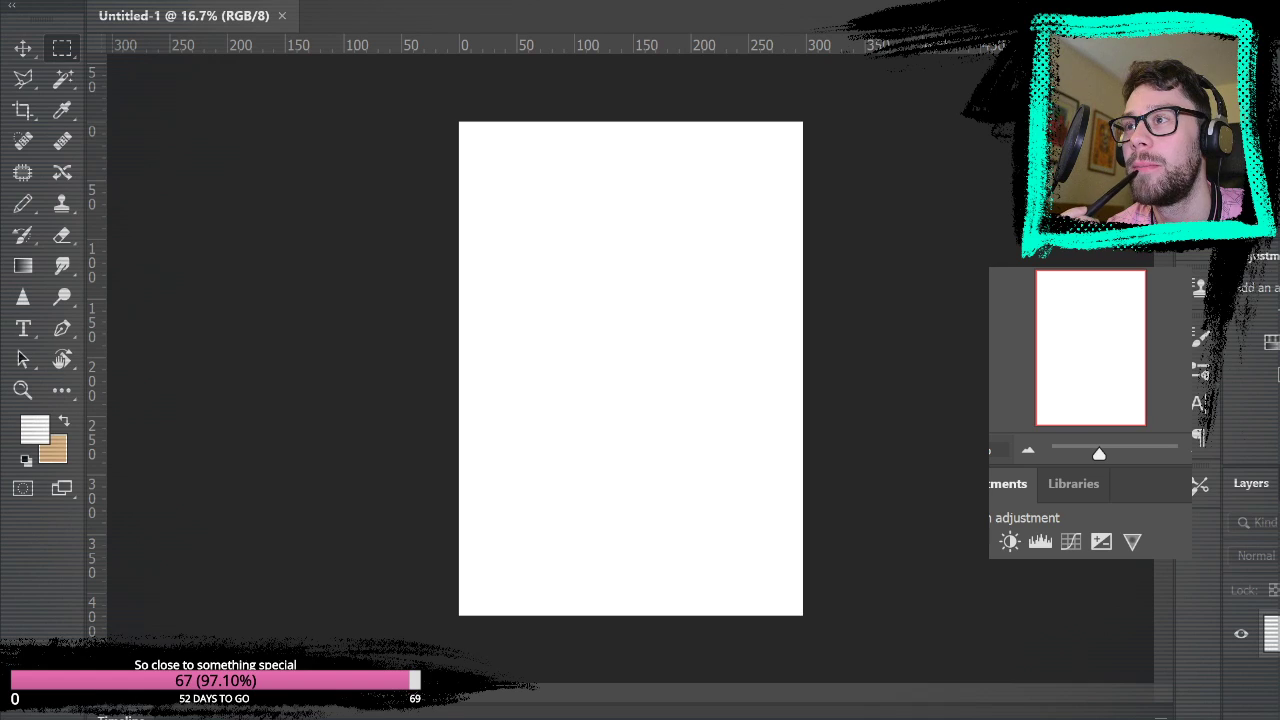
- Collapse the Adjustments panel and enlarge the Navigator preview so the whole page shows larger
double_click(1265, 255)
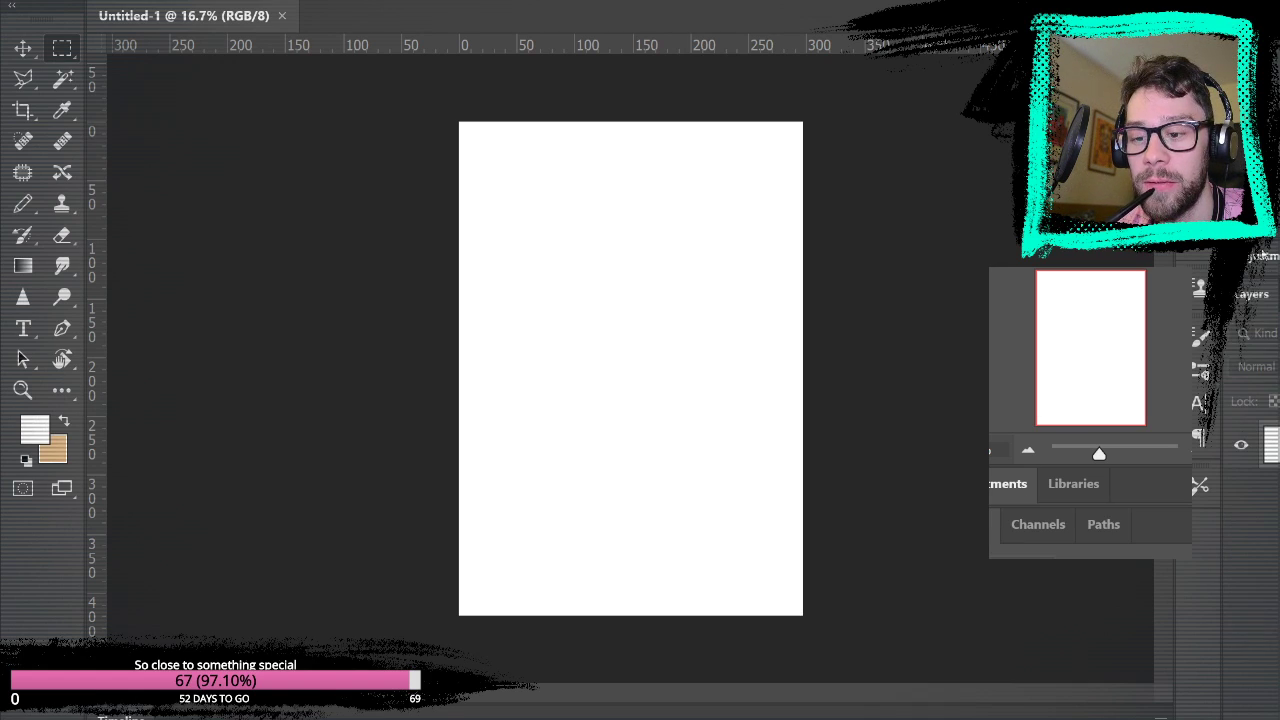
drag(1134, 465, 1134, 583)
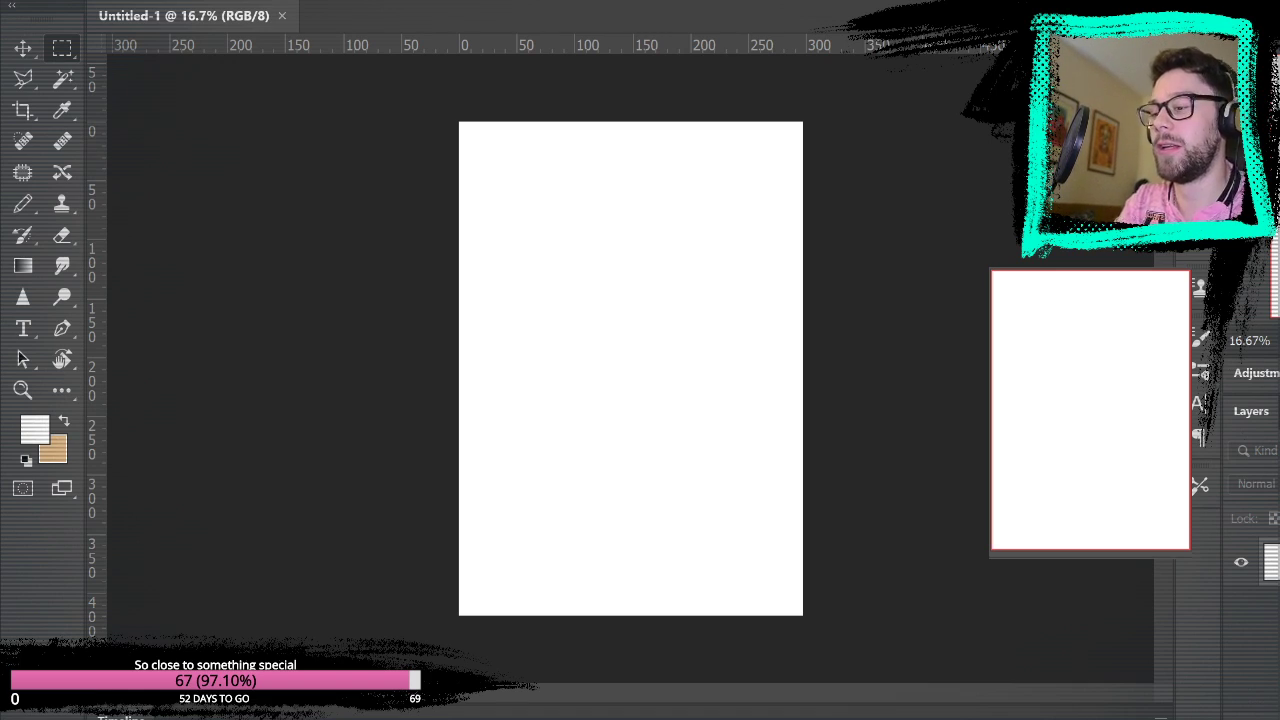
- Set the foreground colour to a muted blue with white as the background colour, and add a new empty layer for brushwork
key(x)
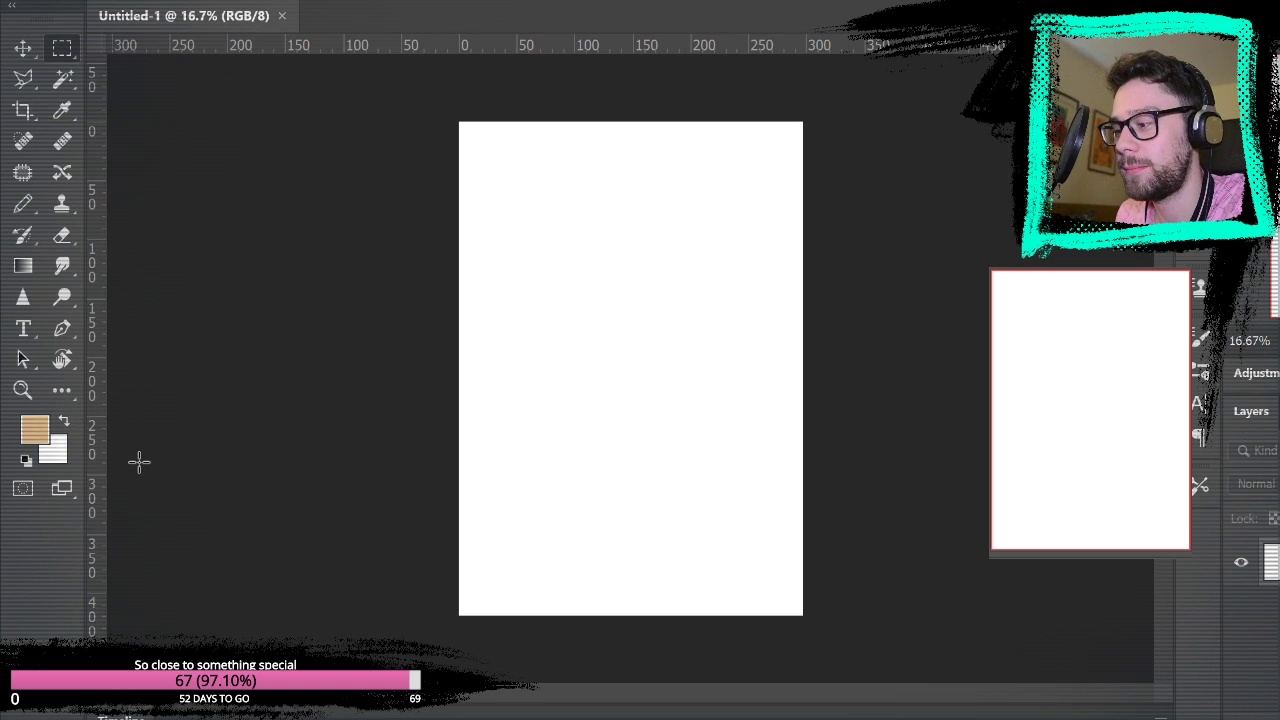
key(i)
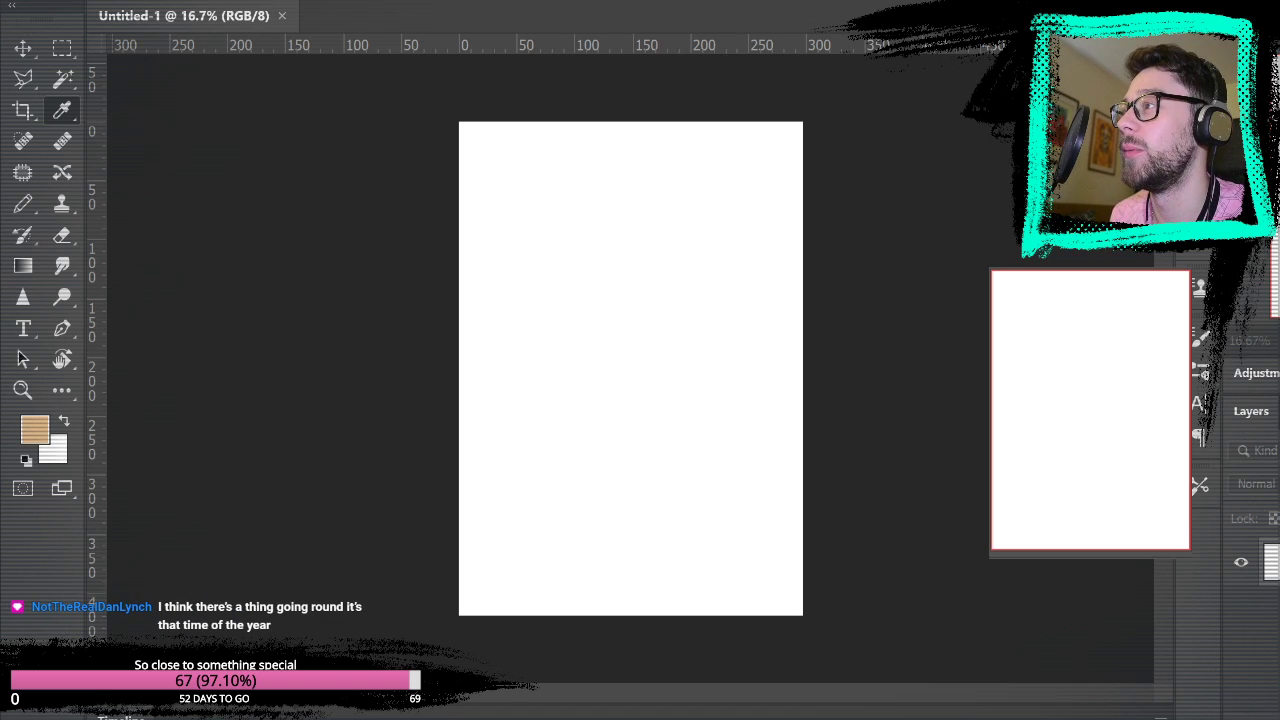
key(Return)
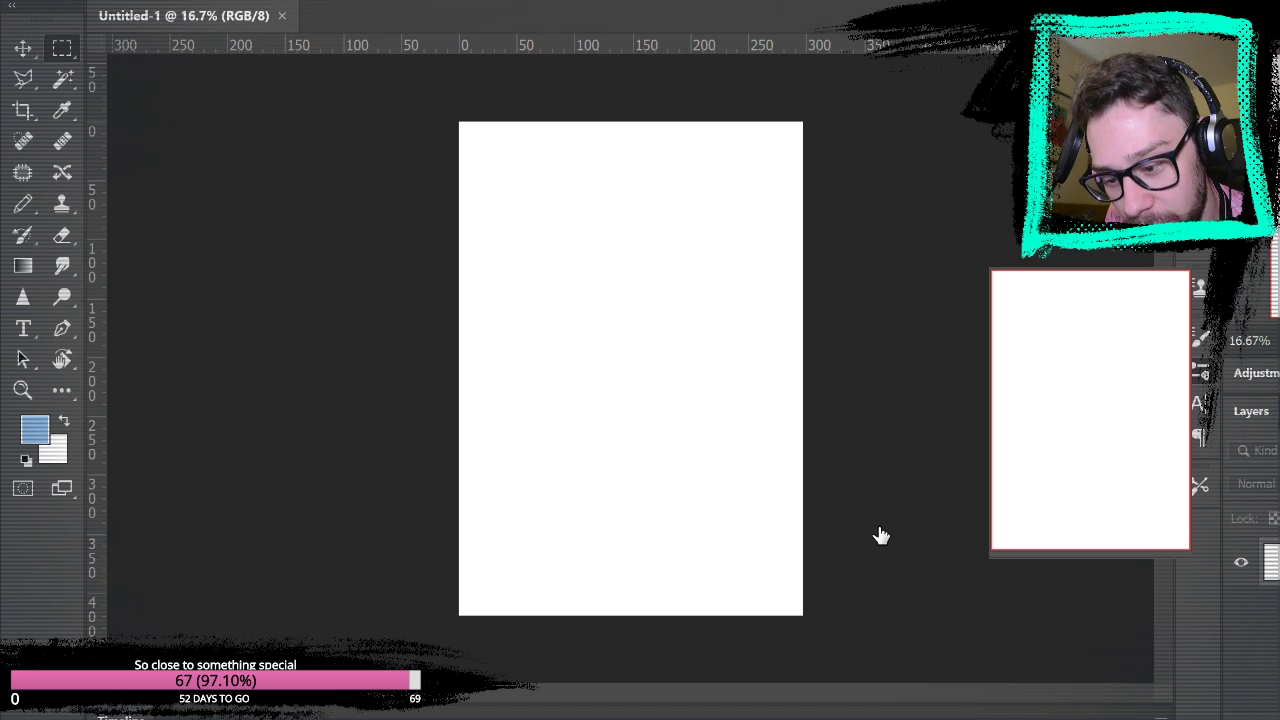
key(b)
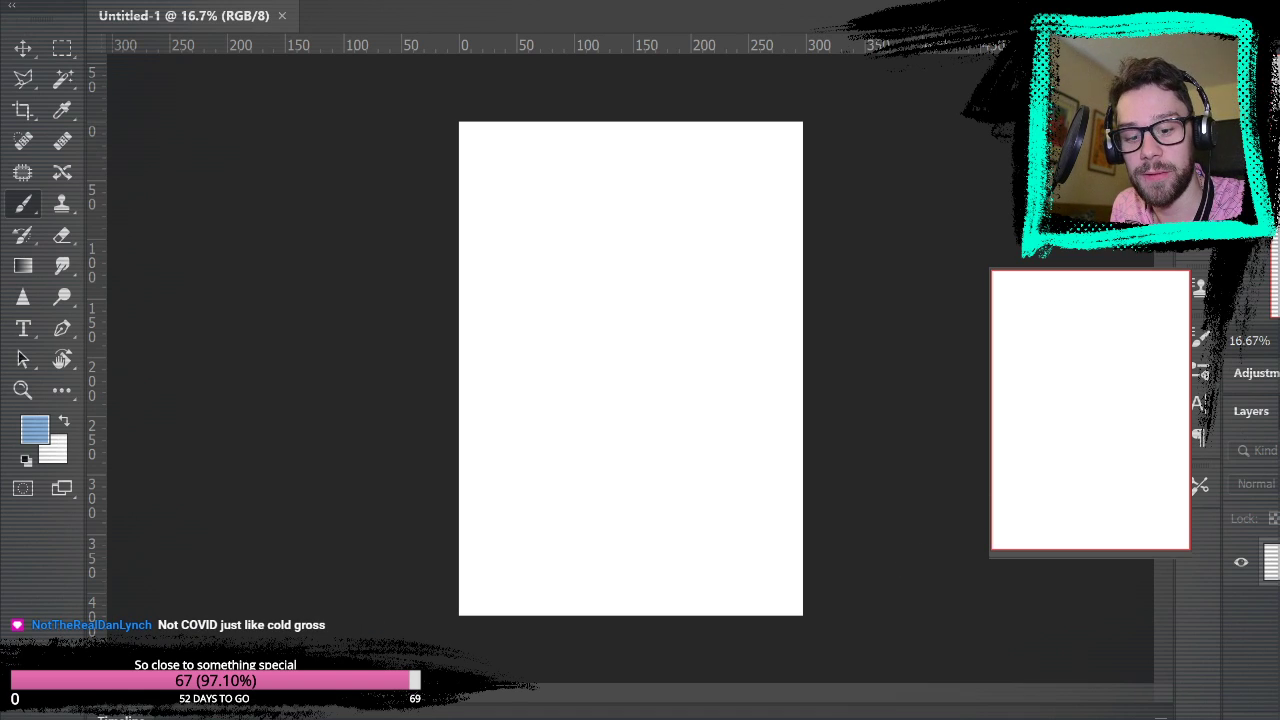
key(ctrl+shift+alt+n)
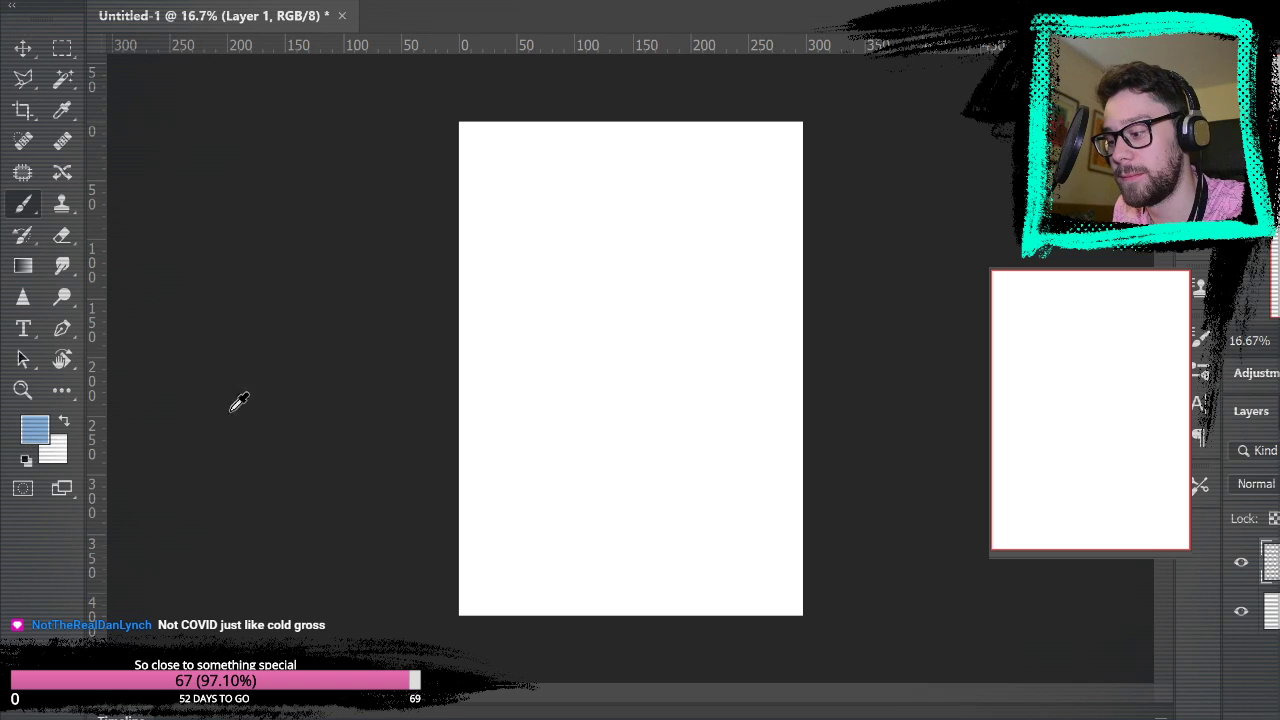
- Test the brush with two freehand strokes on the blank page and undo both
key(i)
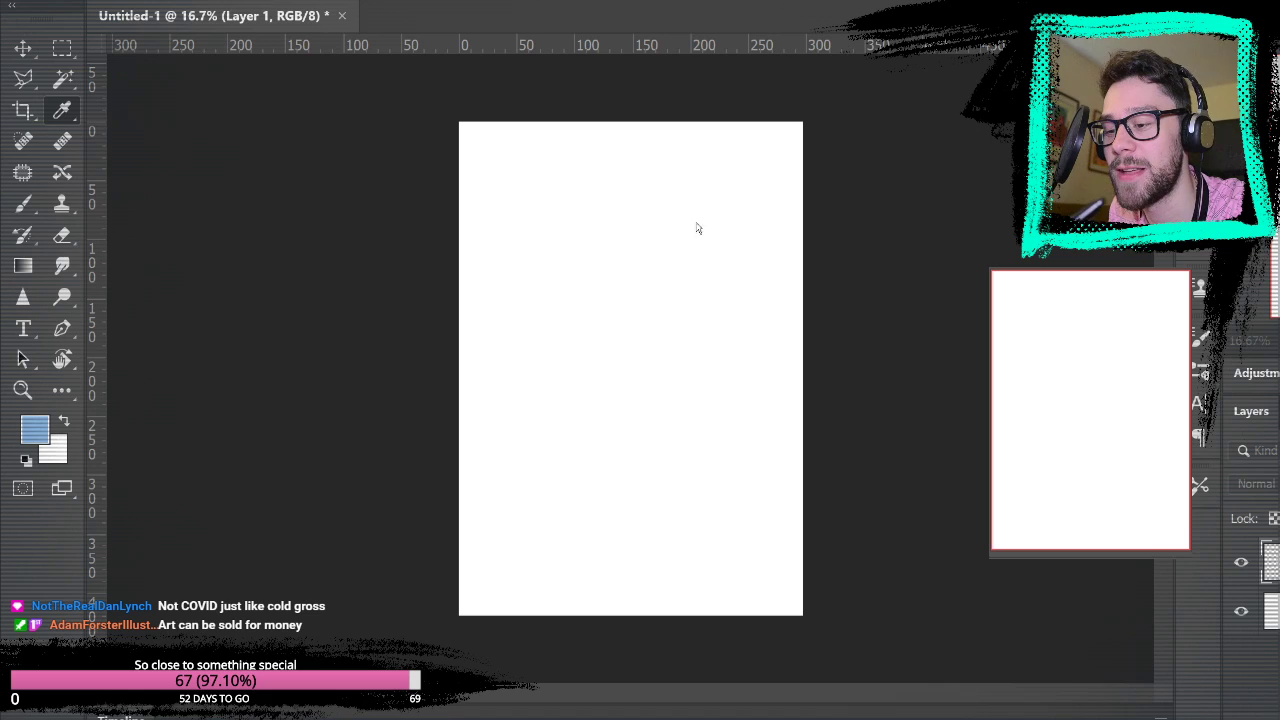
key(b)
mouse_move(543, 408)
mouse_down()
mouse_move(614, 288)
mouse_move(672, 418)
mouse_up()
key(ctrl+z)
mouse_move(550, 197)
mouse_down()
mouse_move(574, 220)
mouse_move(590, 300)
mouse_up()
key(ctrl+z)
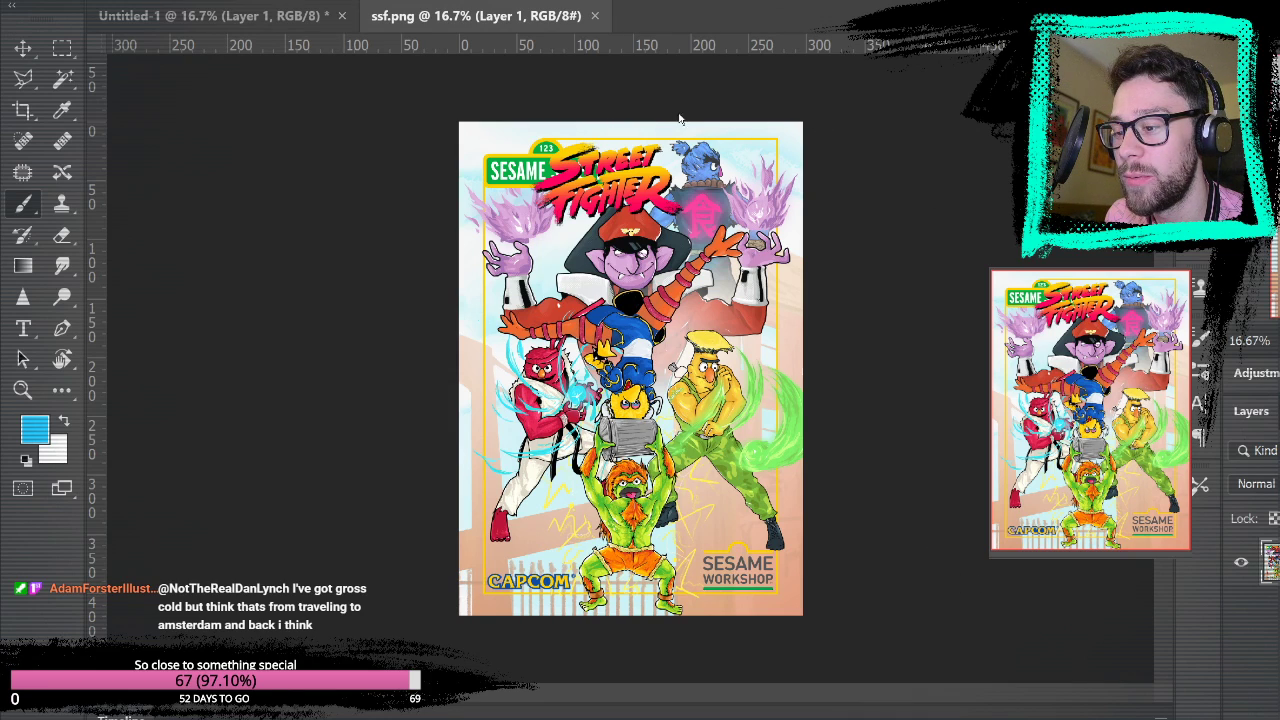
- Open com truise.png for viewing, and close both it and ssf.png
click(920, 635)
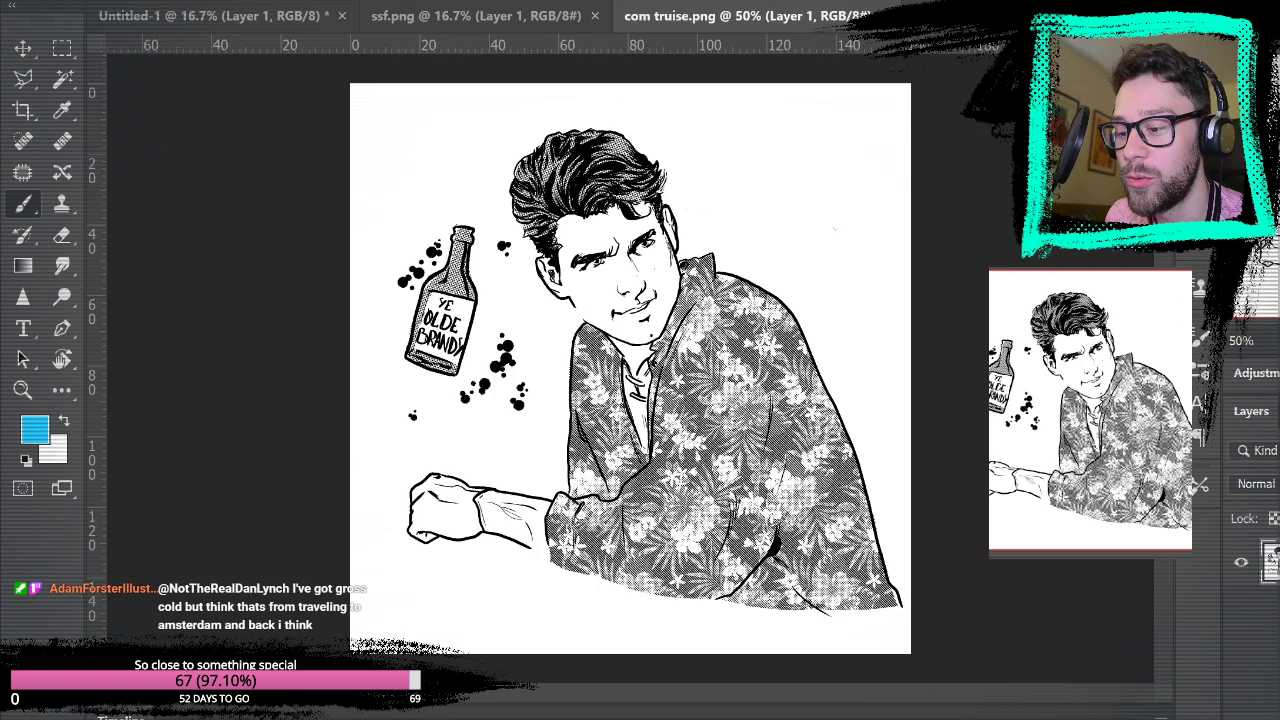
click(594, 16)
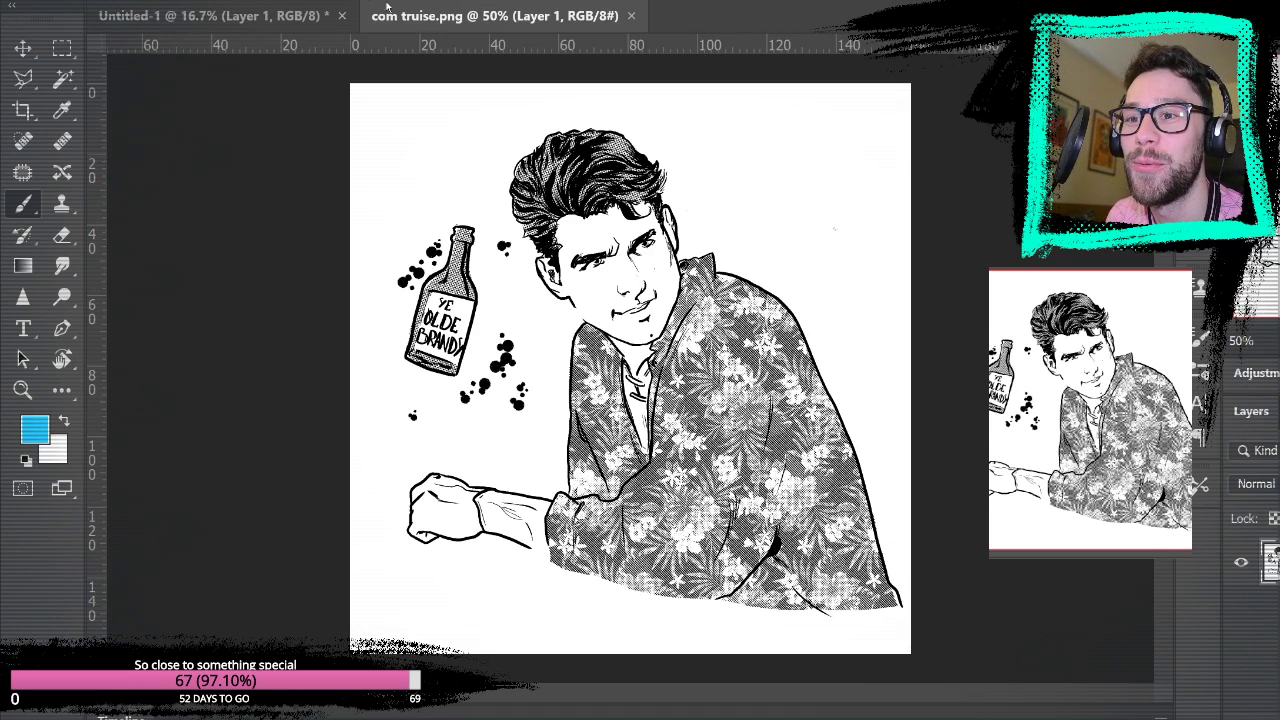
click(629, 16)
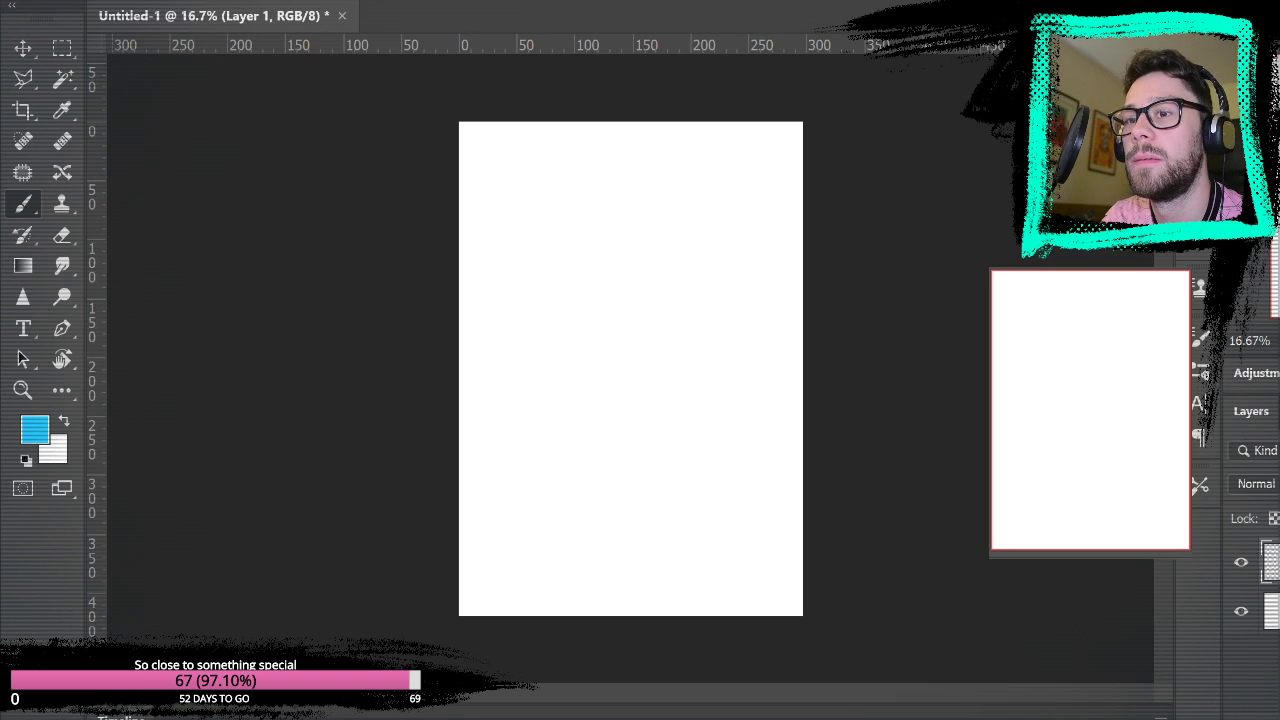
- Paste the image of the warrior facing the colossus and scale it to span the page's full width with both figures in view
key(ctrl+v)
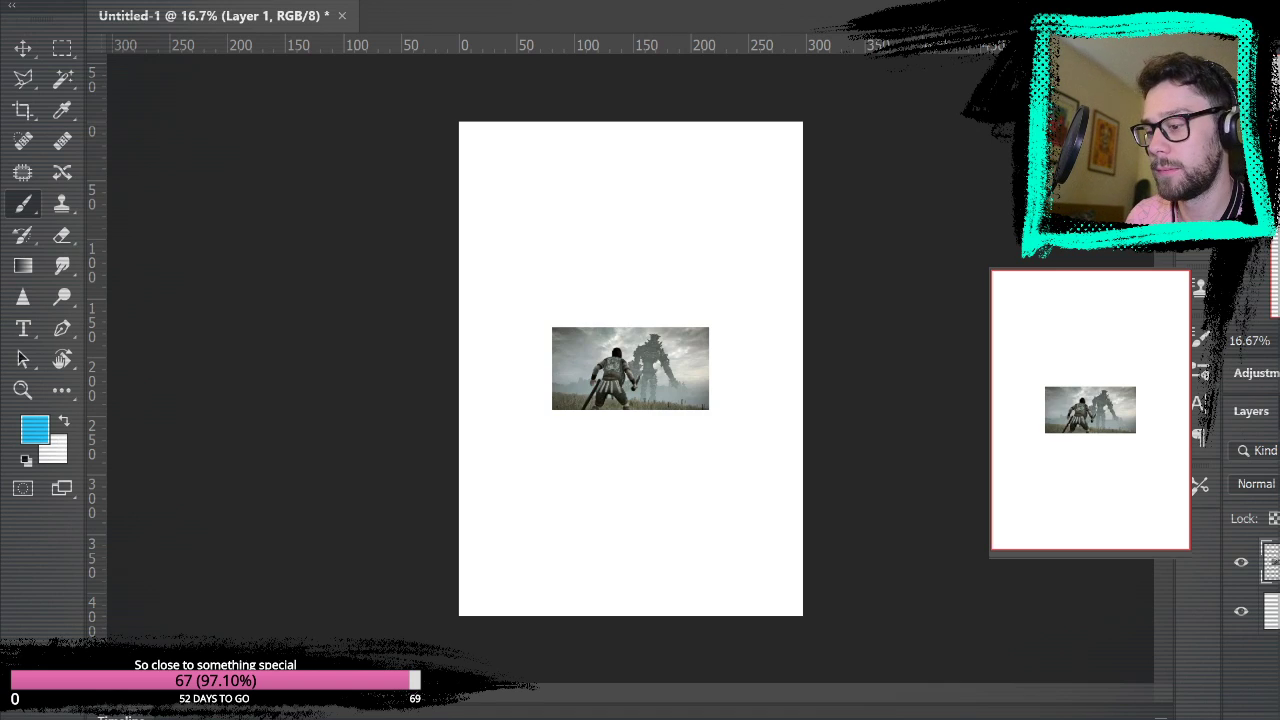
key(v)
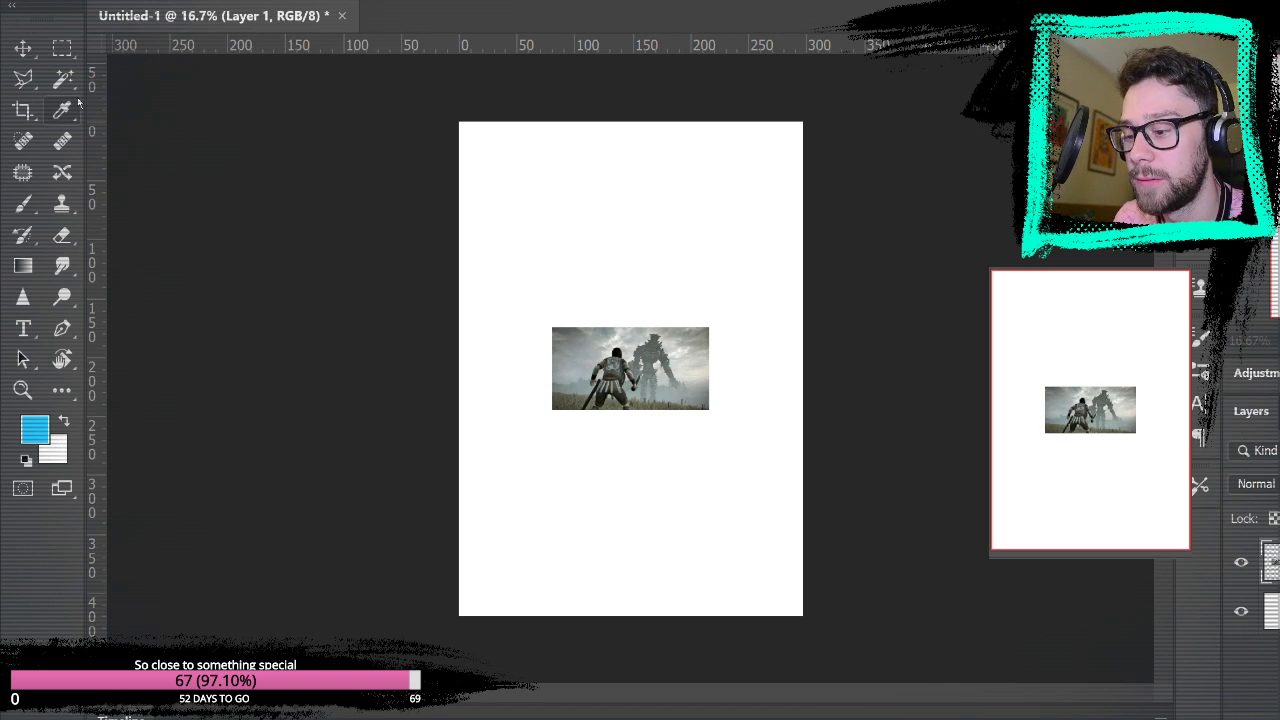
key(ctrl+t)
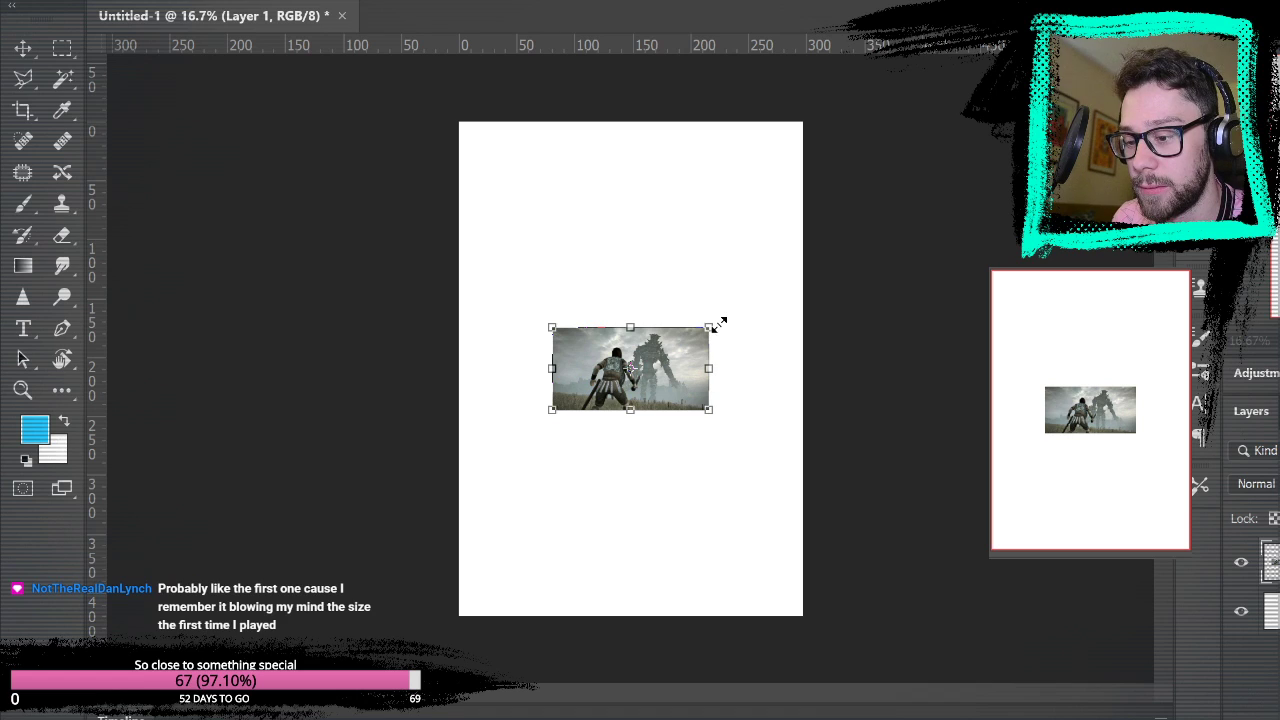
drag(714, 324, 1045, 146)
drag(806, 250, 719, 263)
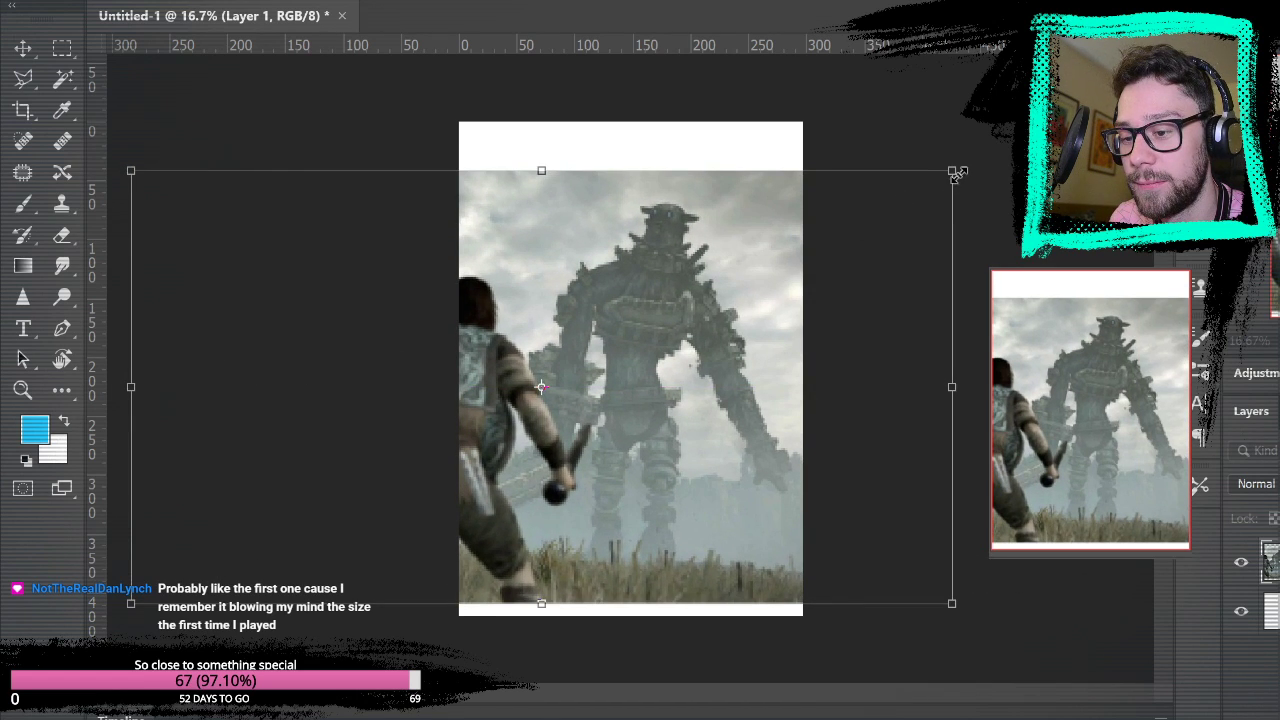
drag(957, 174, 851, 230)
drag(778, 280, 828, 281)
drag(902, 249, 869, 266)
key(Return)
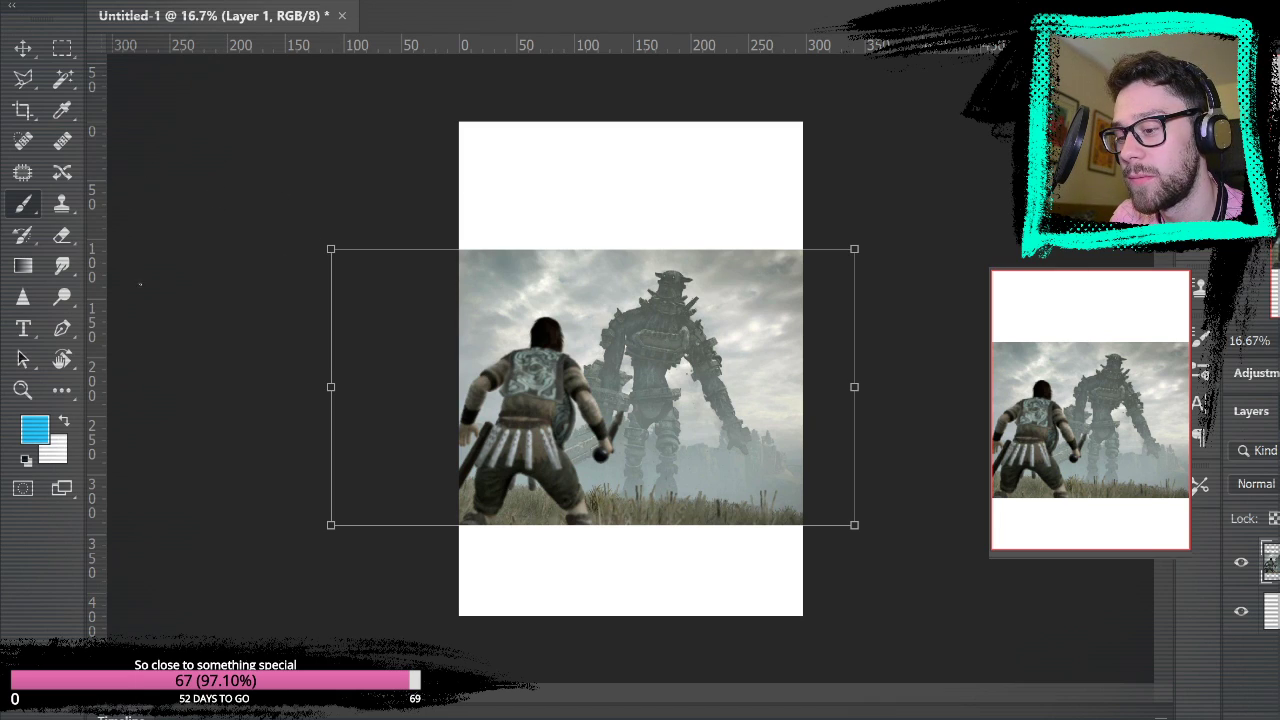
- Examine the colossus's head and upper body up close in the pasted image
click(22, 390)
click(553, 377)
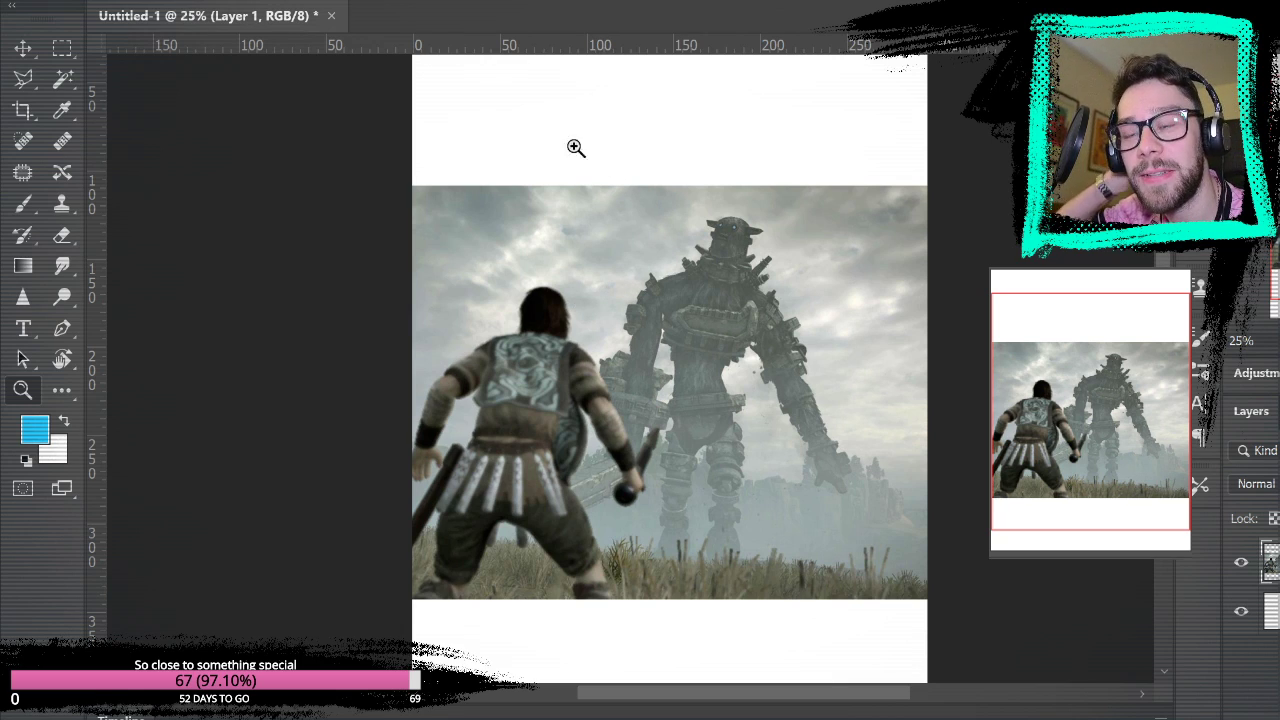
scroll(765, 250, down, 3)
click(750, 240)
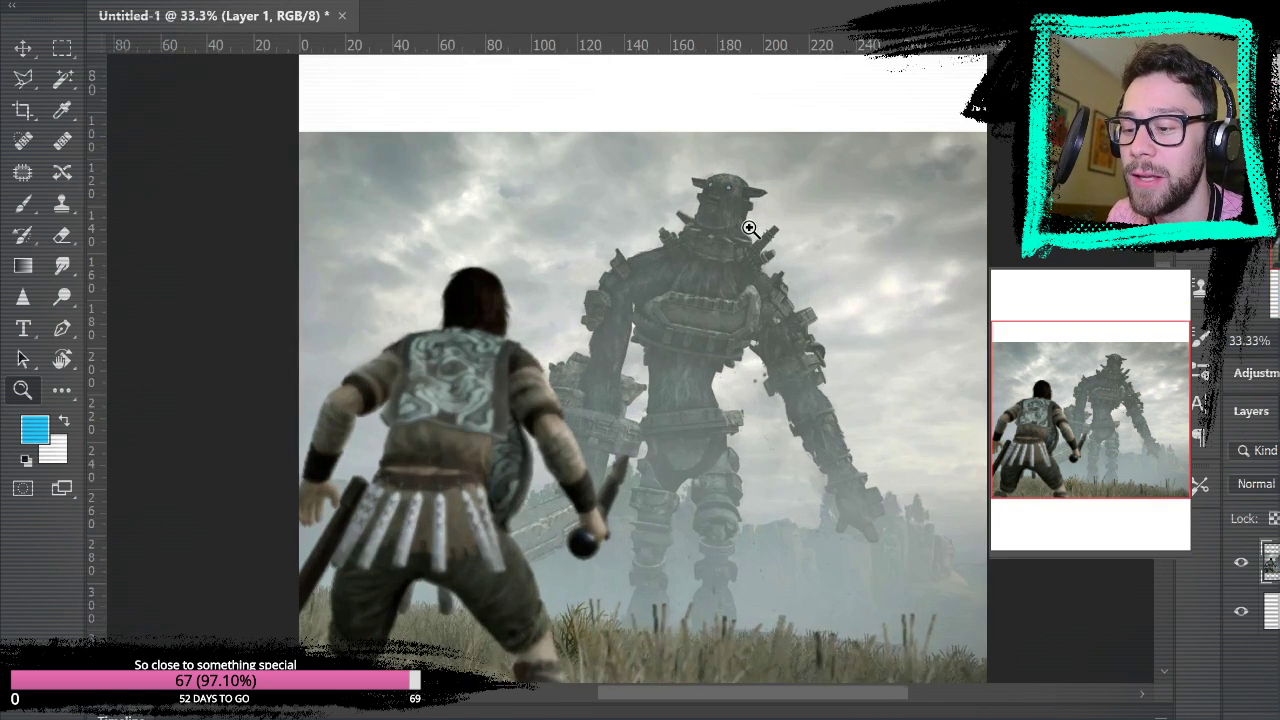
click(749, 229)
click(775, 238)
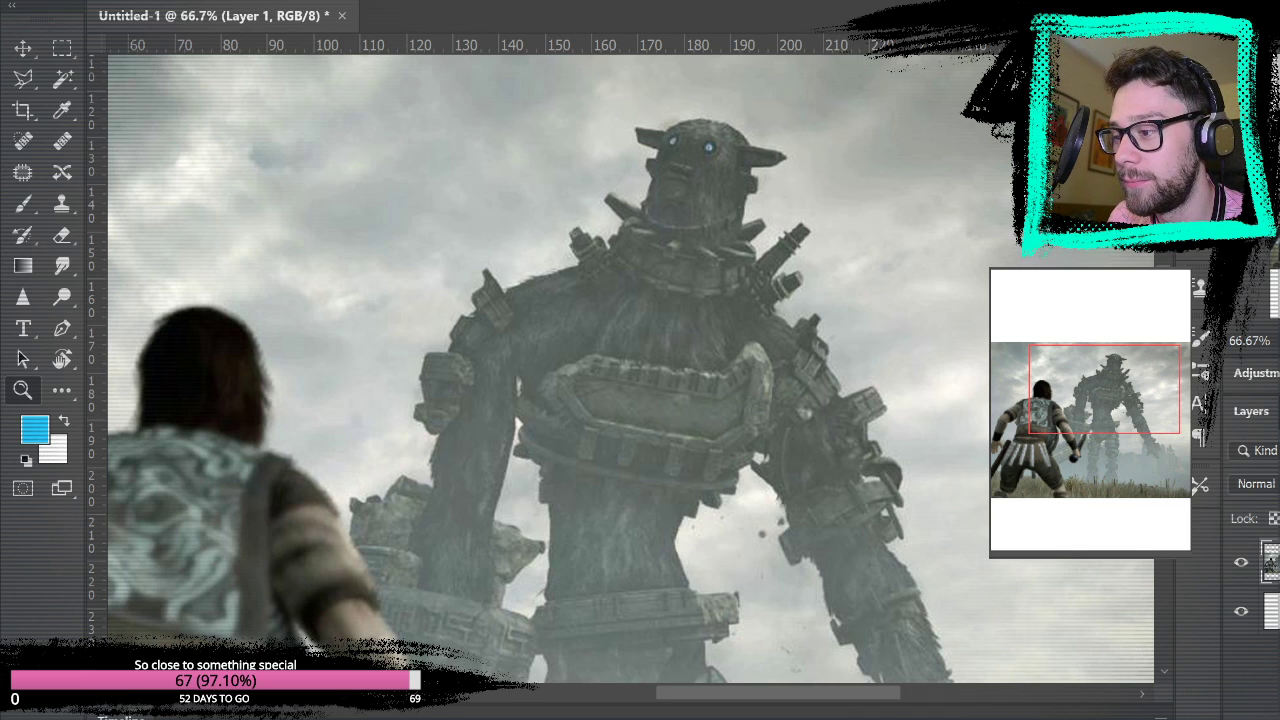
key(ctrl+0)
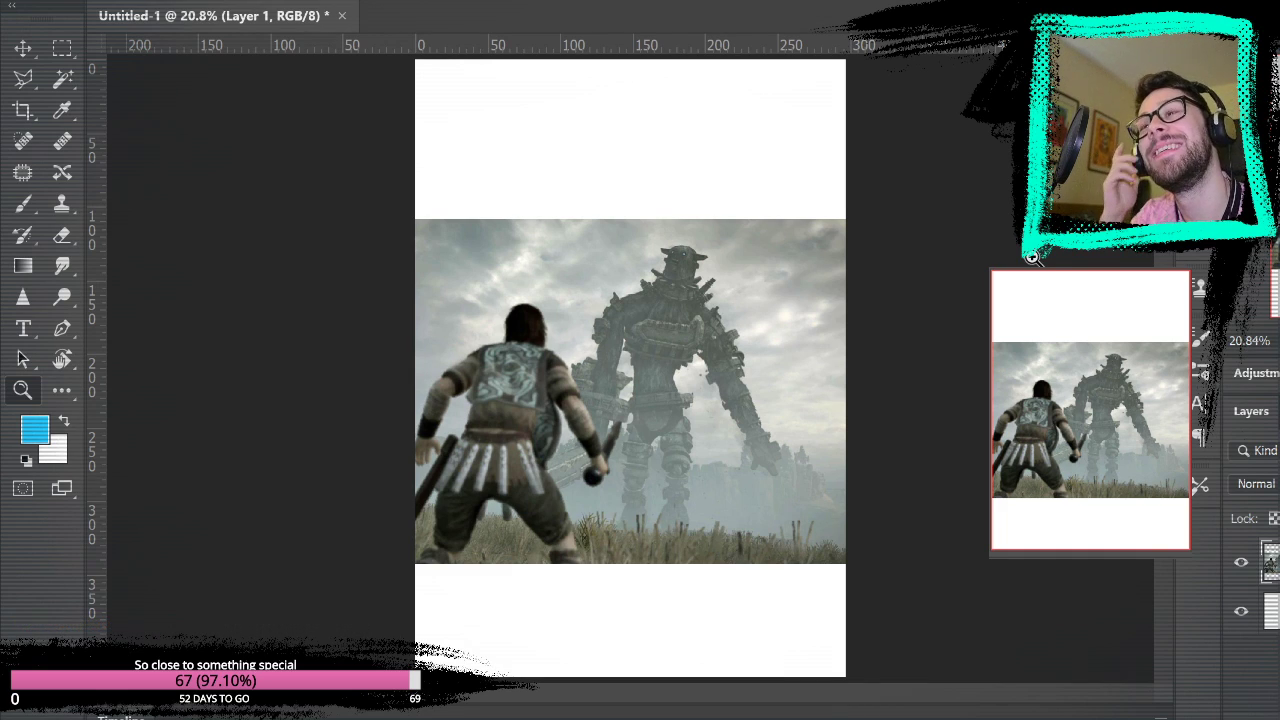
- Paste the portrait image of the character and place it over the sky above the warrior
key(ctrl+v)
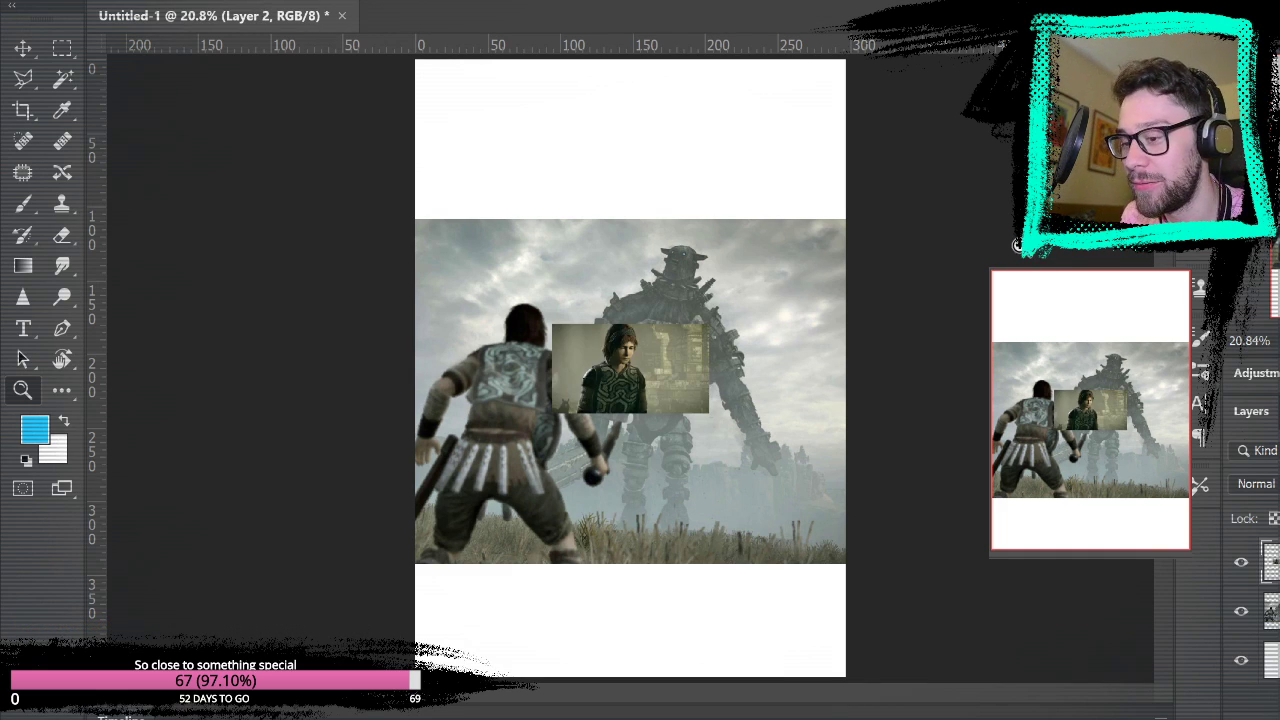
click(22, 47)
drag(629, 360, 503, 257)
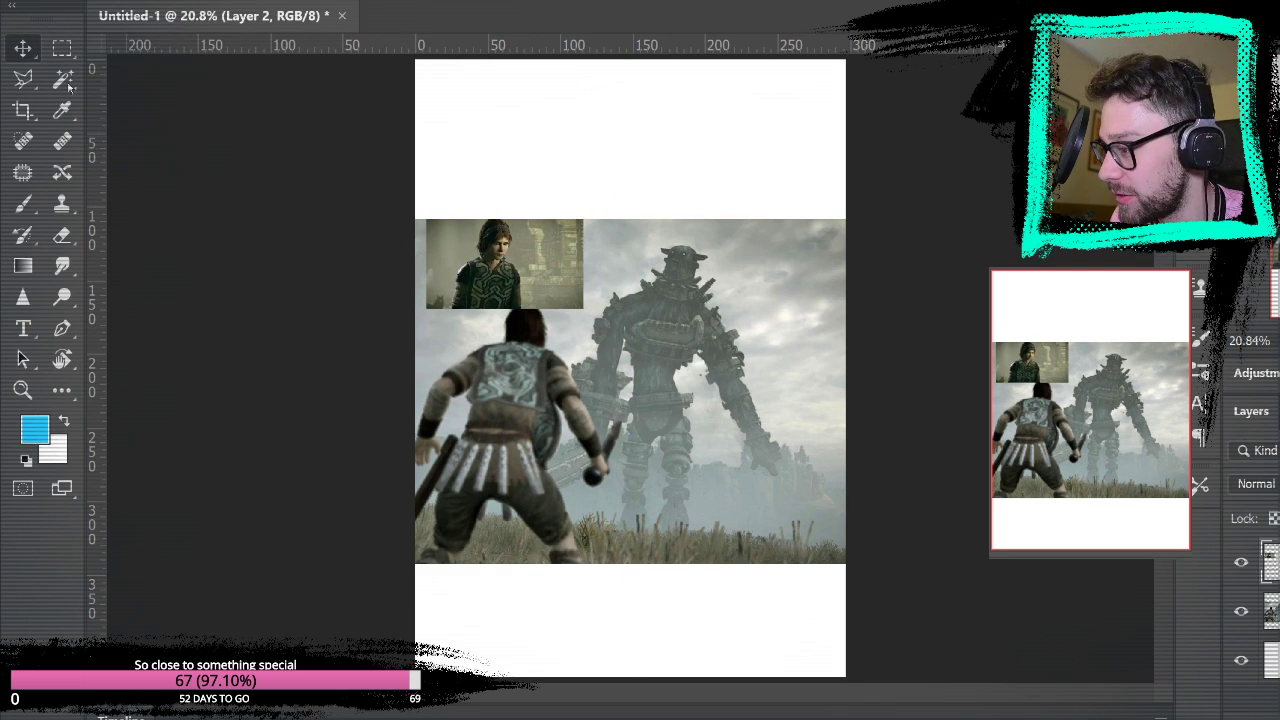
- Isolate the character from the portrait on its own layer with a rough polygonal selection, and remove the rest of the portrait
click(22, 79)
mouse_move(511, 212)
mouse_down()
mouse_move(532, 320)
mouse_move(452, 330)
mouse_up()
mouse_move(452, 275)
mouse_down()
mouse_move(468, 194)
mouse_move(522, 209)
mouse_move(512, 212)
mouse_up()
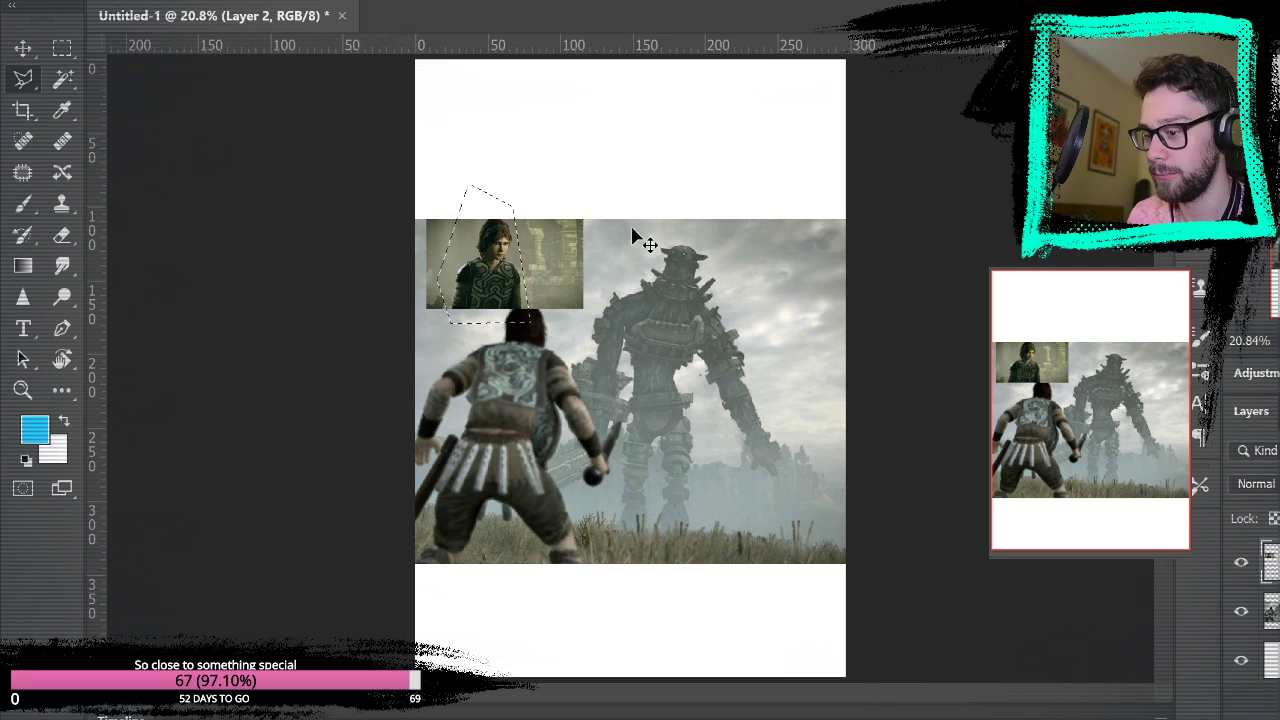
key(ctrl+j)
click(1272, 611)
key(Delete)
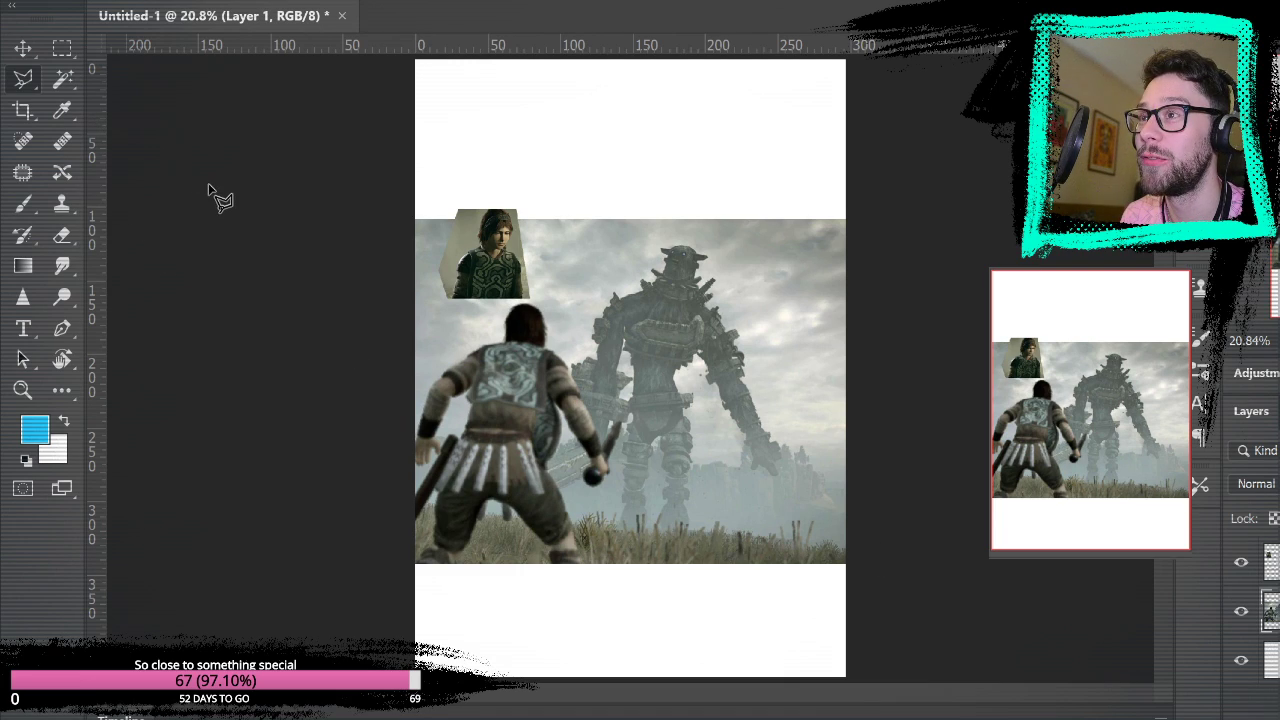
- Move the character cut-out to the lower-right grass area of the colossus image
click(23, 45)
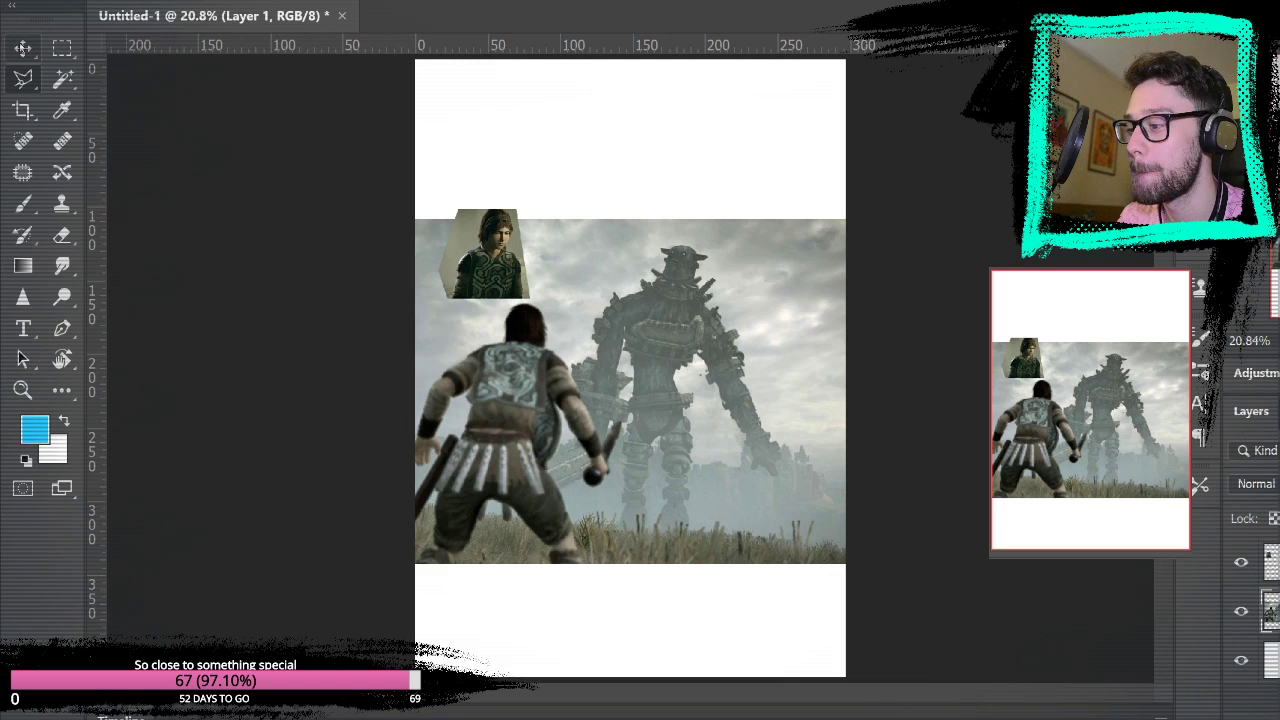
drag(497, 183, 745, 524)
click(471, 250)
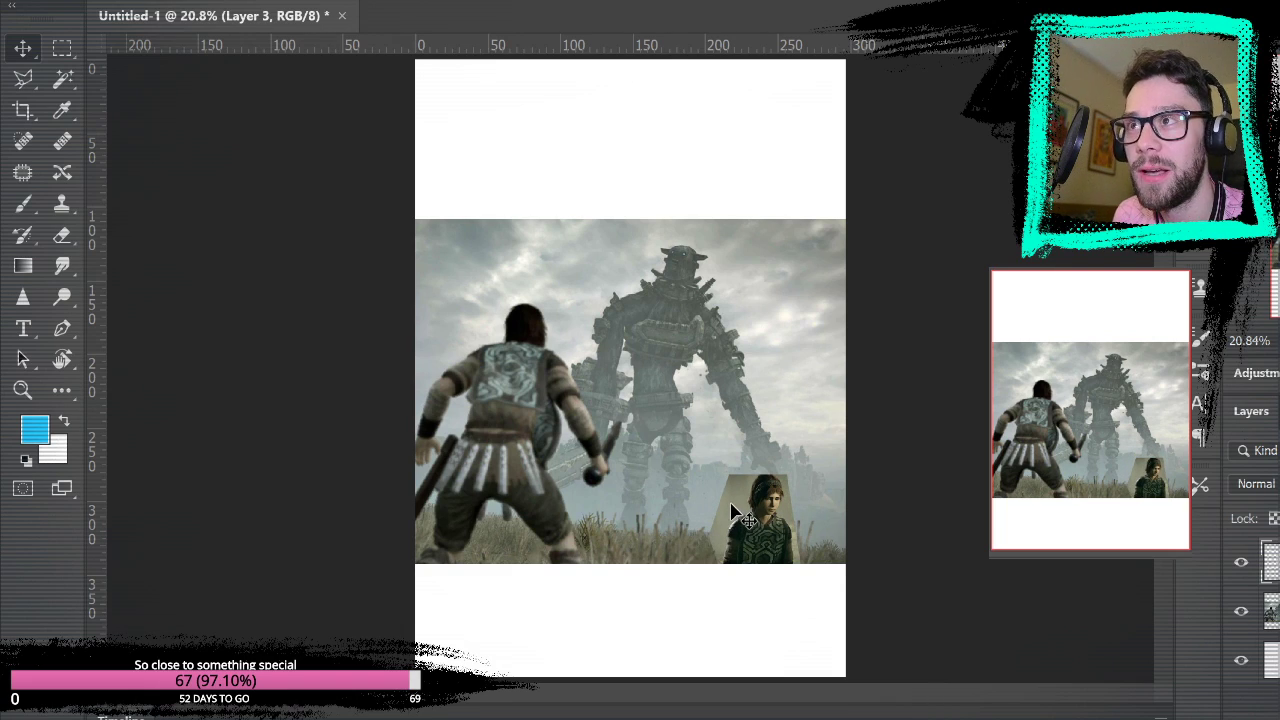
- Enlarge the character cut-out to about twice its size and flip it horizontally to face the warrior
key(ctrl+t)
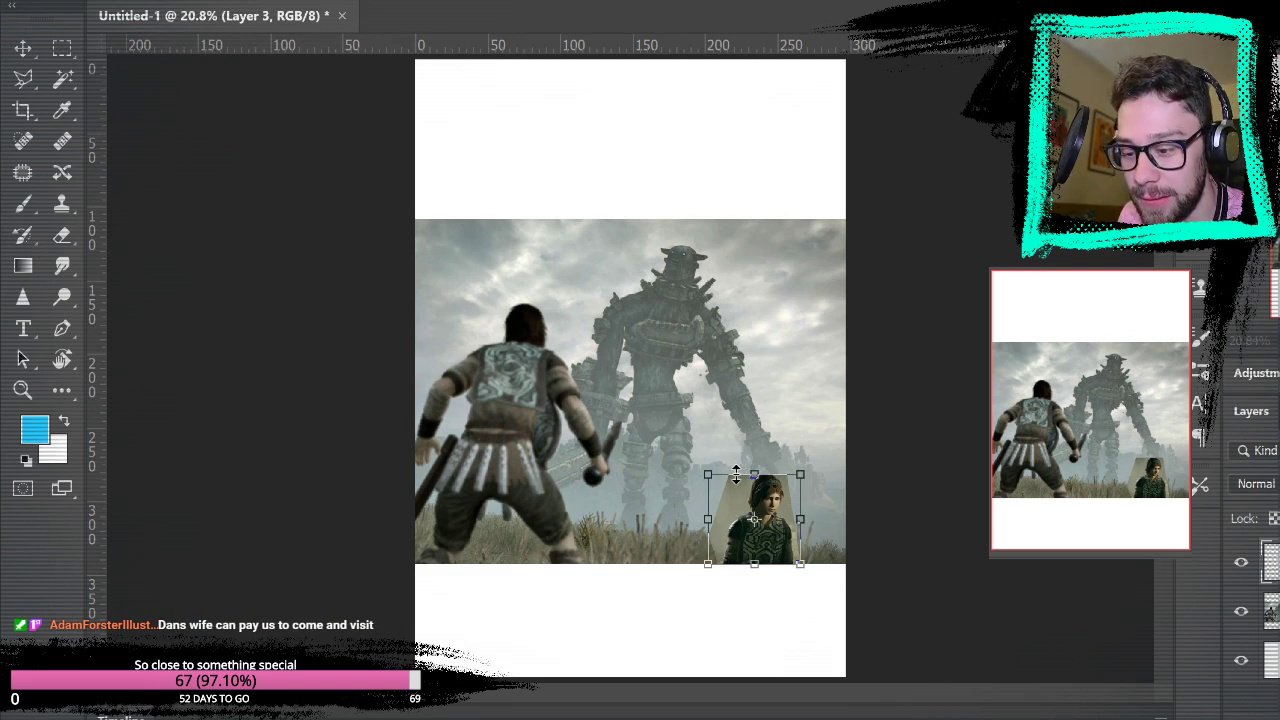
drag(708, 474, 658, 425)
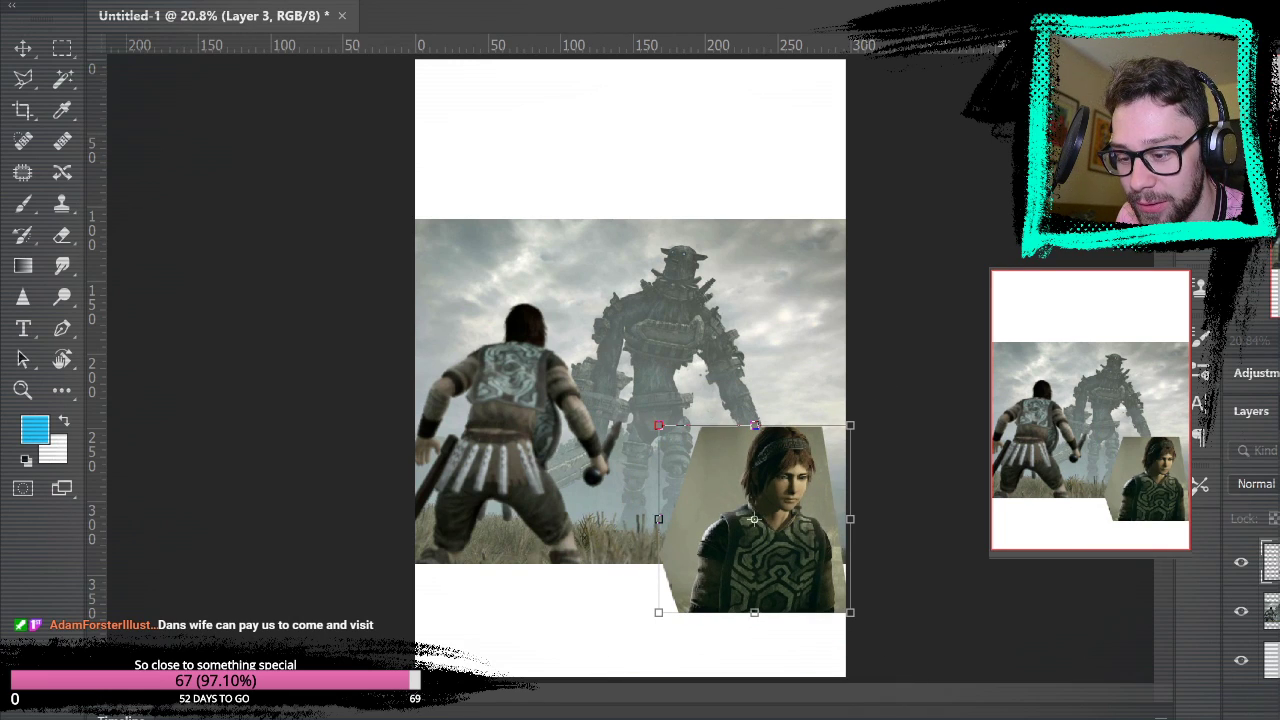
key(Return)
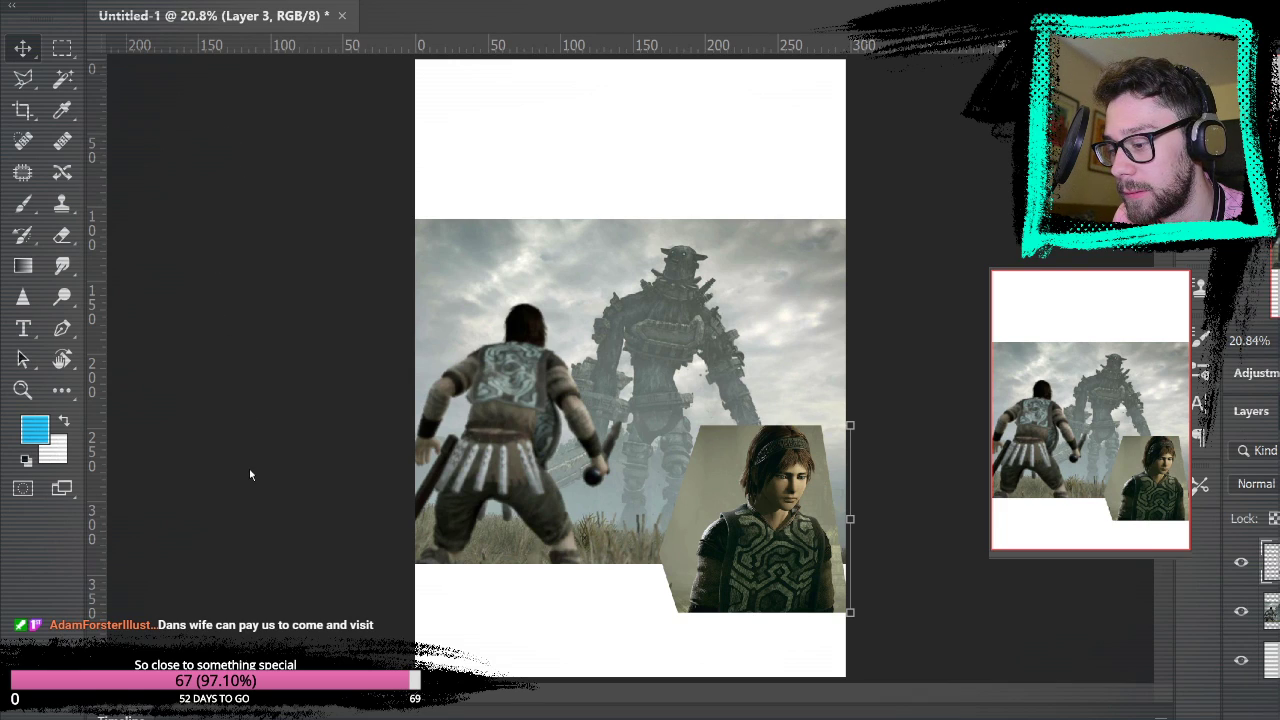
click(474, 447)
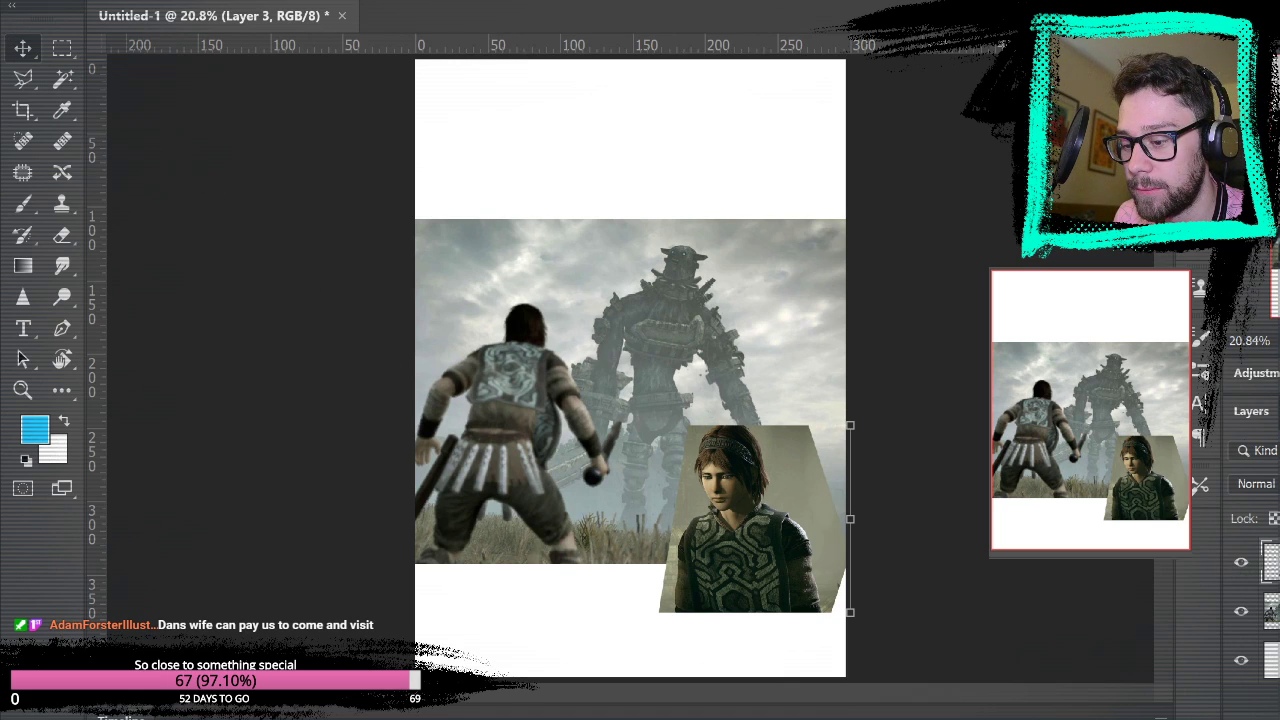
- Sketch an oval colossus head with round eyes and a boxed mouth in blue on the Background layer, in the blank area above the photo
click(1271, 660)
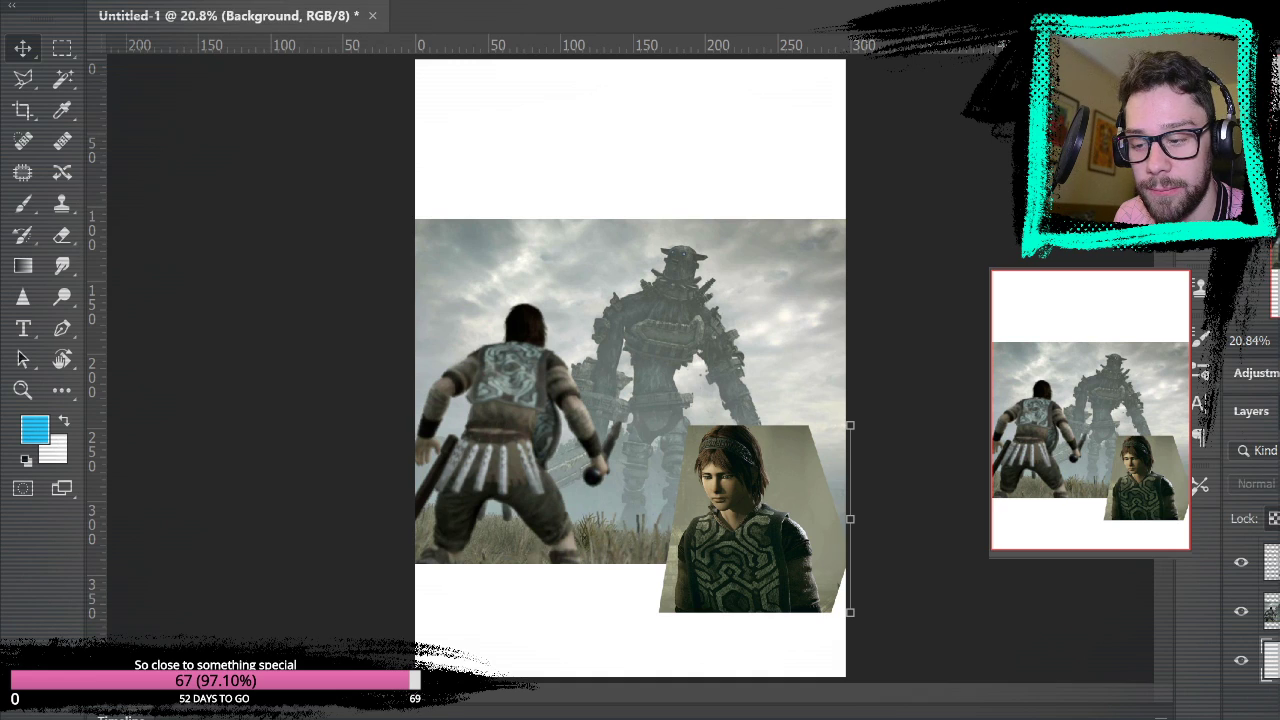
key(b)
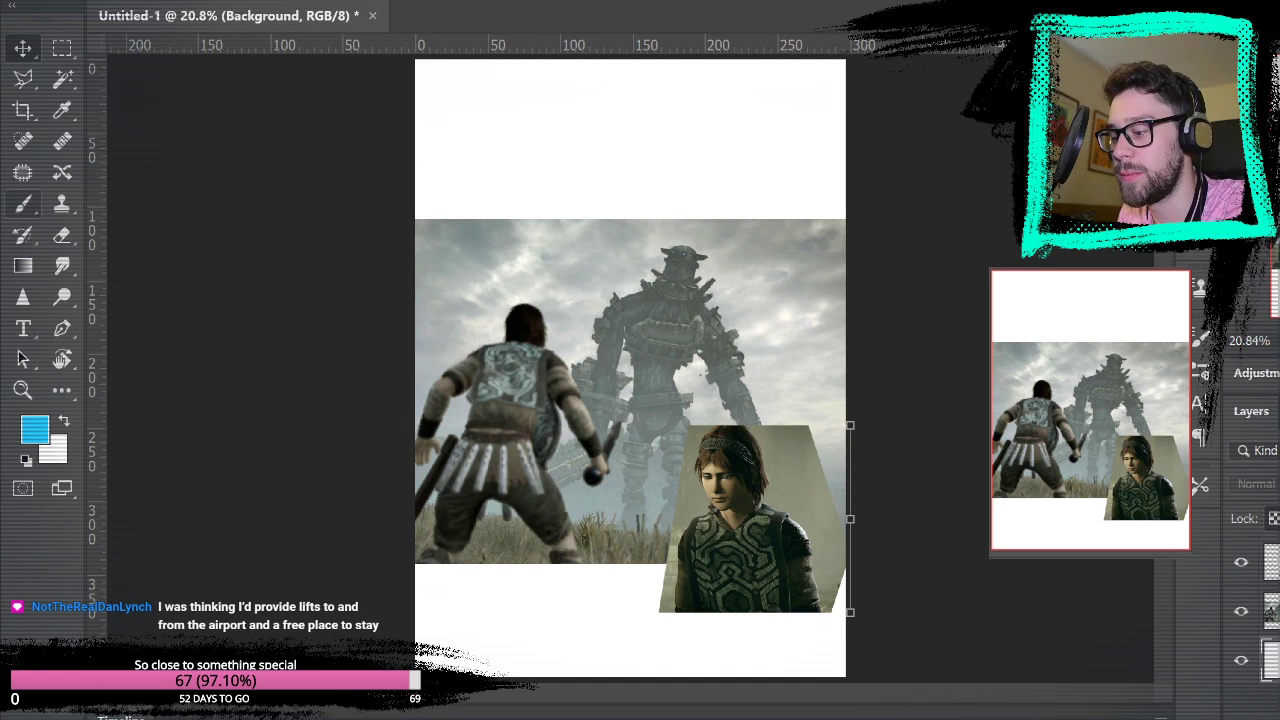
key(z)
click(540, 155)
click(600, 130)
click(459, 194)
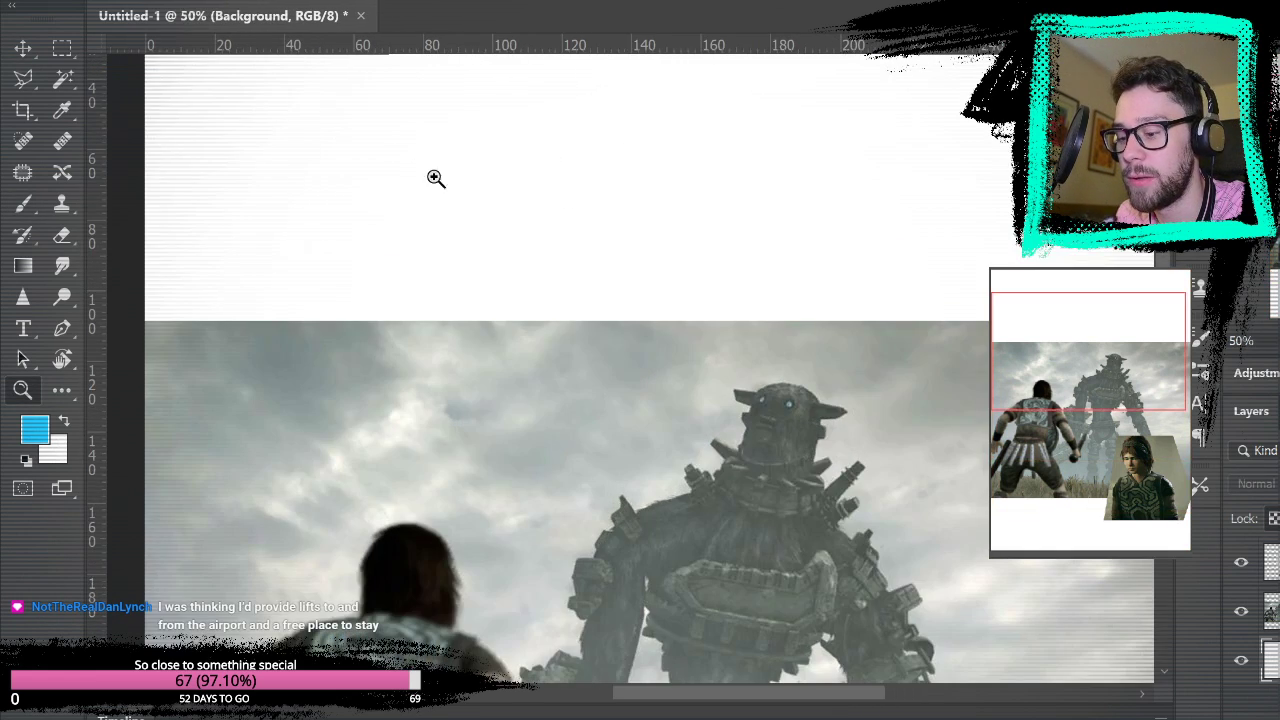
key(b)
mouse_move(833, 266)
mouse_down()
mouse_move(846, 389)
mouse_move(834, 443)
mouse_up()
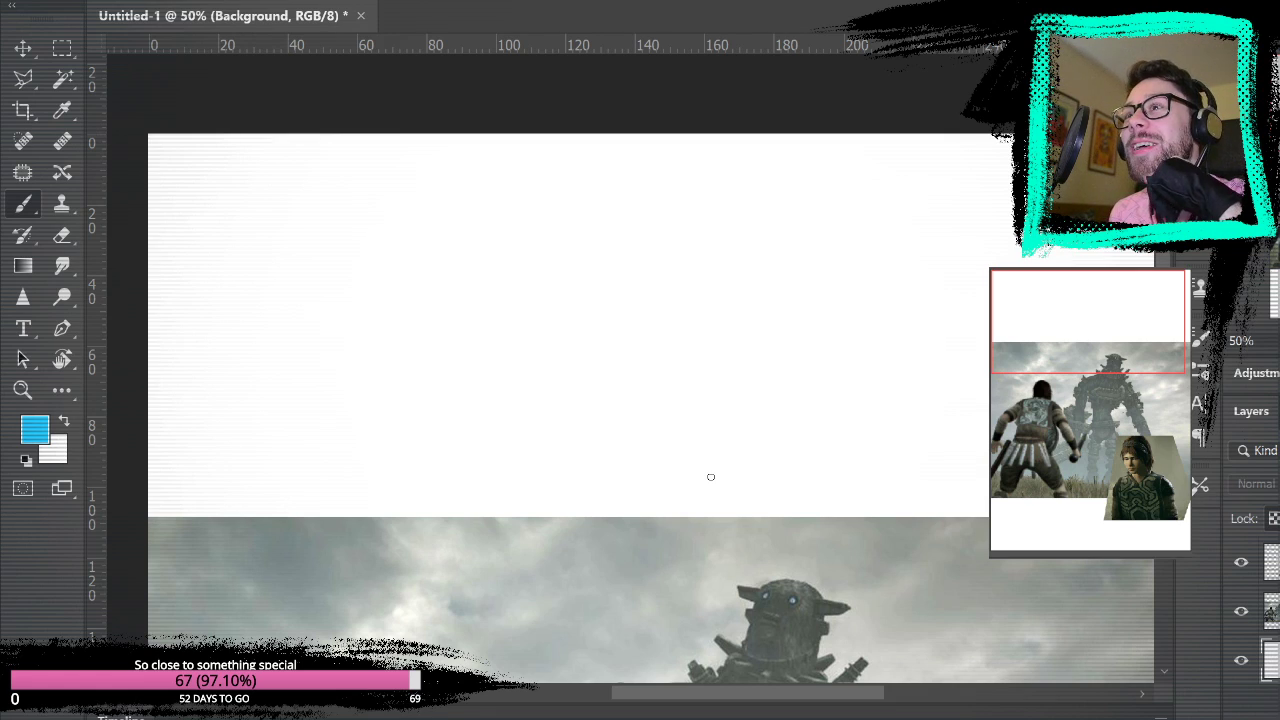
mouse_move(322, 232)
mouse_down()
mouse_move(306, 260)
mouse_move(330, 232)
mouse_move(518, 280)
mouse_move(485, 237)
mouse_move(358, 243)
mouse_up()
key(ctrl+z)
mouse_move(363, 341)
mouse_down()
mouse_move(405, 352)
mouse_move(354, 350)
mouse_up()
drag(459, 310, 465, 405)
mouse_move(384, 326)
mouse_down()
mouse_move(432, 402)
mouse_move(468, 380)
mouse_move(415, 395)
mouse_move(474, 378)
mouse_move(463, 377)
mouse_up()
mouse_move(459, 319)
mouse_down()
mouse_move(484, 337)
mouse_move(453, 306)
mouse_up()
- Undo the boxed nose-and-mouth strokes, then draw a short slanted mouth and small spikes on both sides of the head
key(ctrl+z)
key(ctrl+z)
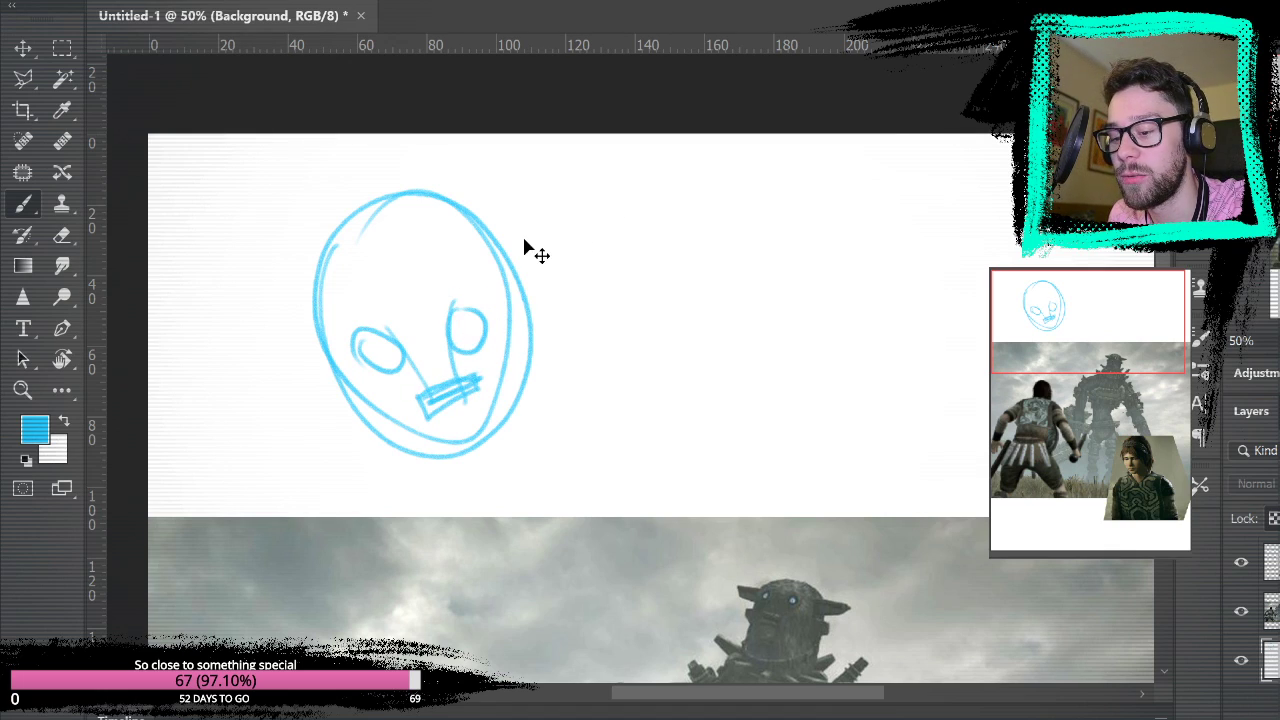
key(ctrl+z)
key(ctrl+z)
key(ctrl+z)
key(ctrl+z)
drag(414, 403, 472, 378)
mouse_move(490, 245)
mouse_down()
mouse_move(547, 222)
mouse_move(530, 256)
mouse_move(534, 309)
mouse_up()
mouse_move(317, 326)
mouse_down()
mouse_move(307, 362)
mouse_move(318, 398)
mouse_up()
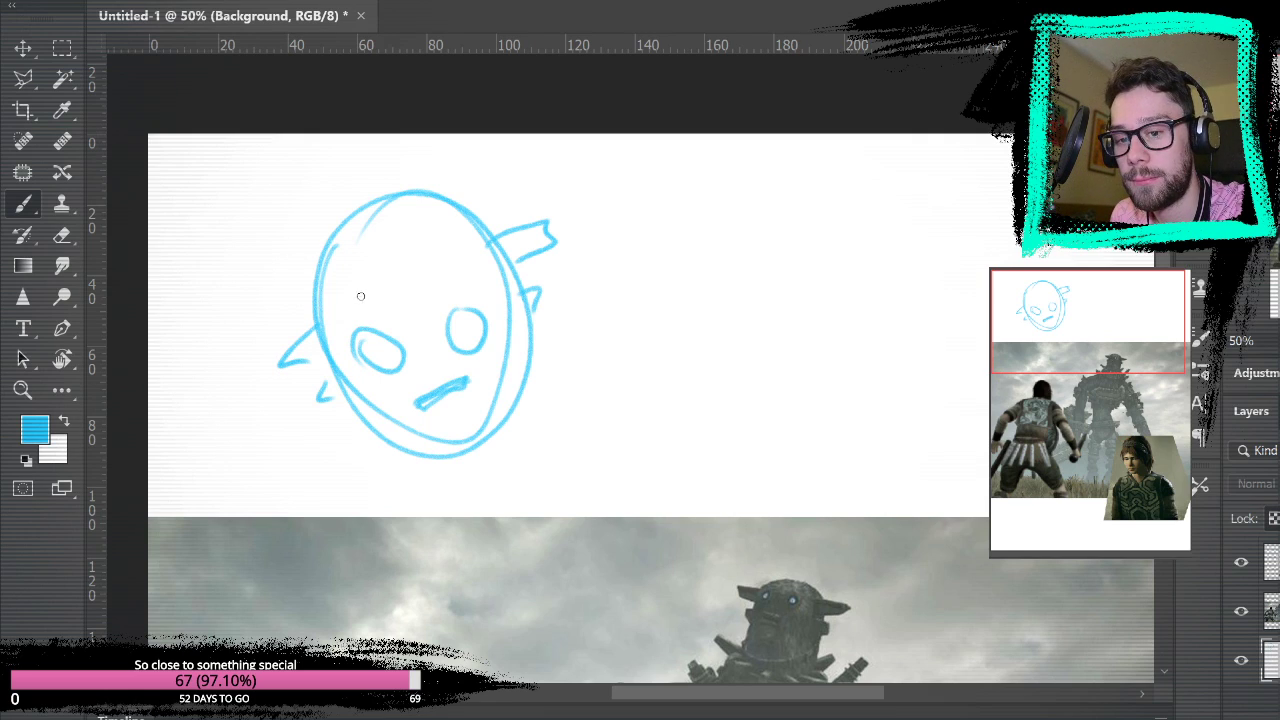
- Sketch a small figure clinging to the forehead of the colossus head, above the eye
drag(352, 273, 351, 292)
mouse_move(354, 238)
mouse_down()
mouse_move(355, 290)
mouse_move(360, 256)
mouse_move(338, 300)
mouse_move(384, 309)
mouse_move(354, 193)
mouse_move(389, 274)
mouse_move(365, 192)
mouse_move(396, 283)
mouse_up()
mouse_move(366, 198)
mouse_down()
mouse_move(400, 288)
mouse_move(327, 282)
mouse_up()
mouse_move(374, 218)
mouse_down()
mouse_move(424, 298)
mouse_move(400, 322)
mouse_up()
drag(386, 244, 416, 300)
- Draw straight lines radiating outward around the colossus head
drag(516, 134, 434, 228)
drag(566, 134, 493, 212)
drag(615, 150, 497, 228)
drag(620, 240, 570, 266)
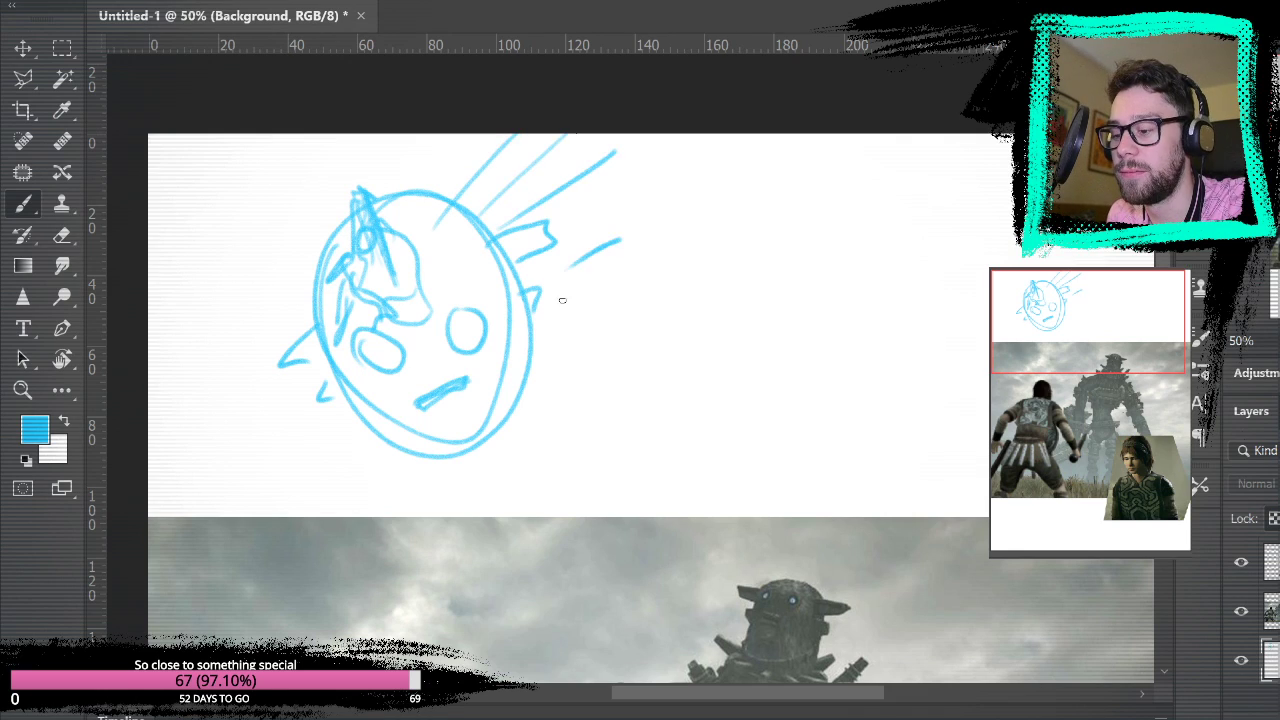
drag(620, 354, 586, 360)
drag(356, 440, 352, 466)
drag(268, 300, 270, 334)
- Frame the colossus head with a rough rectangle and add a jagged line beside its mouth
mouse_move(290, 142)
mouse_down()
mouse_move(358, 453)
mouse_move(520, 134)
mouse_move(366, 134)
mouse_up()
drag(338, 421, 520, 405)
drag(766, 446, 620, 506)
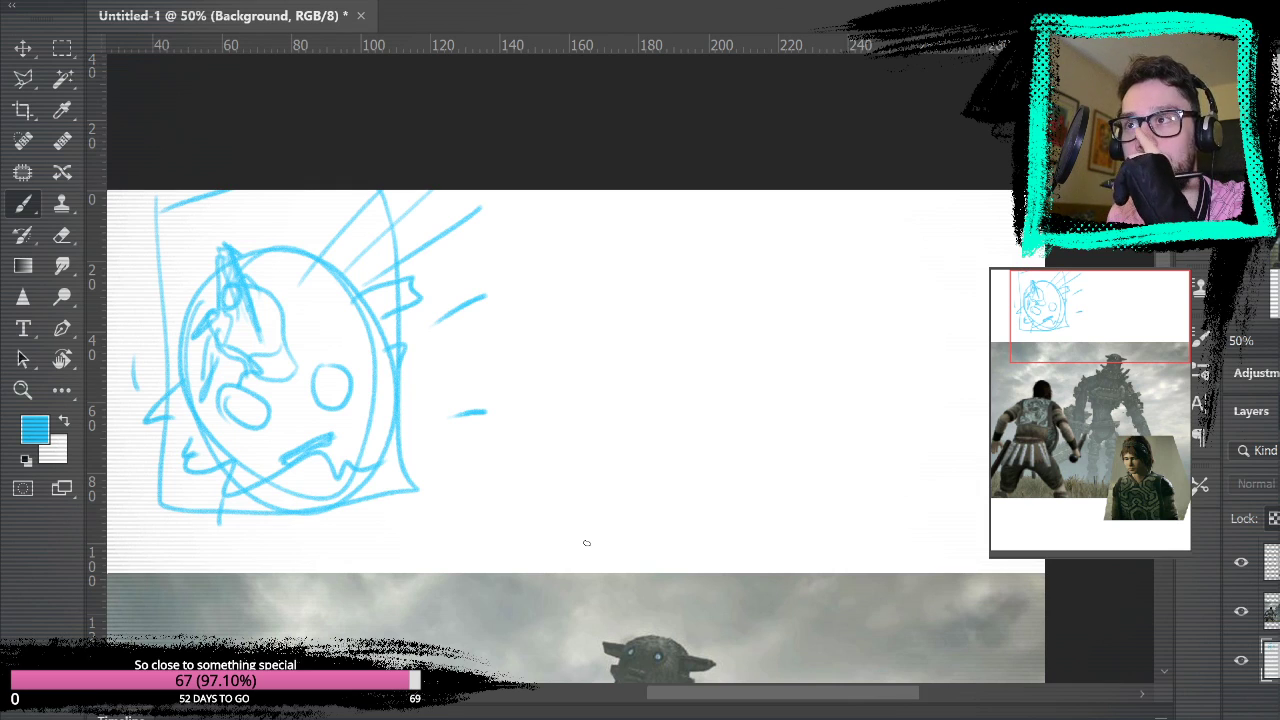
- Sketch a small figure's head and rounded torso in the blank area beside the colossus head
drag(677, 414, 718, 374)
drag(245, 157, 228, 221)
key(ctrl+z)
mouse_move(677, 178)
mouse_down()
mouse_move(672, 220)
mouse_move(700, 240)
mouse_move(669, 231)
mouse_move(684, 170)
mouse_move(712, 192)
mouse_move(672, 236)
mouse_move(706, 234)
mouse_move(640, 252)
mouse_move(719, 239)
mouse_move(638, 262)
mouse_move(717, 189)
mouse_move(722, 215)
mouse_move(645, 312)
mouse_move(640, 258)
mouse_move(653, 339)
mouse_move(712, 310)
mouse_move(726, 240)
mouse_up()
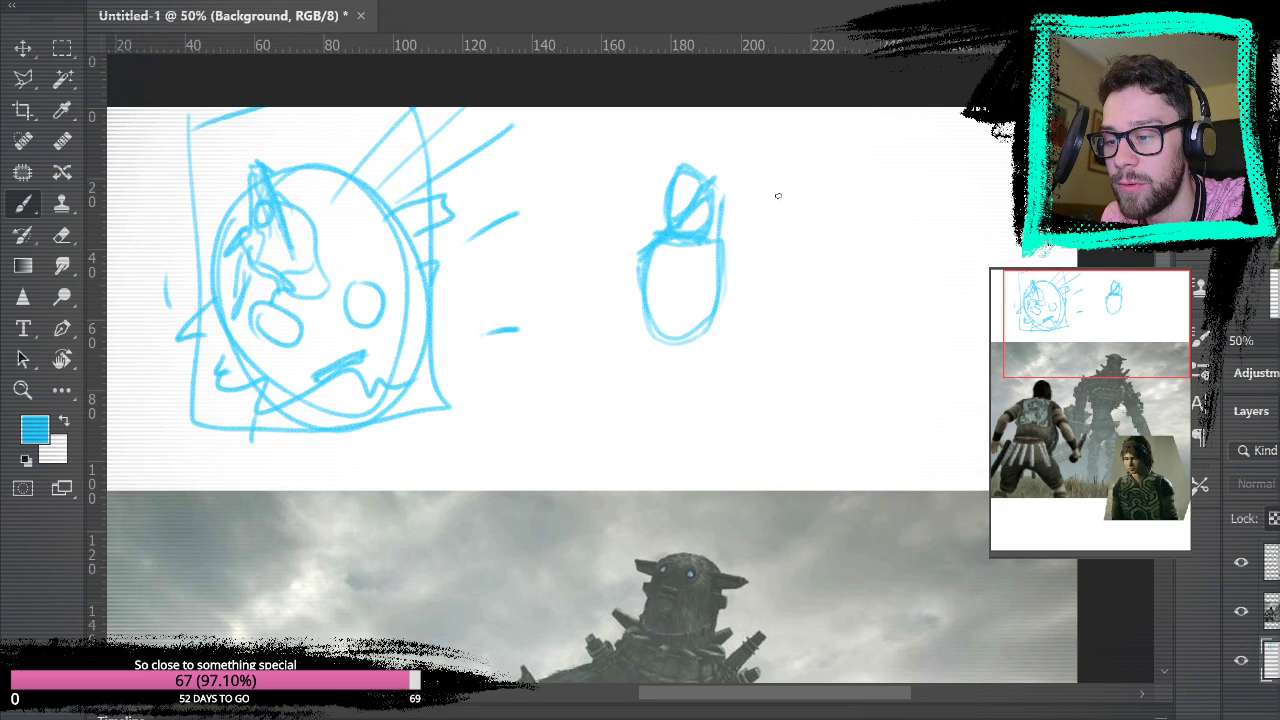
- Select the small figure with a freehand lasso, move it closer to the colossus head and deselect it
key(l)
key(shift+l)
mouse_move(814, 229)
mouse_down()
mouse_move(641, 174)
mouse_move(775, 135)
mouse_up()
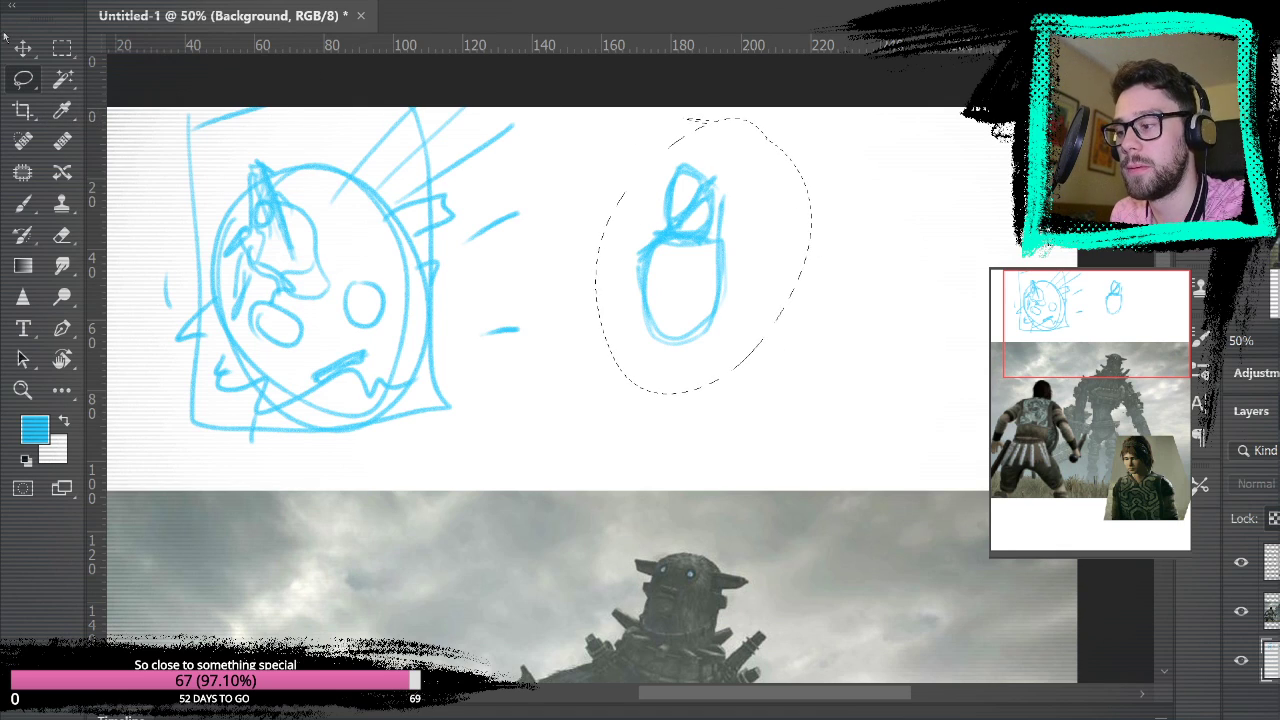
key(v)
drag(724, 272, 617, 391)
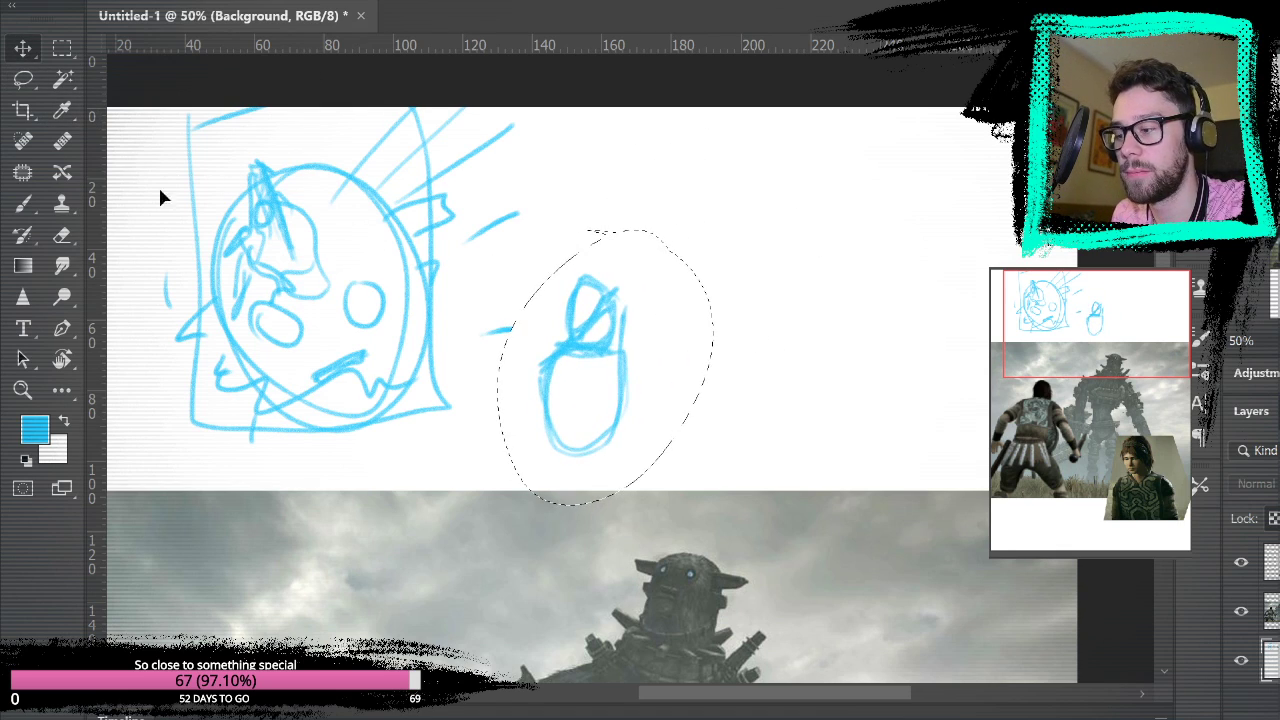
click(25, 80)
click(112, 125)
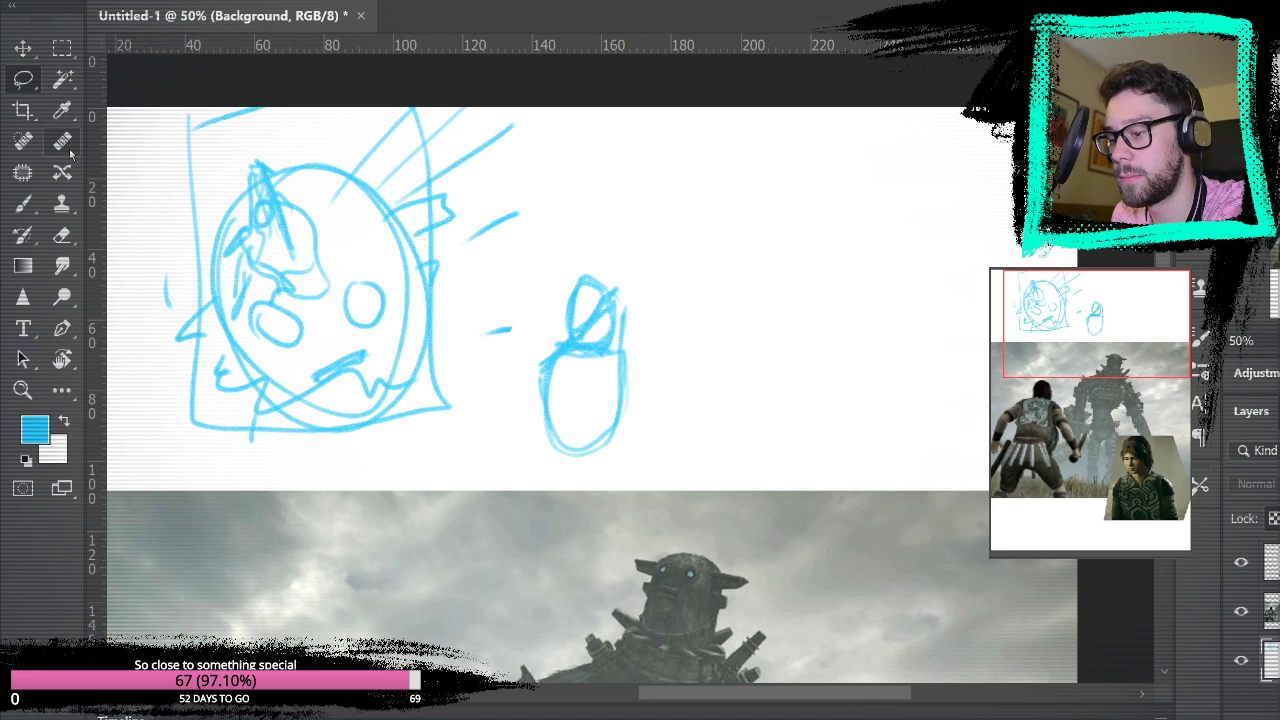
- Draw the small figure's raised arm holding a long vertical sword, its lowered arm and the start of its hips
click(23, 203)
mouse_move(610, 300)
mouse_down()
mouse_move(645, 245)
mouse_move(640, 318)
mouse_move(649, 232)
mouse_move(645, 250)
mouse_move(710, 113)
mouse_move(715, 432)
mouse_up()
drag(555, 358, 518, 455)
mouse_move(545, 385)
mouse_down()
mouse_move(516, 473)
mouse_move(606, 461)
mouse_move(610, 432)
mouse_move(557, 474)
mouse_move(624, 451)
mouse_move(616, 480)
mouse_up()
drag(625, 428, 624, 476)
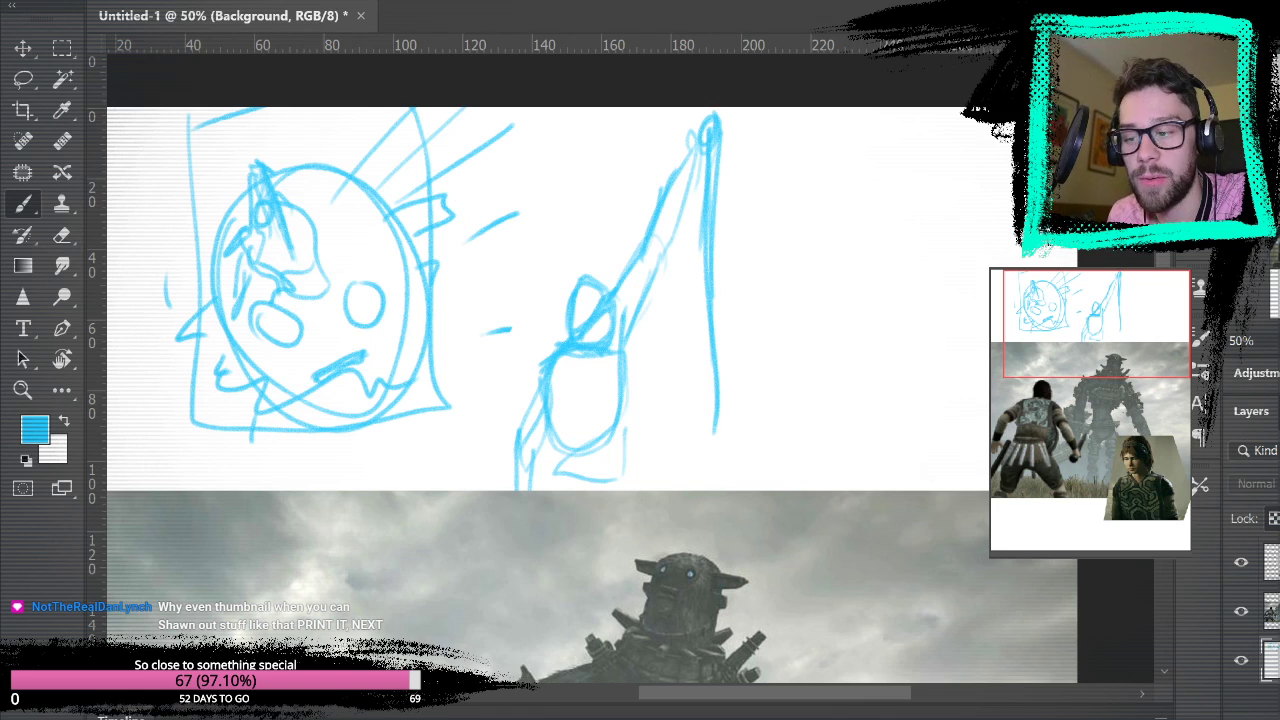
- Undo the whole small figure sketch, including its move, keeping only the colossus head
key(ctrl+z)
key(ctrl+z)
key(ctrl+z)
key(ctrl+z)
key(ctrl+z)
key(ctrl+z)
key(ctrl+z)
key(ctrl+z)
key(ctrl+z)
key(ctrl+z)
key(ctrl+z)
key(ctrl+z)
key(ctrl+z)
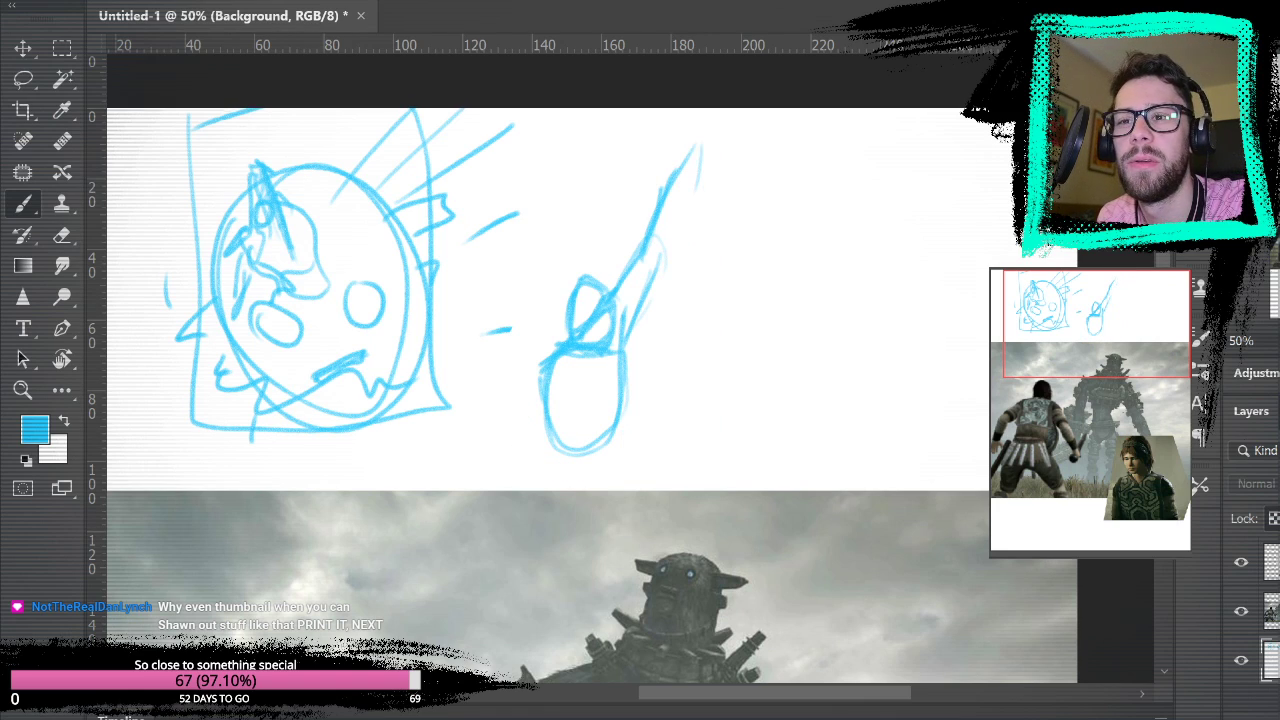
key(ctrl+z)
key(ctrl+z)
key(ctrl+z)
key(ctrl+z)
key(ctrl+z)
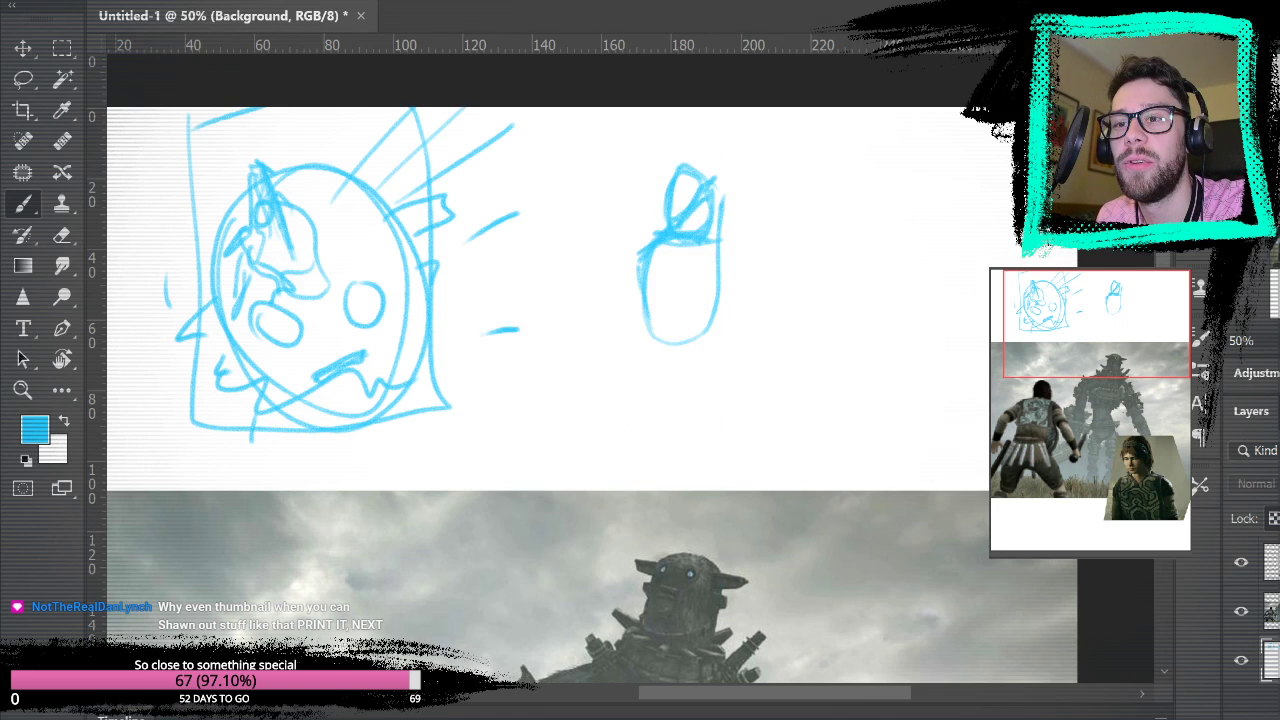
key(ctrl+z)
key(ctrl+z)
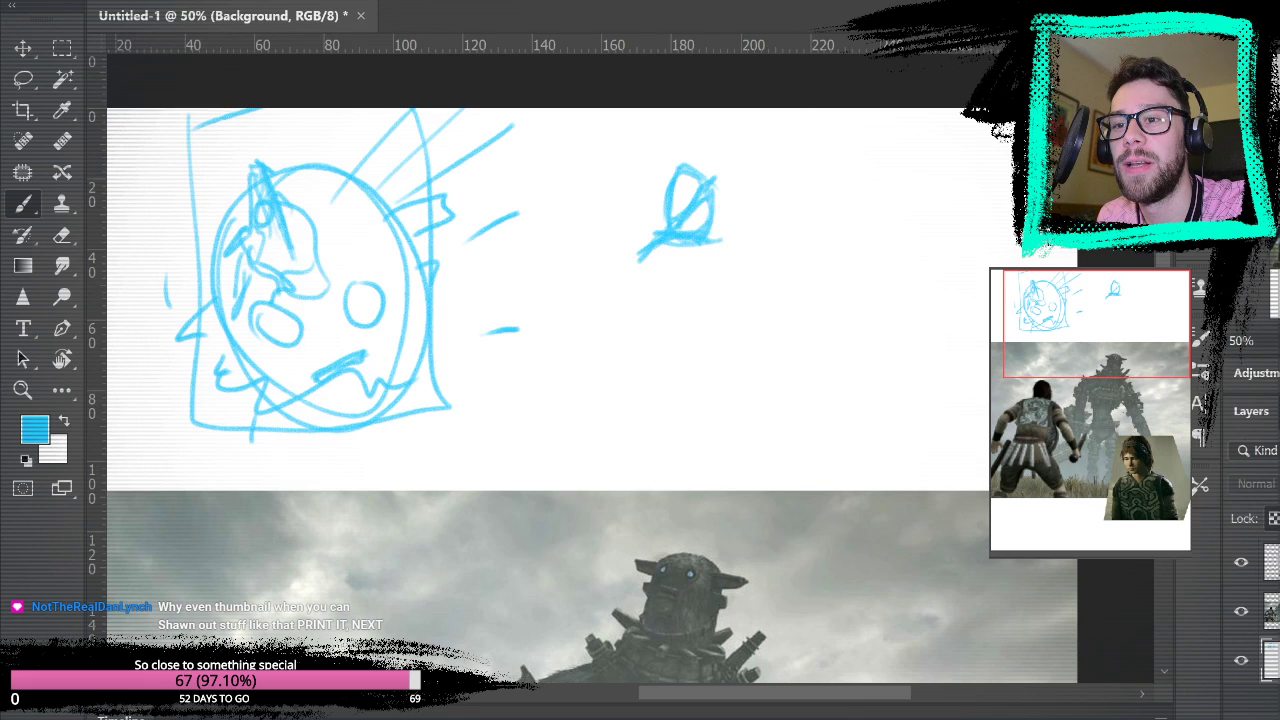
key(ctrl+z)
key(ctrl+z)
key(ctrl+z)
key(ctrl+z)
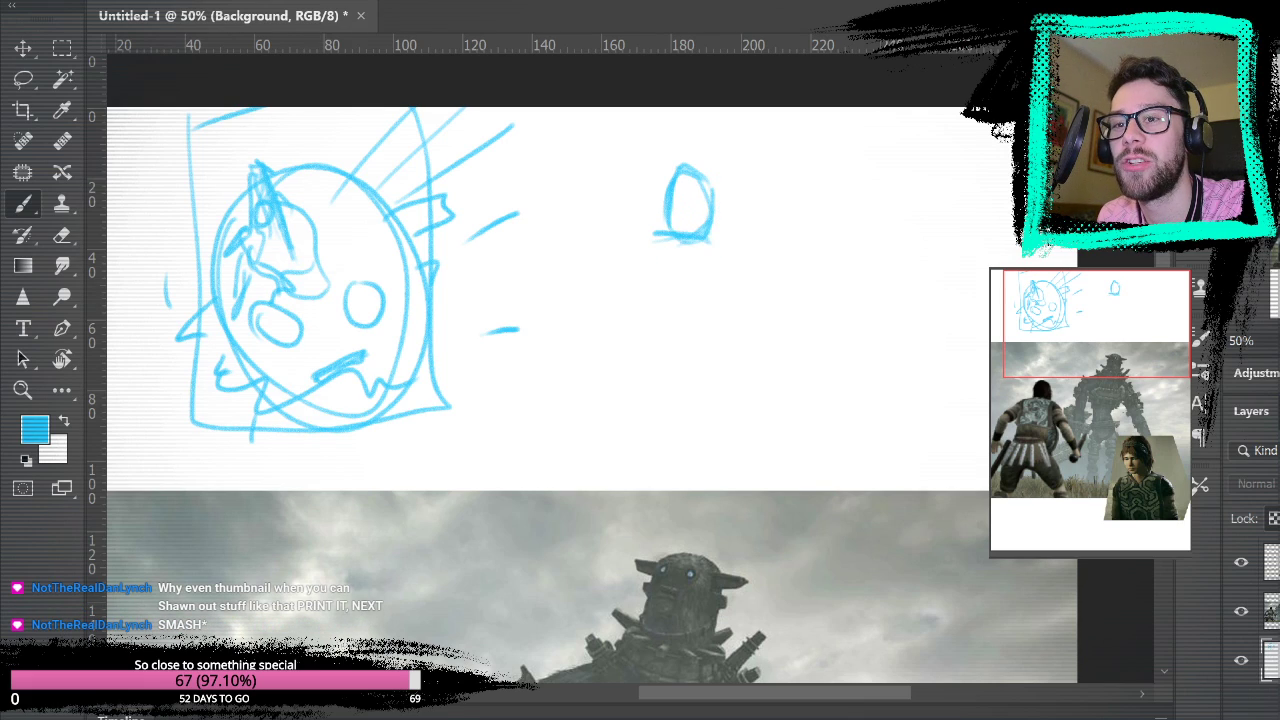
key(ctrl+z)
key(ctrl+z)
key(ctrl+z)
key(ctrl+z)
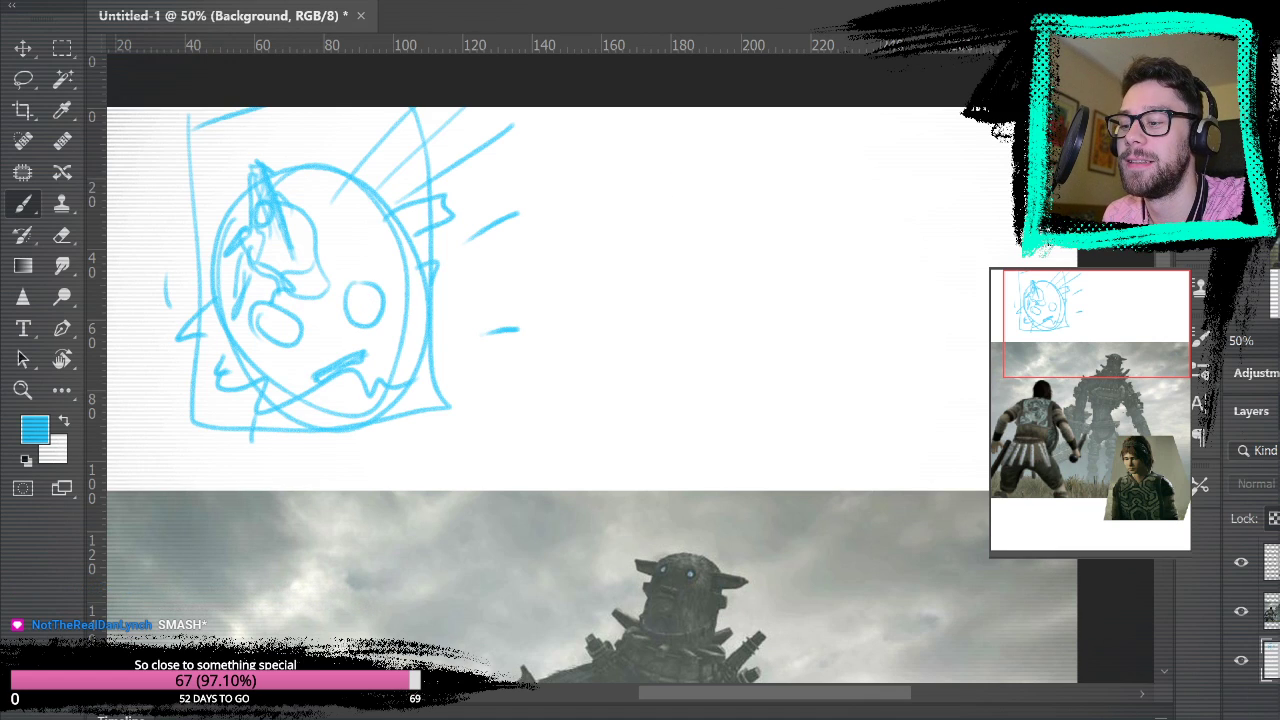
- Create a new layer above the character cut-out and sketch a warrior's torso with one raised arm beside the colossus head
mouse_move(646, 406)
mouse_down()
mouse_move(781, 444)
mouse_move(674, 414)
mouse_up()
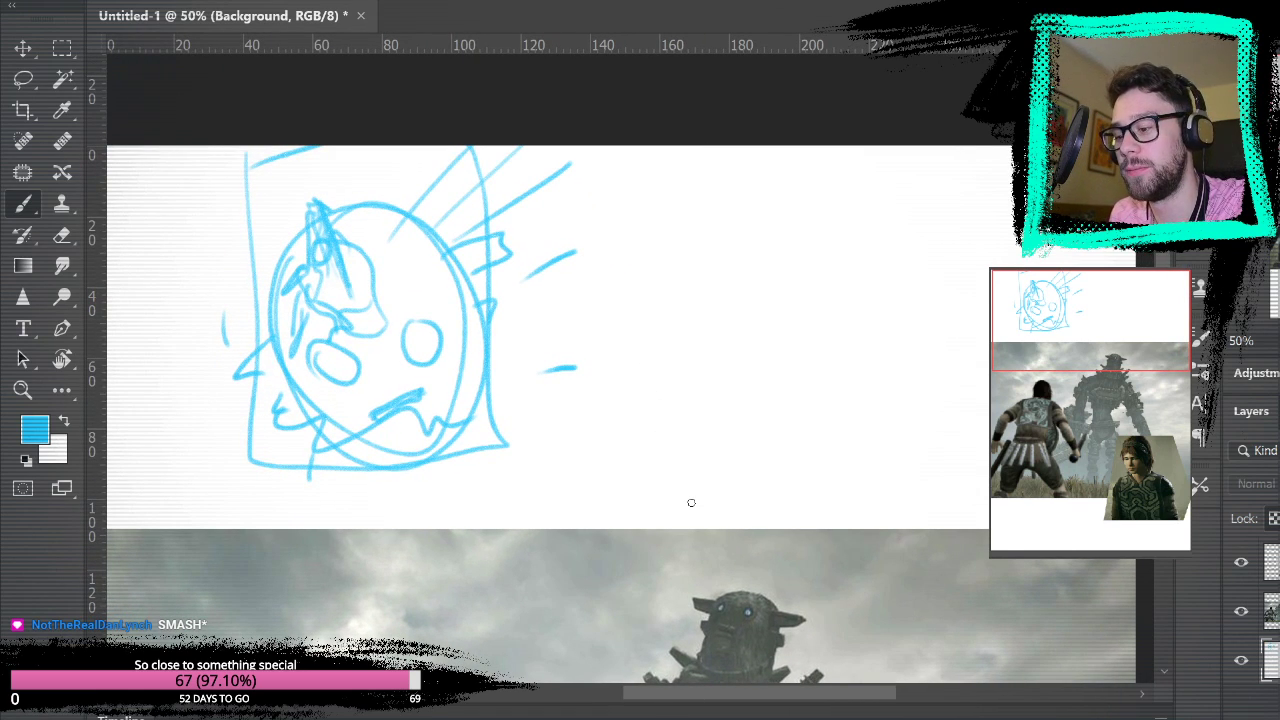
mouse_move(777, 386)
mouse_down()
mouse_move(657, 457)
mouse_move(772, 403)
mouse_up()
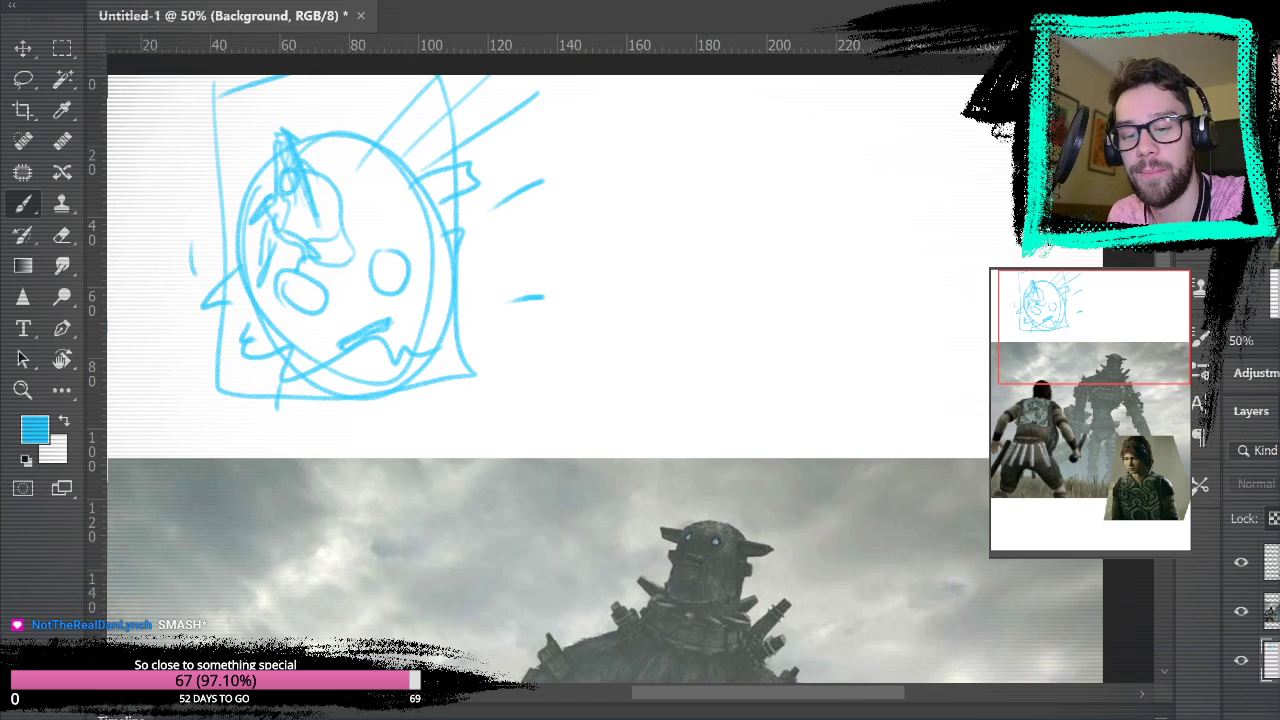
click(1271, 562)
key(ctrl+alt+shift+n)
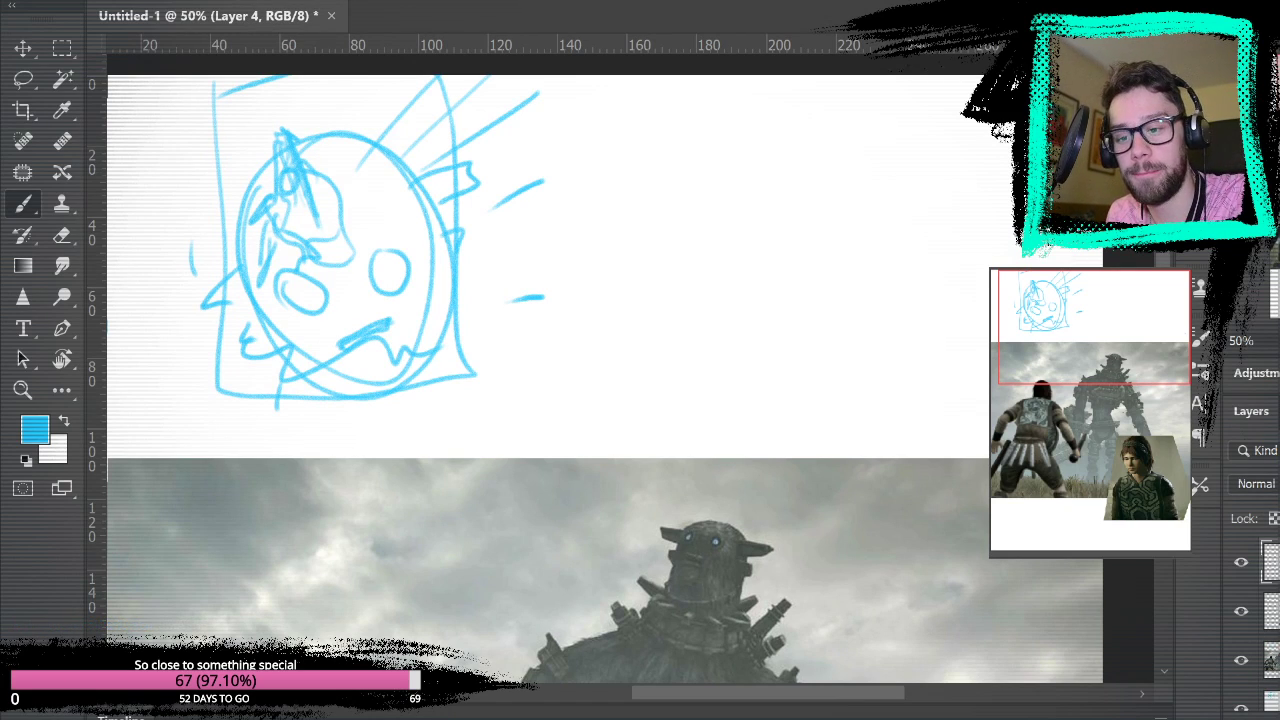
drag(652, 258, 647, 368)
drag(688, 228, 652, 372)
mouse_move(658, 262)
mouse_down()
mouse_move(642, 372)
mouse_move(614, 358)
mouse_up()
mouse_move(700, 236)
mouse_down()
mouse_move(712, 320)
mouse_move(698, 368)
mouse_up()
drag(640, 258, 728, 214)
mouse_move(712, 276)
mouse_down()
mouse_move(743, 174)
mouse_move(712, 268)
mouse_up()
mouse_move(740, 184)
mouse_down()
mouse_move(786, 110)
mouse_move(773, 116)
mouse_up()
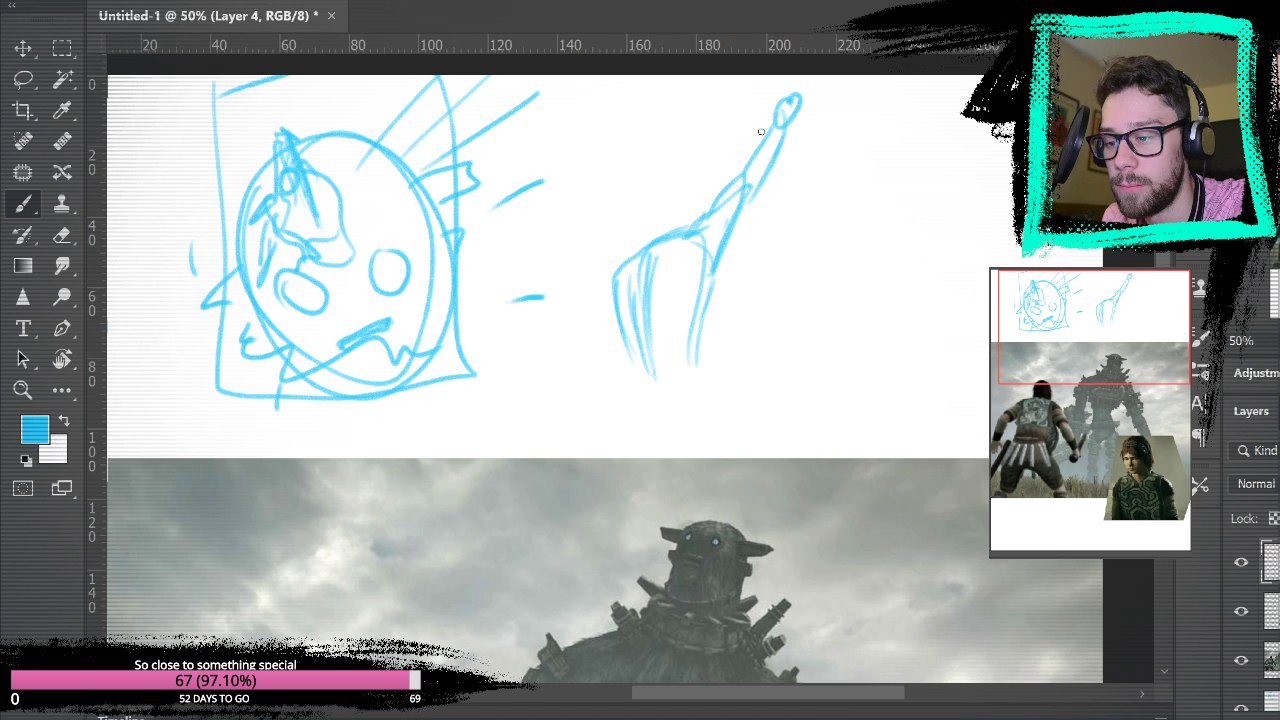
- Add the warrior's head, lowered arm and widely spread legs reaching over the photo's sky
mouse_move(645, 254)
mouse_down()
mouse_move(683, 176)
mouse_move(689, 221)
mouse_move(659, 186)
mouse_move(694, 224)
mouse_move(652, 219)
mouse_move(587, 321)
mouse_move(626, 265)
mouse_move(603, 290)
mouse_move(574, 367)
mouse_move(593, 336)
mouse_move(583, 390)
mouse_move(607, 381)
mouse_move(578, 390)
mouse_move(684, 400)
mouse_move(700, 367)
mouse_move(790, 421)
mouse_up()
mouse_move(665, 422)
mouse_down()
mouse_move(770, 436)
mouse_move(797, 500)
mouse_up()
mouse_move(784, 428)
mouse_down()
mouse_move(770, 452)
mouse_move(792, 502)
mouse_move(814, 458)
mouse_move(846, 548)
mouse_up()
mouse_move(620, 400)
mouse_down()
mouse_move(557, 476)
mouse_move(657, 440)
mouse_up()
mouse_move(666, 430)
mouse_down()
mouse_move(614, 456)
mouse_move(527, 547)
mouse_up()
drag(566, 452, 512, 537)
mouse_move(574, 480)
mouse_down()
mouse_move(495, 587)
mouse_move(530, 535)
mouse_move(506, 576)
mouse_up()
drag(514, 532, 490, 578)
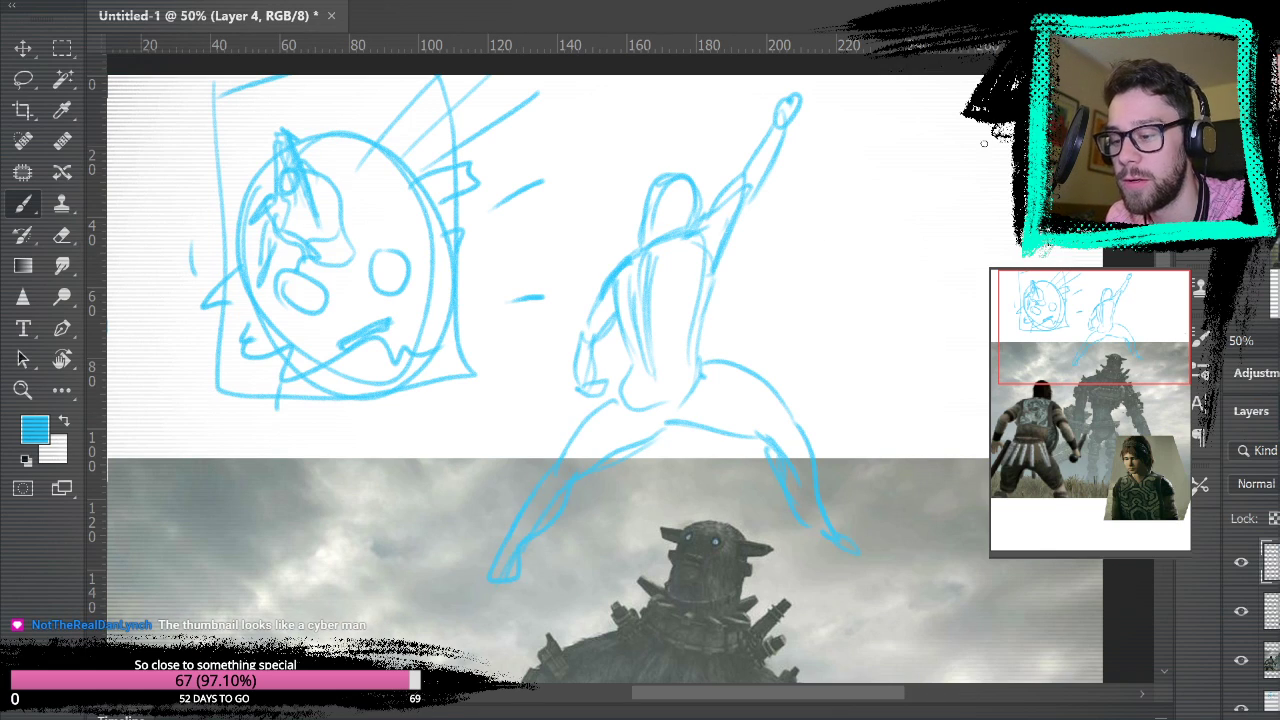
- Draw a long sword with crossguard and pommel slanting diagonally down from the warrior's raised hand, undoing stray strokes
drag(961, 247, 955, 153)
drag(748, 256, 686, 300)
key(ctrl+z)
drag(1002, 477, 937, 606)
mouse_move(721, 143)
mouse_down()
mouse_move(707, 158)
mouse_move(731, 140)
mouse_up()
drag(724, 150, 877, 391)
drag(853, 338, 728, 134)
drag(748, 186, 836, 312)
mouse_move(728, 180)
mouse_down()
mouse_move(758, 160)
mouse_move(738, 163)
mouse_move(730, 194)
mouse_up()
drag(710, 114, 673, 111)
mouse_move(740, 184)
mouse_down()
mouse_move(756, 267)
mouse_move(875, 361)
mouse_move(827, 244)
mouse_move(903, 414)
mouse_up()
key(ctrl+z)
key(ctrl+z)
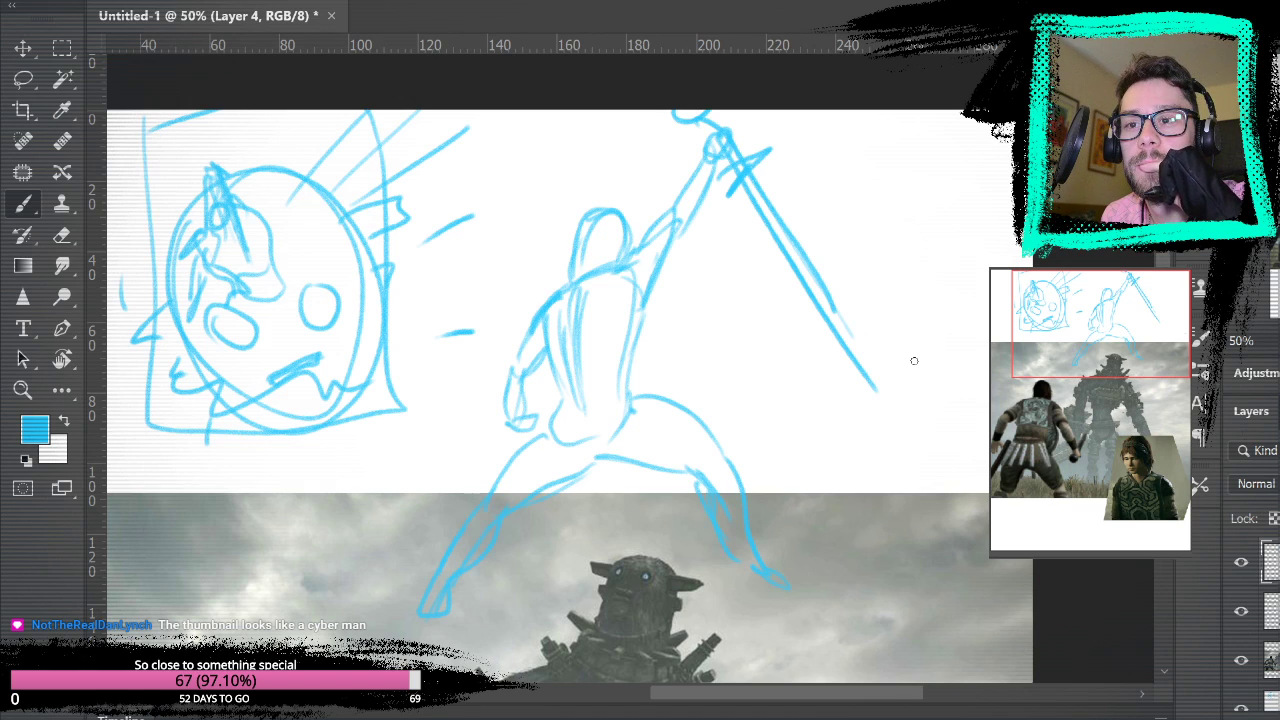
drag(914, 361, 909, 255)
drag(676, 271, 662, 290)
key(ctrl+z)
- Add inner eye strokes, strengthen the mouth and draw a jagged mane around the colossus head's jaw and side
drag(745, 254, 860, 421)
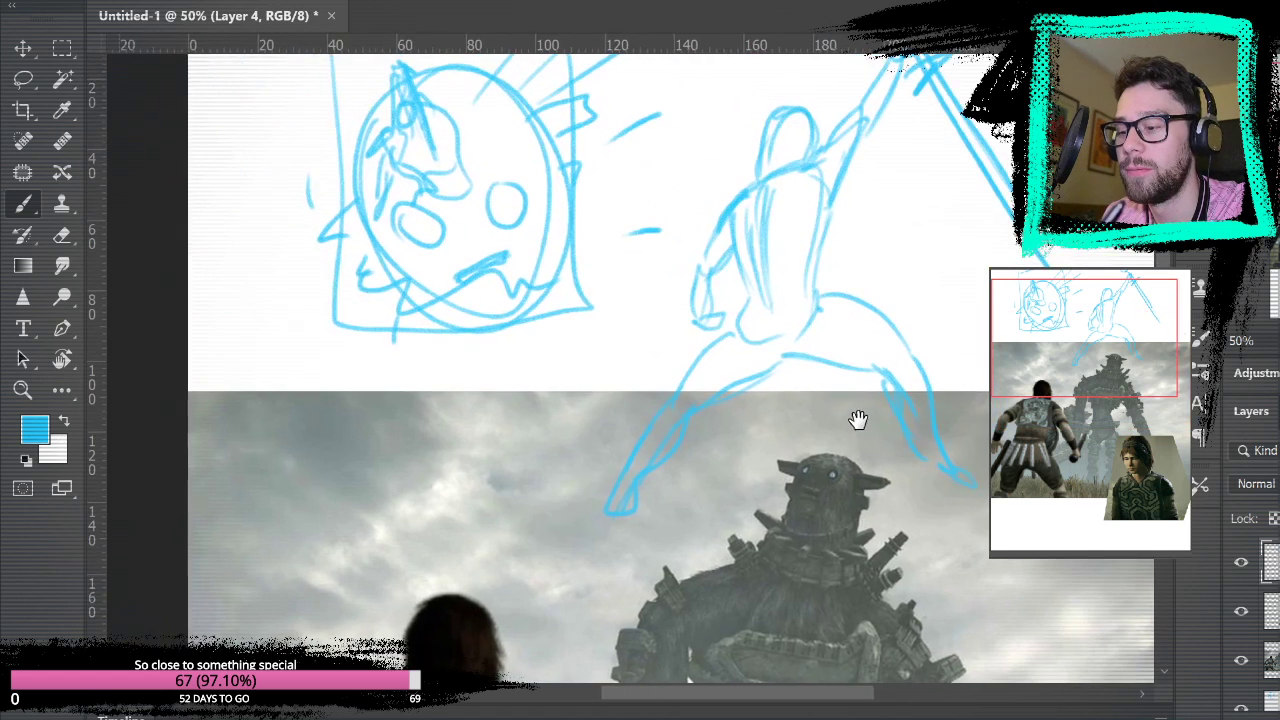
mouse_move(409, 217)
mouse_down()
mouse_move(438, 227)
mouse_move(410, 204)
mouse_up()
mouse_move(506, 182)
mouse_down()
mouse_move(483, 198)
mouse_move(524, 180)
mouse_up()
mouse_move(450, 279)
mouse_down()
mouse_move(510, 256)
mouse_move(459, 284)
mouse_move(469, 266)
mouse_move(529, 325)
mouse_move(419, 298)
mouse_move(557, 230)
mouse_move(567, 244)
mouse_move(424, 331)
mouse_move(588, 287)
mouse_move(568, 252)
mouse_up()
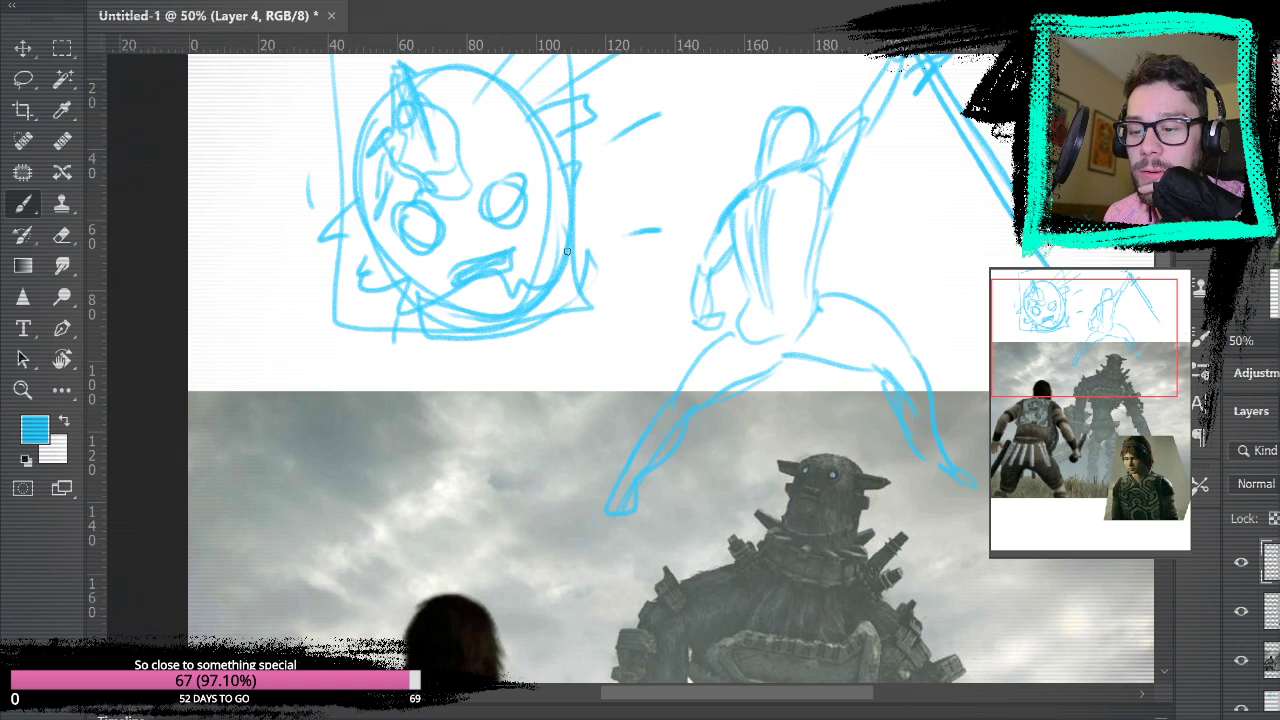
mouse_move(345, 278)
mouse_down()
mouse_move(424, 336)
mouse_move(506, 342)
mouse_move(587, 265)
mouse_move(640, 150)
mouse_up()
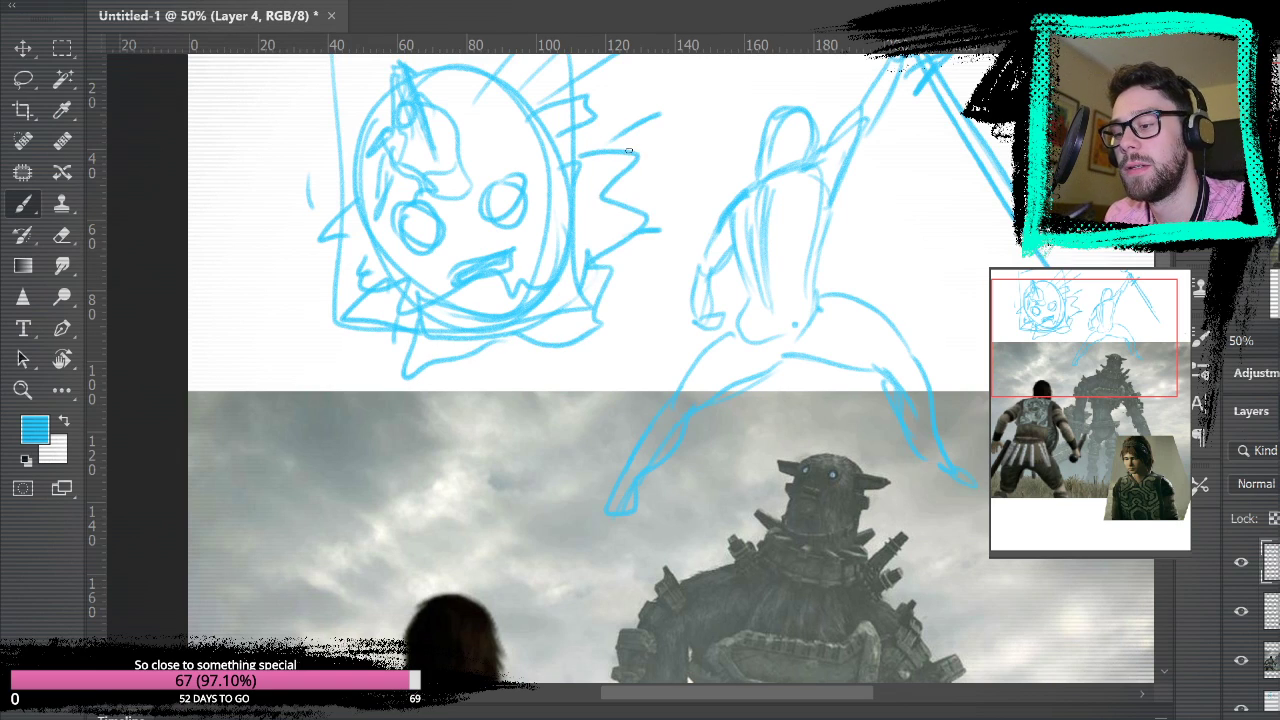
key(space)
mouse_move(1014, 251)
mouse_down()
mouse_move(940, 380)
mouse_move(782, 292)
mouse_up()
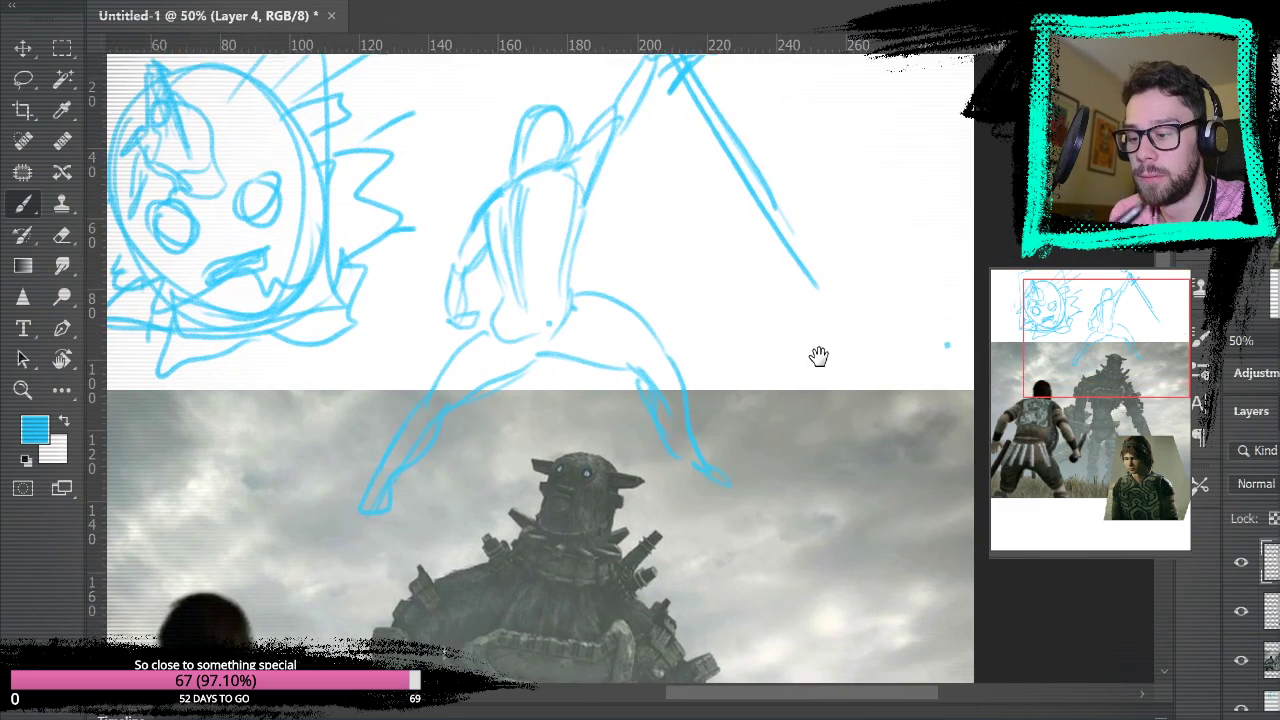
drag(806, 397, 940, 140)
mouse_move(943, 193)
mouse_down()
mouse_move(889, 420)
mouse_move(888, 503)
mouse_up()
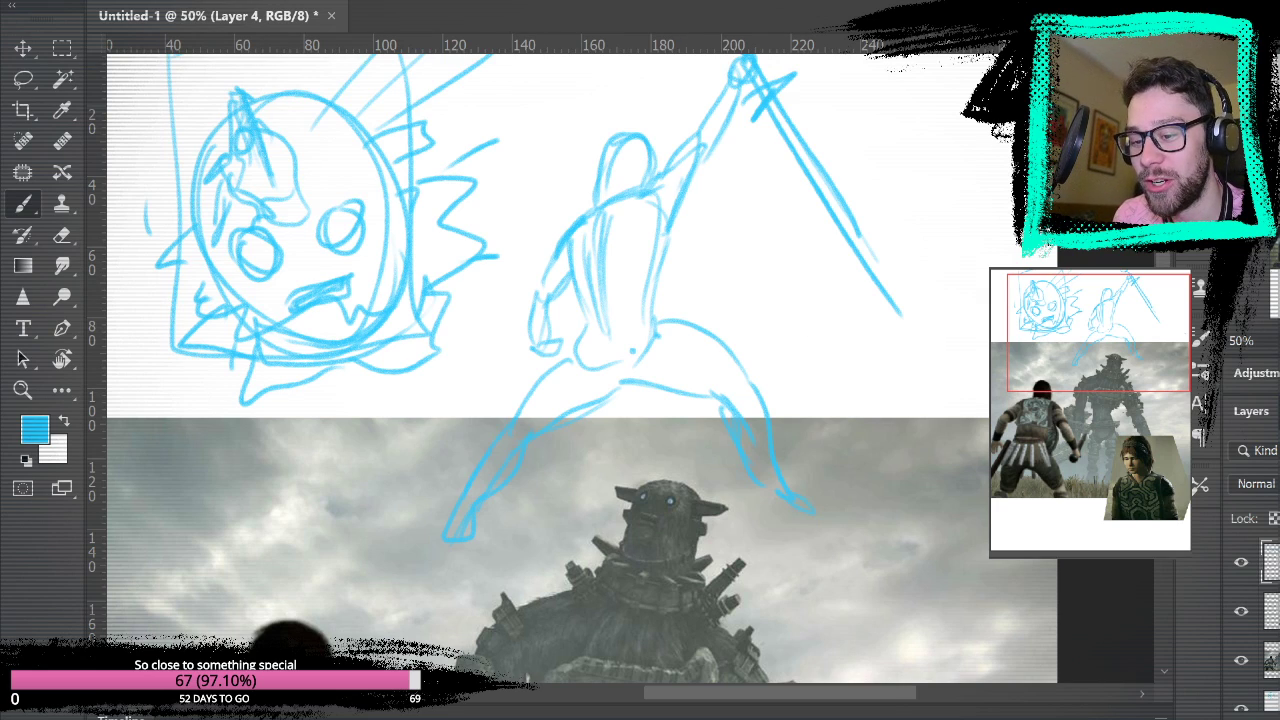
- Paste the dark colossus screenshot directly above the character cut-out layer and move it down below the warrior sketch's torso
click(1271, 611)
scroll(620, 400, down, 2)
scroll(620, 400, up, 2)
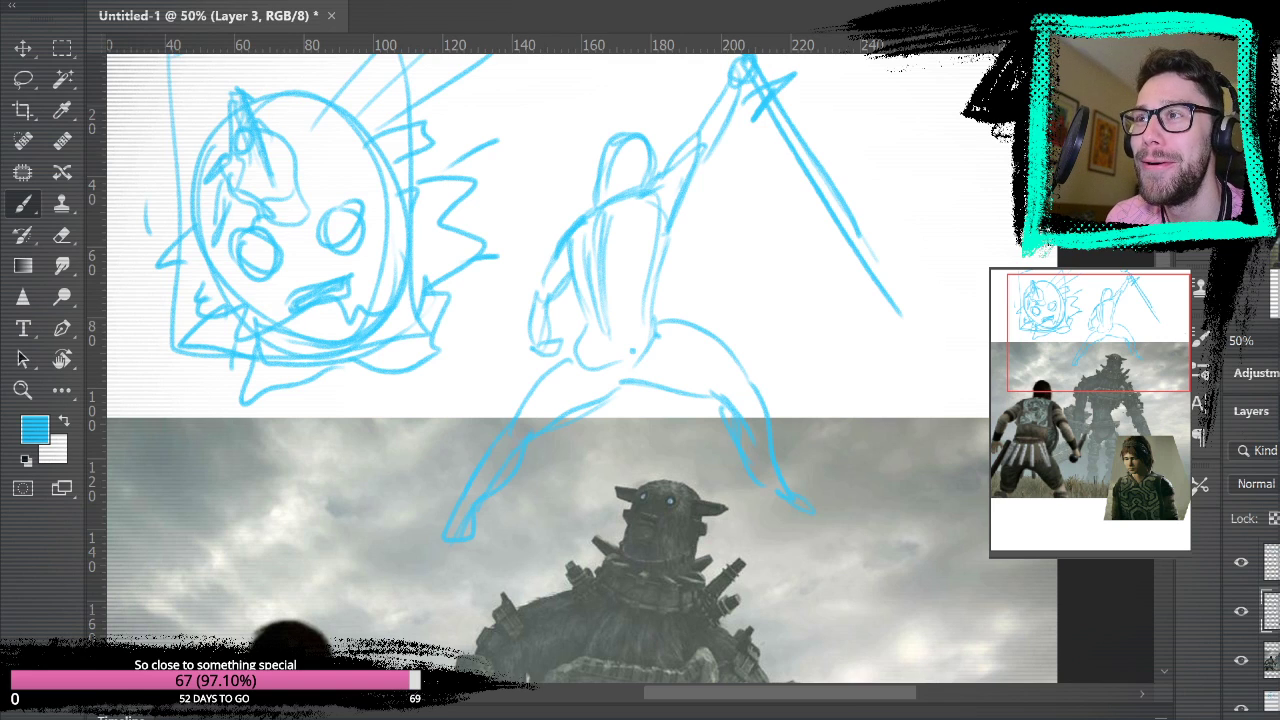
key(ctrl+v)
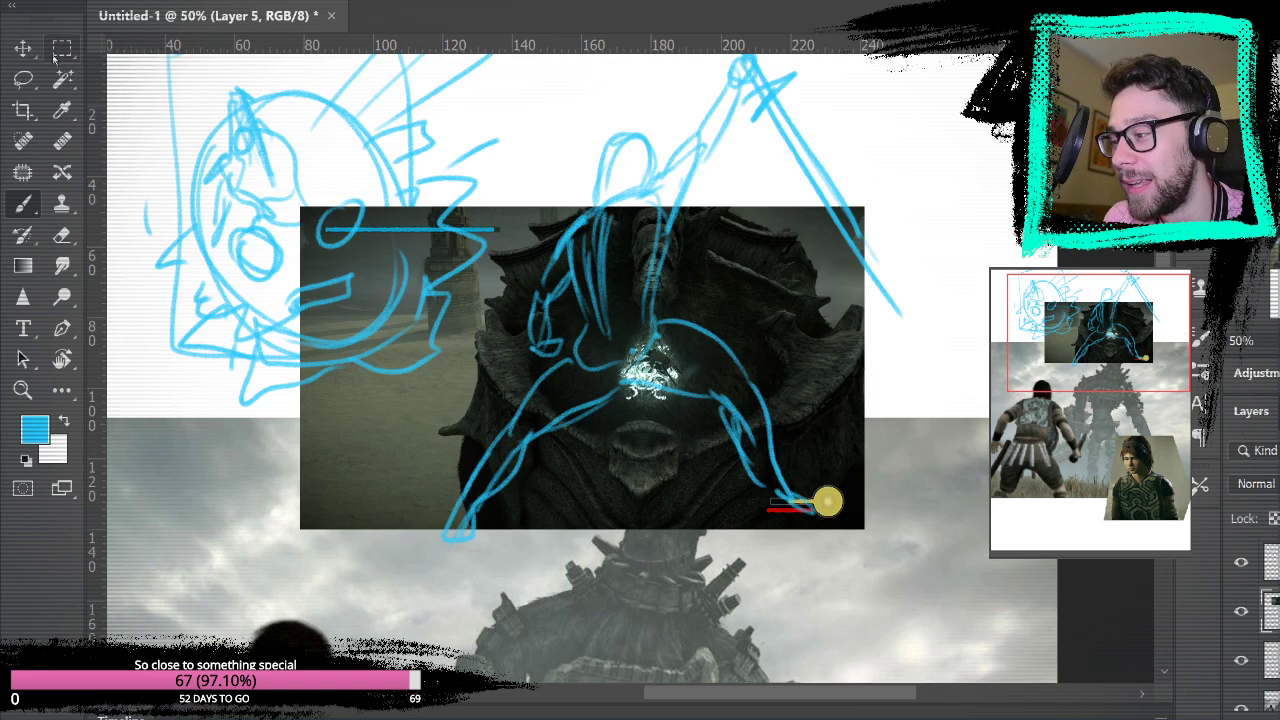
key(v)
drag(560, 428, 550, 533)
drag(691, 468, 713, 508)
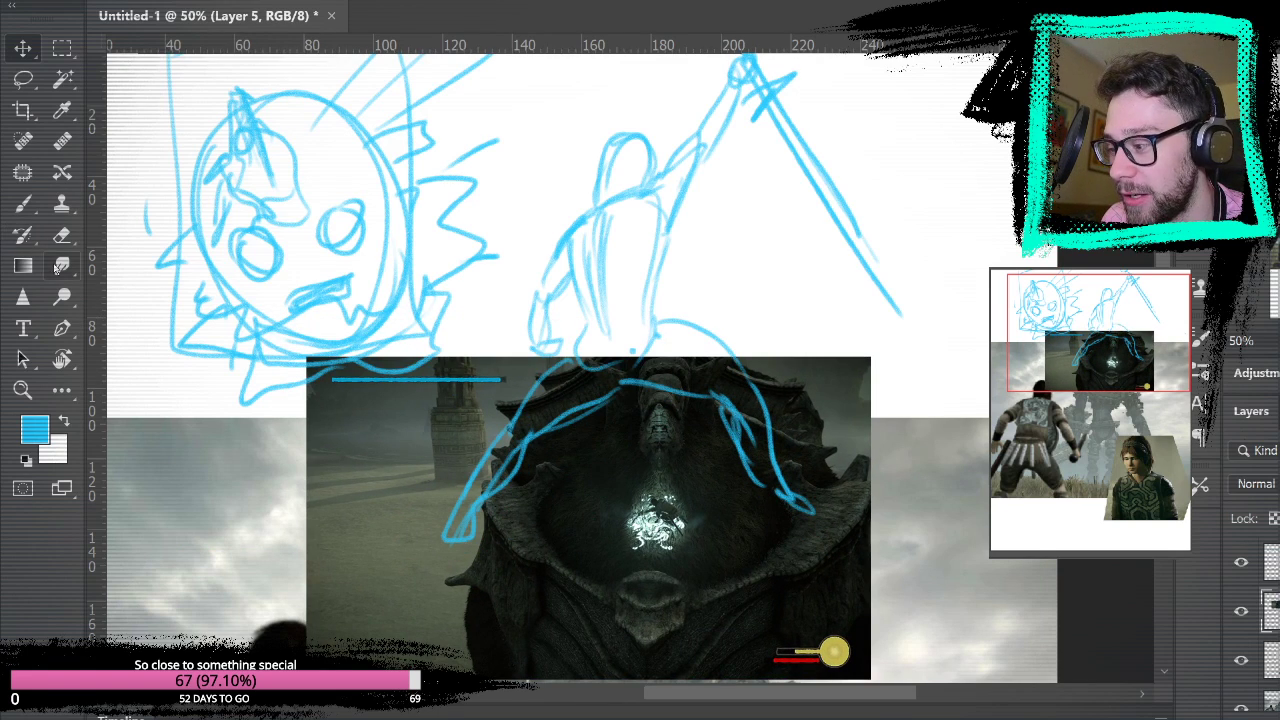
- Examine the figure clinging to the glowing sigil in the pasted screenshot up close, then return to the full page
click(22, 390)
click(715, 494)
click(644, 540)
click(643, 542)
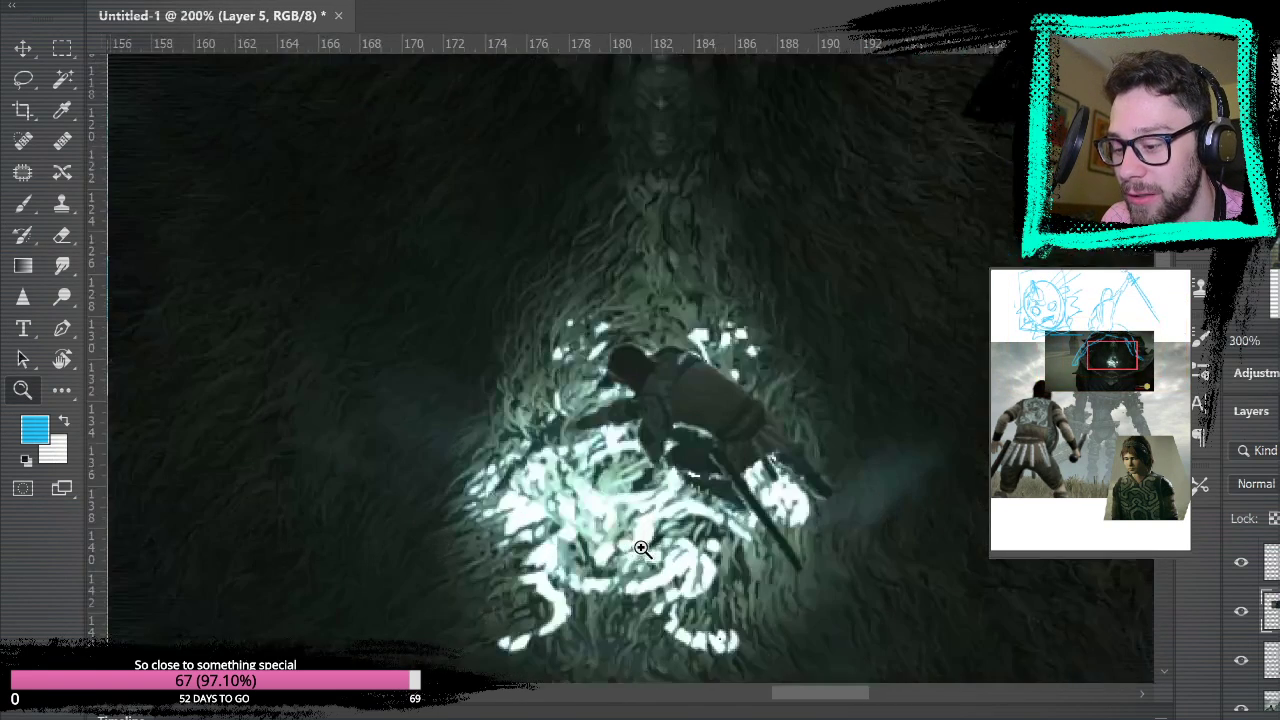
click(645, 543)
scroll(714, 522, up, 1)
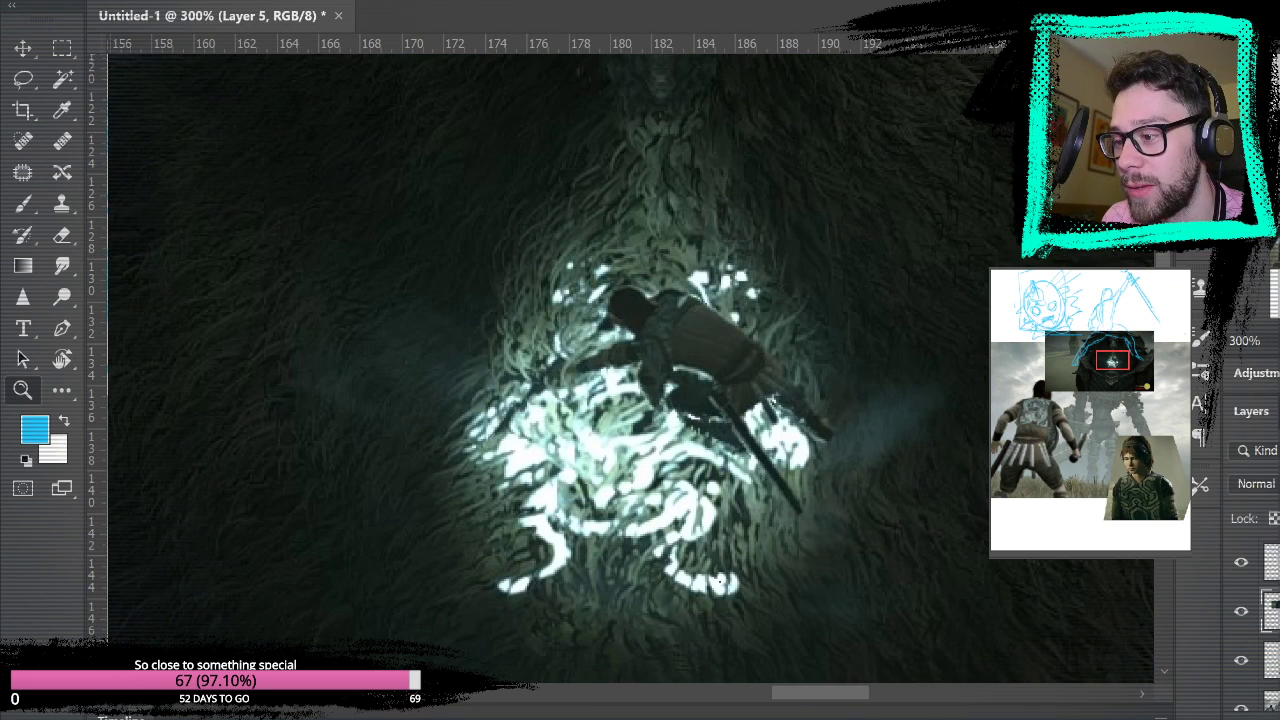
key(ctrl+0)
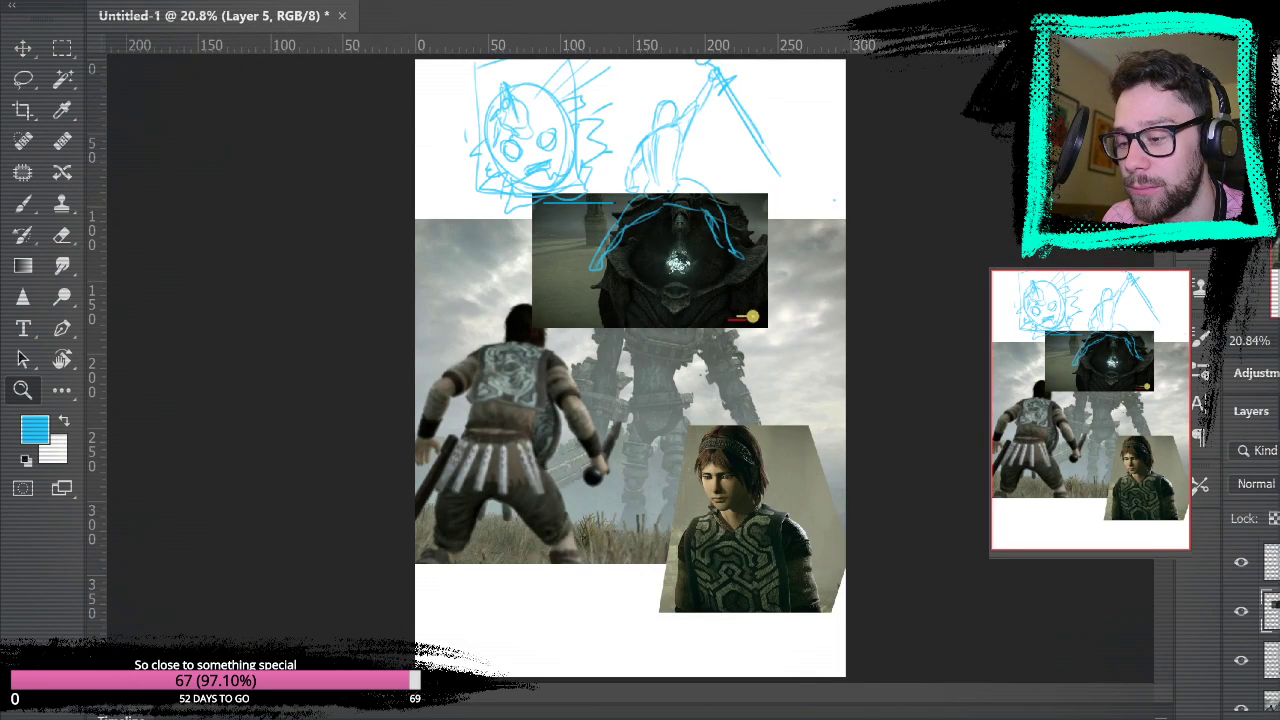
- Move the dark colossus screenshot down below the warrior in the page's lower-left area
click(22, 47)
drag(645, 285, 520, 615)
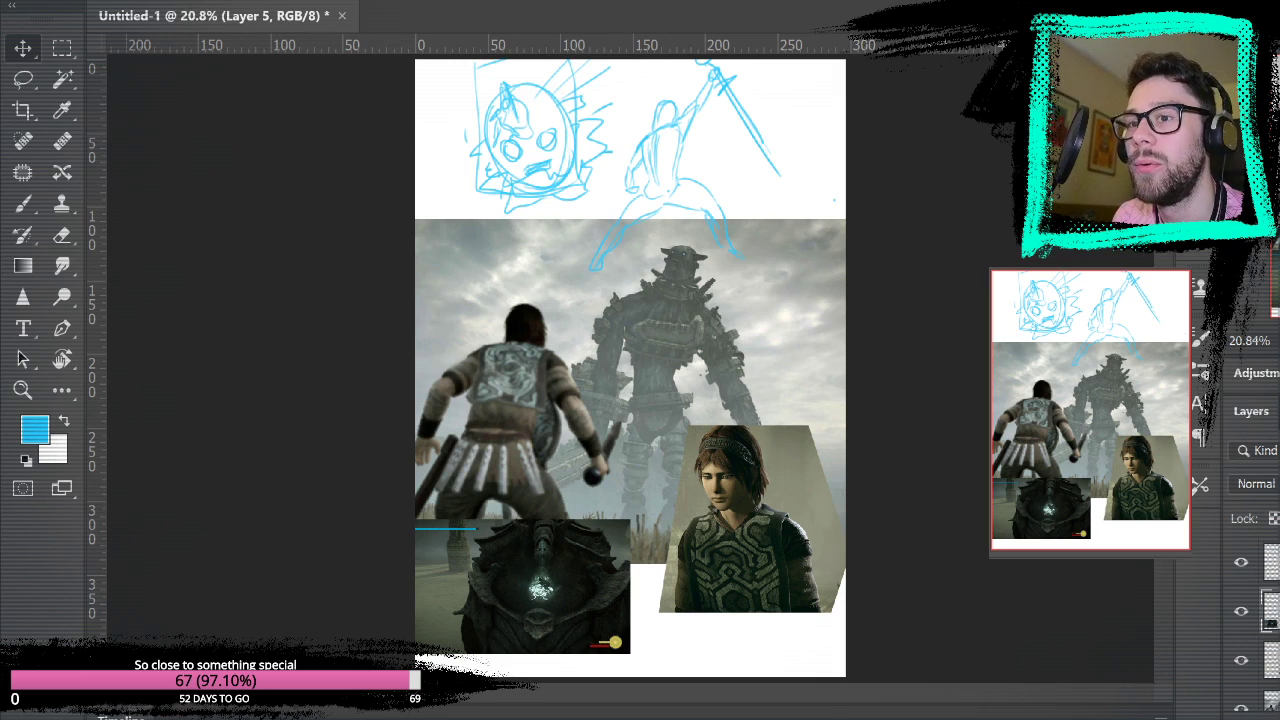
- Paste the screenshot of the figure atop the stone-browed colossus and enlarge it until it covers the page's full width
key(ctrl+v)
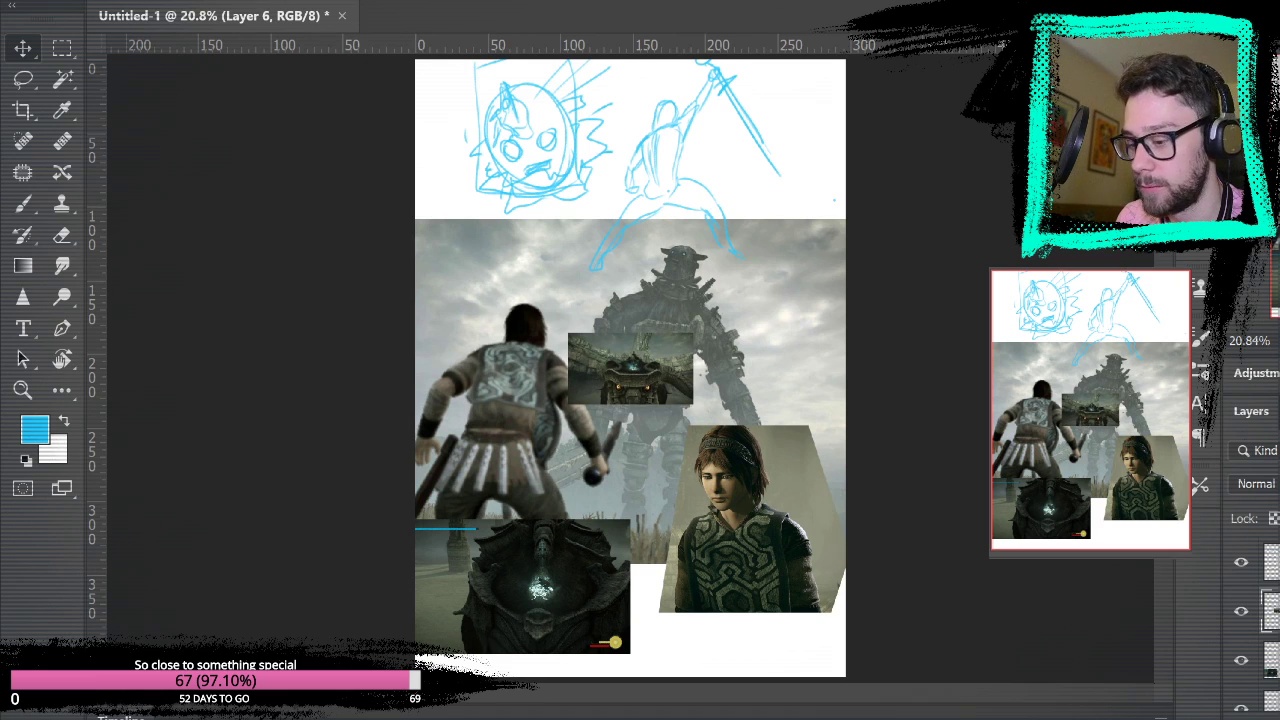
key(ctrl+t)
drag(692, 343, 1103, 97)
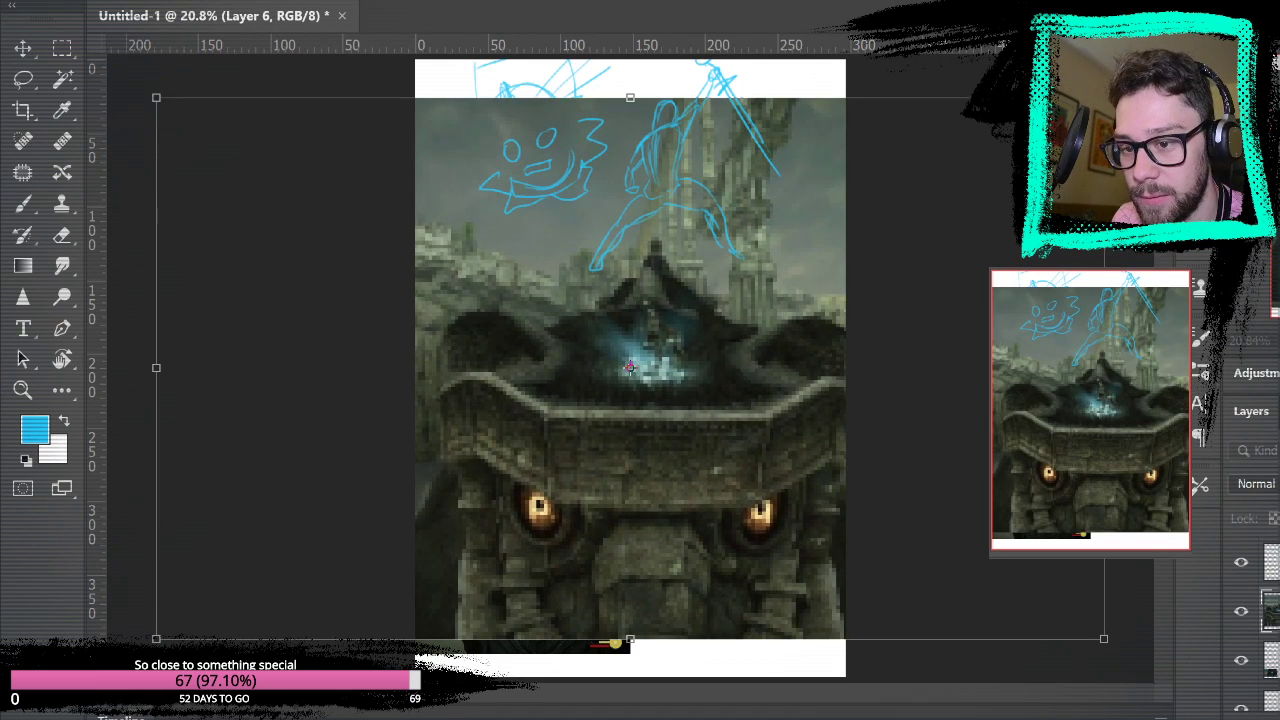
- Examine the enlarged screenshot up close, from the figure stabbing the glowing sigil to the surrounding ruins and the colossus's eyes
click(23, 390)
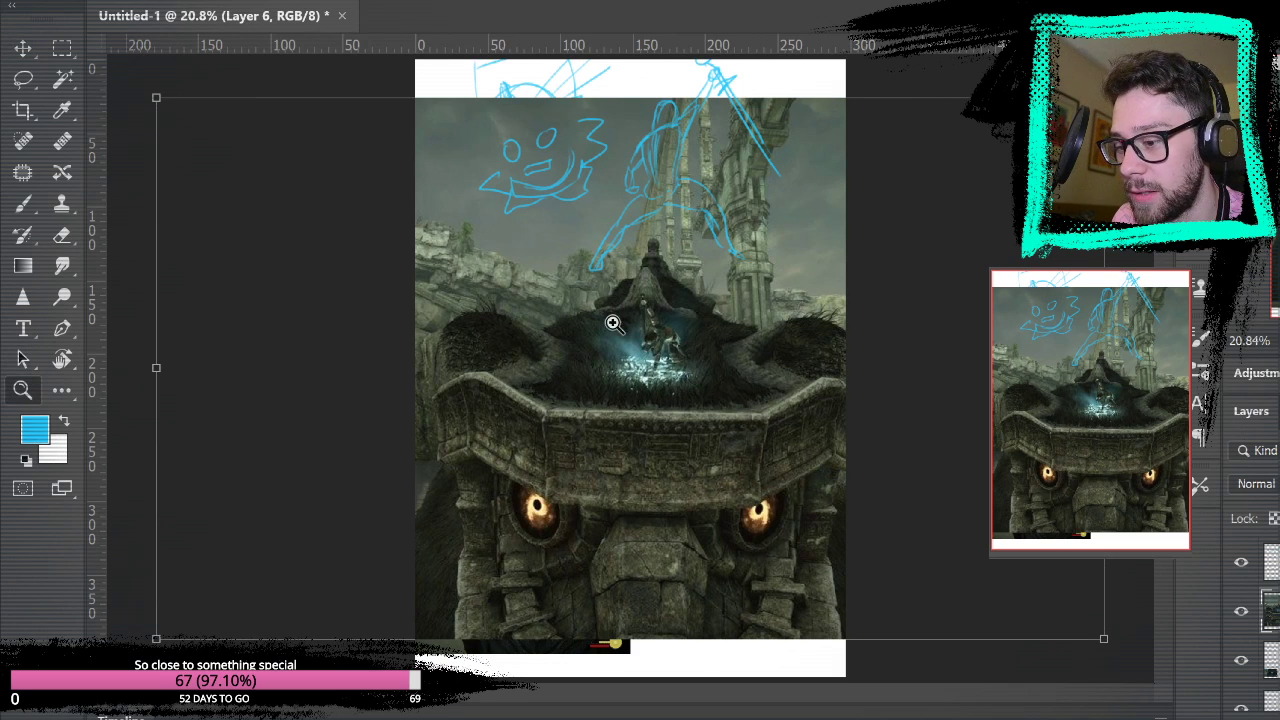
click(650, 330)
click(714, 334)
click(680, 343)
click(620, 300)
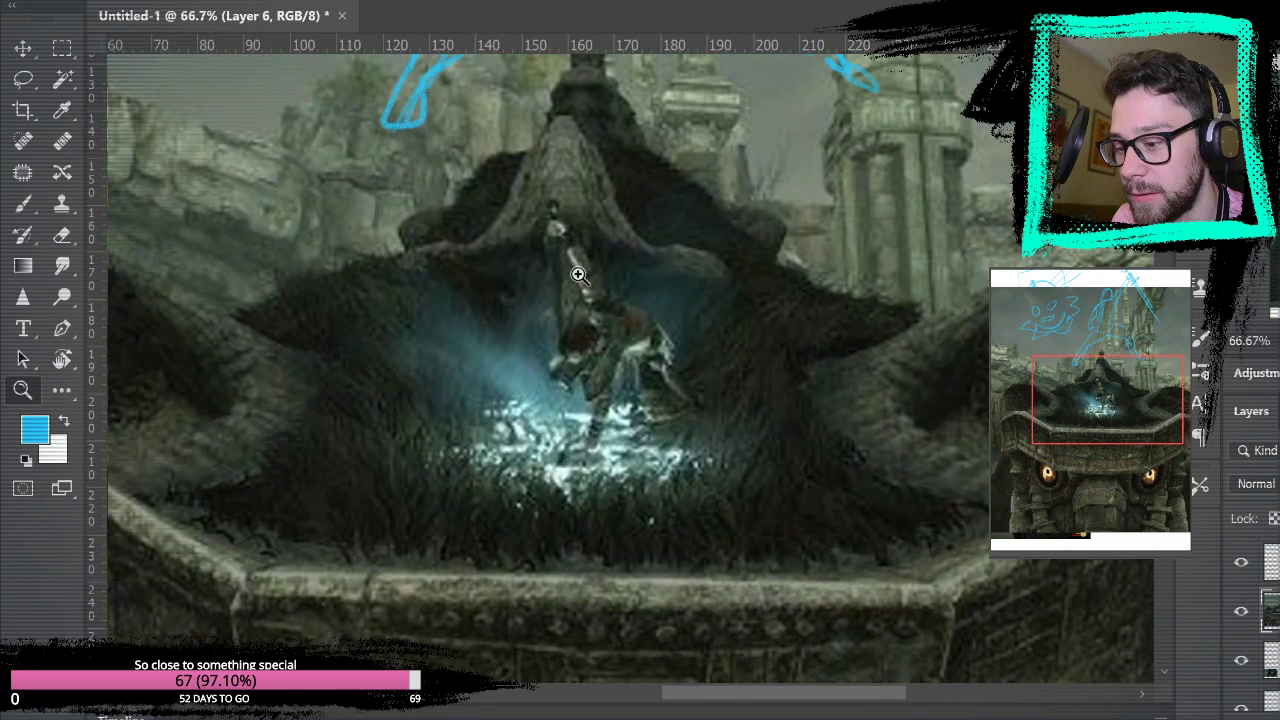
scroll(890, 458, up, 5)
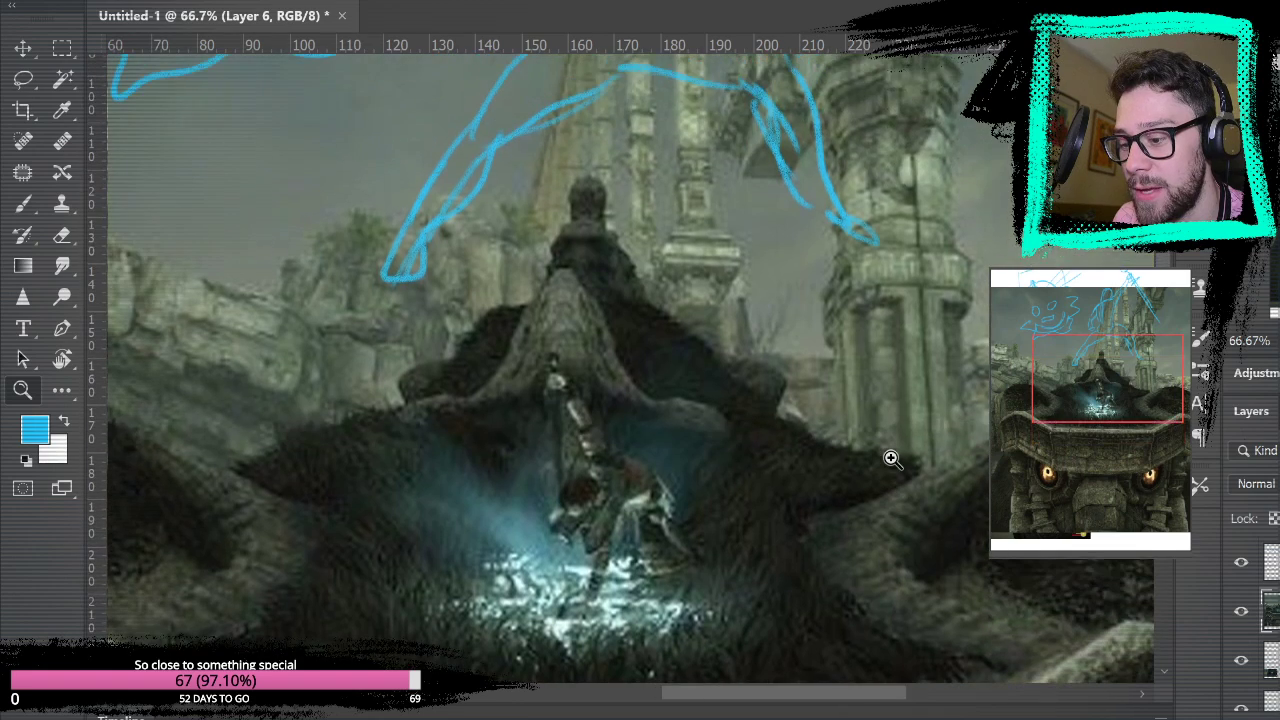
scroll(766, 410, up, 6)
scroll(768, 411, down, 6)
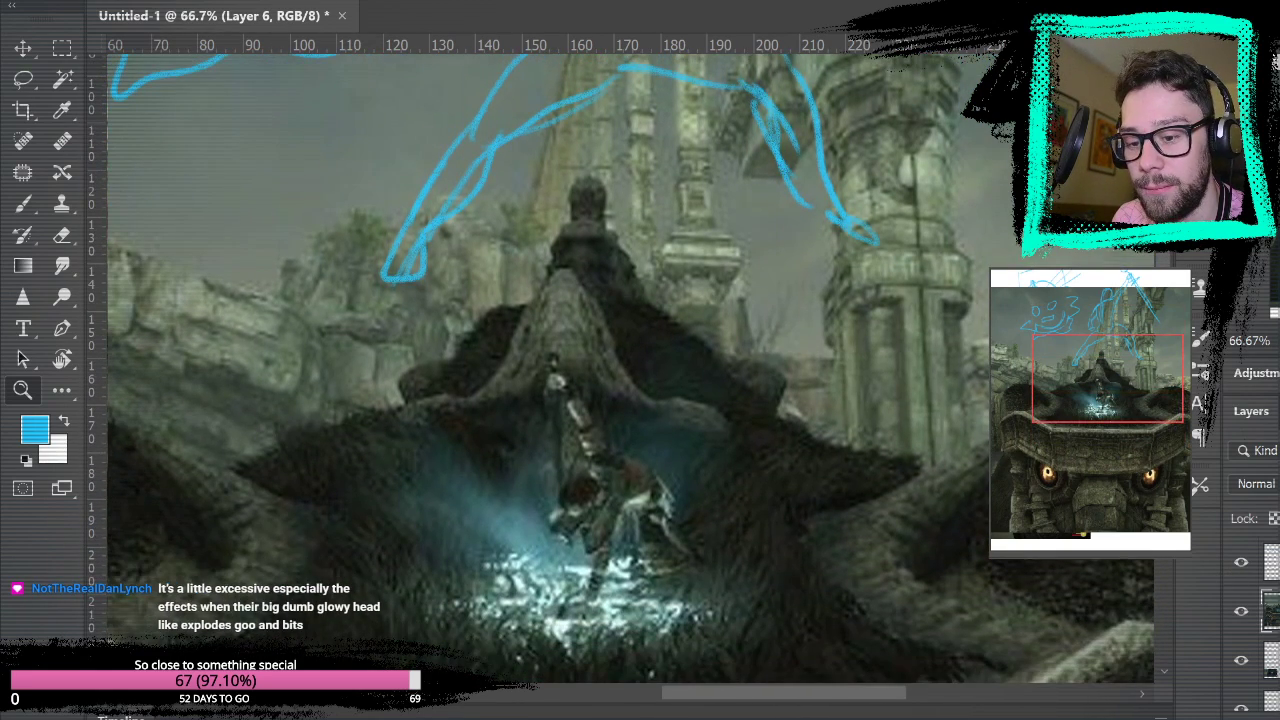
scroll(630, 370, up, 8)
scroll(630, 370, down, 10)
scroll(630, 370, up, 9)
scroll(630, 370, up, 1)
scroll(630, 370, down, 6)
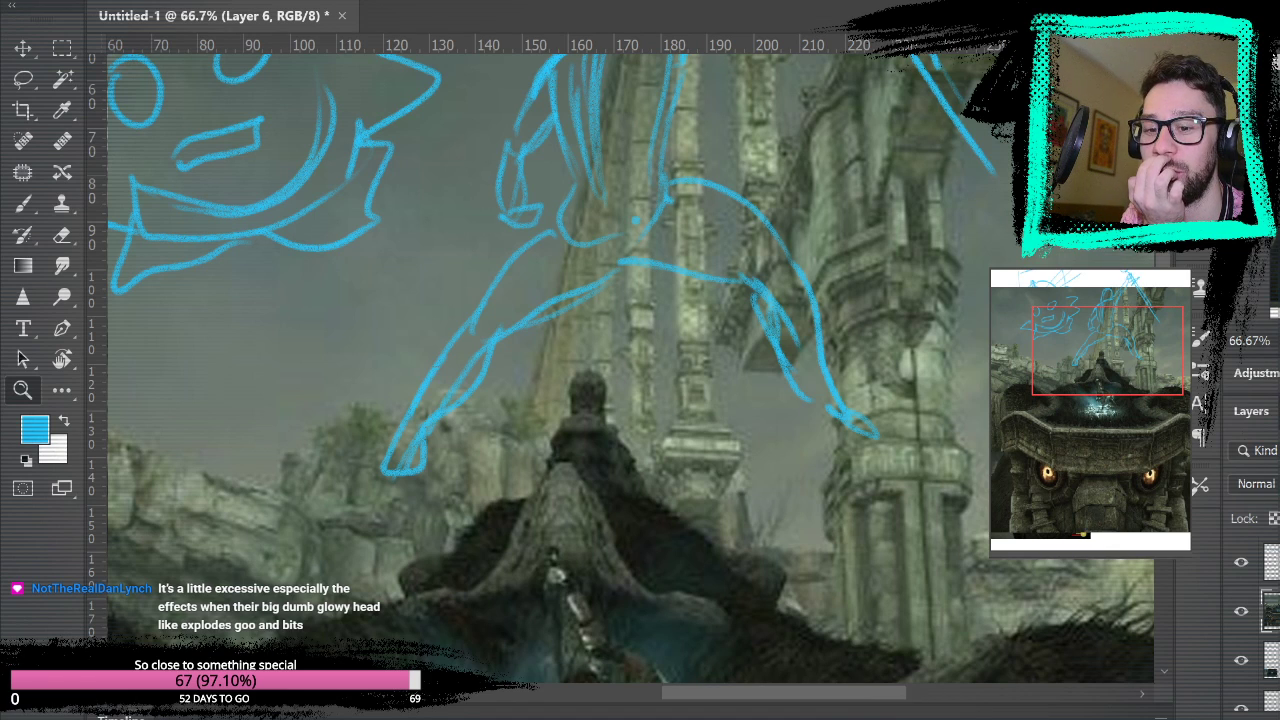
scroll(600, 370, down, 6)
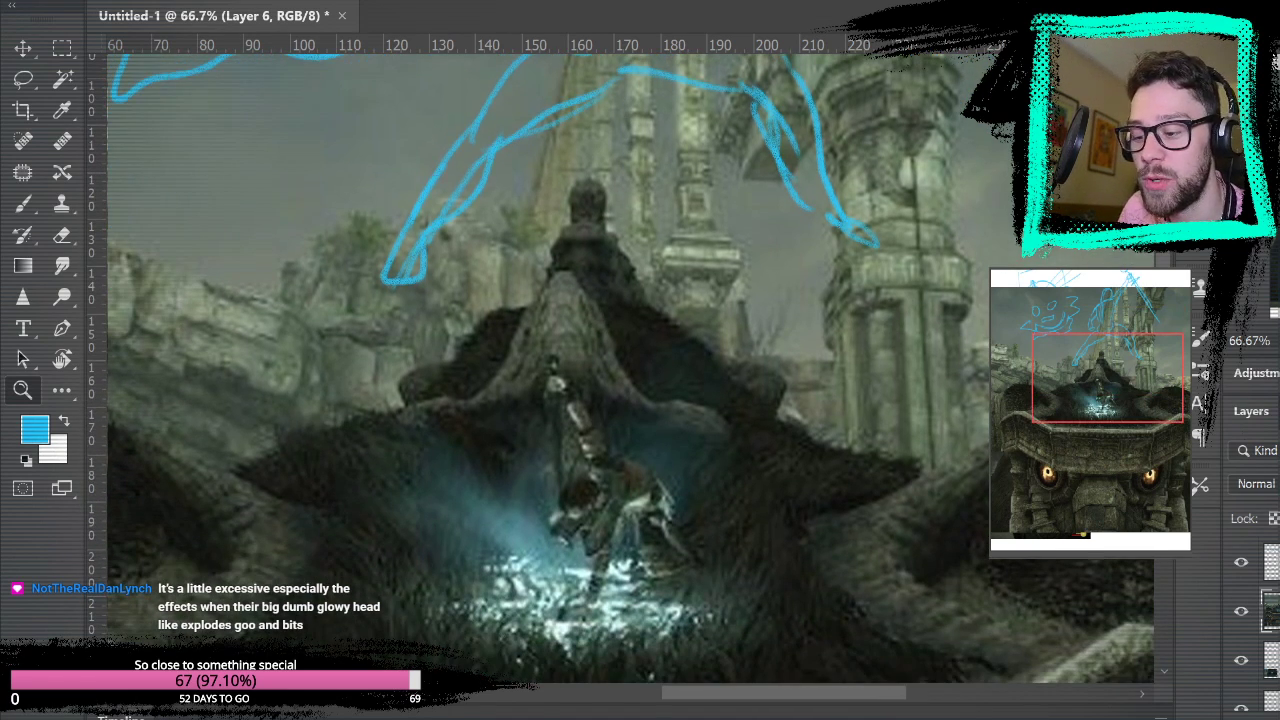
scroll(620, 370, down, 12)
scroll(620, 370, up, 12)
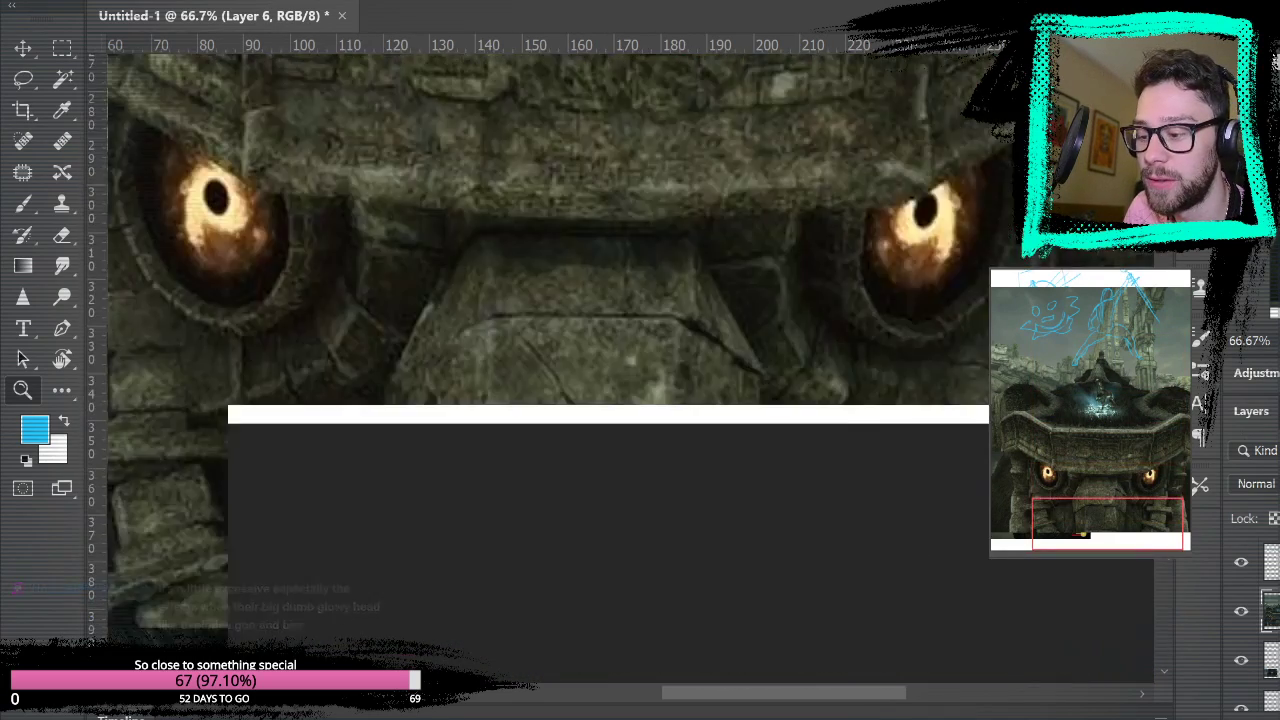
scroll(620, 370, up, 1)
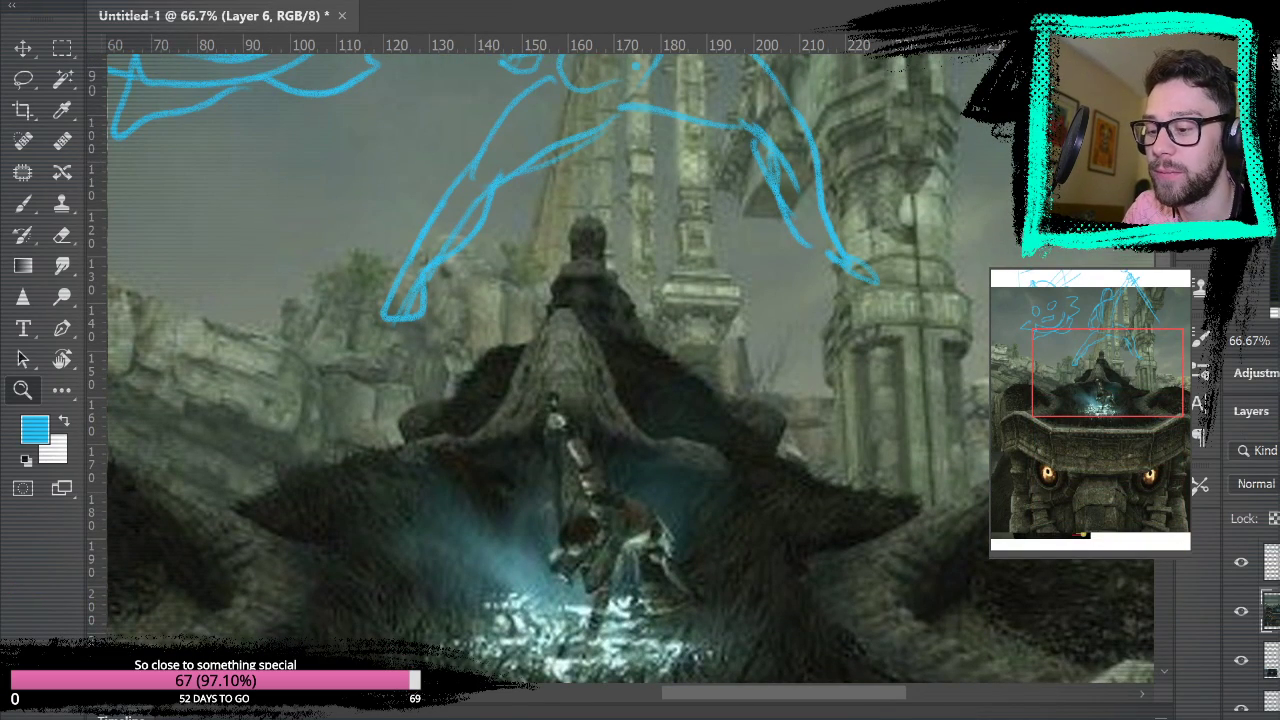
scroll(600, 370, down, 2)
- On the sketch layer, draw a crouching figure's head, torso, raised arm and planted leg beside the screenshot's figure, undoing stray strokes
click(24, 205)
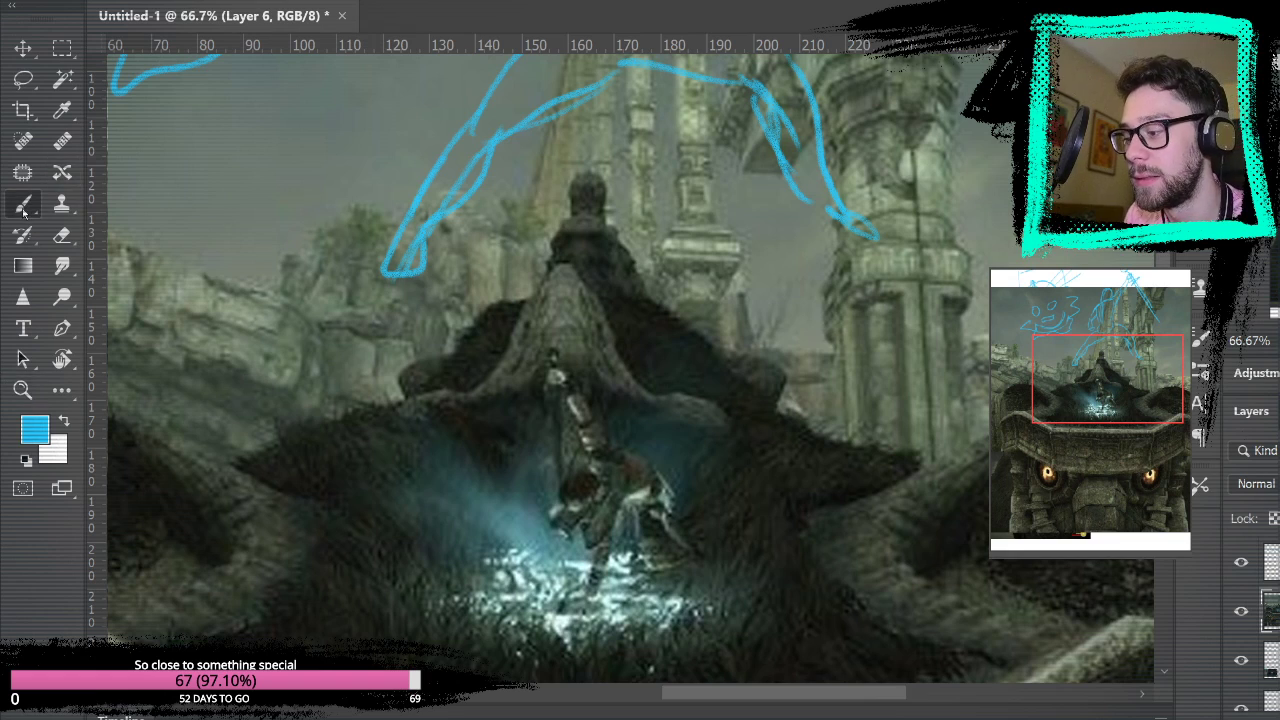
click(1271, 562)
mouse_move(792, 353)
mouse_down()
mouse_move(855, 330)
mouse_move(855, 380)
mouse_move(825, 399)
mouse_move(827, 320)
mouse_move(883, 344)
mouse_move(825, 405)
mouse_up()
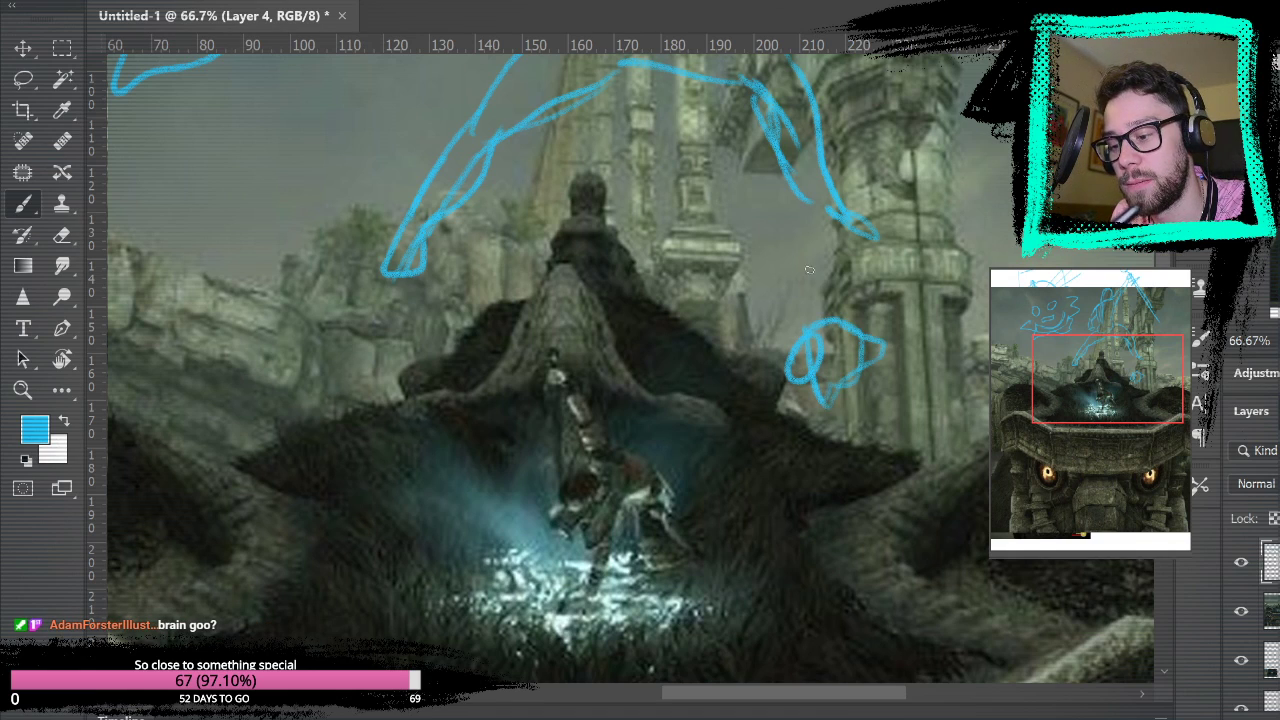
drag(829, 313, 774, 240)
mouse_move(805, 294)
mouse_down()
mouse_move(771, 241)
mouse_move(812, 404)
mouse_move(782, 222)
mouse_move(849, 478)
mouse_move(852, 514)
mouse_up()
key(ctrl+z)
mouse_move(770, 238)
mouse_down()
mouse_move(828, 443)
mouse_move(817, 573)
mouse_up()
key(ctrl+z)
mouse_move(830, 404)
mouse_down()
mouse_move(825, 459)
mouse_move(839, 393)
mouse_move(806, 505)
mouse_up()
- Add a sword pointing straight down from the raised hand, the bent rear leg and the lowered second arm to the crouching figure
drag(757, 224, 762, 372)
drag(754, 254, 758, 375)
drag(762, 222, 760, 196)
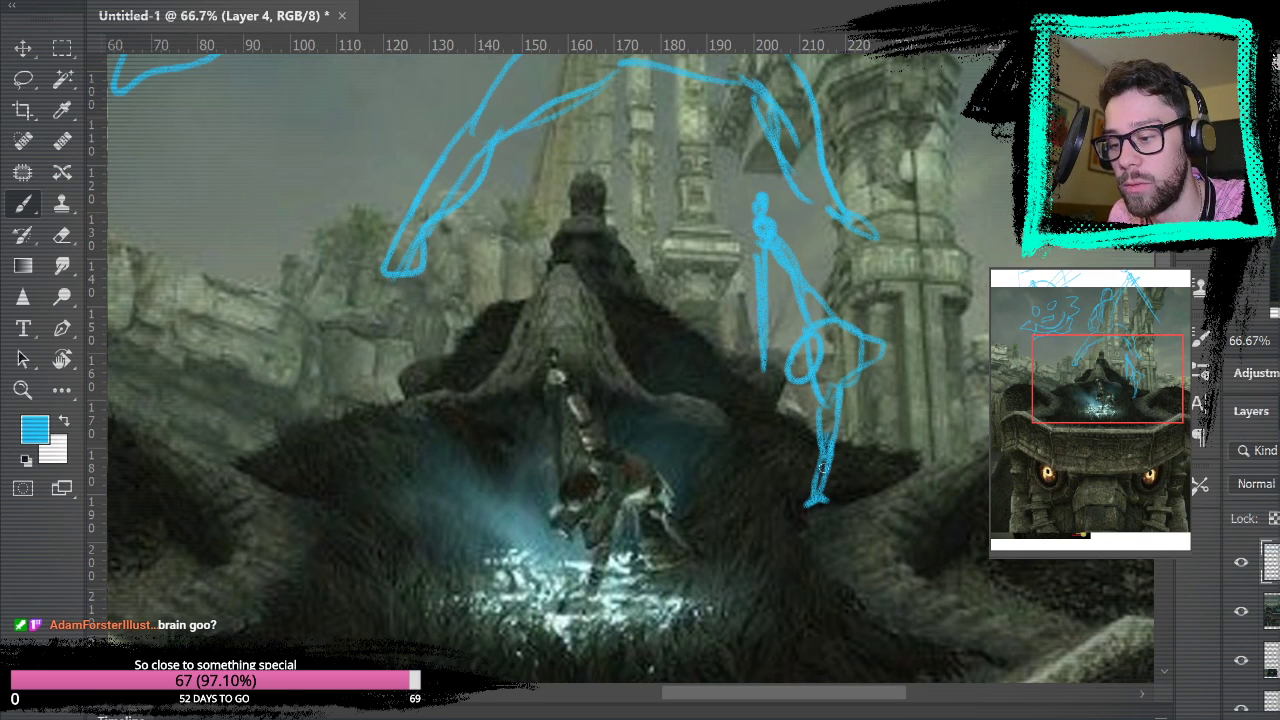
drag(873, 368, 876, 414)
mouse_move(886, 342)
mouse_down()
mouse_move(867, 385)
mouse_move(885, 369)
mouse_move(880, 395)
mouse_move(920, 440)
mouse_up()
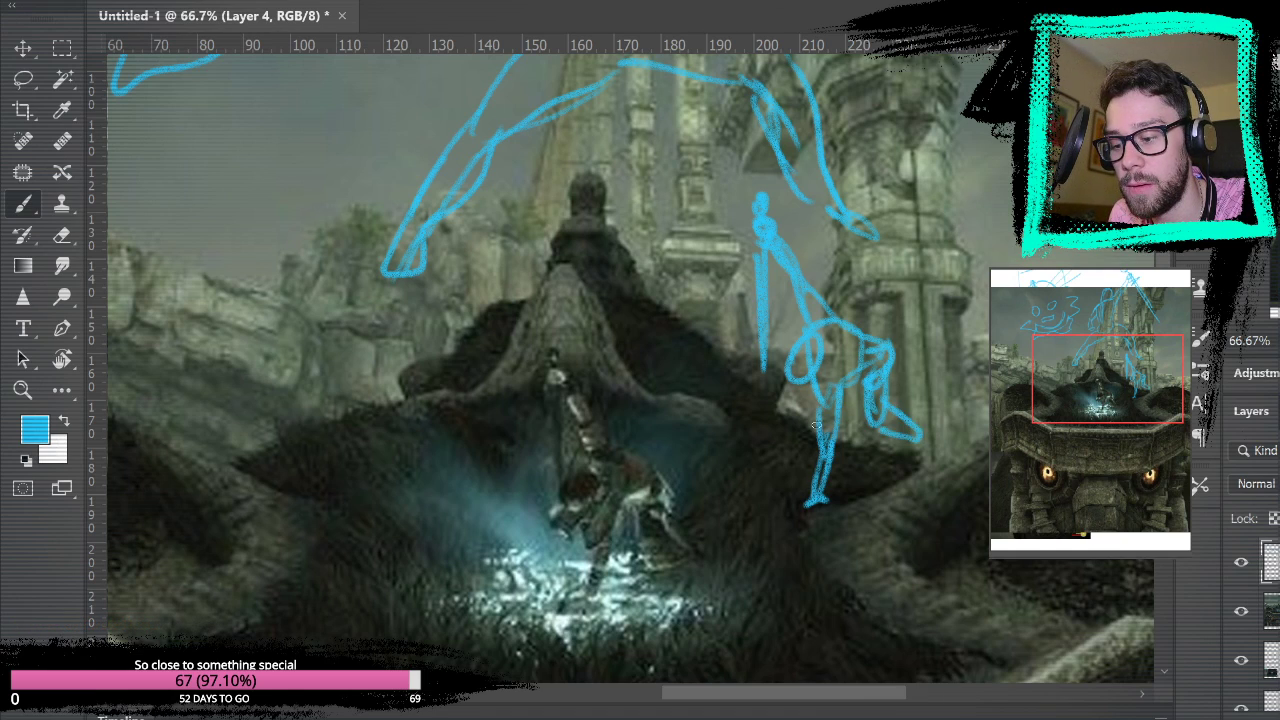
mouse_move(826, 374)
mouse_down()
mouse_move(798, 453)
mouse_move(776, 407)
mouse_up()
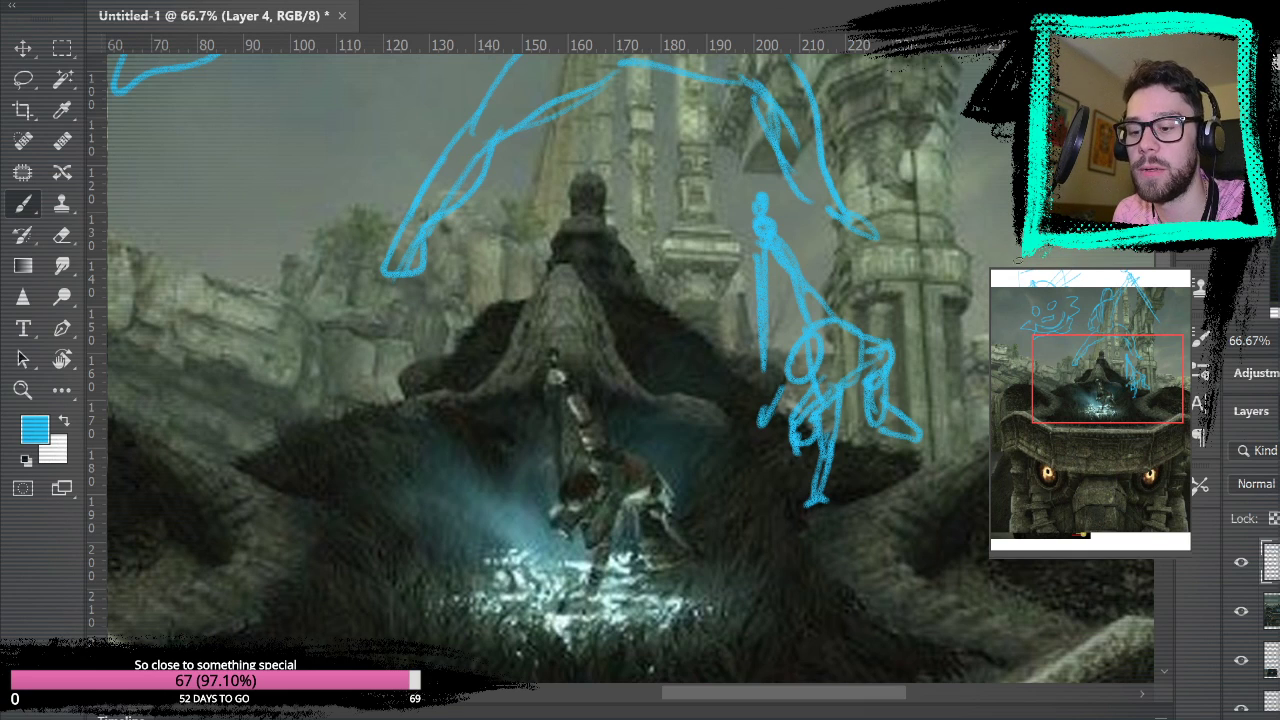
- Hide the enlarged colossus screenshot and move the crouching figure sketch into the white space at the page's upper right
click(1241, 611)
drag(840, 440, 761, 482)
key(l)
mouse_move(814, 350)
mouse_down()
mouse_move(654, 209)
mouse_move(856, 366)
mouse_move(848, 358)
mouse_move(944, 219)
mouse_move(967, 121)
mouse_up()
click(23, 48)
drag(930, 349, 848, 665)
drag(808, 482, 923, 300)
key(ctrl+d)
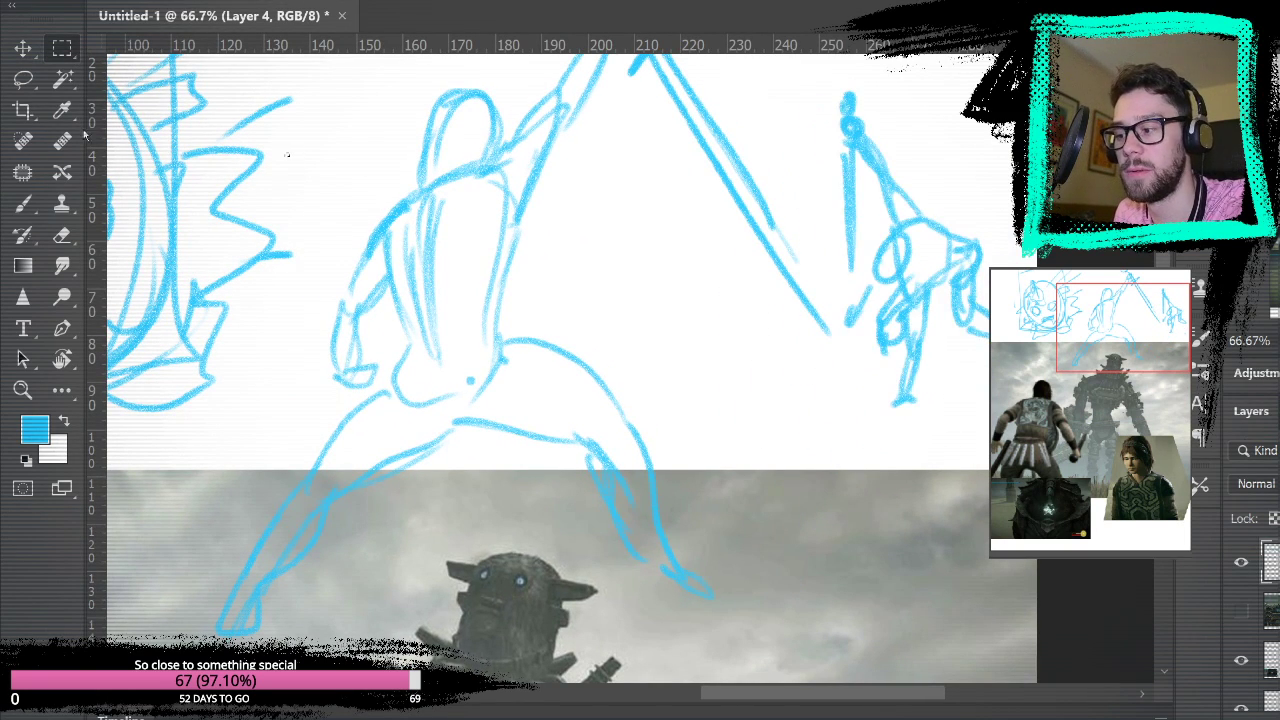
- Delete the large standing warrior and its long sword from the sketch layer, then clear the selection
key(l)
mouse_move(836, 424)
mouse_down()
mouse_move(839, 328)
mouse_move(810, 218)
mouse_move(708, 18)
mouse_move(336, 77)
mouse_move(140, 600)
mouse_move(762, 633)
mouse_move(785, 390)
mouse_up()
scroll(808, 517, up, 5)
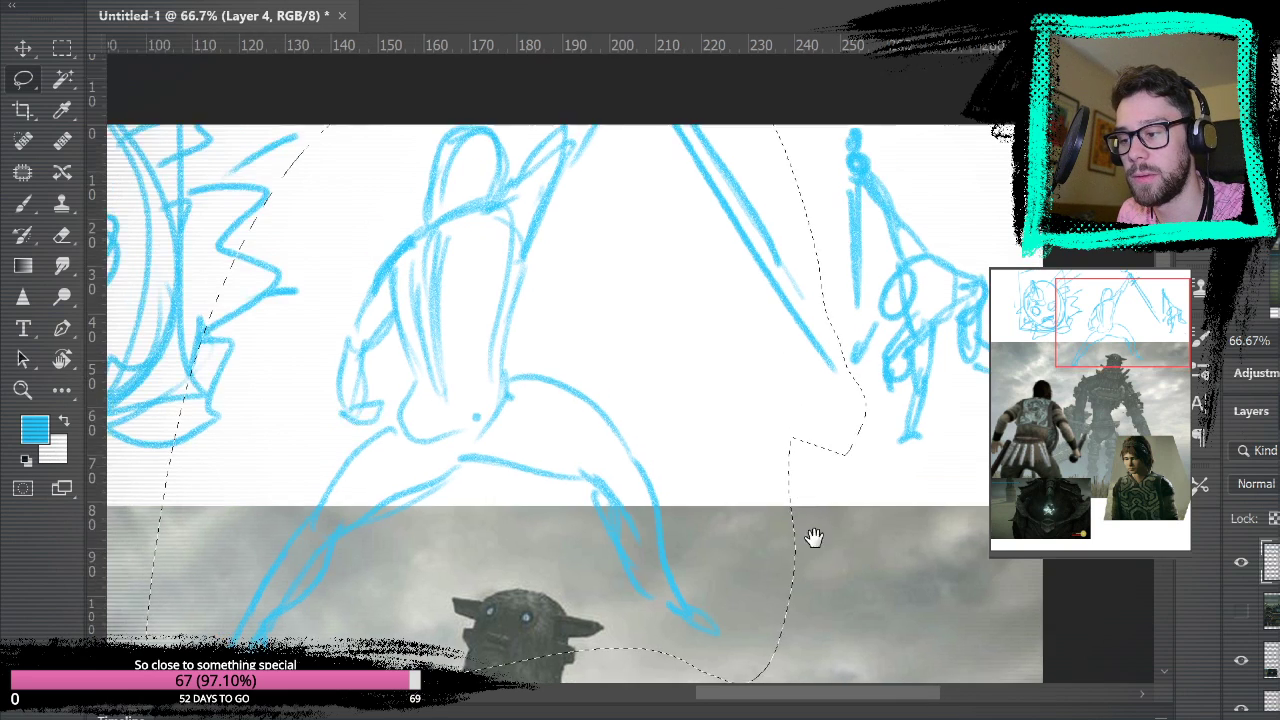
mouse_move(634, 328)
mouse_down()
mouse_move(720, 268)
mouse_move(550, 242)
mouse_up()
key(Delete)
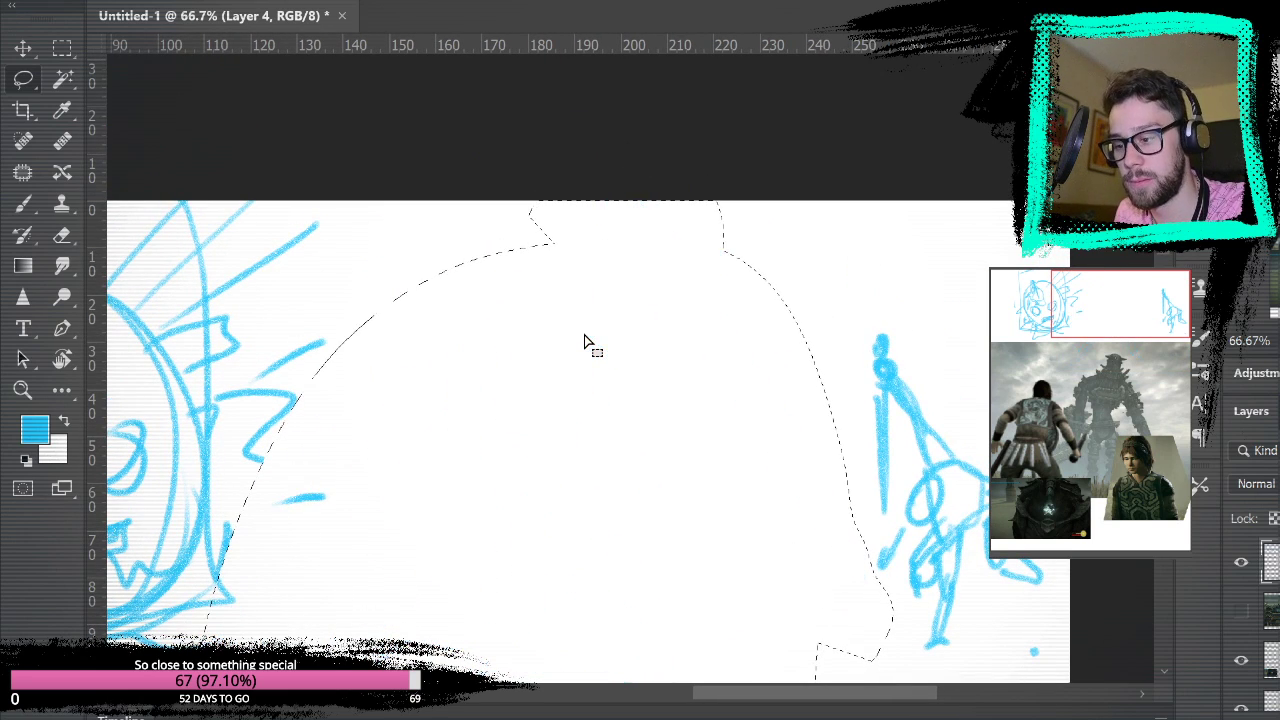
key(m)
click(322, 144)
- Look over the crouching figure sketch, the colossus, the dark sigil screenshot and the character reference across the page
drag(1007, 382, 837, 246)
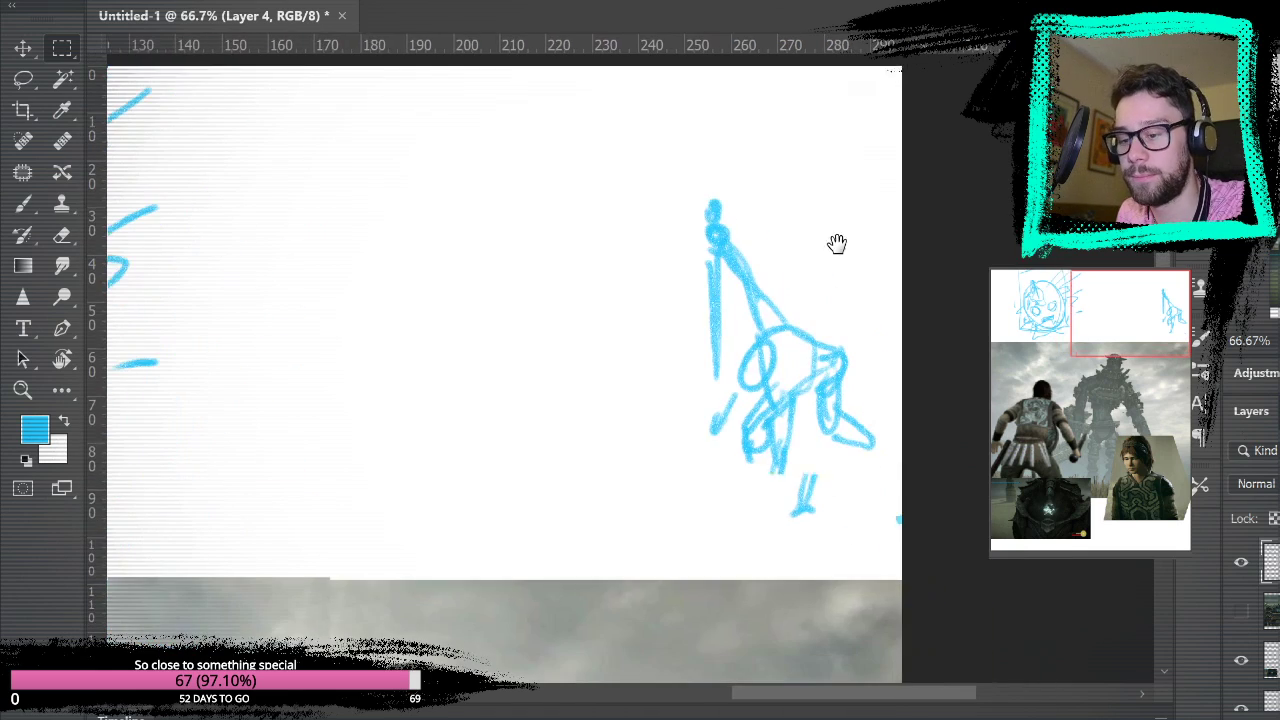
key(e)
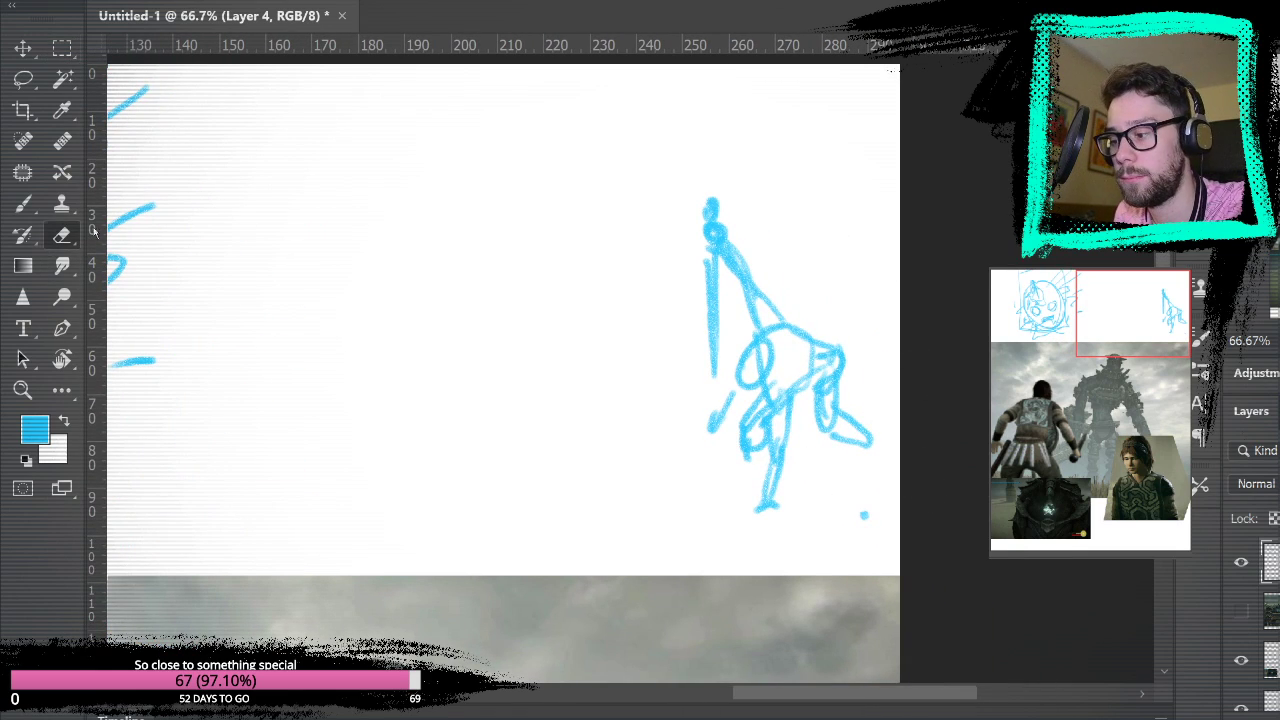
click(36, 202)
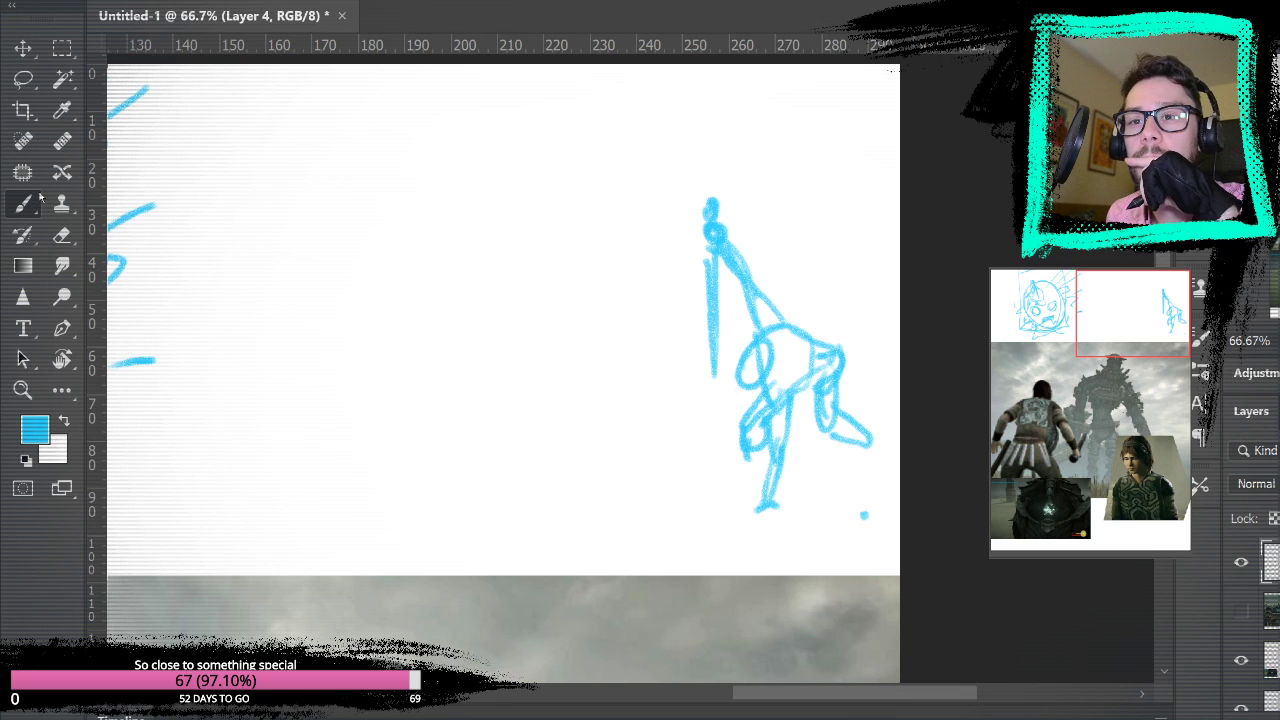
drag(715, 660, 783, 463)
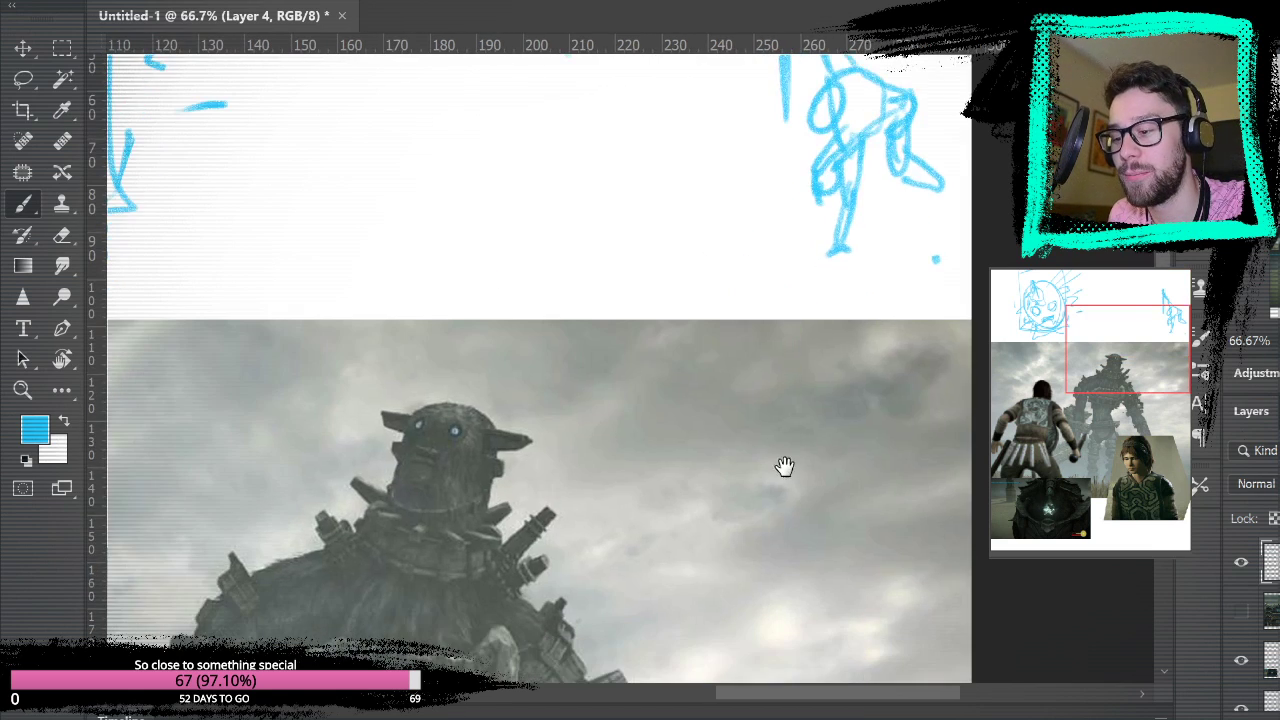
drag(748, 585, 791, 411)
drag(690, 600, 890, 300)
drag(985, 145, 995, 92)
drag(880, 445, 1023, 81)
drag(934, 230, 832, 500)
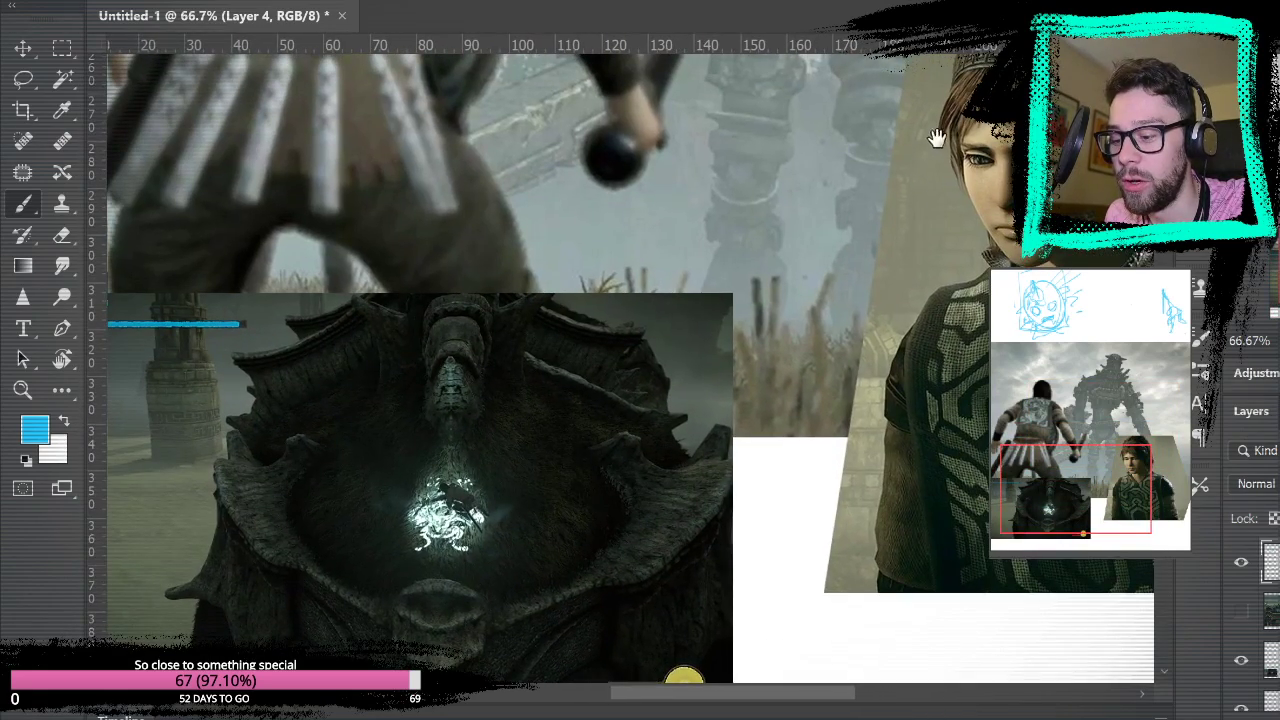
drag(934, 138, 709, 640)
mouse_move(810, 401)
mouse_down()
mouse_move(716, 670)
mouse_move(749, 430)
mouse_up()
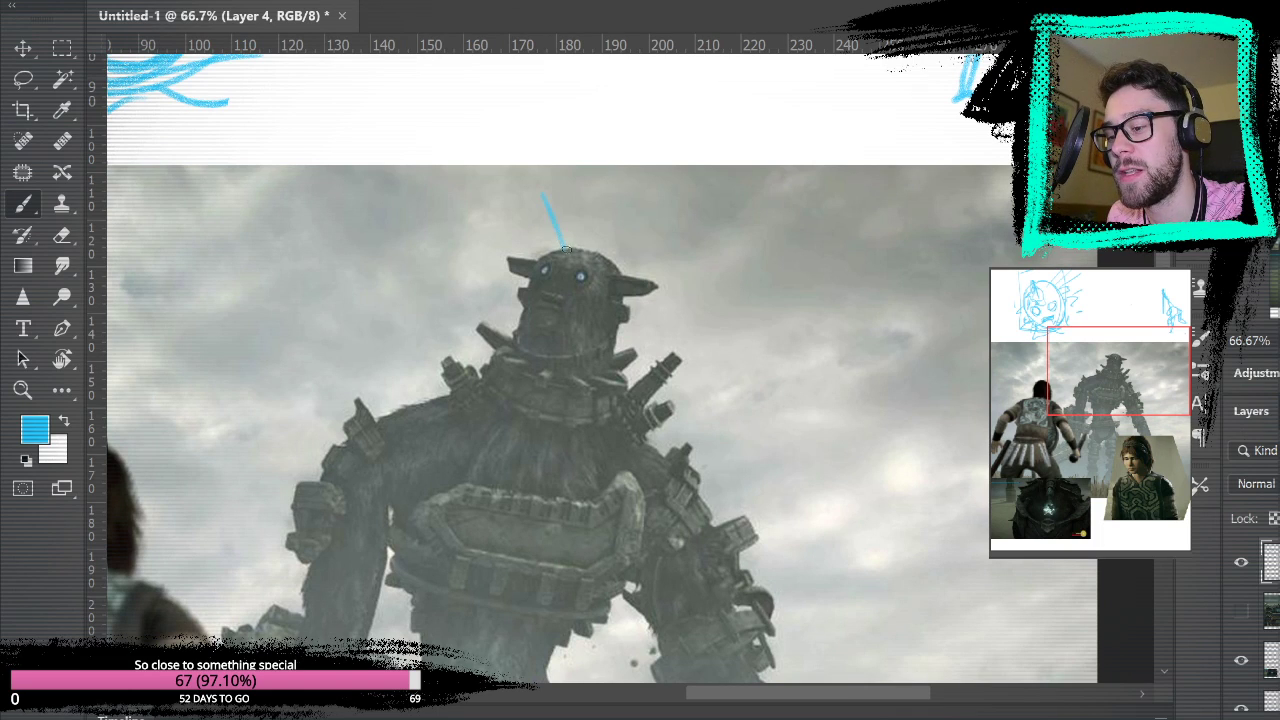
- Try long antler-like strokes rising from the head of the standing colossus in the reference
mouse_move(563, 232)
mouse_down()
mouse_move(516, 156)
mouse_move(543, 178)
mouse_move(567, 236)
mouse_move(527, 107)
mouse_up()
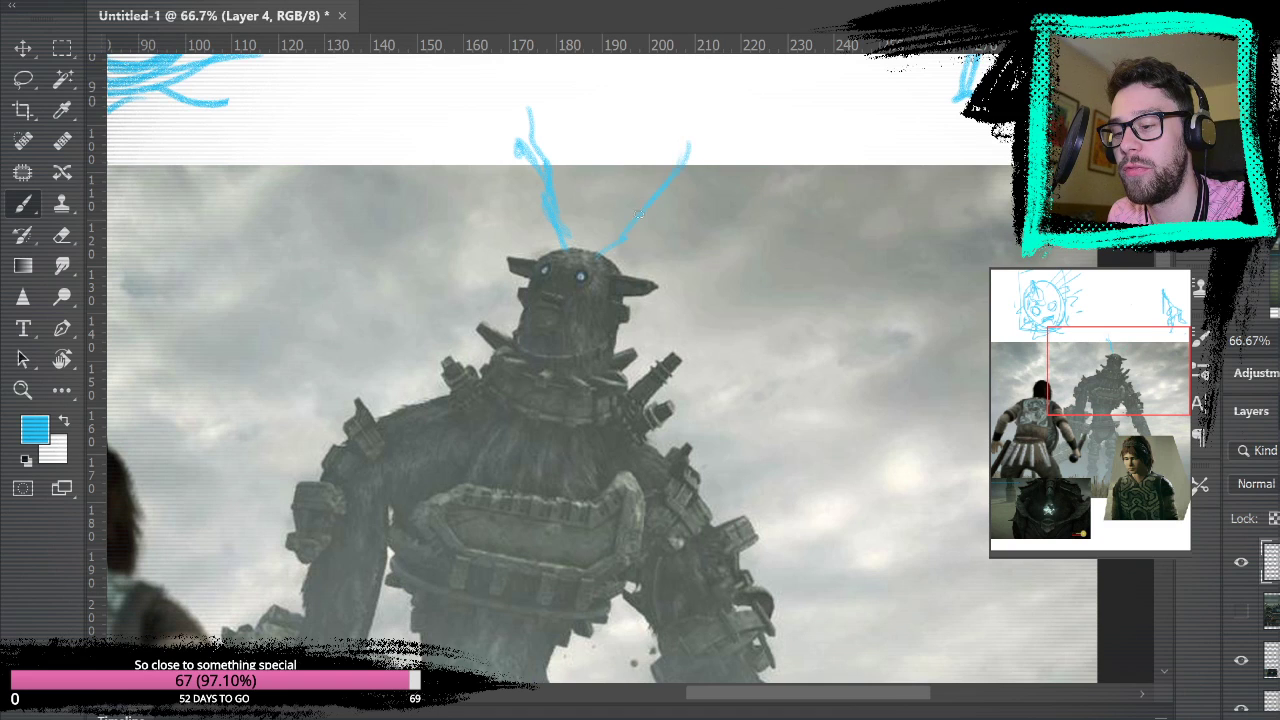
drag(806, 264, 911, 58)
drag(624, 451, 740, 481)
drag(664, 459, 640, 438)
drag(1003, 320, 957, 417)
key(ctrl+z)
key(ctrl+z)
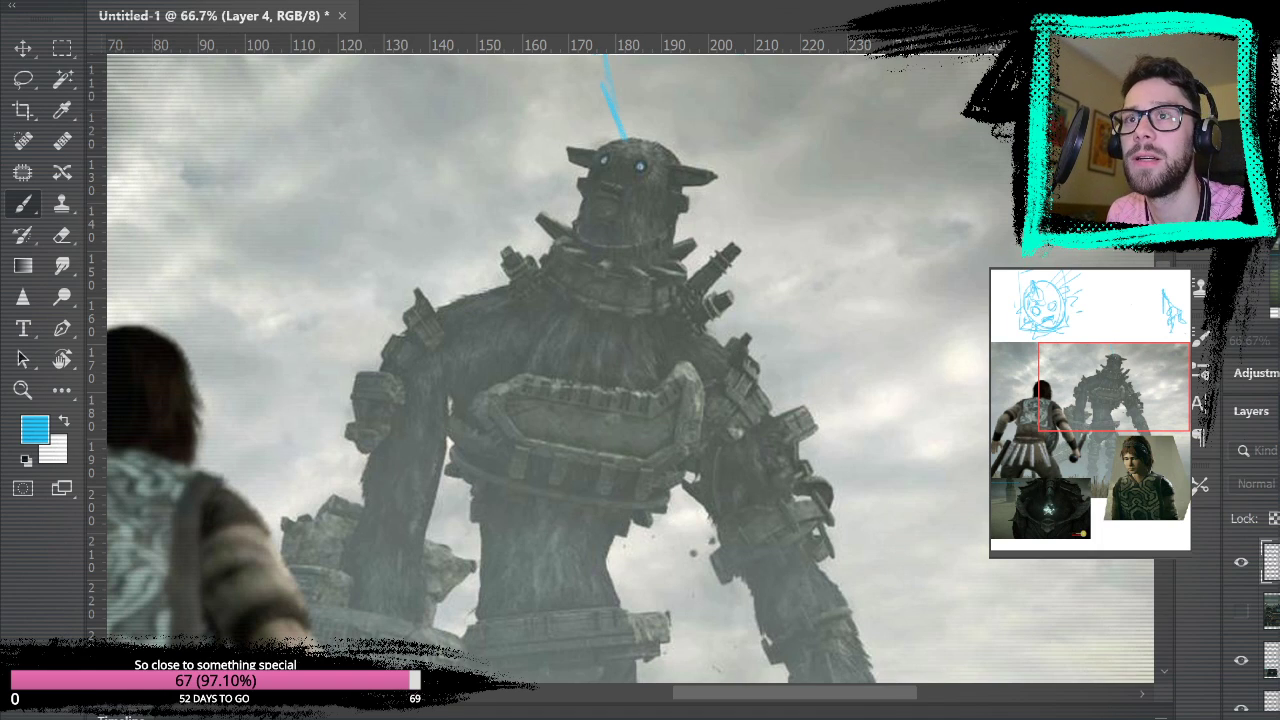
key(ctrl+z)
- Start a new figure in the empty space above the colossus with a rounded pelvis and a bent right-hand leg with foot
mouse_move(733, 270)
mouse_down()
mouse_move(729, 451)
mouse_move(951, 546)
mouse_up()
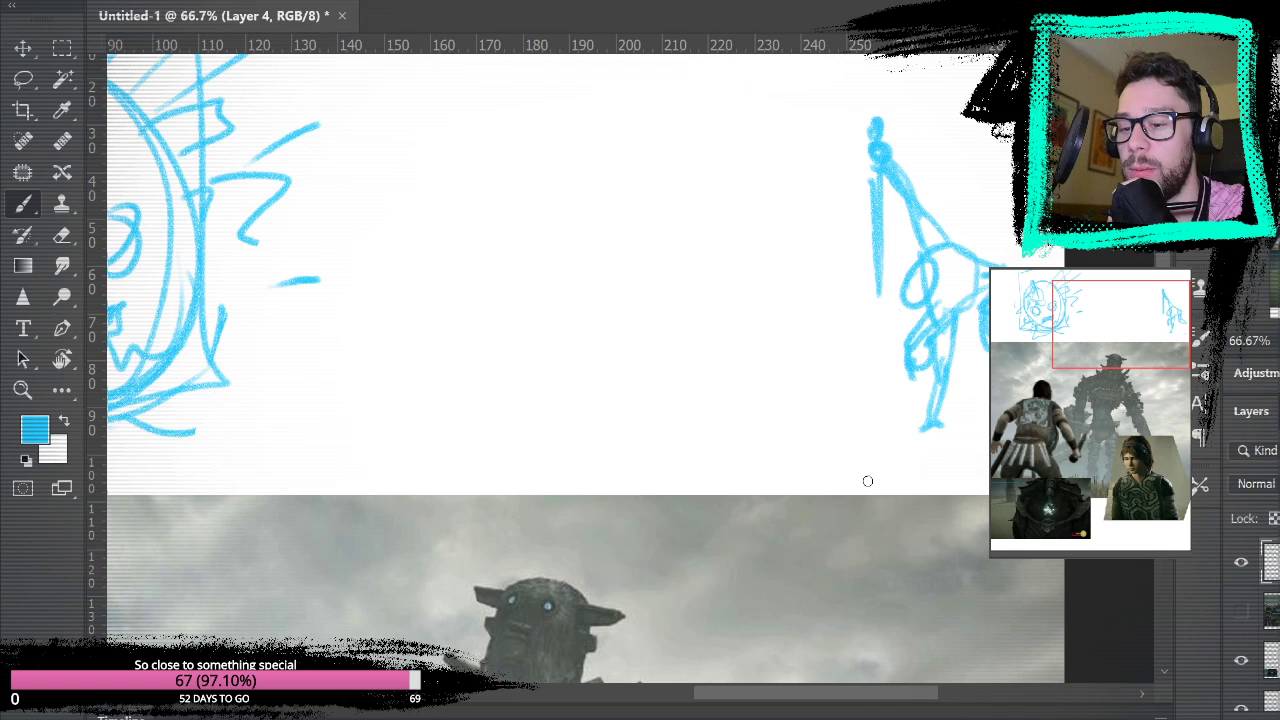
click(873, 383)
mouse_move(510, 303)
mouse_down()
mouse_move(544, 351)
mouse_move(542, 308)
mouse_move(566, 350)
mouse_move(585, 313)
mouse_move(563, 354)
mouse_move(514, 361)
mouse_up()
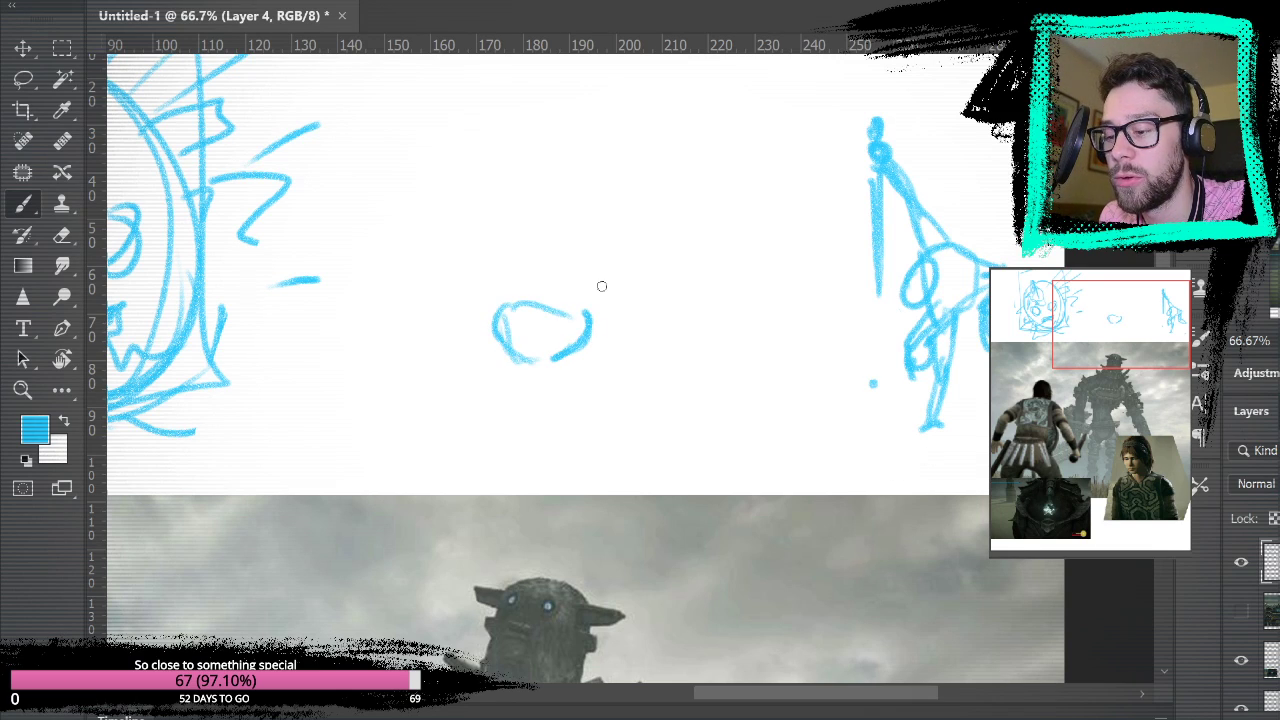
mouse_move(589, 316)
mouse_down()
mouse_move(613, 375)
mouse_move(559, 360)
mouse_move(629, 384)
mouse_move(548, 340)
mouse_move(609, 410)
mouse_move(611, 443)
mouse_up()
mouse_move(636, 400)
mouse_down()
mouse_move(614, 488)
mouse_move(633, 470)
mouse_up()
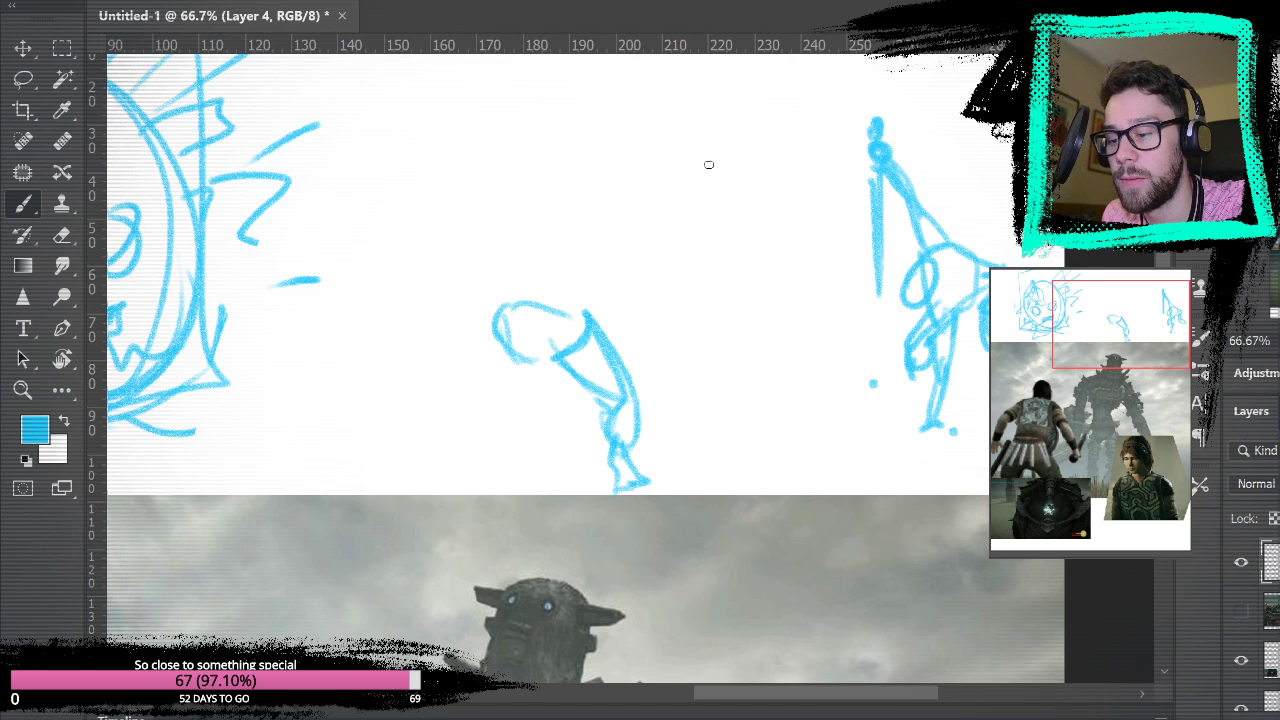
- Try a bent left-hand leg with thigh, calf and foot stepping out from the new figure's pelvis
click(873, 480)
mouse_move(490, 337)
mouse_down()
mouse_move(476, 405)
mouse_move(529, 365)
mouse_move(473, 363)
mouse_move(438, 452)
mouse_up()
mouse_move(490, 402)
mouse_down()
mouse_move(437, 467)
mouse_move(456, 443)
mouse_move(428, 492)
mouse_up()
drag(440, 458, 437, 463)
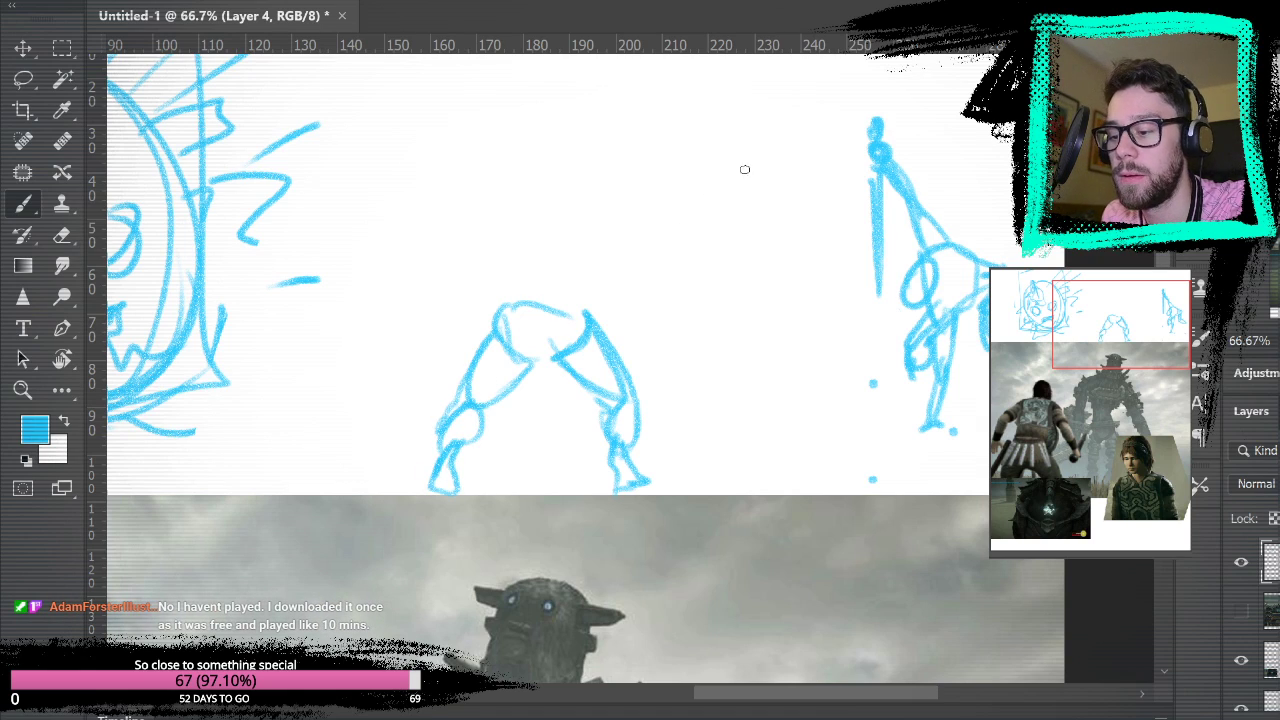
key(ctrl+z)
key(ctrl+z)
key(ctrl+z)
key(ctrl+z)
key(ctrl+z)
key(ctrl+z)
key(ctrl+z)
key(ctrl+z)
key(ctrl+z)
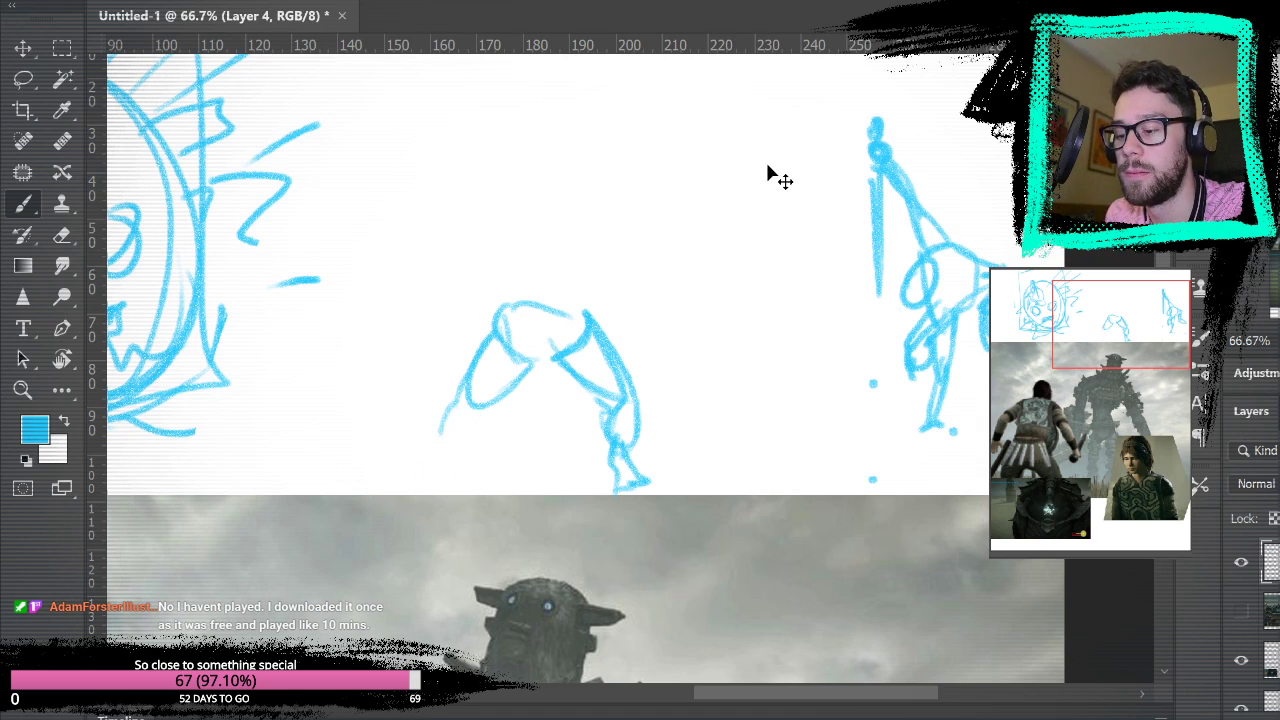
- Draw the new figure's left-hand leg in a wider stance, with thigh, knee, calf and foot angled outward
mouse_move(500, 325)
mouse_down()
mouse_move(503, 382)
mouse_move(480, 341)
mouse_move(437, 387)
mouse_move(431, 409)
mouse_move(449, 425)
mouse_move(438, 400)
mouse_move(420, 445)
mouse_up()
drag(455, 398, 410, 472)
drag(446, 420, 422, 466)
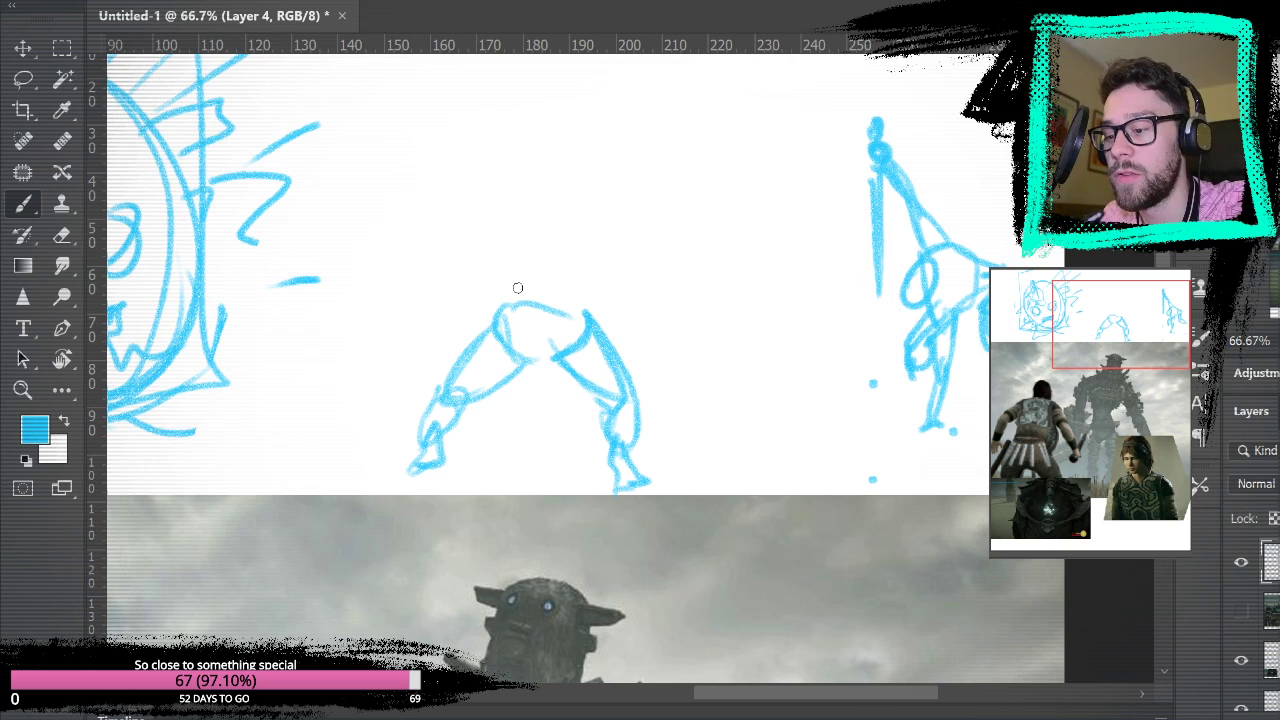
- Try a curved back and shoulder outline rising from the new figure's pelvis
click(852, 360)
mouse_move(512, 294)
mouse_down()
mouse_move(532, 248)
mouse_move(505, 274)
mouse_move(596, 217)
mouse_move(569, 309)
mouse_move(600, 228)
mouse_move(513, 263)
mouse_move(488, 288)
mouse_up()
drag(729, 438, 714, 523)
mouse_move(446, 532)
mouse_down()
mouse_move(500, 385)
mouse_move(652, 192)
mouse_up()
key(ctrl+z)
key(ctrl+z)
key(ctrl+z)
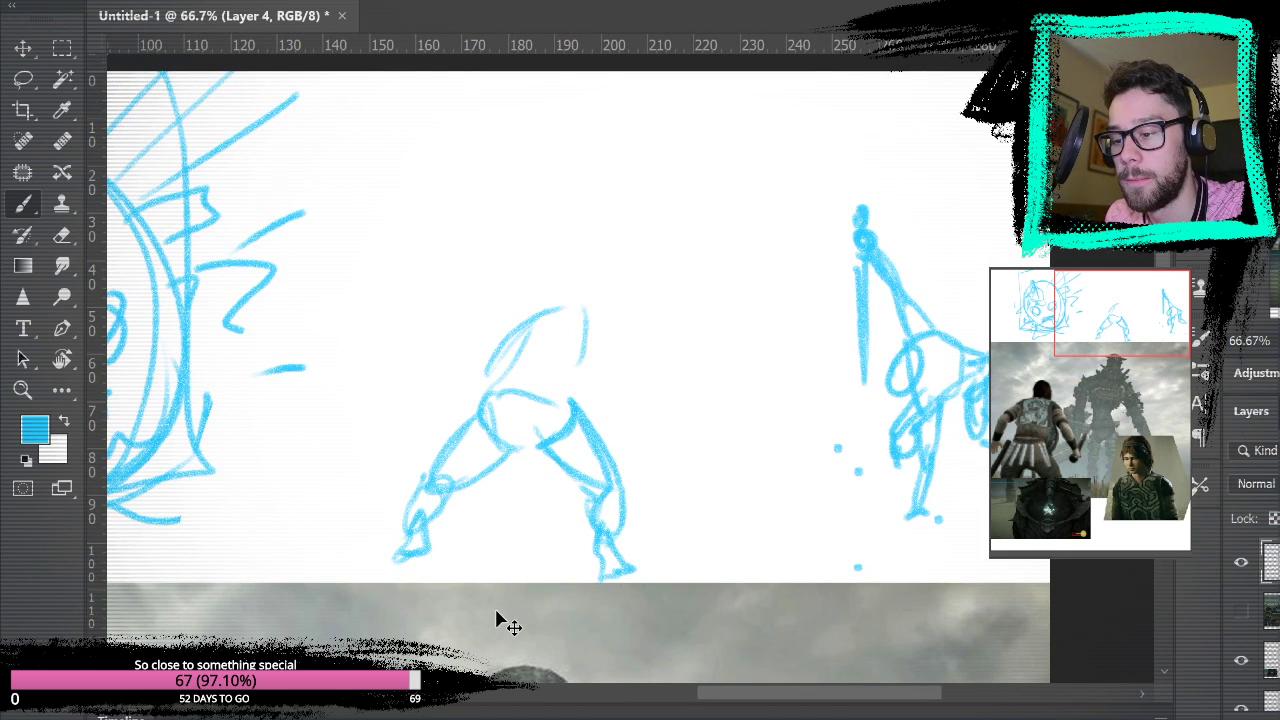
key(ctrl+z)
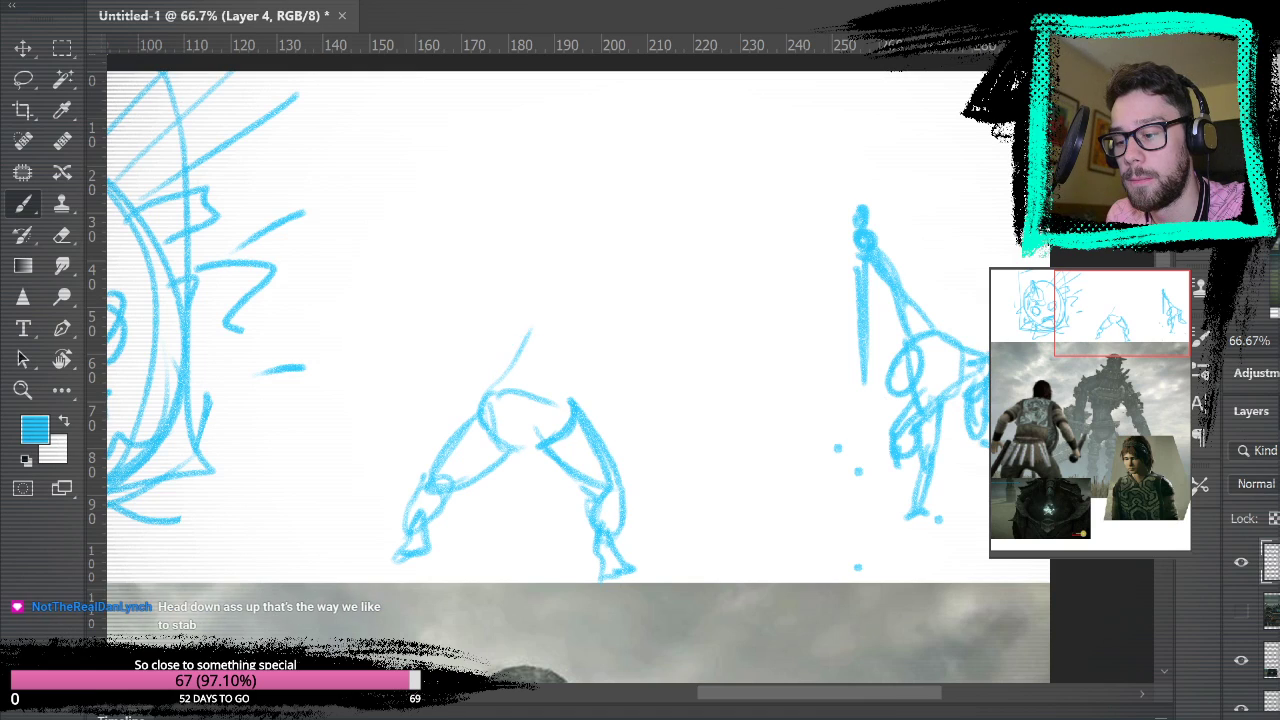
- Draw the figure's leaning torso and arm raised diagonally up to the right, with the hand at its end
drag(480, 535, 640, 212)
mouse_move(488, 380)
mouse_down()
mouse_move(580, 314)
mouse_move(600, 233)
mouse_up()
mouse_move(553, 301)
mouse_down()
mouse_move(569, 274)
mouse_move(609, 263)
mouse_move(617, 229)
mouse_move(674, 186)
mouse_move(654, 217)
mouse_move(696, 163)
mouse_up()
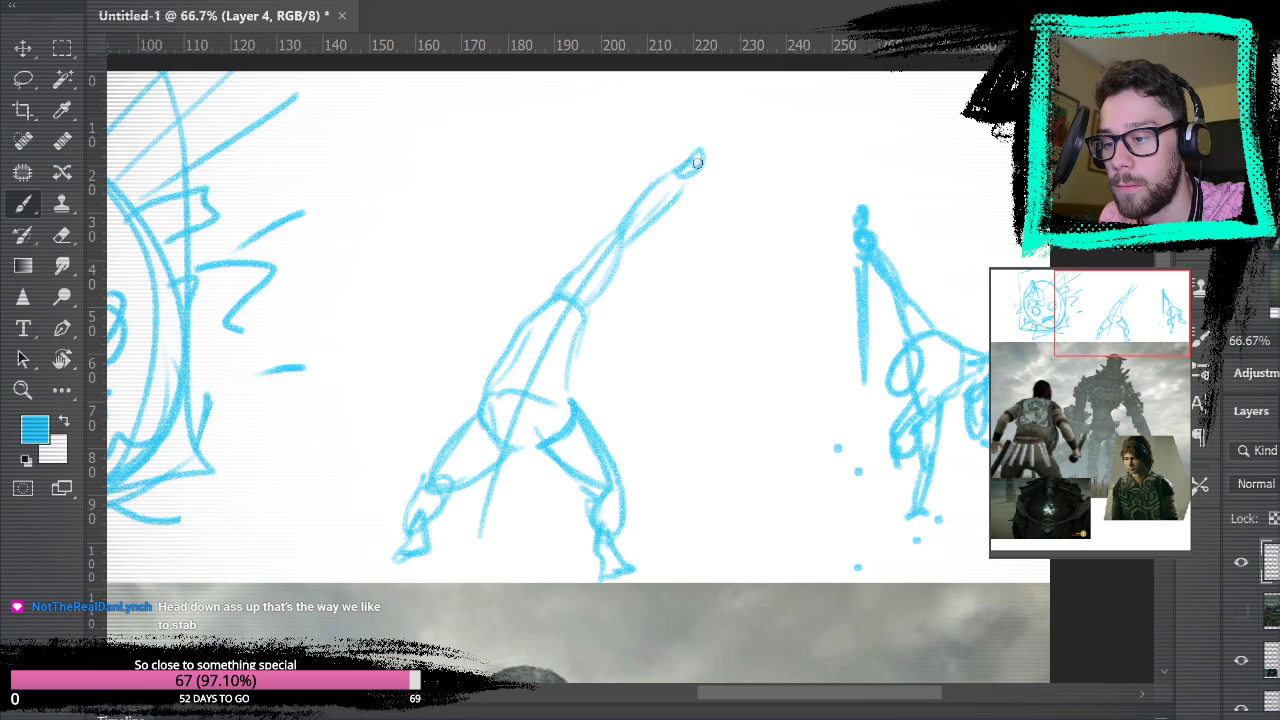
mouse_move(643, 234)
mouse_down()
mouse_move(684, 170)
mouse_move(572, 312)
mouse_move(626, 215)
mouse_up()
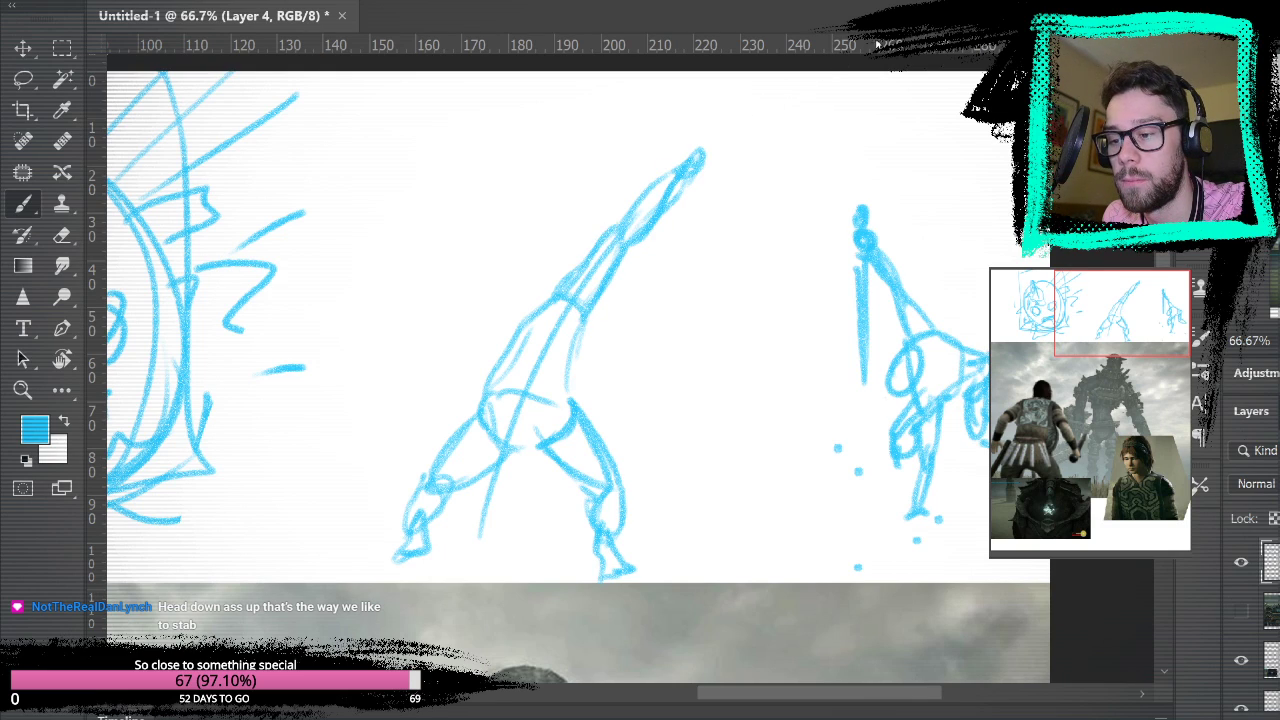
mouse_move(680, 162)
mouse_down()
mouse_move(696, 140)
mouse_move(678, 359)
mouse_move(692, 178)
mouse_up()
- Add a lowered limb between the figure's legs and a rounded form beside the raised arm's shoulder
mouse_move(506, 394)
mouse_down()
mouse_move(514, 434)
mouse_move(493, 508)
mouse_up()
drag(505, 420, 501, 456)
mouse_move(493, 511)
mouse_down()
mouse_move(480, 534)
mouse_move(524, 520)
mouse_up()
mouse_move(509, 334)
mouse_down()
mouse_move(524, 284)
mouse_move(557, 257)
mouse_move(520, 305)
mouse_up()
mouse_move(552, 262)
mouse_down()
mouse_move(531, 278)
mouse_move(513, 330)
mouse_up()
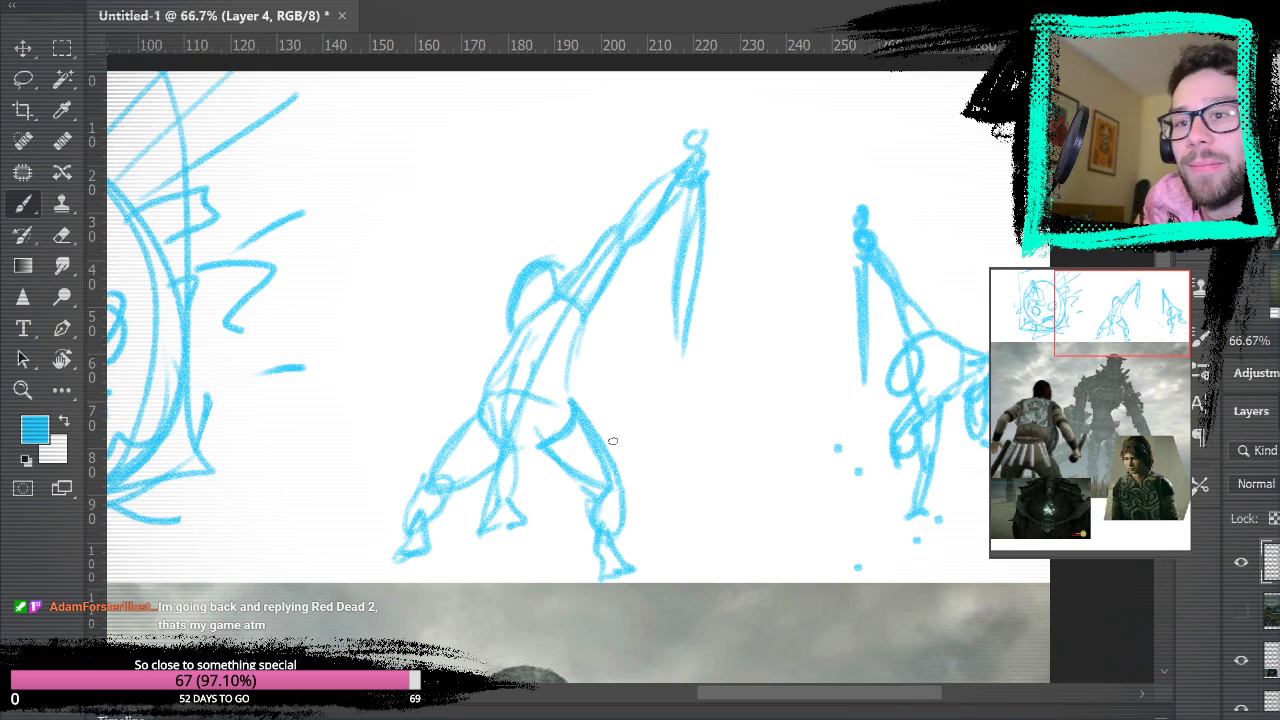
- Reinforce the figure's waist and back contours on both sides of the torso
drag(566, 428, 558, 352)
drag(562, 296, 462, 396)
drag(510, 340, 485, 407)
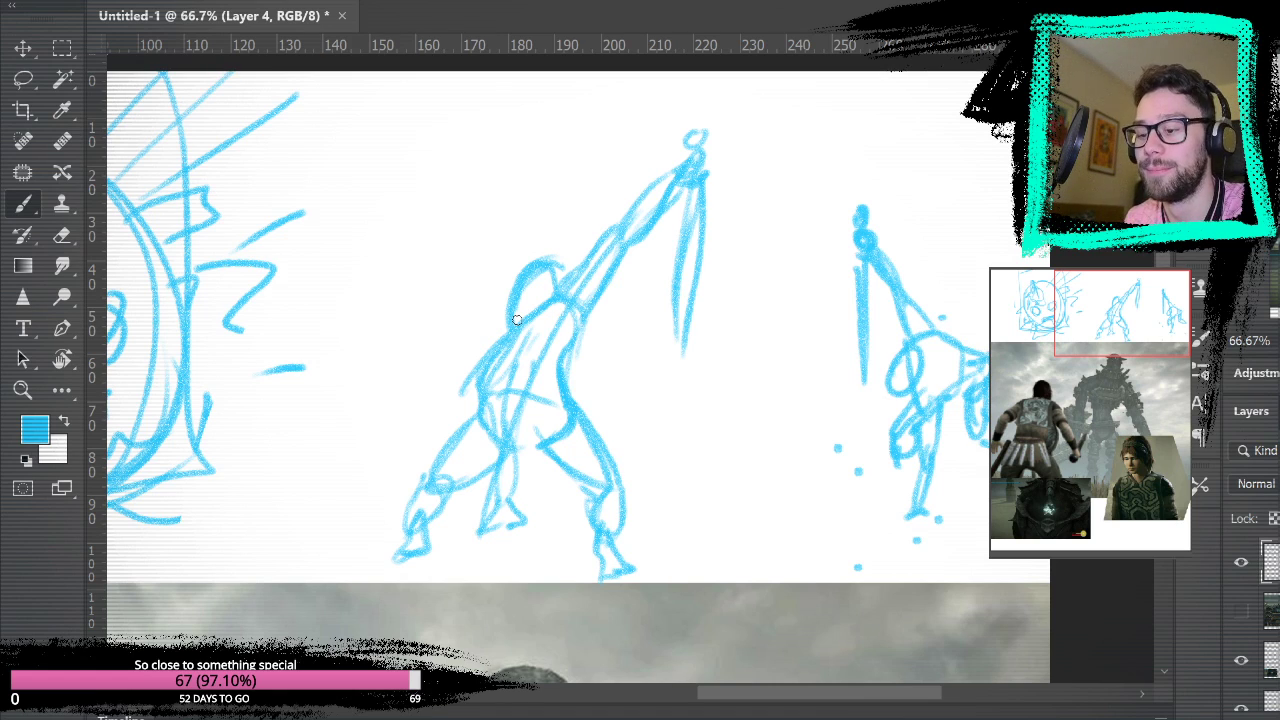
- Erase the stray dots beside the small warrior and the whole middle figure
key(e)
drag(845, 471, 861, 473)
drag(856, 568, 940, 525)
drag(489, 286, 491, 270)
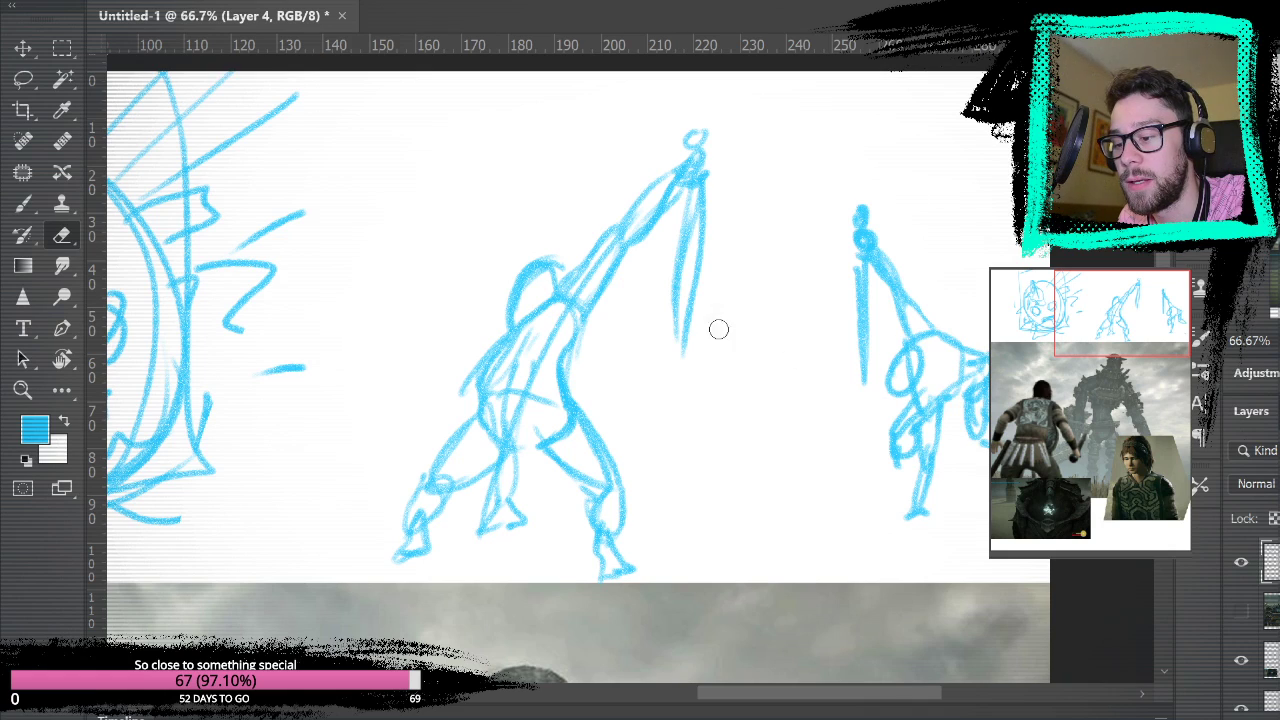
mouse_move(584, 372)
mouse_down()
mouse_move(532, 395)
mouse_move(639, 237)
mouse_move(692, 189)
mouse_move(710, 132)
mouse_move(634, 176)
mouse_move(659, 350)
mouse_move(685, 376)
mouse_move(604, 421)
mouse_move(517, 515)
mouse_move(461, 550)
mouse_move(437, 546)
mouse_move(494, 357)
mouse_move(486, 313)
mouse_move(392, 597)
mouse_move(468, 539)
mouse_move(502, 548)
mouse_move(550, 498)
mouse_move(498, 538)
mouse_move(543, 473)
mouse_move(601, 441)
mouse_move(628, 566)
mouse_up()
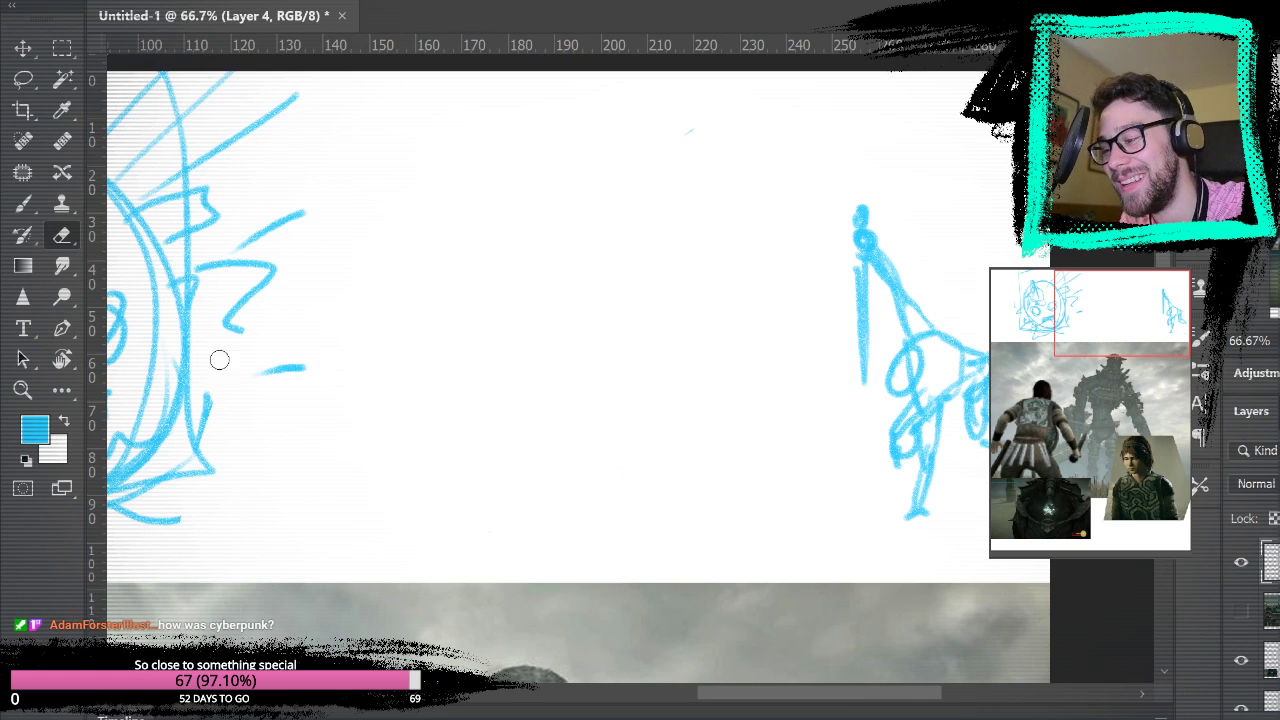
- Start another figure in the empty middle area with a tapered torso around a hatched oval, and trim its upper edge
key(b)
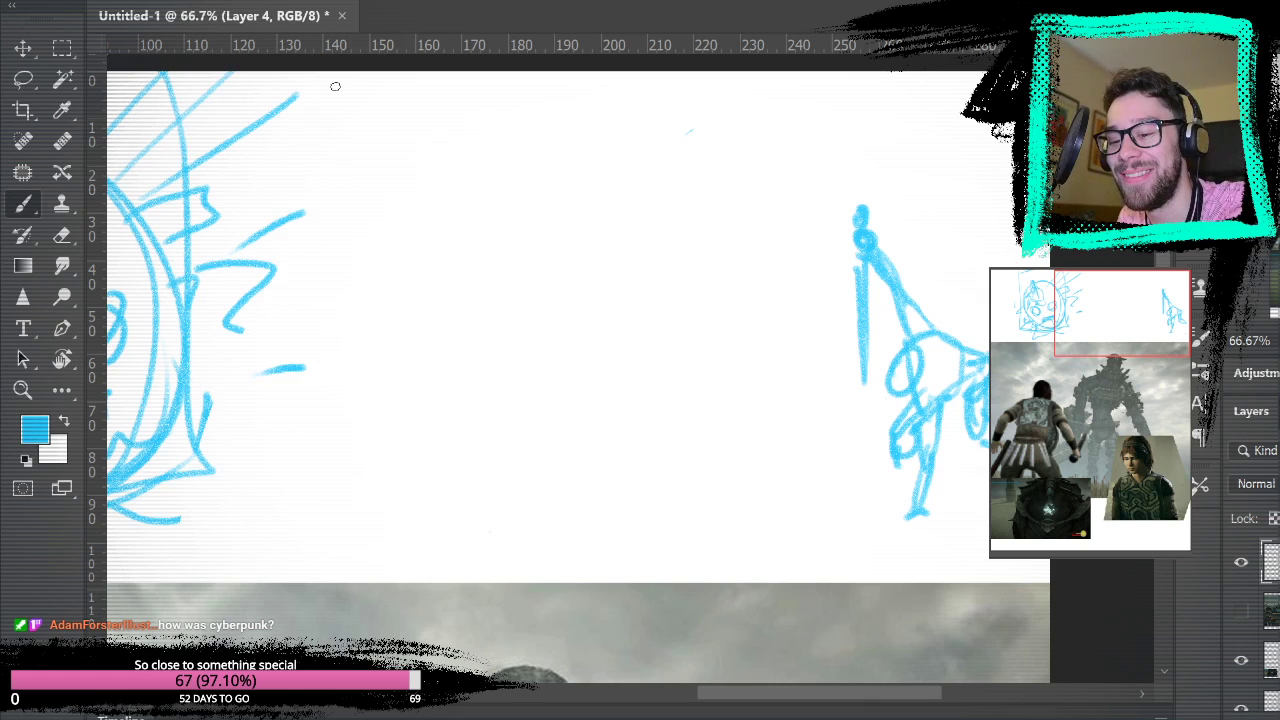
mouse_move(536, 266)
mouse_down()
mouse_move(507, 328)
mouse_move(537, 267)
mouse_move(525, 375)
mouse_move(561, 270)
mouse_move(568, 328)
mouse_move(522, 305)
mouse_up()
mouse_move(515, 367)
mouse_down()
mouse_move(551, 402)
mouse_move(575, 321)
mouse_move(562, 422)
mouse_move(506, 387)
mouse_move(510, 406)
mouse_move(556, 333)
mouse_move(562, 409)
mouse_move(567, 267)
mouse_move(509, 317)
mouse_move(508, 409)
mouse_move(576, 402)
mouse_move(570, 262)
mouse_up()
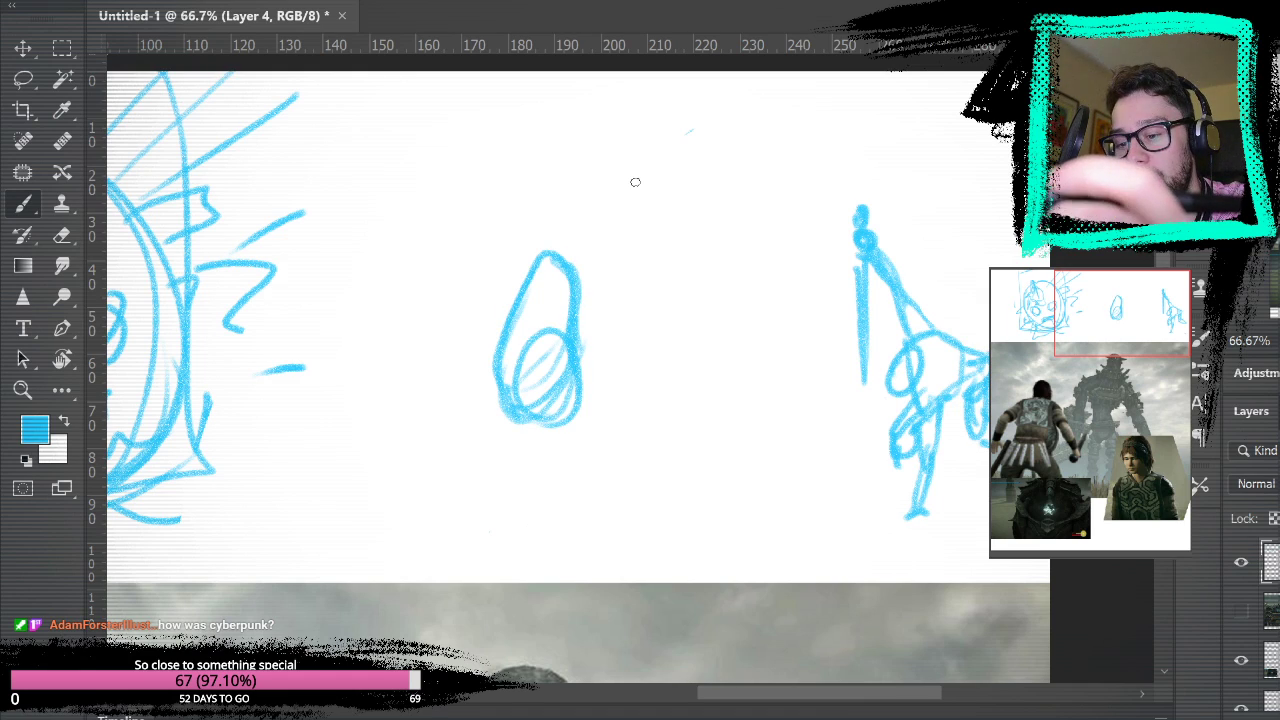
click(854, 445)
mouse_move(499, 361)
mouse_down()
mouse_move(516, 412)
mouse_move(492, 402)
mouse_move(530, 423)
mouse_move(557, 284)
mouse_move(569, 349)
mouse_move(530, 276)
mouse_move(566, 334)
mouse_up()
click(60, 233)
mouse_move(571, 263)
mouse_down()
mouse_move(586, 289)
mouse_move(578, 370)
mouse_up()
- Draw an arm raised diagonally from the top of the torso, with the hand gripping a long downward-pointing blade
key(b)
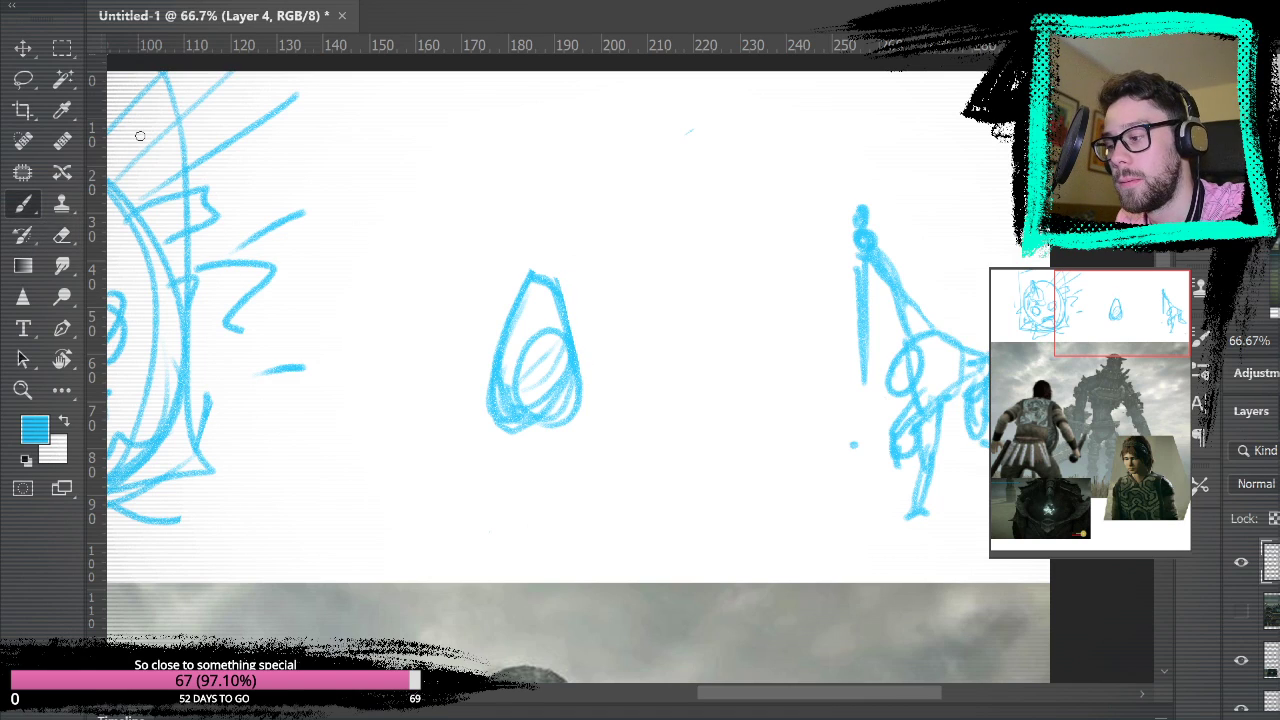
mouse_move(519, 300)
mouse_down()
mouse_move(538, 257)
mouse_move(550, 286)
mouse_move(537, 257)
mouse_move(557, 213)
mouse_move(539, 296)
mouse_move(576, 249)
mouse_move(584, 210)
mouse_up()
mouse_move(540, 255)
mouse_down()
mouse_move(590, 195)
mouse_move(614, 106)
mouse_up()
mouse_move(580, 230)
mouse_down()
mouse_move(623, 114)
mouse_move(612, 147)
mouse_move(623, 122)
mouse_move(636, 132)
mouse_move(622, 96)
mouse_move(670, 330)
mouse_up()
mouse_move(640, 150)
mouse_down()
mouse_move(665, 310)
mouse_move(646, 150)
mouse_up()
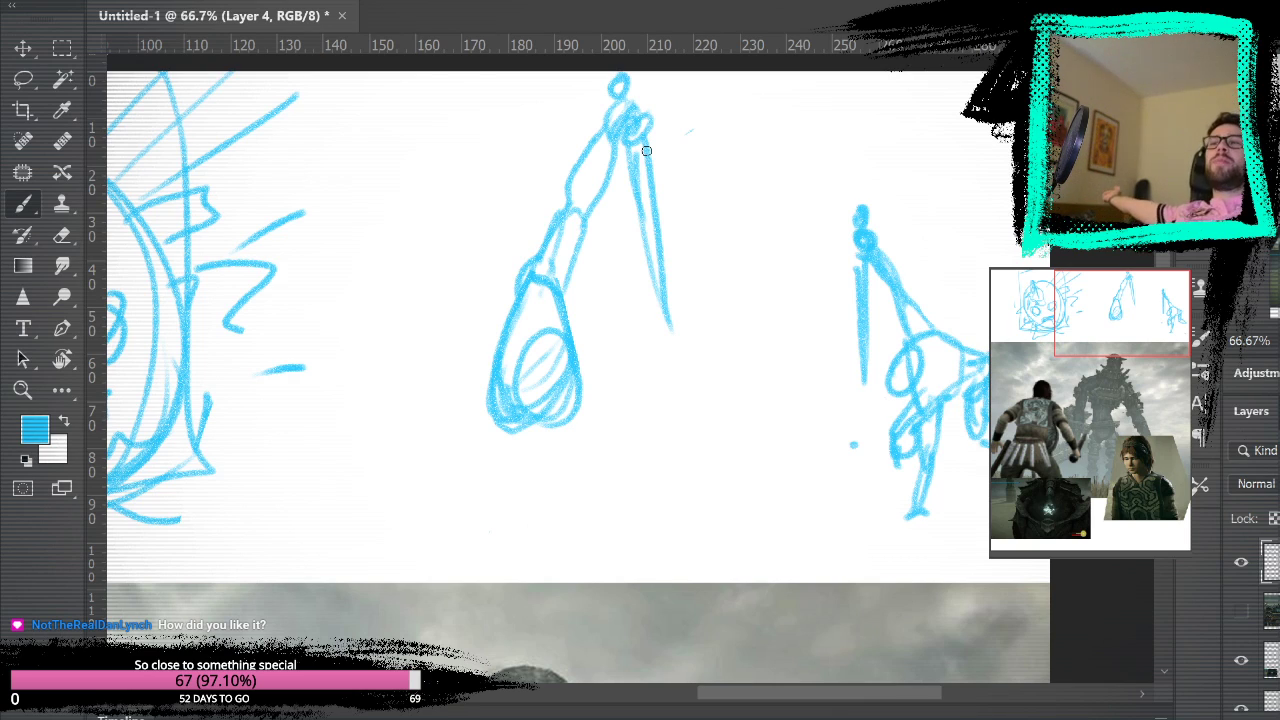
click(876, 466)
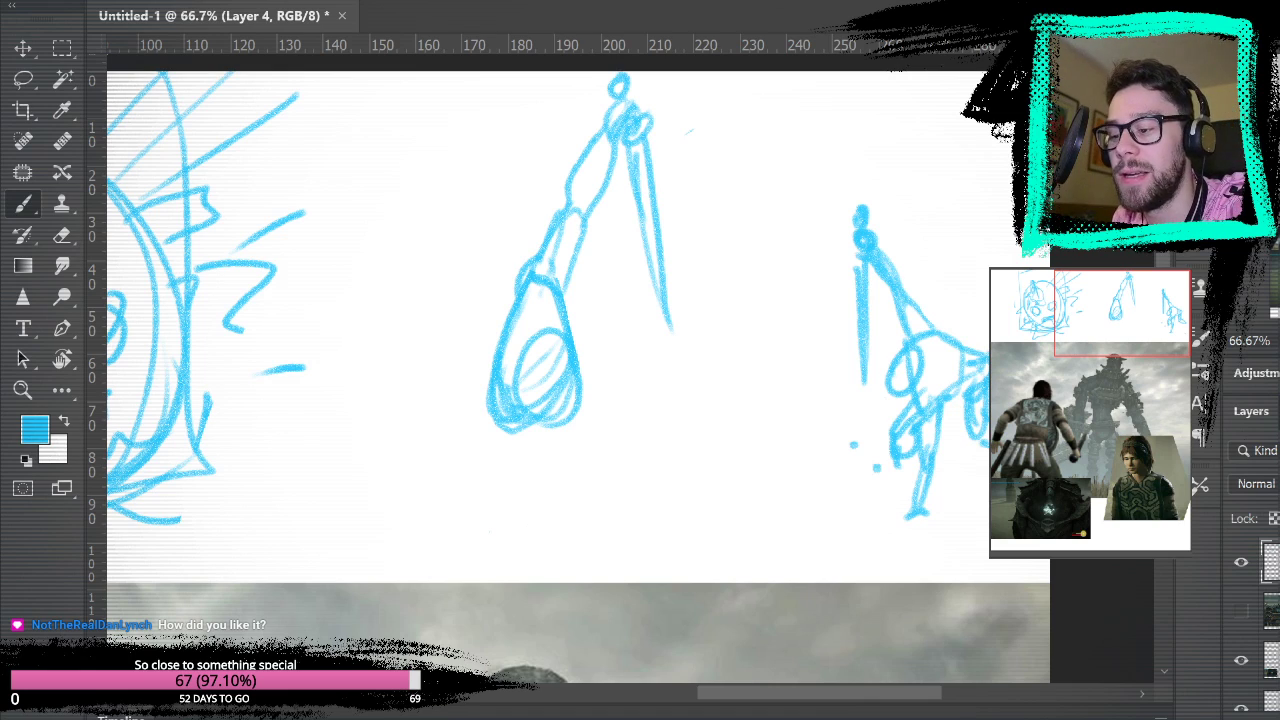
- Draw a diagonal action line through the figure and a supporting arm planted below the torso with spread fingers
drag(618, 148, 479, 550)
key(ctrl+z)
mouse_move(666, 71)
mouse_down()
mouse_move(483, 529)
mouse_move(477, 597)
mouse_up()
mouse_move(494, 414)
mouse_down()
mouse_move(484, 472)
mouse_move(514, 510)
mouse_move(516, 560)
mouse_up()
mouse_move(490, 486)
mouse_down()
mouse_move(494, 539)
mouse_move(487, 520)
mouse_move(480, 584)
mouse_move(509, 558)
mouse_move(520, 585)
mouse_move(502, 583)
mouse_move(537, 586)
mouse_move(499, 593)
mouse_up()
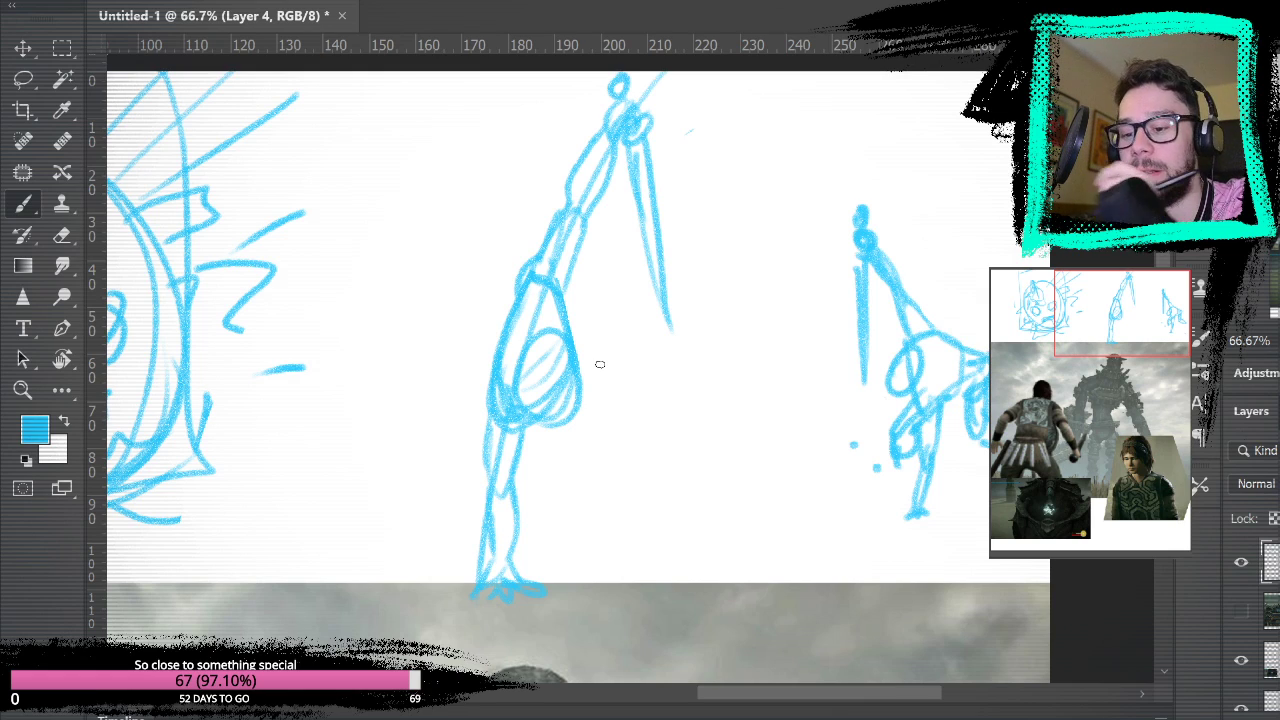
- Draw the pelvis and an extended right-hand leg with foot, and try a bent left-hand leg behind the supporting arm
mouse_move(565, 282)
mouse_down()
mouse_move(584, 429)
mouse_move(537, 415)
mouse_move(581, 384)
mouse_move(548, 443)
mouse_move(517, 445)
mouse_move(611, 419)
mouse_move(658, 452)
mouse_move(600, 490)
mouse_up()
mouse_move(700, 507)
mouse_down()
mouse_move(679, 476)
mouse_move(707, 526)
mouse_move(646, 489)
mouse_move(717, 544)
mouse_move(706, 512)
mouse_move(726, 548)
mouse_move(716, 562)
mouse_move(752, 570)
mouse_move(716, 568)
mouse_up()
mouse_move(514, 443)
mouse_down()
mouse_move(481, 503)
mouse_move(530, 480)
mouse_move(485, 495)
mouse_move(458, 537)
mouse_move(510, 512)
mouse_up()
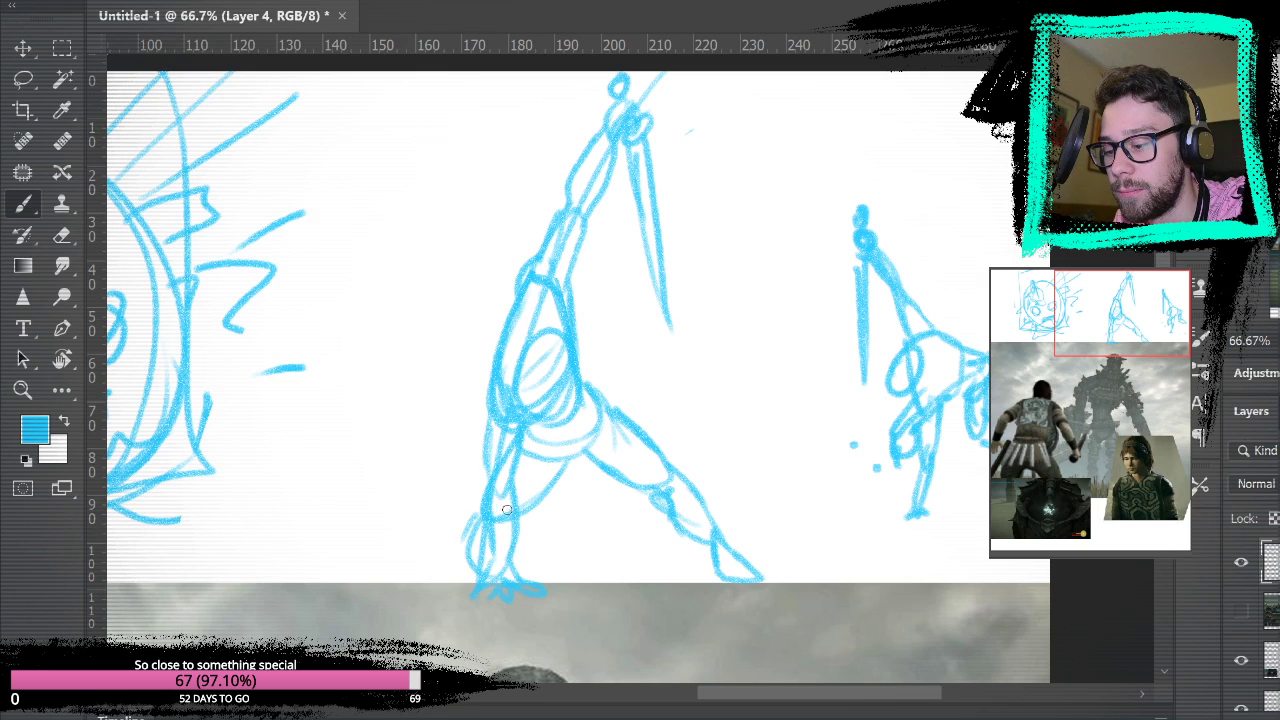
key(ctrl+z)
key(ctrl+z)
key(ctrl+z)
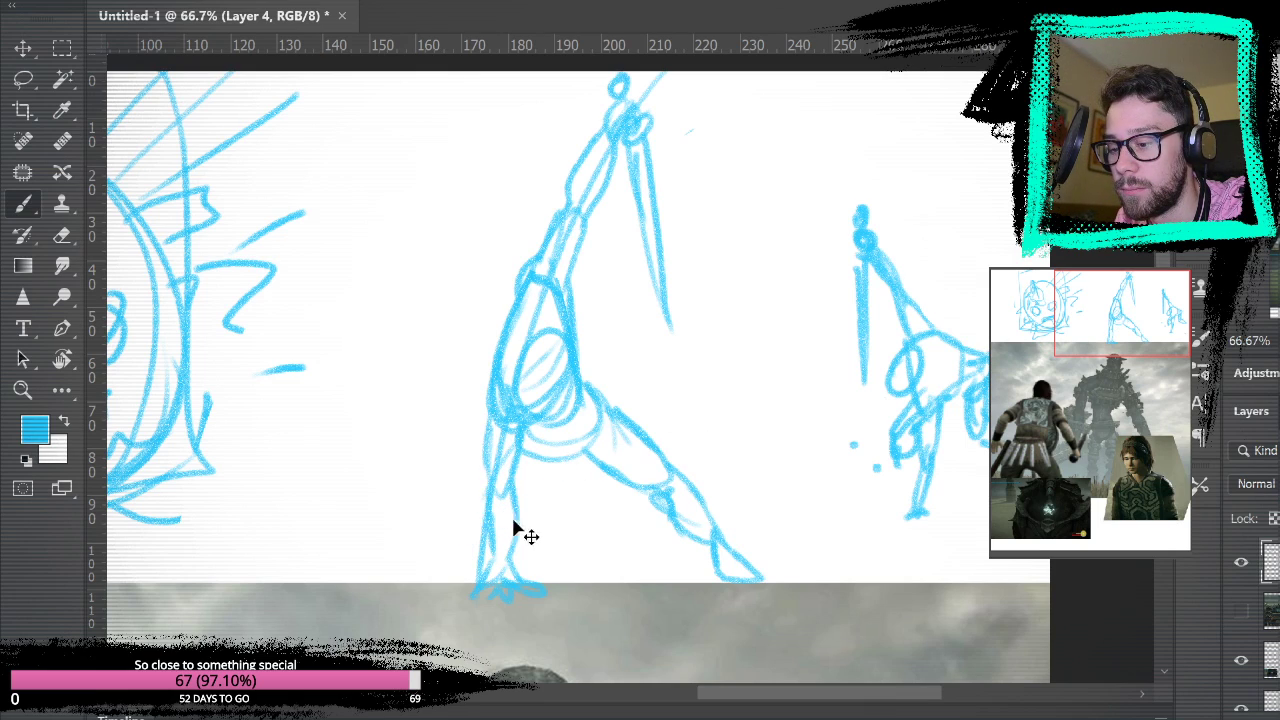
- Redraw the bent left-hand leg with its knee and foot placed outside the supporting arm
drag(506, 438, 460, 511)
drag(572, 462, 476, 507)
mouse_move(495, 455)
mouse_down()
mouse_move(466, 494)
mouse_move(484, 532)
mouse_move(458, 562)
mouse_move(462, 586)
mouse_move(432, 600)
mouse_move(488, 548)
mouse_up()
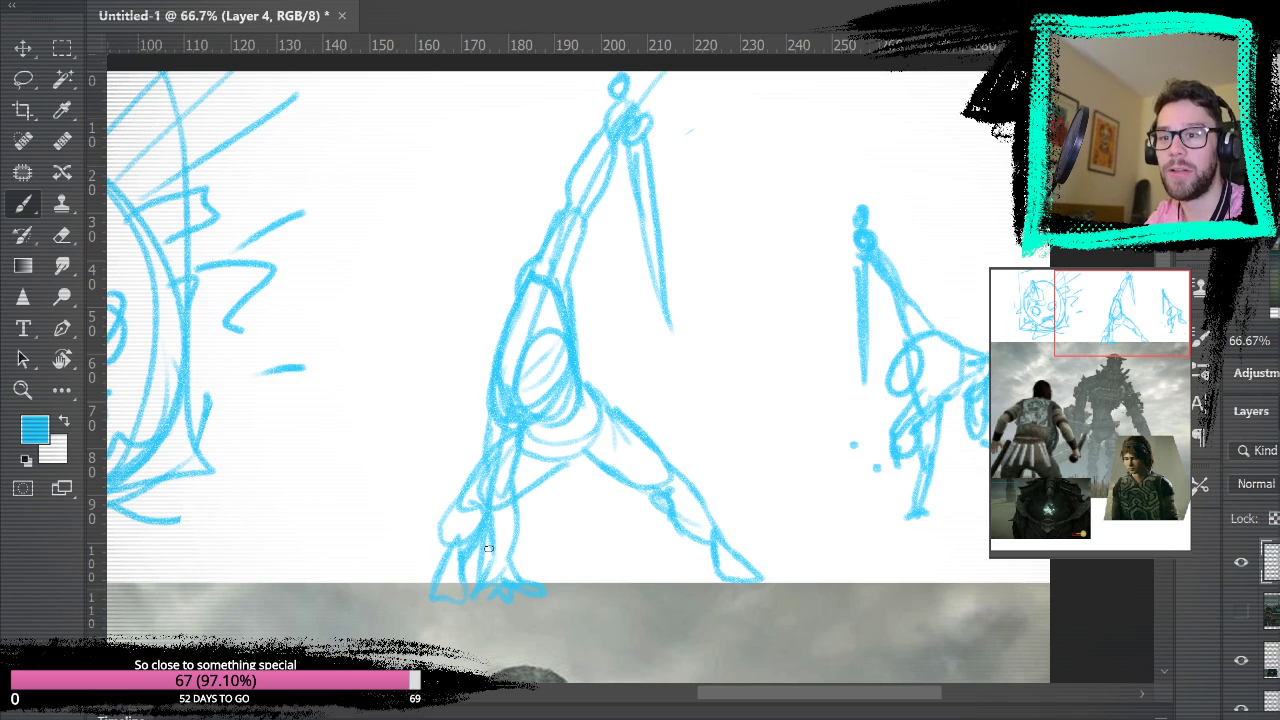
- Undo the pelvis and both legs, back to the torso with its raised and supporting arms
key(ctrl+z)
key(ctrl+z)
key(ctrl+z)
key(ctrl+z)
key(ctrl+z)
key(ctrl+z)
key(ctrl+z)
key(ctrl+z)
key(ctrl+z)
key(ctrl+z)
key(ctrl+z)
key(ctrl+z)
key(ctrl+z)
key(ctrl+z)
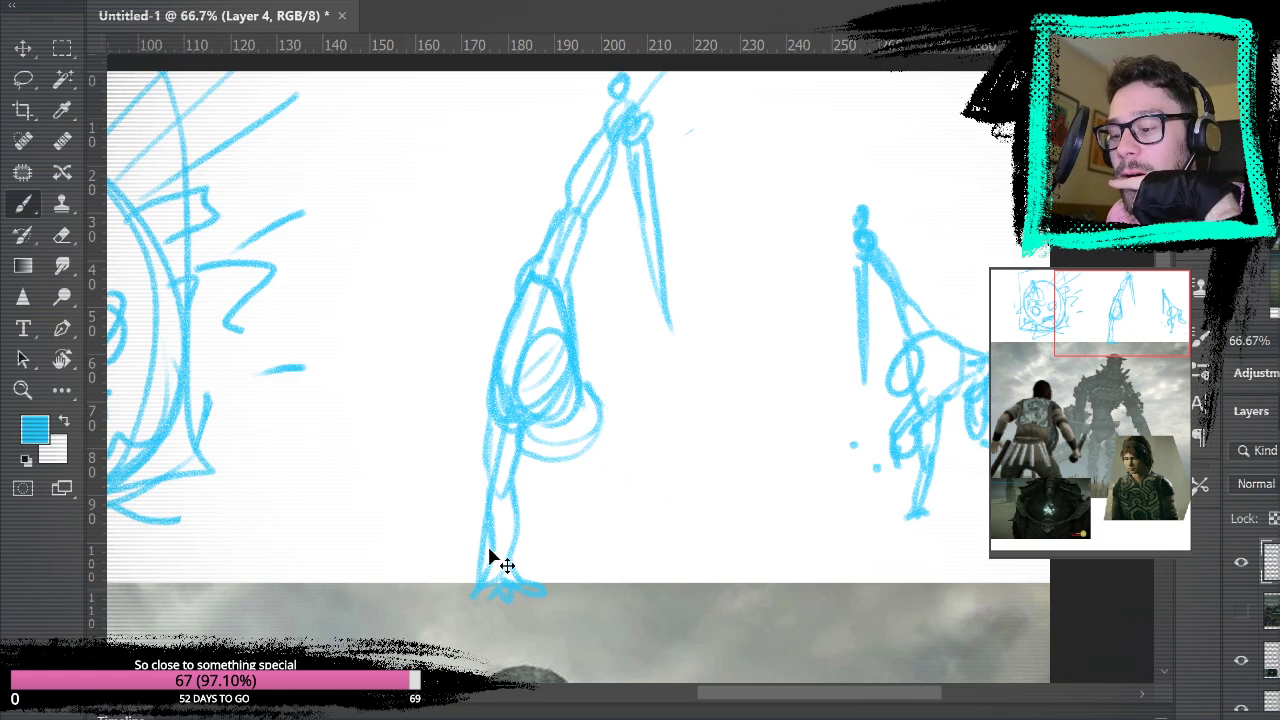
key(ctrl+z)
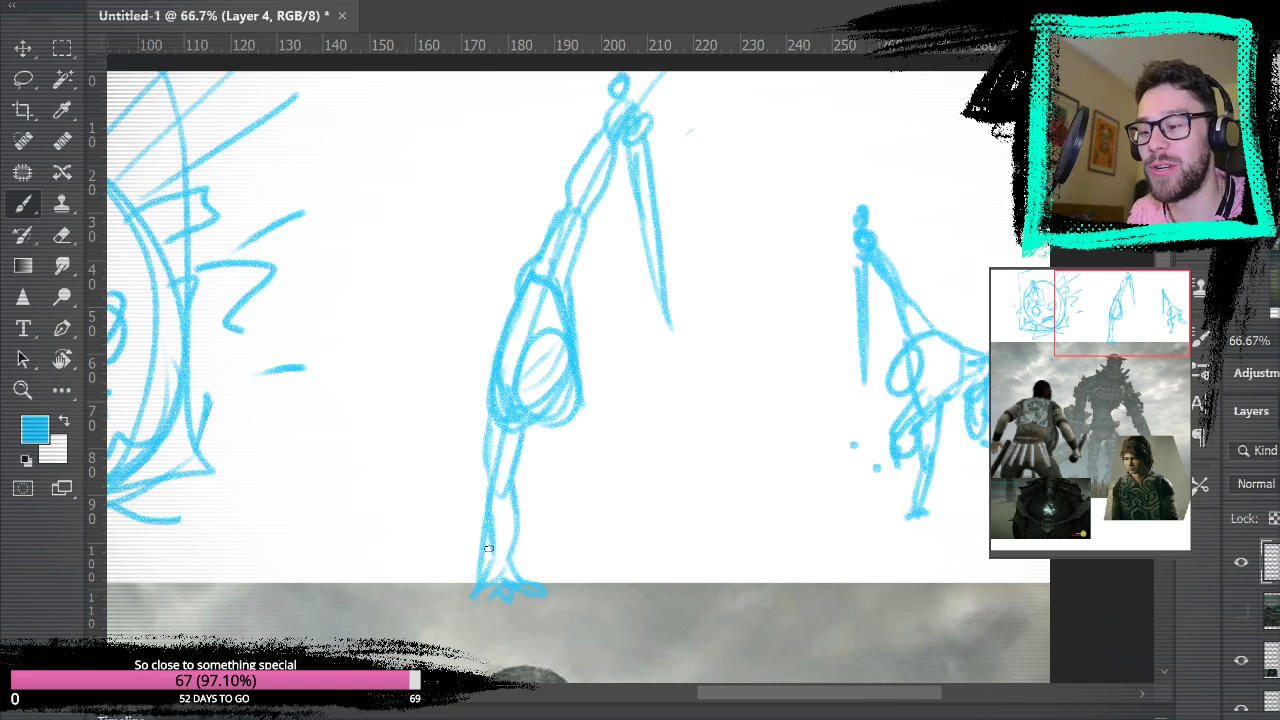
- Draw a smaller pelvis under the torso and a left-hand leg angled outward with thigh, knee, calf and blocky foot
click(837, 520)
mouse_move(518, 393)
mouse_down()
mouse_move(506, 413)
mouse_move(572, 420)
mouse_up()
mouse_move(572, 362)
mouse_down()
mouse_move(572, 430)
mouse_move(600, 391)
mouse_up()
click(939, 361)
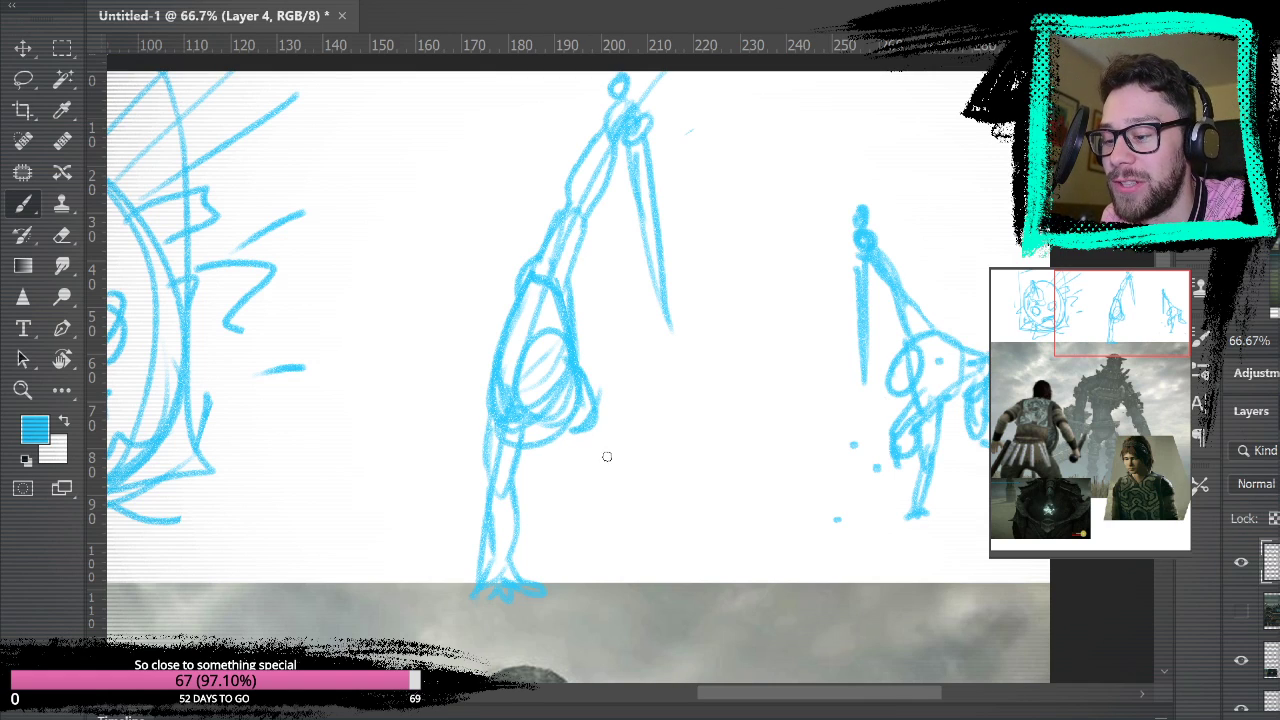
click(867, 541)
mouse_move(498, 424)
mouse_down()
mouse_move(502, 477)
mouse_move(535, 451)
mouse_move(489, 489)
mouse_move(506, 415)
mouse_move(453, 510)
mouse_move(527, 449)
mouse_move(430, 519)
mouse_move(422, 538)
mouse_move(468, 504)
mouse_move(446, 543)
mouse_move(458, 523)
mouse_move(428, 521)
mouse_move(421, 590)
mouse_move(439, 553)
mouse_move(458, 589)
mouse_up()
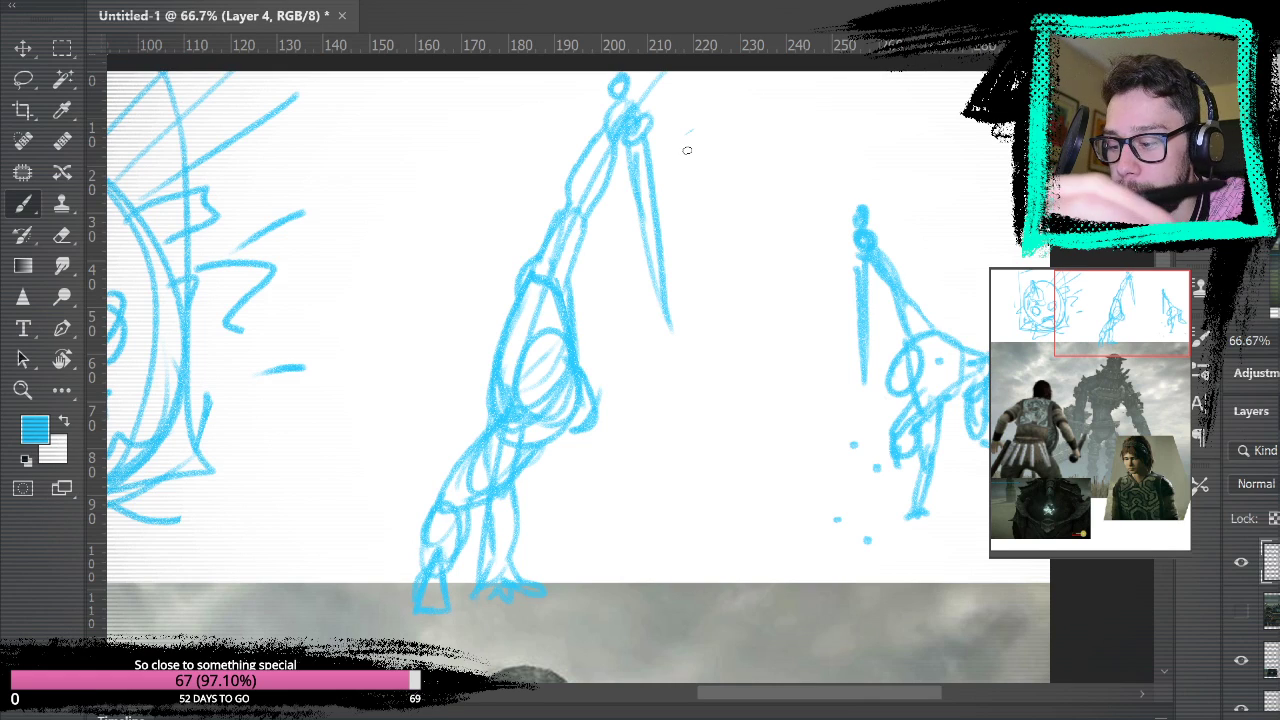
- Draw the right-hand leg stretched outward from the pelvis, with thigh, knee, calf and pointed foot
mouse_move(560, 440)
mouse_down()
mouse_move(599, 394)
mouse_move(666, 463)
mouse_up()
drag(608, 402, 668, 466)
click(988, 295)
mouse_move(564, 432)
mouse_down()
mouse_move(614, 419)
mouse_move(657, 450)
mouse_move(660, 482)
mouse_up()
mouse_move(600, 398)
mouse_down()
mouse_move(660, 450)
mouse_move(645, 508)
mouse_move(654, 496)
mouse_move(700, 545)
mouse_up()
mouse_move(660, 460)
mouse_down()
mouse_move(718, 554)
mouse_move(671, 525)
mouse_move(705, 586)
mouse_up()
mouse_move(700, 542)
mouse_down()
mouse_move(733, 589)
mouse_move(700, 601)
mouse_up()
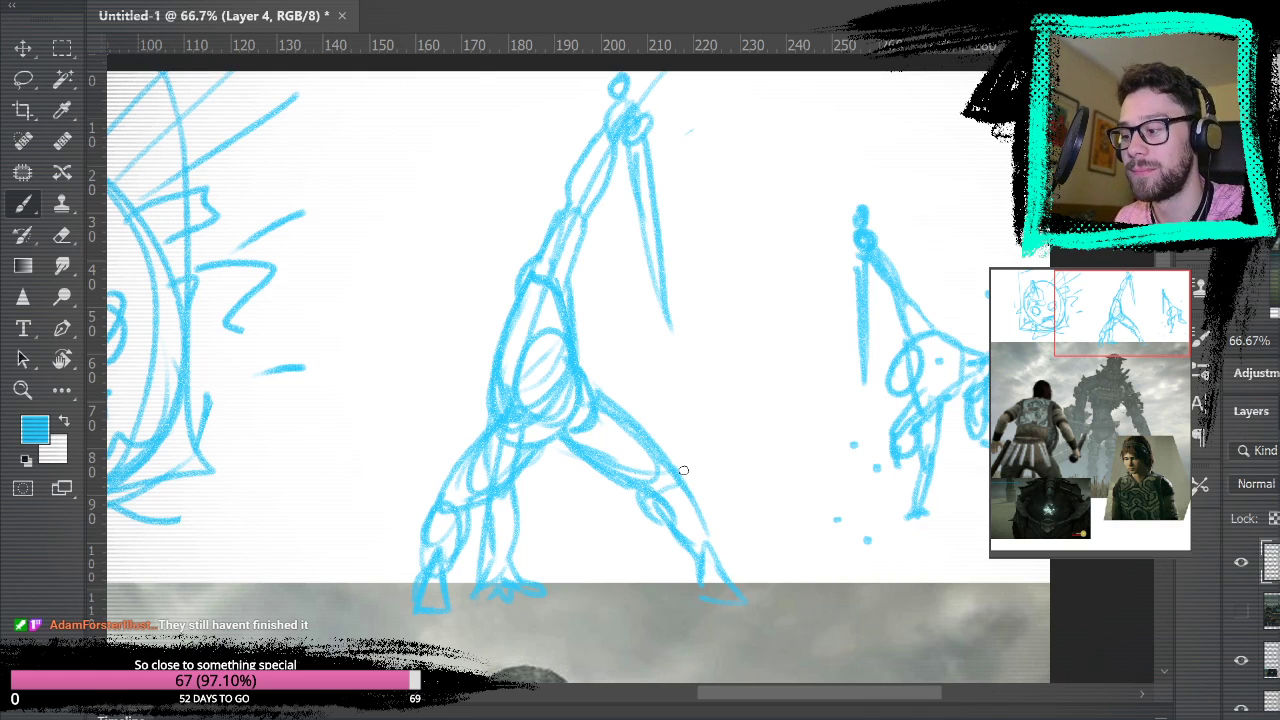
- Erase the stray dots around the middle figure and the small warrior
click(397, 267)
key(e)
drag(848, 445, 868, 536)
click(840, 524)
click(398, 272)
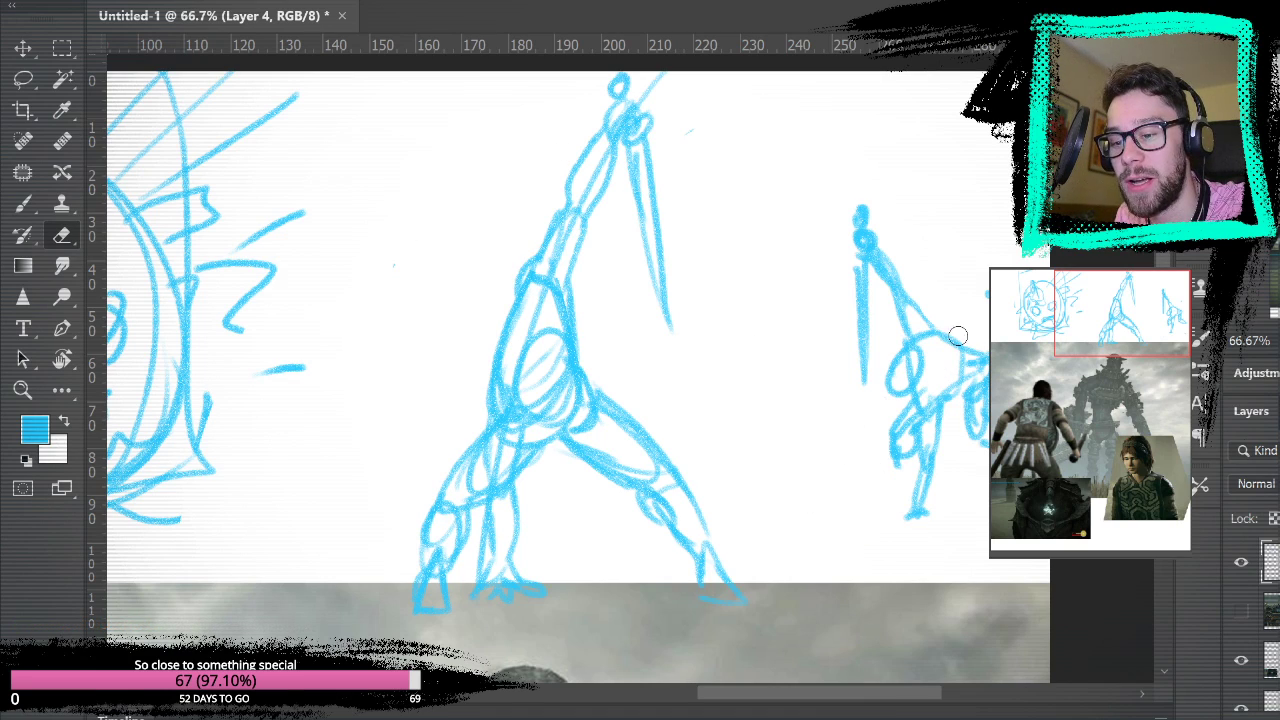
click(23, 204)
drag(867, 396, 864, 364)
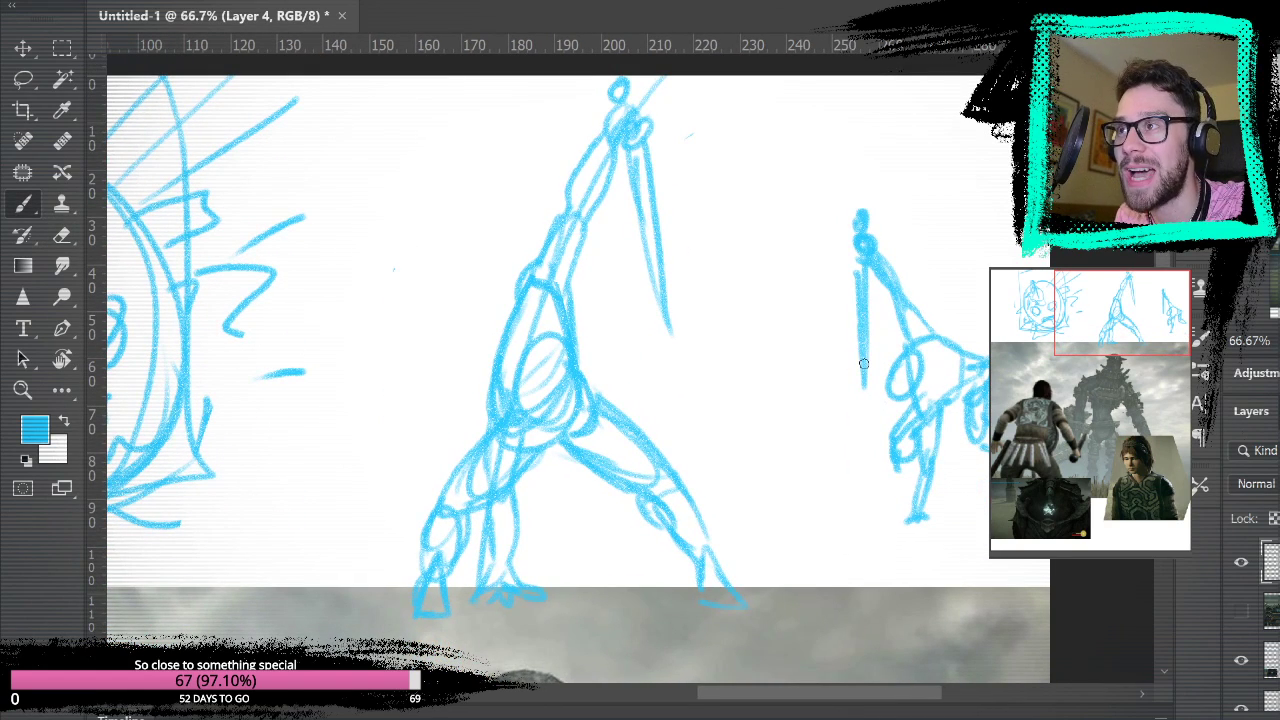
click(852, 504)
key(e)
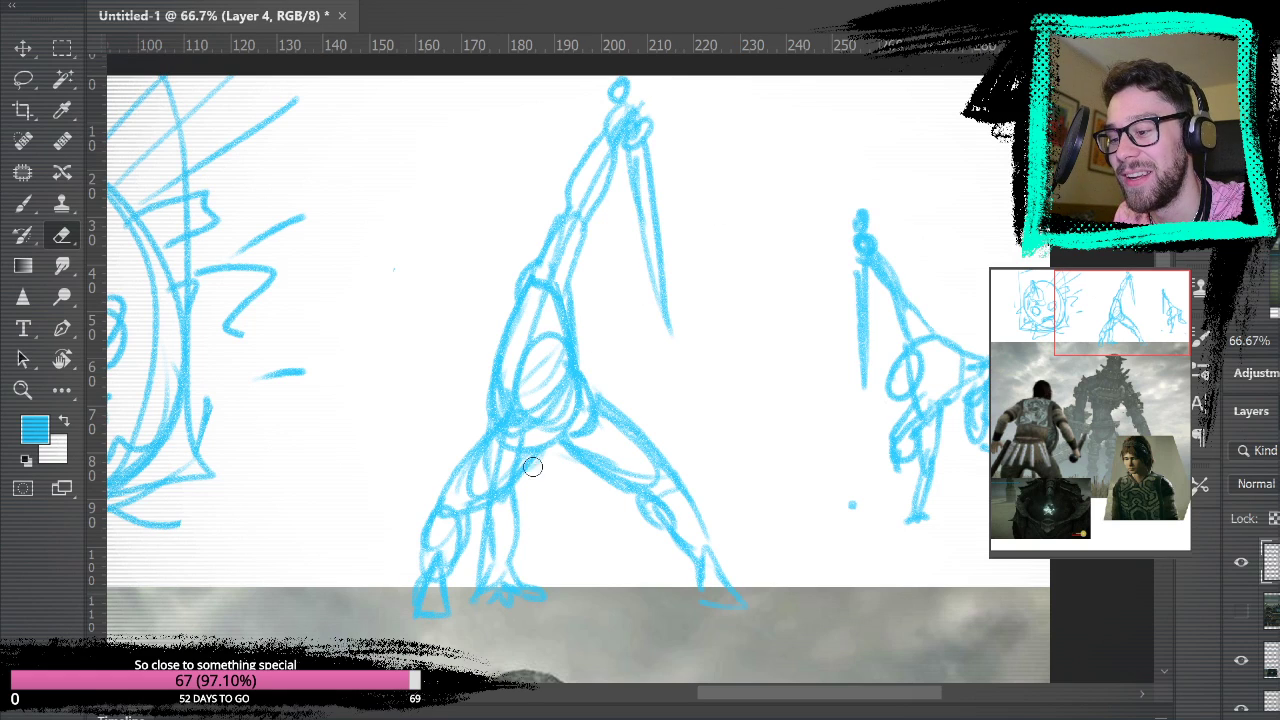
drag(854, 510, 907, 513)
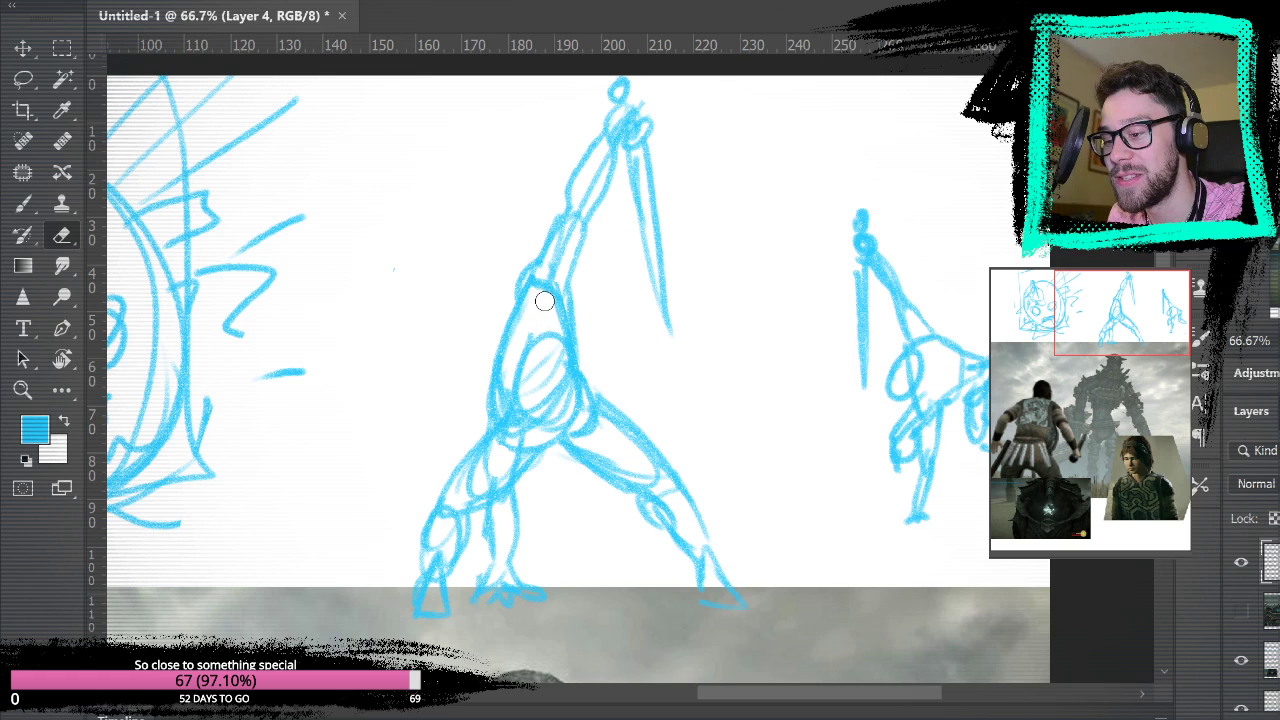
- Try long guide strokes over the middle figure from the raised arm down to the supporting hand
click(23, 204)
mouse_move(792, 350)
mouse_down()
mouse_move(800, 446)
mouse_move(801, 391)
mouse_up()
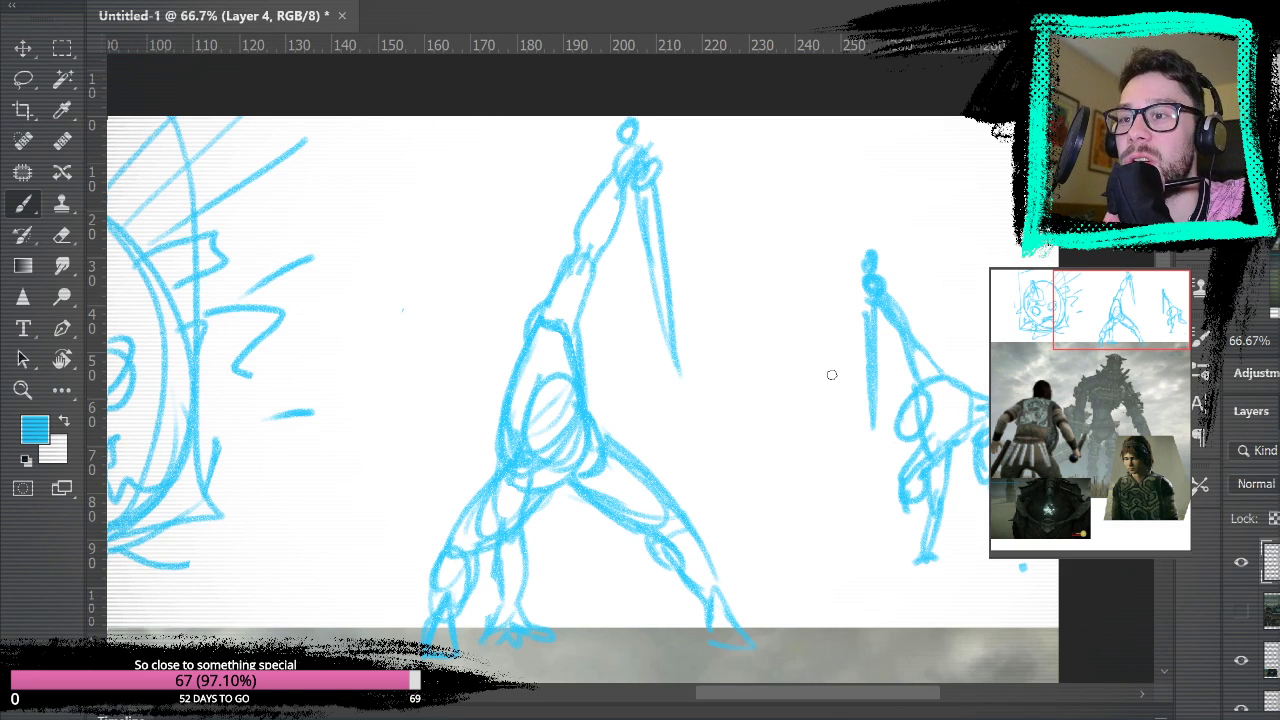
drag(582, 192, 472, 626)
drag(686, 188, 490, 642)
drag(456, 300, 694, 190)
key(ctrl+z)
key(ctrl+z)
key(ctrl+z)
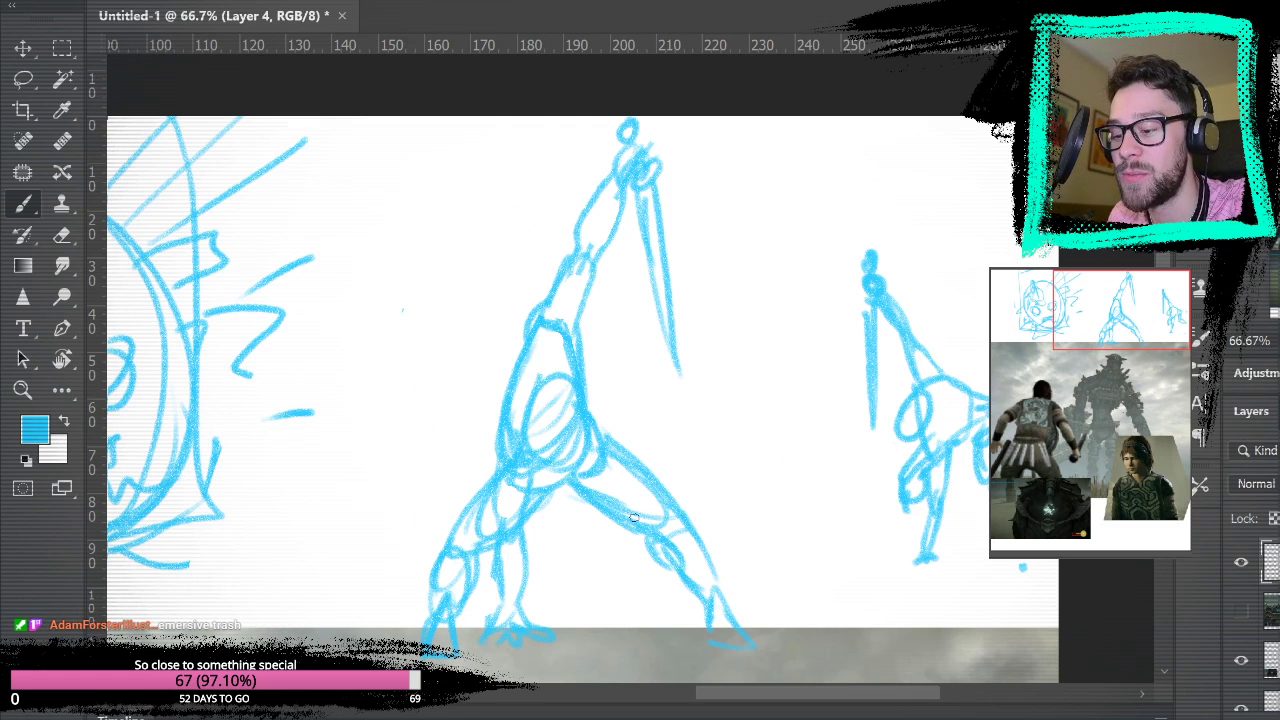
- Try a V-shaped pair of strokes beside the middle figure's raised arm
drag(574, 158, 482, 334)
mouse_move(478, 226)
mouse_down()
mouse_move(484, 338)
mouse_move(541, 285)
mouse_up()
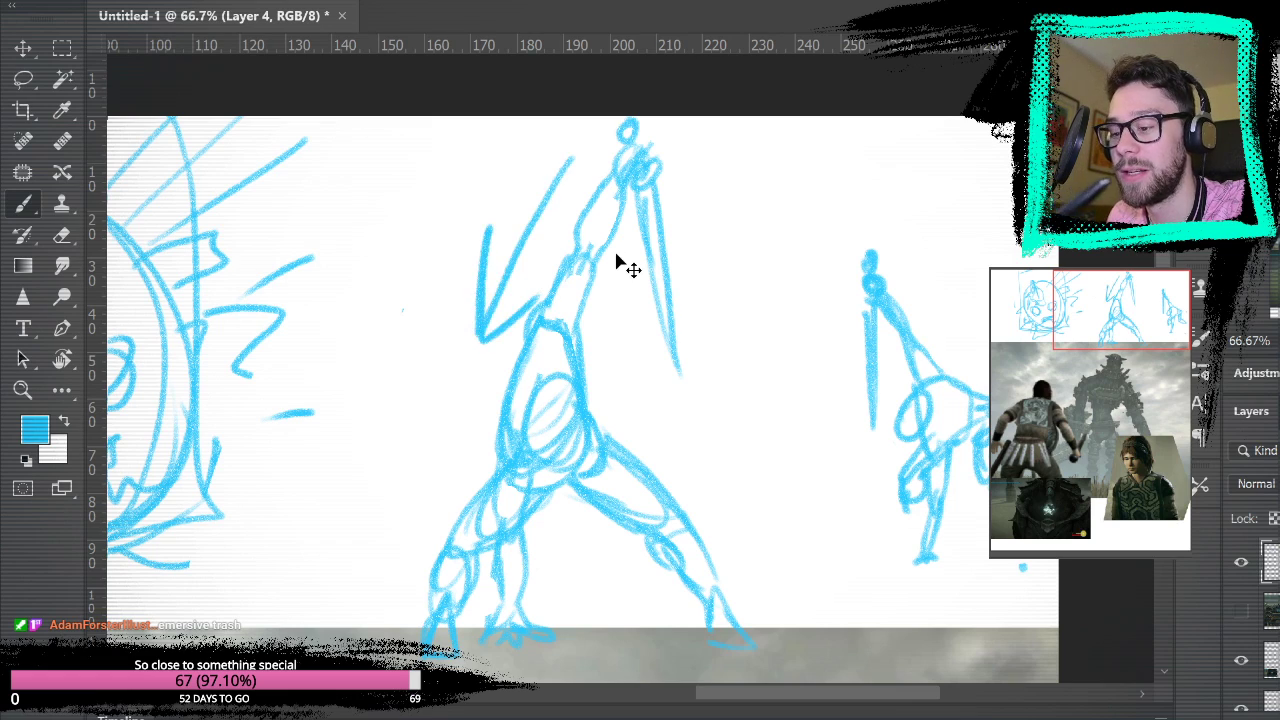
key(ctrl+z)
key(ctrl+z)
- Lasso the whole middle figure, delete it and clear the selection
drag(108, 118, 510, 247)
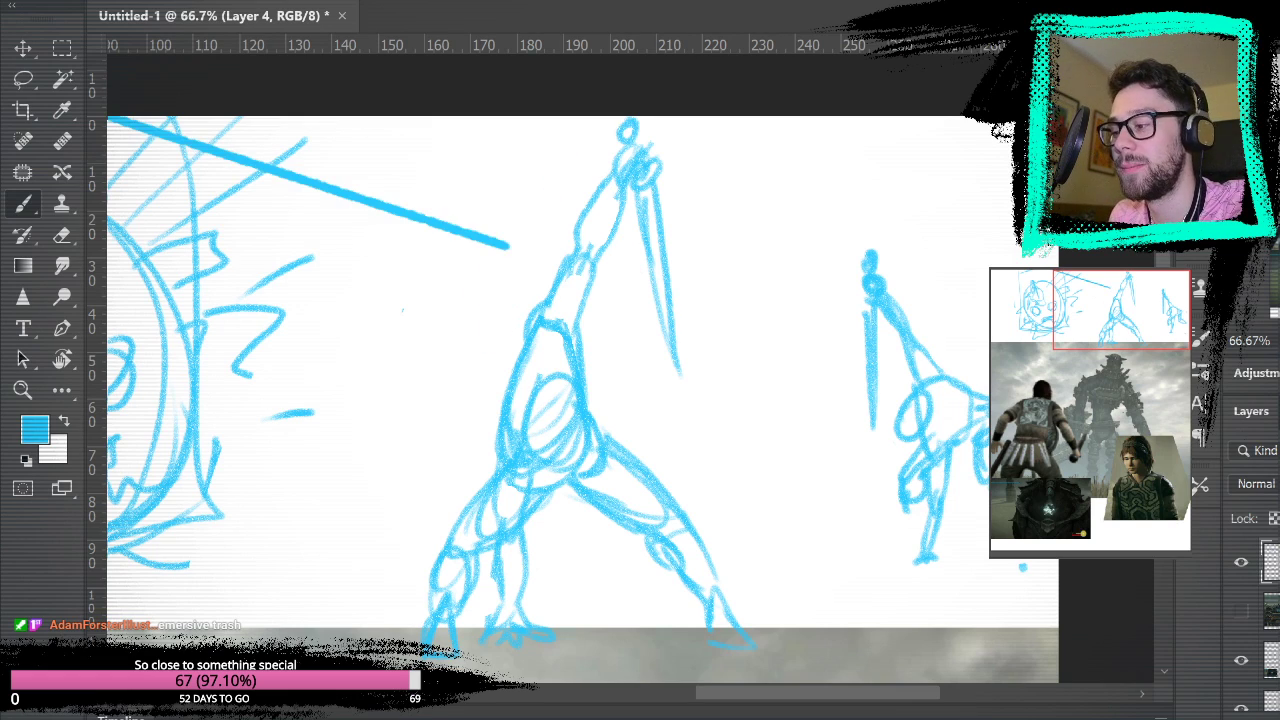
key(l)
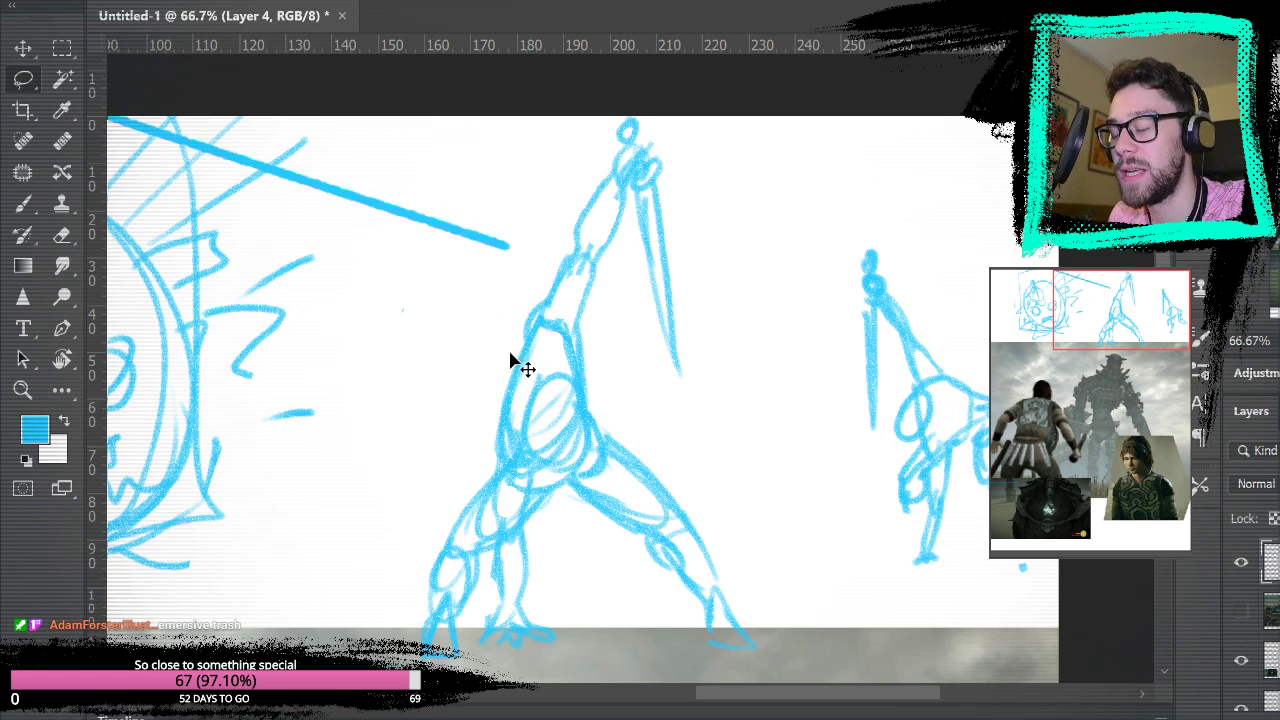
key(ctrl+z)
mouse_move(532, 120)
mouse_down()
mouse_move(360, 630)
mouse_move(777, 420)
mouse_move(611, 89)
mouse_up()
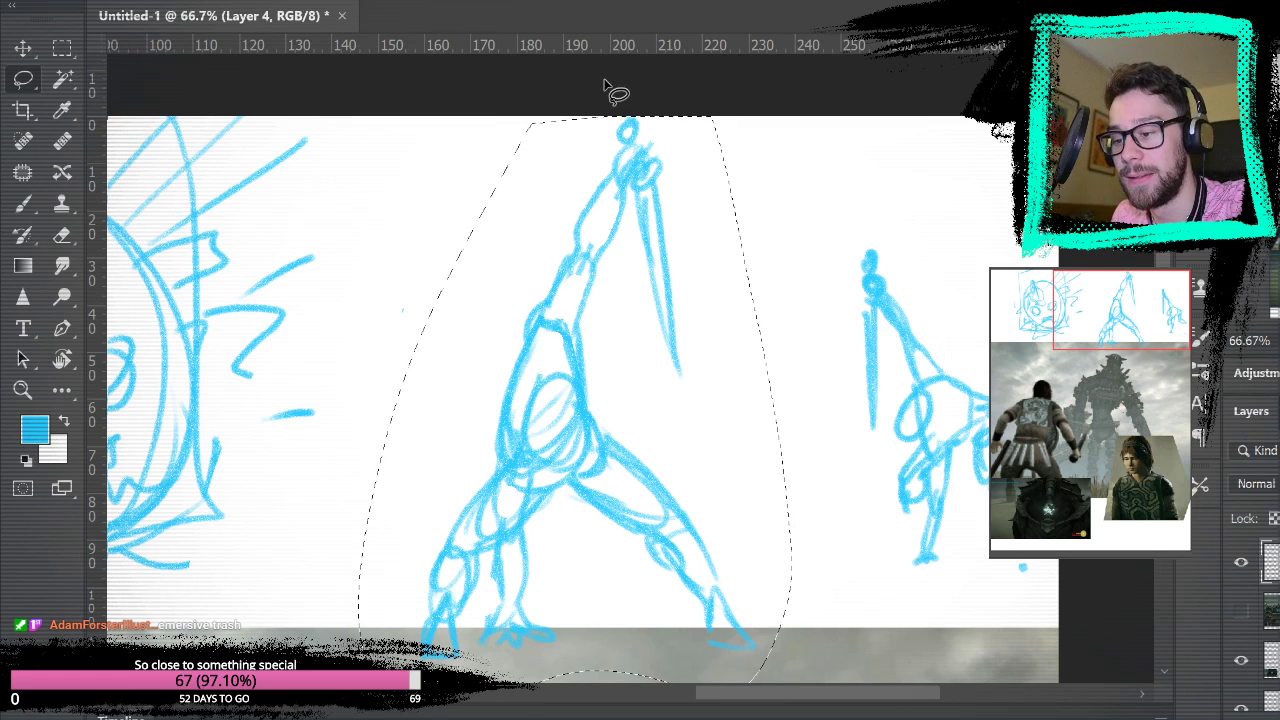
key(Delete)
key(m)
key(ctrl+d)
- Start a new figure in the empty middle area with a rough upright oval and reinforce its outline
key(b)
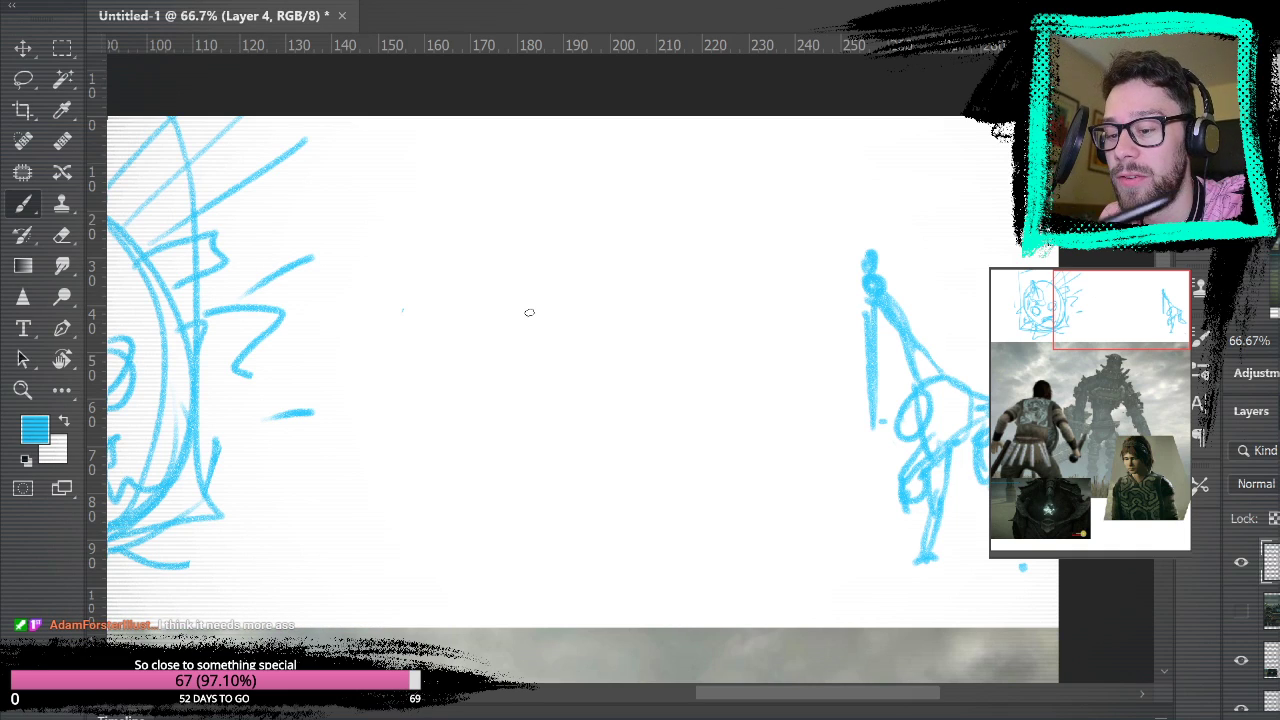
mouse_move(580, 302)
mouse_down()
mouse_move(609, 312)
mouse_move(569, 366)
mouse_move(580, 292)
mouse_move(578, 368)
mouse_up()
mouse_move(615, 314)
mouse_down()
mouse_move(587, 343)
mouse_move(595, 272)
mouse_up()
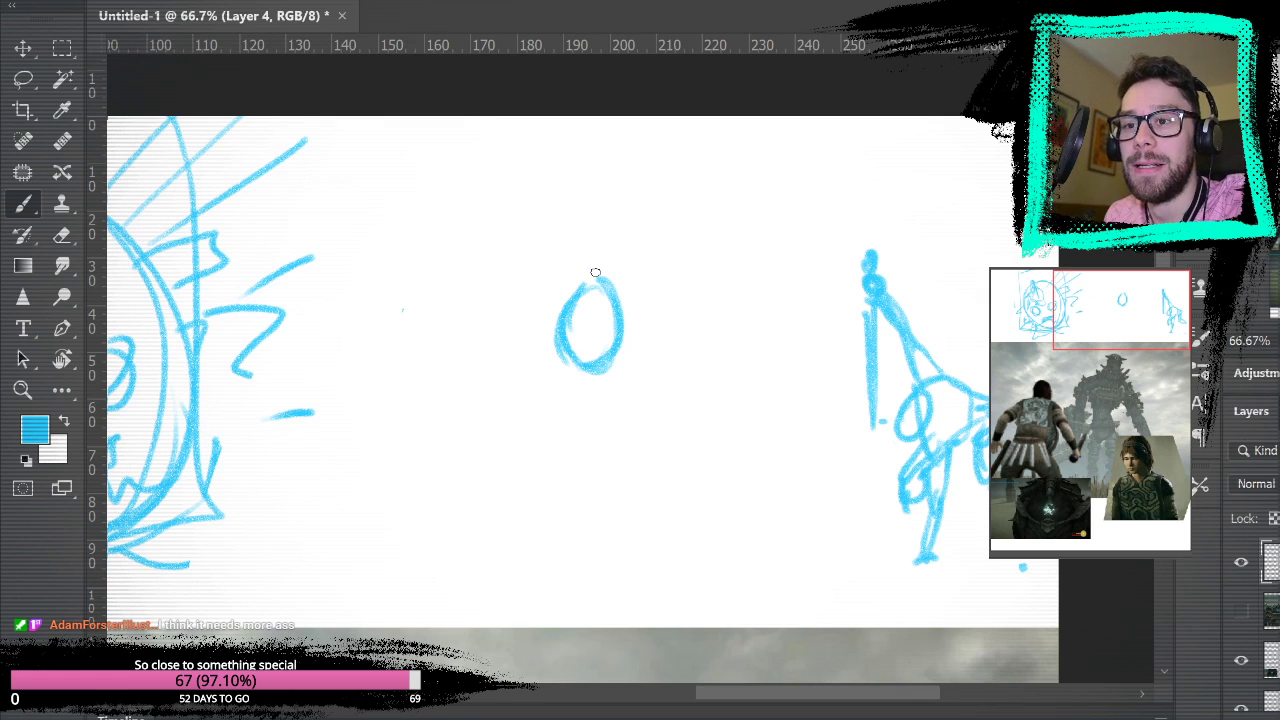
mouse_move(576, 367)
mouse_down()
mouse_move(574, 334)
mouse_move(580, 368)
mouse_move(580, 351)
mouse_move(559, 378)
mouse_move(550, 337)
mouse_move(586, 290)
mouse_move(523, 359)
mouse_move(562, 326)
mouse_up()
mouse_move(562, 326)
mouse_down()
mouse_move(517, 363)
mouse_move(620, 285)
mouse_up()
- Extend the oval into an elongated rounded body shape leaning down to the left
mouse_move(634, 300)
mouse_down()
mouse_move(595, 392)
mouse_move(640, 311)
mouse_move(583, 422)
mouse_up()
drag(530, 356, 490, 448)
drag(510, 380, 478, 486)
mouse_move(478, 486)
mouse_down()
mouse_move(556, 462)
mouse_move(576, 318)
mouse_move(640, 292)
mouse_move(598, 424)
mouse_move(509, 380)
mouse_move(503, 468)
mouse_up()
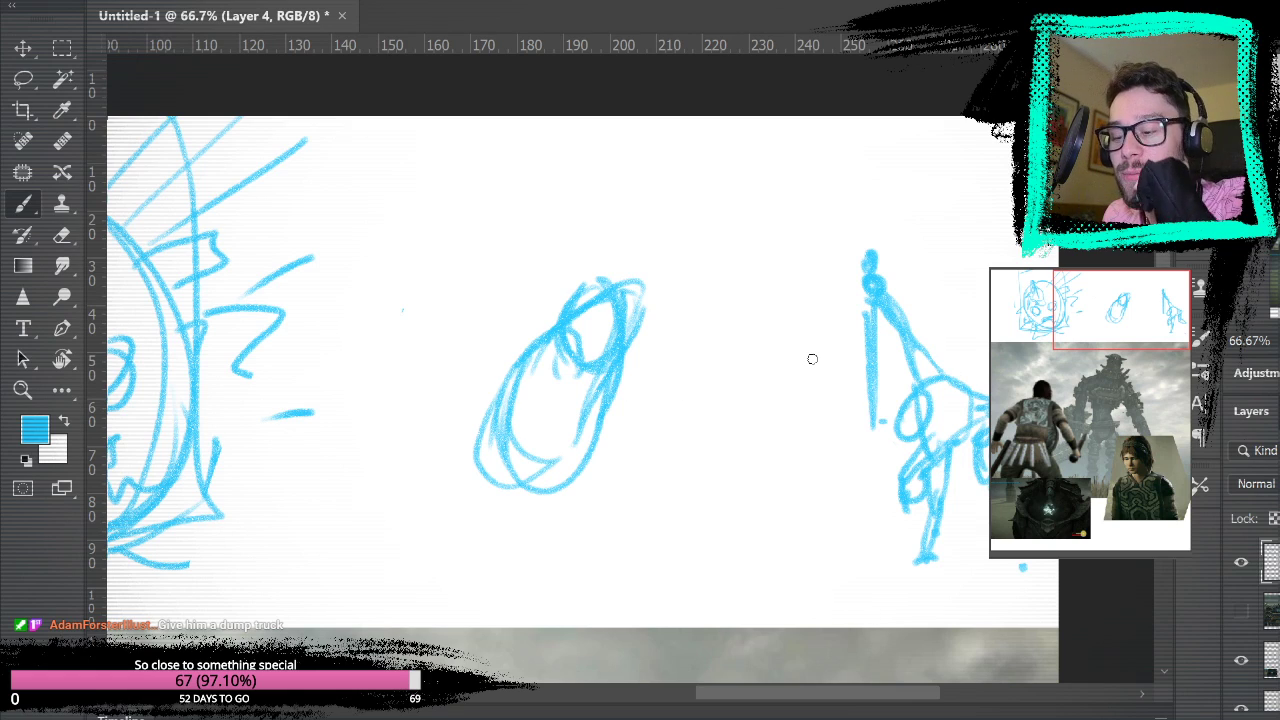
- Try overlapping rounded hip shapes at the lower end of the middle figure's body, redrawing the unwanted strokes
click(899, 452)
drag(479, 476, 513, 538)
mouse_move(570, 457)
mouse_down()
mouse_move(551, 507)
mouse_move(460, 478)
mouse_up()
mouse_move(476, 450)
mouse_down()
mouse_move(546, 490)
mouse_move(544, 462)
mouse_move(518, 503)
mouse_move(563, 576)
mouse_move(596, 516)
mouse_move(556, 591)
mouse_move(570, 560)
mouse_move(562, 469)
mouse_move(547, 454)
mouse_move(575, 638)
mouse_move(597, 572)
mouse_move(545, 630)
mouse_up()
key(ctrl+z)
drag(662, 527, 683, 411)
key(ctrl+z)
key(ctrl+z)
key(ctrl+z)
key(ctrl+z)
key(ctrl+z)
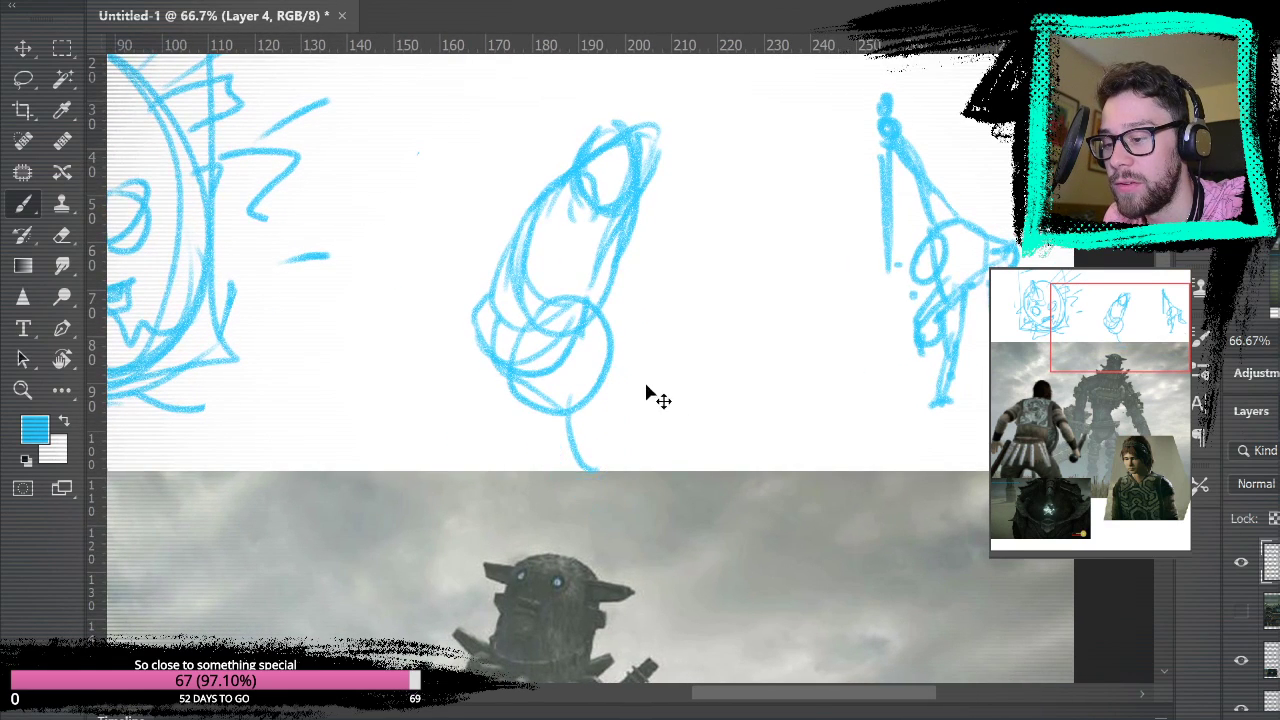
- Try spread legs with feet below the hips and two long arm strokes reaching diagonally up to a small fist
mouse_move(552, 320)
mouse_down()
mouse_move(518, 377)
mouse_move(578, 320)
mouse_move(510, 395)
mouse_move(520, 330)
mouse_move(558, 418)
mouse_move(565, 395)
mouse_move(560, 492)
mouse_move(596, 516)
mouse_up()
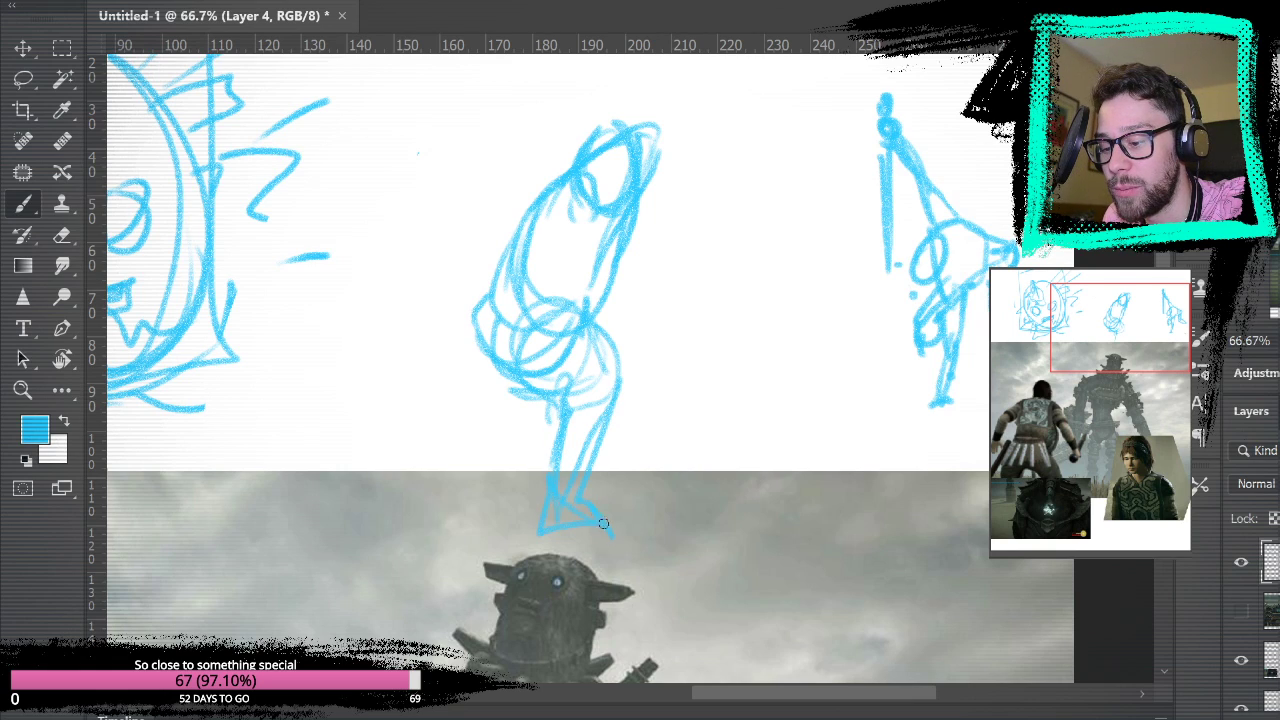
mouse_move(465, 383)
mouse_down()
mouse_move(391, 441)
mouse_move(418, 470)
mouse_move(370, 486)
mouse_move(416, 450)
mouse_up()
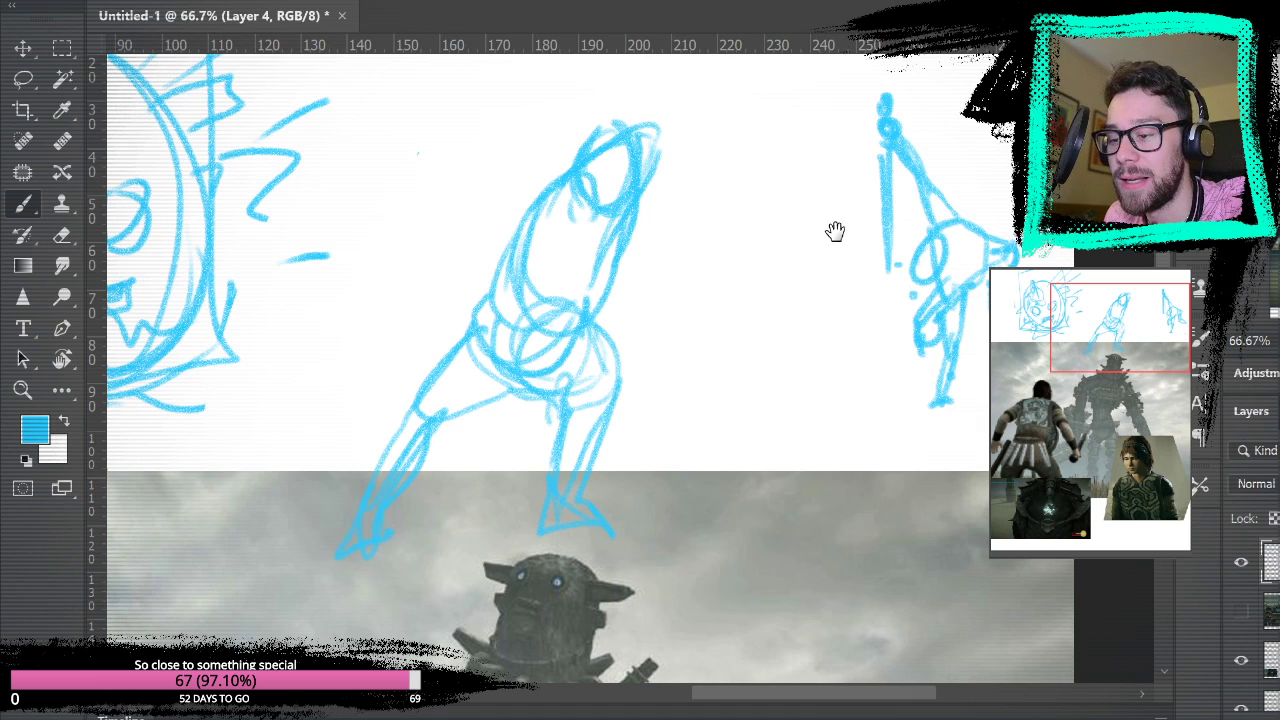
drag(829, 229, 787, 279)
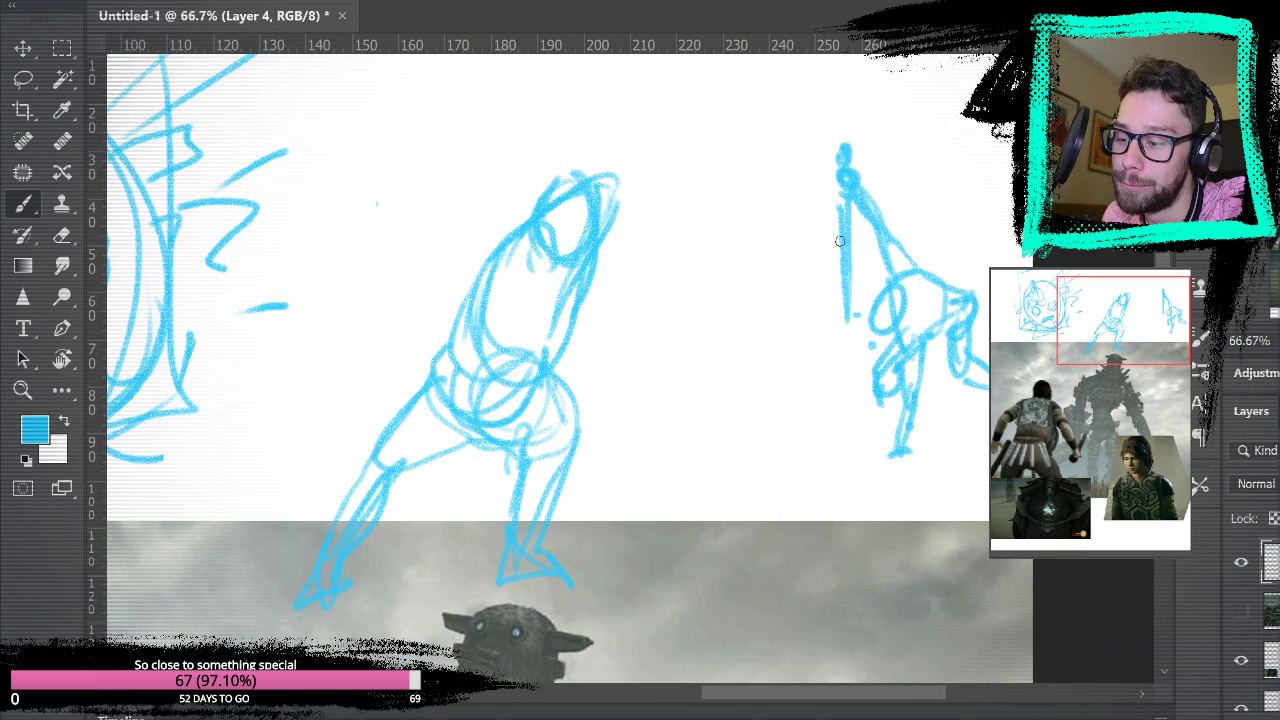
mouse_move(516, 250)
mouse_down()
mouse_move(411, 548)
mouse_move(633, 158)
mouse_move(591, 179)
mouse_move(750, 55)
mouse_up()
drag(625, 178, 786, 70)
mouse_move(458, 438)
mouse_down()
mouse_move(440, 565)
mouse_move(408, 565)
mouse_up()
mouse_move(803, 309)
mouse_down()
mouse_move(737, 389)
mouse_move(735, 374)
mouse_up()
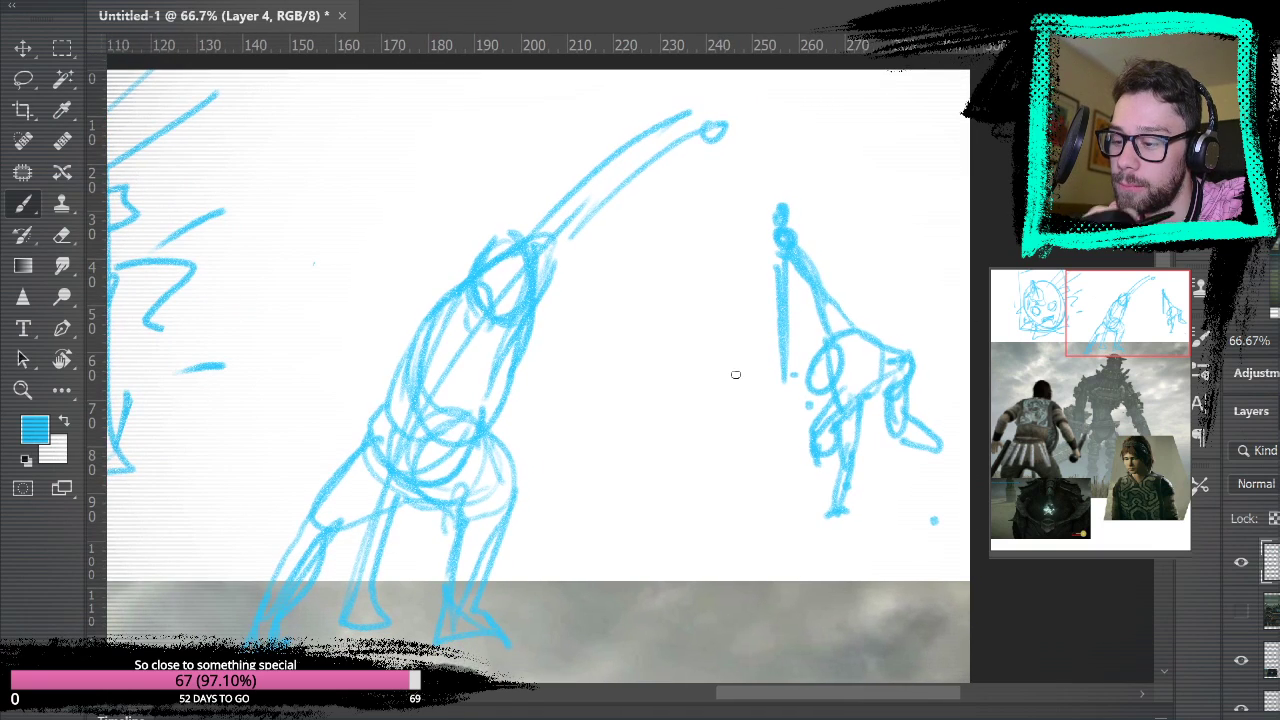
- Undo the arm, leg and hip strokes of the middle figure
key(ctrl+z)
key(ctrl+z)
key(ctrl+z)
key(ctrl+z)
key(ctrl+z)
key(ctrl+z)
key(ctrl+z)
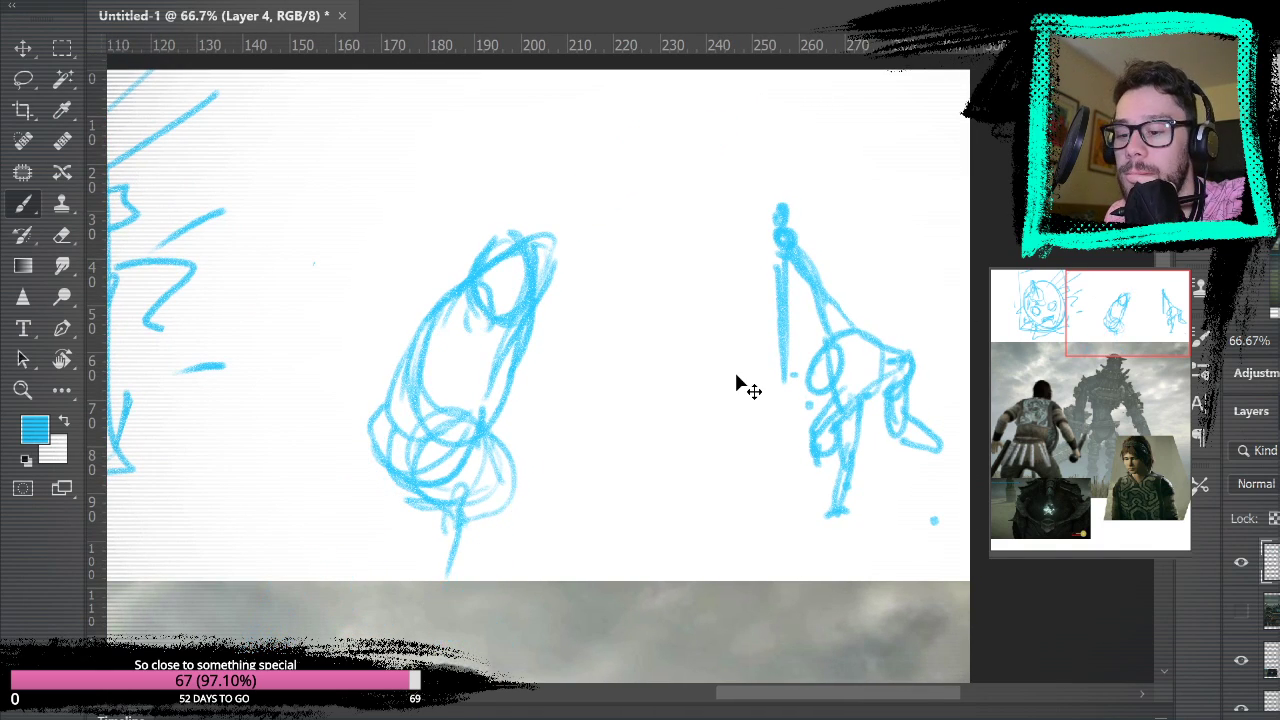
key(ctrl+z)
key(ctrl+z)
key(ctrl+z)
key(ctrl+z)
key(ctrl+z)
key(ctrl+z)
key(ctrl+z)
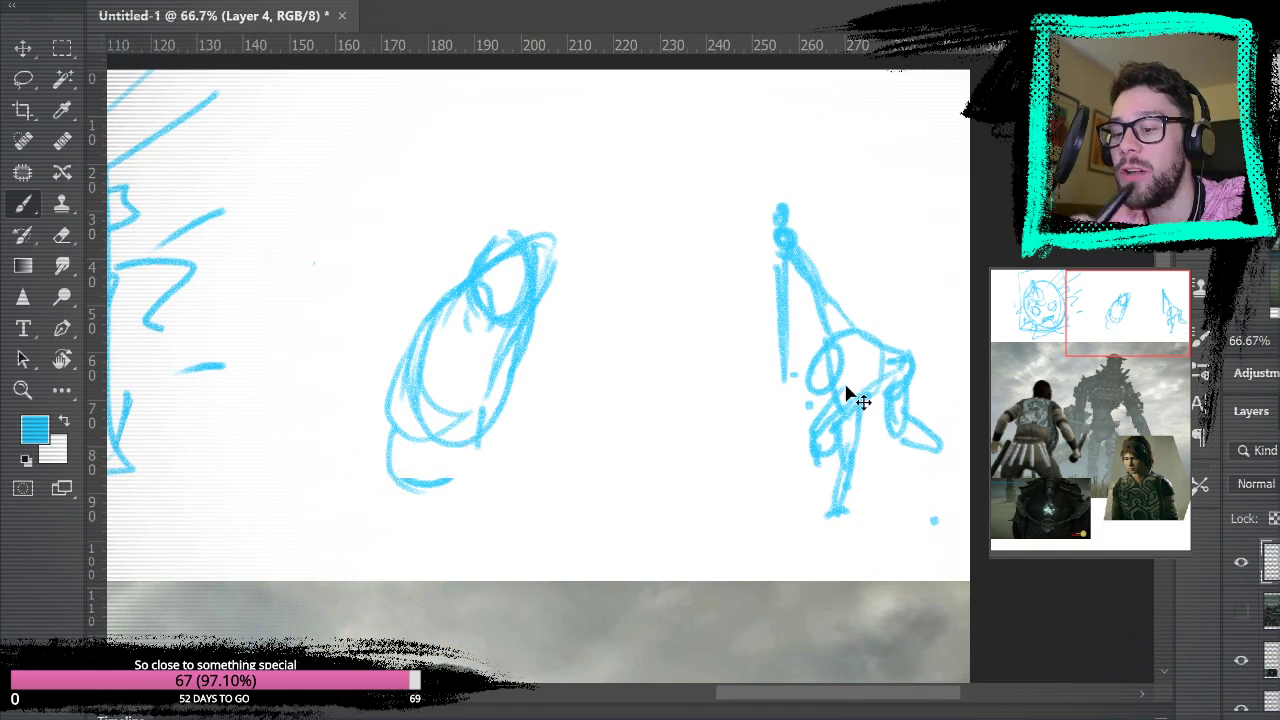
key(ctrl+z)
key(ctrl+z)
key(ctrl+z)
key(ctrl+z)
key(ctrl+z)
key(ctrl+z)
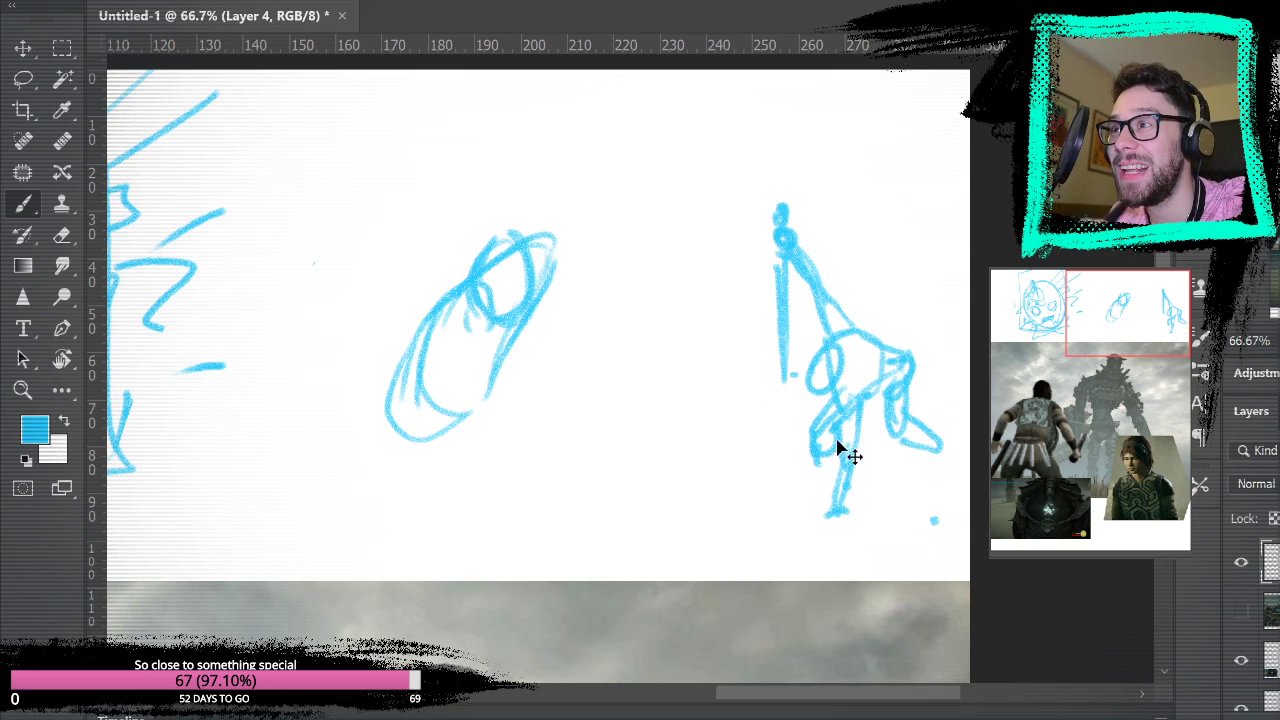
- Undo the remaining elongated body and oval strokes to empty the middle area
key(ctrl+z)
key(ctrl+z)
key(ctrl+z)
key(ctrl+z)
key(ctrl+z)
key(ctrl+z)
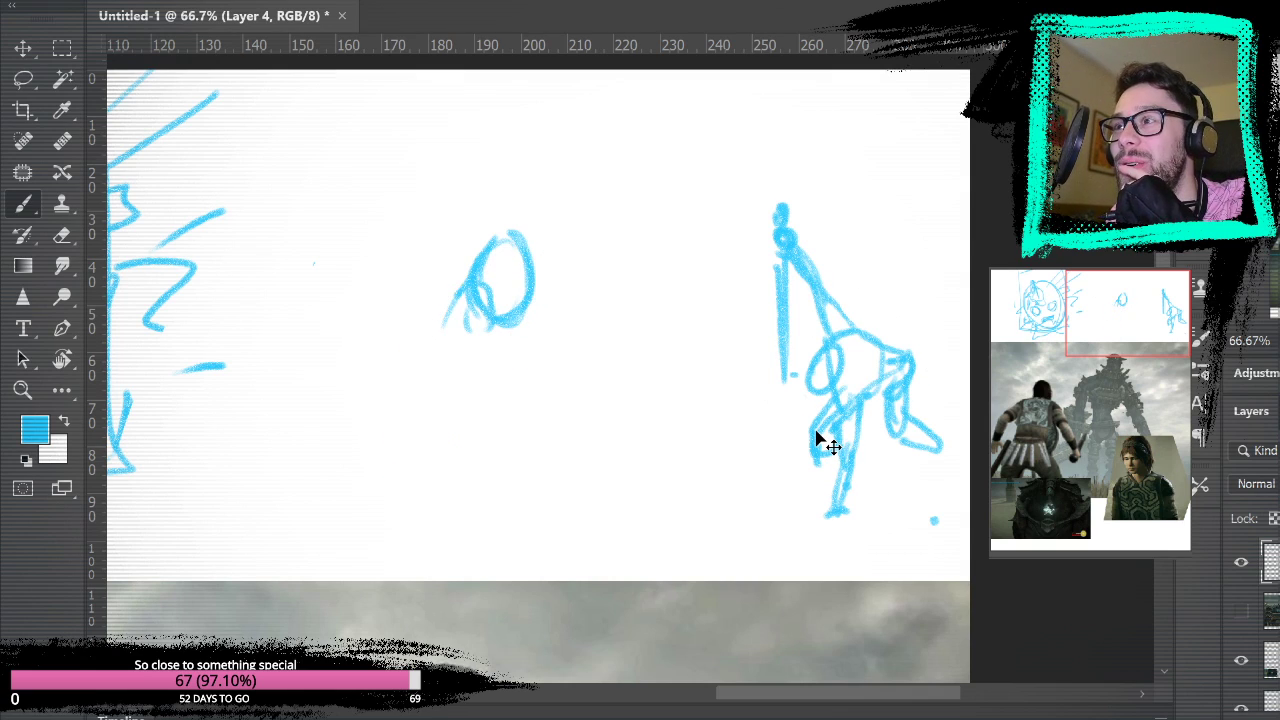
key(ctrl+z)
key(ctrl+z)
key(ctrl+z)
key(ctrl+z)
key(ctrl+z)
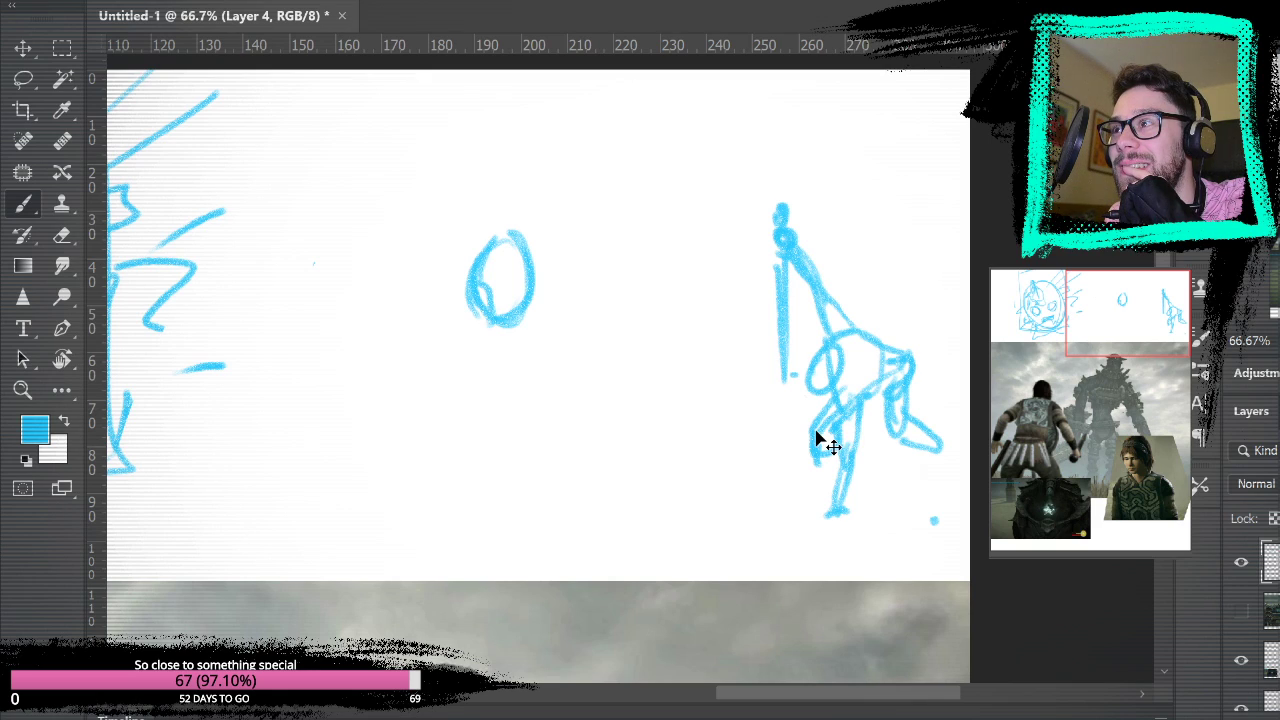
key(ctrl+z)
key(ctrl+z)
key(ctrl+z)
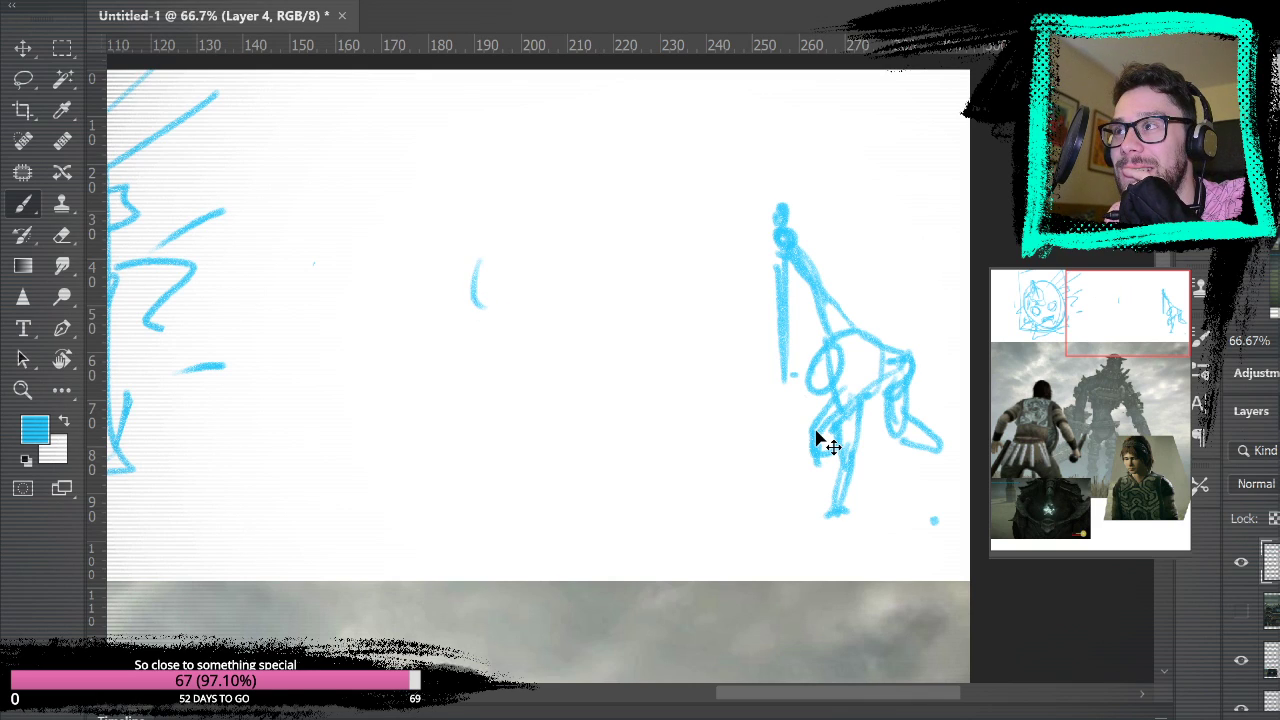
- Lasso the small stabbing figure, move it into the empty middle area and clear the selection
drag(847, 284, 829, 251)
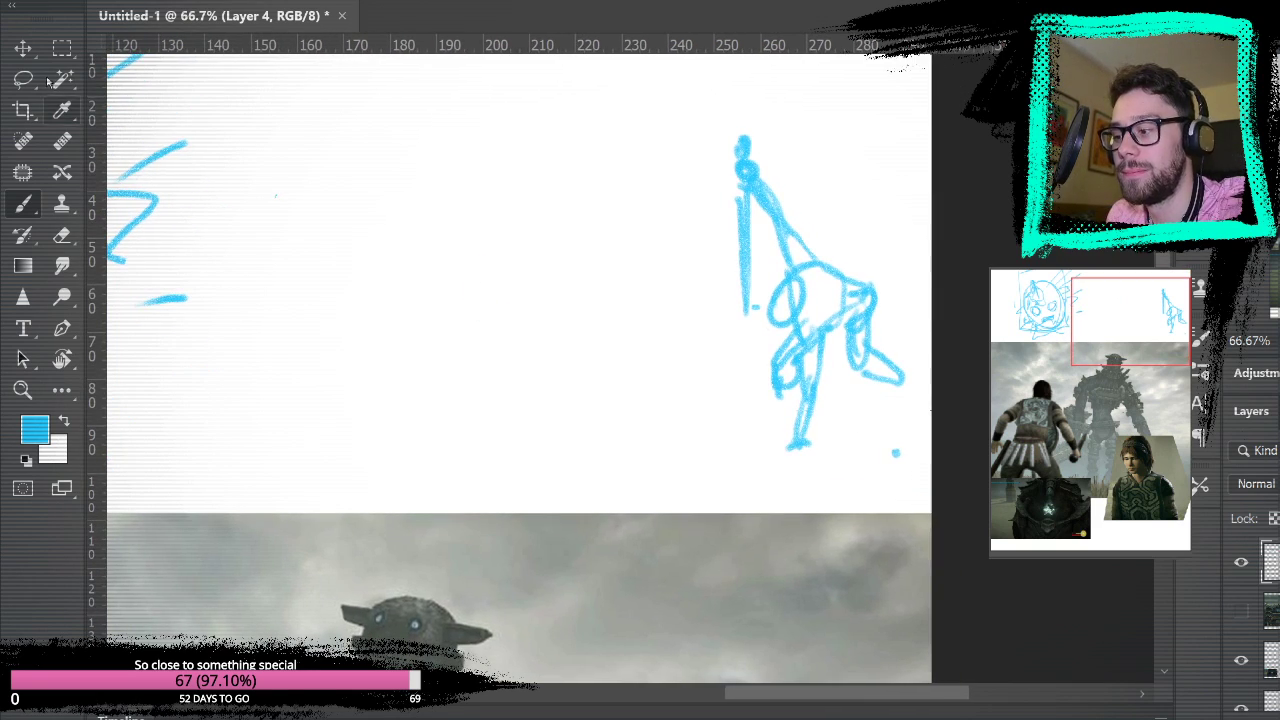
key(l)
mouse_move(738, 95)
mouse_down()
mouse_move(671, 455)
mouse_move(816, 497)
mouse_move(911, 396)
mouse_move(795, 118)
mouse_up()
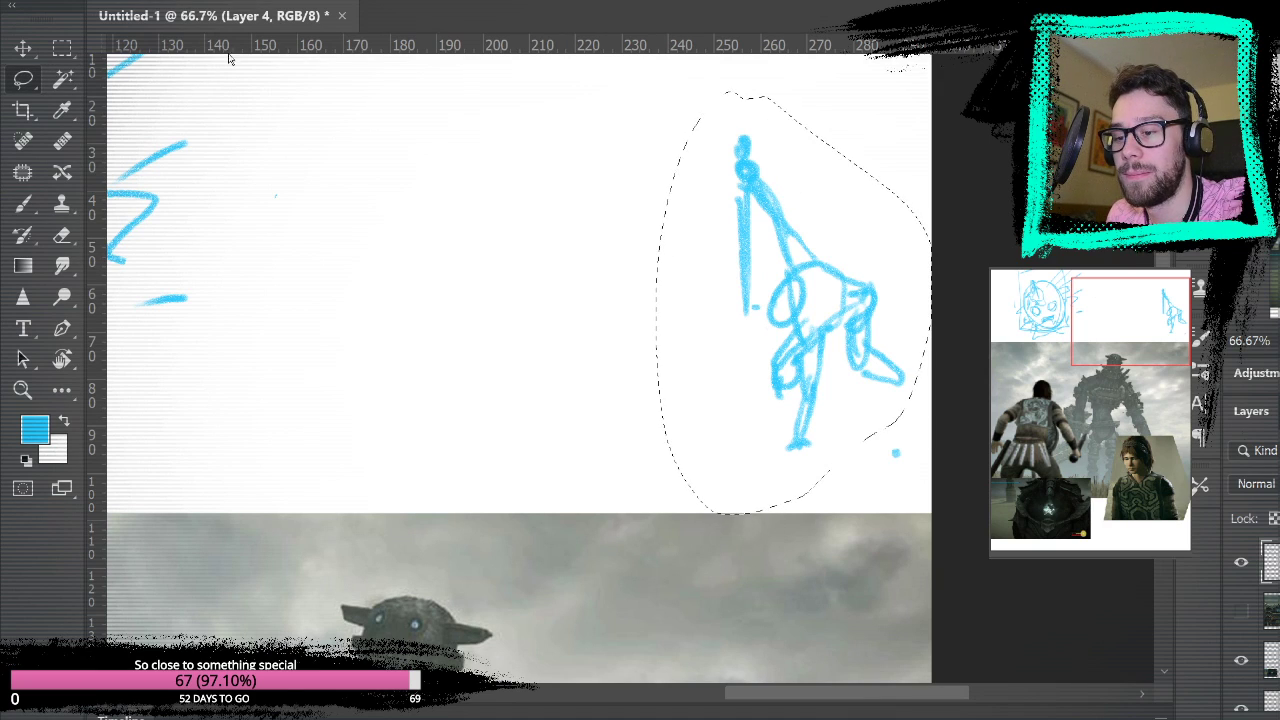
key(v)
mouse_move(833, 311)
mouse_down()
mouse_move(691, 337)
mouse_move(537, 294)
mouse_up()
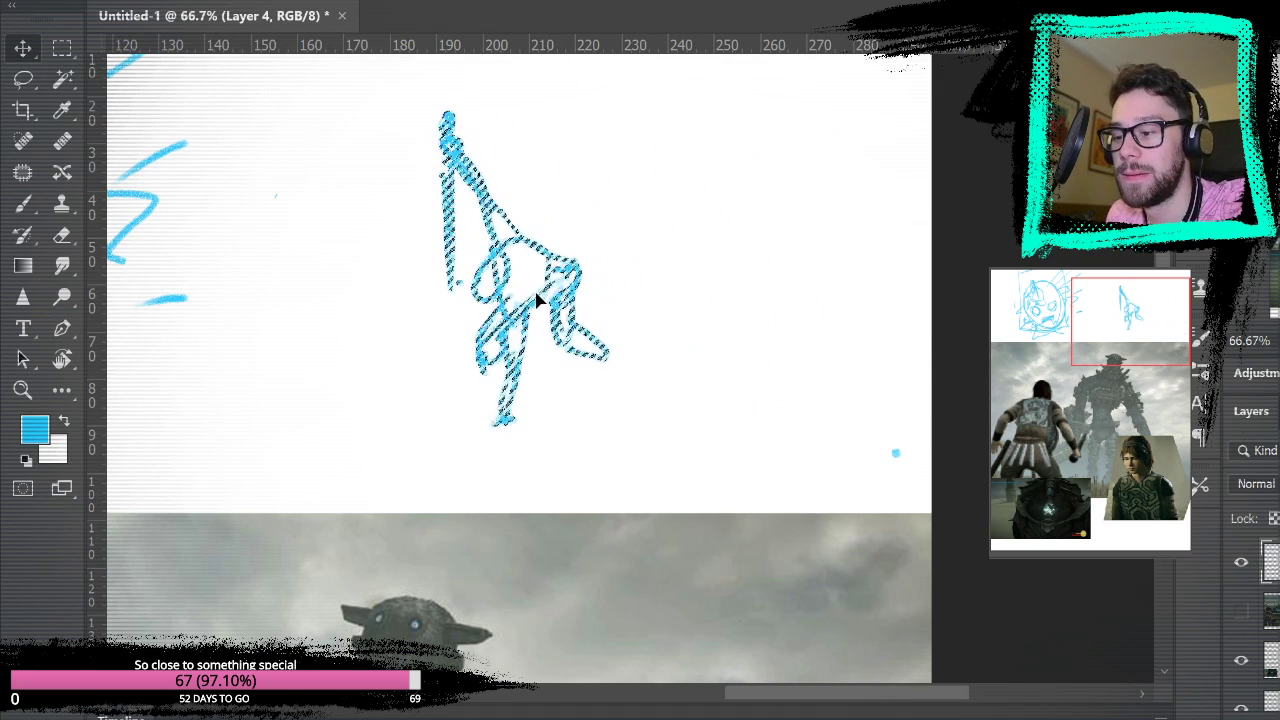
key(m)
key(ctrl+d)
- Erase the stray dot beside the figure's sword tip and return to the Brush tool
click(23, 78)
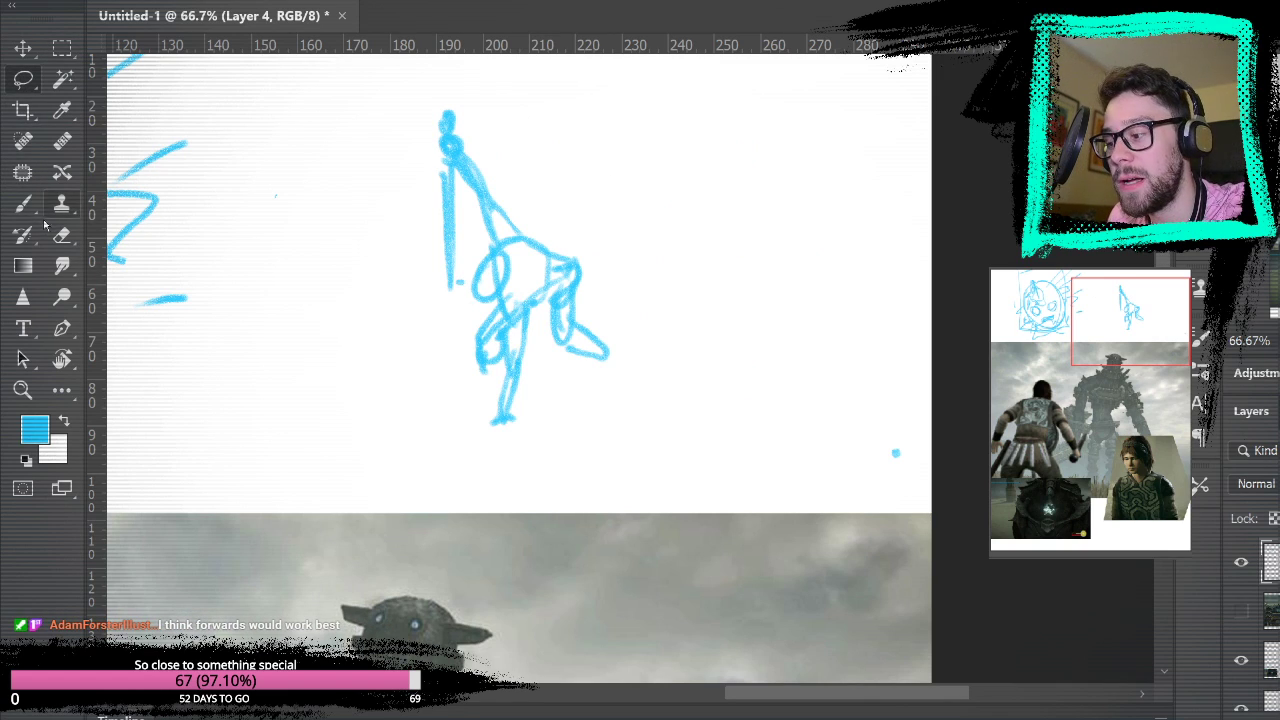
key(b)
key(e)
click(460, 283)
click(24, 208)
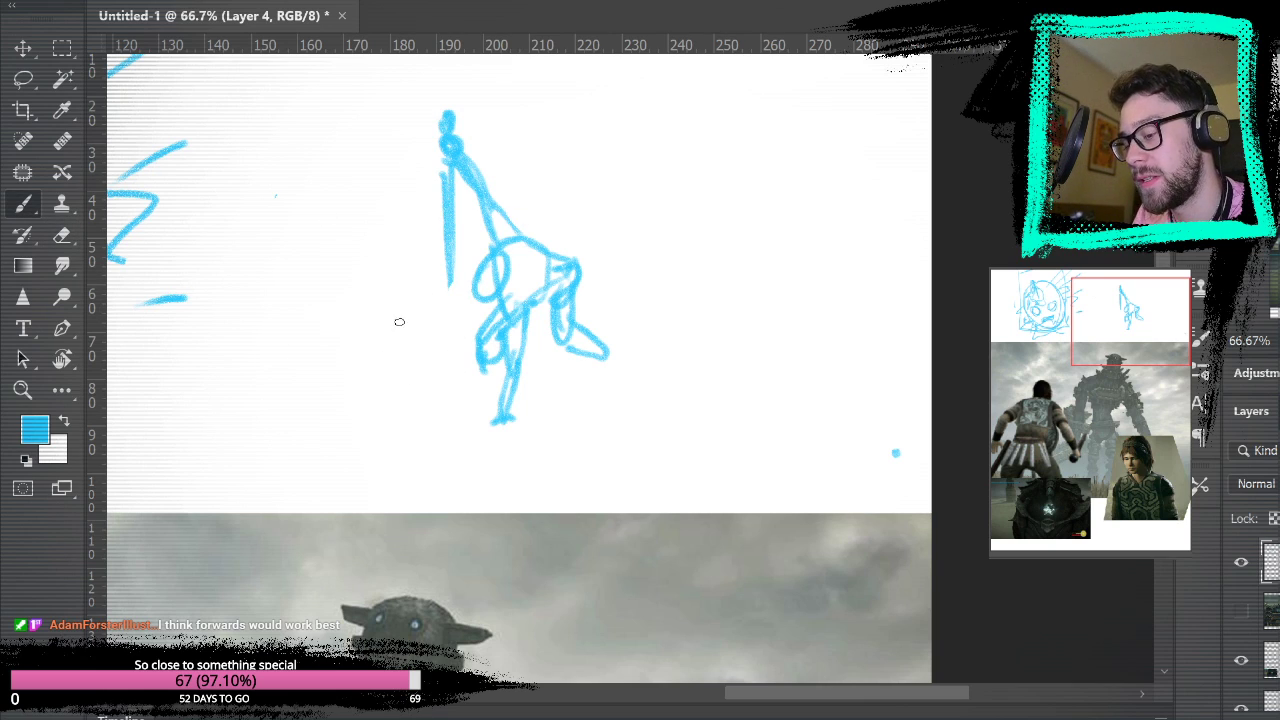
- Try extra strokes around the stabbing figure's head and undo them
mouse_move(488, 275)
mouse_down()
mouse_move(504, 306)
mouse_move(506, 275)
mouse_up()
drag(487, 262, 467, 294)
key(ctrl+z)
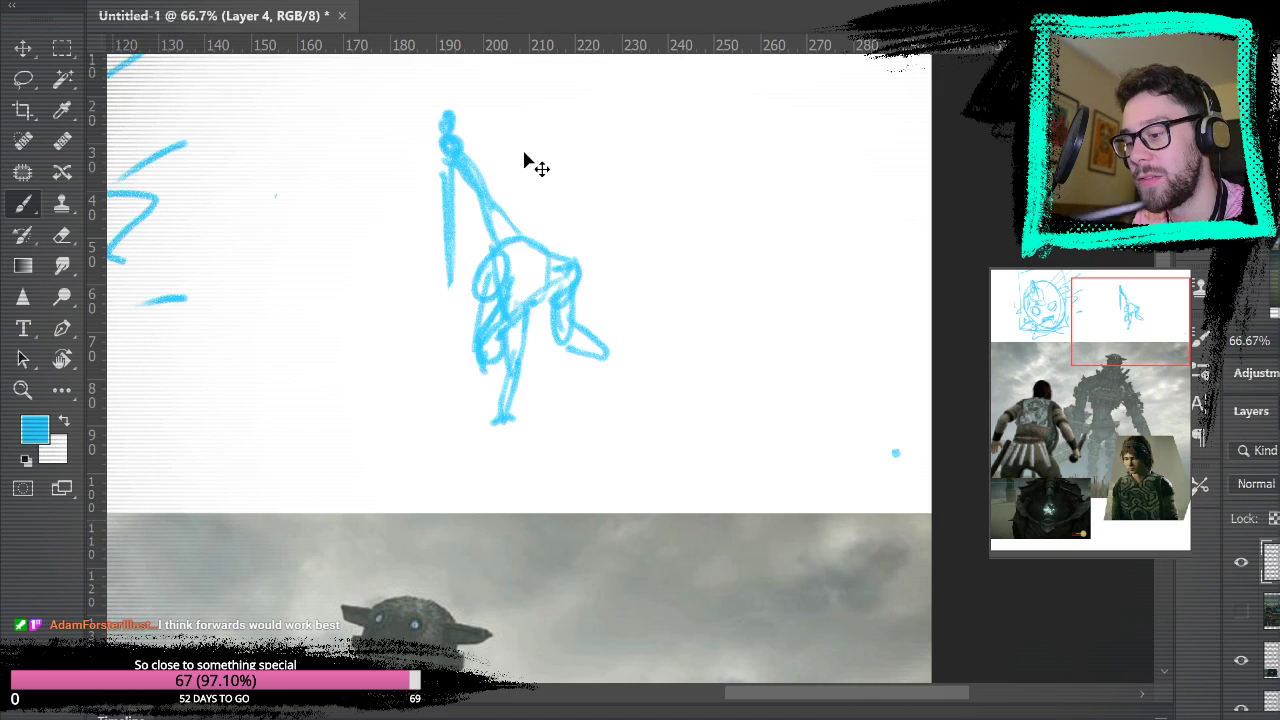
key(ctrl+z)
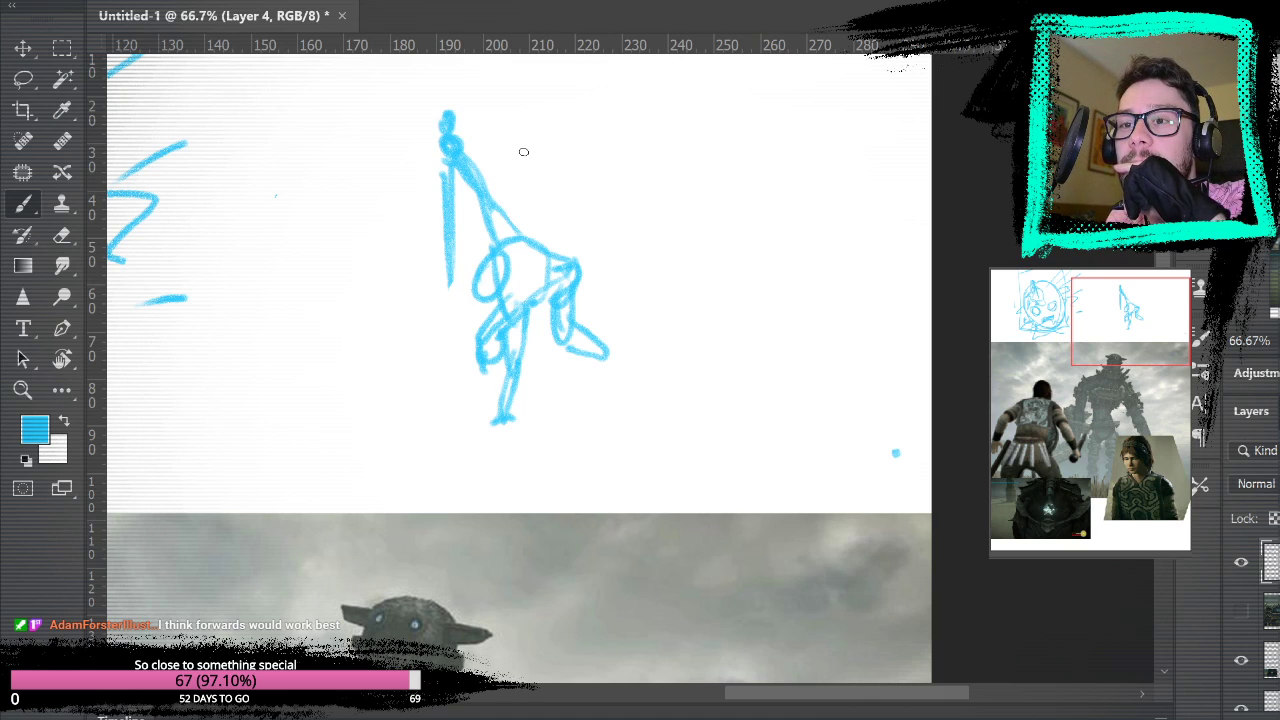
- Try a large round colossus head around the small figure, with two eyes, a mouth and protruding horns
mouse_move(360, 315)
mouse_down()
mouse_move(468, 510)
mouse_move(641, 261)
mouse_move(329, 417)
mouse_move(648, 489)
mouse_move(472, 256)
mouse_move(496, 552)
mouse_move(385, 420)
mouse_move(399, 456)
mouse_move(408, 426)
mouse_move(486, 422)
mouse_up()
drag(398, 404, 406, 420)
drag(490, 428, 504, 442)
mouse_move(410, 490)
mouse_down()
mouse_move(476, 524)
mouse_move(405, 500)
mouse_up()
mouse_move(632, 398)
mouse_down()
mouse_move(700, 400)
mouse_move(656, 442)
mouse_up()
drag(634, 505, 688, 522)
mouse_move(350, 320)
mouse_down()
mouse_move(277, 322)
mouse_move(308, 344)
mouse_up()
drag(322, 414, 344, 470)
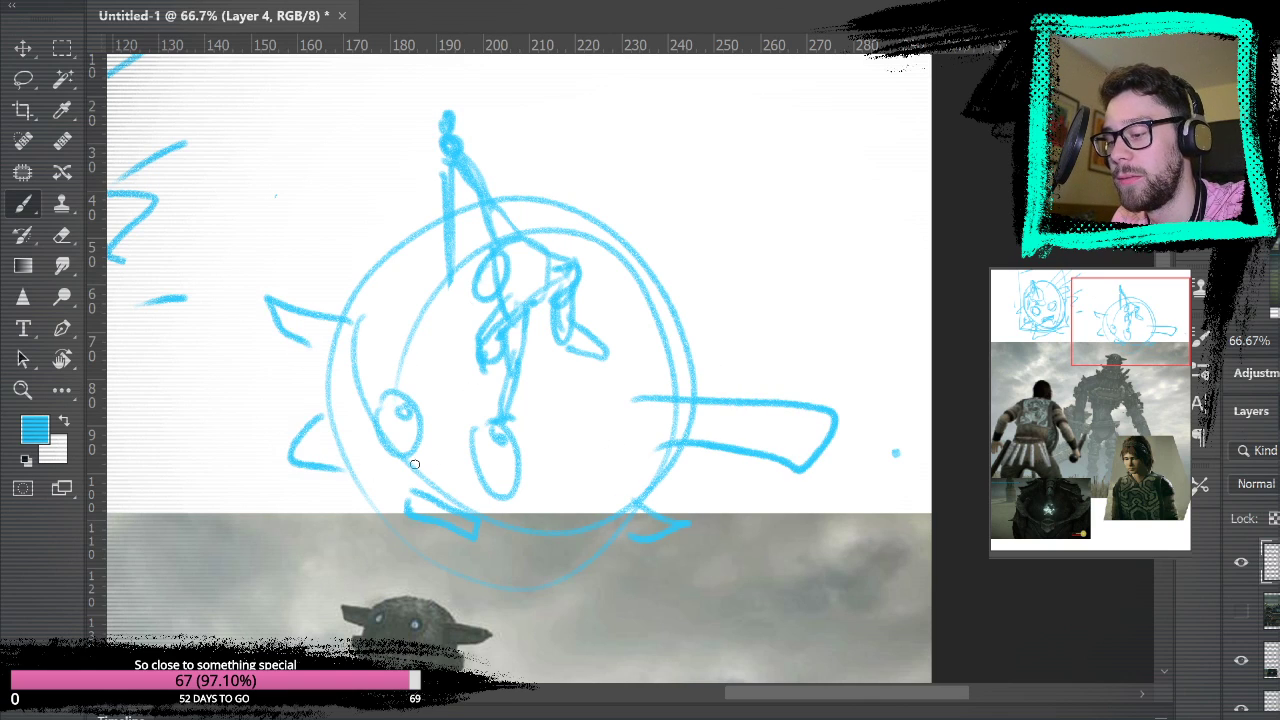
- Undo the round colossus head with its eyes and horns around the small figure
key(ctrl+0)
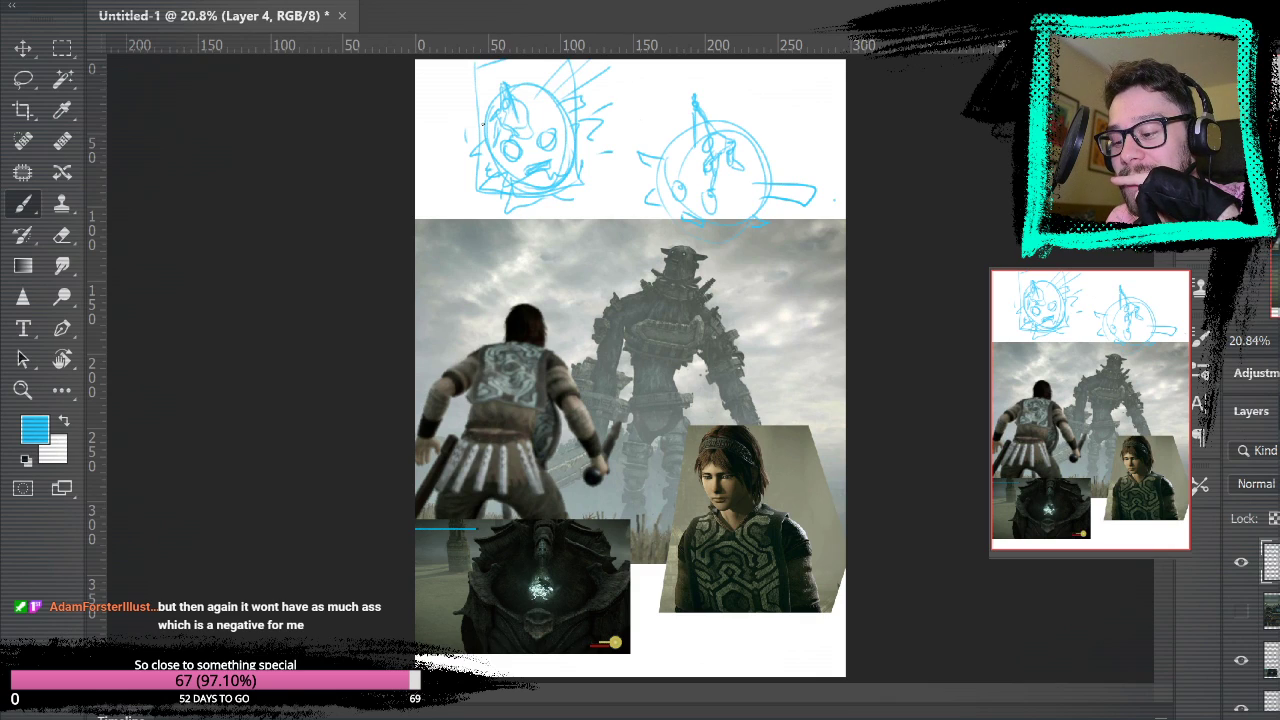
key(ctrl+z)
key(ctrl+z)
key(ctrl+z)
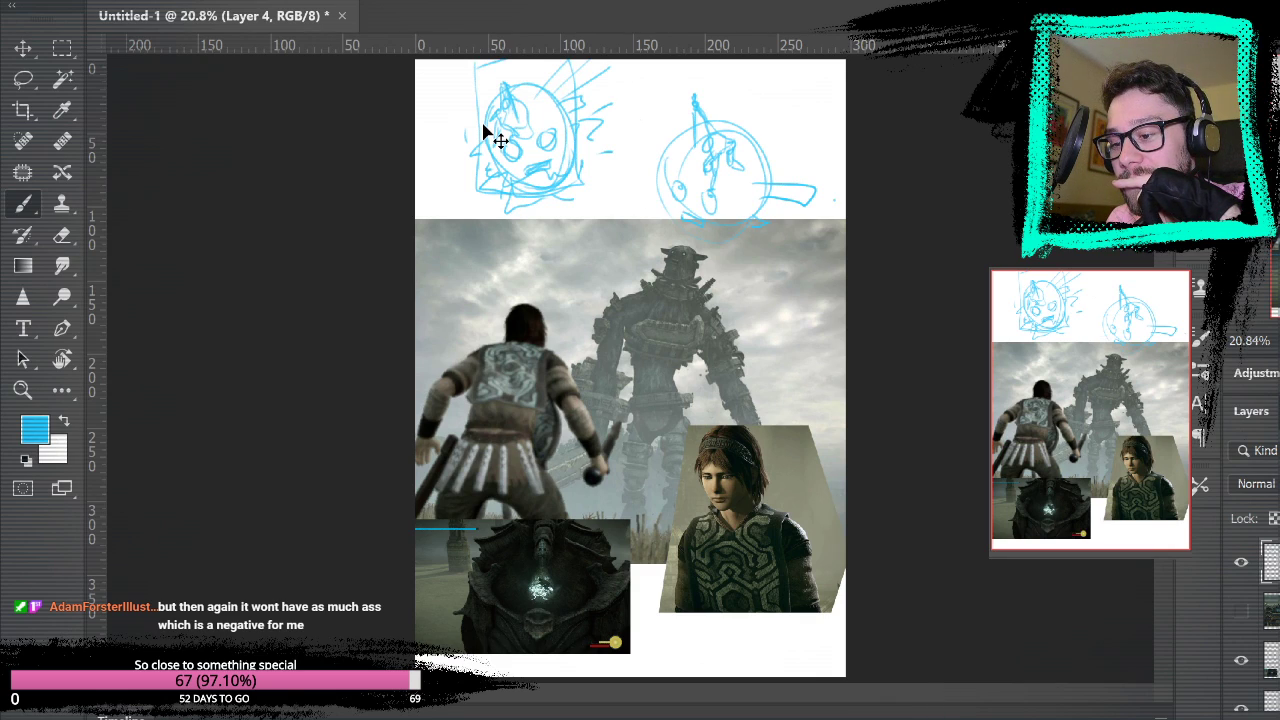
key(ctrl+z)
key(ctrl+z)
key(ctrl+z)
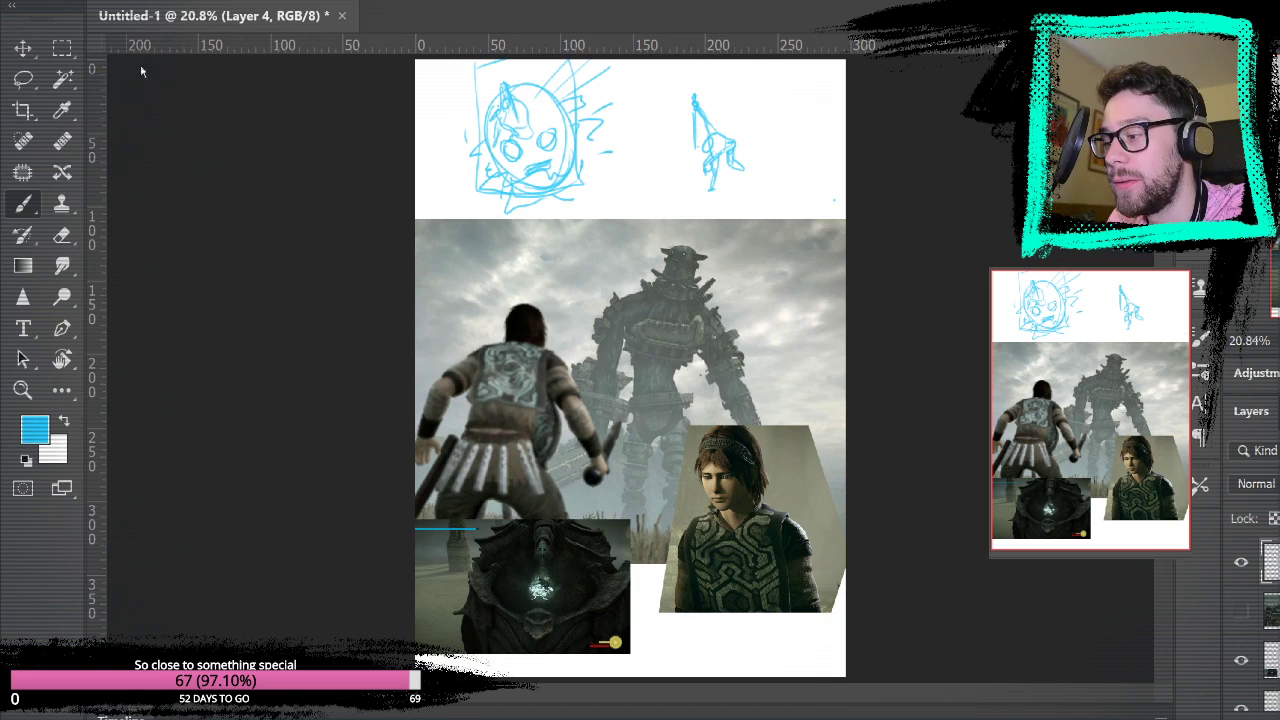
- Create a blank portrait document with a new empty layer, and move the reference document into a separate window
key(ctrl+t)
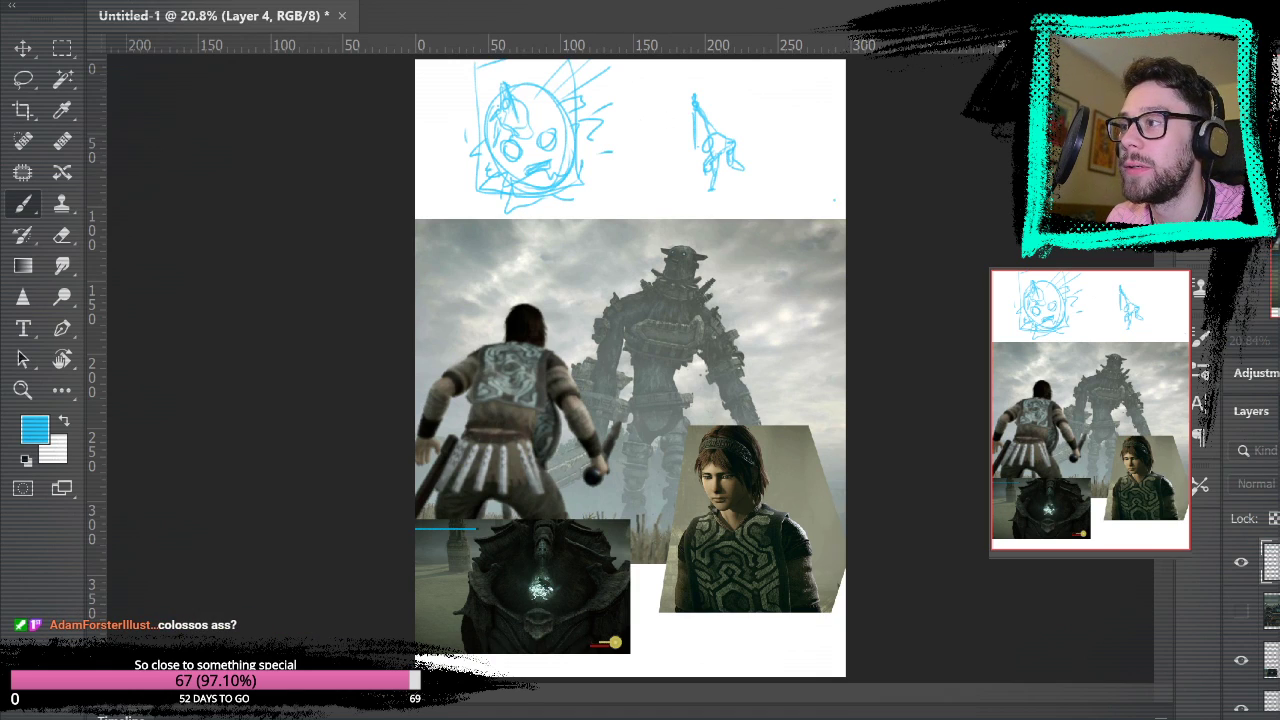
key(Return)
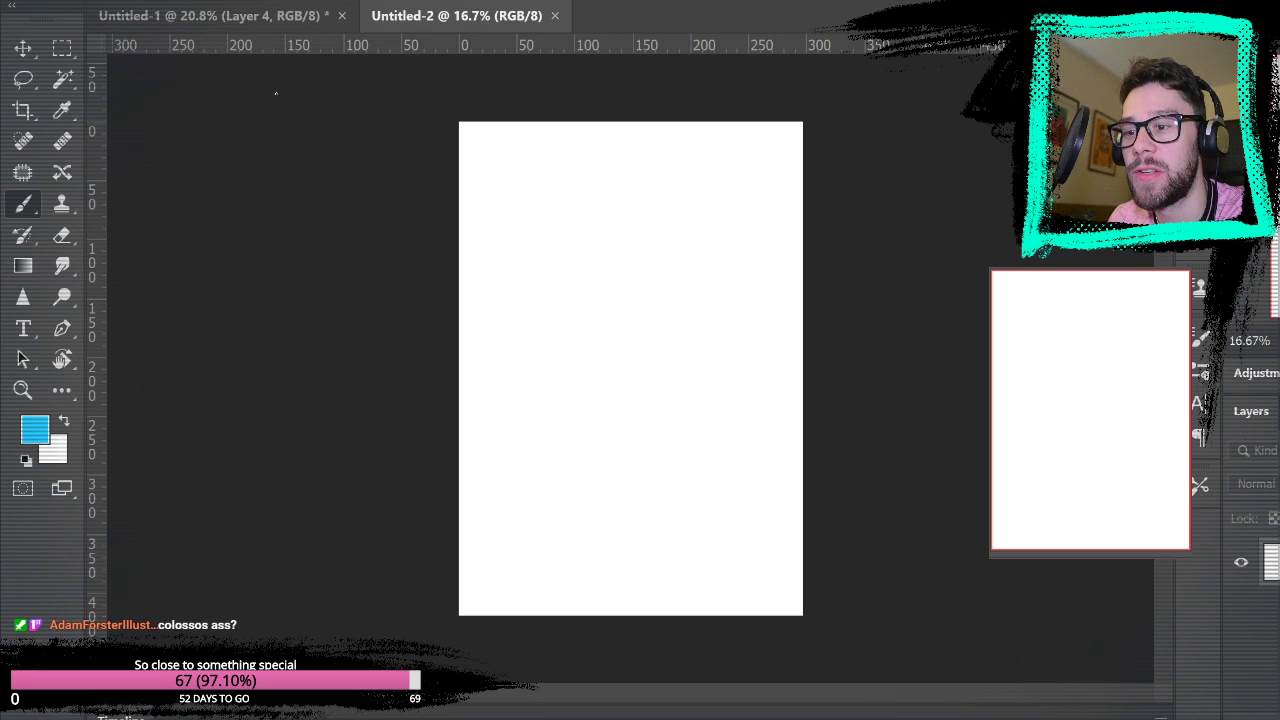
click(218, 15)
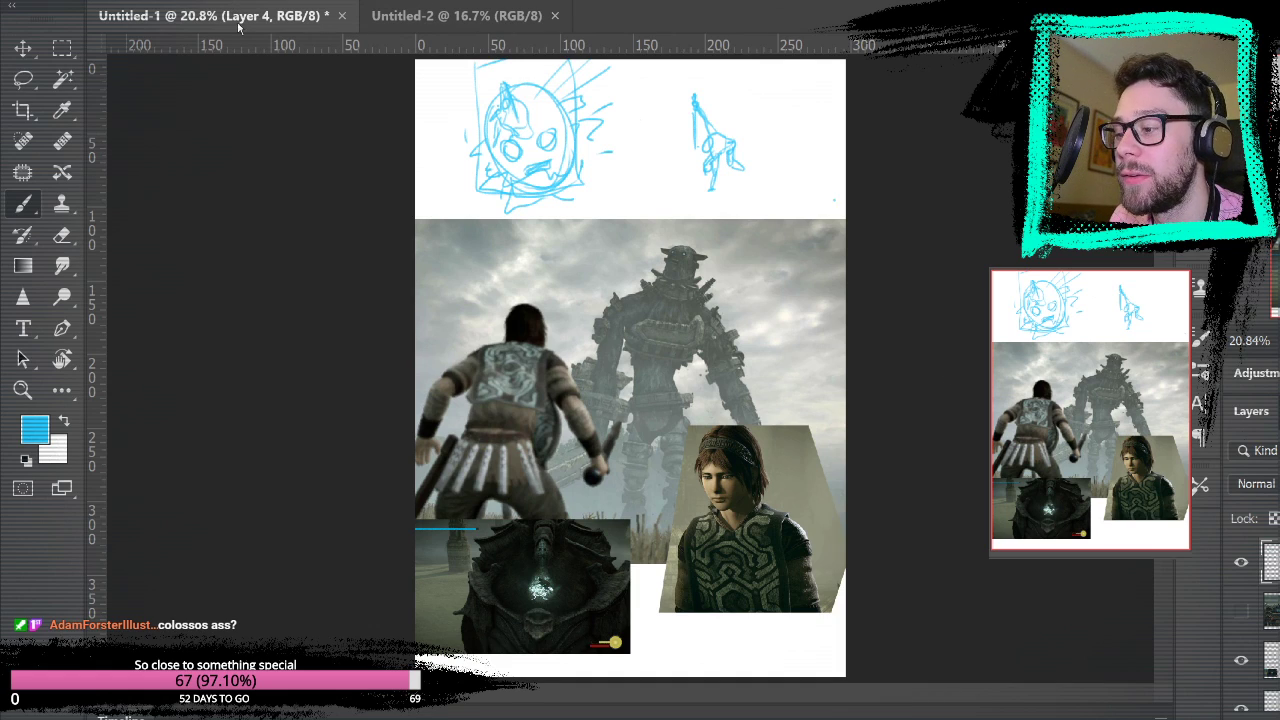
drag(238, 26, 817, 206)
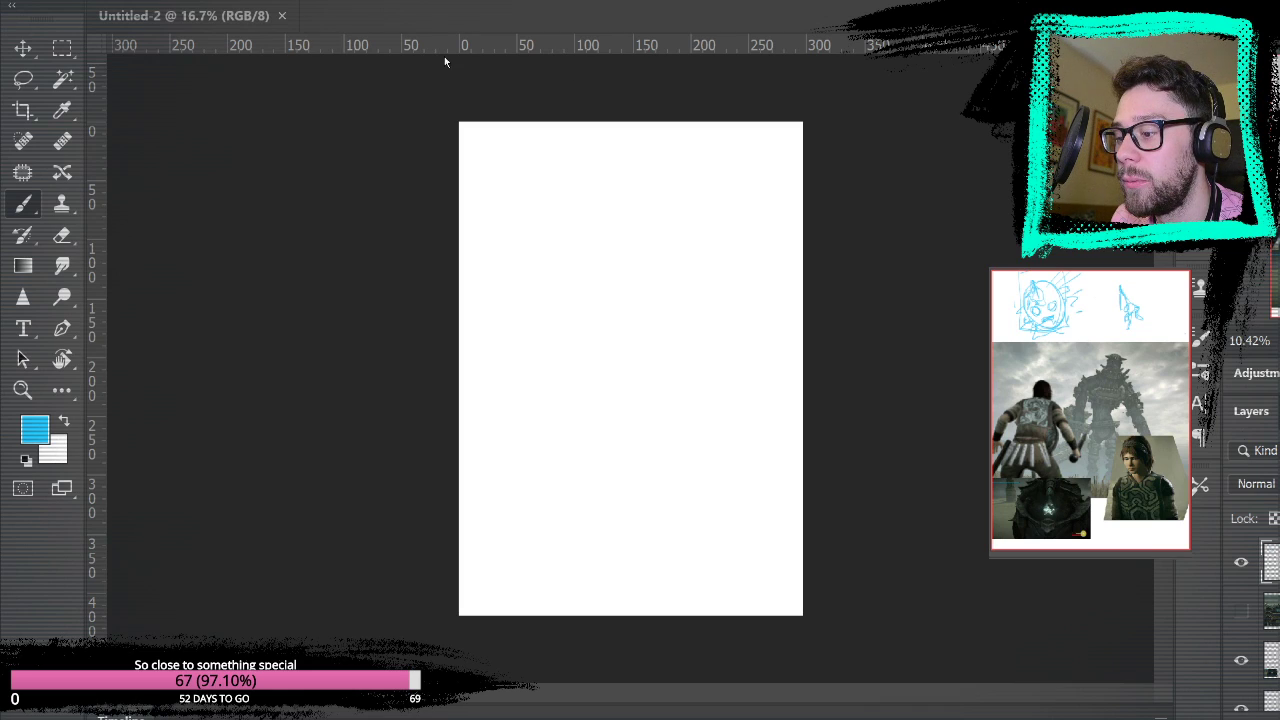
scroll(506, 92, up, 1)
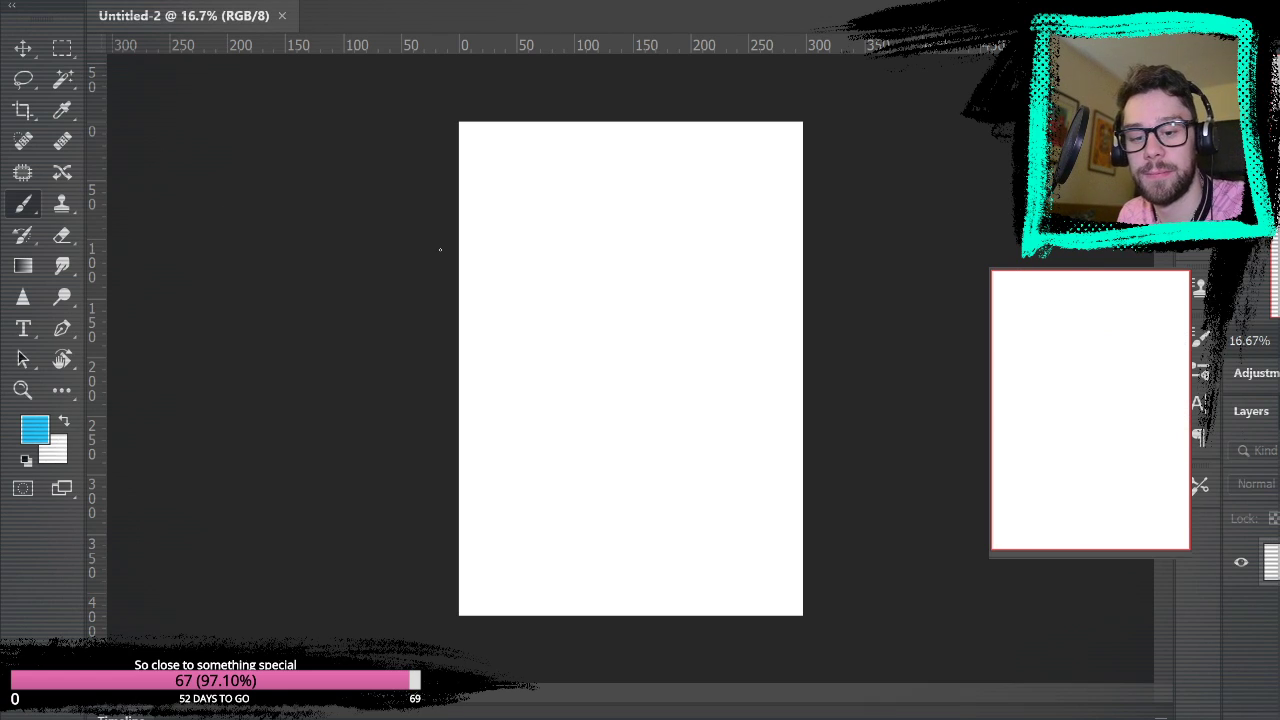
key(ctrl+shift+alt+n)
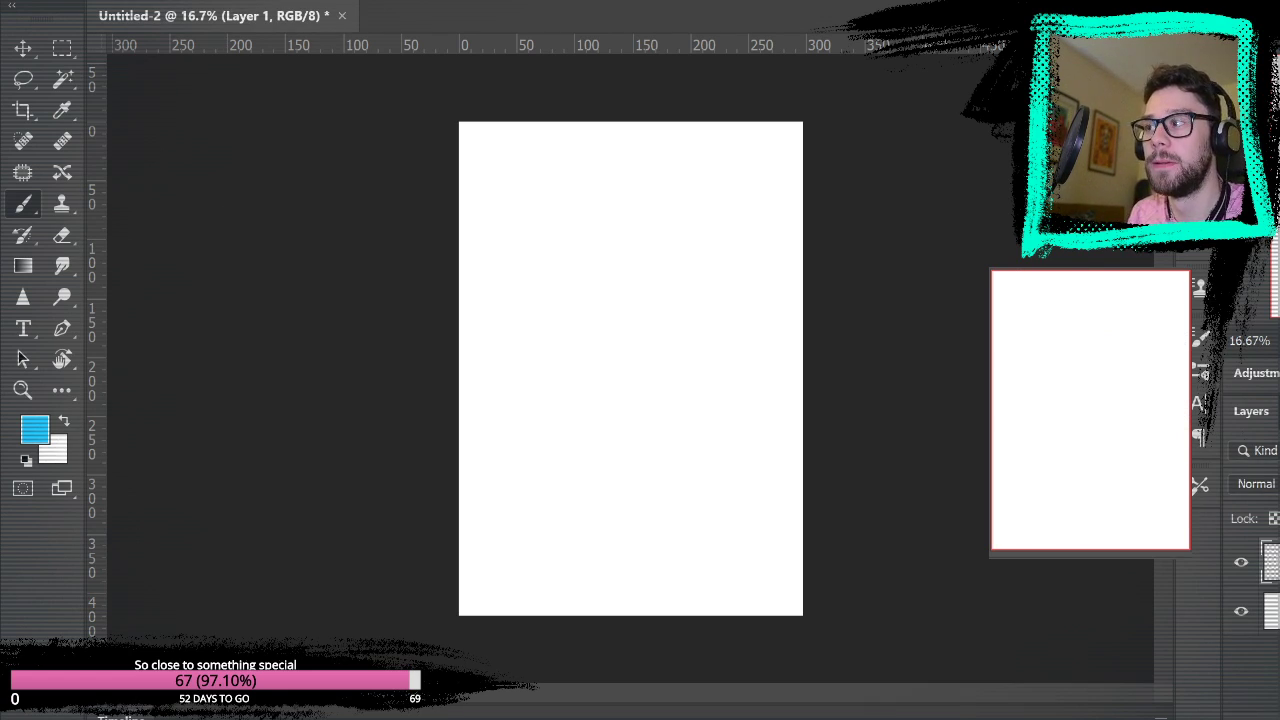
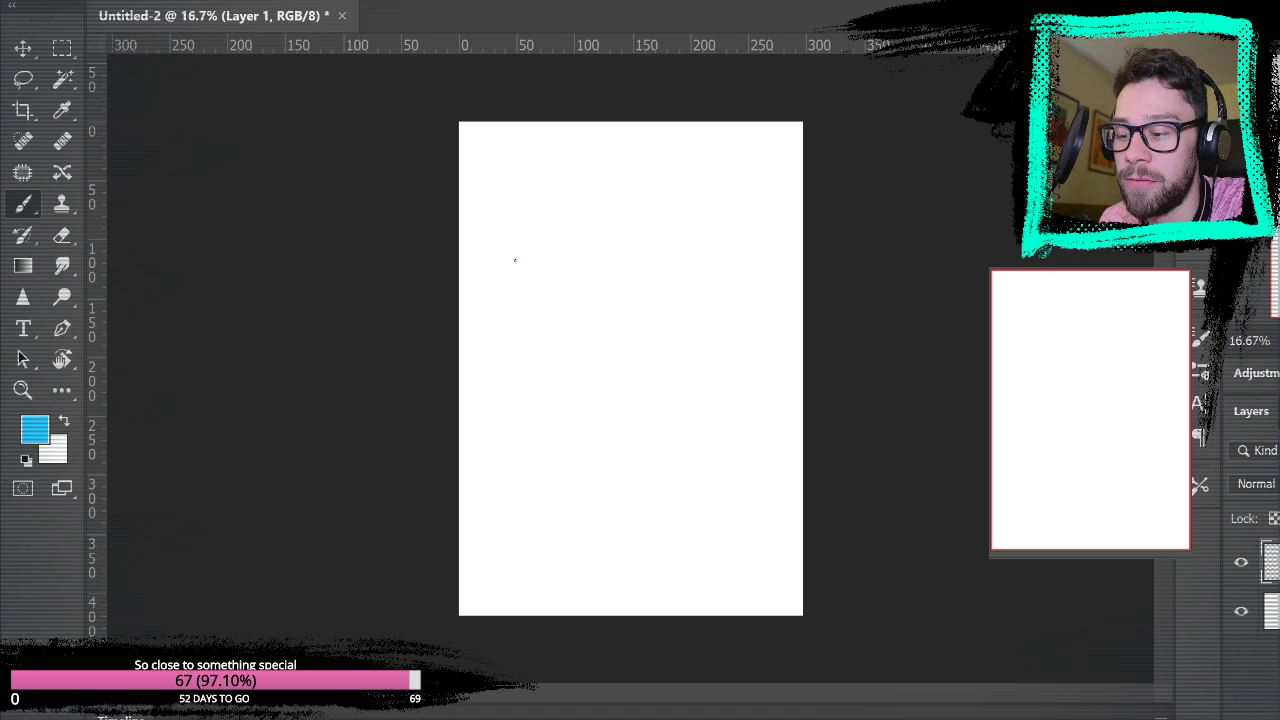
- Try a large arched head outline in loose blue strokes across the lower two thirds of the blank page
drag(533, 500, 568, 376)
drag(534, 454, 557, 380)
mouse_move(515, 527)
mouse_down()
mouse_move(534, 434)
mouse_move(581, 337)
mouse_up()
mouse_move(581, 337)
mouse_down()
mouse_move(519, 493)
mouse_move(580, 340)
mouse_up()
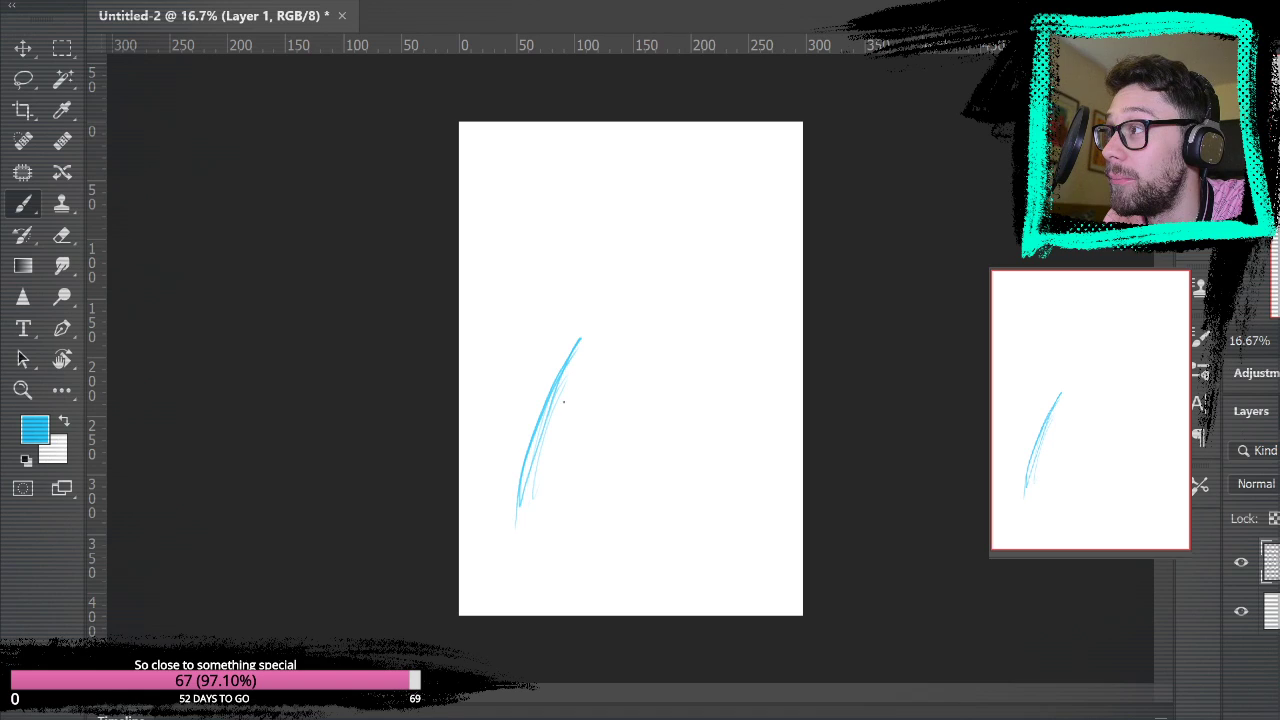
mouse_move(584, 346)
mouse_down()
mouse_move(549, 415)
mouse_move(590, 333)
mouse_up()
drag(790, 532, 798, 565)
mouse_move(800, 360)
mouse_down()
mouse_move(560, 420)
mouse_move(780, 575)
mouse_up()
mouse_move(800, 520)
mouse_down()
mouse_move(720, 279)
mouse_move(505, 553)
mouse_up()
mouse_move(560, 408)
mouse_down()
mouse_move(486, 562)
mouse_move(801, 424)
mouse_move(684, 278)
mouse_move(567, 375)
mouse_up()
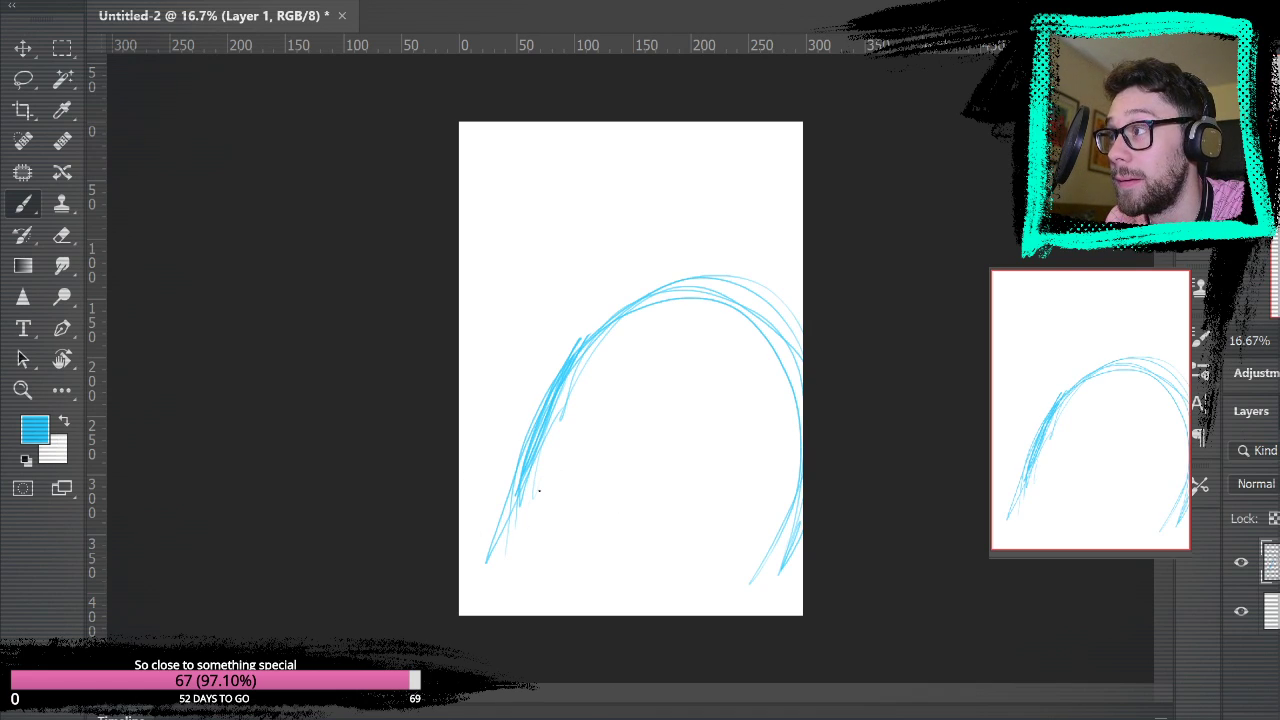
- Try curved strokes closing the arched outline at its lower left, down to the page's bottom edge
mouse_move(514, 512)
mouse_down()
mouse_move(587, 615)
mouse_move(643, 603)
mouse_up()
mouse_move(515, 473)
mouse_down()
mouse_move(492, 544)
mouse_move(517, 599)
mouse_up()
drag(498, 484, 511, 601)
drag(552, 488, 512, 608)
mouse_move(518, 470)
mouse_down()
mouse_move(508, 605)
mouse_move(492, 600)
mouse_up()
drag(486, 490, 518, 614)
- Undo the arched outline and its lower curves on the new page
key(ctrl+z)
key(ctrl+z)
key(ctrl+z)
key(ctrl+z)
key(ctrl+z)
key(ctrl+z)
key(ctrl+z)
key(ctrl+z)
key(ctrl+z)
key(ctrl+z)
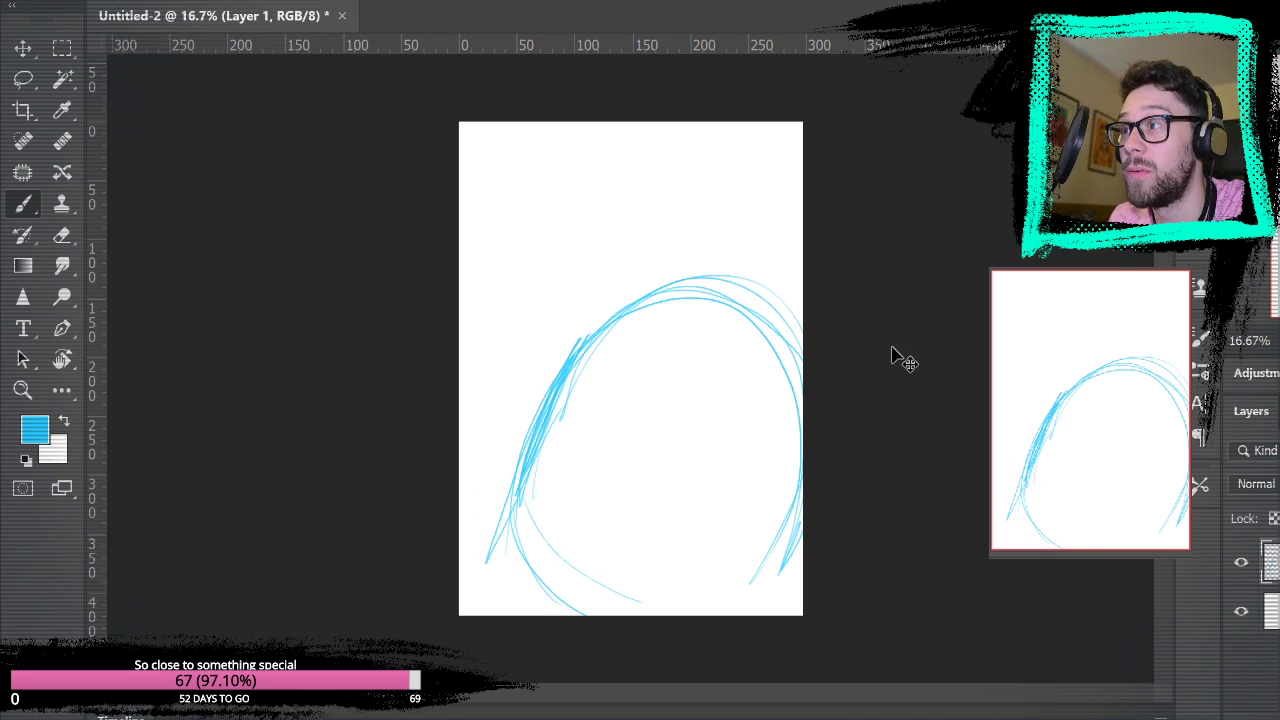
key(ctrl+z)
key(ctrl+z)
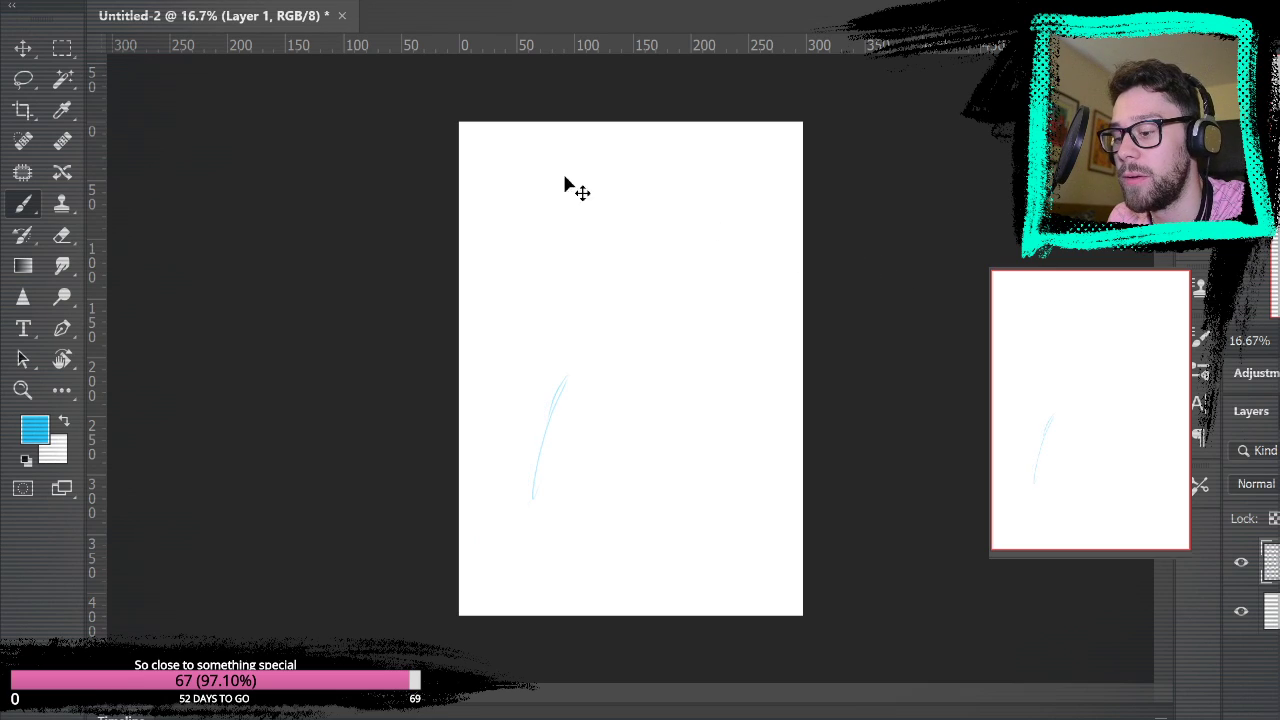
- Sketch a larger, wider arch rising from the page's lower left and running off its right edge
drag(509, 557, 577, 371)
mouse_move(546, 450)
mouse_down()
mouse_move(589, 340)
mouse_move(620, 316)
mouse_move(737, 282)
mouse_up()
mouse_move(586, 357)
mouse_down()
mouse_move(797, 297)
mouse_move(806, 312)
mouse_up()
mouse_move(744, 266)
mouse_down()
mouse_move(551, 349)
mouse_move(488, 510)
mouse_up()
mouse_move(489, 517)
mouse_down()
mouse_move(527, 428)
mouse_move(519, 437)
mouse_move(803, 266)
mouse_up()
- Erase the loose stray strokes along the inside of the arch and return to the Brush tool
click(64, 234)
mouse_move(550, 448)
mouse_down()
mouse_move(514, 546)
mouse_move(546, 429)
mouse_move(603, 340)
mouse_move(733, 283)
mouse_move(580, 357)
mouse_move(520, 529)
mouse_up()
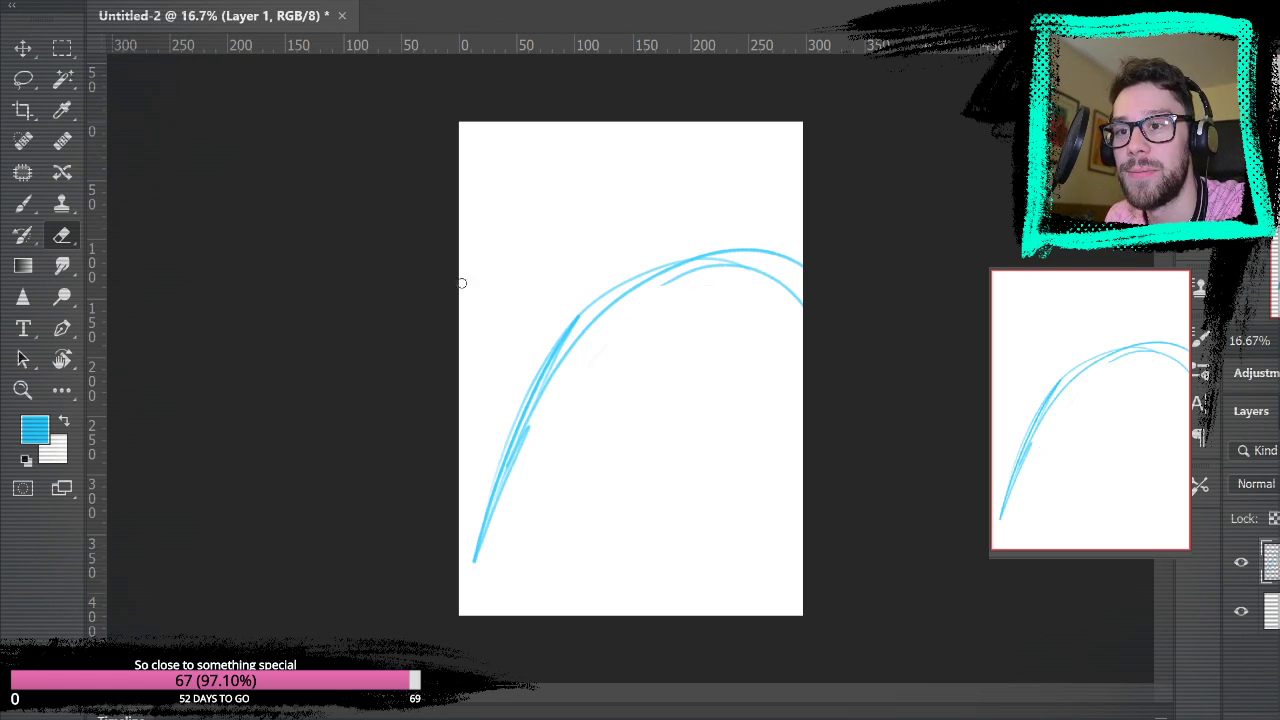
click(23, 203)
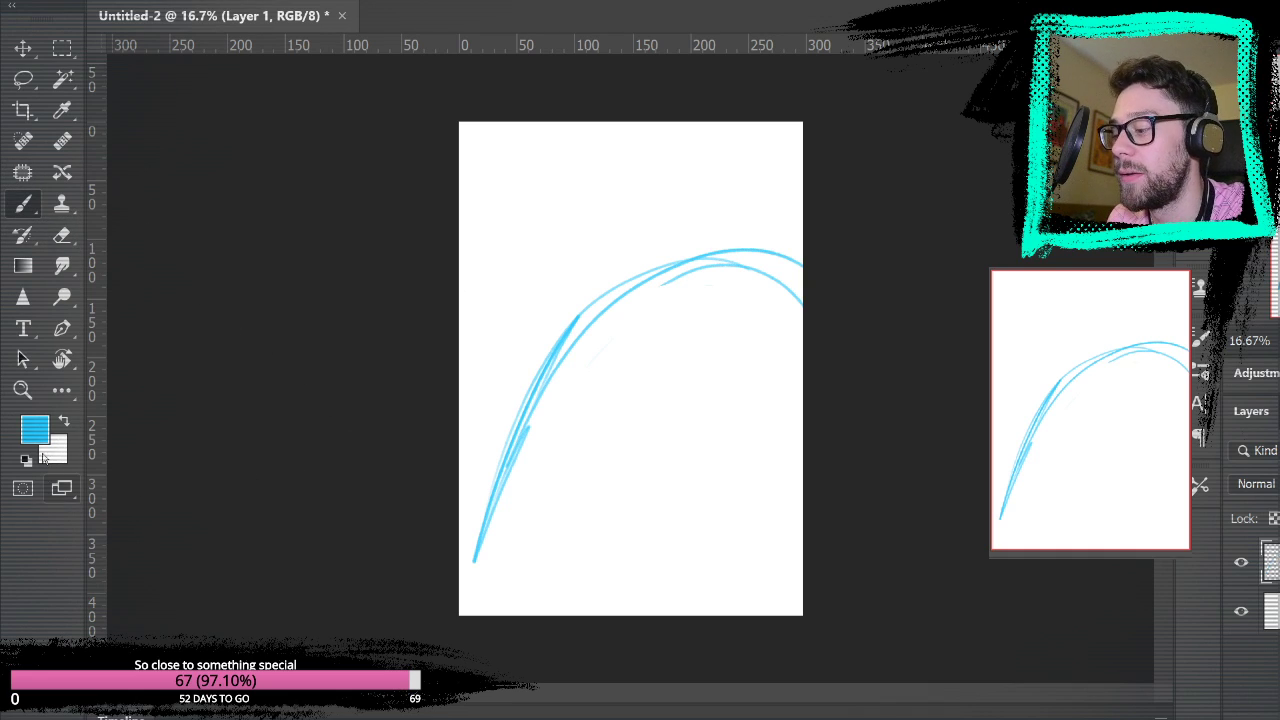
- Try a lower curve and small angular shapes where the arch's lower end nears the page's left edge
click(23, 390)
click(663, 449)
mouse_move(569, 457)
mouse_down()
mouse_move(569, 354)
mouse_move(582, 376)
mouse_up()
key(b)
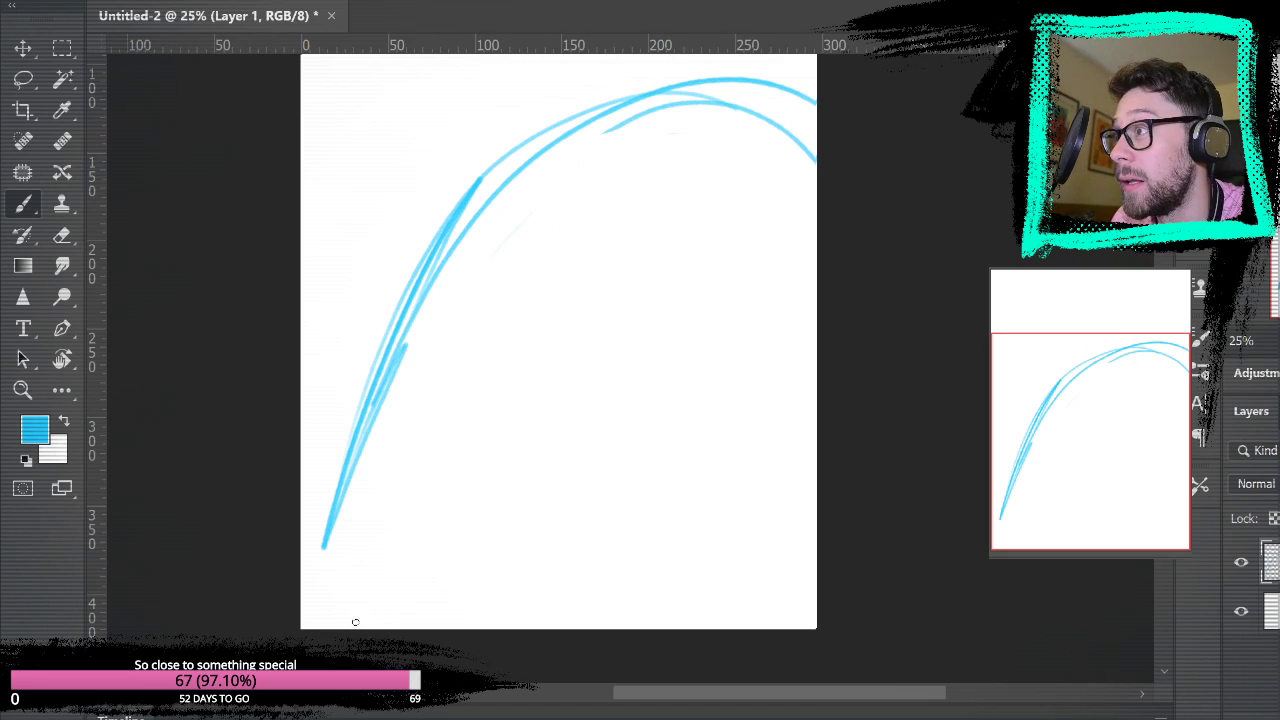
mouse_move(323, 542)
mouse_down()
mouse_move(311, 566)
mouse_move(323, 529)
mouse_up()
drag(325, 545, 413, 628)
mouse_move(398, 626)
mouse_down()
mouse_move(343, 547)
mouse_move(354, 588)
mouse_move(330, 564)
mouse_move(301, 544)
mouse_up()
mouse_move(302, 552)
mouse_down()
mouse_move(325, 612)
mouse_move(315, 628)
mouse_up()
mouse_move(301, 500)
mouse_down()
mouse_move(316, 525)
mouse_move(334, 521)
mouse_up()
drag(328, 519, 301, 509)
drag(302, 574, 324, 622)
drag(300, 610, 309, 629)
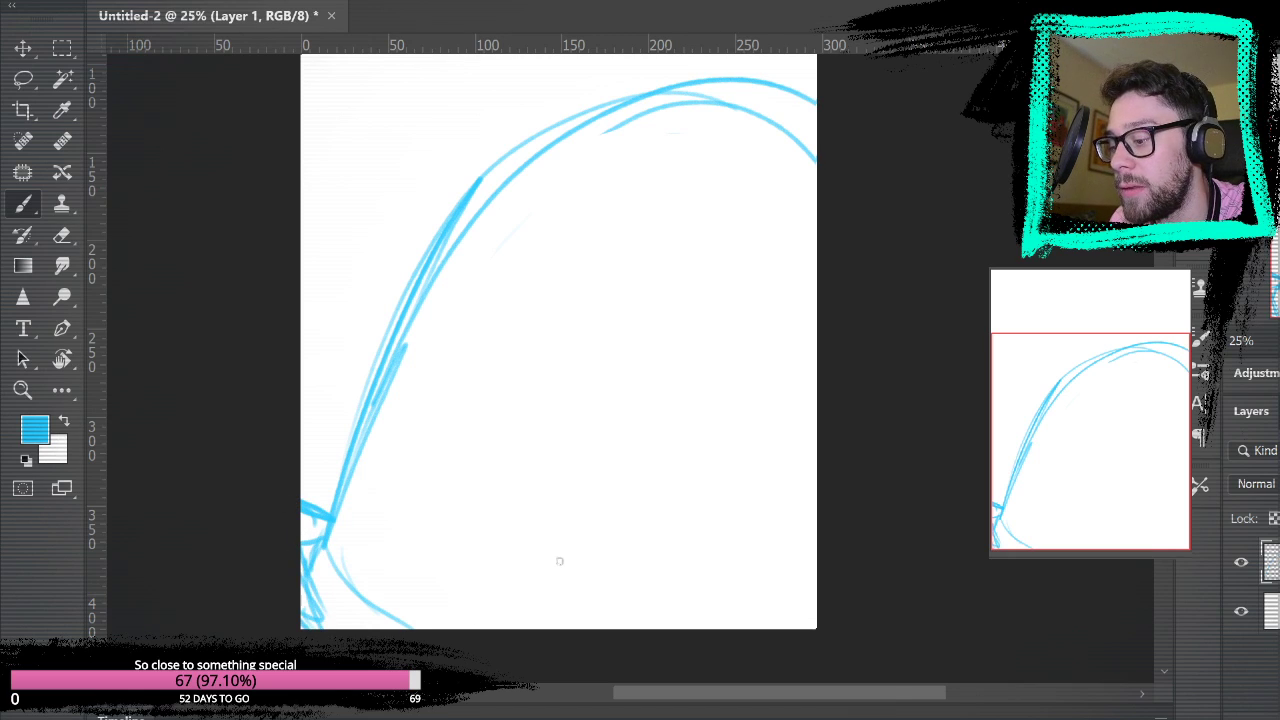
drag(332, 516, 326, 429)
mouse_move(326, 429)
mouse_down()
mouse_move(355, 413)
mouse_move(357, 444)
mouse_up()
- Undo the angular shapes, the lower curve and the latest strokes of the wide arch
mouse_move(995, 440)
mouse_down()
mouse_move(1014, 566)
mouse_move(1006, 540)
mouse_up()
drag(990, 487, 971, 356)
key(ctrl+z)
key(ctrl+z)
key(ctrl+z)
key(ctrl+z)
key(ctrl+z)
key(ctrl+z)
key(ctrl+z)
key(ctrl+z)
key(ctrl+z)
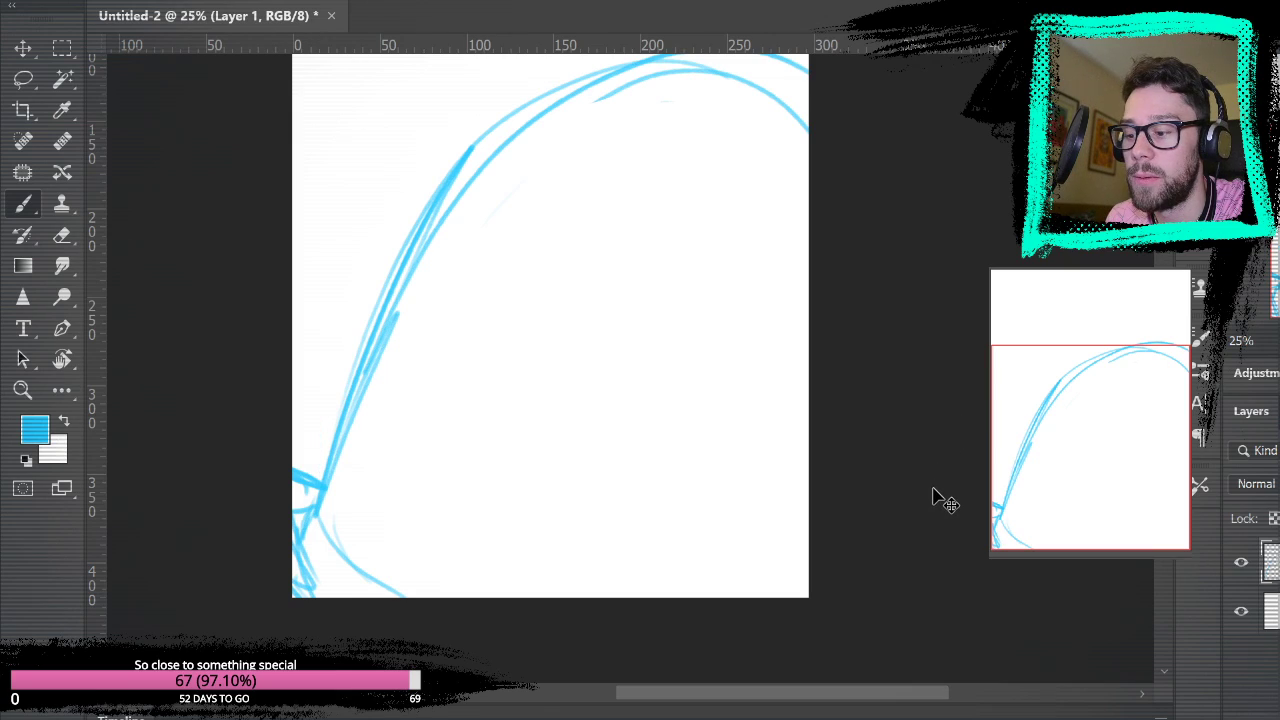
key(ctrl+z)
key(ctrl+z)
key(ctrl+z)
key(ctrl+z)
key(ctrl+z)
key(ctrl+z)
key(ctrl+z)
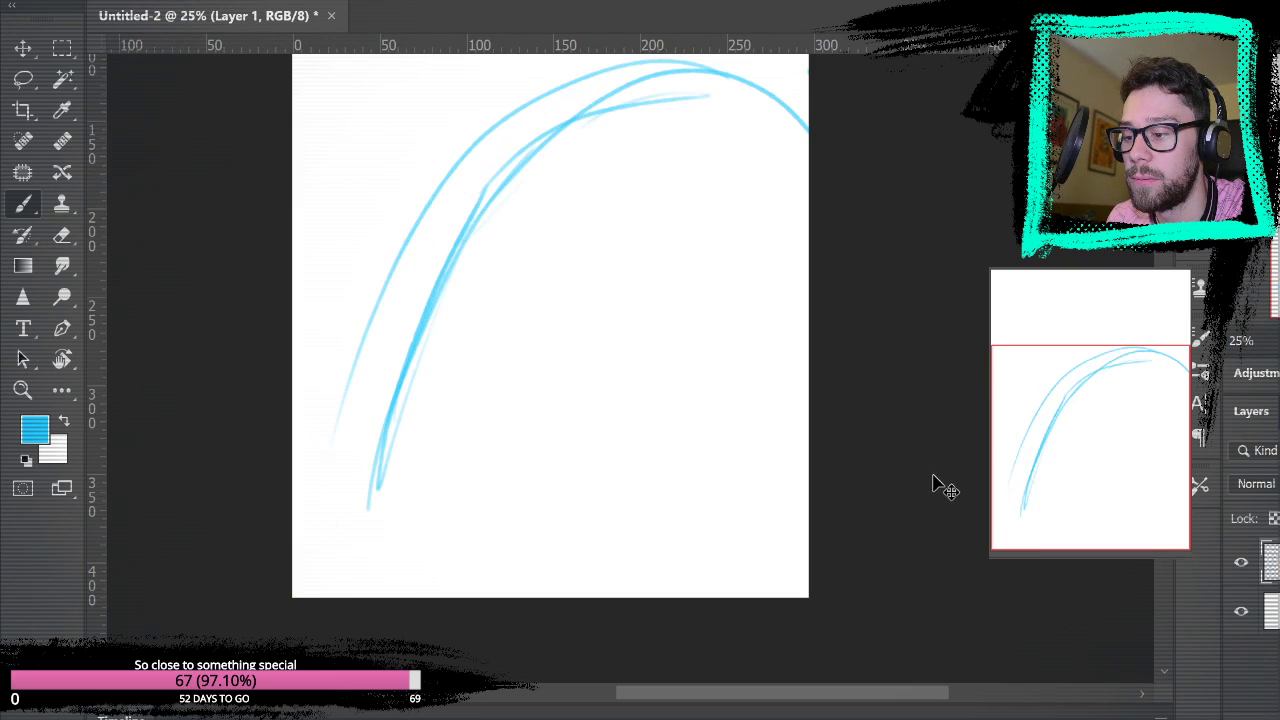
- Redraw the colossus head as a rounded outline, with a lower-left curve, an arched top and strokes in the page's lower-right corner
drag(376, 492, 480, 593)
mouse_move(400, 548)
mouse_down()
mouse_move(406, 337)
mouse_move(783, 126)
mouse_move(810, 163)
mouse_up()
drag(846, 344, 770, 609)
drag(772, 604, 822, 464)
mouse_move(774, 124)
mouse_down()
mouse_move(740, 594)
mouse_move(832, 483)
mouse_up()
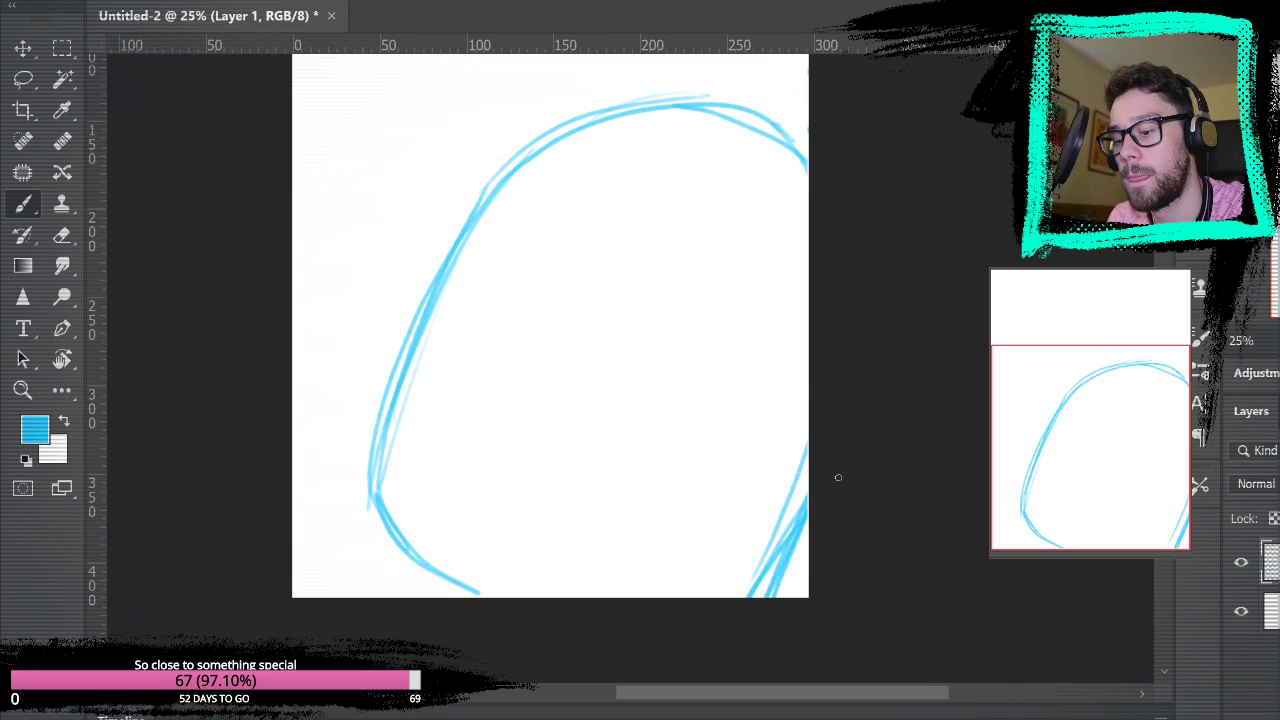
- Erase the steep strokes in the page's lower-right corner and redraw that edge at a flatter angle
key(e)
mouse_move(805, 568)
mouse_down()
mouse_move(753, 611)
mouse_move(832, 486)
mouse_up()
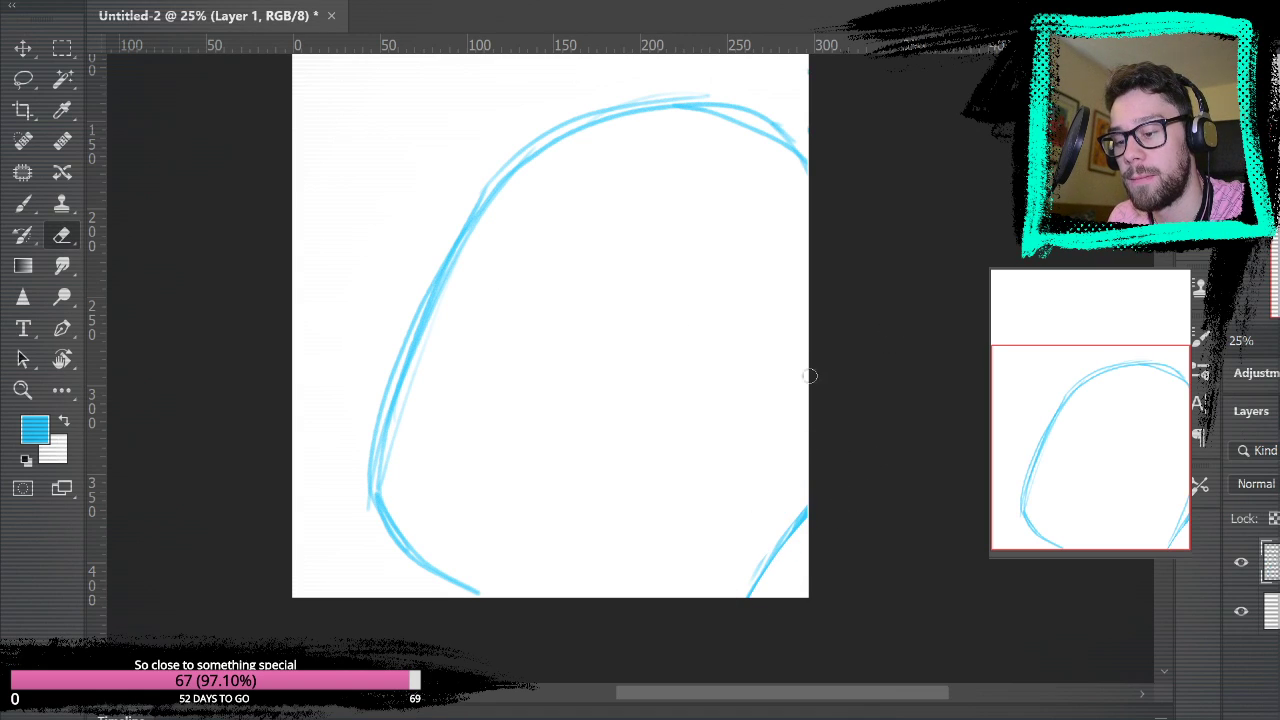
key(b)
drag(805, 497, 730, 597)
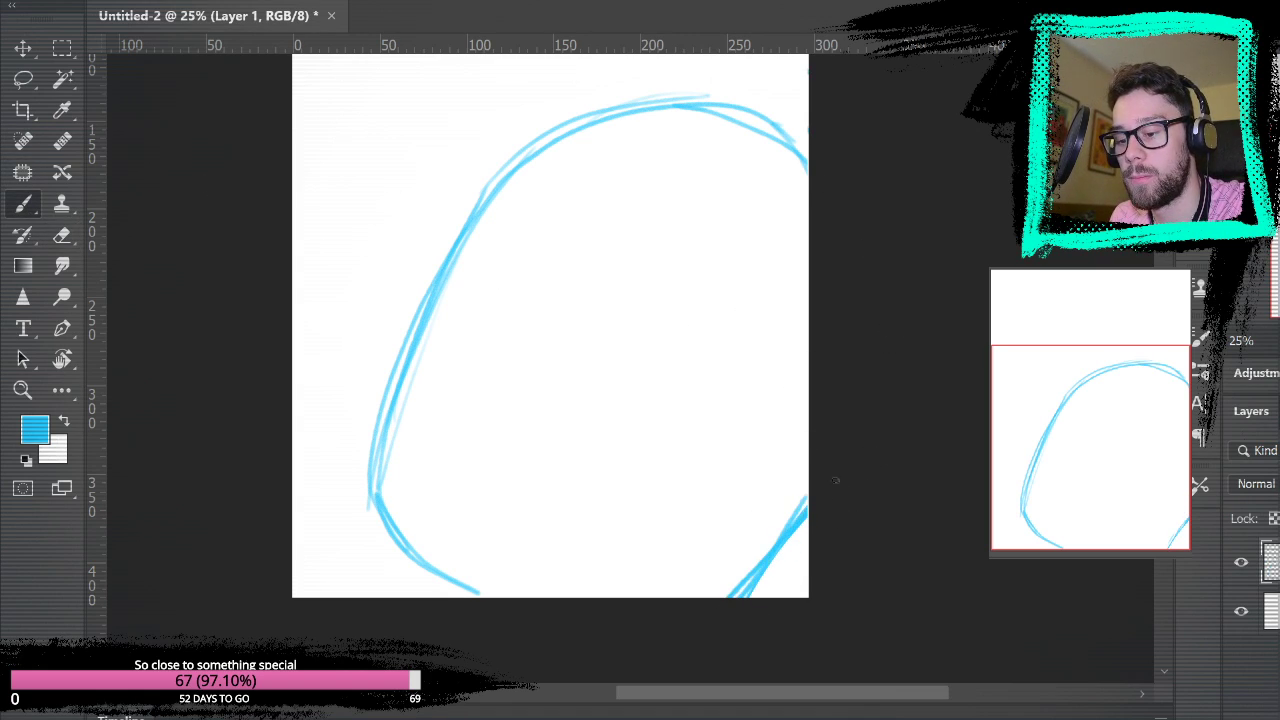
- Reinforce the head outline with repeated arched strokes and erase the stray lines along its upper left and top
scroll(886, 486, up, 3)
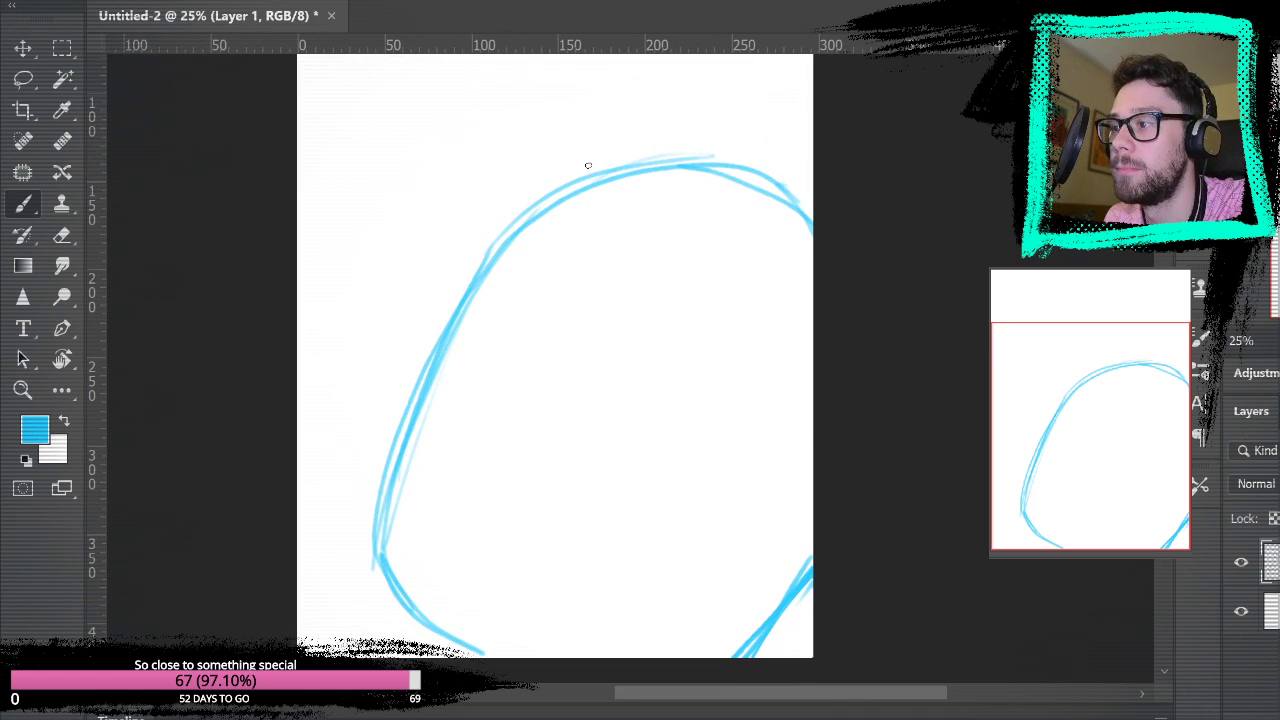
mouse_move(380, 548)
mouse_down()
mouse_move(395, 420)
mouse_move(765, 192)
mouse_move(453, 290)
mouse_move(826, 285)
mouse_move(405, 375)
mouse_move(380, 530)
mouse_move(808, 244)
mouse_move(812, 262)
mouse_up()
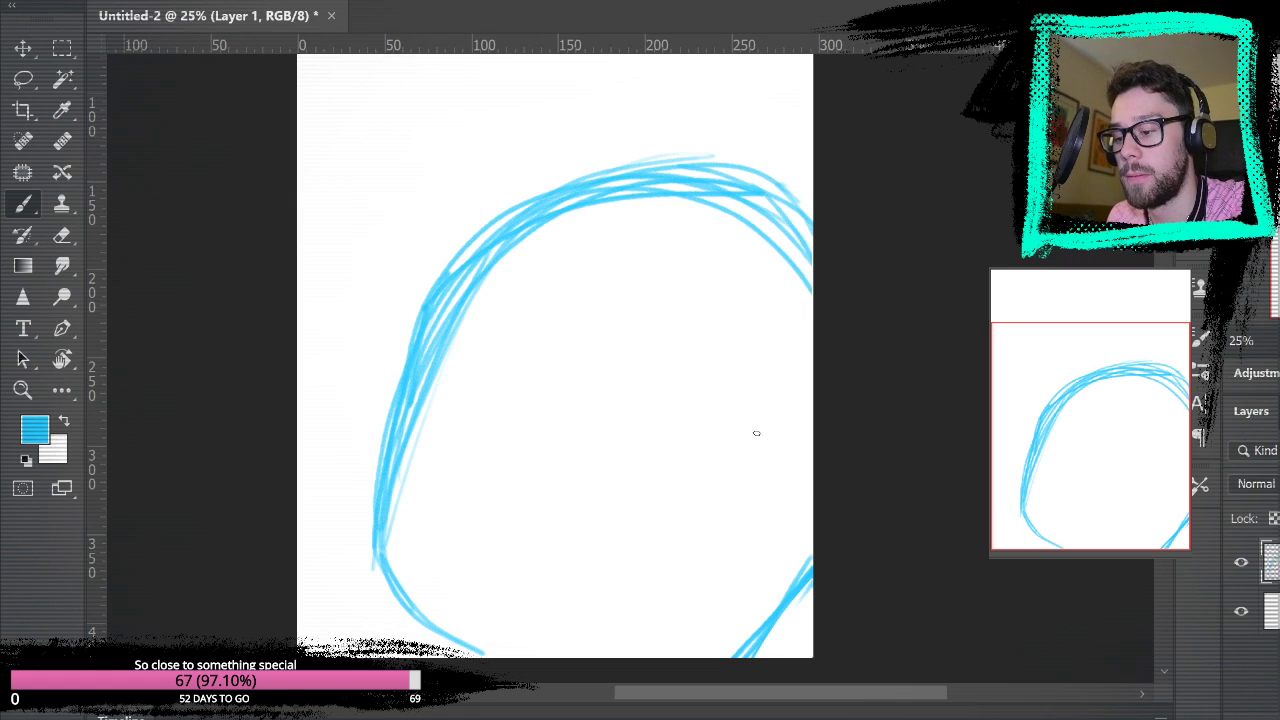
click(61, 235)
mouse_move(440, 391)
mouse_down()
mouse_move(412, 400)
mouse_move(456, 320)
mouse_move(444, 318)
mouse_up()
drag(551, 186, 760, 168)
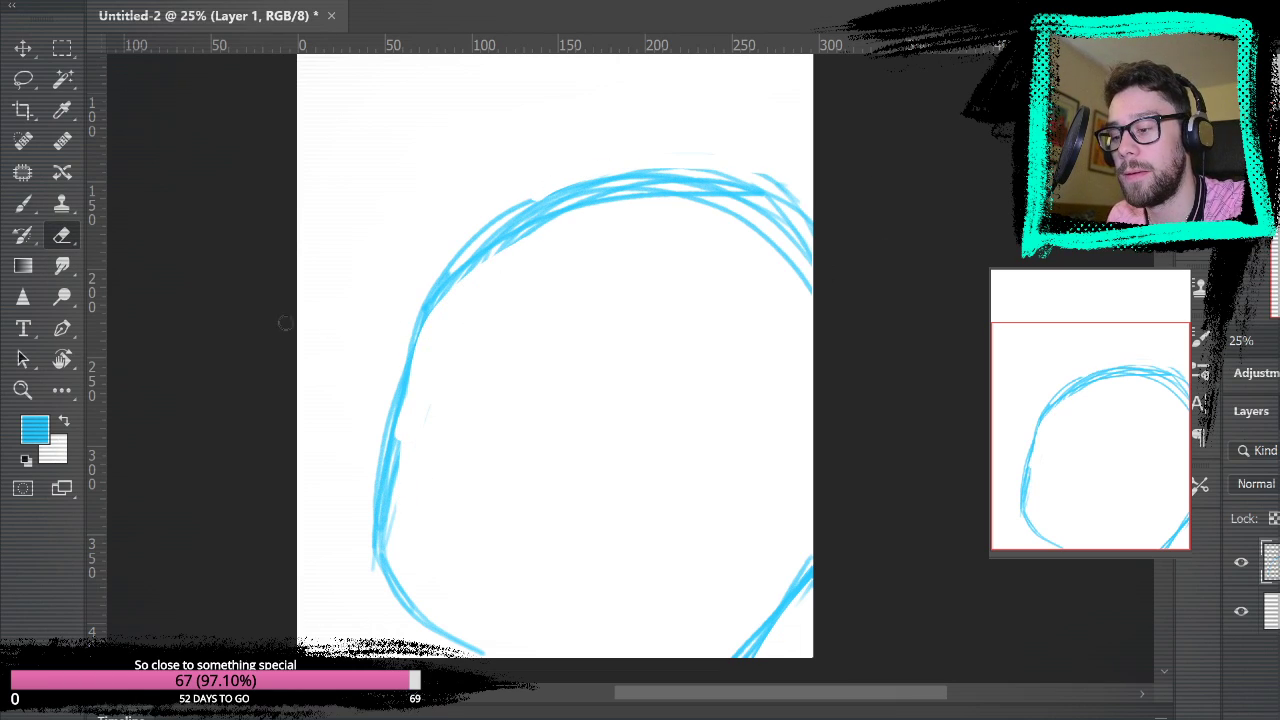
click(23, 203)
mouse_move(427, 305)
mouse_down()
mouse_move(391, 428)
mouse_move(410, 363)
mouse_move(650, 200)
mouse_move(688, 198)
mouse_up()
- Thicken the head's lower-left curve and sketch a rounded bump with a blocky shape extending to the page's left edge
mouse_move(376, 542)
mouse_down()
mouse_move(402, 618)
mouse_move(448, 657)
mouse_up()
mouse_move(386, 512)
mouse_down()
mouse_move(422, 620)
mouse_move(481, 654)
mouse_up()
mouse_move(396, 508)
mouse_down()
mouse_move(402, 590)
mouse_move(432, 622)
mouse_up()
mouse_move(377, 544)
mouse_down()
mouse_move(371, 586)
mouse_move(351, 563)
mouse_move(354, 537)
mouse_move(352, 580)
mouse_up()
drag(364, 637, 384, 629)
drag(375, 652, 403, 646)
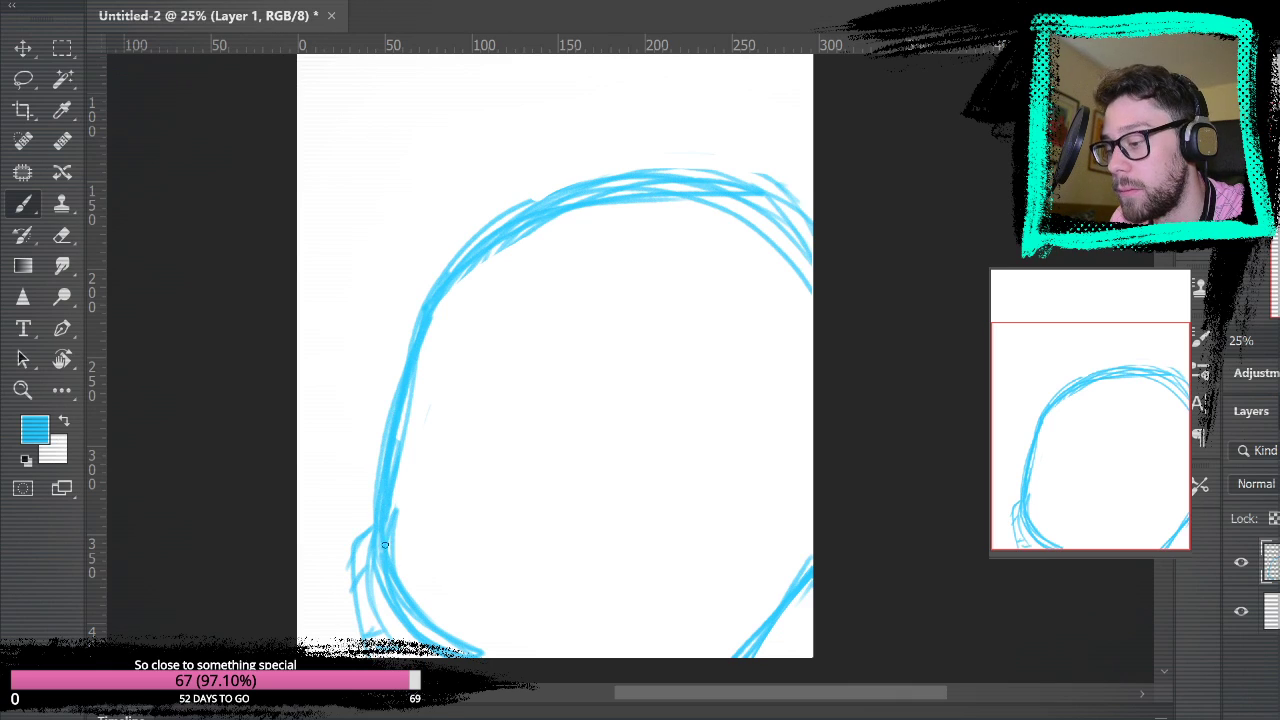
mouse_move(376, 592)
mouse_down()
mouse_move(308, 590)
mouse_move(376, 640)
mouse_move(302, 630)
mouse_up()
mouse_move(300, 630)
mouse_down()
mouse_move(308, 588)
mouse_move(368, 612)
mouse_up()
- Try a narrow tapered plate protruding from the head's lower left side
mouse_move(356, 533)
mouse_down()
mouse_move(342, 462)
mouse_move(372, 488)
mouse_up()
mouse_move(344, 458)
mouse_down()
mouse_move(322, 484)
mouse_move(354, 579)
mouse_up()
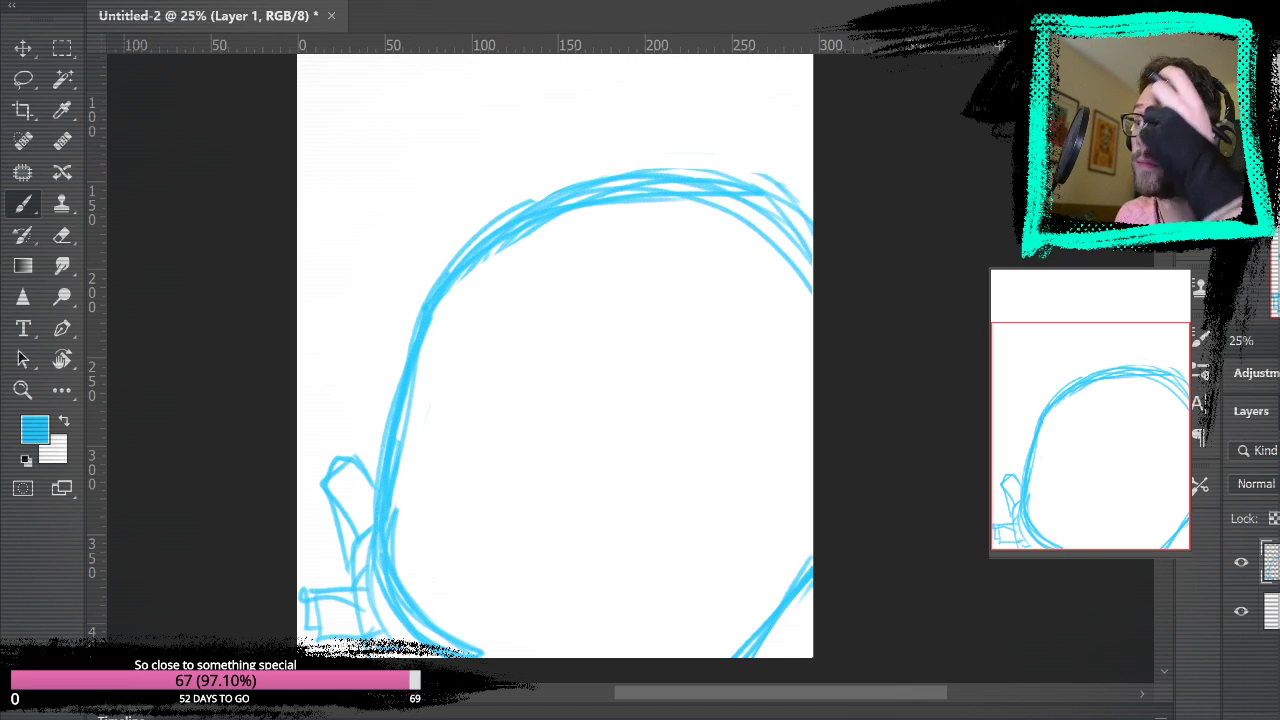
key(ctrl+z)
key(ctrl+z)
- Sketch a larger angular plate on the head's left side and restate the blocky shape at the page's left edge
mouse_move(372, 530)
mouse_down()
mouse_move(334, 442)
mouse_move(358, 408)
mouse_move(322, 440)
mouse_up()
drag(322, 440, 364, 520)
drag(356, 398, 386, 430)
drag(372, 589, 298, 607)
drag(298, 598, 354, 588)
drag(300, 622, 396, 655)
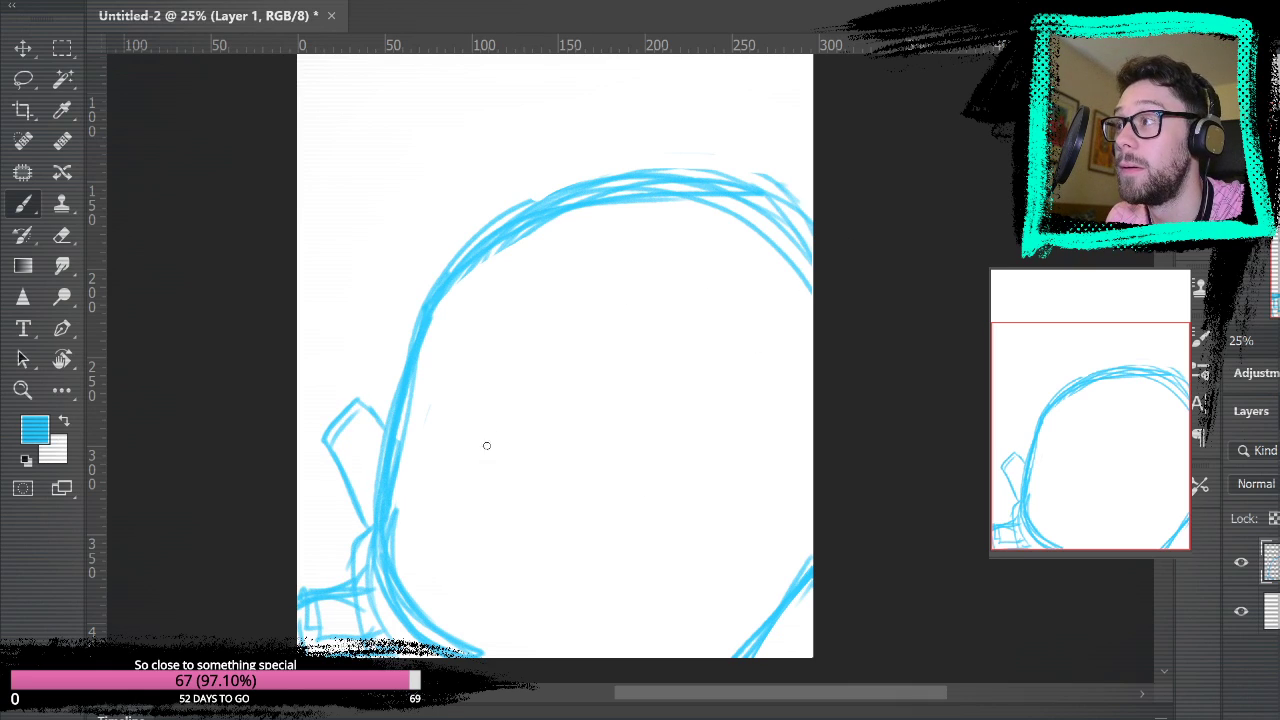
- Draw two oval eyes on the head and a slanted, narrow rectangular slot mouth between them
mouse_move(446, 345)
mouse_down()
mouse_move(428, 400)
mouse_move(456, 340)
mouse_up()
mouse_move(580, 476)
mouse_down()
mouse_move(600, 452)
mouse_move(568, 464)
mouse_up()
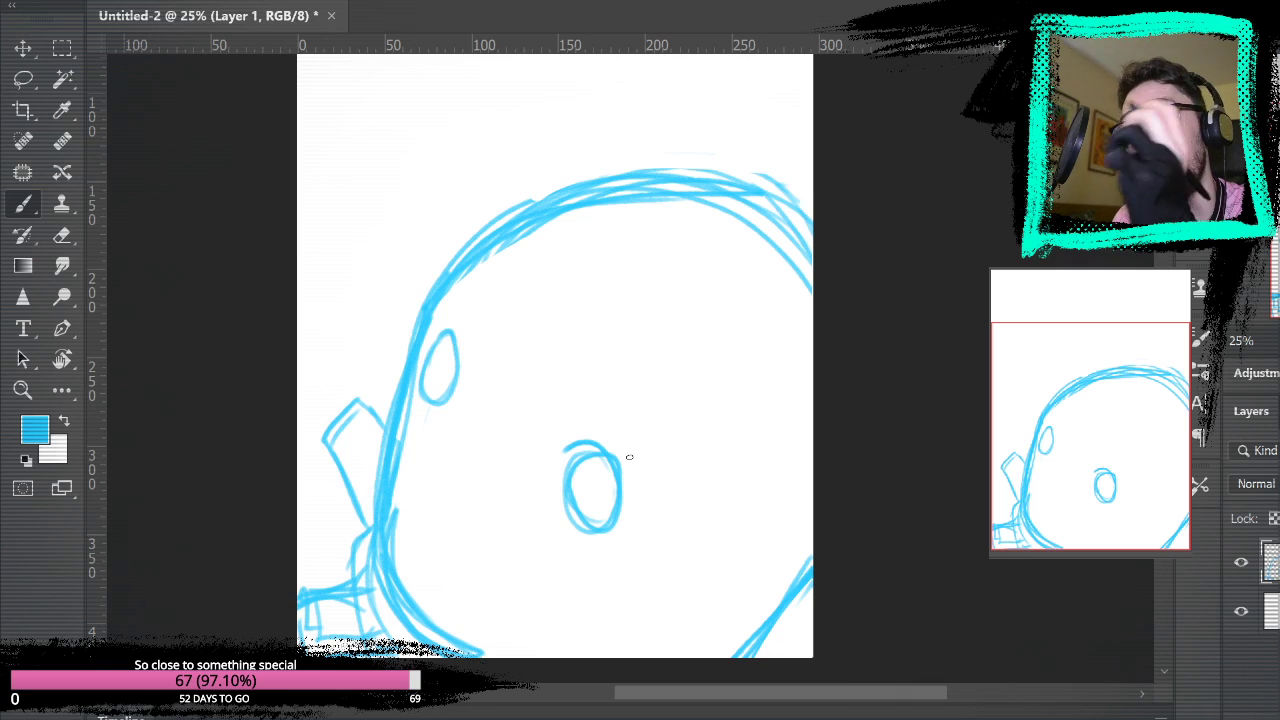
mouse_move(434, 450)
mouse_down()
mouse_move(515, 527)
mouse_move(490, 505)
mouse_up()
key(ctrl+z)
key(ctrl+z)
key(ctrl+z)
drag(433, 445, 521, 531)
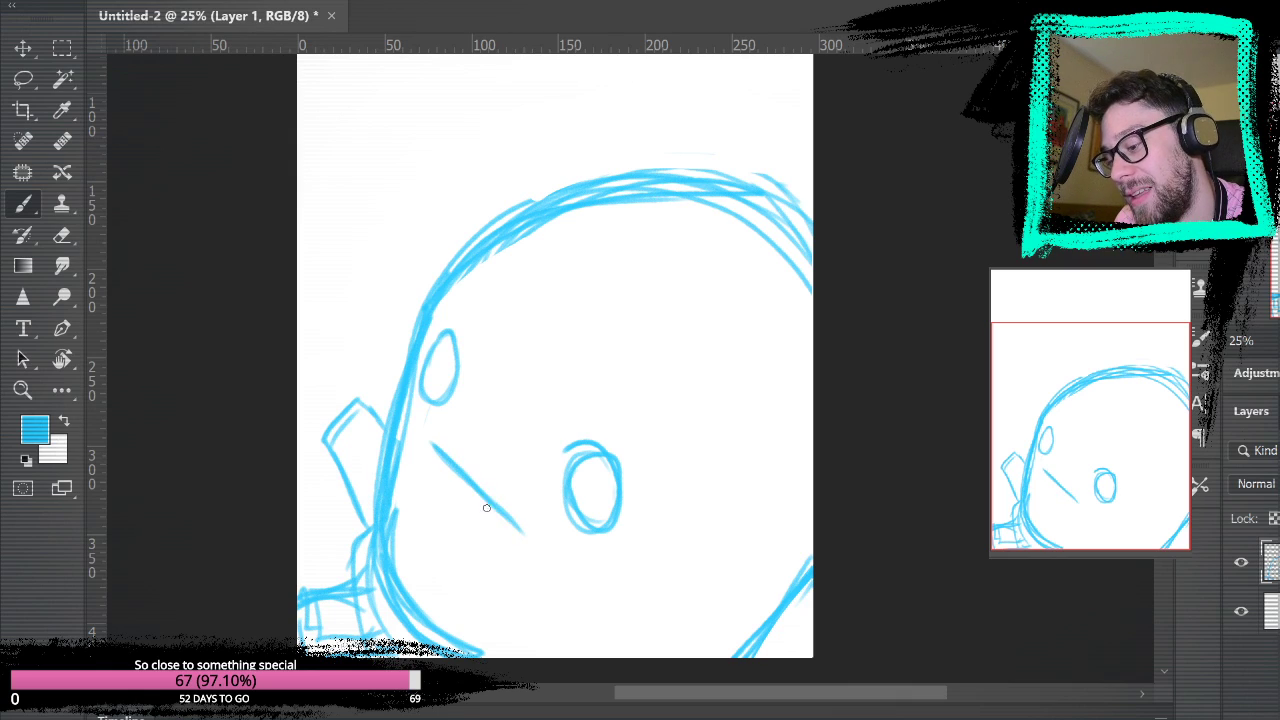
mouse_move(415, 469)
mouse_down()
mouse_move(428, 442)
mouse_move(517, 537)
mouse_move(521, 562)
mouse_up()
mouse_move(417, 473)
mouse_down()
mouse_move(500, 558)
mouse_move(476, 528)
mouse_up()
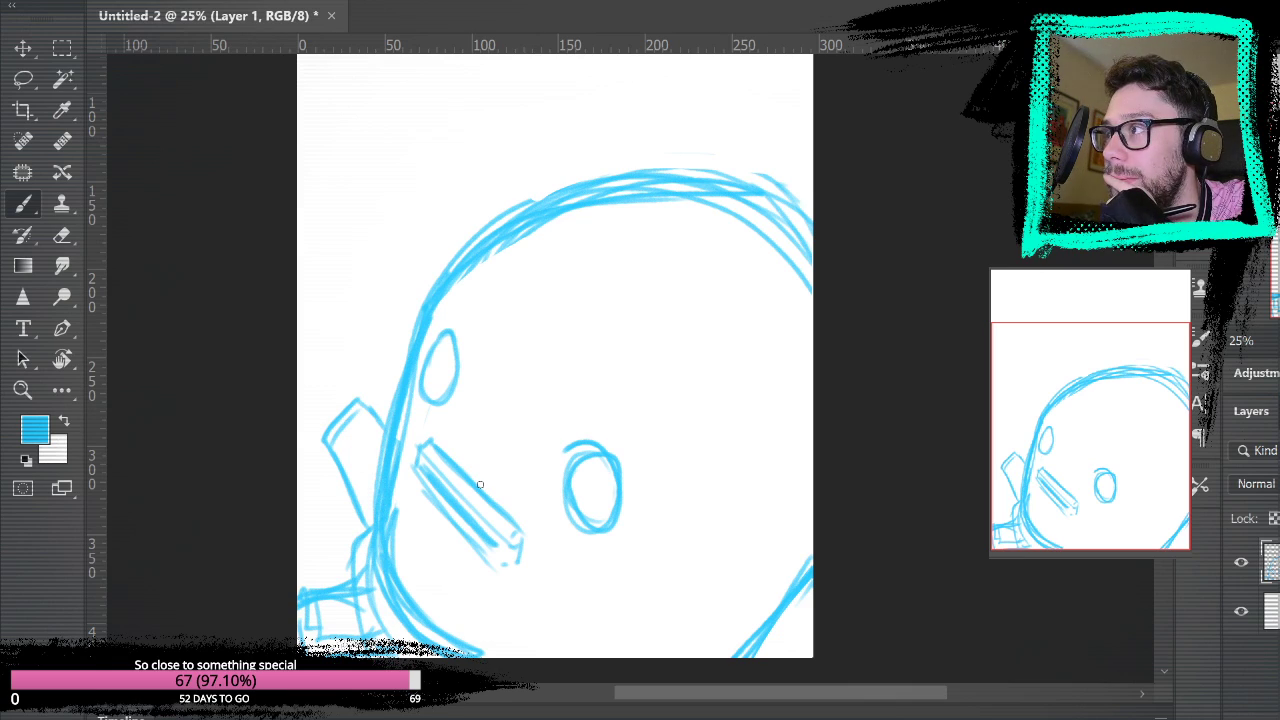
- Add inner rings and filled pupils to both eyes
mouse_move(447, 348)
mouse_down()
mouse_move(428, 394)
mouse_move(435, 376)
mouse_up()
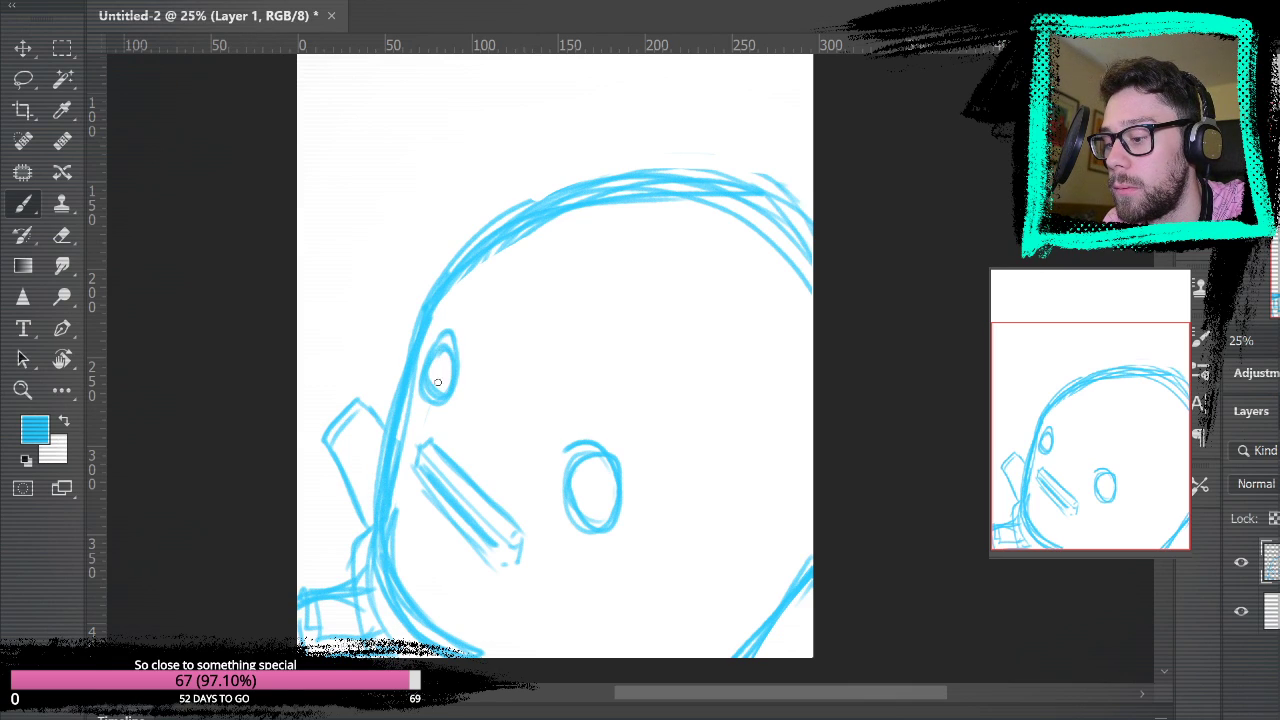
mouse_move(592, 476)
mouse_down()
mouse_move(578, 498)
mouse_move(612, 470)
mouse_move(592, 474)
mouse_up()
drag(448, 366, 448, 368)
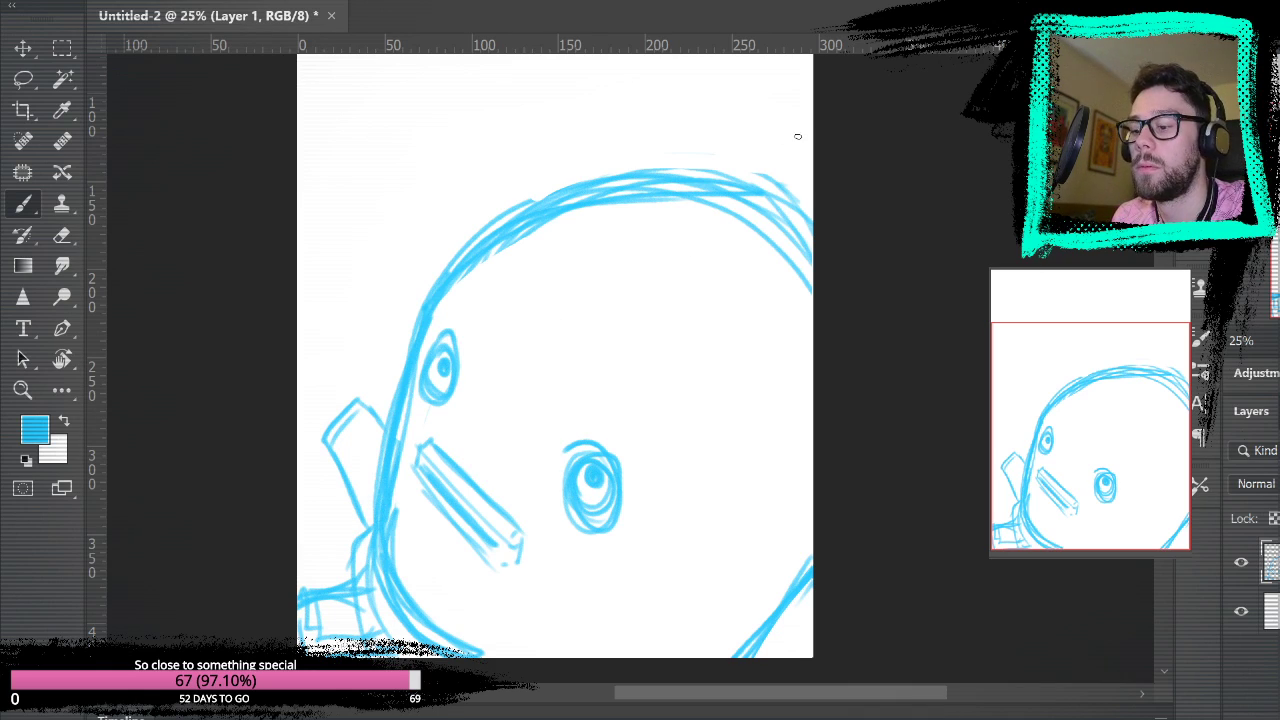
- Try a small angular horn rising from the head's upper left, above the far eye
mouse_move(398, 360)
mouse_down()
mouse_move(417, 313)
mouse_move(419, 173)
mouse_move(468, 216)
mouse_up()
mouse_move(432, 172)
mouse_down()
mouse_move(482, 228)
mouse_move(436, 216)
mouse_move(414, 166)
mouse_up()
drag(437, 218, 456, 250)
drag(434, 170, 480, 222)
drag(429, 146, 484, 225)
mouse_move(430, 145)
mouse_down()
mouse_move(411, 154)
mouse_move(452, 246)
mouse_up()
drag(409, 152, 402, 226)
drag(402, 224, 430, 294)
- Undo the small horn's strokes at the head's upper left
key(space)
mouse_move(946, 321)
mouse_down()
mouse_move(968, 469)
mouse_move(951, 341)
mouse_up()
key(ctrl+z)
key(ctrl+z)
key(ctrl+z)
key(ctrl+z)
key(ctrl+z)
key(ctrl+z)
key(ctrl+z)
key(ctrl+z)
key(ctrl+z)
key(ctrl+z)
key(ctrl+z)
key(ctrl+z)
- Sketch a taller tapered horn with a blunt tip and an inner ridge line on the head's upper left
mouse_move(448, 124)
mouse_down()
mouse_move(557, 223)
mouse_move(432, 100)
mouse_move(554, 221)
mouse_up()
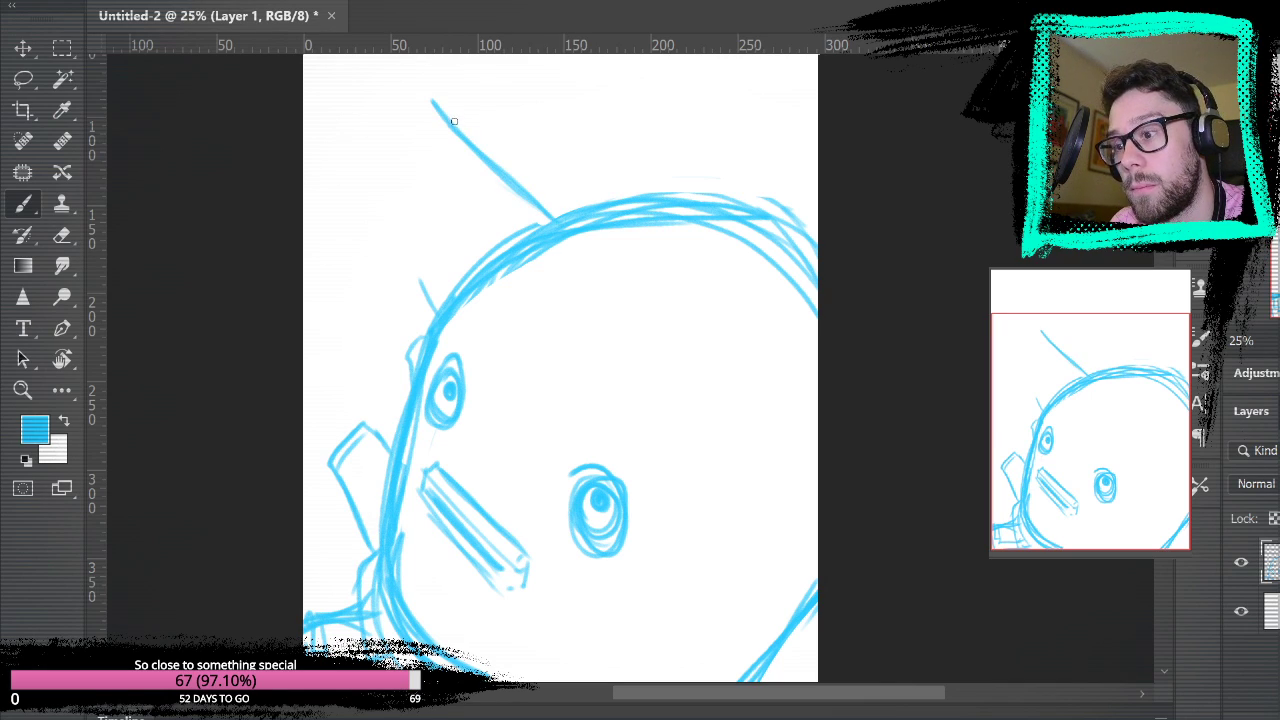
mouse_move(428, 112)
mouse_down()
mouse_move(482, 226)
mouse_move(418, 123)
mouse_move(410, 225)
mouse_move(446, 290)
mouse_move(418, 226)
mouse_move(405, 229)
mouse_move(430, 102)
mouse_up()
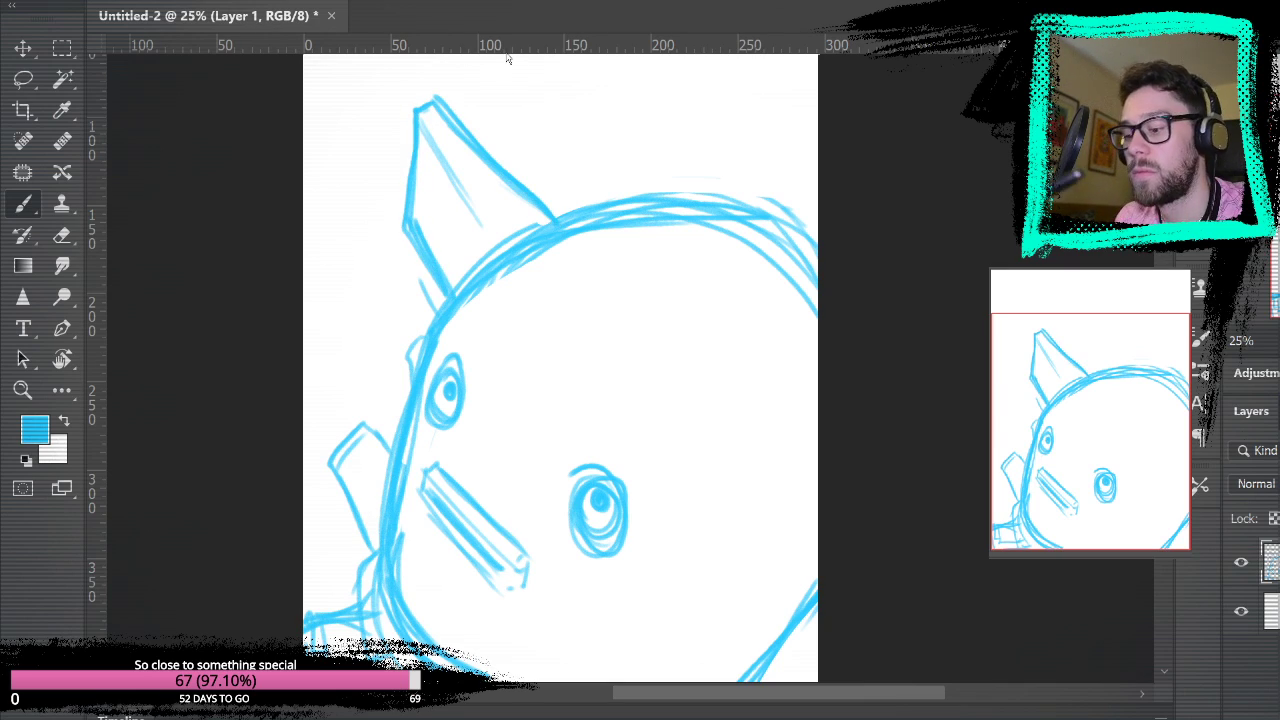
- Lasso the horn and move it left and down, just outside the head outline
key(l)
mouse_move(429, 314)
mouse_down()
mouse_move(575, 213)
mouse_move(380, 229)
mouse_move(400, 300)
mouse_up()
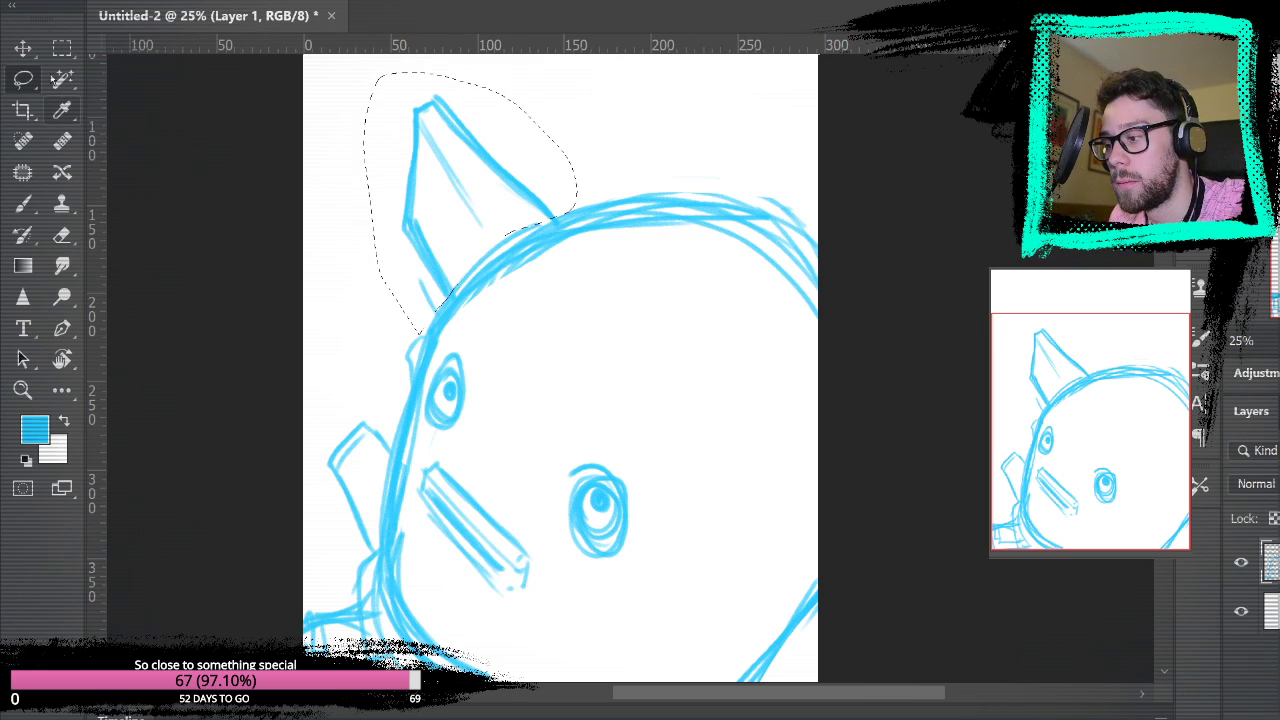
key(v)
key(shift+Left)
key(shift+Left)
key(shift+Left)
key(shift+Left)
key(shift+Left)
key(shift+Left)
key(shift+Down)
key(shift+Down)
key(shift+Down)
key(shift+Down)
key(shift+Down)
key(shift+Down)
key(shift+Down)
key(shift+Down)
key(shift+Down)
key(shift+Down)
key(shift+Down)
key(shift+Left)
key(shift+Left)
key(shift+Left)
key(shift+Left)
key(shift+Left)
key(shift+Left)
key(shift+Left)
key(shift+Left)
key(shift+Left)
key(shift+Left)
key(shift+Down)
key(shift+Down)
key(shift+Down)
key(shift+Down)
key(shift+Down)
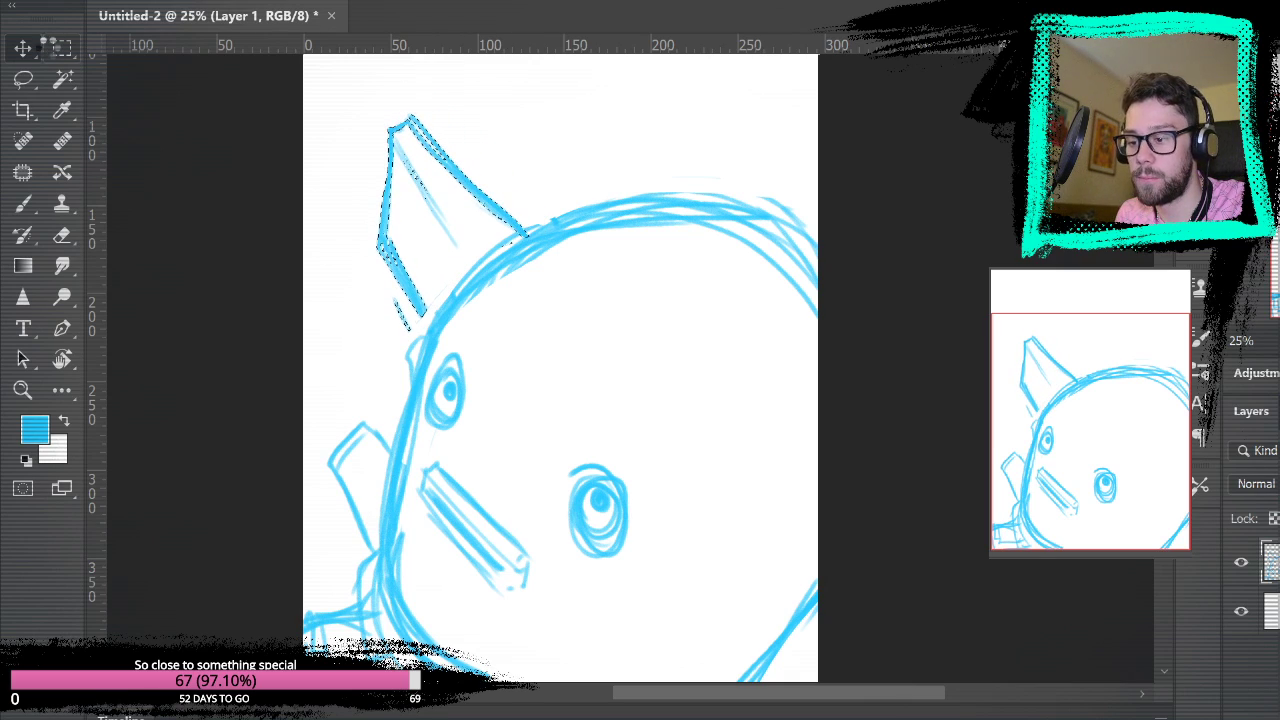
key(ctrl+t)
key(Escape)
drag(635, 115, 557, 88)
- Try rotating the horn strongly counter-clockwise and seating it against the head outline
key(ctrl+t)
drag(534, 194, 500, 243)
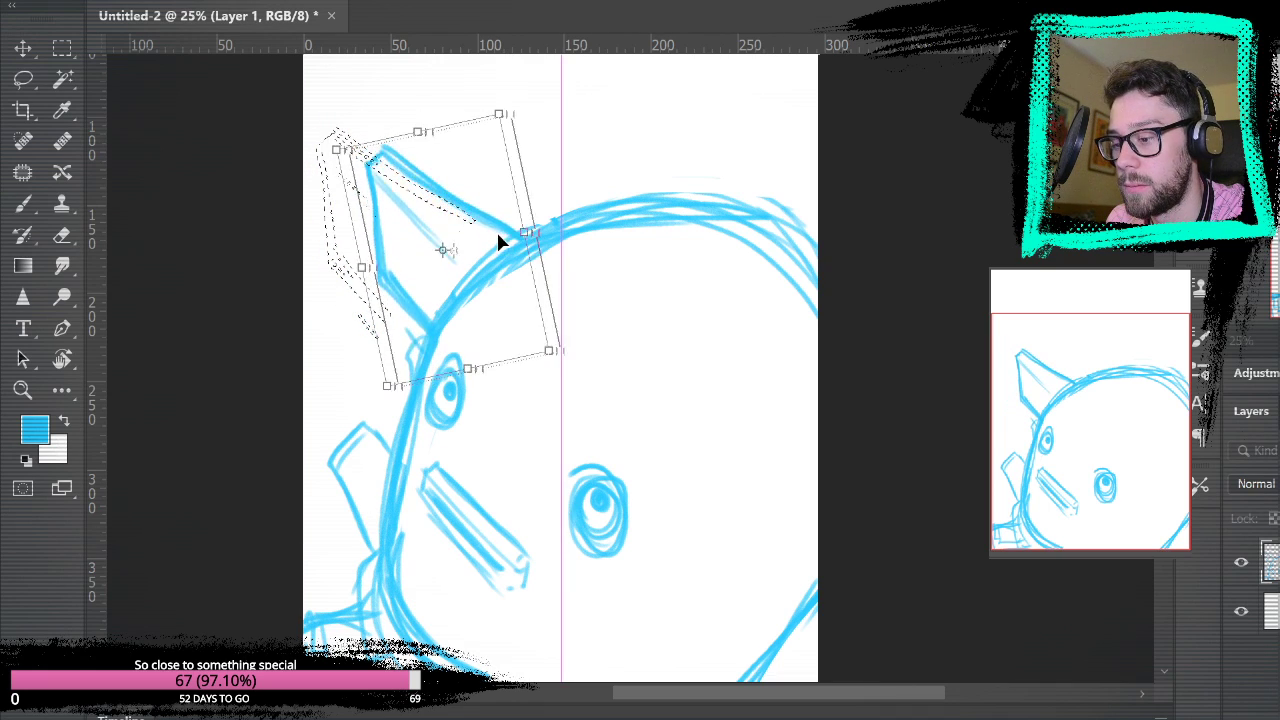
key(Return)
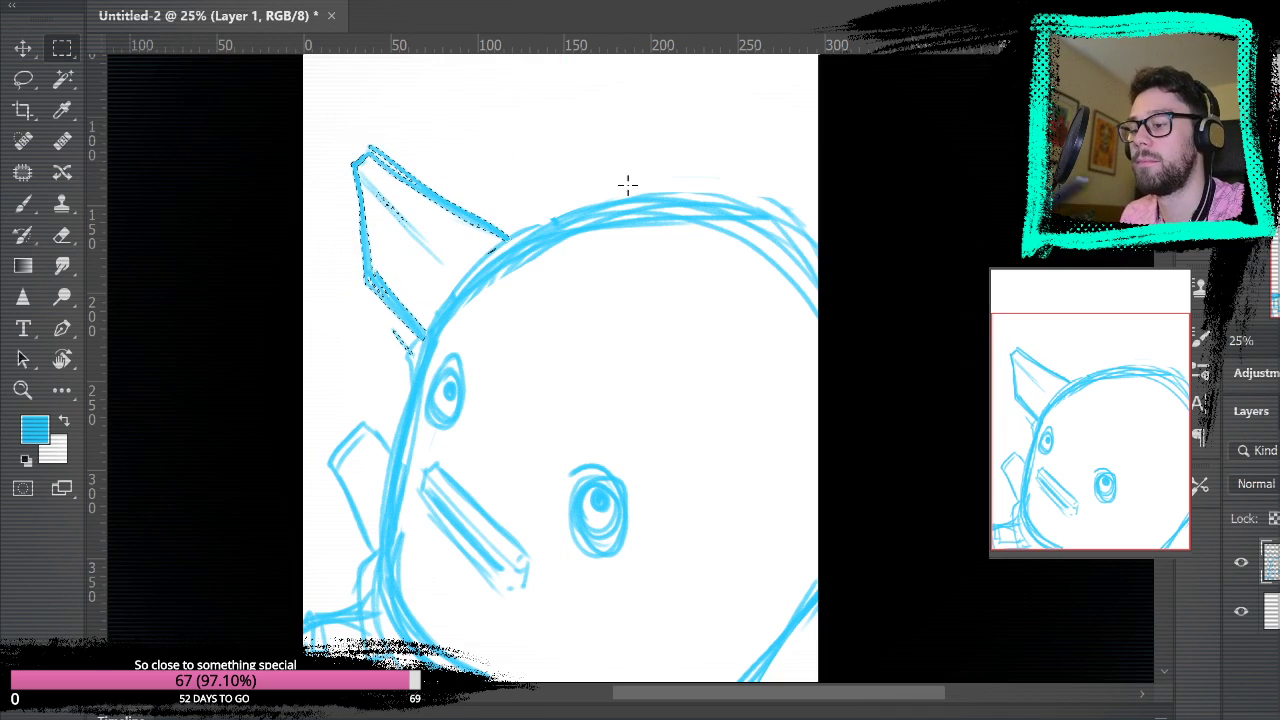
key(ctrl+z)
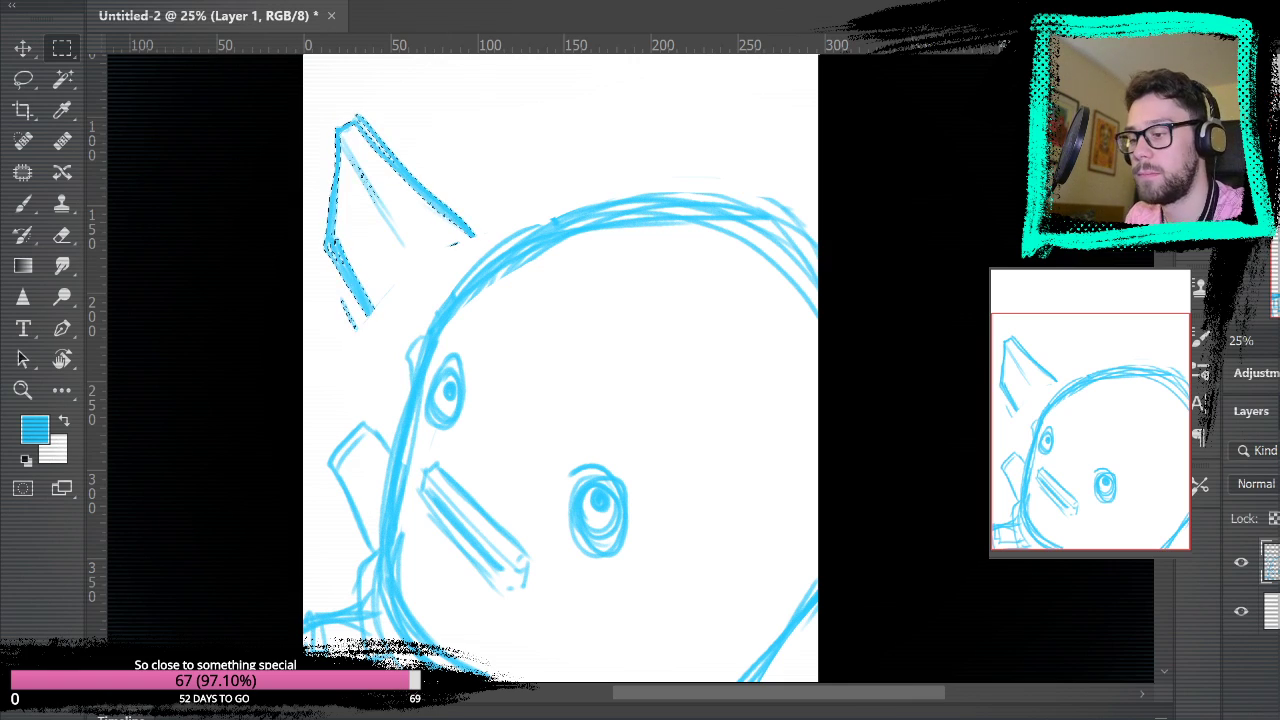
- Rotate the horn slightly counter-clockwise, seat its base on the head outline and clear the selection
key(ctrl+t)
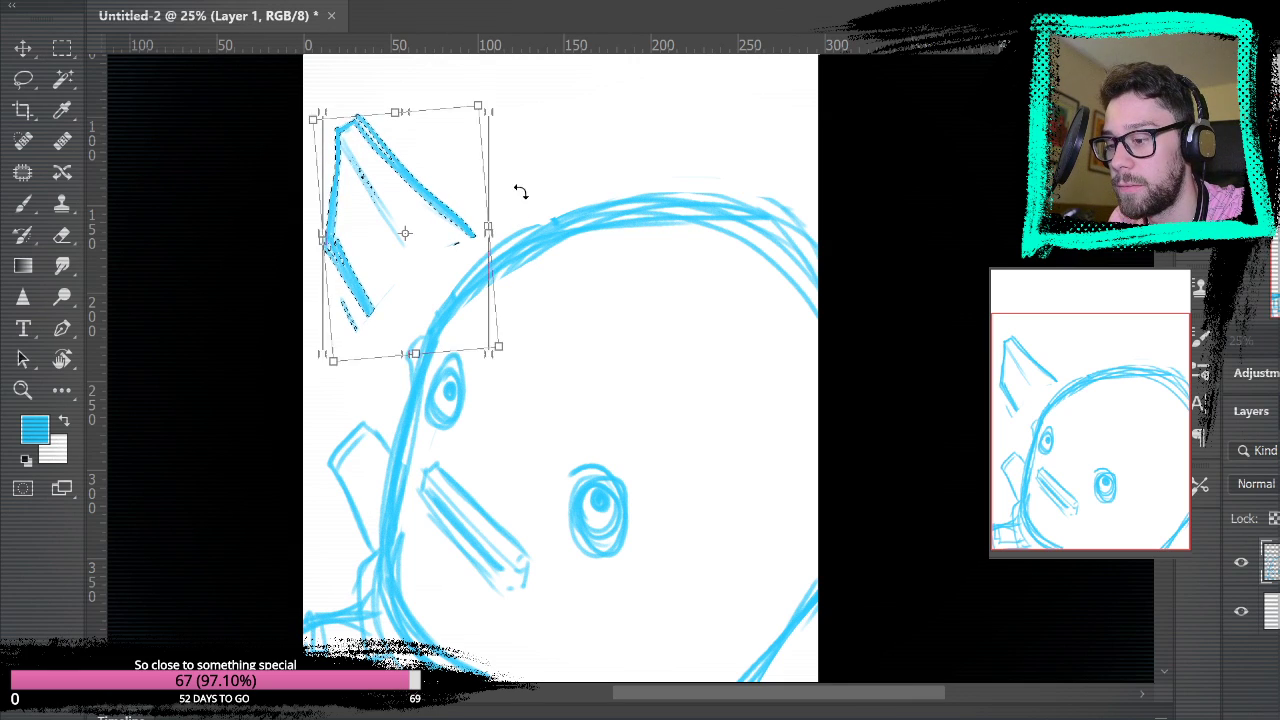
drag(443, 214, 490, 230)
key(Return)
key(ctrl+d)
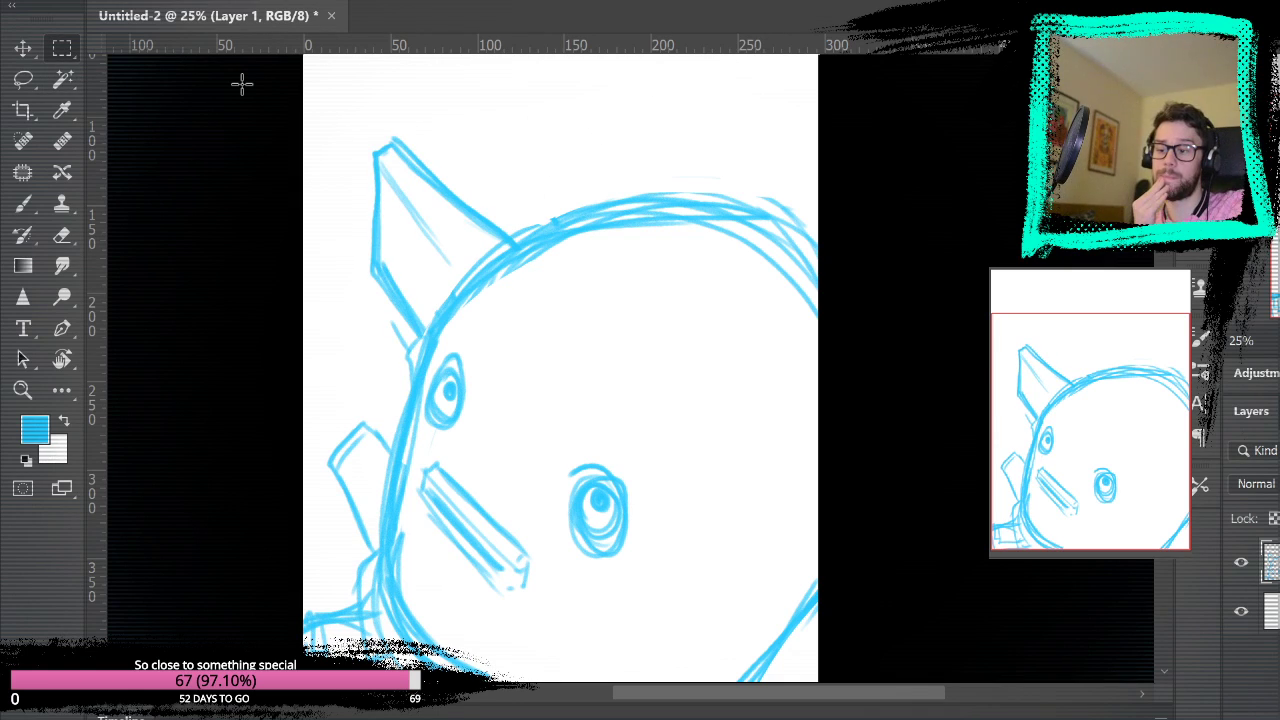
- Sketch a small angular plate on the head's left edge, between the horn and the larger plate, redrawing its first attempt
click(23, 203)
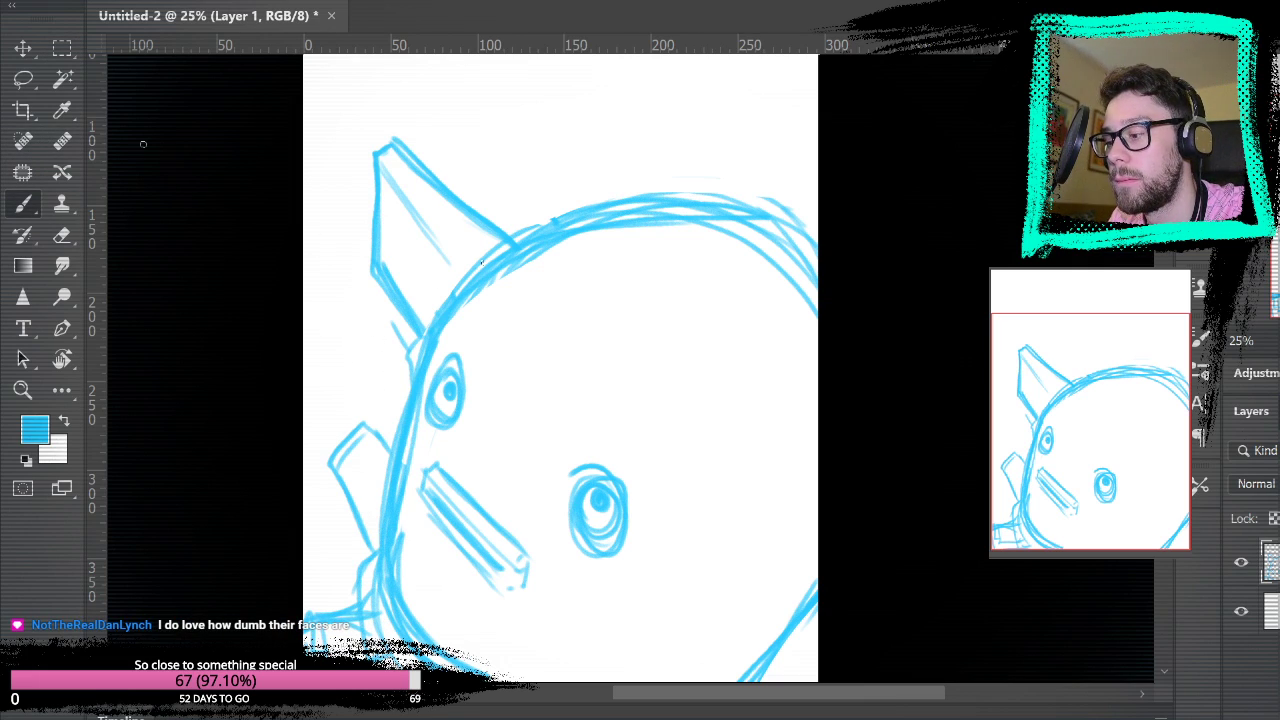
mouse_move(405, 346)
mouse_down()
mouse_move(390, 420)
mouse_move(381, 388)
mouse_up()
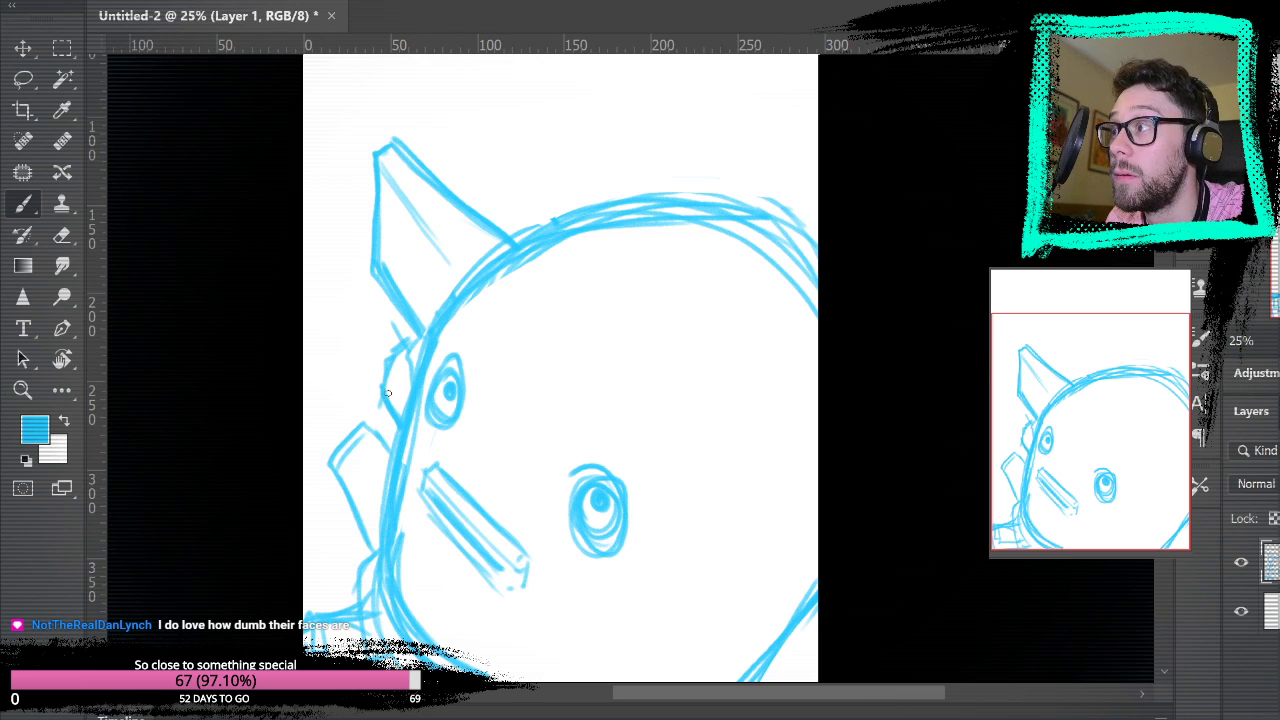
key(ctrl+z)
mouse_move(418, 340)
mouse_down()
mouse_move(383, 396)
mouse_move(398, 452)
mouse_up()
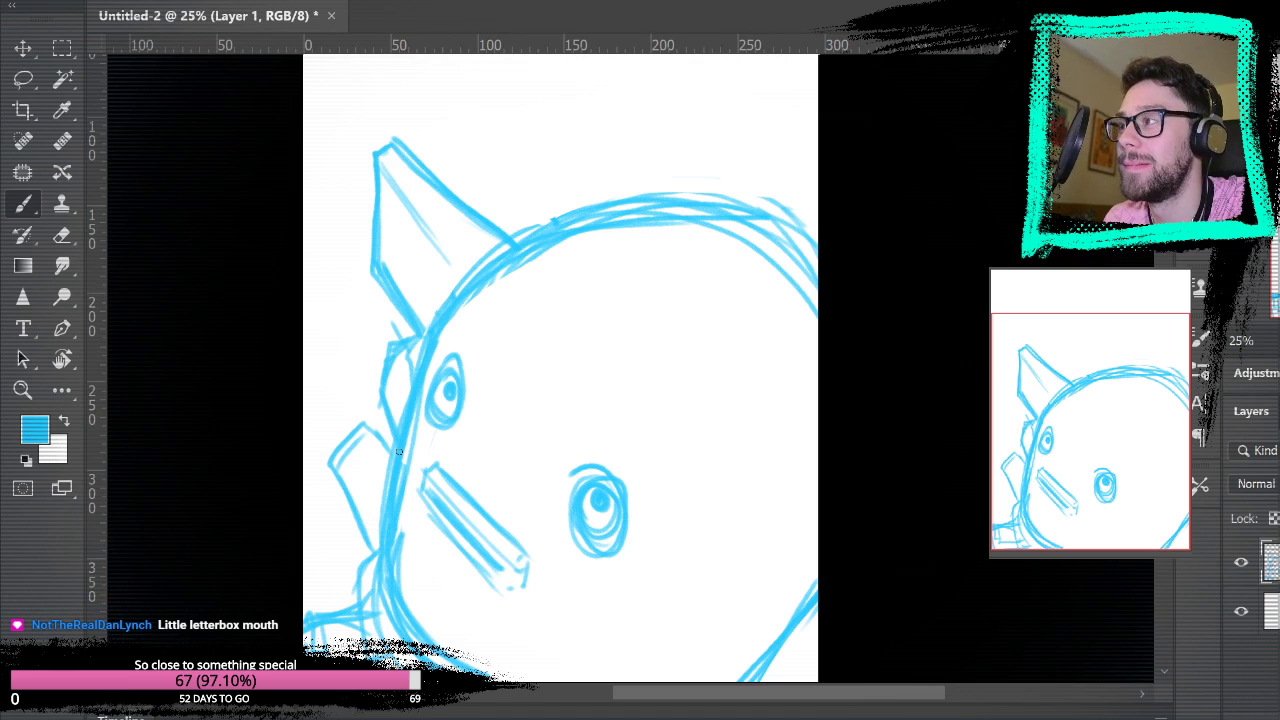
- Try sketching an angular shape on the colossus head's lower-right side, at the page edge, and undo its strokes
mouse_move(756, 526)
mouse_down()
mouse_move(819, 466)
mouse_move(784, 514)
mouse_move(794, 489)
mouse_move(767, 515)
mouse_move(756, 547)
mouse_move(779, 670)
mouse_up()
drag(721, 625, 777, 677)
drag(733, 628, 783, 680)
drag(786, 523, 819, 568)
mouse_move(917, 558)
mouse_down()
mouse_move(920, 369)
mouse_move(912, 501)
mouse_up()
key(ctrl+z)
key(ctrl+z)
key(ctrl+z)
key(ctrl+z)
key(ctrl+z)
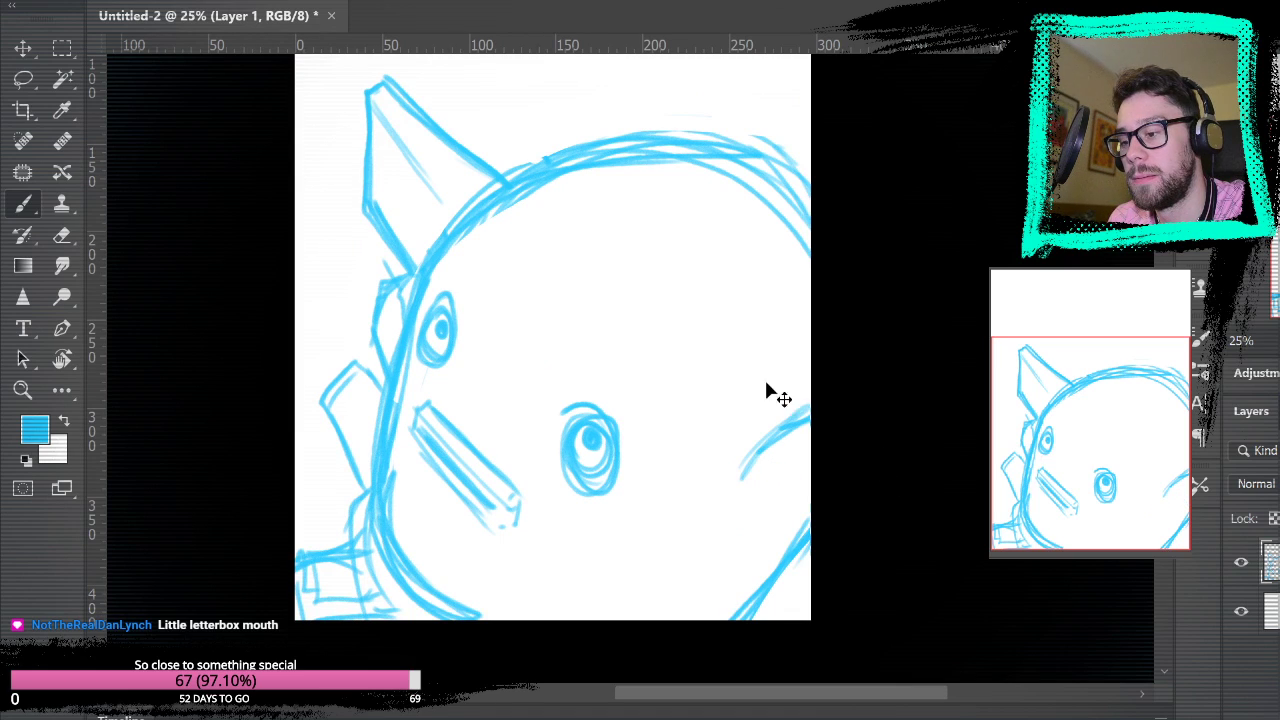
key(ctrl+z)
key(ctrl+z)
- Draw a straight diagonal guide line from the horn's base across the head to the right page edge, redoing it until satisfactory
drag(514, 194, 812, 372)
key(ctrl+z)
drag(507, 177, 810, 402)
key(ctrl+z)
drag(514, 186, 829, 423)
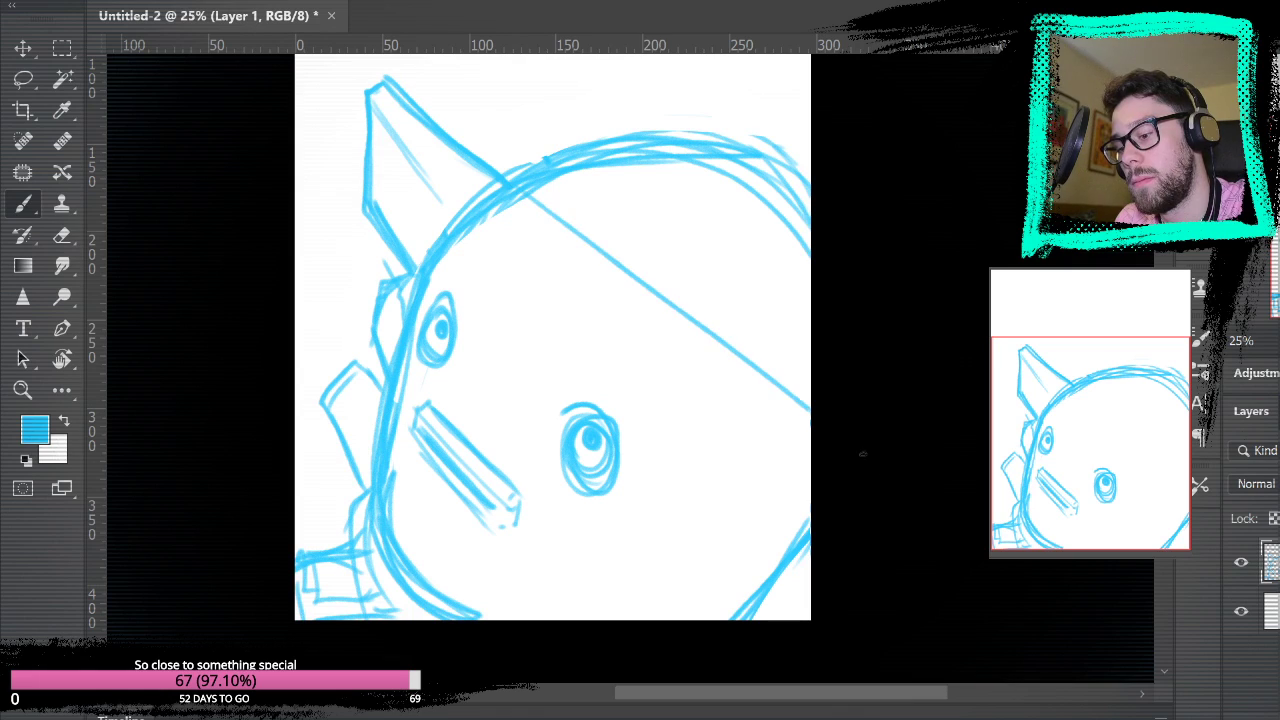
- Add a second diagonal guide line across the head and sketch an angular plate at the page's lower-right edge
drag(462, 236, 857, 623)
drag(666, 528, 708, 578)
mouse_move(810, 432)
mouse_down()
mouse_move(732, 496)
mouse_move(697, 580)
mouse_up()
mouse_move(738, 496)
mouse_down()
mouse_move(700, 585)
mouse_move(727, 618)
mouse_move(730, 515)
mouse_move(810, 434)
mouse_up()
- Erase both diagonal guide lines and most of the plate outline at the head's lower right
key(e)
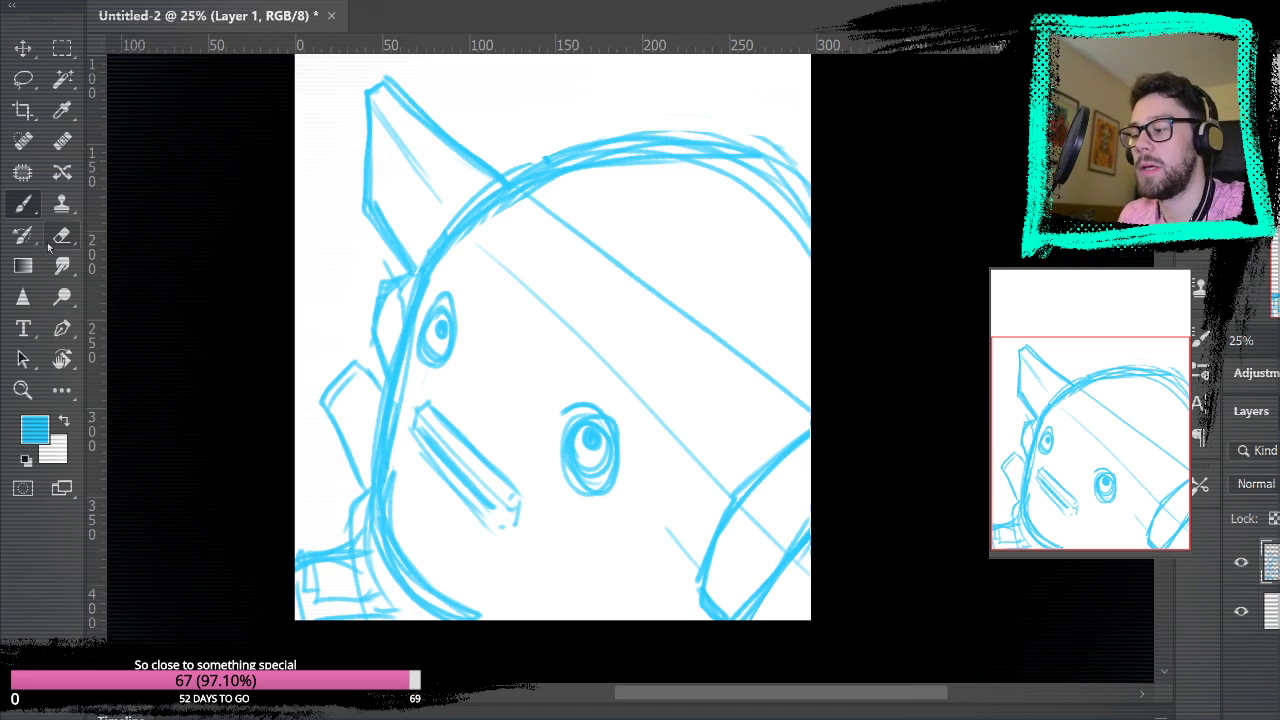
drag(480, 250, 708, 474)
drag(531, 206, 812, 410)
mouse_move(666, 526)
mouse_down()
mouse_move(691, 551)
mouse_move(805, 530)
mouse_move(766, 586)
mouse_move(784, 560)
mouse_move(856, 551)
mouse_up()
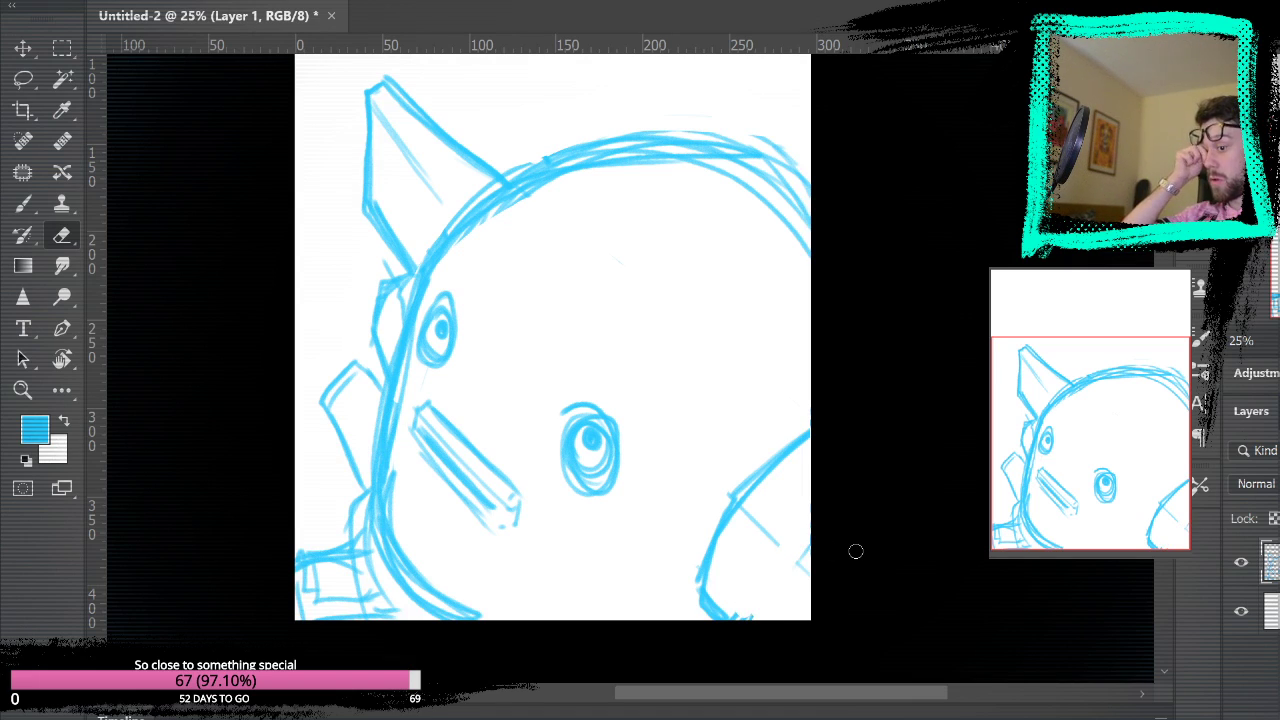
mouse_move(700, 578)
mouse_down()
mouse_move(731, 509)
mouse_move(790, 450)
mouse_up()
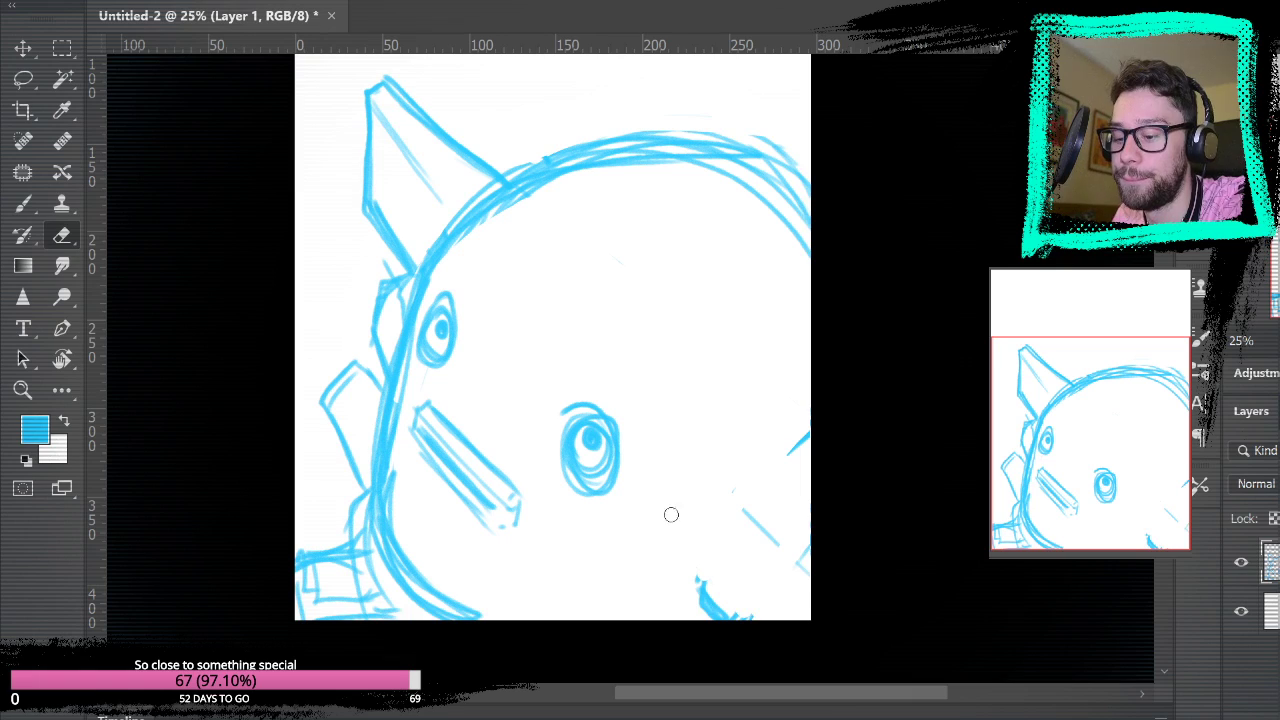
- Sketch a larger angular plate outline at the head's lower right, with its upper, left and lower-left edges
click(23, 203)
mouse_move(678, 484)
mouse_down()
mouse_move(674, 520)
mouse_move(677, 478)
mouse_move(798, 402)
mouse_up()
mouse_move(706, 450)
mouse_down()
mouse_move(772, 412)
mouse_move(698, 466)
mouse_up()
mouse_move(674, 516)
mouse_down()
mouse_move(652, 558)
mouse_move(712, 616)
mouse_up()
drag(662, 552, 720, 616)
drag(672, 558, 700, 600)
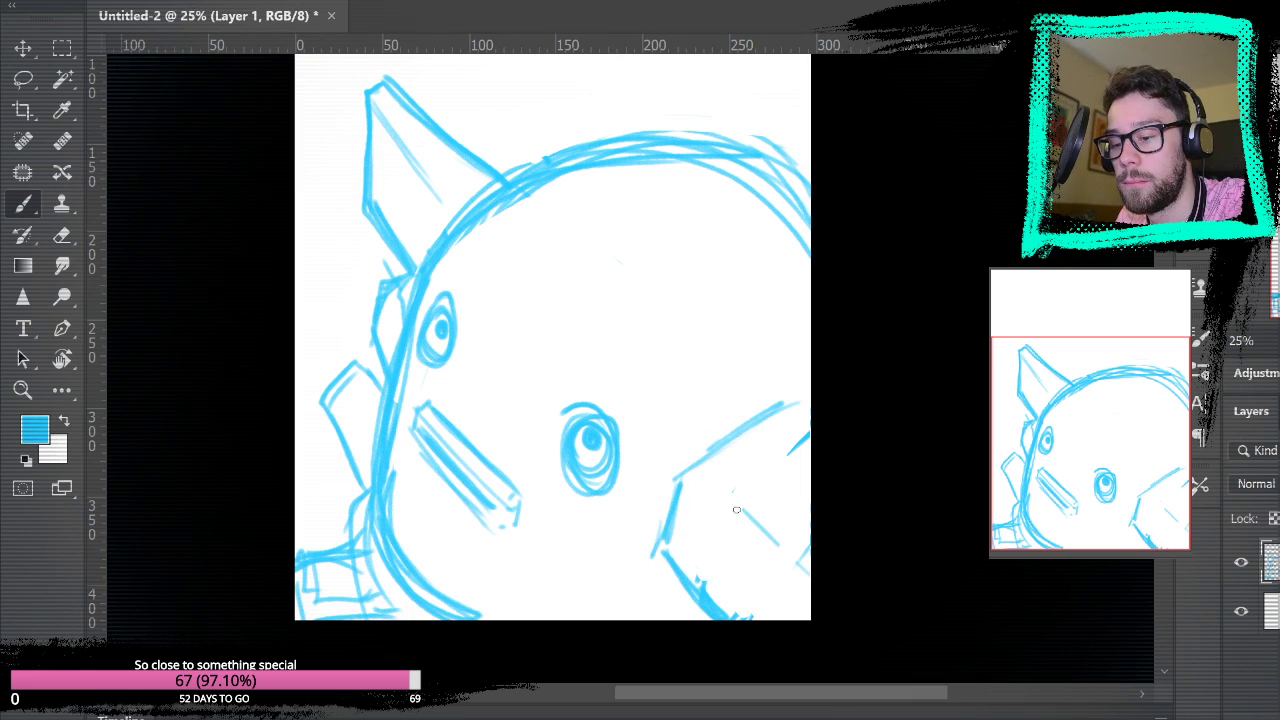
- Raise the lower-right plate's top corner, strengthen its outer edges and add a diagonal inner edge line
drag(786, 405, 806, 448)
drag(698, 430, 664, 556)
drag(688, 456, 662, 572)
drag(686, 456, 802, 410)
mouse_move(718, 438)
mouse_down()
mouse_move(731, 471)
mouse_move(827, 561)
mouse_move(714, 460)
mouse_up()
drag(714, 458, 788, 546)
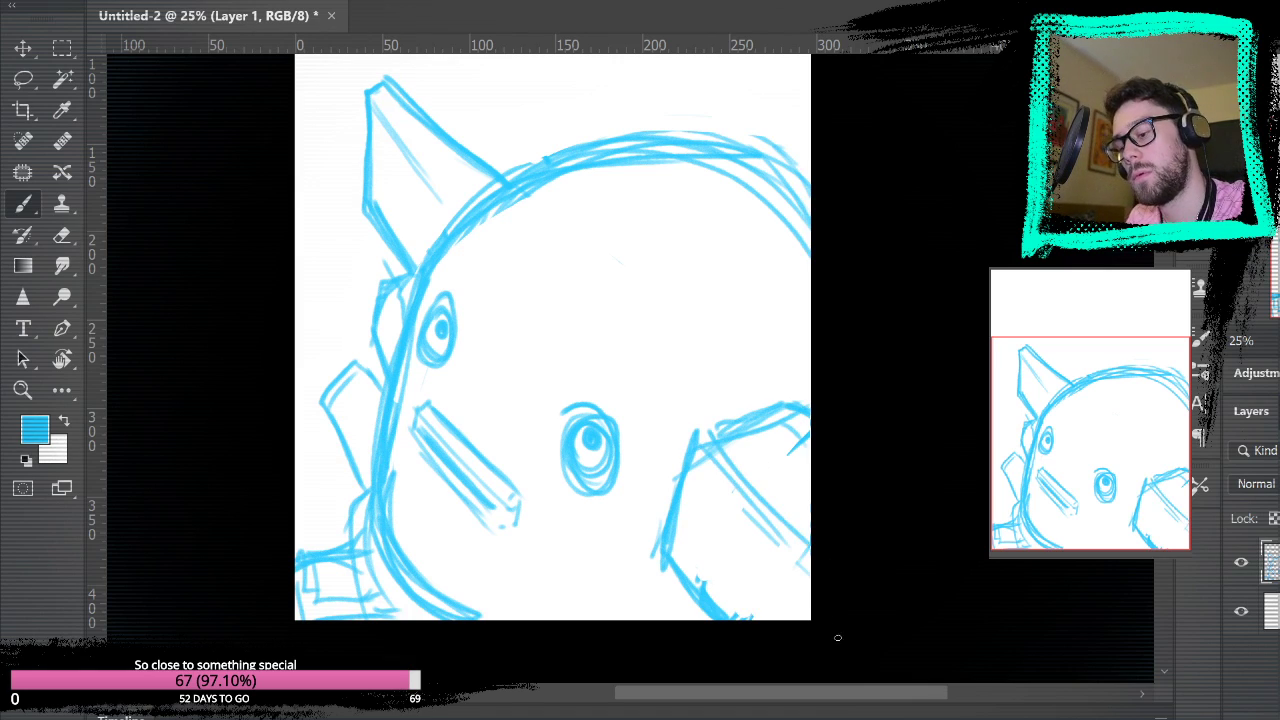
- Erase the lower-right plate's left side and redraw it as a more slanted edge running up to the top corner
click(61, 235)
mouse_move(706, 466)
mouse_down()
mouse_move(708, 415)
mouse_move(664, 556)
mouse_move(688, 449)
mouse_up()
key(b)
drag(640, 553, 678, 486)
key(ctrl+z)
drag(641, 548, 707, 431)
drag(645, 546, 716, 422)
drag(638, 556, 691, 465)
drag(736, 422, 778, 411)
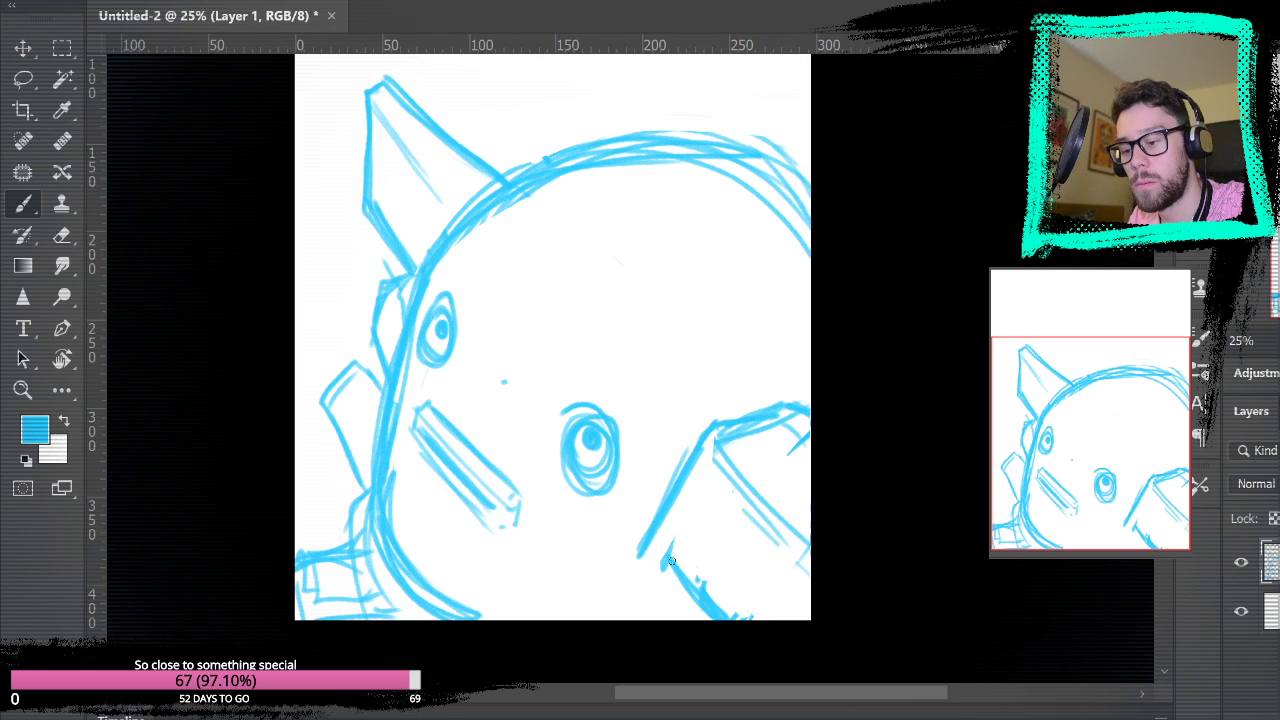
- Align the lower-right plate with diagonal guide lines from the horn's upper and lower base, erasing the excess lines
drag(483, 174, 822, 440)
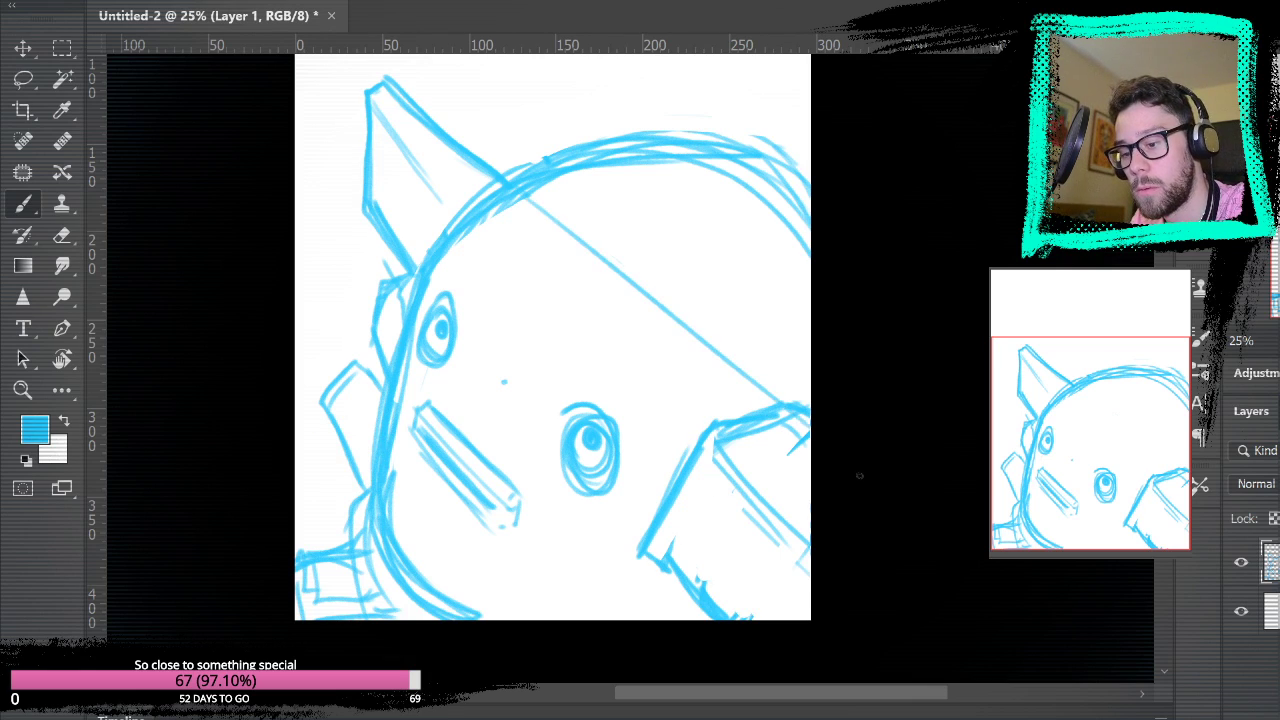
key(e)
mouse_move(512, 188)
mouse_down()
mouse_move(743, 374)
mouse_move(800, 438)
mouse_move(791, 443)
mouse_up()
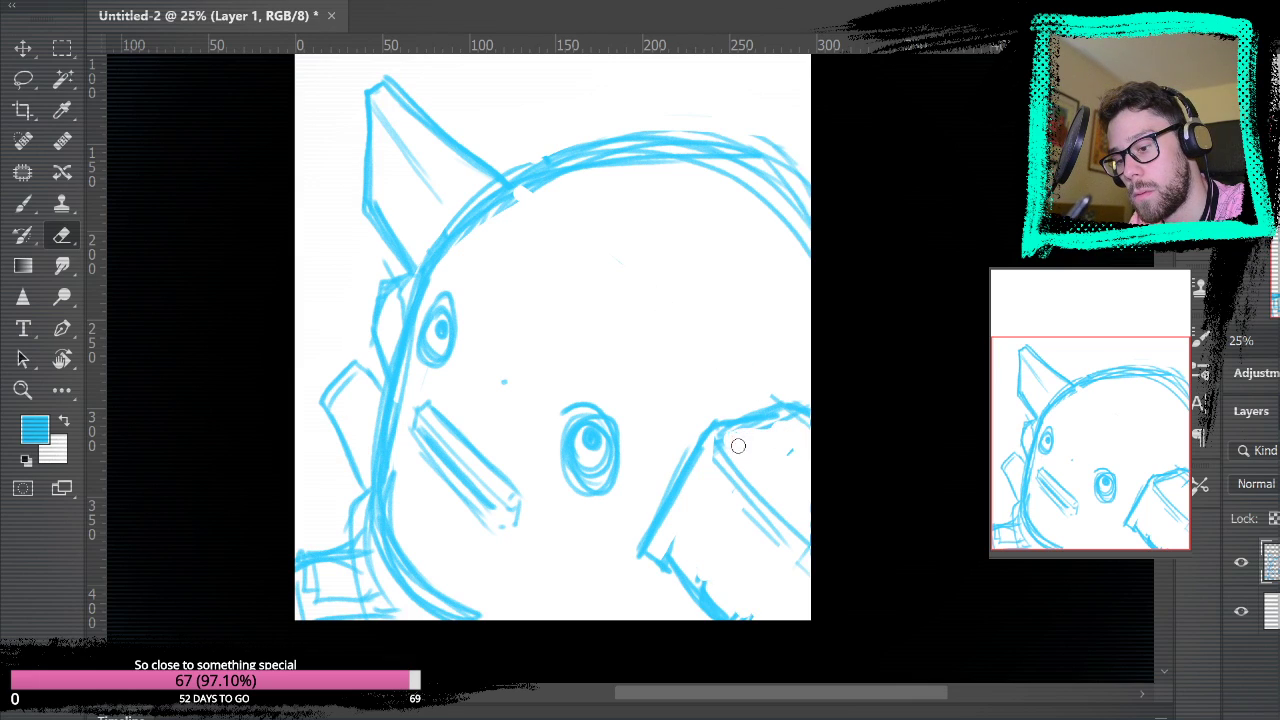
mouse_move(748, 618)
mouse_down()
mouse_move(680, 570)
mouse_move(718, 614)
mouse_up()
key(b)
drag(420, 277, 712, 618)
click(62, 235)
mouse_move(445, 288)
mouse_down()
mouse_move(596, 457)
mouse_move(585, 458)
mouse_move(638, 552)
mouse_up()
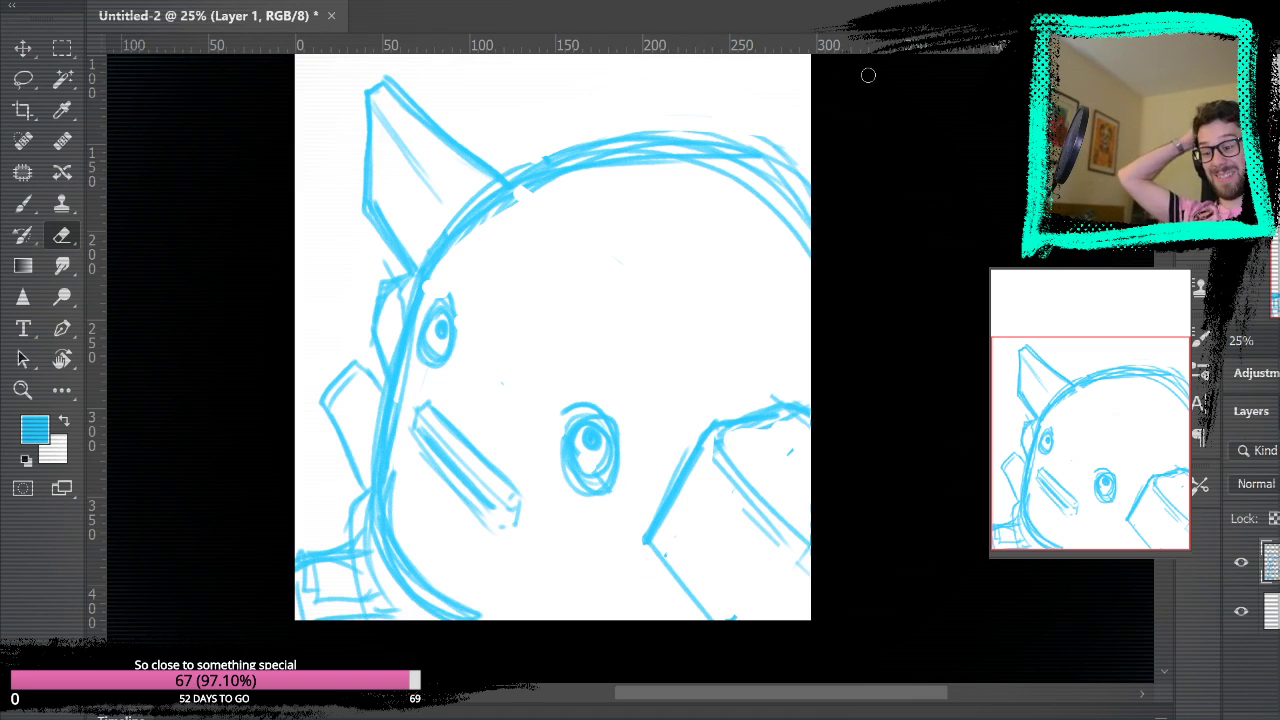
- Erase the lower-right plate and sketch a smaller angular one lower down, with a diagonal inner edge line
mouse_move(686, 430)
mouse_down()
mouse_move(685, 484)
mouse_move(730, 398)
mouse_move(724, 524)
mouse_move(767, 494)
mouse_move(806, 378)
mouse_move(807, 417)
mouse_move(751, 459)
mouse_move(680, 575)
mouse_move(712, 618)
mouse_up()
key(b)
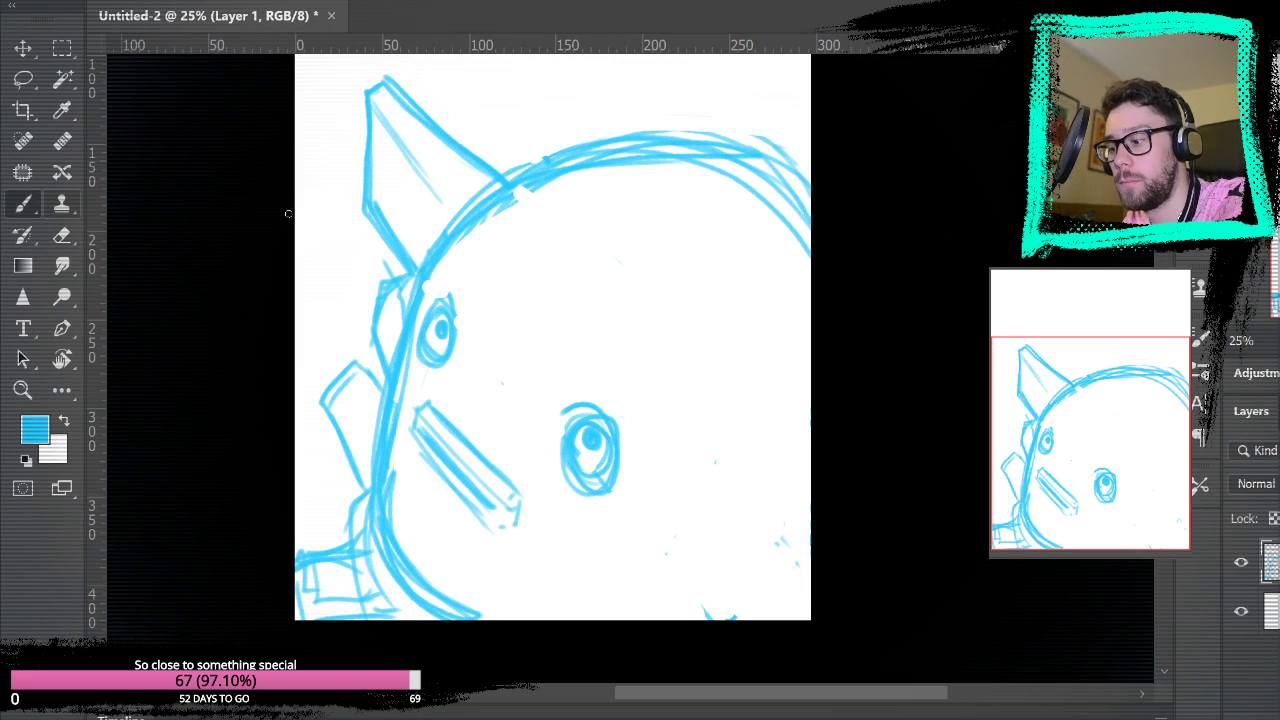
drag(672, 579, 702, 516)
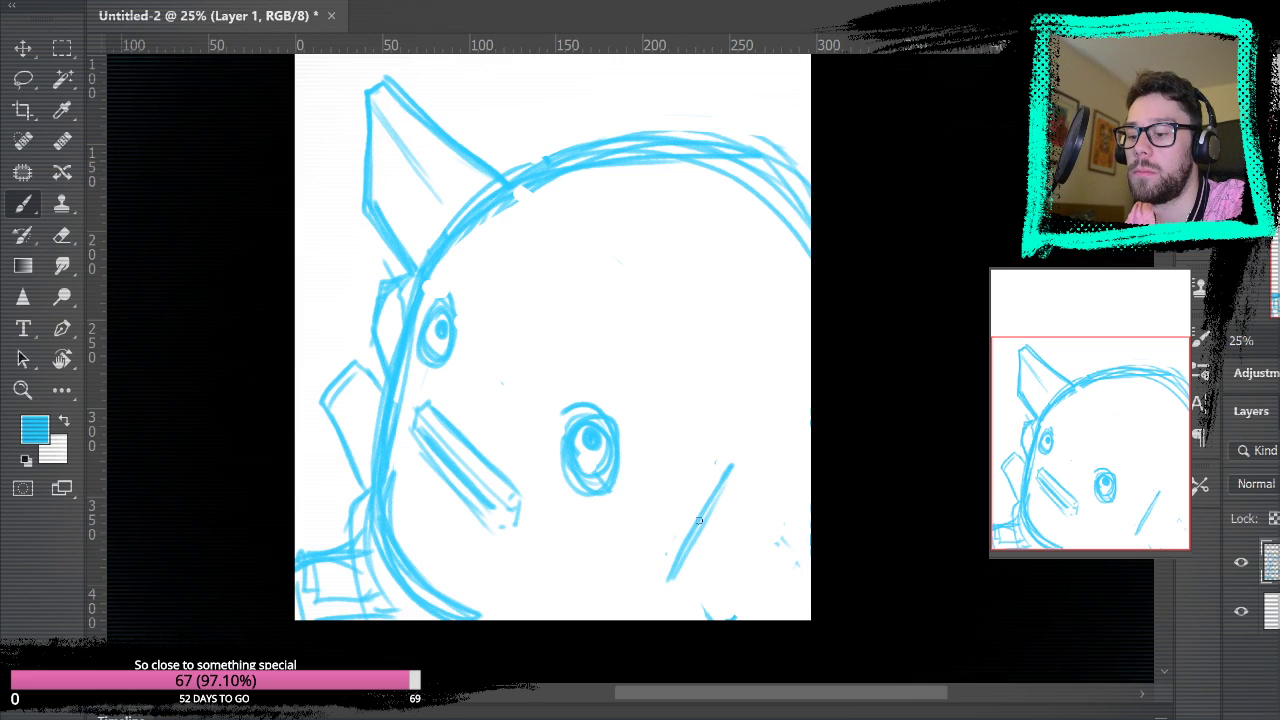
mouse_move(742, 473)
mouse_down()
mouse_move(765, 451)
mouse_move(828, 507)
mouse_up()
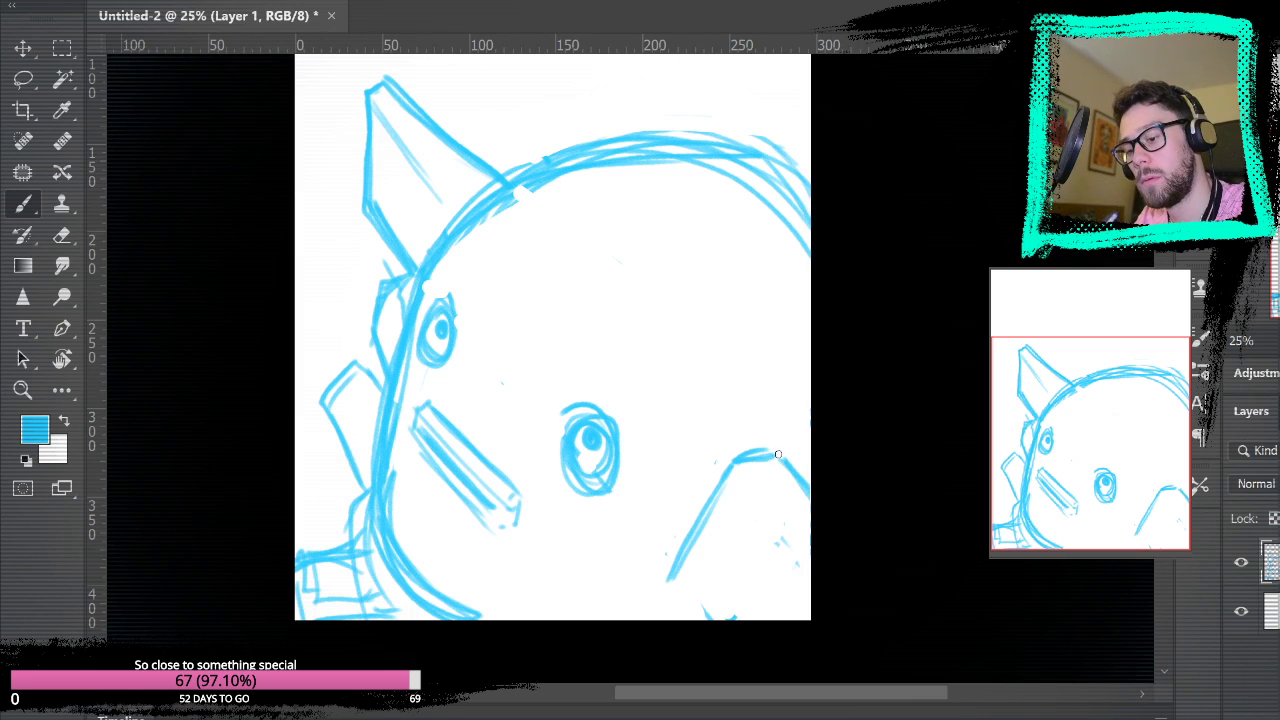
key(ctrl+z)
drag(777, 454, 847, 549)
drag(737, 471, 782, 525)
drag(668, 578, 713, 640)
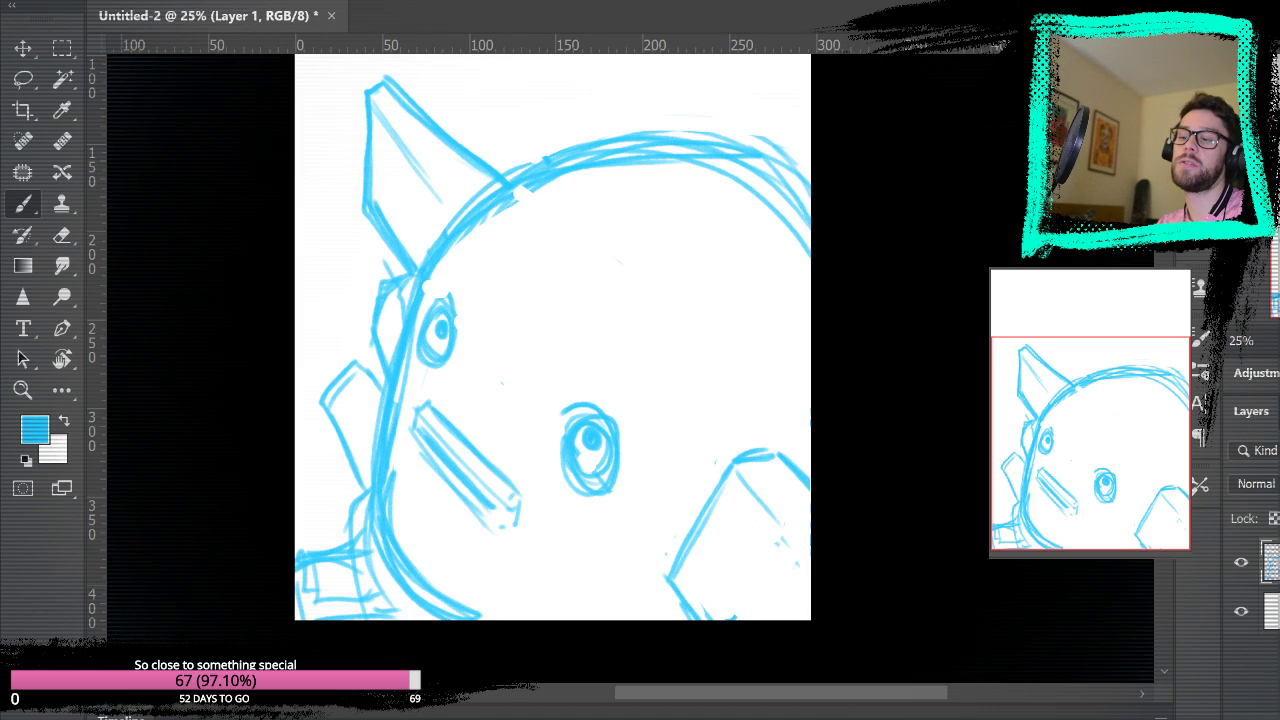
- Lasso the lower-right plate, move it slightly right and up toward the page edge, and clear the selection
click(23, 78)
mouse_move(722, 450)
mouse_down()
mouse_move(766, 420)
mouse_move(720, 418)
mouse_up()
key(v)
mouse_move(745, 557)
mouse_down()
mouse_move(806, 523)
mouse_move(794, 543)
mouse_move(783, 523)
mouse_move(782, 575)
mouse_up()
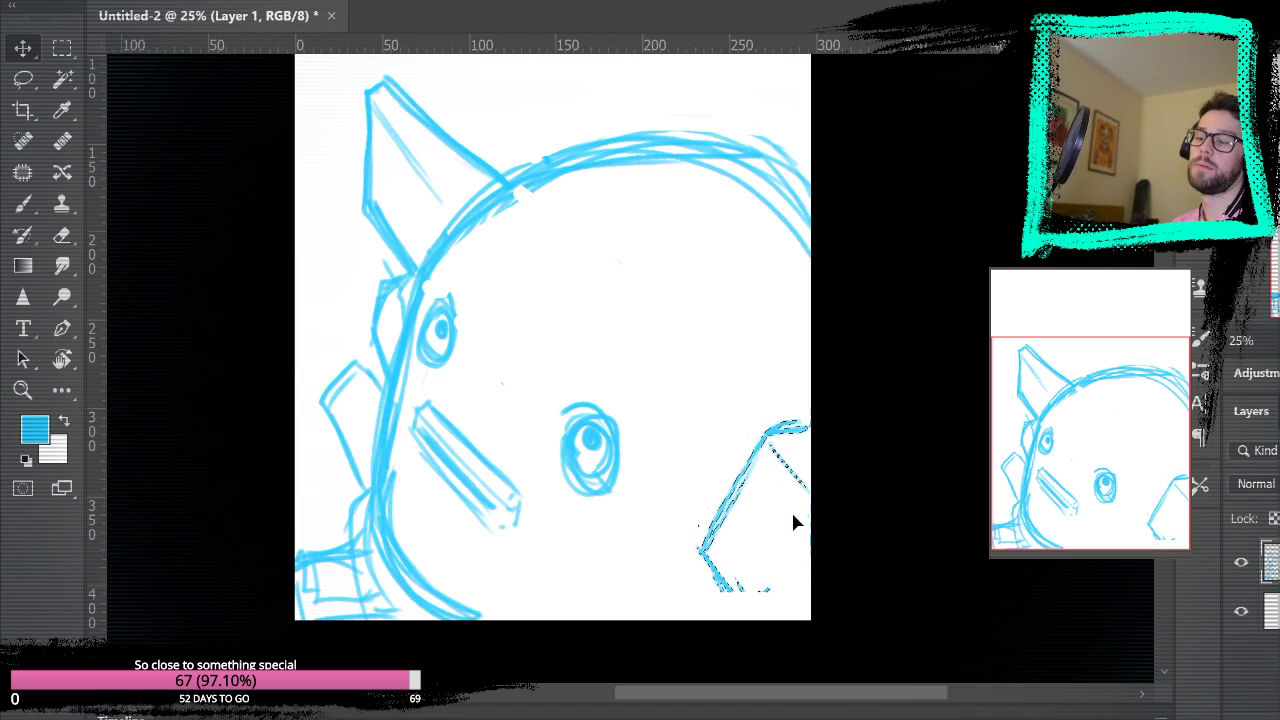
drag(793, 522, 783, 531)
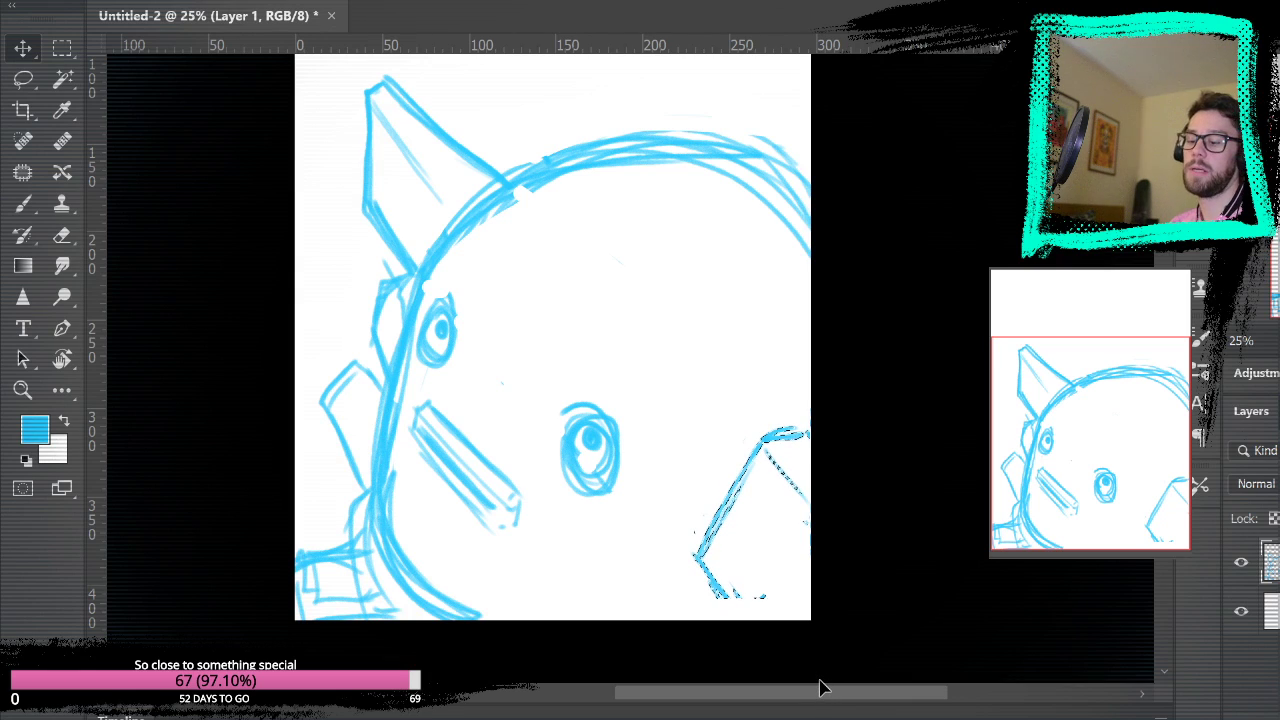
click(66, 52)
key(ctrl+d)
- Sketch a short angular shape under the lower-right plate at the bottom page edge, undoing stray strokes
click(30, 204)
mouse_move(662, 615)
mouse_down()
mouse_move(713, 595)
mouse_move(682, 599)
mouse_move(740, 616)
mouse_up()
key(ctrl+z)
key(ctrl+z)
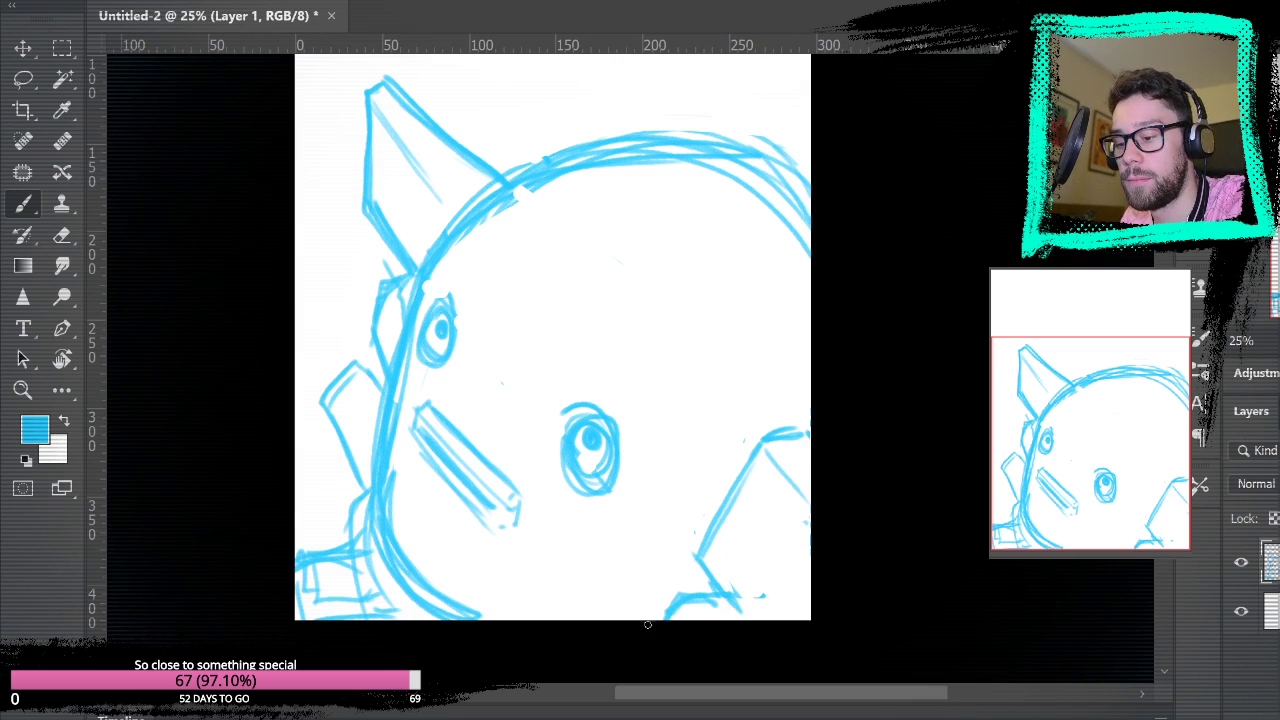
- Sketch a small tilted oval for the warrior's head in the upper part of the colossus head, undoing extra strokes
mouse_move(1043, 351)
mouse_down()
mouse_move(1098, 479)
mouse_move(1080, 577)
mouse_move(1054, 443)
mouse_move(1076, 422)
mouse_up()
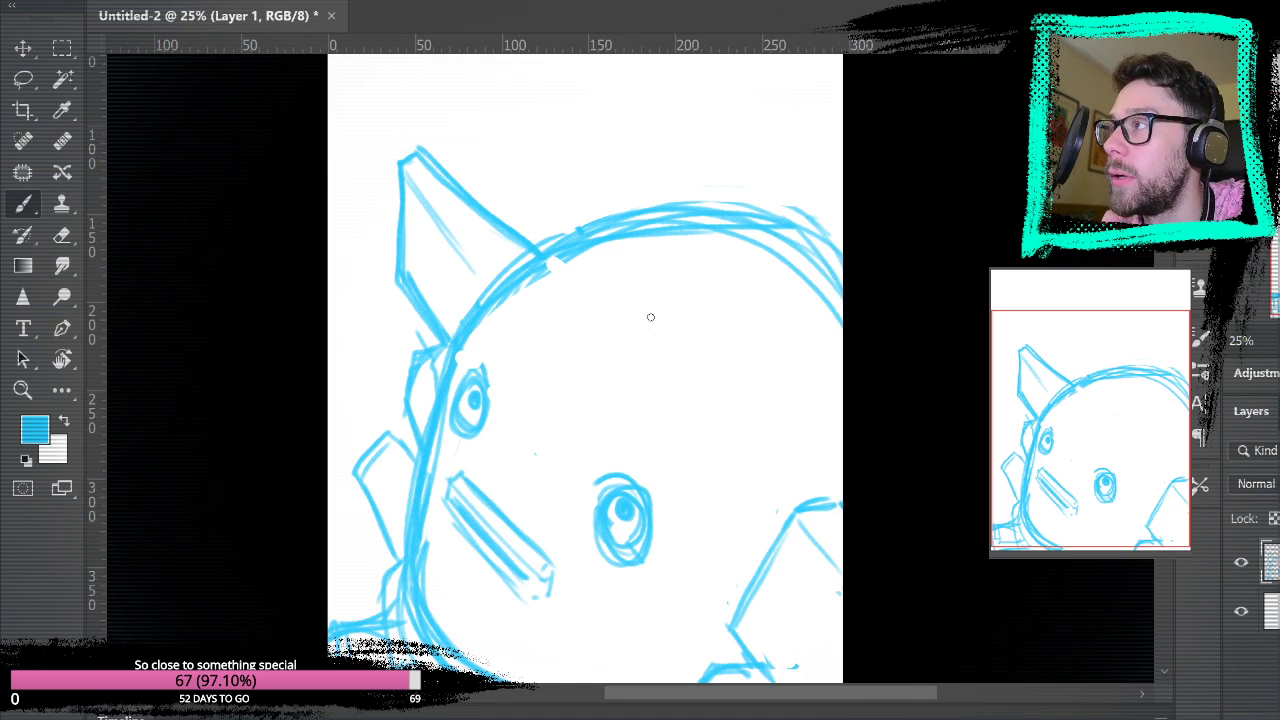
drag(627, 325, 629, 346)
mouse_move(658, 302)
mouse_down()
mouse_move(636, 348)
mouse_move(664, 311)
mouse_move(633, 333)
mouse_move(650, 296)
mouse_move(635, 339)
mouse_move(662, 300)
mouse_up()
key(ctrl+z)
key(ctrl+z)
key(ctrl+z)
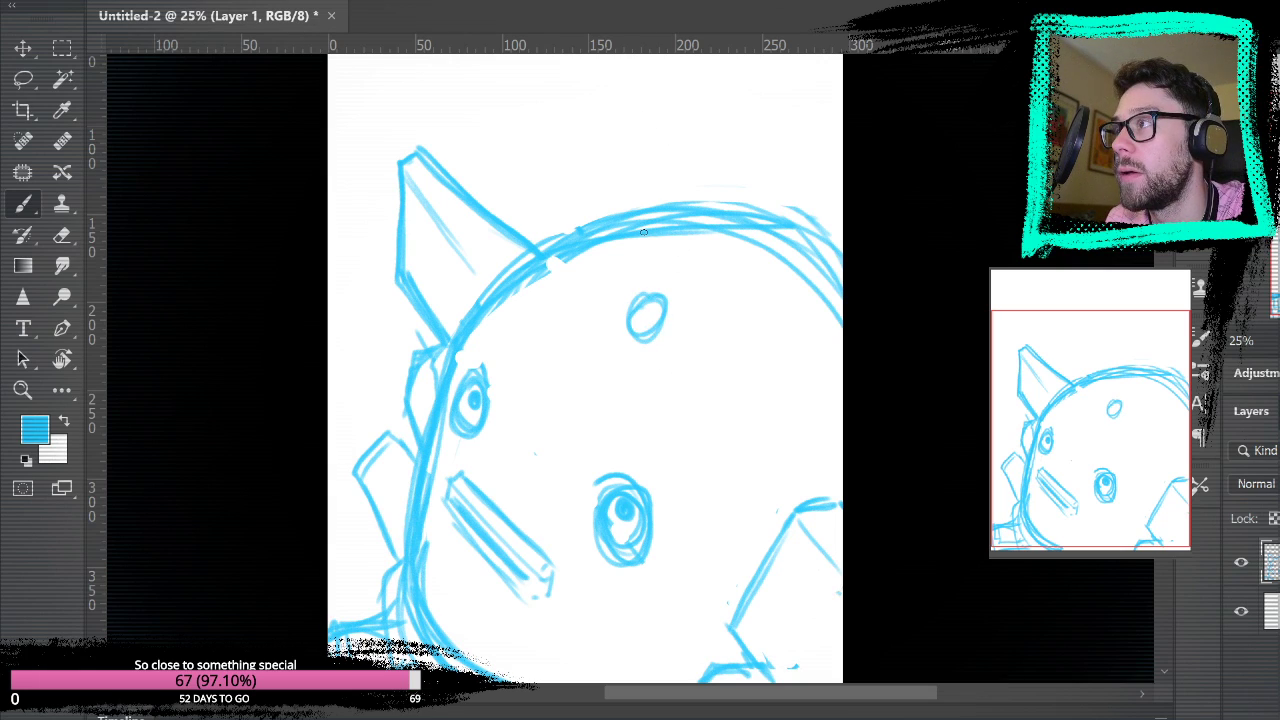
- Draw a long curved action line beside the warrior's head and sketch the torso, hips and bent trailing leg
drag(602, 155, 688, 465)
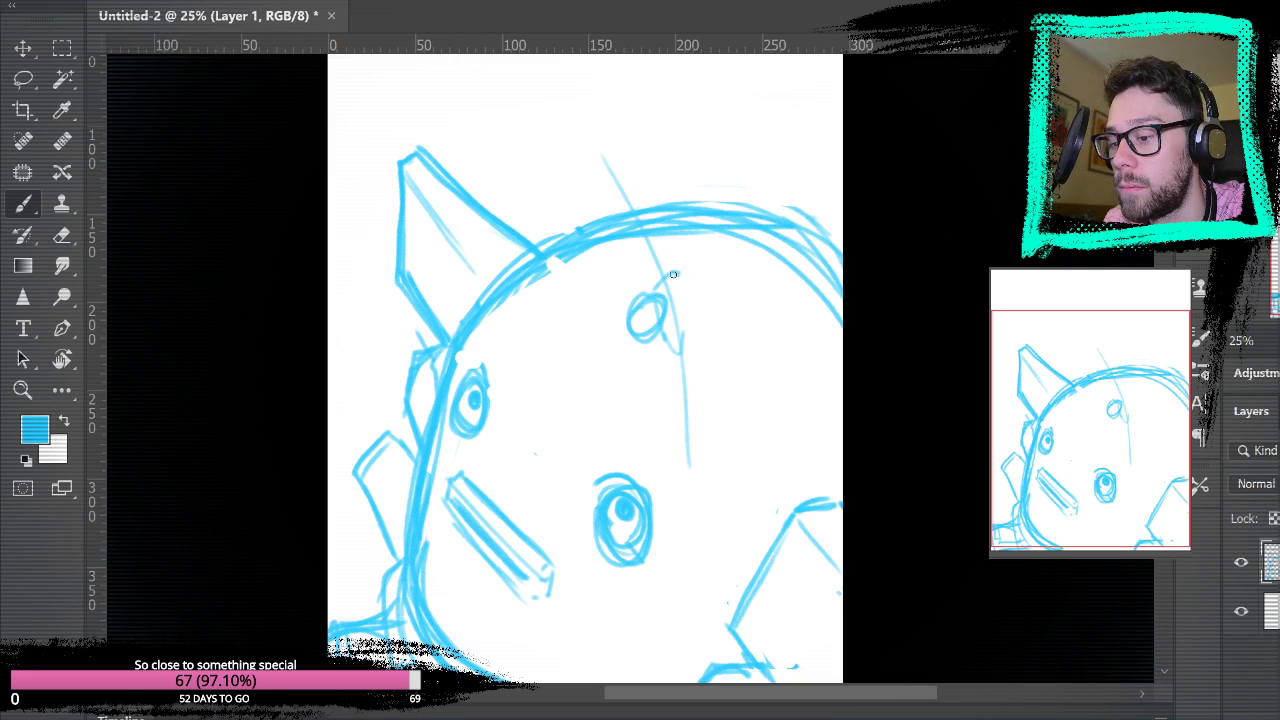
mouse_move(663, 278)
mouse_down()
mouse_move(715, 298)
mouse_move(681, 380)
mouse_up()
drag(711, 289, 748, 385)
mouse_move(745, 315)
mouse_down()
mouse_move(762, 362)
mouse_move(793, 384)
mouse_move(790, 370)
mouse_up()
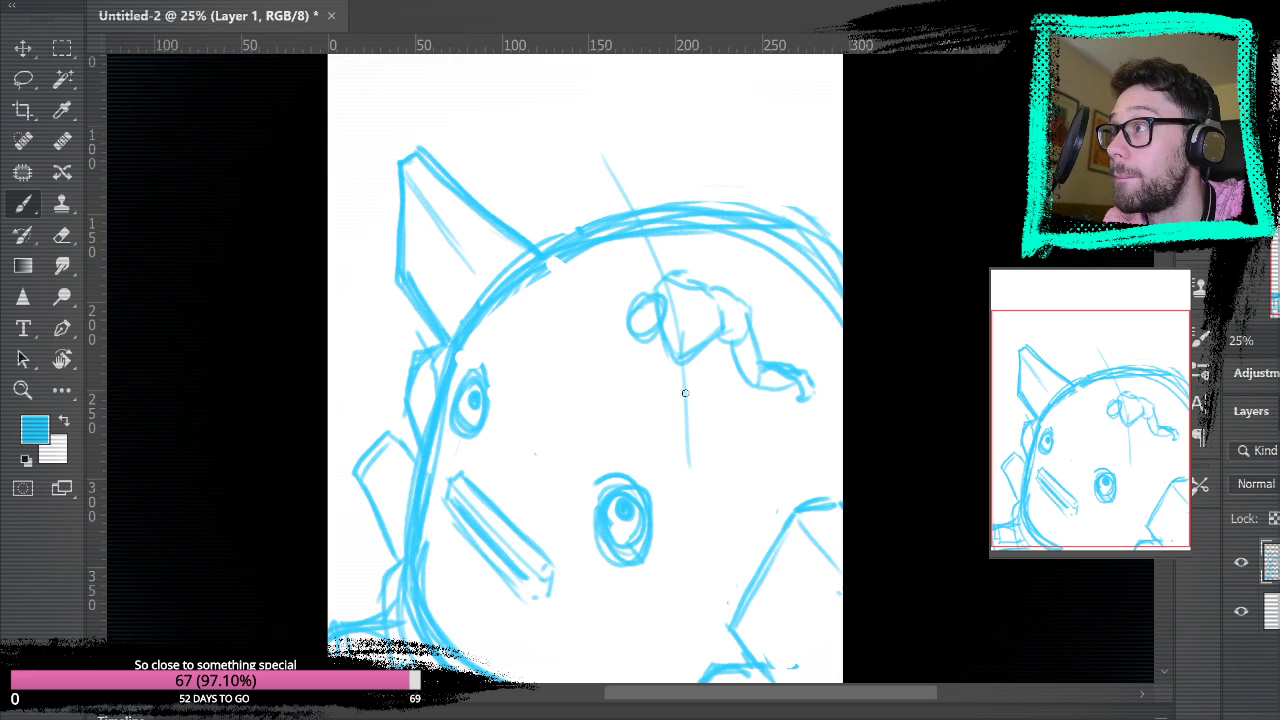
- Try several versions of the warrior's front leg below the torso and undo them
mouse_move(704, 322)
mouse_down()
mouse_move(656, 364)
mouse_move(674, 366)
mouse_up()
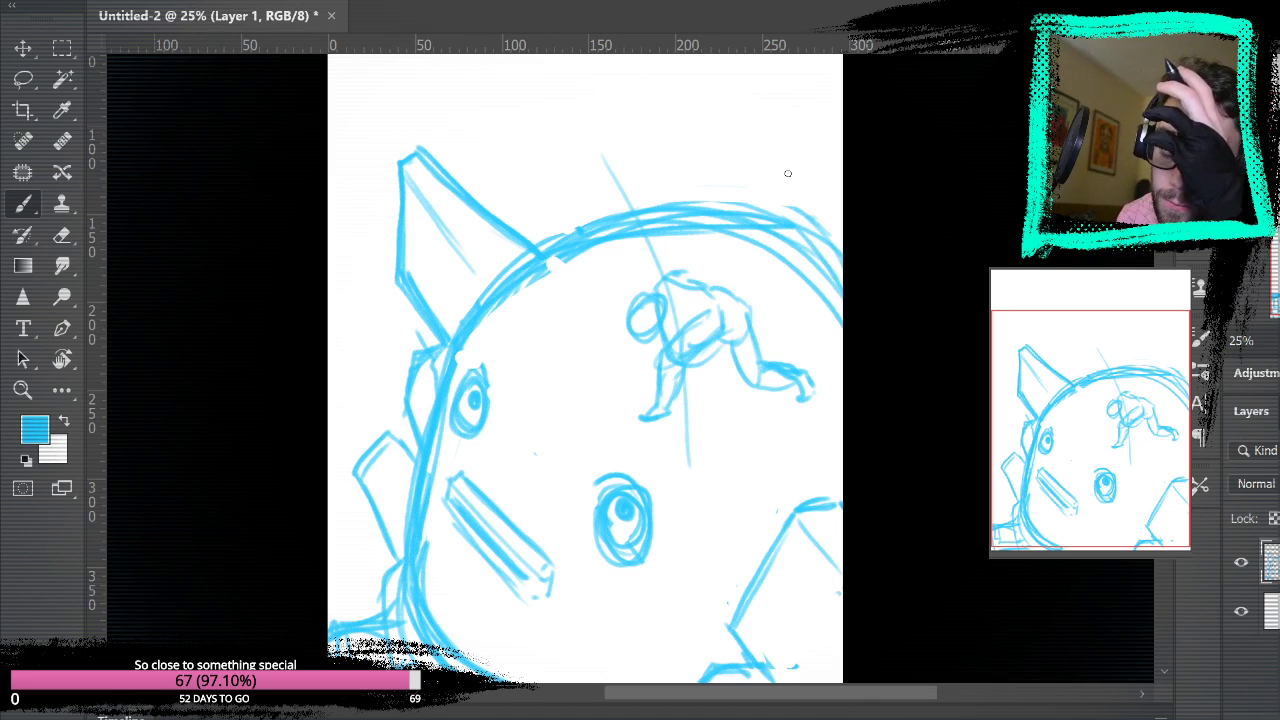
key(ctrl+z)
key(ctrl+z)
key(ctrl+z)
key(ctrl+z)
key(ctrl+z)
key(ctrl+z)
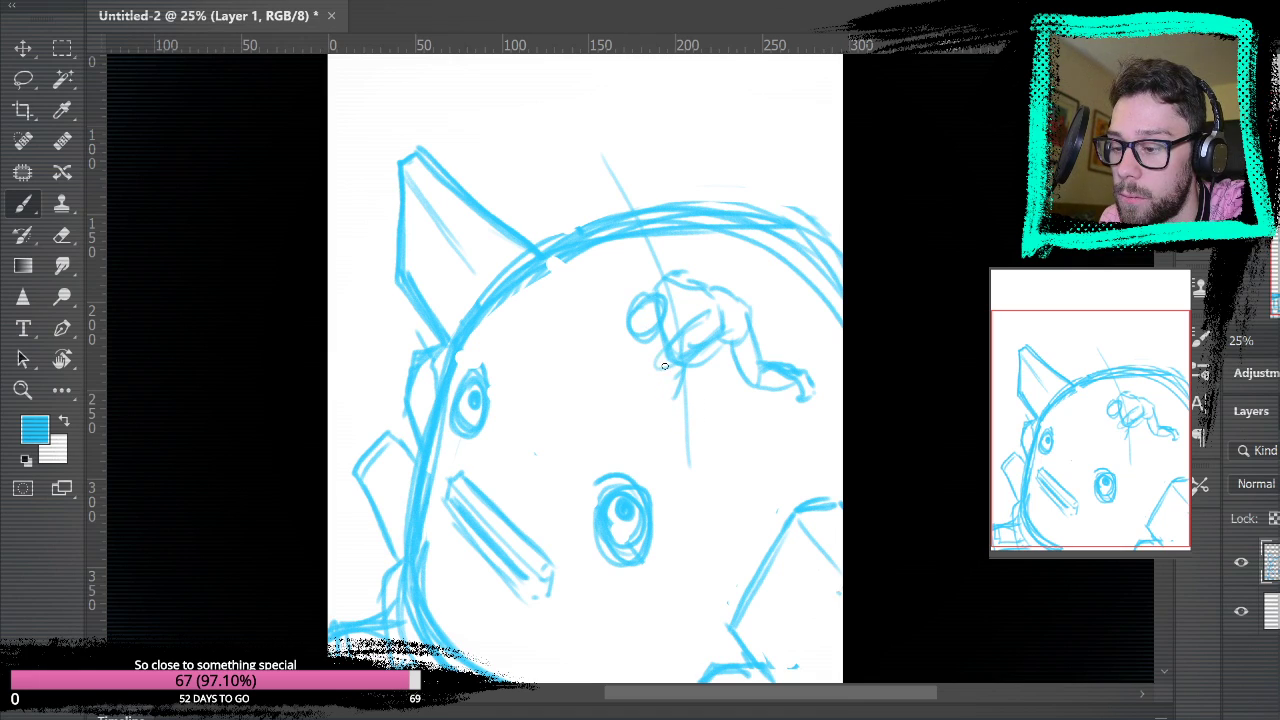
key(ctrl+z)
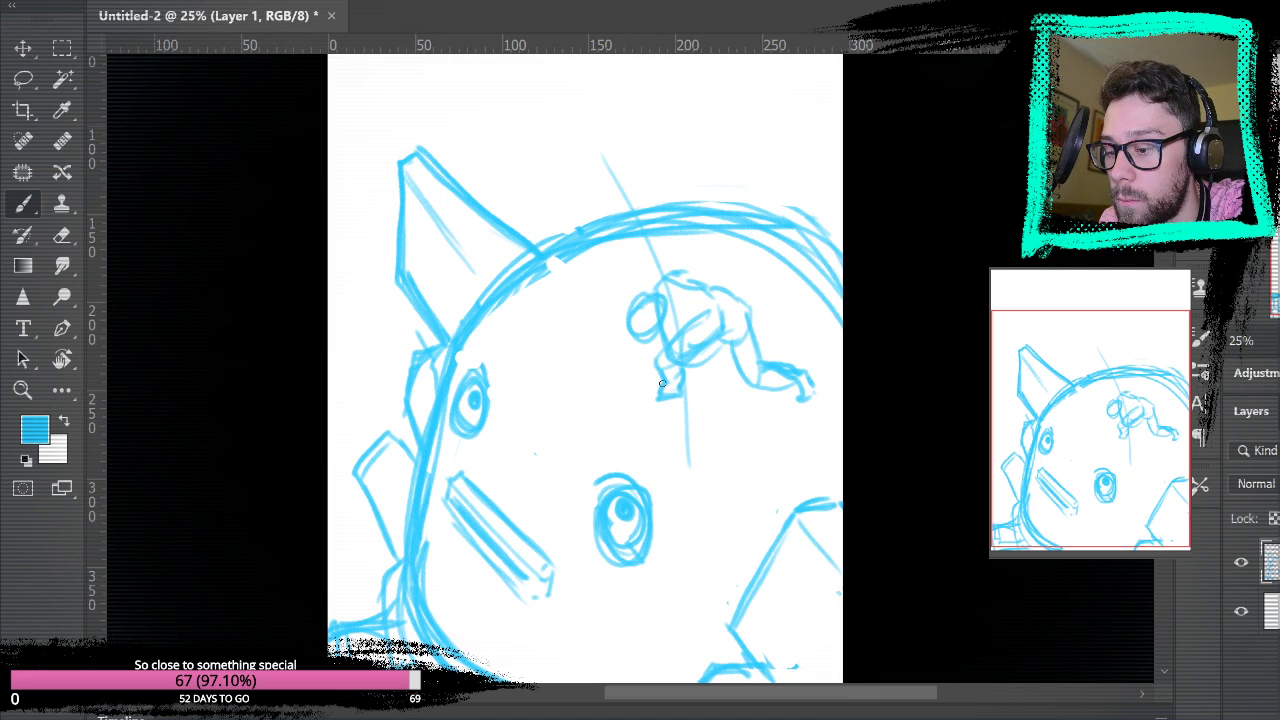
key(ctrl+z)
key(ctrl+z)
key(ctrl+z)
key(ctrl+z)
key(ctrl+z)
key(ctrl+z)
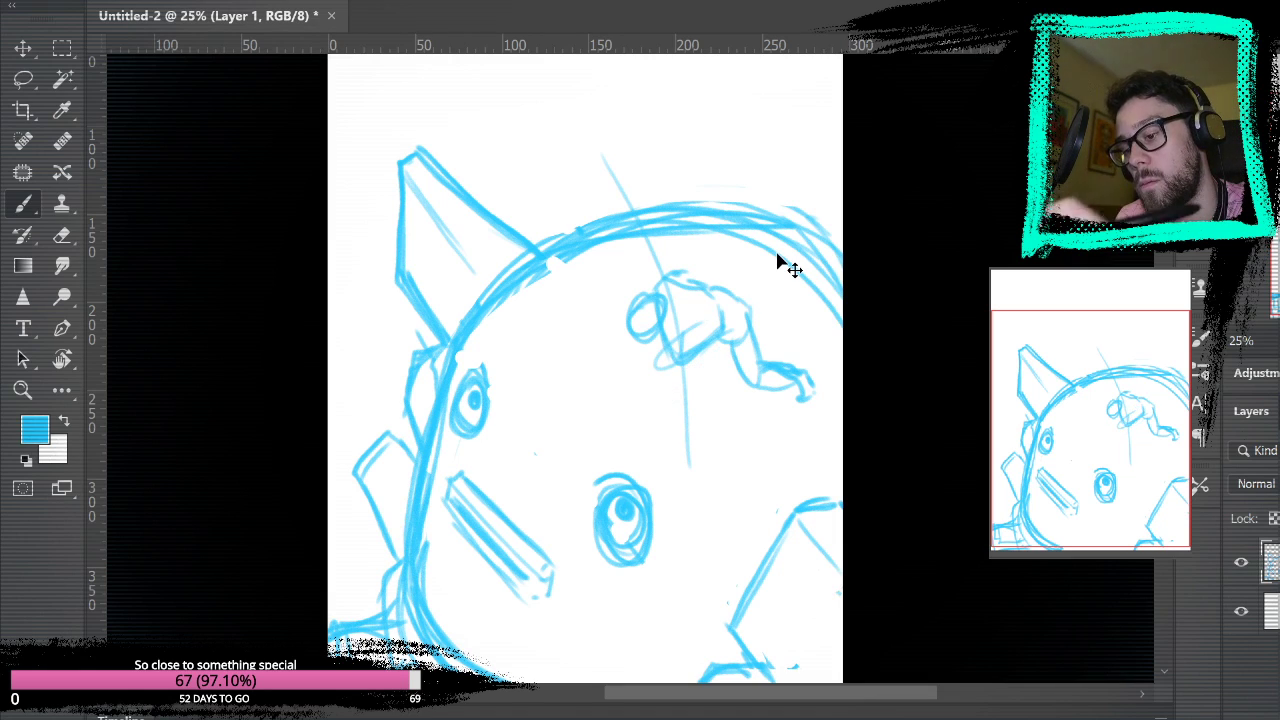
key(ctrl+z)
- Sketch the warrior's front leg tucked forward beneath the head, and erase the thigh lines overlapping the torso
drag(688, 311, 665, 343)
mouse_move(680, 354)
mouse_down()
mouse_move(712, 324)
mouse_move(691, 310)
mouse_move(672, 346)
mouse_up()
mouse_move(690, 320)
mouse_down()
mouse_move(668, 358)
mouse_move(690, 343)
mouse_up()
mouse_move(660, 346)
mouse_down()
mouse_move(645, 381)
mouse_move(656, 389)
mouse_move(627, 402)
mouse_move(654, 391)
mouse_up()
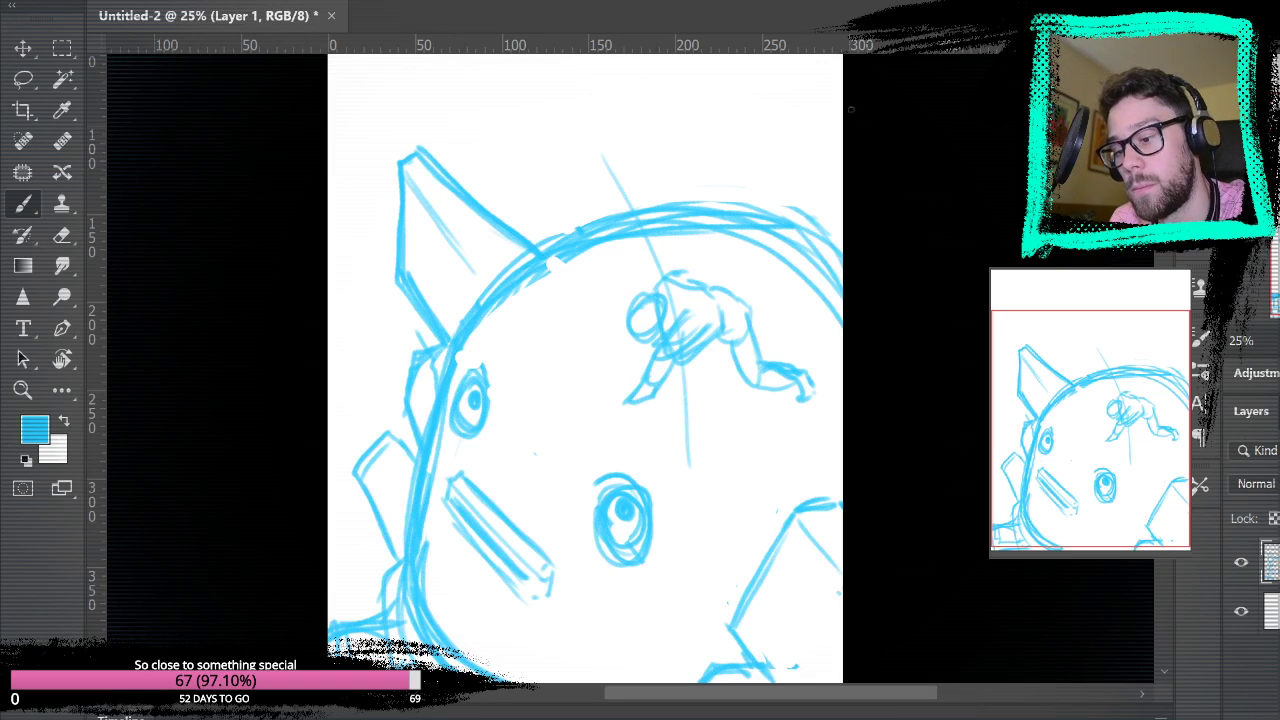
click(61, 235)
mouse_move(684, 326)
mouse_down()
mouse_move(678, 340)
mouse_move(684, 317)
mouse_up()
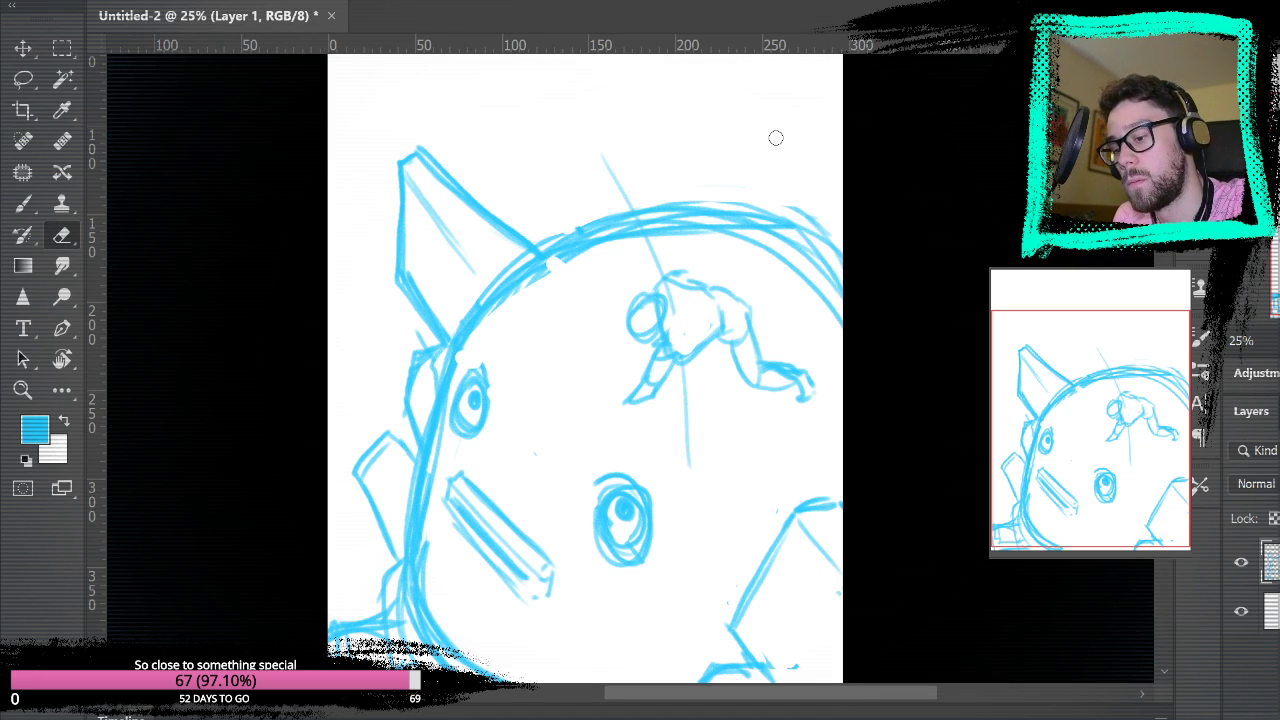
- Sketch the warrior's lower arm reaching straight down along the action line, ending in a splayed hand above the colossus's eye
key(b)
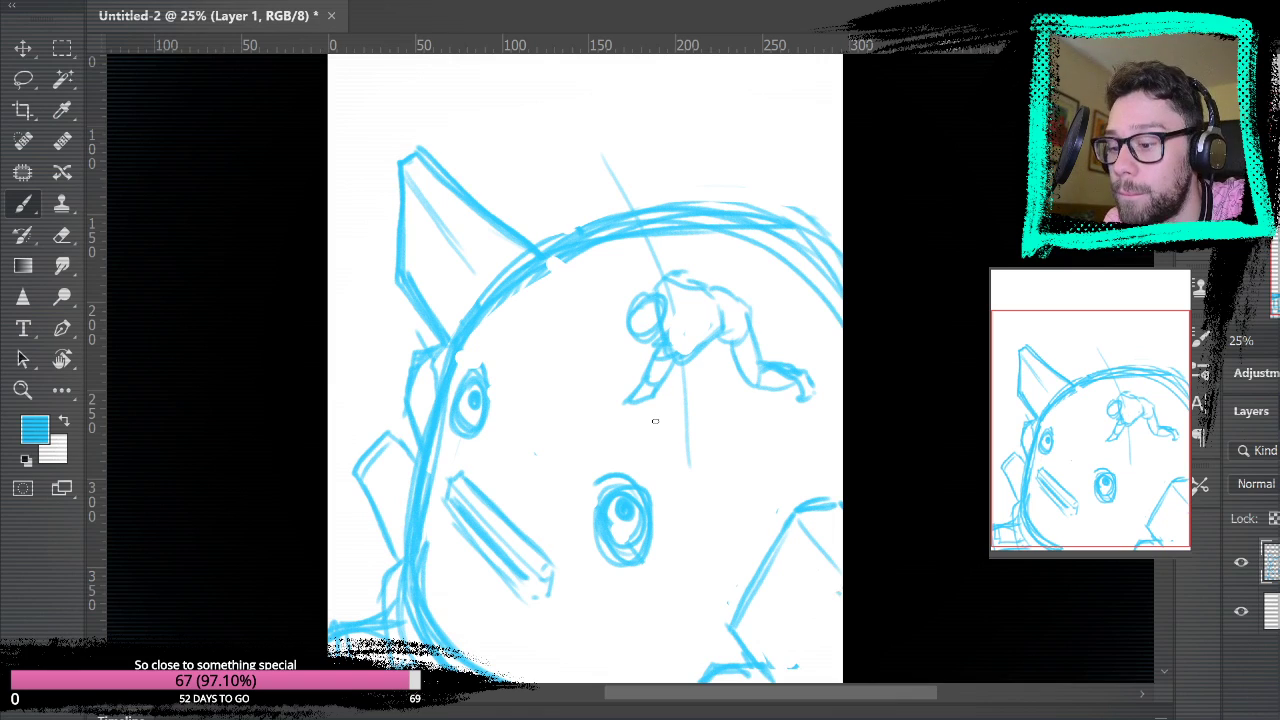
drag(669, 334, 678, 400)
mouse_move(697, 352)
mouse_down()
mouse_move(678, 420)
mouse_move(686, 458)
mouse_up()
mouse_move(692, 381)
mouse_down()
mouse_move(690, 453)
mouse_move(677, 461)
mouse_move(688, 464)
mouse_move(673, 462)
mouse_move(708, 471)
mouse_up()
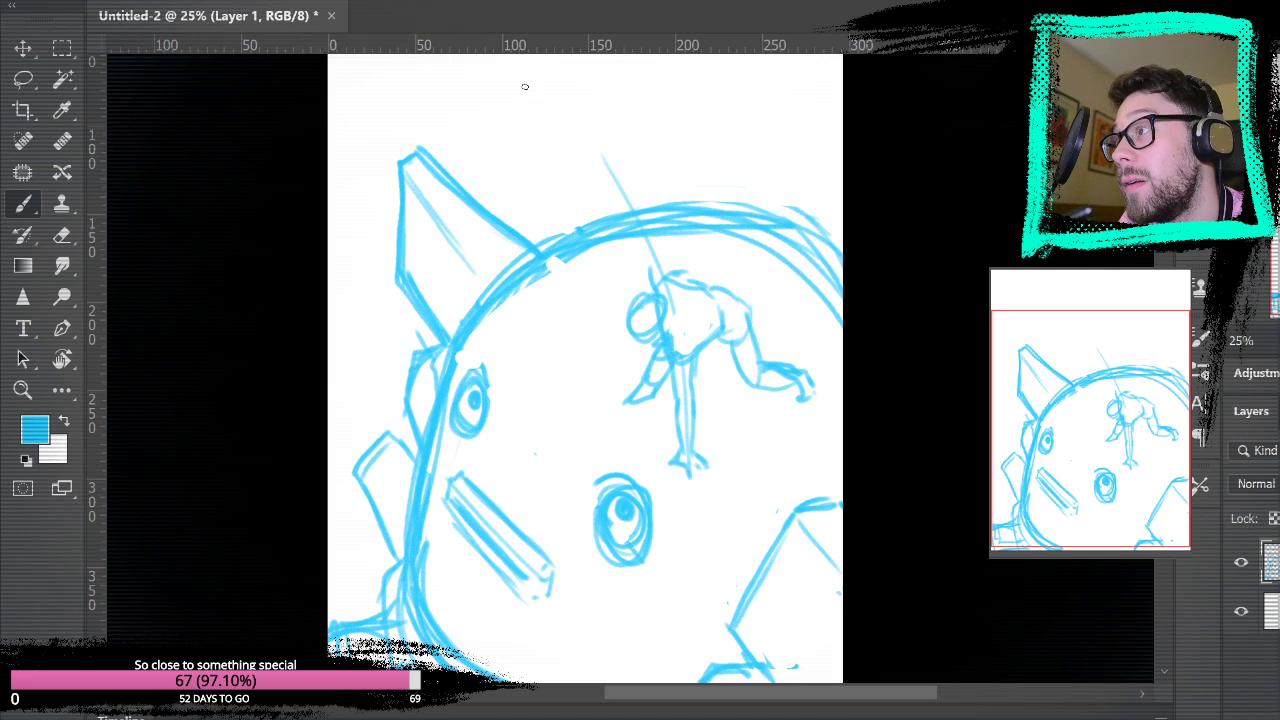
- Sketch the warrior's raised arm along the upper action line, extending above the colossus head, and rough in its hand
drag(683, 275, 655, 233)
mouse_move(652, 232)
mouse_down()
mouse_move(678, 275)
mouse_move(656, 279)
mouse_move(607, 175)
mouse_up()
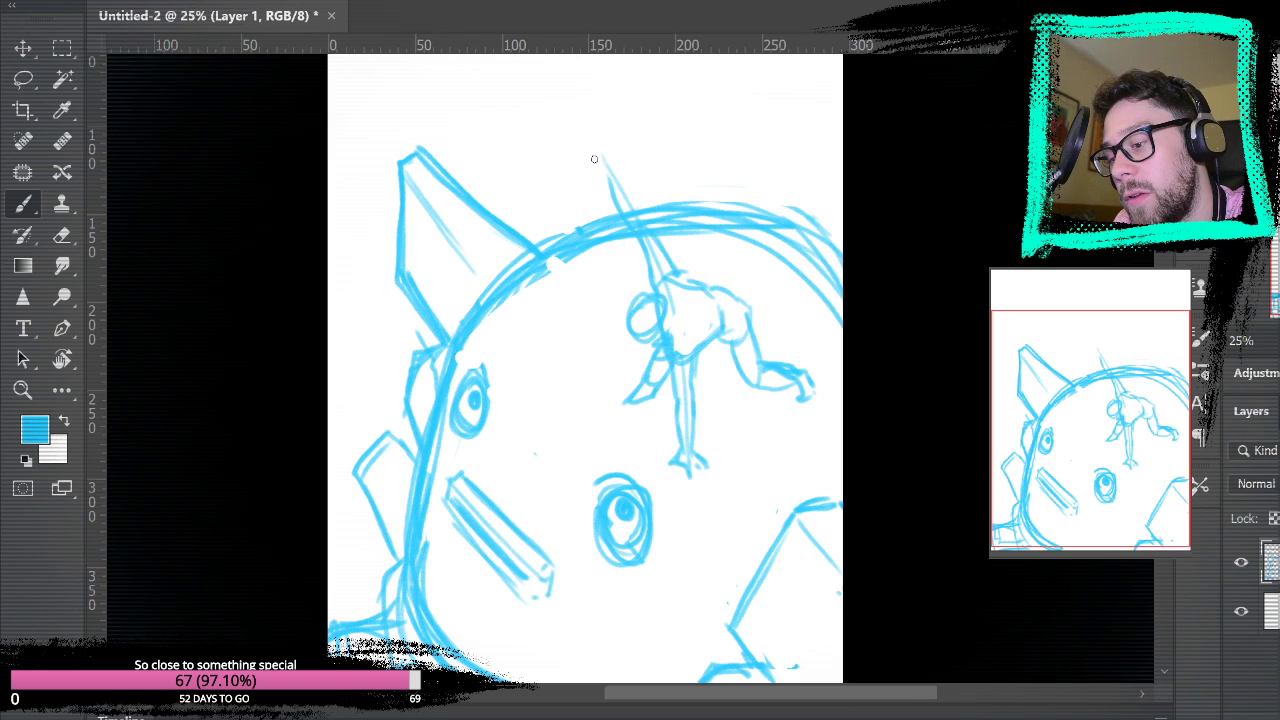
mouse_move(651, 232)
mouse_down()
mouse_move(601, 158)
mouse_move(617, 193)
mouse_move(571, 135)
mouse_move(551, 140)
mouse_move(608, 182)
mouse_up()
key(ctrl+z)
key(ctrl+z)
key(ctrl+z)
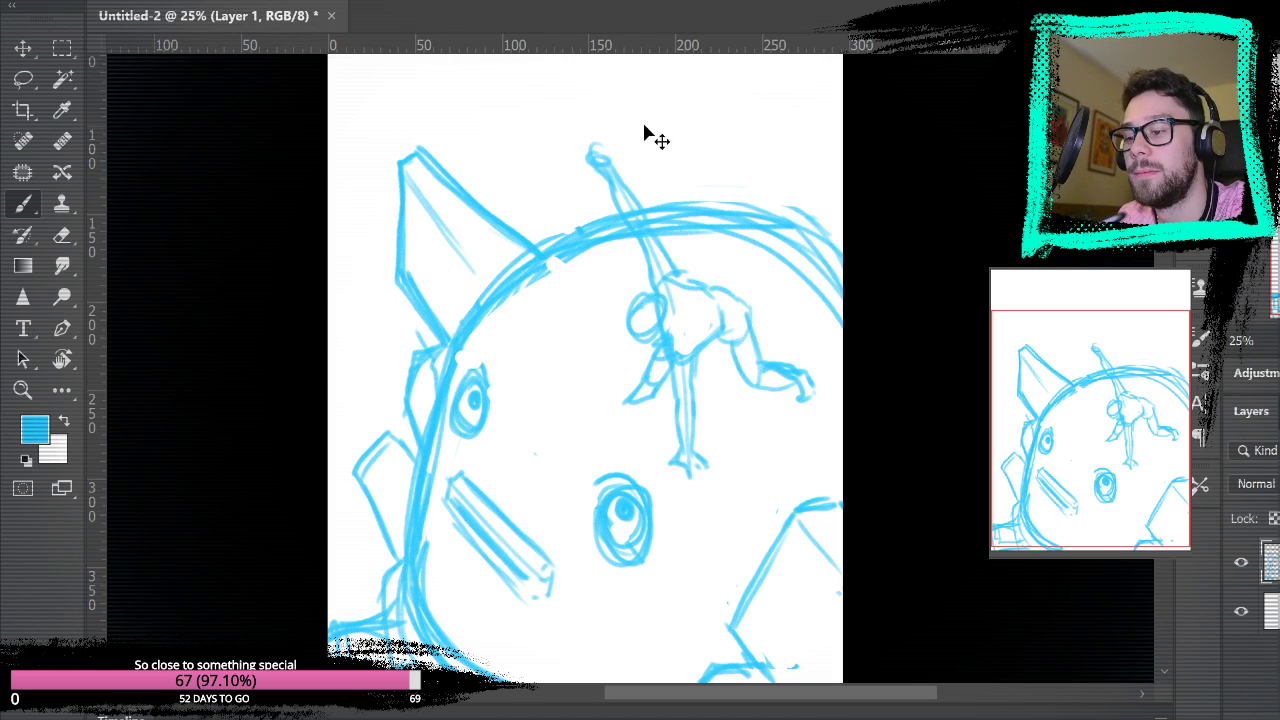
- Redraw the raised hand as a fist and sketch a sword in it with its long blade pointing down
mouse_move(591, 158)
mouse_down()
mouse_move(614, 172)
mouse_move(592, 176)
mouse_up()
key(ctrl+z)
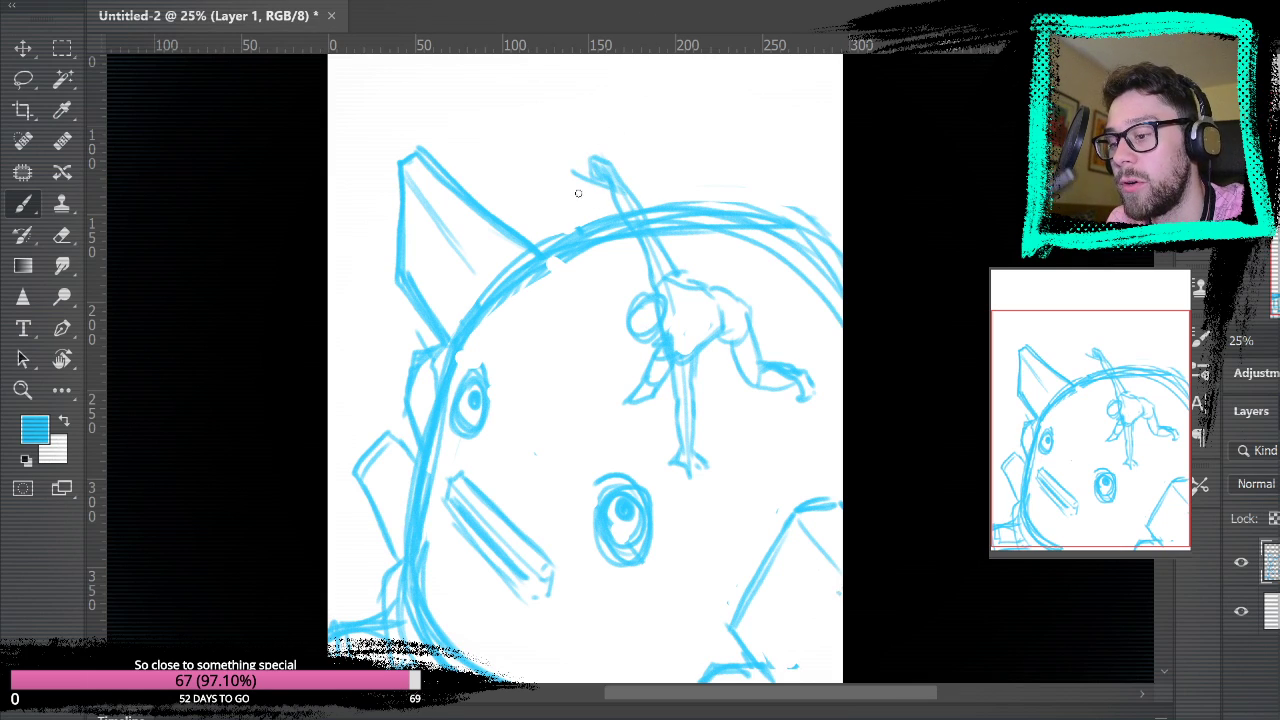
key(ctrl+z)
mouse_move(609, 179)
mouse_down()
mouse_move(604, 145)
mouse_move(581, 179)
mouse_move(586, 348)
mouse_up()
drag(585, 194, 583, 331)
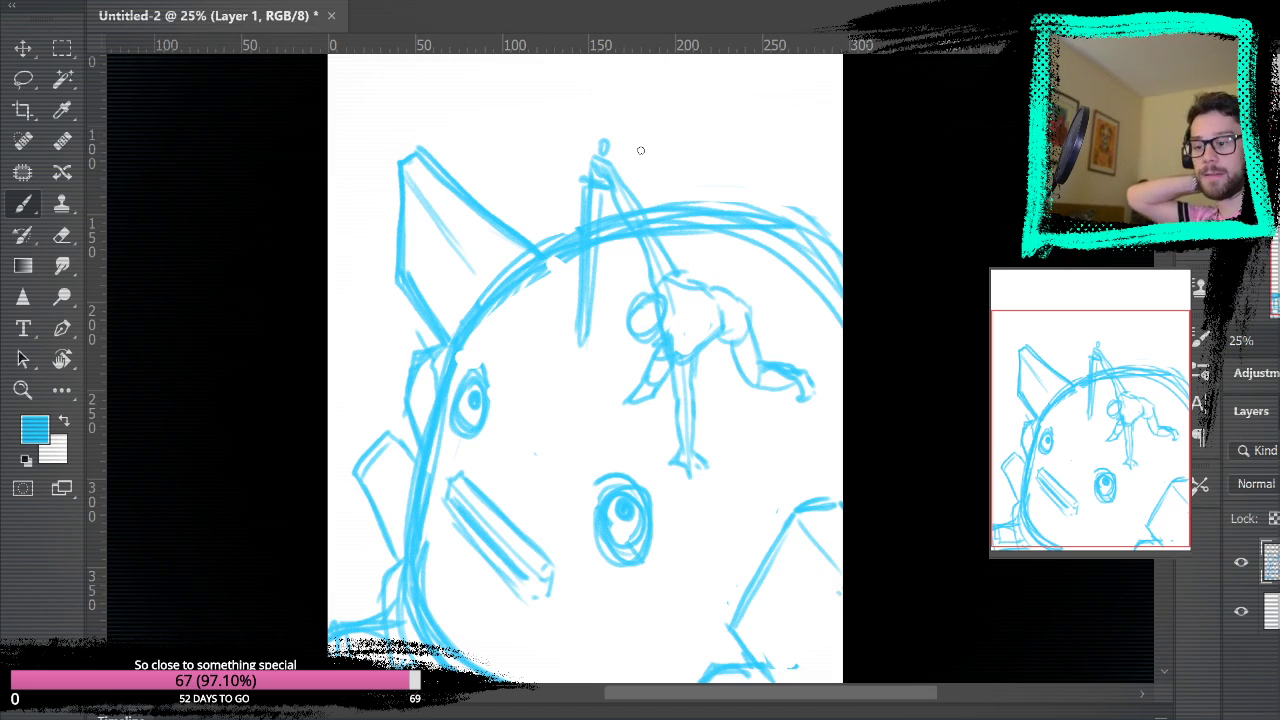
- Select the warrior with its sword, scale it down slightly and move it up over the colossus head's upper edge
key(l)
mouse_move(627, 116)
mouse_down()
mouse_move(568, 171)
mouse_move(562, 373)
mouse_move(589, 435)
mouse_move(616, 439)
mouse_move(659, 484)
mouse_move(715, 498)
mouse_move(772, 437)
mouse_move(819, 427)
mouse_move(801, 325)
mouse_move(719, 256)
mouse_move(654, 226)
mouse_move(627, 118)
mouse_up()
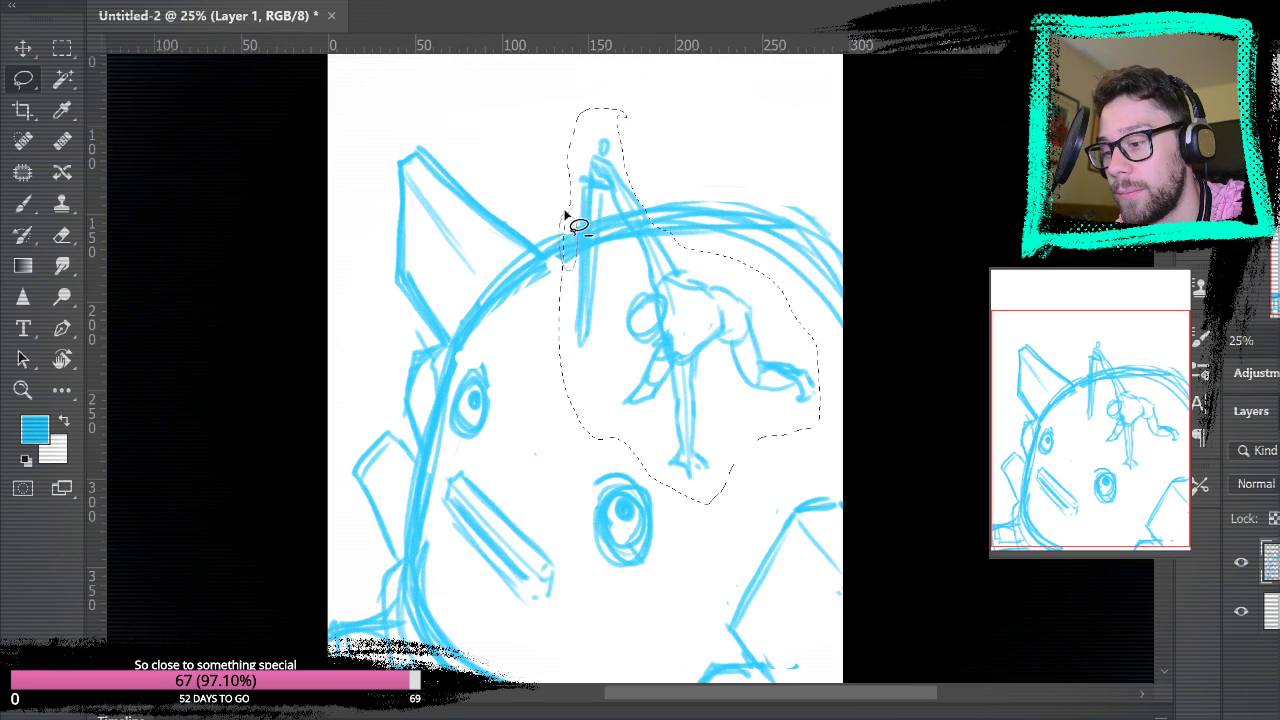
mouse_move(604, 223)
mouse_down()
mouse_move(637, 250)
mouse_move(609, 206)
mouse_up()
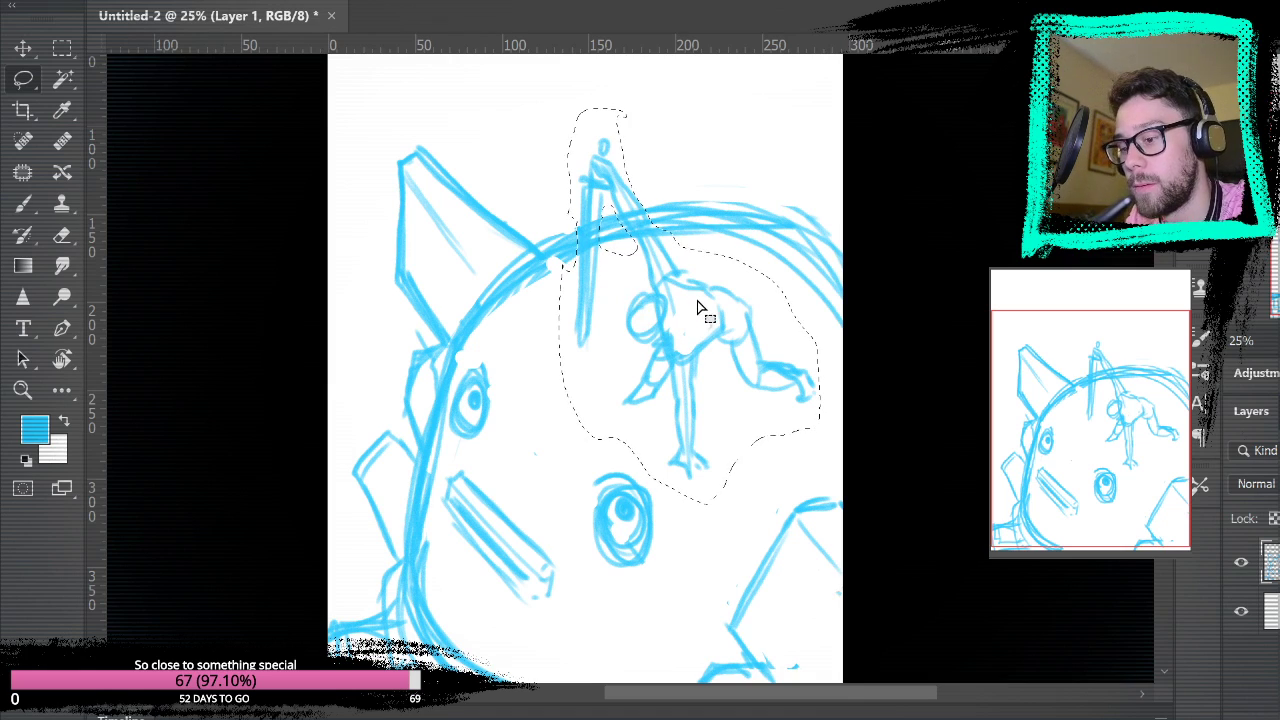
key(ctrl+t)
drag(558, 107, 574, 133)
drag(728, 288, 722, 261)
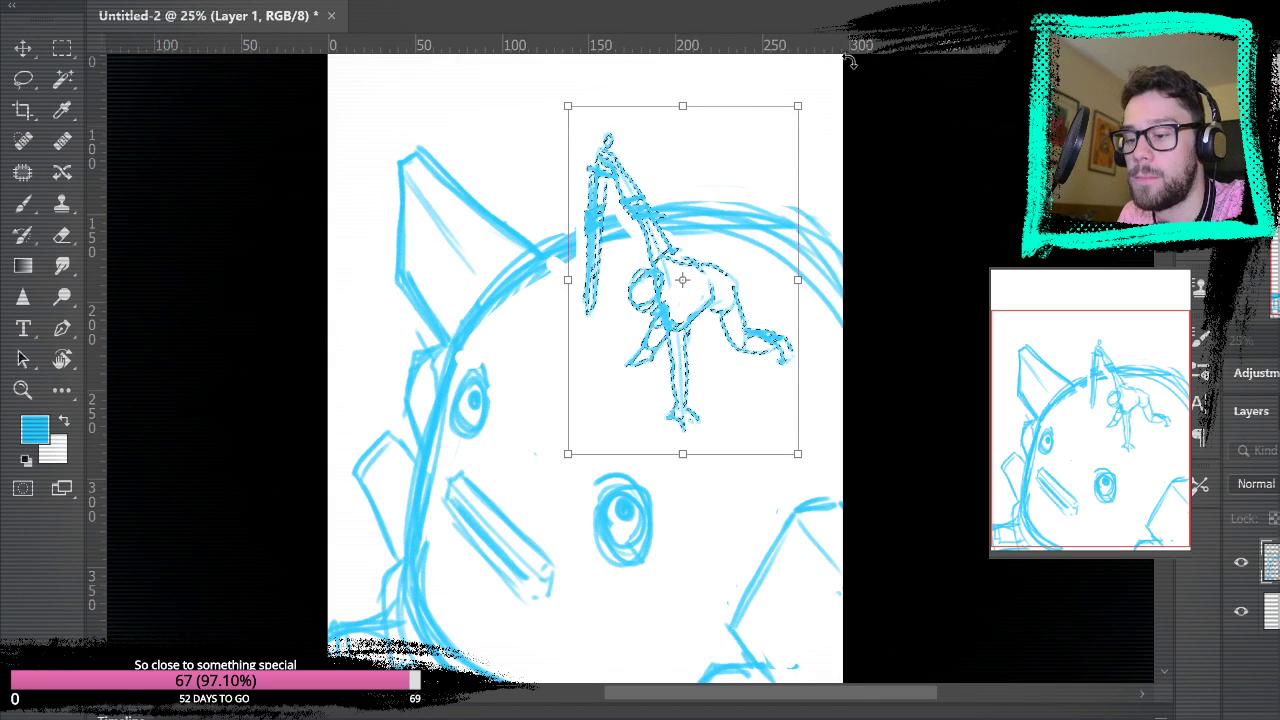
drag(741, 313, 738, 290)
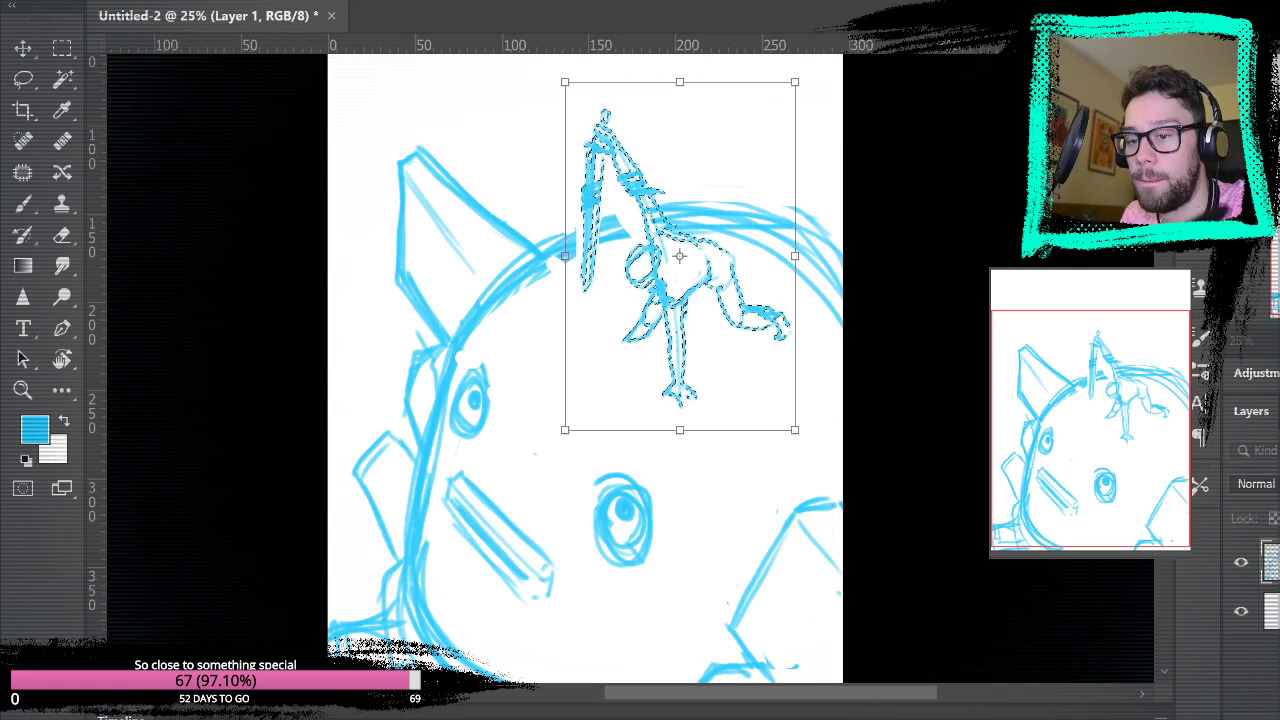
key(Return)
key(l)
click(62, 48)
click(106, 217)
- Redraw the missing stretch of the head's upper outline and erase the stray outline fragments from the warrior's raised arm and sword
click(24, 204)
drag(550, 267, 667, 212)
drag(562, 246, 733, 205)
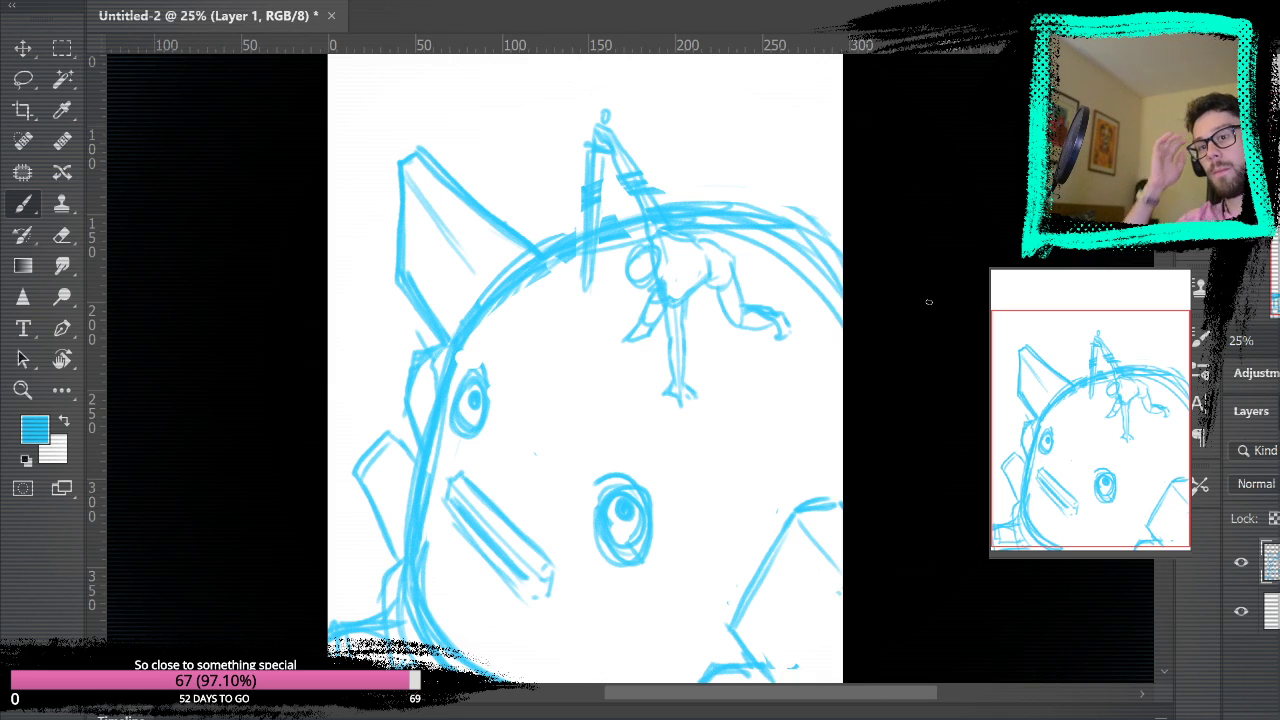
click(62, 235)
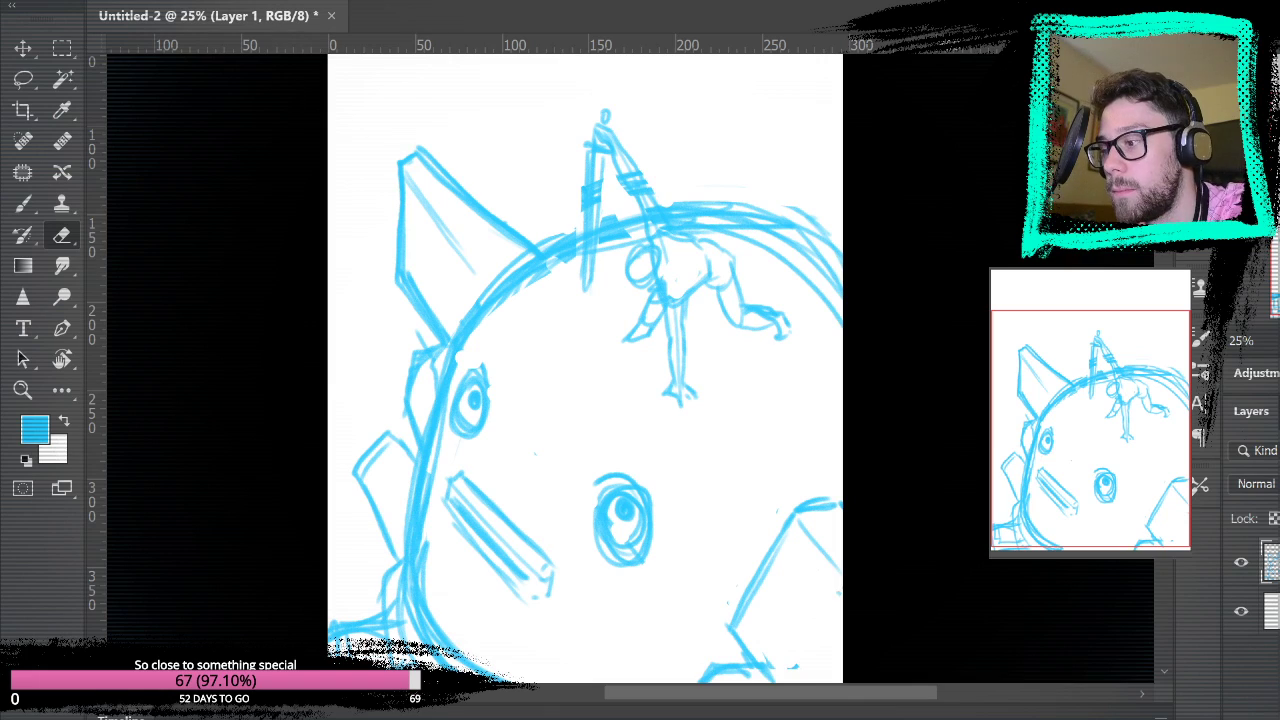
drag(626, 166, 655, 214)
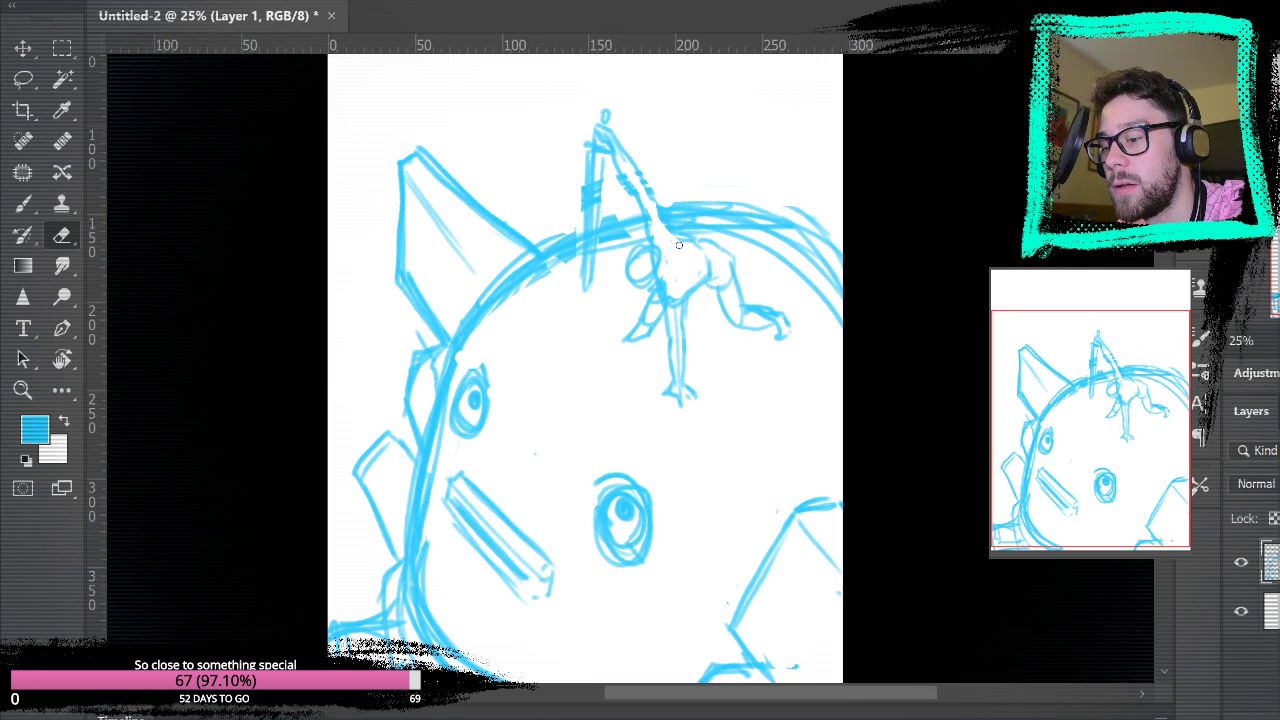
drag(597, 168, 592, 238)
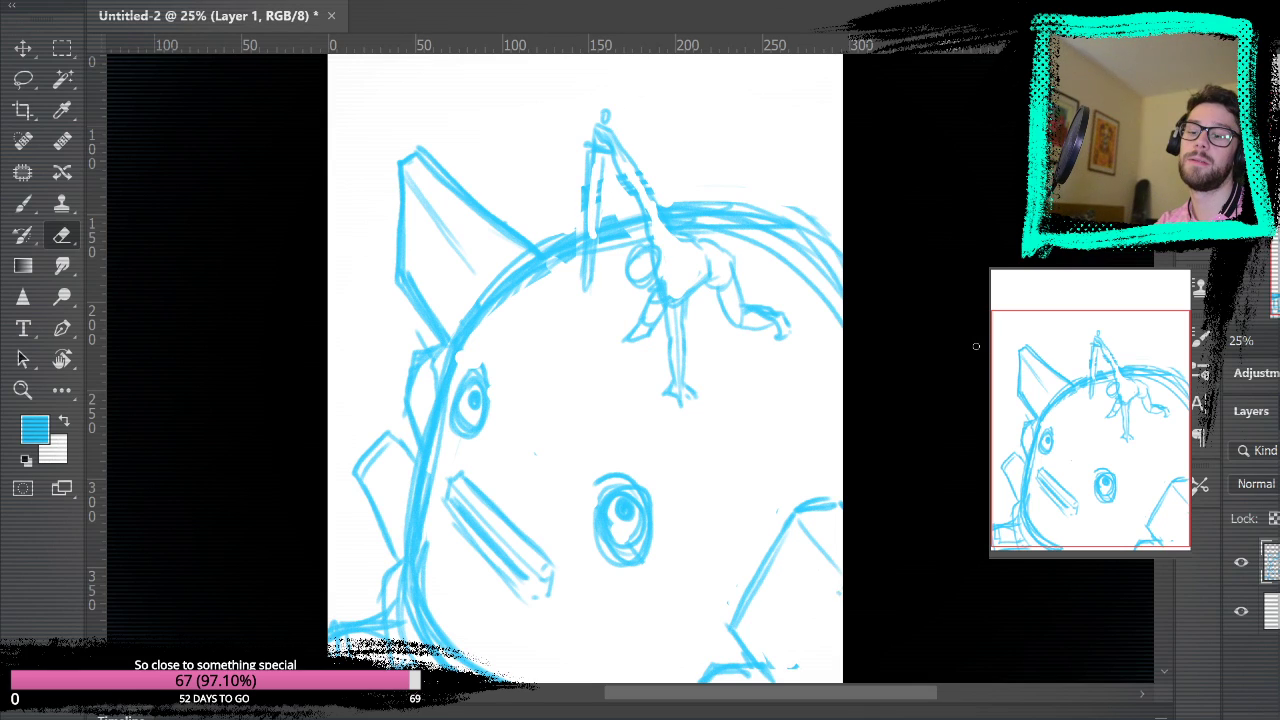
mouse_move(977, 588)
mouse_down()
mouse_move(1060, 444)
mouse_move(995, 534)
mouse_move(995, 656)
mouse_up()
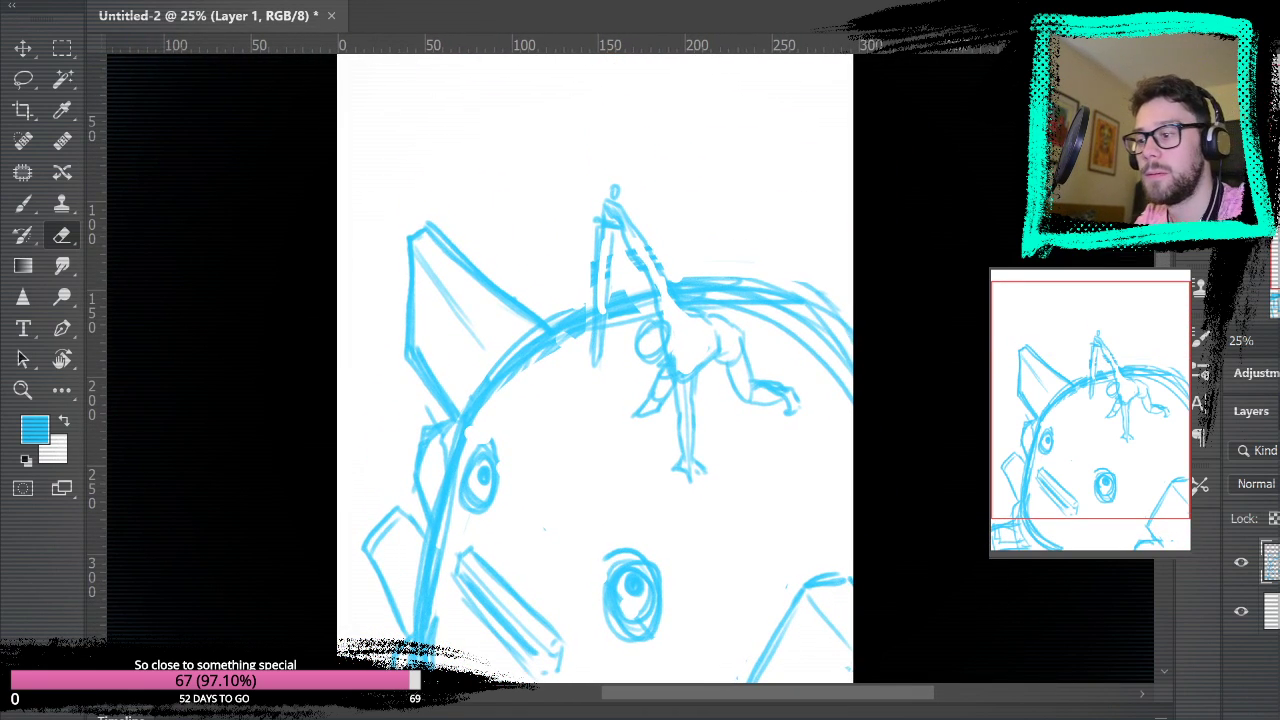
scroll(494, 131, down, 1)
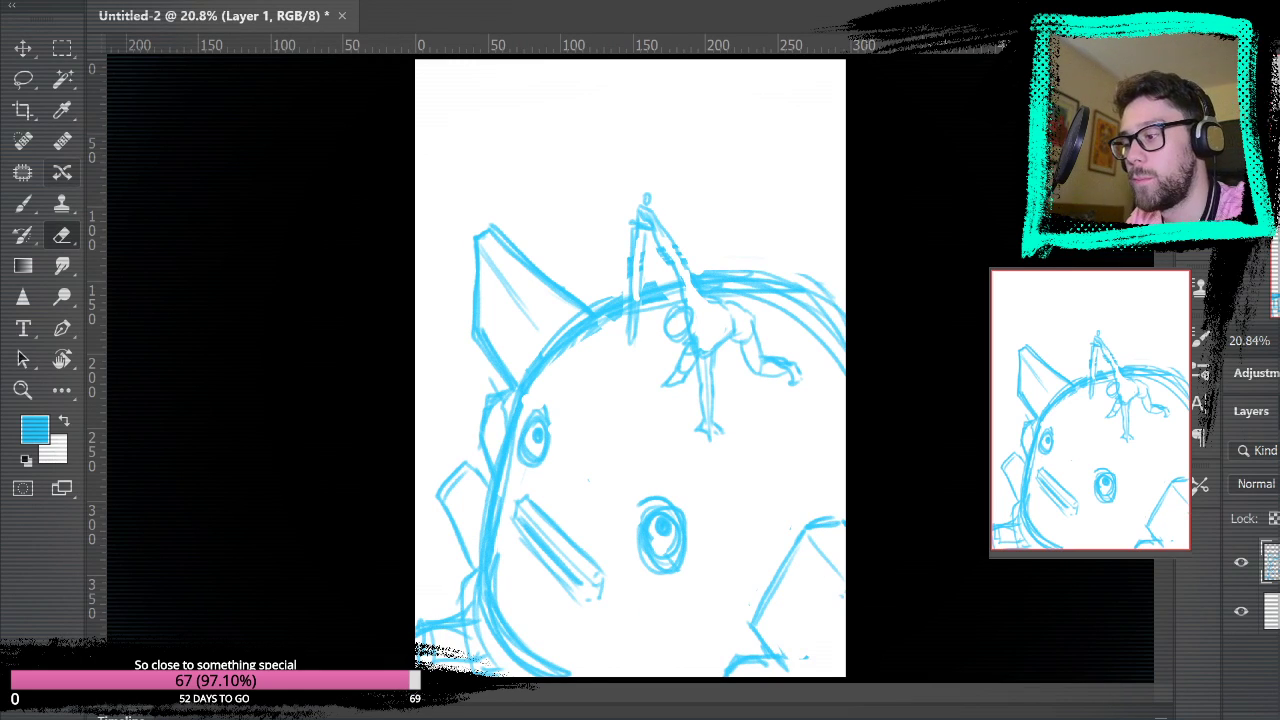
key(b)
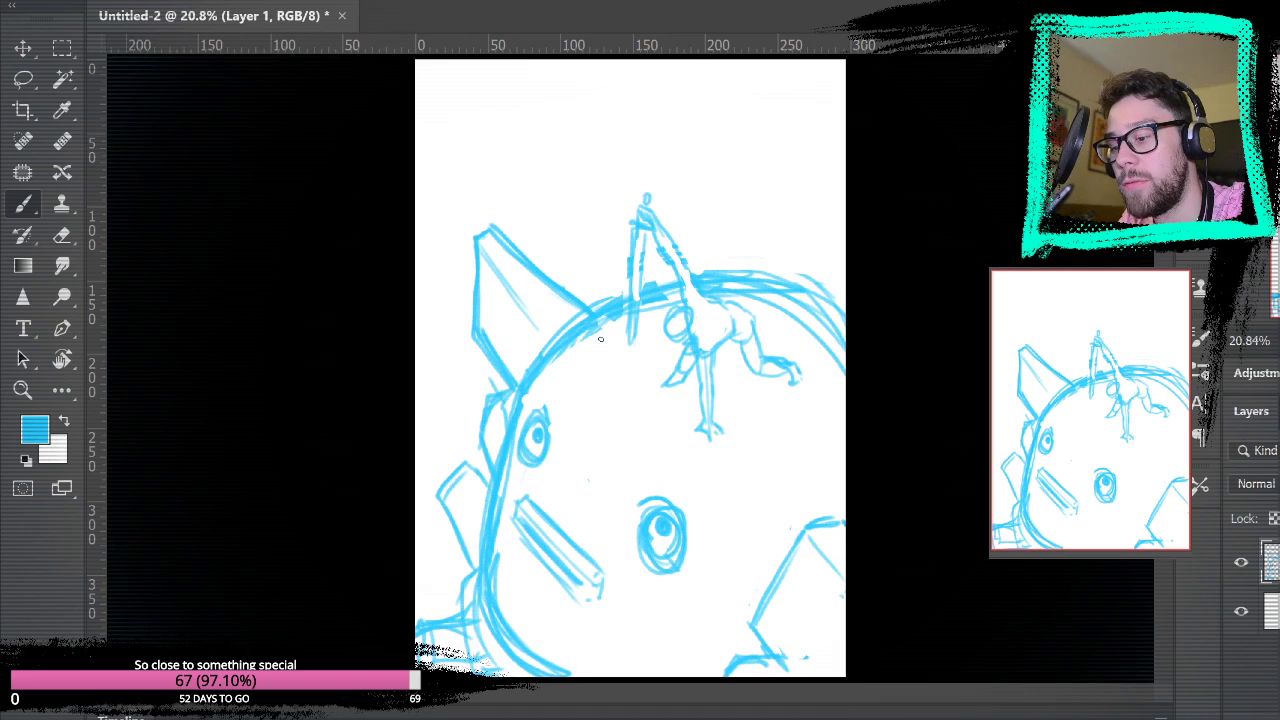
mouse_move(600, 372)
mouse_down()
mouse_move(485, 112)
mouse_move(612, 387)
mouse_move(537, 78)
mouse_up()
mouse_move(590, 340)
mouse_down()
mouse_move(521, 70)
mouse_move(480, 124)
mouse_move(604, 138)
mouse_move(575, 260)
mouse_up()
mouse_move(596, 312)
mouse_down()
mouse_move(597, 257)
mouse_move(480, 156)
mouse_move(540, 290)
mouse_up()
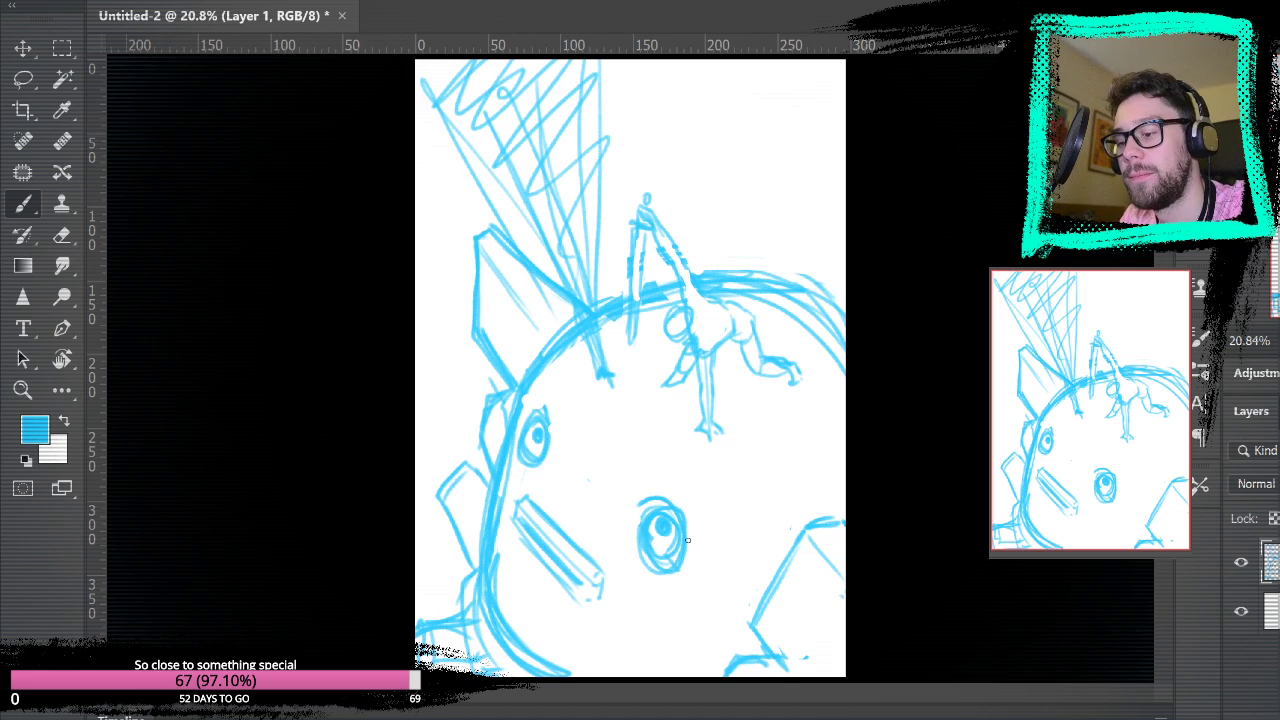
key(ctrl+z)
- Sketch two long tapering shafts running from the page's top edge down onto the head beside the horn
drag(606, 371, 430, 62)
mouse_move(440, 65)
mouse_down()
mouse_move(632, 376)
mouse_move(548, 62)
mouse_up()
drag(551, 62, 617, 408)
drag(438, 46, 440, 165)
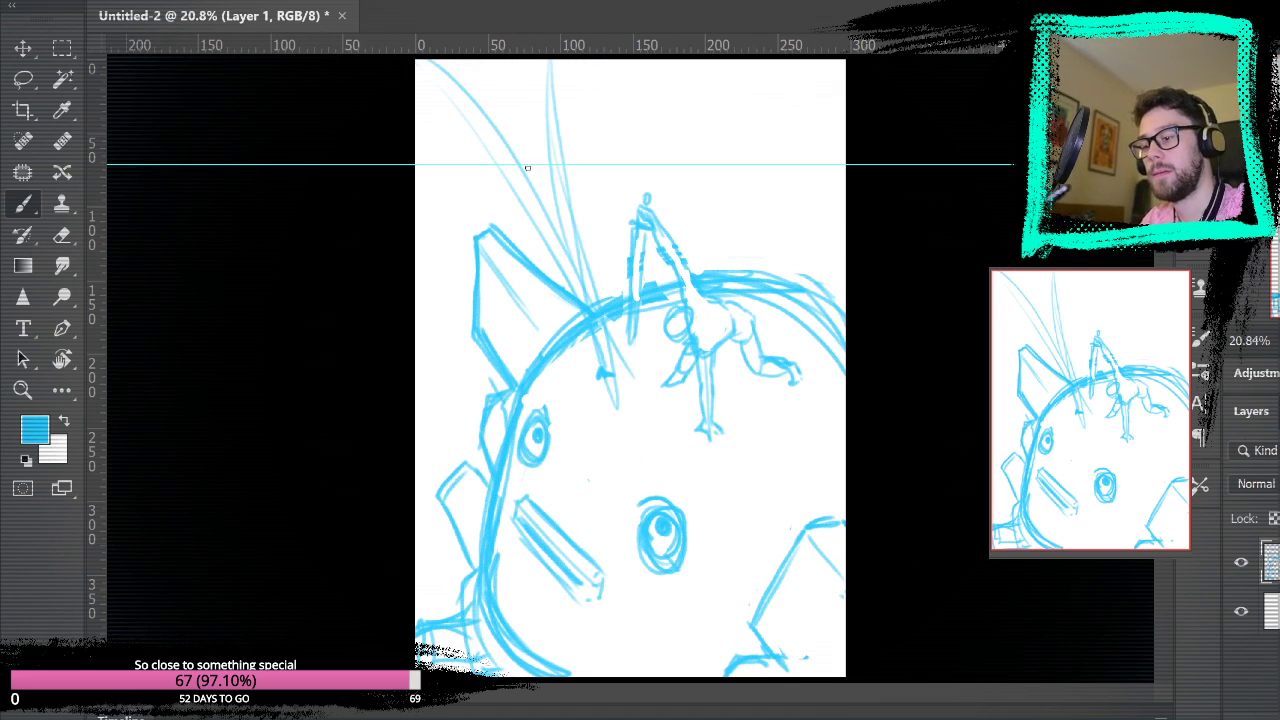
key(v)
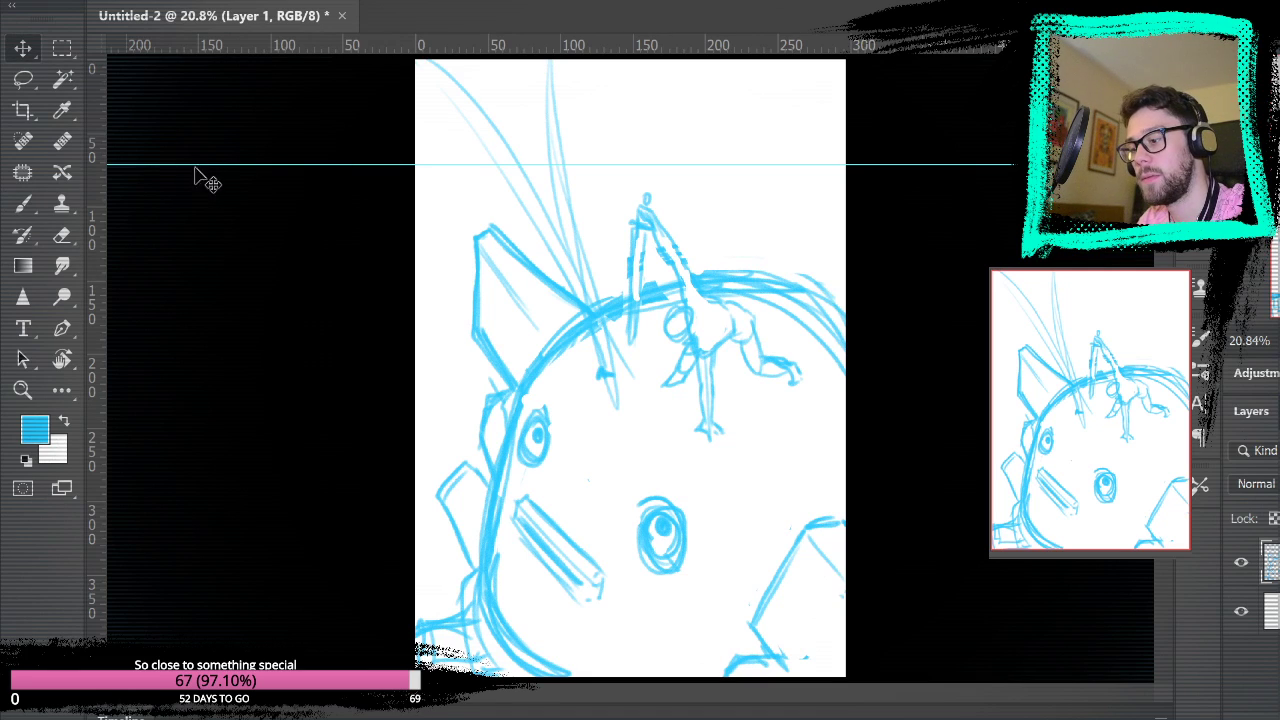
drag(199, 162, 225, 30)
key(ctrl+z)
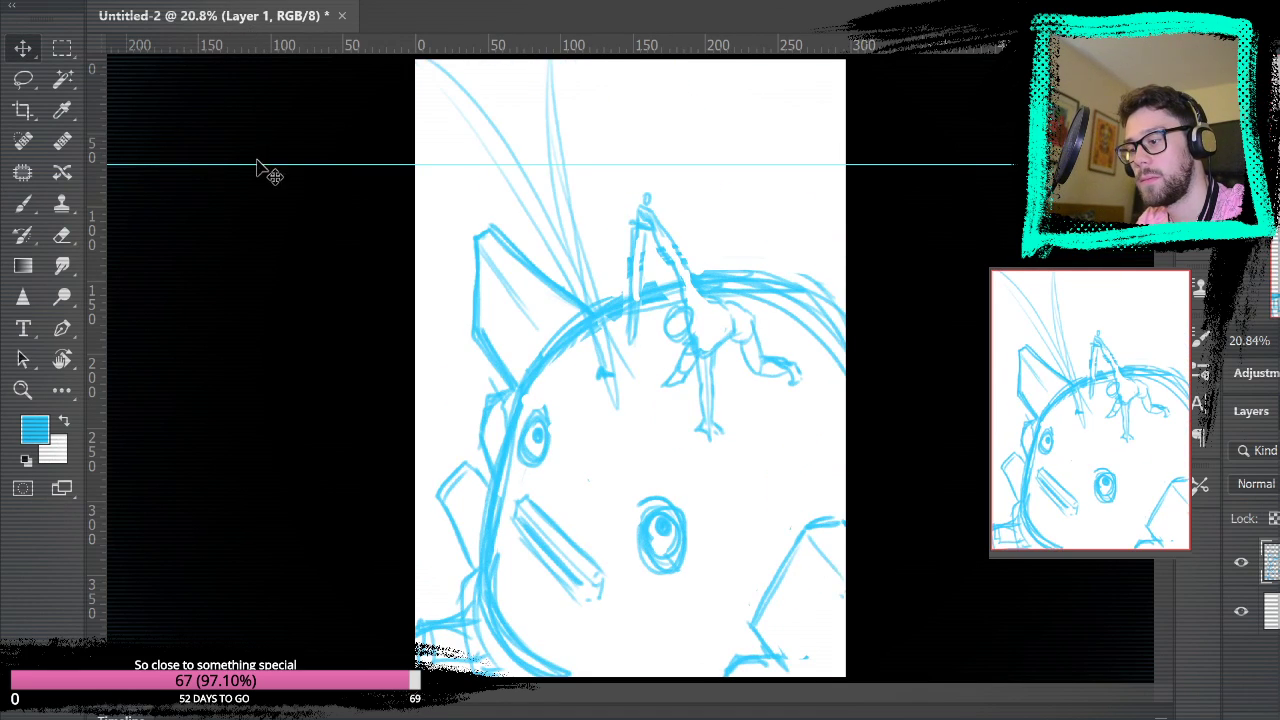
drag(263, 165, 283, 44)
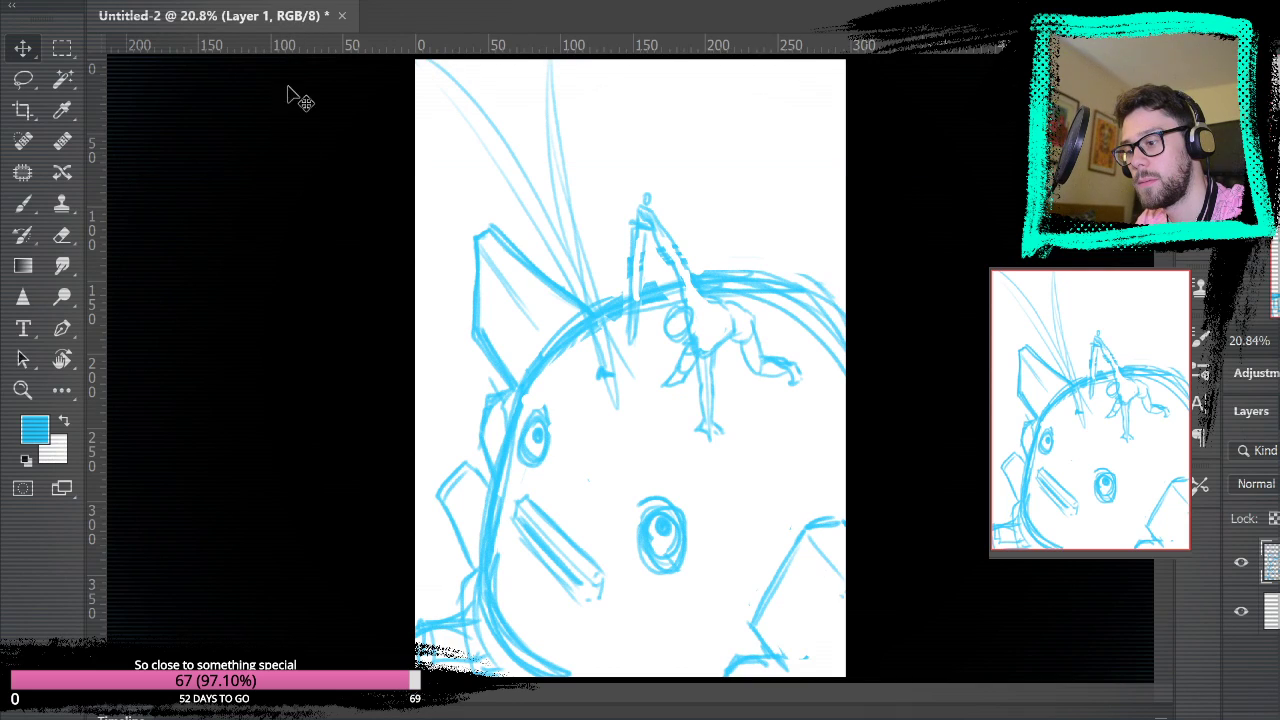
- Strengthen the lines of the two long shafts between the page's top edge and the head
click(23, 203)
drag(436, 68, 580, 282)
drag(548, 64, 578, 296)
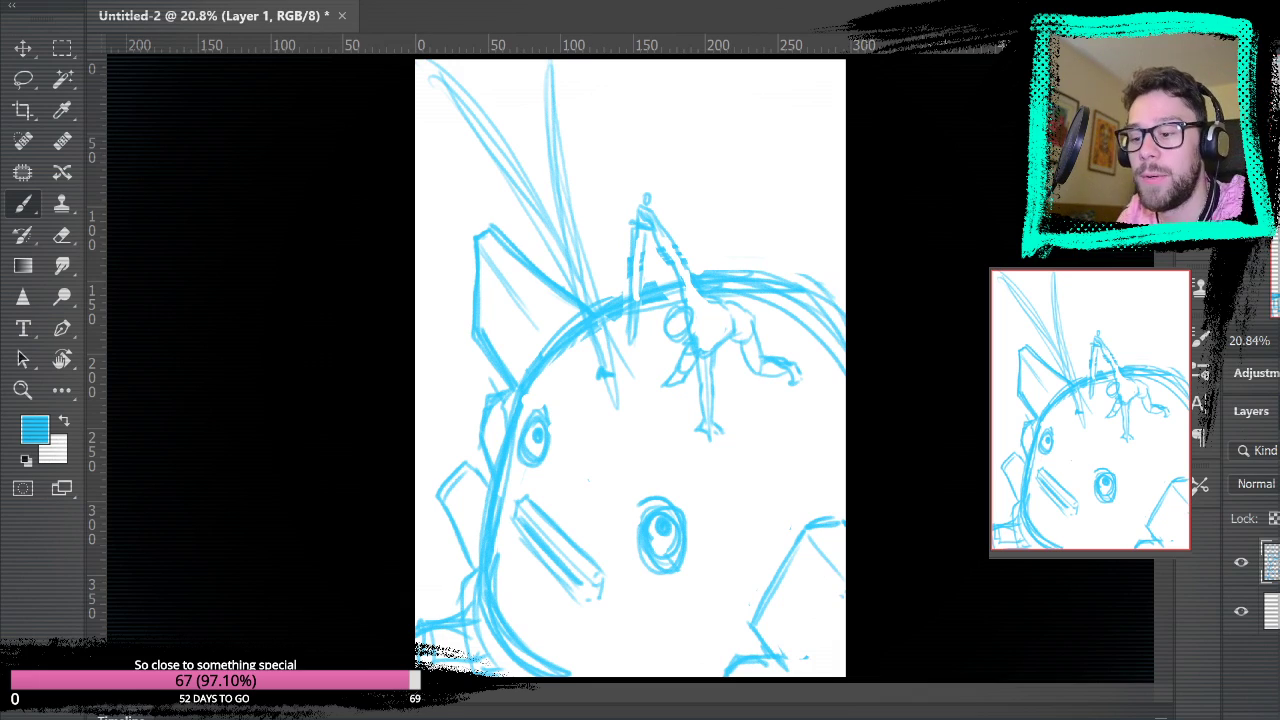
- Sketch another tapering shaft slanting in from the page's right edge across the warrior's foot, and a short line beside the left plate
drag(758, 418, 856, 250)
drag(748, 436, 858, 276)
drag(752, 430, 862, 278)
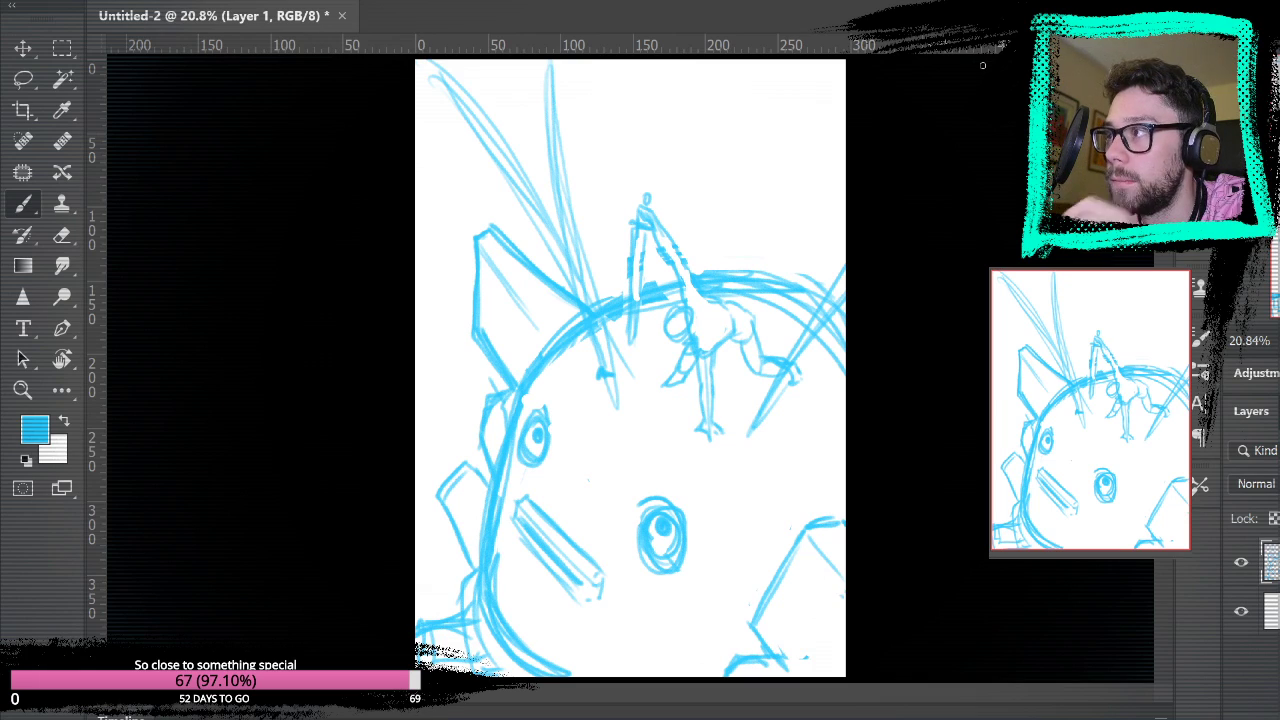
drag(398, 514, 450, 518)
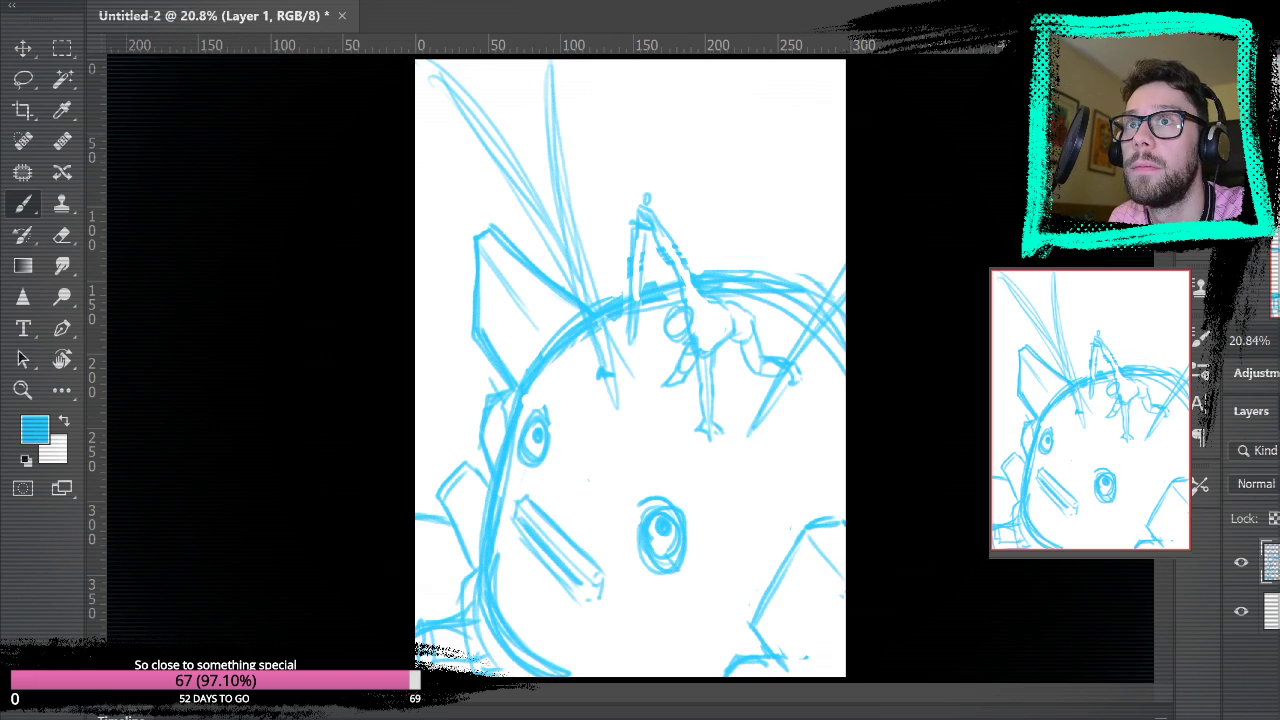
key(ctrl+Tab)
key(ctrl+Tab)
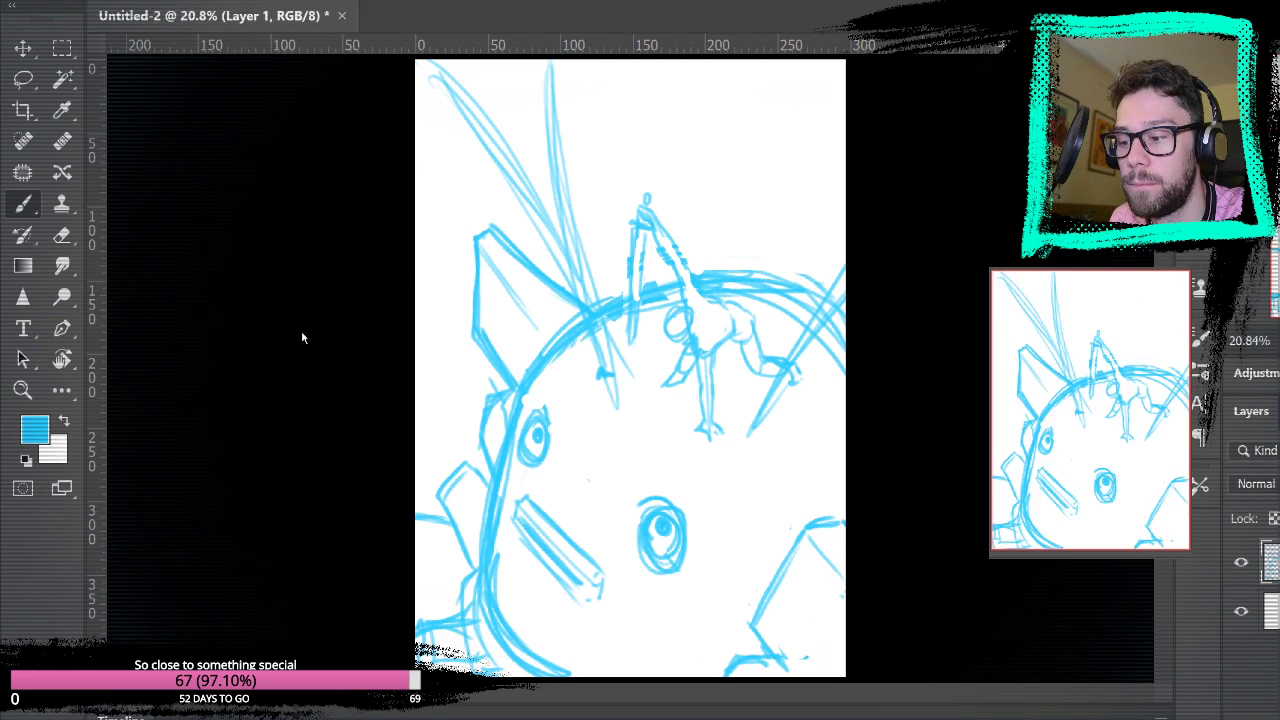
key(ctrl+v)
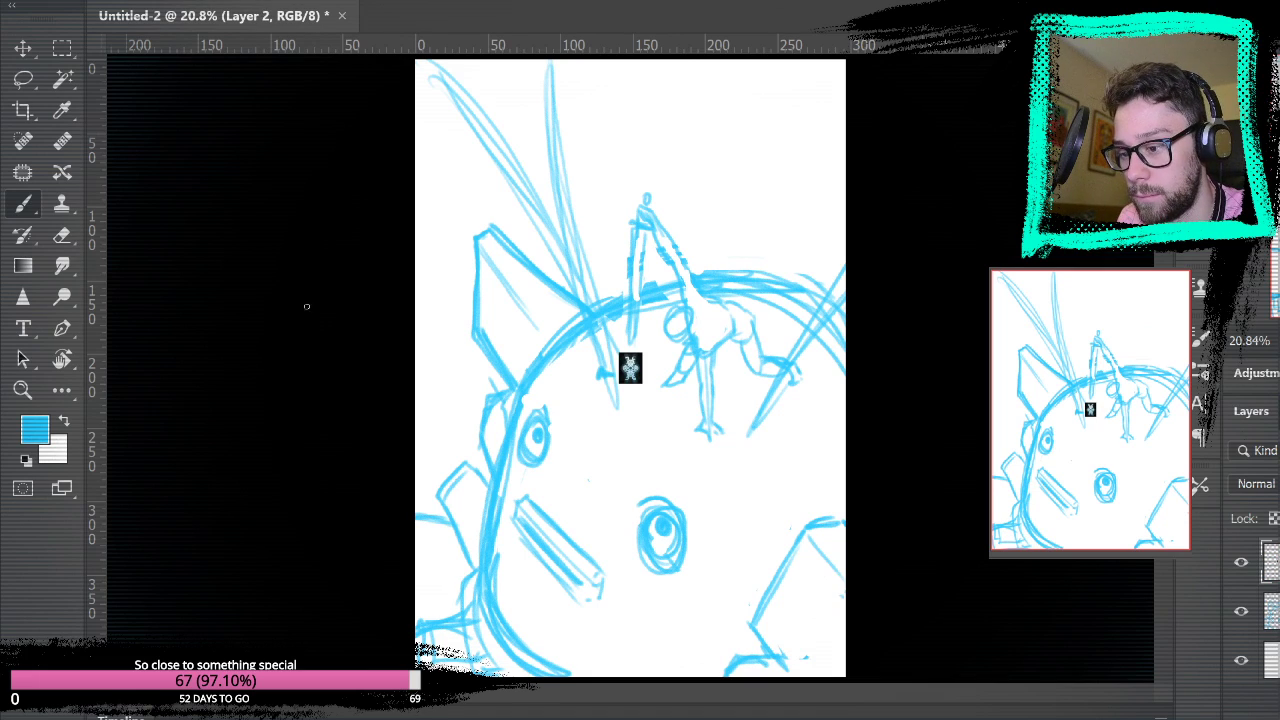
key(ctrl+z)
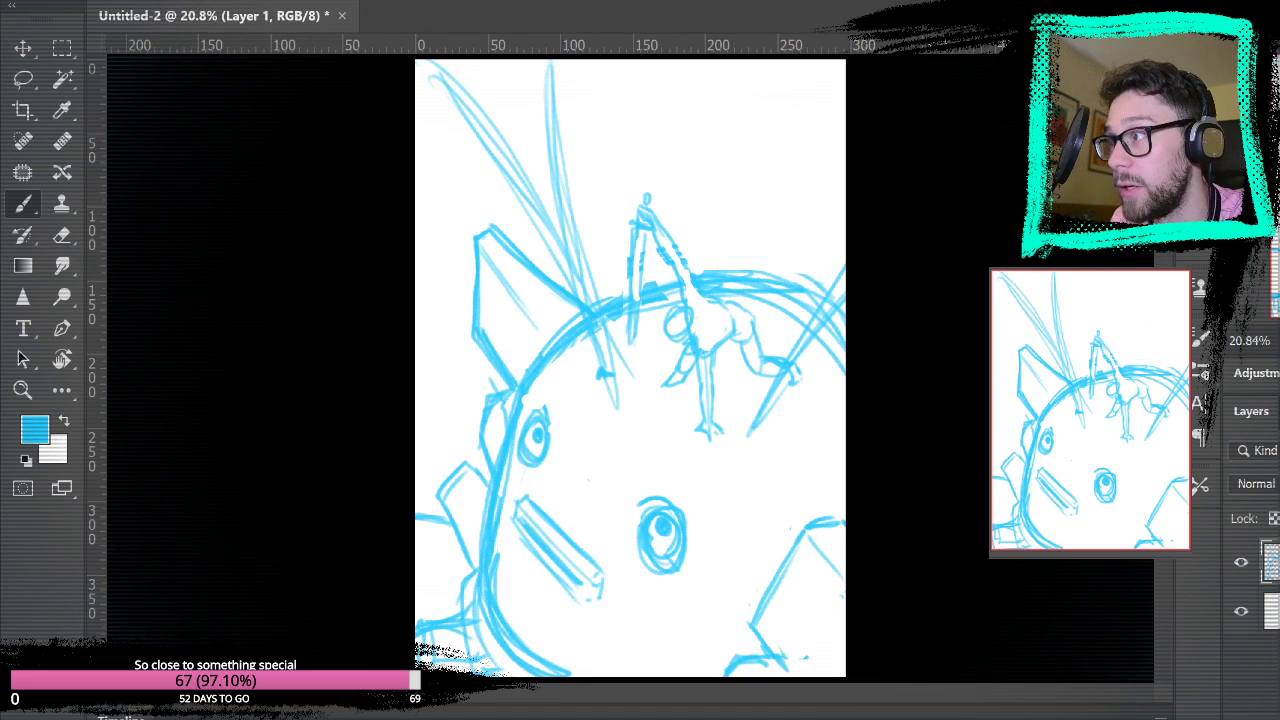
- Place the glowing sigil image in the reference document, enlarge it over the other references, and return to the illustration
key(ctrl+Tab)
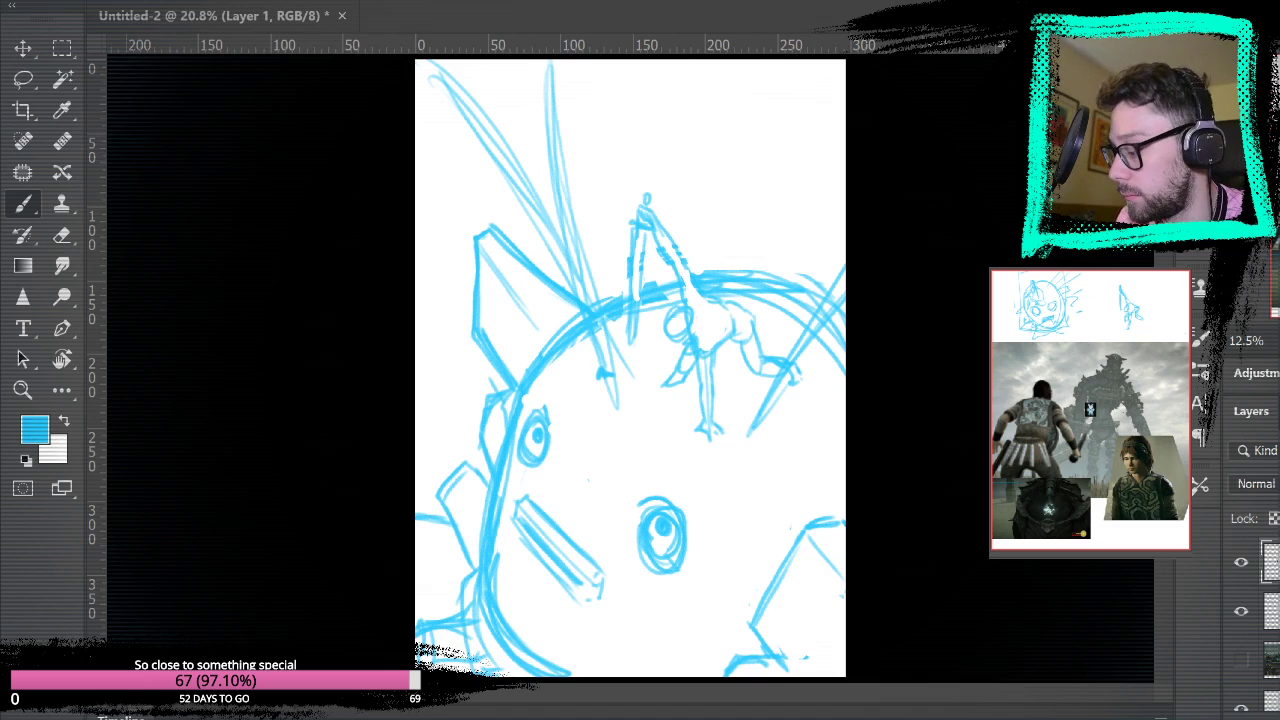
key(ctrl+t)
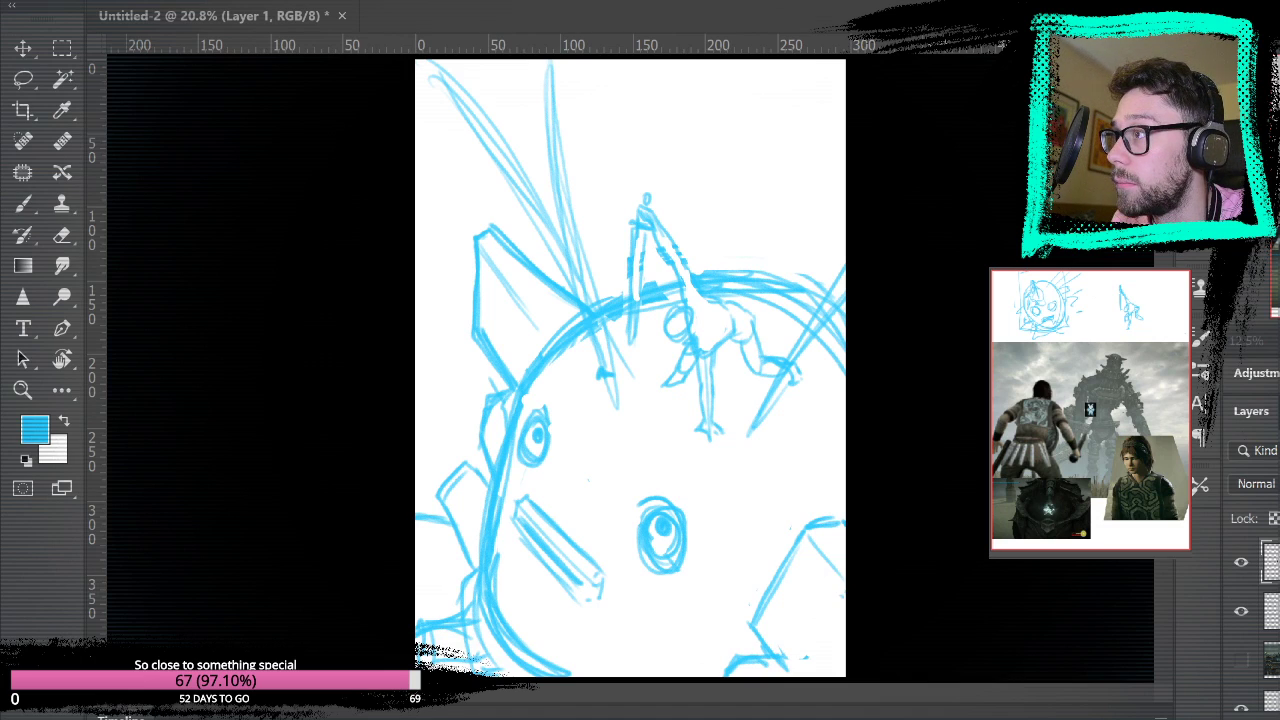
key(ctrl+v)
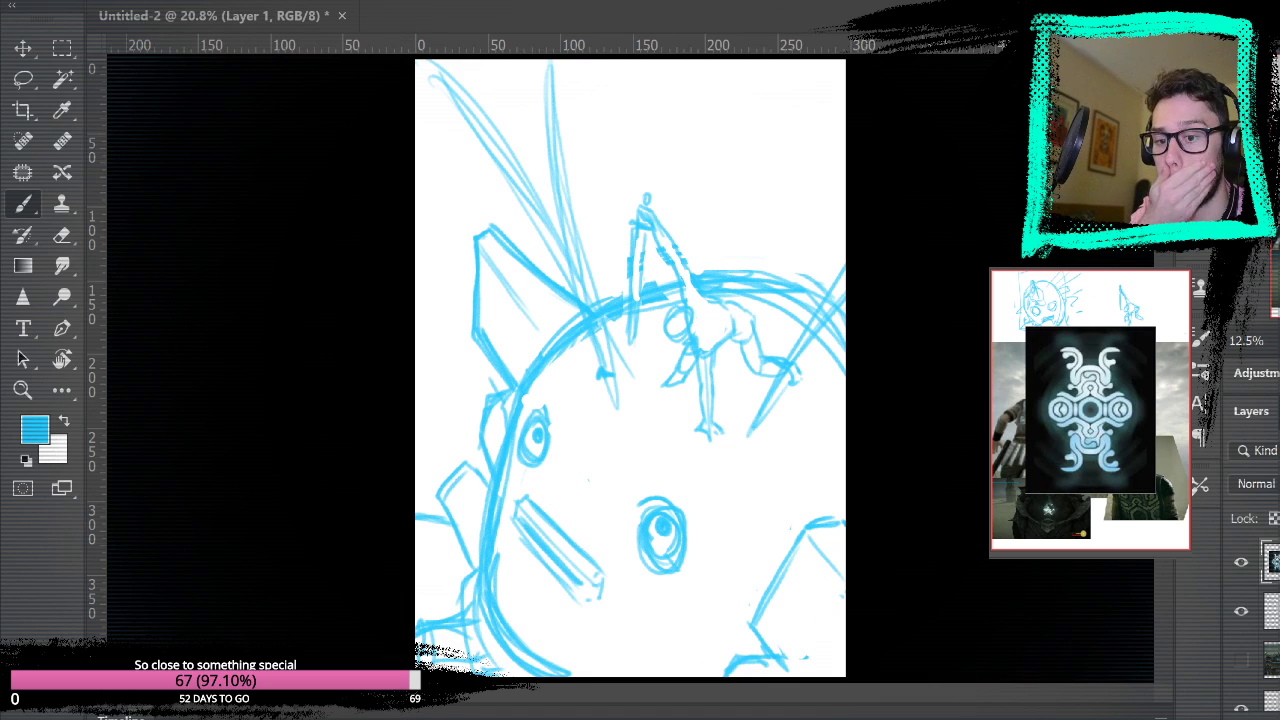
click(363, 257)
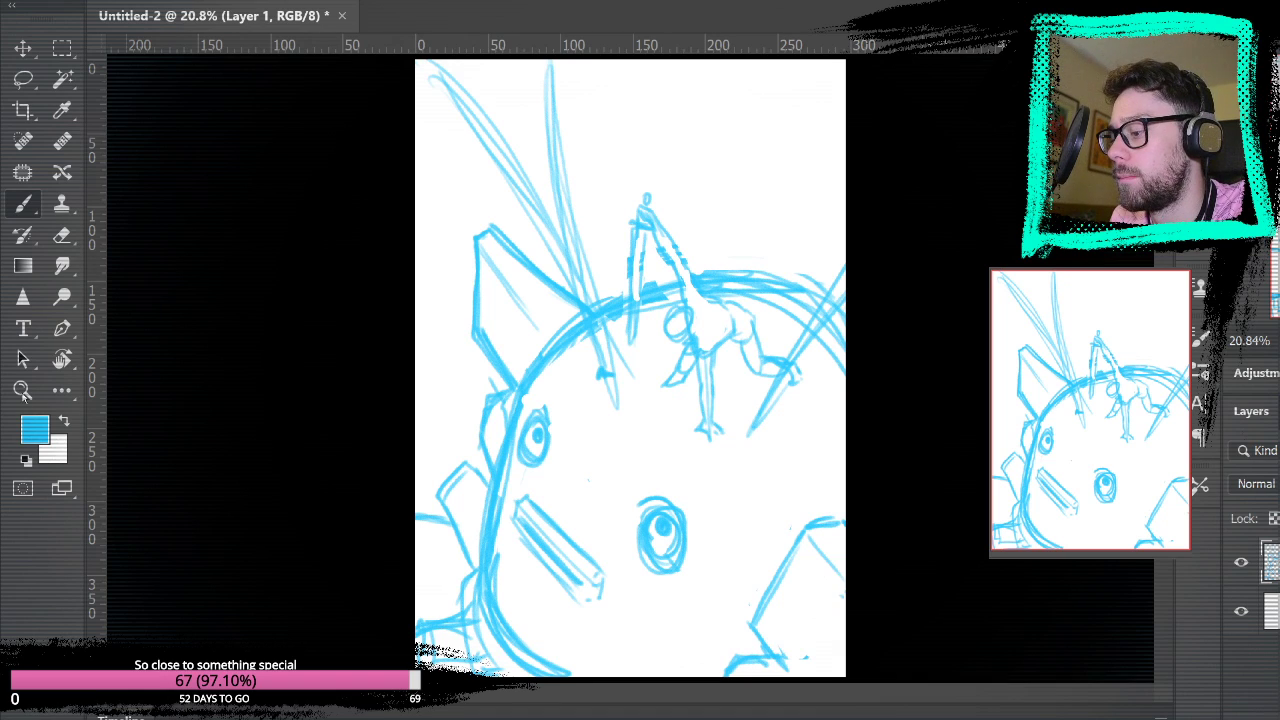
- Add a new layer and sketch the sigil's first two curls on the head, to the right of the warrior's lower arm
click(23, 391)
click(655, 440)
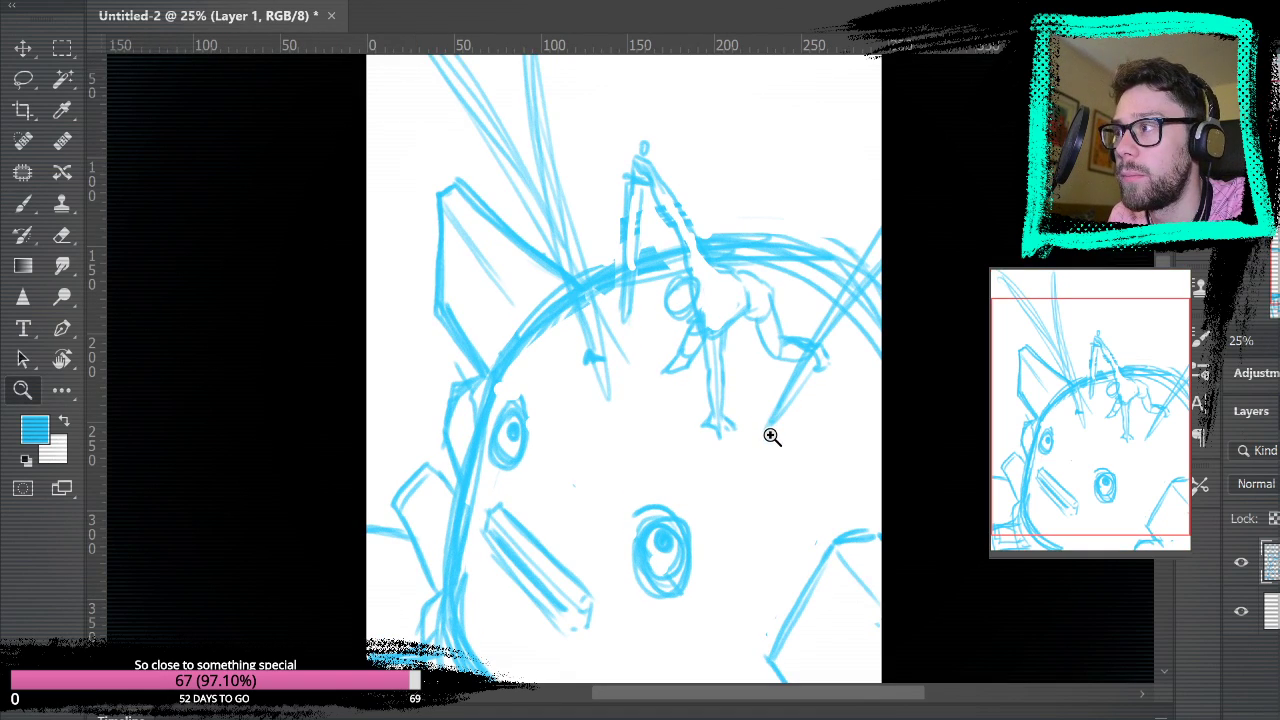
click(771, 436)
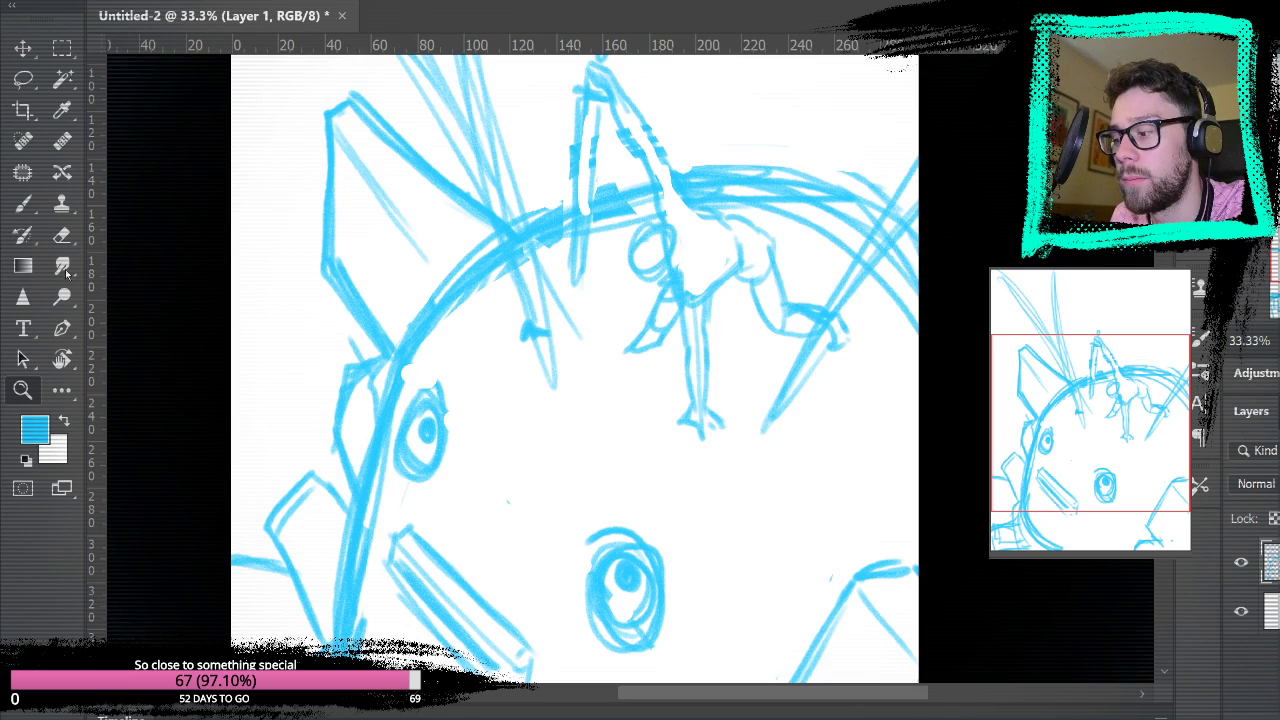
key(b)
mouse_move(725, 341)
mouse_down()
mouse_move(740, 374)
mouse_move(730, 336)
mouse_up()
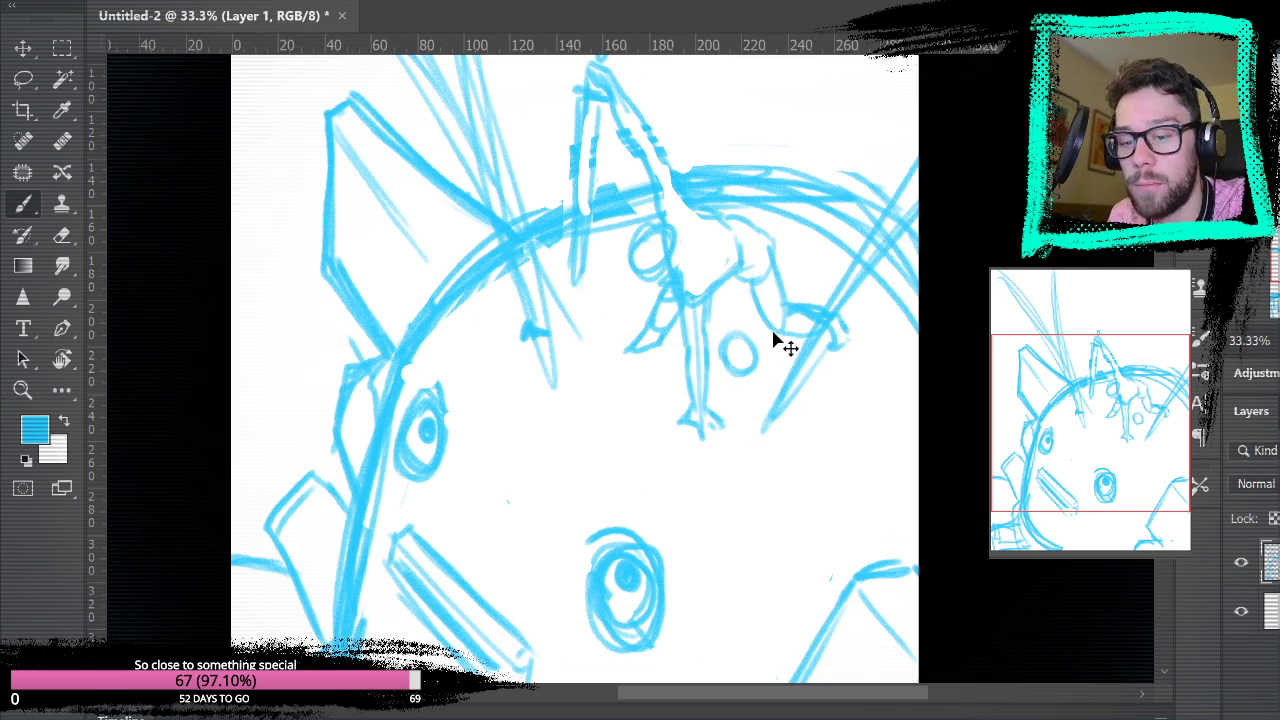
key(ctrl+z)
key(ctrl+shift+alt+n)
mouse_move(711, 349)
mouse_down()
mouse_move(723, 360)
mouse_move(764, 344)
mouse_up()
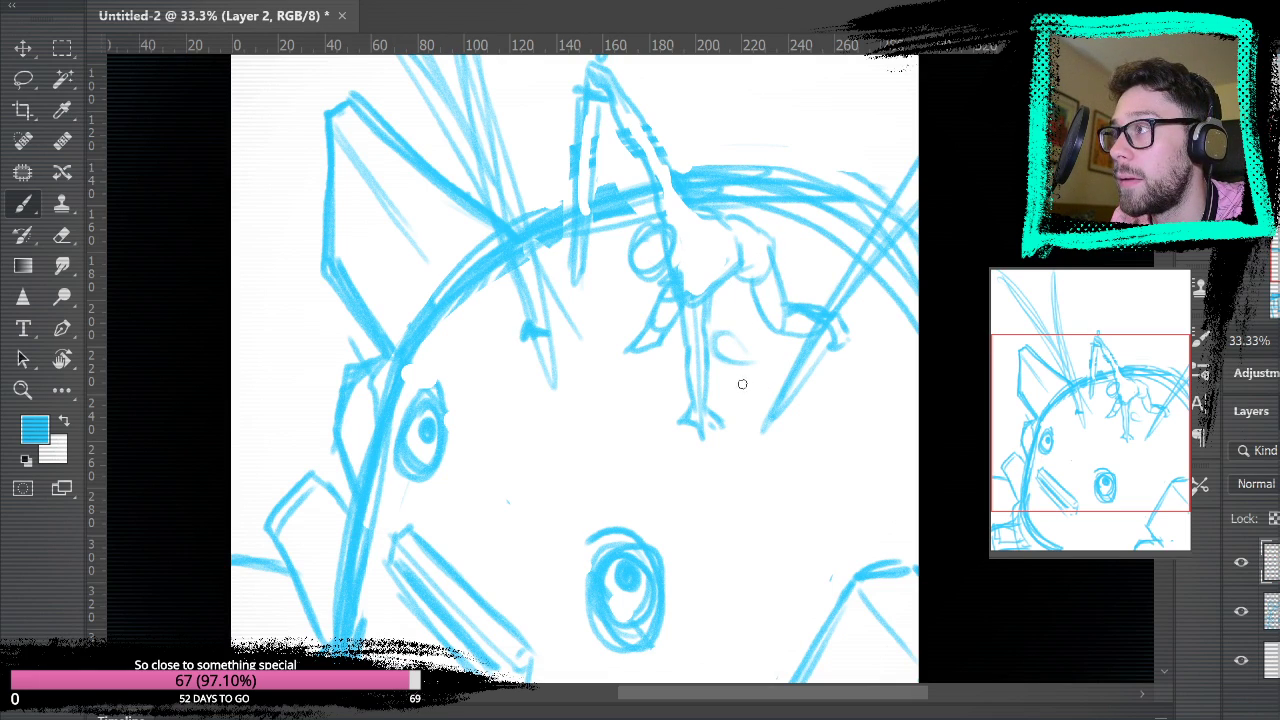
mouse_move(742, 374)
mouse_down()
mouse_move(700, 345)
mouse_move(708, 327)
mouse_move(764, 364)
mouse_move(771, 410)
mouse_move(777, 377)
mouse_up()
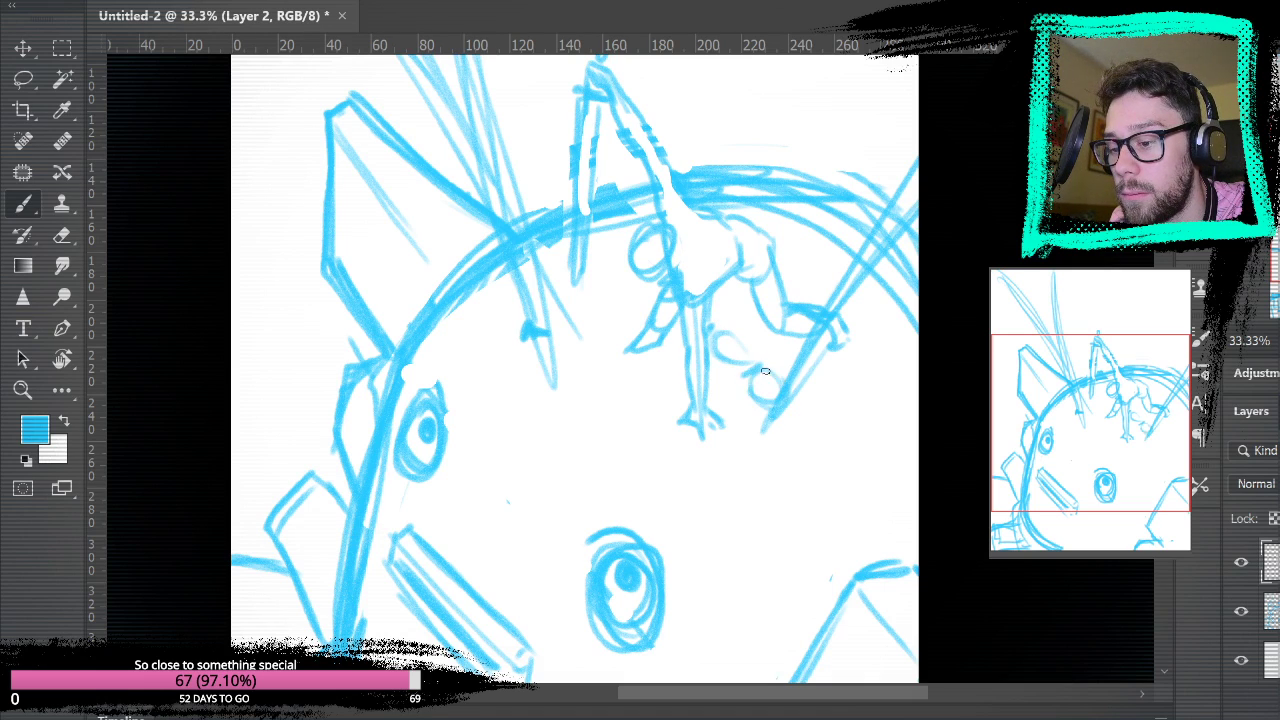
- Sketch more sigil curls across the warrior's supporting forearm and around the hand, with one hooking out past the other arm
drag(682, 316, 683, 314)
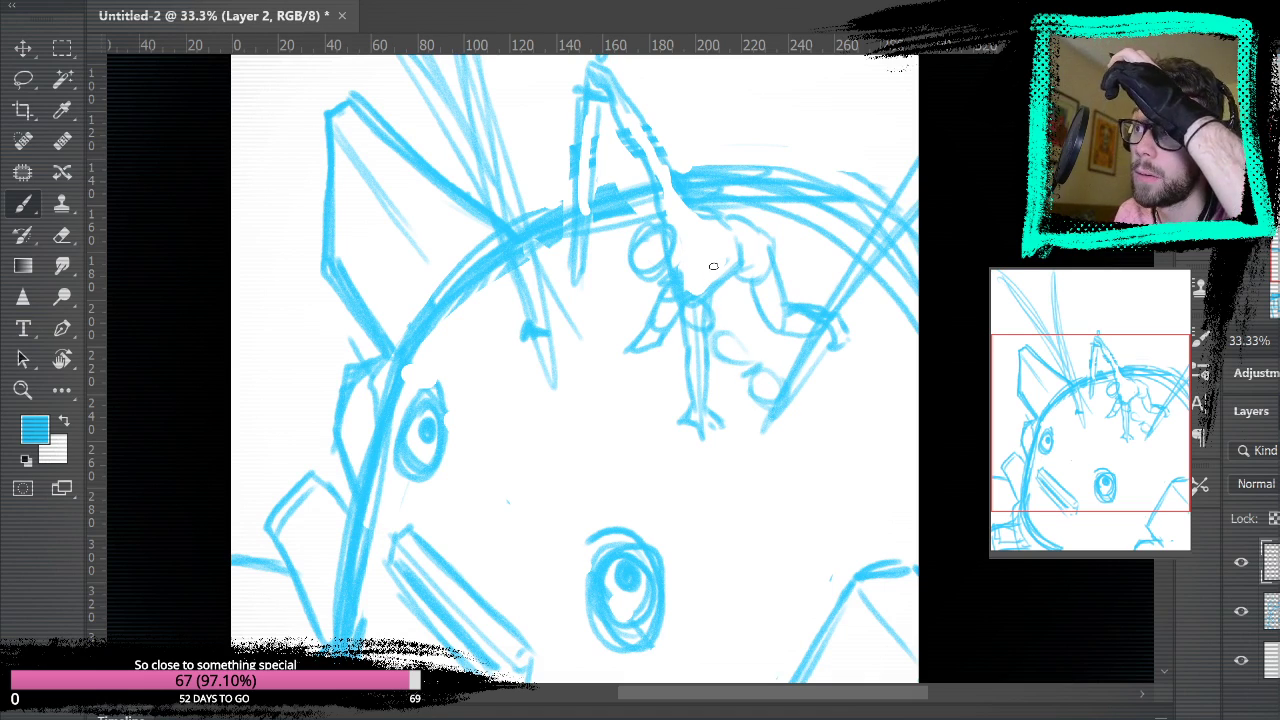
drag(760, 419, 739, 388)
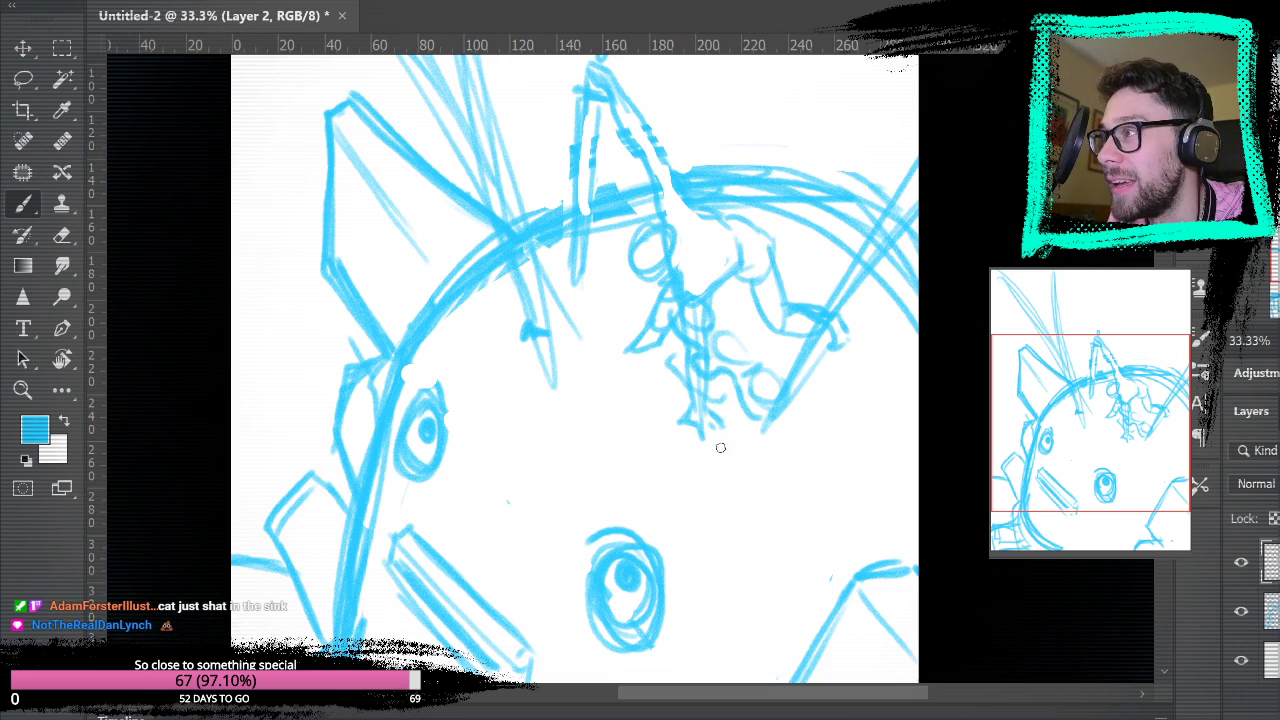
mouse_move(728, 400)
mouse_down()
mouse_move(674, 414)
mouse_move(700, 453)
mouse_up()
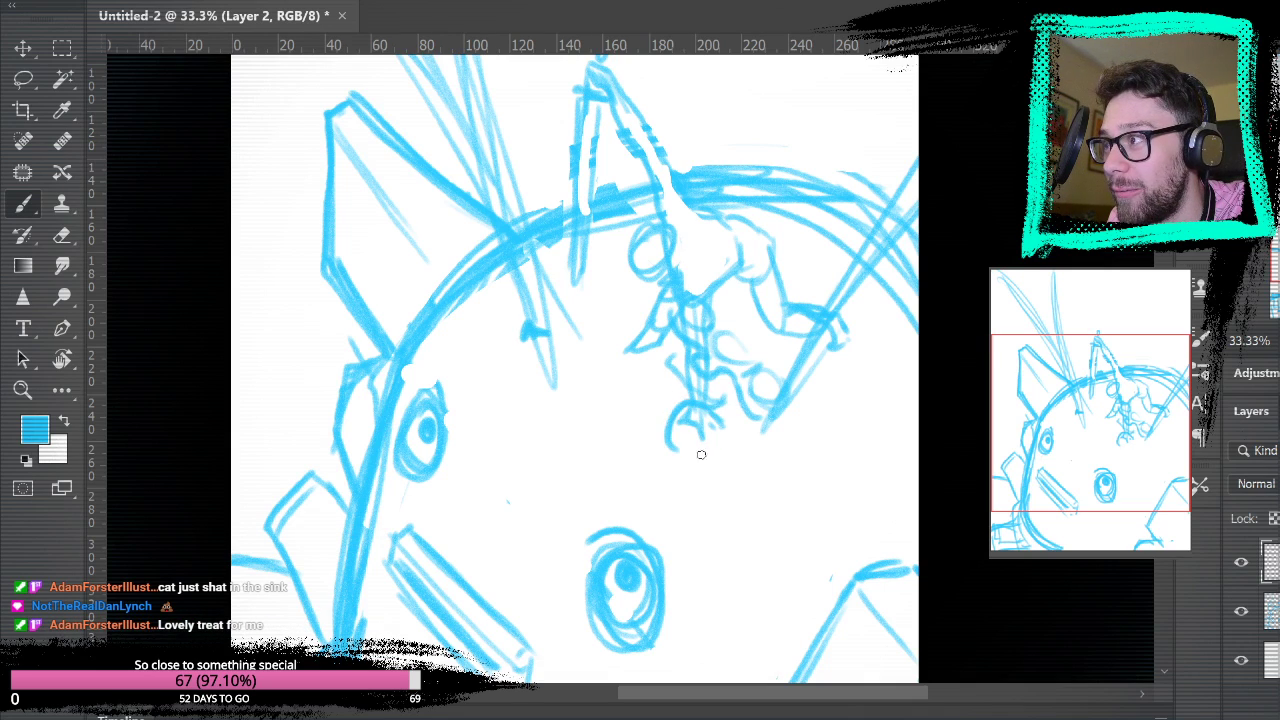
mouse_move(669, 358)
mouse_down()
mouse_move(648, 386)
mouse_move(624, 368)
mouse_up()
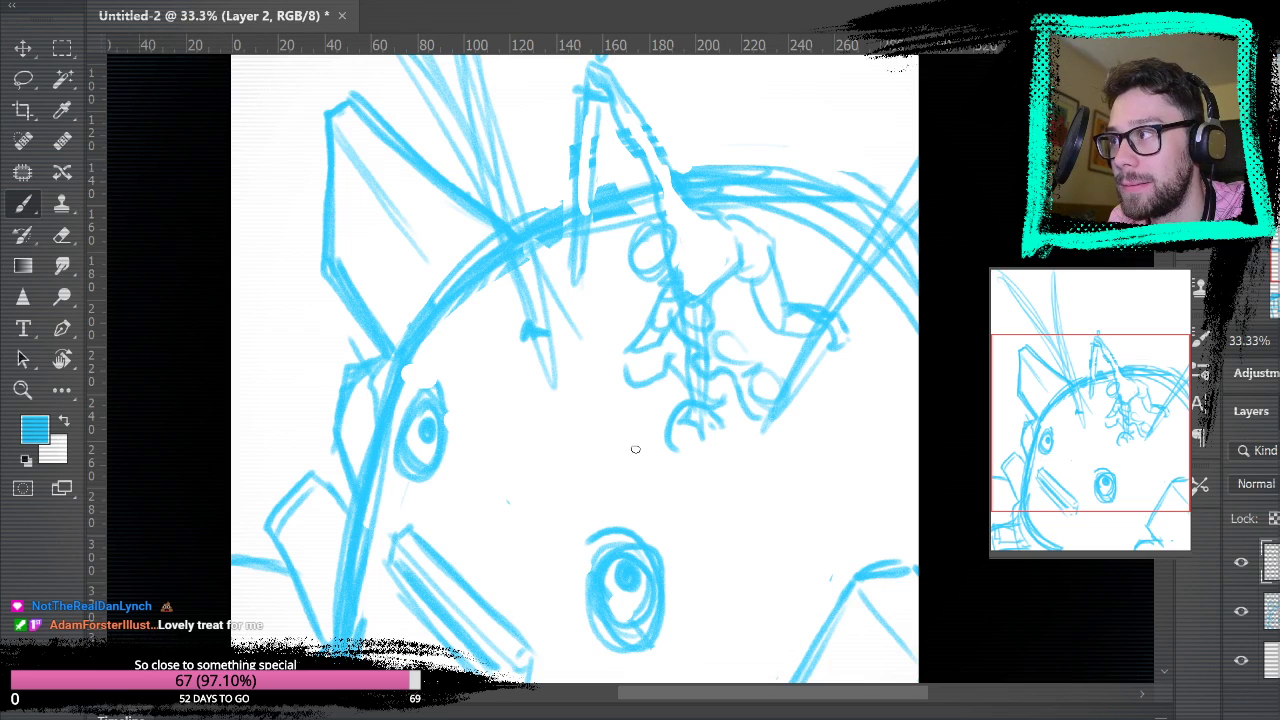
- Thicken the hooked sigil curls and sketch further curls beneath the warrior's torso, reaching across to the foot
mouse_move(628, 374)
mouse_down()
mouse_move(649, 381)
mouse_move(654, 360)
mouse_up()
mouse_move(674, 446)
mouse_down()
mouse_move(687, 413)
mouse_move(727, 389)
mouse_move(668, 338)
mouse_up()
drag(728, 393, 716, 381)
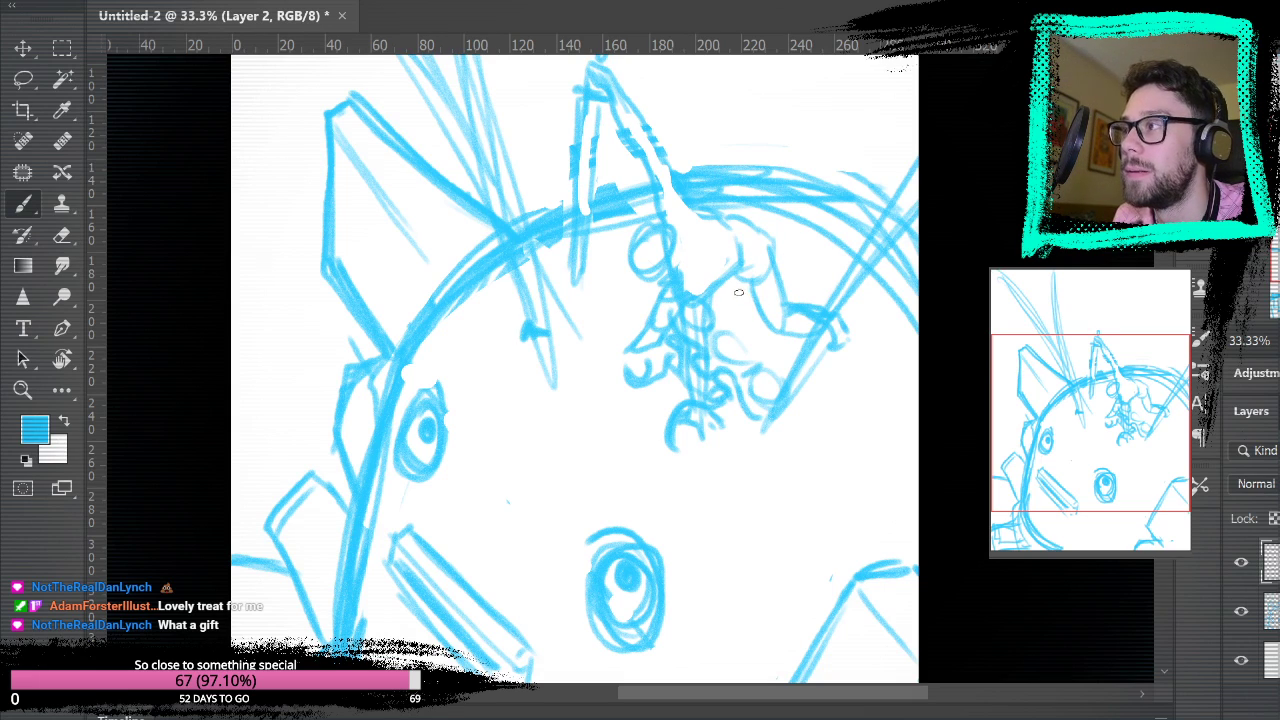
mouse_move(713, 298)
mouse_down()
mouse_move(733, 335)
mouse_move(735, 319)
mouse_move(757, 321)
mouse_move(749, 346)
mouse_move(793, 421)
mouse_up()
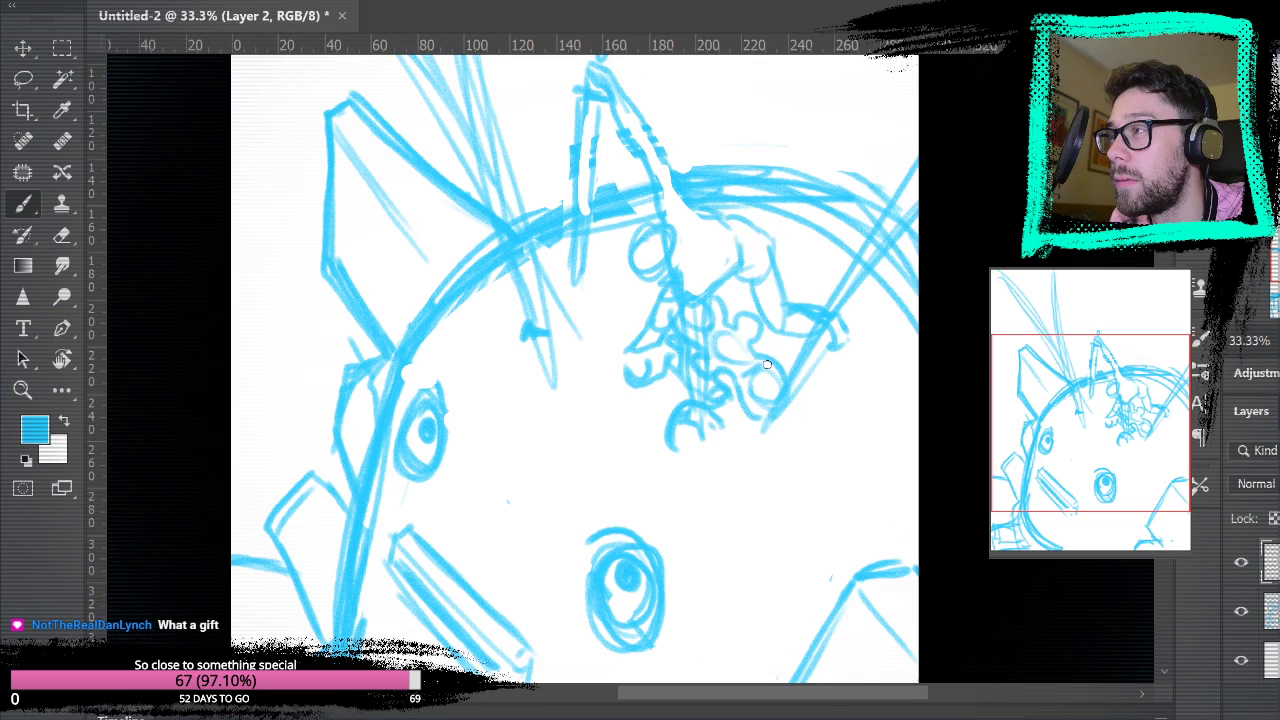
mouse_move(741, 299)
mouse_down()
mouse_move(778, 341)
mouse_move(835, 295)
mouse_up()
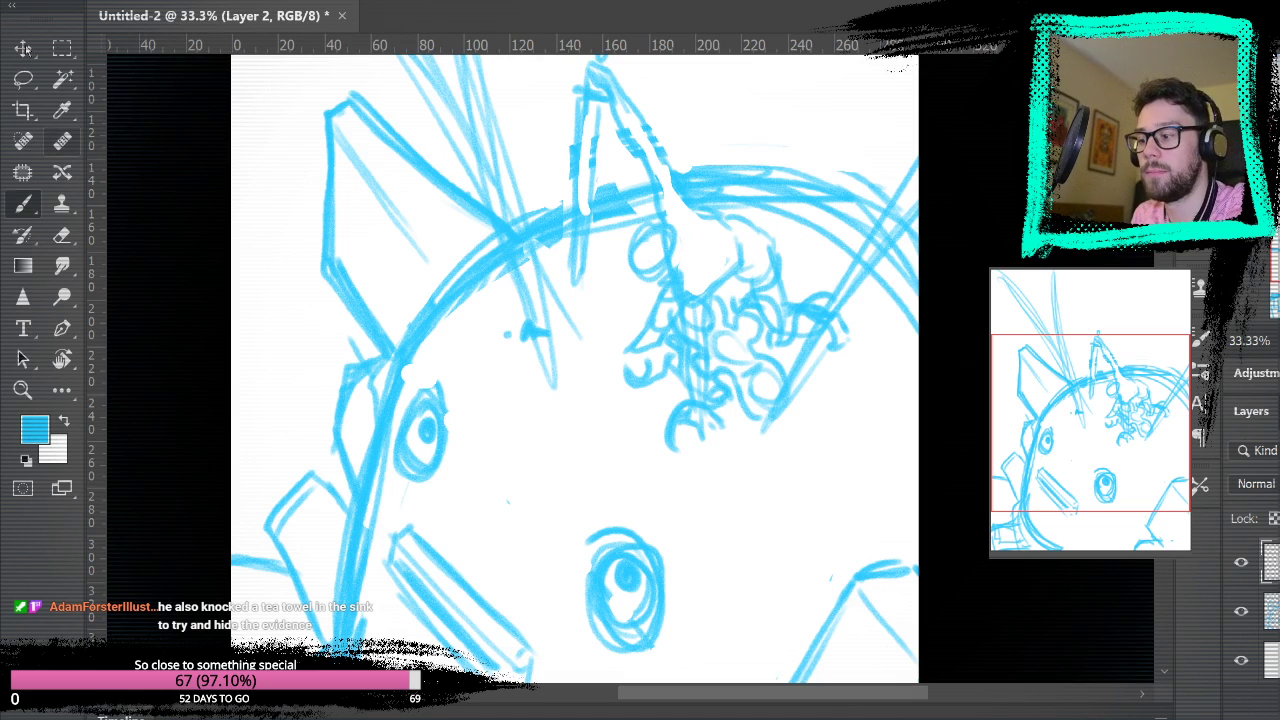
- Reposition the sigil sketch lower on the head so its centre sits around the warrior's supporting arm
key(v)
mouse_move(775, 365)
mouse_down()
mouse_move(606, 463)
mouse_move(597, 485)
mouse_move(684, 421)
mouse_up()
click(61, 236)
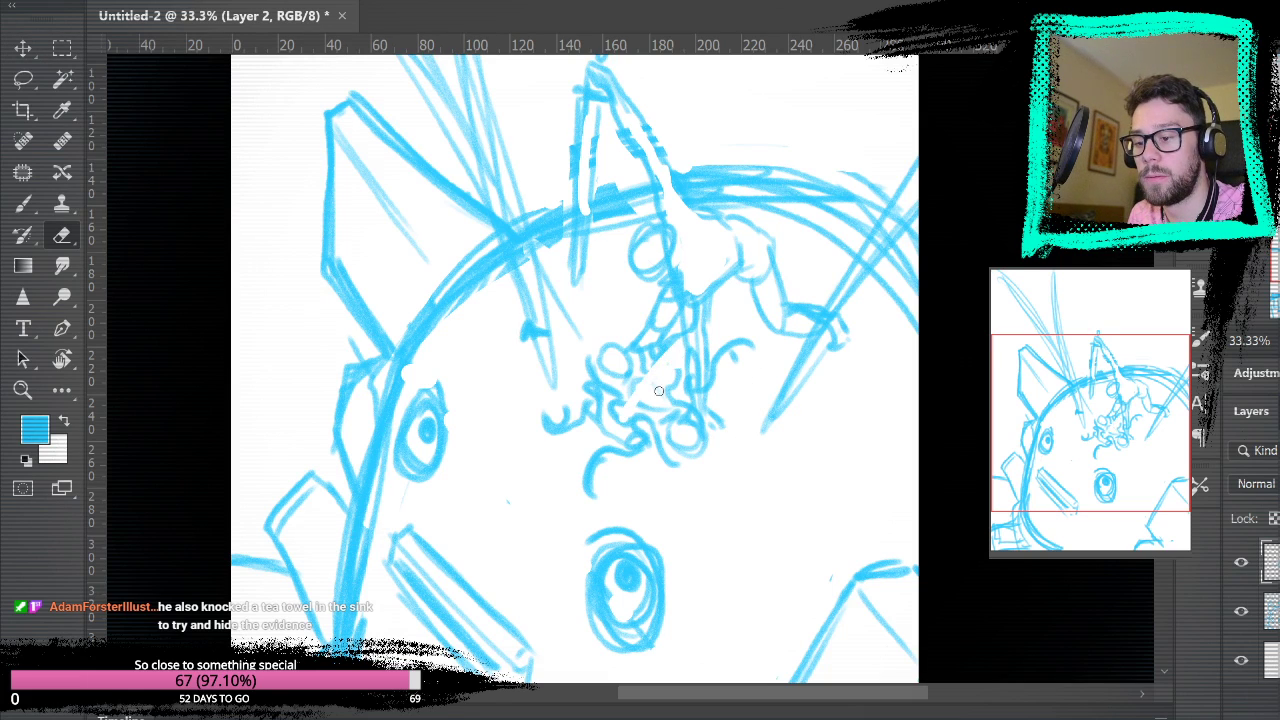
key(v)
mouse_move(678, 428)
mouse_down()
mouse_move(711, 482)
mouse_move(714, 419)
mouse_up()
- Enlarge the sigil sketch, rotate it slightly clockwise, and centre it behind the warrior's supporting forearm
key(ctrl+t)
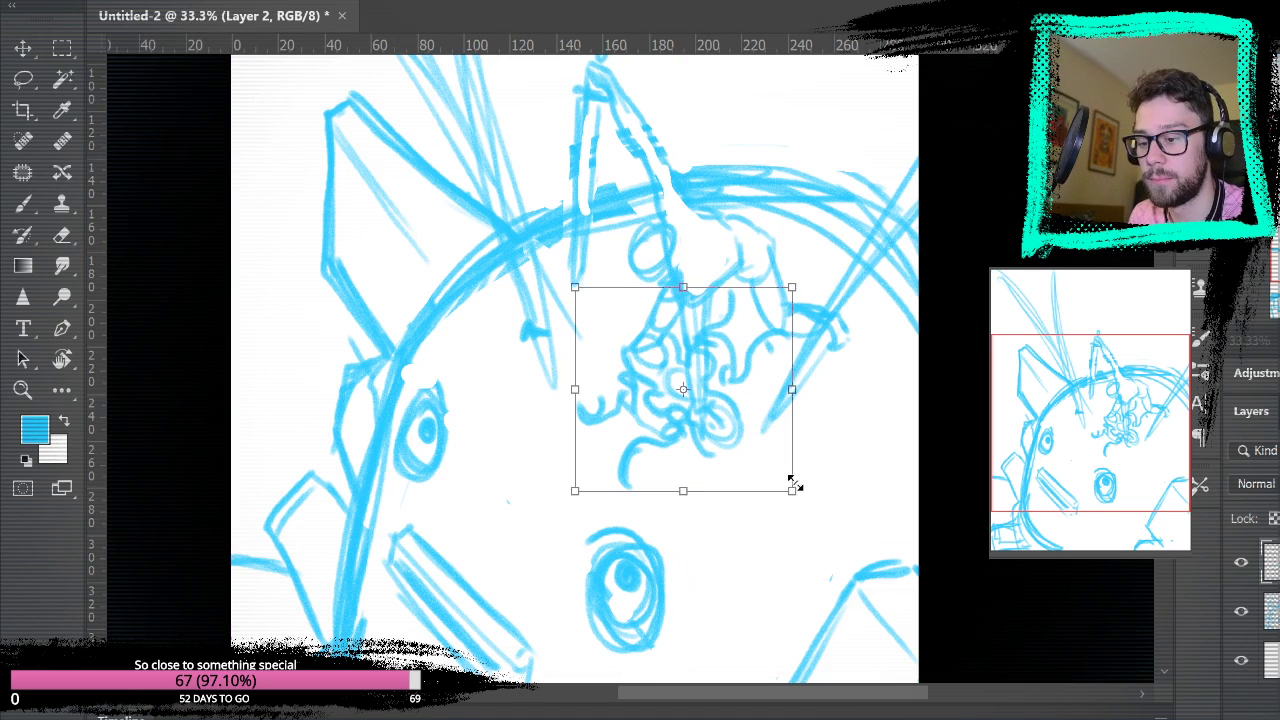
drag(792, 491, 814, 509)
drag(746, 449, 778, 418)
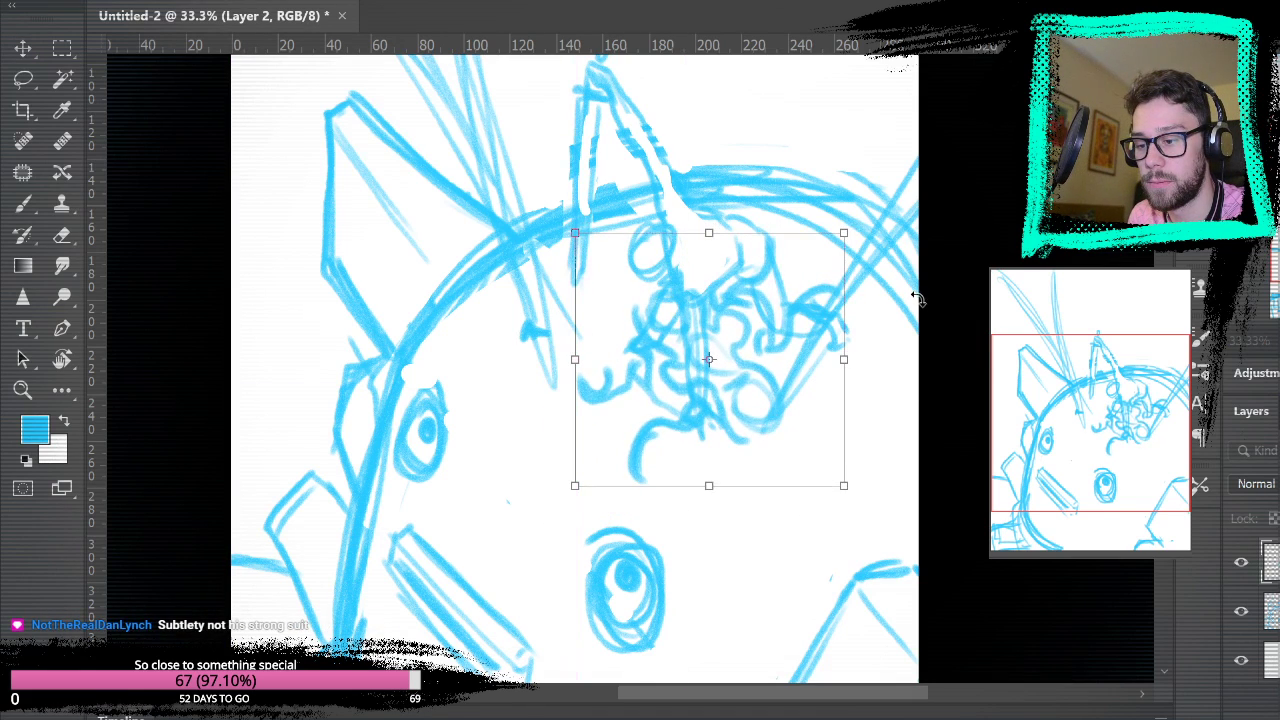
drag(914, 286, 931, 309)
drag(791, 391, 768, 395)
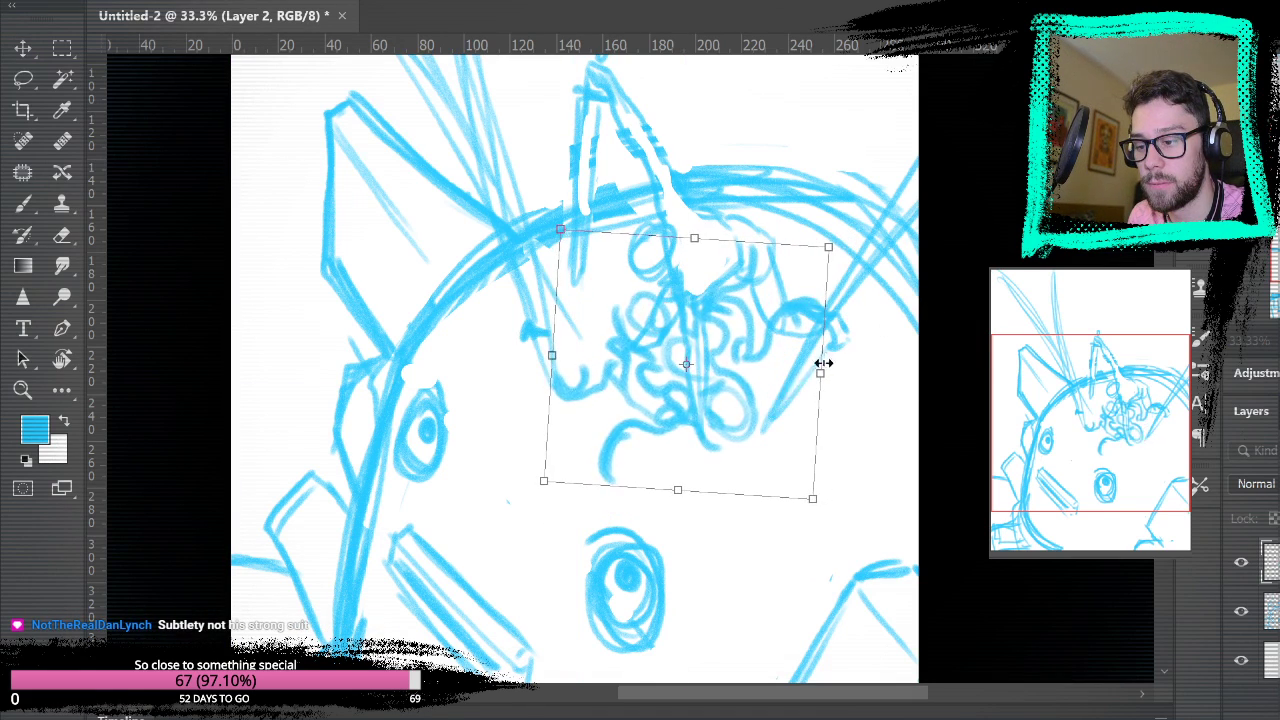
key(Return)
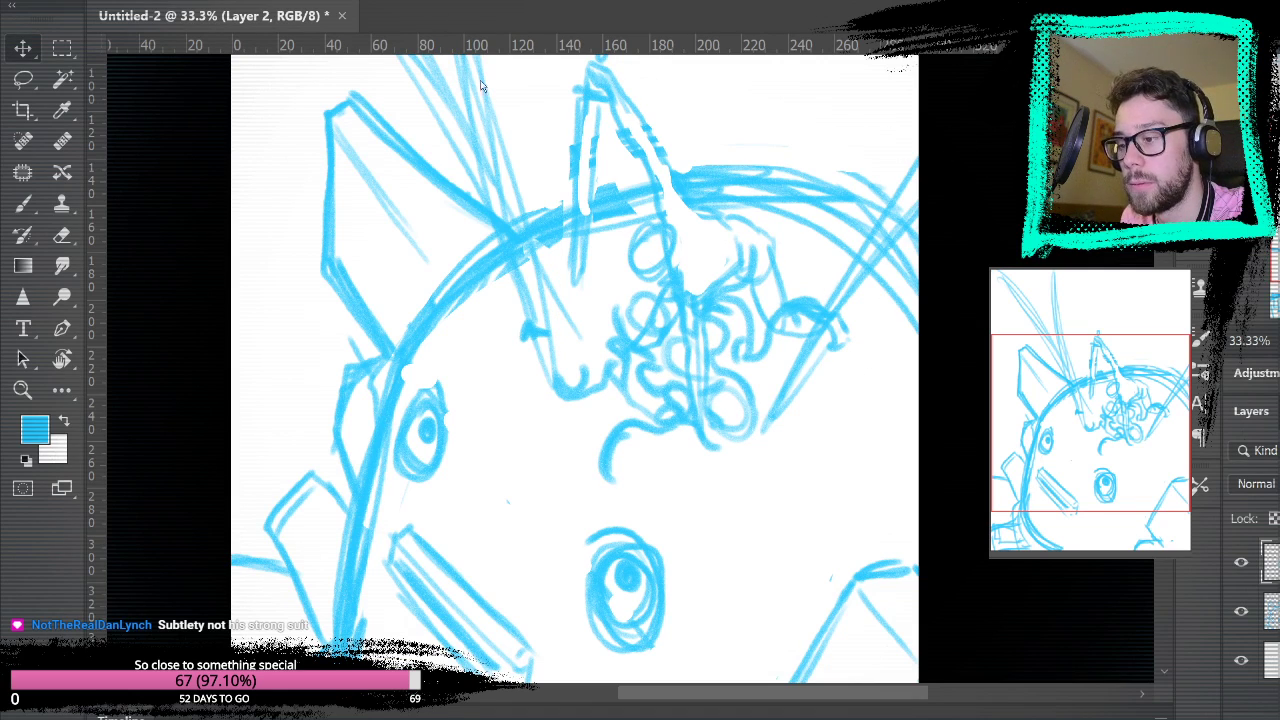
- Fill in the blade of the warrior's sword with brush strokes where it hangs over the head's upper edge
scroll(757, 123, down, 2)
drag(740, 420, 735, 404)
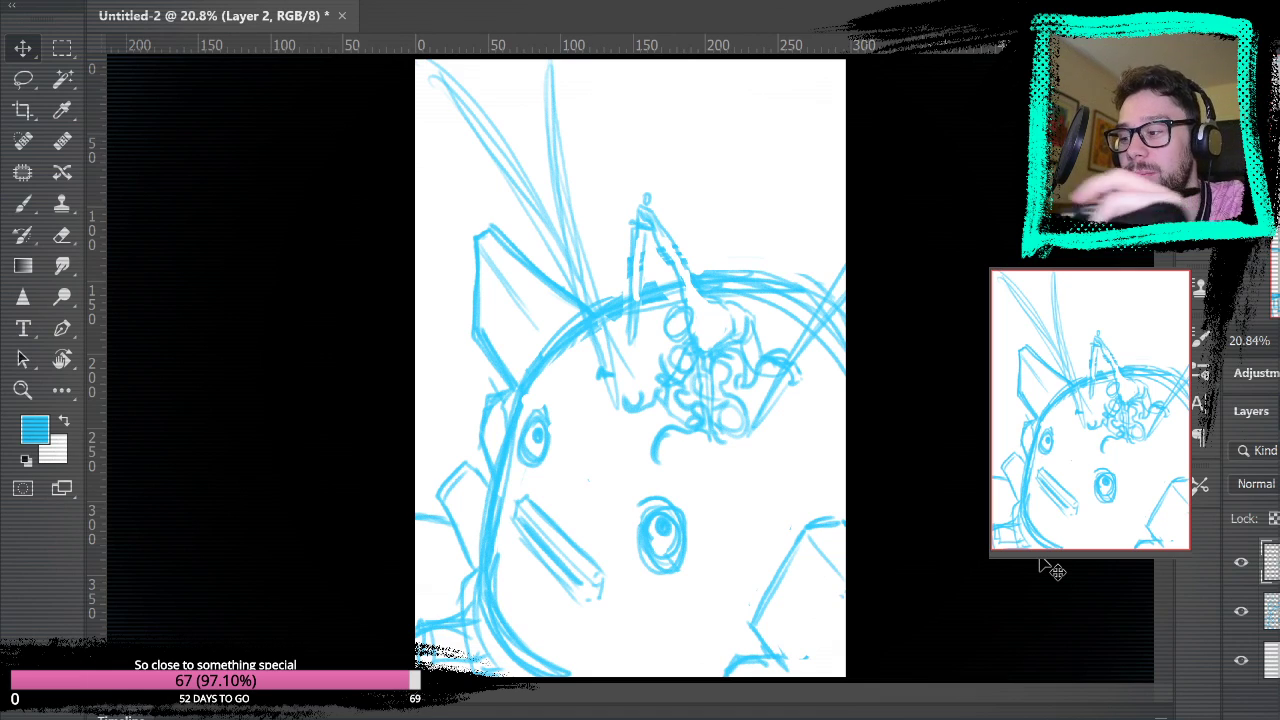
key(b)
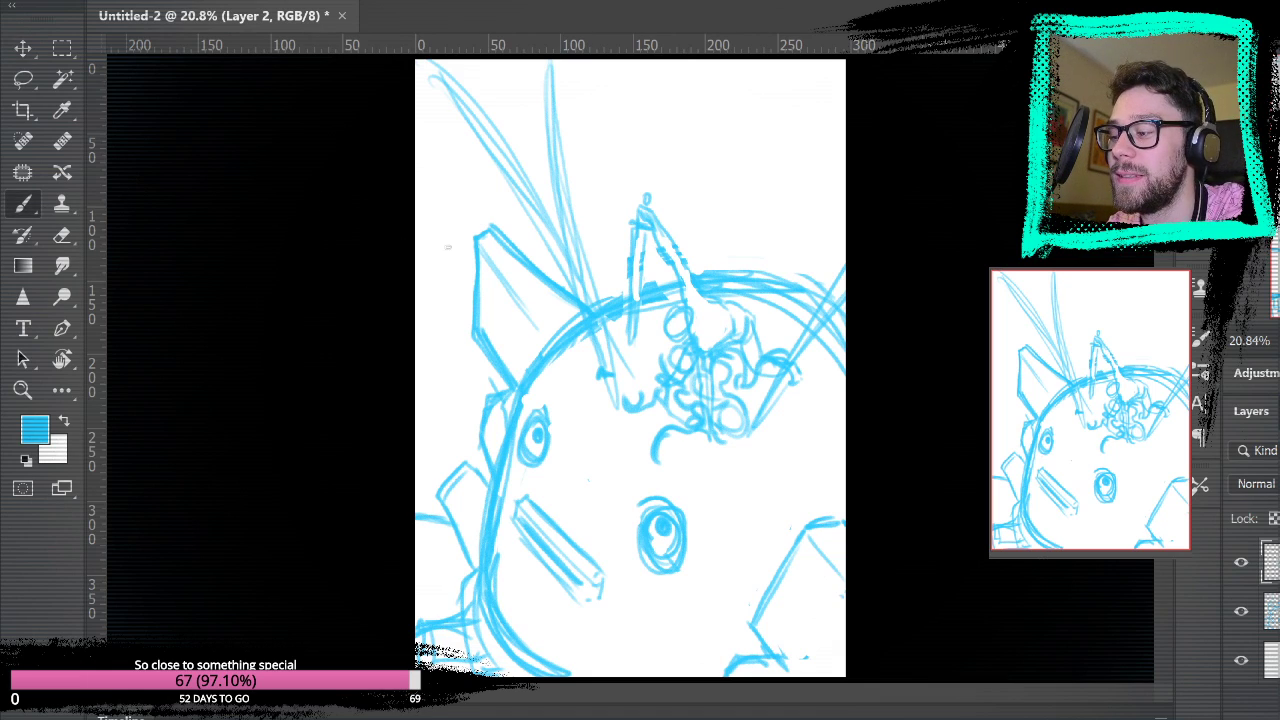
mouse_move(643, 289)
mouse_down()
mouse_move(640, 279)
mouse_move(633, 332)
mouse_up()
drag(648, 238, 641, 282)
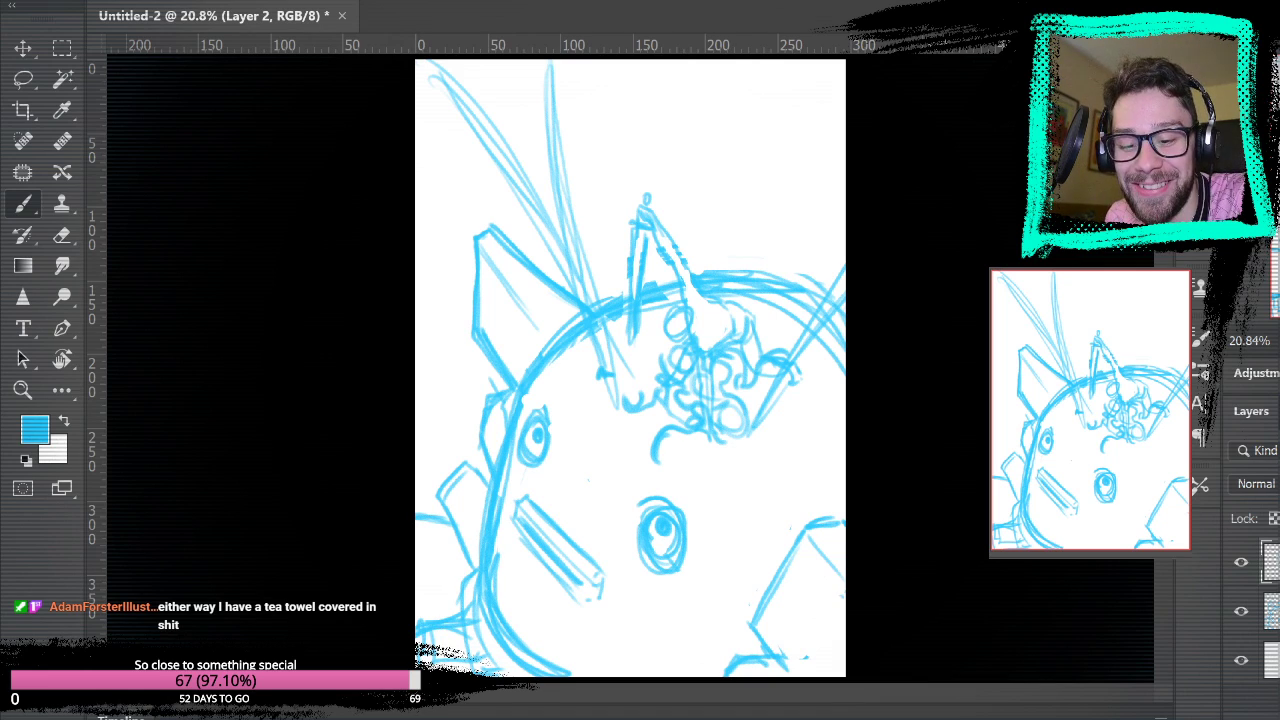
- Add a new layer, pick a pinkish-red drawing colour, and undo a test stroke made beside the warrior
key(ctrl+alt+shift+n)
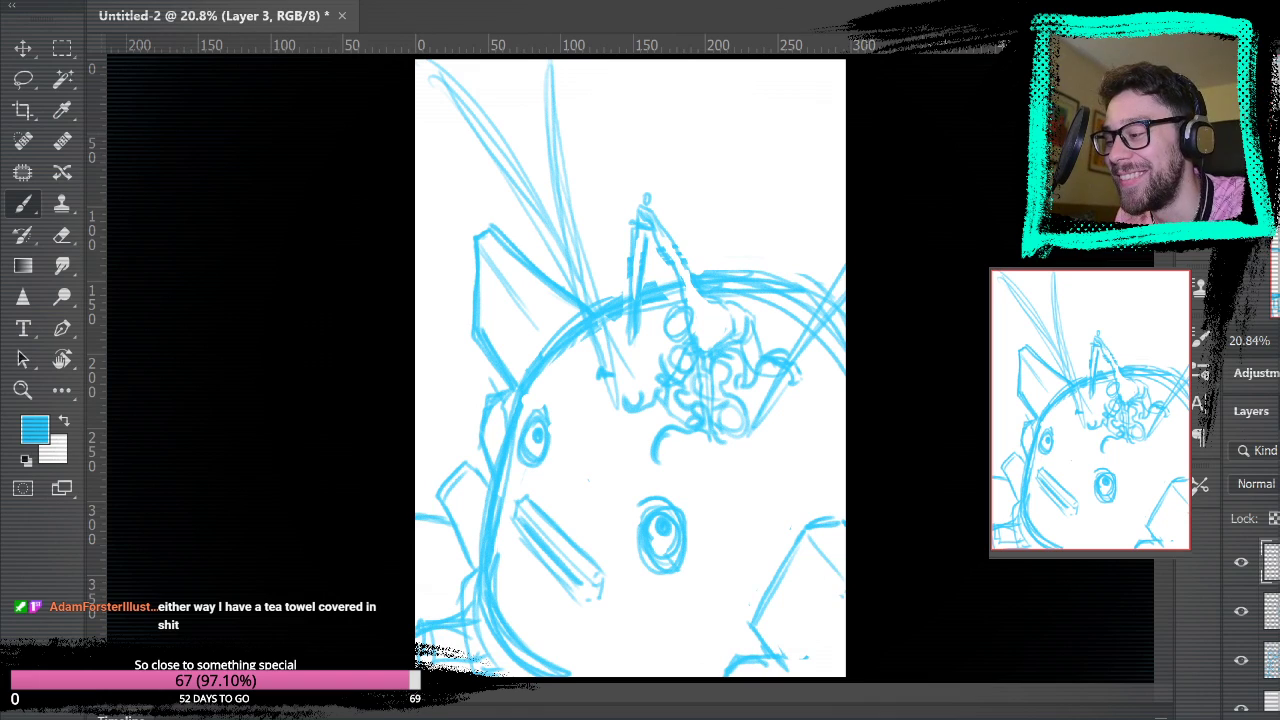
key(i)
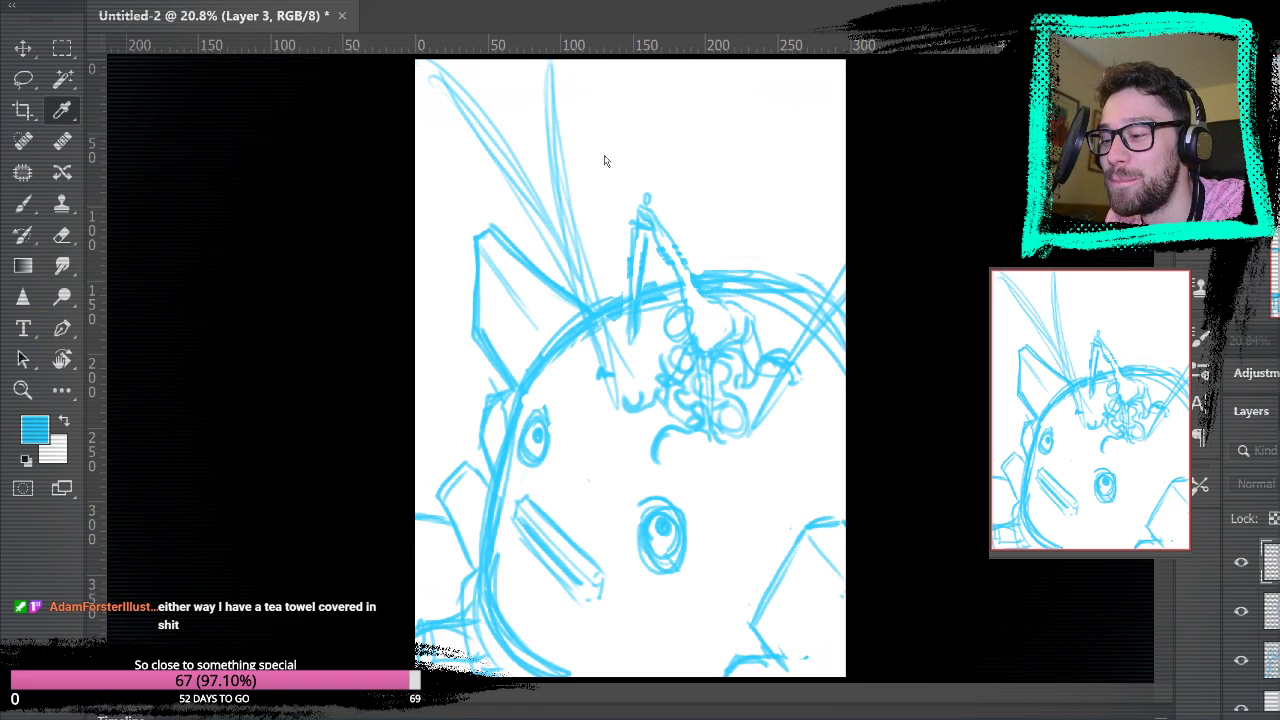
click(813, 165)
drag(672, 190, 764, 232)
key(ctrl+z)
- Shift the drawing colour to a magenta pink and undo the test strokes made with it
key(i)
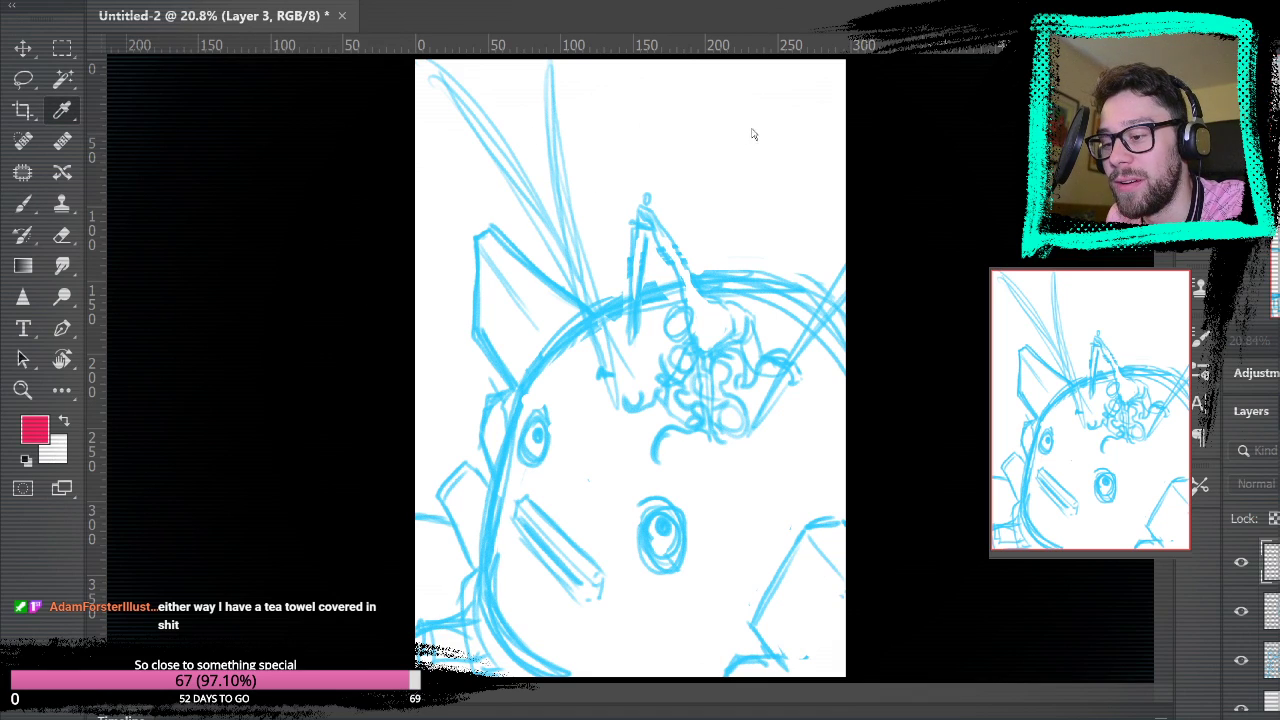
key(b)
key(i)
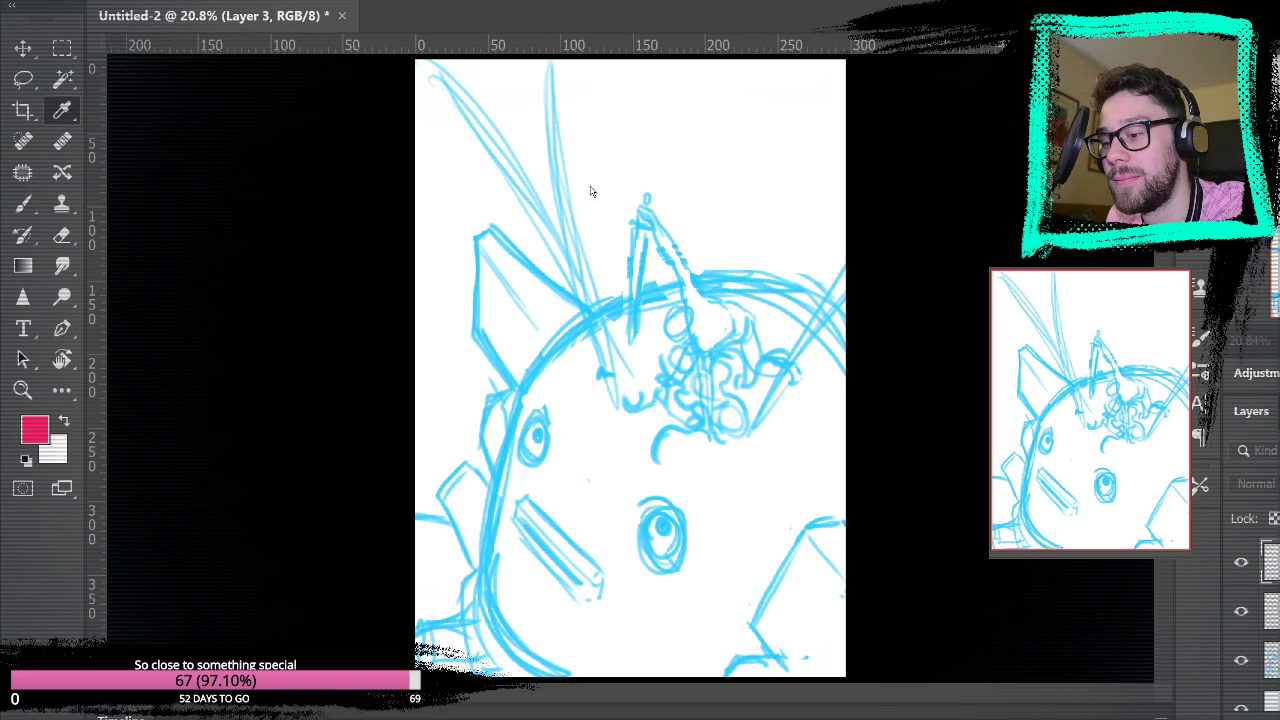
click(764, 158)
drag(622, 160, 640, 284)
key(ctrl+z)
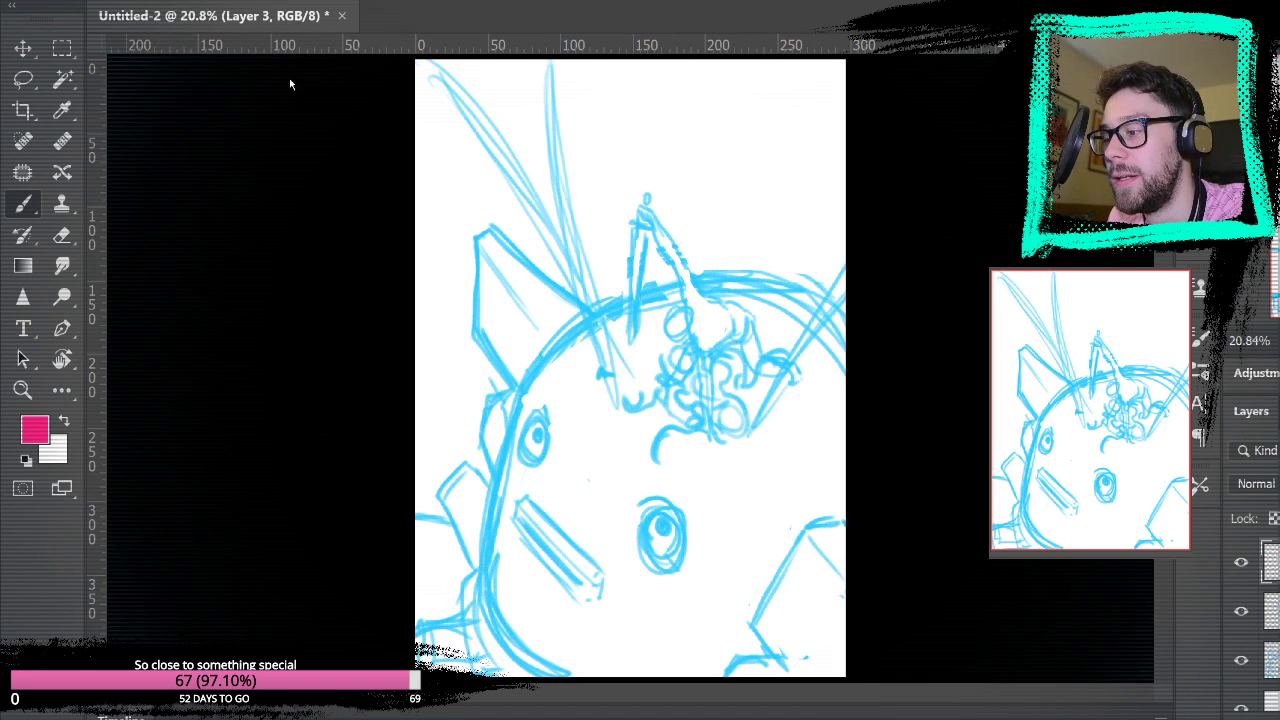
mouse_move(547, 140)
mouse_down()
mouse_move(623, 184)
mouse_move(630, 290)
mouse_up()
key(ctrl+z)
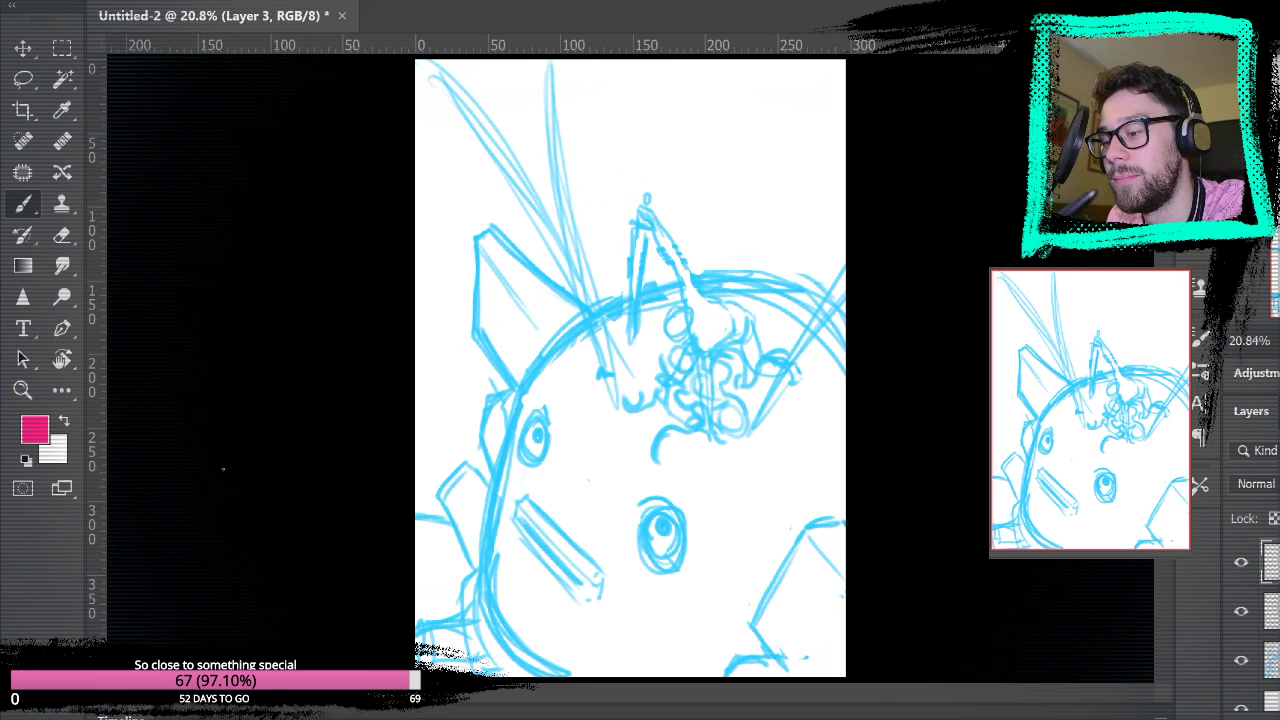
- Hide the glowing sigil image in the reference document to uncover the other references, and return to the illustration
click(29, 389)
click(748, 443)
click(749, 443)
click(784, 397)
drag(832, 398, 709, 511)
drag(846, 260, 849, 336)
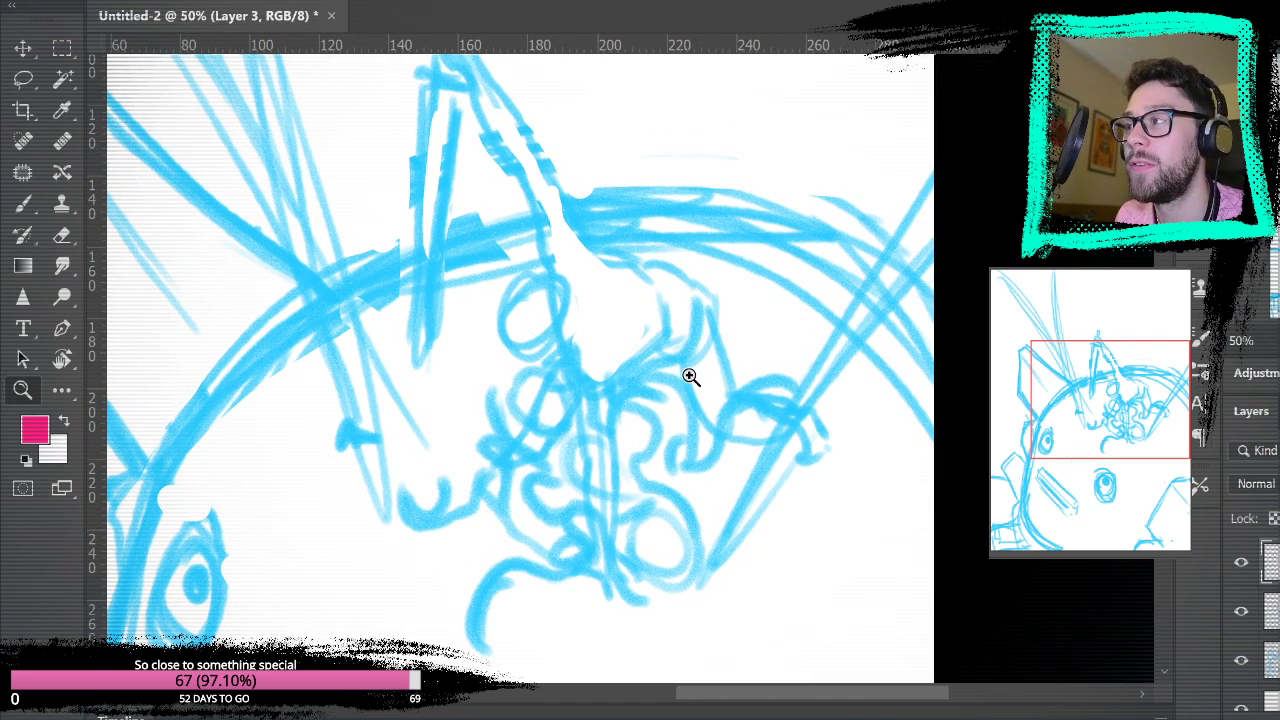
key(ctrl+Tab)
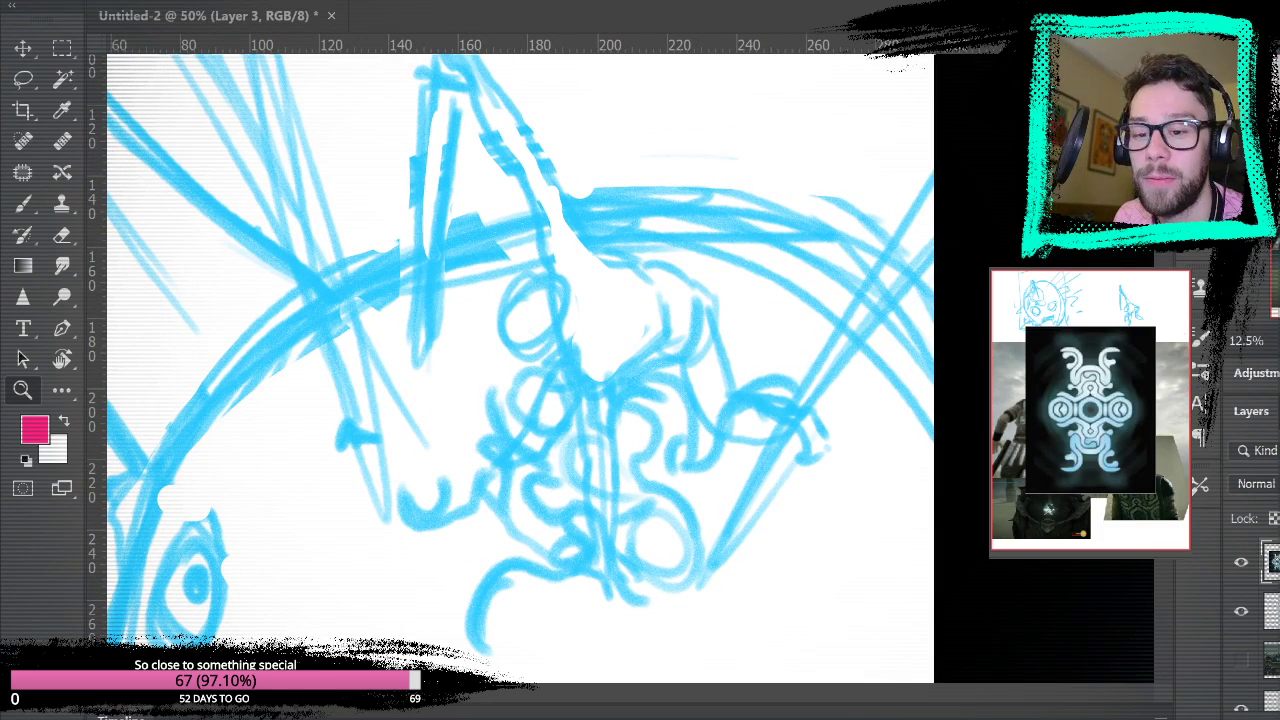
click(1241, 562)
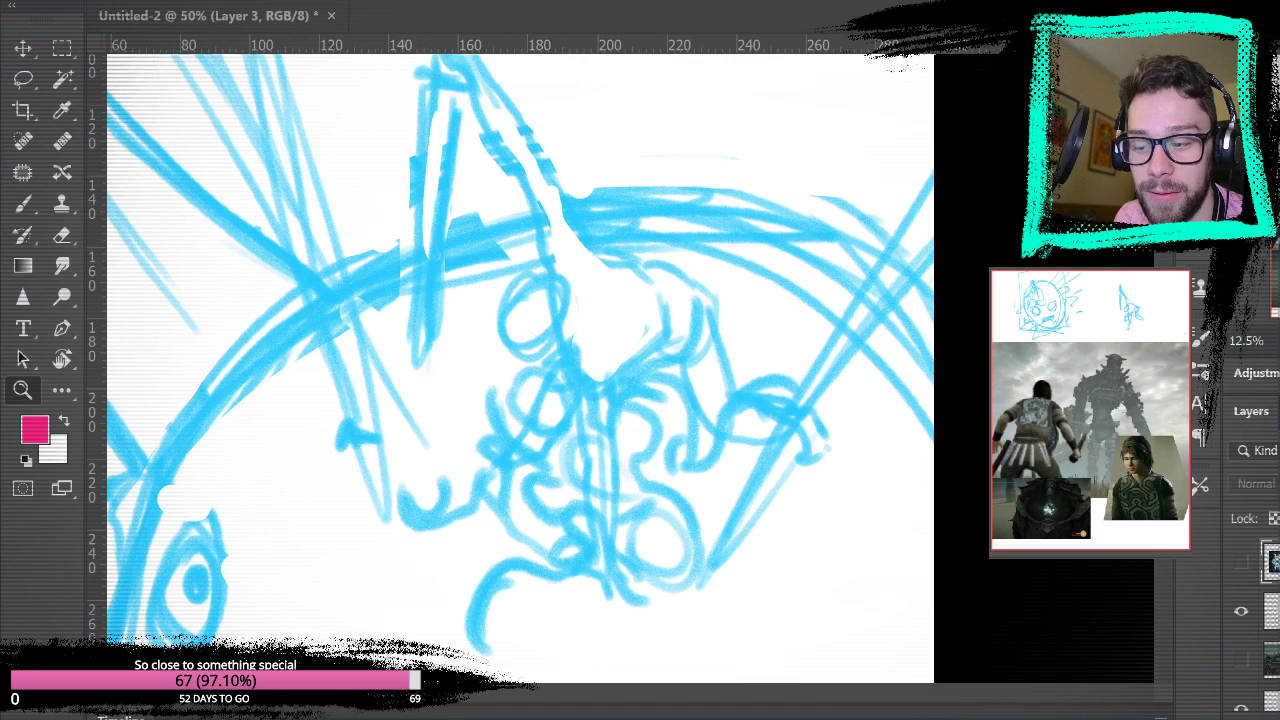
key(ctrl+Tab)
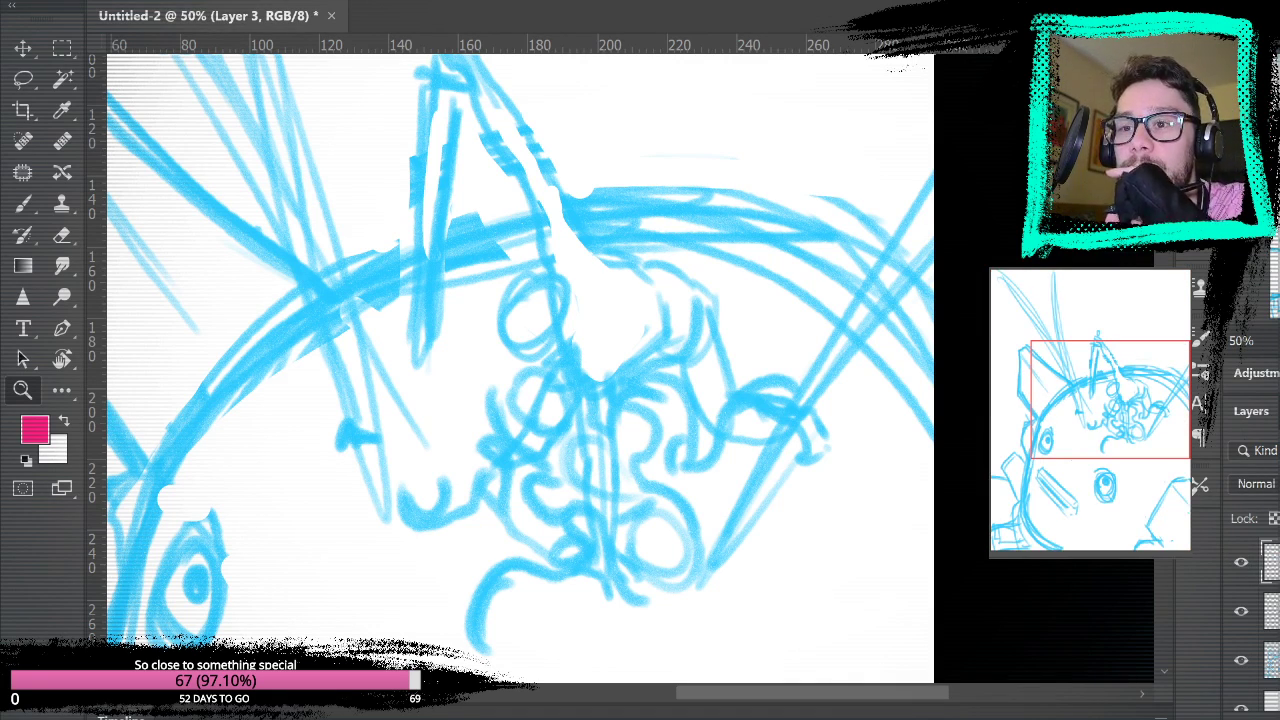
- Hide the sigil sketch layer and lower the opacity of the blue sketch on Layer 1, leaving Layer 3 active
click(1242, 613)
click(1273, 661)
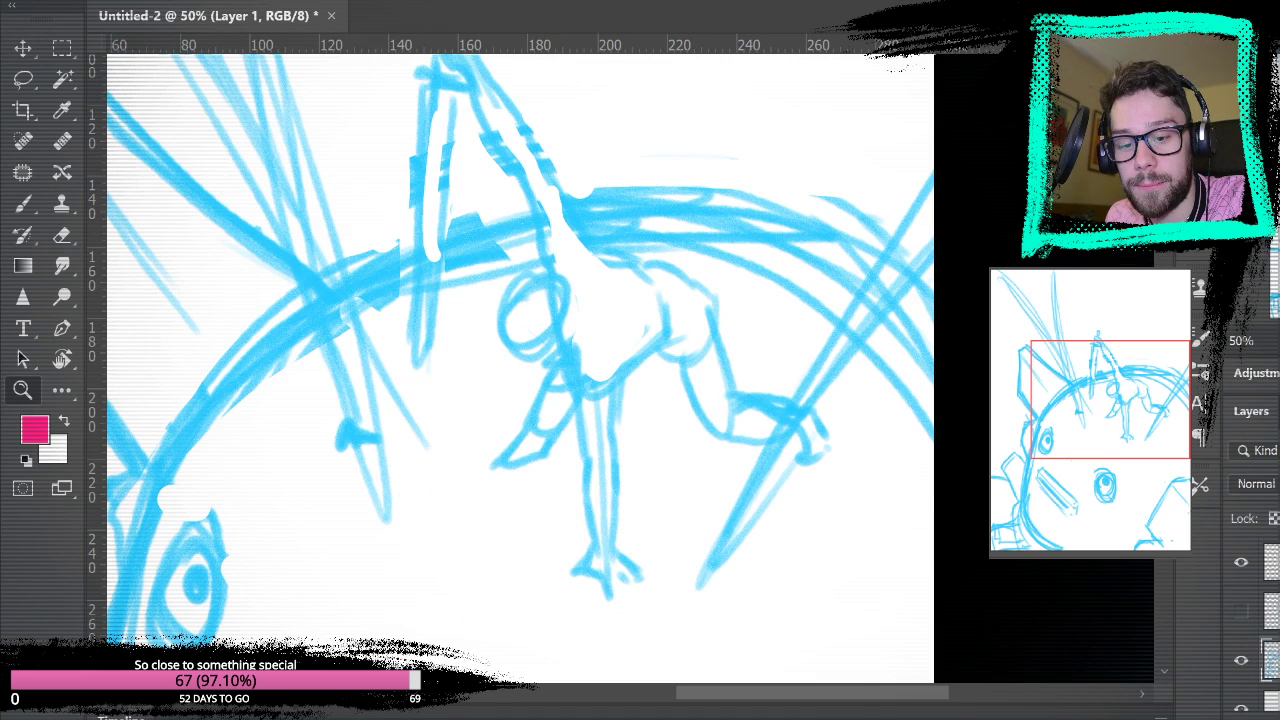
key(7)
key(4)
click(1271, 562)
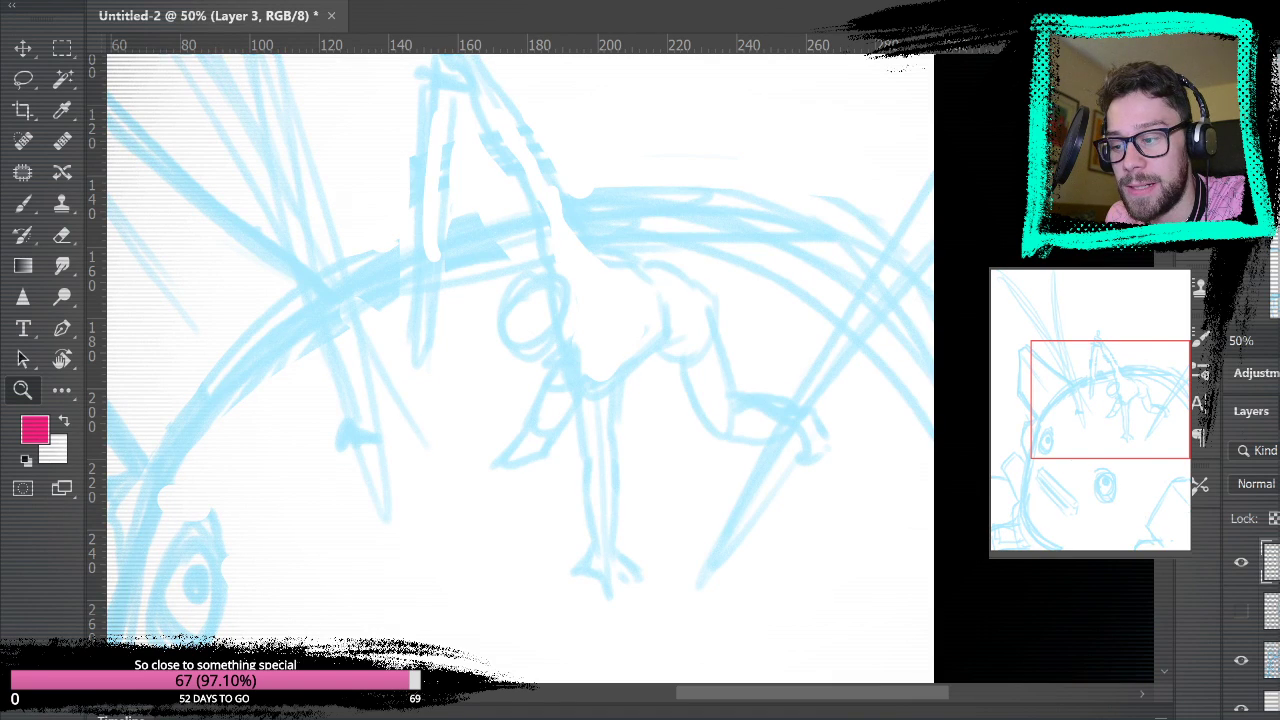
- Outline the warrior's supporting arm in pink over the faded sketch and draw wrapped bands around the upper arm
mouse_move(809, 284)
mouse_down()
mouse_move(776, 358)
mouse_move(777, 338)
mouse_up()
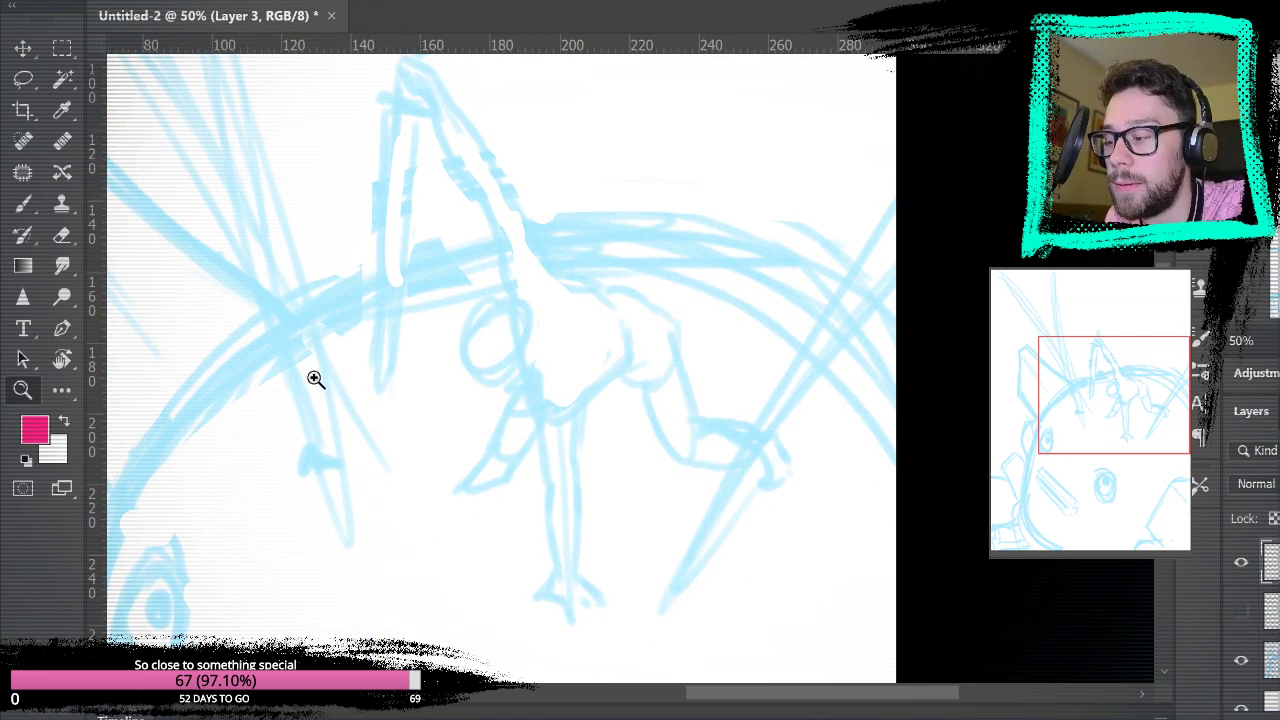
key(b)
mouse_move(526, 370)
mouse_down()
mouse_move(541, 429)
mouse_move(527, 375)
mouse_move(539, 472)
mouse_move(565, 474)
mouse_move(583, 467)
mouse_move(582, 402)
mouse_move(583, 468)
mouse_move(548, 486)
mouse_move(551, 556)
mouse_up()
mouse_move(545, 506)
mouse_down()
mouse_move(551, 572)
mouse_move(580, 513)
mouse_move(576, 470)
mouse_move(537, 425)
mouse_up()
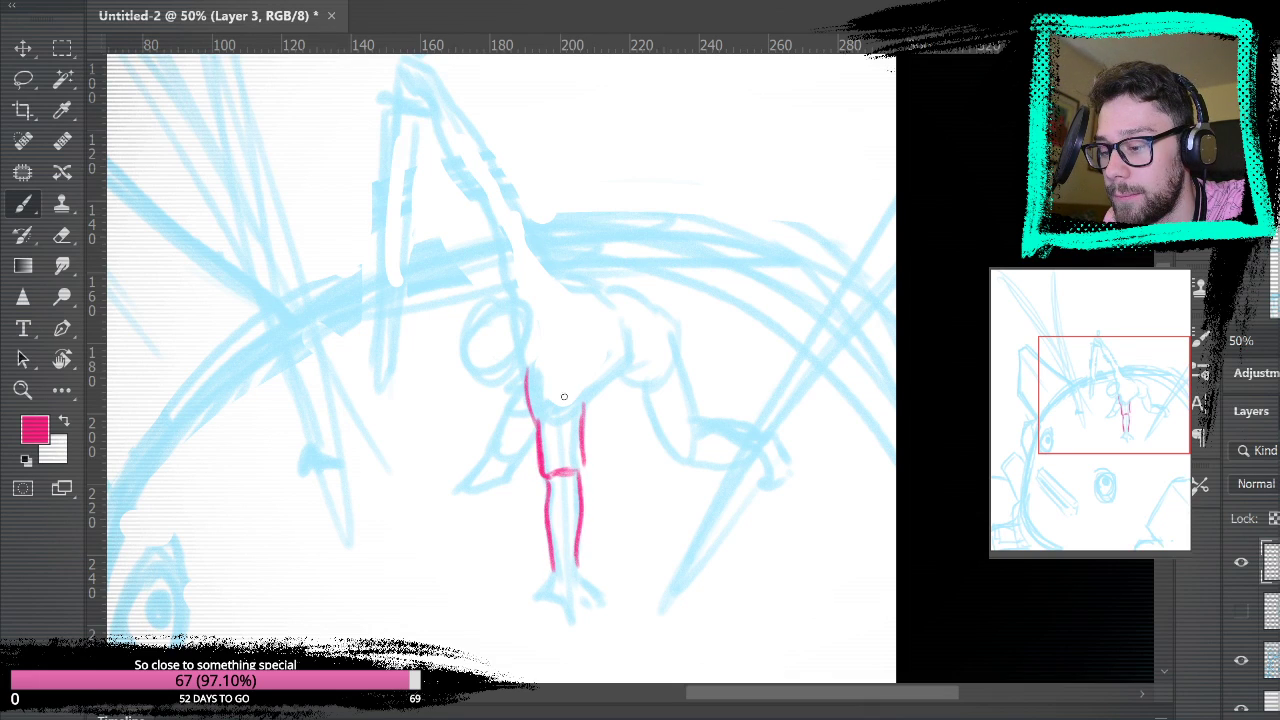
mouse_move(584, 468)
mouse_down()
mouse_move(589, 393)
mouse_move(573, 444)
mouse_move(585, 449)
mouse_move(547, 439)
mouse_move(588, 447)
mouse_move(546, 425)
mouse_move(590, 406)
mouse_up()
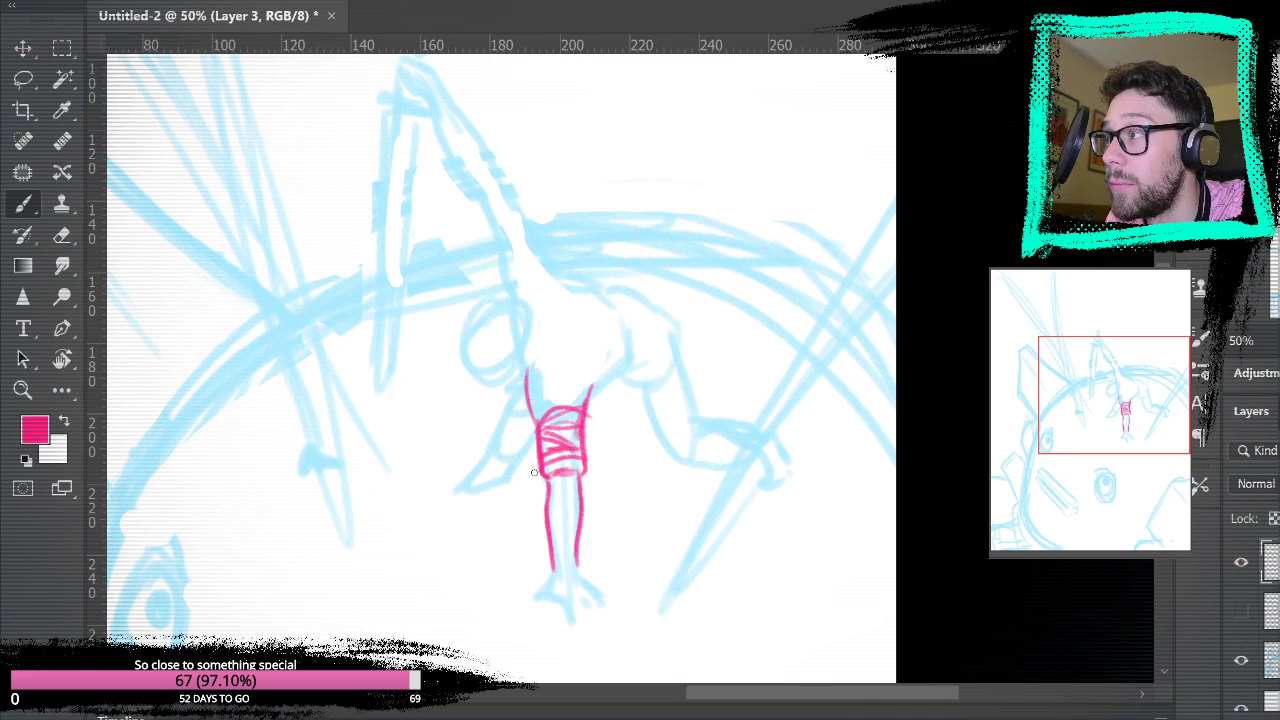
- Add small shading marks to the pink forearm and a densely hatched band at the wrist
mouse_move(554, 496)
mouse_down()
mouse_move(574, 516)
mouse_move(558, 552)
mouse_move(574, 526)
mouse_up()
key(ctrl+z)
key(ctrl+z)
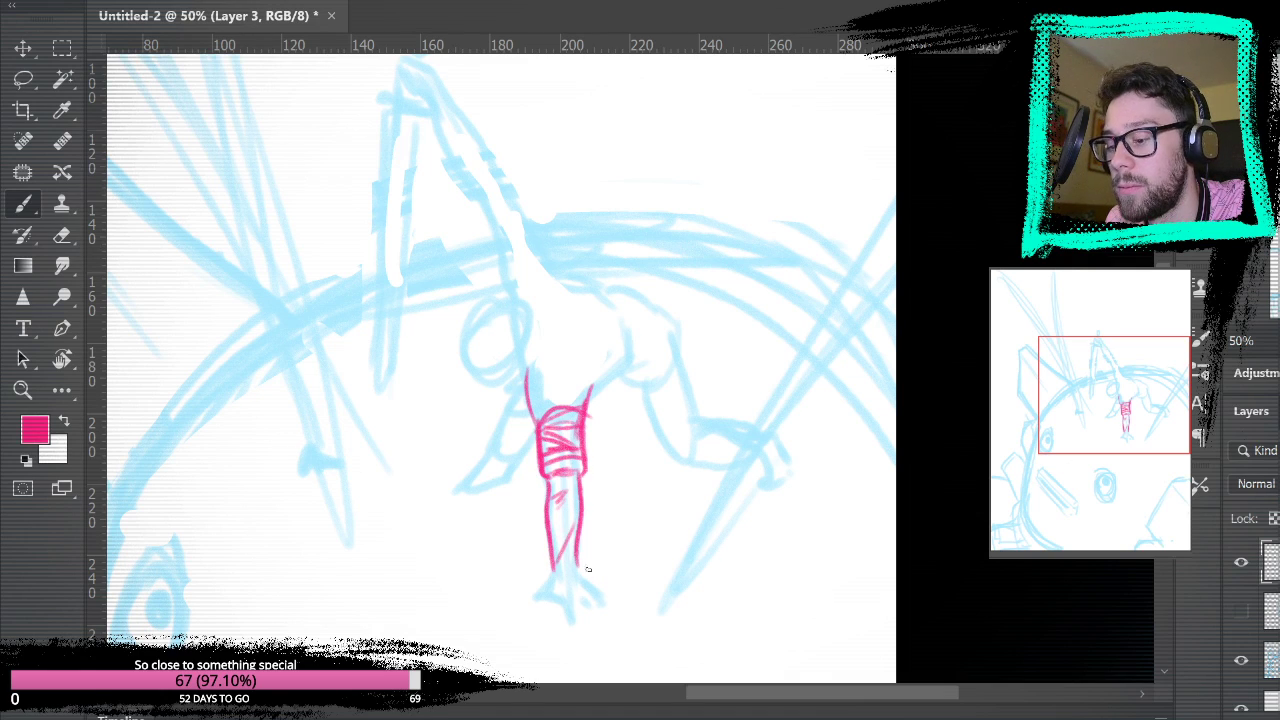
mouse_move(552, 540)
mouse_down()
mouse_move(580, 544)
mouse_move(576, 572)
mouse_up()
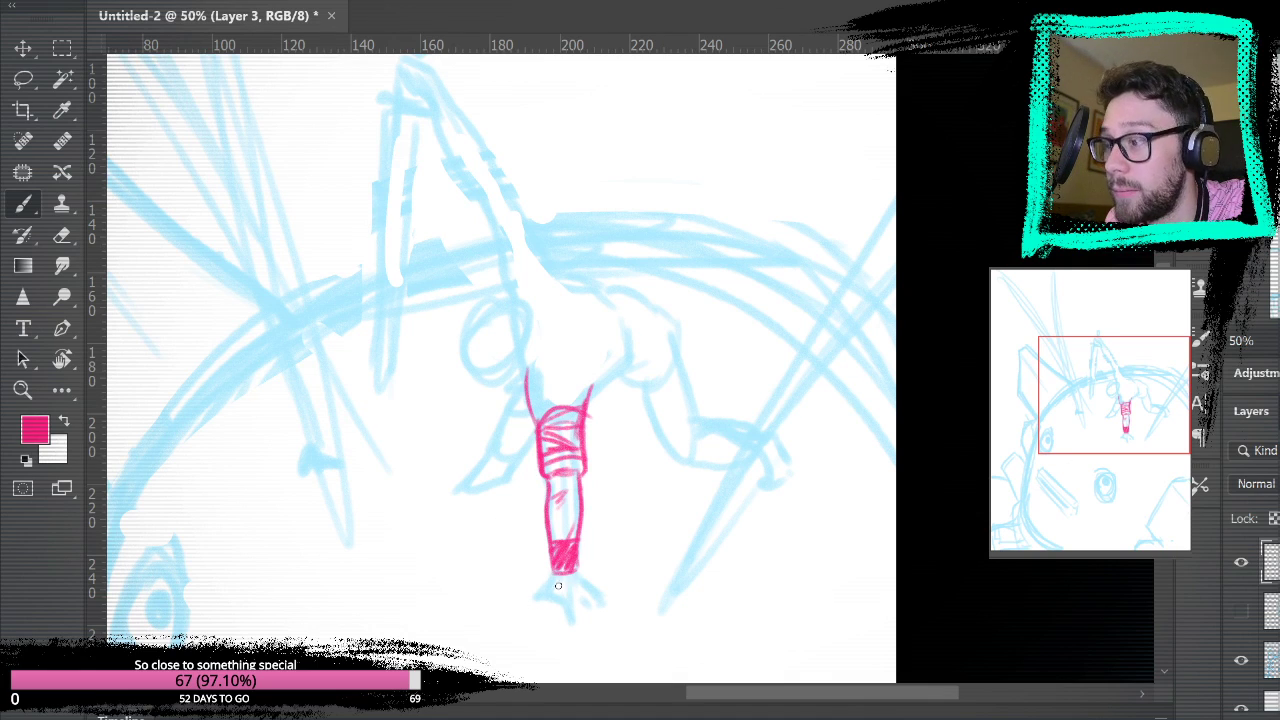
- Draw the supporting hand's spread fingers in pink, and check the linework by briefly hiding the blue sketch
mouse_move(550, 572)
mouse_down()
mouse_move(528, 605)
mouse_move(581, 596)
mouse_move(563, 614)
mouse_move(555, 601)
mouse_move(580, 623)
mouse_up()
key(ctrl+z)
drag(587, 593, 607, 606)
key(ctrl+z)
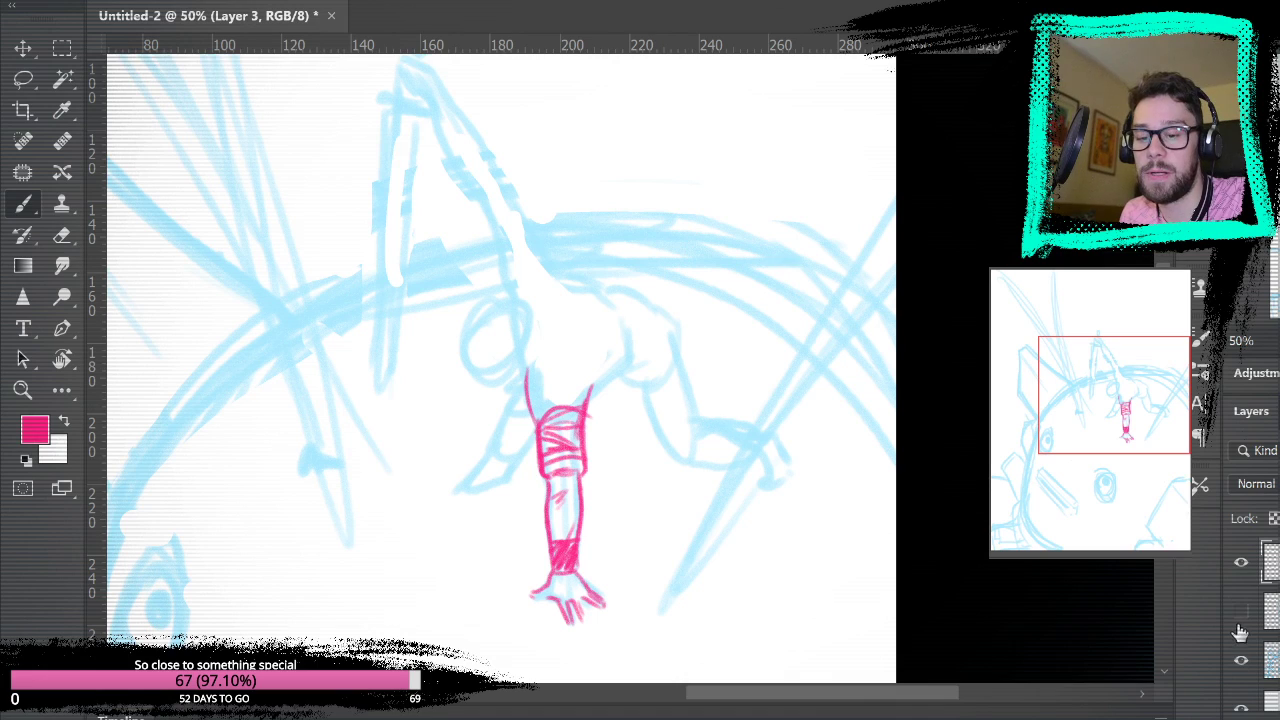
click(1241, 660)
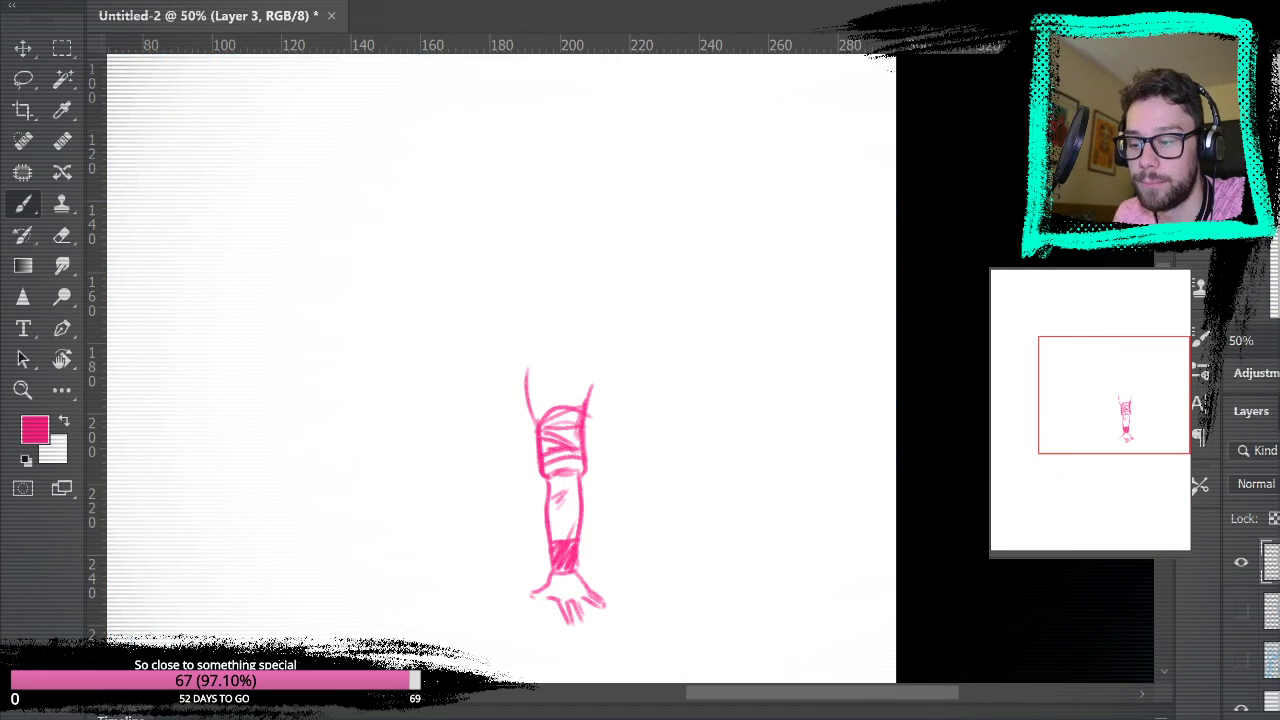
click(1241, 660)
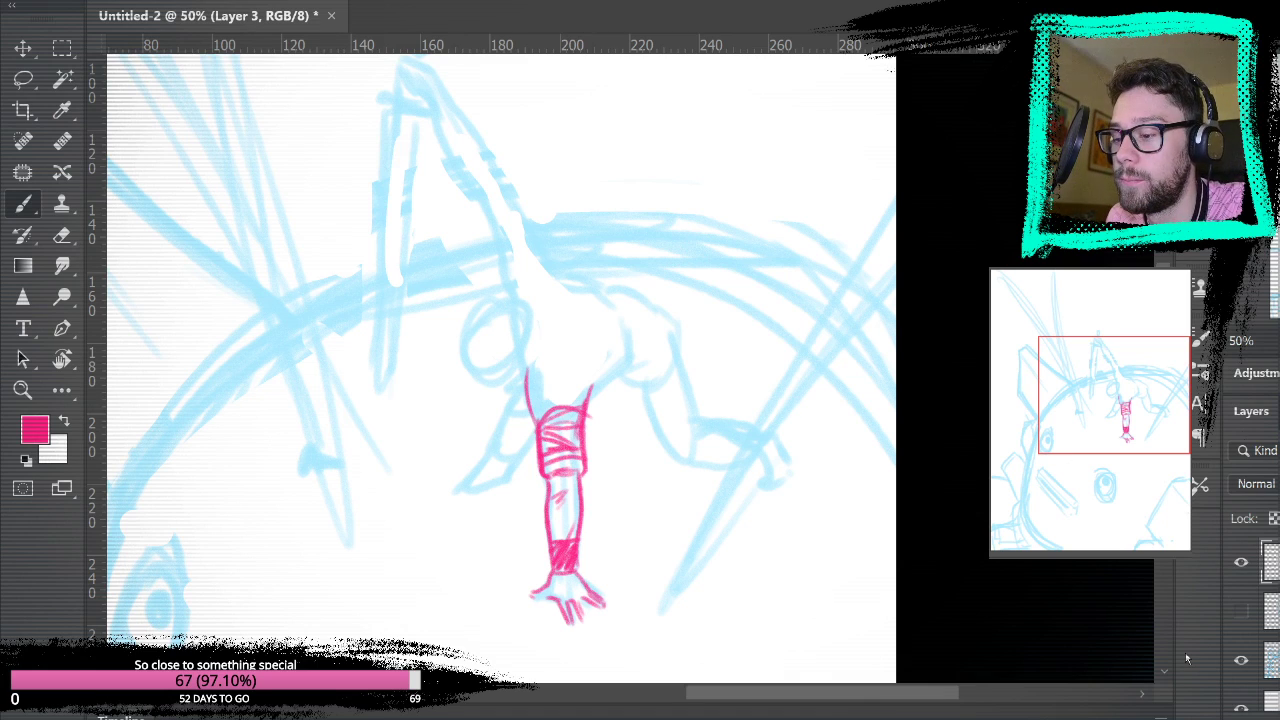
- Draw the torso contour from the supporting arm to the hip in pink and add a curved double-lined waistband
drag(651, 343, 686, 400)
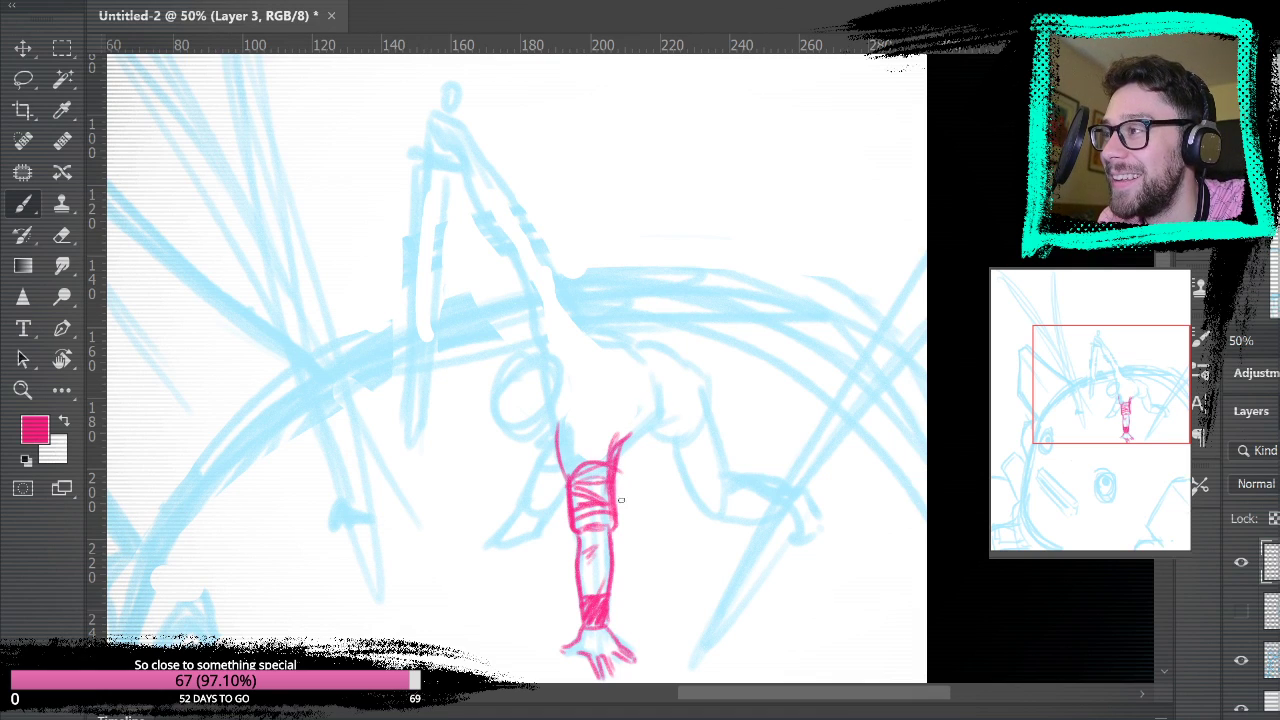
mouse_move(617, 465)
mouse_down()
mouse_move(657, 404)
mouse_move(655, 428)
mouse_move(655, 390)
mouse_up()
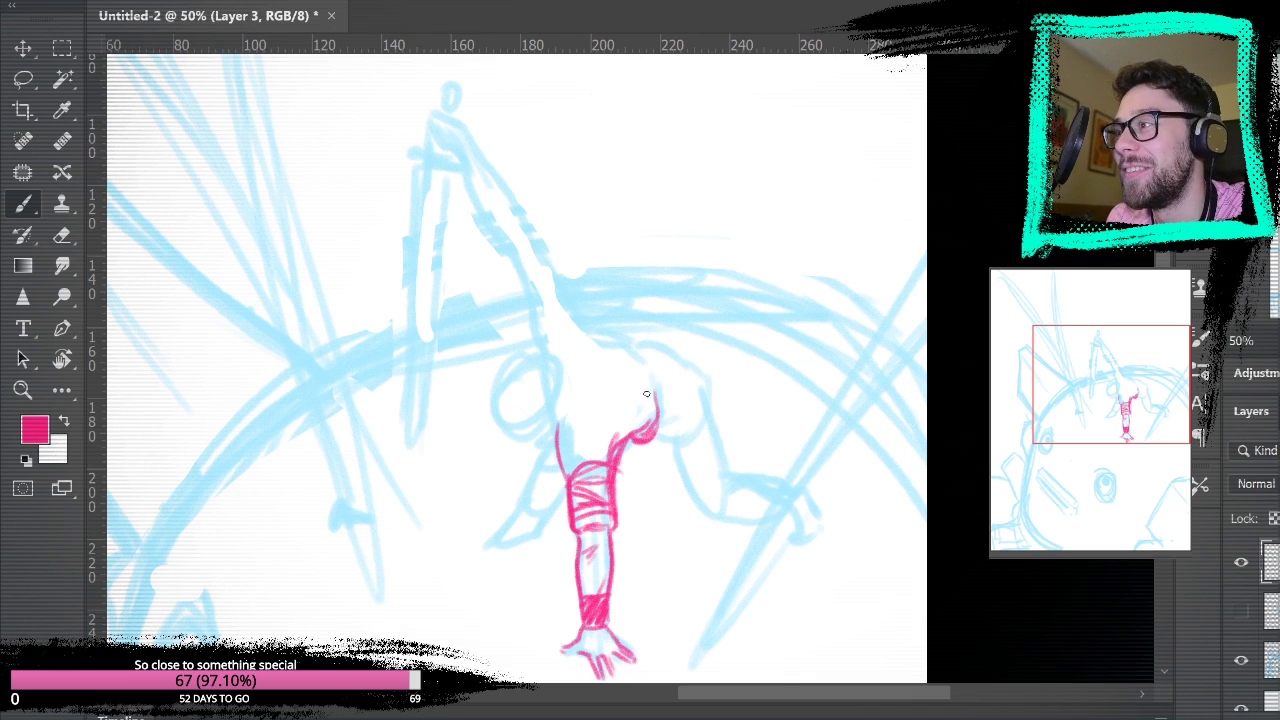
drag(627, 346, 658, 432)
drag(661, 380, 656, 432)
mouse_move(631, 344)
mouse_down()
mouse_move(680, 398)
mouse_move(647, 502)
mouse_up()
- Draw skirt strips radiating outward around the waistband
drag(650, 444, 630, 470)
mouse_move(667, 432)
mouse_down()
mouse_move(704, 488)
mouse_move(706, 474)
mouse_up()
mouse_move(682, 406)
mouse_down()
mouse_move(733, 405)
mouse_move(712, 342)
mouse_move(700, 362)
mouse_move(720, 336)
mouse_move(673, 311)
mouse_up()
drag(666, 362, 678, 304)
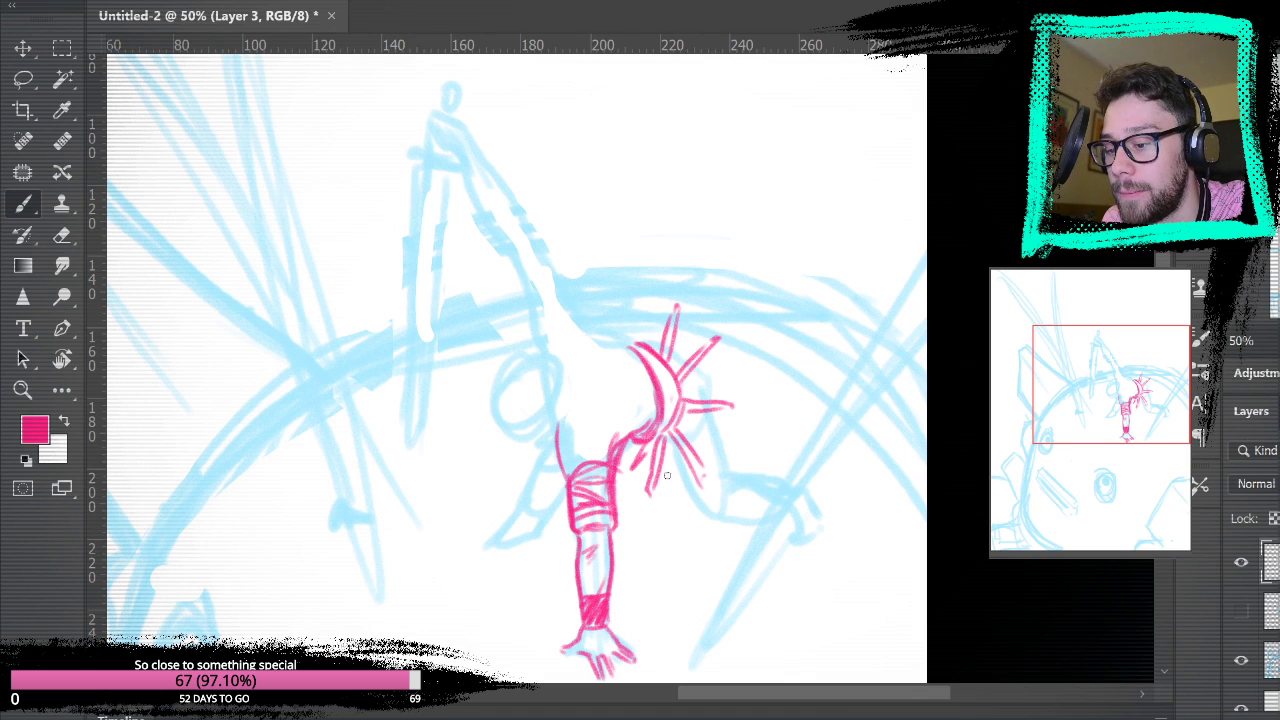
drag(648, 342, 636, 300)
mouse_move(632, 344)
mouse_down()
mouse_move(613, 327)
mouse_move(626, 294)
mouse_up()
- Darken the waistband arc and add a short curved stroke on the opposite side of the torso
mouse_move(903, 568)
mouse_down()
mouse_move(1058, 374)
mouse_move(1029, 425)
mouse_move(974, 449)
mouse_up()
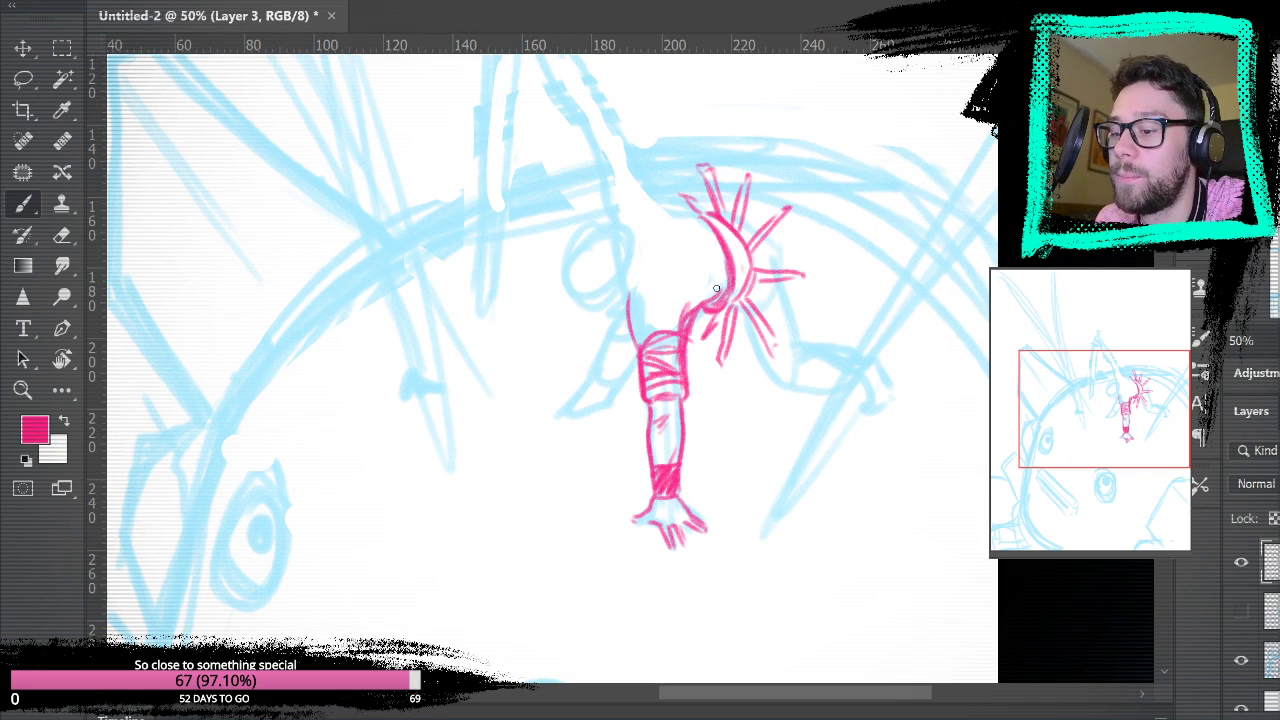
mouse_move(728, 224)
mouse_down()
mouse_move(741, 291)
mouse_move(744, 254)
mouse_move(728, 304)
mouse_up()
drag(744, 246, 728, 306)
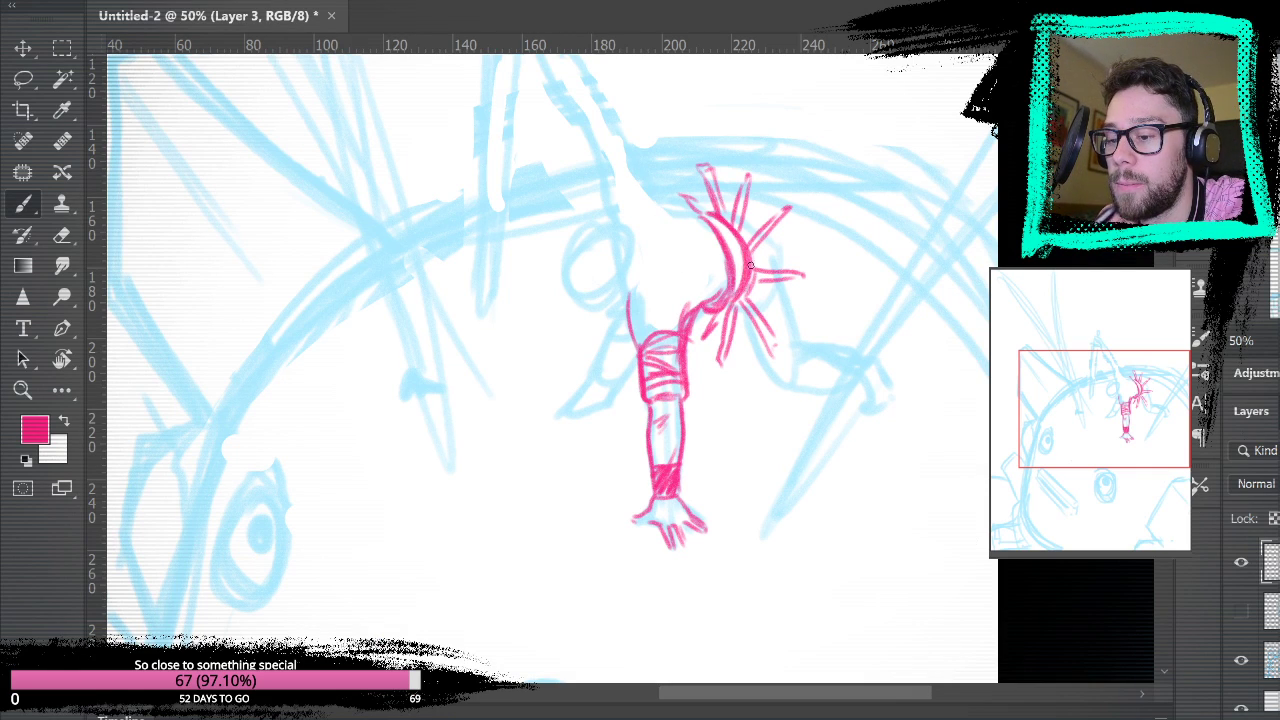
drag(743, 229, 782, 366)
drag(684, 314, 680, 364)
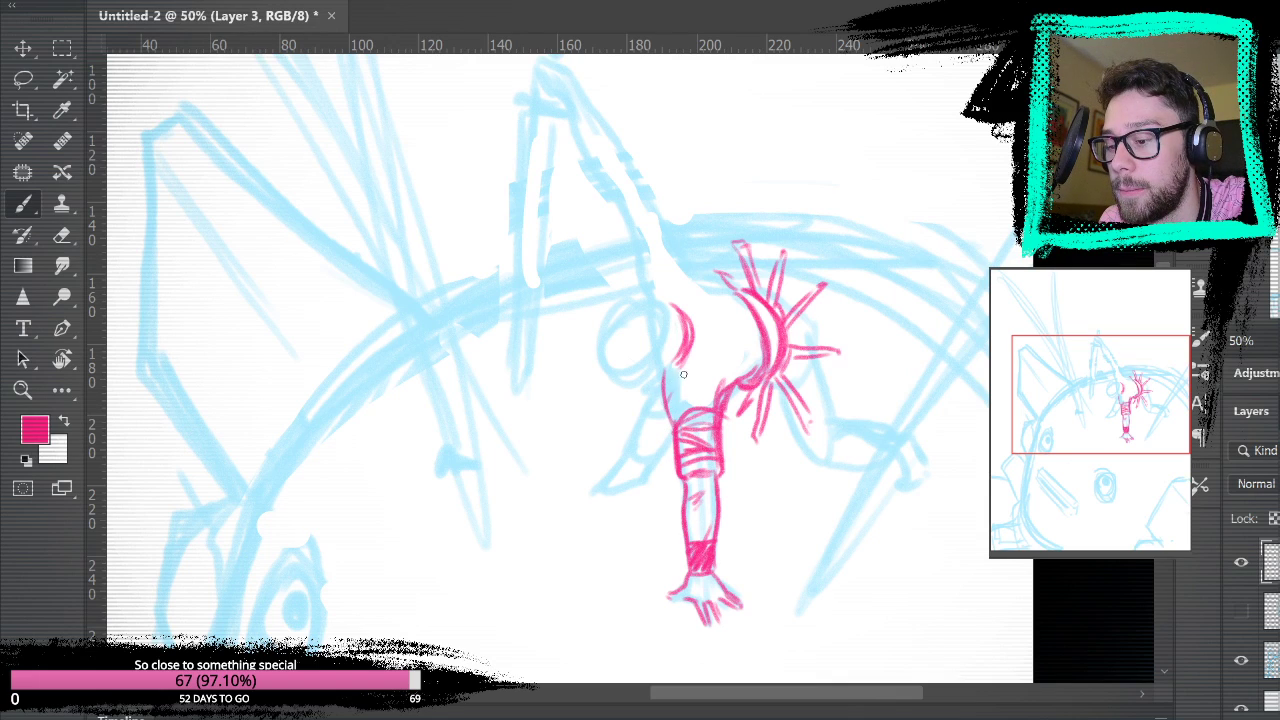
- Outline the diagonal strap and the cloth panel flaring upward from the torso, erasing the skirt strips that overlap it
drag(666, 398, 752, 228)
mouse_move(650, 292)
mouse_down()
mouse_move(690, 131)
mouse_move(781, 156)
mouse_move(732, 322)
mouse_up()
drag(774, 173, 718, 374)
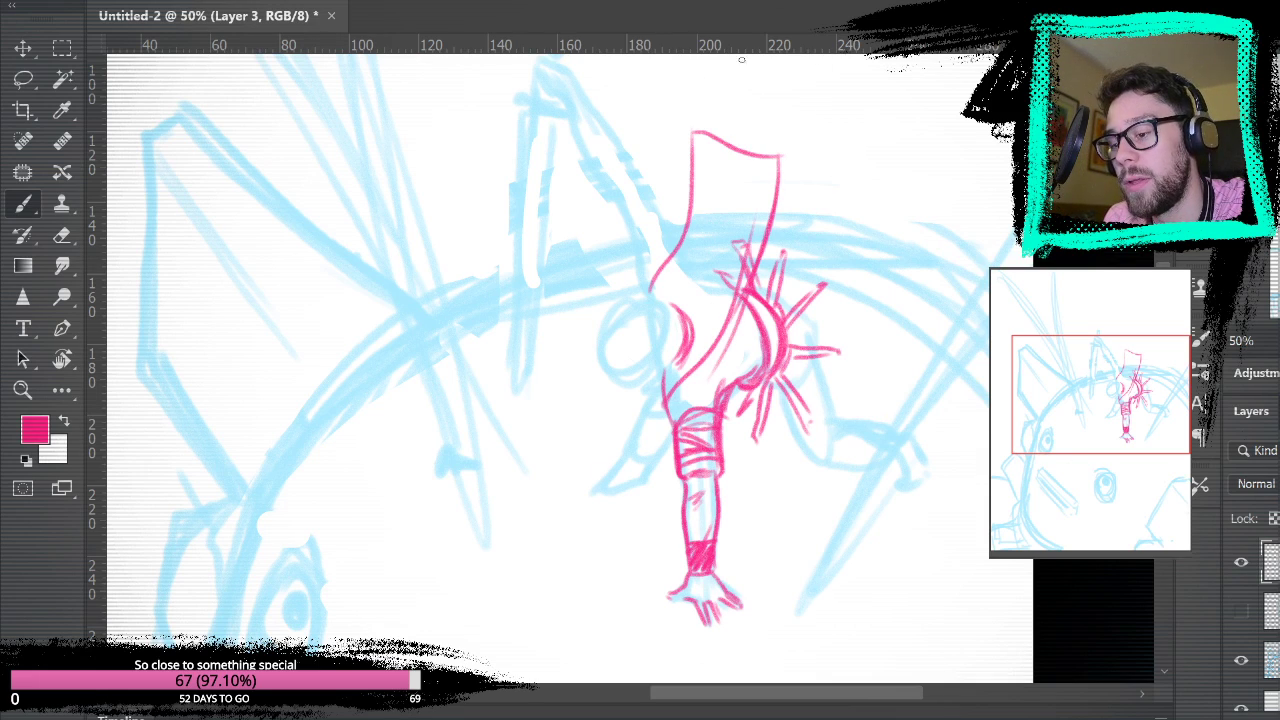
click(61, 234)
mouse_move(740, 282)
mouse_down()
mouse_move(745, 247)
mouse_move(736, 304)
mouse_up()
drag(746, 234, 711, 267)
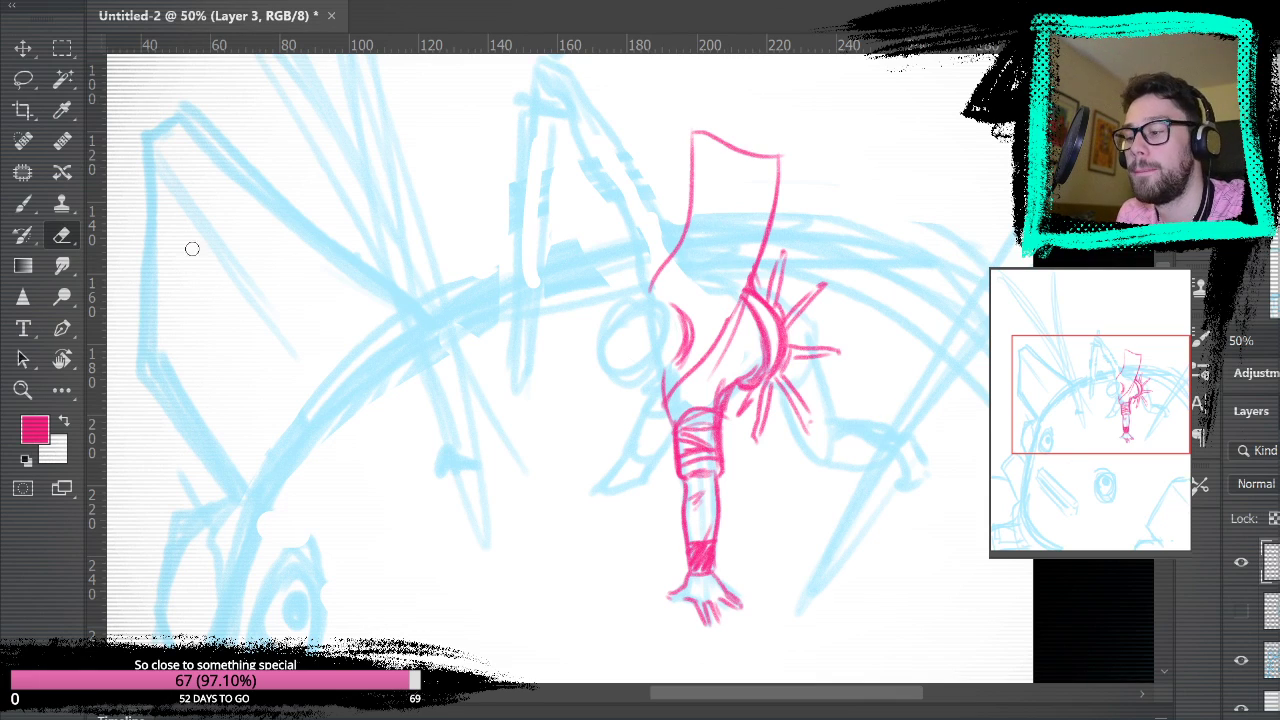
- Reinforce the flaring cloth's outline, add fold lines inside it, and check the linework with the blue sketch briefly hidden
key(b)
mouse_move(657, 297)
mouse_down()
mouse_move(686, 249)
mouse_move(708, 148)
mouse_up()
key(ctrl+z)
mouse_move(655, 296)
mouse_down()
mouse_move(699, 210)
mouse_move(701, 155)
mouse_move(765, 159)
mouse_move(674, 408)
mouse_move(772, 228)
mouse_move(729, 241)
mouse_move(716, 322)
mouse_up()
key(ctrl+z)
drag(709, 203, 735, 300)
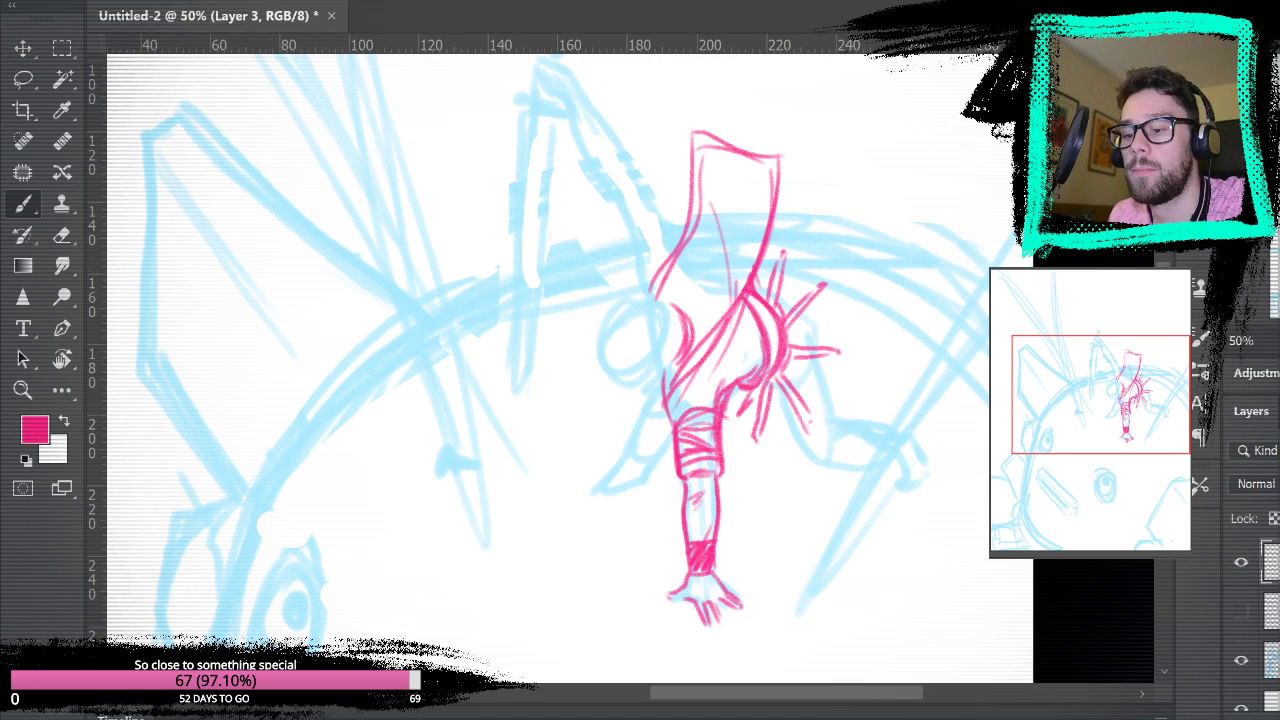
click(1241, 660)
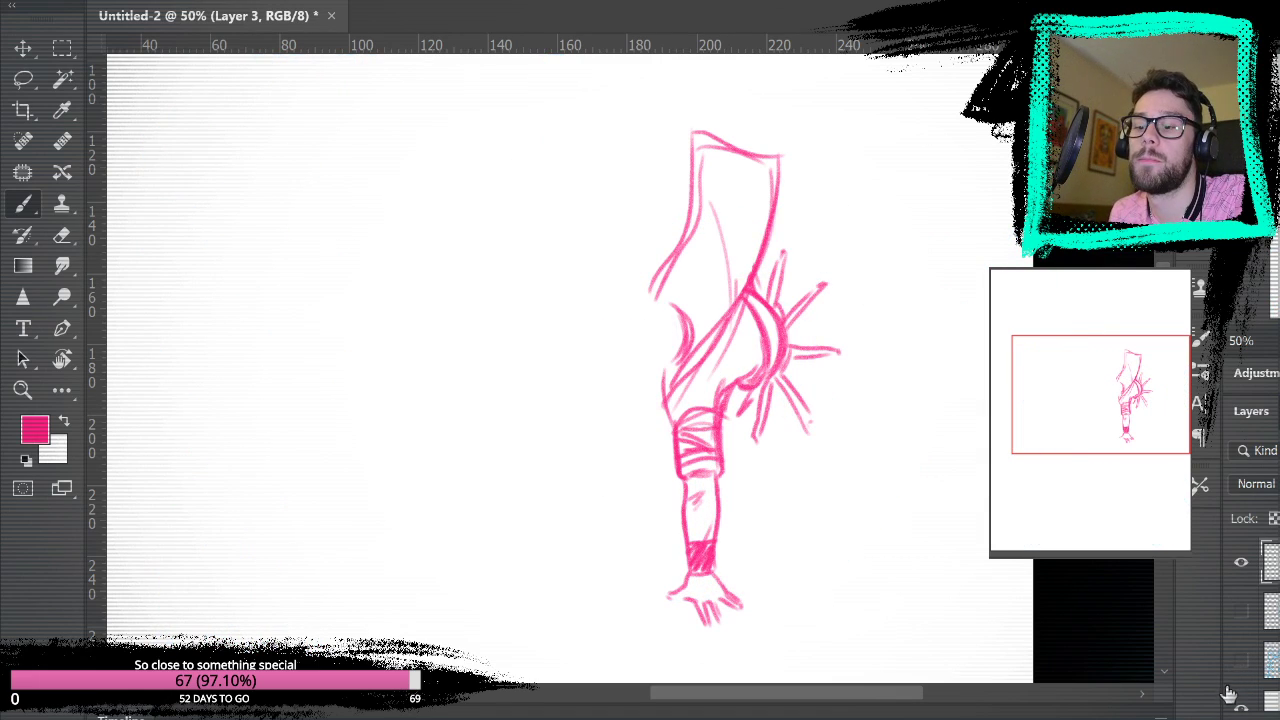
click(1241, 660)
- Darken the diagonal strap across the torso and draw pointed cloth ends flaring out beside the wrapped upper arm
drag(670, 402, 732, 314)
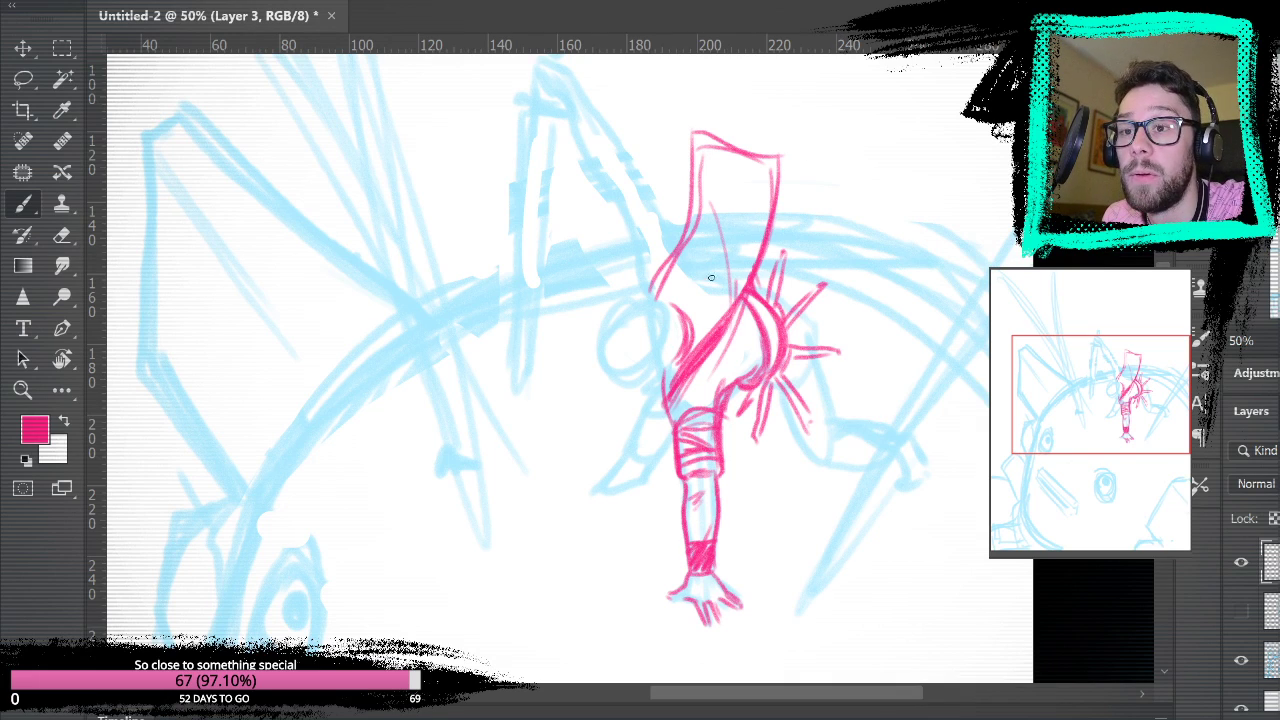
drag(648, 379, 580, 460)
key(ctrl+z)
mouse_move(642, 379)
mouse_down()
mouse_move(590, 429)
mouse_move(621, 411)
mouse_move(648, 448)
mouse_up()
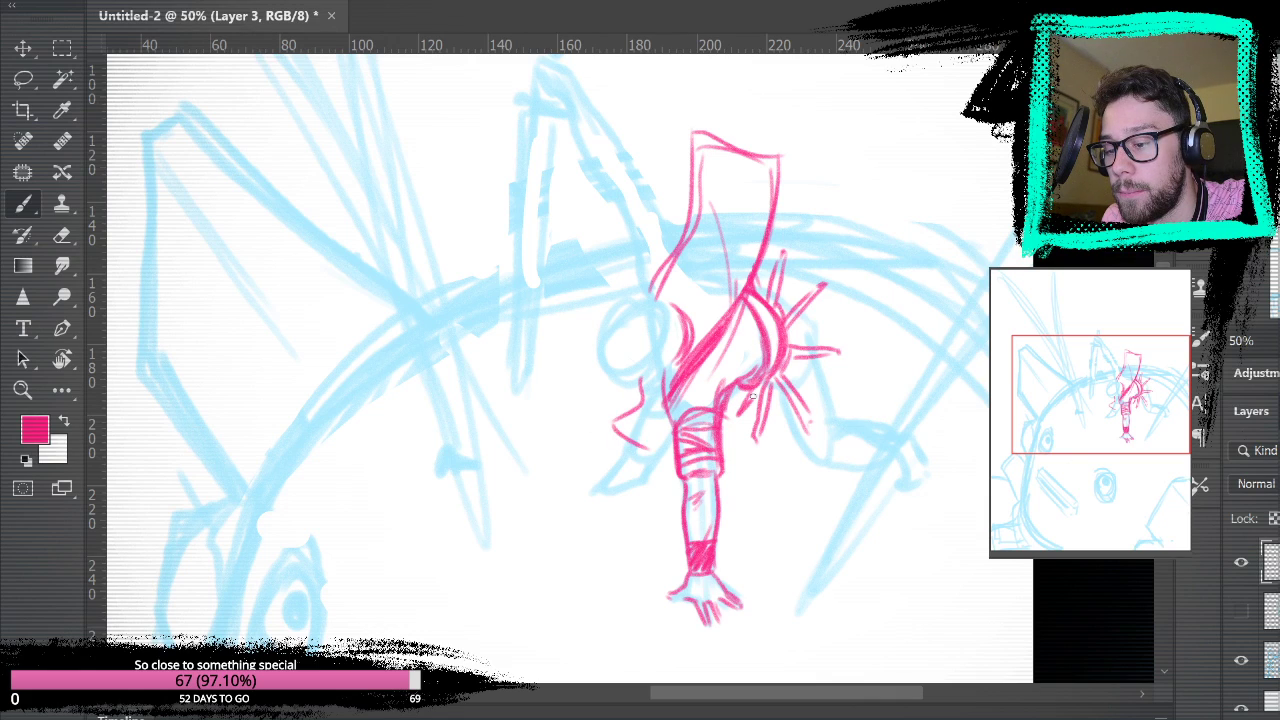
mouse_move(738, 394)
mouse_down()
mouse_move(694, 493)
mouse_move(724, 442)
mouse_move(696, 473)
mouse_move(596, 434)
mouse_up()
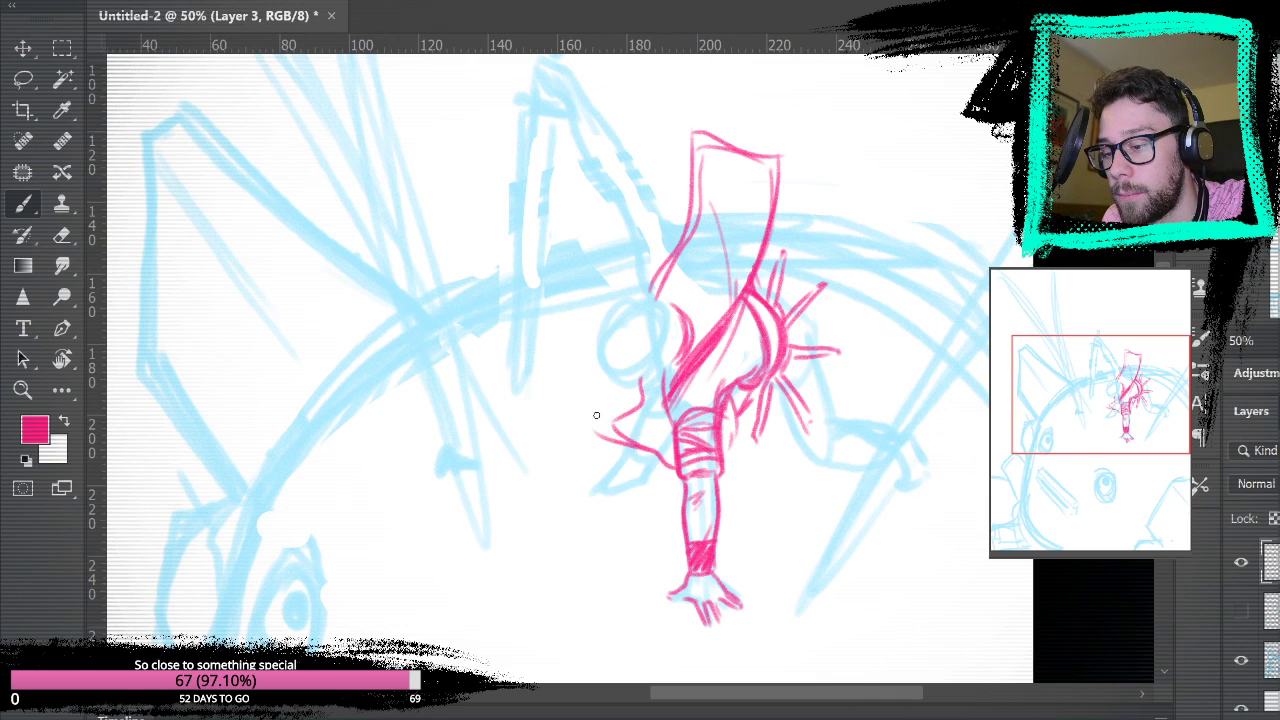
mouse_move(883, 217)
mouse_down()
mouse_move(955, 120)
mouse_move(920, 200)
mouse_move(886, 209)
mouse_move(885, 188)
mouse_up()
mouse_move(612, 346)
mouse_down()
mouse_move(590, 398)
mouse_move(622, 410)
mouse_up()
click(1241, 661)
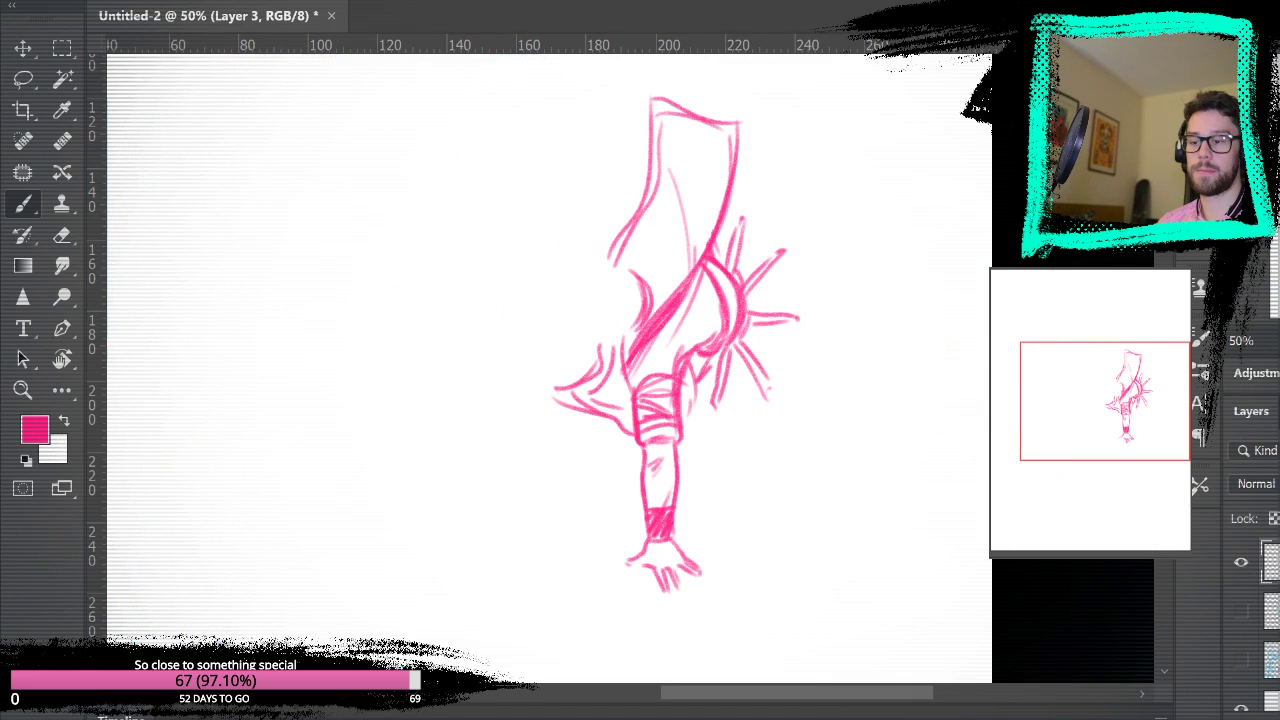
click(1241, 661)
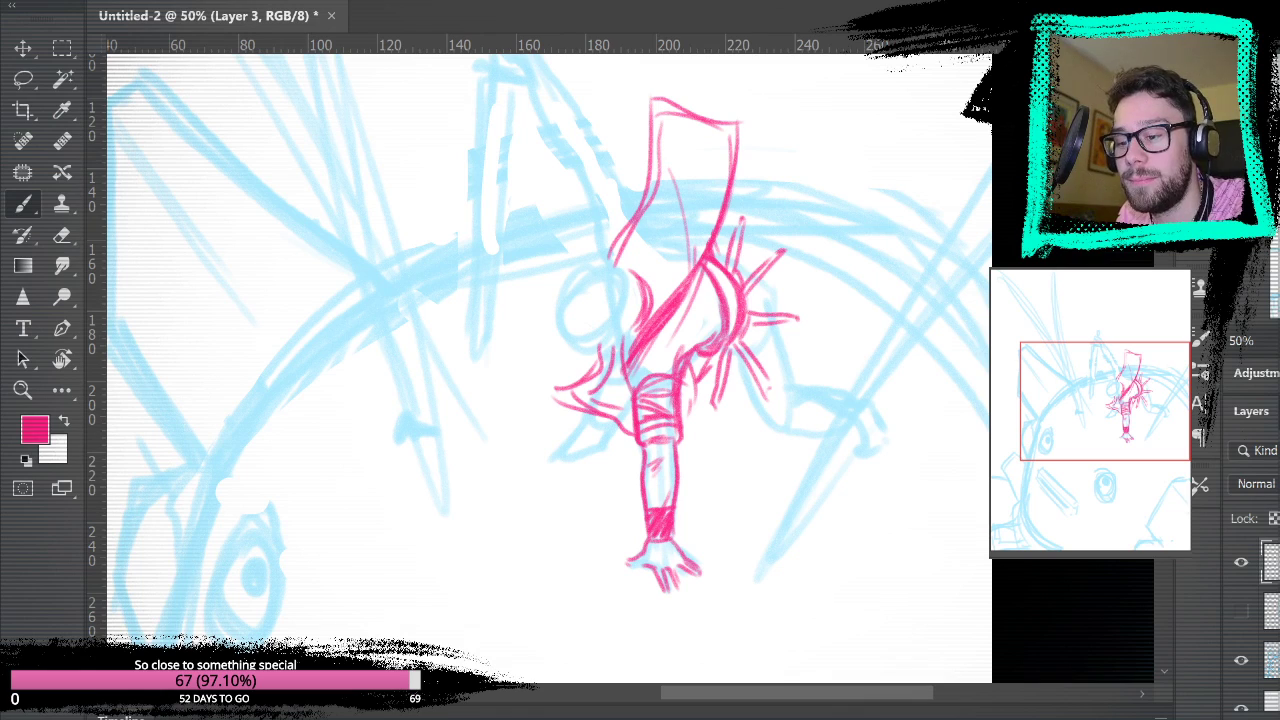
- Draw the trailing leg's foot, knee band and lower-leg contours in pink over the blue sketch
mouse_move(795, 397)
mouse_down()
mouse_move(790, 434)
mouse_move(857, 444)
mouse_move(855, 455)
mouse_move(883, 435)
mouse_move(862, 447)
mouse_move(882, 430)
mouse_move(870, 433)
mouse_move(869, 418)
mouse_move(857, 434)
mouse_move(884, 418)
mouse_move(878, 409)
mouse_move(885, 446)
mouse_up()
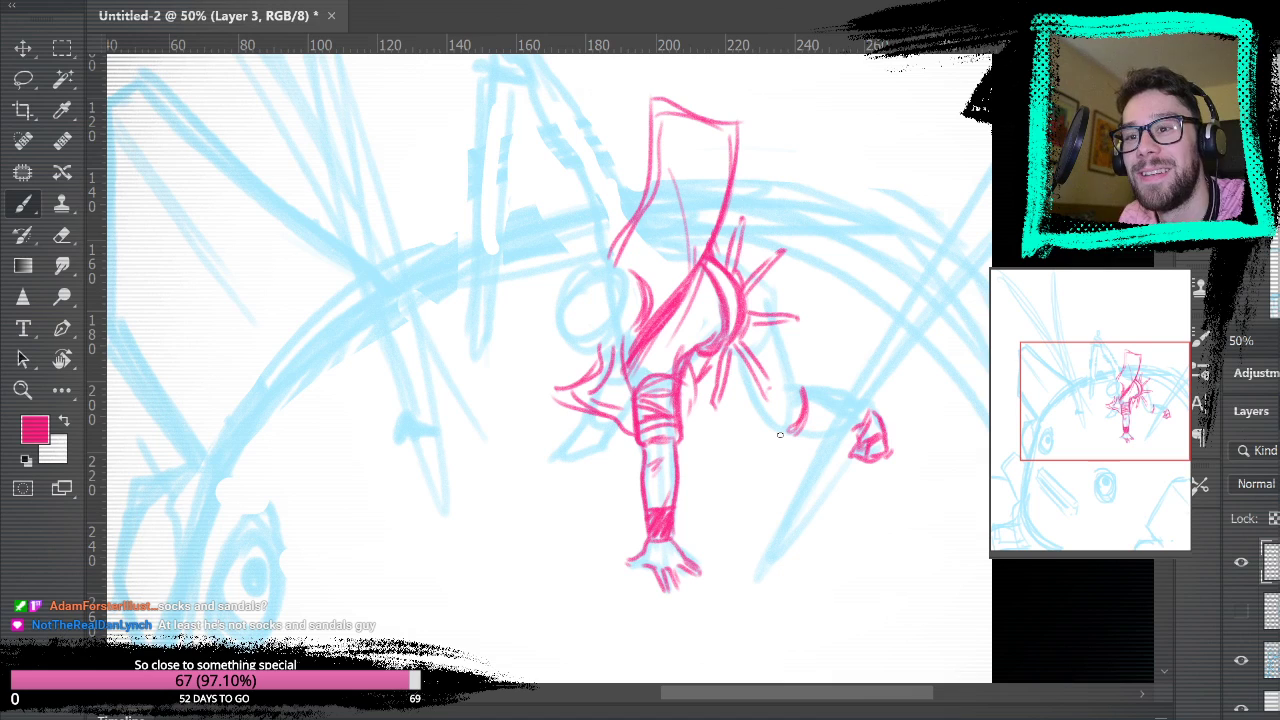
mouse_move(766, 414)
mouse_down()
mouse_move(838, 447)
mouse_move(828, 434)
mouse_move(858, 432)
mouse_up()
key(ctrl+z)
key(ctrl+z)
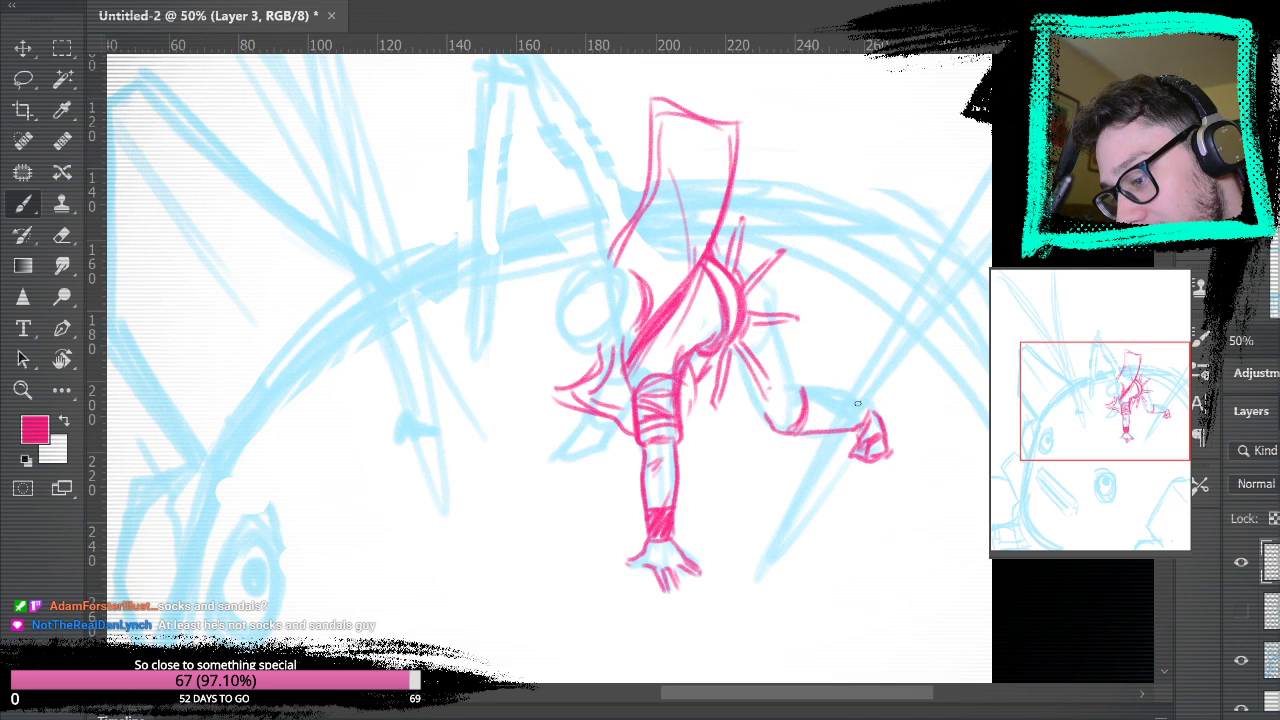
drag(790, 386, 868, 416)
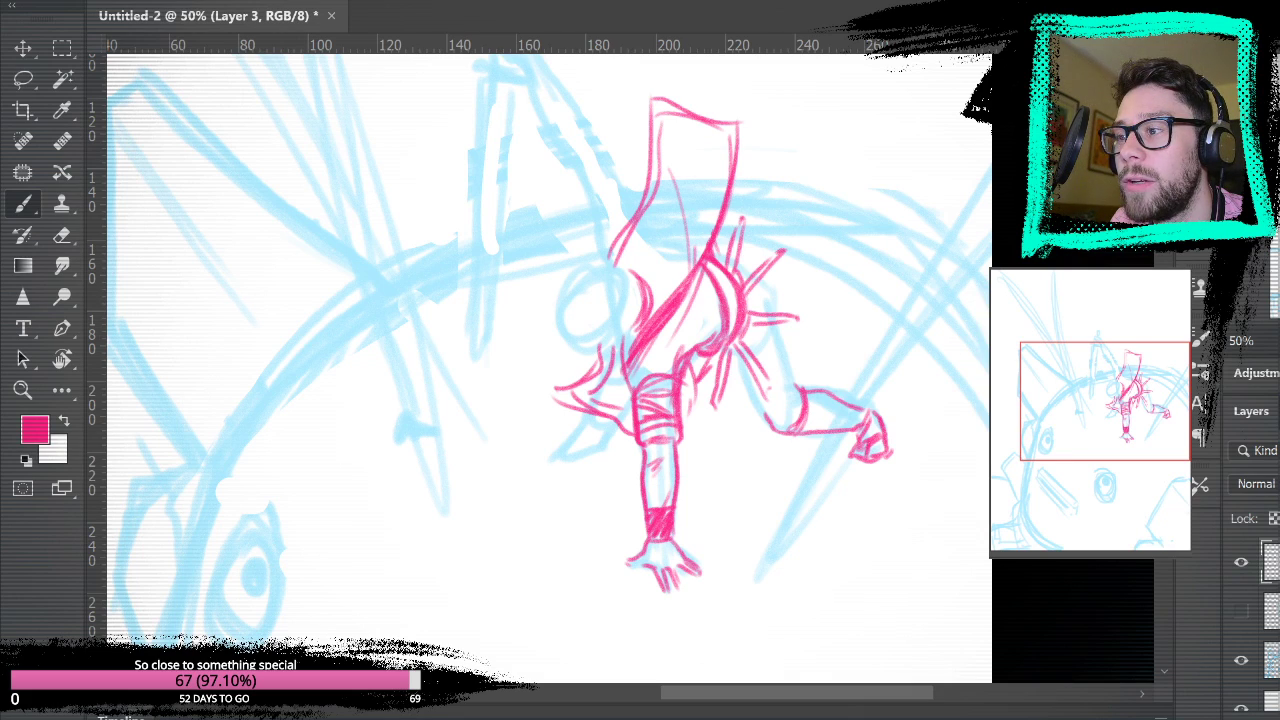
- Switch to the reference board document, paste in the warrior costume image, and enlarge it to show the back view
key(ctrl+Tab)
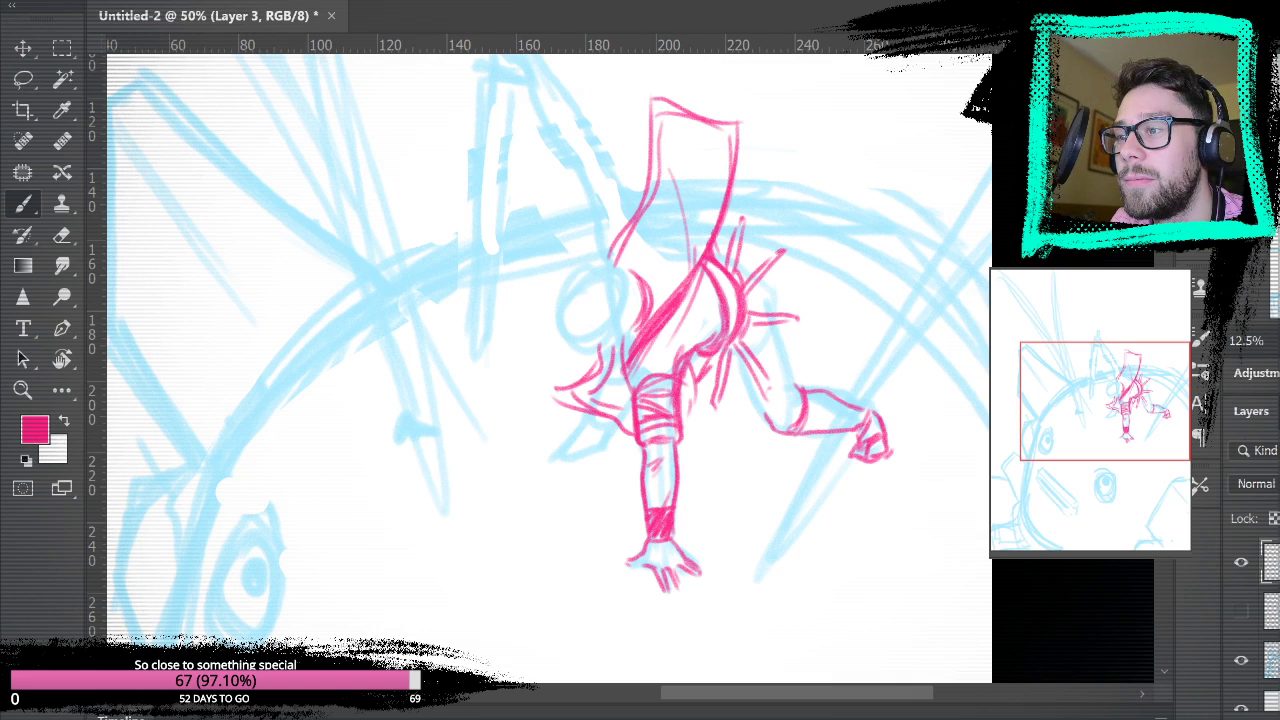
key(ctrl+v)
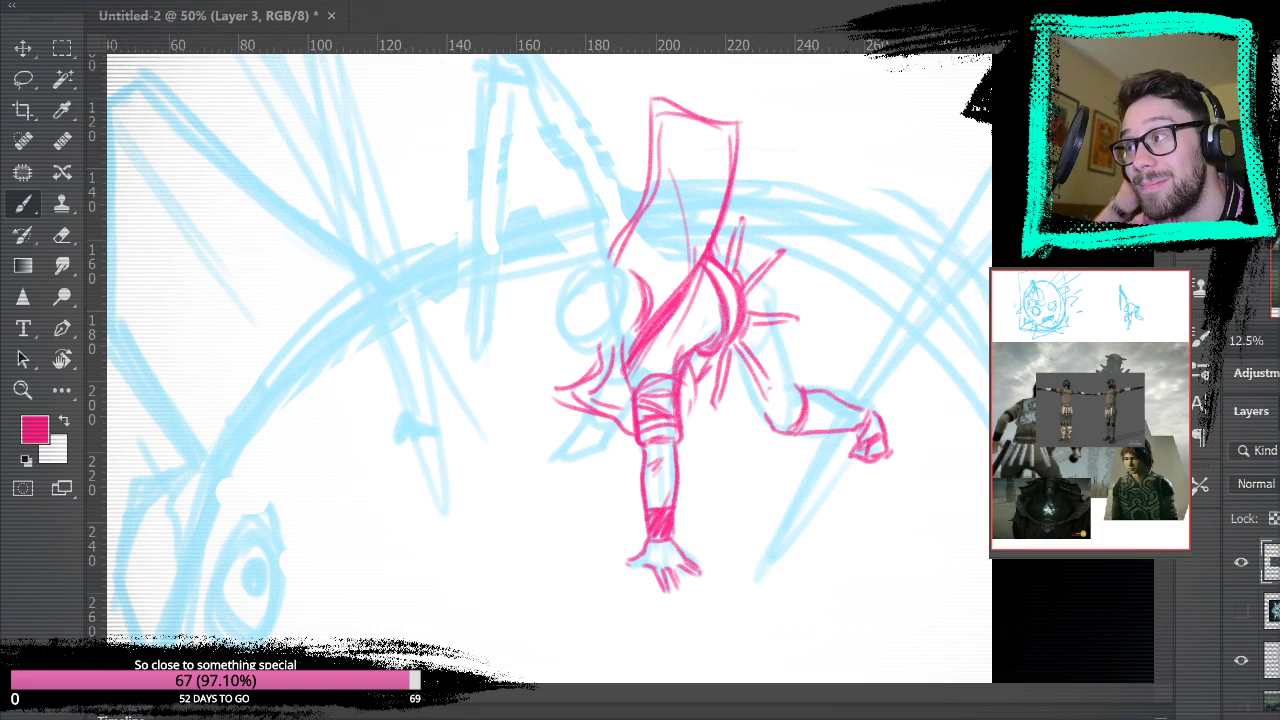
key(ctrl+t)
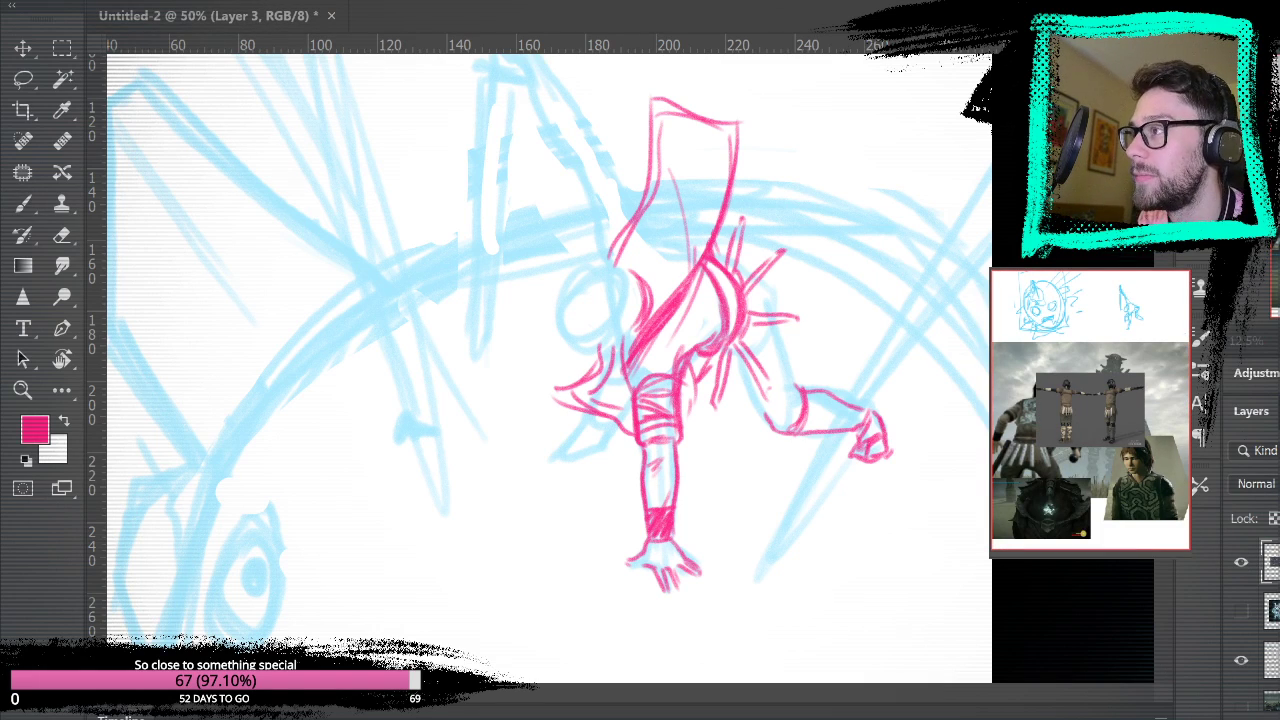
drag(1145, 447, 1188, 540)
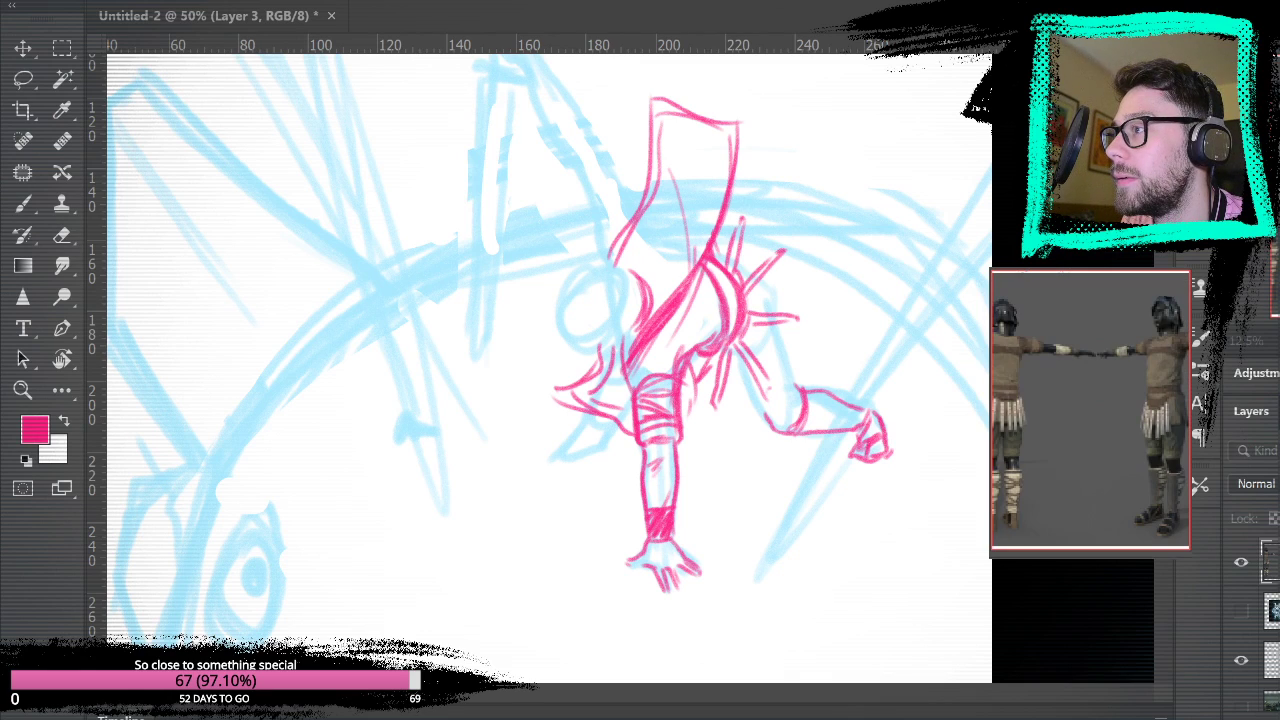
drag(1157, 400, 1104, 380)
key(Return)
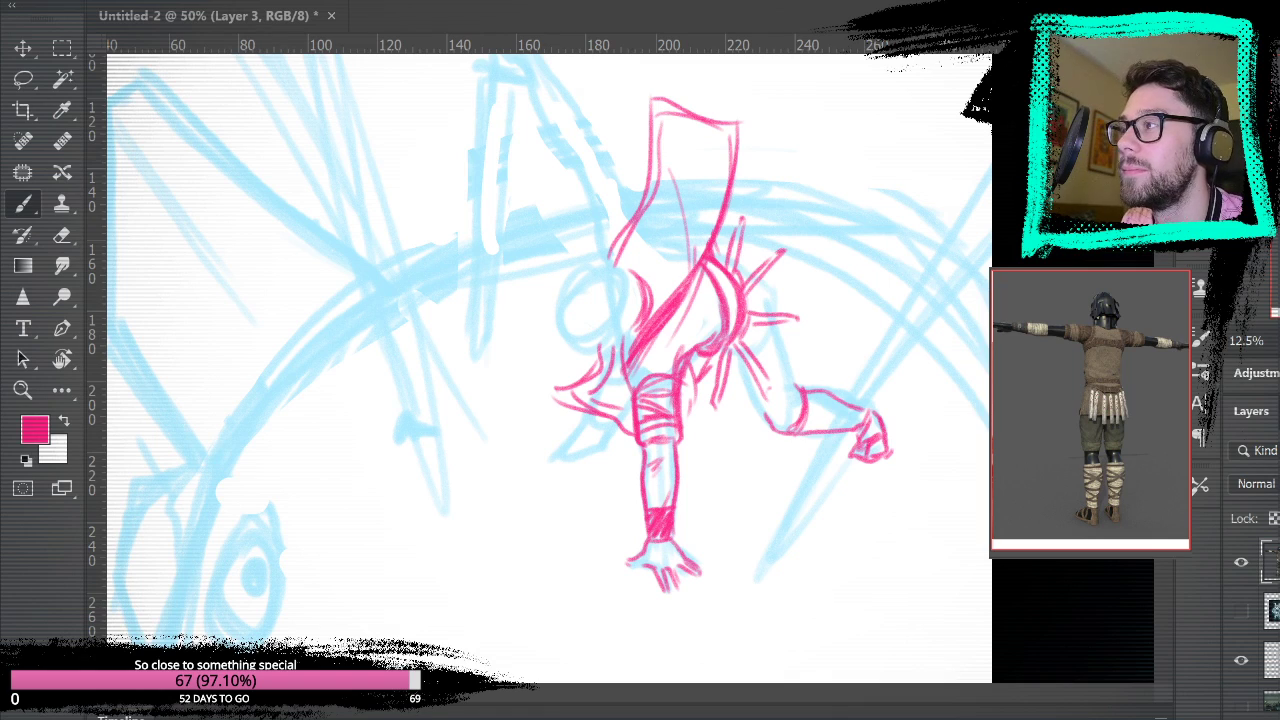
- Reposition and scale down the costume reference so both figures fit on the board, and return to the Untitled-2 illustration
click(23, 45)
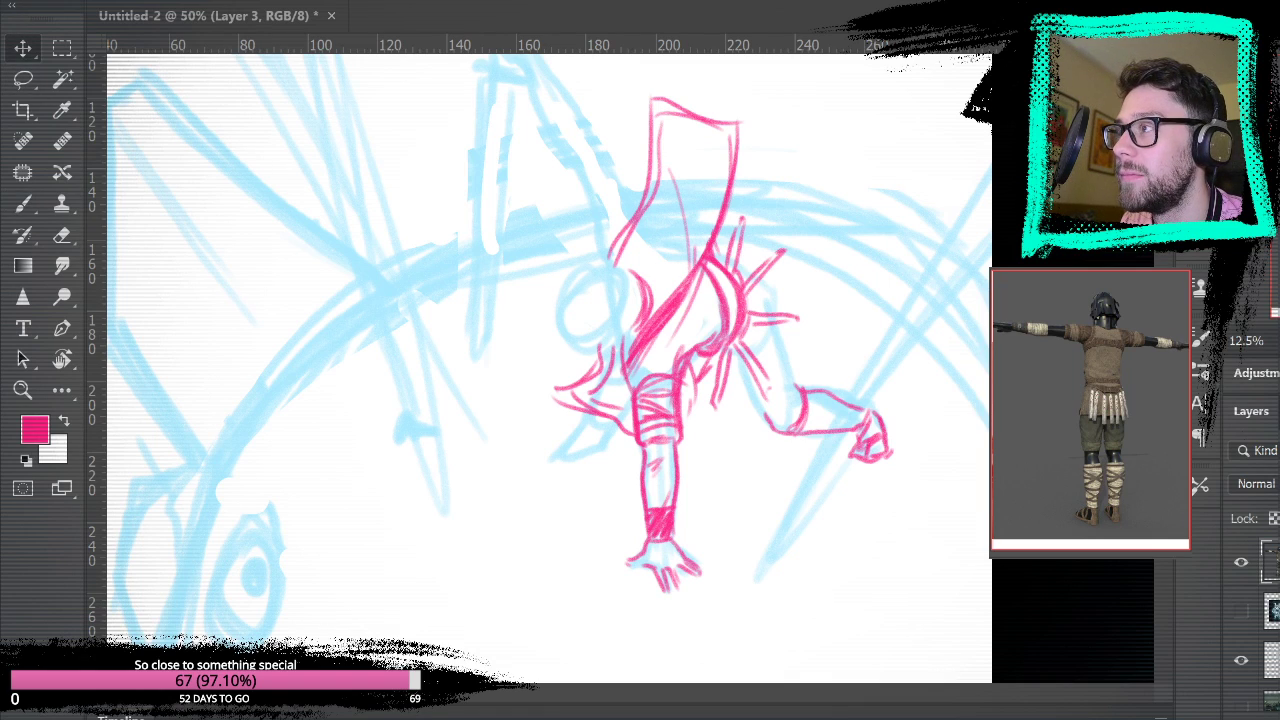
mouse_move(1163, 396)
mouse_down()
mouse_move(992, 395)
mouse_move(1070, 395)
mouse_up()
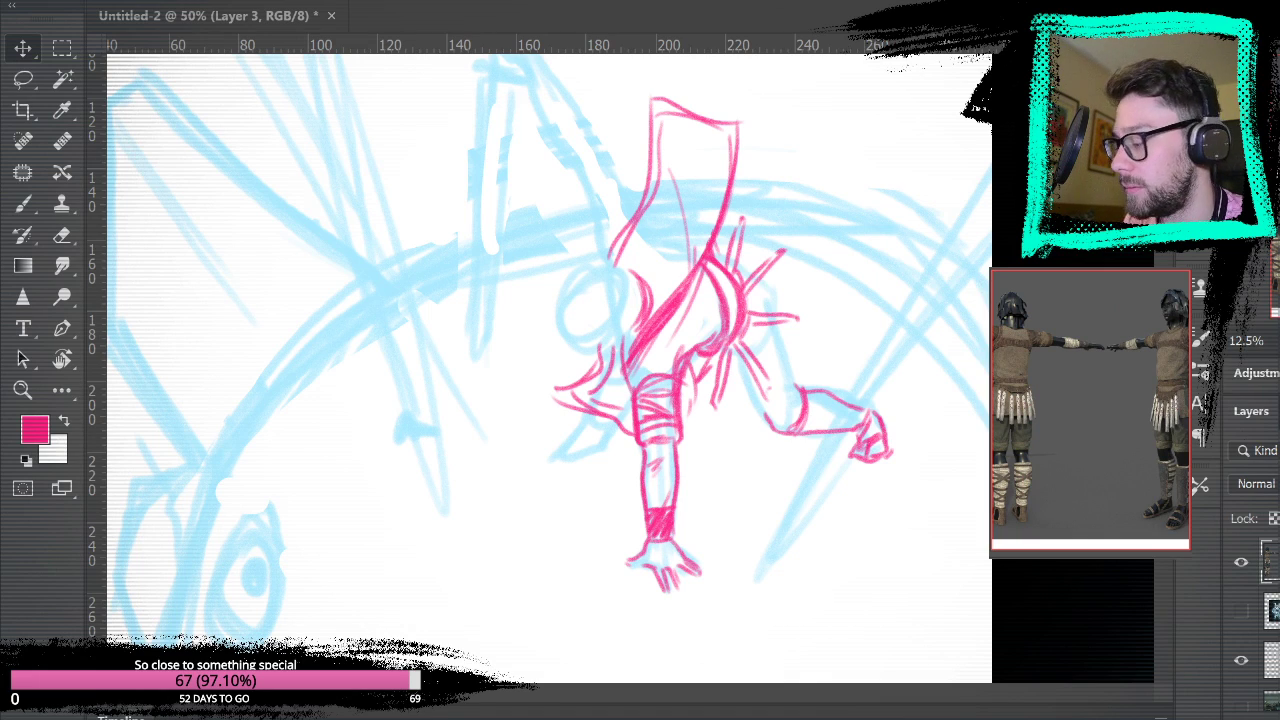
key(ctrl+t)
drag(1020, 395, 1163, 420)
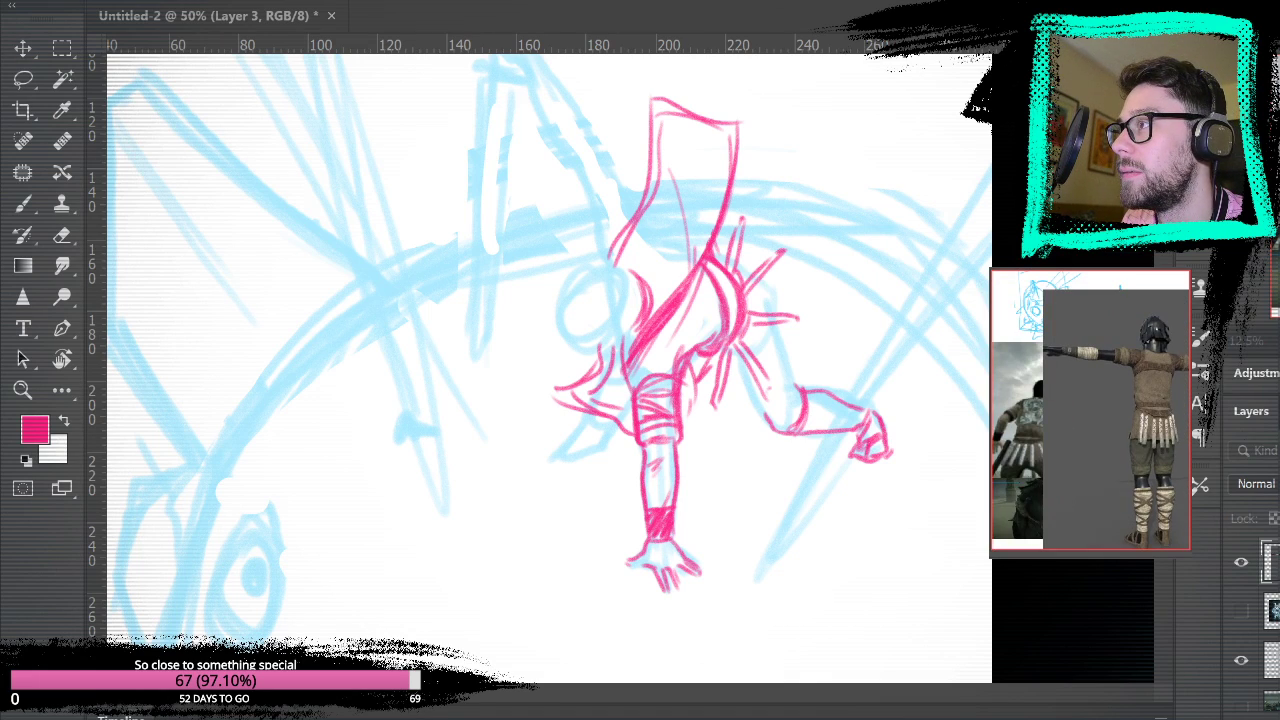
drag(1043, 290, 1074, 311)
drag(1160, 410, 1026, 395)
key(Return)
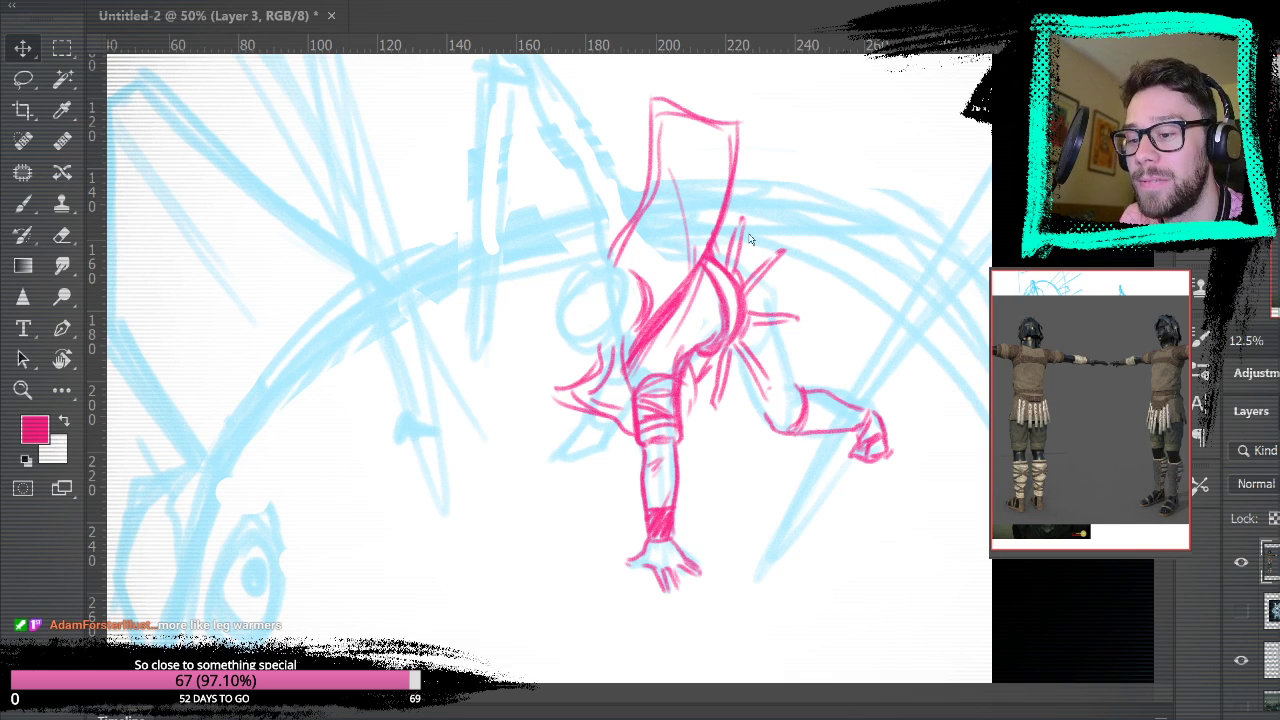
click(717, 238)
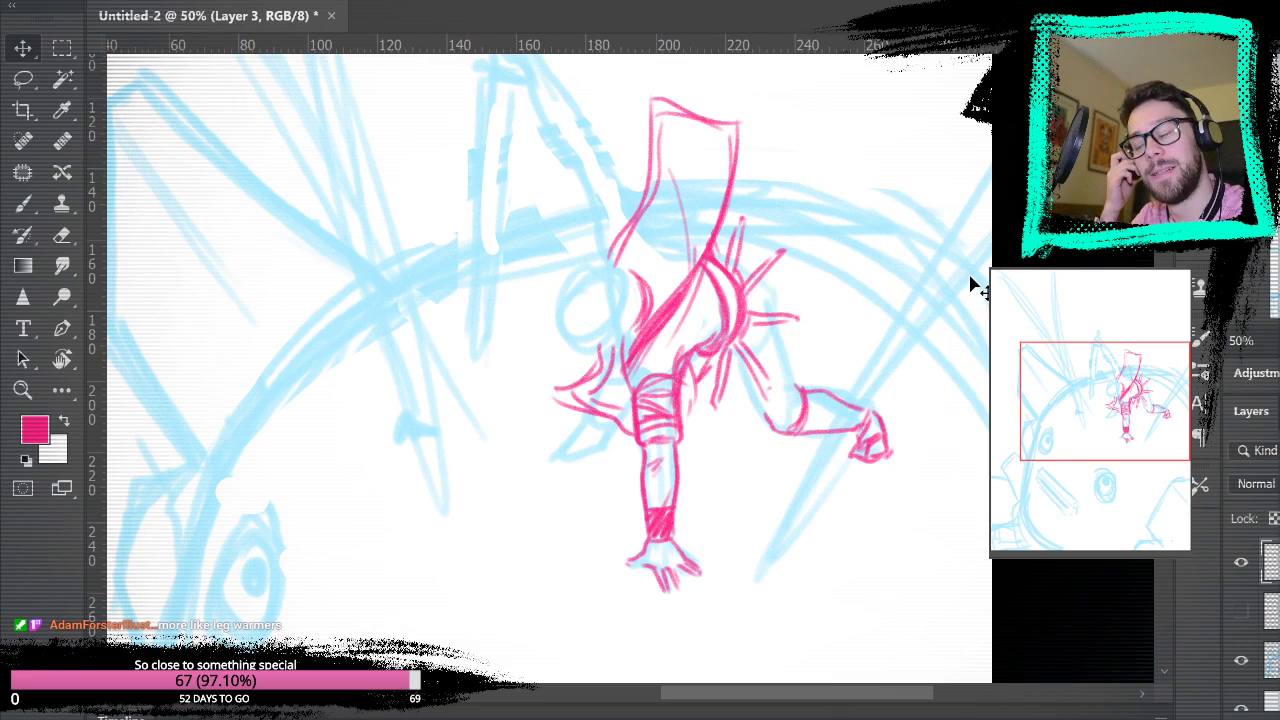
- Reinforce the trailing leg's shin line, clean up the foot with the Eraser, and redraw its sole and straps in pink
key(b)
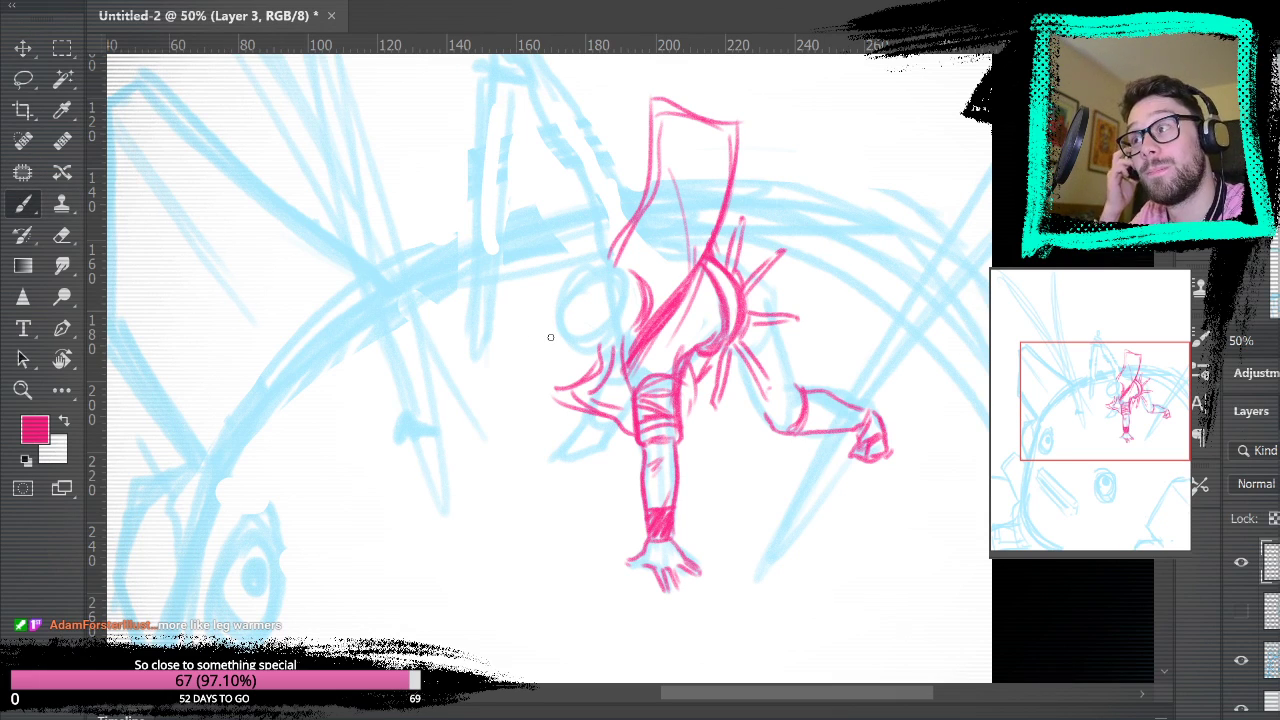
mouse_move(793, 434)
mouse_down()
mouse_move(808, 420)
mouse_move(858, 422)
mouse_up()
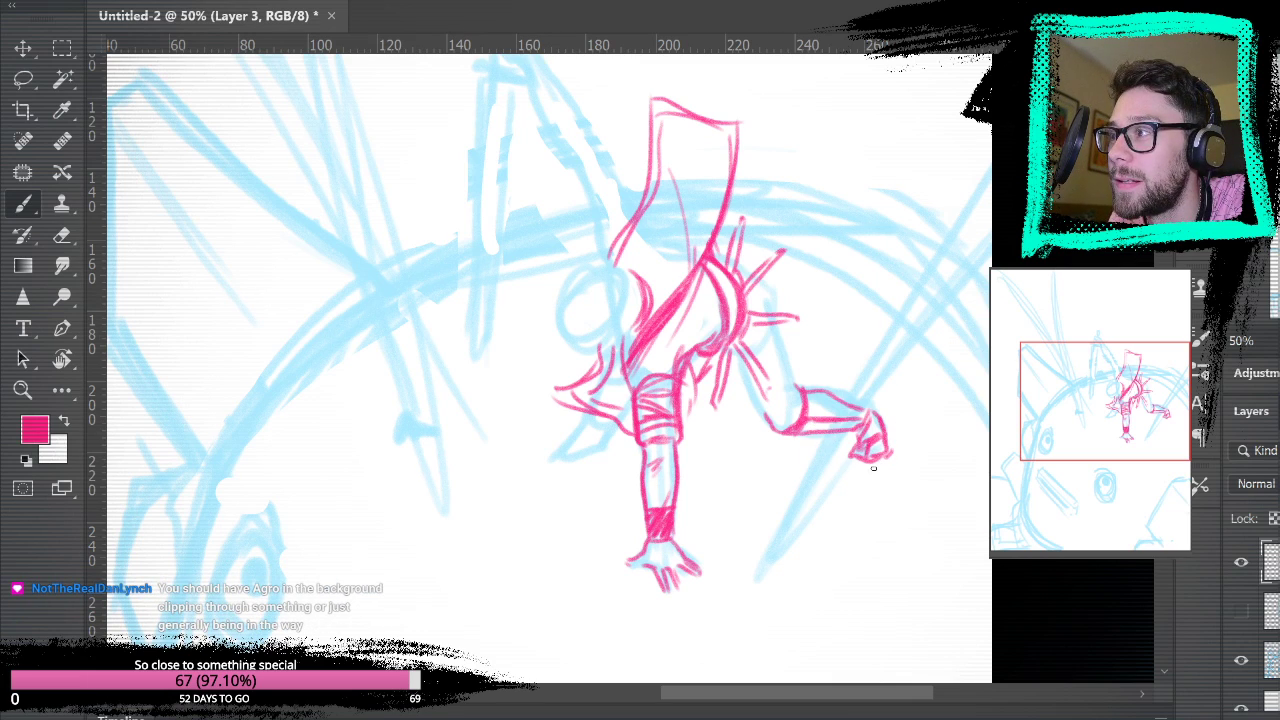
key(e)
drag(864, 456, 873, 440)
key(b)
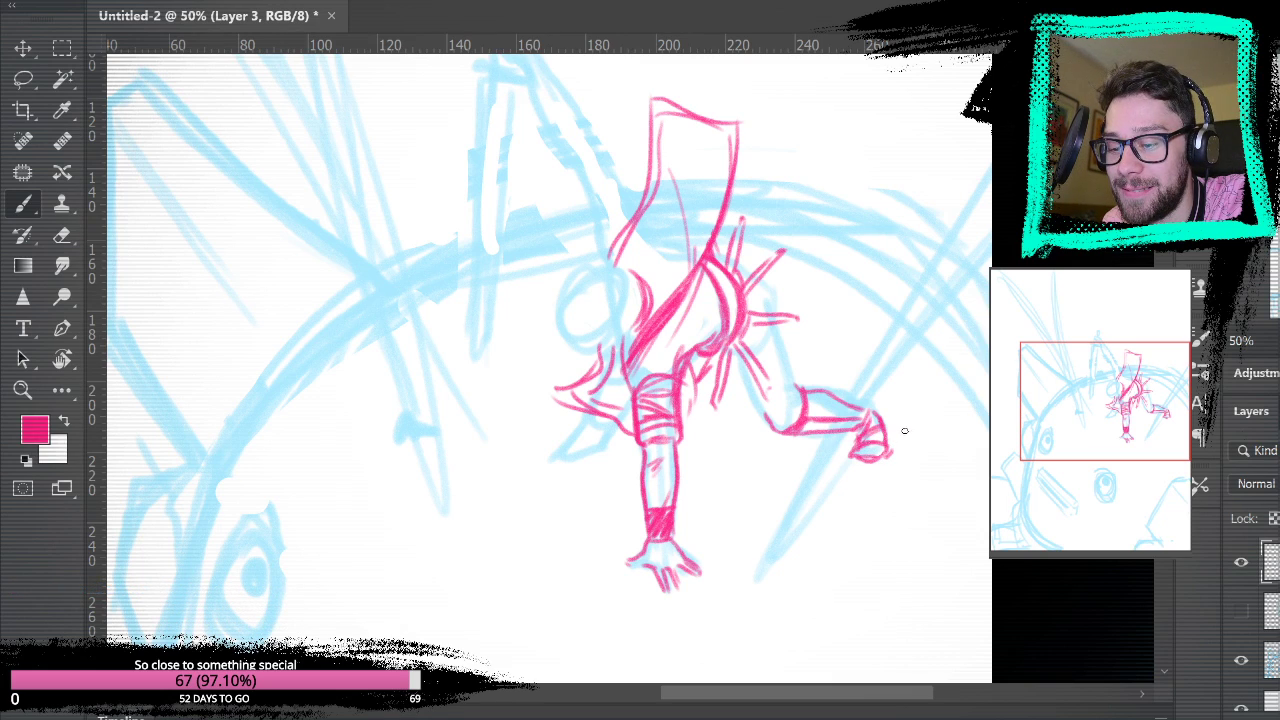
mouse_move(849, 461)
mouse_down()
mouse_move(888, 426)
mouse_move(887, 444)
mouse_move(880, 412)
mouse_up()
drag(974, 423, 981, 374)
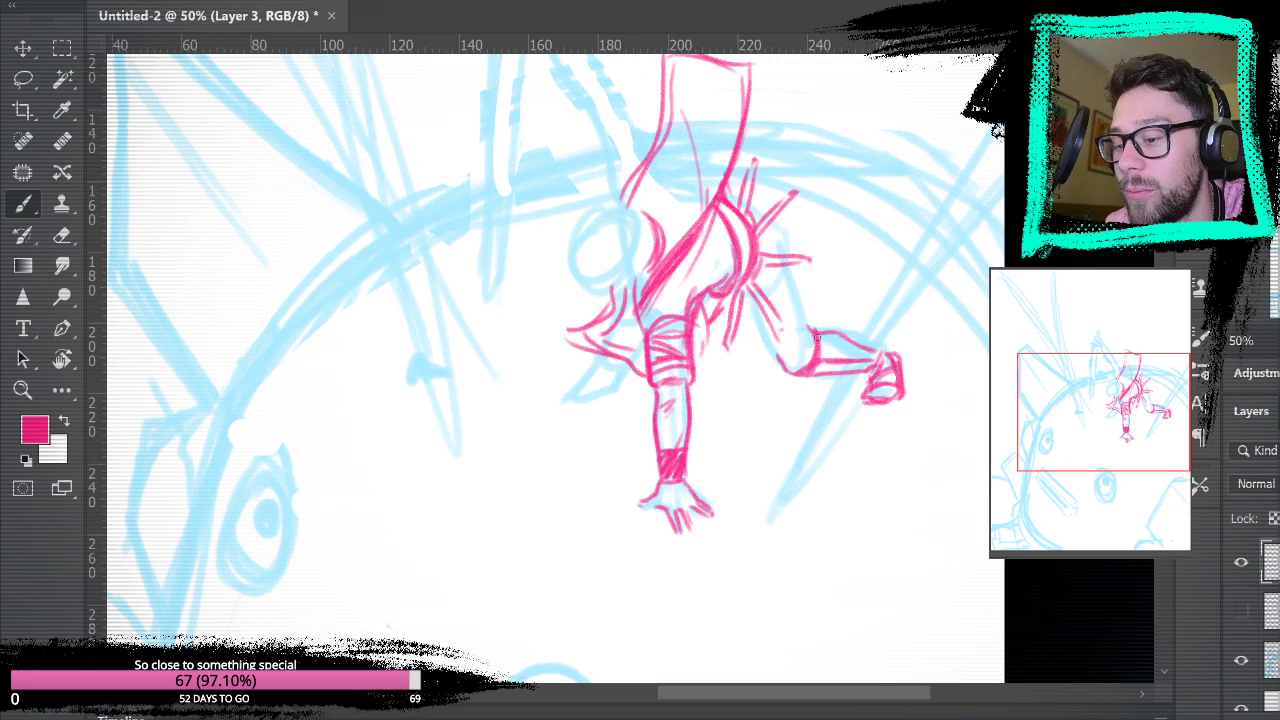
- Draw pink outlines for the outstretched leg's wrapped shin, knee and thigh over the blue rough sketch
mouse_move(823, 359)
mouse_down()
mouse_move(833, 334)
mouse_move(856, 357)
mouse_move(838, 358)
mouse_move(853, 342)
mouse_move(890, 366)
mouse_move(876, 372)
mouse_move(958, 293)
mouse_up()
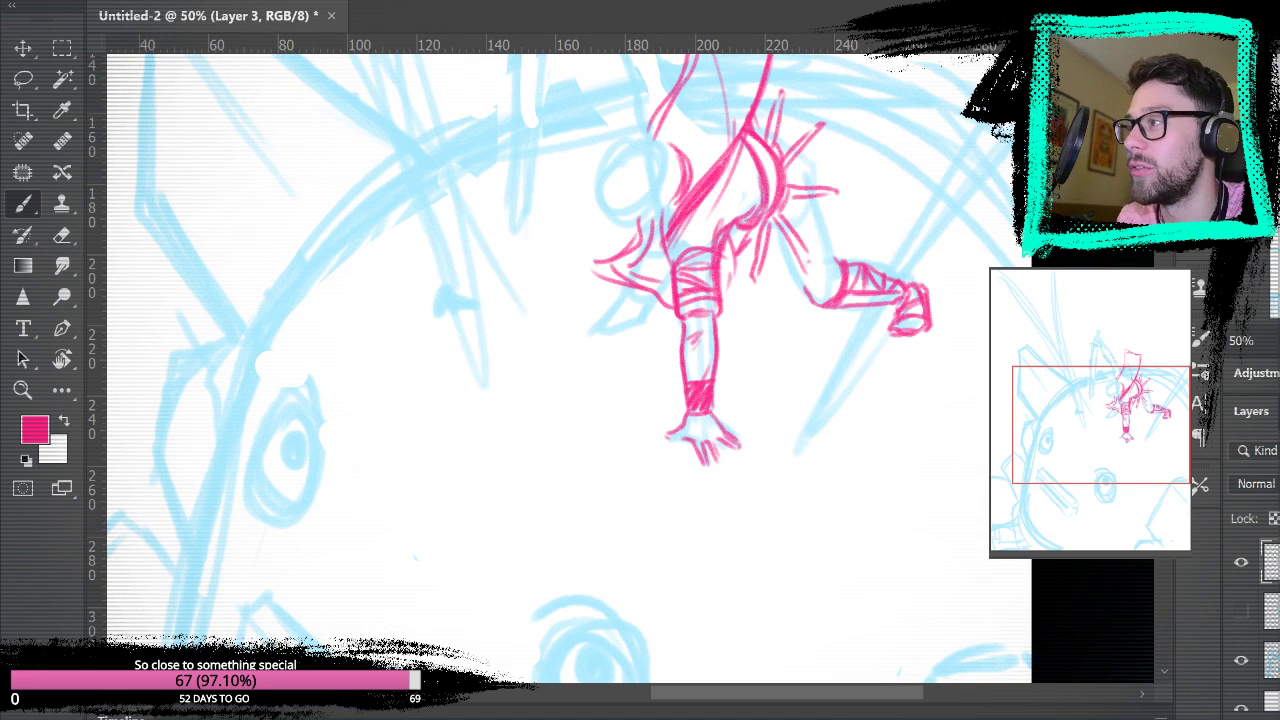
drag(846, 389, 834, 463)
drag(784, 361, 829, 318)
mouse_move(793, 370)
mouse_down()
mouse_move(777, 335)
mouse_move(784, 368)
mouse_move(775, 341)
mouse_move(830, 318)
mouse_move(816, 263)
mouse_up()
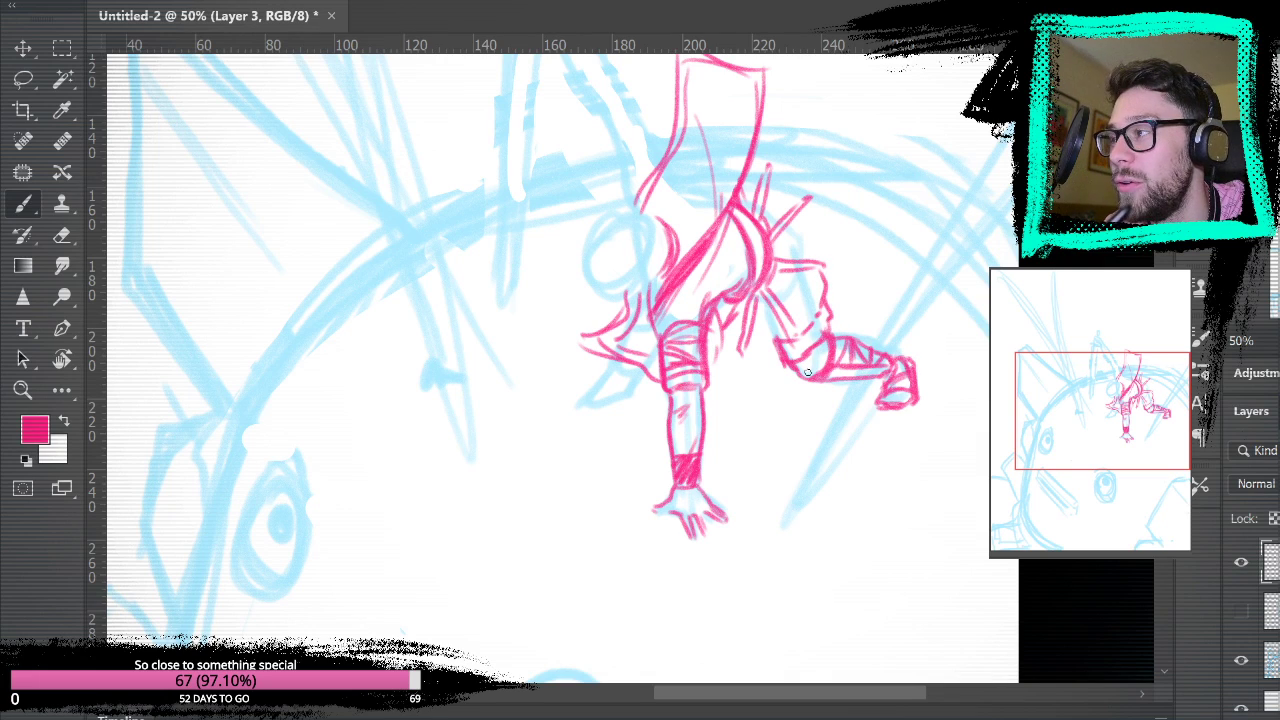
drag(786, 344, 755, 297)
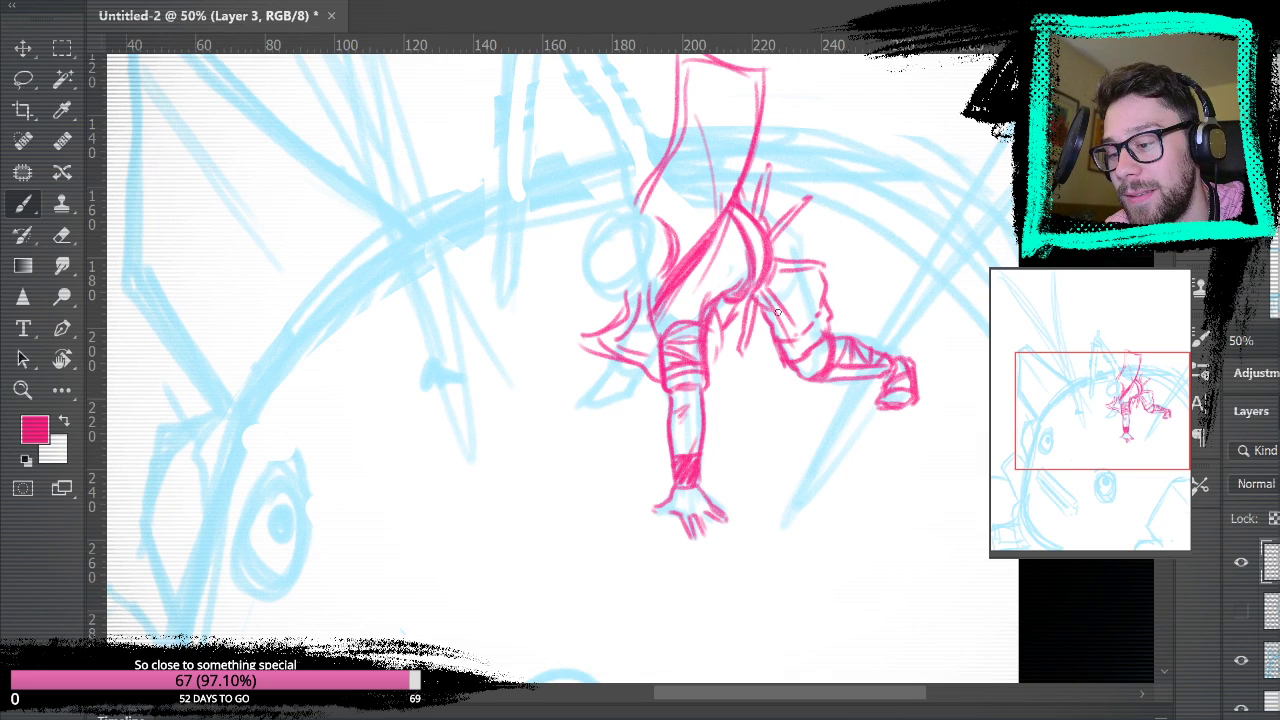
mouse_move(808, 264)
mouse_down()
mouse_move(803, 227)
mouse_move(781, 209)
mouse_move(808, 262)
mouse_up()
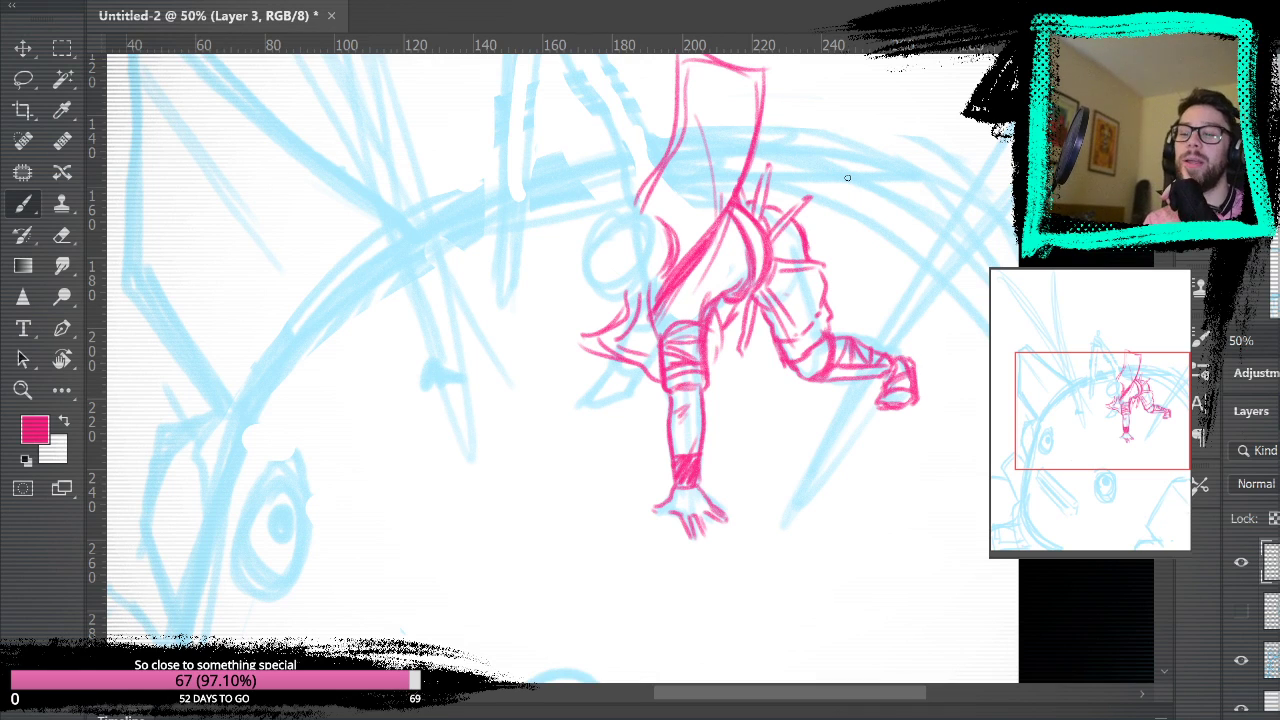
- Sketch the figure's other foot in pink just behind the supporting arm, redoing the first stroke
mouse_move(868, 561)
mouse_down()
mouse_move(937, 529)
mouse_move(893, 591)
mouse_up()
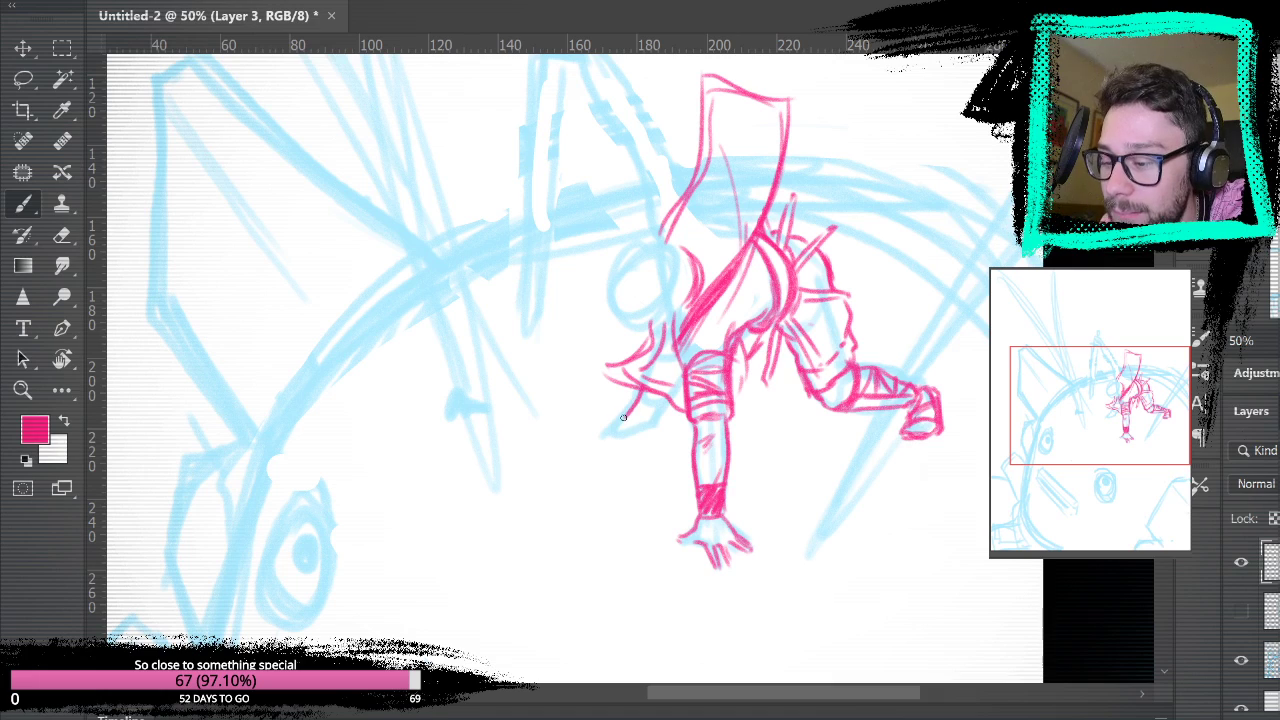
mouse_move(631, 409)
mouse_down()
mouse_move(614, 425)
mouse_move(635, 433)
mouse_move(672, 402)
mouse_move(642, 430)
mouse_move(658, 414)
mouse_move(630, 412)
mouse_move(660, 417)
mouse_move(664, 400)
mouse_move(654, 396)
mouse_move(656, 432)
mouse_up()
key(ctrl+z)
mouse_move(660, 432)
mouse_down()
mouse_move(620, 438)
mouse_move(648, 436)
mouse_up()
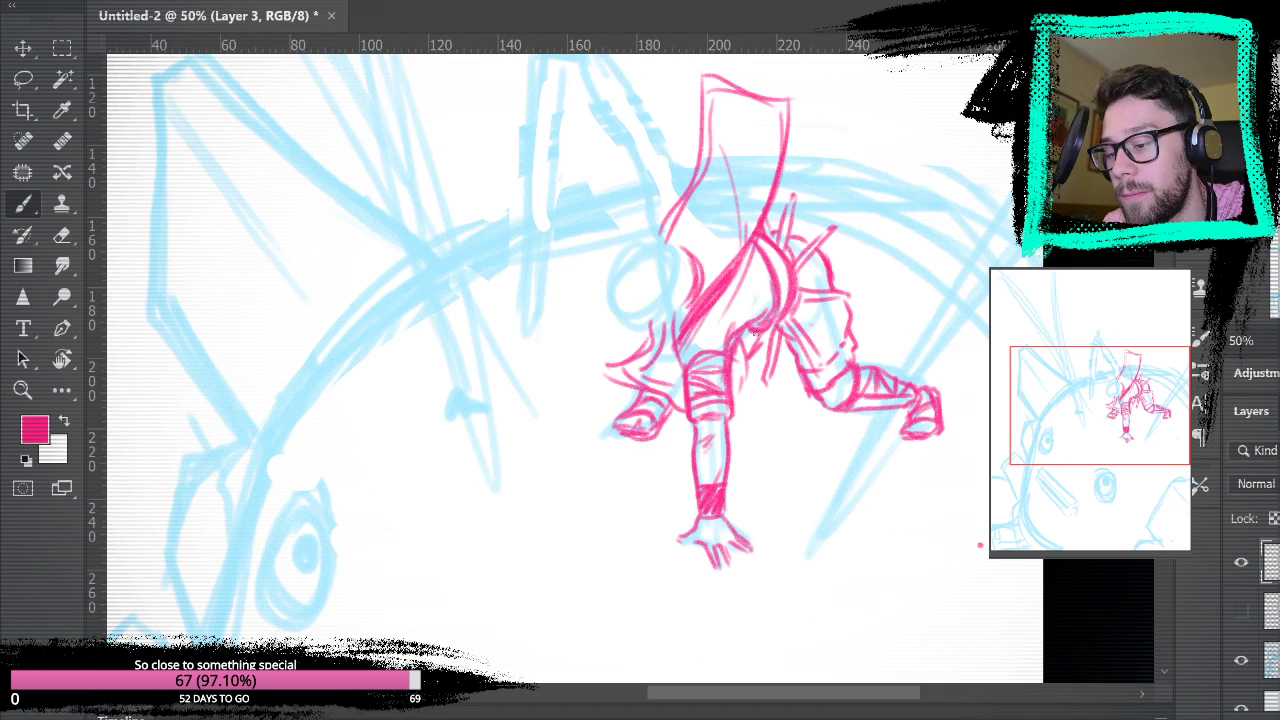
- Hide the blue rough sketch, erase the stray pink dot beside the figure, and show the sketch again
click(1241, 660)
drag(1043, 582, 1030, 606)
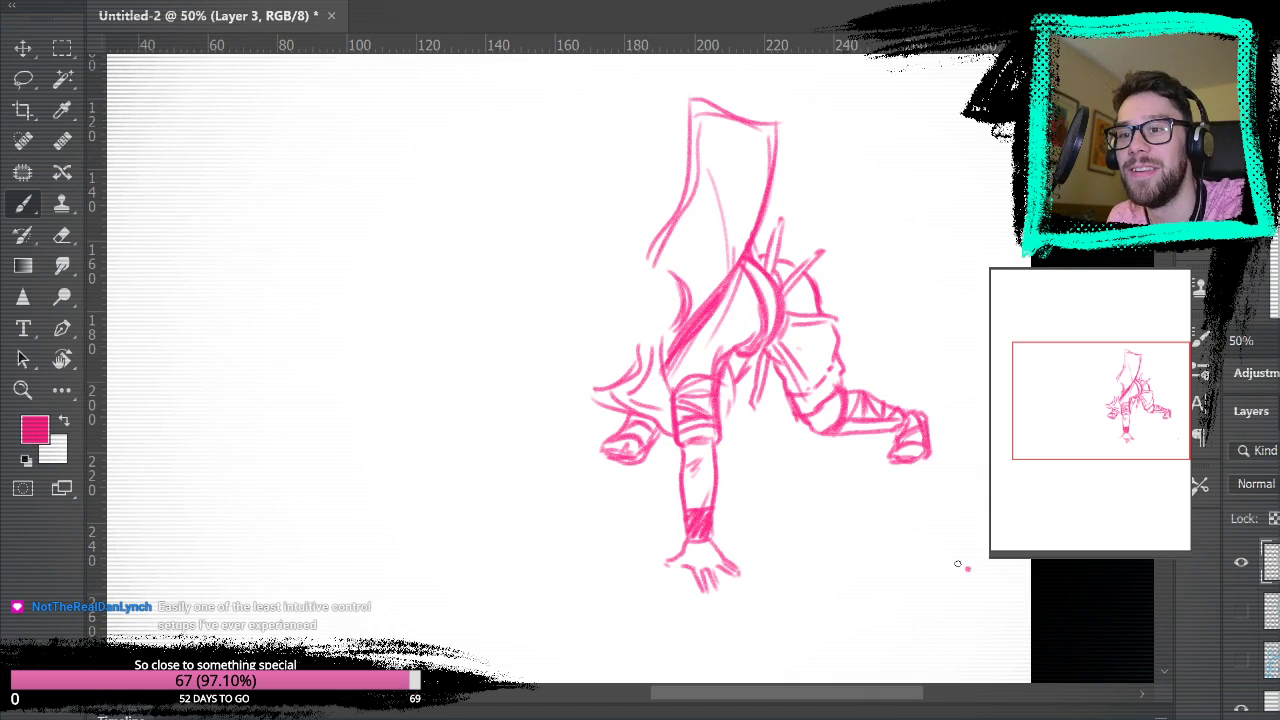
click(62, 235)
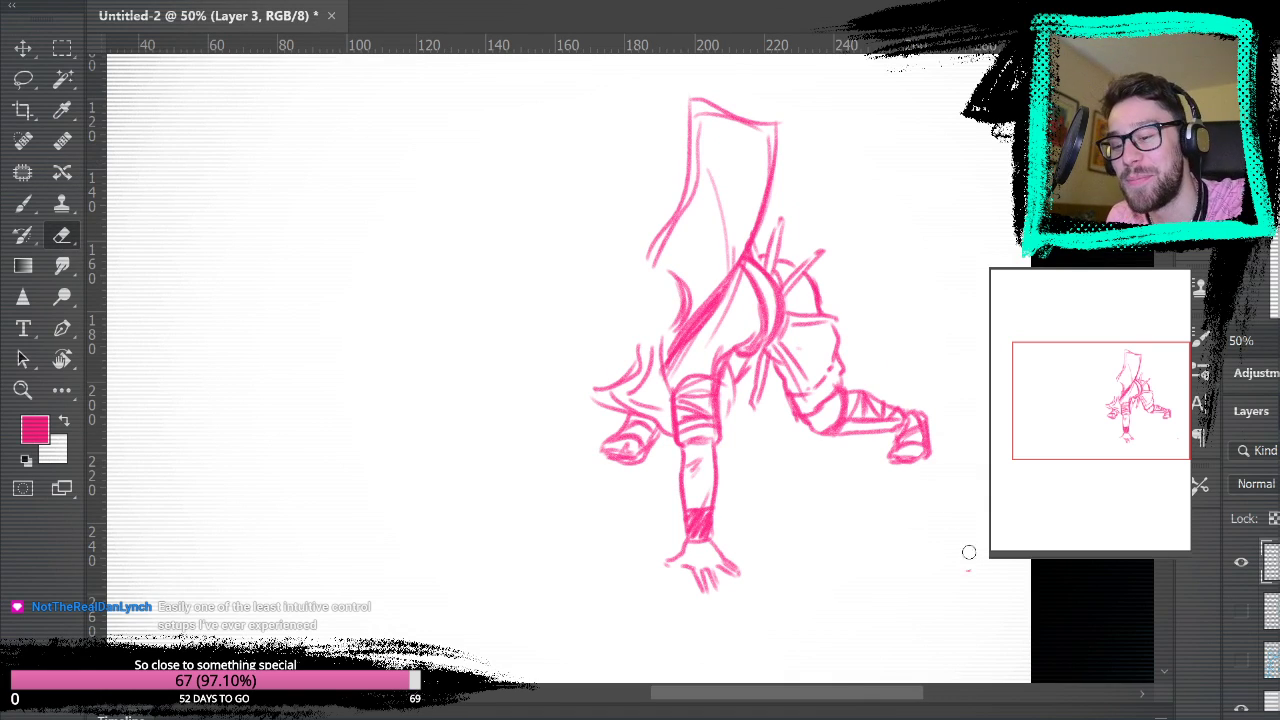
click(1241, 660)
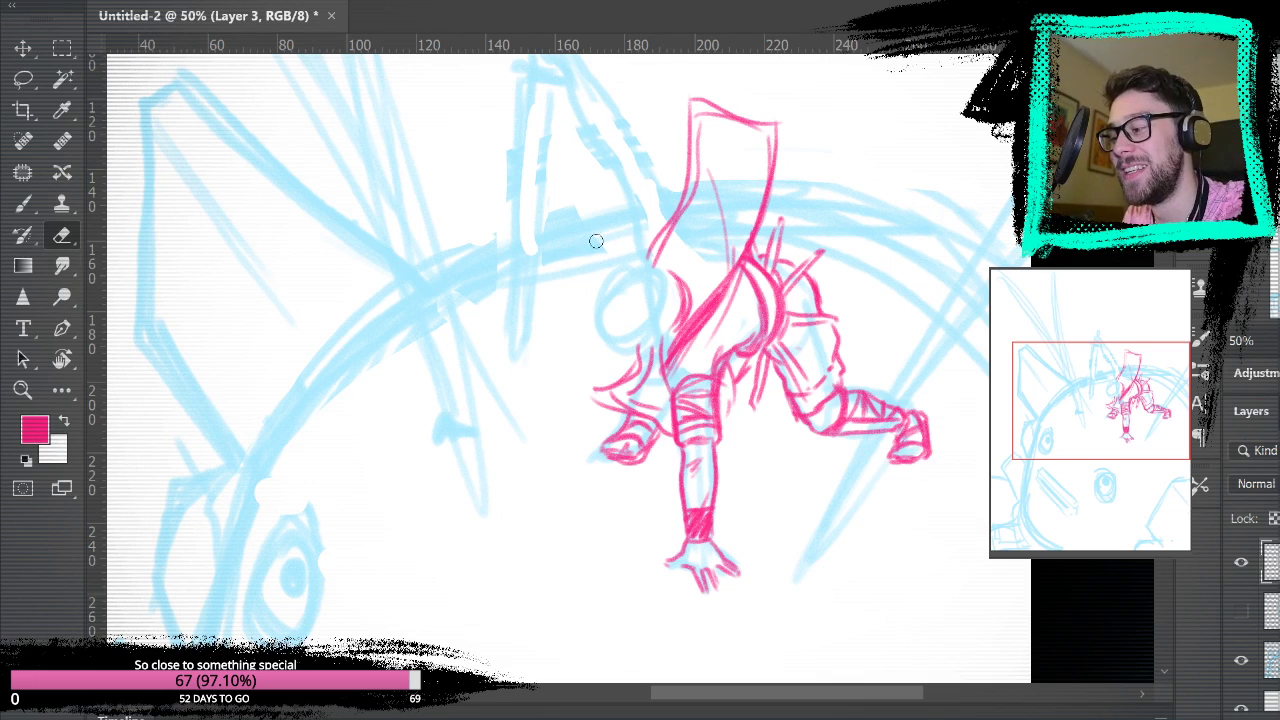
- Erase the outstretched leg's thigh outline and redraw it as a smoother curve down to the knee
drag(837, 370, 796, 262)
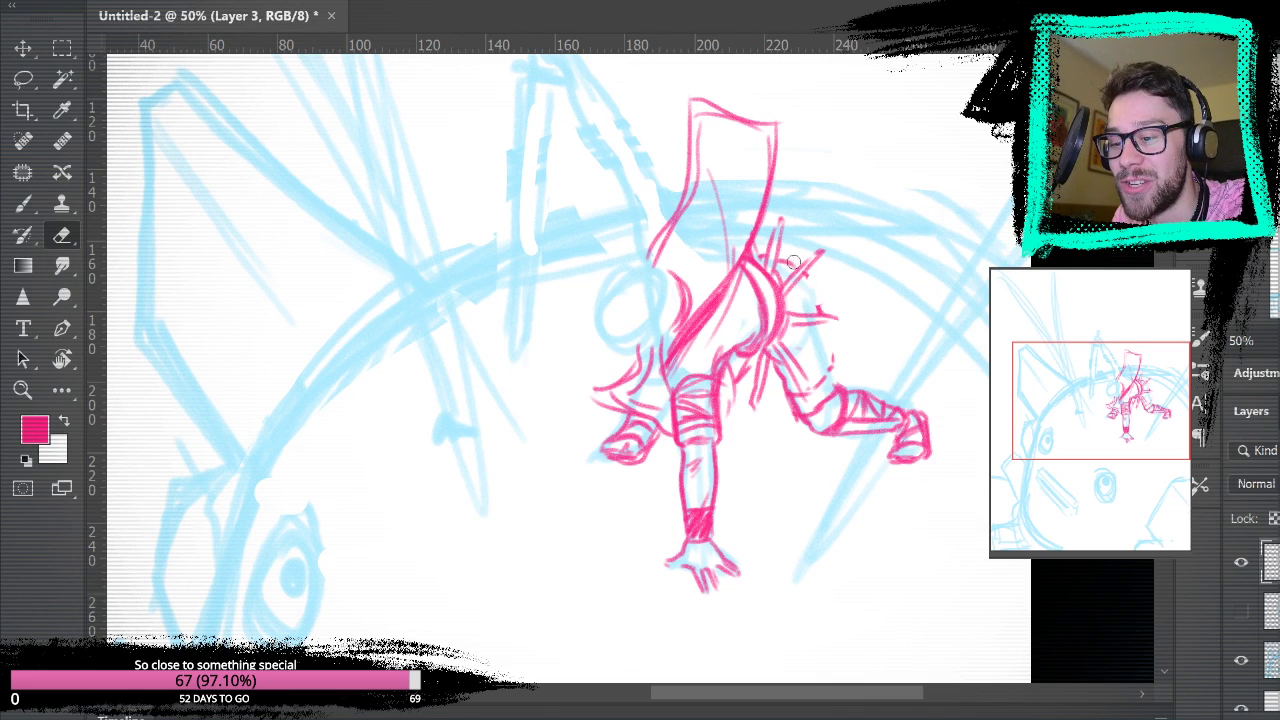
key(b)
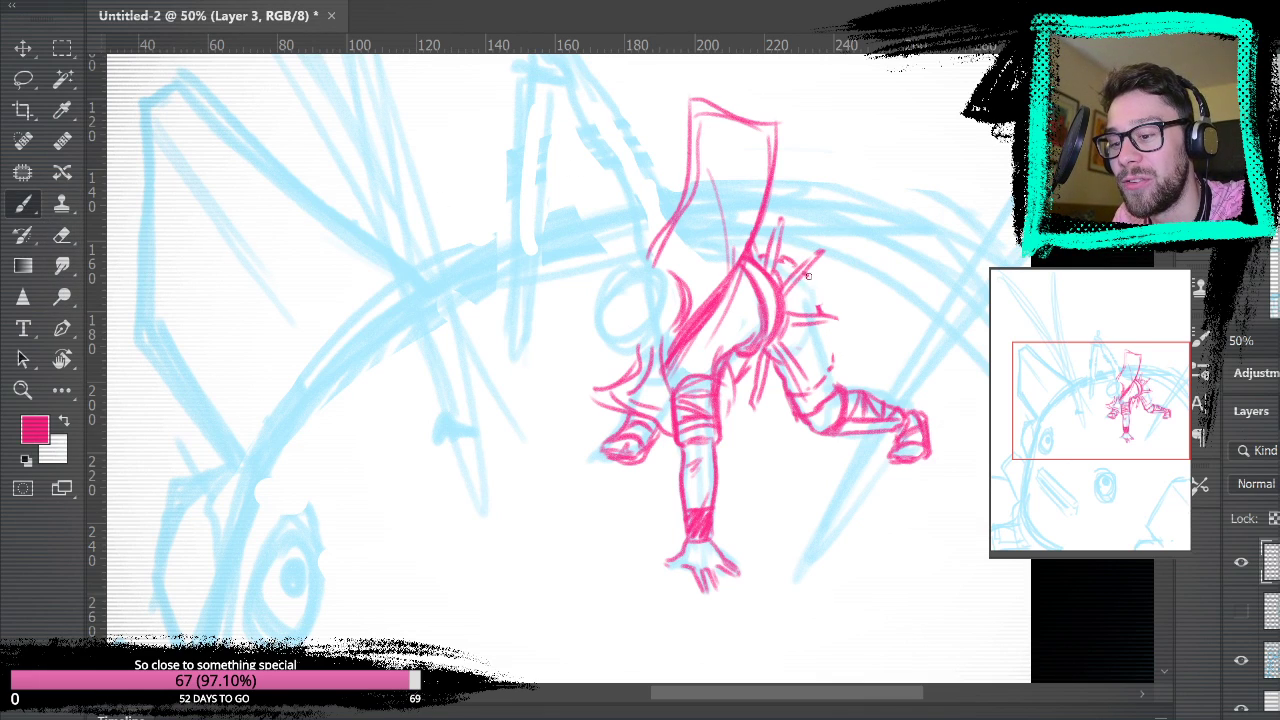
mouse_move(812, 288)
mouse_down()
mouse_move(818, 366)
mouse_move(837, 382)
mouse_up()
- Check the reference document, and sketch the figure's head over the blue circle with facial lines and windblown hair
mouse_move(996, 597)
mouse_down()
mouse_move(1023, 560)
mouse_move(995, 654)
mouse_move(983, 644)
mouse_up()
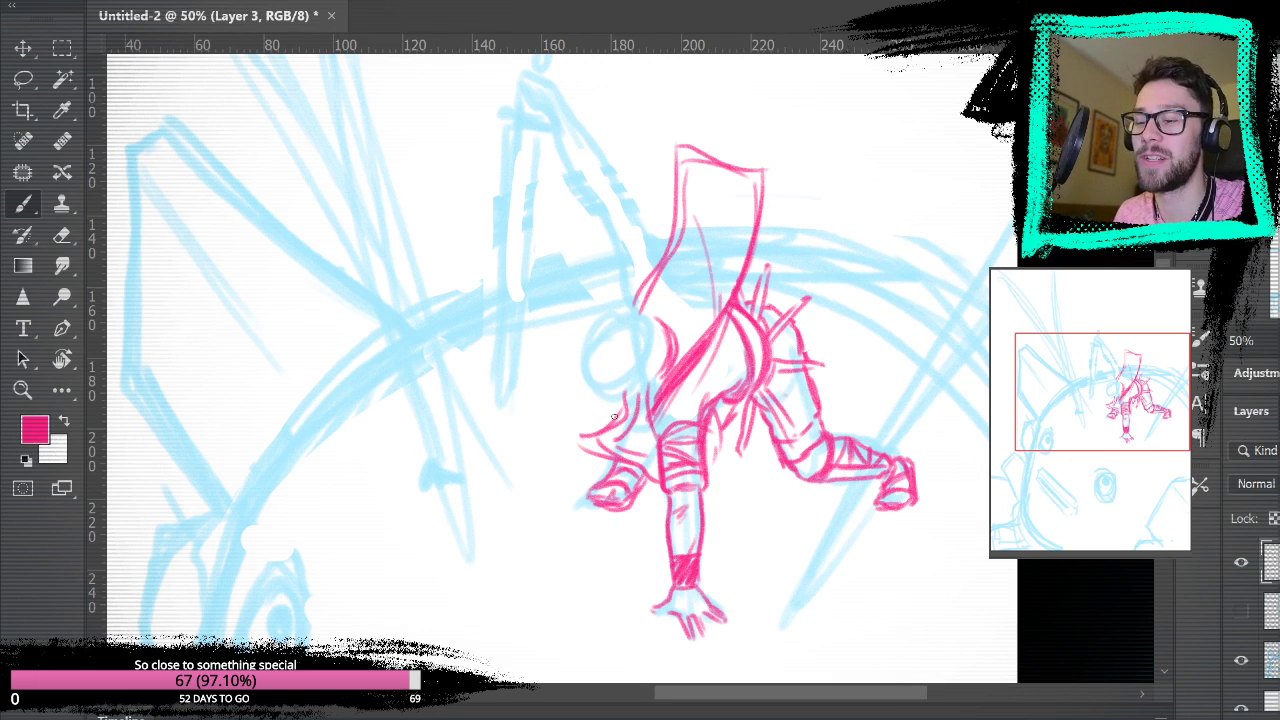
key(ctrl+Tab)
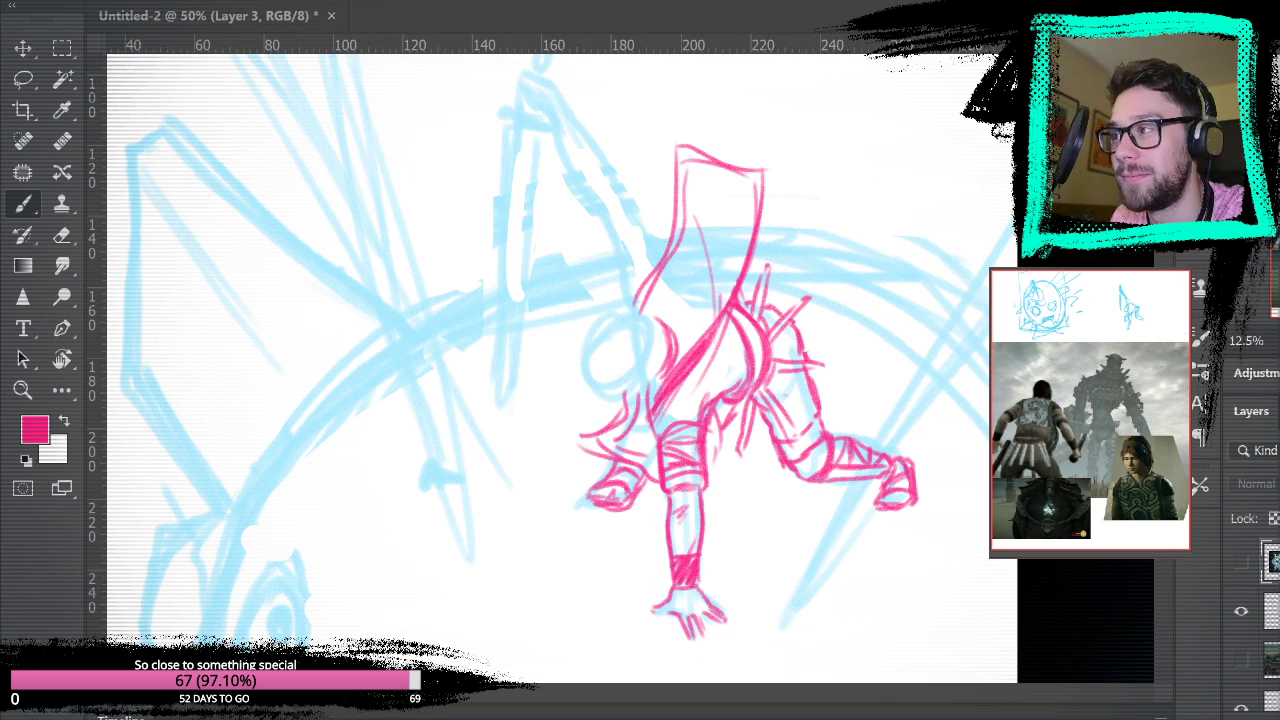
click(611, 381)
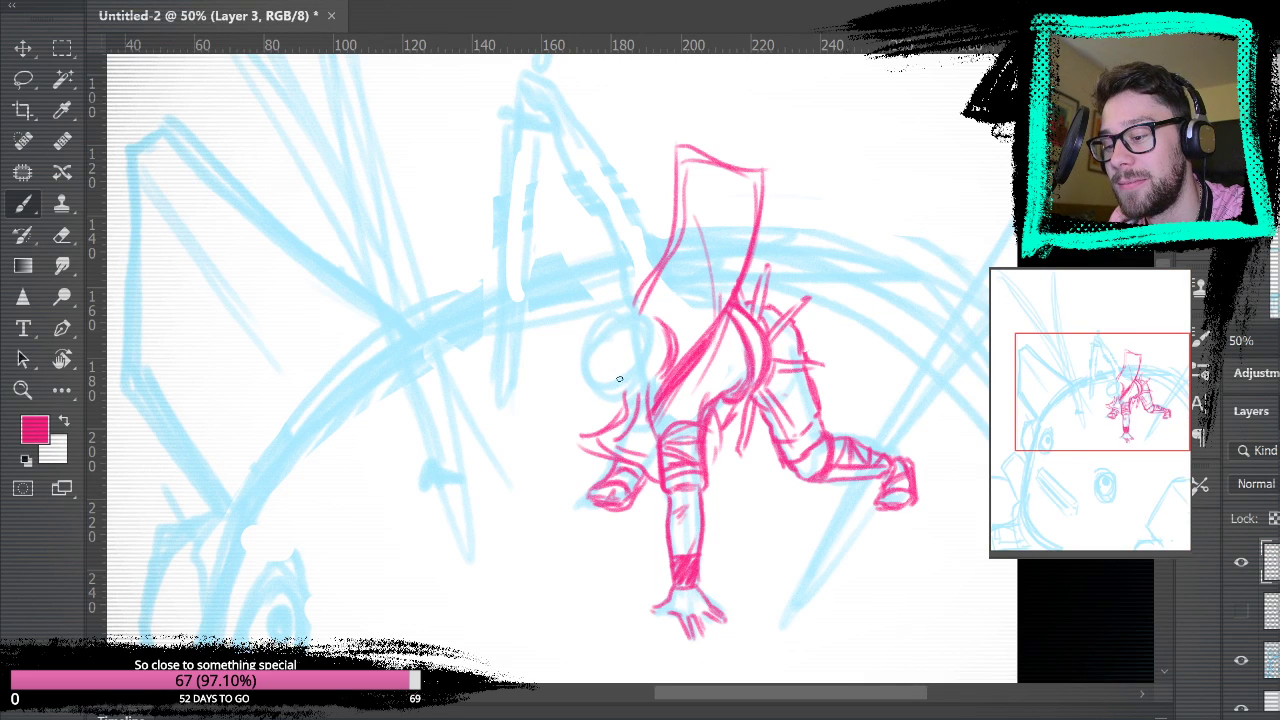
mouse_move(614, 350)
mouse_down()
mouse_move(626, 383)
mouse_move(605, 340)
mouse_move(624, 369)
mouse_move(577, 344)
mouse_move(603, 335)
mouse_move(584, 328)
mouse_move(612, 329)
mouse_move(631, 371)
mouse_up()
drag(624, 326, 588, 311)
mouse_move(588, 311)
mouse_down()
mouse_move(626, 302)
mouse_move(582, 375)
mouse_move(588, 351)
mouse_move(535, 336)
mouse_move(573, 344)
mouse_move(543, 318)
mouse_move(580, 330)
mouse_move(568, 261)
mouse_move(630, 300)
mouse_up()
mouse_move(614, 364)
mouse_down()
mouse_move(575, 405)
mouse_move(619, 380)
mouse_move(612, 398)
mouse_up()
mouse_move(654, 316)
mouse_down()
mouse_move(614, 424)
mouse_move(584, 420)
mouse_move(594, 398)
mouse_up()
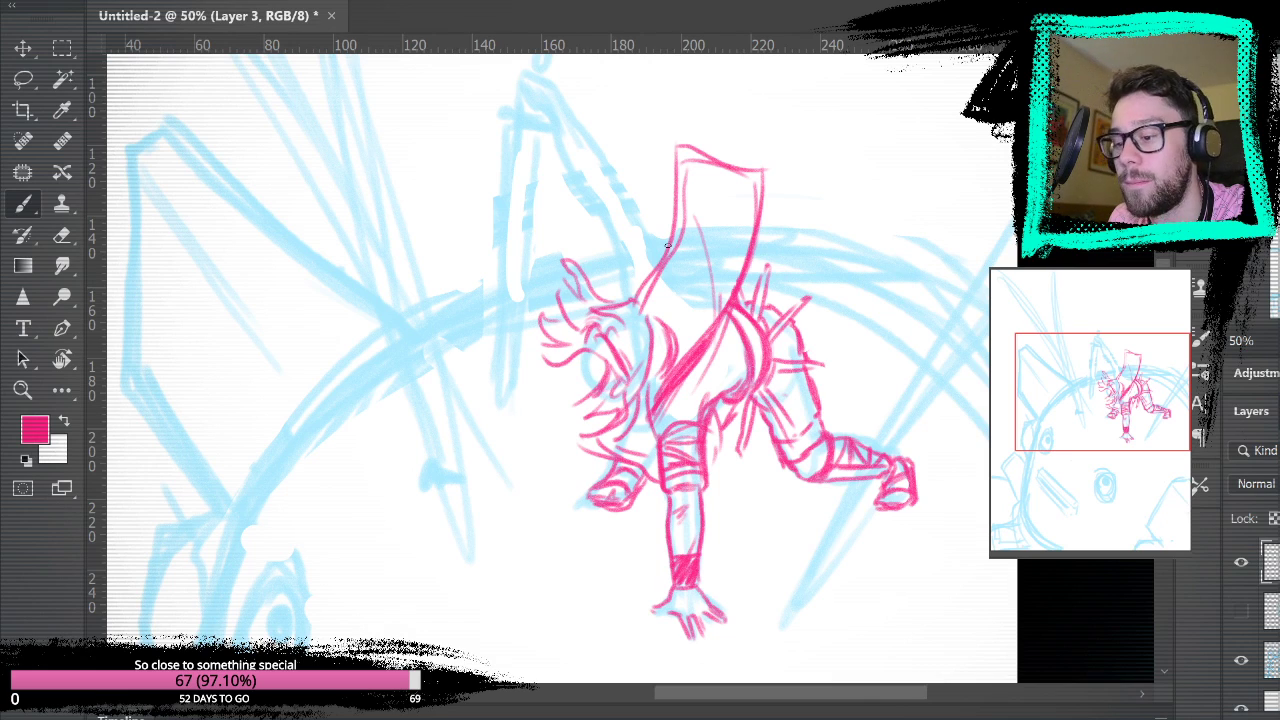
- Refine the figure's face and the lines behind the head, checking the pink drawing with the blue sketch hidden
click(1241, 660)
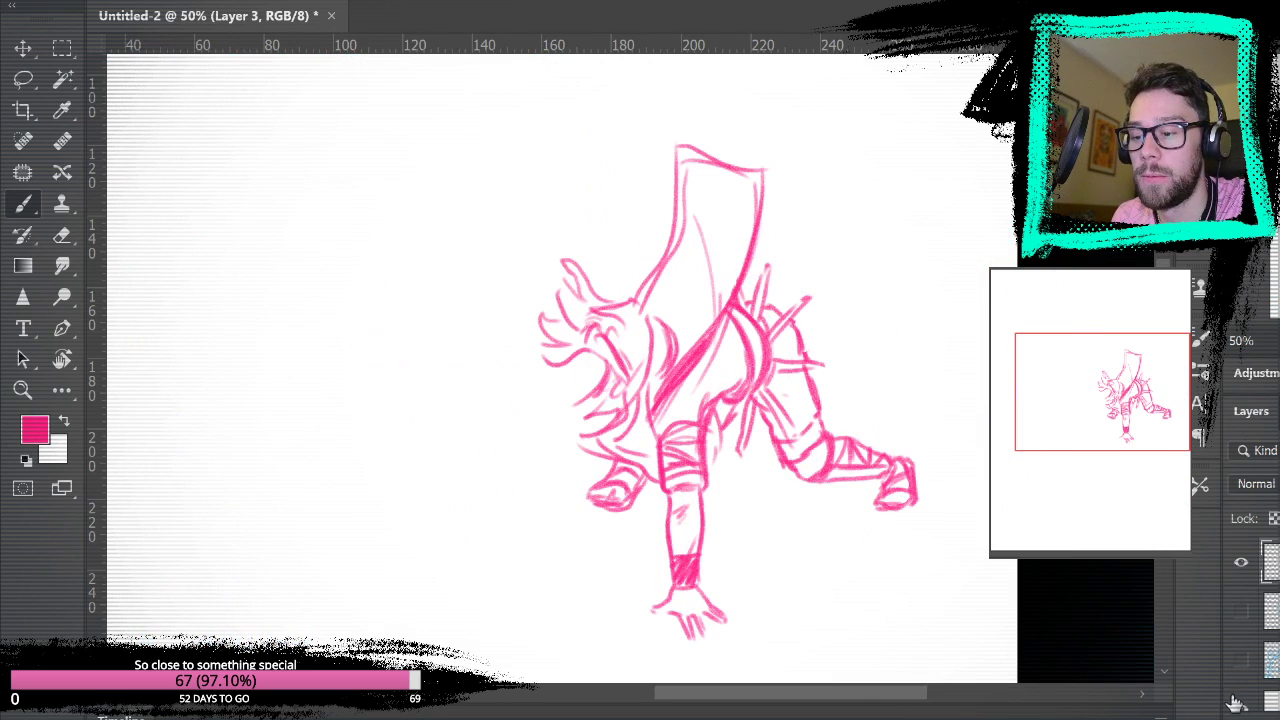
click(1241, 660)
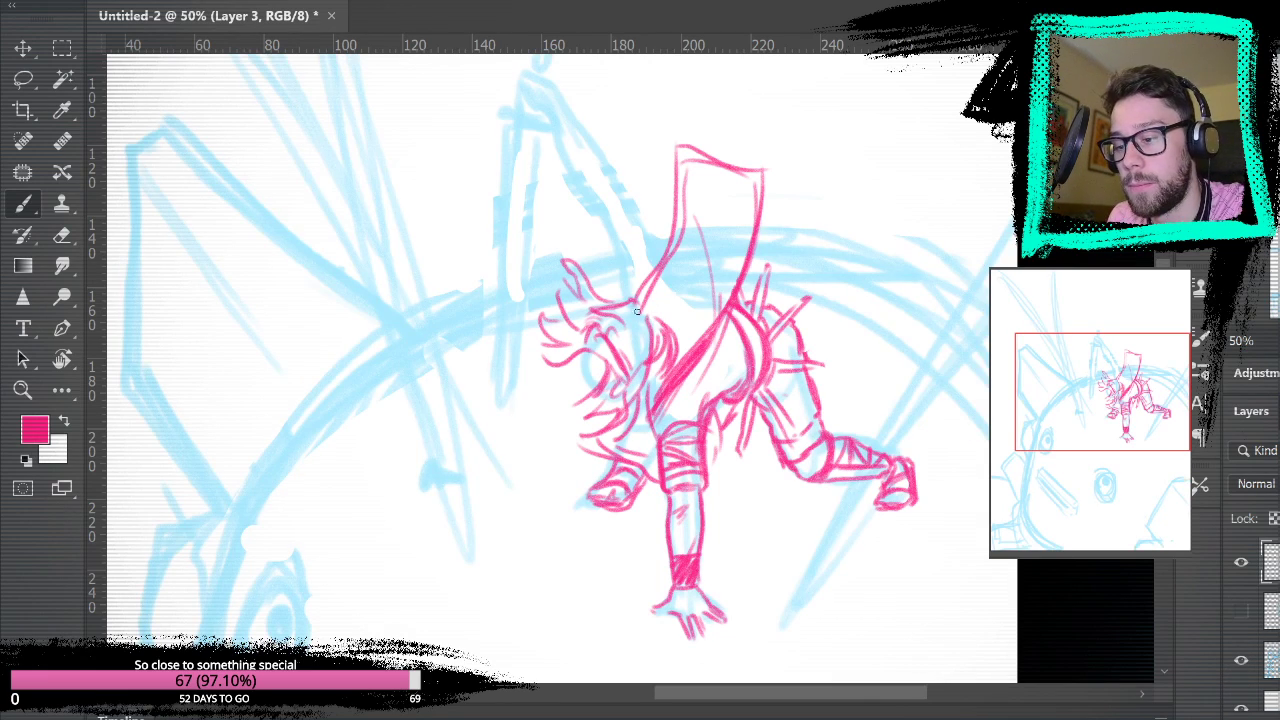
drag(650, 315, 662, 346)
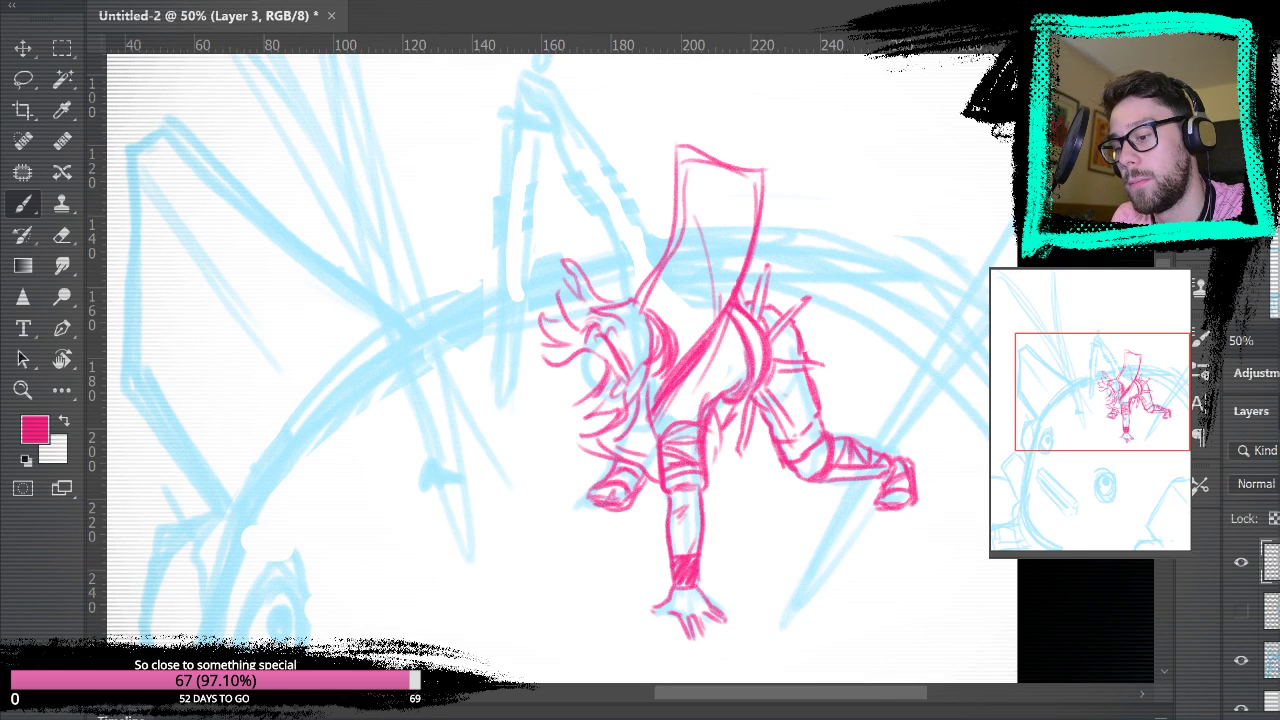
key(e)
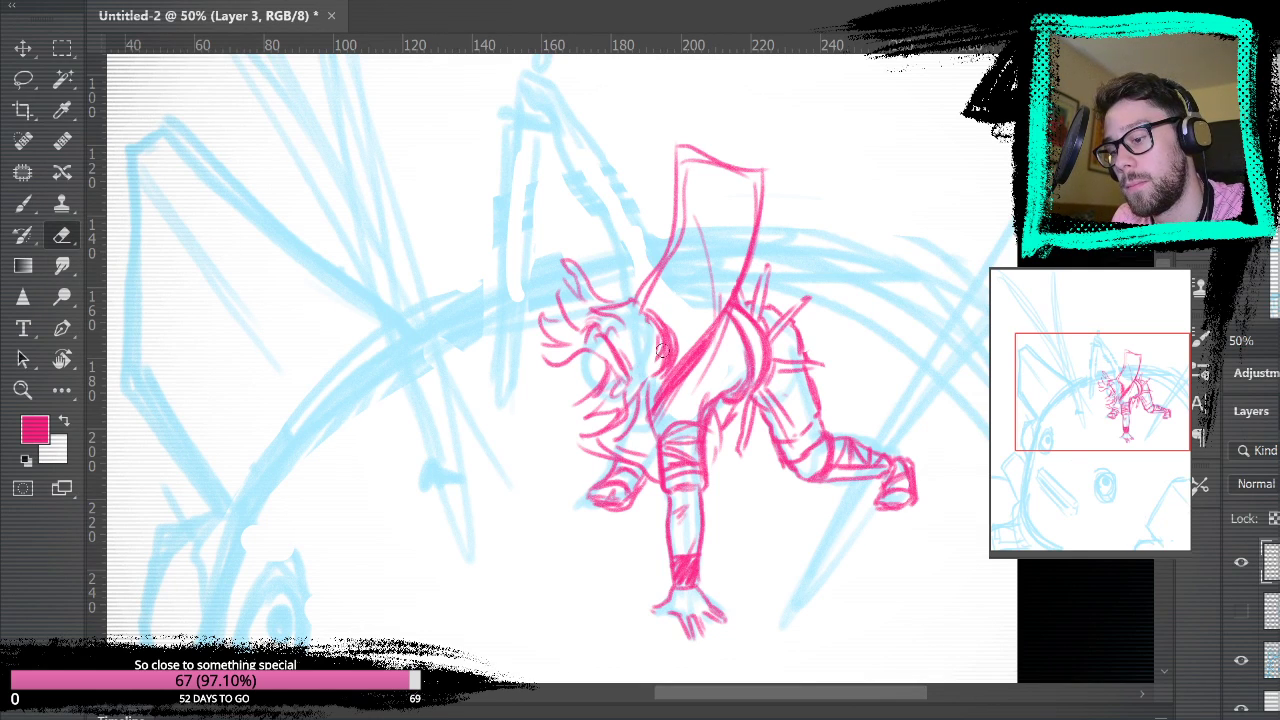
key(b)
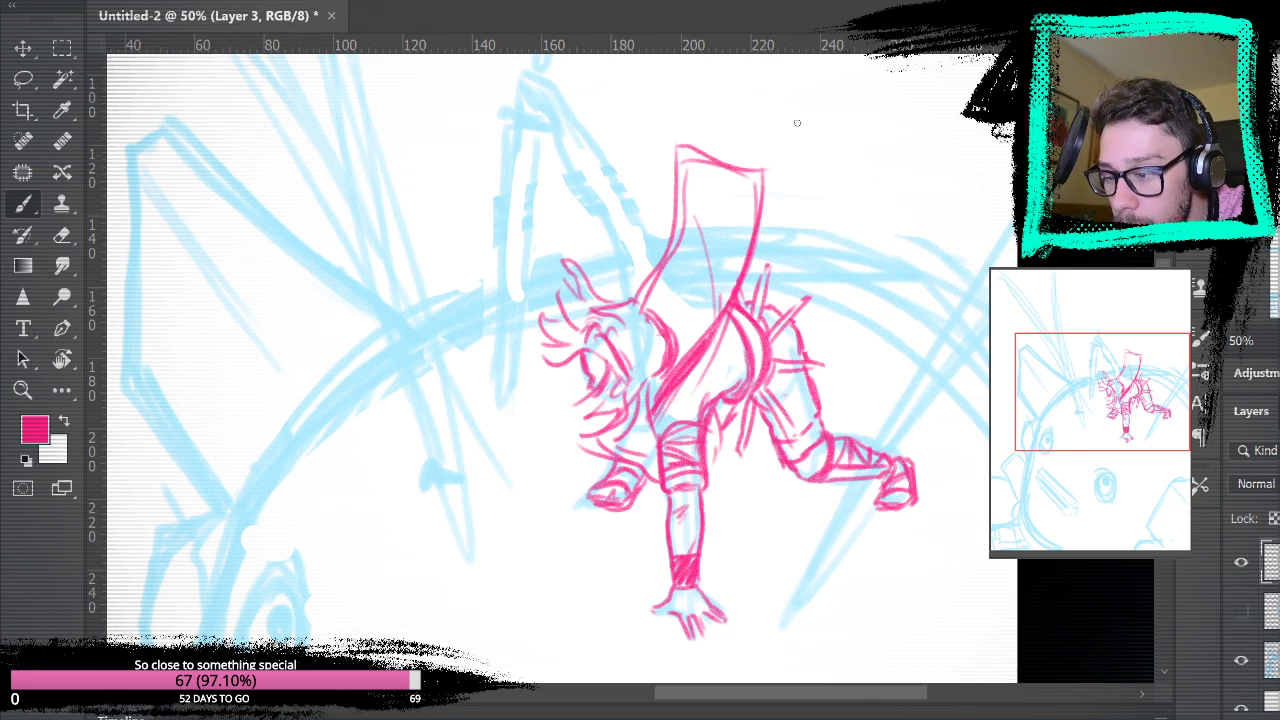
click(1240, 661)
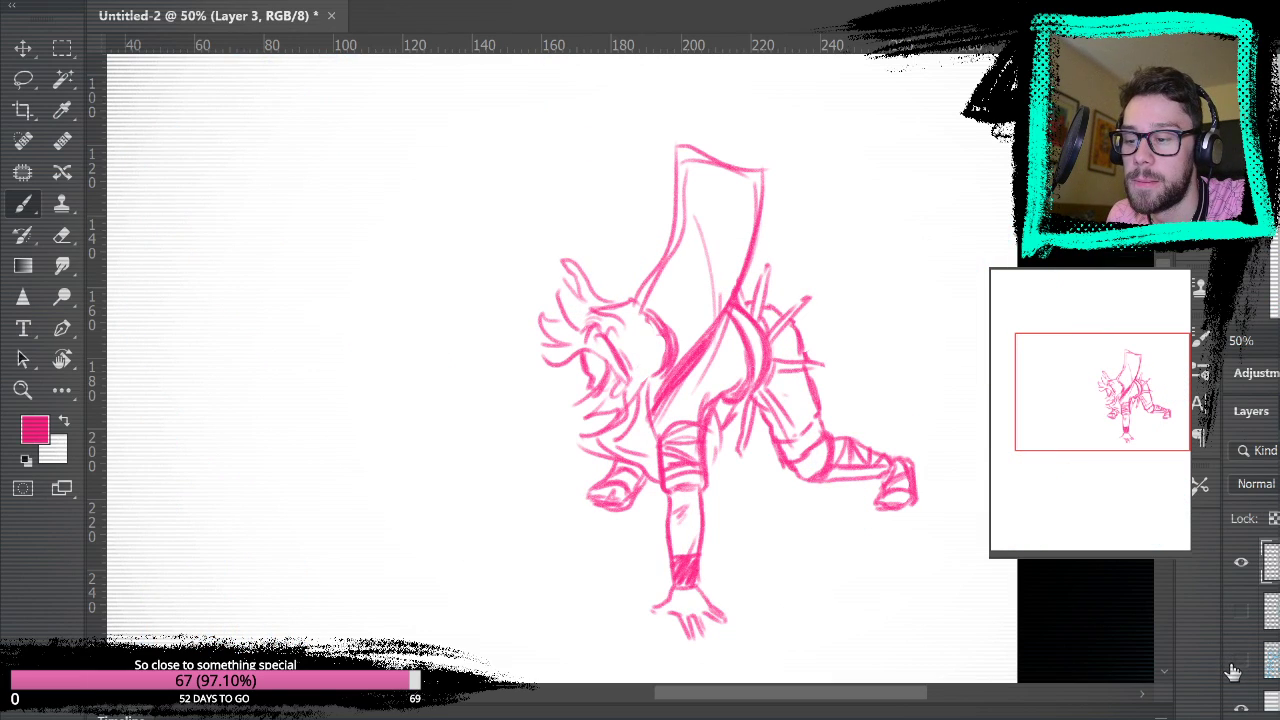
click(1242, 659)
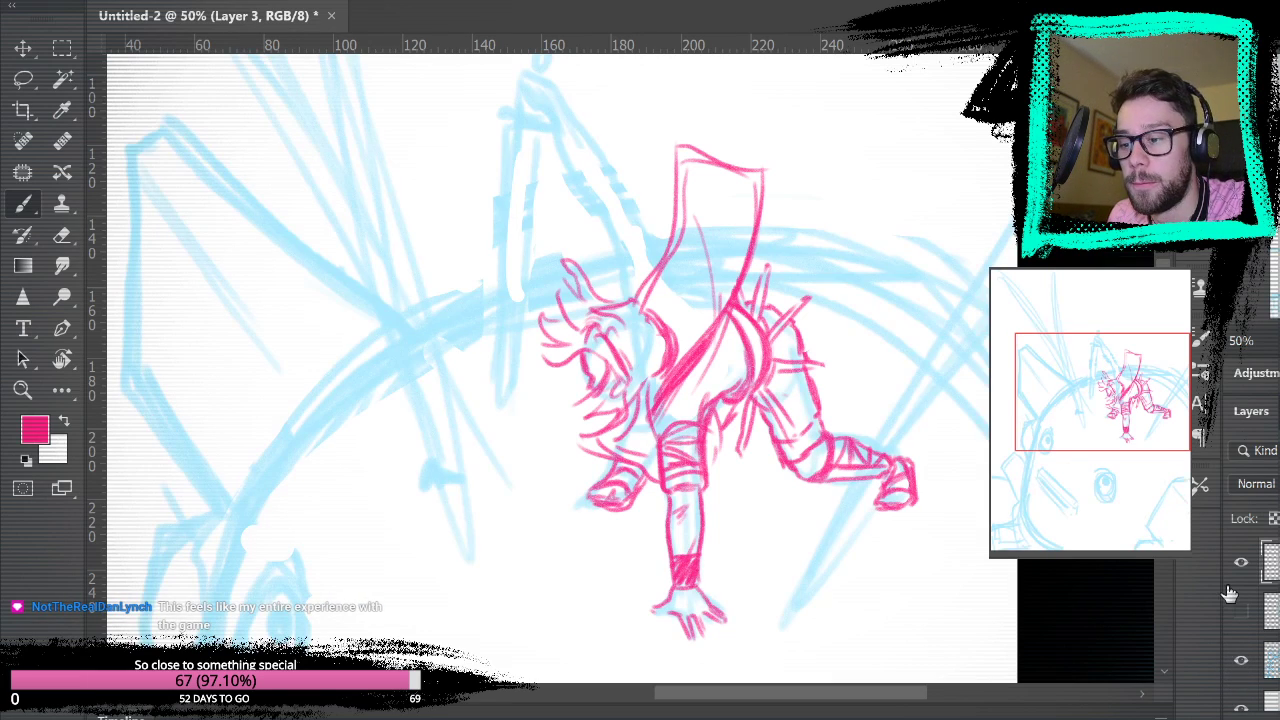
- Draw the raised upper arm with its wrapped band above the figure's head
drag(622, 300, 616, 251)
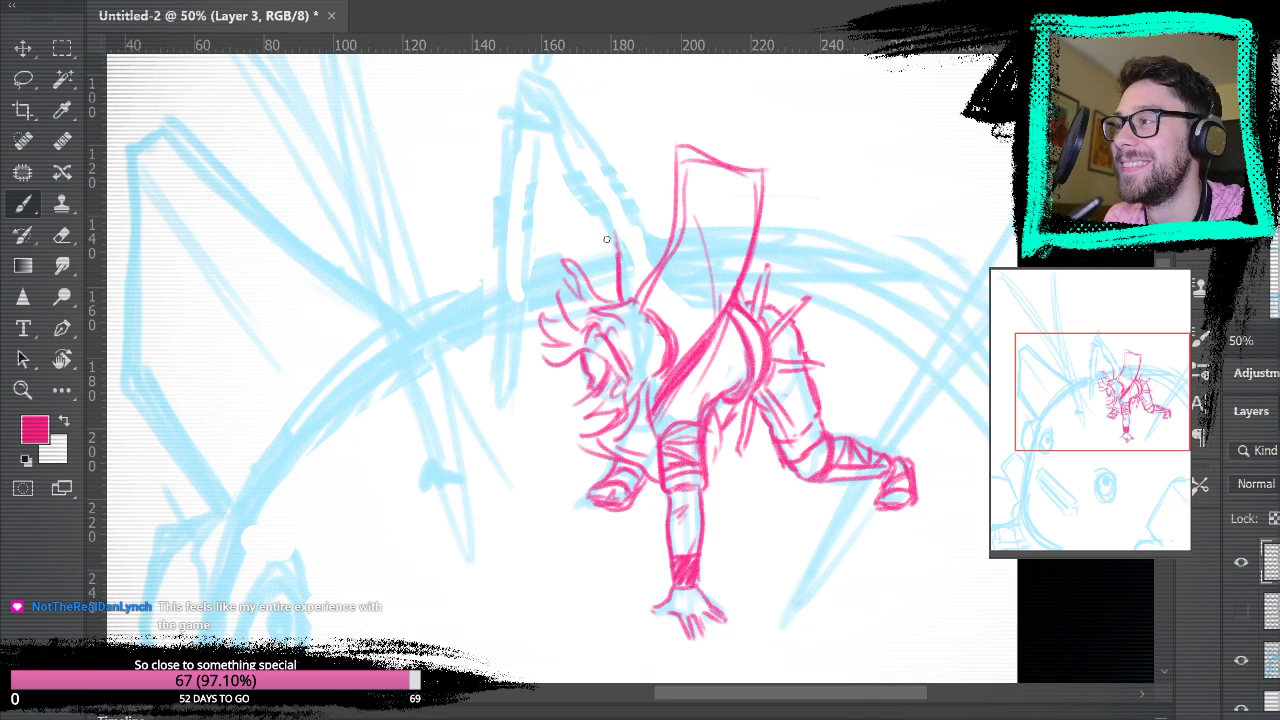
mouse_move(611, 283)
mouse_down()
mouse_move(604, 230)
mouse_move(624, 215)
mouse_move(643, 209)
mouse_move(664, 256)
mouse_move(628, 220)
mouse_move(624, 268)
mouse_move(664, 256)
mouse_up()
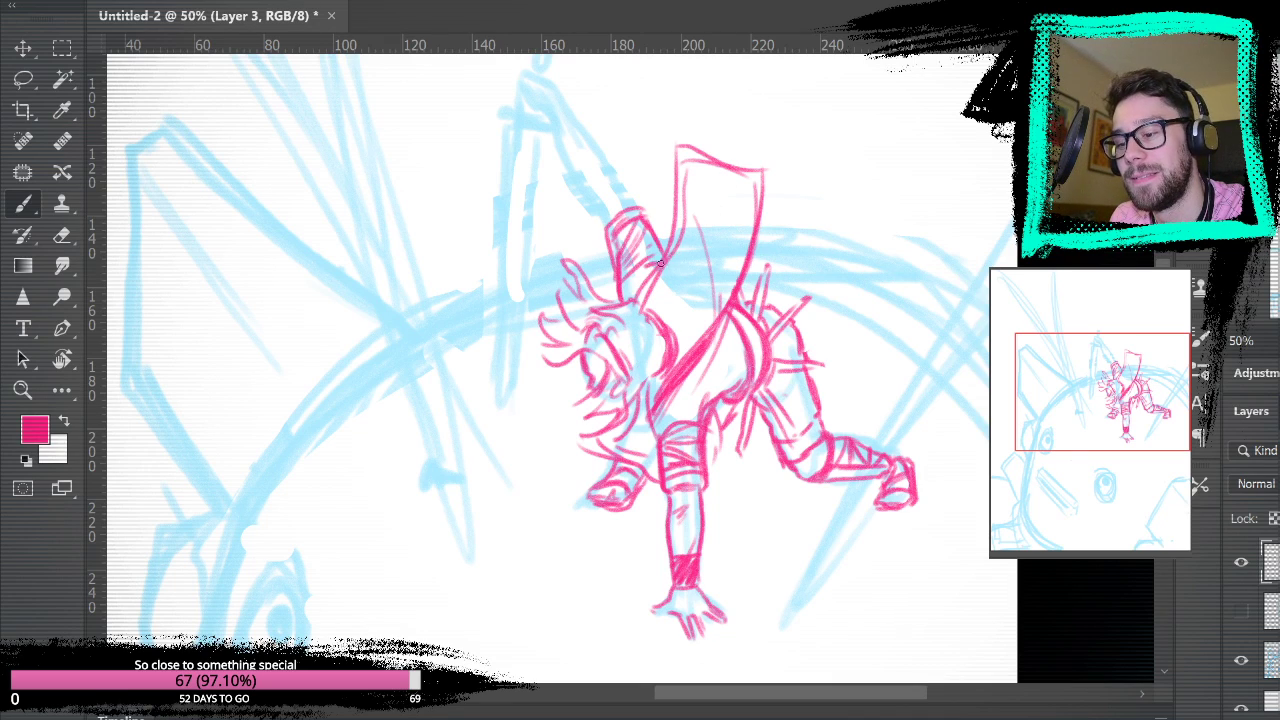
drag(642, 263, 657, 273)
drag(731, 187, 774, 248)
mouse_move(650, 284)
mouse_down()
mouse_move(604, 203)
mouse_move(611, 172)
mouse_move(677, 268)
mouse_move(674, 251)
mouse_move(605, 160)
mouse_move(677, 264)
mouse_move(612, 171)
mouse_move(675, 257)
mouse_up()
key(ctrl+z)
key(ctrl+z)
key(ctrl+z)
key(ctrl+z)
key(ctrl+z)
- Outline the raised forearm in pink from the arm band up towards the blue hand
drag(613, 168, 679, 262)
drag(844, 236, 832, 114)
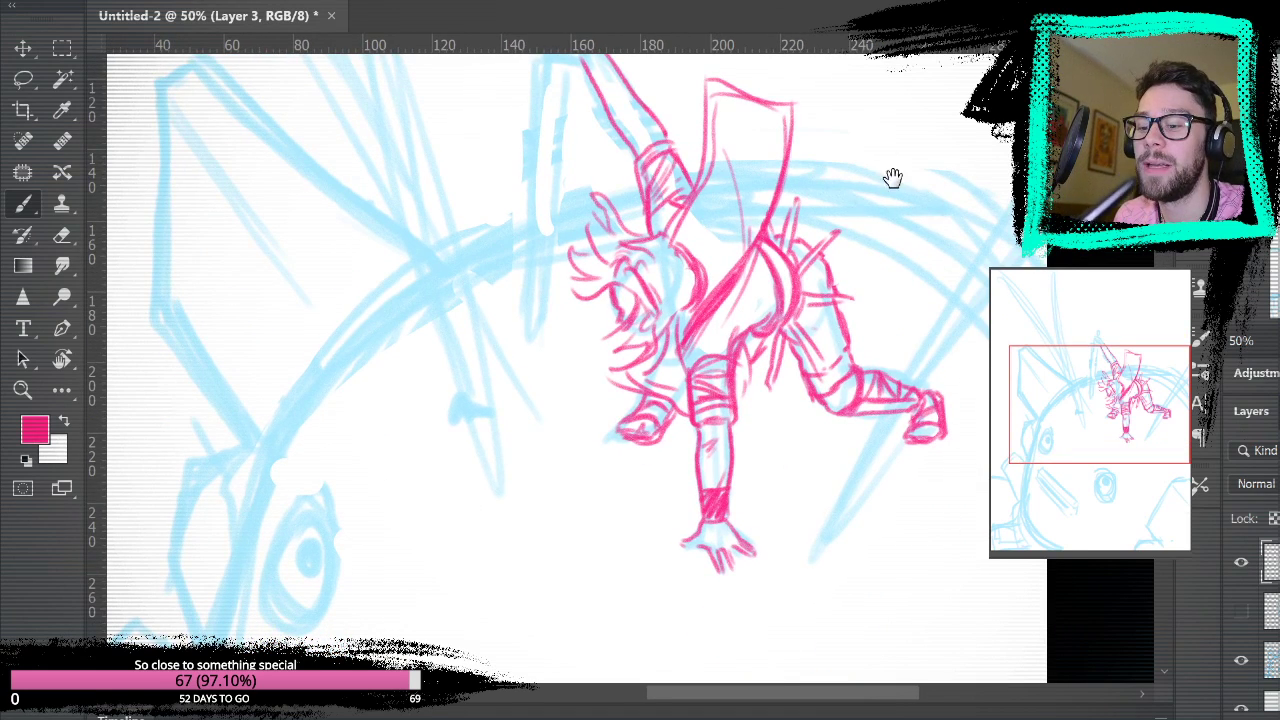
drag(891, 173, 906, 241)
drag(863, 160, 894, 260)
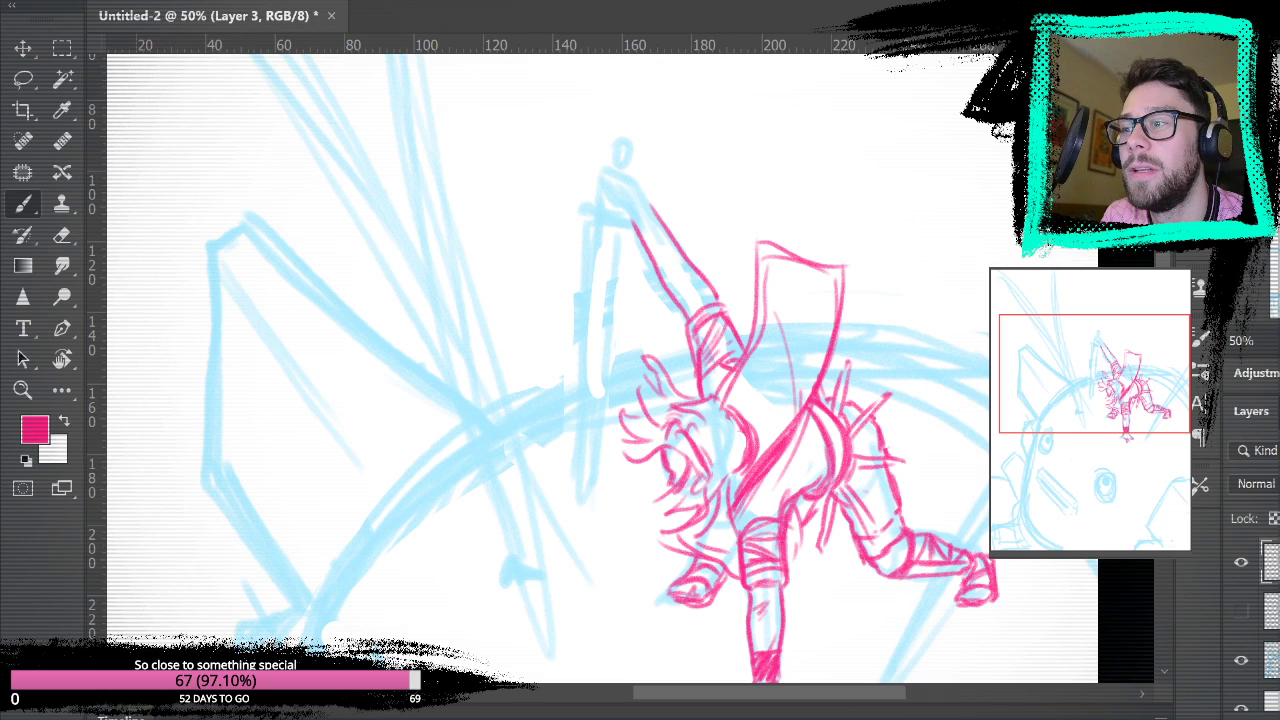
key(ctrl+Tab)
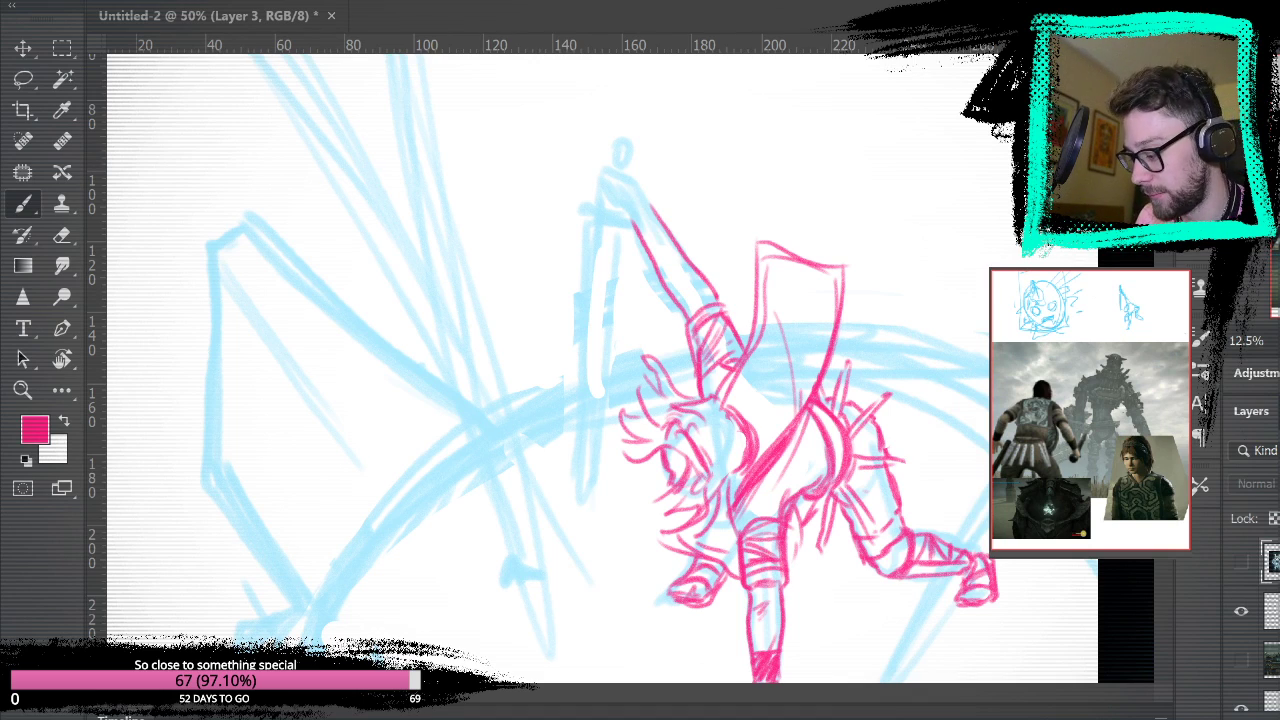
key(ctrl+v)
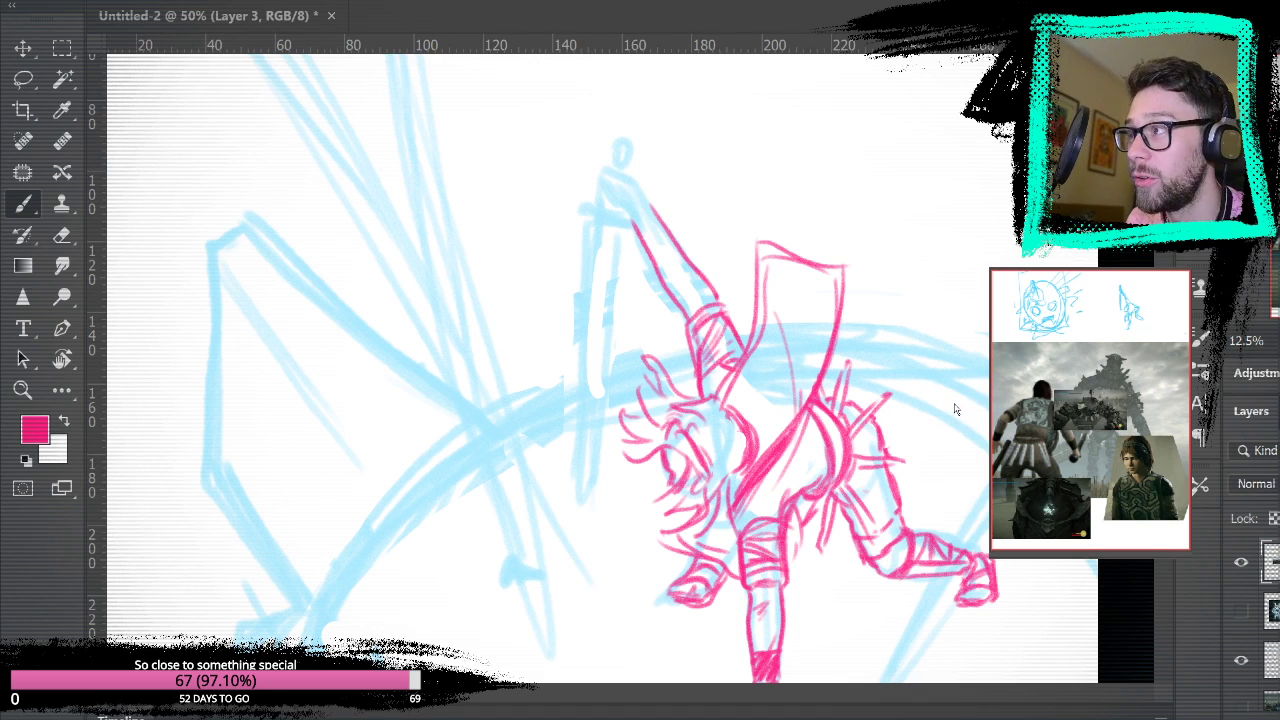
key(ctrl+z)
key(ctrl+Tab)
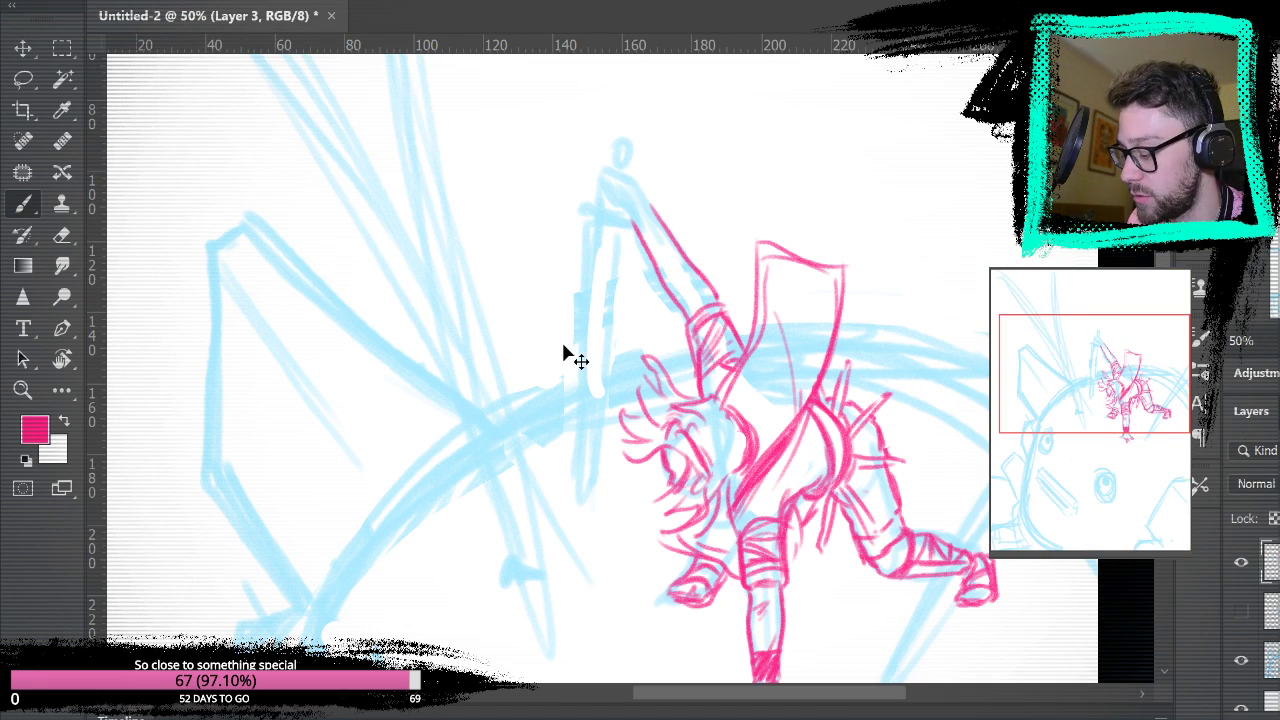
- Paste the copied colossus screenshot into the drawing as a new layer and enlarge it to nearly the canvas width
key(ctrl+v)
key(v)
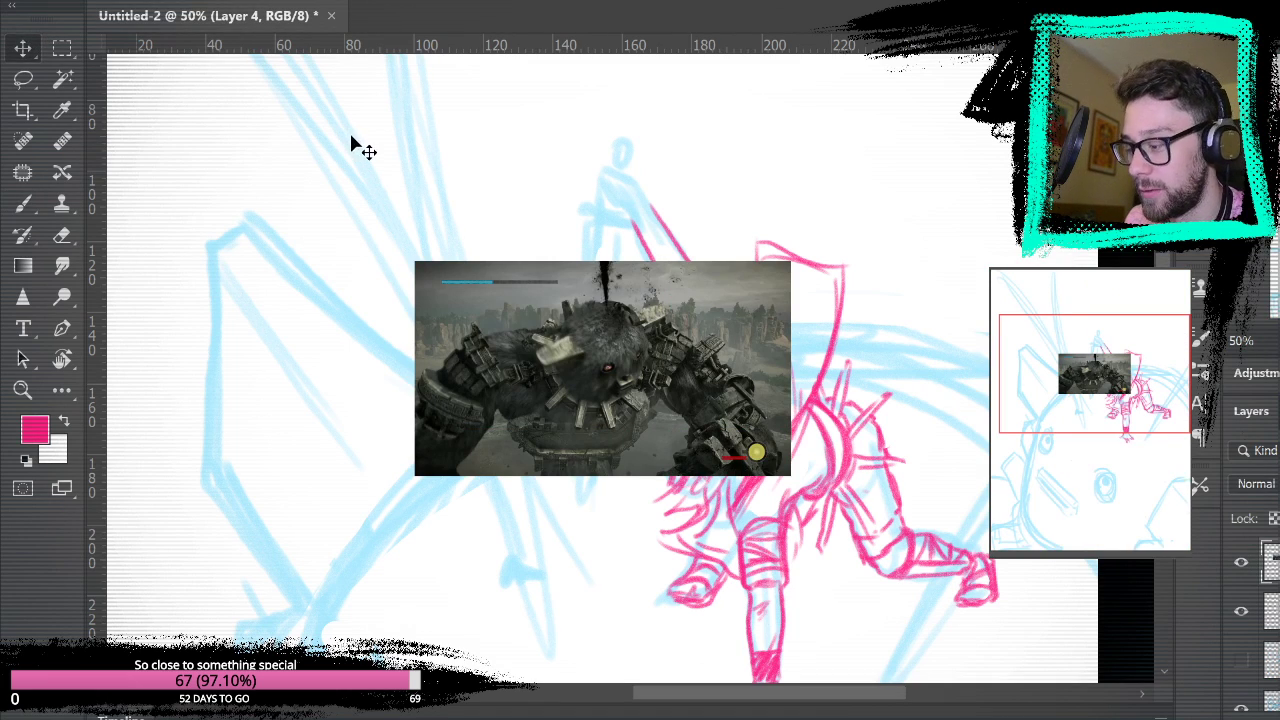
drag(791, 261, 1090, 90)
drag(989, 220, 969, 278)
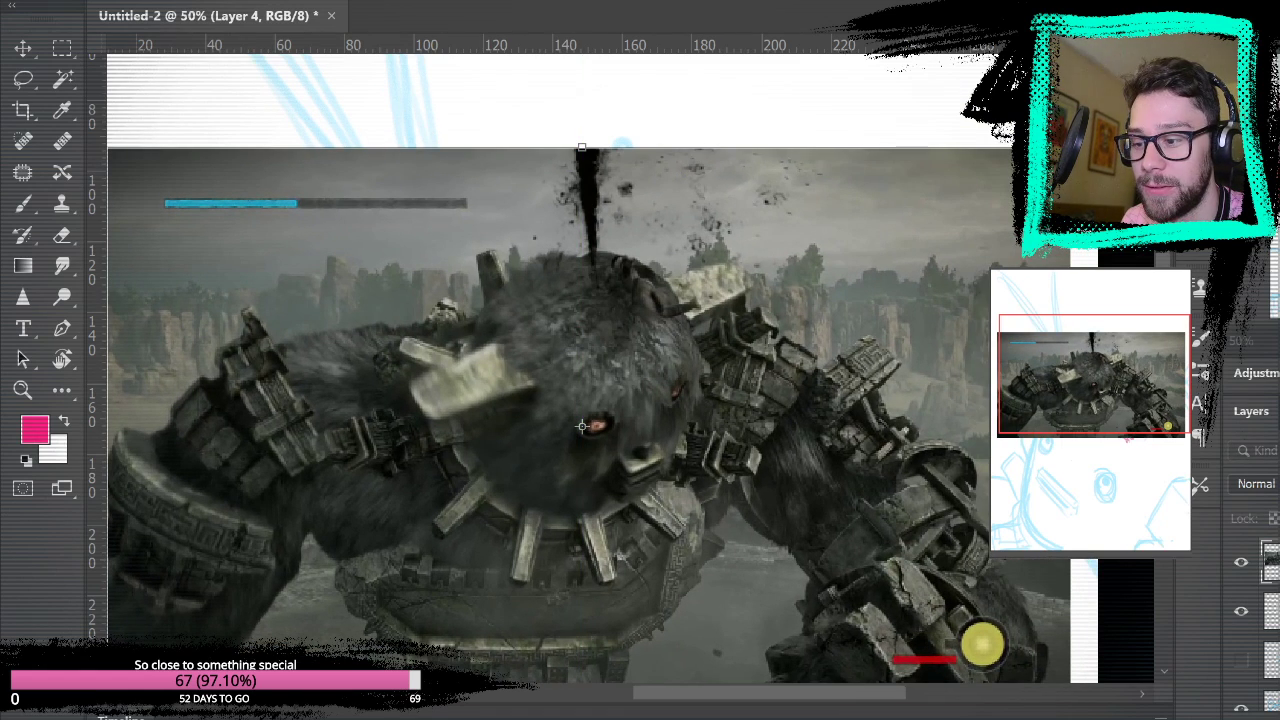
key(Return)
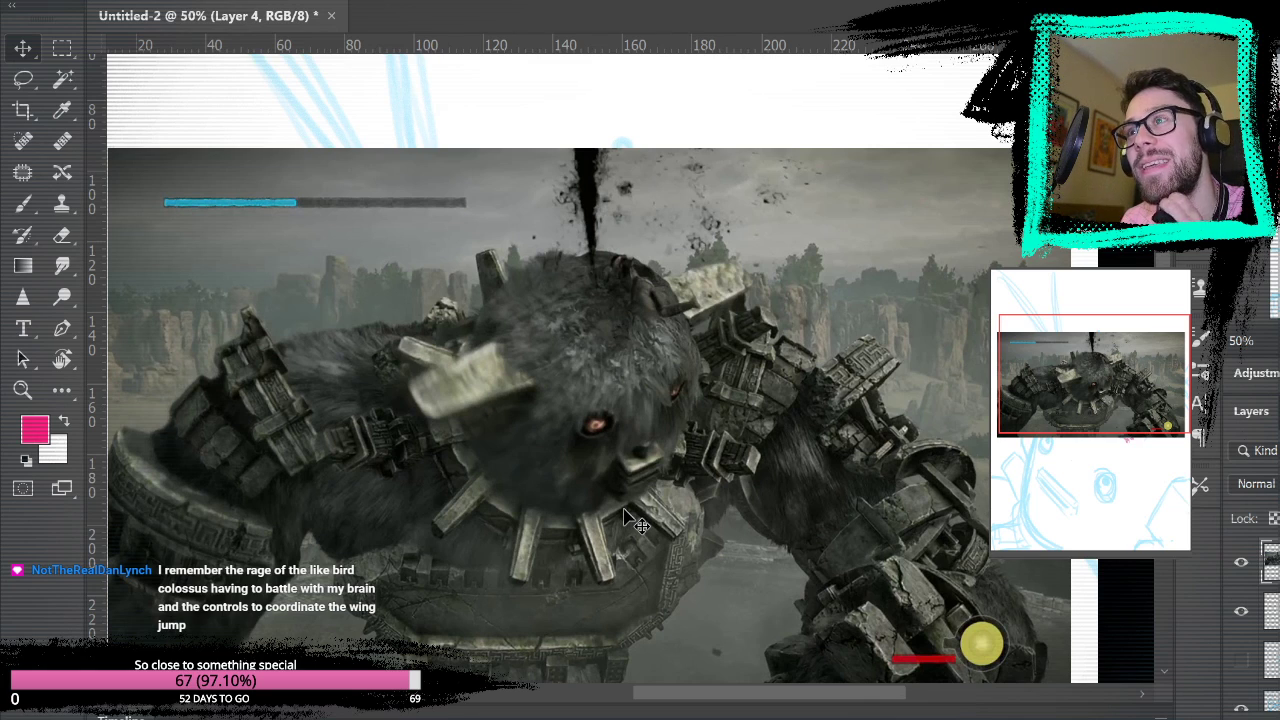
- Examine the colossus's face in the pasted screenshot at 100%, and return to the 50% view
click(24, 390)
click(623, 485)
click(712, 512)
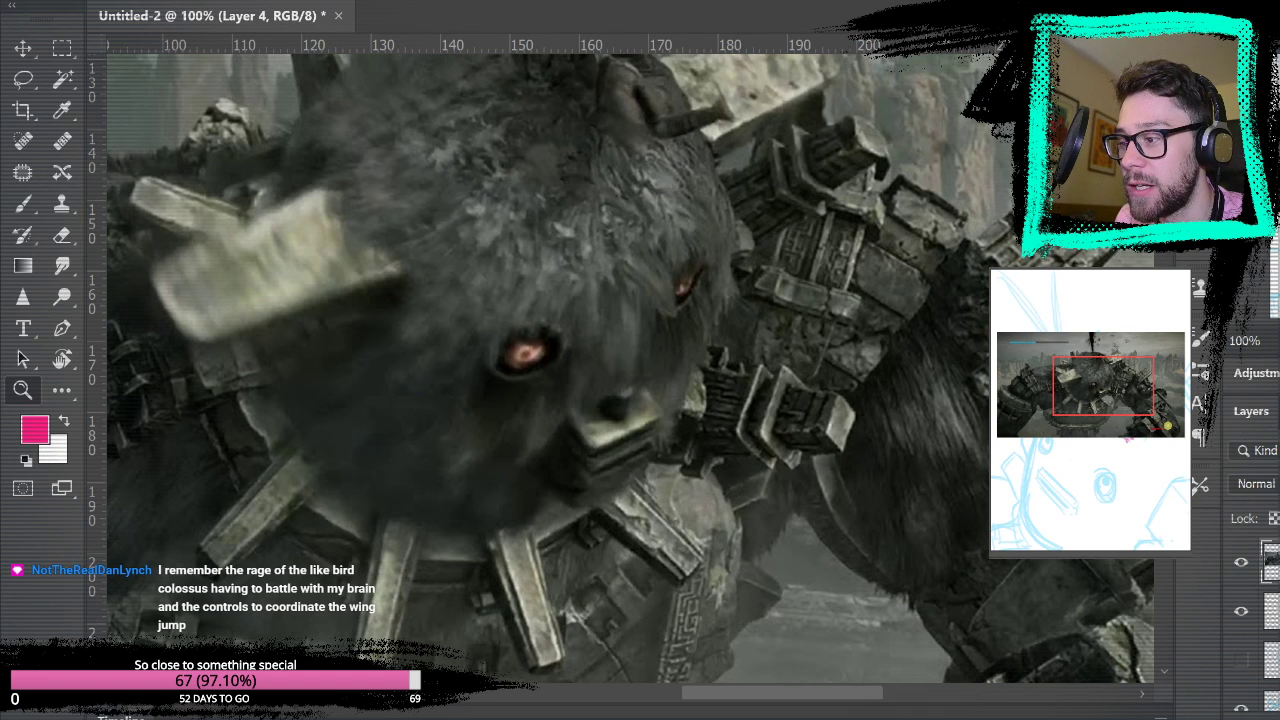
alt+click(695, 524)
alt+click(695, 524)
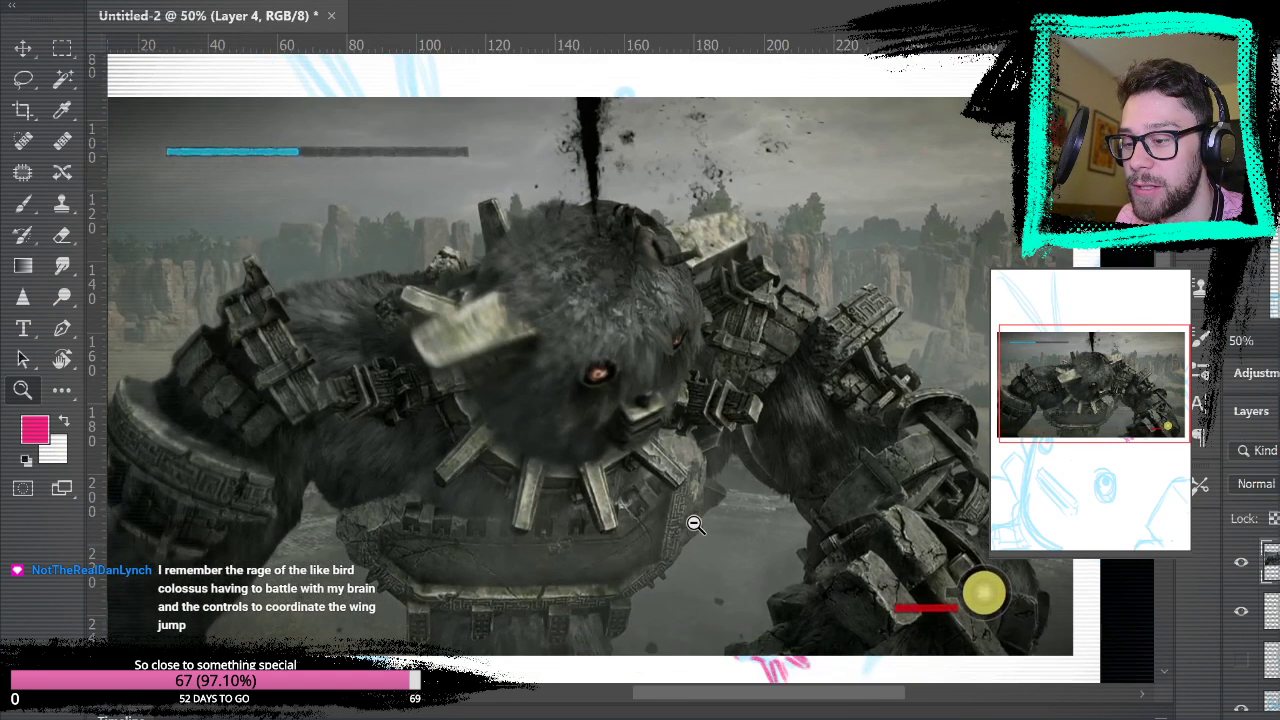
scroll(695, 524, up, 1)
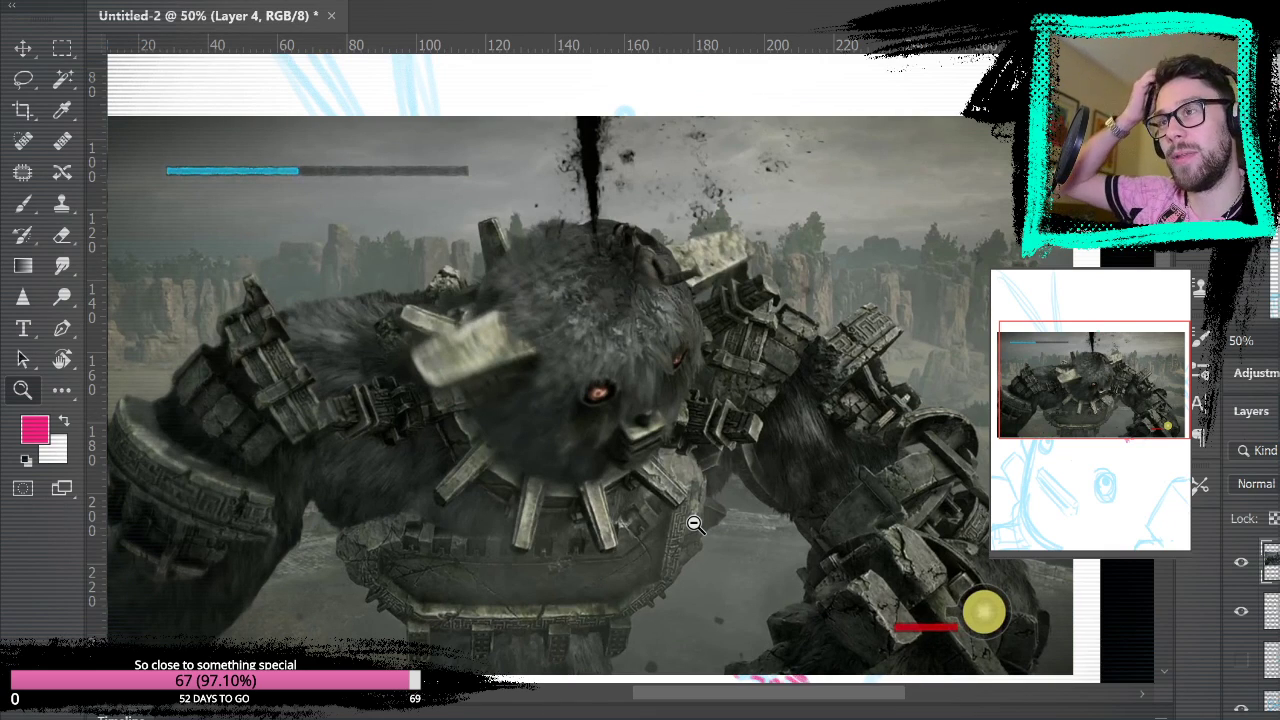
- Examine the colossus's face in the pasted screenshot at up to 100%, and hide the screenshot layer
alt+click(657, 457)
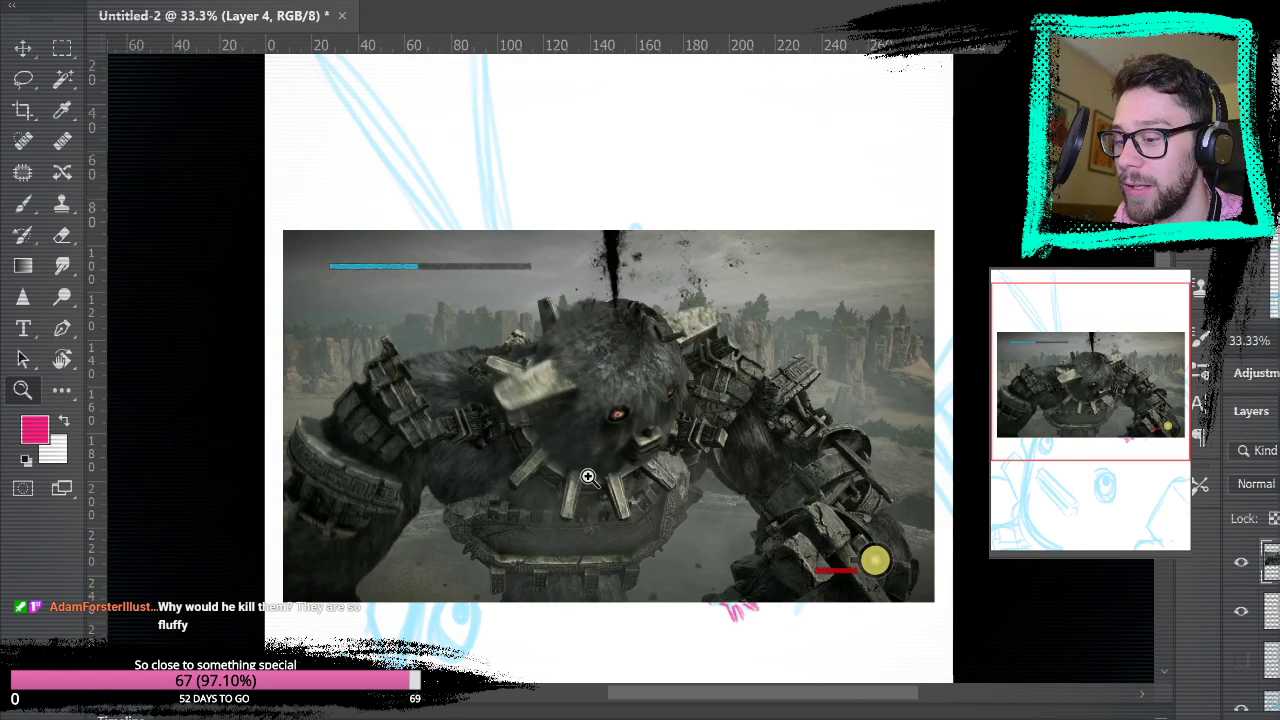
click(590, 430)
click(590, 430)
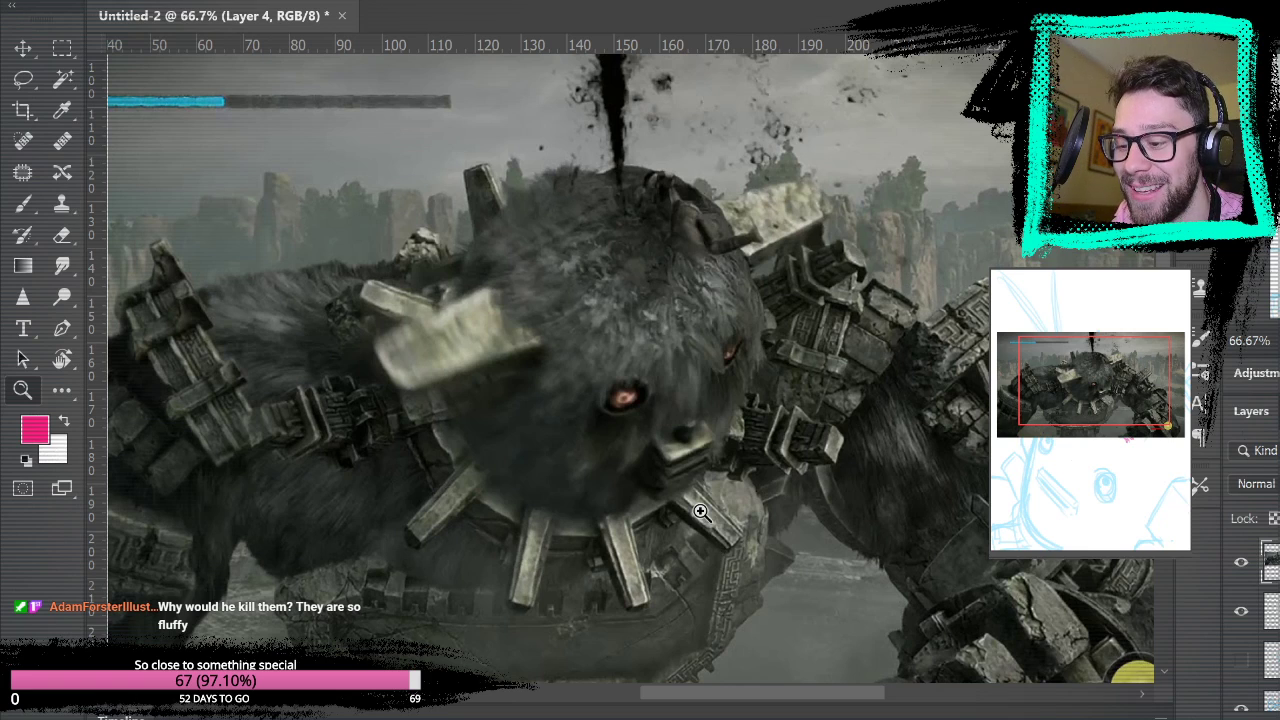
click(740, 435)
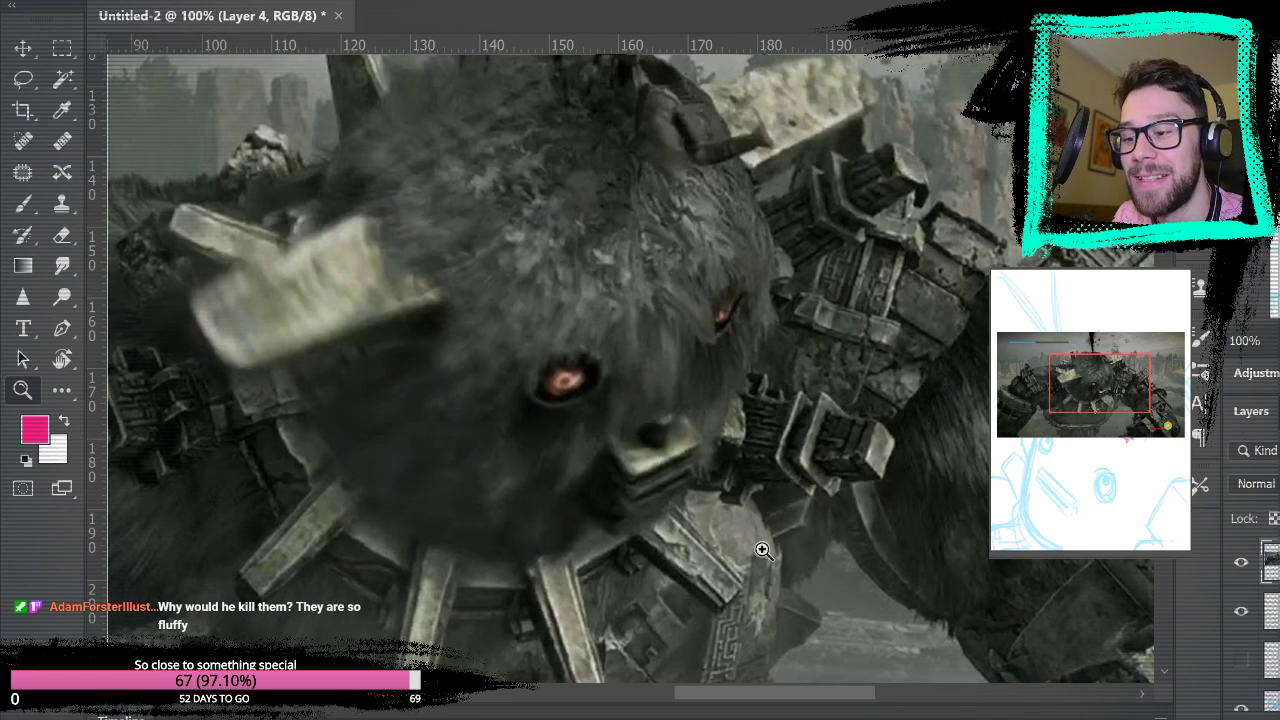
click(1241, 567)
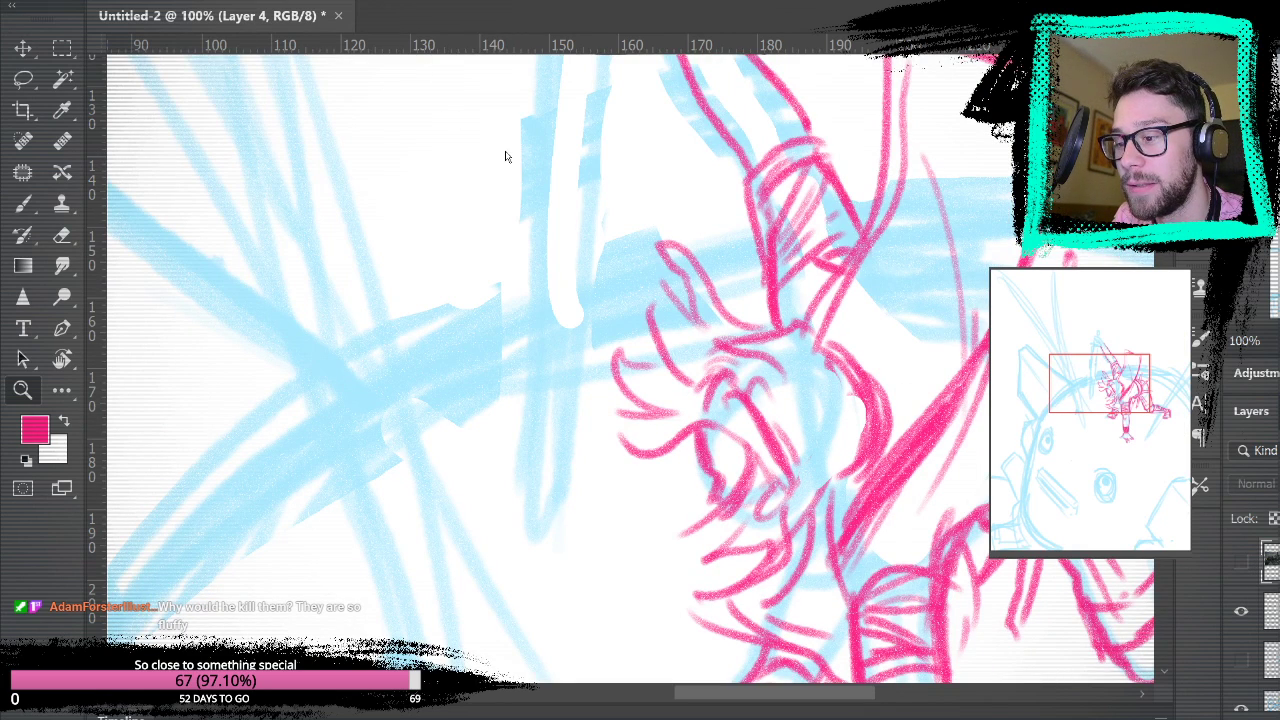
key(ctrl+0)
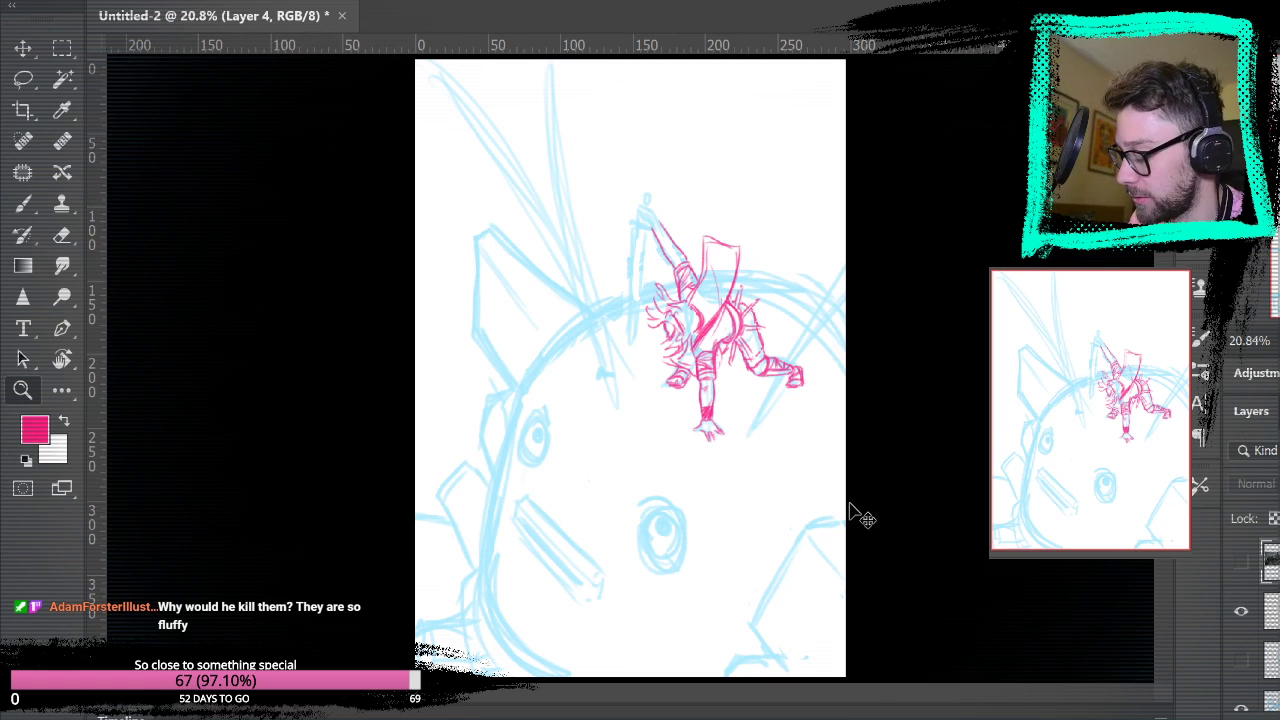
- Undo the enlargement of the pasted colossus screenshot and hide its layer
key(ctrl+v)
click(646, 251)
click(708, 240)
click(708, 240)
click(708, 240)
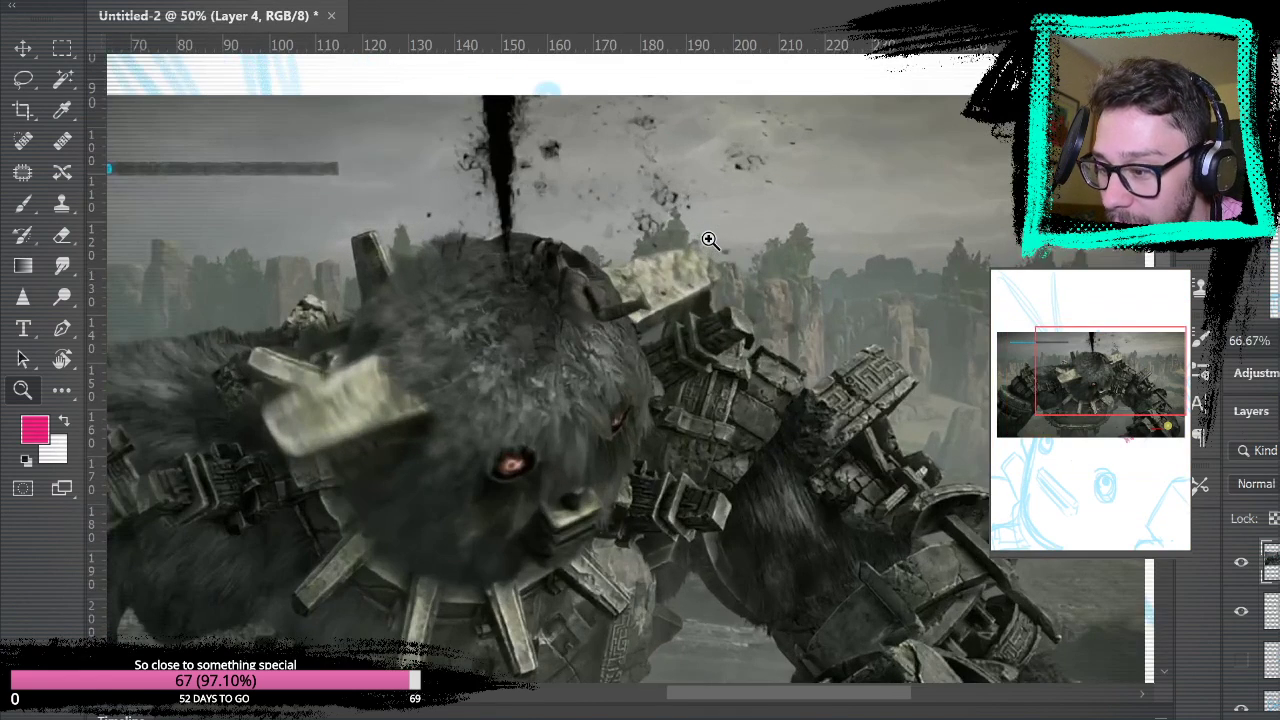
key(ctrl+z)
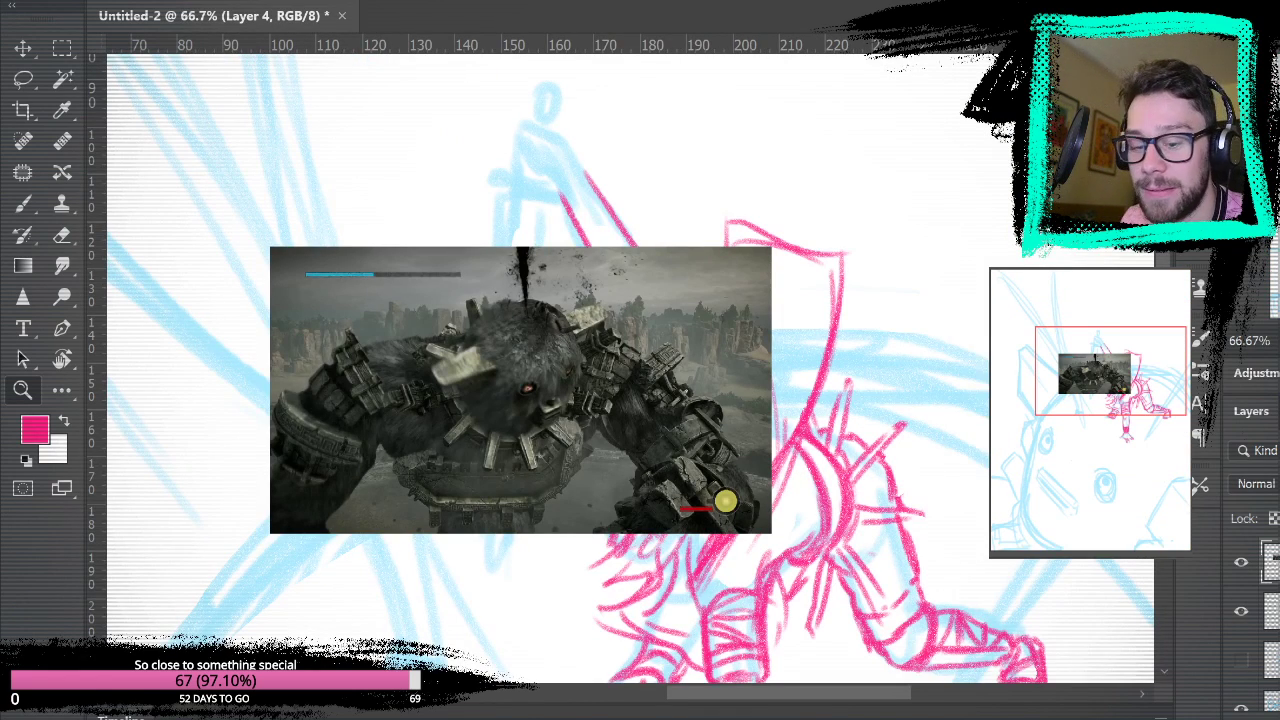
click(1241, 562)
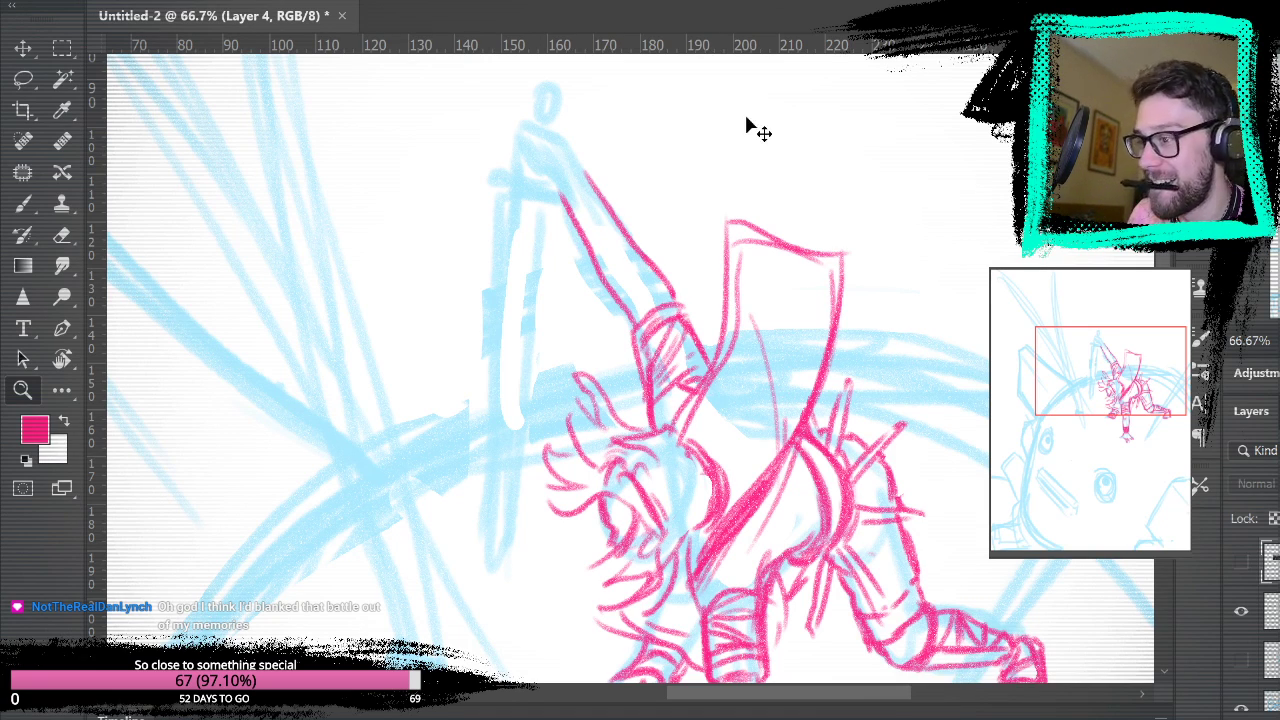
- Paste the screenshot of the warrior crouching on the colossus's head as a new layer and examine his raised arm at 400%
click(746, 149)
key(ctrl+v)
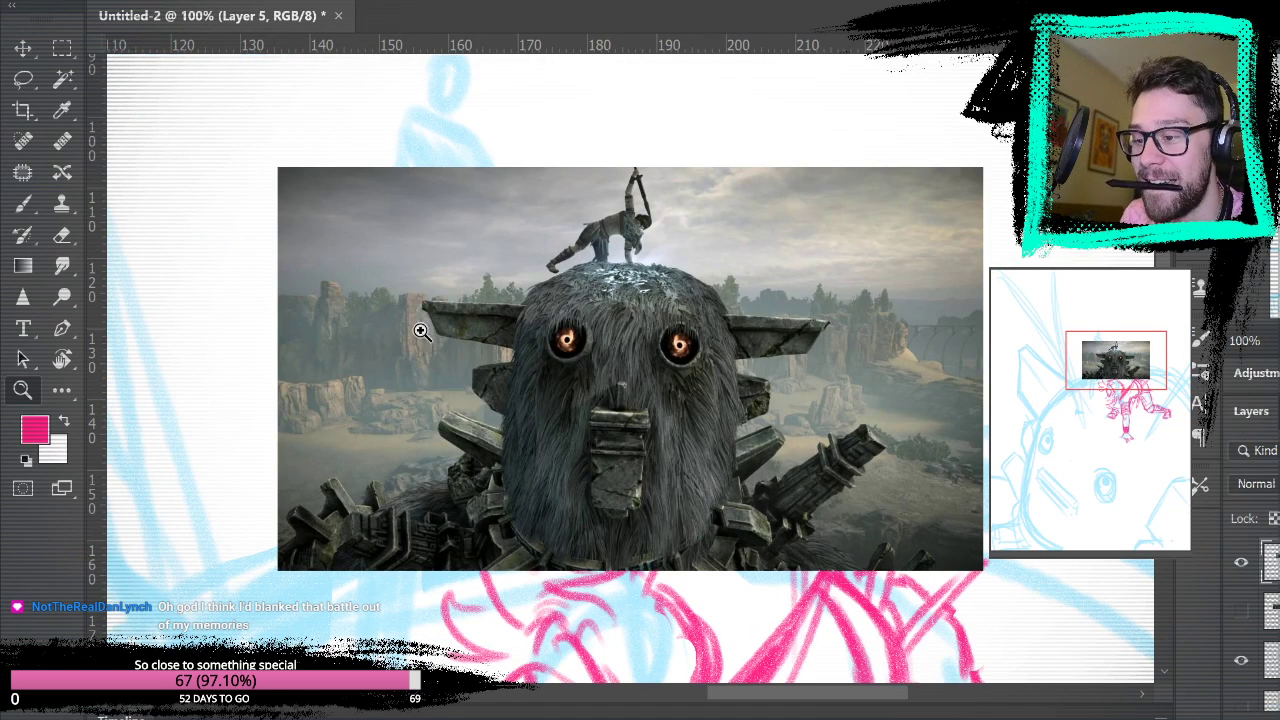
click(622, 236)
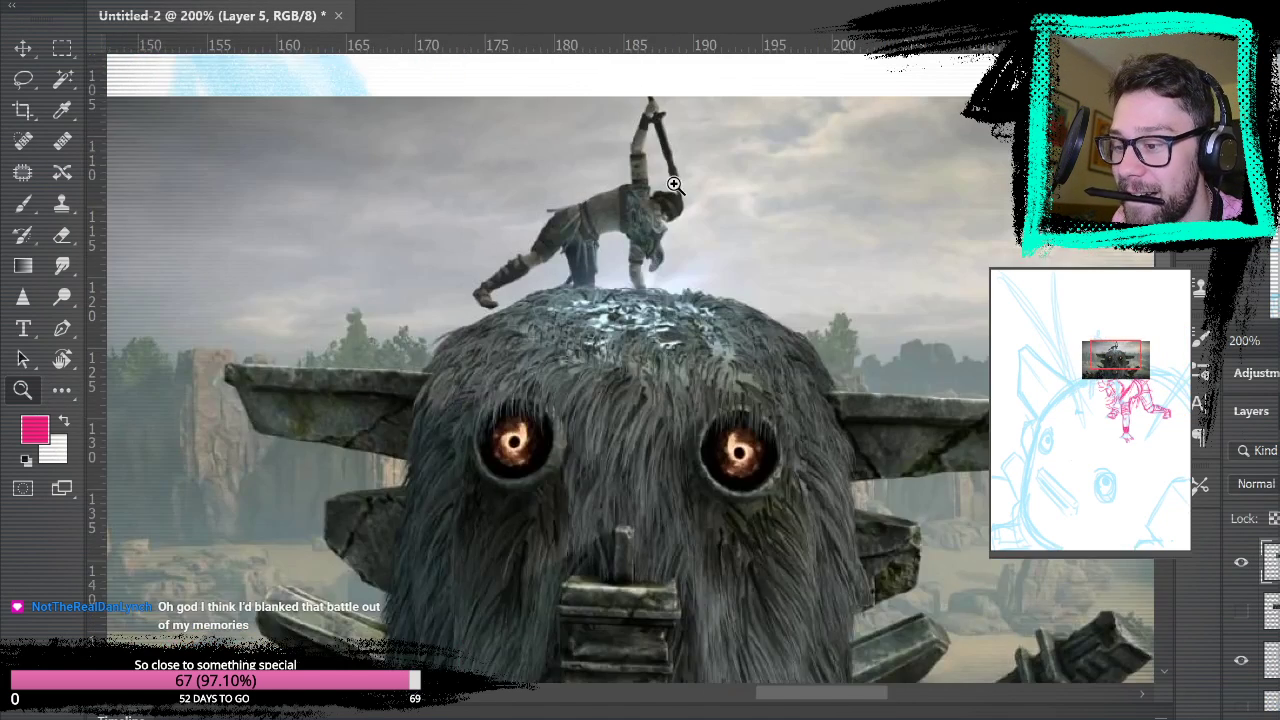
click(680, 90)
click(682, 125)
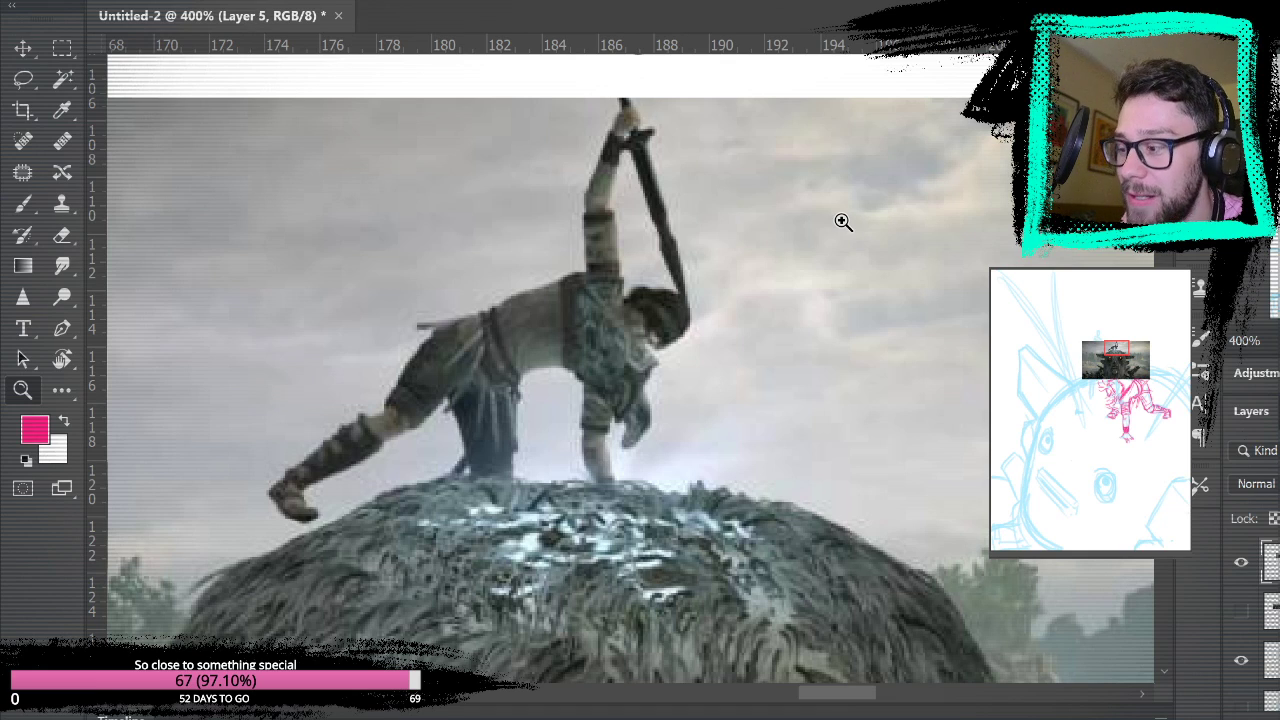
- Trace the warrior's raised arm and hand in pink over the screenshot, and undo all the strokes
click(22, 203)
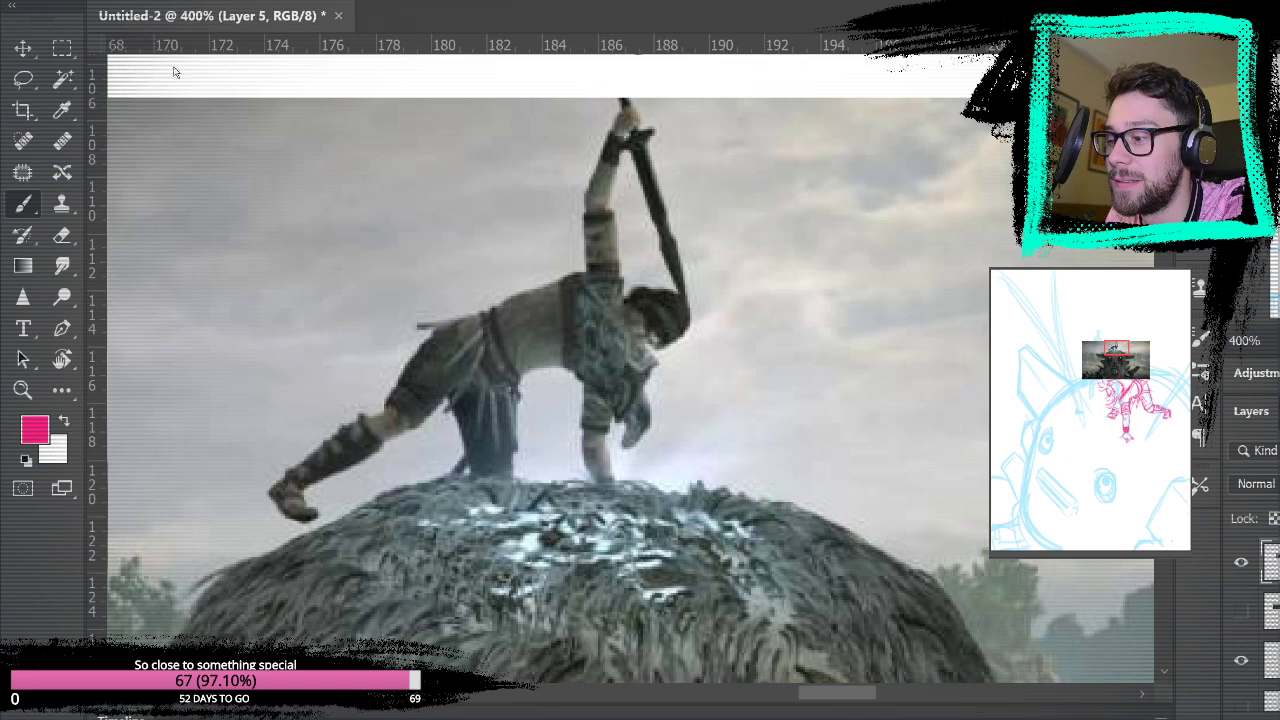
mouse_move(596, 295)
mouse_down()
mouse_move(575, 360)
mouse_move(584, 376)
mouse_move(620, 297)
mouse_move(608, 224)
mouse_move(594, 217)
mouse_move(594, 285)
mouse_move(623, 140)
mouse_move(593, 195)
mouse_move(638, 115)
mouse_move(631, 146)
mouse_move(620, 143)
mouse_move(643, 142)
mouse_move(624, 118)
mouse_up()
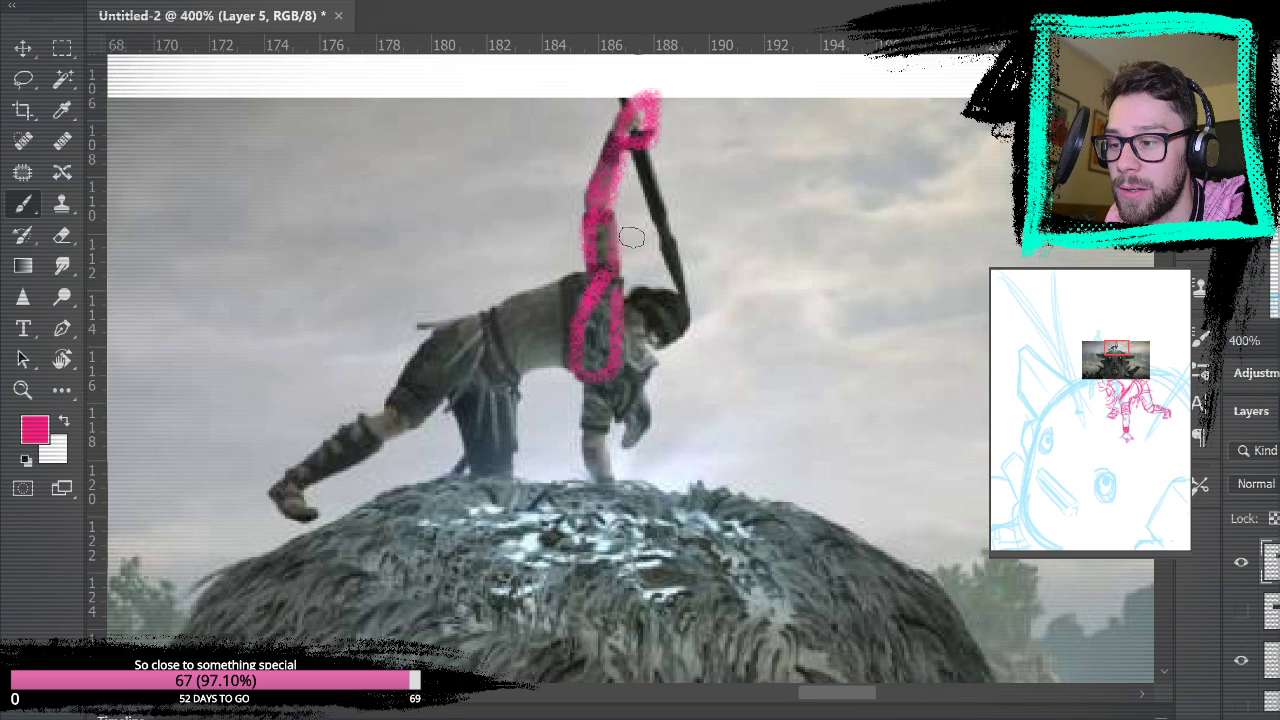
key(ctrl+z)
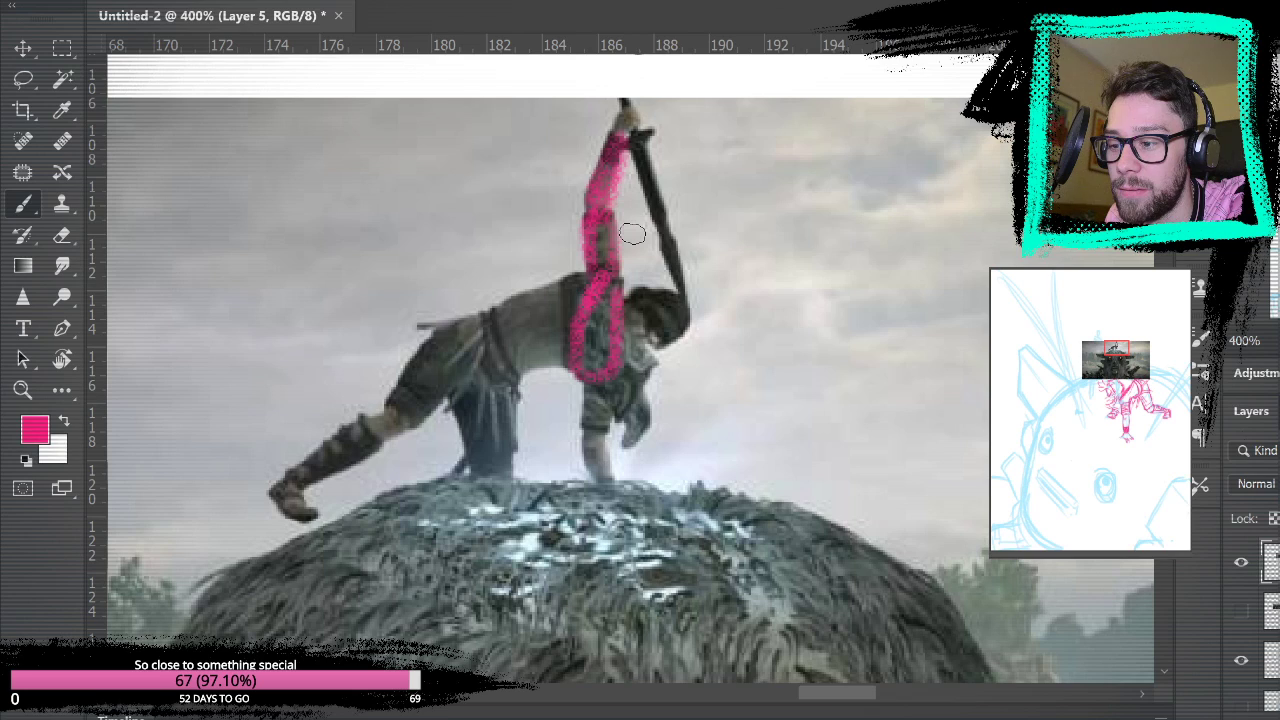
mouse_move(624, 156)
mouse_down()
mouse_move(614, 125)
mouse_move(634, 92)
mouse_move(630, 138)
mouse_up()
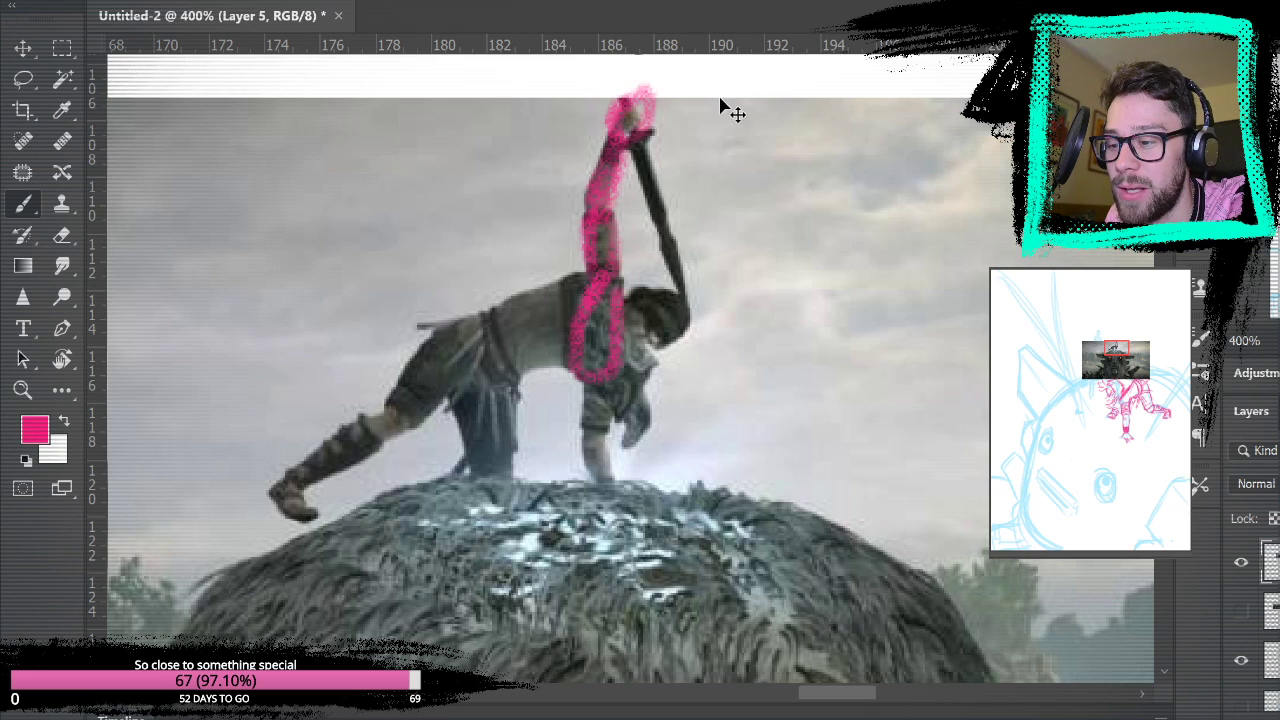
key(ctrl+z)
key(ctrl+z)
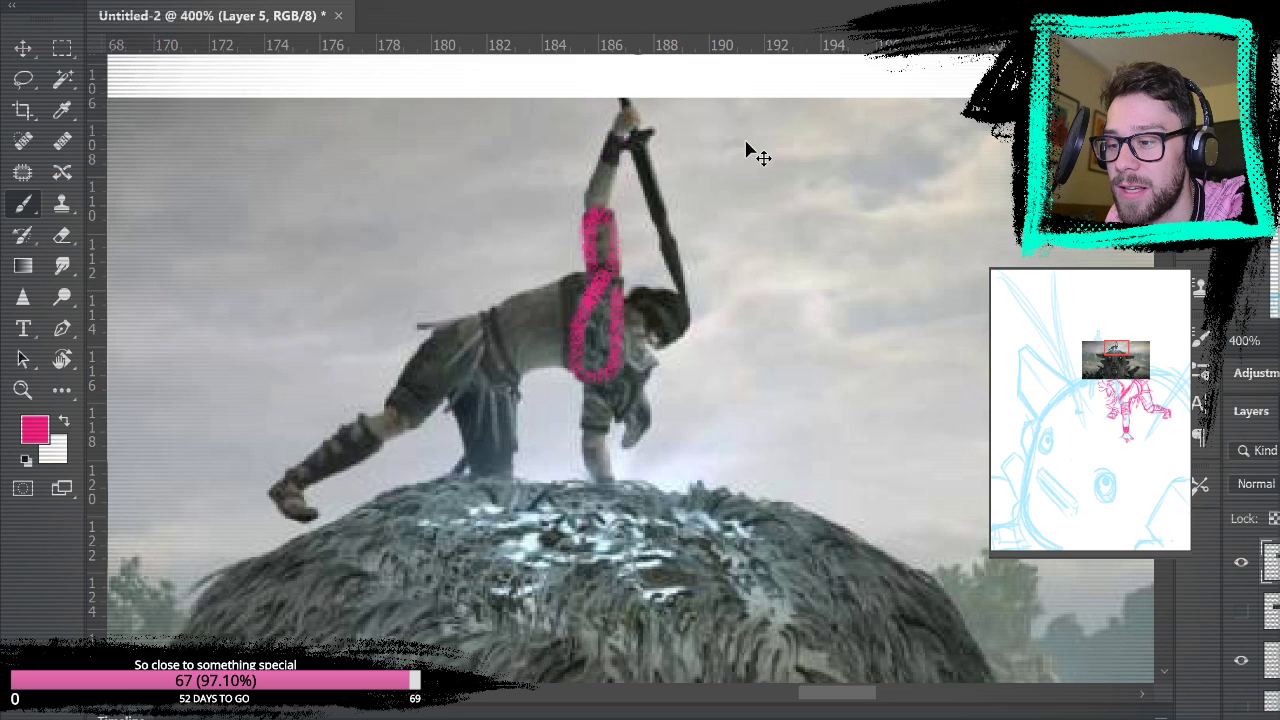
key(ctrl+z)
key(ctrl+z)
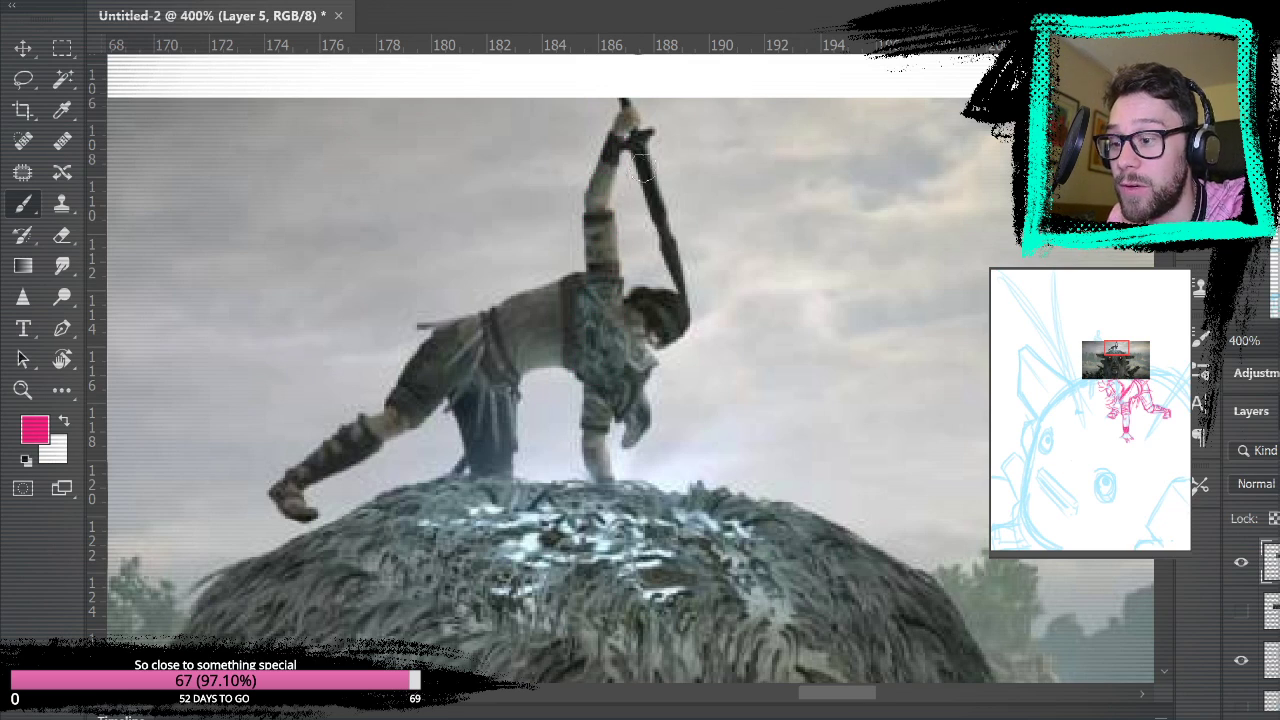
- Hide the warrior screenshot and make the pink line sketch layer, Layer 3, active for brushing around the raised arm
click(1239, 566)
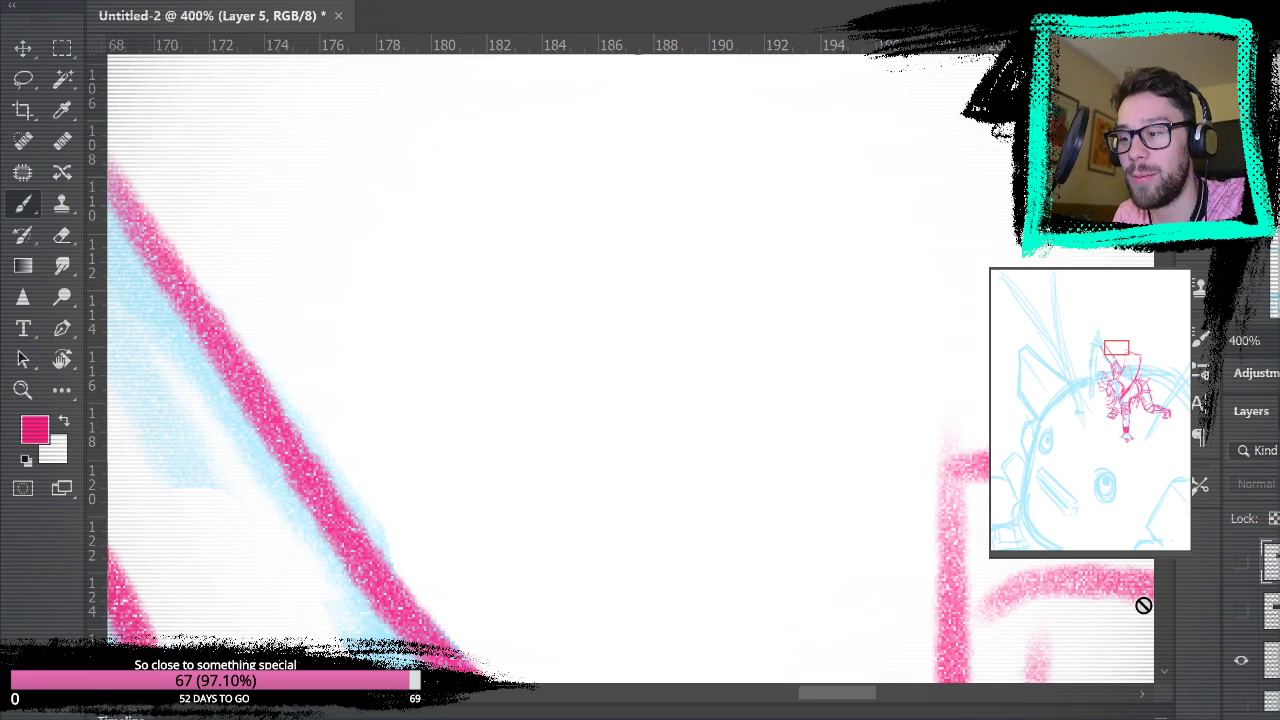
key(ctrl+0)
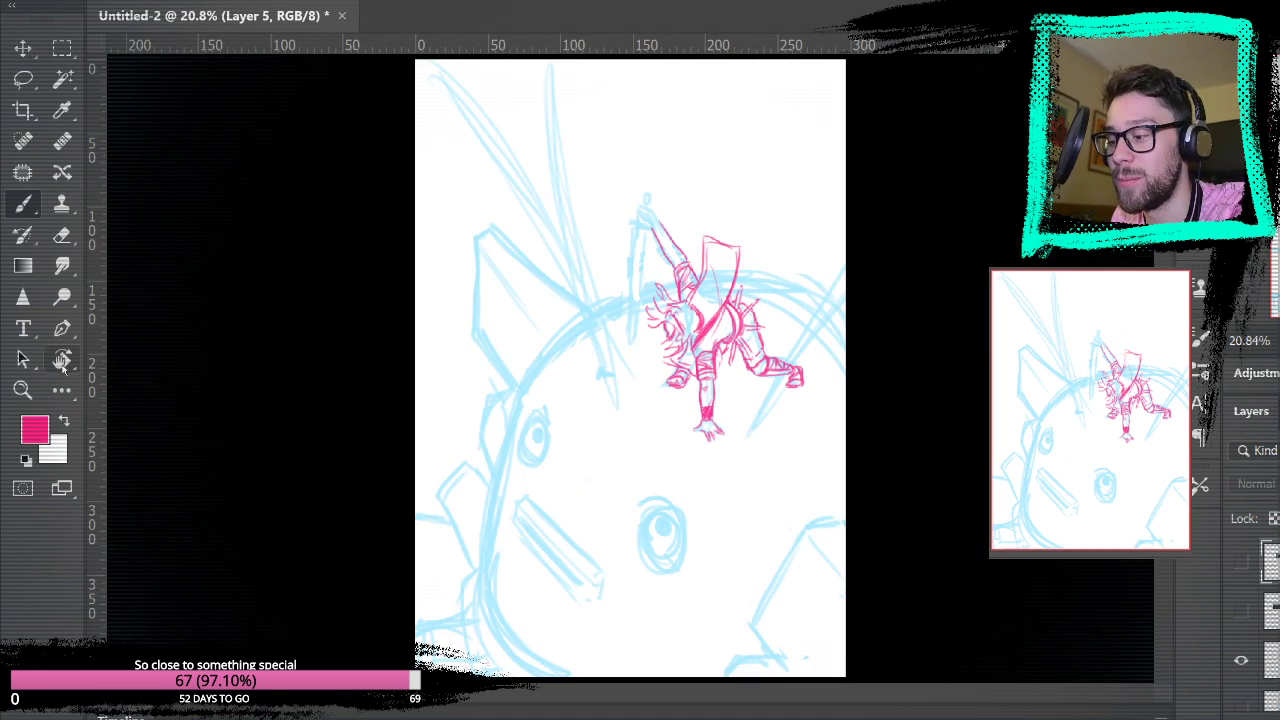
click(22, 390)
click(671, 177)
click(691, 220)
click(653, 266)
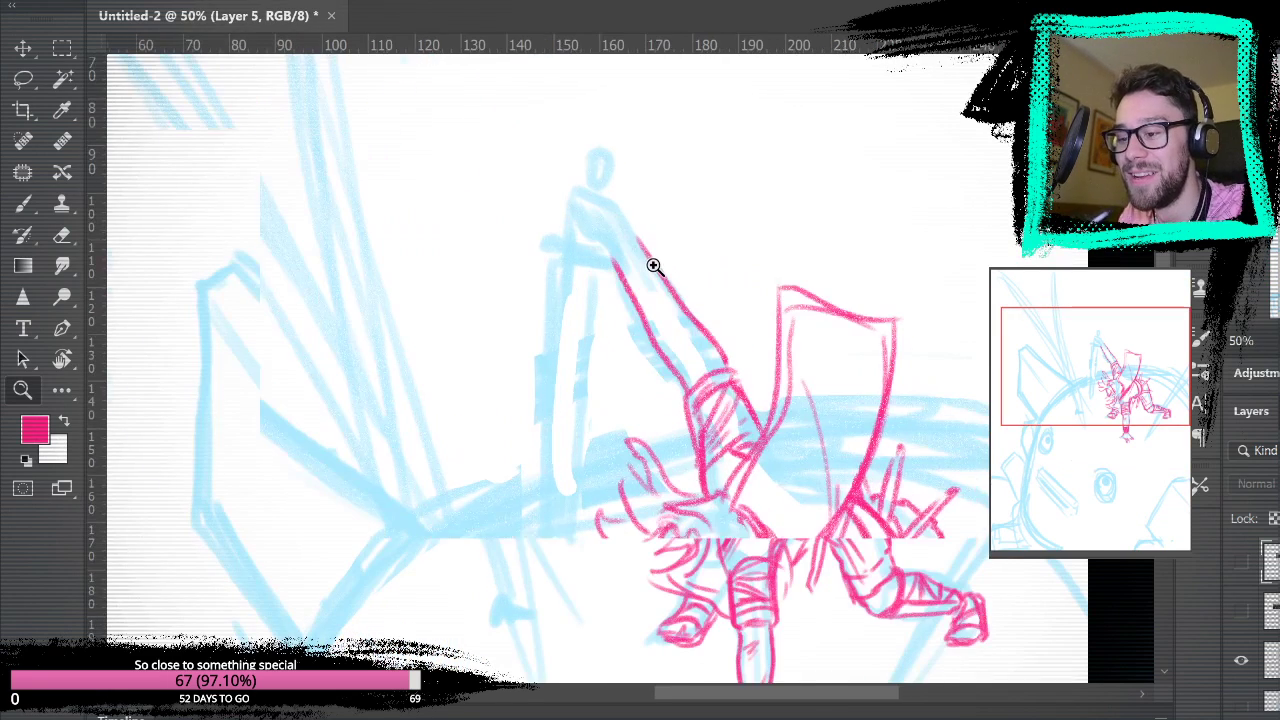
click(22, 203)
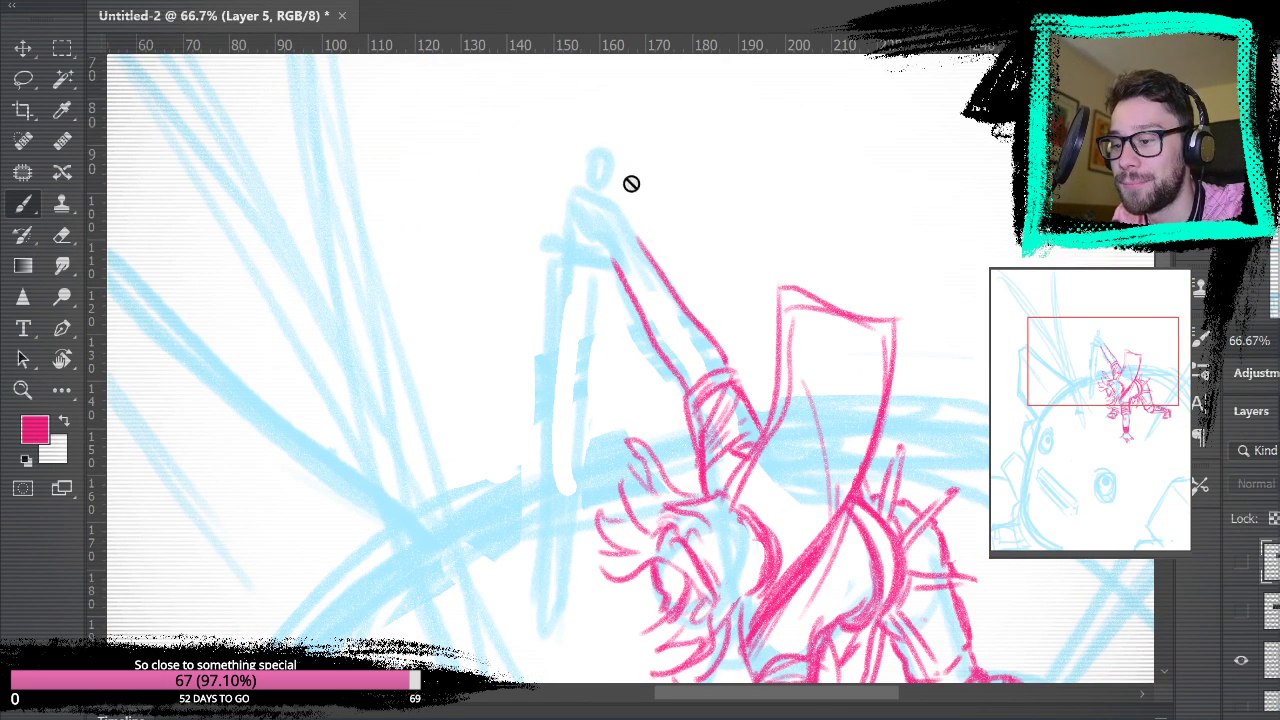
click(1272, 661)
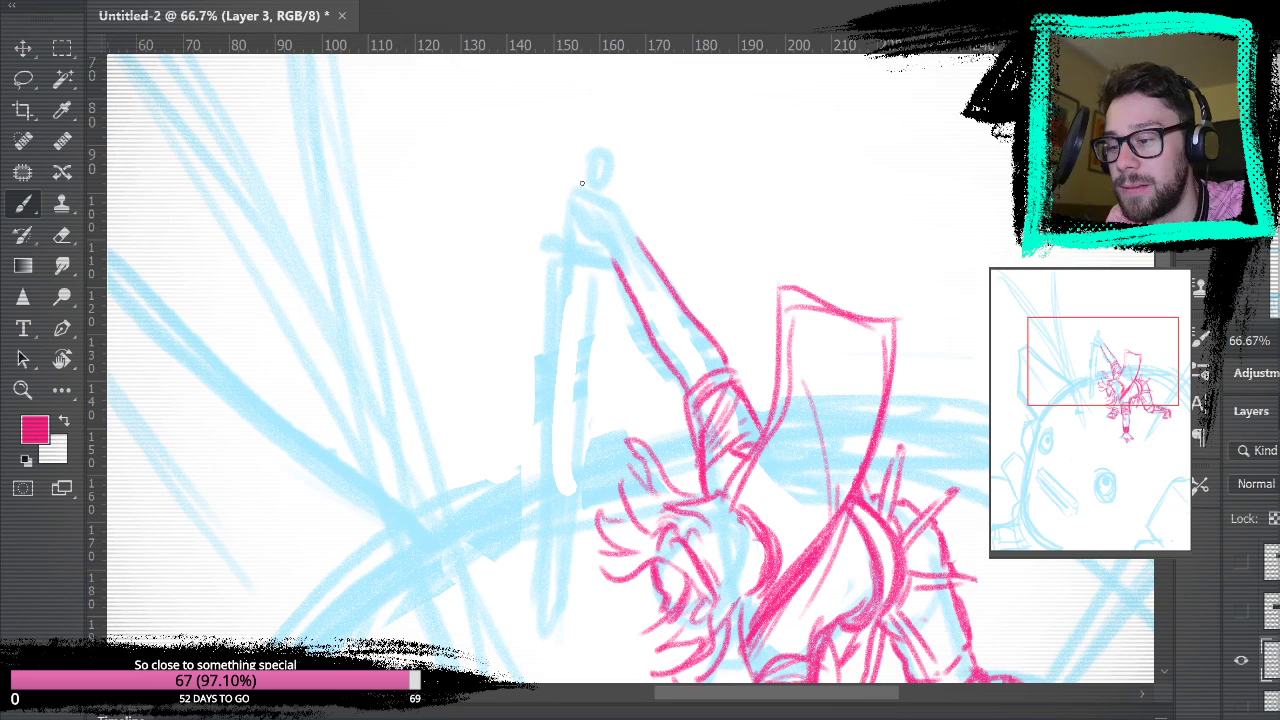
- Thicken the two pink outlines of the raised forearm, undoing the strokes that miss
mouse_move(614, 256)
mouse_down()
mouse_move(639, 305)
mouse_move(633, 240)
mouse_move(672, 304)
mouse_up()
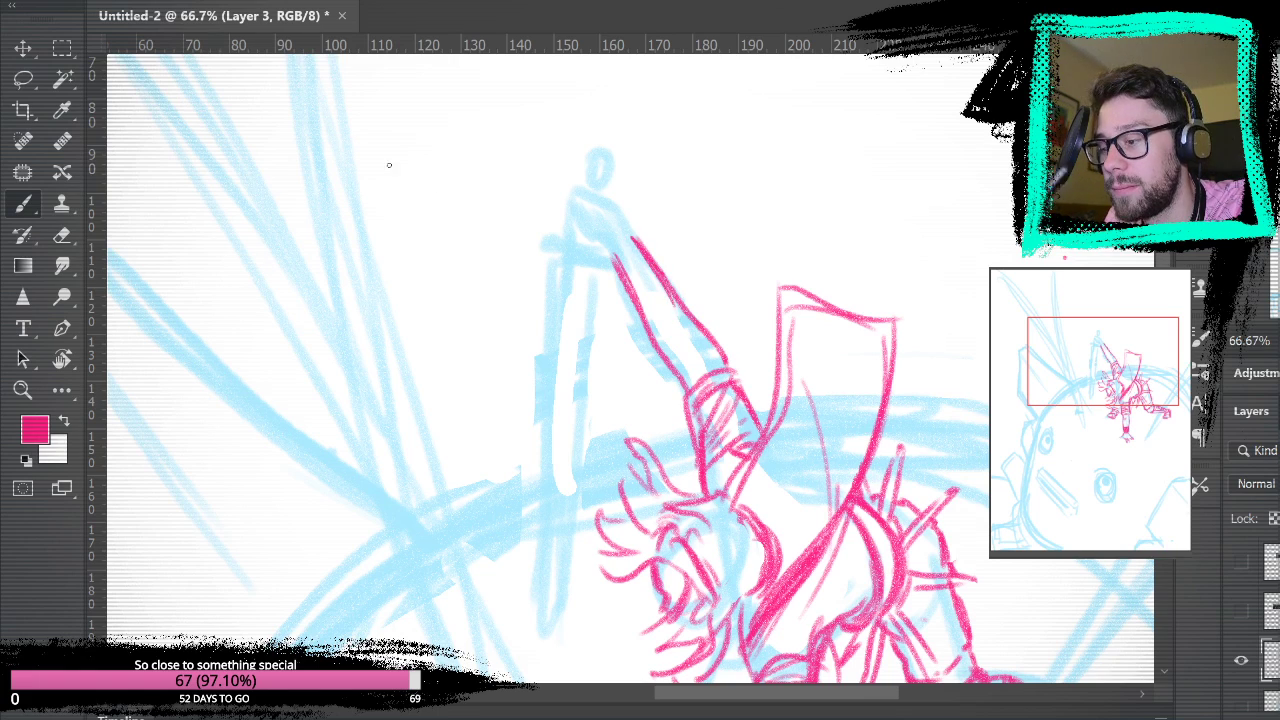
mouse_move(609, 253)
mouse_down()
mouse_move(641, 312)
mouse_move(672, 300)
mouse_up()
mouse_move(591, 224)
mouse_down()
mouse_move(631, 232)
mouse_move(592, 225)
mouse_move(603, 237)
mouse_up()
key(ctrl+z)
key(ctrl+z)
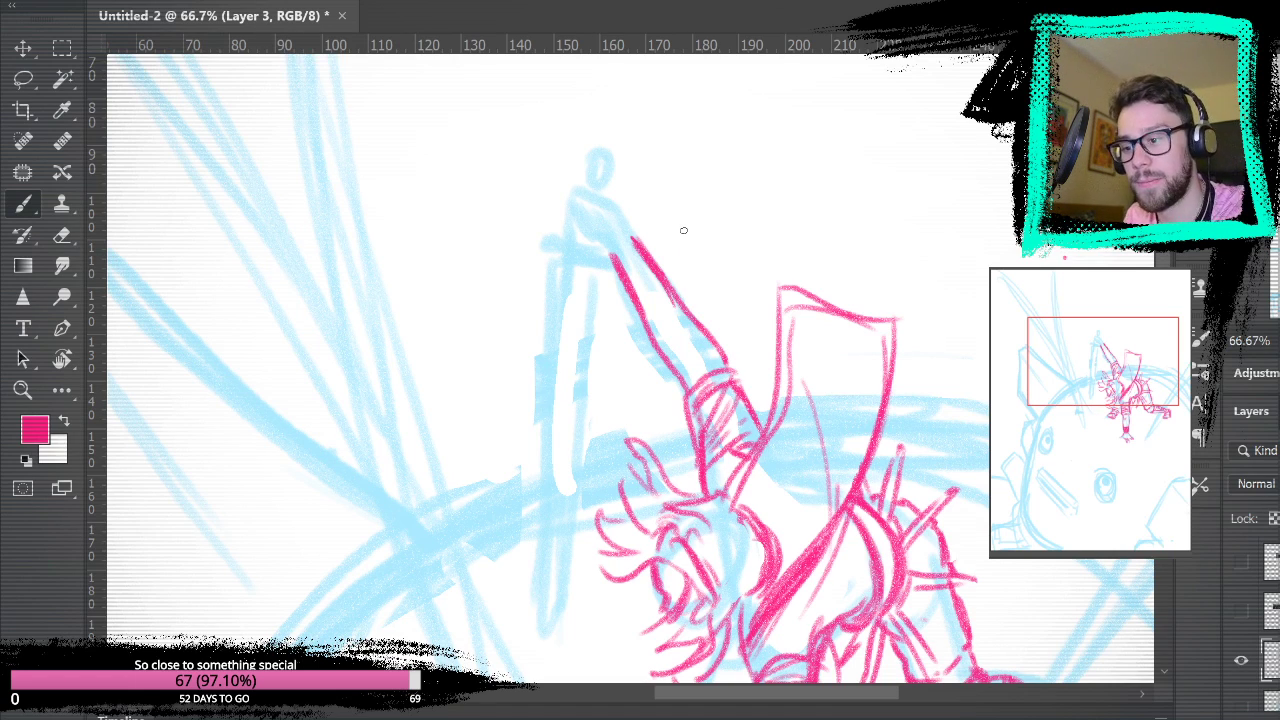
- Draw a clenched fist and wrist in pink at the end of the raised forearm
click(956, 224)
mouse_move(613, 254)
mouse_down()
mouse_move(601, 217)
mouse_move(600, 238)
mouse_move(590, 226)
mouse_move(612, 210)
mouse_up()
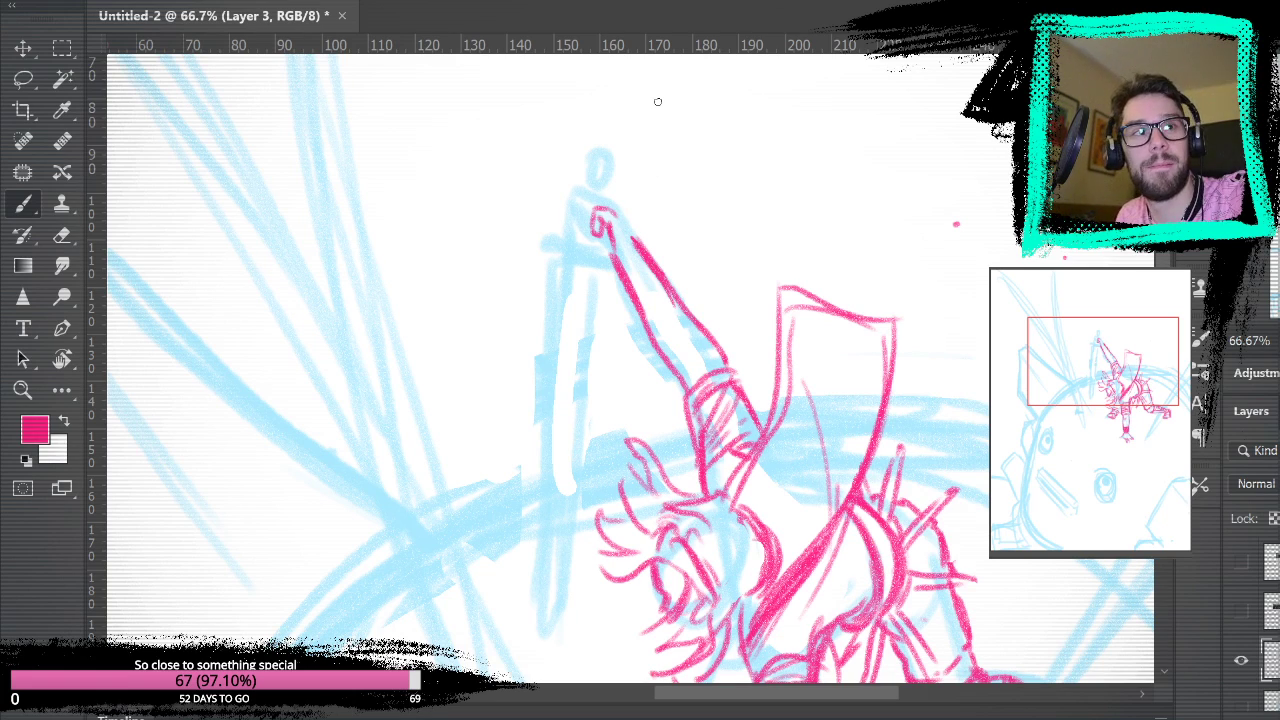
mouse_move(636, 246)
mouse_down()
mouse_move(608, 190)
mouse_move(590, 207)
mouse_move(602, 221)
mouse_move(586, 222)
mouse_move(603, 243)
mouse_move(584, 217)
mouse_move(597, 252)
mouse_up()
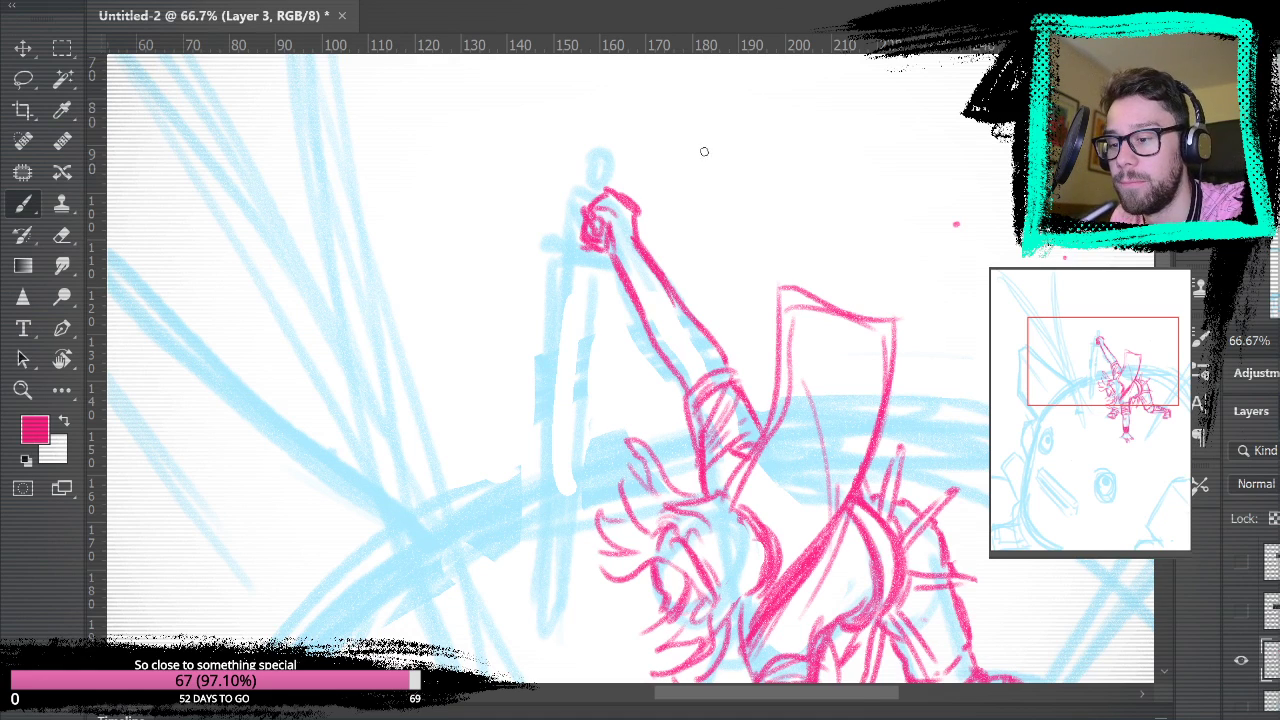
- Erase the pink fist at the end of the raised forearm and trim the line edge beside the arm band
scroll(509, 137, down, 5)
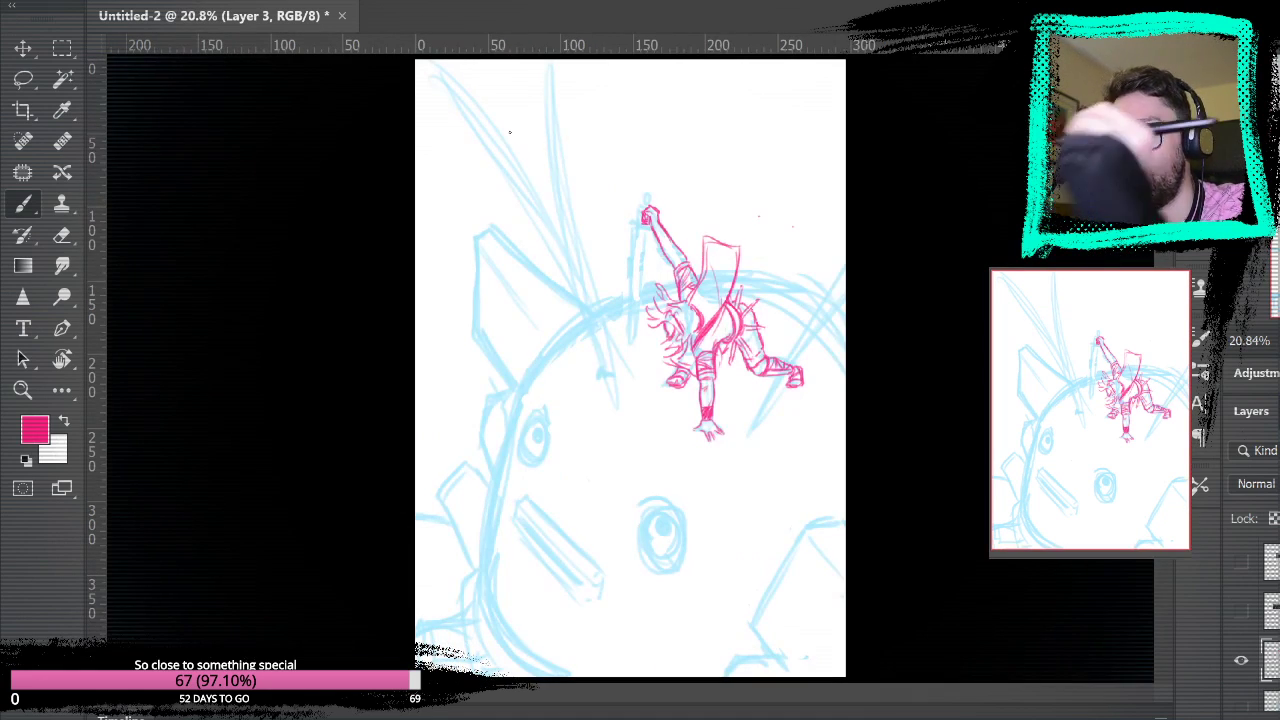
key(z)
drag(618, 209, 695, 175)
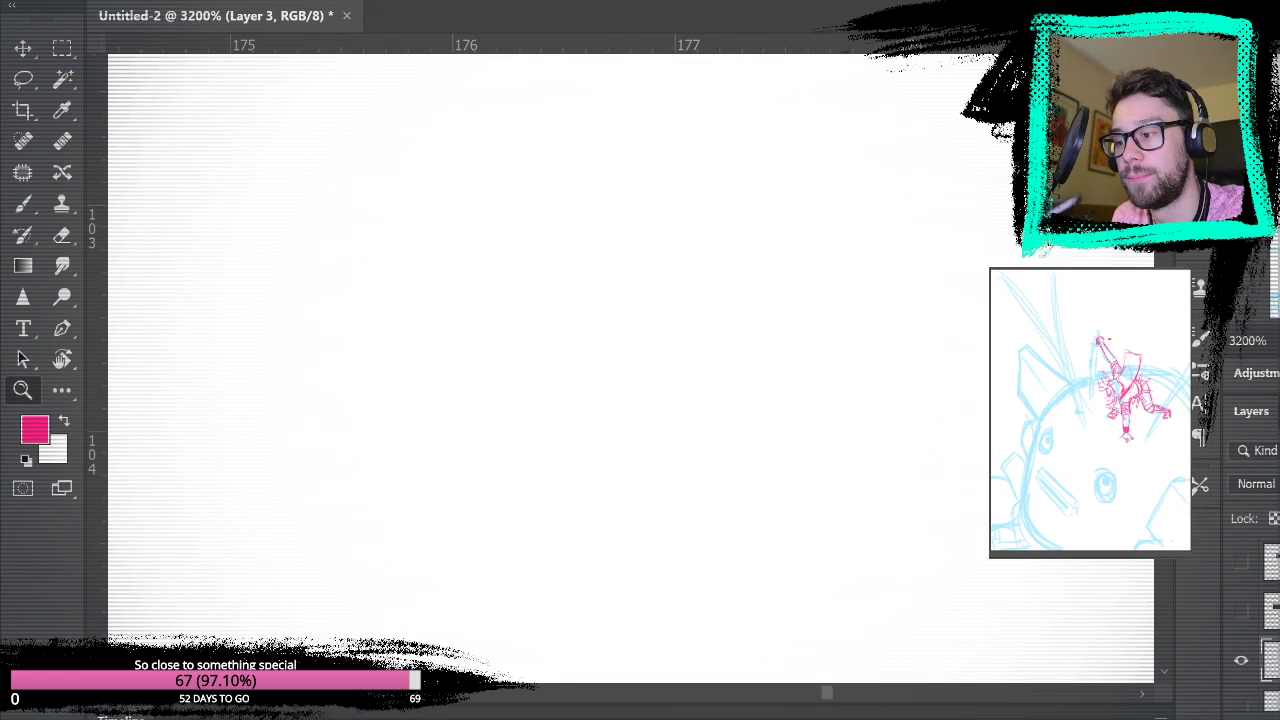
key(ctrl+0)
click(661, 229)
click(661, 229)
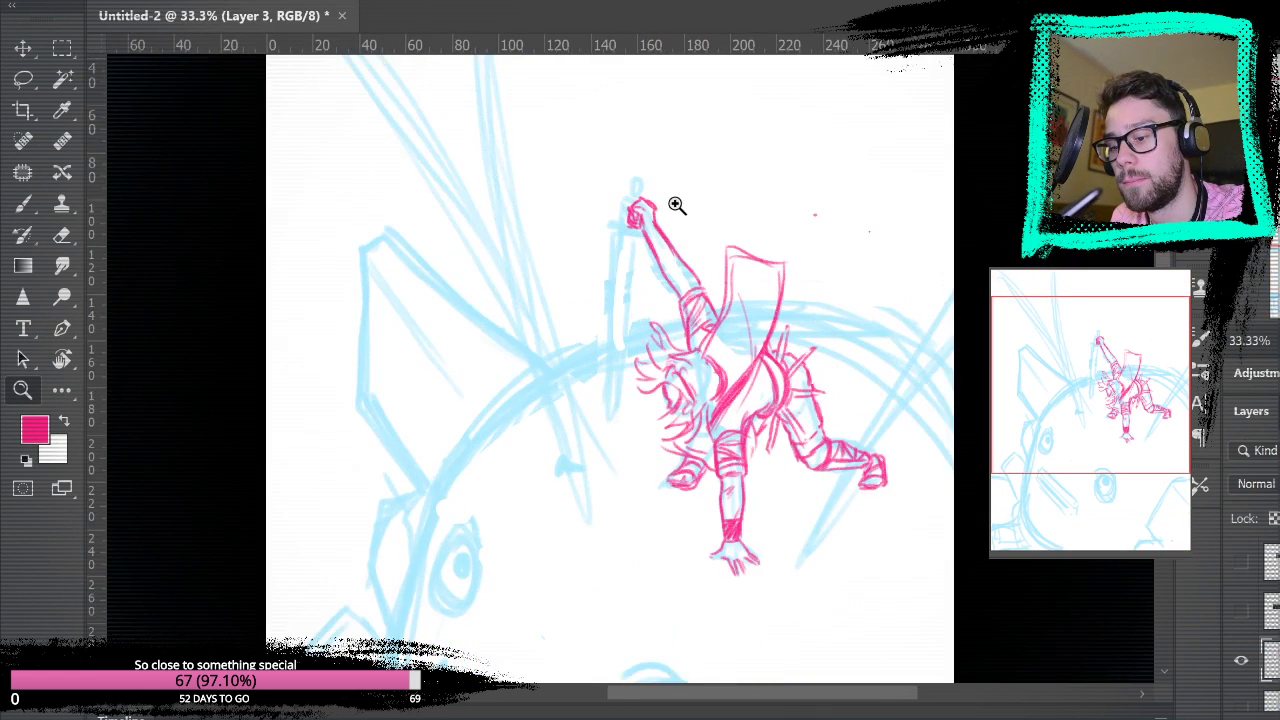
click(677, 206)
click(677, 211)
click(666, 200)
click(62, 234)
mouse_move(540, 169)
mouse_down()
mouse_move(598, 268)
mouse_move(607, 173)
mouse_move(545, 200)
mouse_up()
drag(692, 474, 706, 574)
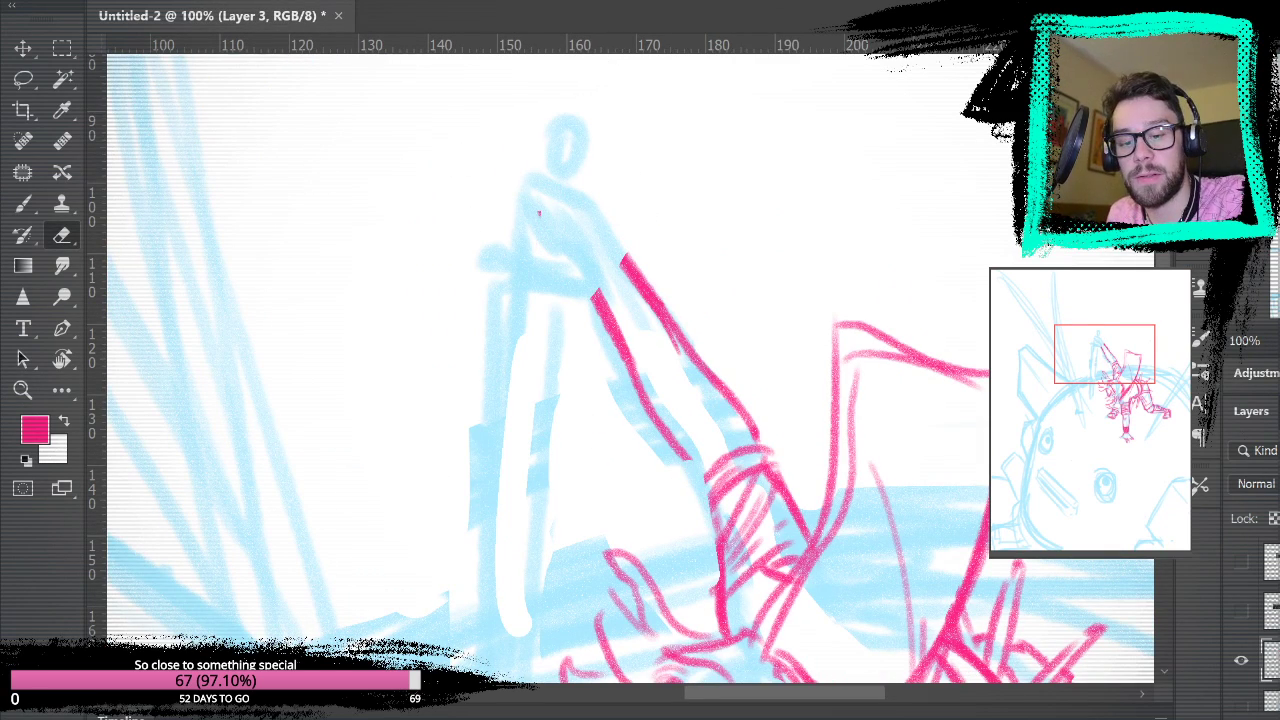
- Hide the blue rough layer and erase the stray pink dot near the raised forearm
scroll(1247, 690, down, 2)
click(1242, 689)
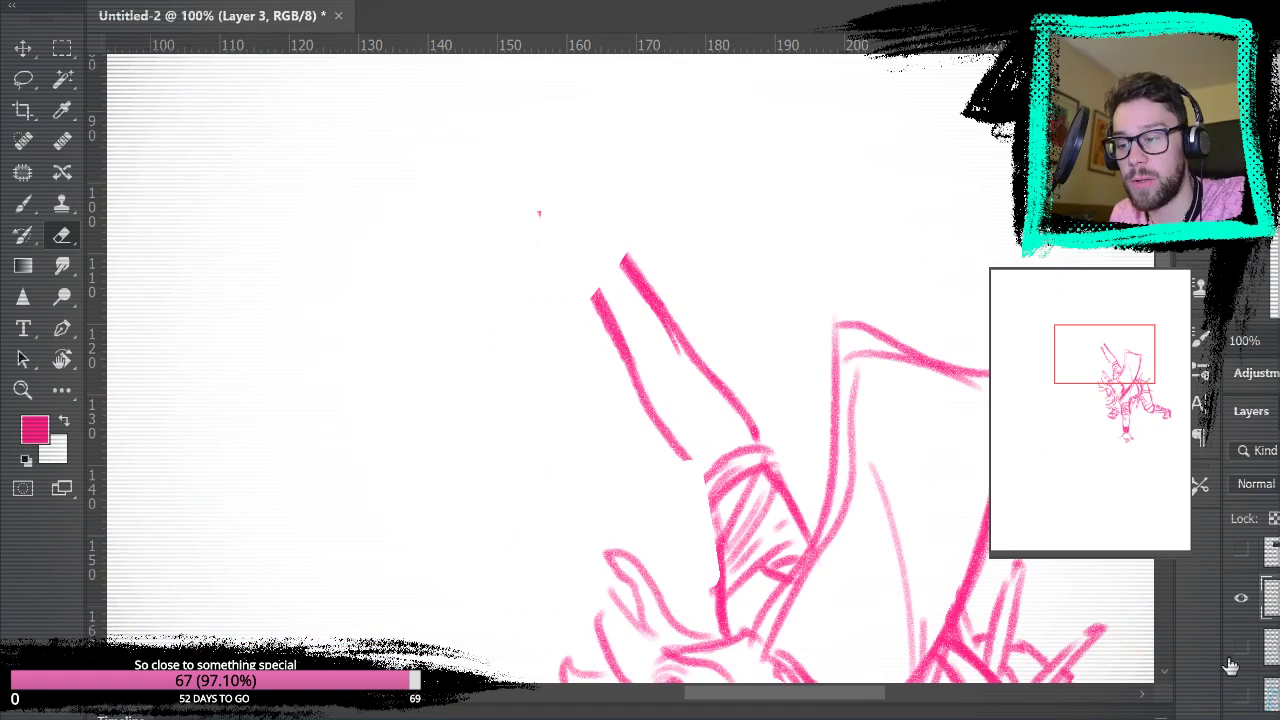
click(23, 203)
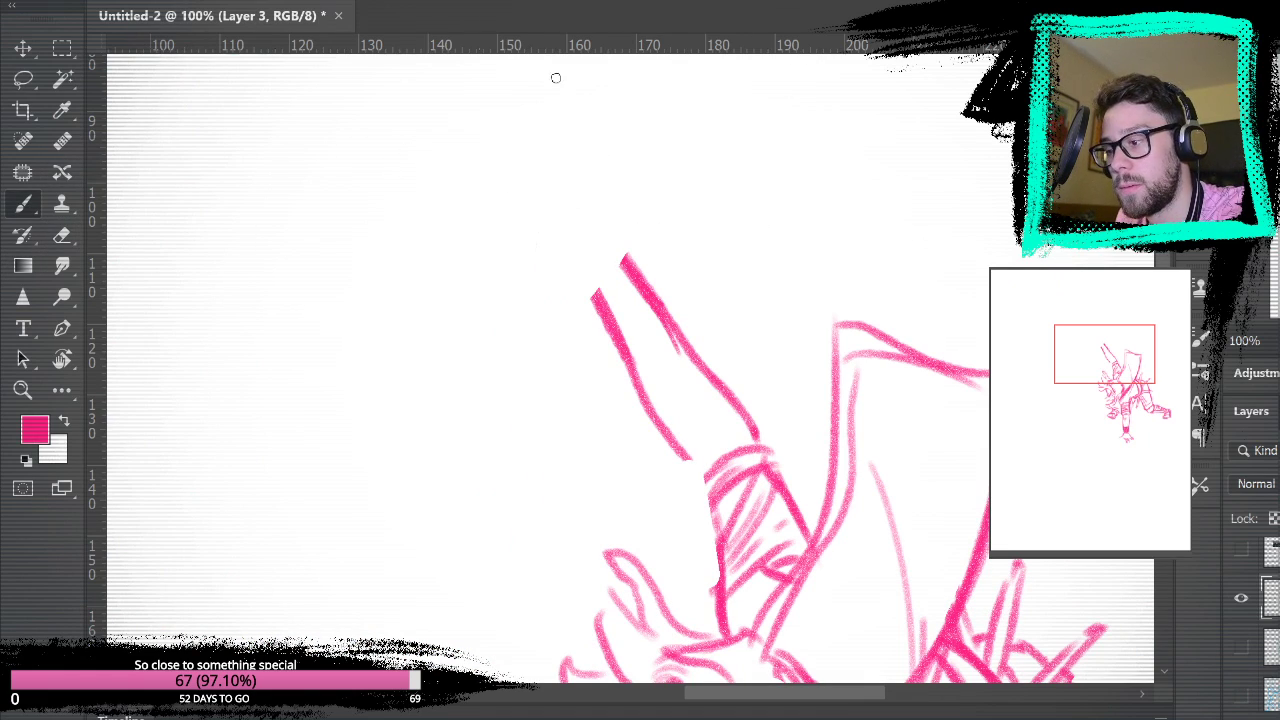
- Draw a clenched fist with bent fingers in pink at the end of the raised forearm on the blank background
mouse_move(606, 306)
mouse_down()
mouse_move(586, 271)
mouse_move(590, 238)
mouse_up()
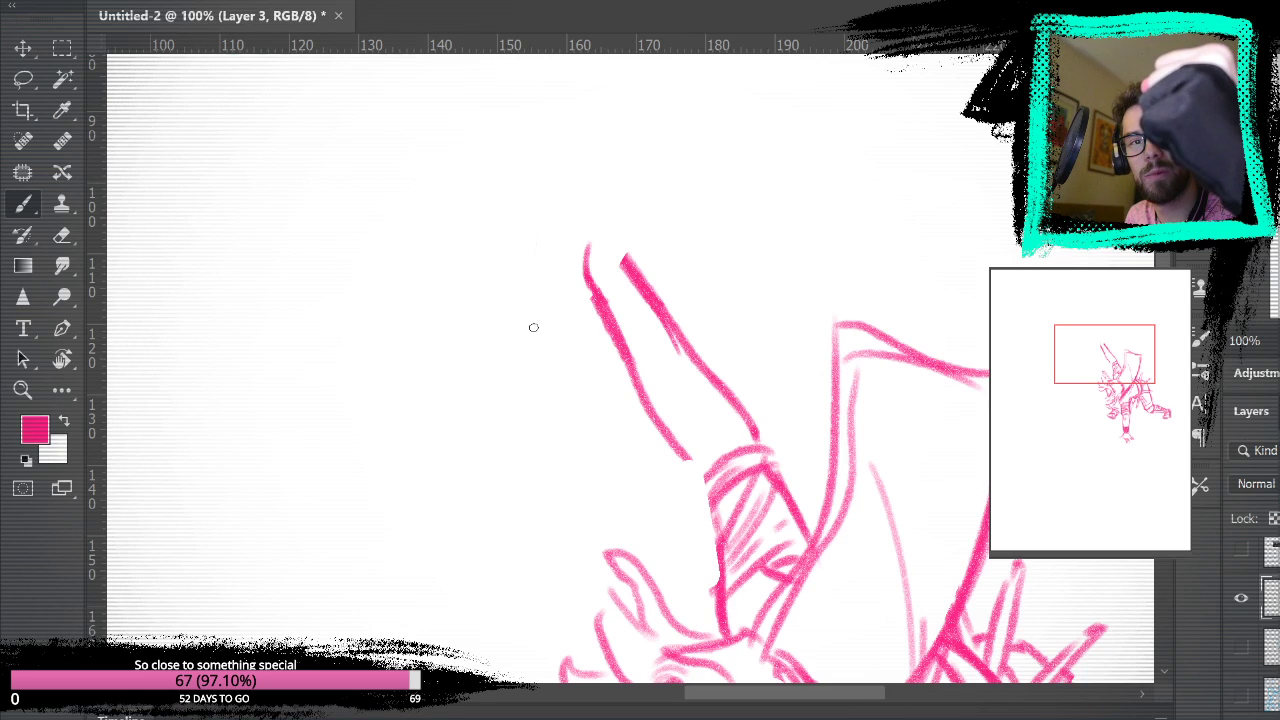
click(922, 332)
mouse_move(592, 300)
mouse_down()
mouse_move(582, 238)
mouse_move(608, 228)
mouse_up()
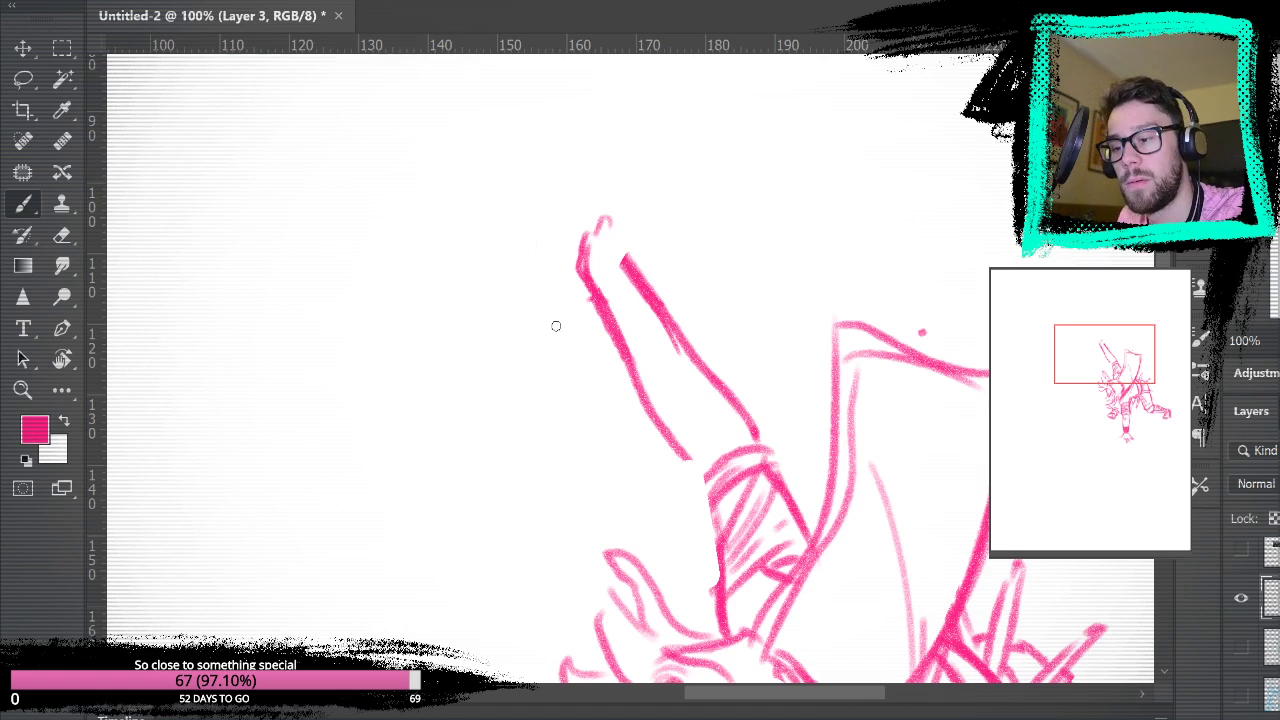
mouse_move(598, 250)
mouse_down()
mouse_move(585, 213)
mouse_move(609, 237)
mouse_move(574, 234)
mouse_move(591, 234)
mouse_up()
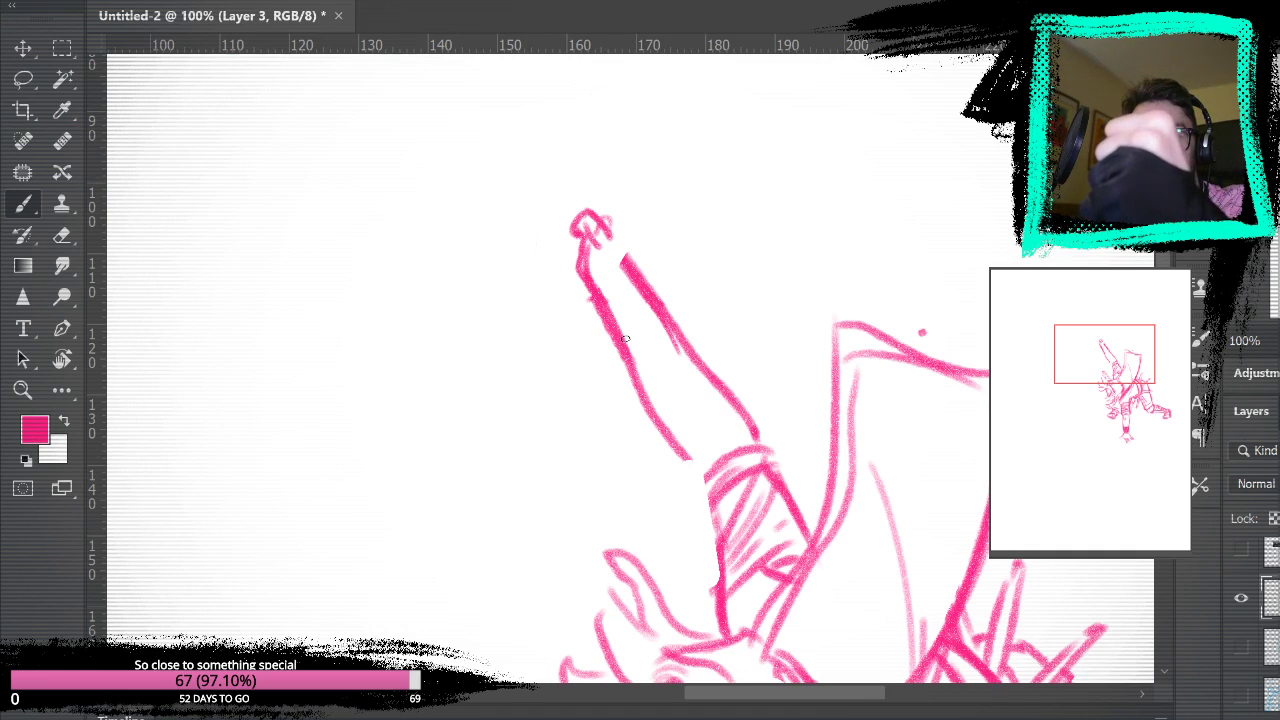
click(939, 316)
drag(607, 232, 618, 254)
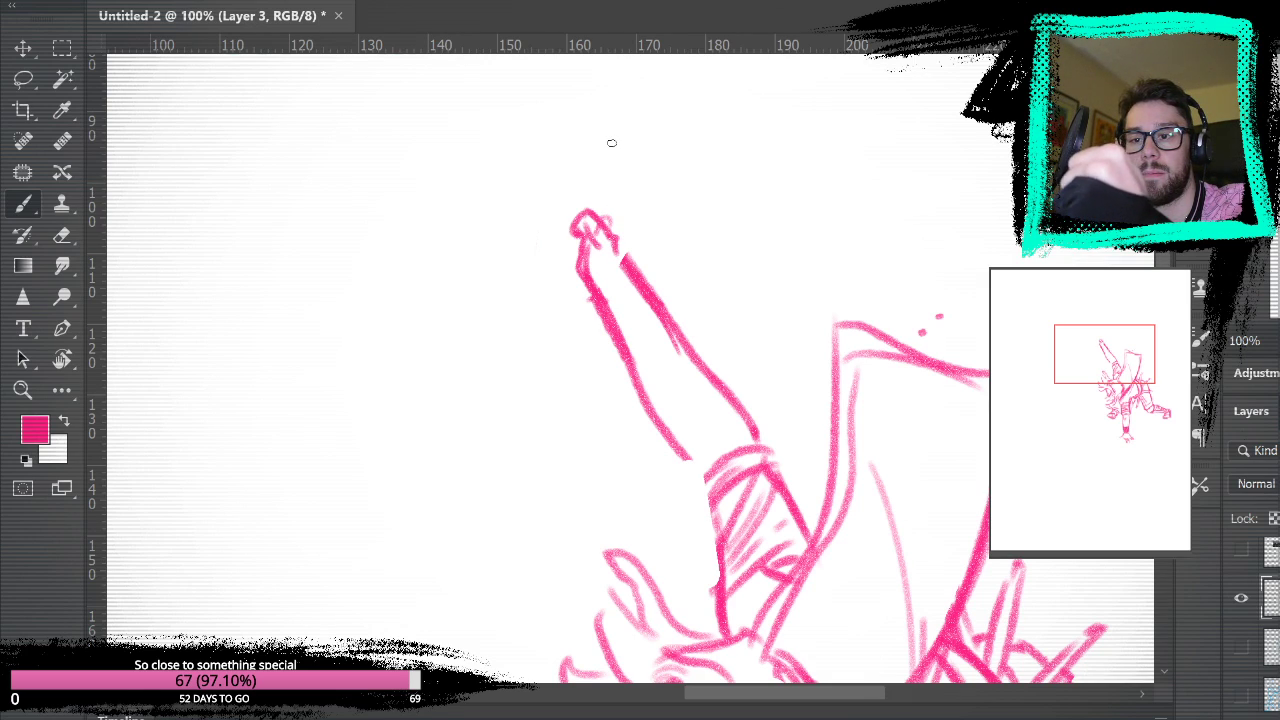
mouse_move(586, 206)
mouse_down()
mouse_move(574, 222)
mouse_move(626, 196)
mouse_up()
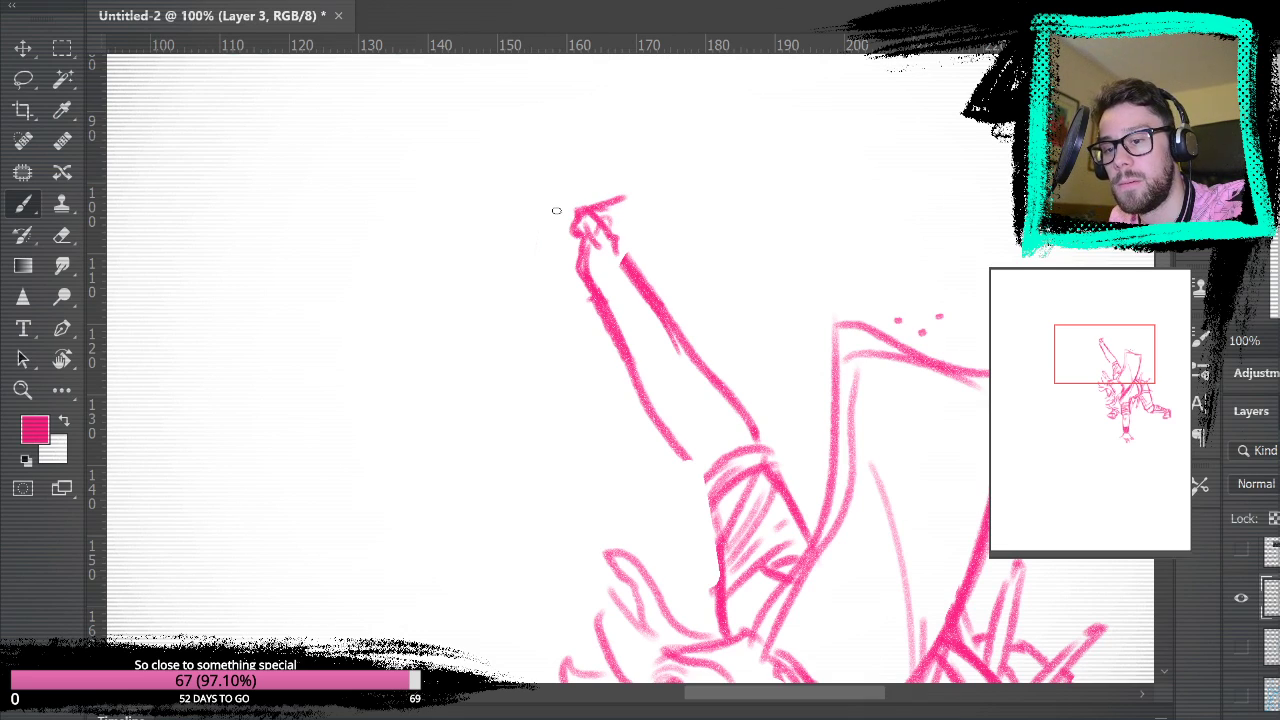
drag(620, 199, 634, 262)
mouse_move(564, 218)
mouse_down()
mouse_move(574, 252)
mouse_move(572, 239)
mouse_move(573, 266)
mouse_move(561, 240)
mouse_move(583, 207)
mouse_up()
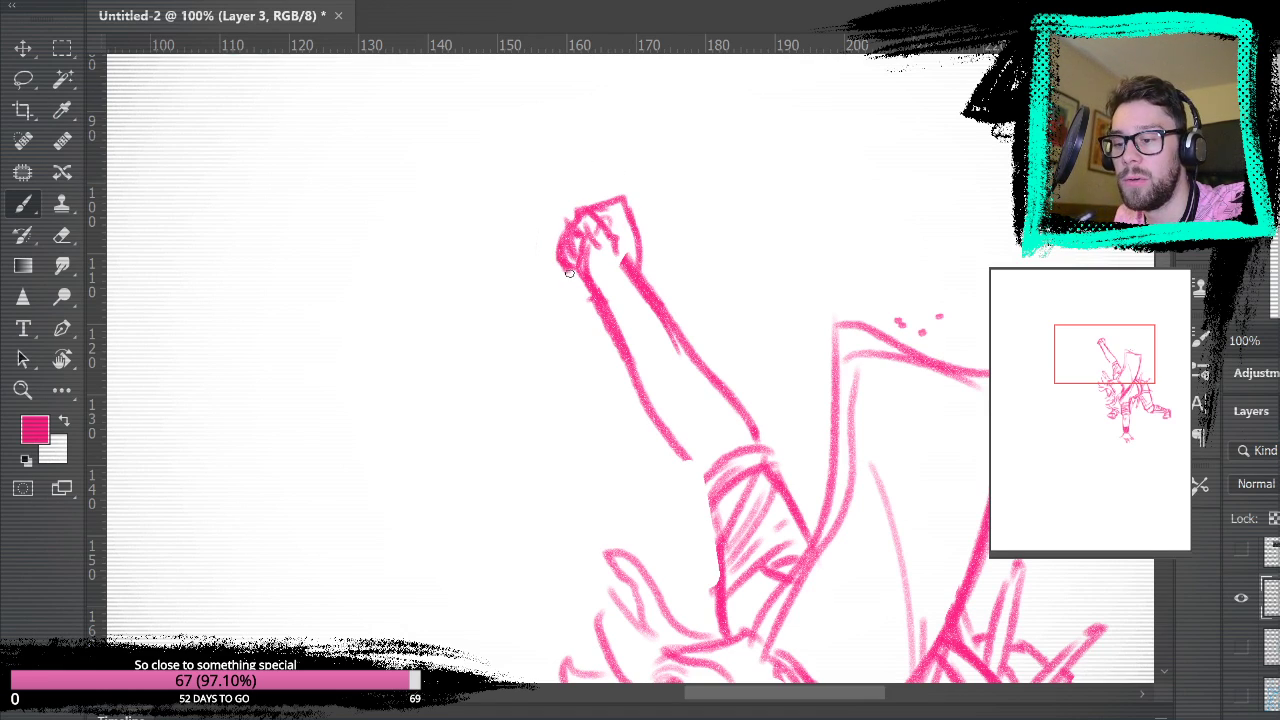
- Erase the new fist and the leftover wrist marks back to the ends of the two forearm outlines
key(e)
mouse_move(660, 205)
mouse_down()
mouse_move(623, 201)
mouse_move(562, 242)
mouse_move(473, 238)
mouse_move(616, 330)
mouse_up()
click(23, 204)
mouse_move(800, 363)
mouse_down()
mouse_move(691, 120)
mouse_move(710, 213)
mouse_up()
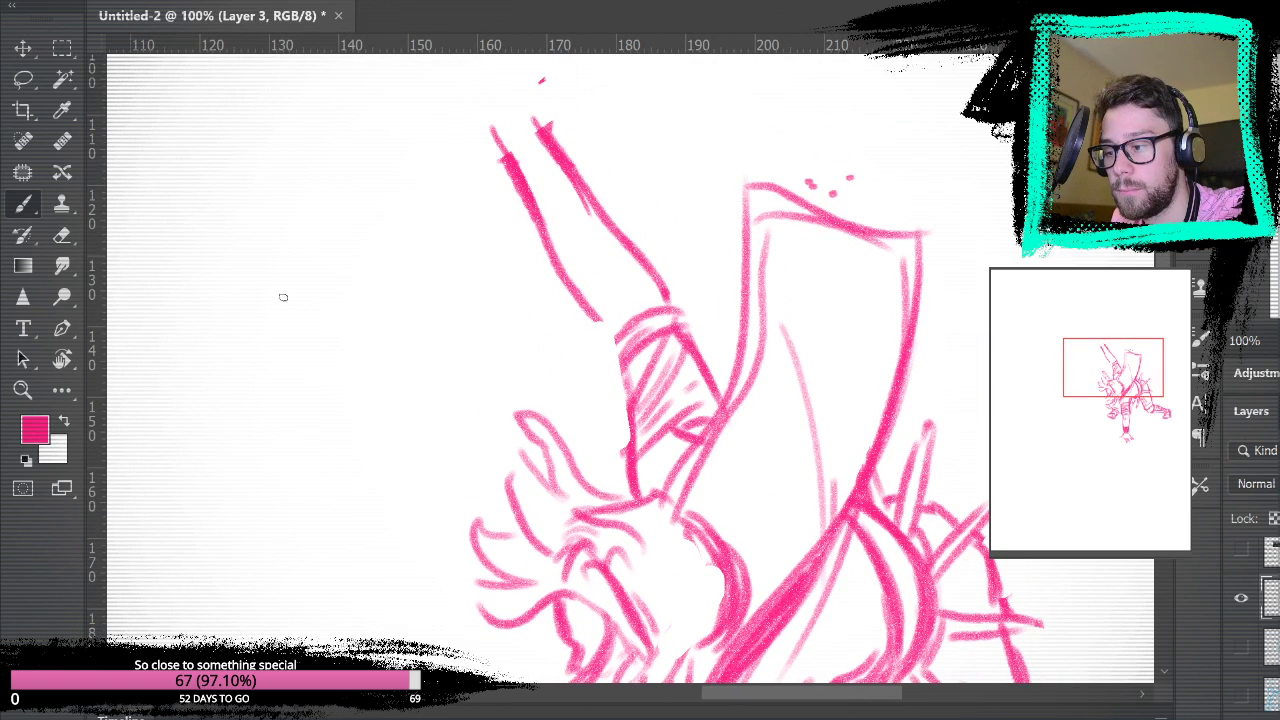
click(62, 235)
mouse_move(492, 138)
mouse_down()
mouse_move(520, 120)
mouse_move(514, 99)
mouse_up()
click(24, 206)
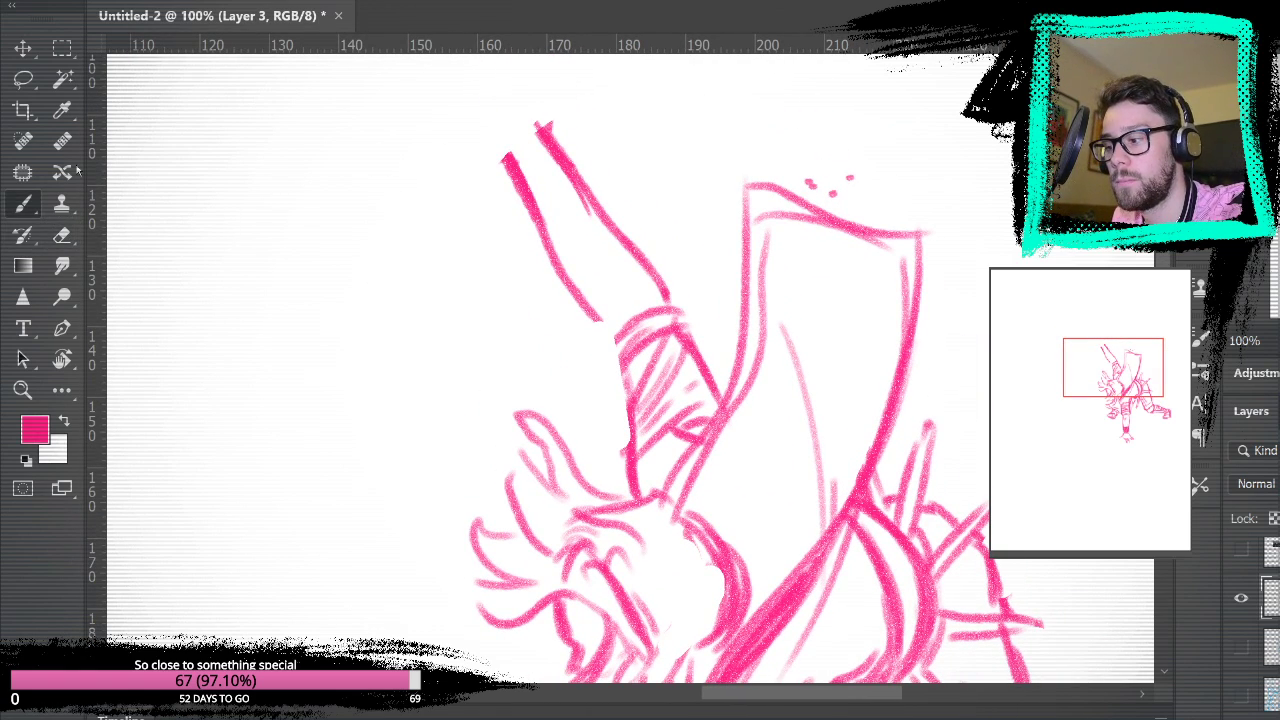
- Redraw the wrist and a smaller clenched fist with curled fingers at the end of the raised forearm
drag(671, 171, 706, 286)
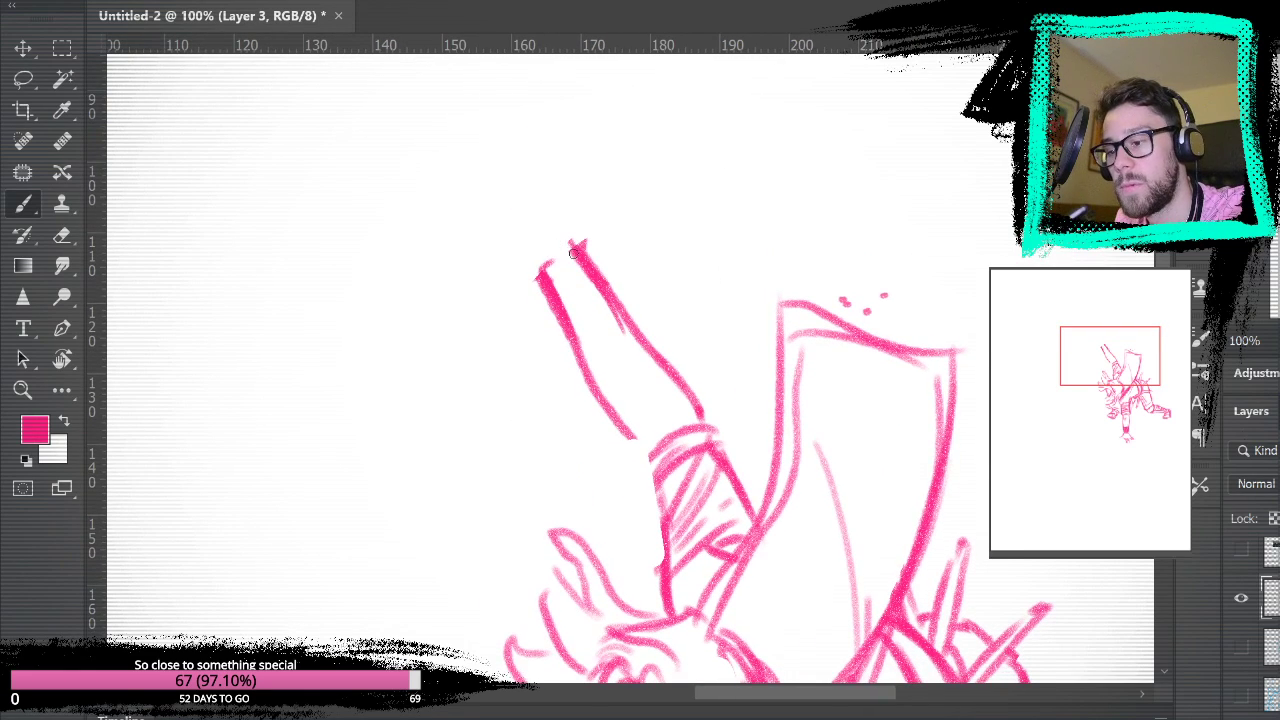
mouse_move(535, 230)
mouse_down()
mouse_move(539, 277)
mouse_move(550, 200)
mouse_move(522, 225)
mouse_move(514, 200)
mouse_move(544, 184)
mouse_move(564, 201)
mouse_move(530, 182)
mouse_move(564, 198)
mouse_move(572, 230)
mouse_up()
mouse_move(566, 182)
mouse_down()
mouse_move(536, 184)
mouse_move(527, 239)
mouse_move(499, 209)
mouse_move(533, 174)
mouse_move(554, 185)
mouse_move(516, 193)
mouse_move(562, 181)
mouse_move(578, 198)
mouse_move(575, 266)
mouse_up()
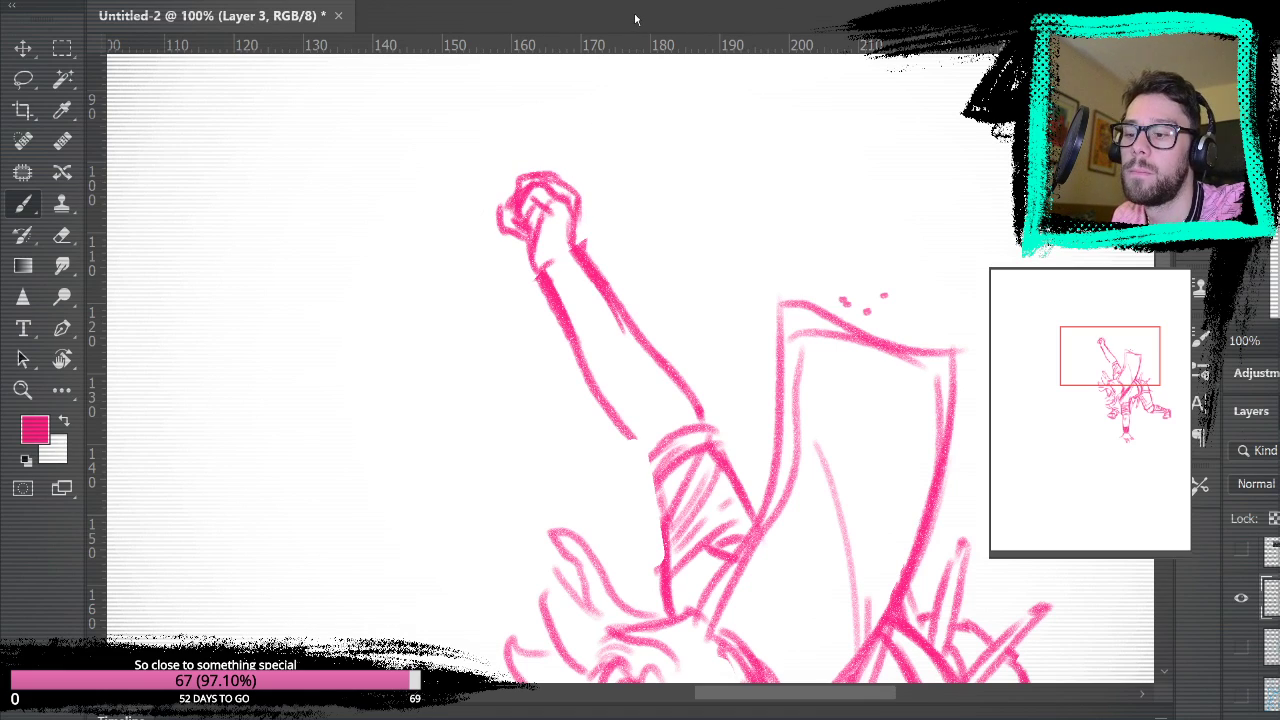
key(ctrl+0)
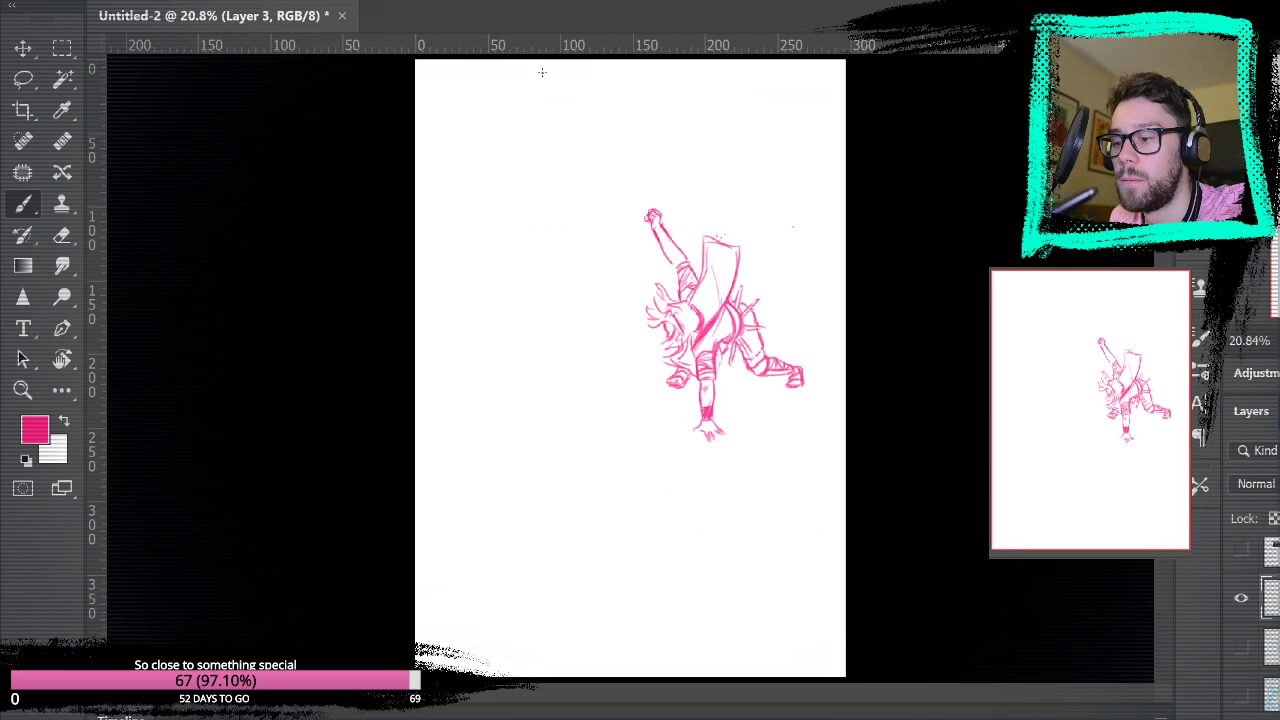
- Add a rounded curled finger at the lower outer edge of the fist, undoing the strokes that miss
click(22, 390)
drag(580, 214, 682, 227)
key(ctrl+0)
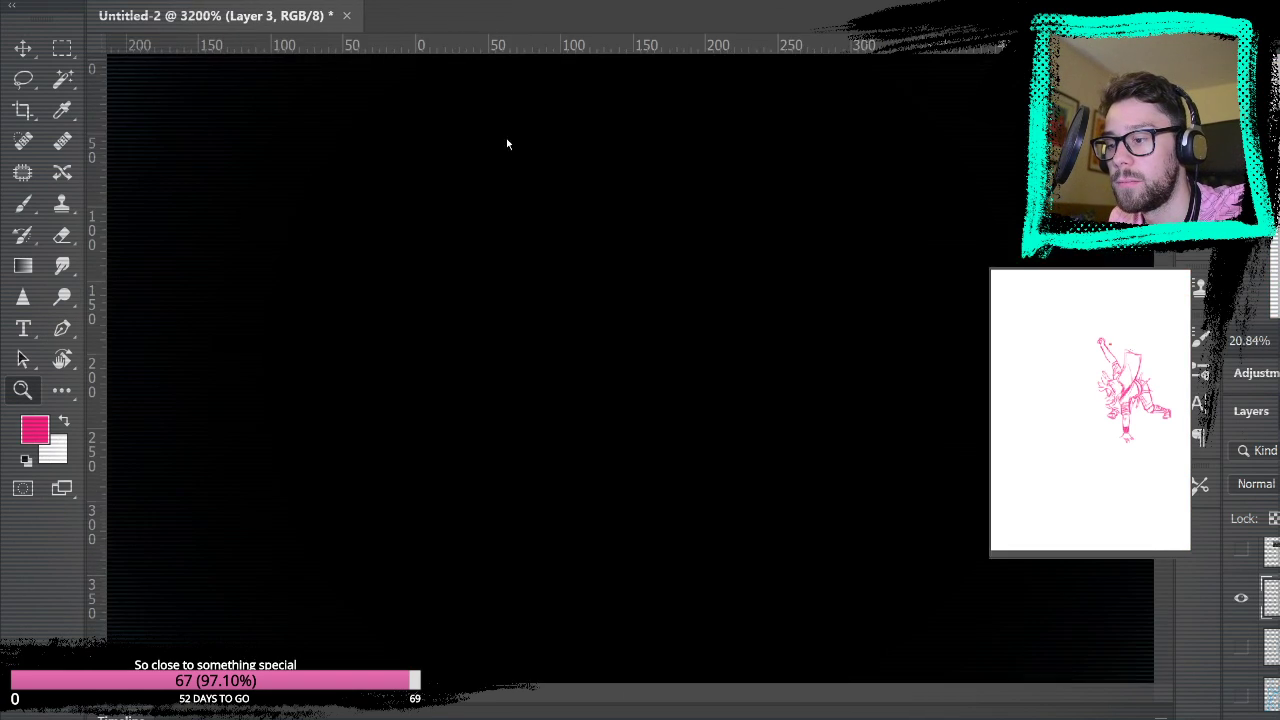
click(657, 245)
click(652, 216)
click(652, 214)
click(658, 216)
click(664, 215)
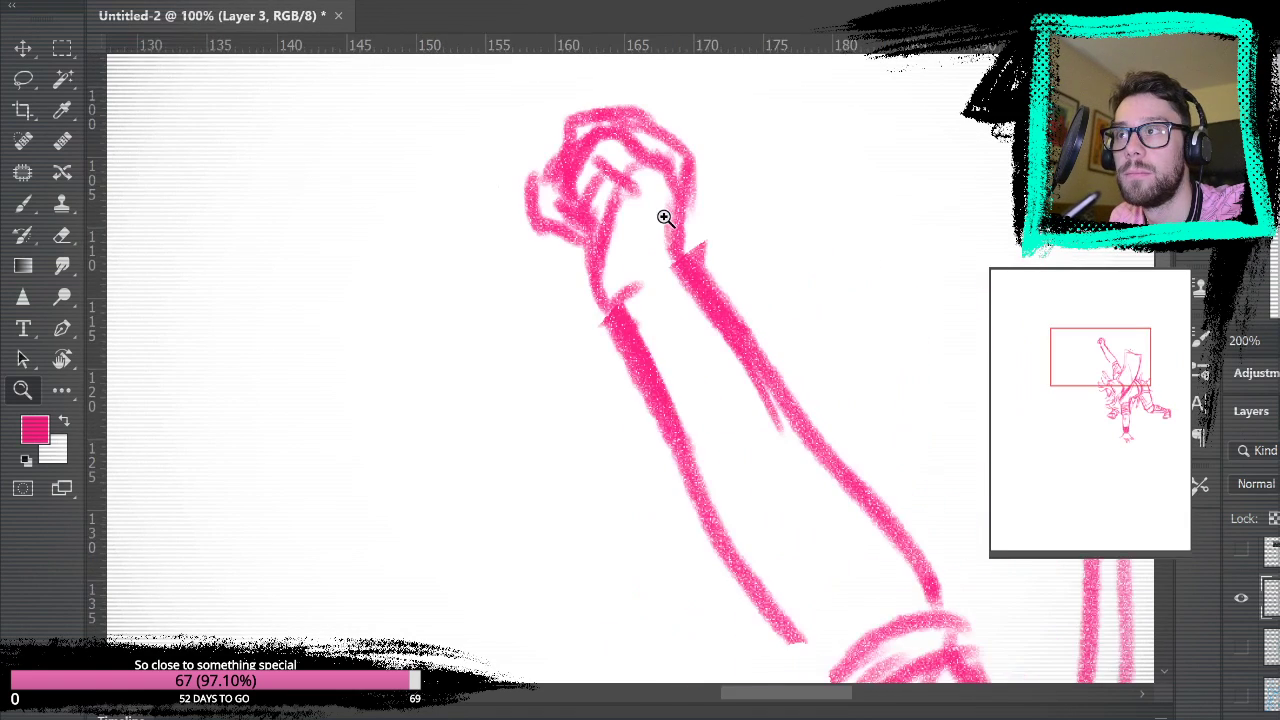
click(665, 215)
click(660, 220)
drag(619, 236, 564, 339)
click(23, 204)
mouse_move(408, 330)
mouse_down()
mouse_move(391, 363)
mouse_move(462, 386)
mouse_up()
key(ctrl+z)
key(ctrl+z)
drag(406, 338, 478, 388)
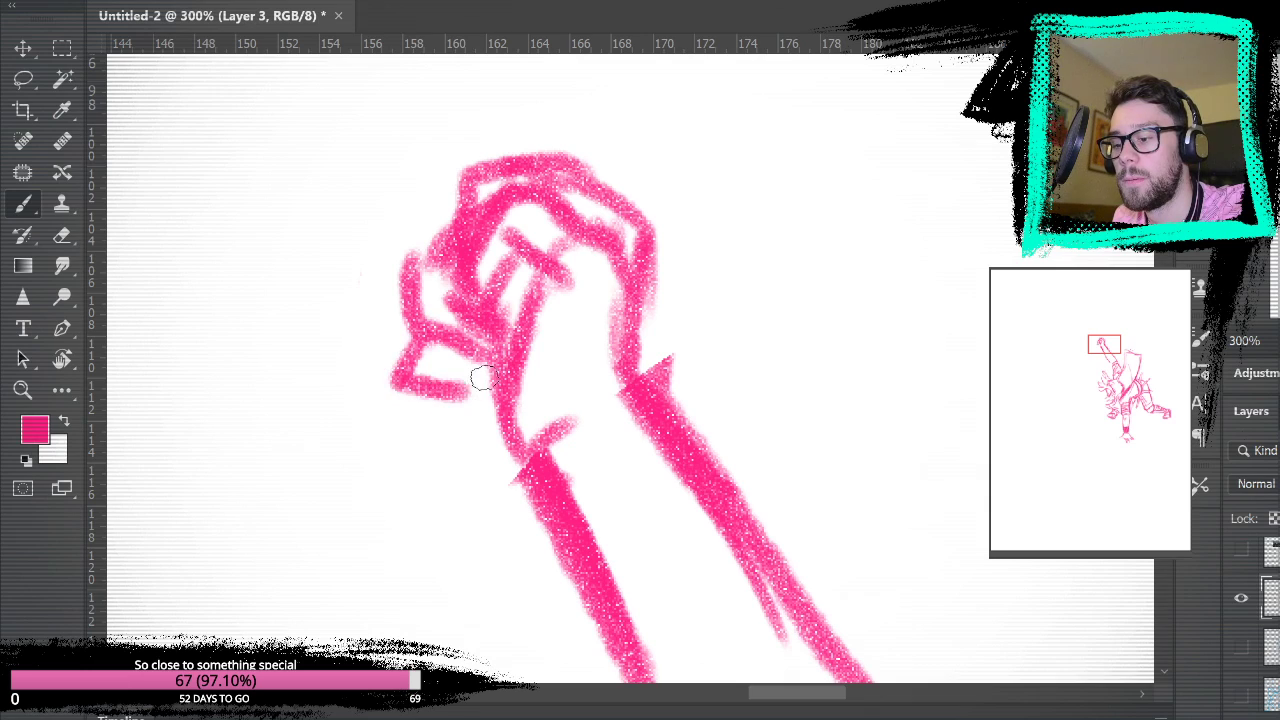
key(ctrl+z)
mouse_move(405, 340)
mouse_down()
mouse_move(431, 380)
mouse_move(476, 388)
mouse_up()
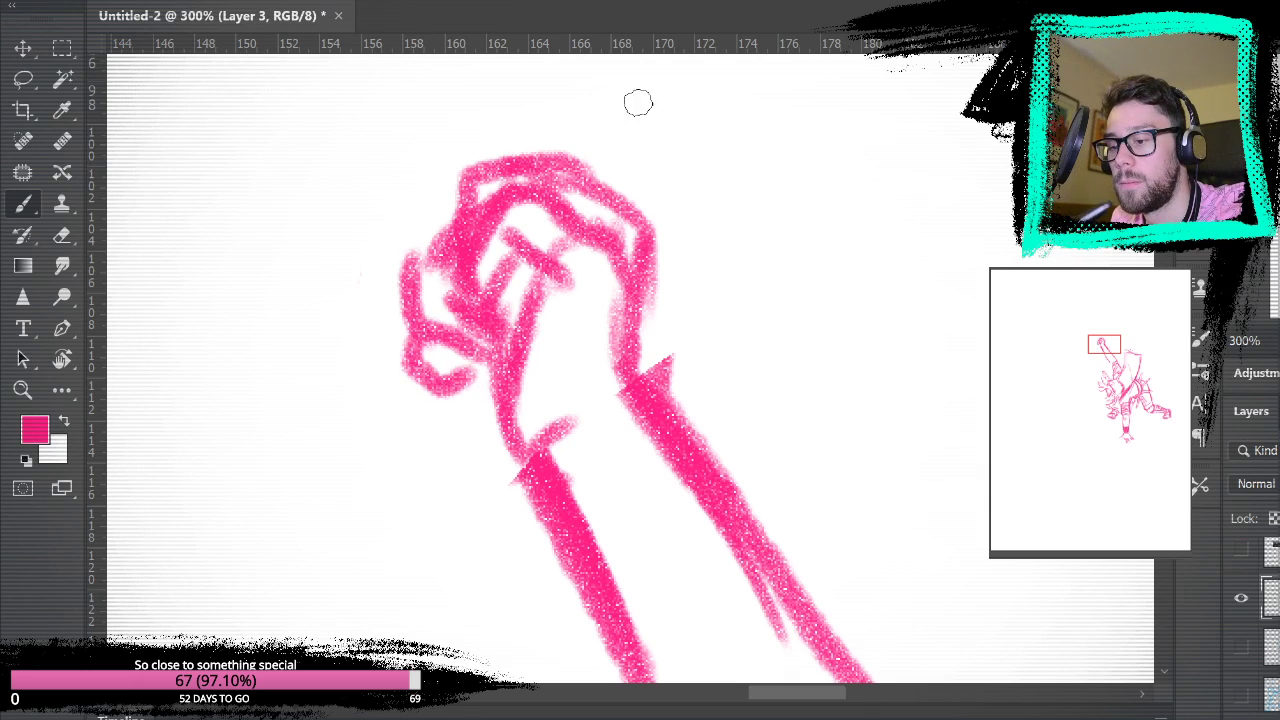
- Erase the stray pink dots above the cape and the one in the empty area beside it
key(ctrl+0)
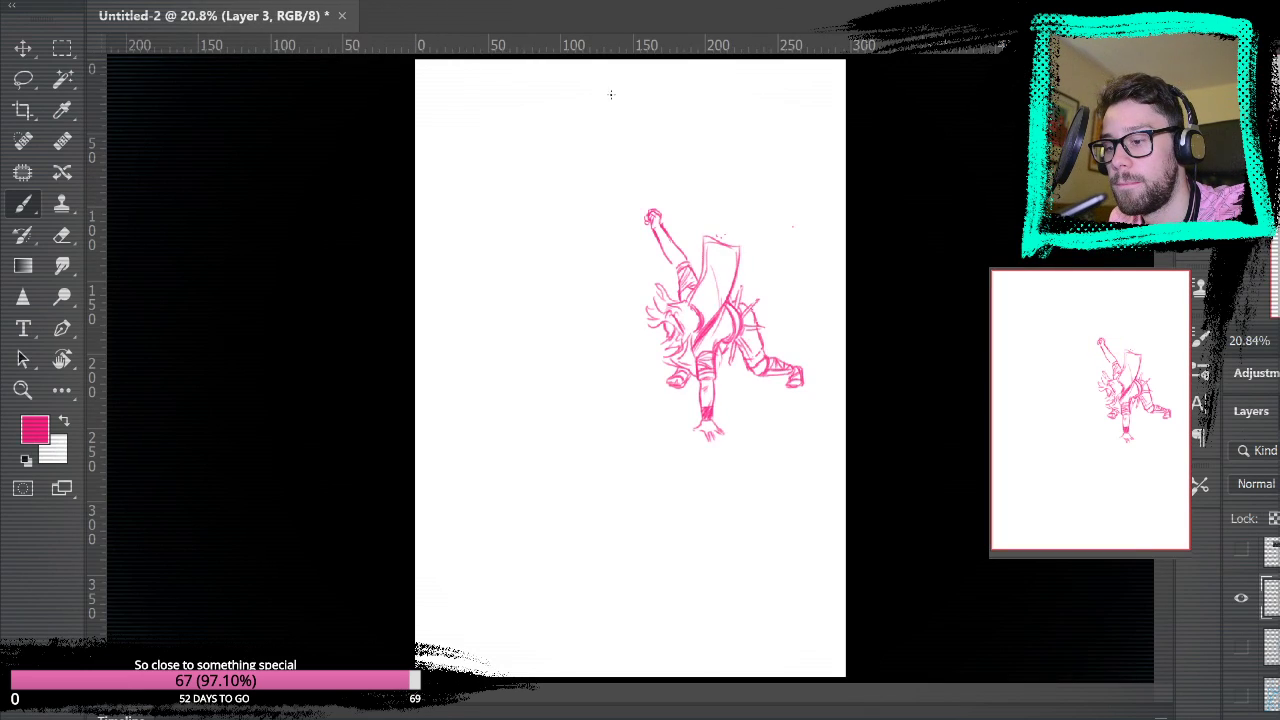
key(z)
click(700, 209)
click(782, 220)
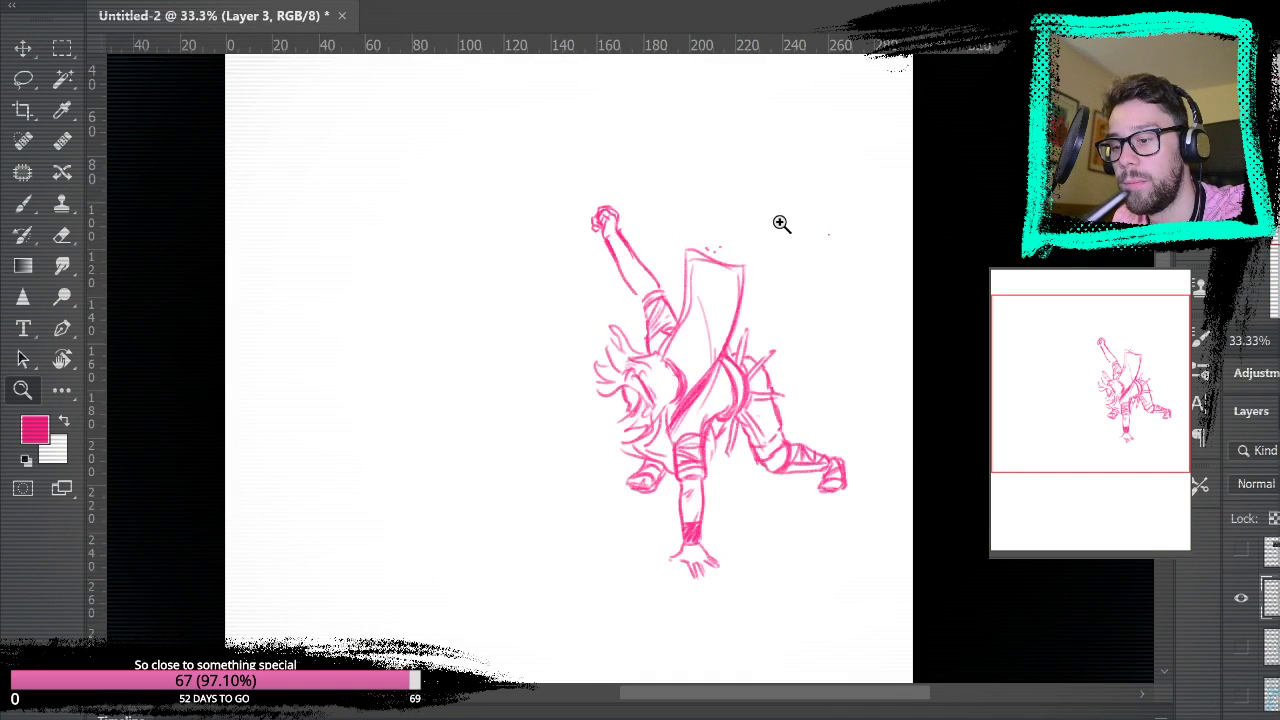
click(782, 222)
click(61, 234)
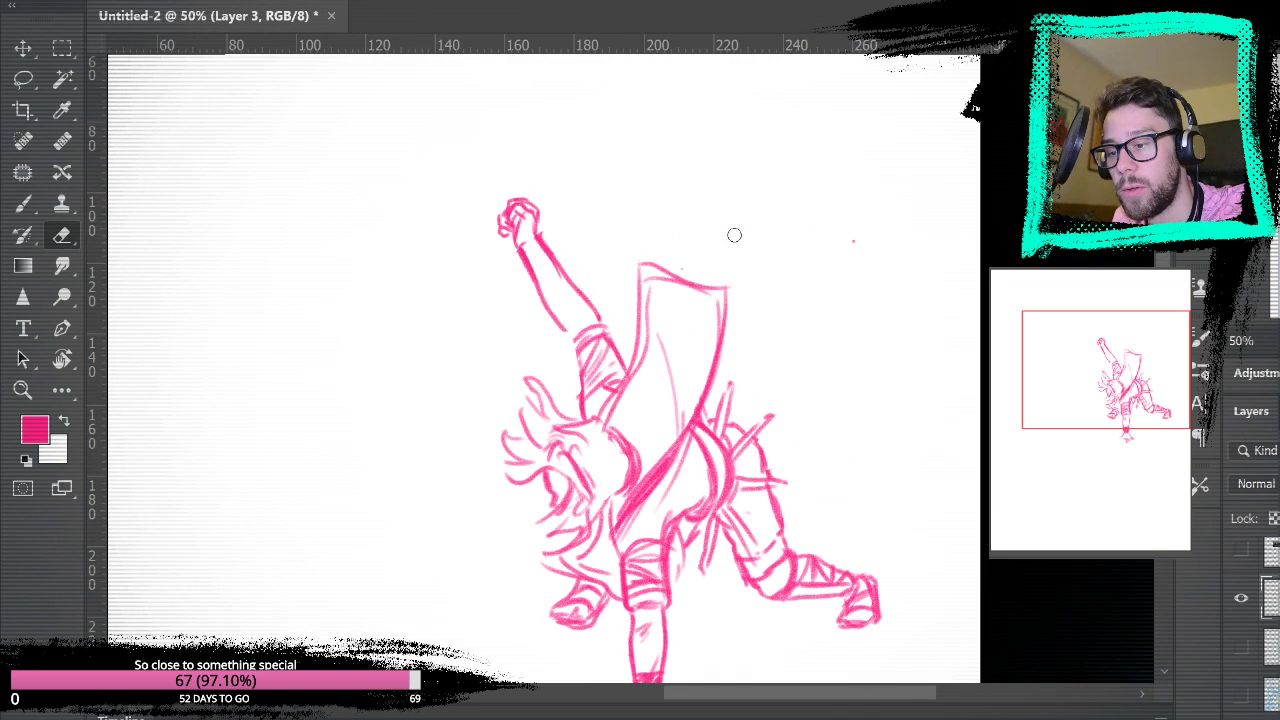
click(854, 239)
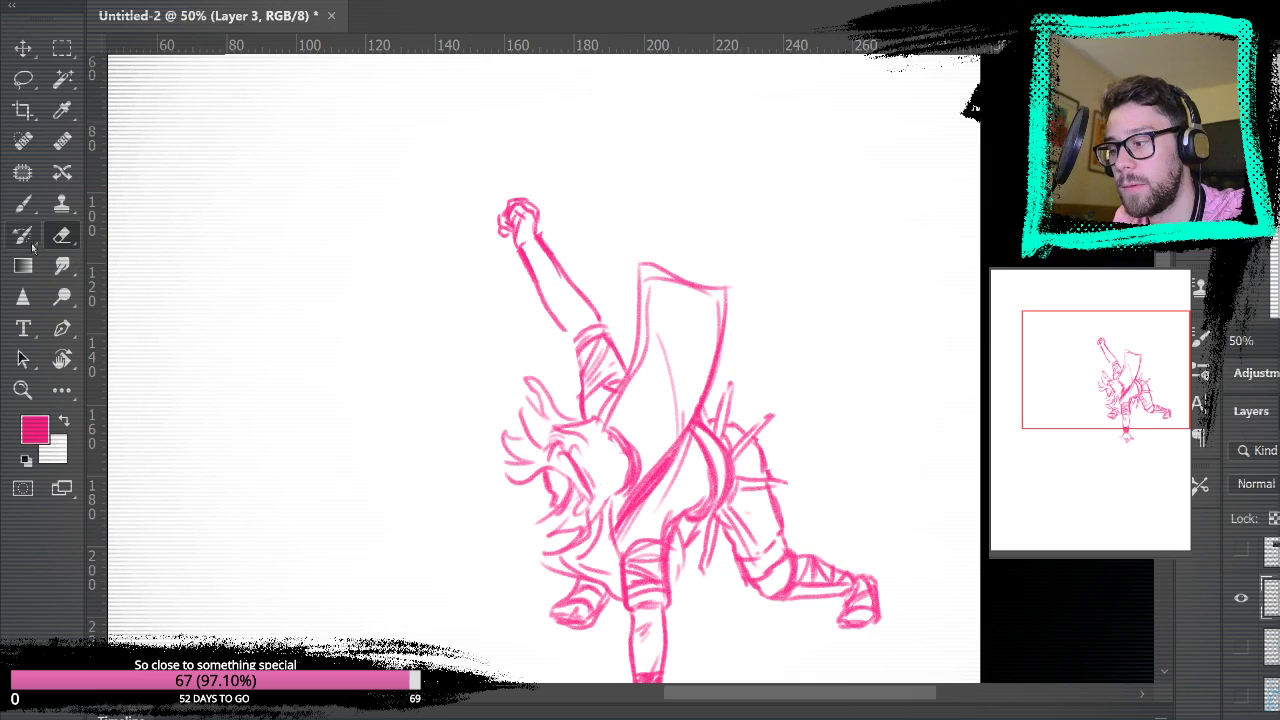
- Sketch the sword's small oval pommel above the fist and a slanted crossguard beneath it
key(b)
mouse_move(530, 178)
mouse_down()
mouse_move(546, 176)
mouse_move(530, 180)
mouse_up()
drag(486, 236, 524, 260)
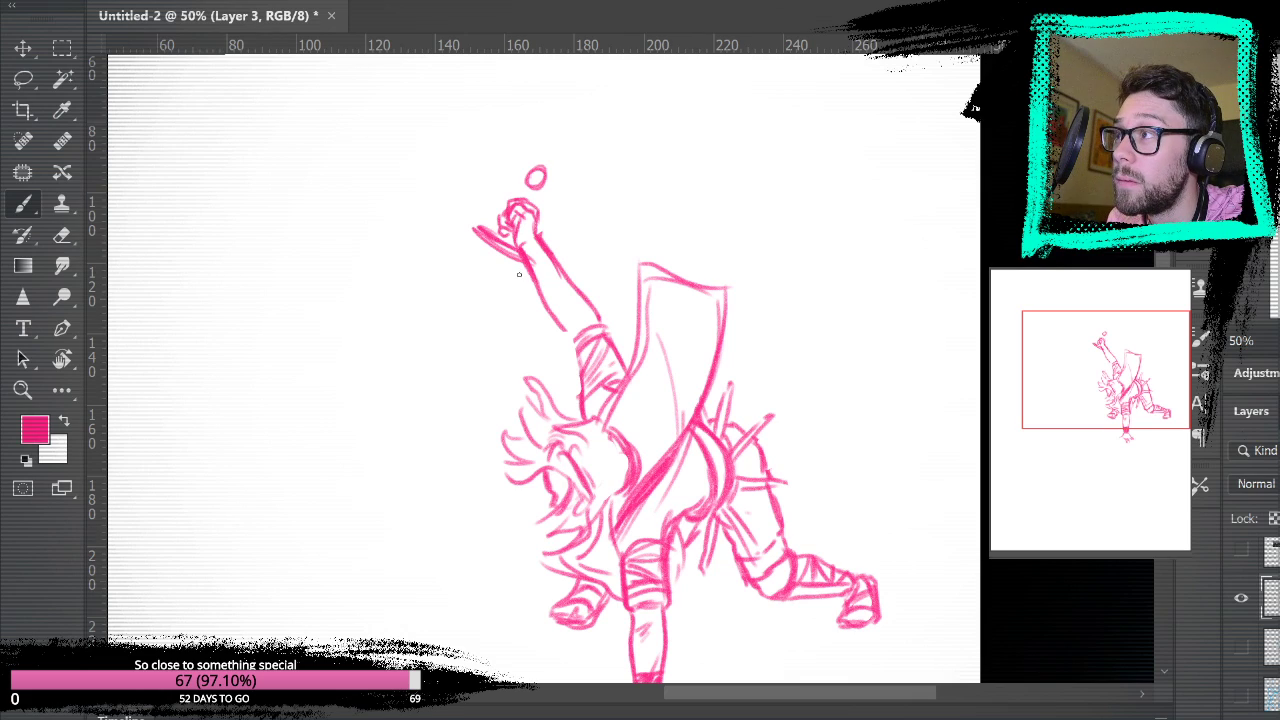
- Paste the screenshot of the warrior on the colossus's head as a new layer and examine his raised sword
key(ctrl+v)
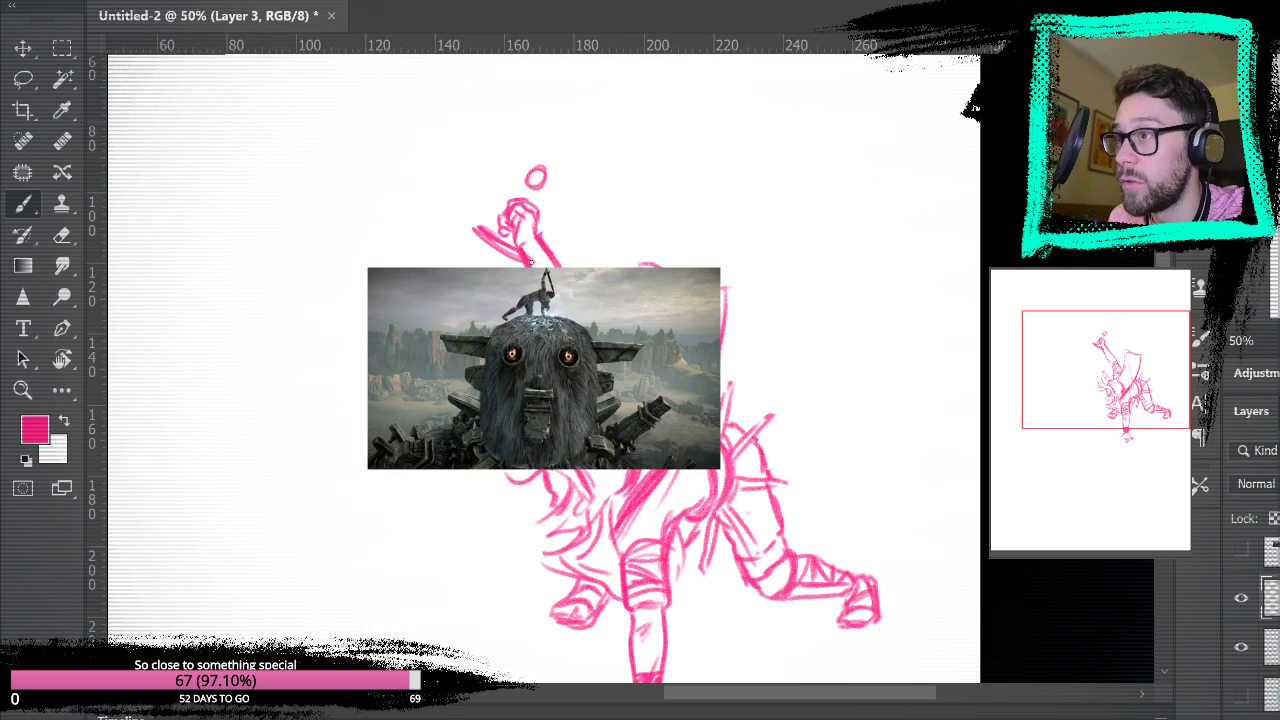
click(23, 391)
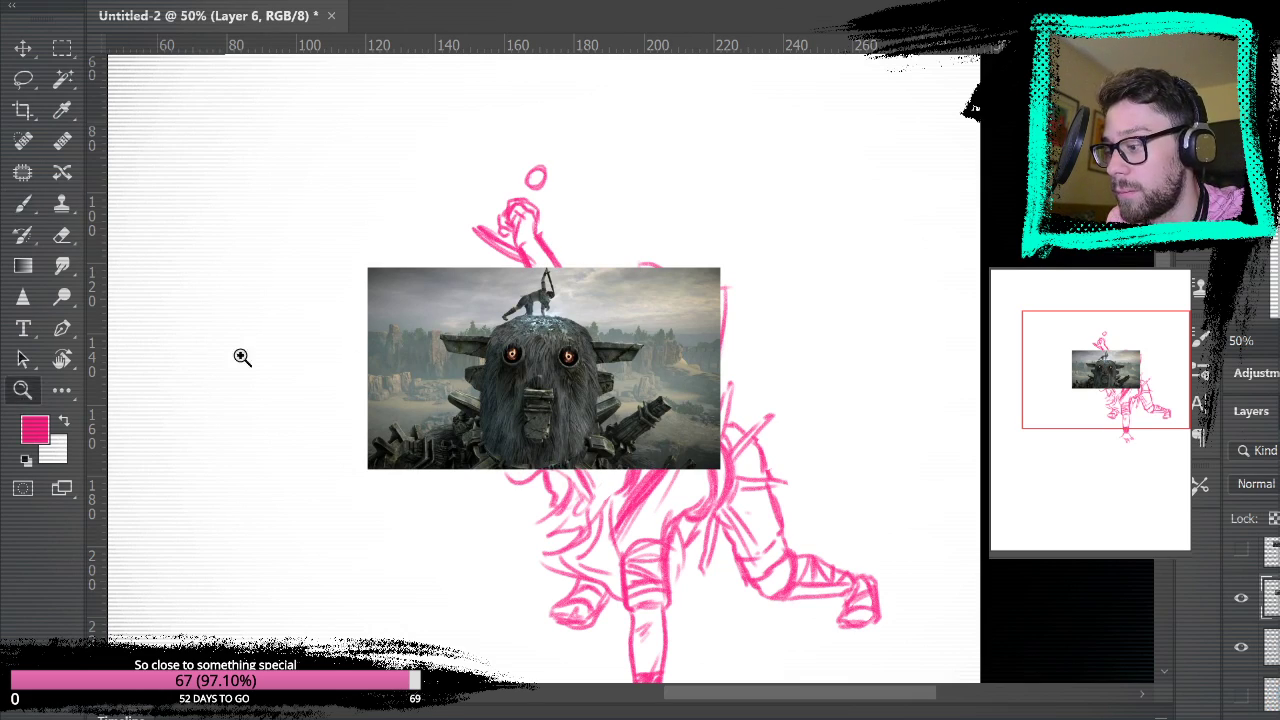
click(573, 270)
click(560, 272)
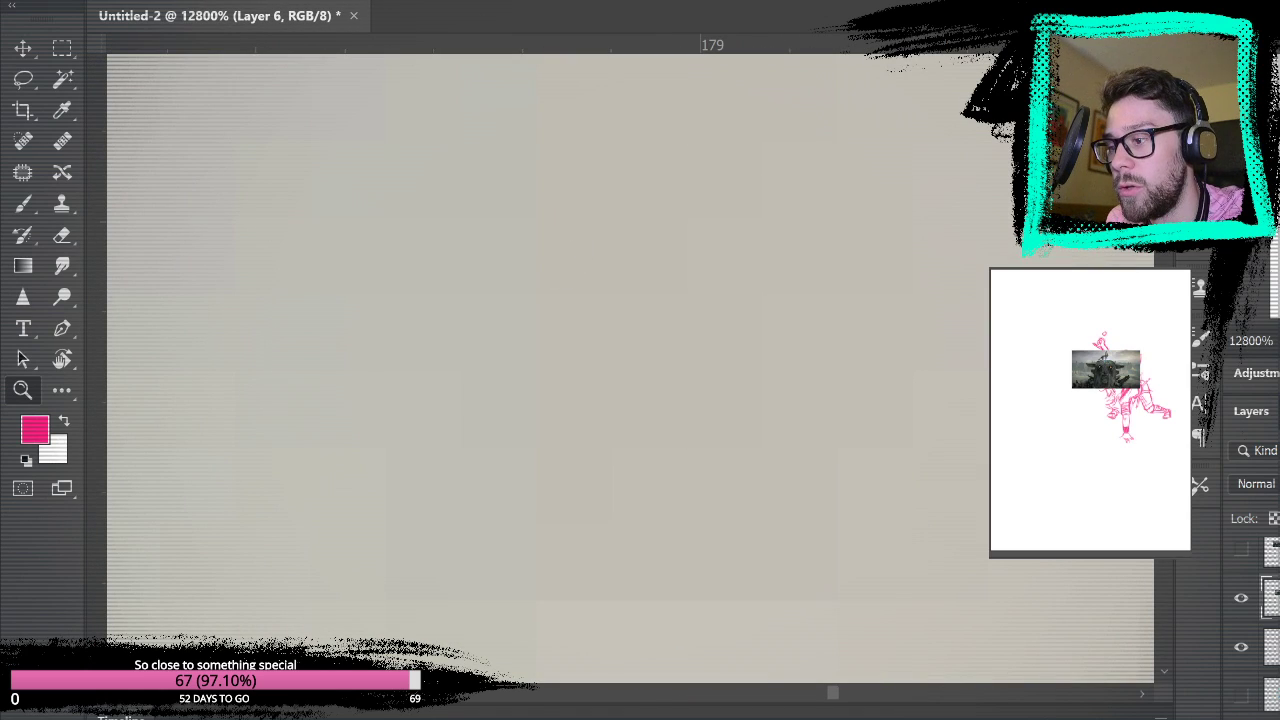
key(ctrl+0)
click(614, 266)
drag(601, 188, 807, 361)
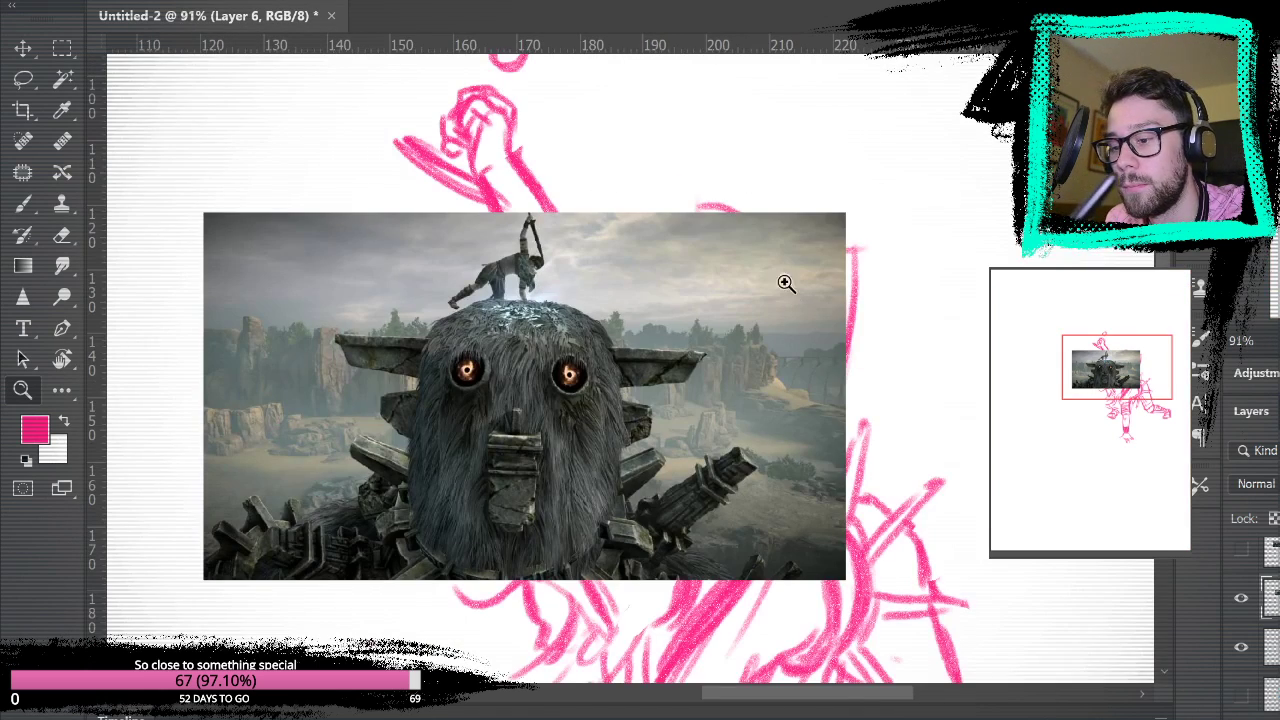
drag(457, 191, 762, 367)
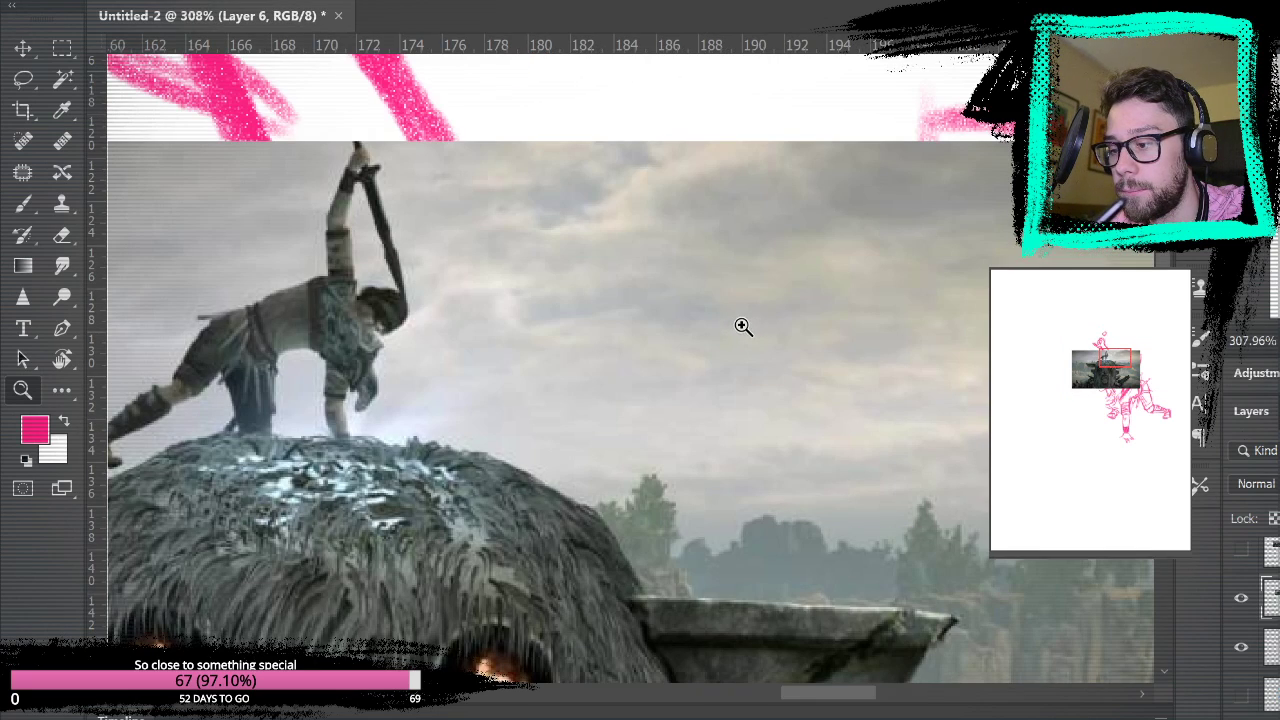
- Hide the pasted colossus screenshot and make the pink line sketch layer, Layer 3, active
key(v)
mouse_move(470, 320)
mouse_down()
mouse_move(529, 440)
mouse_move(565, 600)
mouse_move(524, 571)
mouse_move(517, 503)
mouse_move(600, 418)
mouse_up()
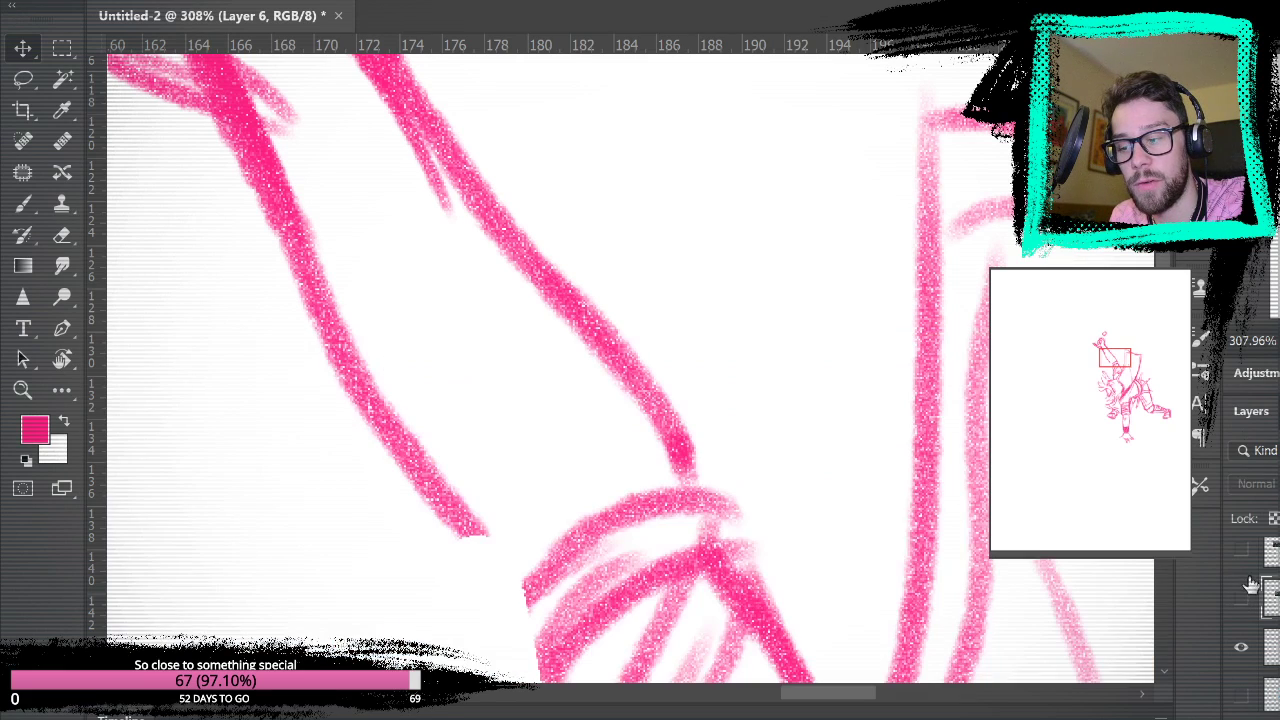
click(1241, 597)
click(1272, 647)
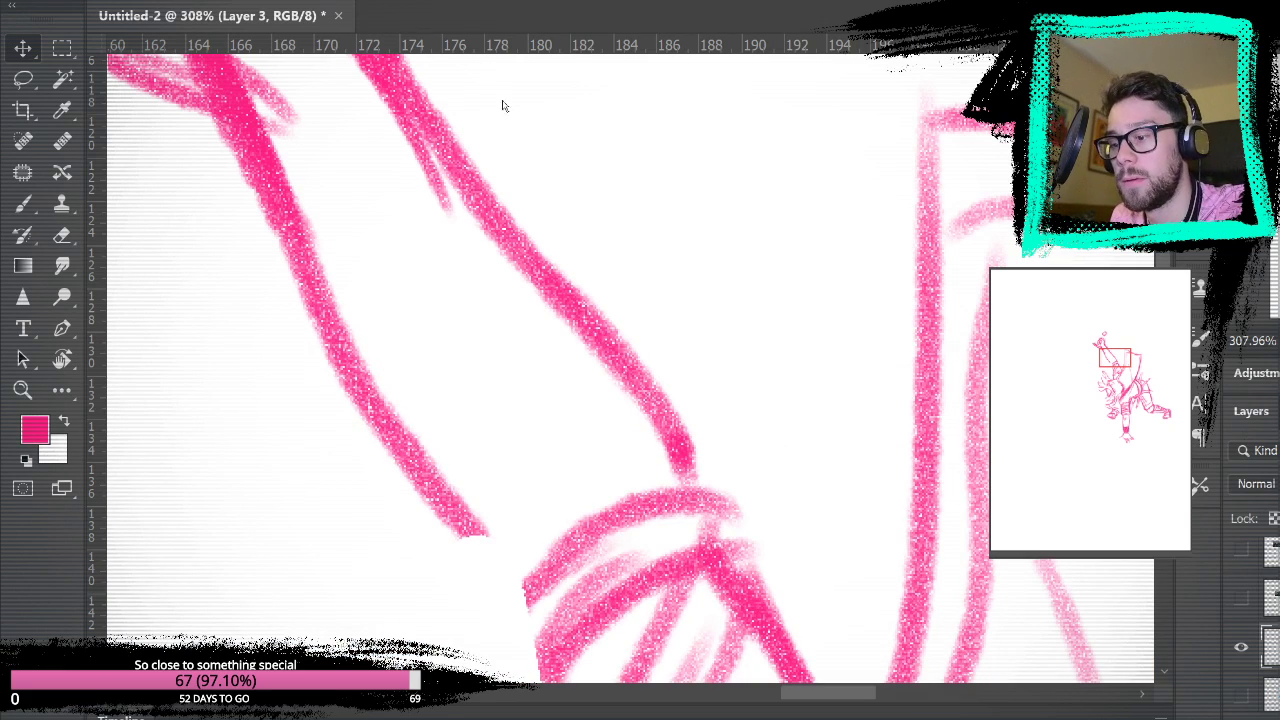
- Draw two thin parallel blade edges slanting down from the crossguard, undoing the stroke that misses
scroll(506, 137, down, 1)
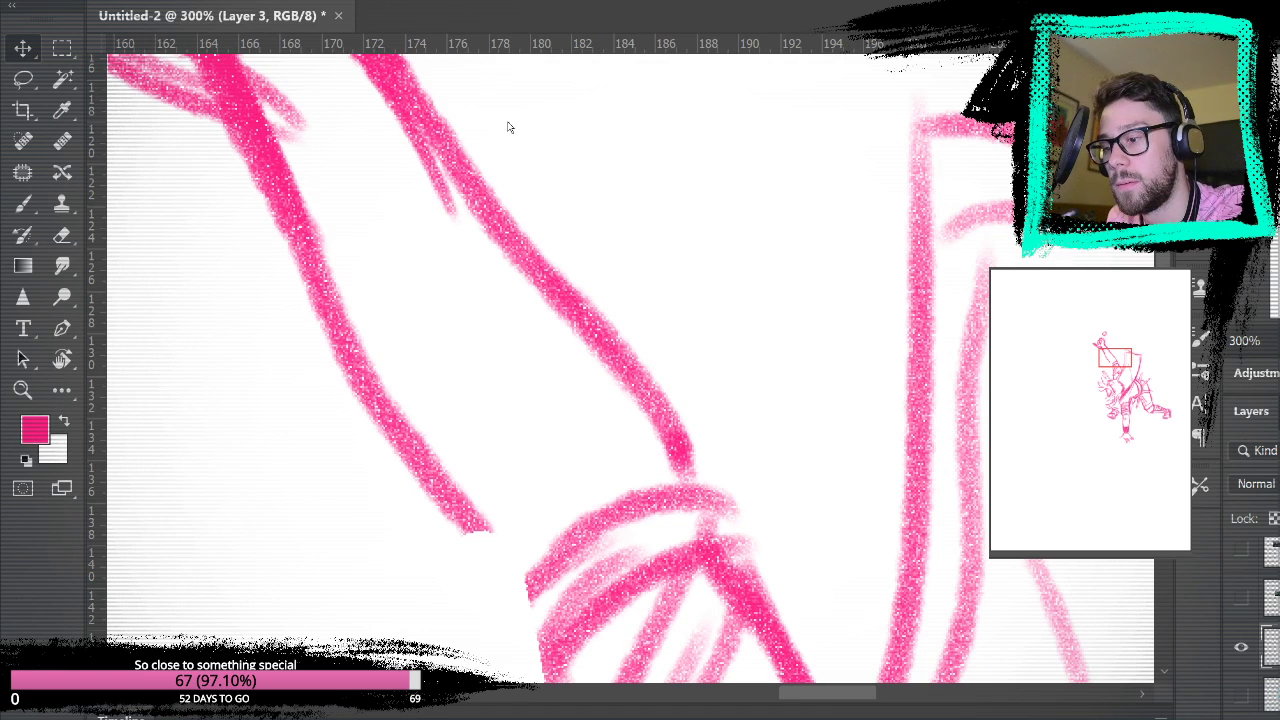
scroll(507, 128, down, 1)
scroll(493, 80, down, 1)
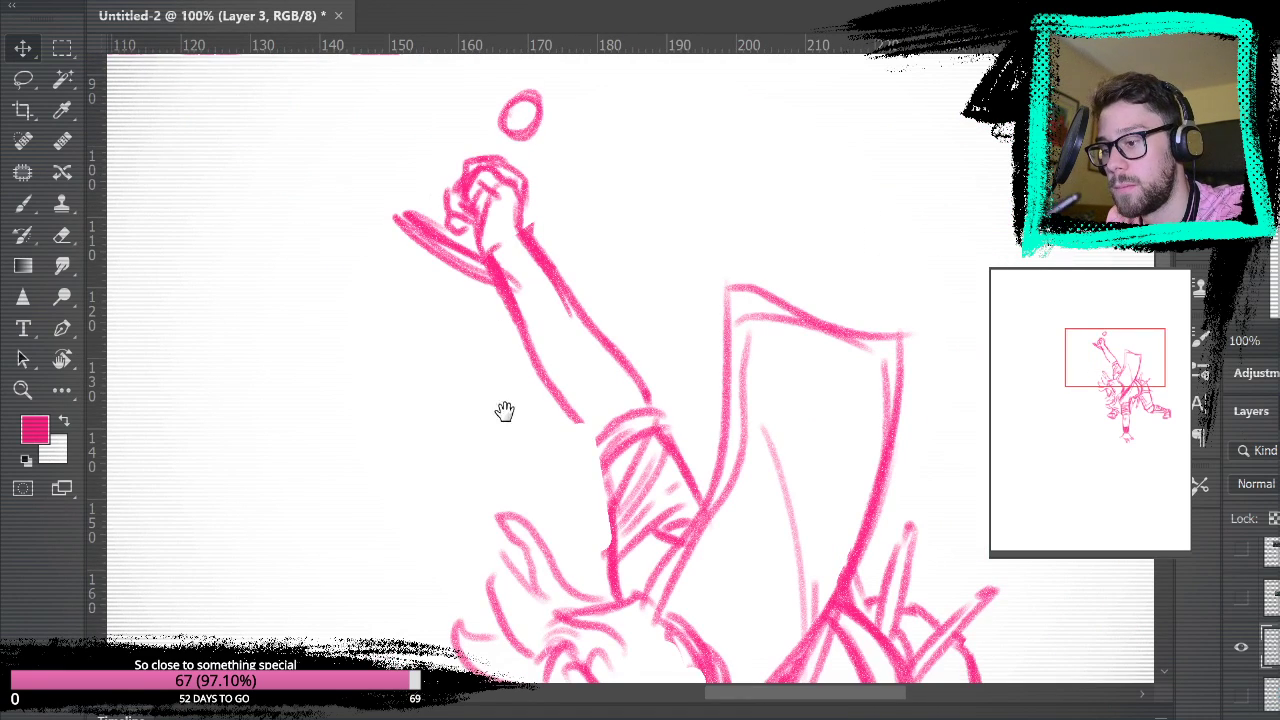
drag(500, 400, 471, 143)
key(ctrl+minus)
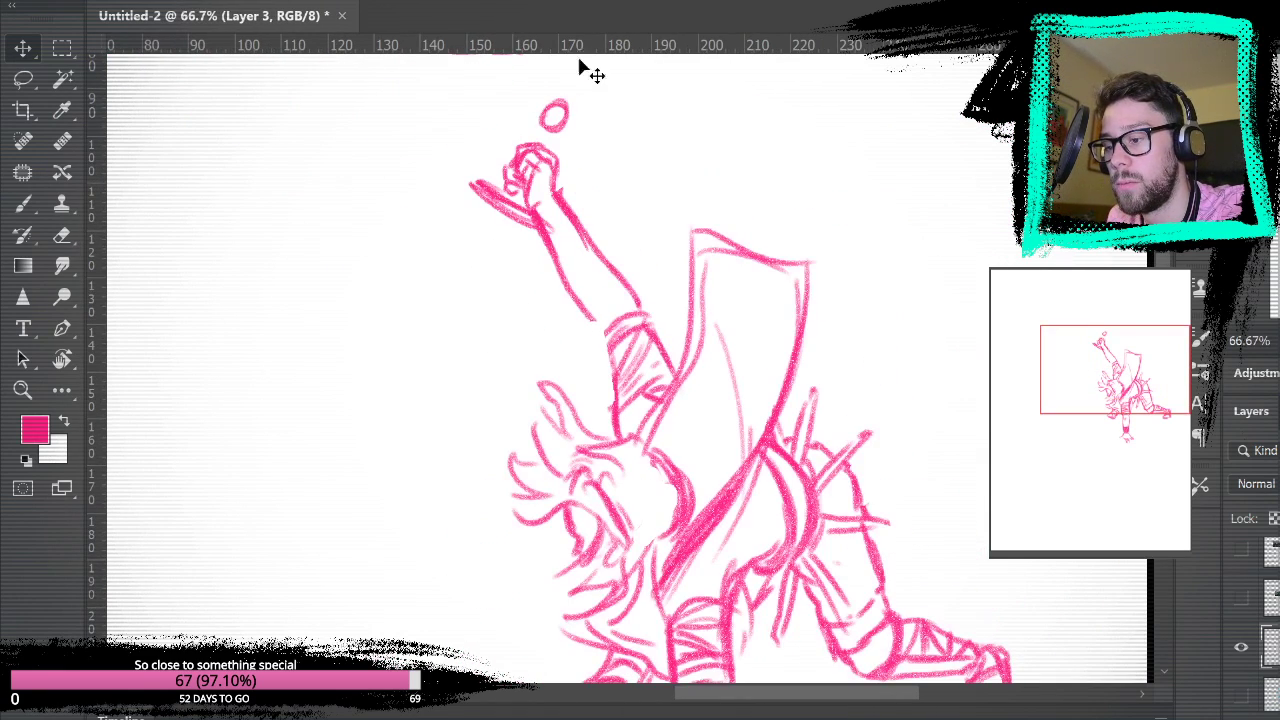
key(b)
drag(488, 234, 425, 355)
key(ctrl+z)
mouse_move(496, 206)
mouse_down()
mouse_move(463, 267)
mouse_move(463, 368)
mouse_up()
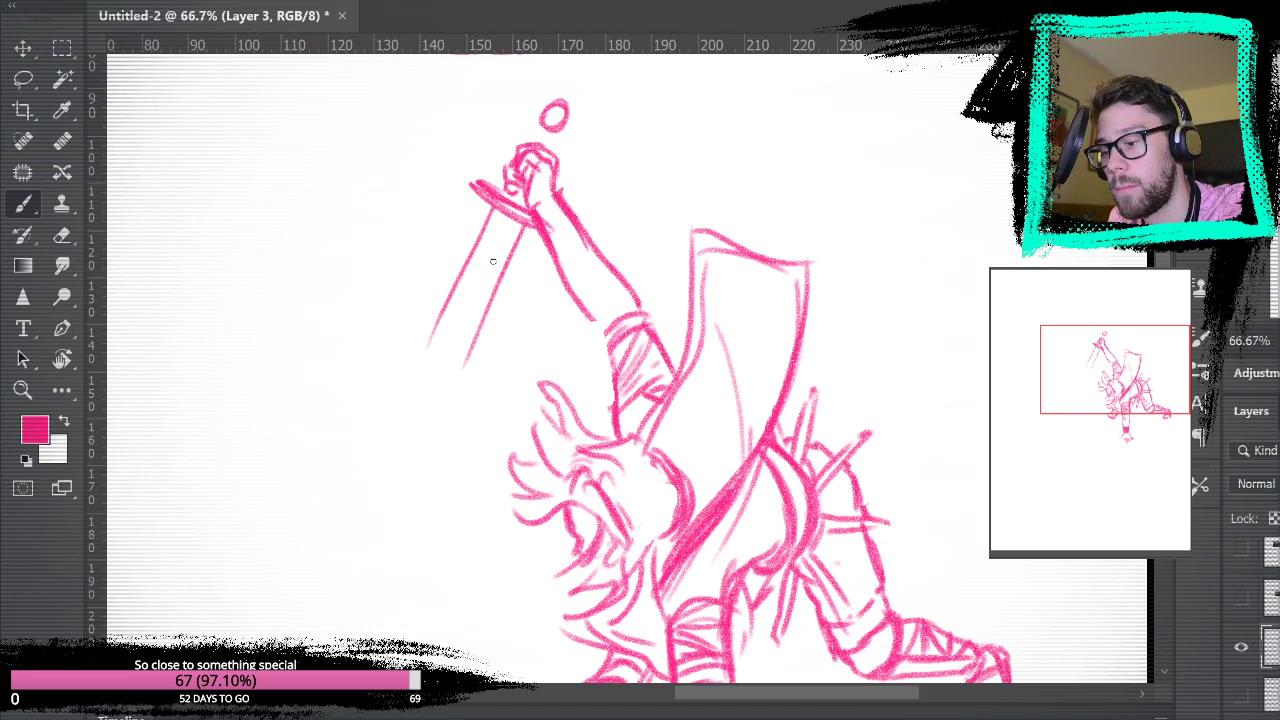
- Extend both blade edges downward with a stepped notch and close them into a broad pointed sword tip
mouse_move(490, 207)
mouse_down()
mouse_move(398, 388)
mouse_move(390, 442)
mouse_up()
mouse_move(412, 373)
mouse_down()
mouse_move(386, 437)
mouse_move(414, 403)
mouse_move(384, 440)
mouse_up()
key(ctrl+z)
mouse_move(463, 366)
mouse_down()
mouse_move(420, 462)
mouse_move(370, 451)
mouse_move(371, 550)
mouse_up()
mouse_move(372, 552)
mouse_down()
mouse_move(429, 466)
mouse_move(363, 544)
mouse_move(379, 429)
mouse_move(361, 571)
mouse_move(423, 482)
mouse_up()
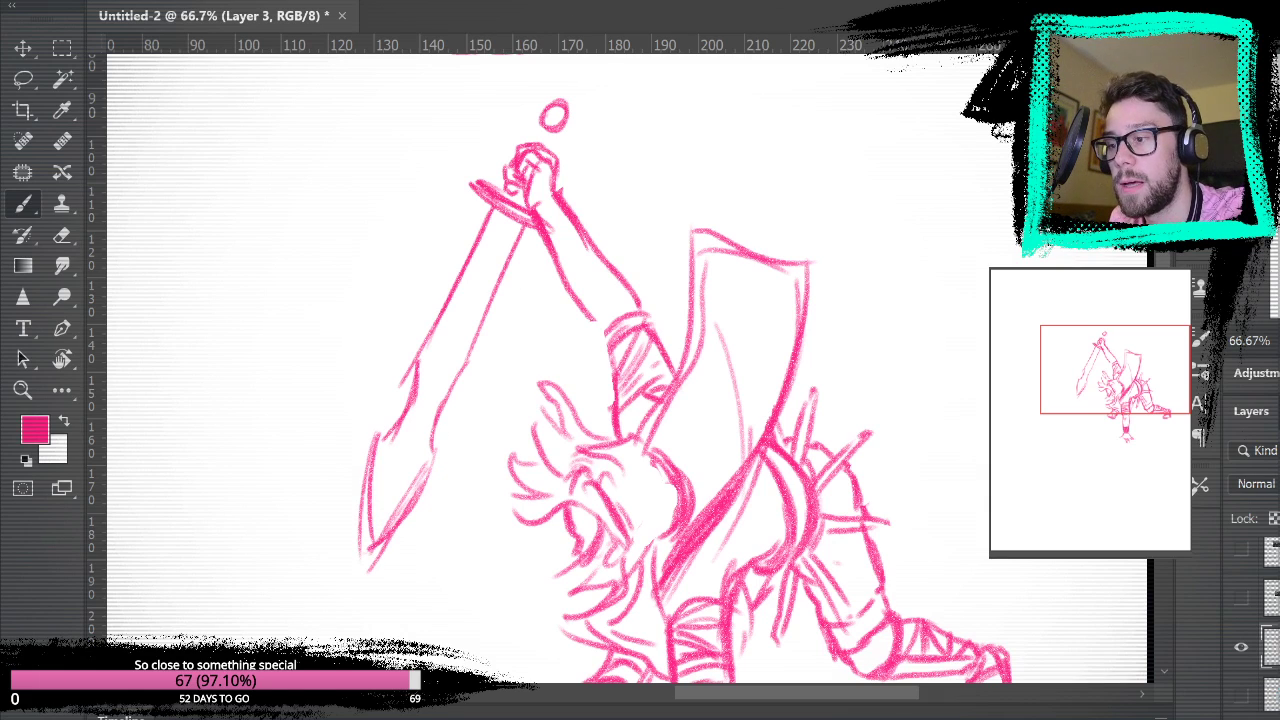
key(ctrl+0)
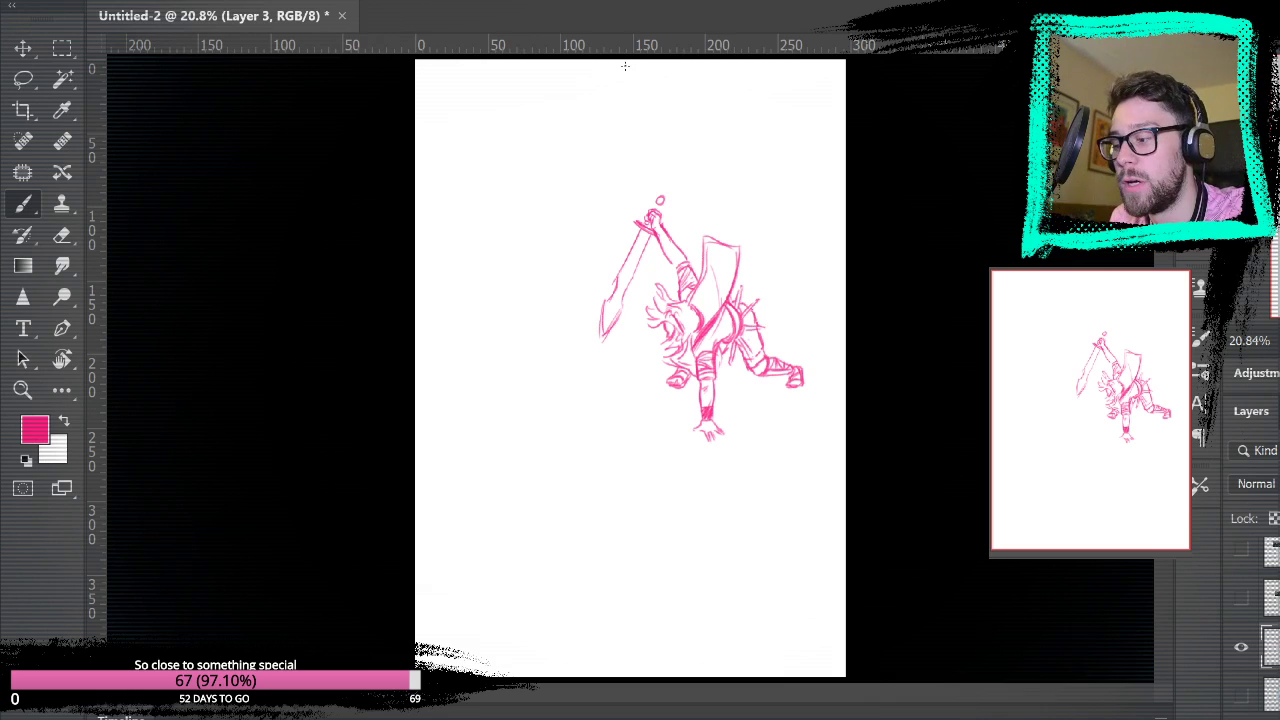
- Erase the sword's outer blade edge on Layer 3 from just below the crossguard down to the tip
click(19, 395)
click(560, 287)
click(695, 249)
click(703, 241)
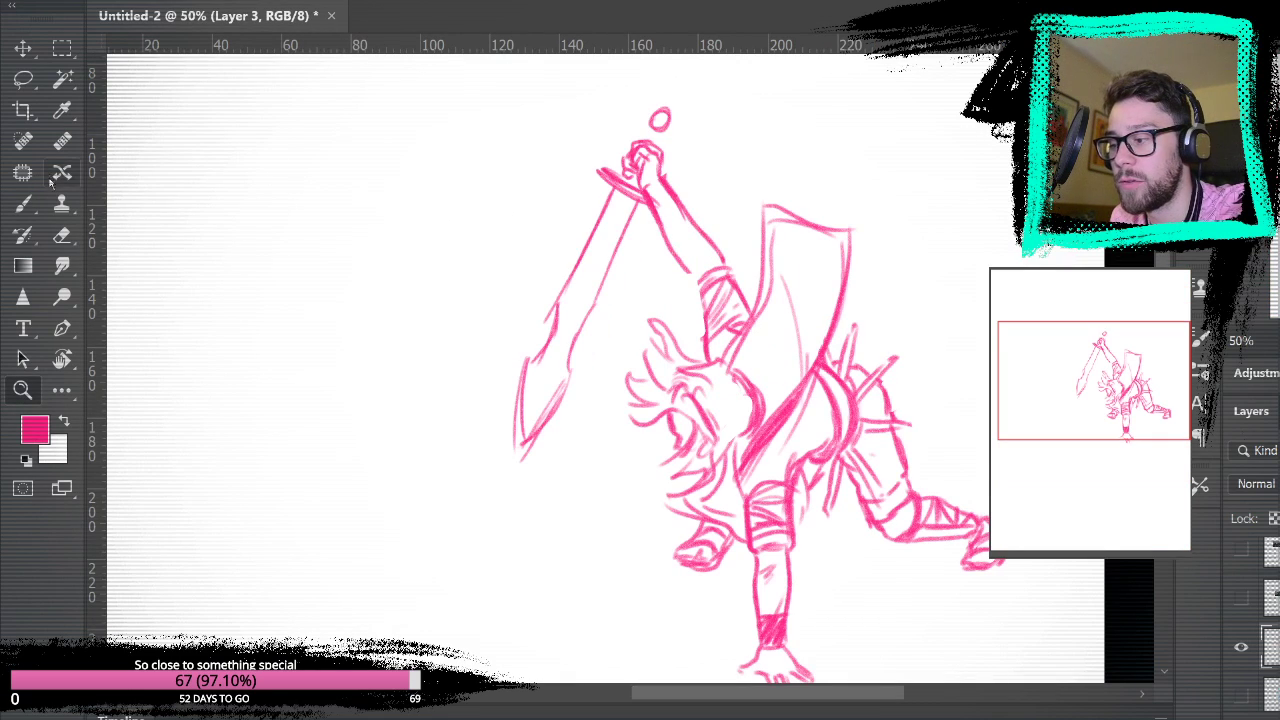
click(61, 235)
mouse_move(608, 202)
mouse_down()
mouse_move(513, 443)
mouse_move(540, 418)
mouse_up()
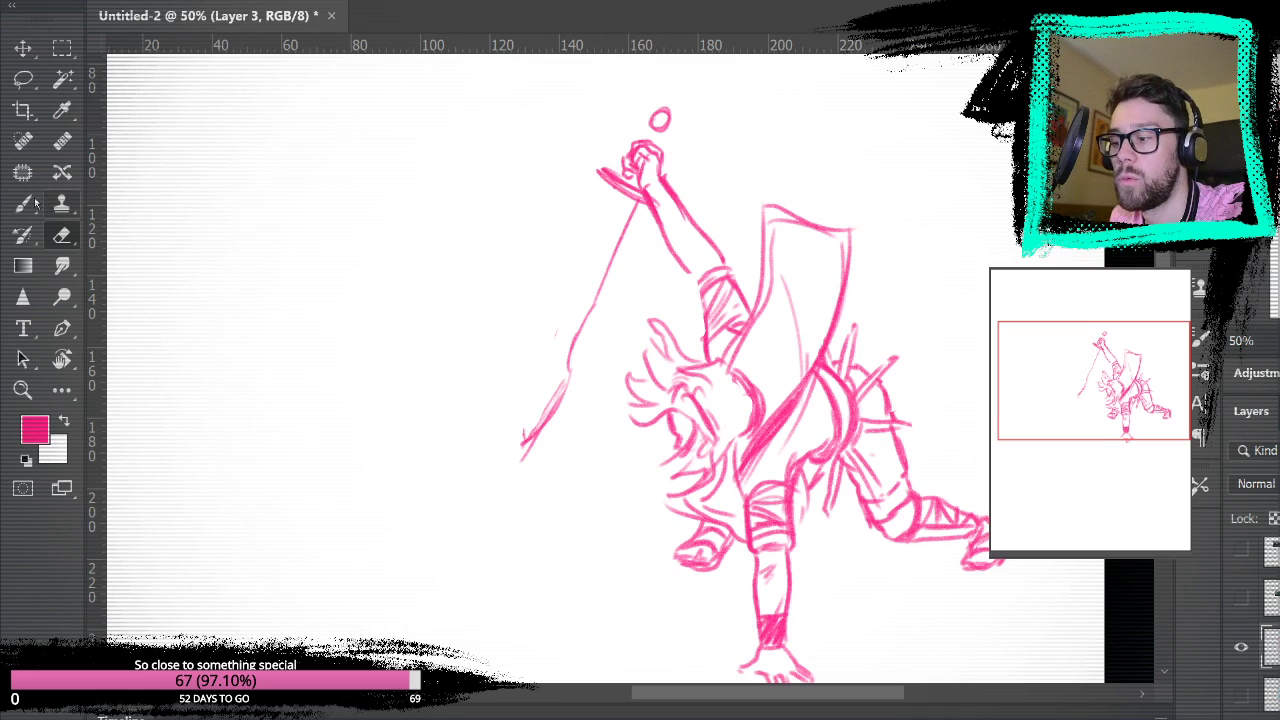
- Redraw the outer blade edge with a notch above the pointed tip, undoing the strokes that miss
key(b)
drag(615, 197, 552, 316)
key(ctrl+z)
drag(610, 192, 546, 350)
key(ctrl+z)
mouse_move(616, 190)
mouse_down()
mouse_move(546, 334)
mouse_move(565, 307)
mouse_move(522, 444)
mouse_up()
drag(540, 359, 521, 444)
drag(536, 369, 560, 309)
drag(565, 304, 545, 361)
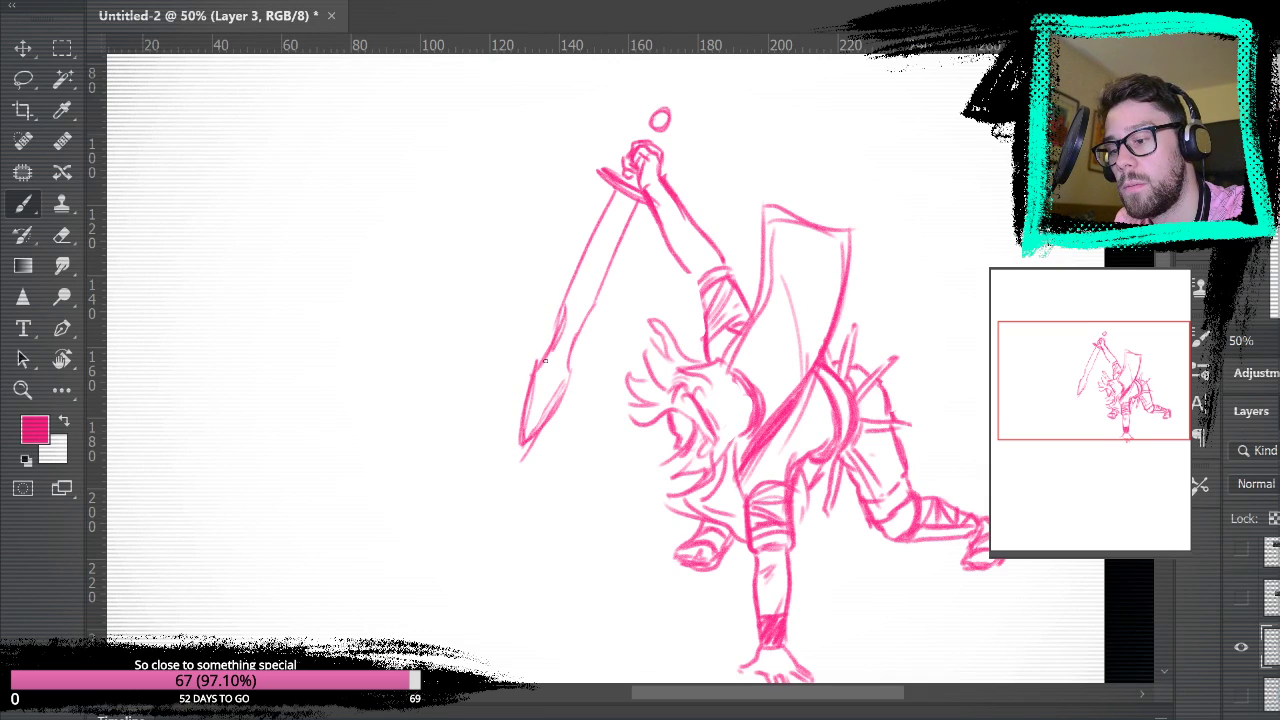
- Compare the sketch with the pasted colossus screenshot by showing and hiding it, and inspect the blade lines up close
click(1243, 601)
click(1241, 598)
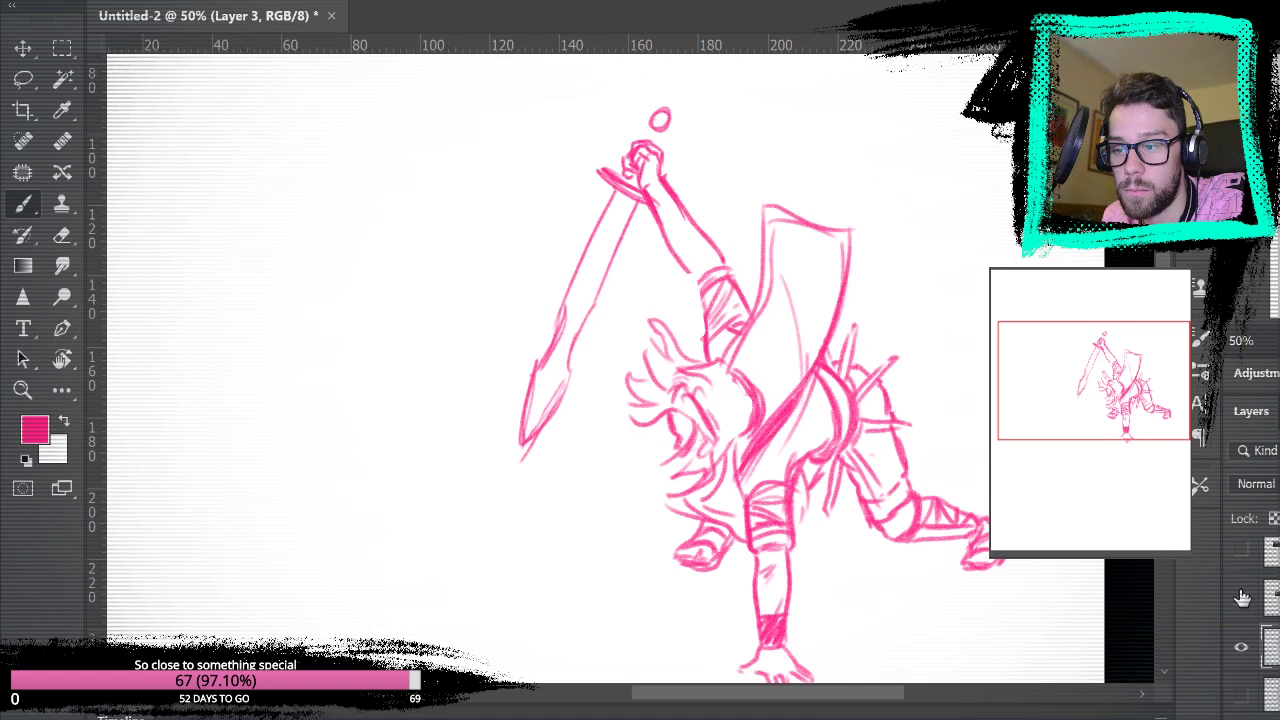
click(24, 396)
drag(577, 257, 724, 236)
click(1242, 606)
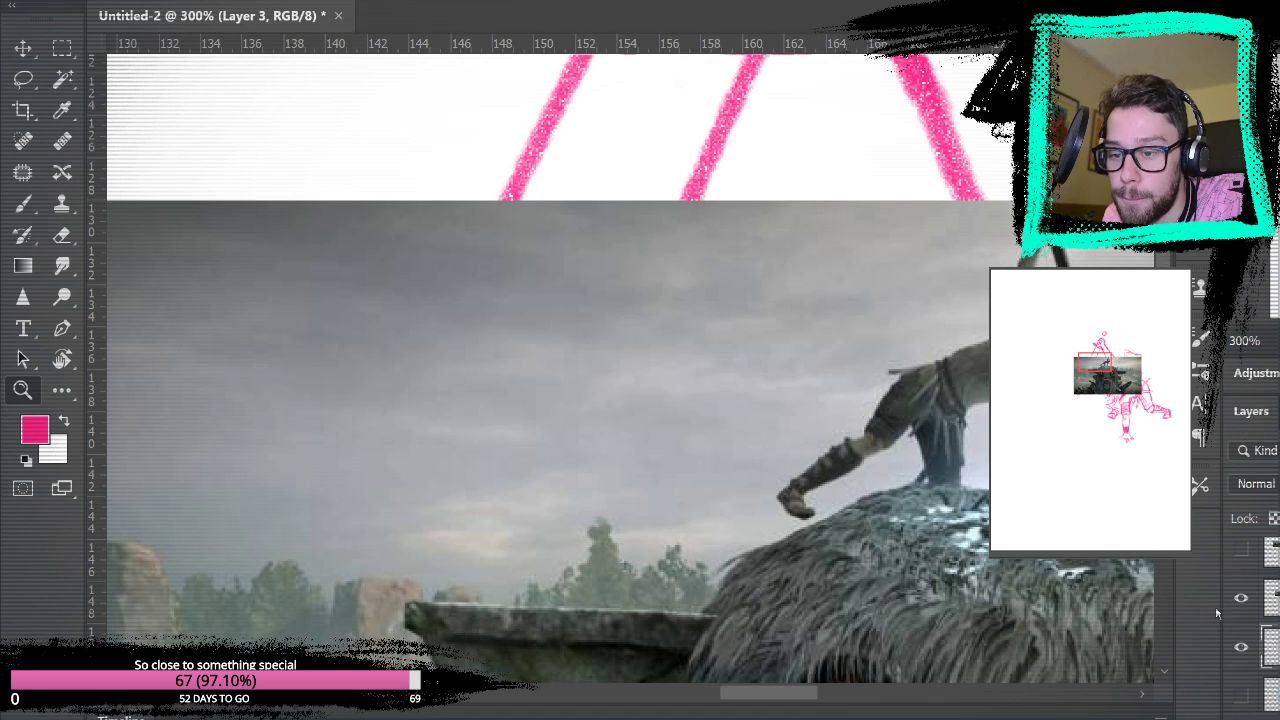
click(1241, 598)
mouse_move(1037, 594)
mouse_down()
mouse_move(857, 140)
mouse_move(865, 65)
mouse_up()
drag(195, 249, 296, 287)
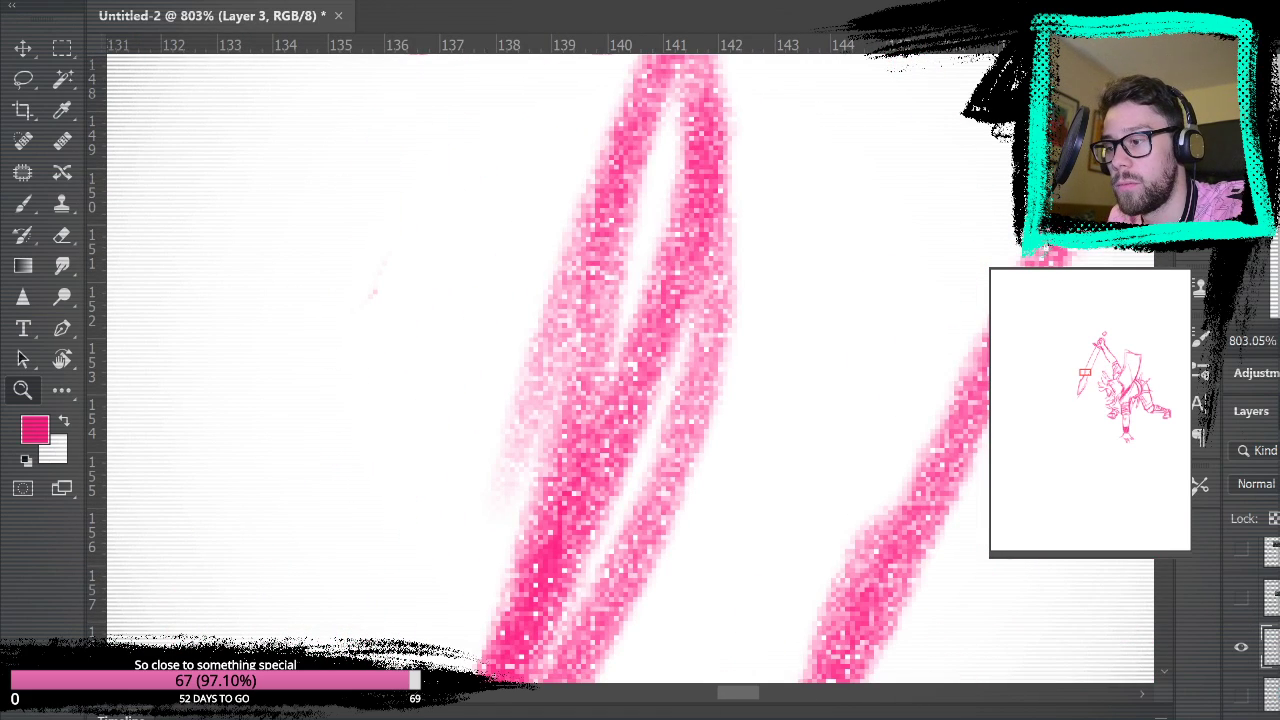
key(ctrl+0)
key(b)
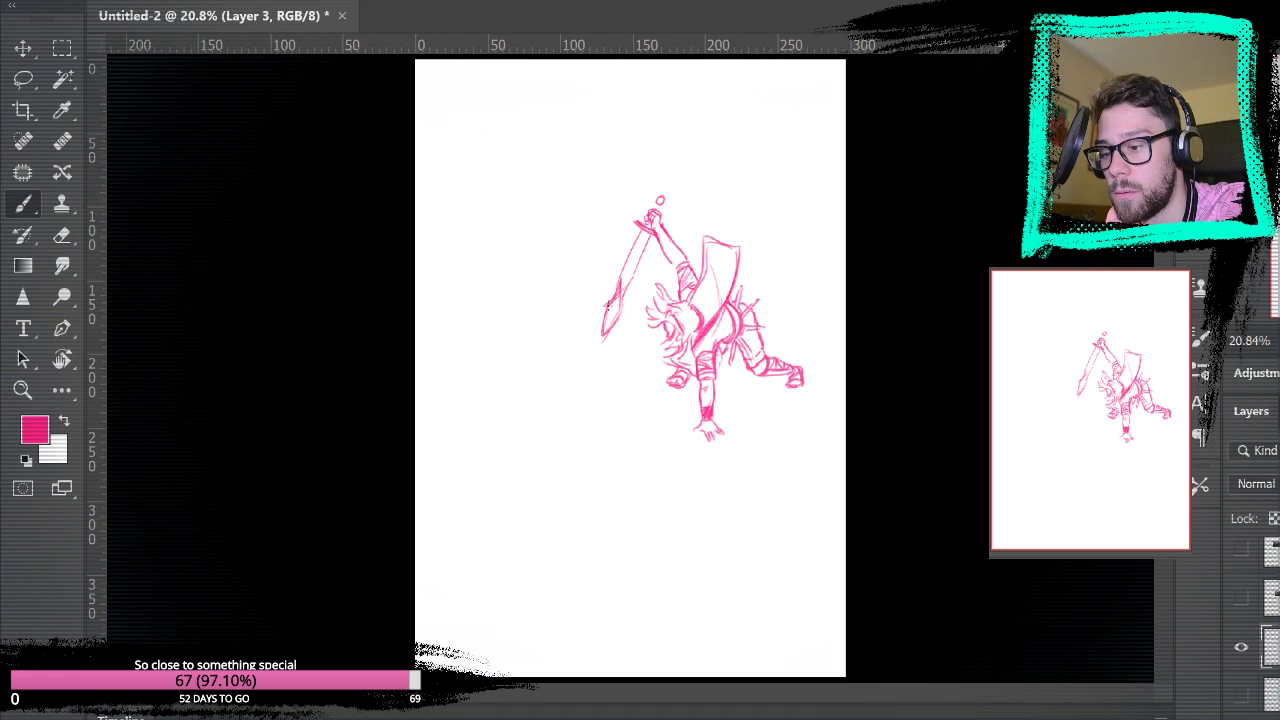
- Erase the notched middle section of both blade edges, leaving the upper blade and the tip
click(23, 390)
click(649, 317)
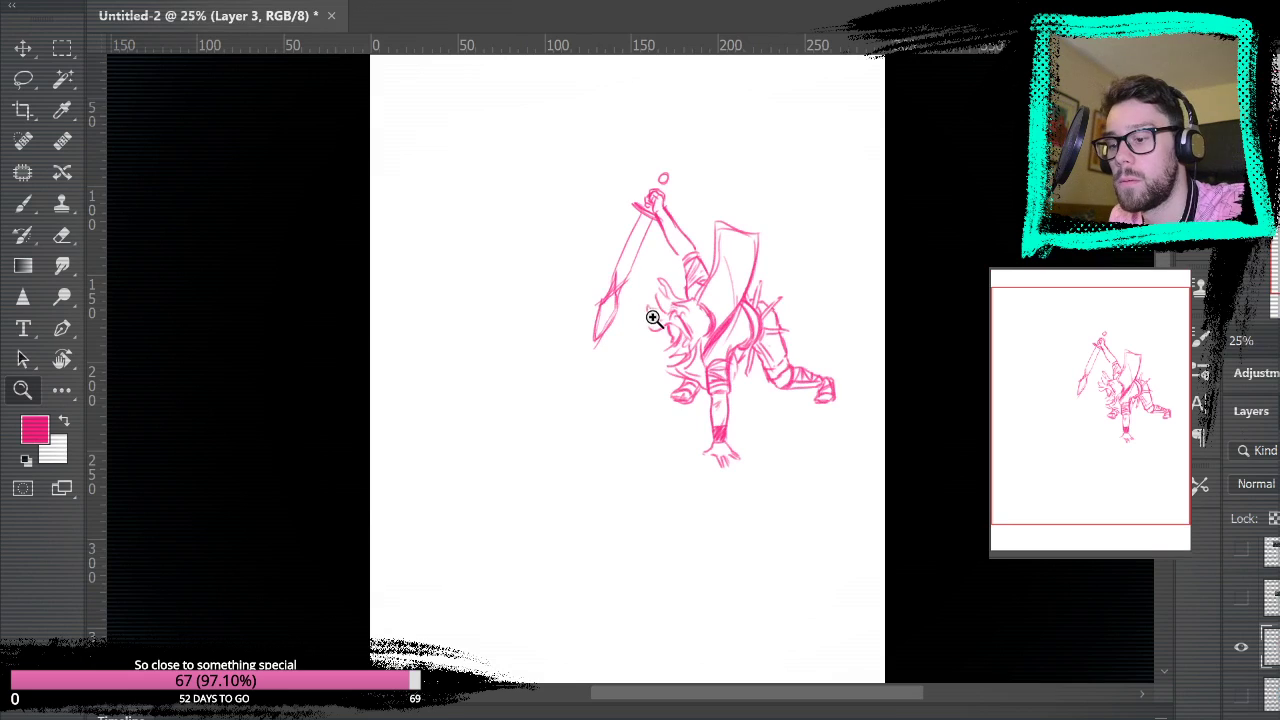
click(650, 312)
click(634, 278)
click(68, 235)
mouse_move(578, 316)
mouse_down()
mouse_move(617, 226)
mouse_move(612, 294)
mouse_move(573, 297)
mouse_up()
click(23, 203)
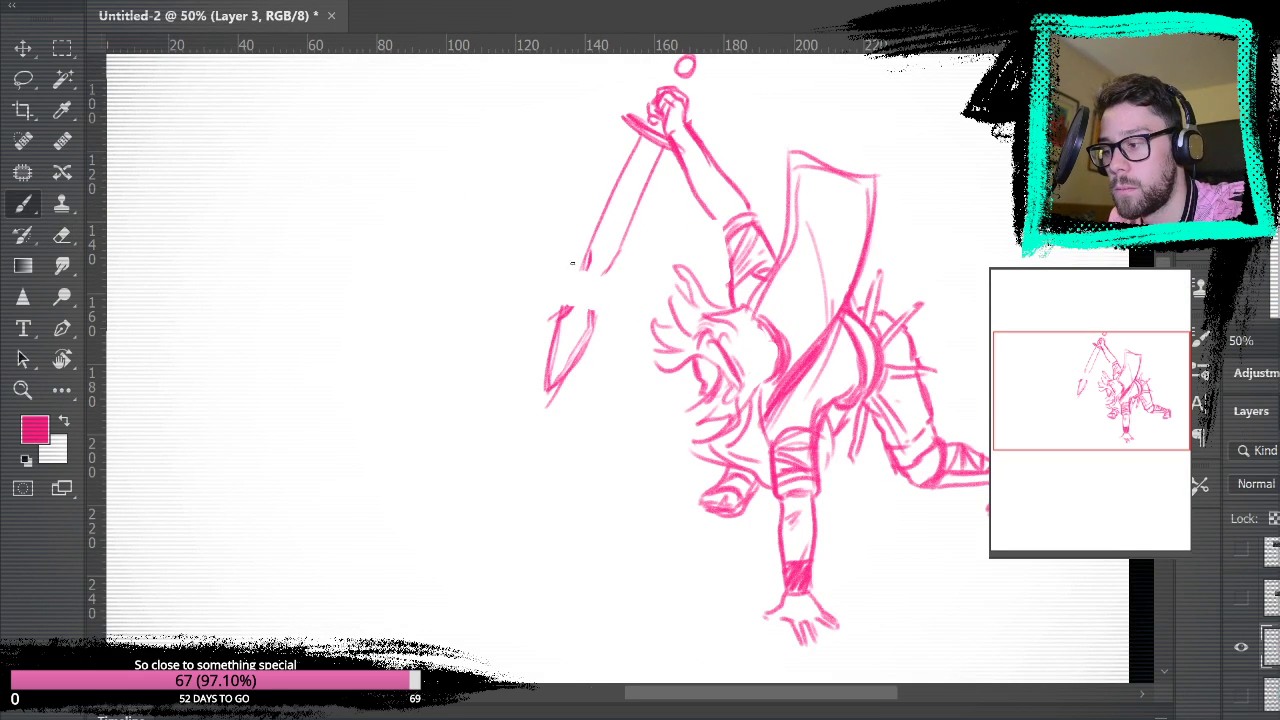
- Redraw the blade's middle section to rejoin the tip, and draw the grip lines connecting the fist to the pommel
drag(590, 318, 640, 188)
mouse_move(646, 134)
mouse_down()
mouse_move(548, 388)
mouse_move(652, 166)
mouse_up()
drag(853, 306, 638, 457)
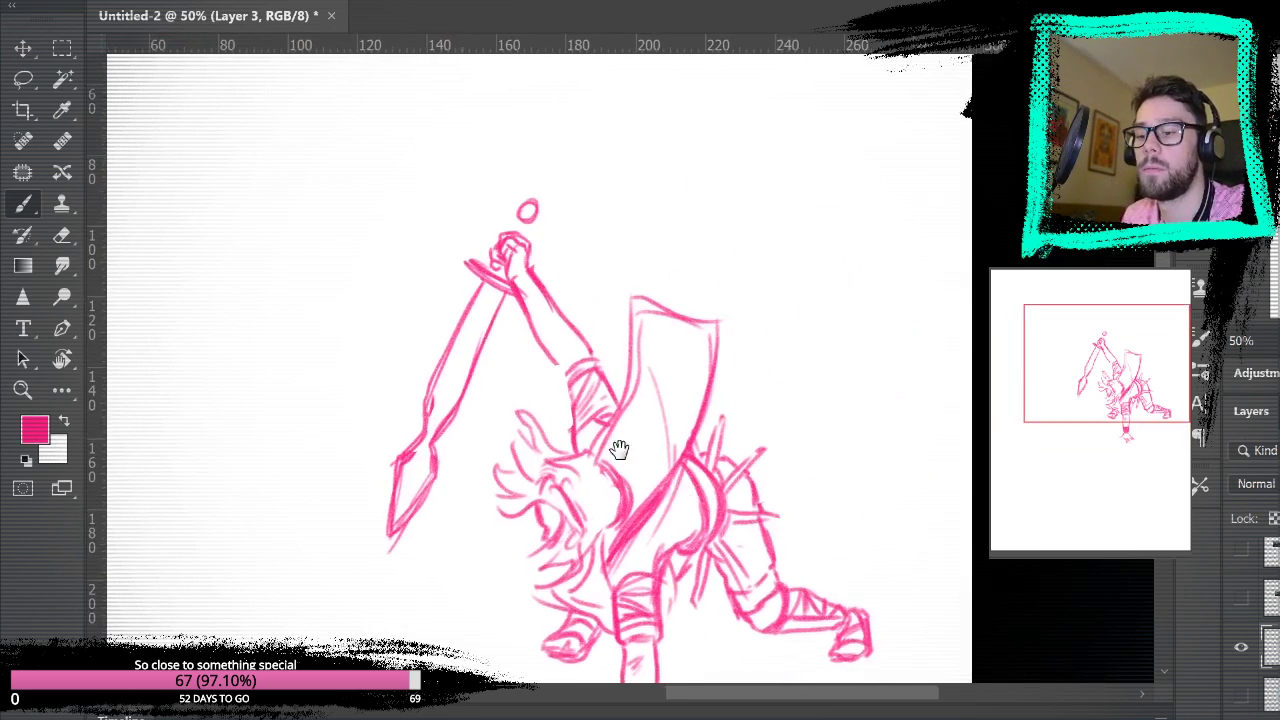
drag(424, 410, 470, 322)
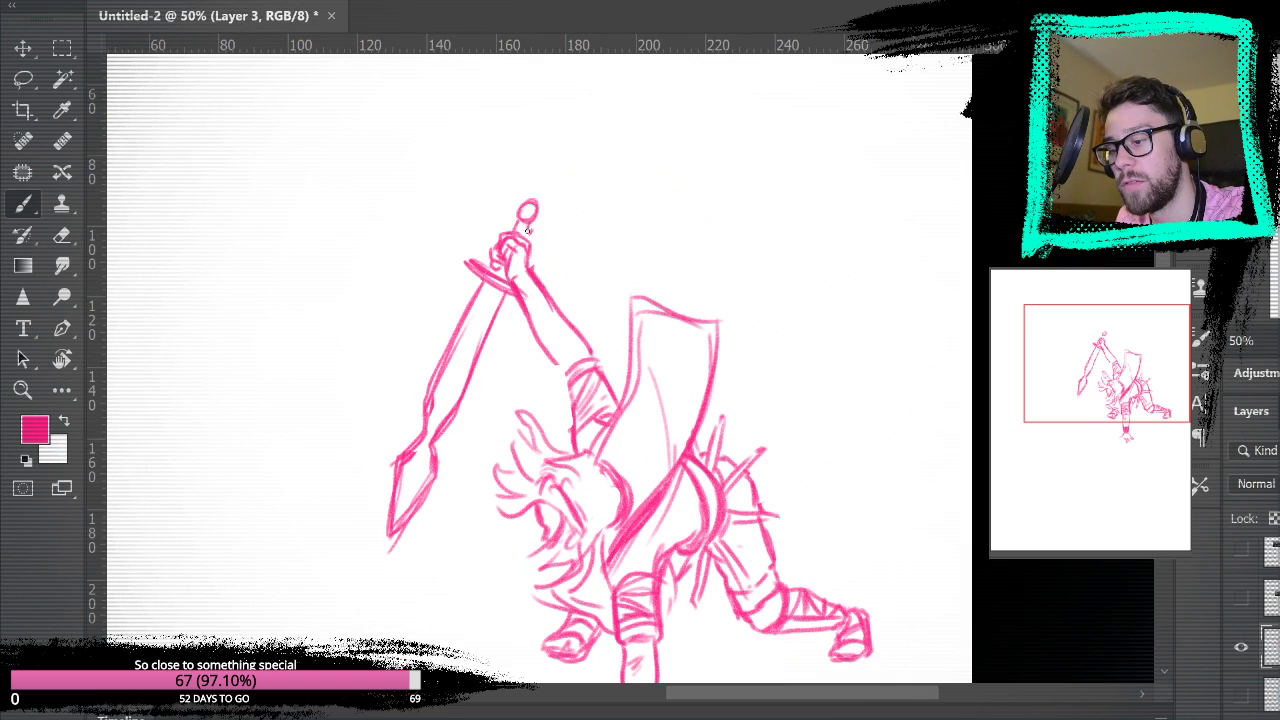
key(ctrl+minus)
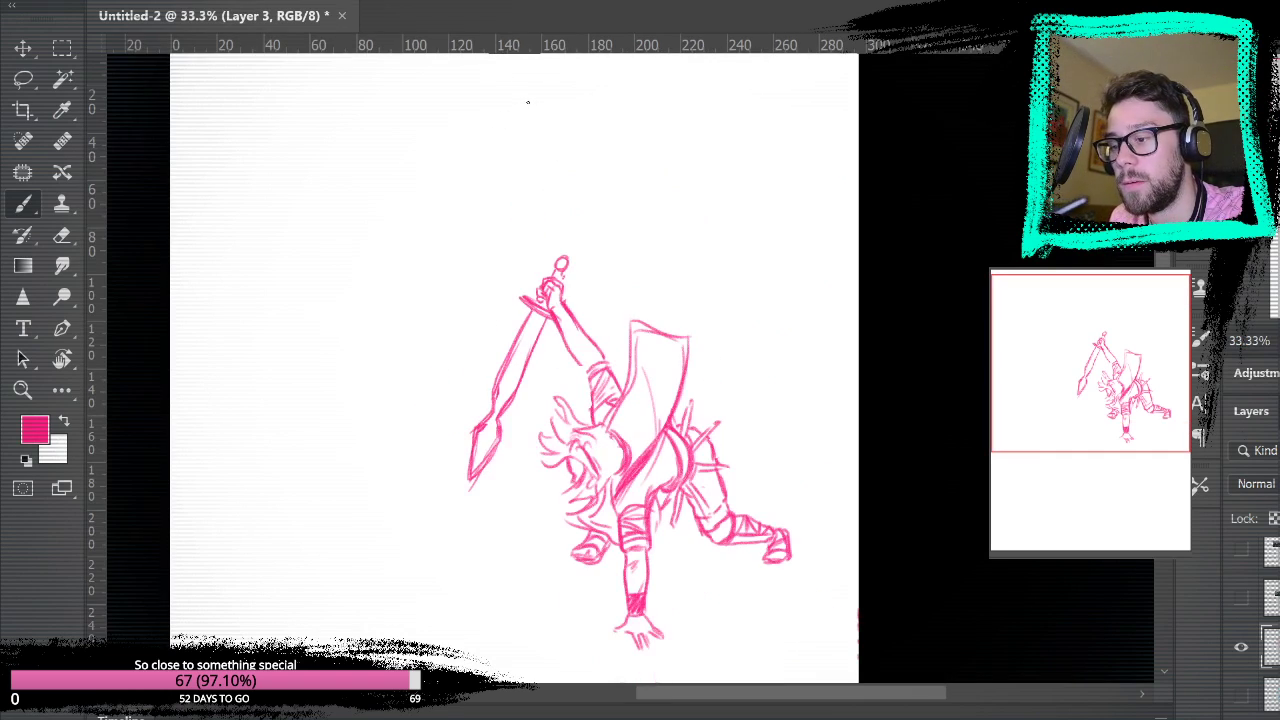
scroll(480, 120, down, 1)
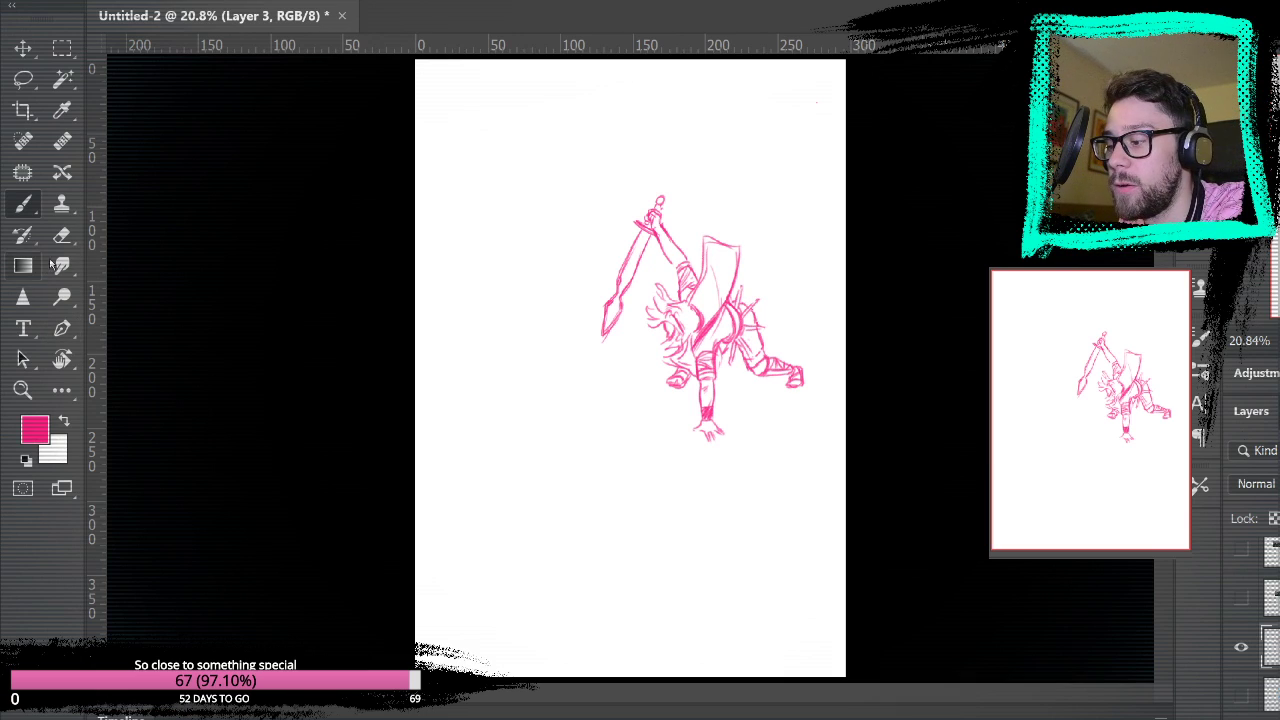
- Erase the outline of the flying cloak above the warrior's back
key(e)
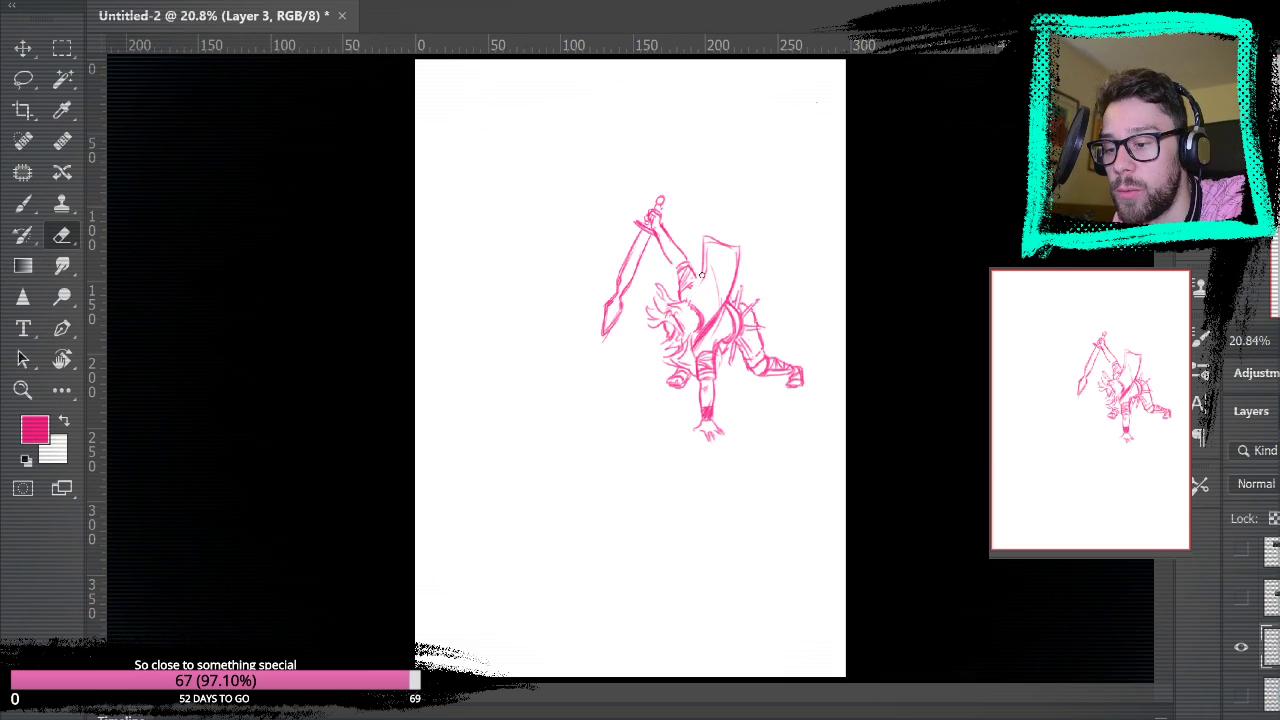
drag(733, 248, 711, 322)
drag(704, 244, 705, 268)
- Redraw the raised cloak larger and wider with a double-lined upper edge flaring away from the sword arm, undoing the stroke that misses
key(b)
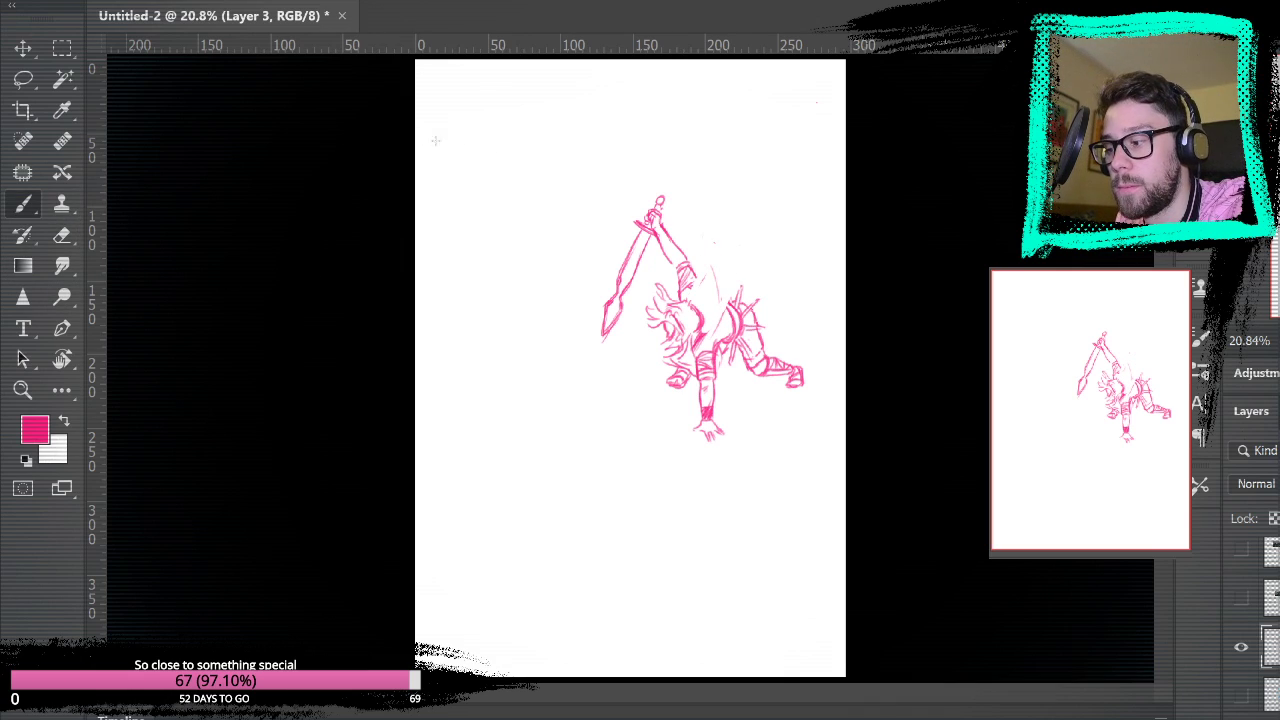
drag(687, 294, 704, 248)
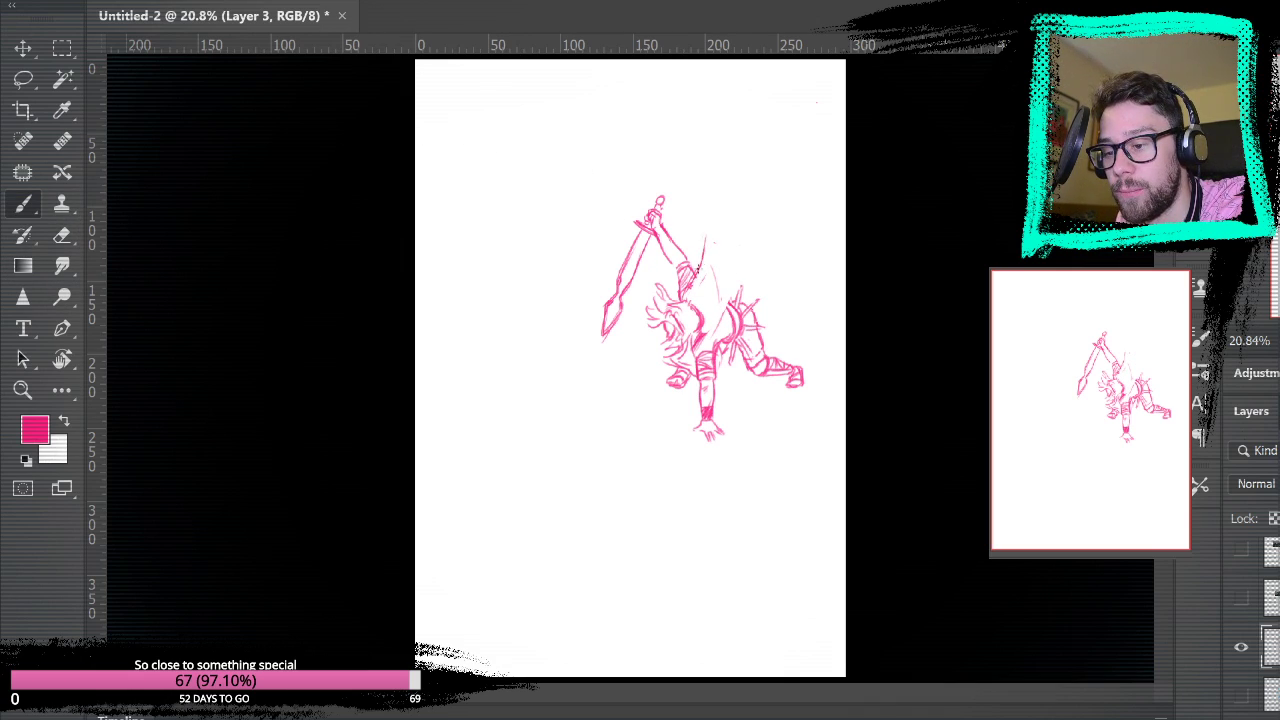
drag(761, 245, 737, 296)
drag(708, 226, 760, 232)
drag(688, 302, 711, 234)
key(ctrl+z)
mouse_move(711, 235)
mouse_down()
mouse_move(789, 260)
mouse_move(761, 247)
mouse_move(722, 305)
mouse_up()
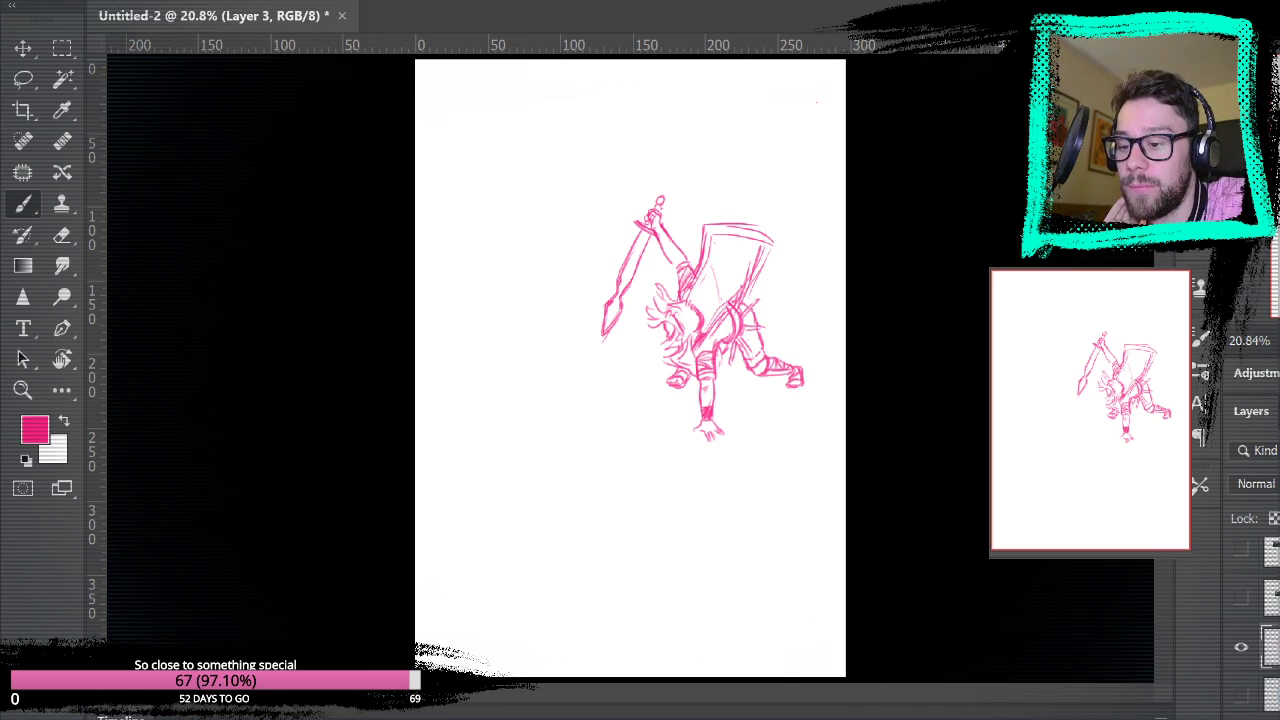
- Show the blue rough sketch on Layer 2, make it active, and erase its sword stroke
click(1271, 695)
click(1241, 687)
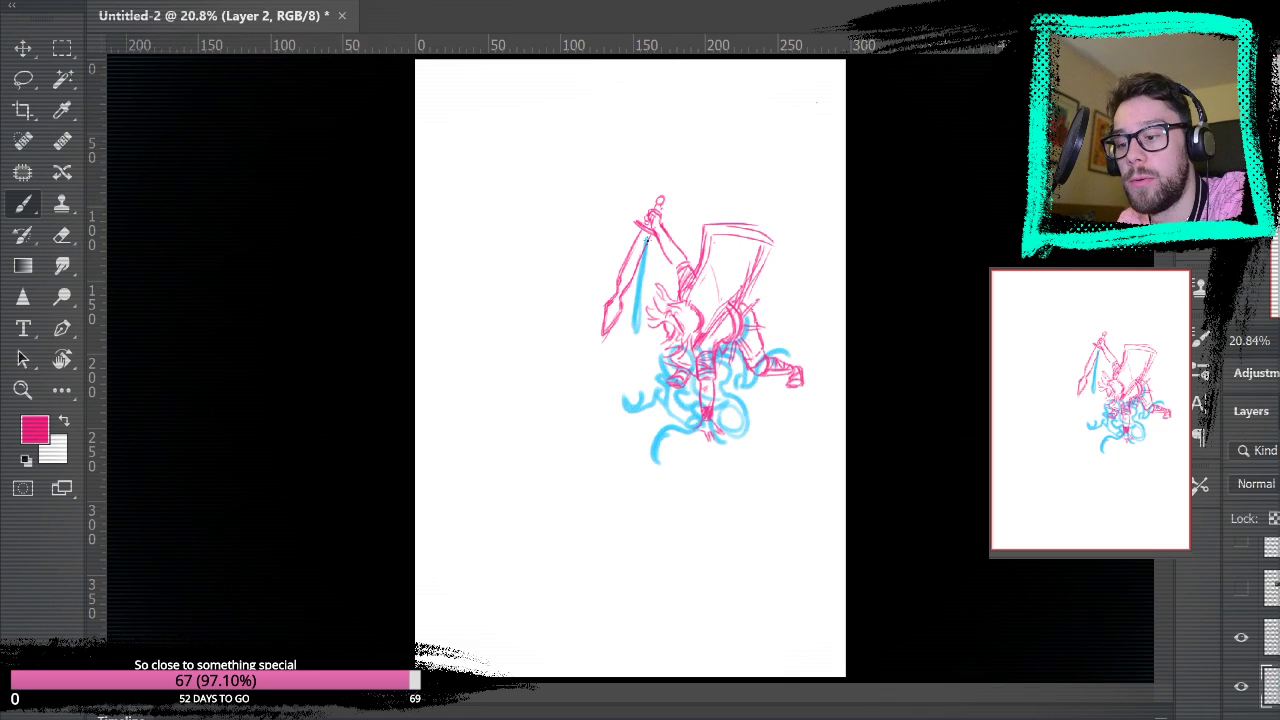
key(e)
drag(643, 238, 646, 246)
key(b)
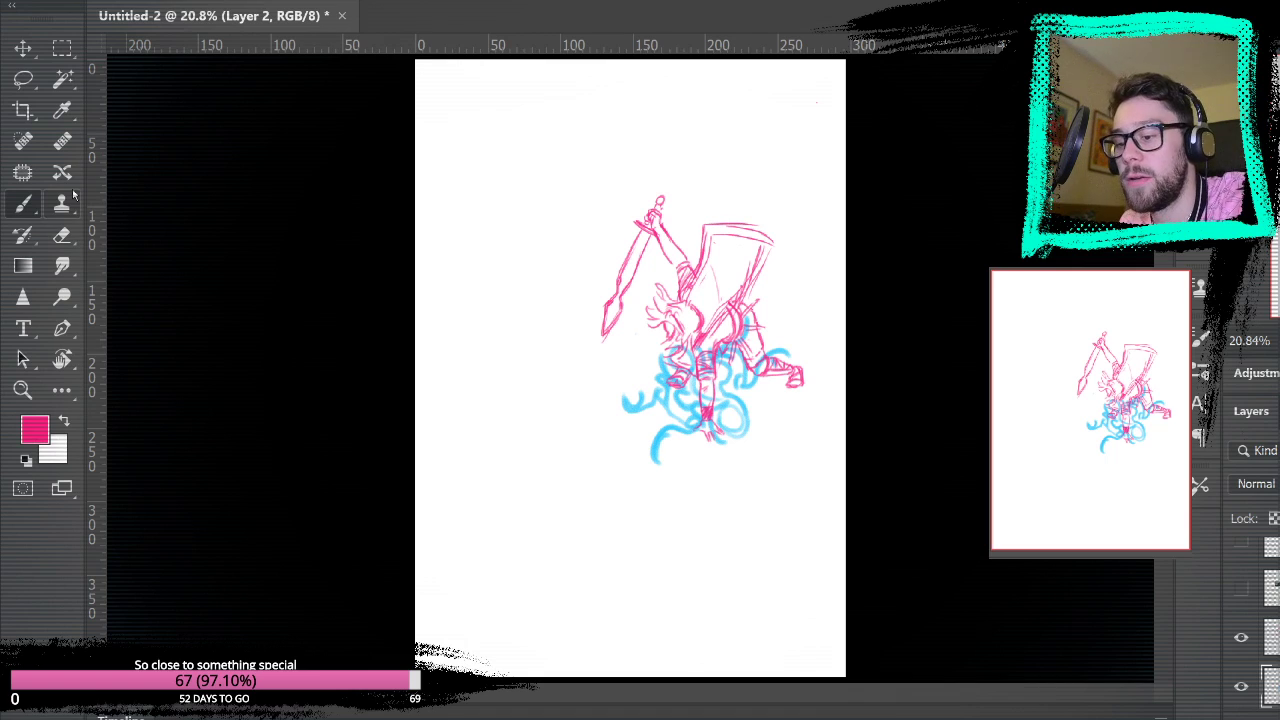
- Show the glowing sigil layer in the reference document and return to the warrior sketch
key(z)
click(765, 425)
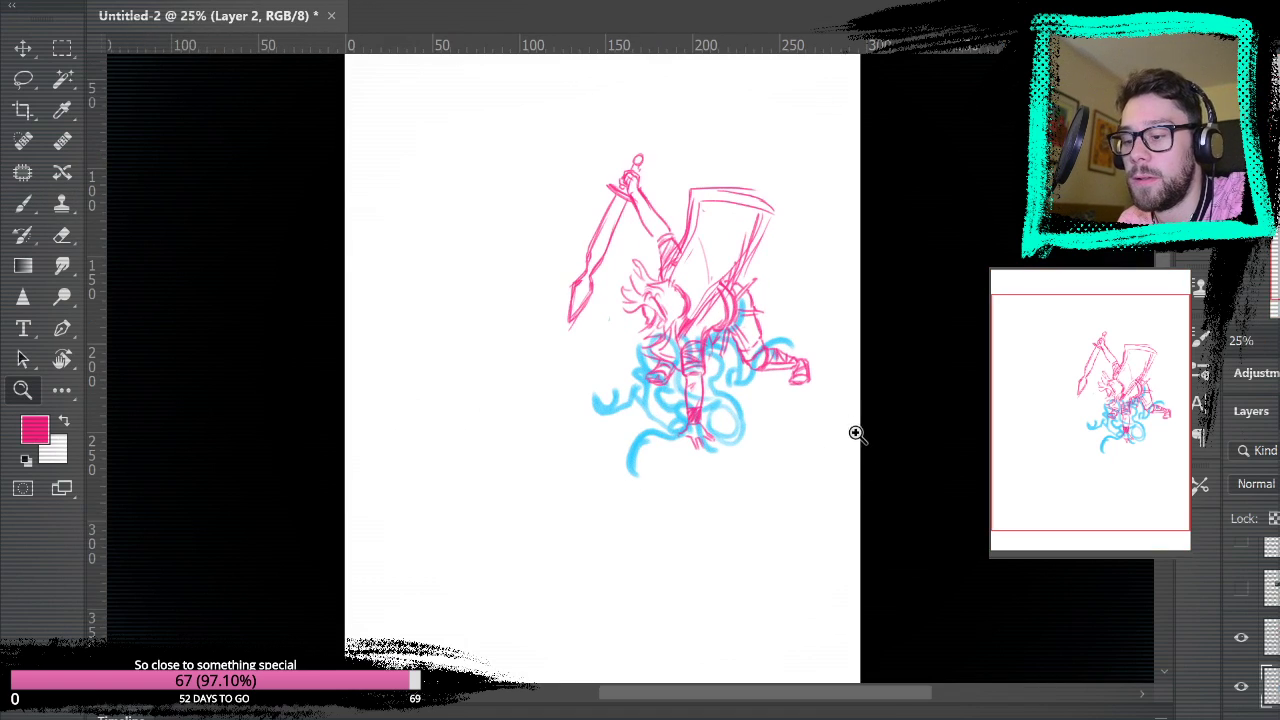
click(852, 442)
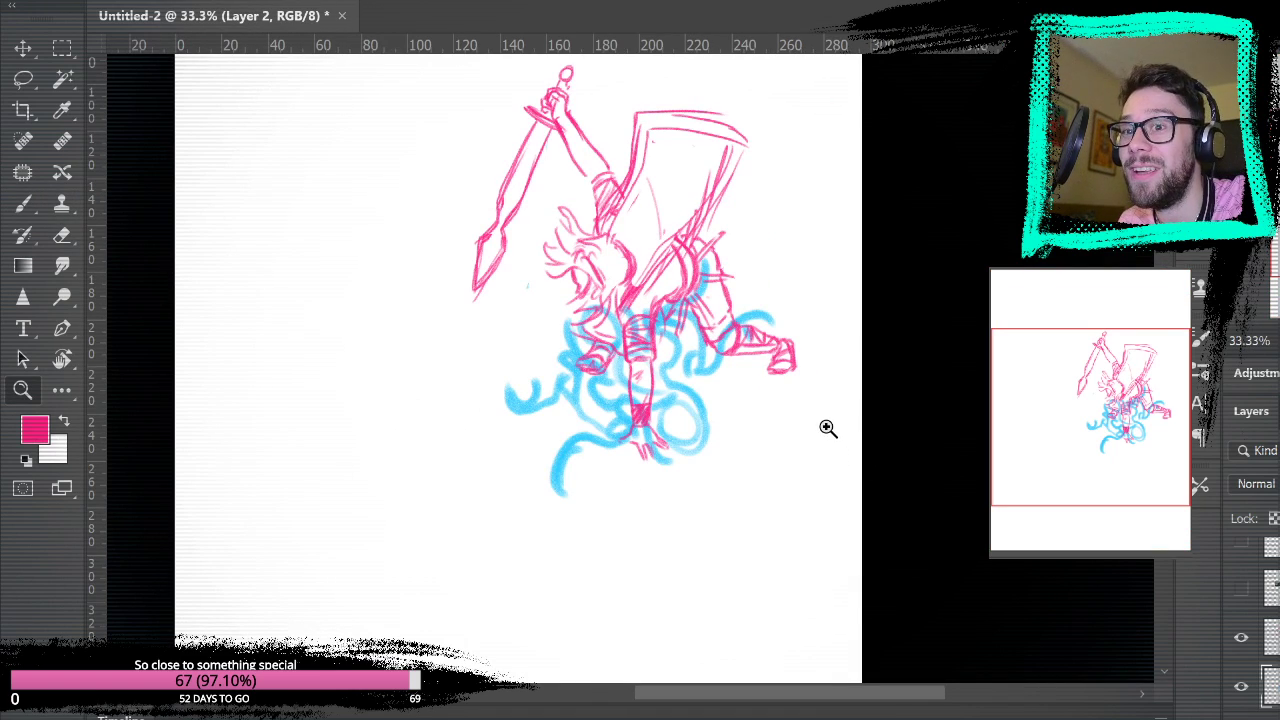
click(1279, 450)
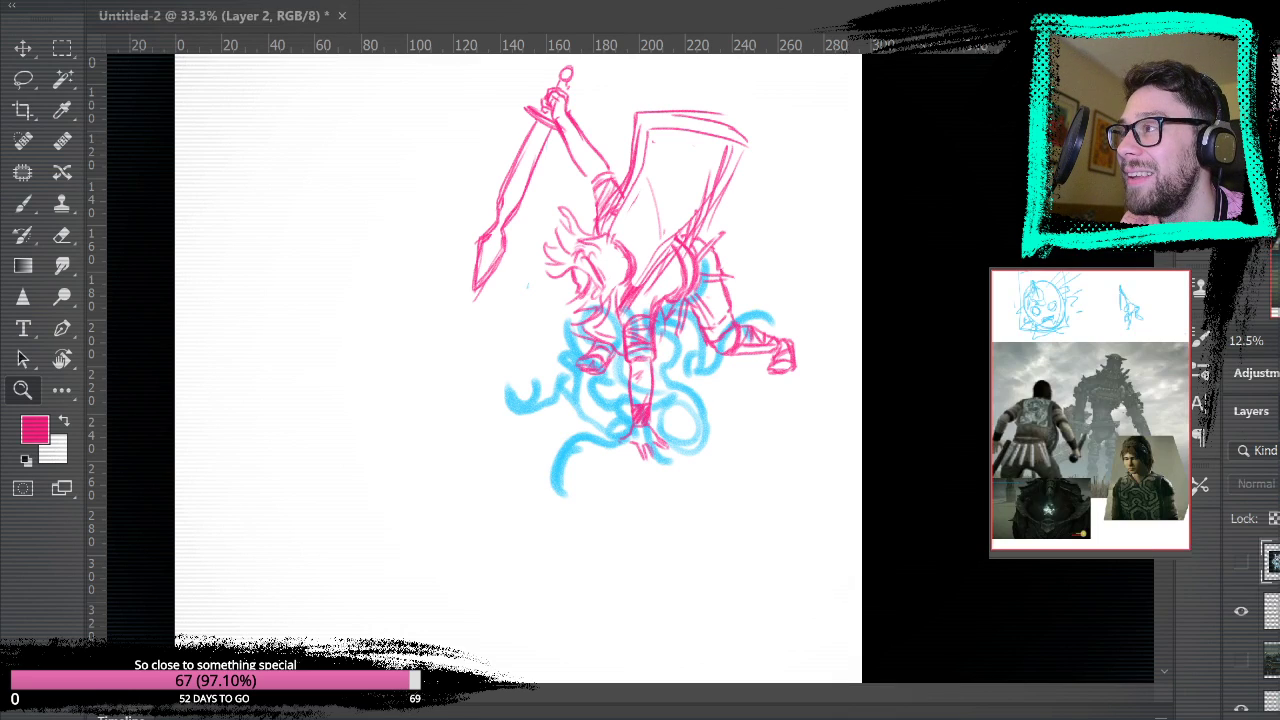
key(ctrl+v)
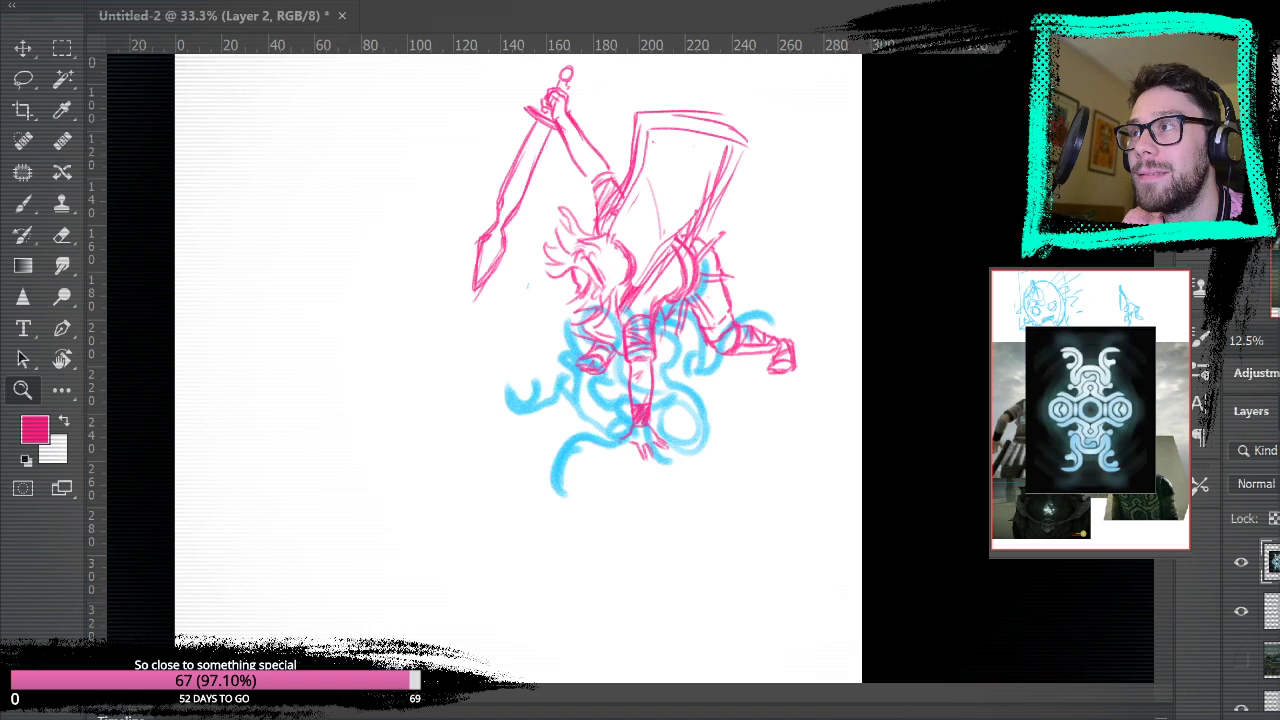
click(618, 231)
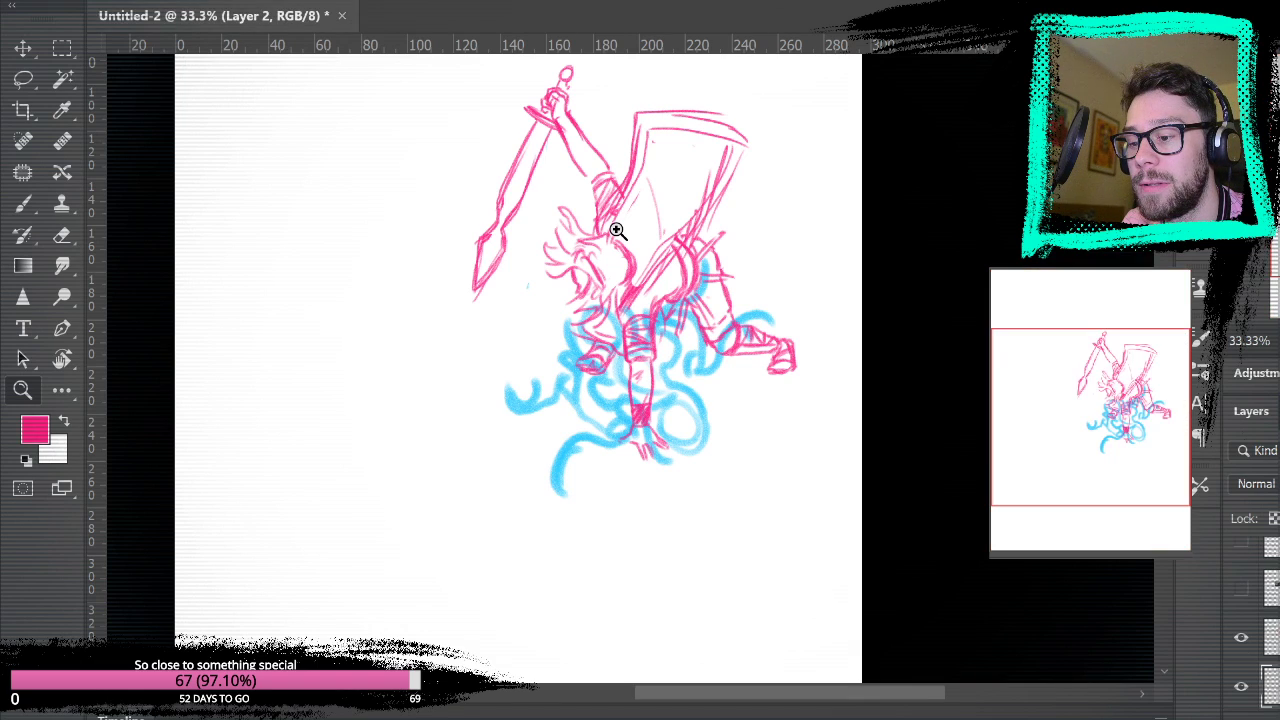
- Undo the erasing of the blue sword stroke and hide the blue rough sketch on Layer 2
drag(707, 226, 883, 388)
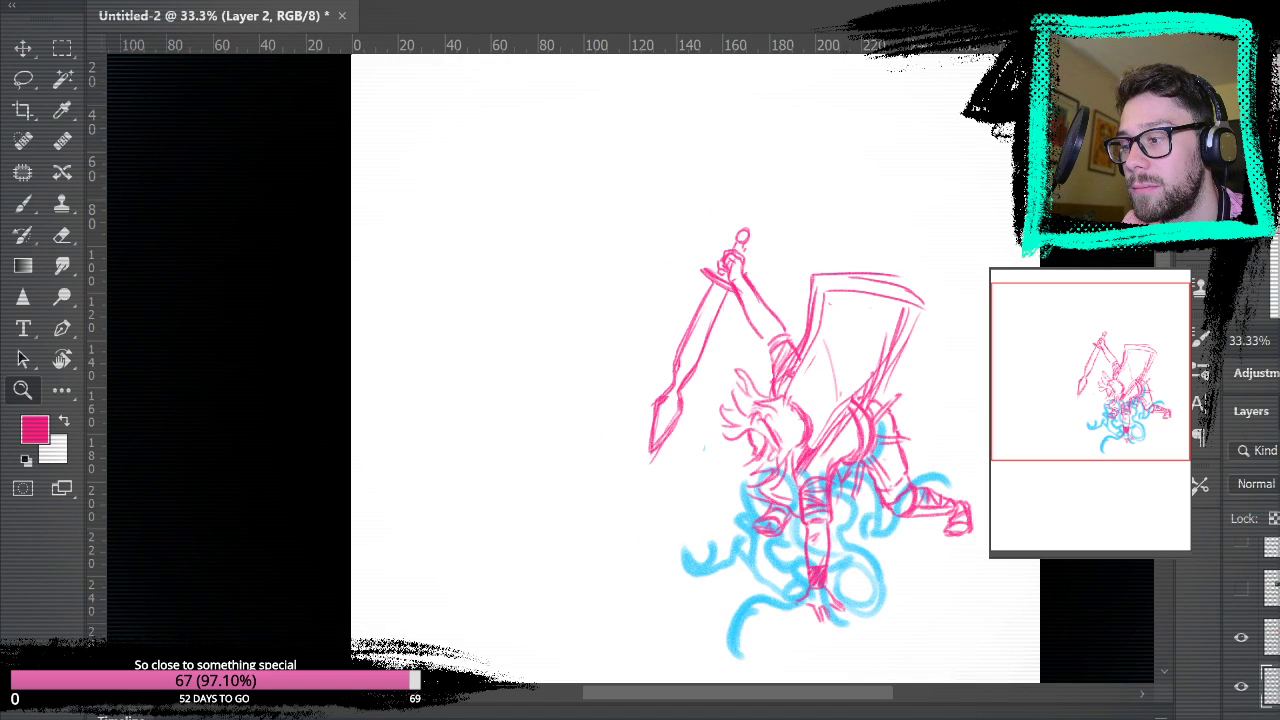
key(ctrl+minus)
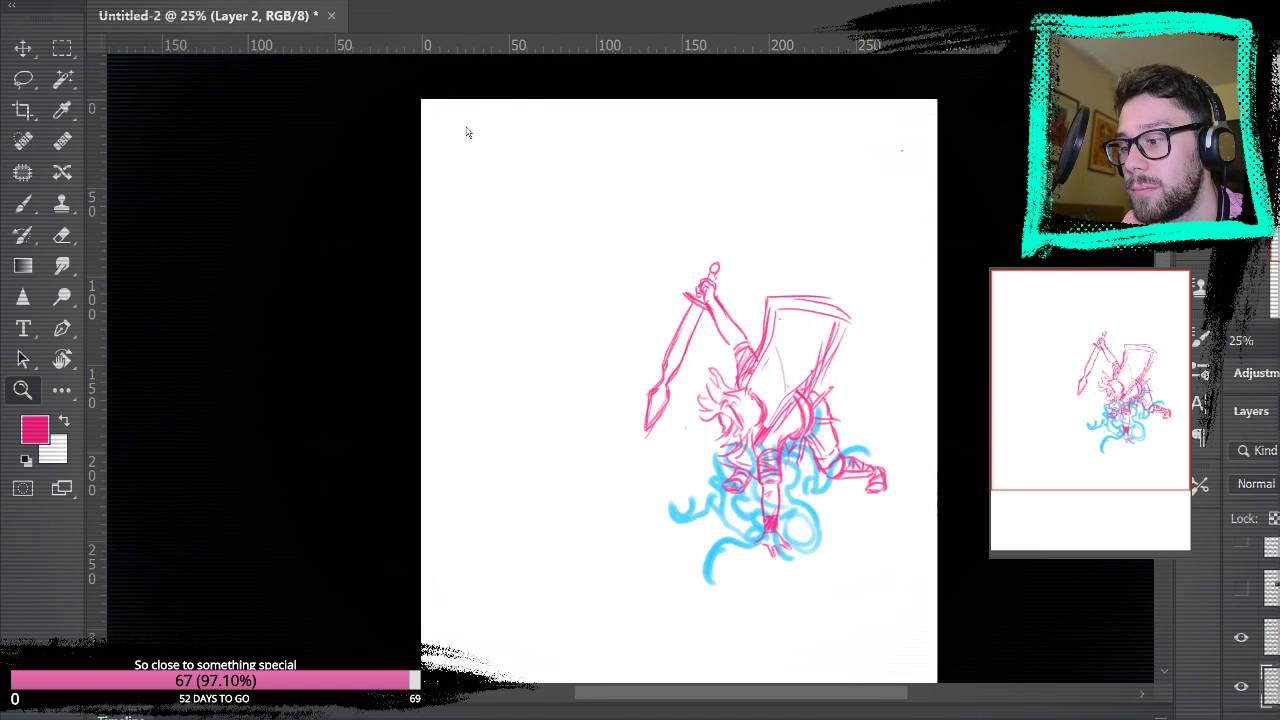
scroll(466, 129, down, 1)
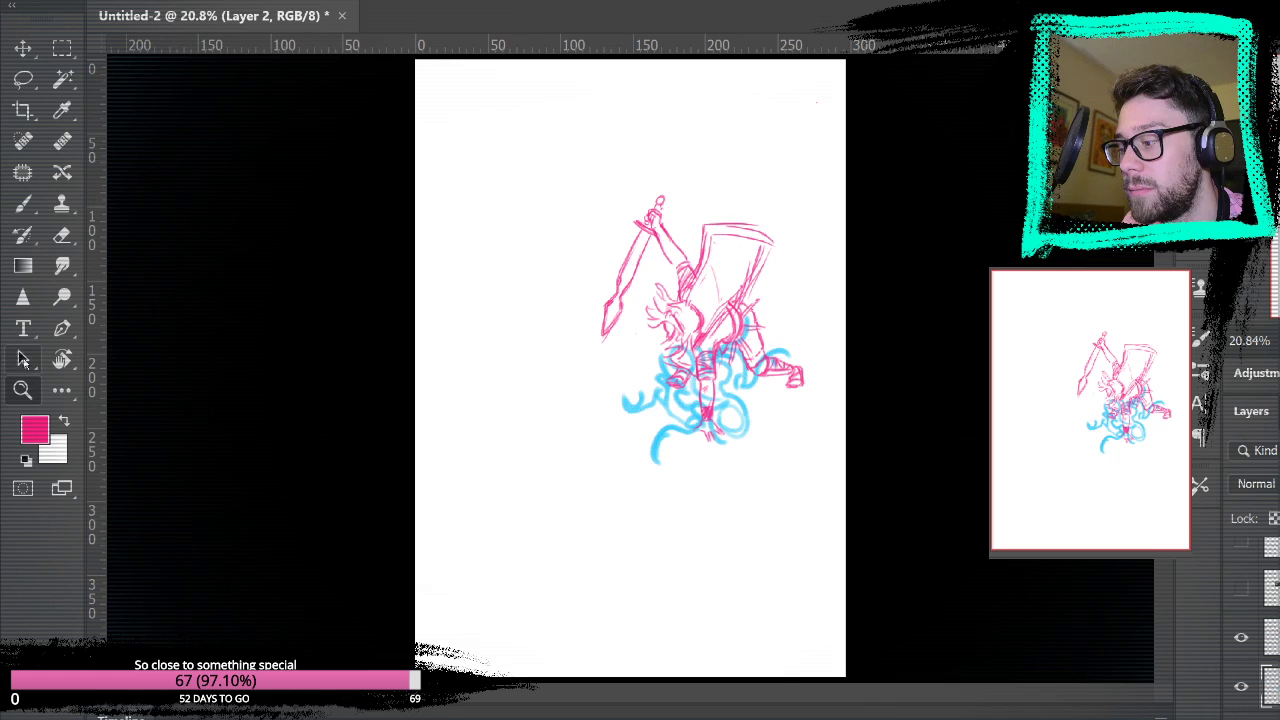
click(37, 199)
click(78, 40)
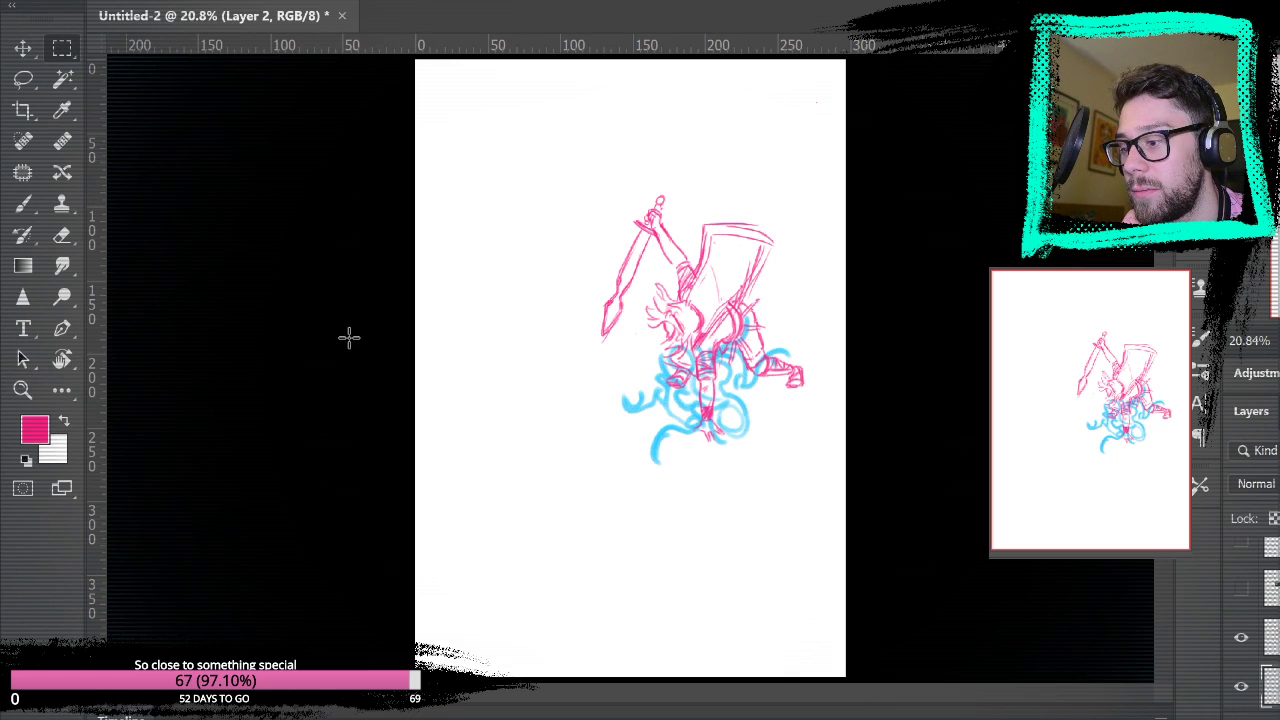
key(ctrl+z)
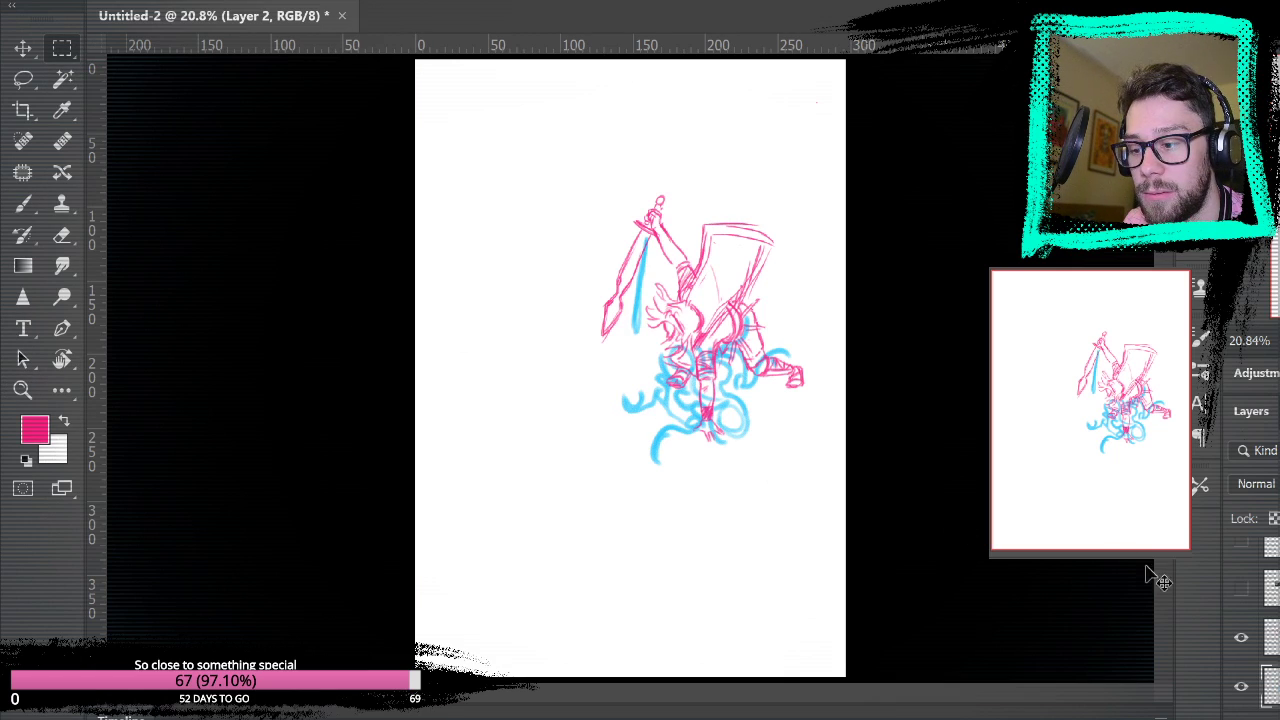
click(1241, 687)
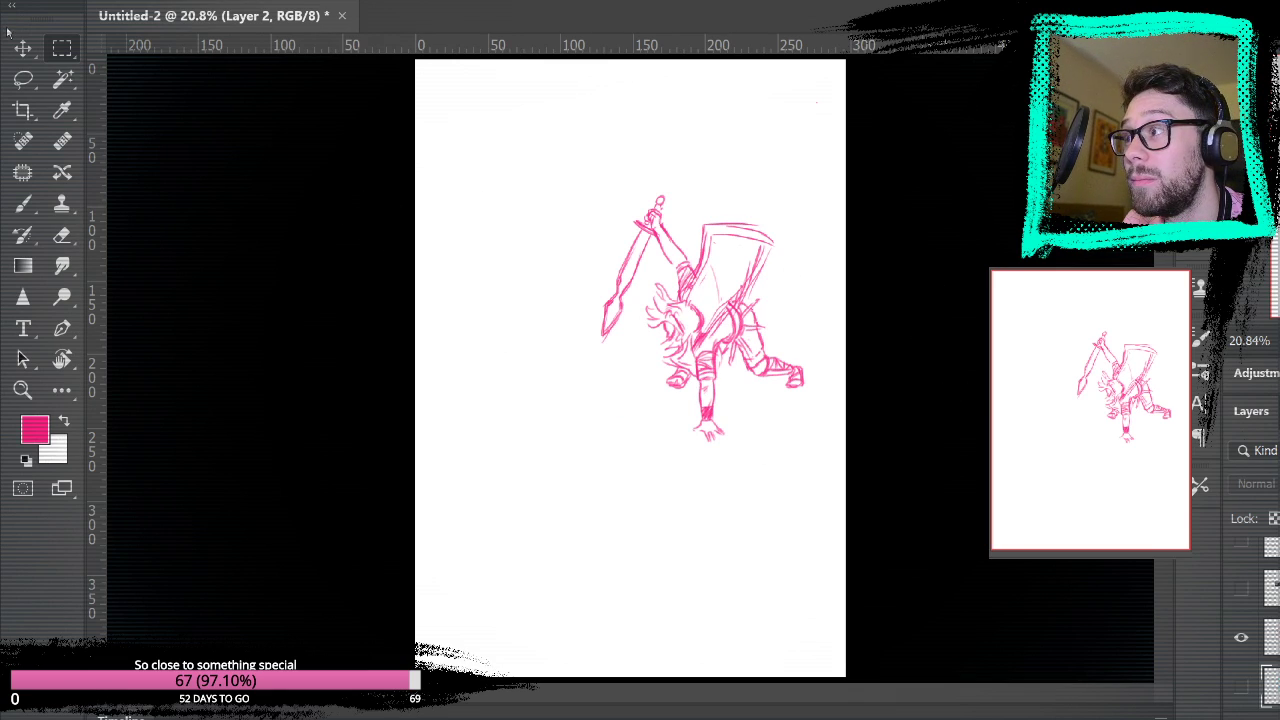
- Examine the glowing sigil in the reference document and return to the warrior sketch
key(ctrl+Tab)
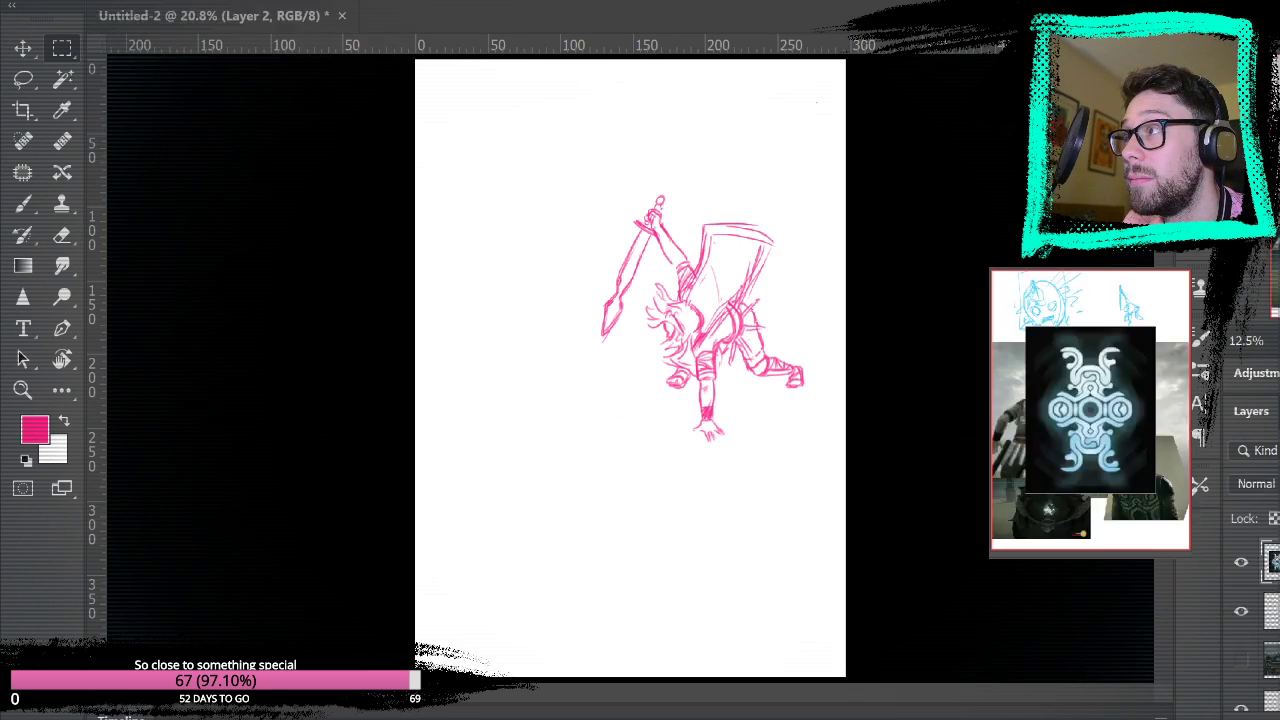
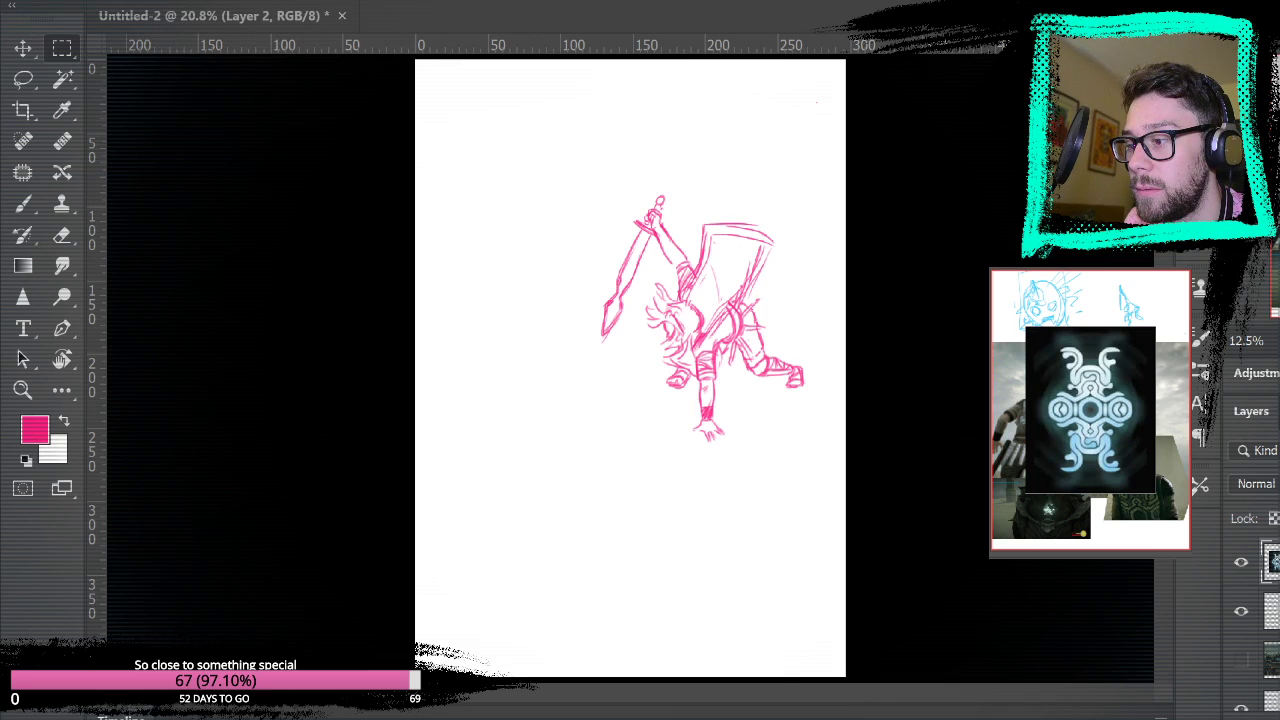
key(ctrl+0)
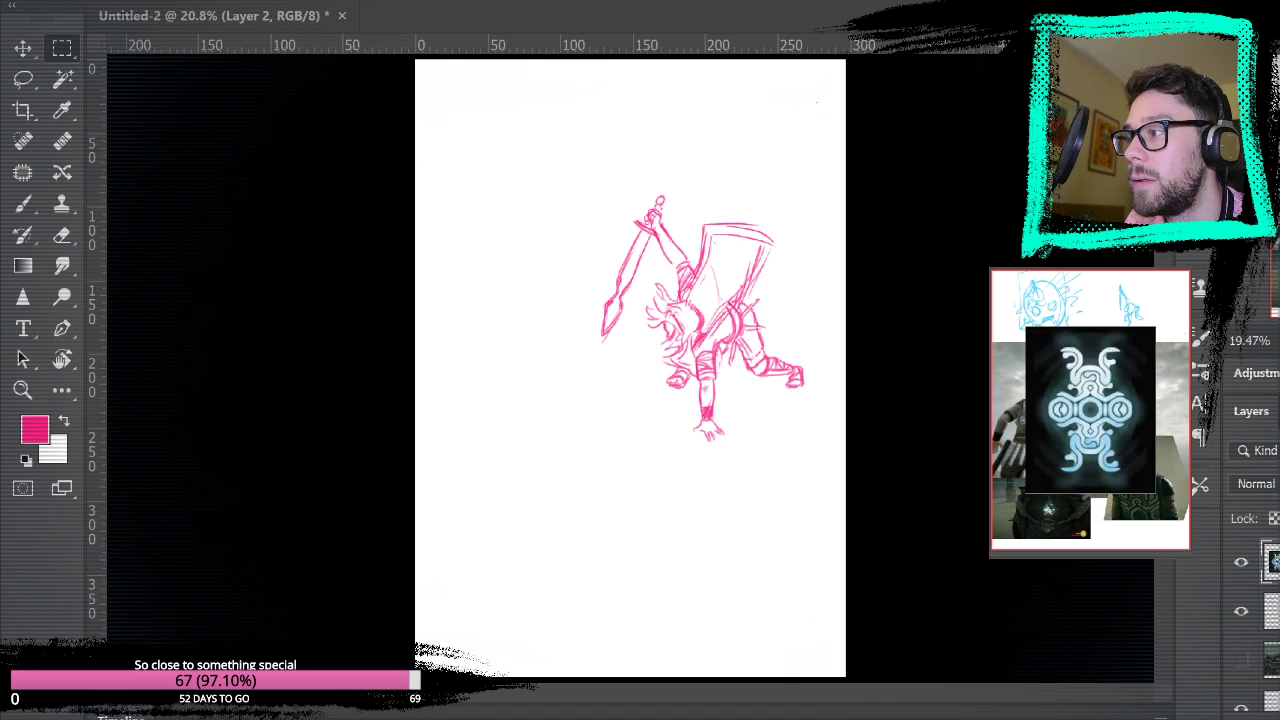
click(755, 204)
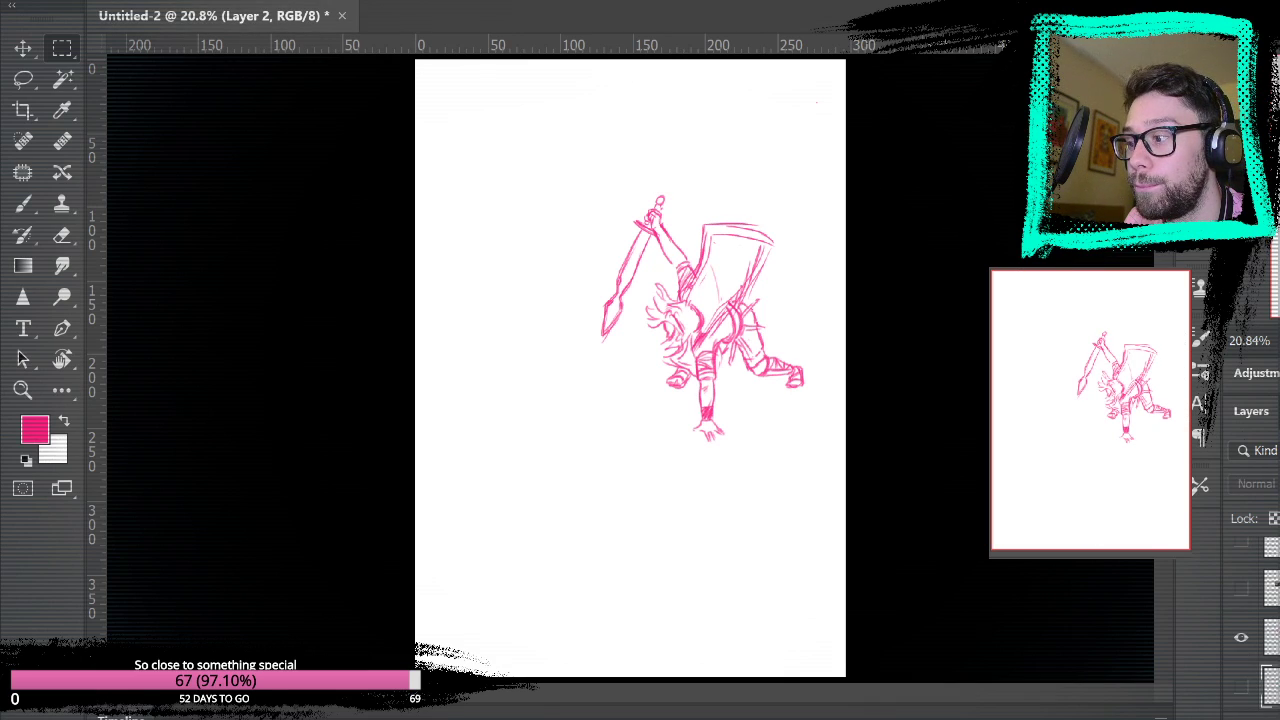
click(207, 231)
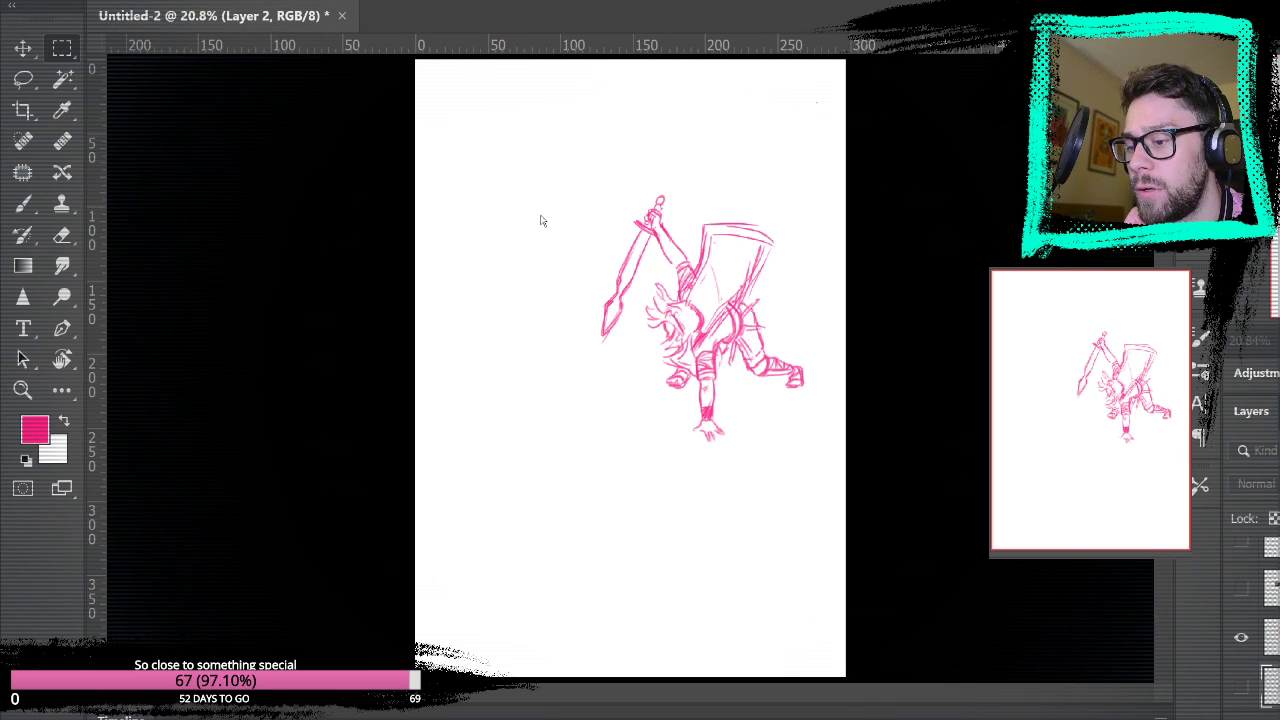
- Save the warrior sketch as shadowofthe.psd
key(Return)
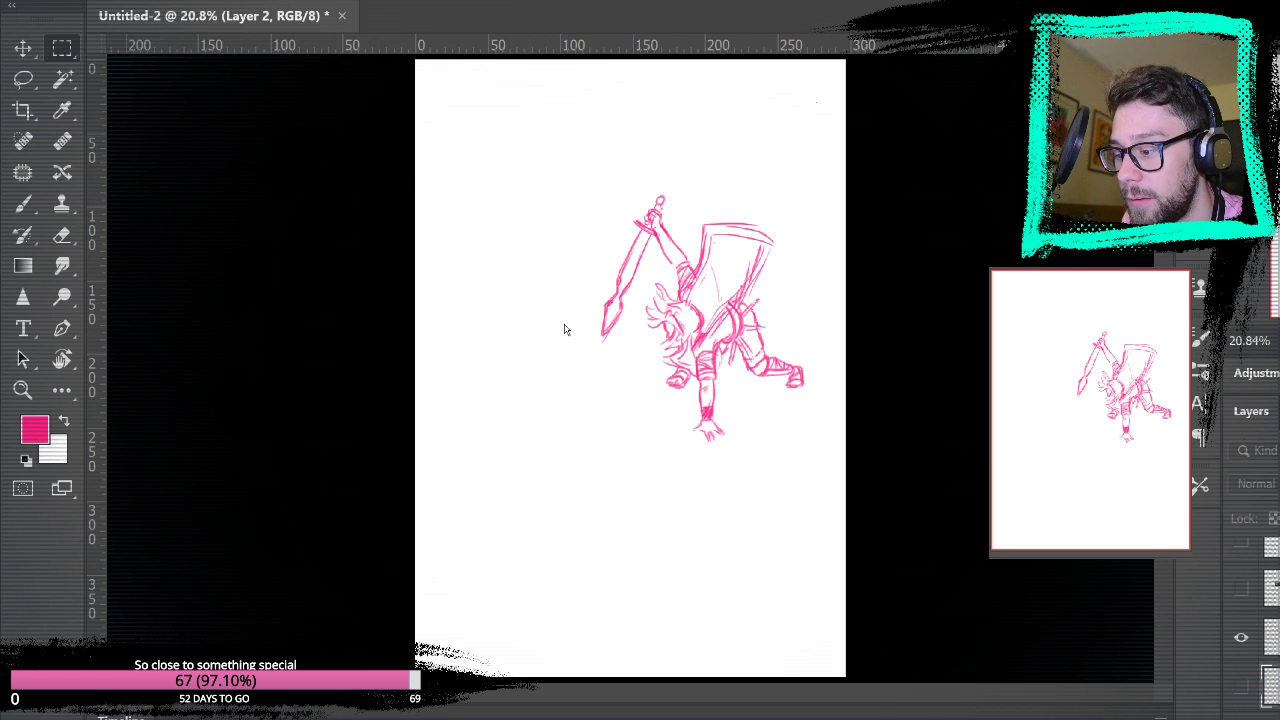
key(ctrl+s)
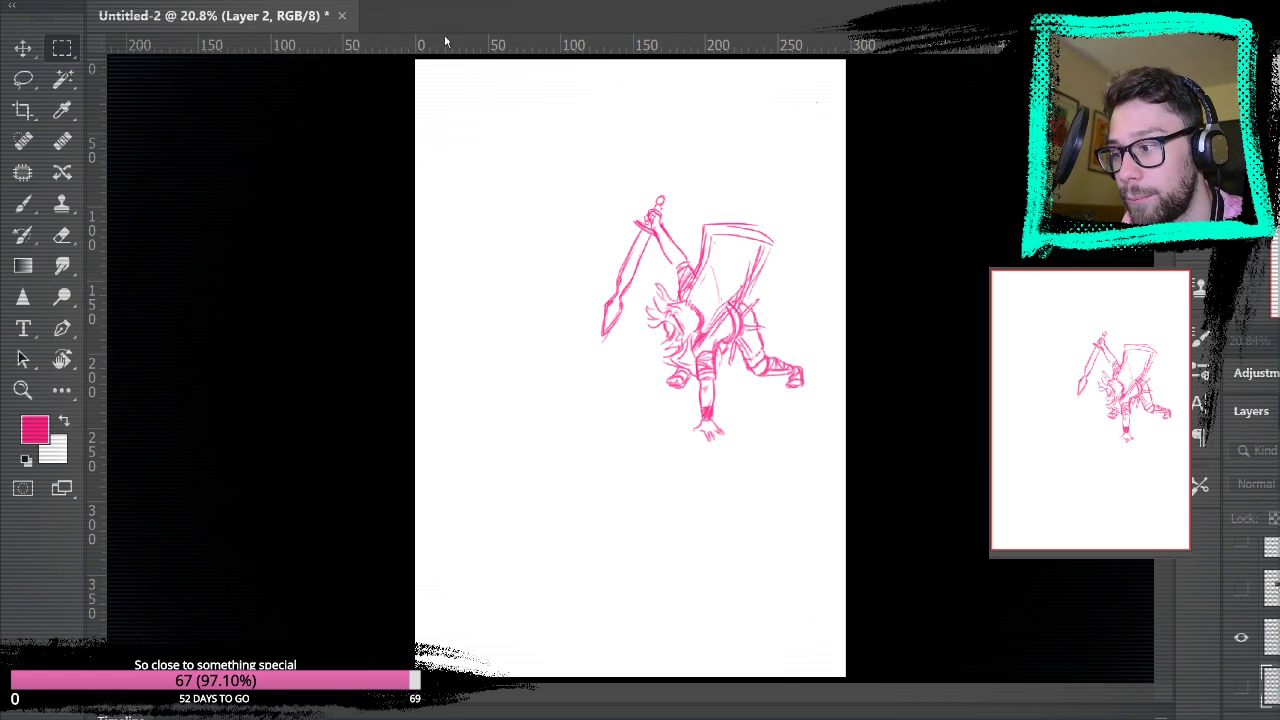
click(848, 291)
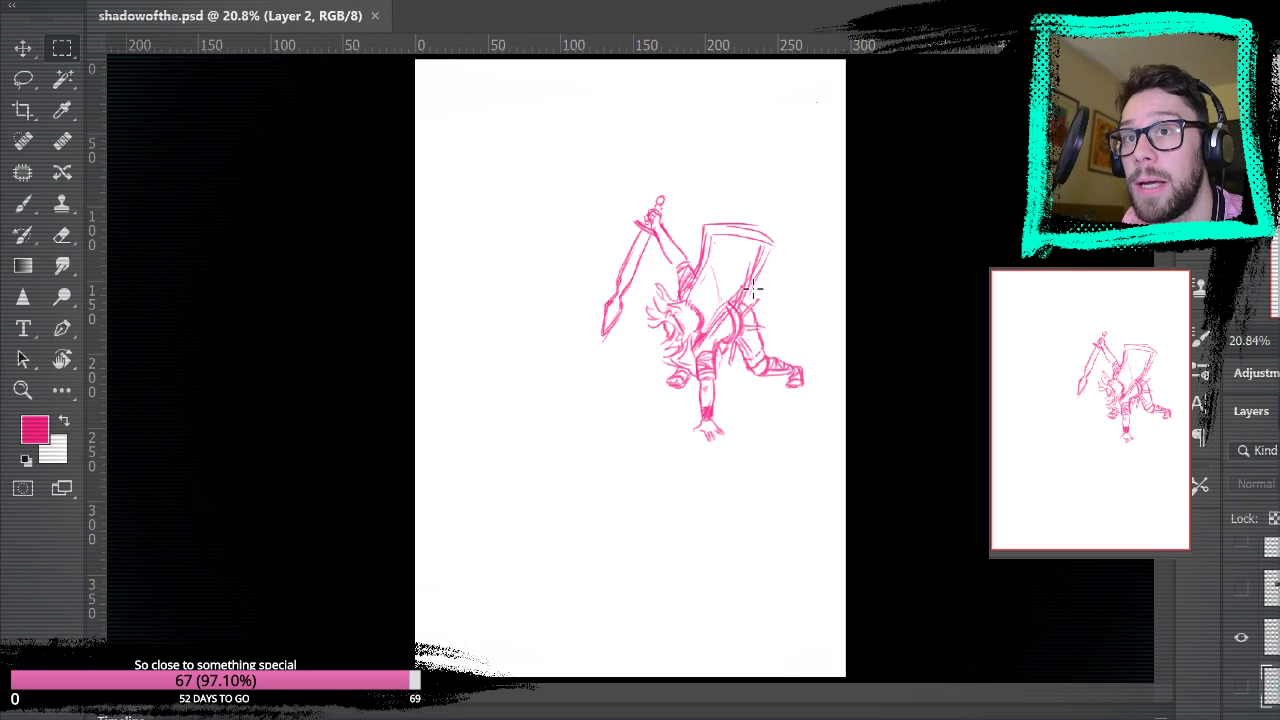
- Close shadowofthe.psd and reopen it with the warrior sketch enlarged
click(376, 17)
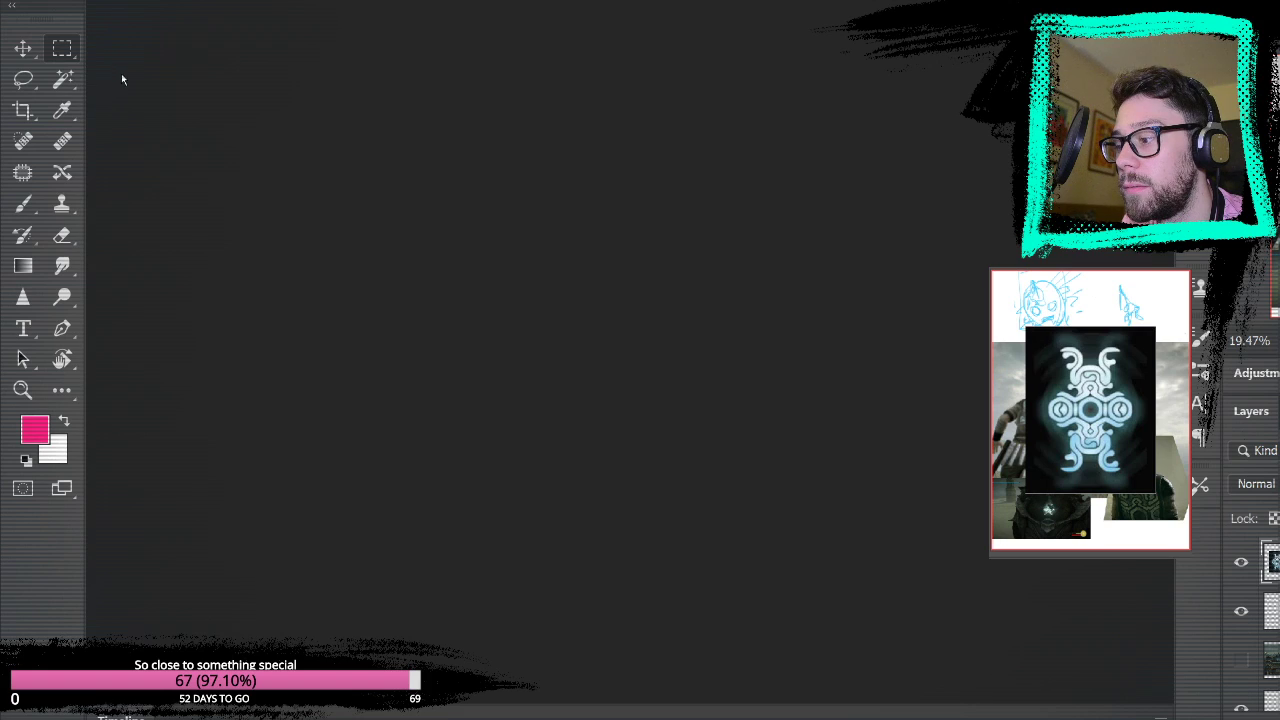
click(691, 122)
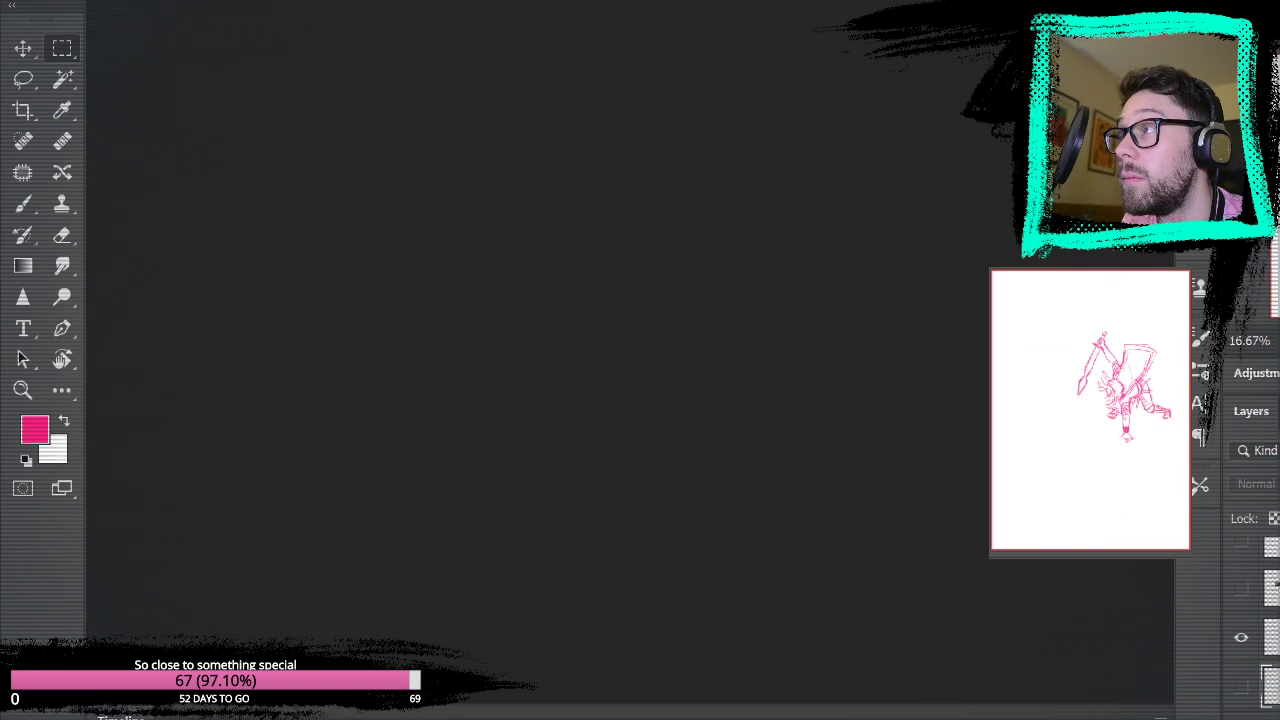
drag(216, 1, 204, 9)
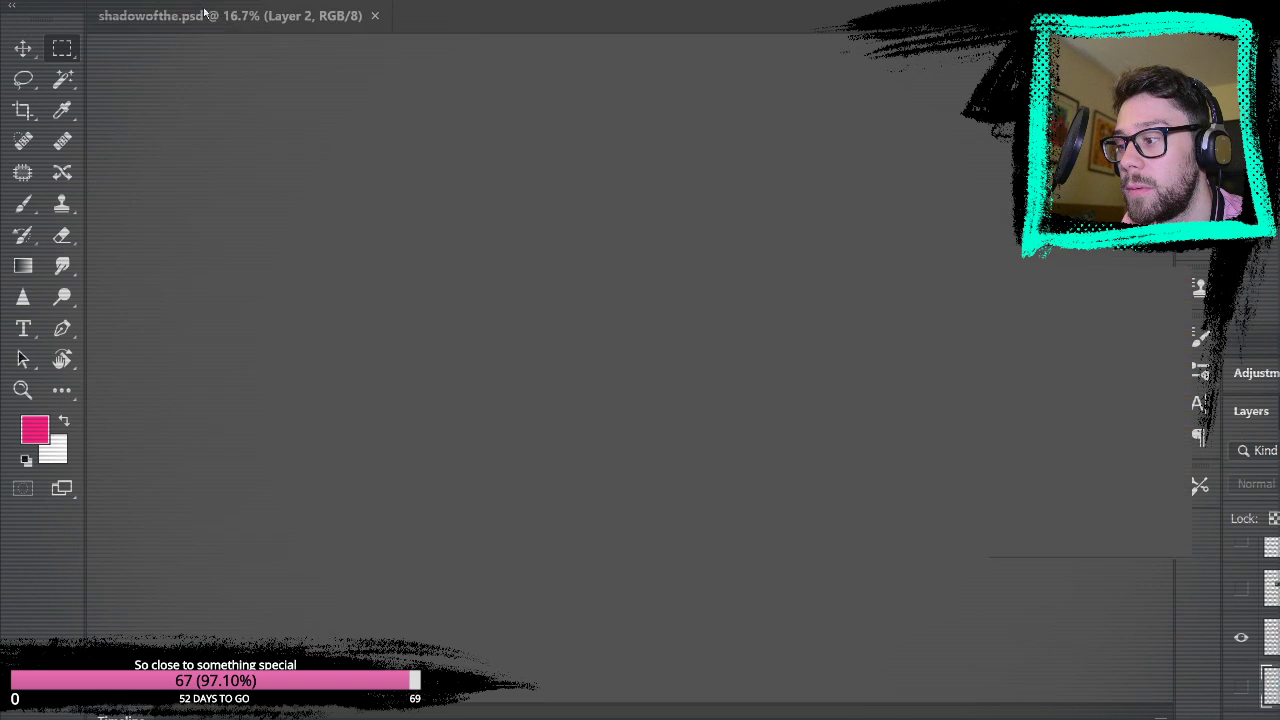
scroll(558, 347, down, 3)
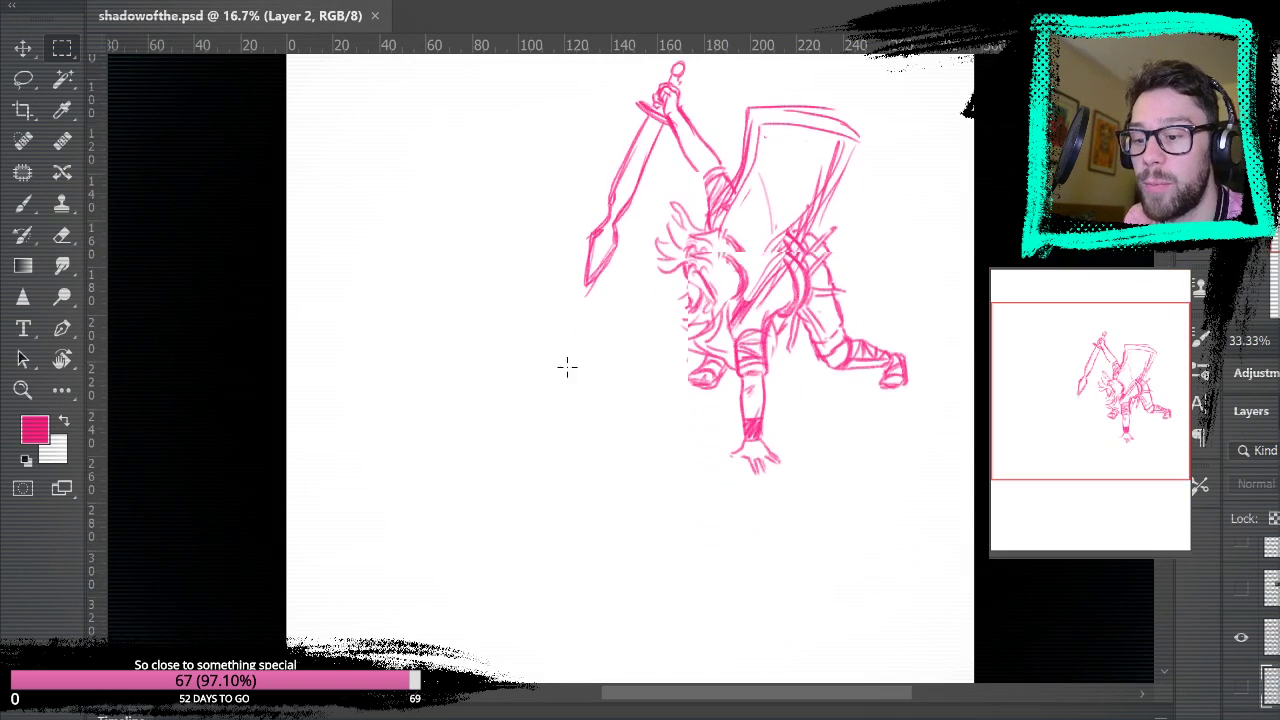
scroll(560, 354, up, 1)
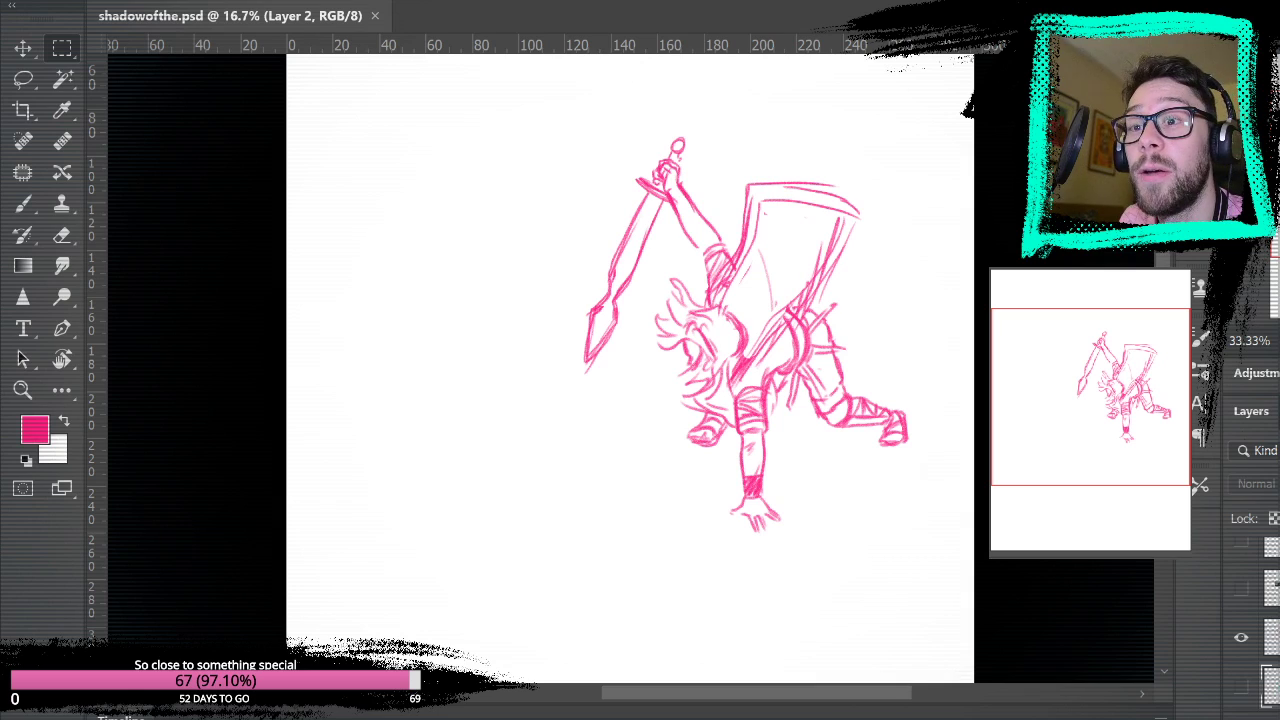
- Examine the whole glowing sigil in the reference document beside the warrior sketch
key(ctrl+Tab)
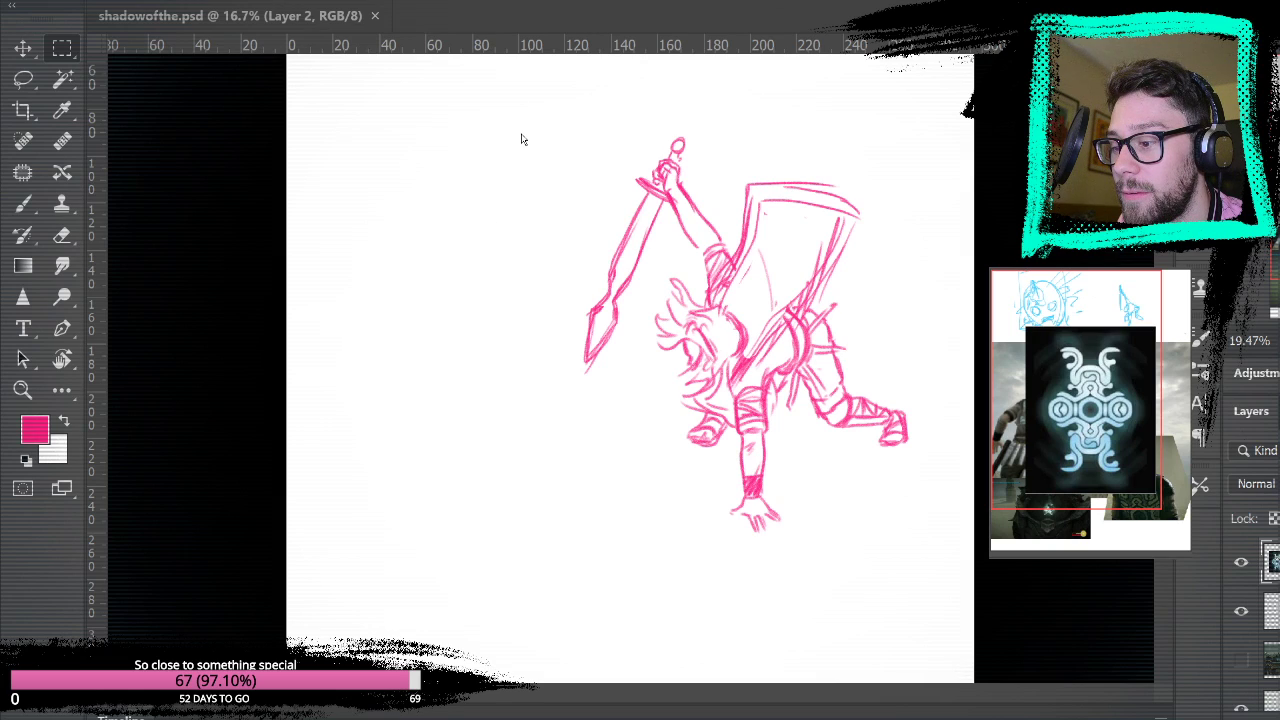
key(ctrl+0)
key(ctrl+0)
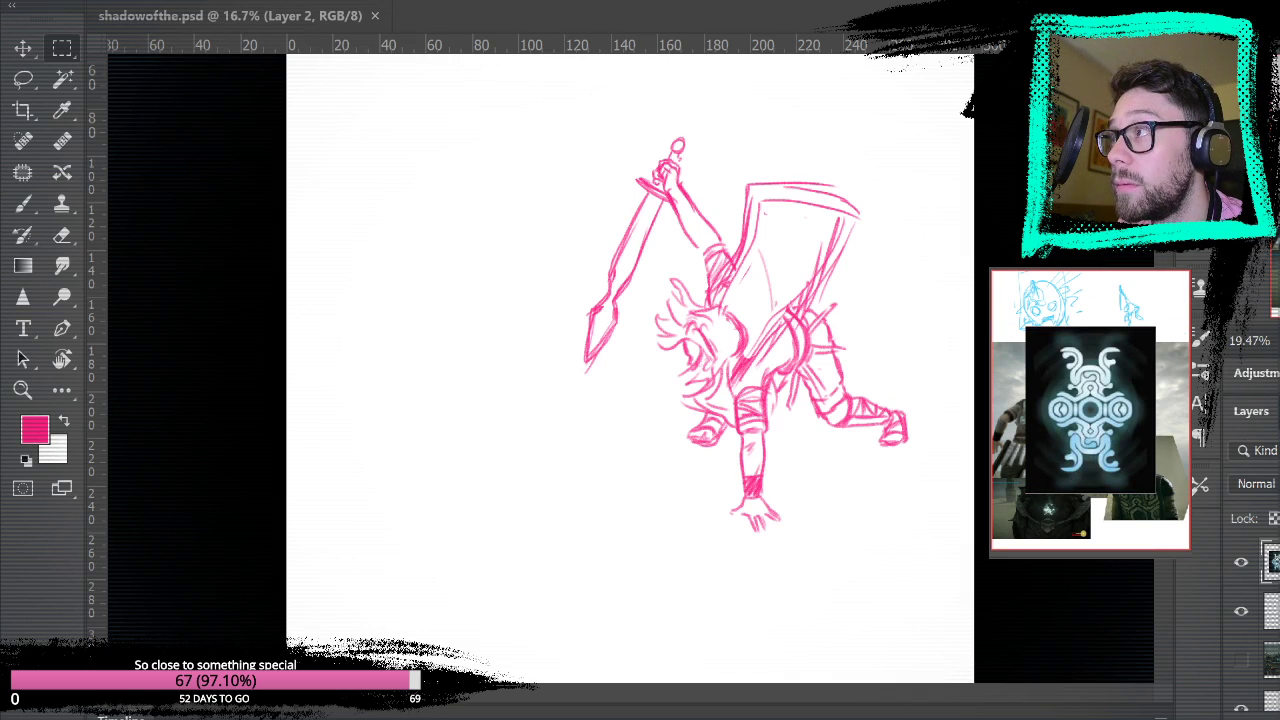
click(517, 131)
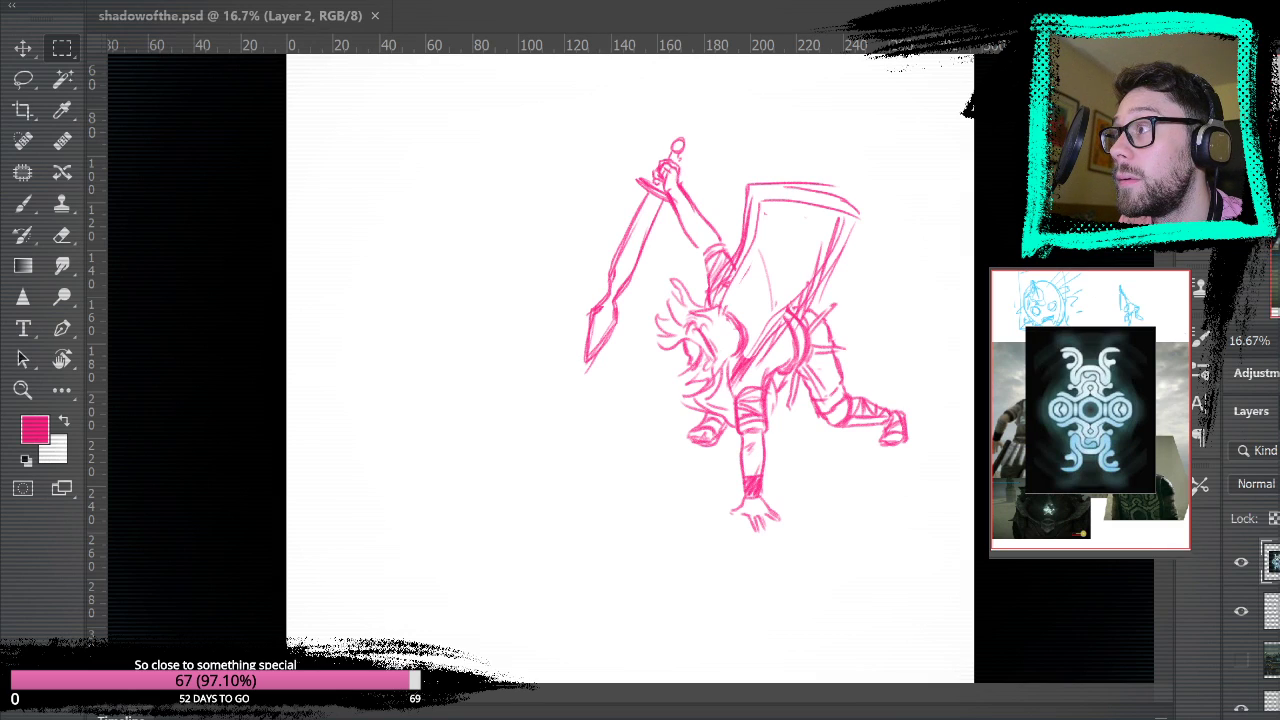
- Erase the blue sword stroke from the rough sketch on Layer 2 and hide the pink warrior layer
click(548, 413)
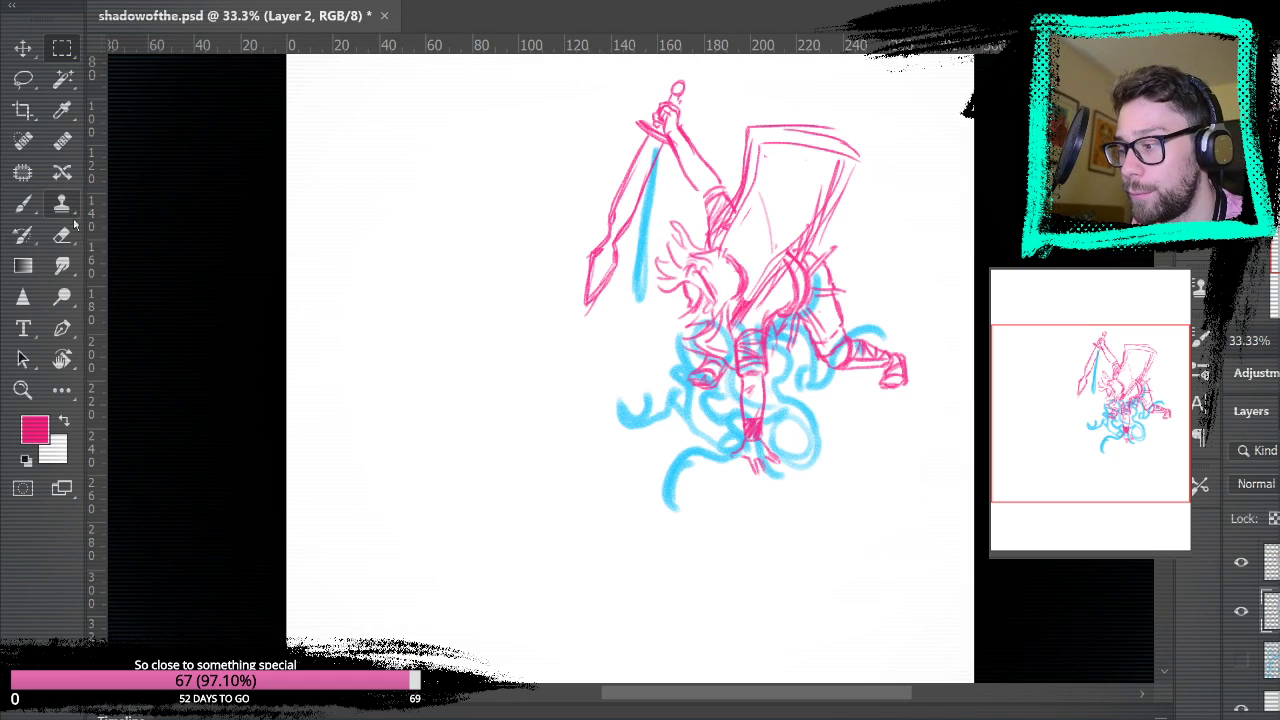
mouse_move(657, 150)
mouse_down()
mouse_move(640, 300)
mouse_move(657, 160)
mouse_up()
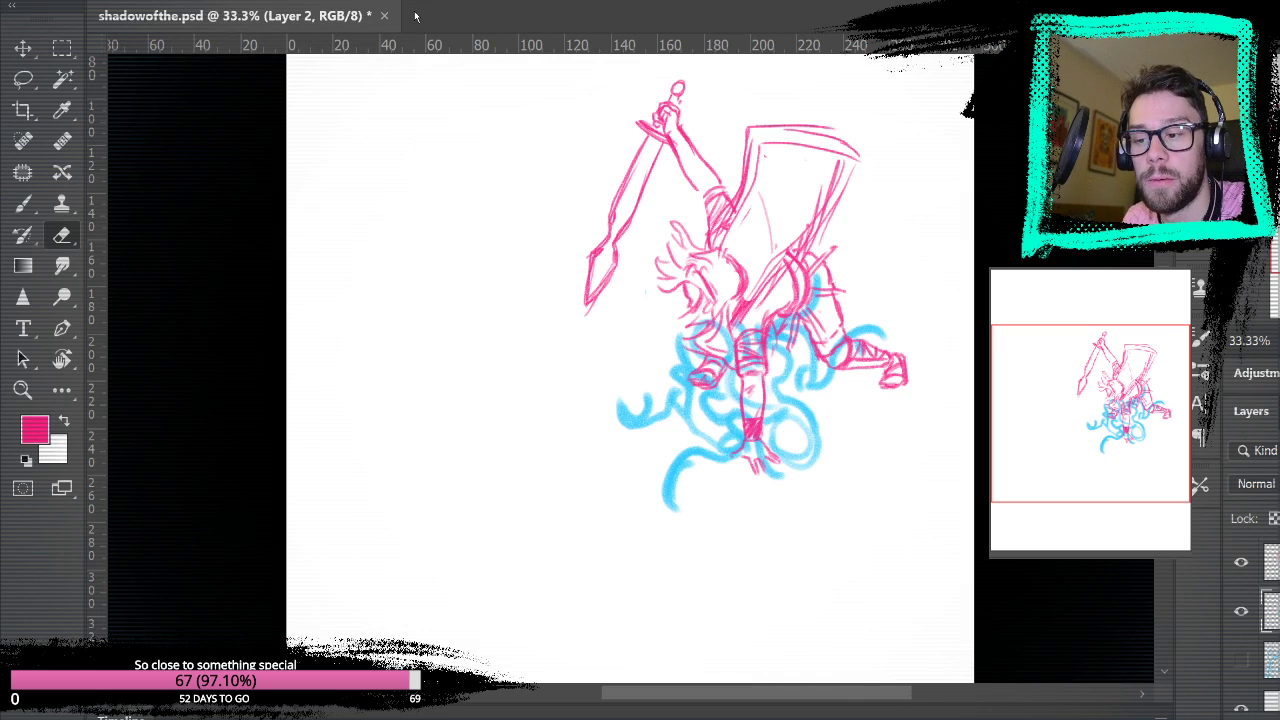
click(1241, 561)
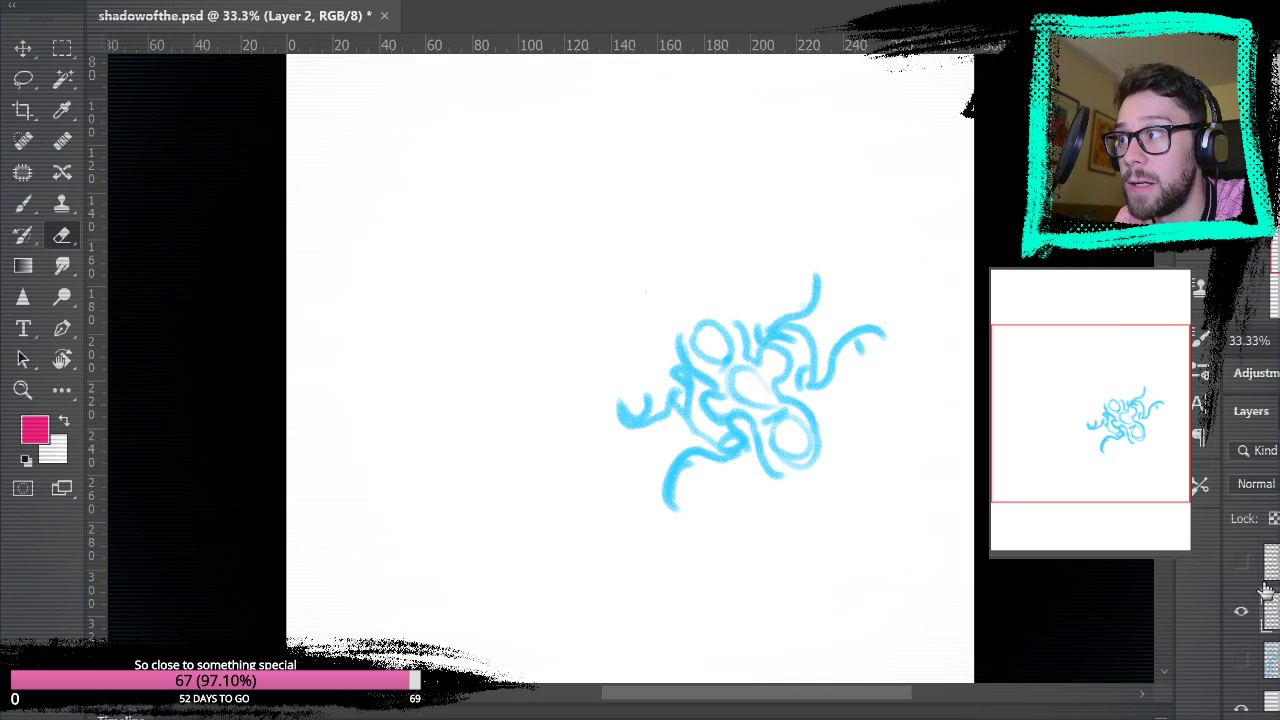
- Draw a pink hexagon around the uppermost blue circle of the rough sigil with the Brush
click(23, 390)
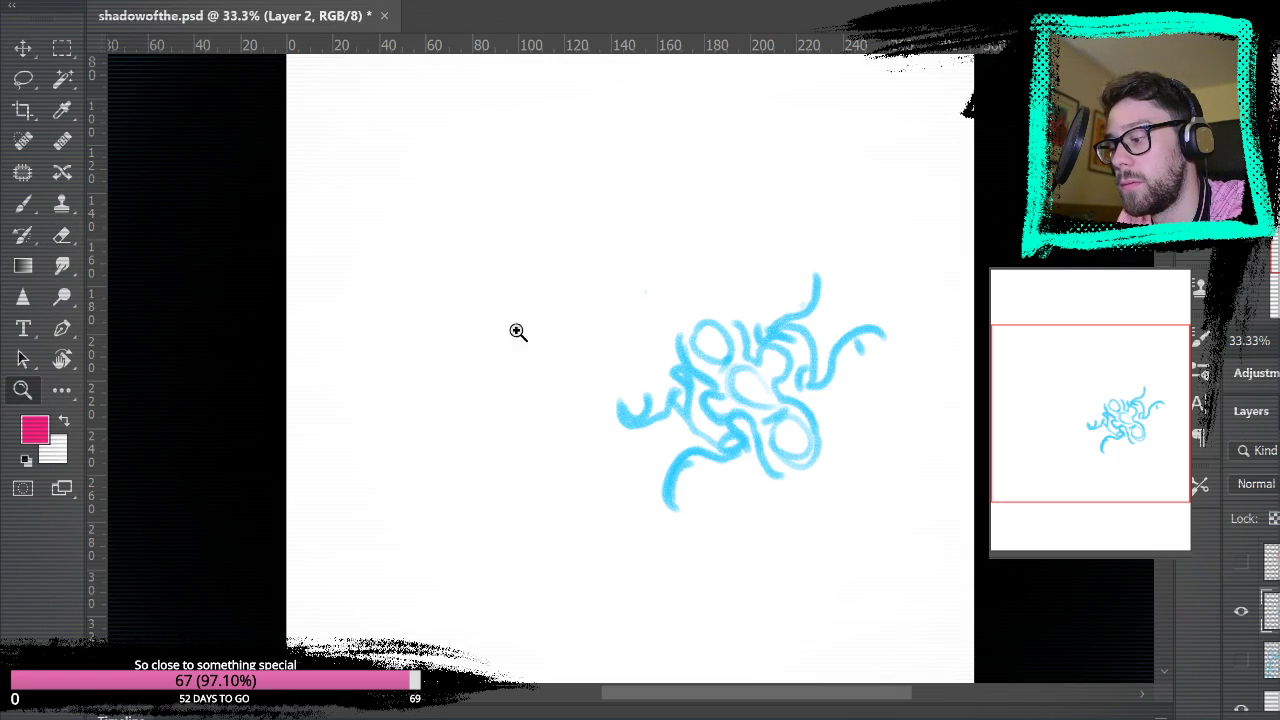
click(846, 277)
key(b)
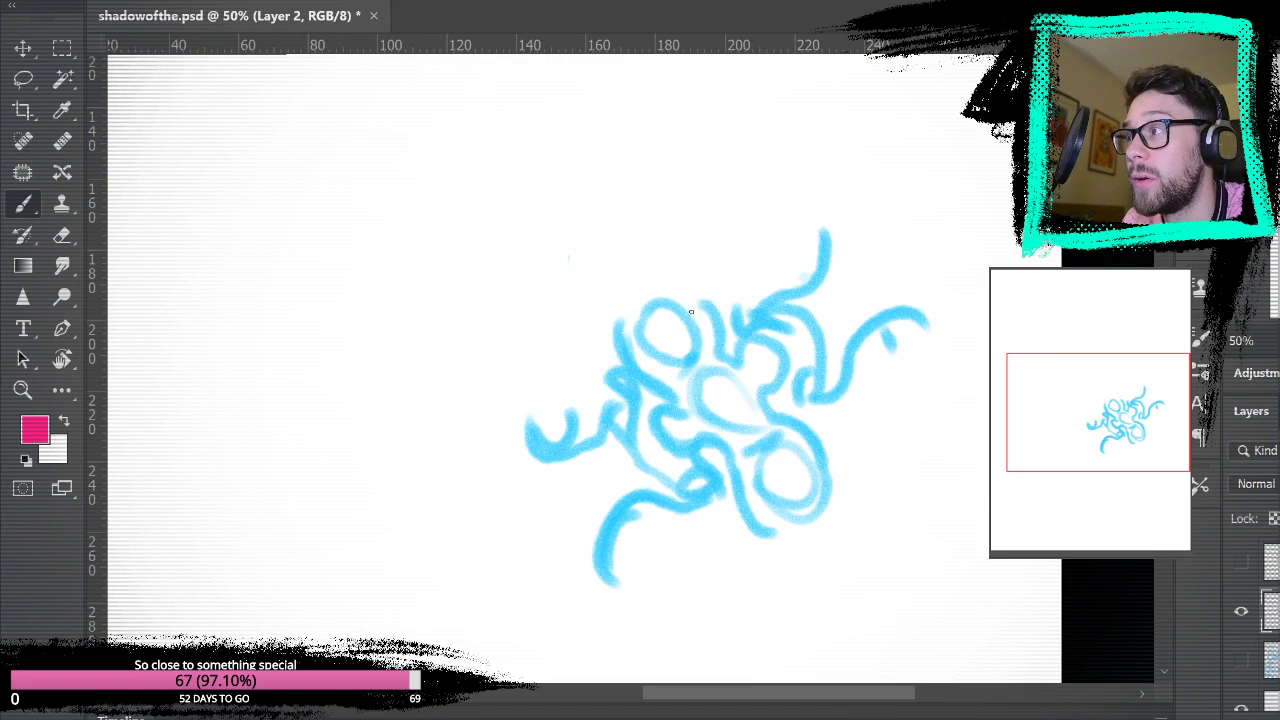
mouse_move(632, 314)
mouse_down()
mouse_move(632, 345)
mouse_move(651, 362)
mouse_move(692, 333)
mouse_move(636, 353)
mouse_move(678, 366)
mouse_up()
key(ctrl+z)
drag(634, 316, 660, 295)
drag(679, 366, 700, 347)
mouse_move(659, 294)
mouse_down()
mouse_move(702, 307)
mouse_move(701, 349)
mouse_up()
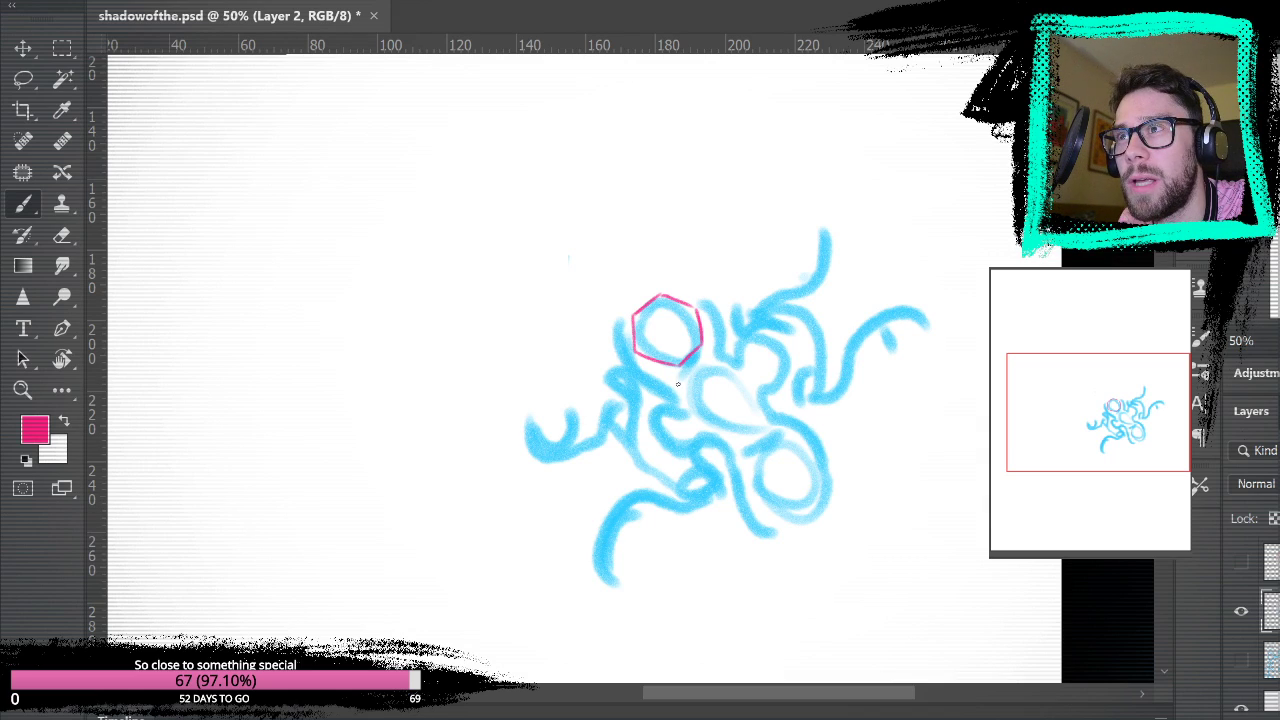
mouse_move(661, 309)
mouse_down()
mouse_move(670, 352)
mouse_move(651, 344)
mouse_move(660, 311)
mouse_move(674, 358)
mouse_move(643, 335)
mouse_move(679, 316)
mouse_move(664, 345)
mouse_move(649, 309)
mouse_move(682, 342)
mouse_move(651, 317)
mouse_move(656, 352)
mouse_move(669, 310)
mouse_move(664, 345)
mouse_move(680, 315)
mouse_move(652, 315)
mouse_move(652, 339)
mouse_move(678, 343)
mouse_move(668, 308)
mouse_up()
key(ctrl+z)
key(ctrl+z)
key(ctrl+z)
key(ctrl+z)
key(ctrl+z)
key(ctrl+z)
key(ctrl+z)
key(ctrl+z)
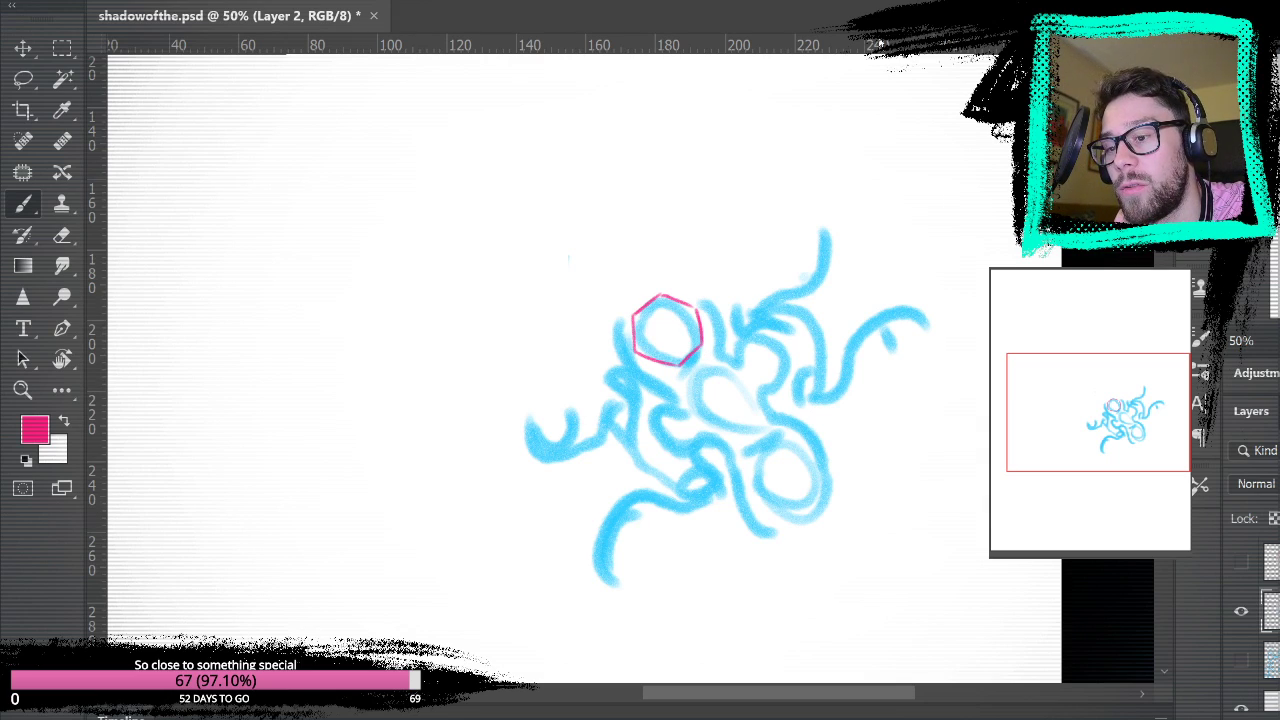
- Draw a pink circle inside the hexagon and add an S-shaped curve across it
mouse_move(664, 310)
mouse_down()
mouse_move(678, 344)
mouse_move(652, 347)
mouse_move(686, 342)
mouse_move(661, 314)
mouse_move(644, 321)
mouse_move(650, 344)
mouse_move(673, 348)
mouse_move(670, 308)
mouse_up()
key(ctrl+z)
key(ctrl+z)
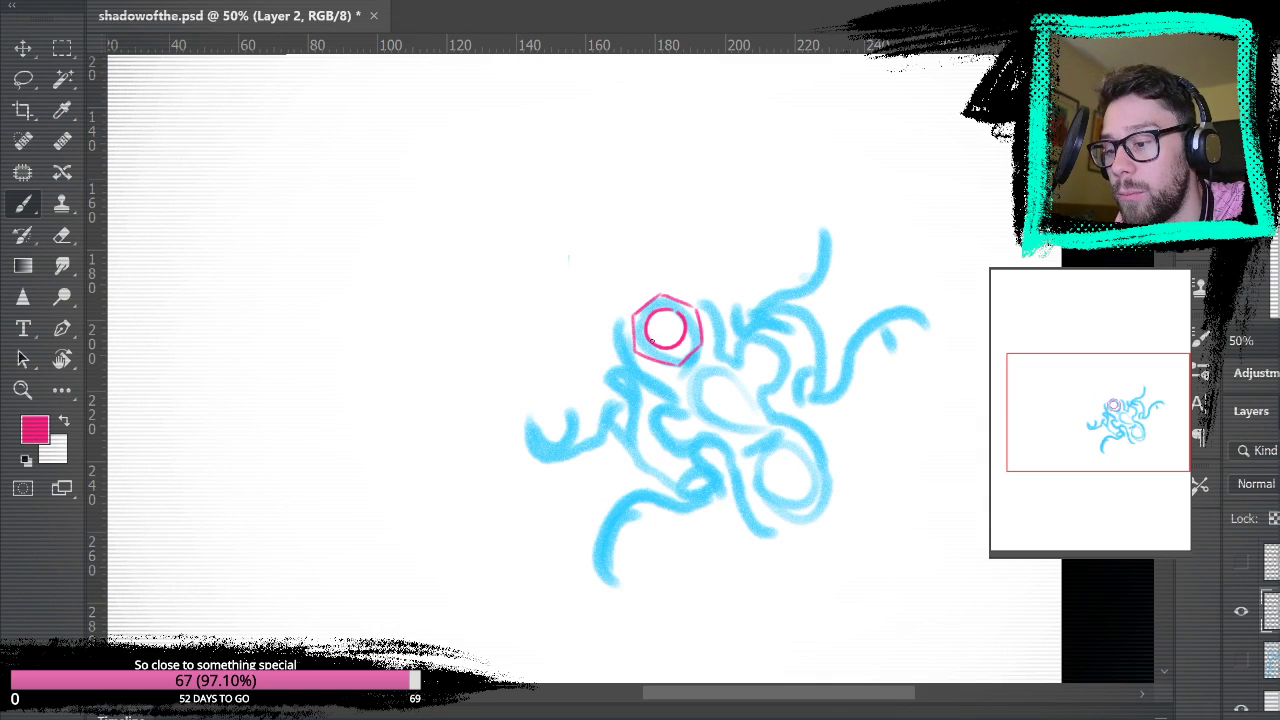
mouse_move(649, 341)
mouse_down()
mouse_move(676, 315)
mouse_move(653, 339)
mouse_up()
drag(935, 395, 843, 338)
drag(572, 291, 603, 268)
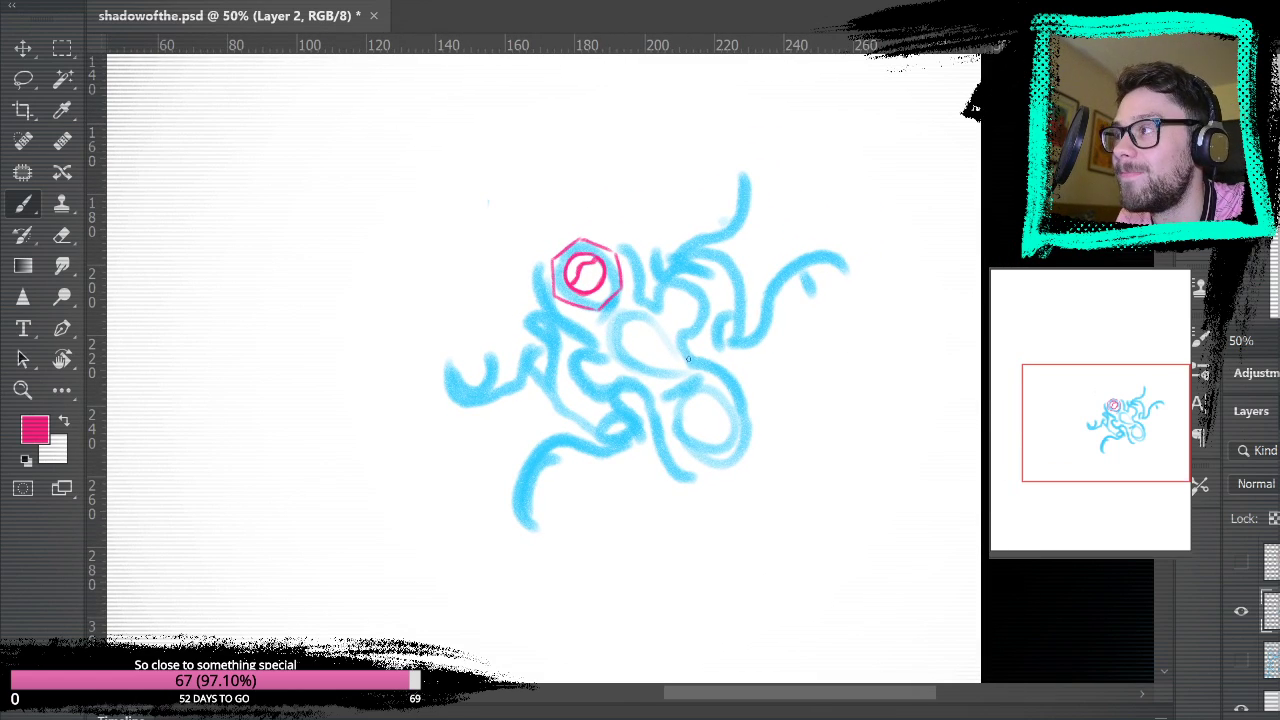
- Draw a short connecting bar beneath the hexagon and the sigil's central oval with a smaller oval inside it
mouse_move(601, 317)
mouse_down()
mouse_move(632, 302)
mouse_move(601, 318)
mouse_up()
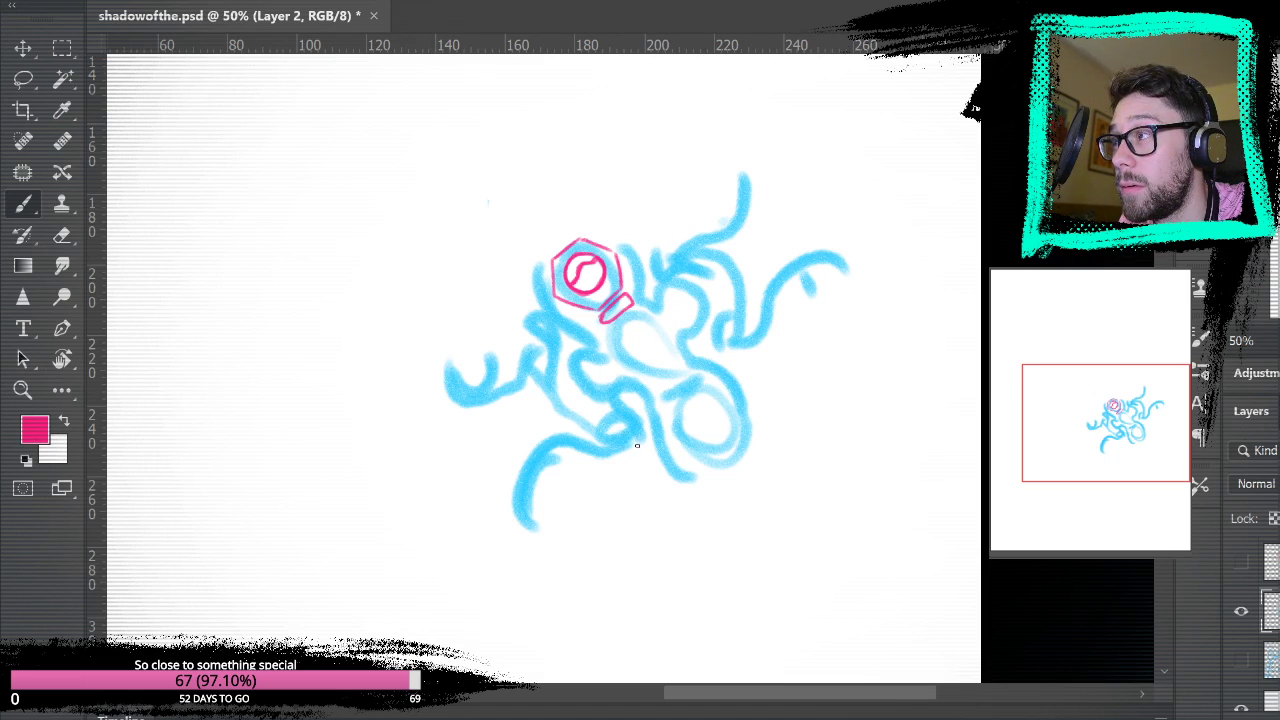
mouse_move(626, 314)
mouse_down()
mouse_move(620, 358)
mouse_move(644, 373)
mouse_move(670, 362)
mouse_move(661, 318)
mouse_move(613, 347)
mouse_move(634, 377)
mouse_move(664, 377)
mouse_move(674, 345)
mouse_move(646, 316)
mouse_move(619, 321)
mouse_move(613, 354)
mouse_move(658, 387)
mouse_move(676, 373)
mouse_move(675, 340)
mouse_move(630, 312)
mouse_move(614, 329)
mouse_move(618, 361)
mouse_move(662, 378)
mouse_move(675, 362)
mouse_move(642, 312)
mouse_up()
key(ctrl+z)
key(ctrl+z)
key(ctrl+z)
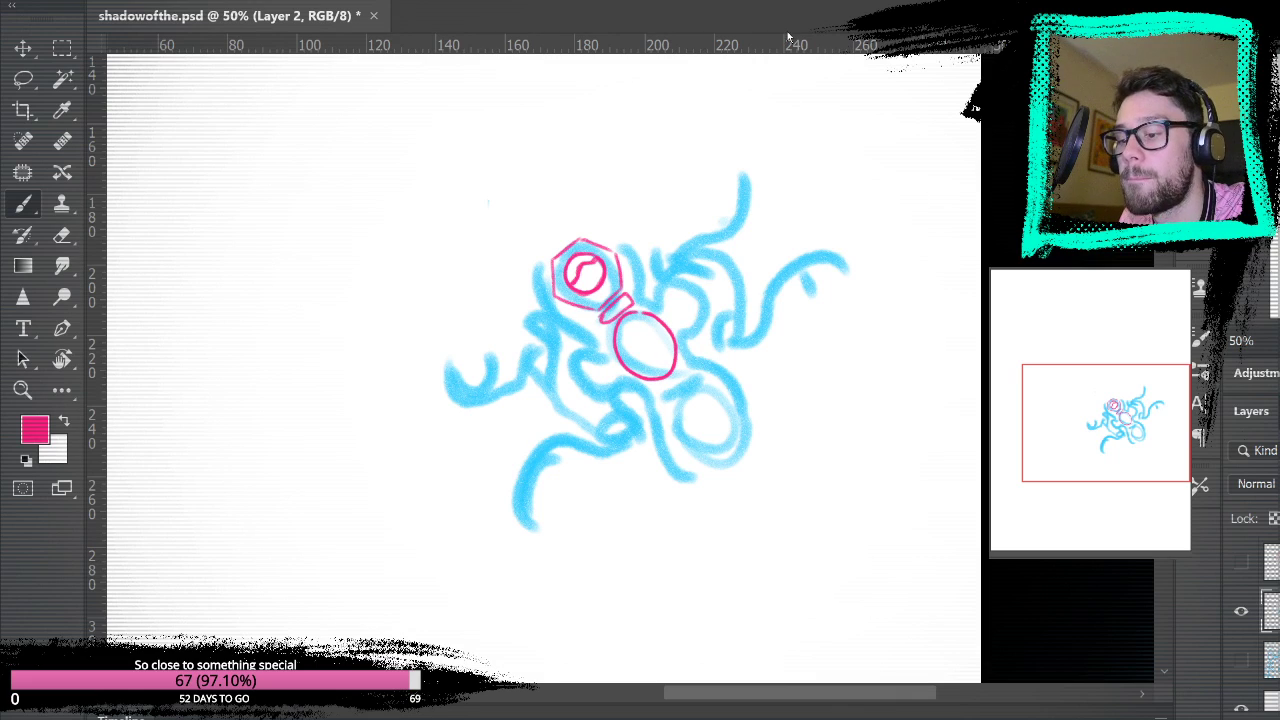
mouse_move(634, 328)
mouse_down()
mouse_move(634, 362)
mouse_move(656, 359)
mouse_move(652, 331)
mouse_move(631, 354)
mouse_move(660, 354)
mouse_move(637, 331)
mouse_up()
key(ctrl+z)
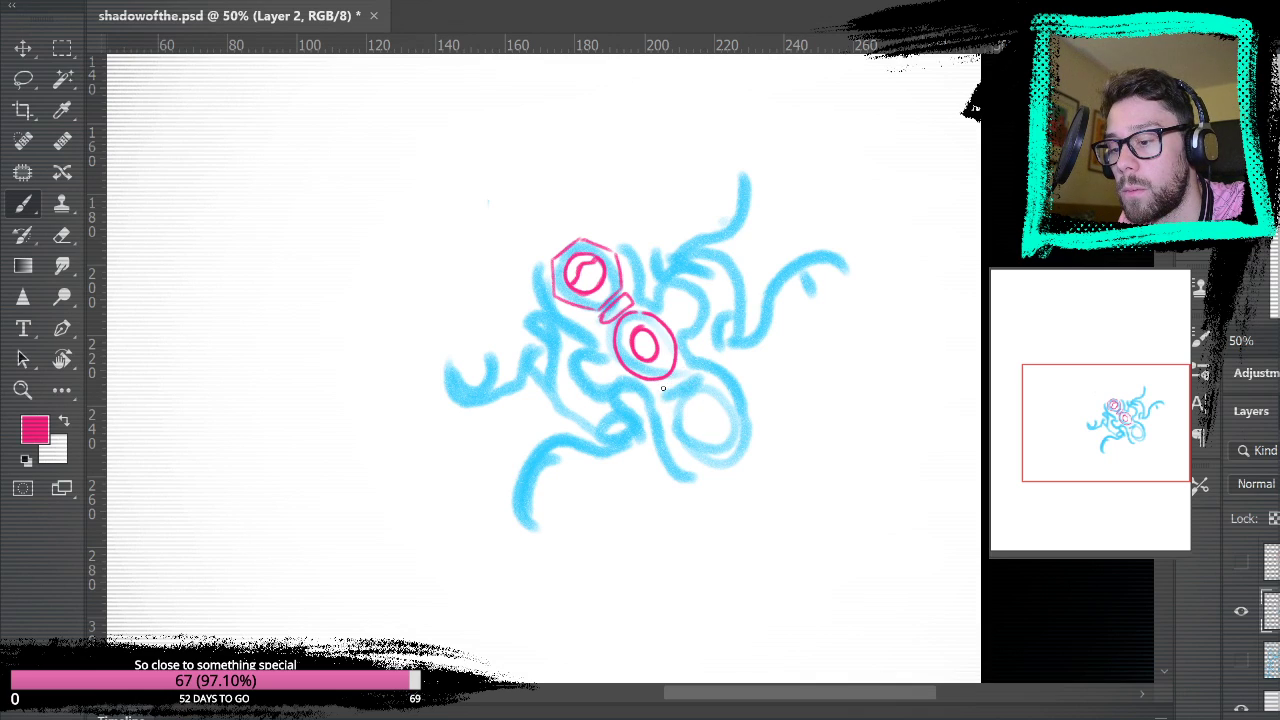
- Draw a second connecting bar below the central oval and a matching hexagon with a circle and S-curve inside
mouse_move(686, 368)
mouse_down()
mouse_move(668, 399)
mouse_move(688, 372)
mouse_up()
drag(839, 338, 780, 283)
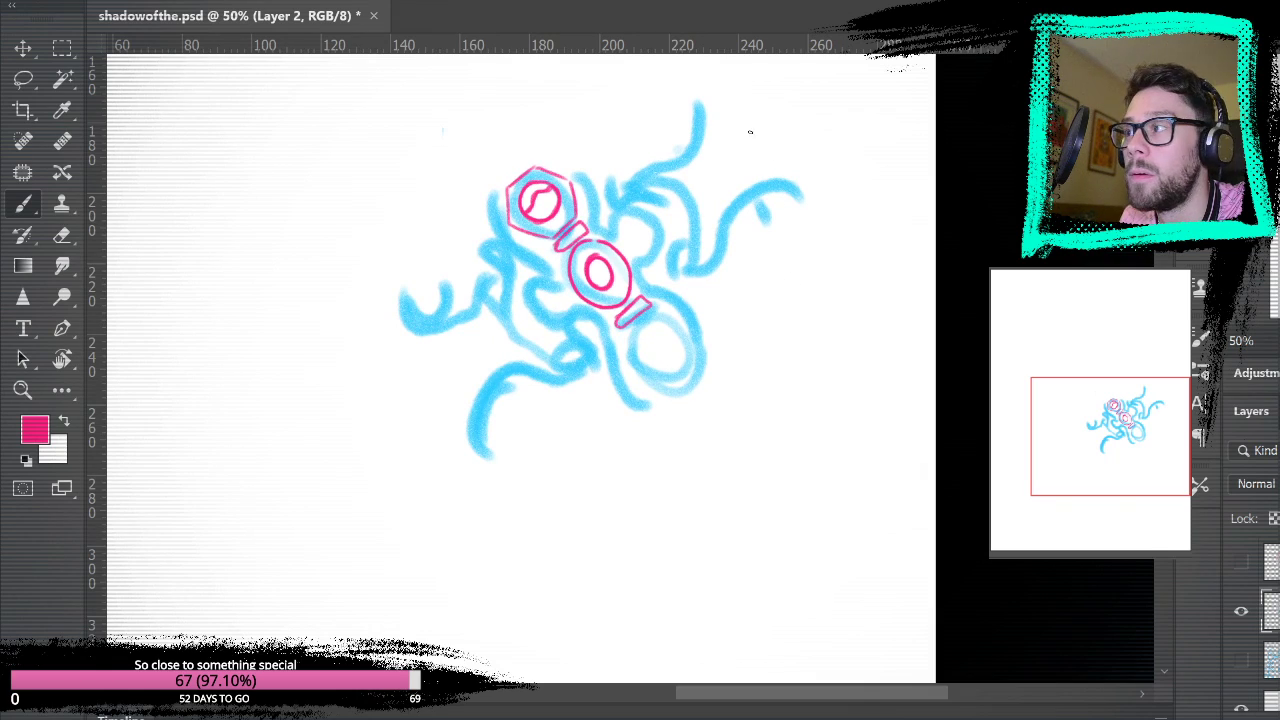
mouse_move(632, 332)
mouse_down()
mouse_move(648, 336)
mouse_move(632, 371)
mouse_move(647, 379)
mouse_move(671, 387)
mouse_move(700, 362)
mouse_up()
mouse_move(659, 312)
mouse_down()
mouse_move(692, 323)
mouse_move(698, 362)
mouse_up()
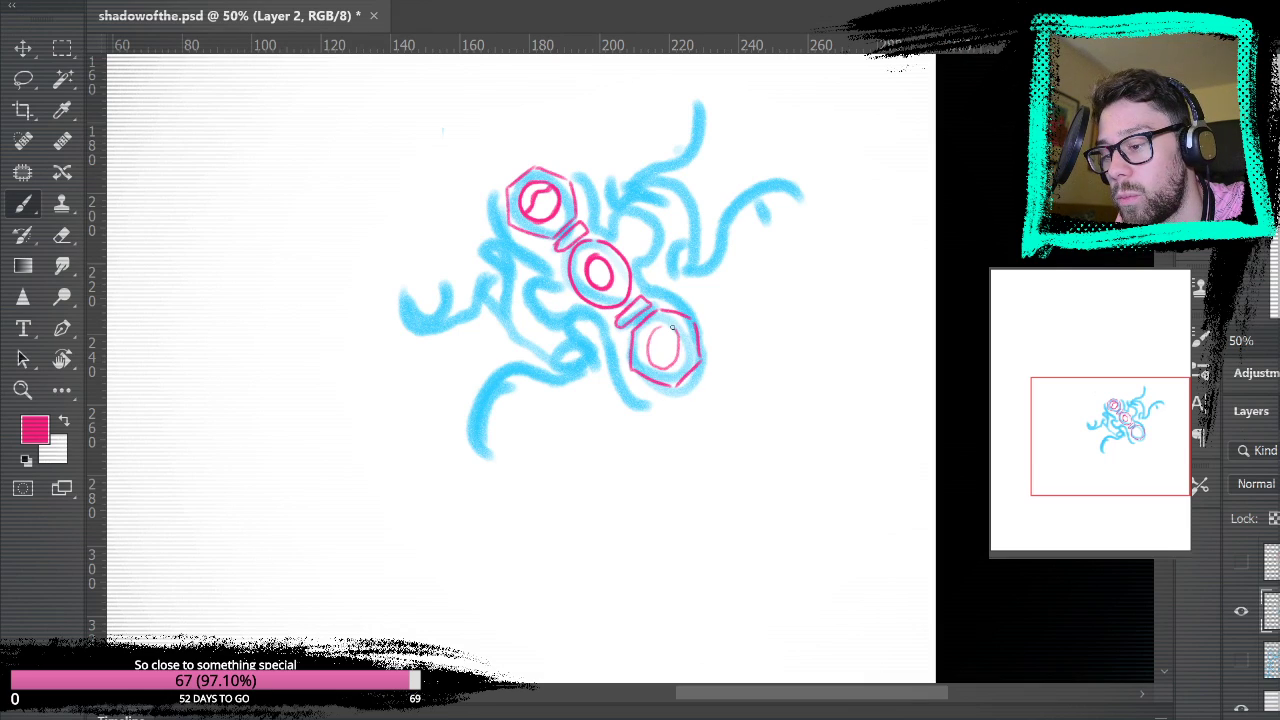
mouse_move(661, 368)
mouse_down()
mouse_move(672, 324)
mouse_move(656, 366)
mouse_move(658, 322)
mouse_move(660, 356)
mouse_move(676, 338)
mouse_move(662, 358)
mouse_up()
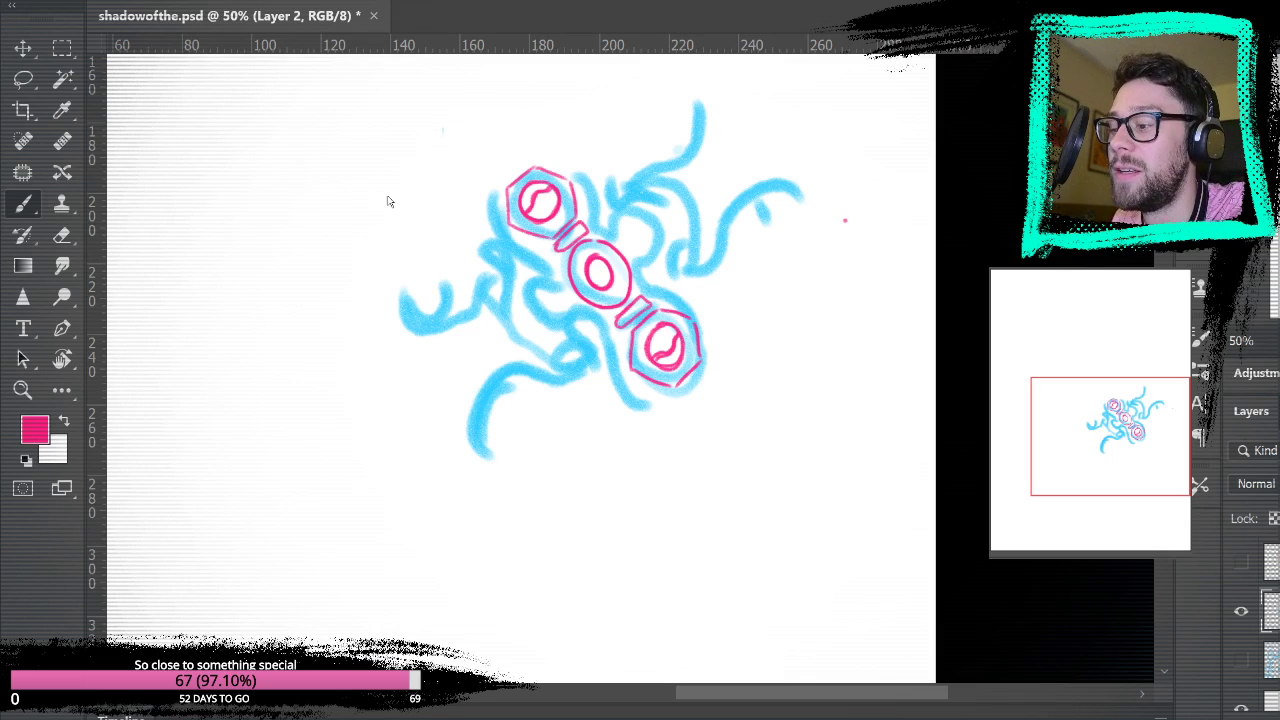
- Select the pink sigil lines by their sampled color, put them on a new layer, and check the layer beneath
key(ctrl+u)
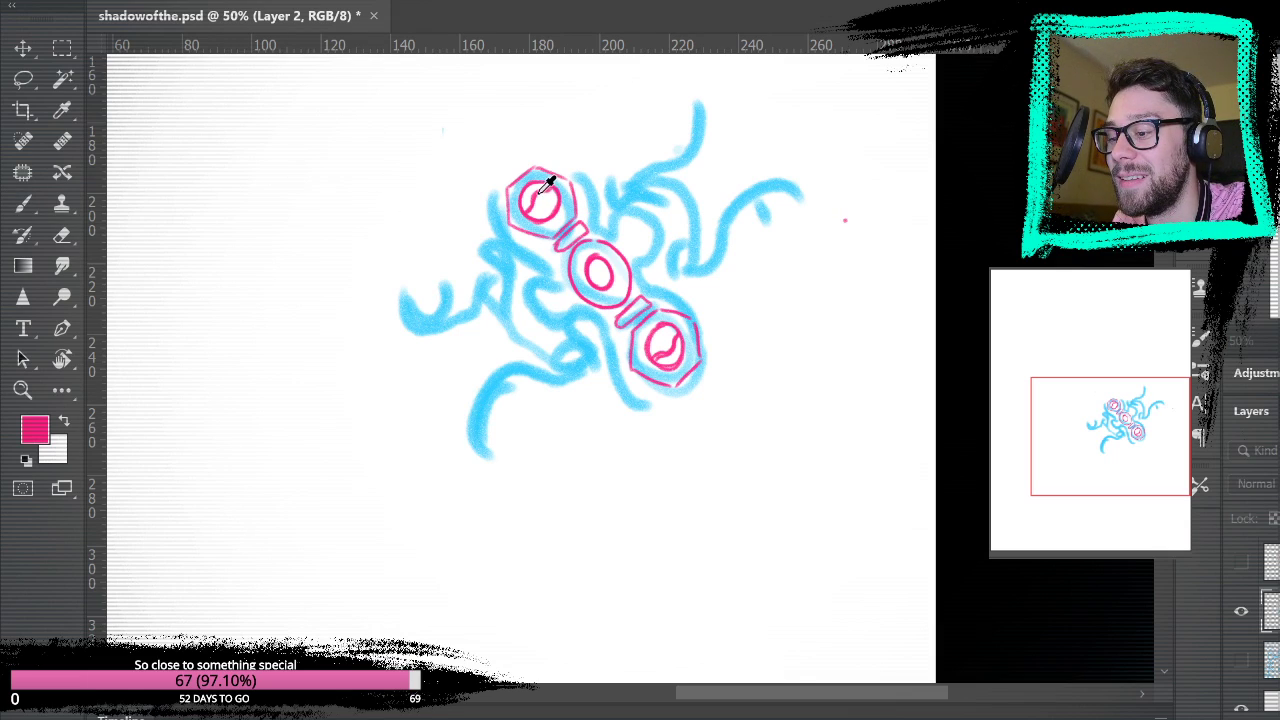
click(541, 185)
key(Return)
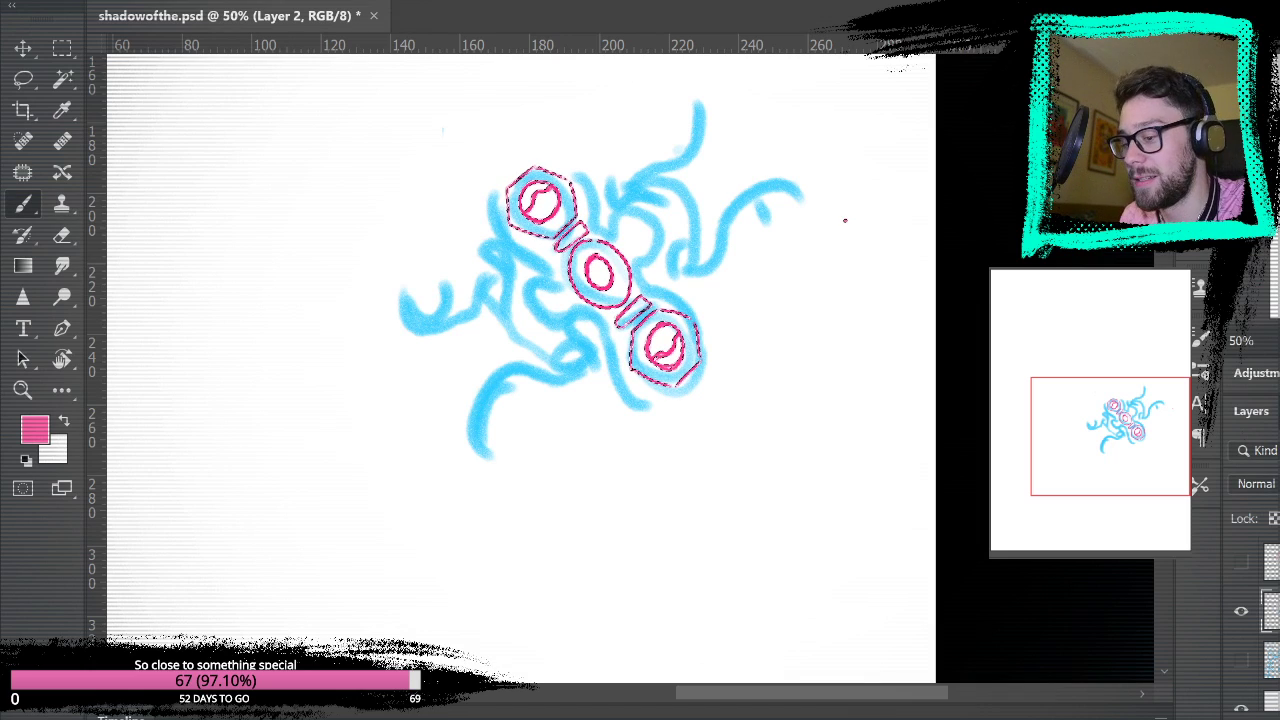
key(ctrl+j)
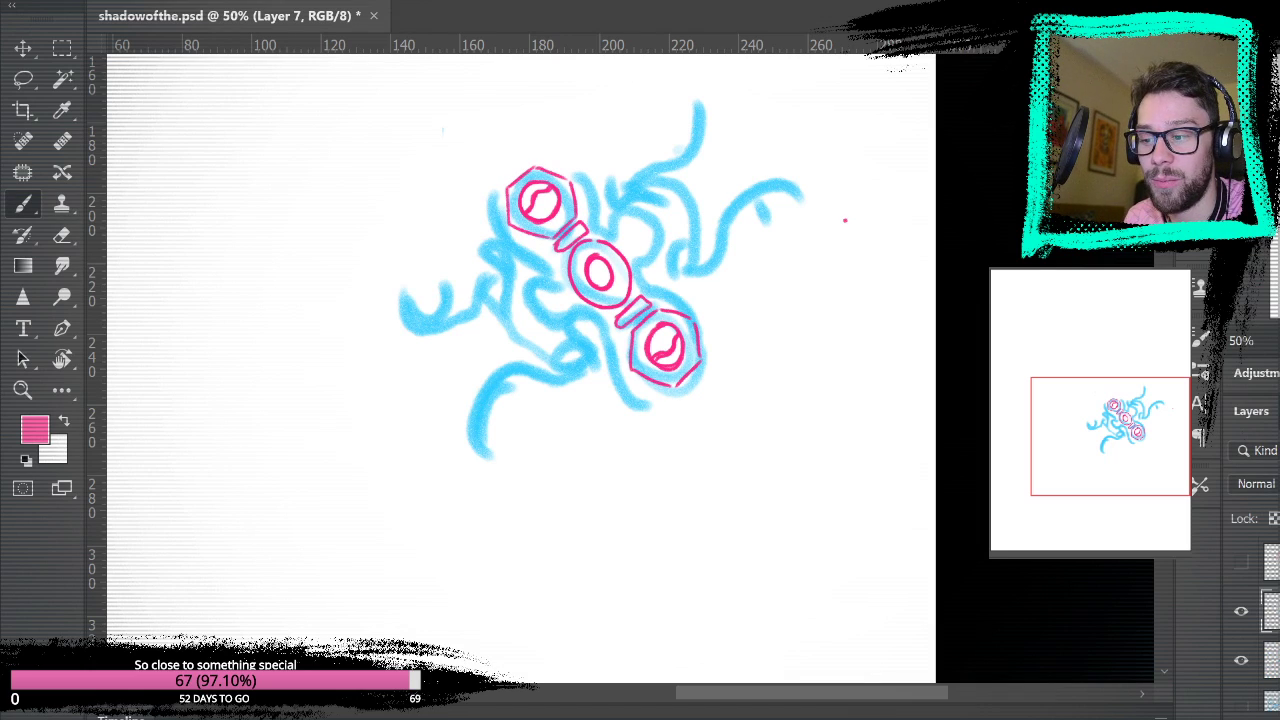
click(1240, 661)
click(1233, 662)
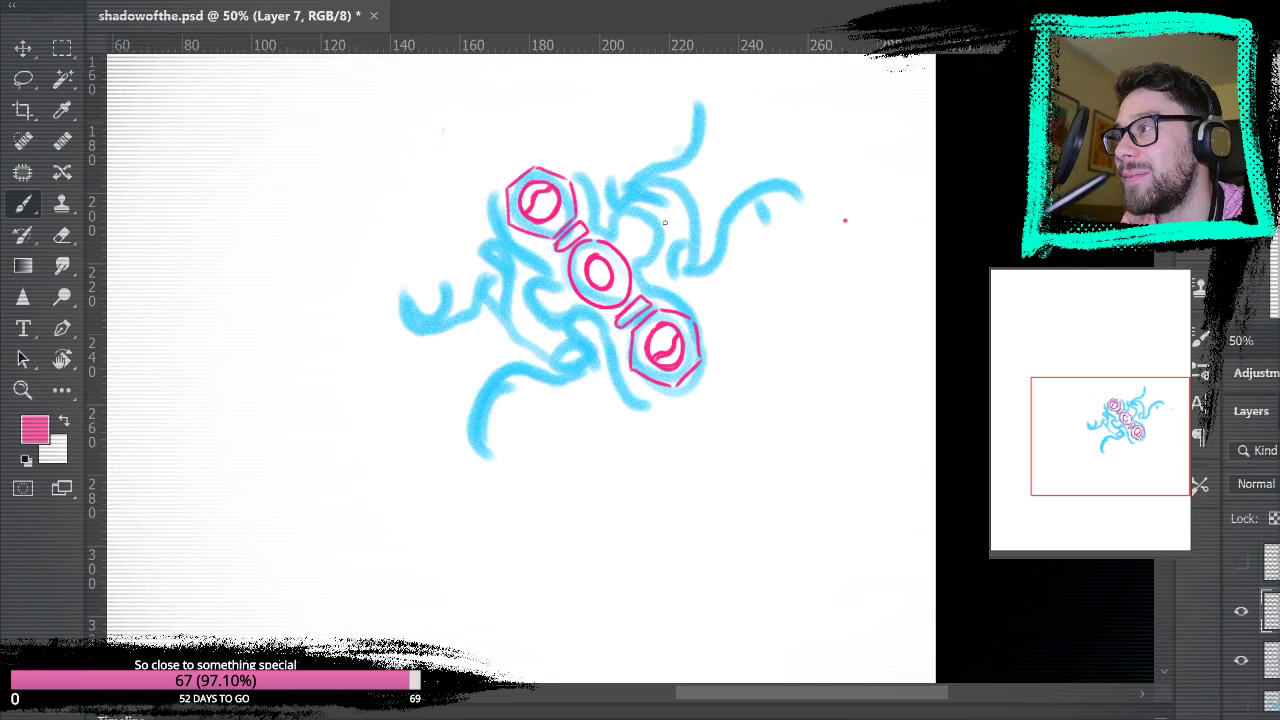
- Try to draw a pink contour from the upper hexagon along the central oval, then undo the strokes
drag(564, 168, 574, 173)
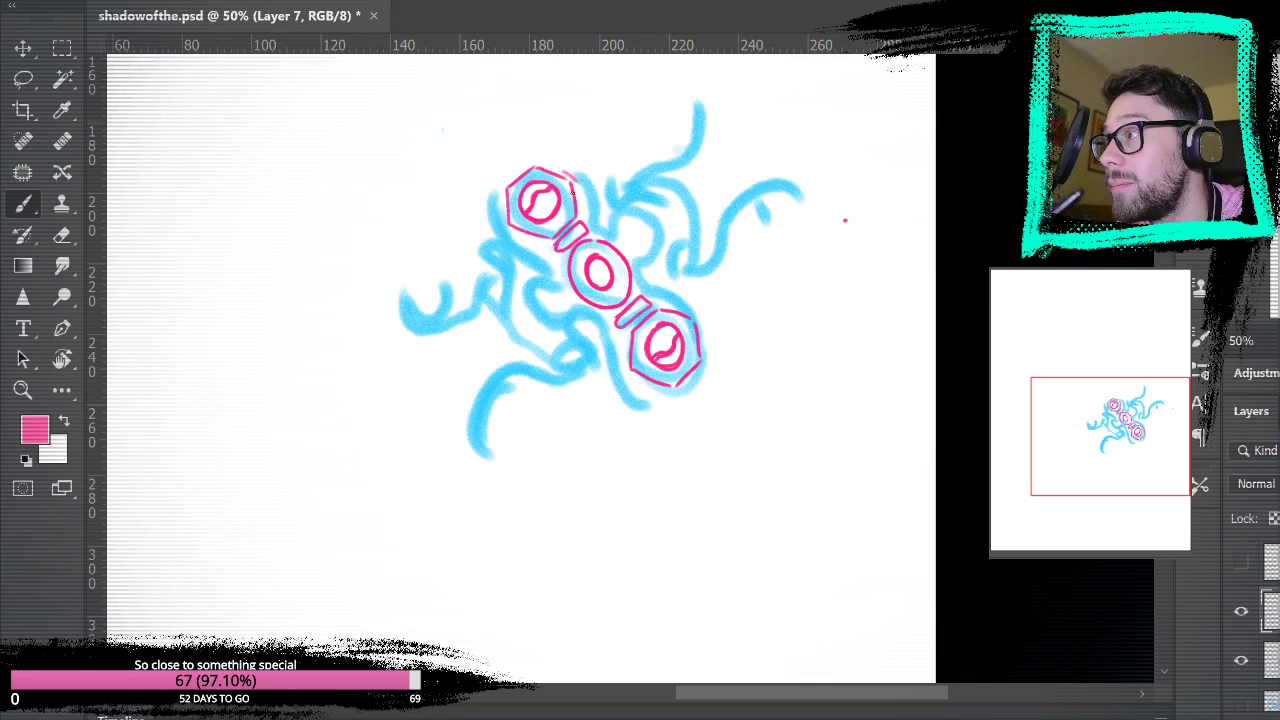
mouse_move(580, 186)
mouse_down()
mouse_move(597, 230)
mouse_move(622, 244)
mouse_up()
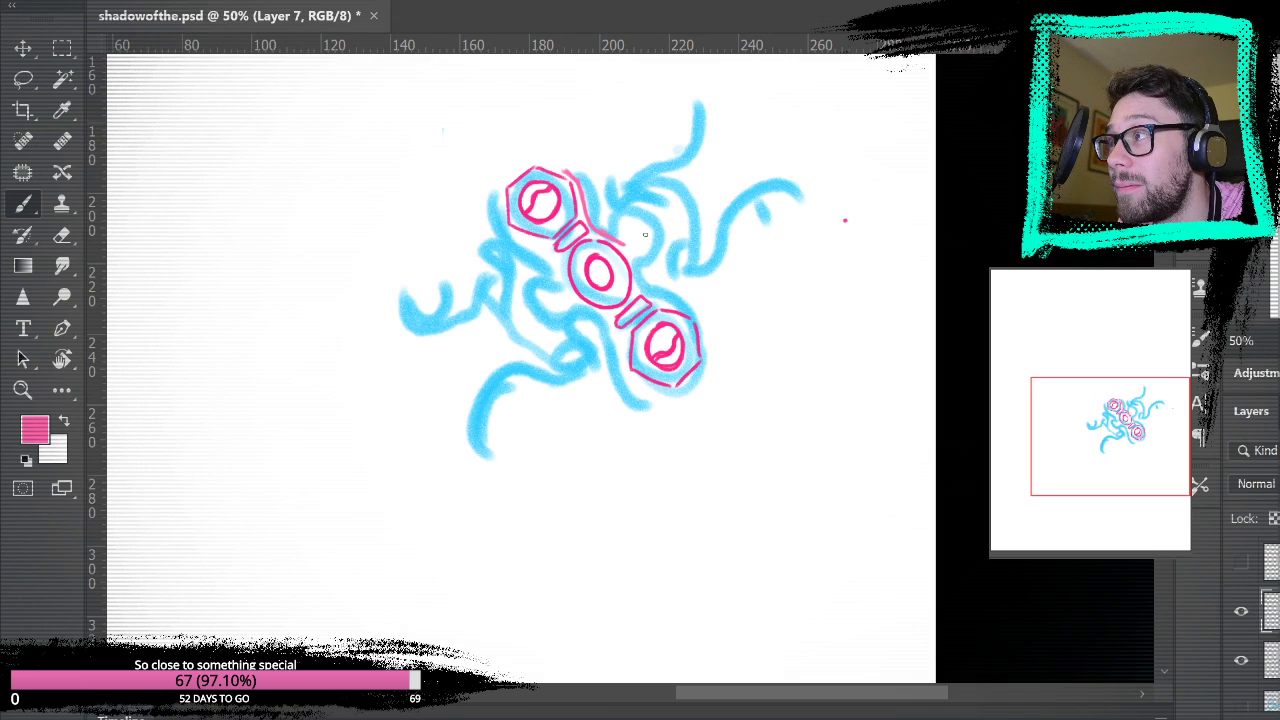
drag(624, 248, 638, 236)
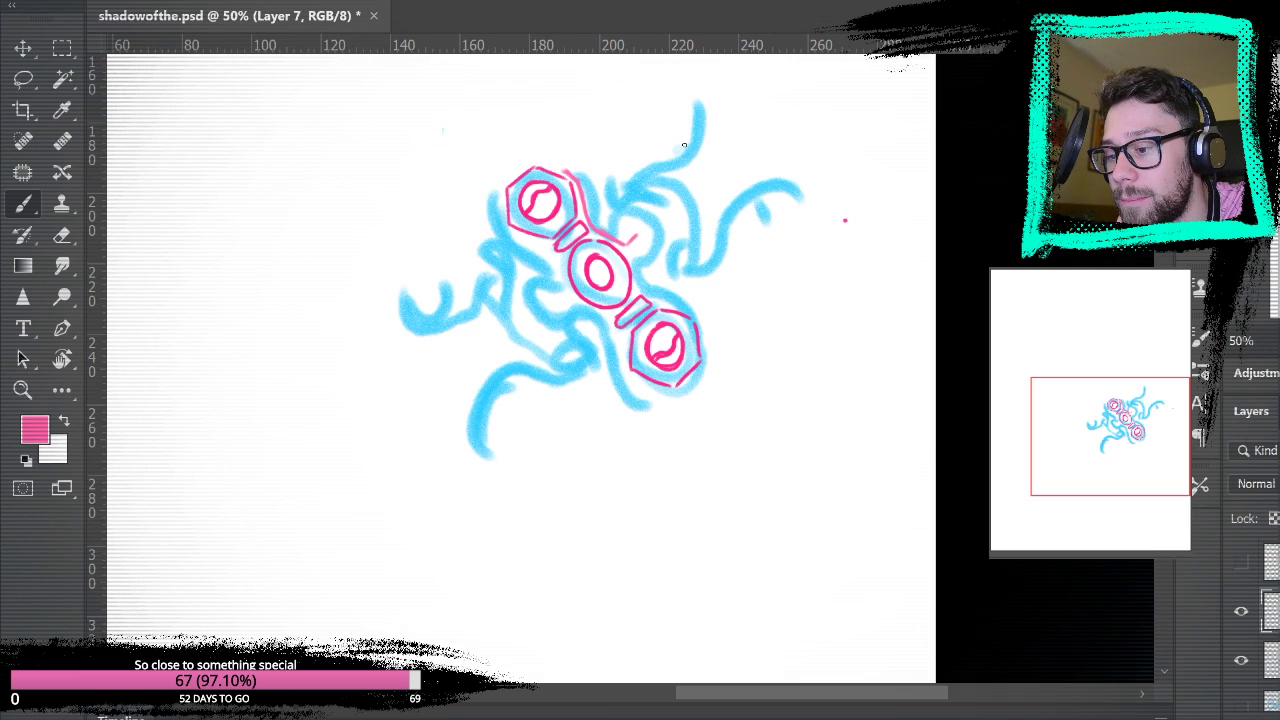
key(ctrl+z)
key(ctrl+z)
key(ctrl+z)
key(ctrl+z)
key(ctrl+z)
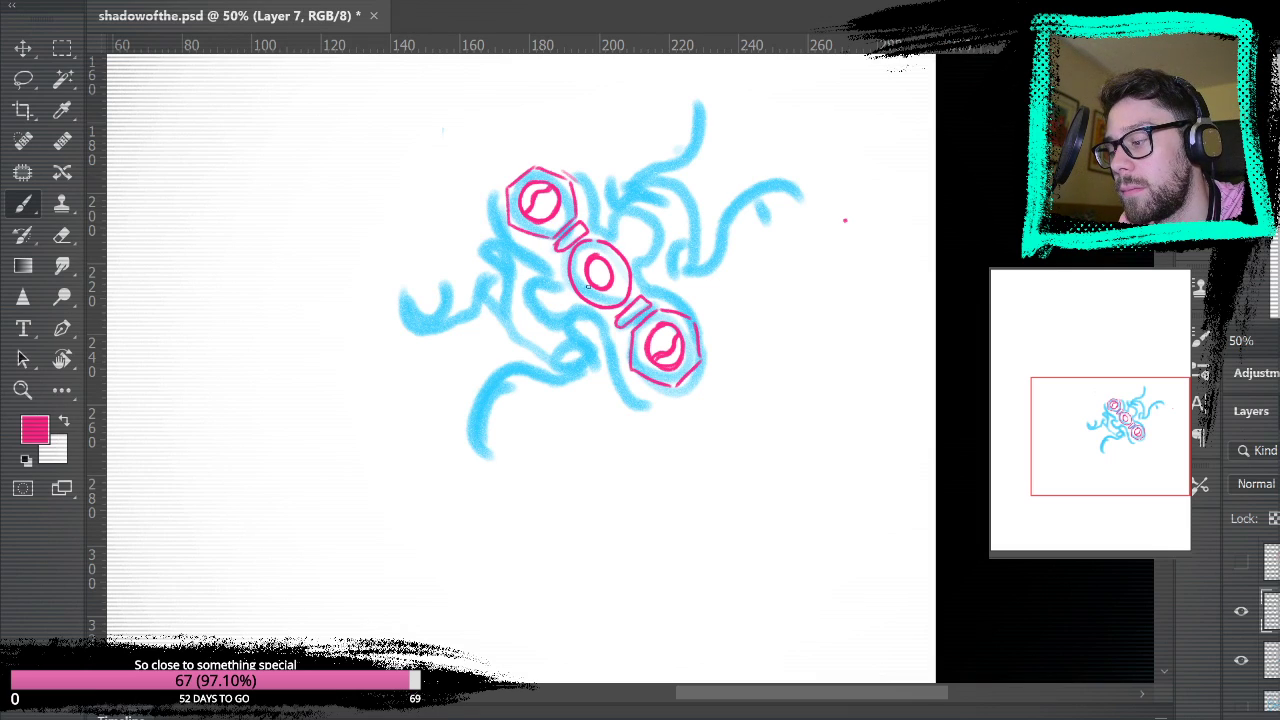
- Erase the stray pink dot beside the sigil on the lower line layer and reselect the new pink layer
key(e)
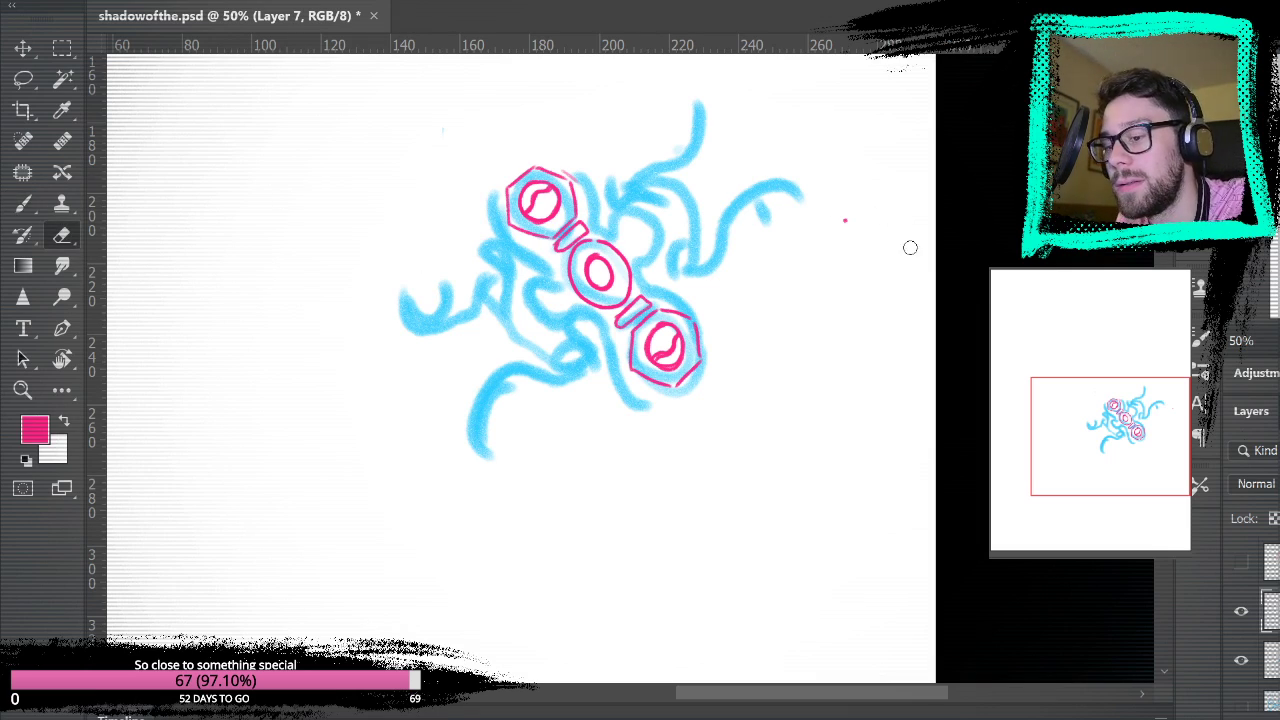
click(1272, 661)
click(843, 218)
click(1272, 611)
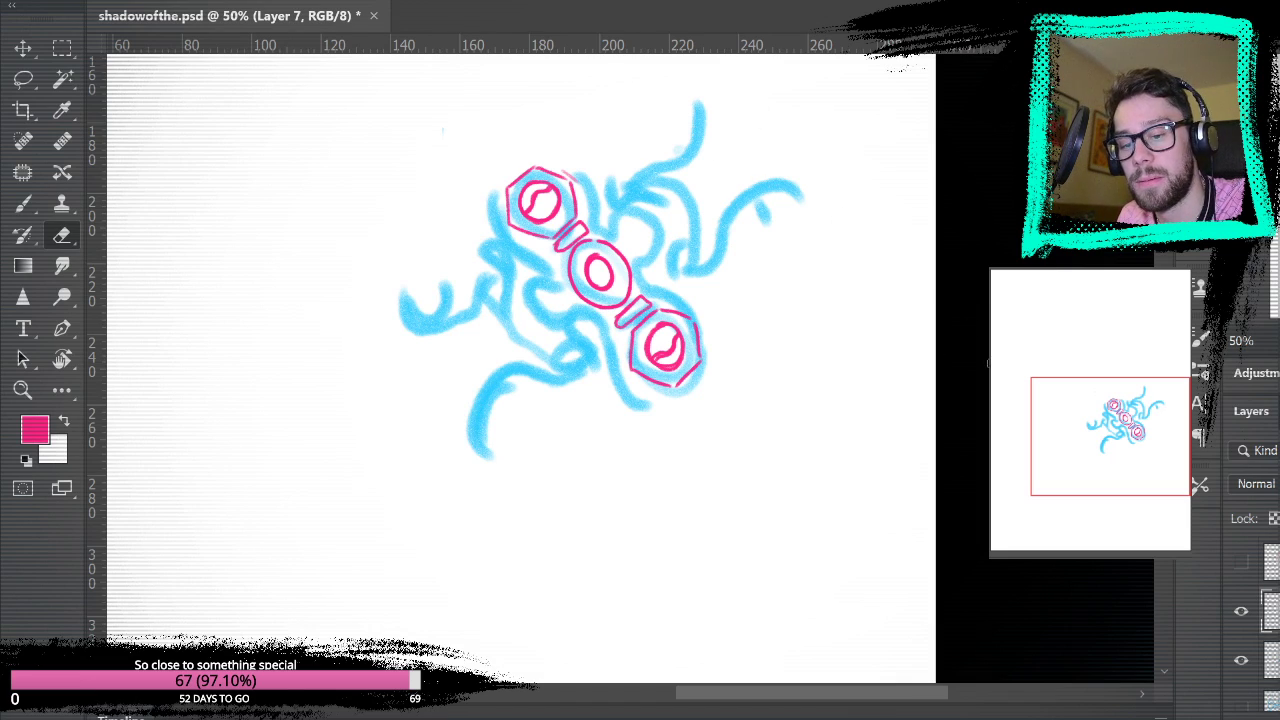
- Draw a pink angular band from the upper hexagon past the central oval to the lower hexagon, with a small hook at its middle
click(24, 204)
mouse_move(564, 171)
mouse_down()
mouse_move(610, 324)
mouse_move(581, 196)
mouse_move(655, 299)
mouse_move(706, 330)
mouse_up()
mouse_move(566, 167)
mouse_down()
mouse_move(614, 194)
mouse_move(579, 205)
mouse_move(593, 181)
mouse_move(584, 171)
mouse_move(604, 217)
mouse_up()
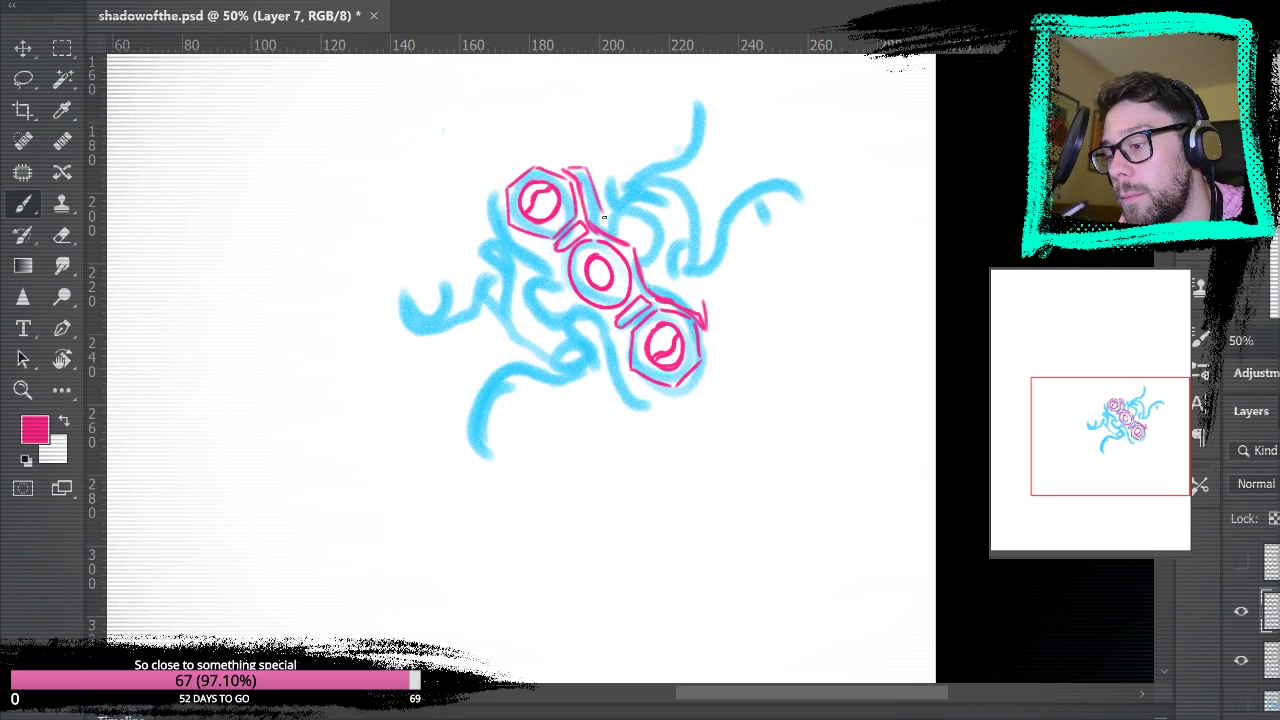
mouse_move(702, 300)
mouse_down()
mouse_move(666, 278)
mouse_move(684, 290)
mouse_up()
mouse_move(604, 212)
mouse_down()
mouse_move(626, 224)
mouse_move(650, 204)
mouse_move(670, 240)
mouse_move(658, 250)
mouse_move(648, 208)
mouse_move(676, 238)
mouse_move(663, 258)
mouse_up()
key(ctrl+z)
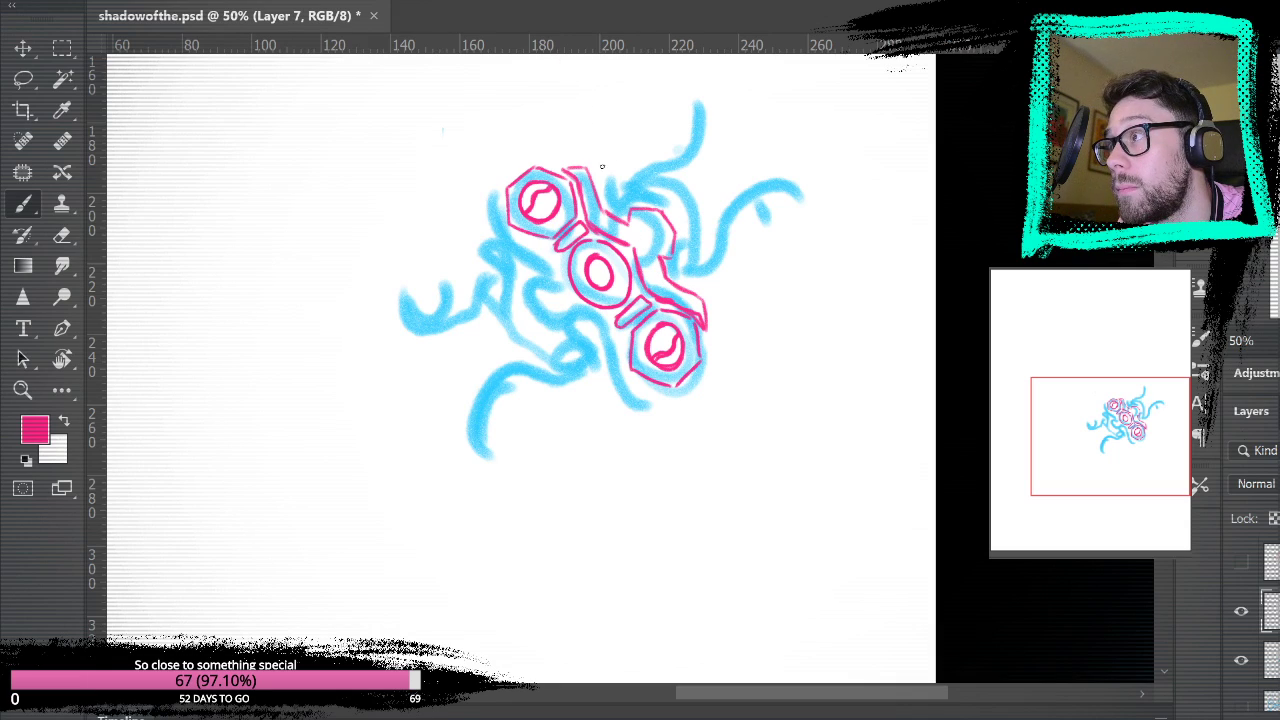
mouse_move(642, 237)
mouse_down()
mouse_move(645, 224)
mouse_move(652, 244)
mouse_move(635, 244)
mouse_move(645, 238)
mouse_up()
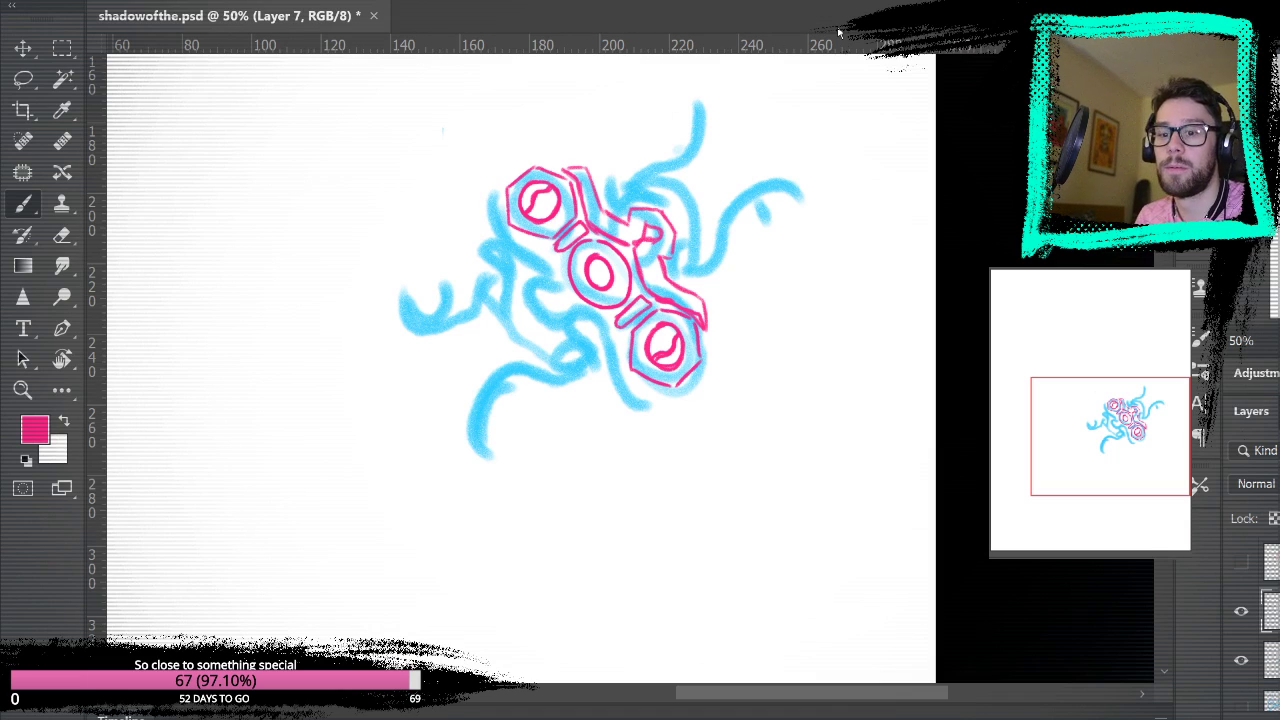
- Check the pink lines without the blue sketch, then redraw the hook's outer edge and add a larger arc around it
click(1241, 660)
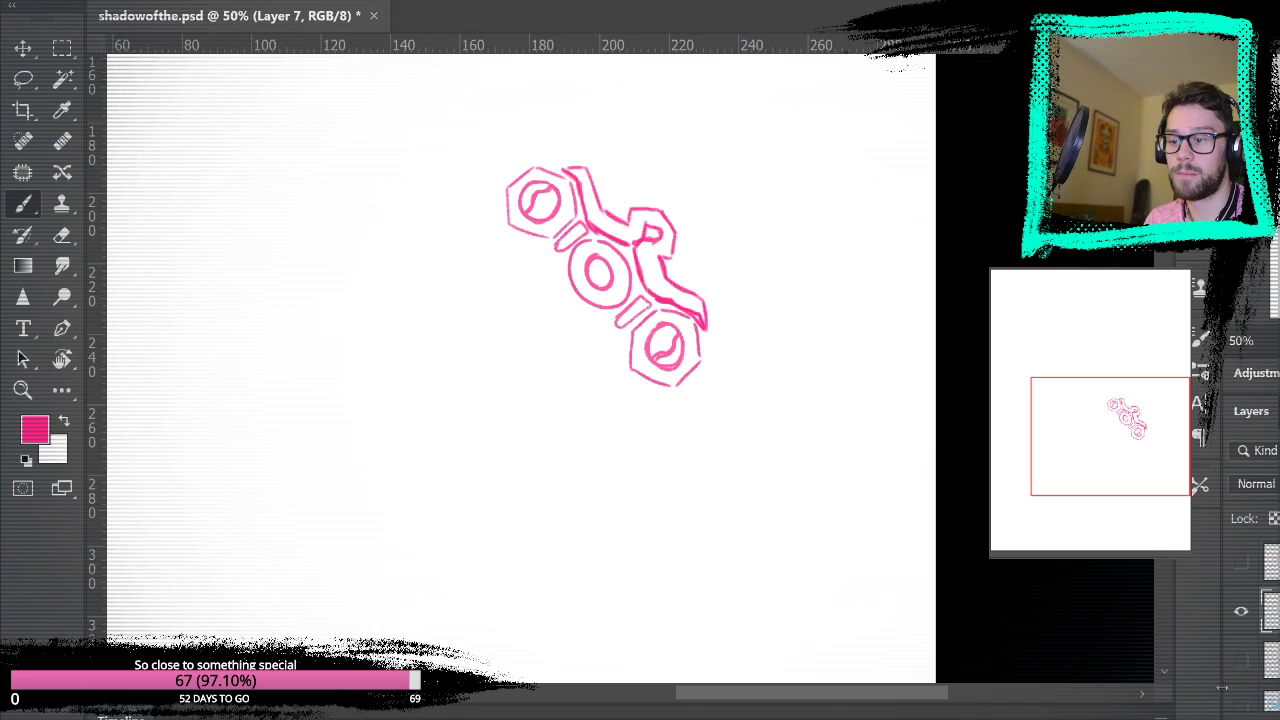
click(1221, 650)
click(62, 235)
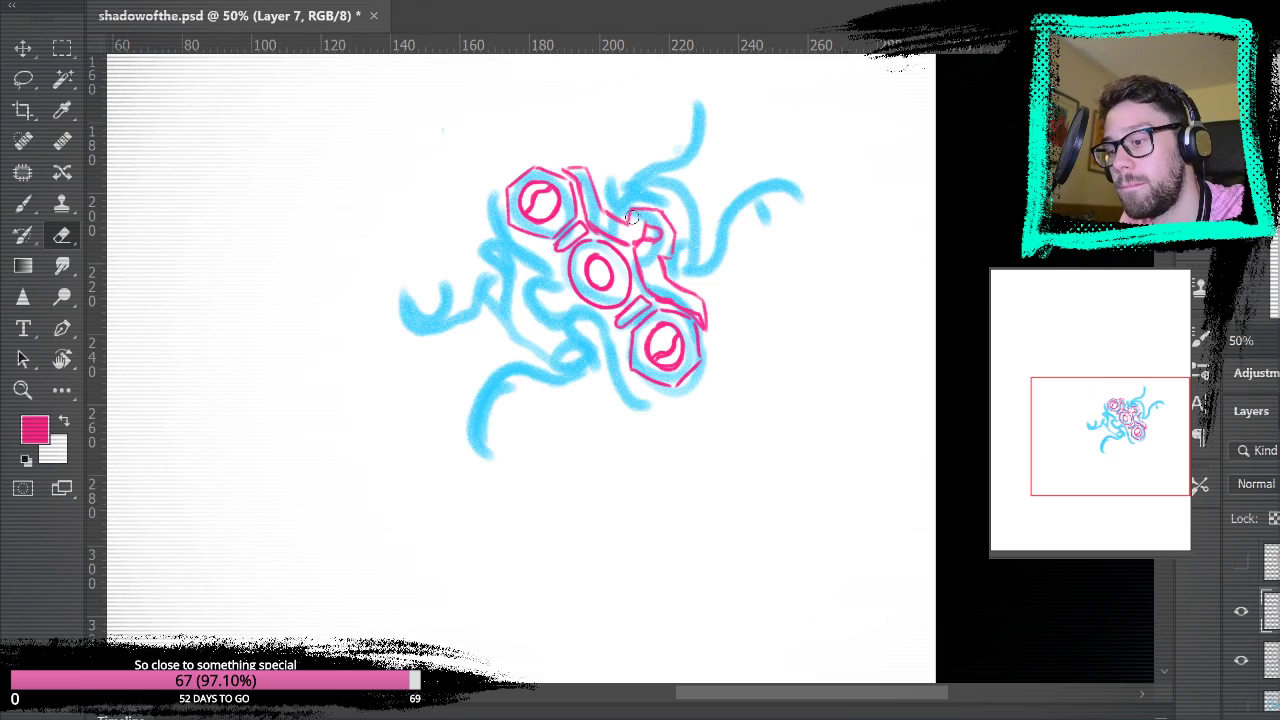
key(b)
mouse_move(620, 217)
mouse_down()
mouse_move(661, 212)
mouse_move(637, 238)
mouse_move(647, 218)
mouse_move(656, 237)
mouse_move(639, 242)
mouse_move(624, 215)
mouse_move(665, 214)
mouse_move(675, 270)
mouse_move(654, 255)
mouse_move(676, 242)
mouse_move(662, 204)
mouse_move(665, 253)
mouse_up()
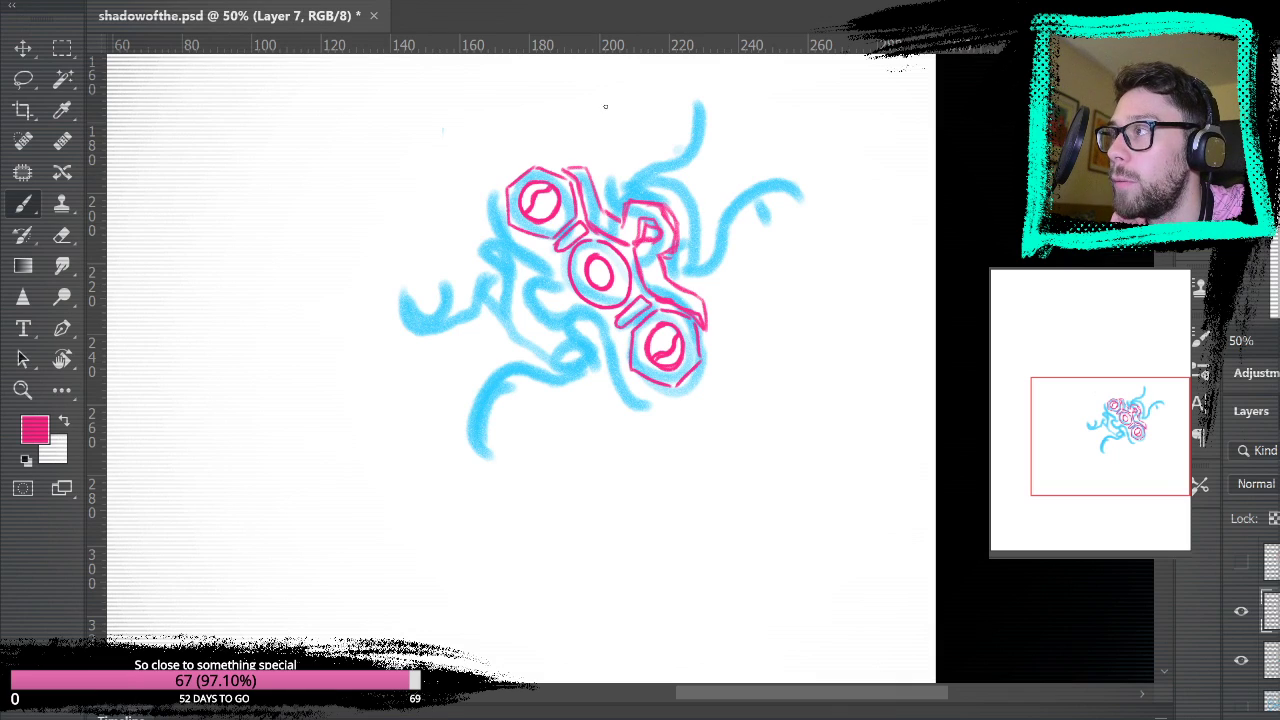
mouse_move(614, 189)
mouse_down()
mouse_move(654, 176)
mouse_move(651, 187)
mouse_move(678, 168)
mouse_move(683, 193)
mouse_move(684, 143)
mouse_move(643, 189)
mouse_move(673, 171)
mouse_move(705, 220)
mouse_up()
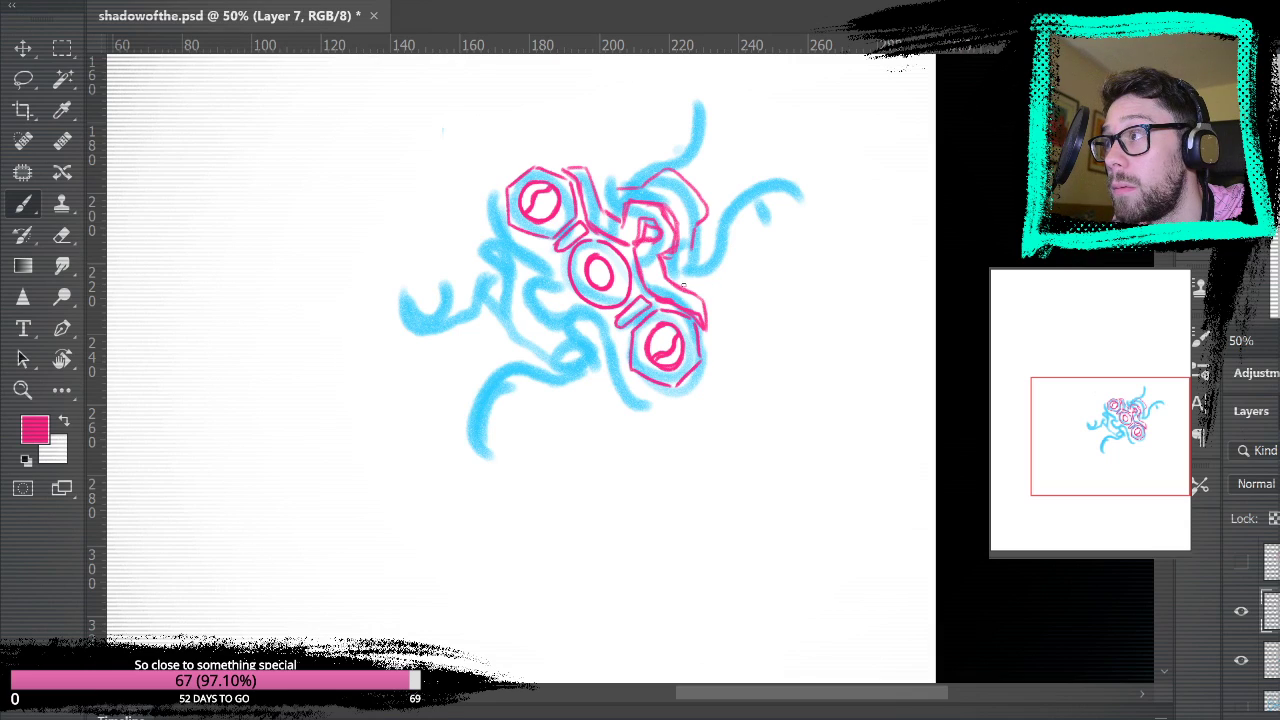
drag(704, 257, 713, 251)
- Draw the first edge of the upper tendril and of the right-hand tendril, following the blue curves
mouse_move(614, 184)
mouse_down()
mouse_move(617, 158)
mouse_move(648, 137)
mouse_up()
drag(719, 254, 737, 231)
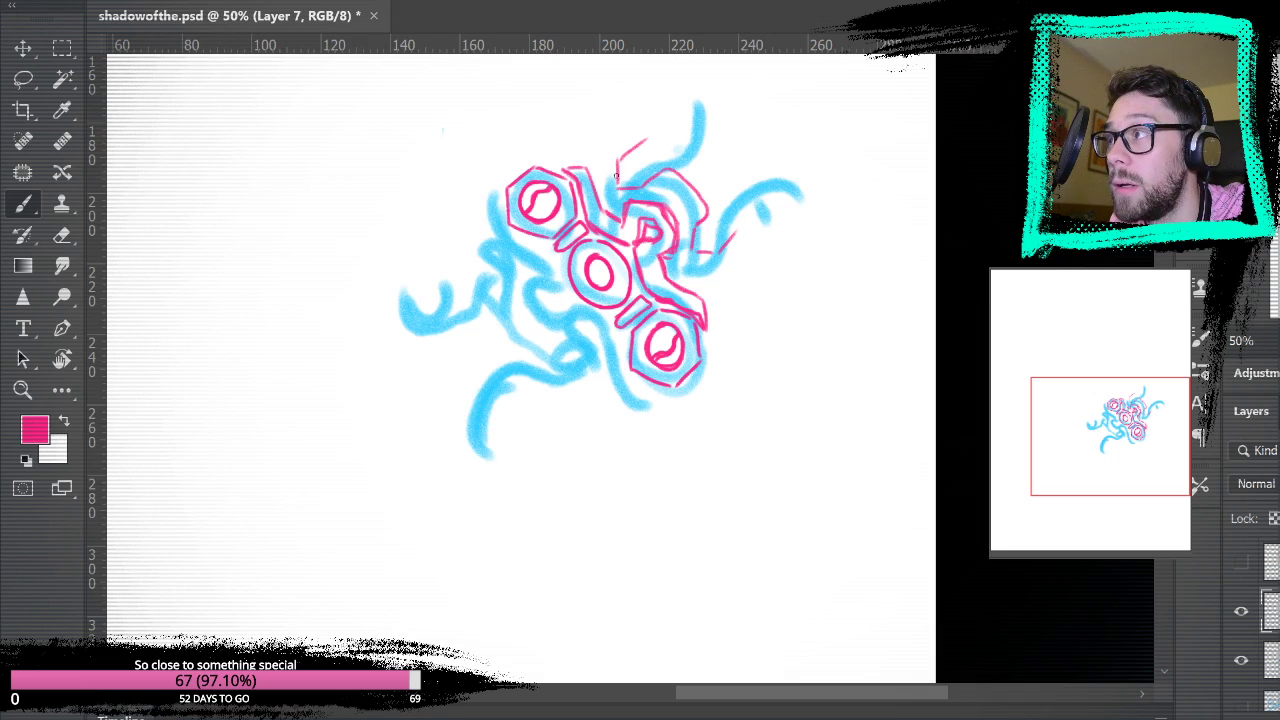
mouse_move(619, 163)
mouse_down()
mouse_move(696, 113)
mouse_move(625, 80)
mouse_up()
key(ctrl+z)
drag(822, 225, 777, 360)
mouse_move(578, 289)
mouse_down()
mouse_move(637, 272)
mouse_move(656, 250)
mouse_move(606, 192)
mouse_up()
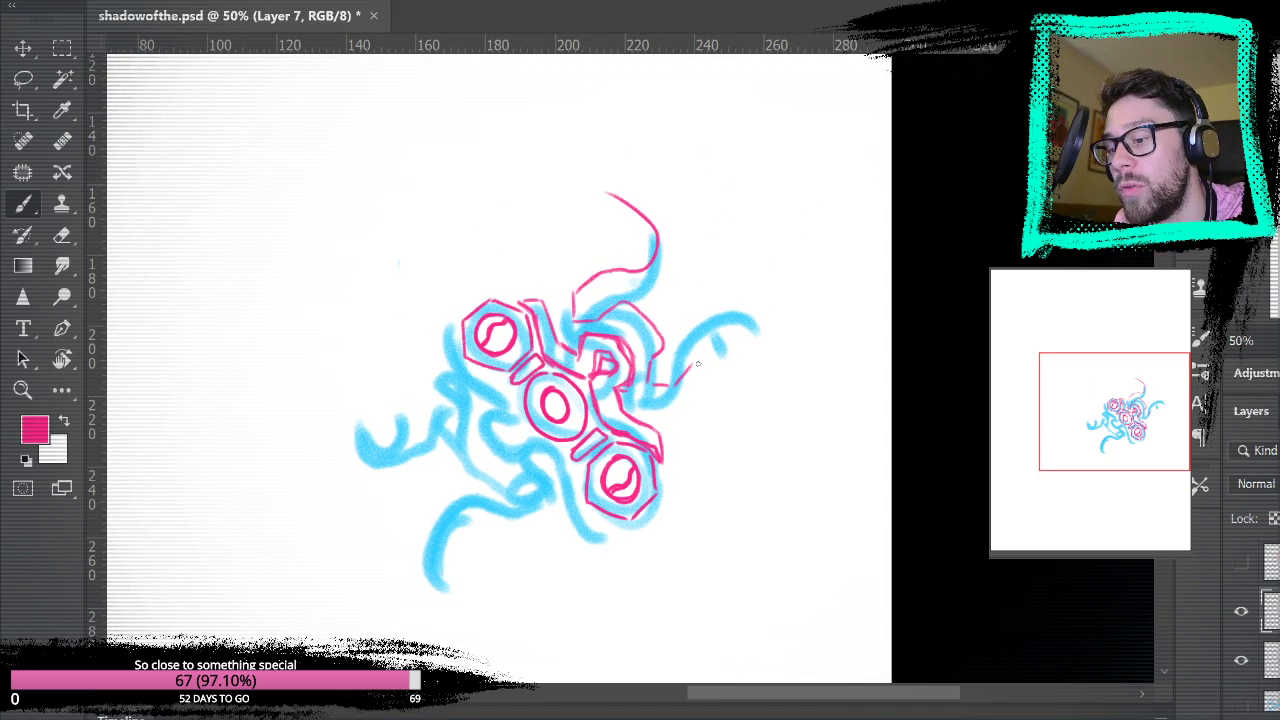
mouse_move(677, 385)
mouse_down()
mouse_move(716, 307)
mouse_move(765, 357)
mouse_up()
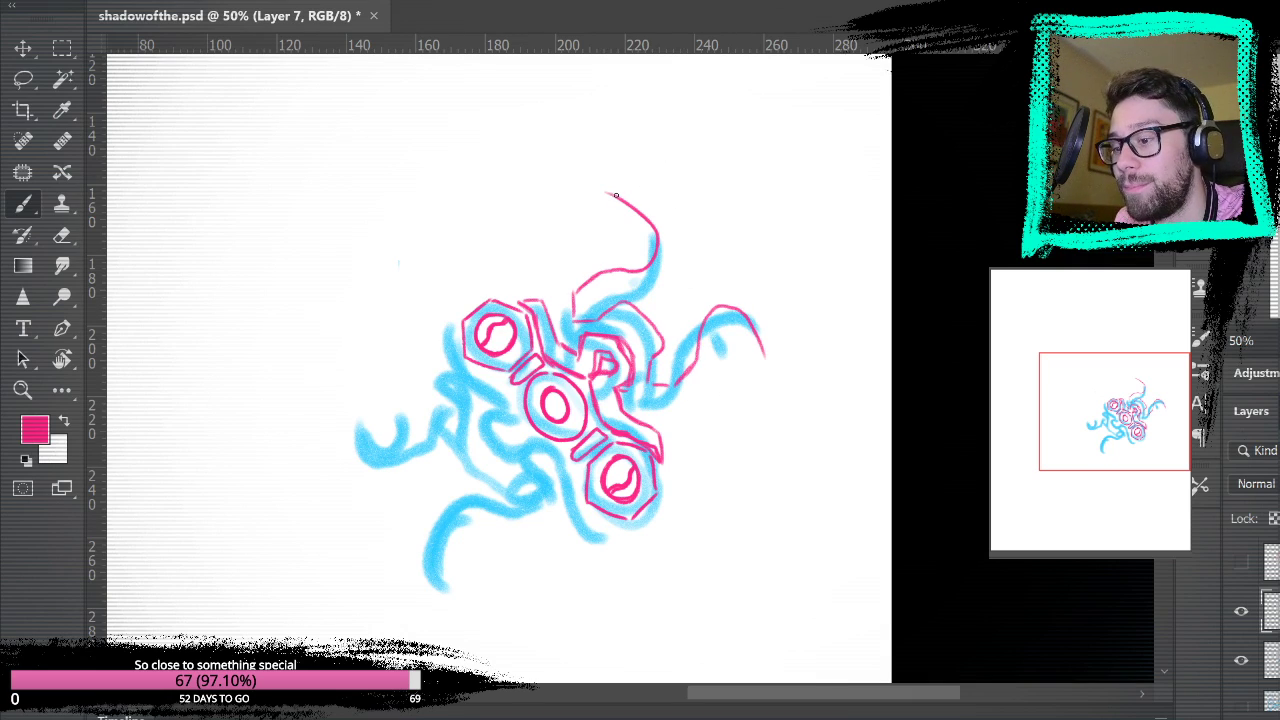
- Close the tips of both tendrils, draw their second edges, and join the tendrils with a curve at their base
drag(612, 193, 637, 186)
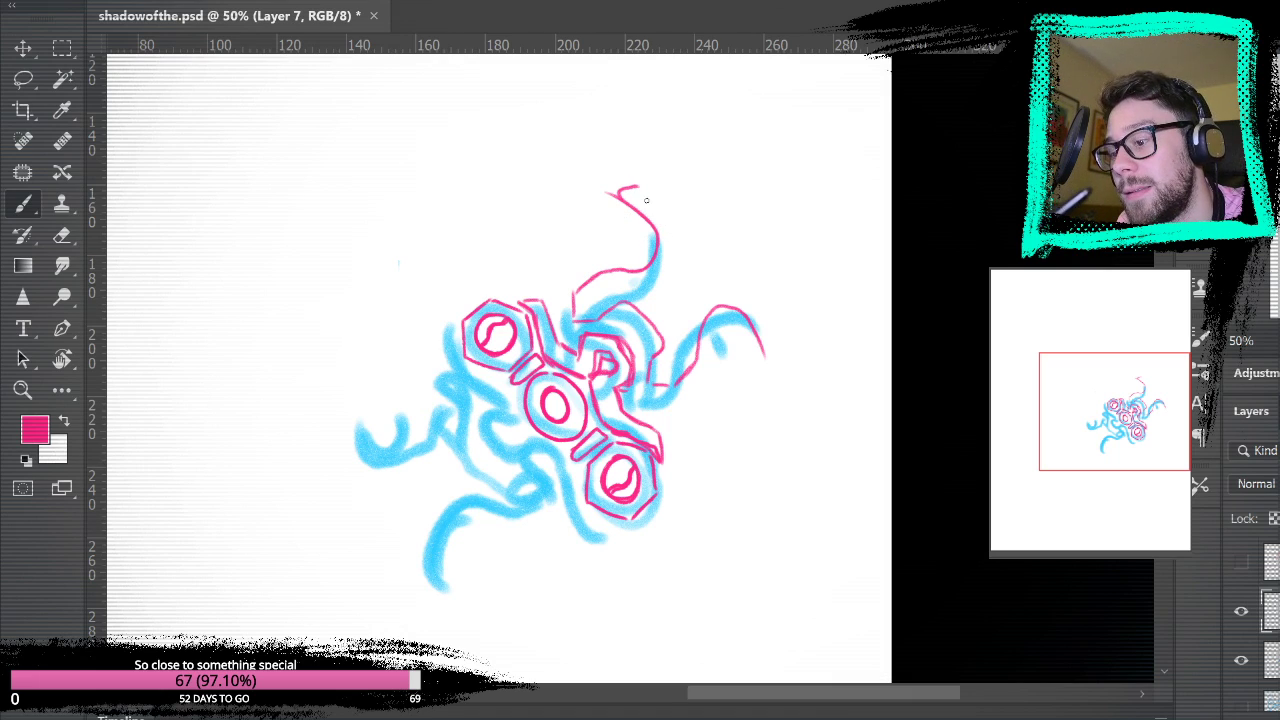
mouse_move(632, 187)
mouse_down()
mouse_move(670, 218)
mouse_move(663, 272)
mouse_up()
key(ctrl+z)
mouse_move(668, 219)
mouse_down()
mouse_move(670, 262)
mouse_move(640, 288)
mouse_up()
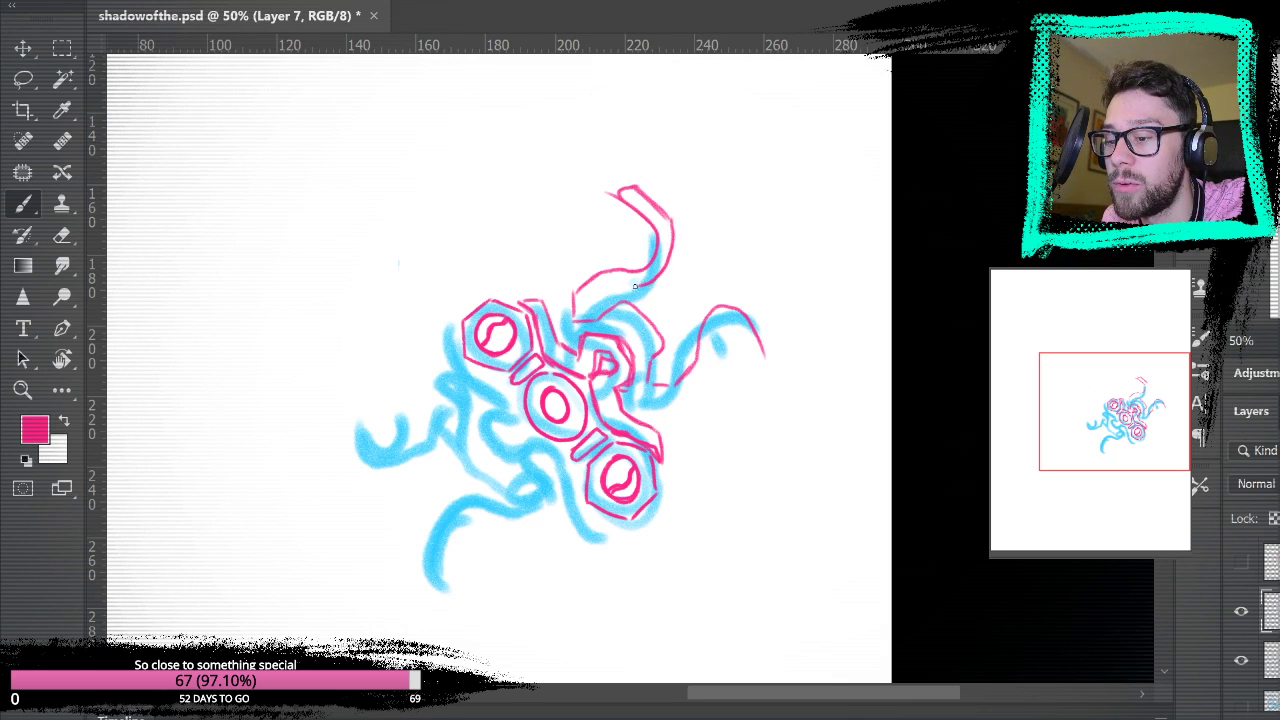
key(ctrl+z)
mouse_move(670, 218)
mouse_down()
mouse_move(674, 240)
mouse_move(631, 287)
mouse_move(606, 290)
mouse_move(636, 288)
mouse_up()
mouse_move(768, 356)
mouse_down()
mouse_move(764, 310)
mouse_move(734, 292)
mouse_move(699, 305)
mouse_move(672, 362)
mouse_move(682, 336)
mouse_up()
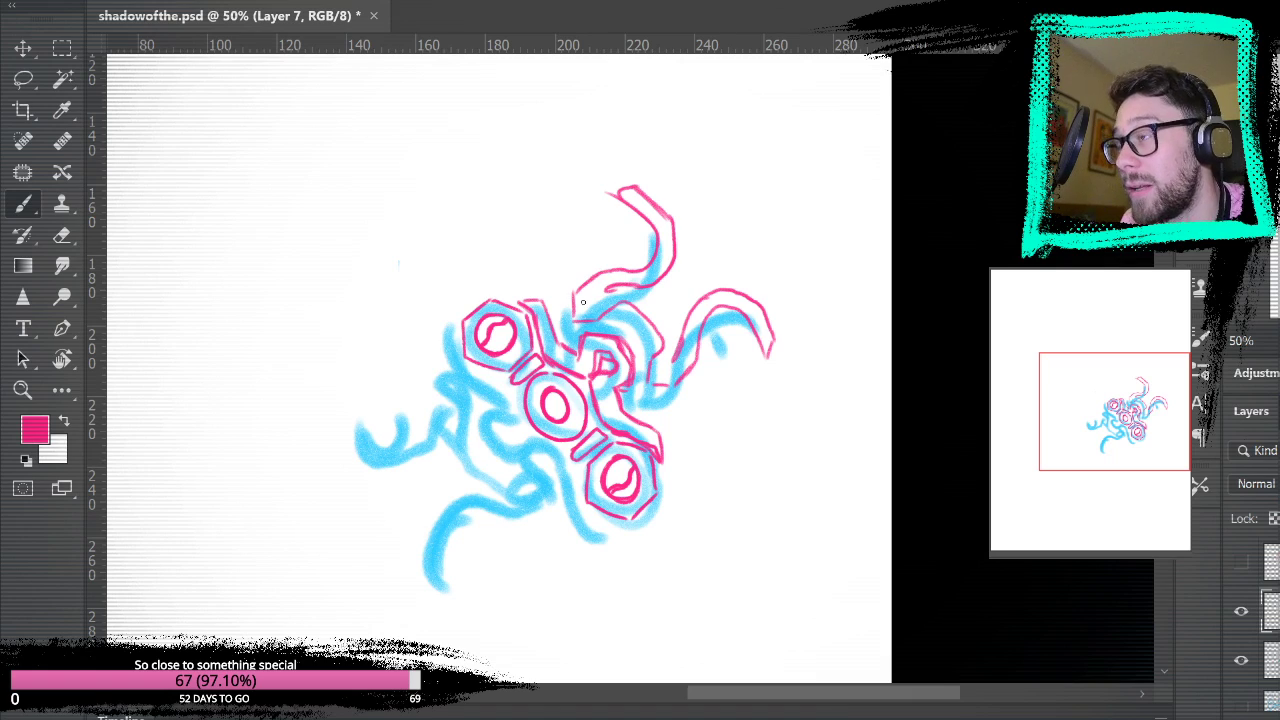
drag(640, 290, 680, 352)
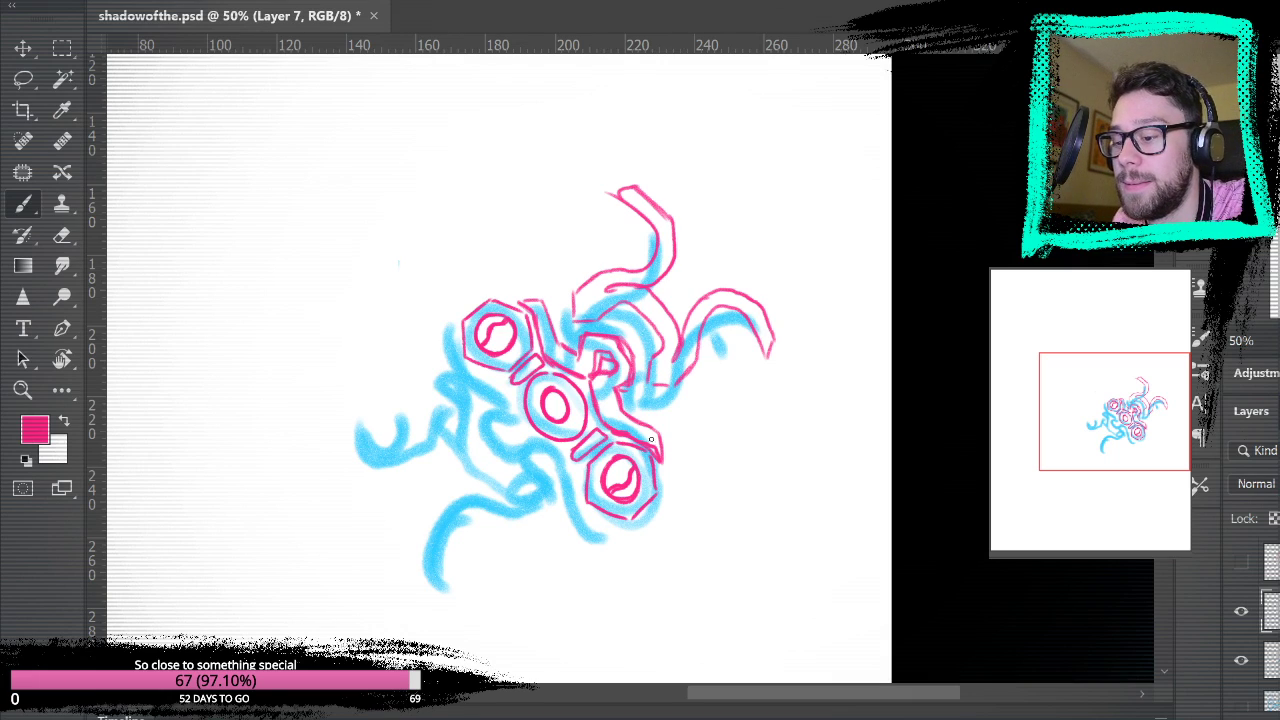
- Add small rounded barbs inside both tendrils, at their bases, and inside the arc around the central hook
mouse_move(636, 410)
mouse_down()
mouse_move(669, 404)
mouse_move(641, 396)
mouse_move(680, 405)
mouse_move(677, 386)
mouse_move(690, 402)
mouse_move(666, 404)
mouse_up()
key(ctrl+z)
mouse_move(698, 358)
mouse_down()
mouse_move(710, 343)
mouse_move(726, 366)
mouse_move(745, 318)
mouse_up()
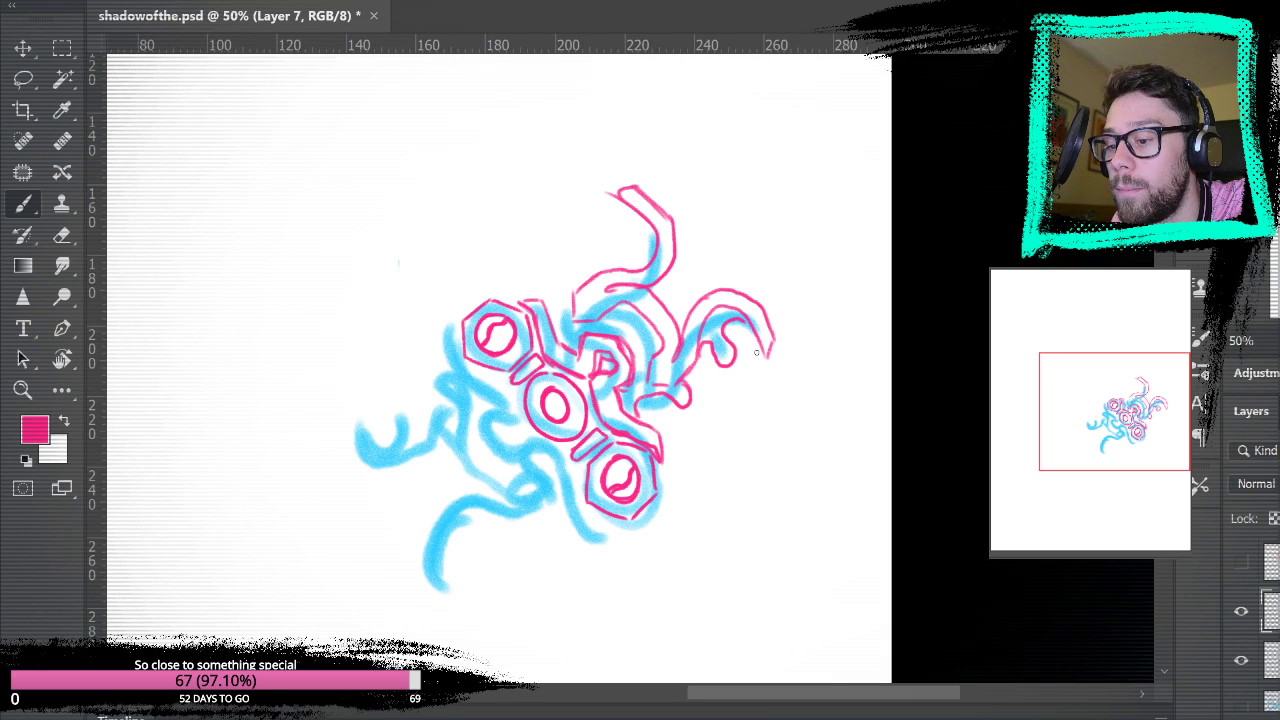
mouse_move(612, 268)
mouse_down()
mouse_move(611, 237)
mouse_move(640, 205)
mouse_up()
key(ctrl+z)
mouse_move(627, 265)
mouse_down()
mouse_move(614, 240)
mouse_move(645, 238)
mouse_move(632, 202)
mouse_up()
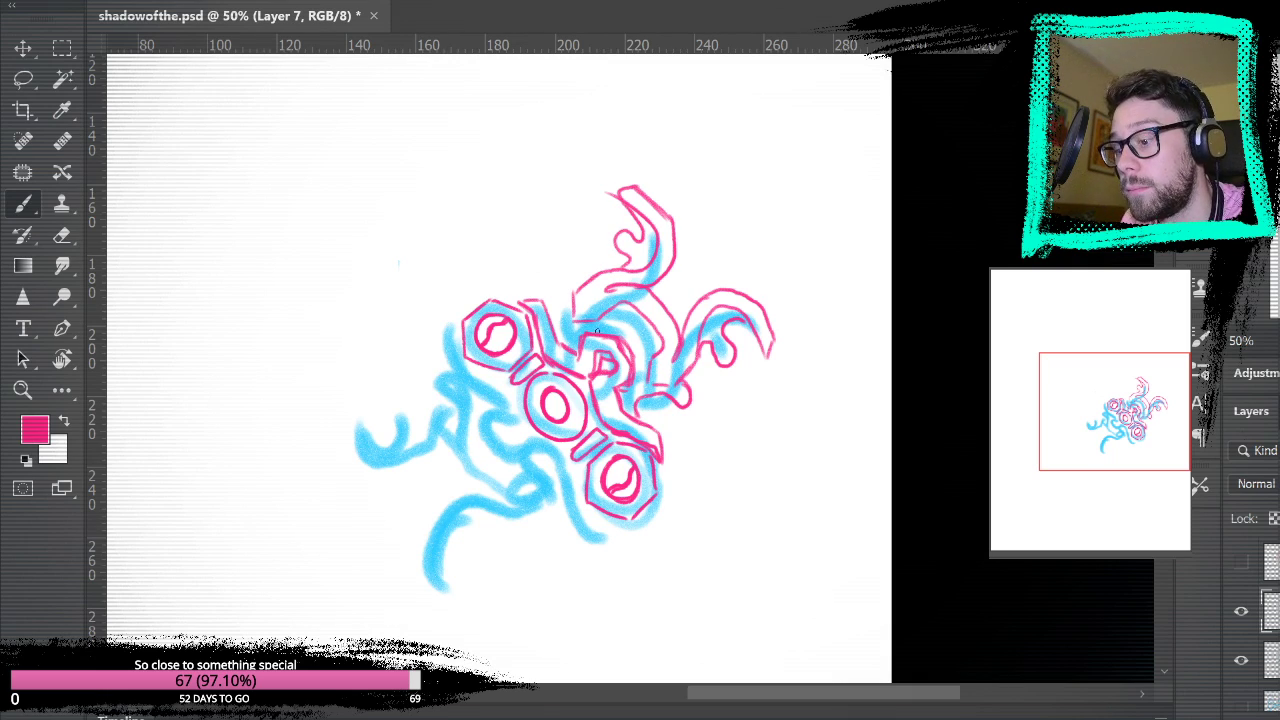
mouse_move(574, 293)
mouse_down()
mouse_move(558, 281)
mouse_move(564, 310)
mouse_move(548, 316)
mouse_up()
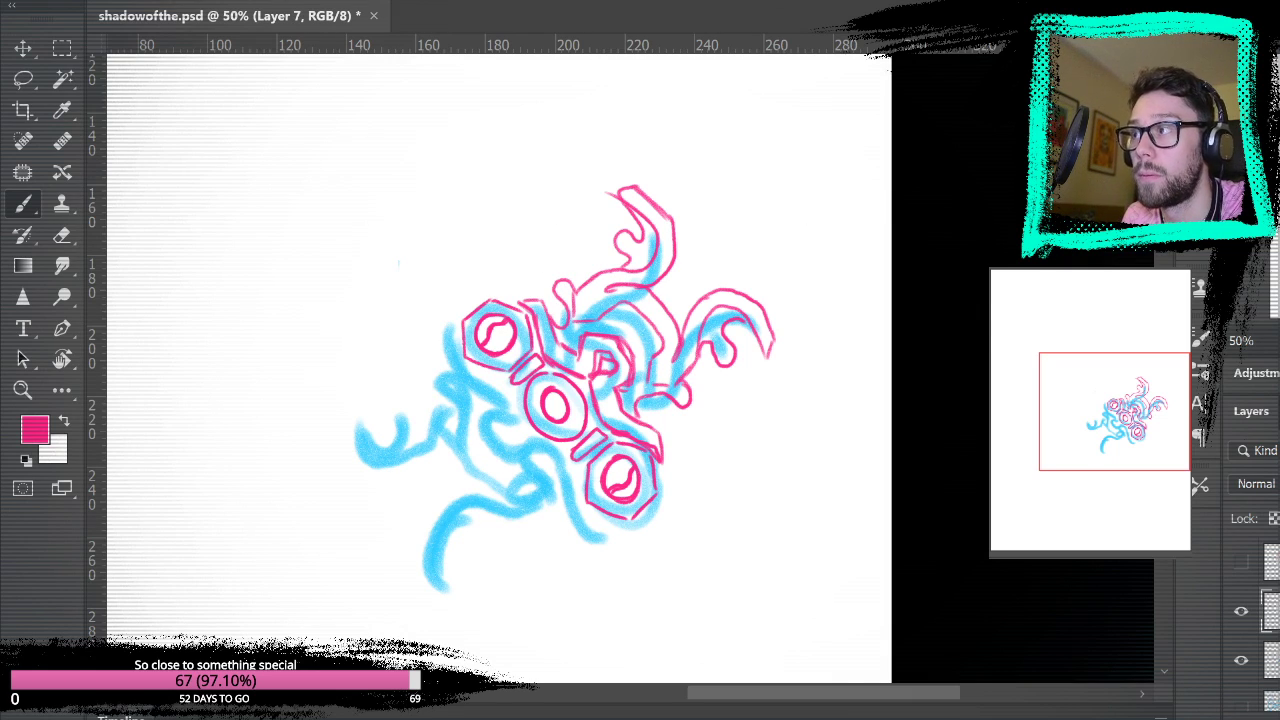
mouse_move(632, 348)
mouse_down()
mouse_move(626, 306)
mouse_move(643, 338)
mouse_move(630, 348)
mouse_move(626, 306)
mouse_up()
- Lasso the finished tendril half, copy it to a new layer, and move the copy to the lower-left side of the sigil
click(1241, 660)
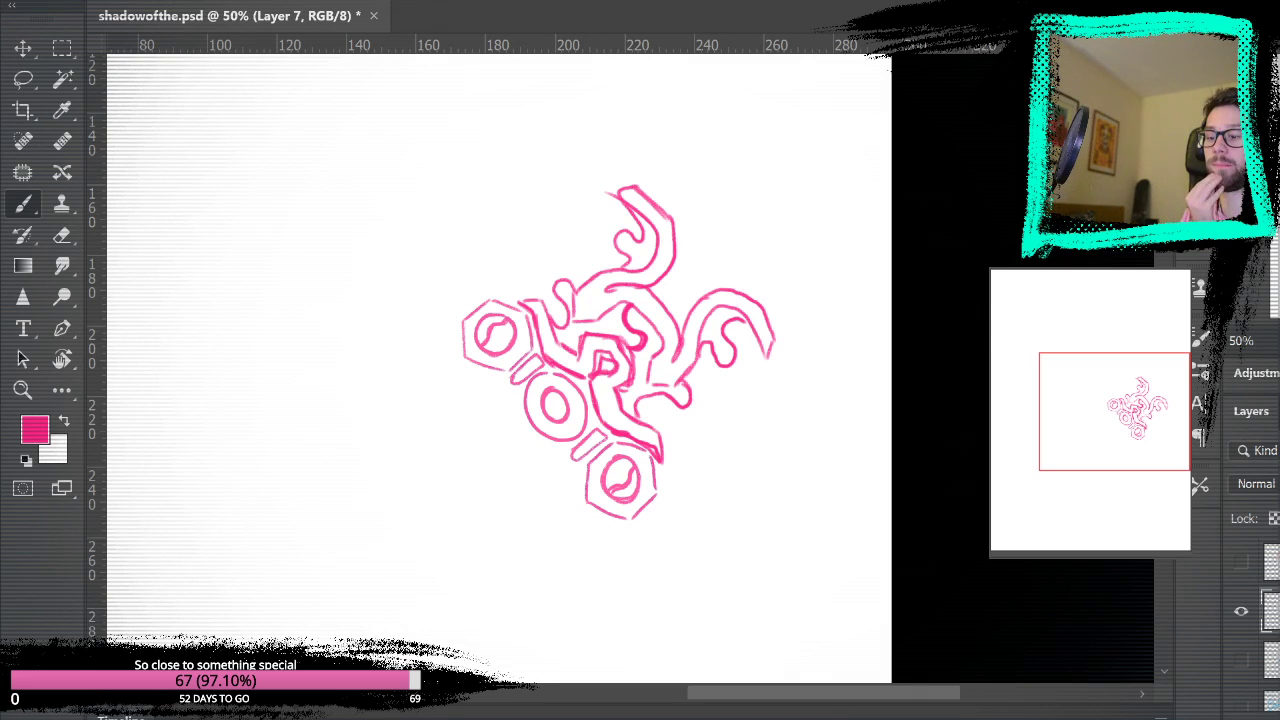
click(1241, 660)
mouse_move(827, 533)
mouse_down()
mouse_move(927, 378)
mouse_move(883, 503)
mouse_move(761, 504)
mouse_up()
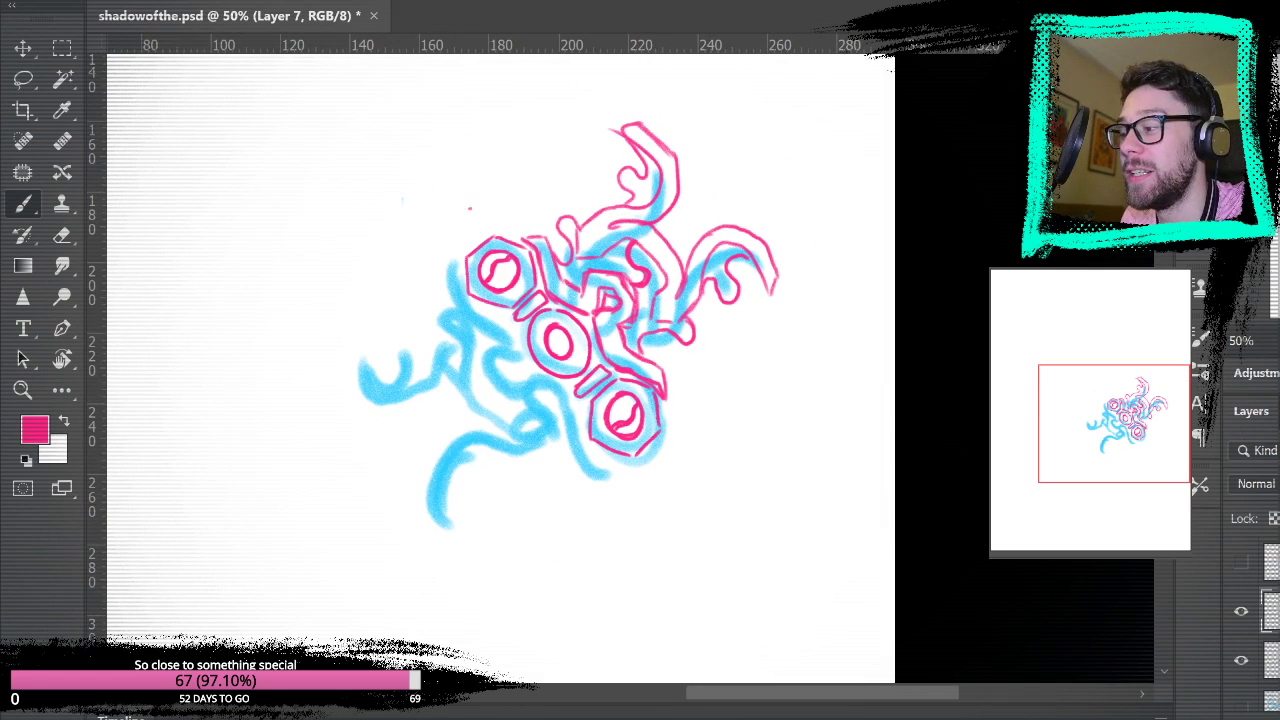
key(l)
mouse_move(514, 228)
mouse_down()
mouse_move(565, 322)
mouse_move(607, 356)
mouse_up()
mouse_move(657, 396)
mouse_down()
mouse_move(823, 303)
mouse_move(600, 120)
mouse_up()
key(ctrl+c)
key(ctrl+v)
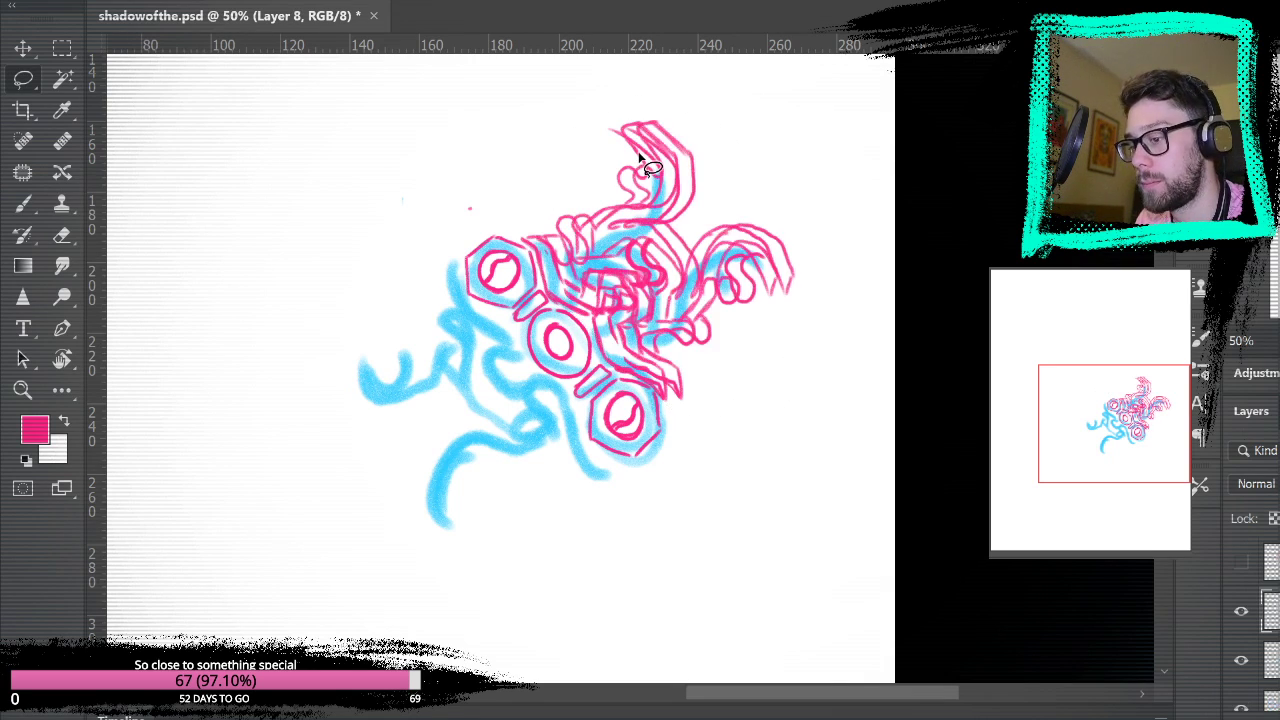
click(23, 48)
drag(665, 293, 397, 490)
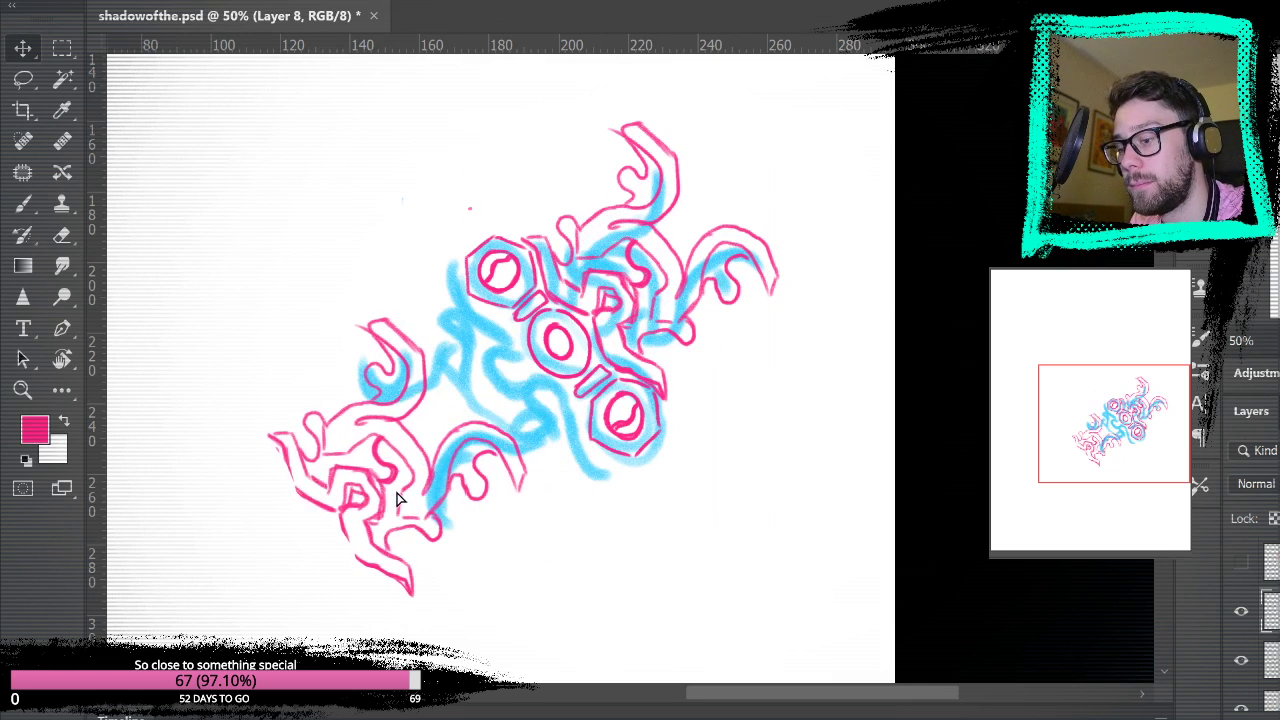
- Rotate the copied tendrils half a turn and nudge them into place against the opposite side of the hexagon column
key(ctrl+t)
drag(608, 264, 330, 498)
drag(505, 457, 543, 445)
drag(702, 349, 687, 311)
mouse_move(535, 450)
mouse_down()
mouse_move(547, 433)
mouse_move(537, 445)
mouse_up()
key(Up)
key(Up)
key(Right)
key(Right)
key(Right)
key(Down)
key(Up)
key(Right)
key(Right)
key(Right)
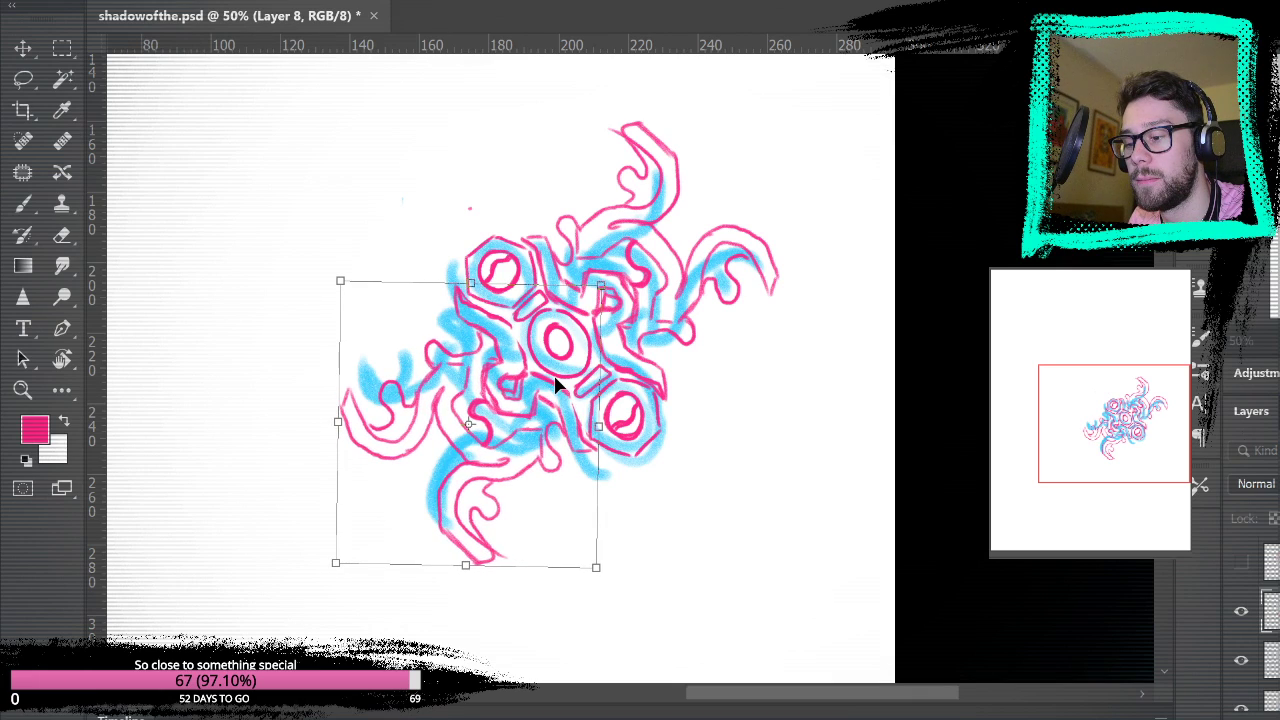
key(Return)
- Scale the copied tendrils down slightly so they sit closer to the blue sketch
mouse_move(472, 444)
mouse_down()
mouse_move(486, 414)
mouse_move(480, 438)
mouse_up()
key(ctrl+z)
key(ctrl+t)
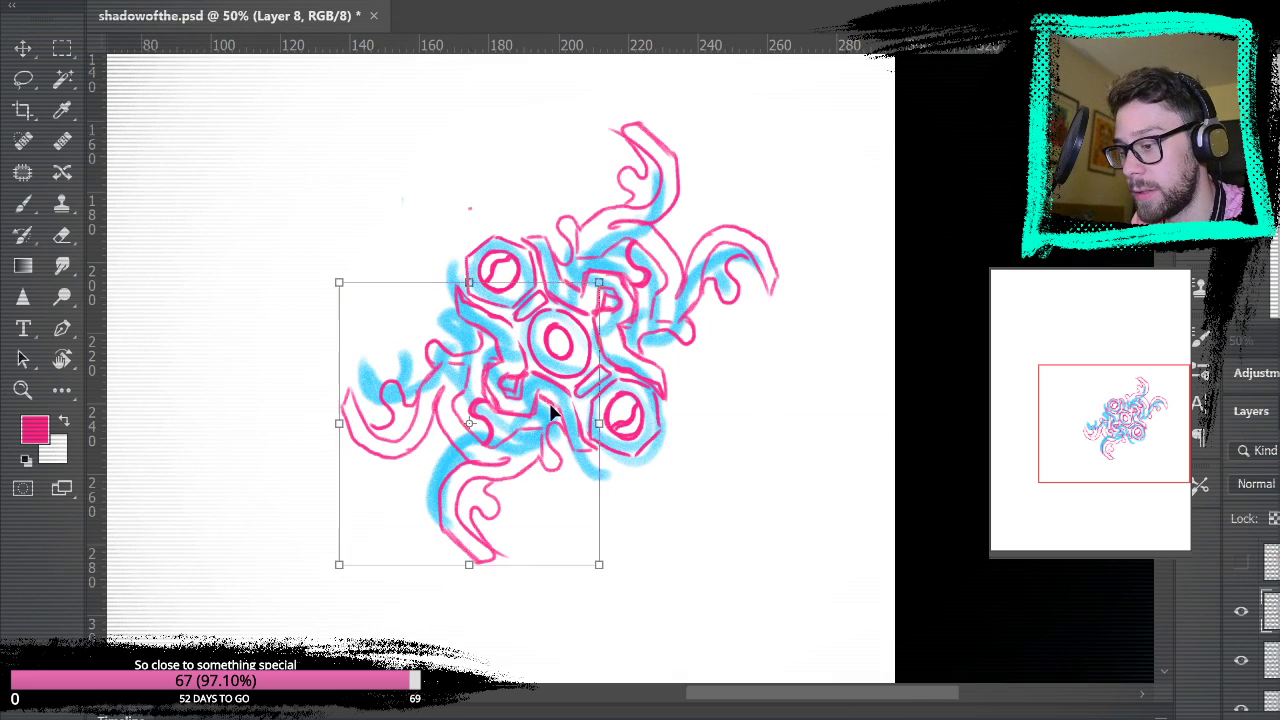
drag(333, 568, 343, 557)
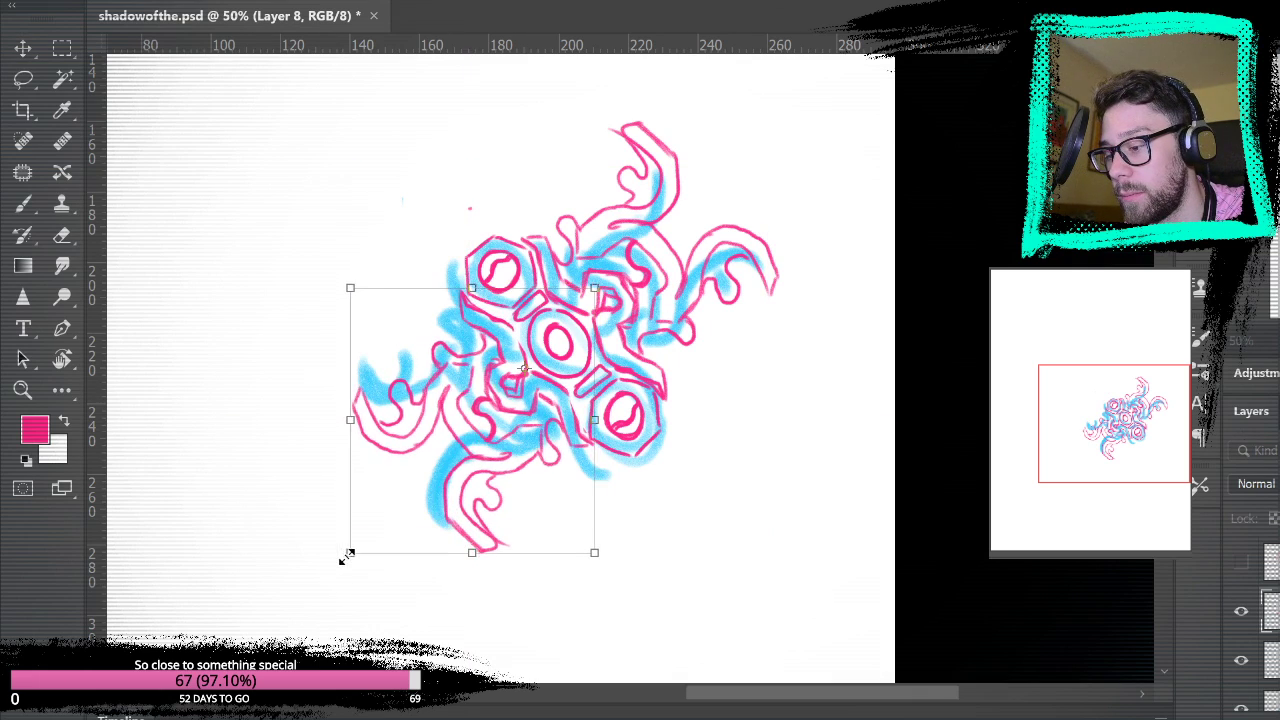
key(Return)
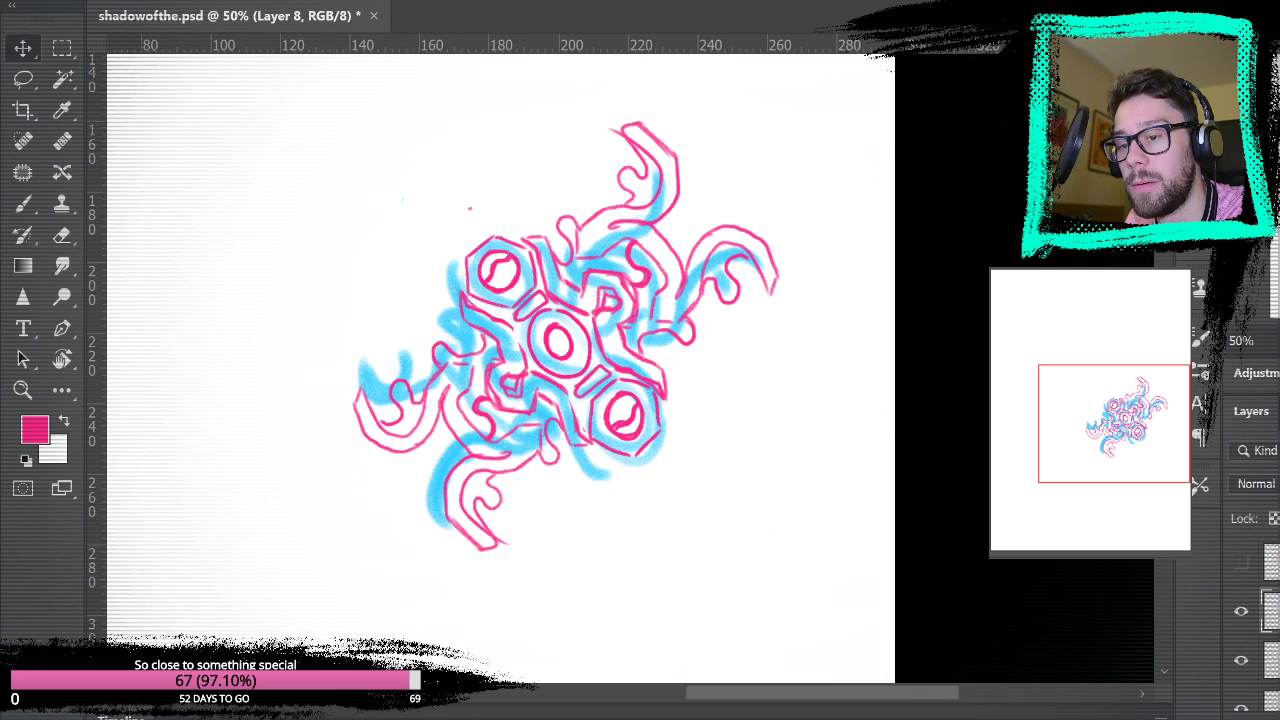
- Merge the copied tendrils into the pink sigil layer beneath them
key(m)
key(e)
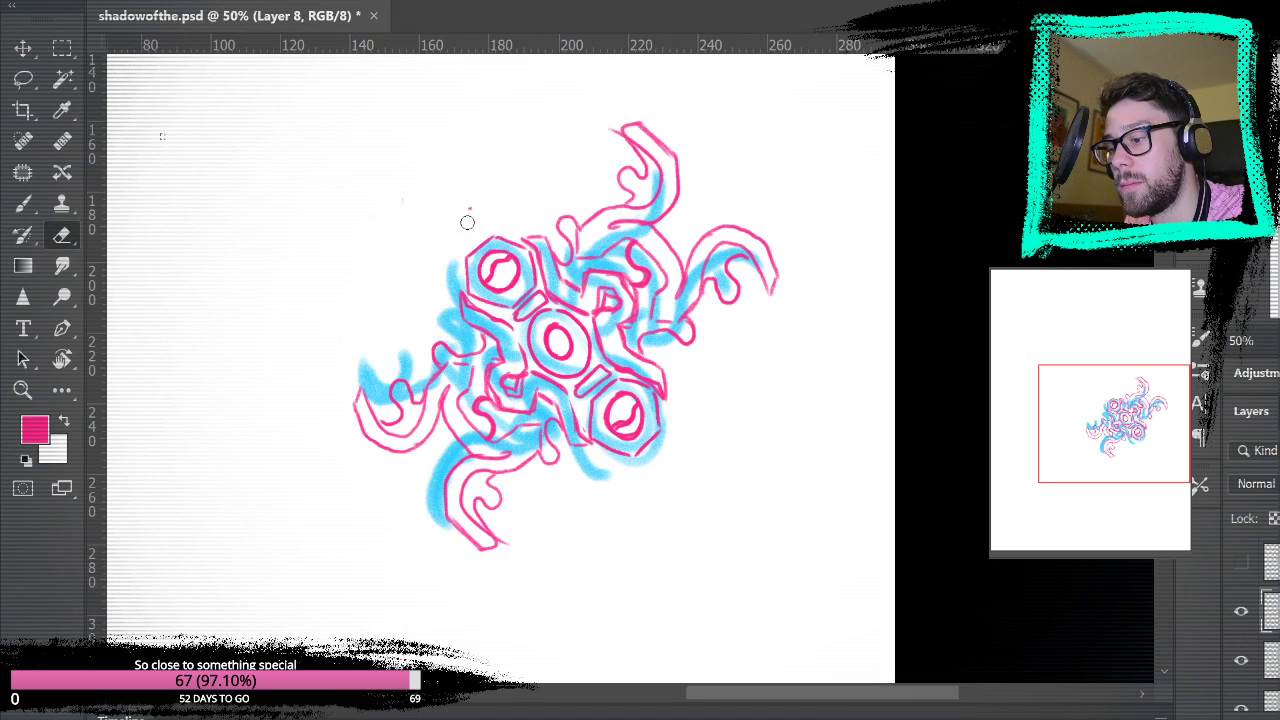
key(alt+bracketleft)
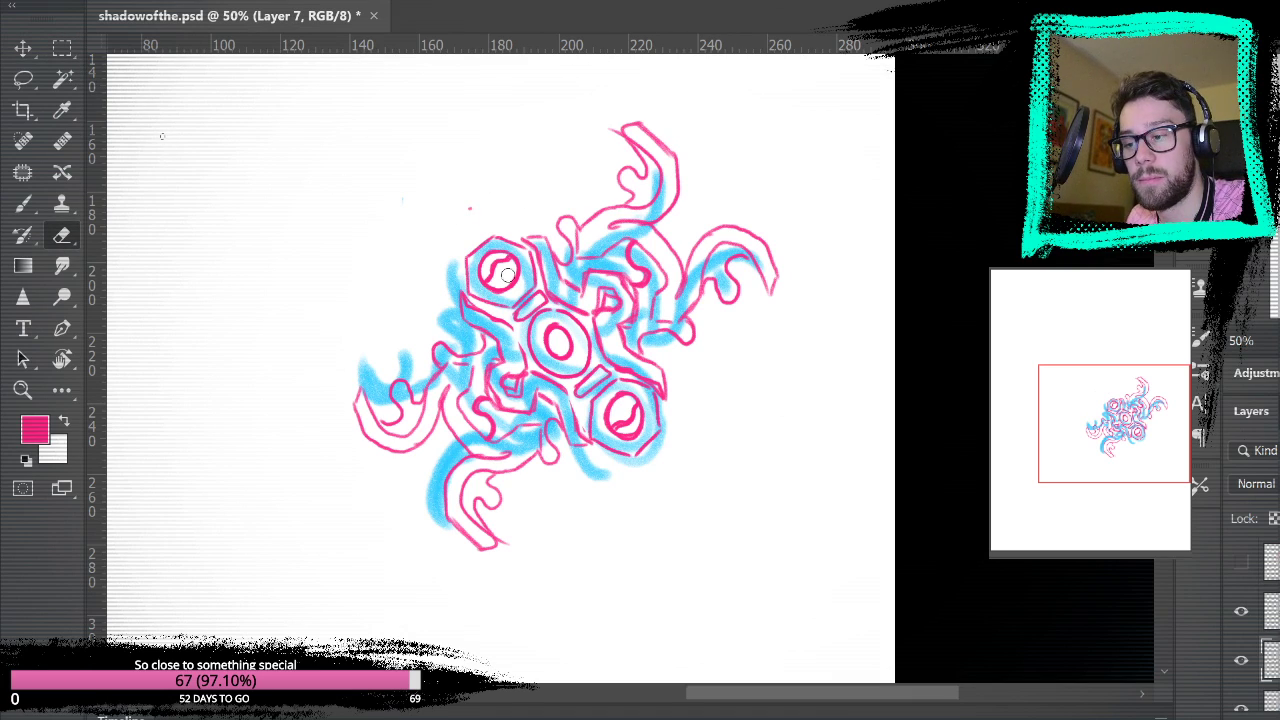
key(alt+bracketright)
key(alt+bracketleft)
key(alt+bracketleft)
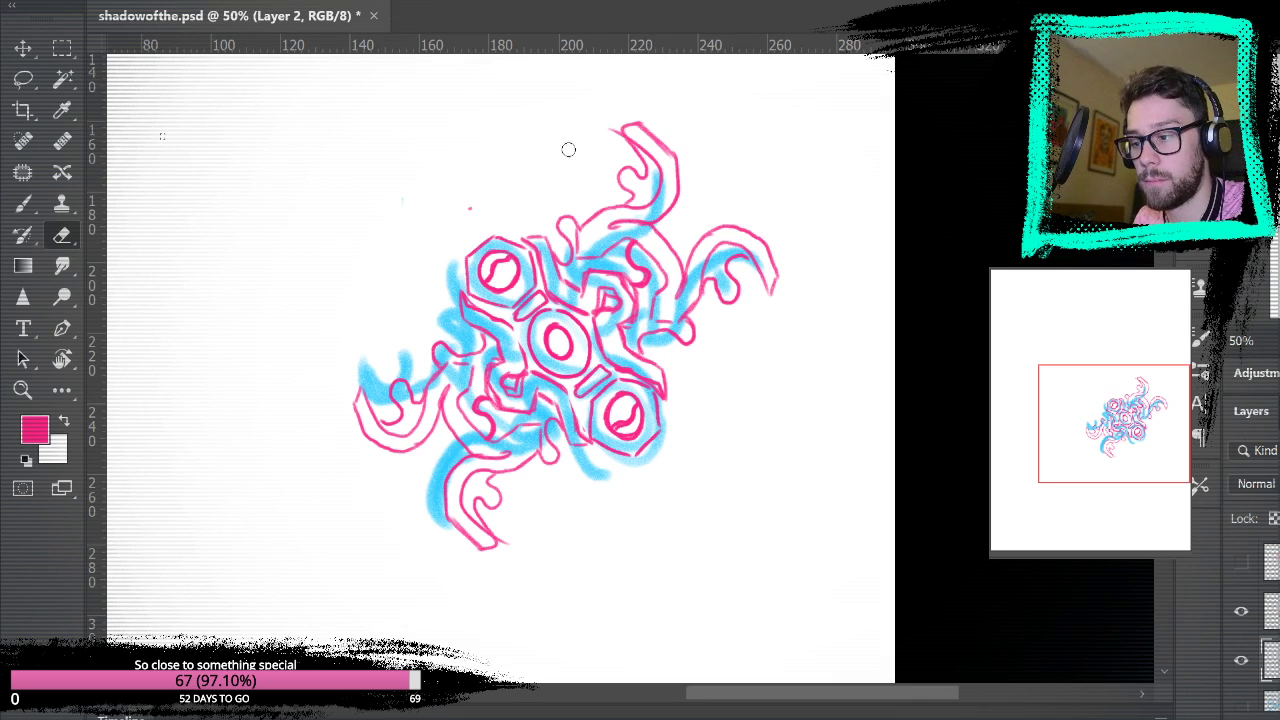
- Check the layers' visibility, hide the blue rough sketch, and show the pink warrior sketch together with the sigil on the full canvas
click(1271, 611)
click(1240, 612)
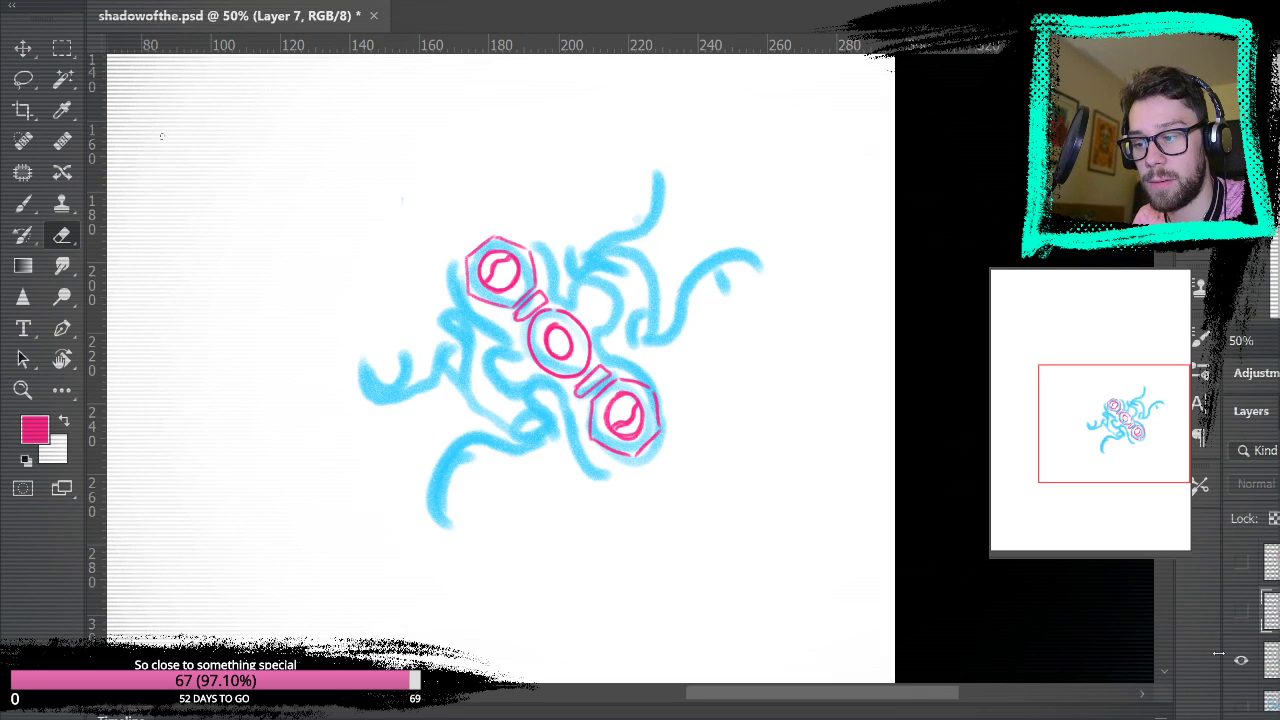
click(1240, 611)
click(1240, 565)
click(1240, 565)
click(1240, 660)
click(1240, 660)
click(1241, 662)
click(1240, 611)
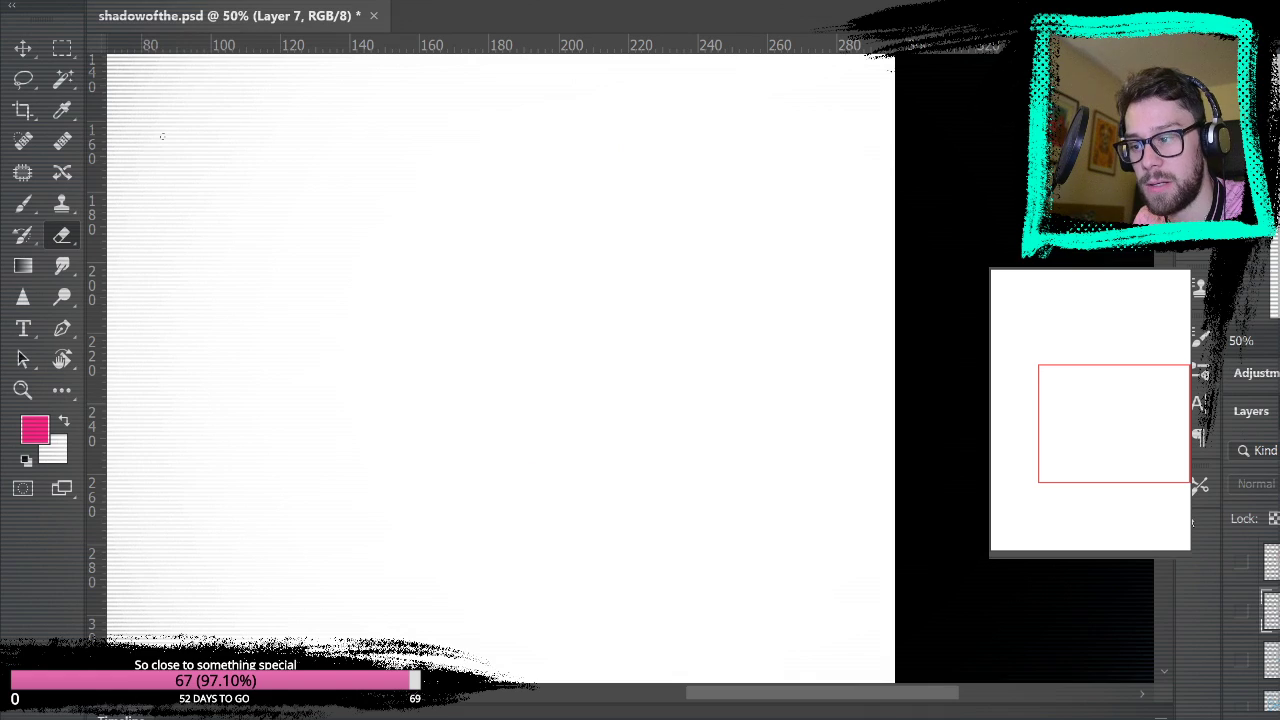
click(1240, 611)
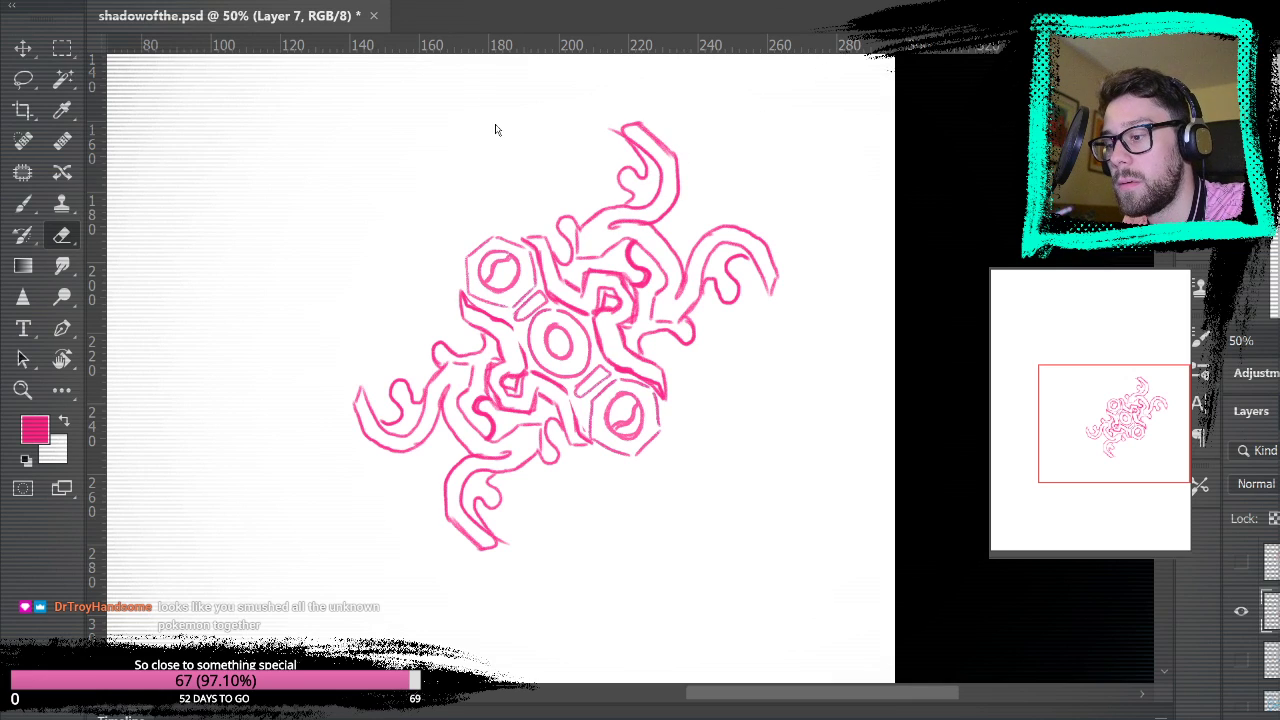
key(ctrl+0)
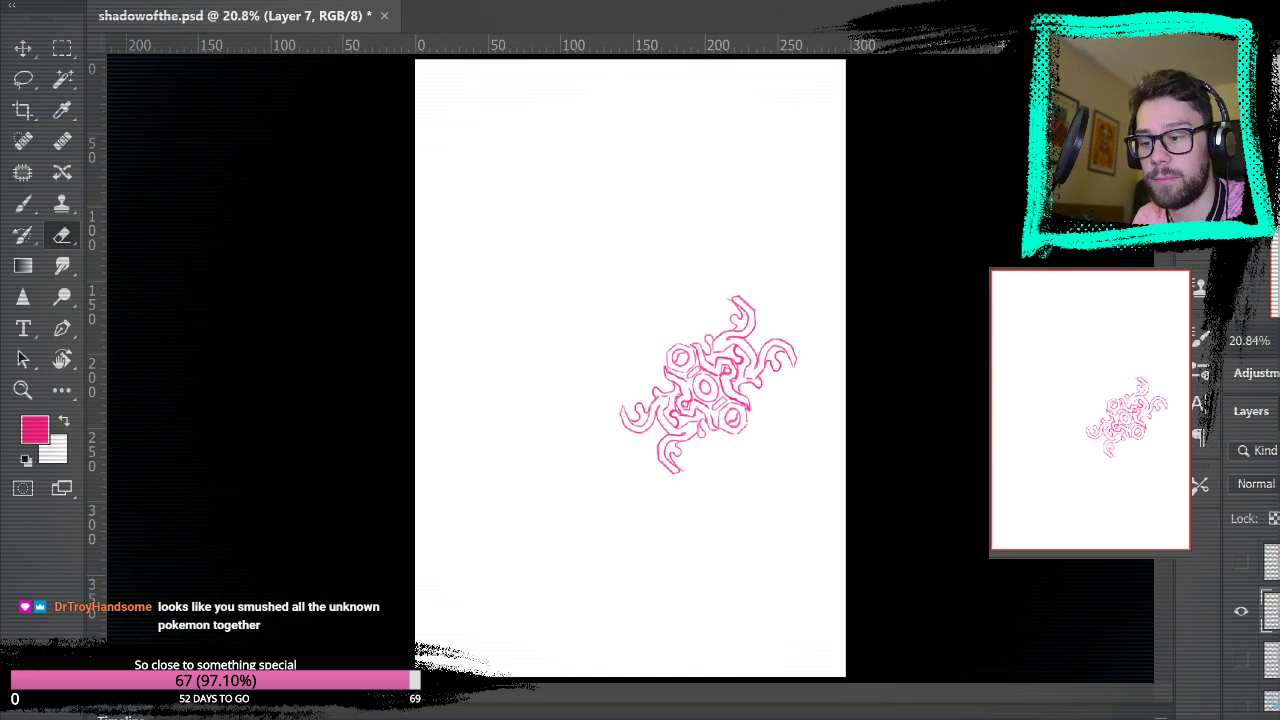
click(1240, 568)
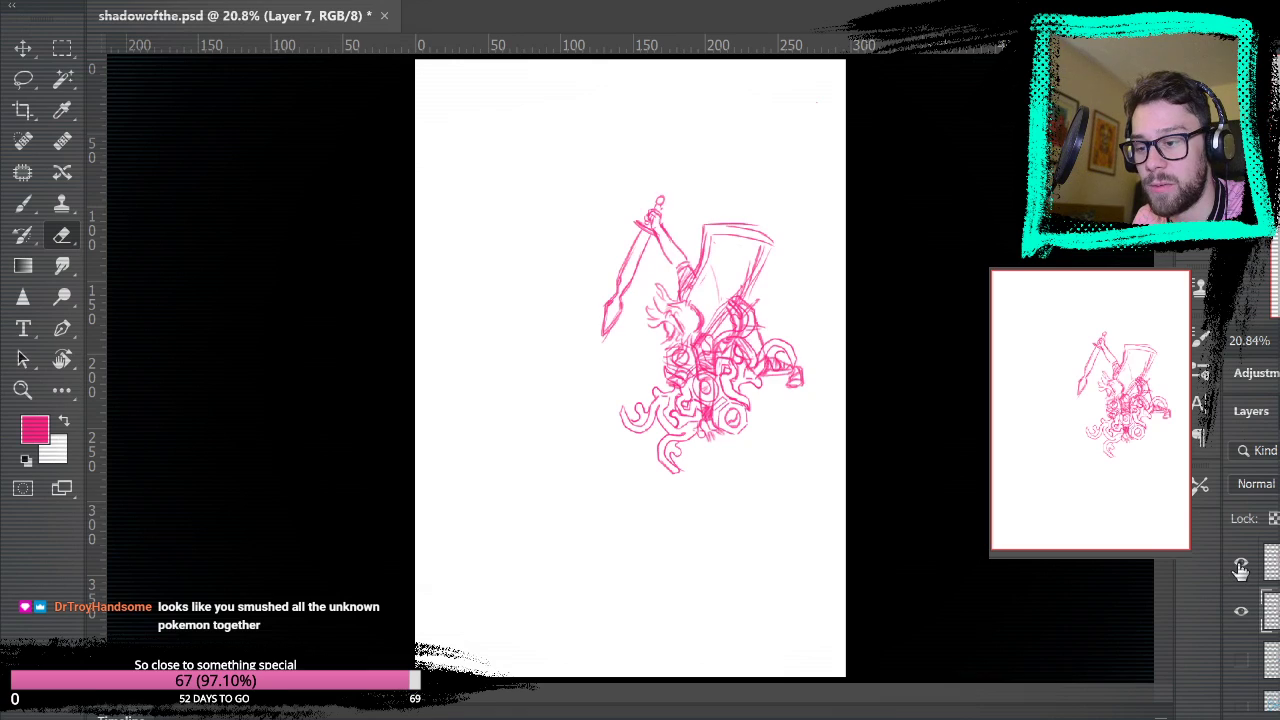
- Hide the pink warrior sketch and warp the sigil so its lower tendrils extend outward and its upper tendril drops slightly
click(1240, 568)
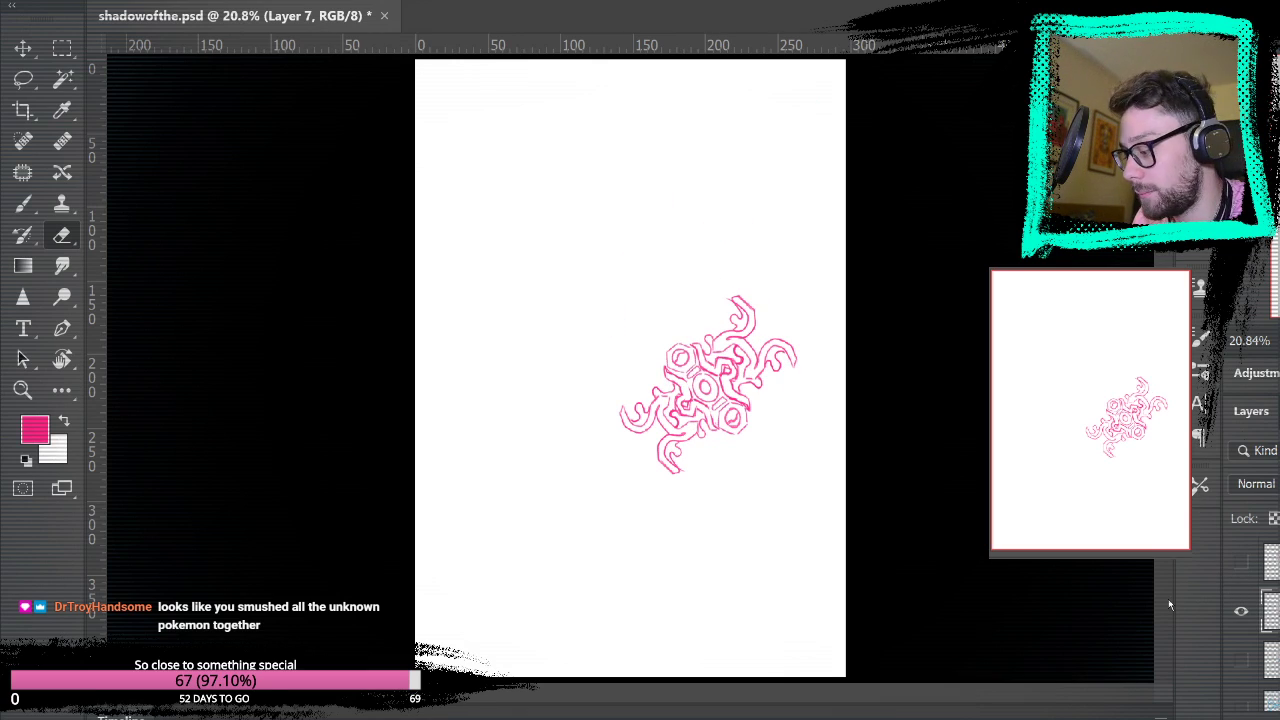
key(ctrl+t)
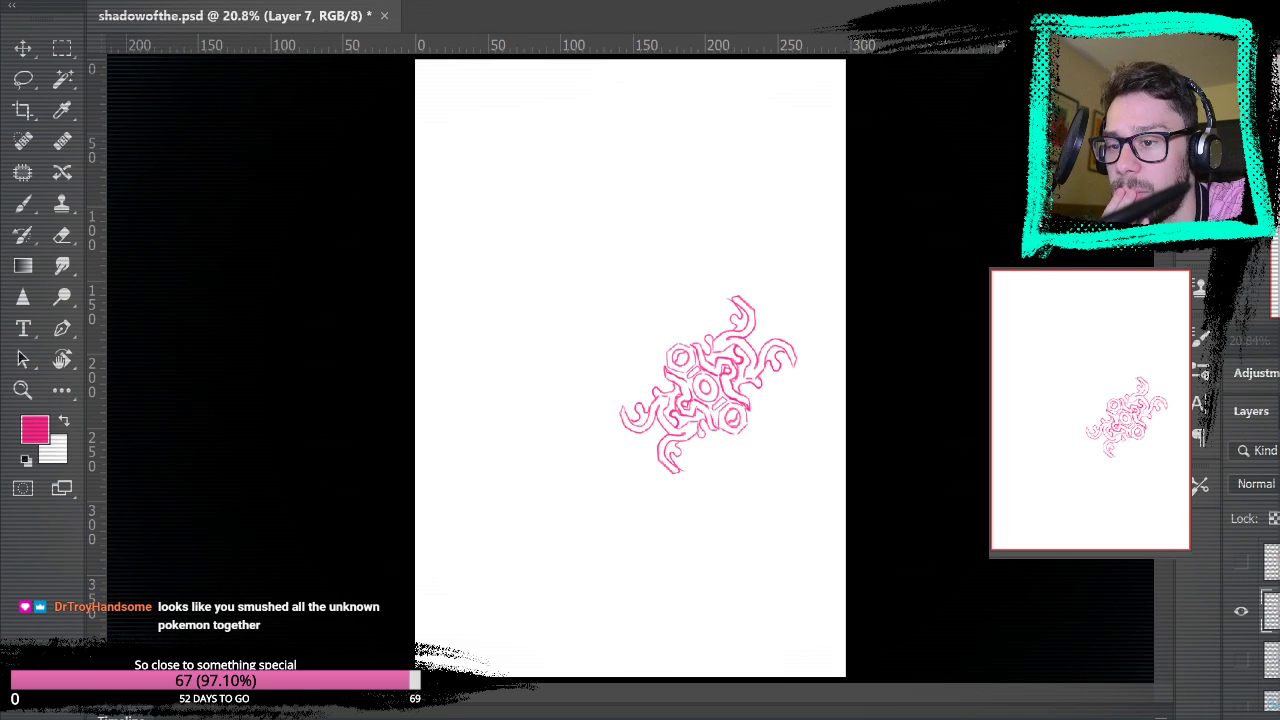
click(1080, 2)
drag(740, 297, 727, 345)
drag(695, 445, 603, 423)
drag(680, 420, 686, 414)
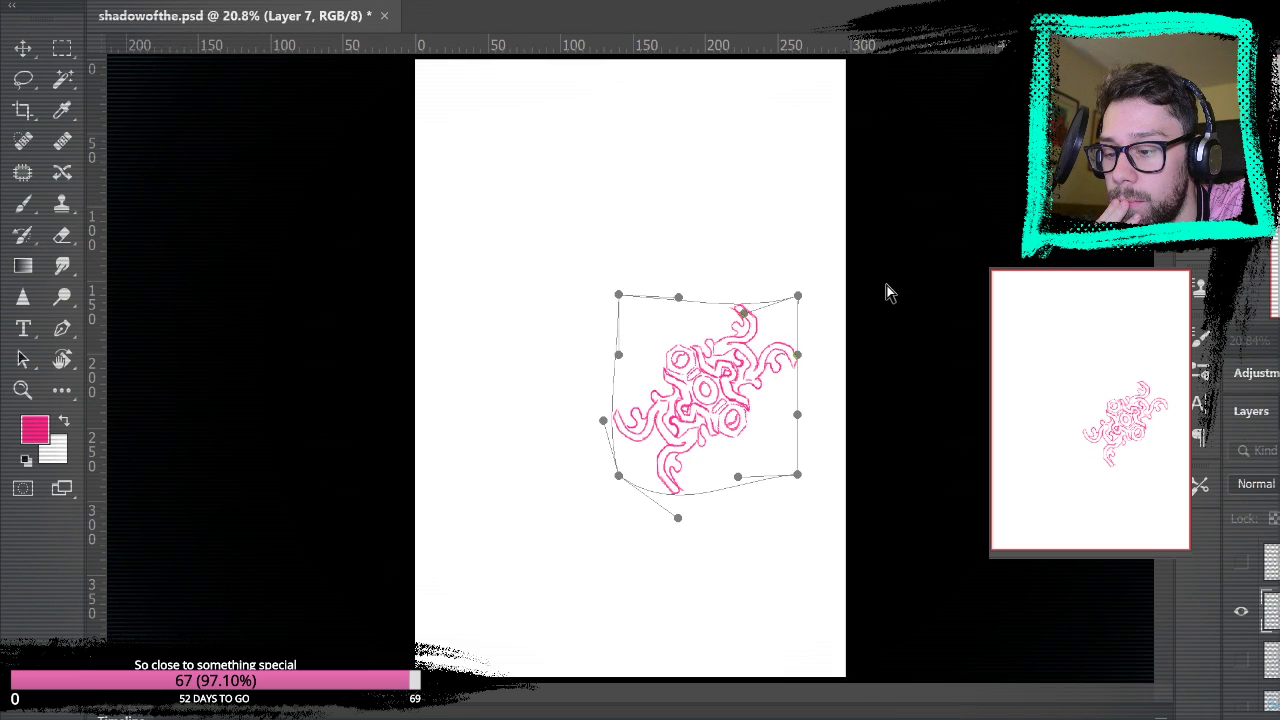
key(Return)
key(e)
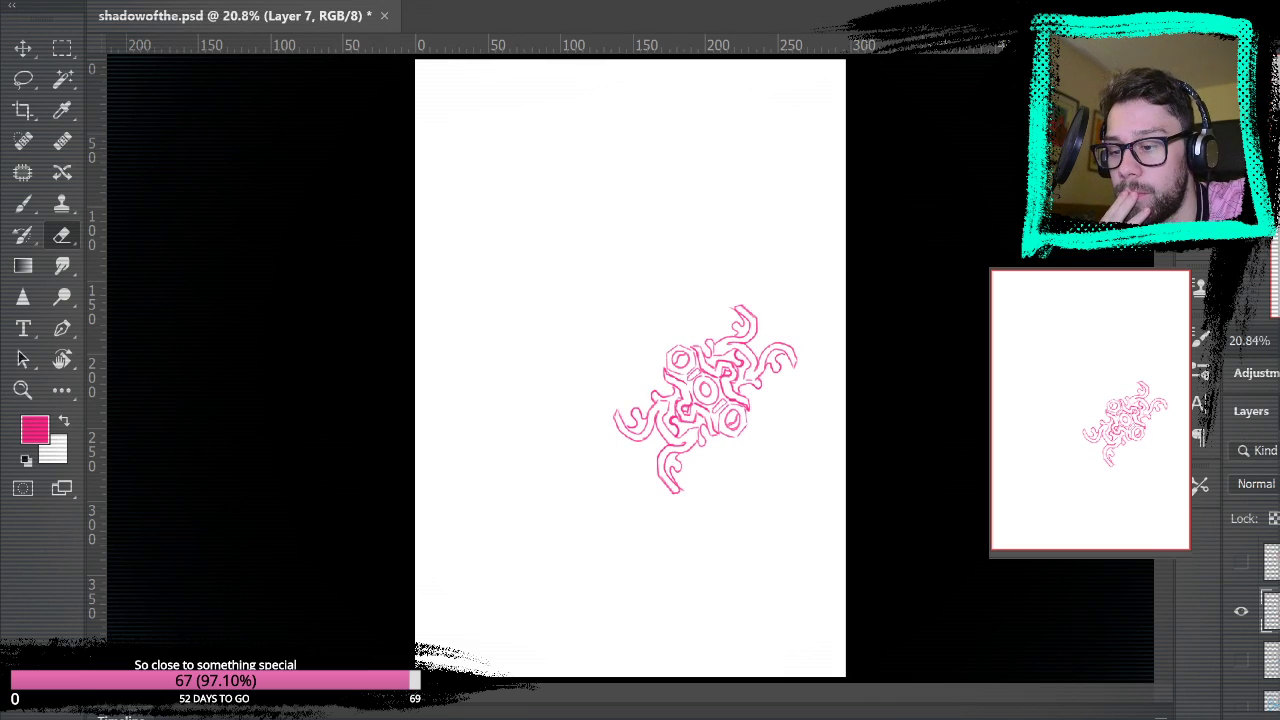
- Show the warrior and blue rough sketch again, and rotate the sigil clockwise and reposition it beneath the warrior
click(1240, 565)
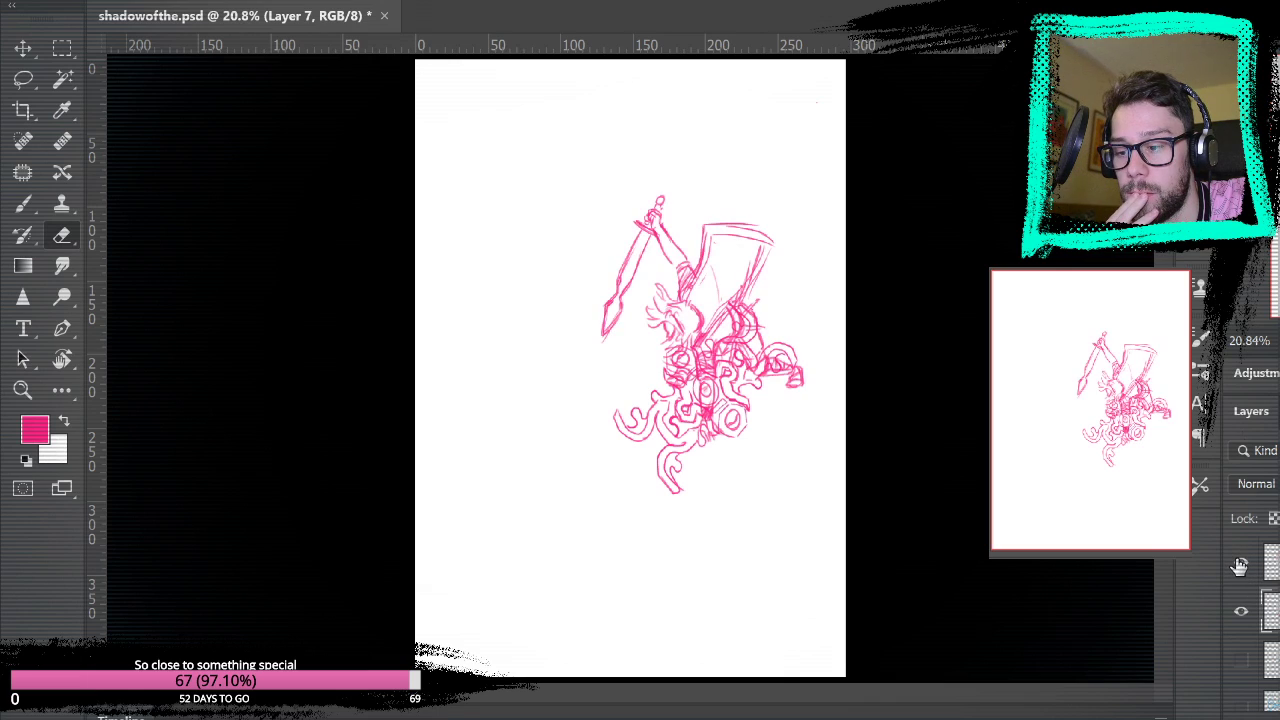
click(1241, 698)
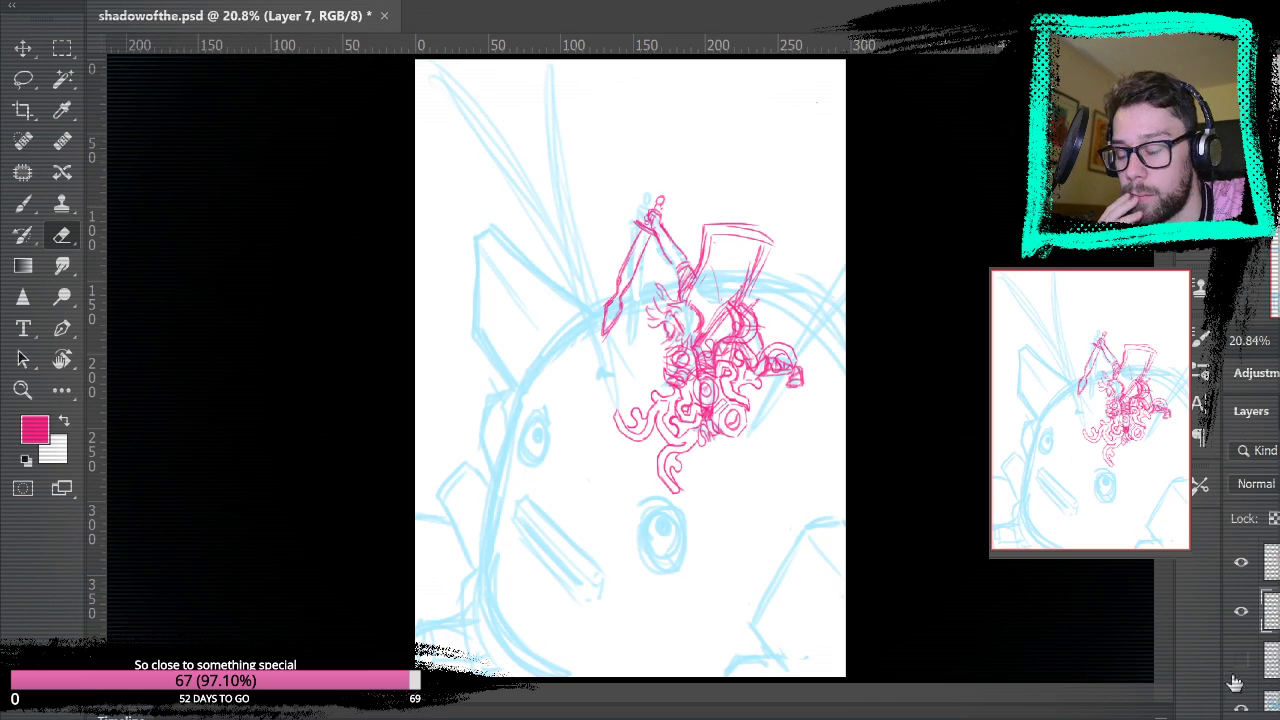
key(ctrl+s)
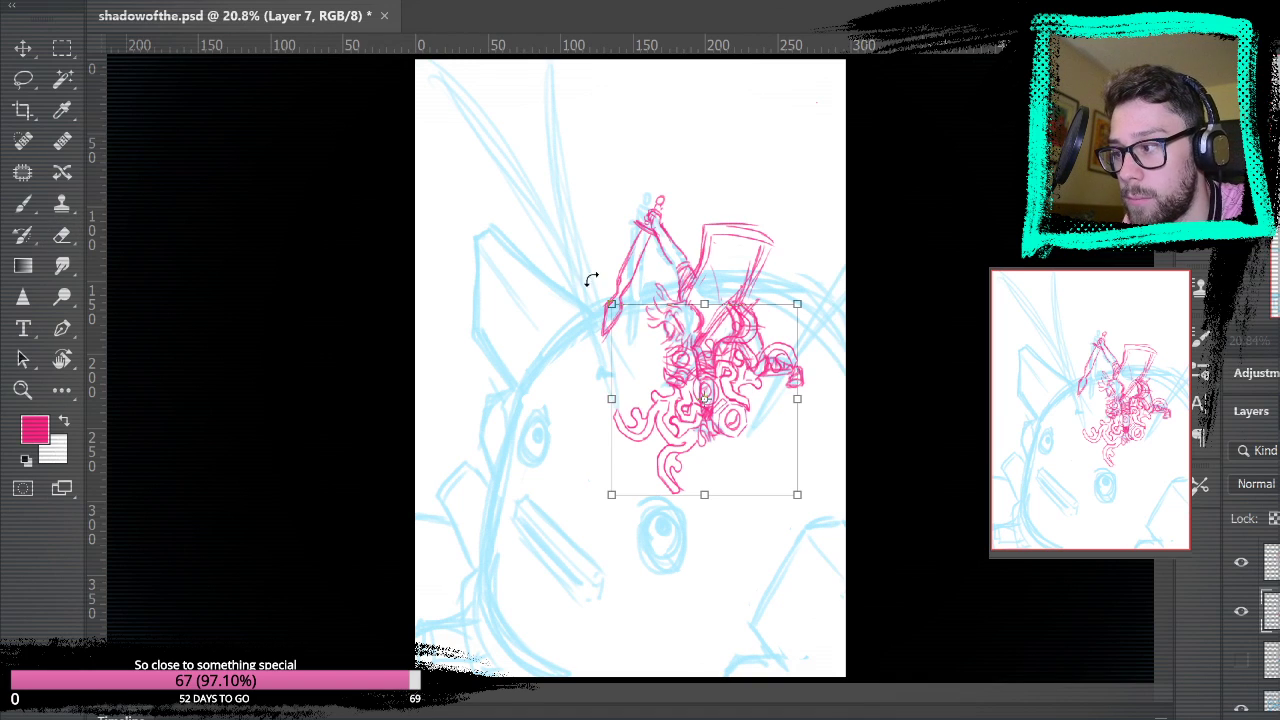
click(22, 48)
key(ctrl+t)
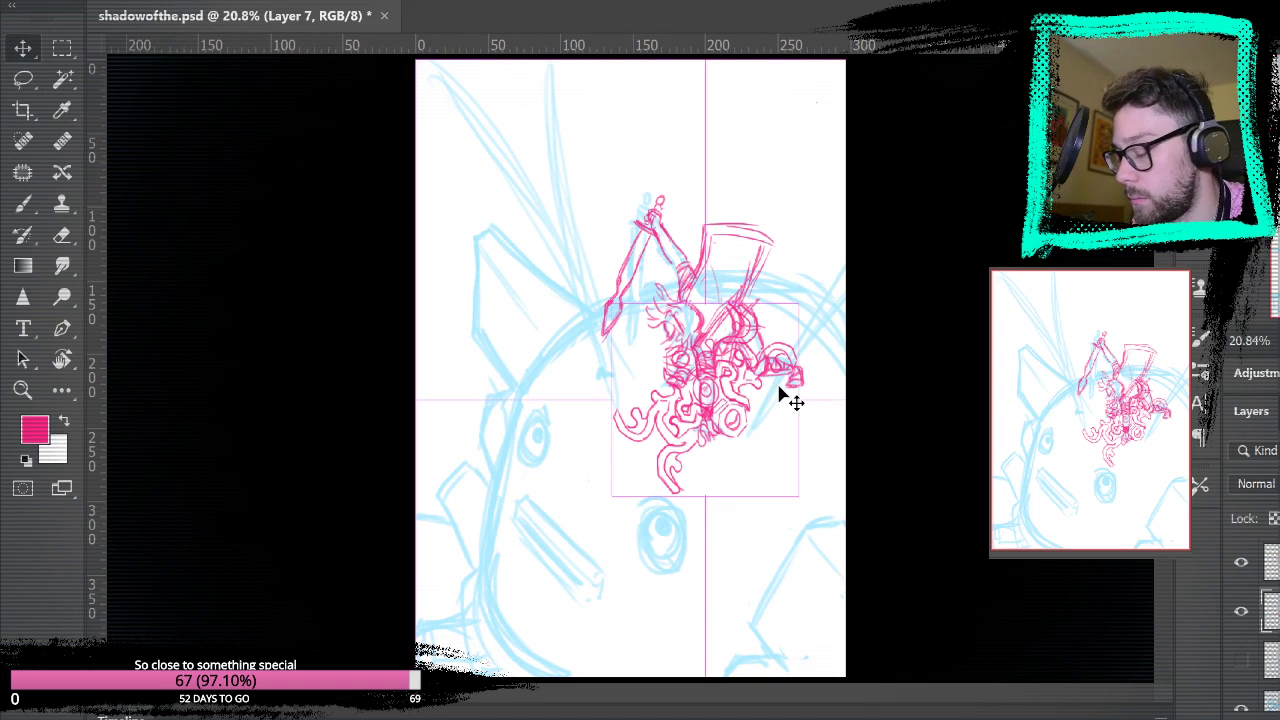
mouse_move(812, 284)
mouse_down()
mouse_move(829, 277)
mouse_move(823, 300)
mouse_up()
drag(770, 372, 752, 399)
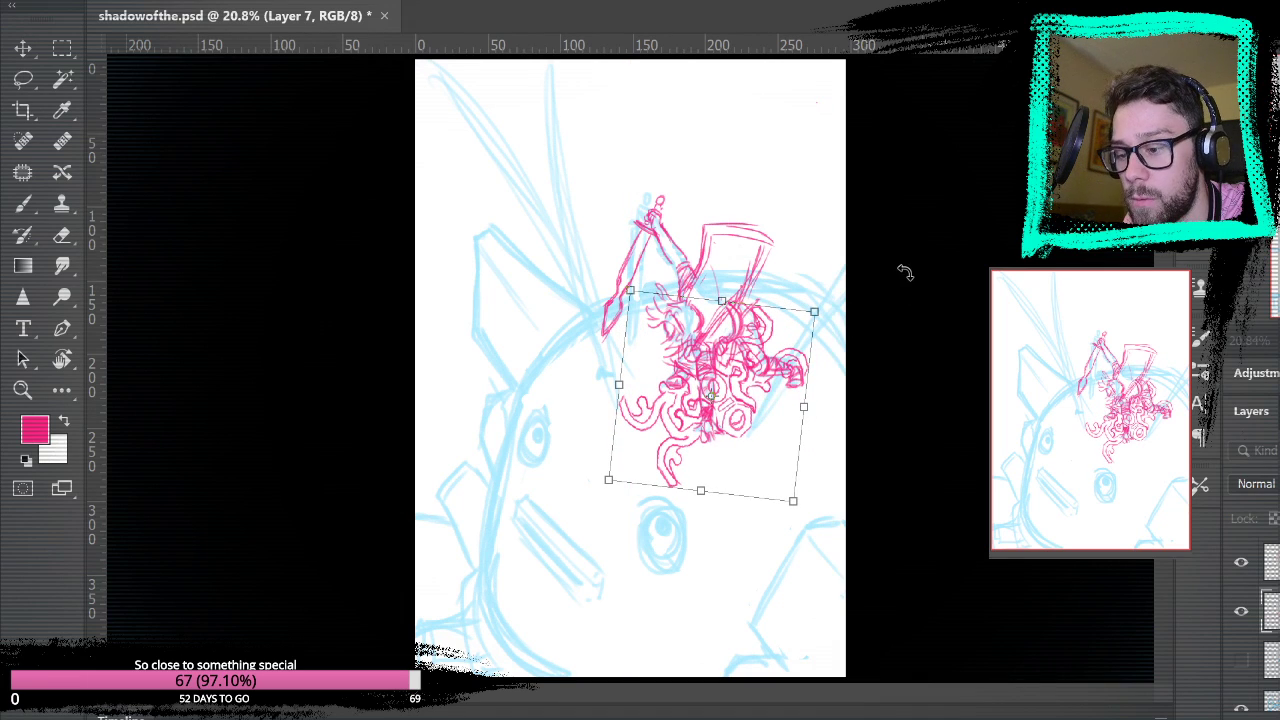
mouse_move(826, 366)
mouse_down()
mouse_move(874, 363)
mouse_move(875, 347)
mouse_up()
drag(784, 507, 778, 498)
- Warp the rotated sigil, bulging its outer tendrils outward and pulling the lower tendril inward to follow the curve of the creature's head
click(900, 2)
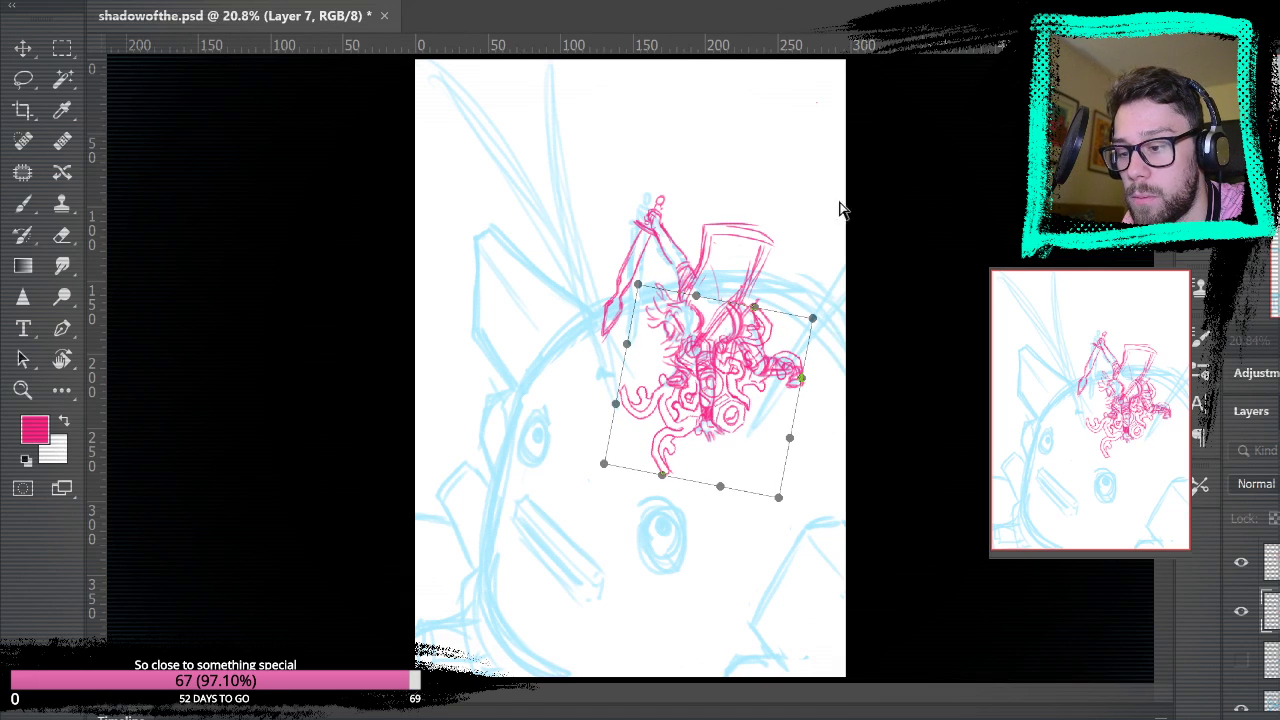
drag(680, 443, 688, 434)
drag(748, 373, 752, 362)
drag(627, 404, 612, 407)
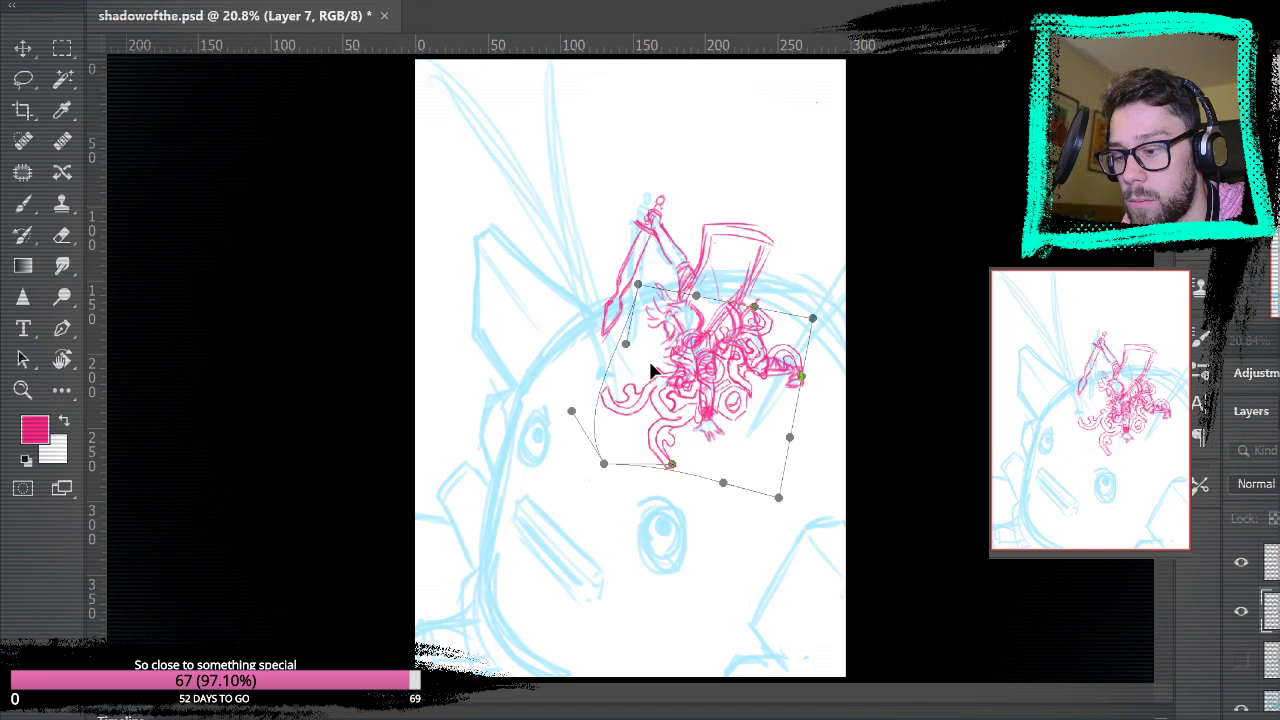
drag(672, 465, 686, 457)
drag(766, 366, 752, 362)
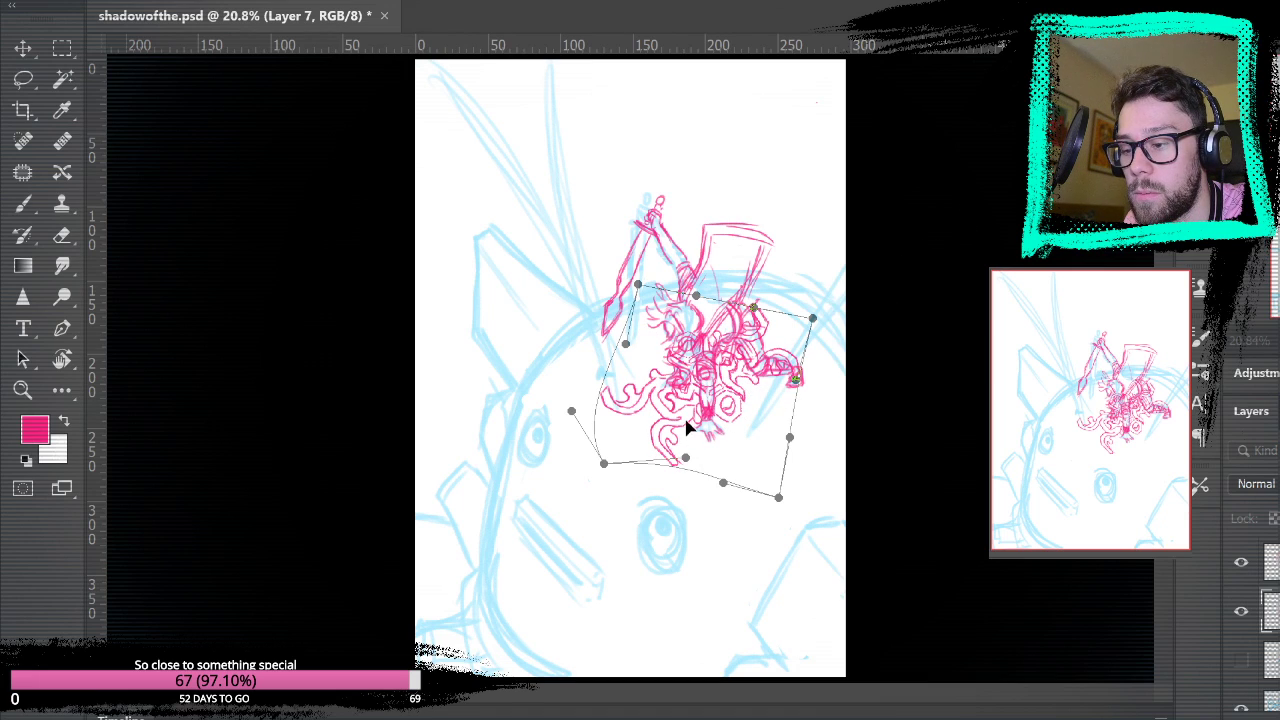
key(Return)
- Transform the warped sigil once more, rotating it slightly clockwise and adjusting its size and position under the warrior
key(ctrl+t)
drag(596, 466, 612, 455)
drag(869, 286, 894, 289)
drag(791, 357, 787, 380)
drag(807, 321, 820, 308)
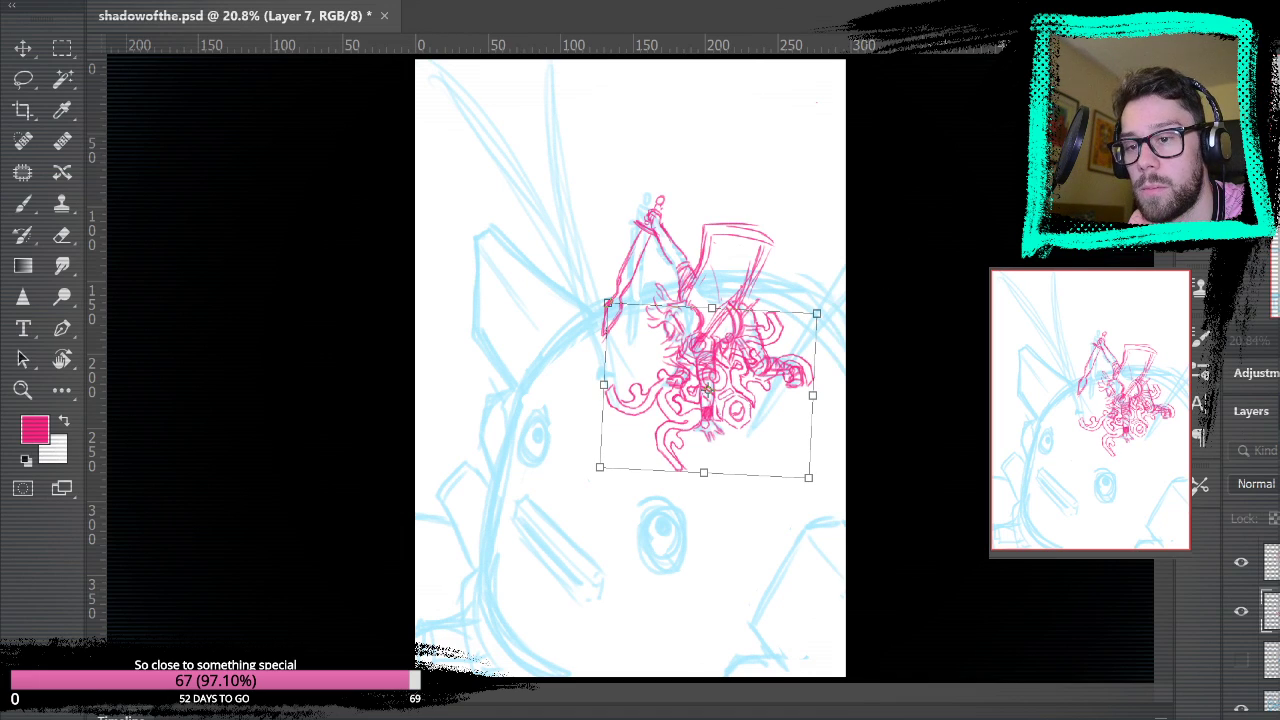
key(Return)
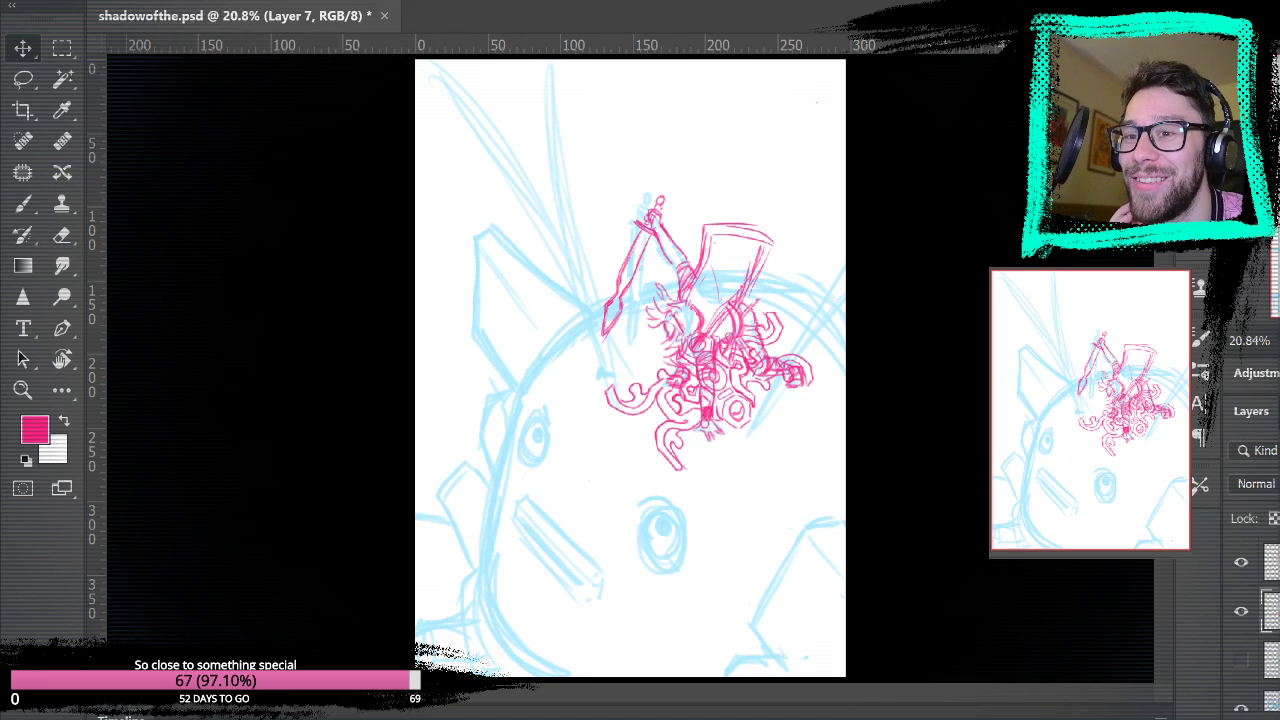
- Hide the warrior and the blue rough sketch, and compare the isolated sigil with the glowing sigil in the reference document
click(1240, 564)
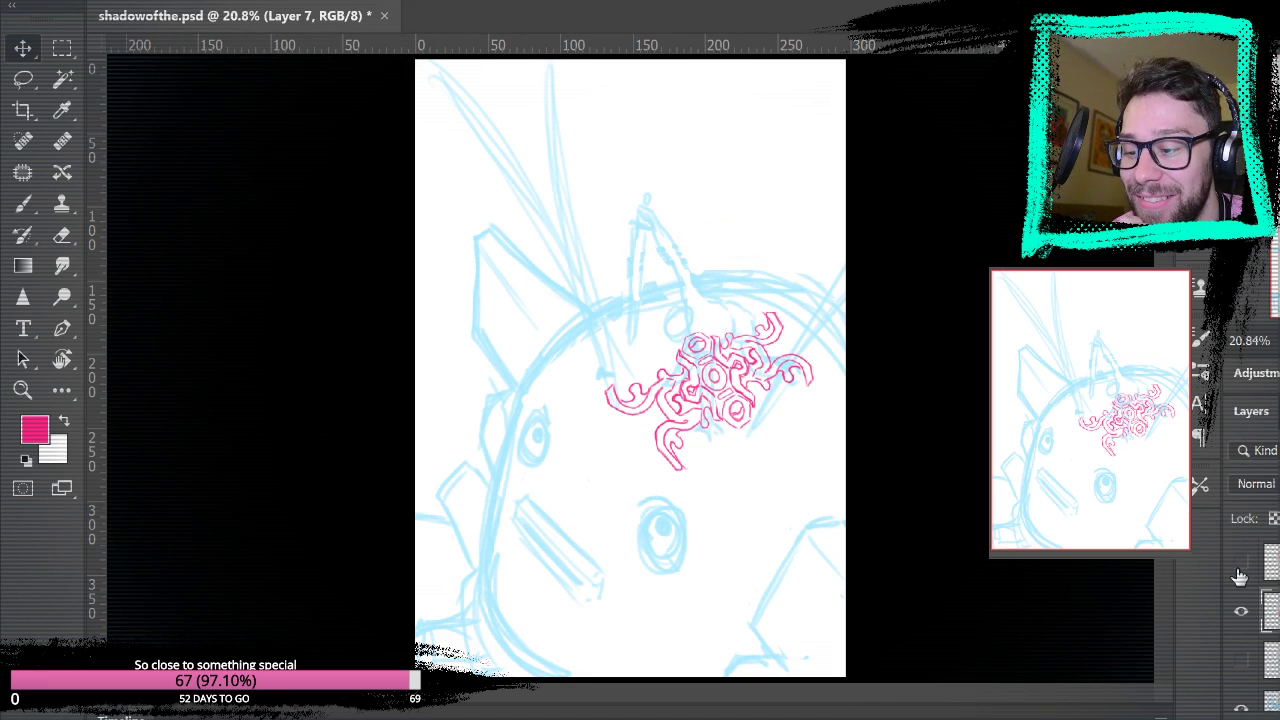
click(1241, 706)
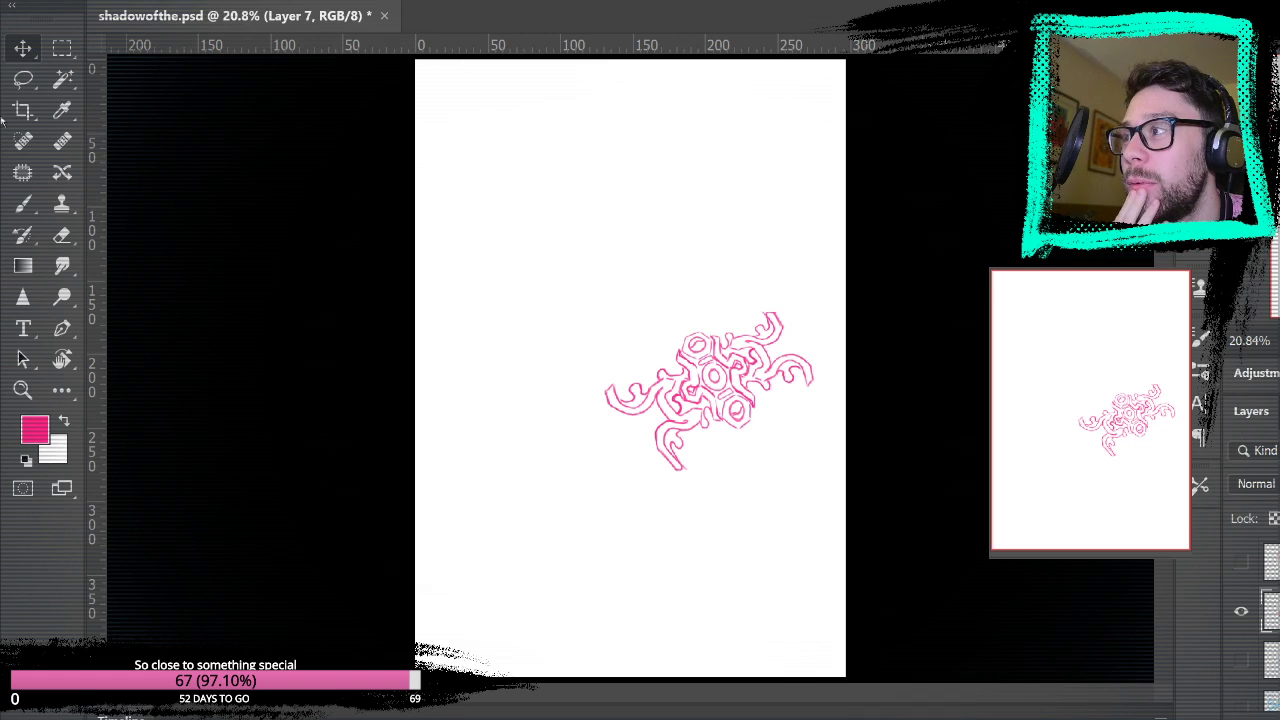
key(ctrl+Tab)
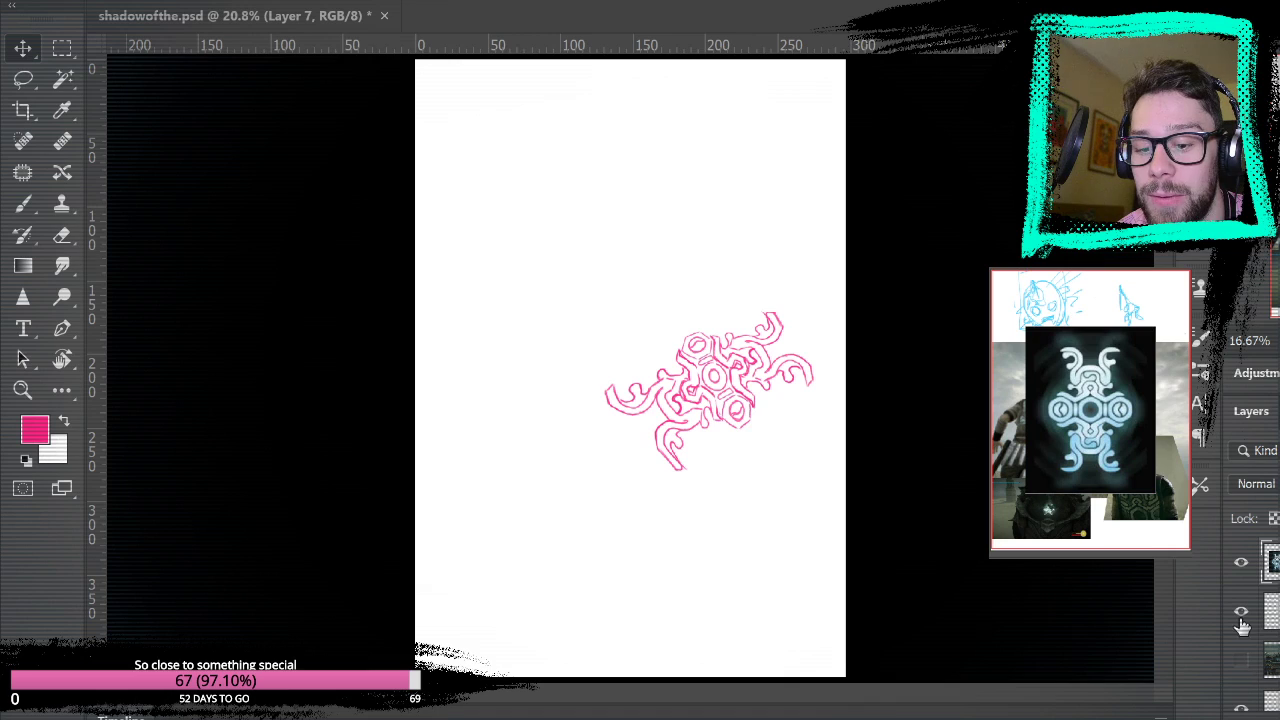
scroll(1270, 642, down, 1)
scroll(1266, 630, up, 1)
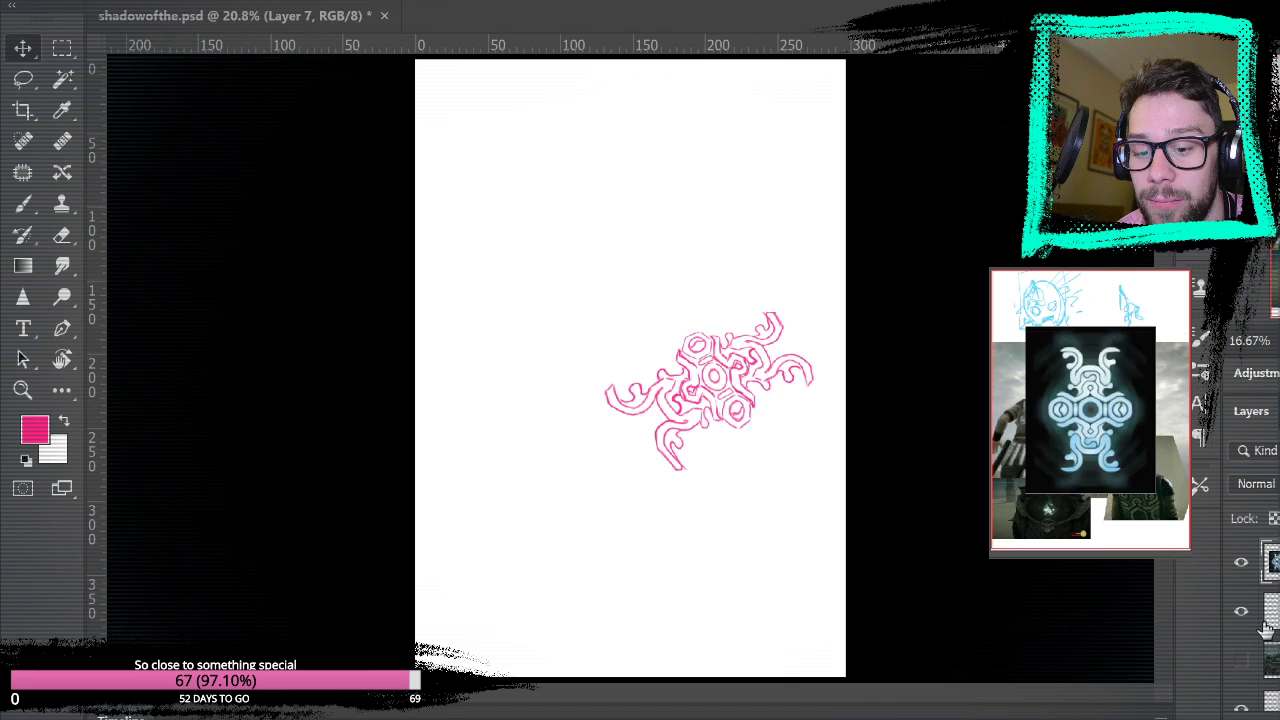
click(808, 480)
scroll(1248, 653, up, 1)
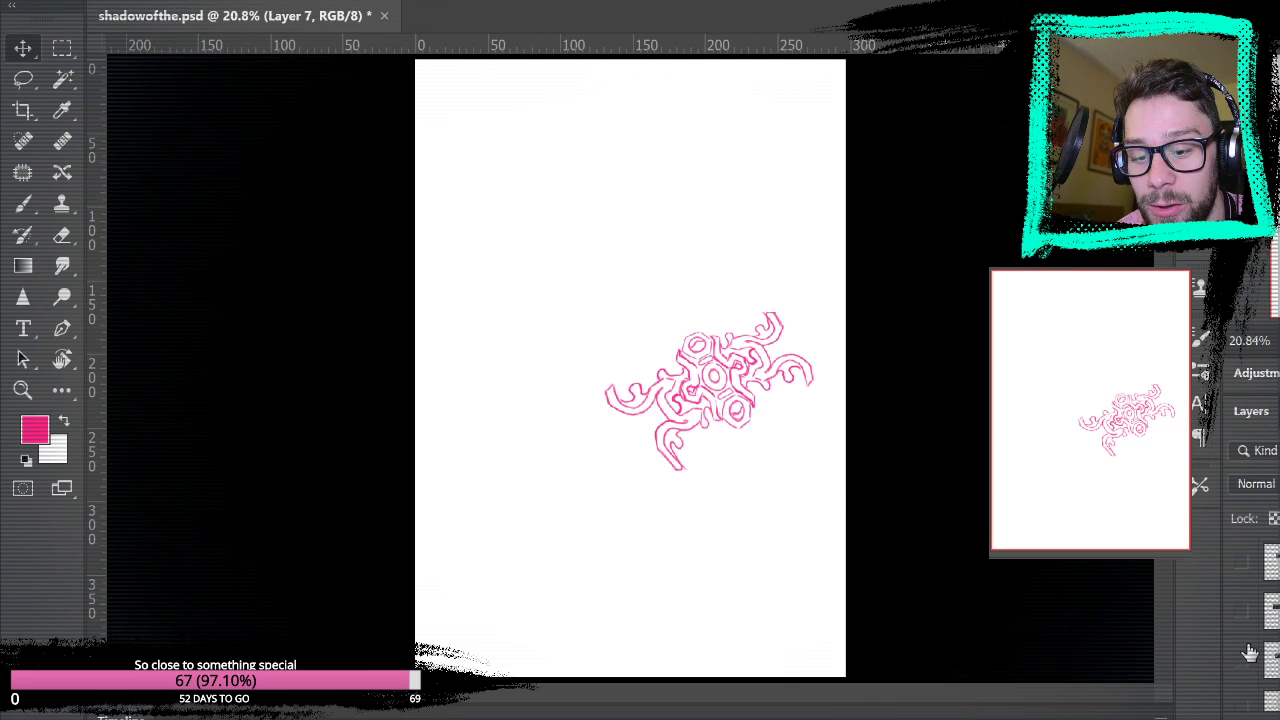
- Show the warrior sketch, fade the sigil, erase its lines where they overlap the warrior's body, and restore its full opacity
click(1241, 662)
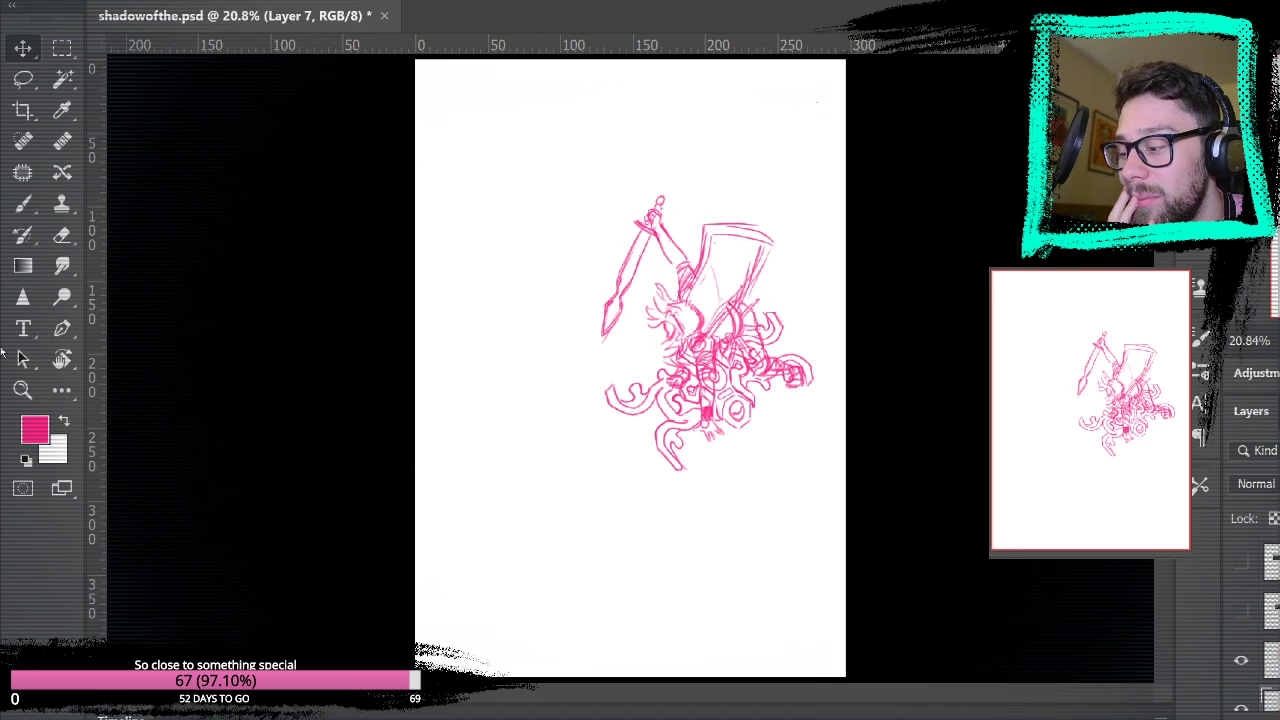
click(22, 390)
click(771, 363)
click(781, 366)
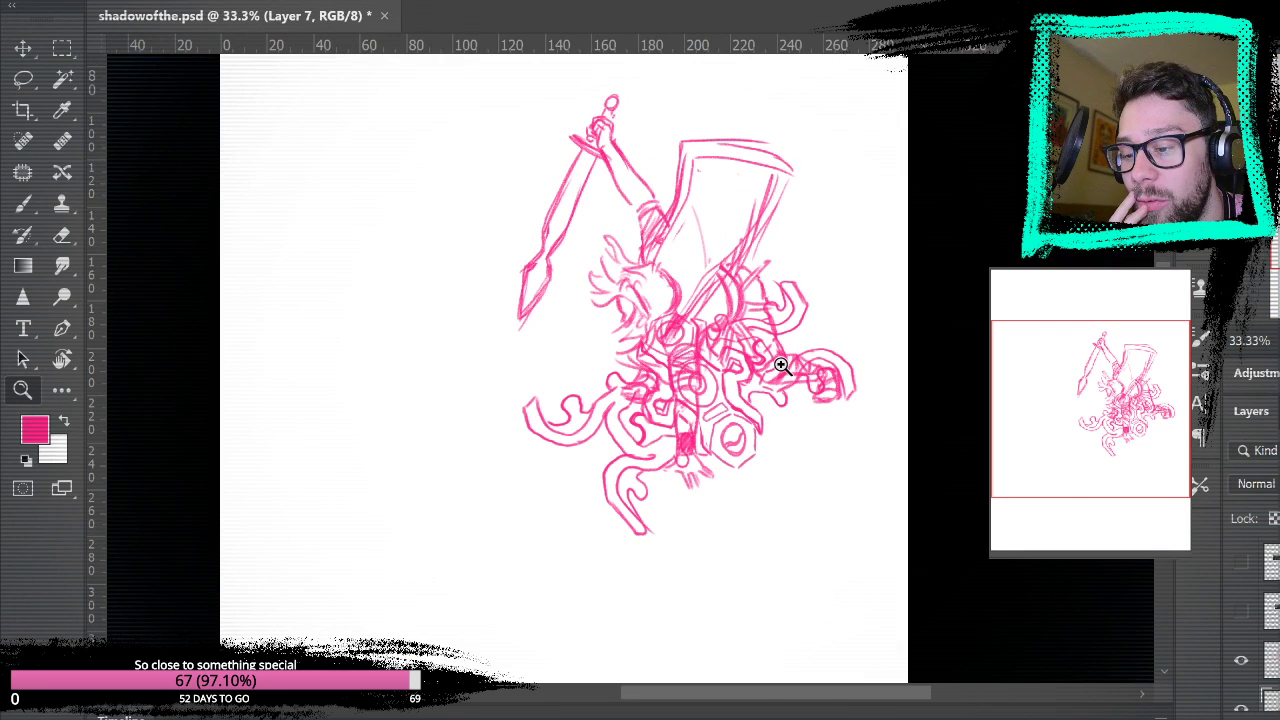
click(781, 366)
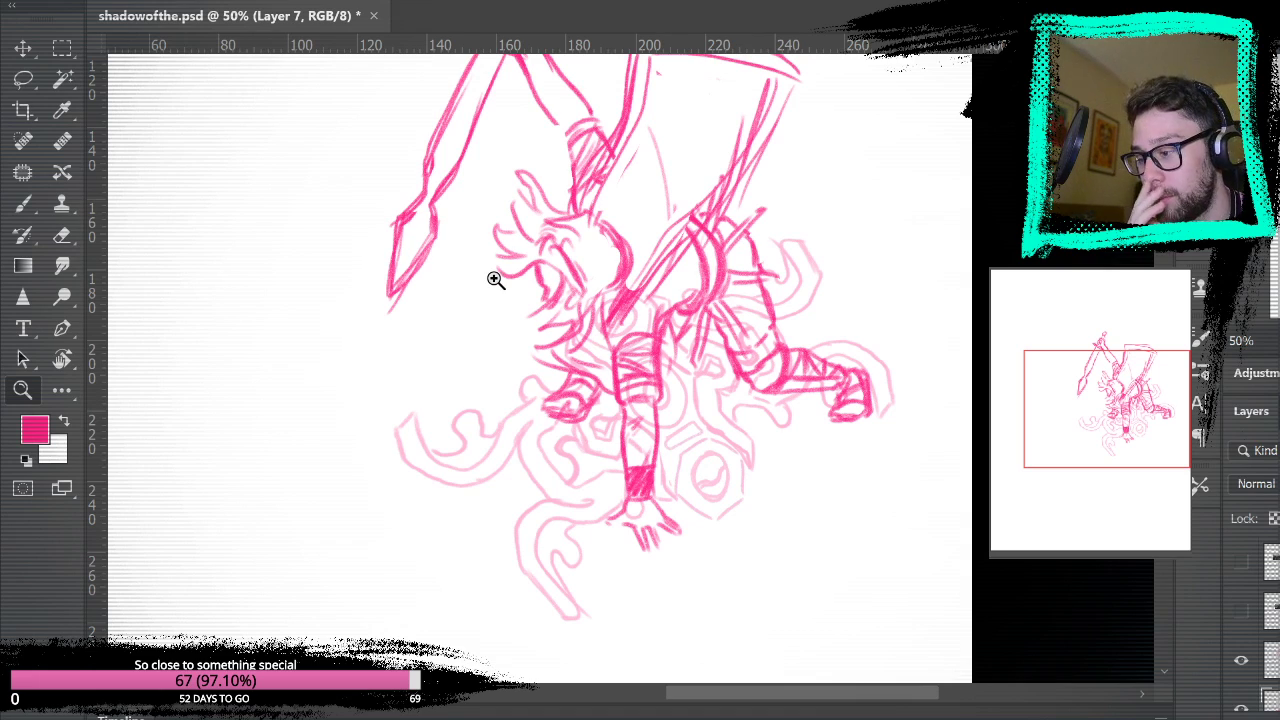
click(62, 235)
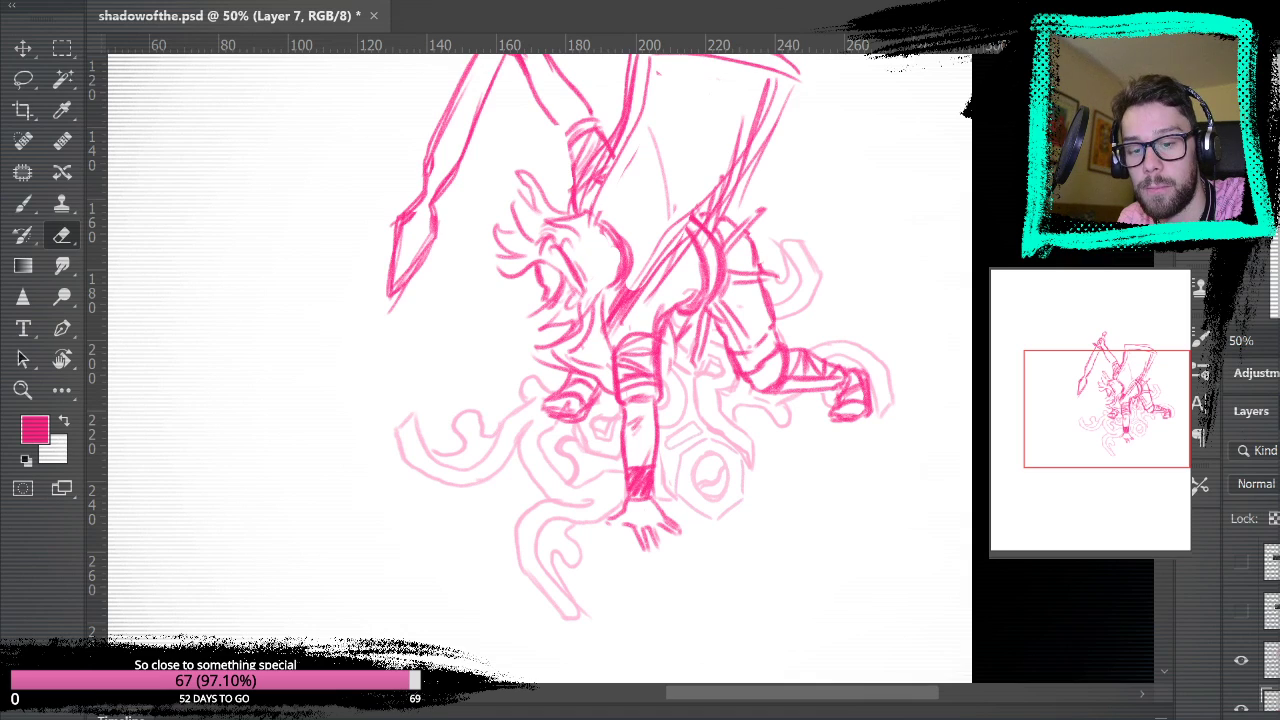
key(ctrl+z)
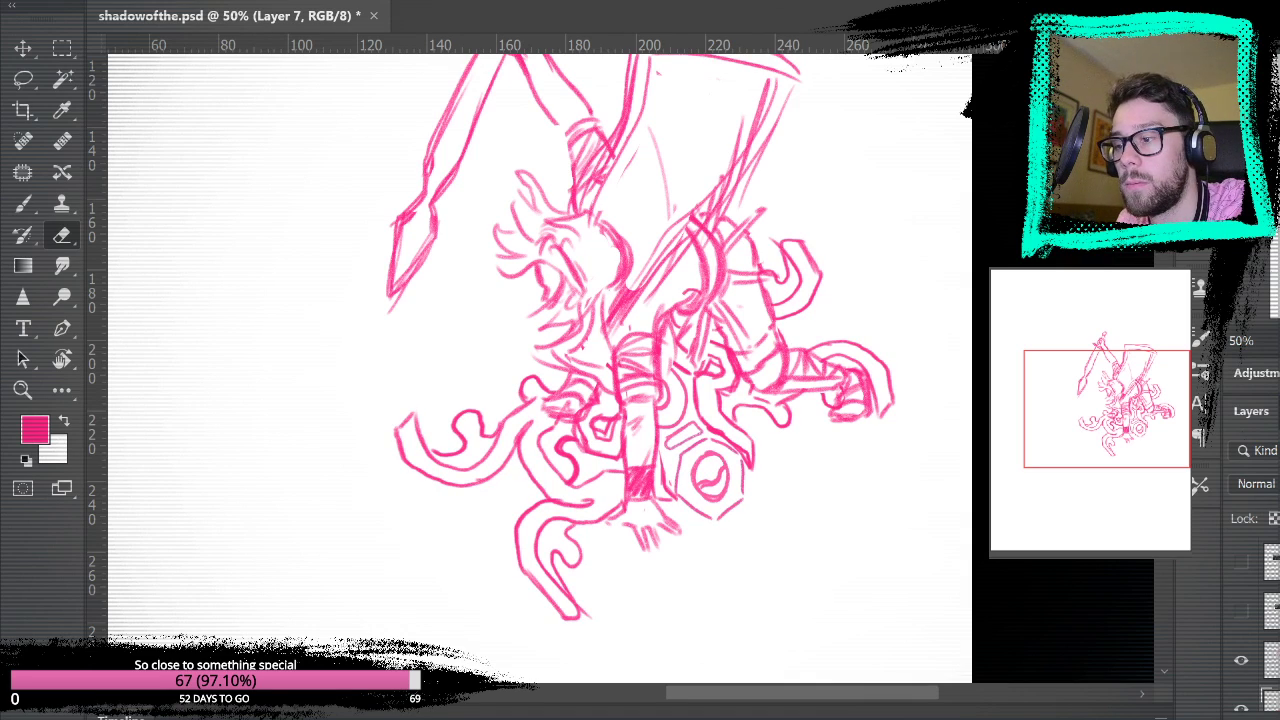
key(ctrl+0)
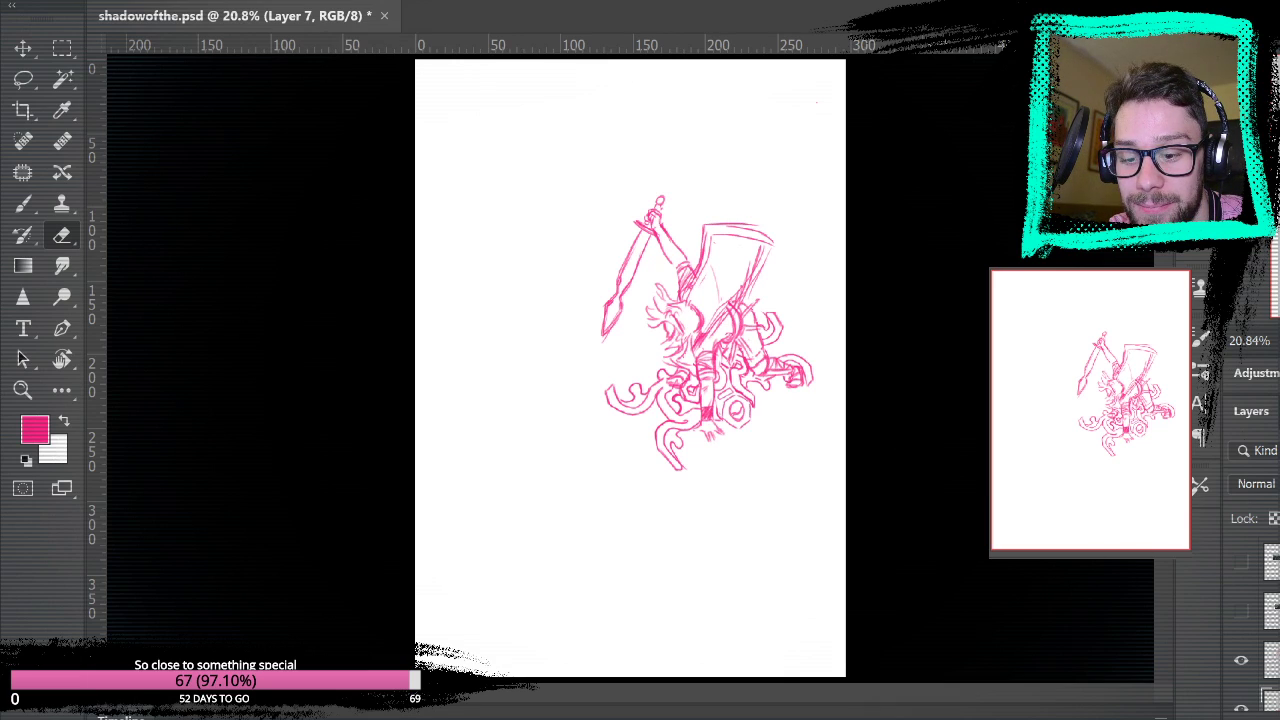
- Show the blue rough sketch again behind the pink warrior and sigil
click(1243, 641)
click(1243, 641)
click(1241, 592)
click(1241, 592)
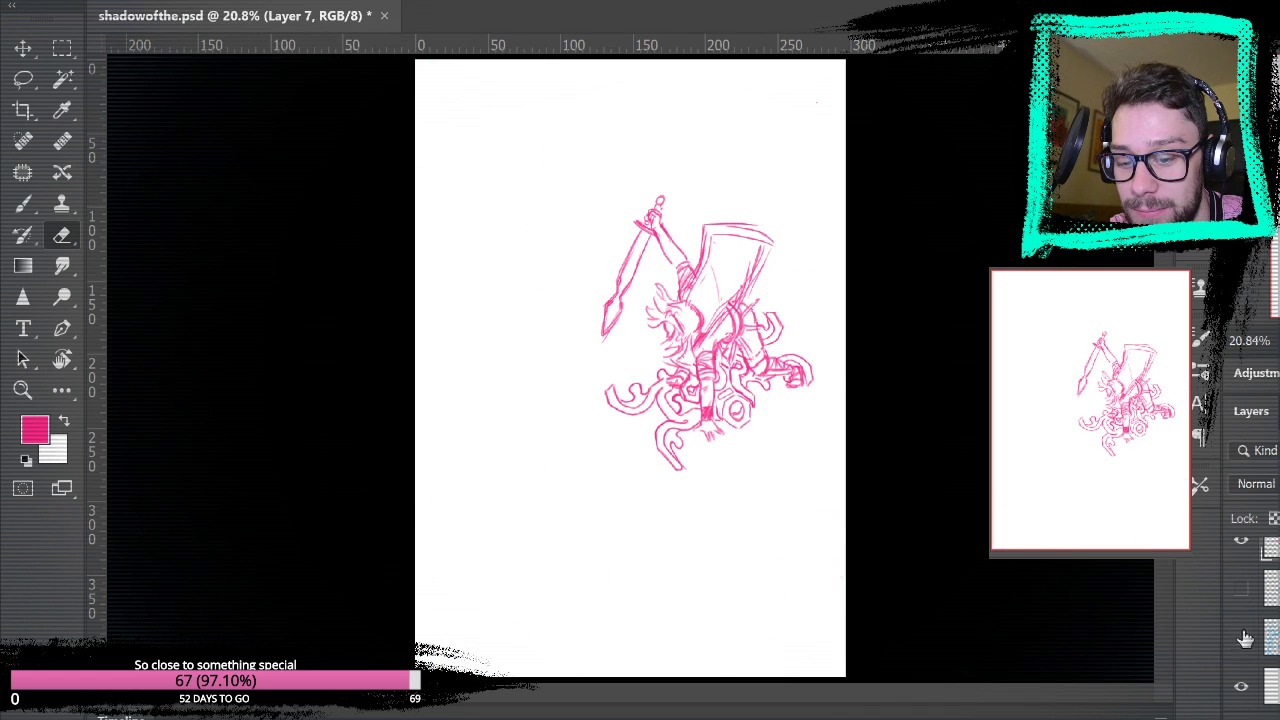
click(1243, 641)
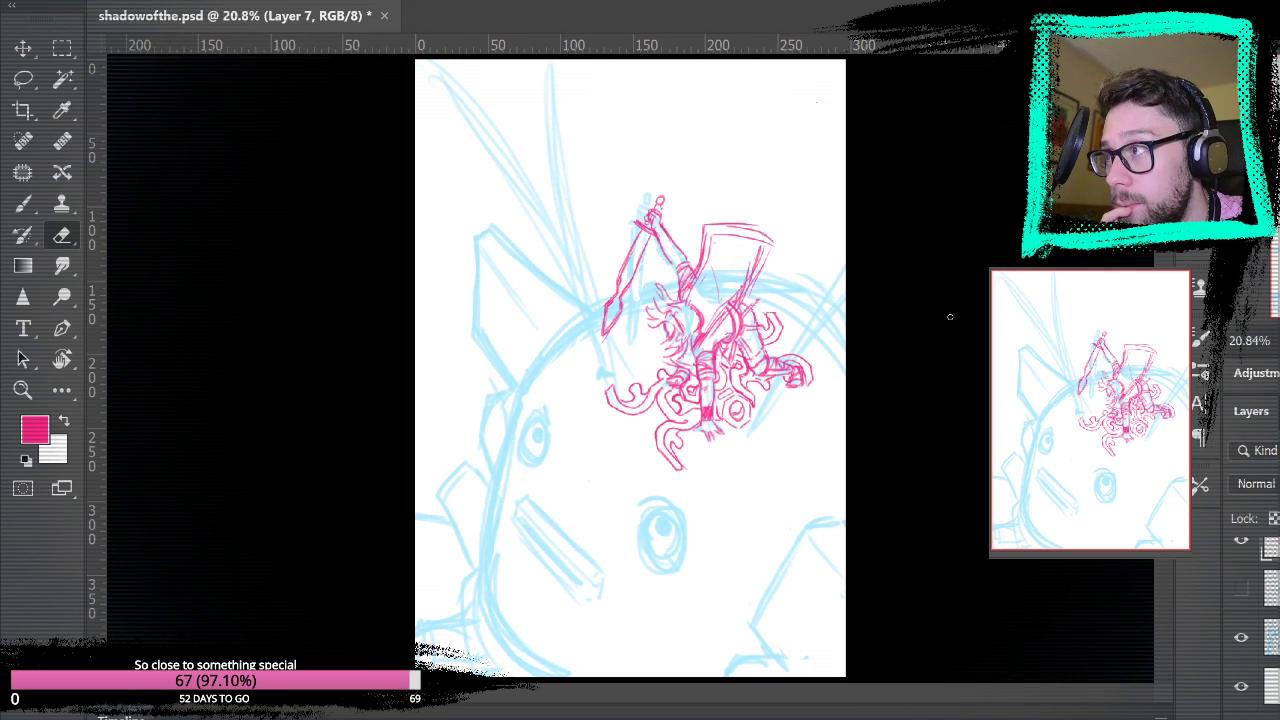
- In the reference document, hide the glowing sigil image and the armoured character portrait, and return to the main drawing
click(2, 80)
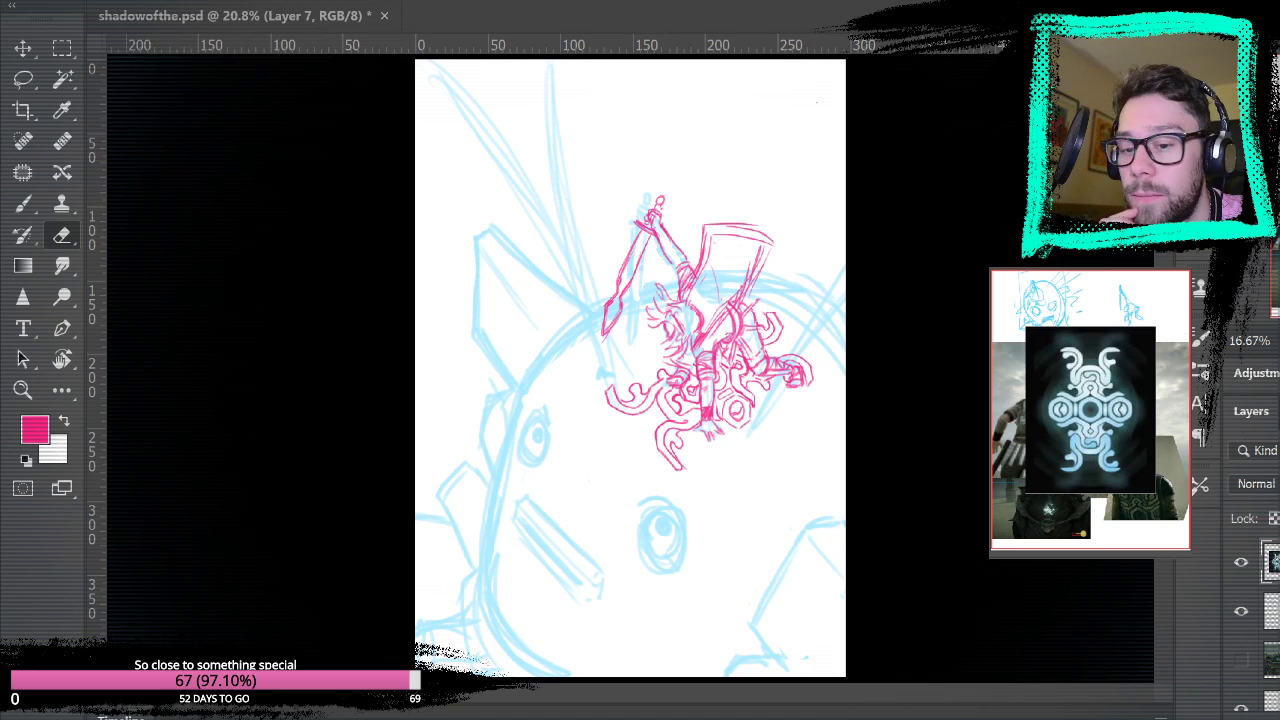
click(1241, 564)
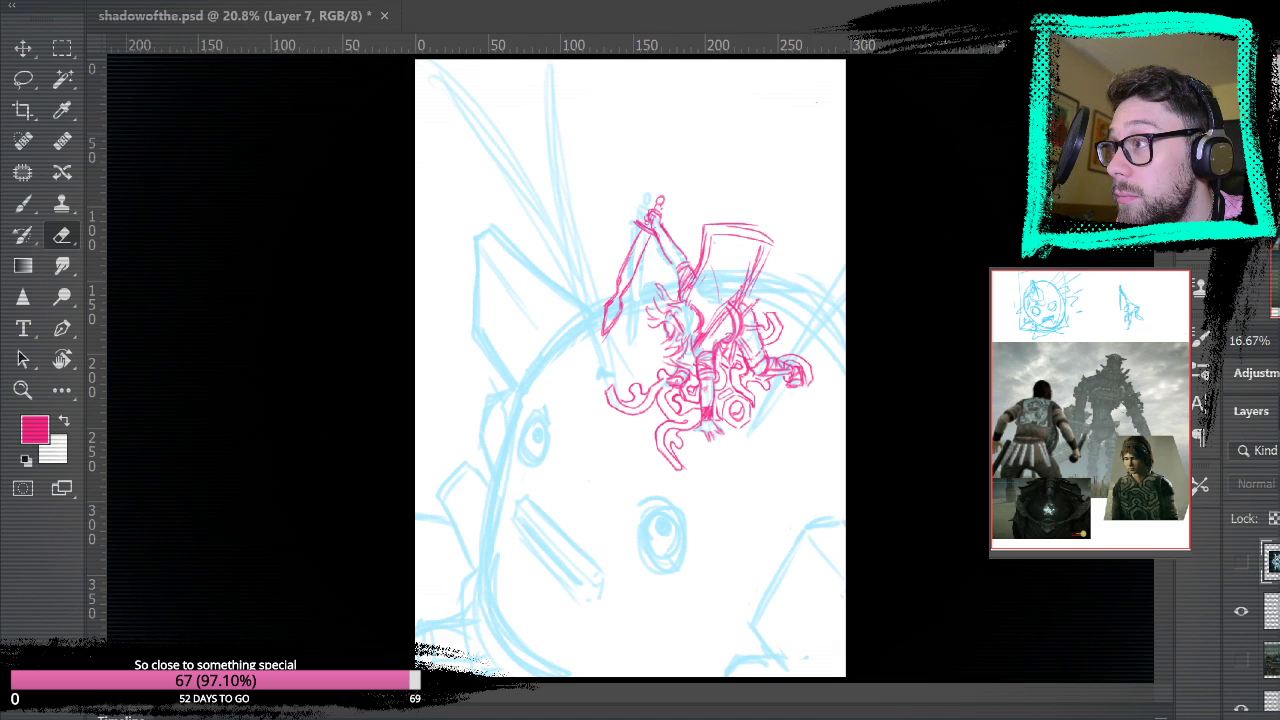
scroll(1262, 620, down, 3)
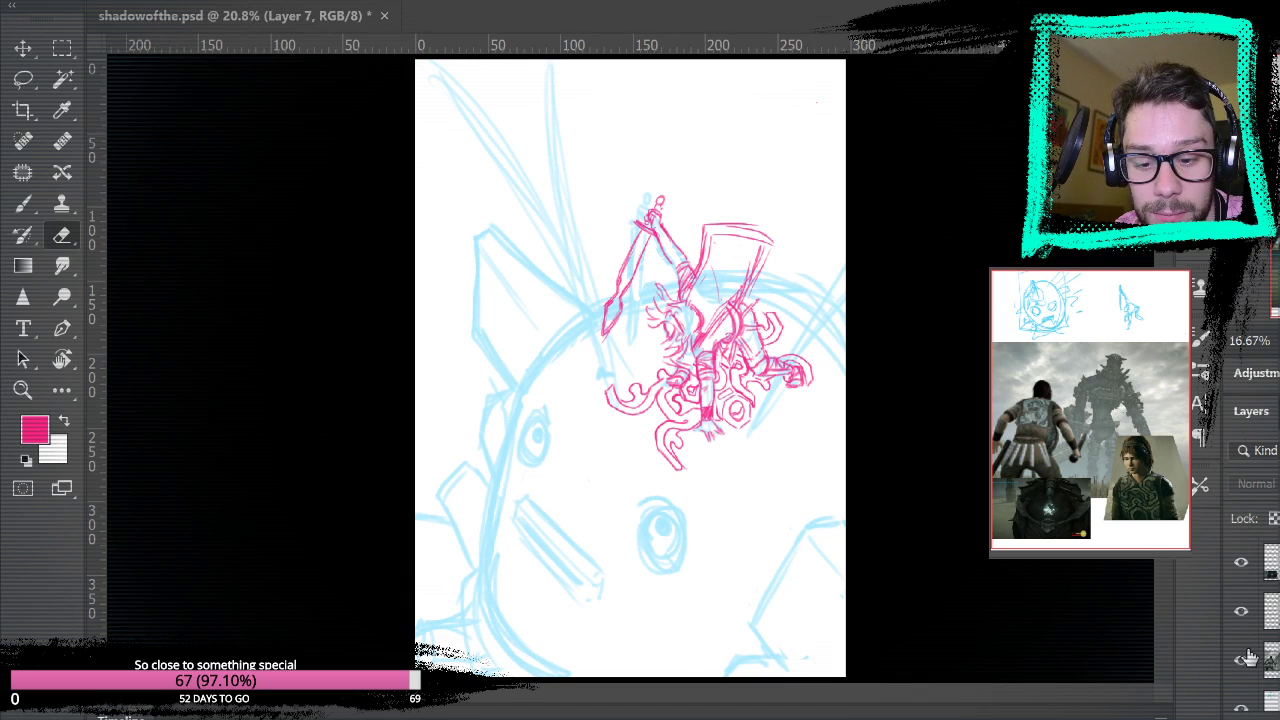
click(1246, 611)
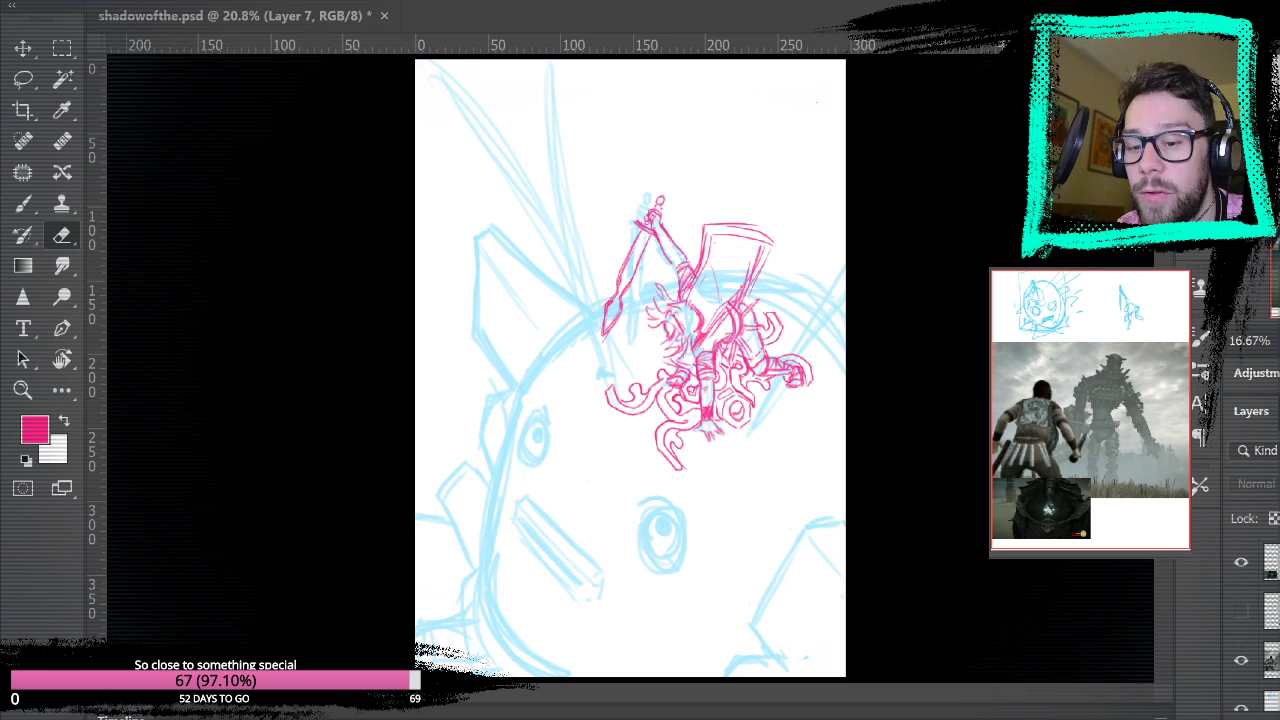
scroll(1256, 625, down, 3)
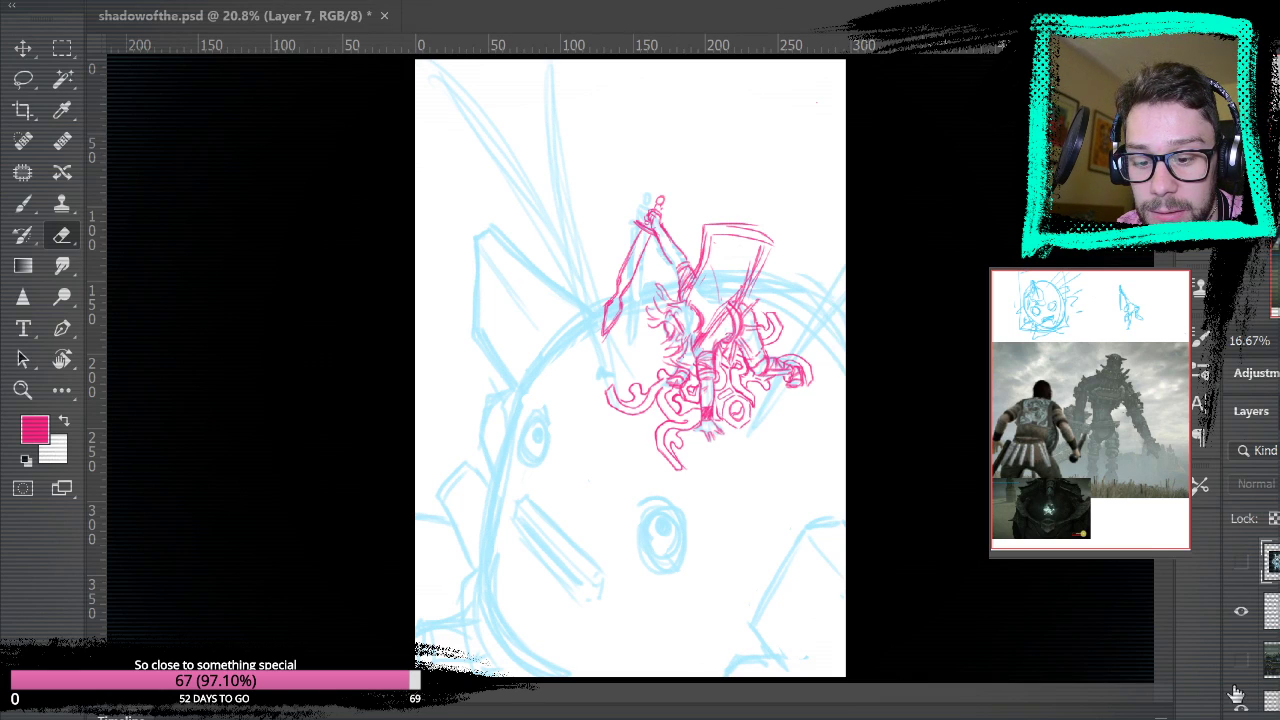
click(339, 326)
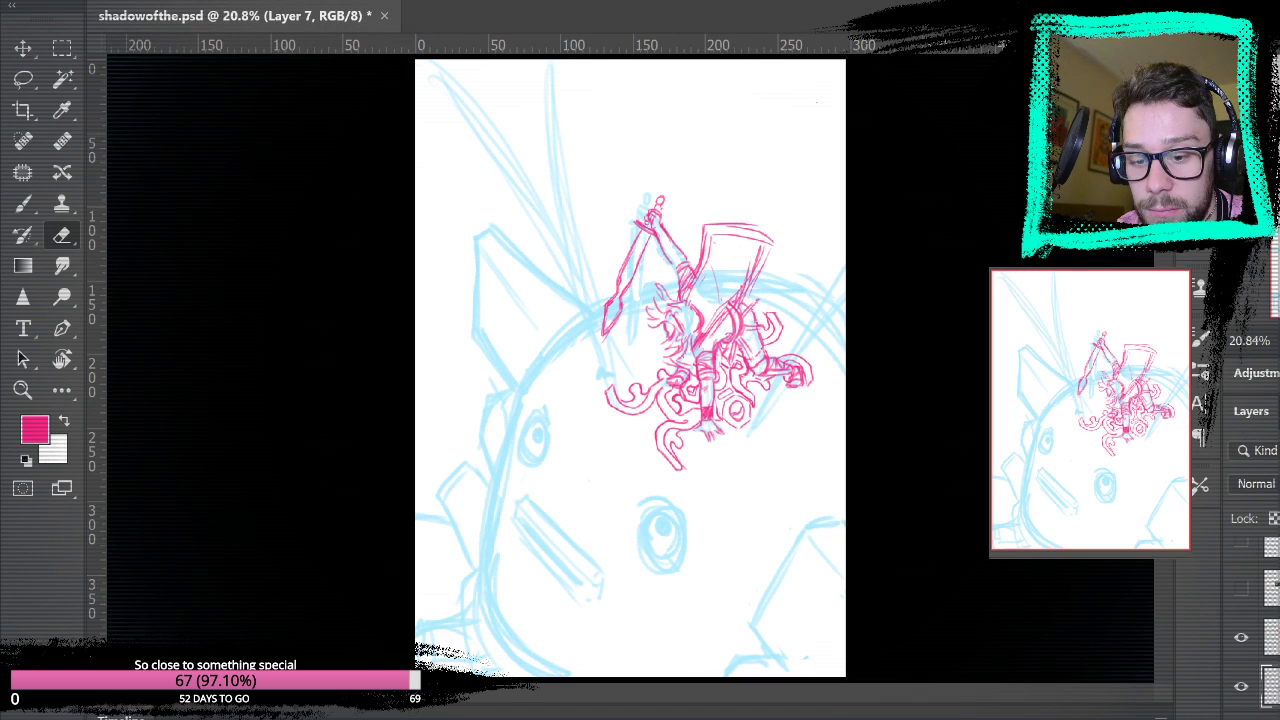
- Show the reference image of the furry colossus head over the drawing
click(1244, 611)
click(1244, 611)
click(1241, 562)
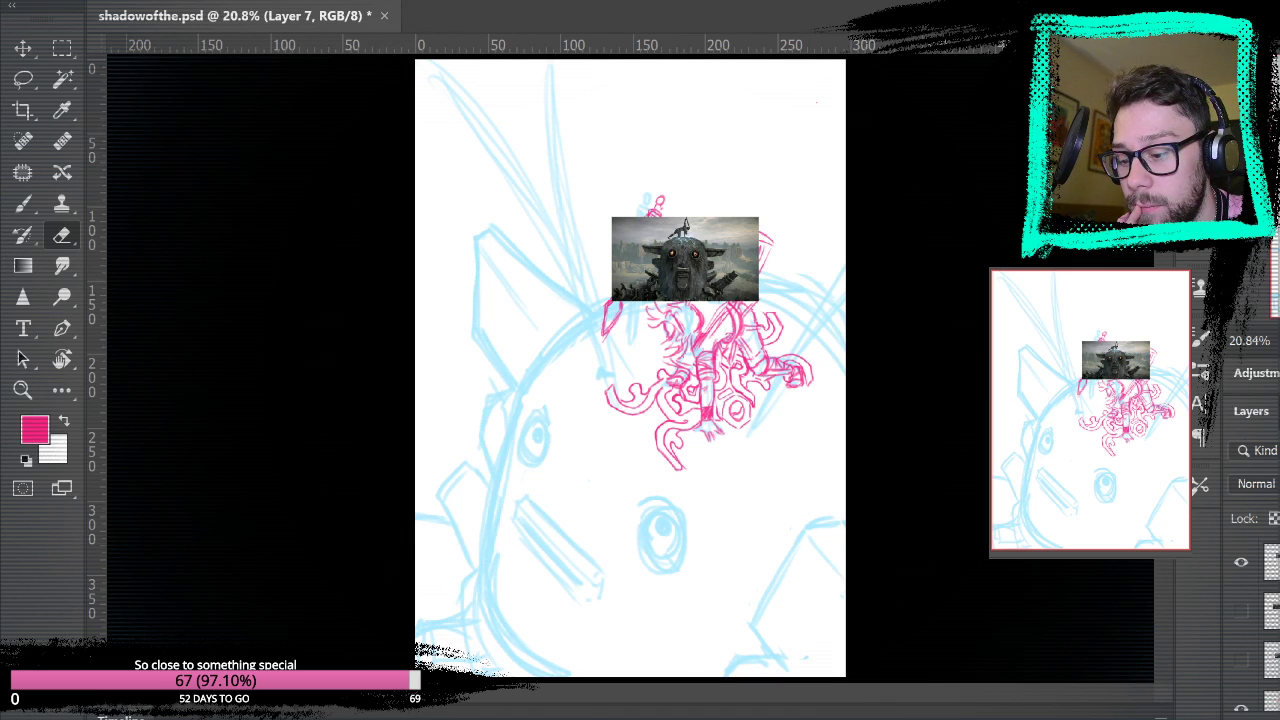
- Examine the colossus's eyes, stone nose and head plates in the reference image at close range, and return to the whole page
key(z)
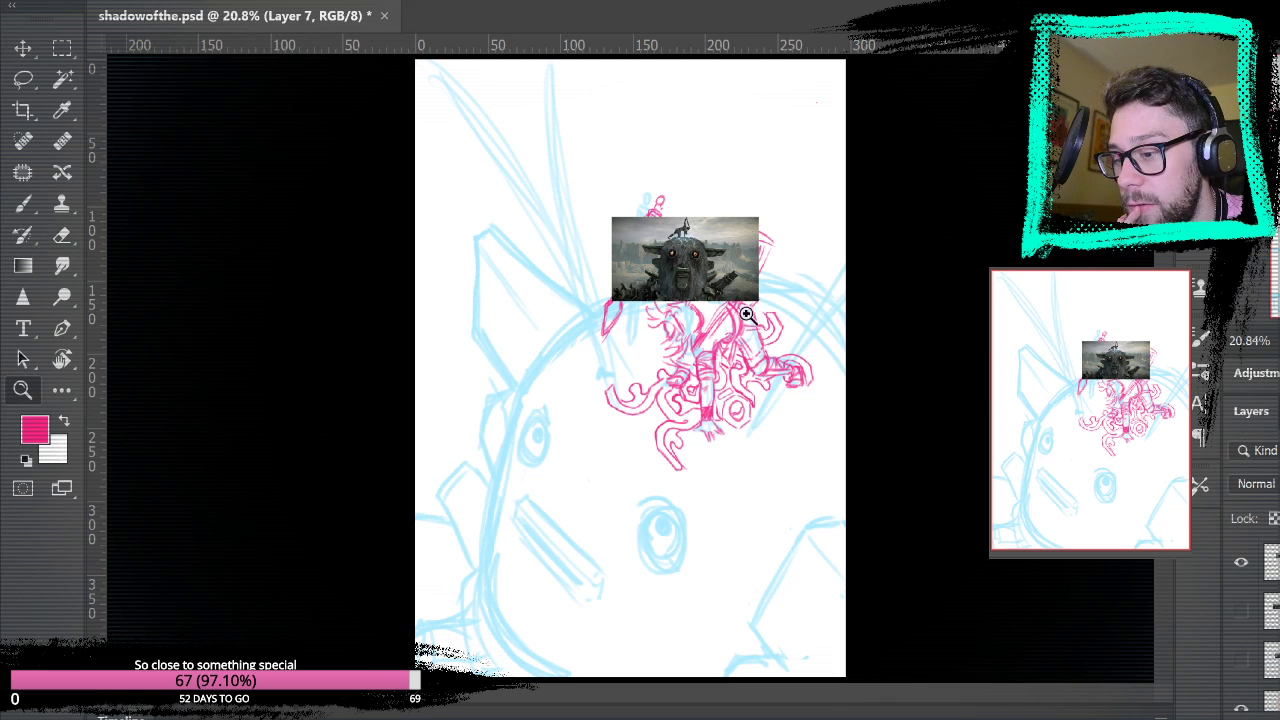
click(635, 278)
click(690, 283)
drag(690, 283, 707, 285)
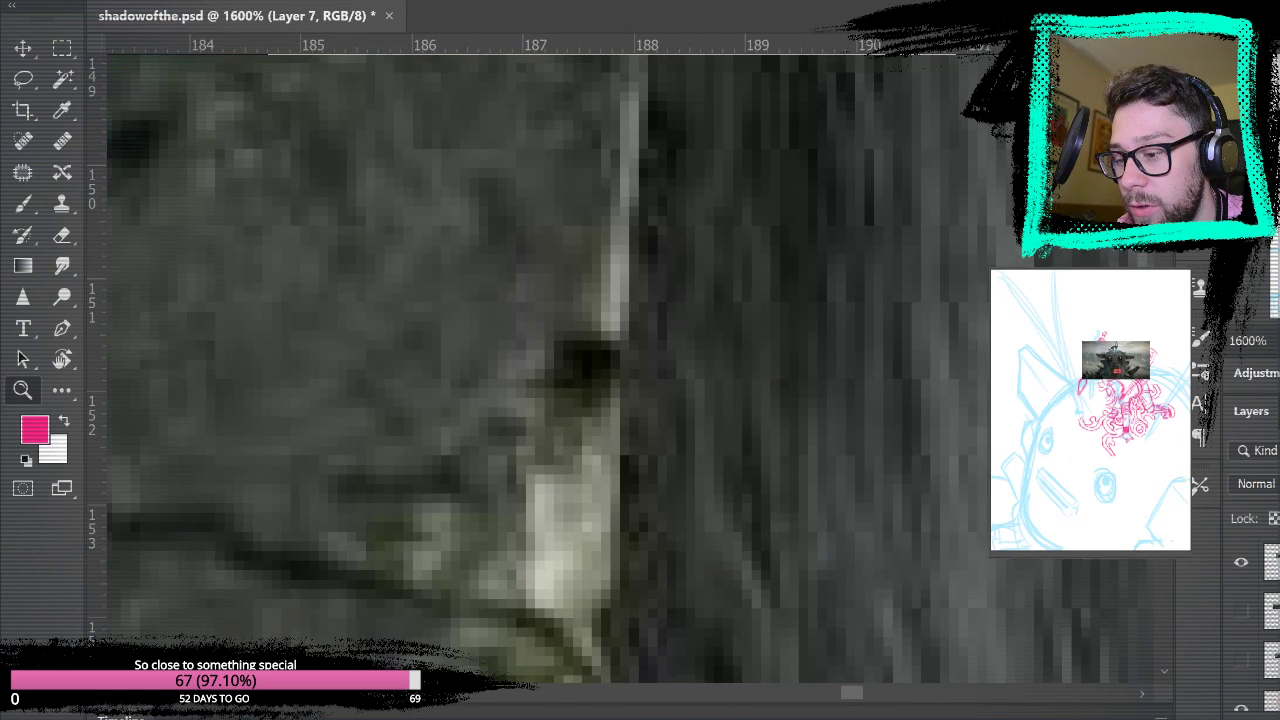
key(ctrl+0)
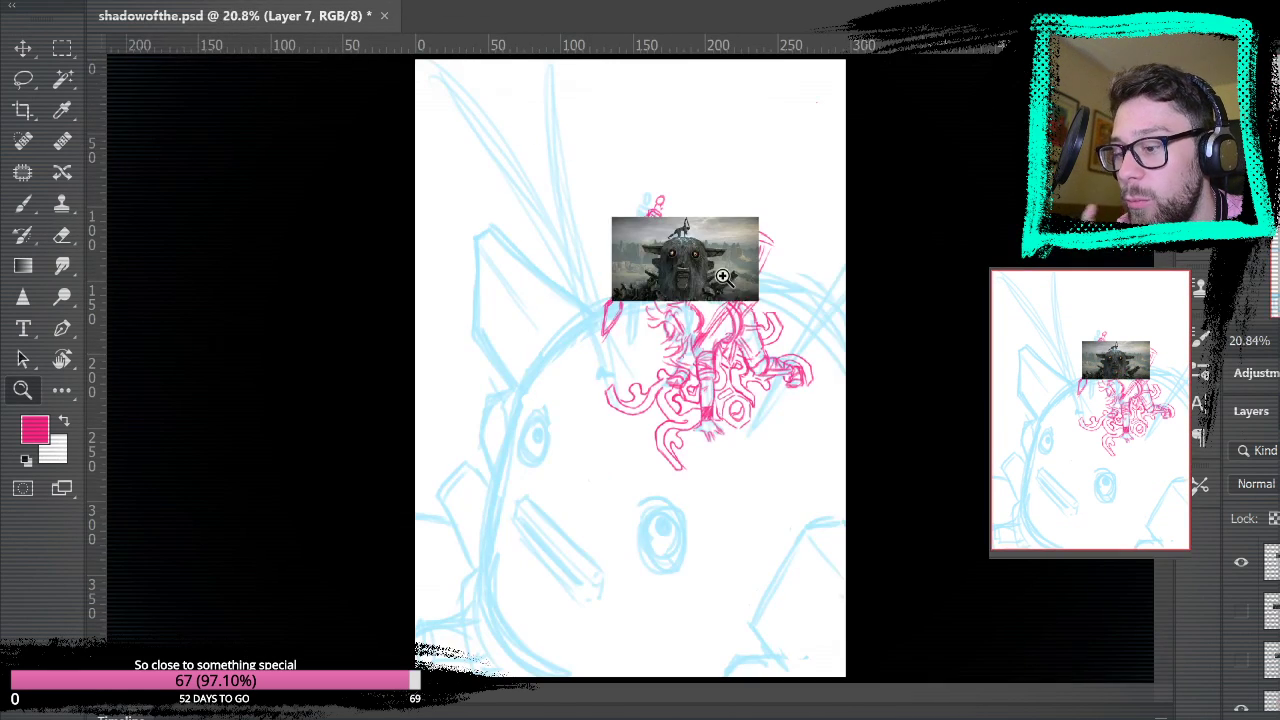
click(686, 276)
click(686, 276)
click(686, 276)
click(686, 276)
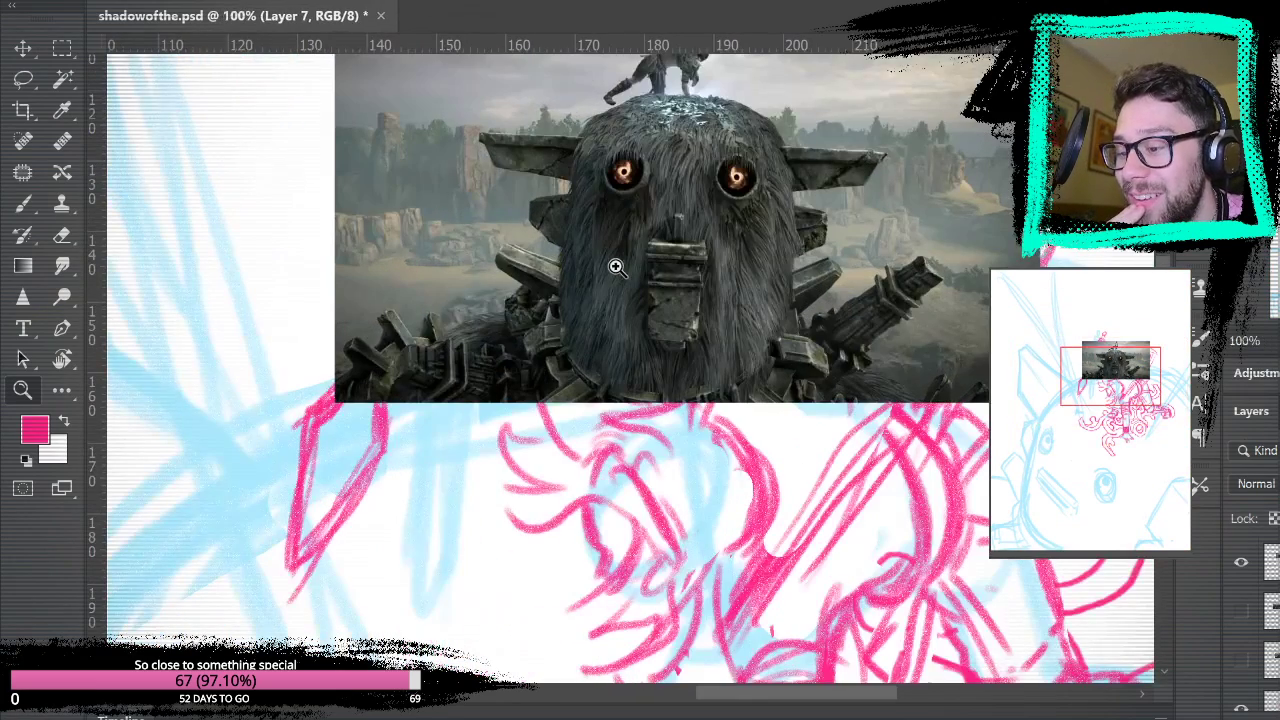
click(727, 217)
scroll(684, 289, up, 3)
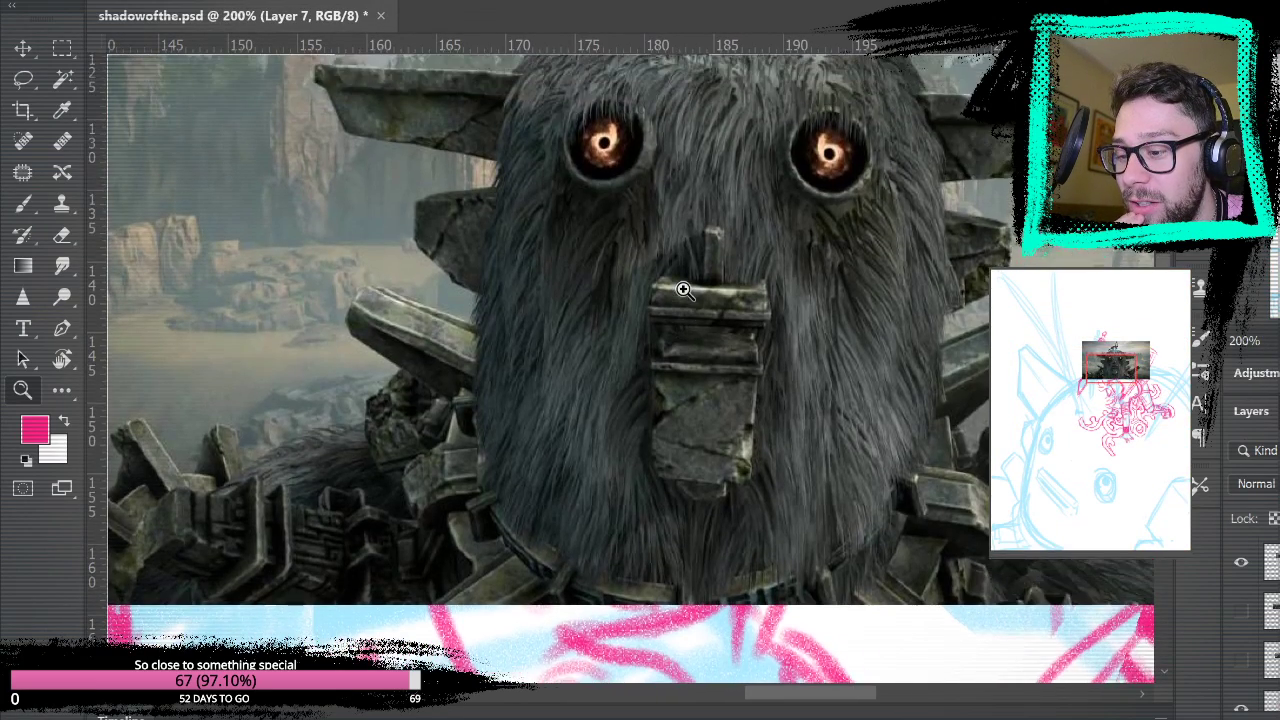
scroll(684, 289, down, 2)
scroll(837, 469, up, 5)
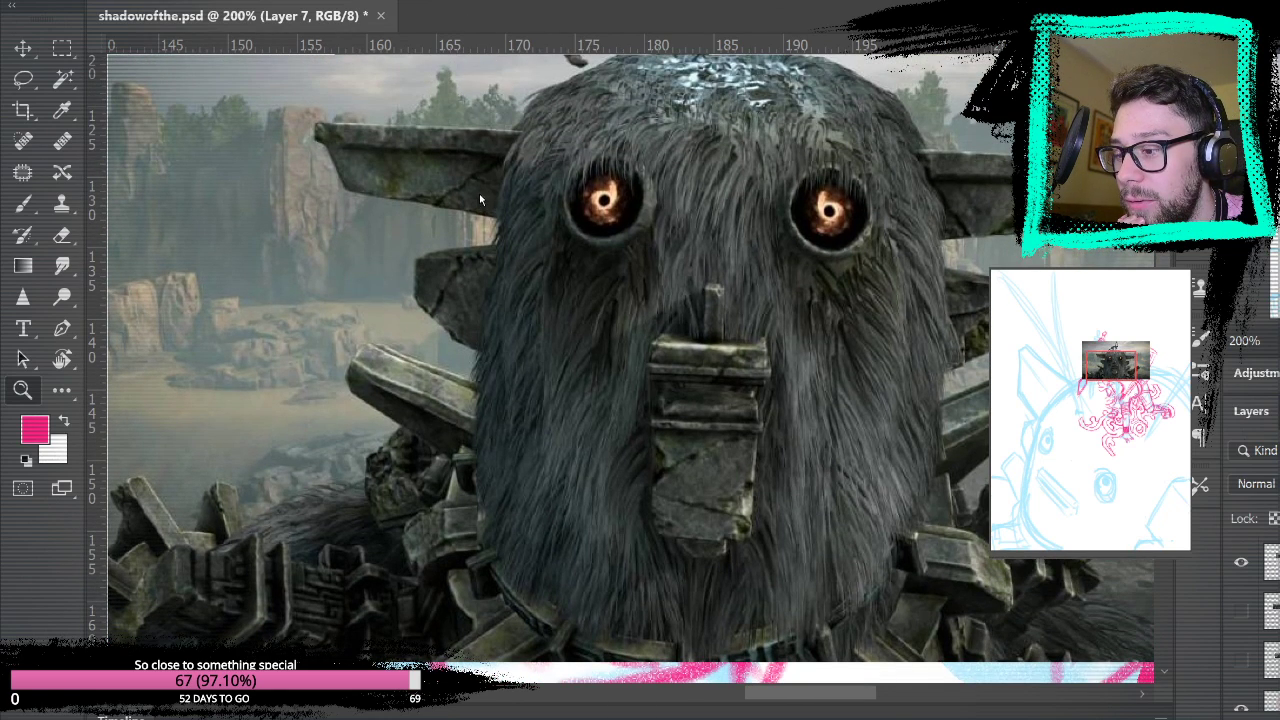
key(ctrl+0)
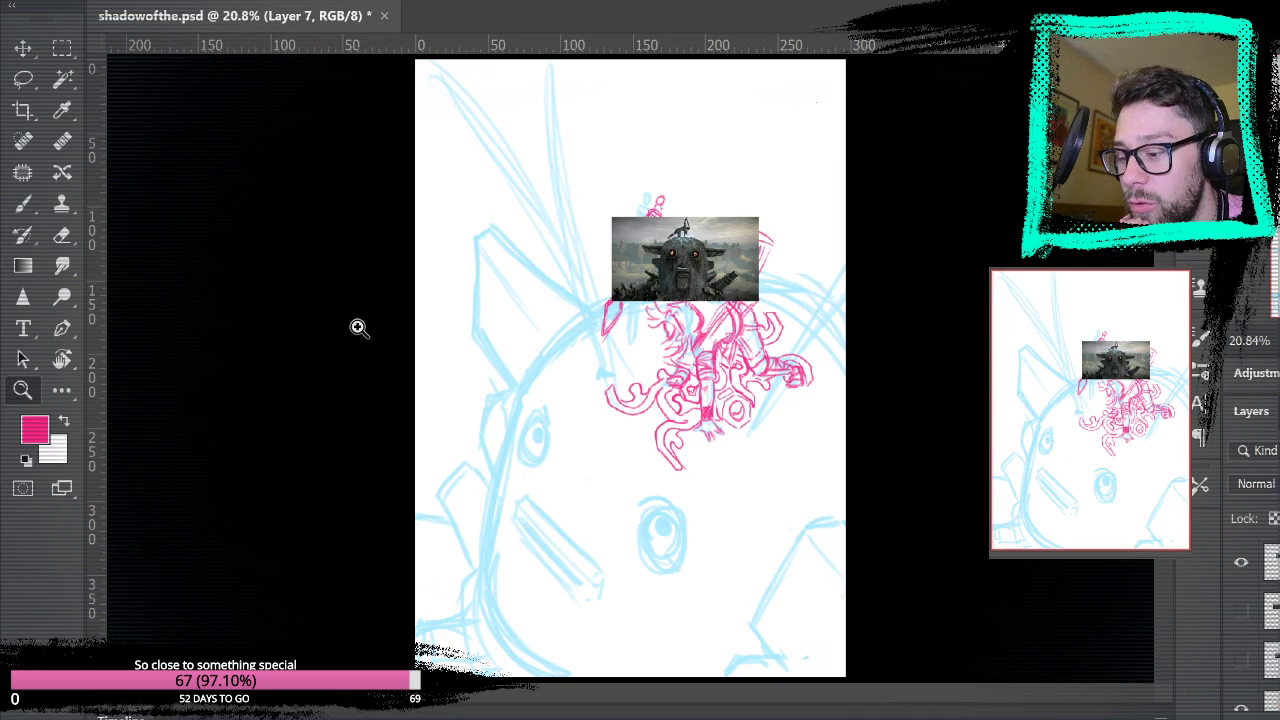
- Make the blue rough sketch layer active and set the drawing colour to blue for the creature's head
key(b)
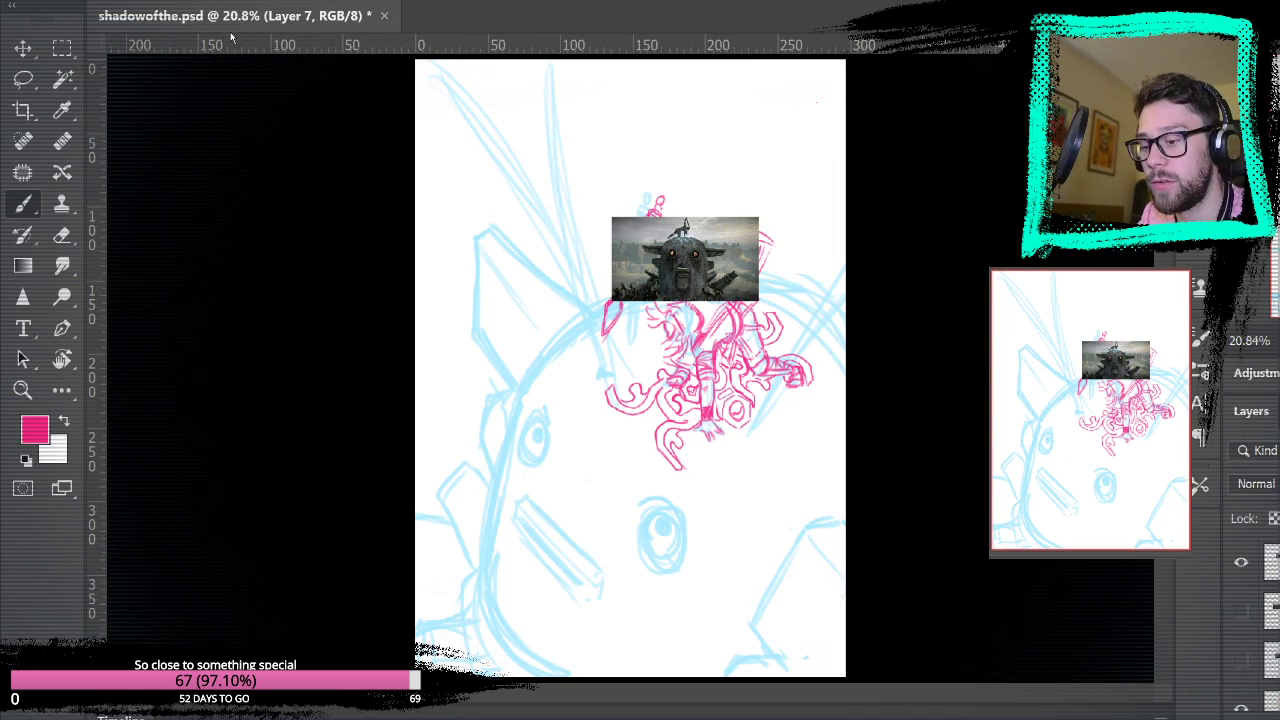
click(23, 390)
click(583, 546)
click(706, 603)
scroll(1270, 625, down, 2)
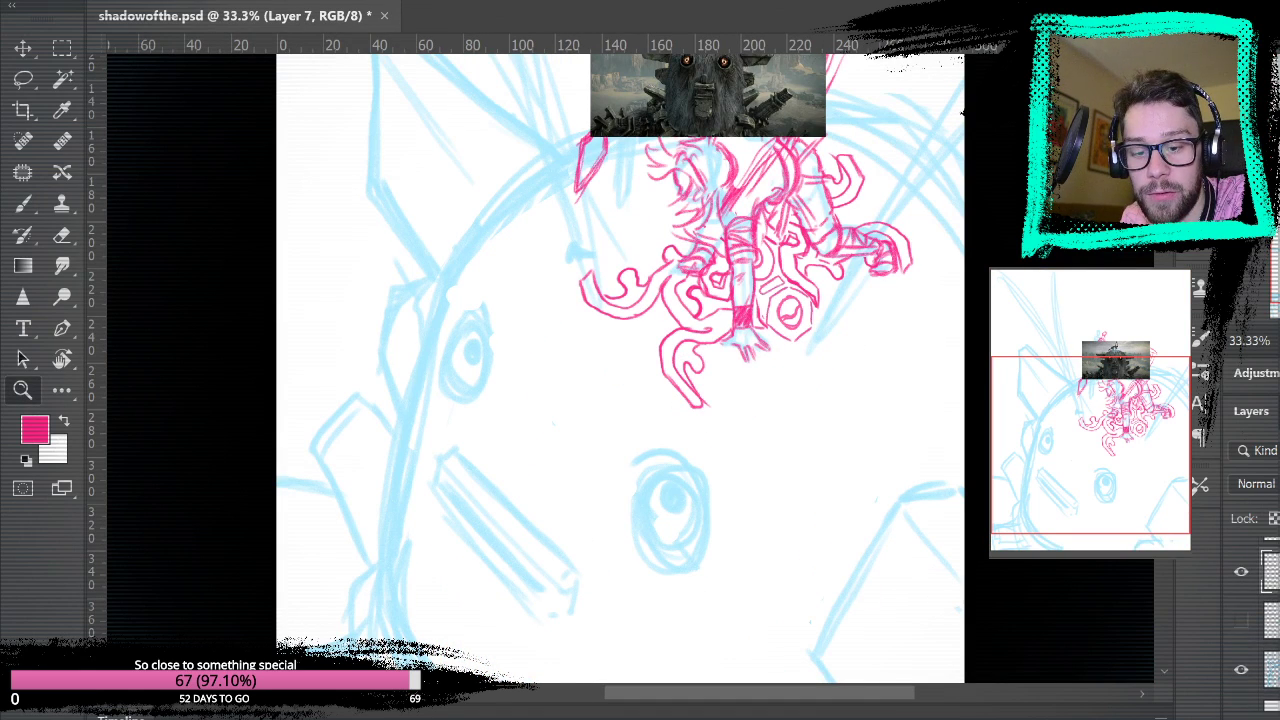
click(1273, 673)
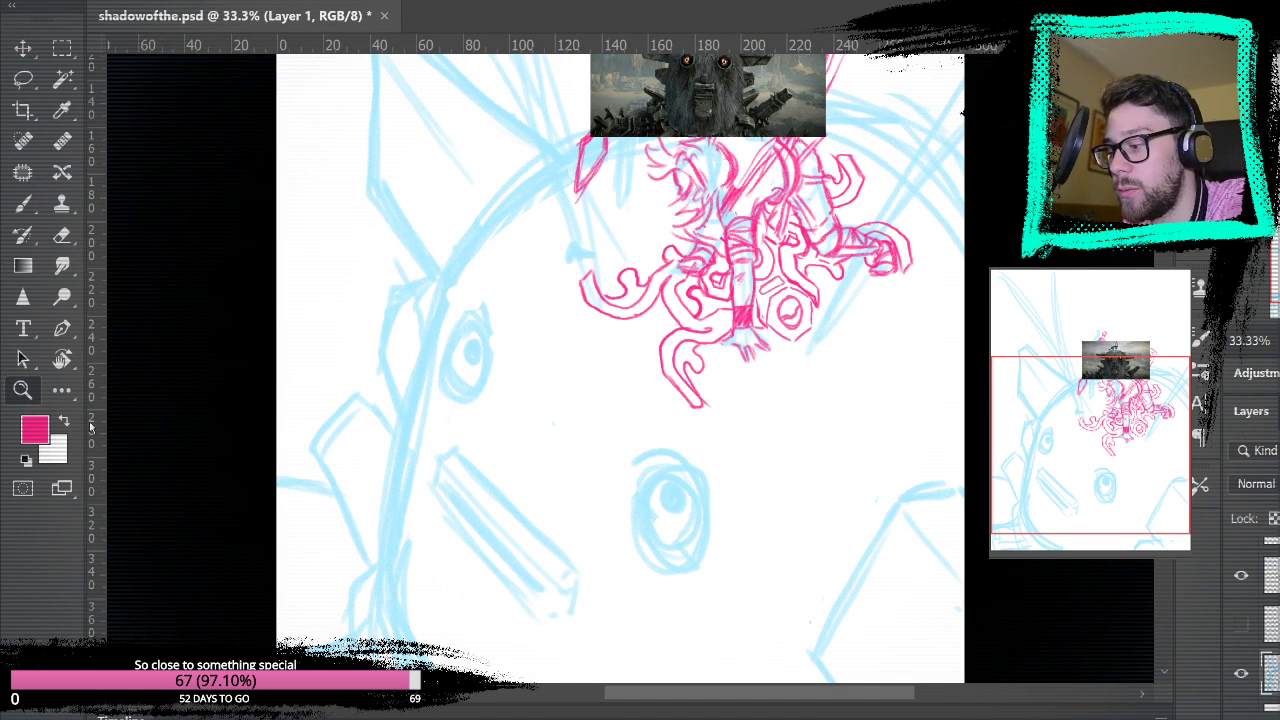
key(i)
click(588, 290)
click(791, 159)
mouse_move(678, 541)
mouse_down()
mouse_move(723, 409)
mouse_move(681, 563)
mouse_up()
drag(723, 471, 731, 358)
- Select the creature's long nose bar in the rough, shrink it slightly, nudge it down and to the left, and deselect it
click(23, 79)
mouse_move(457, 349)
mouse_down()
mouse_move(614, 514)
mouse_move(534, 386)
mouse_move(485, 343)
mouse_up()
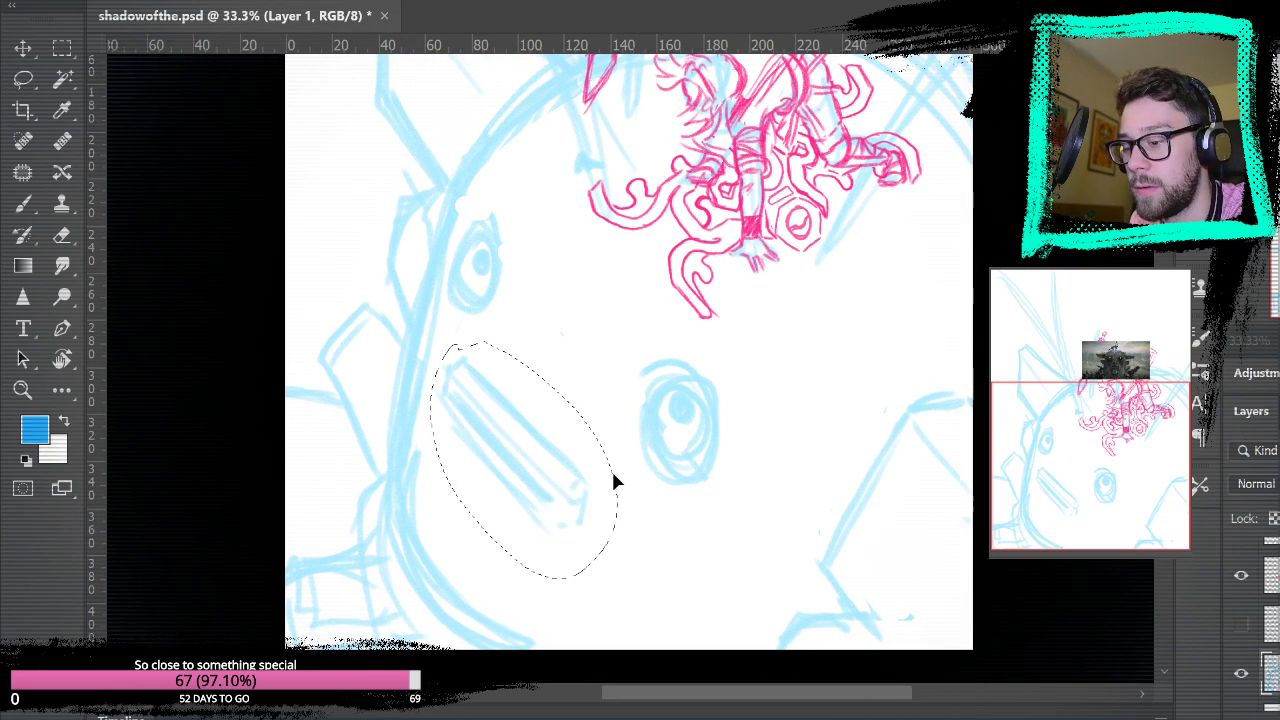
key(ctrl+t)
drag(610, 350, 607, 353)
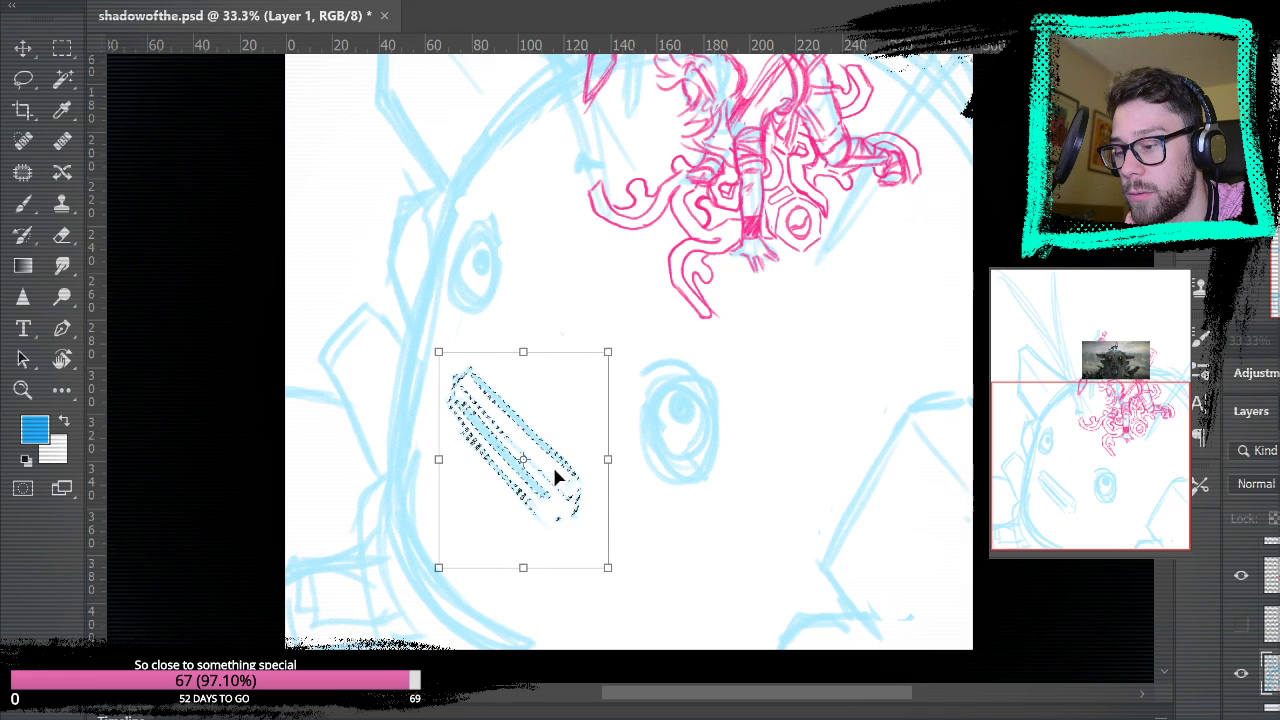
key(Down)
key(Down)
key(Left)
key(Left)
key(Left)
key(Left)
key(Left)
key(Down)
key(Down)
key(Down)
key(Down)
key(Down)
key(Down)
click(62, 48)
key(ctrl+d)
- Sketch a small upright stone block in blue on the upper edge of the creature's nose bar
mouse_move(871, 349)
mouse_down()
mouse_move(860, 560)
mouse_move(862, 358)
mouse_up()
click(23, 203)
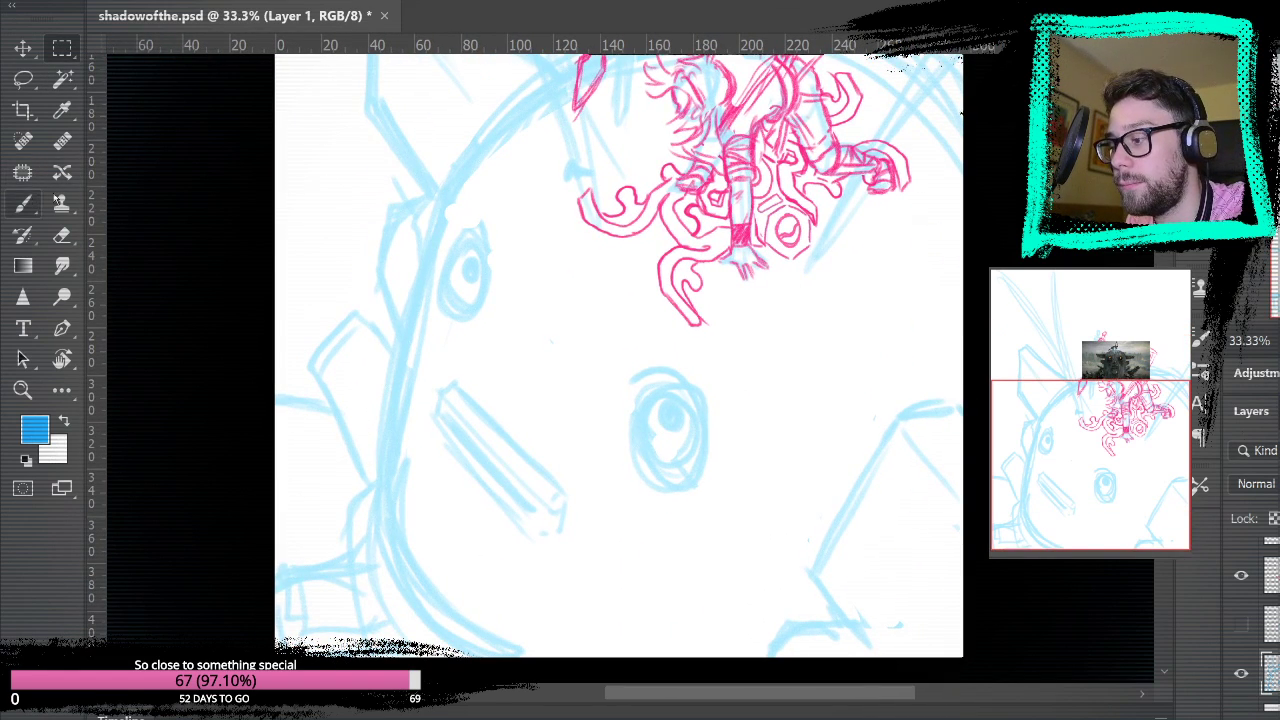
mouse_move(634, 329)
mouse_down()
mouse_move(634, 514)
mouse_move(660, 411)
mouse_move(665, 428)
mouse_up()
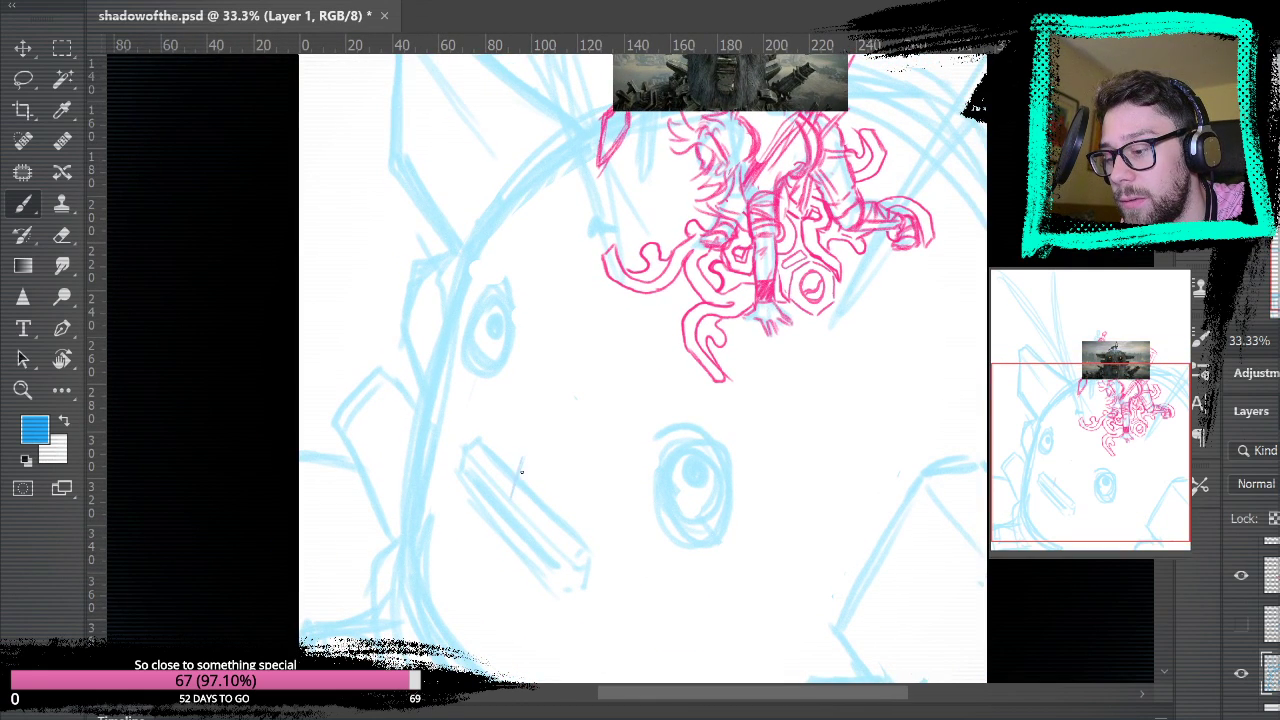
mouse_move(526, 464)
mouse_down()
mouse_move(545, 457)
mouse_move(554, 477)
mouse_up()
key(ctrl+z)
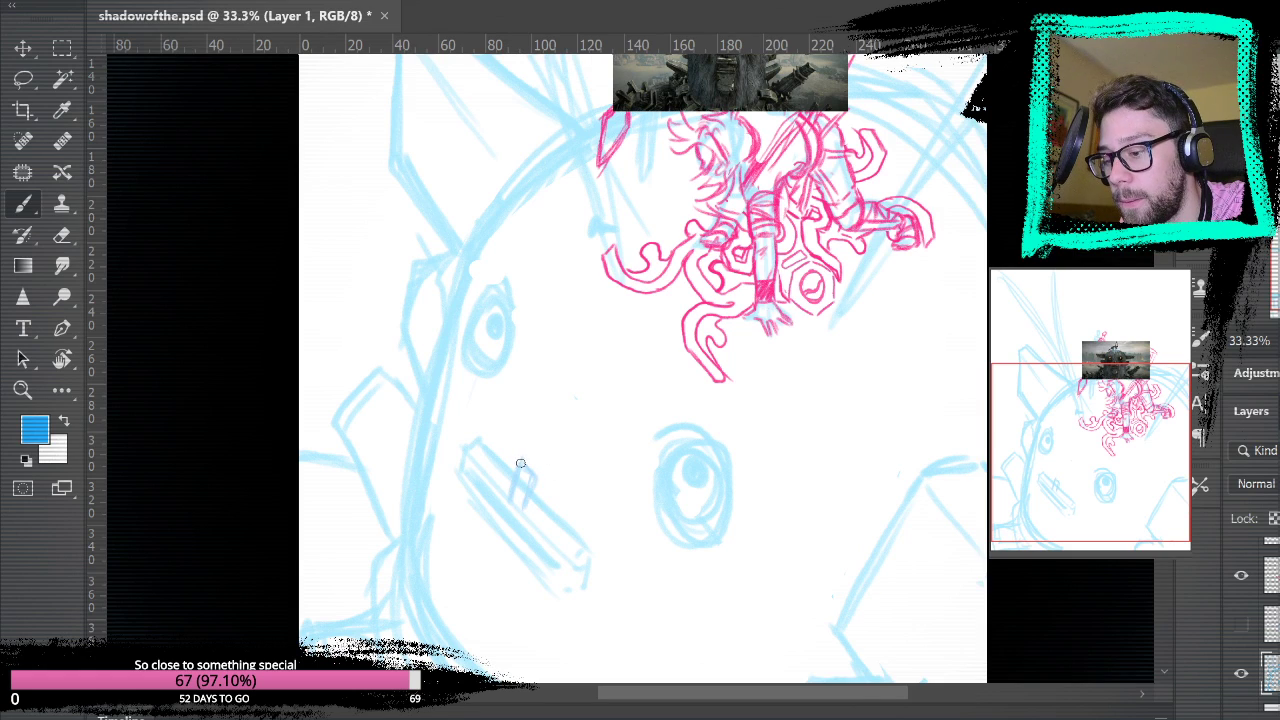
mouse_move(529, 457)
mouse_down()
mouse_move(550, 481)
mouse_move(543, 472)
mouse_move(531, 528)
mouse_move(548, 502)
mouse_up()
mouse_move(720, 566)
mouse_down()
mouse_move(721, 663)
mouse_move(720, 560)
mouse_move(729, 609)
mouse_up()
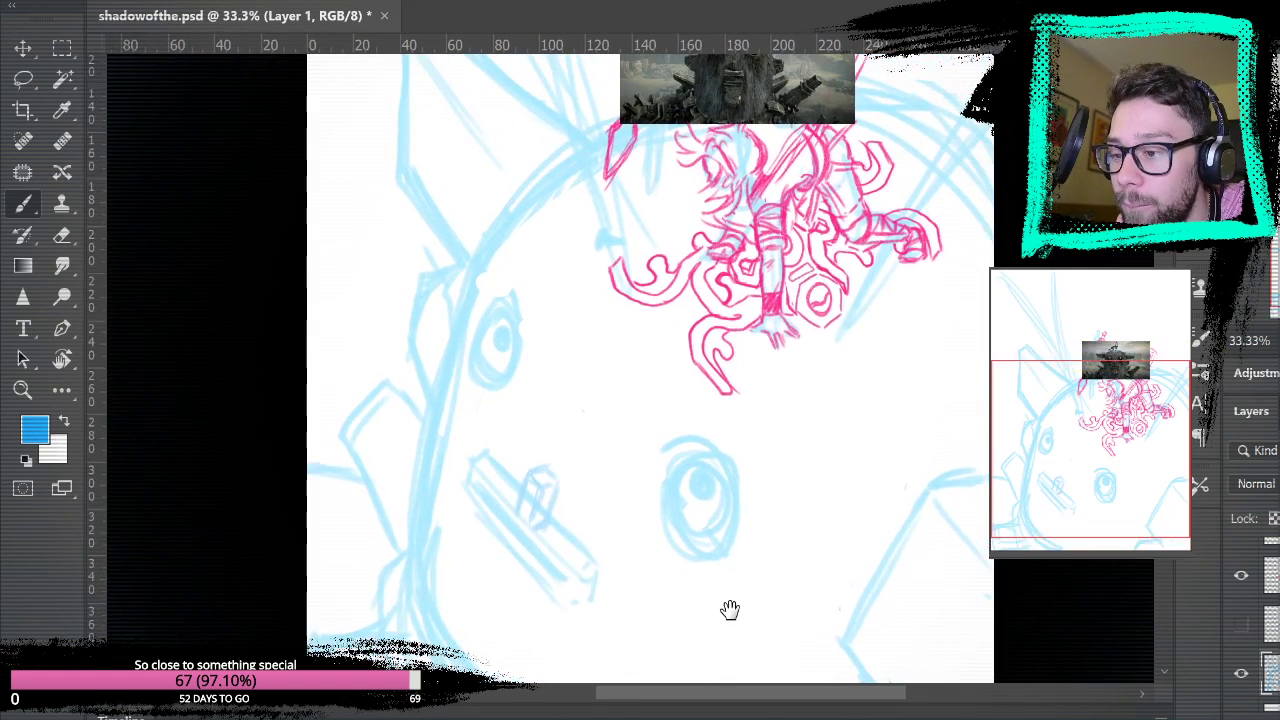
- Check the shape of the colossus's stone nose in the reference image at close range
key(z)
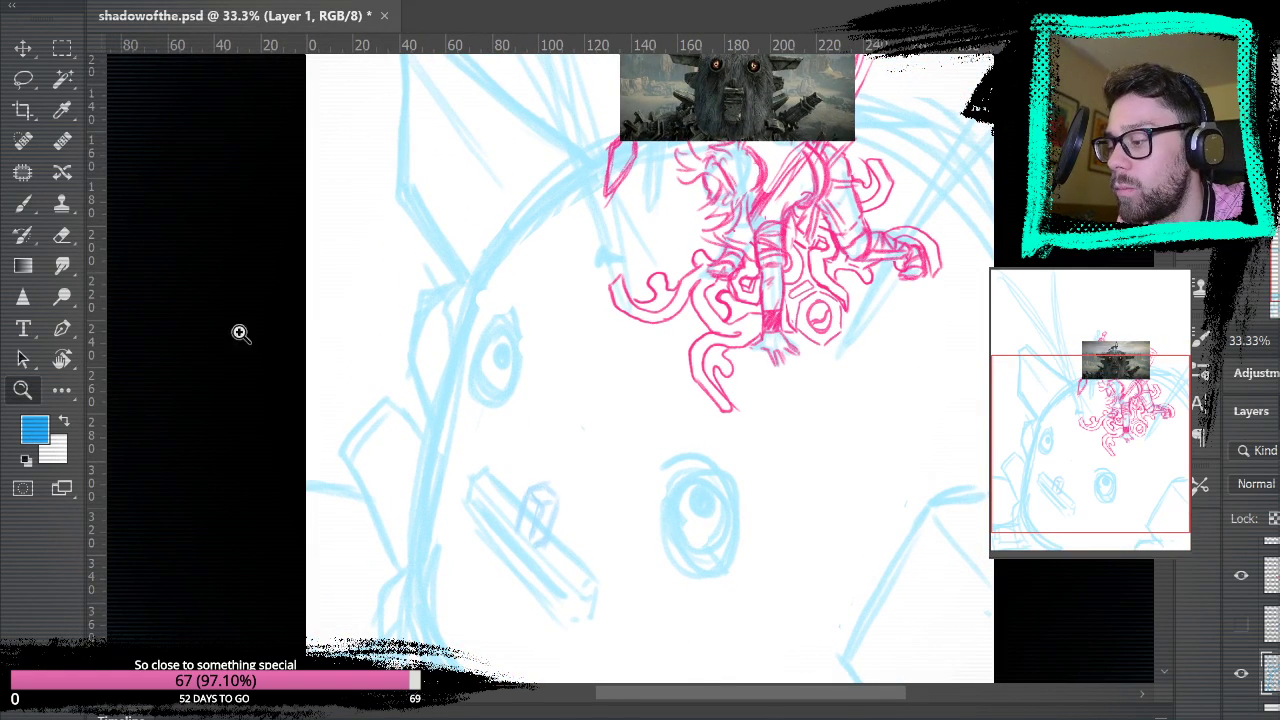
click(748, 63)
click(748, 119)
drag(750, 119, 770, 134)
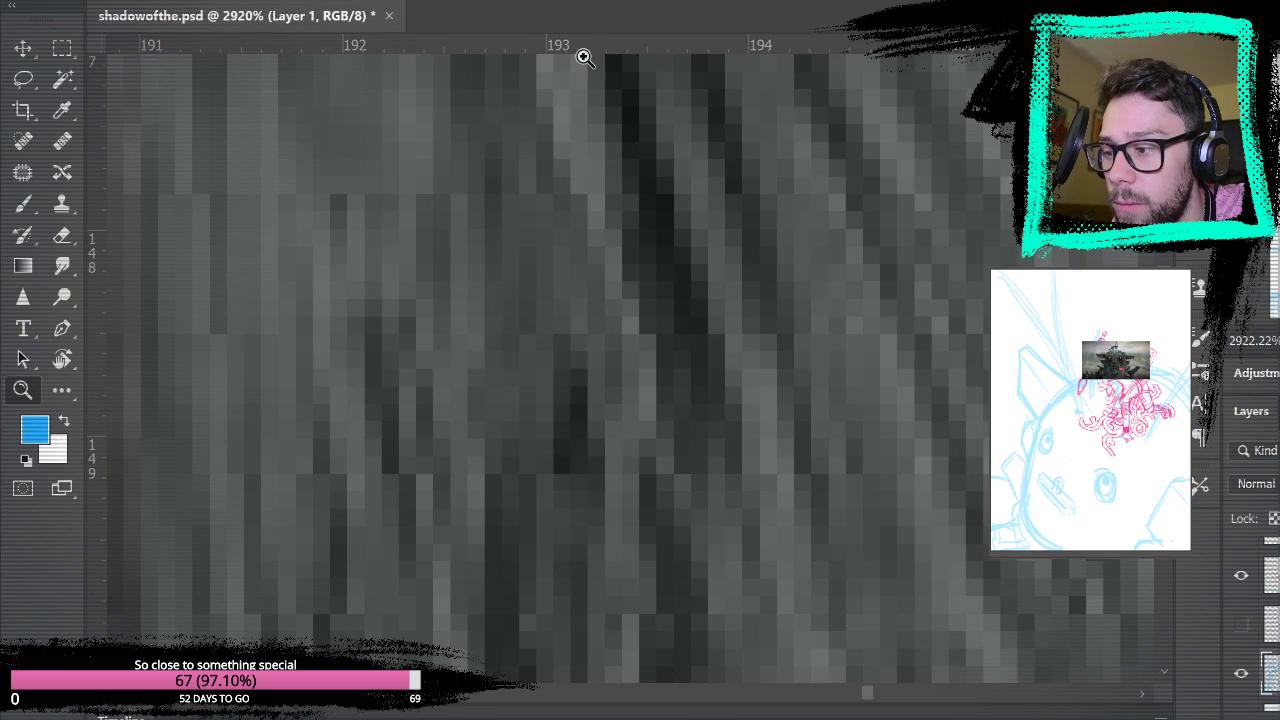
key(ctrl+0)
drag(645, 215, 777, 364)
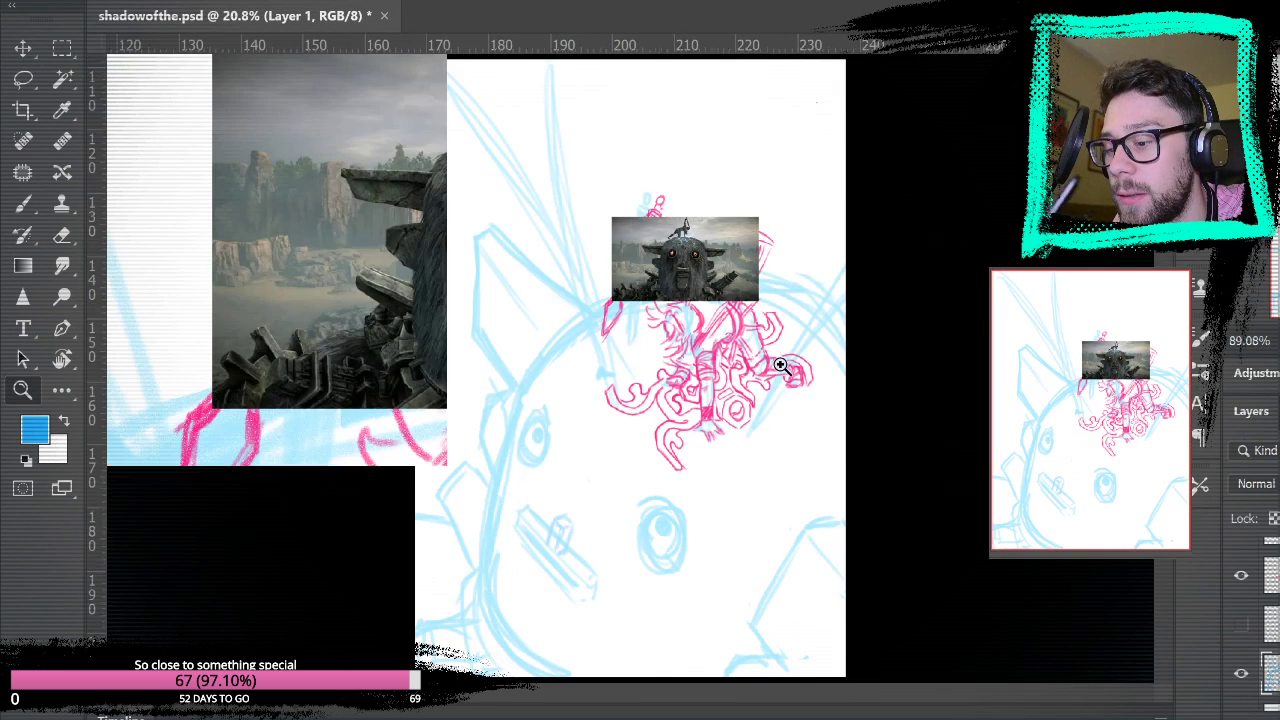
- Redraw the nose bar's lower edge in blue and close its front end with stepped lines
drag(677, 510, 855, 110)
drag(695, 424, 780, 110)
drag(650, 508, 686, 279)
mouse_move(557, 536)
mouse_down()
mouse_move(643, 357)
mouse_move(820, 240)
mouse_up()
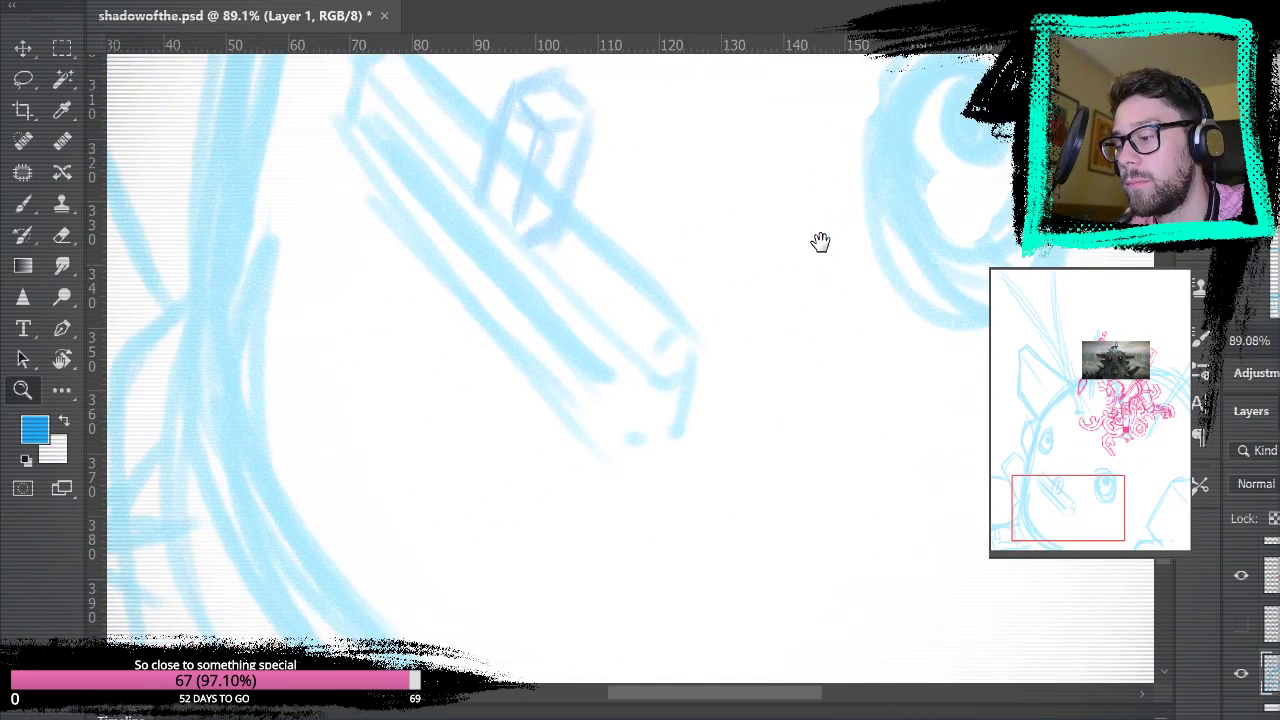
click(22, 203)
drag(647, 353, 700, 443)
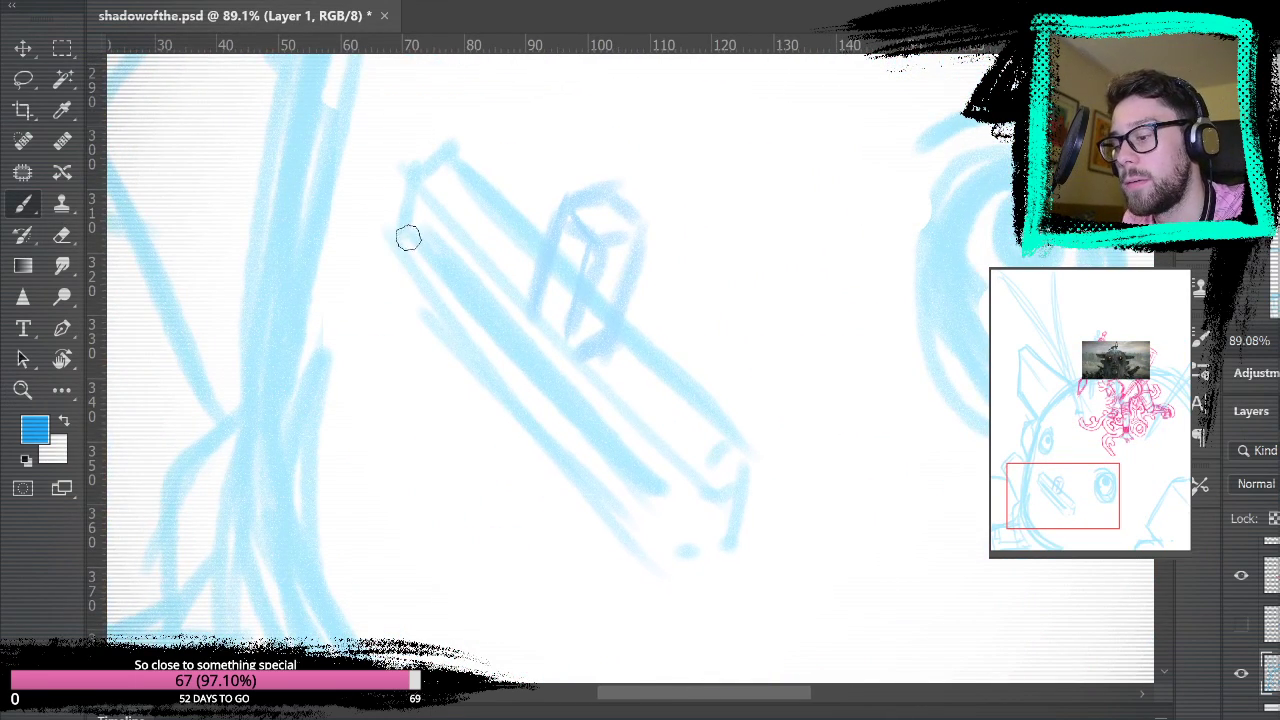
mouse_move(425, 263)
mouse_down()
mouse_move(389, 209)
mouse_move(377, 251)
mouse_move(389, 251)
mouse_move(390, 281)
mouse_move(690, 577)
mouse_up()
key(ctrl+z)
mouse_move(382, 248)
mouse_down()
mouse_move(673, 617)
mouse_move(734, 535)
mouse_up()
drag(525, 374, 704, 561)
mouse_move(663, 506)
mouse_down()
mouse_move(683, 529)
mouse_move(674, 542)
mouse_move(718, 535)
mouse_move(716, 568)
mouse_move(688, 539)
mouse_move(735, 514)
mouse_up()
drag(740, 466, 701, 482)
- Sketch the angular underside of the nose bar's tip and a second long ledge running parallel beneath the bar
drag(803, 460, 799, 315)
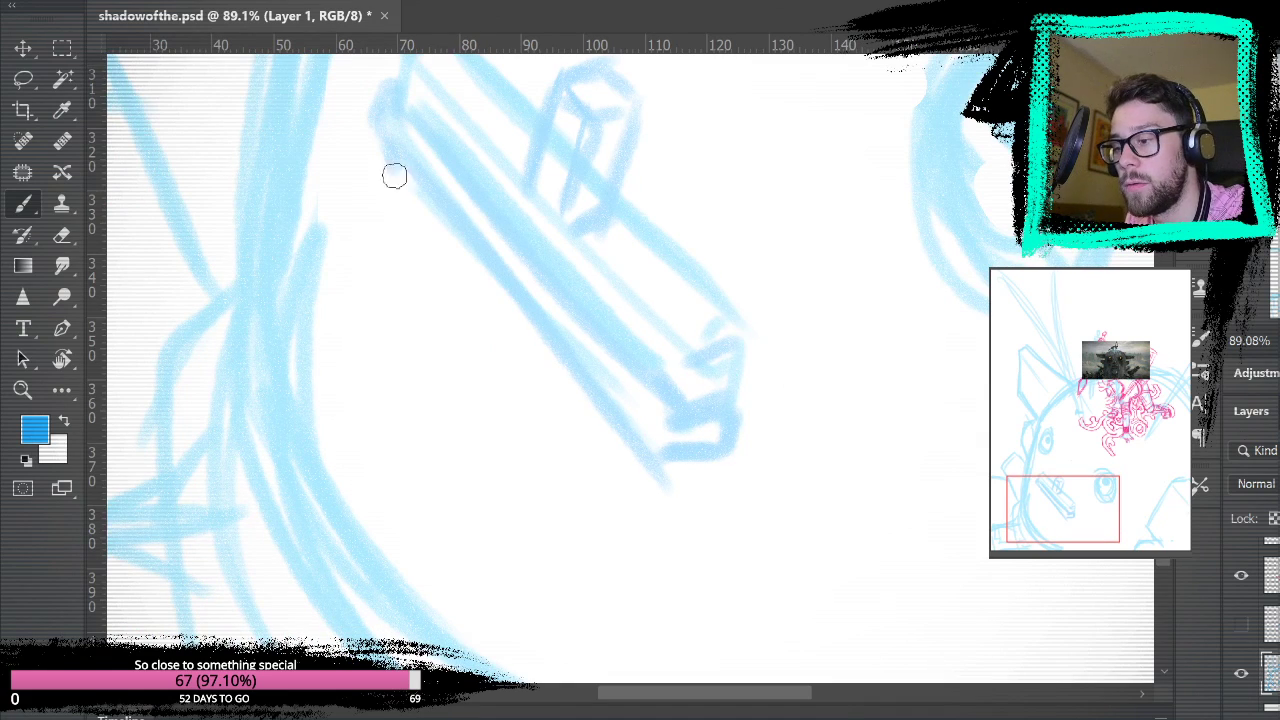
drag(661, 460, 627, 496)
mouse_move(723, 465)
mouse_down()
mouse_move(662, 517)
mouse_move(613, 496)
mouse_up()
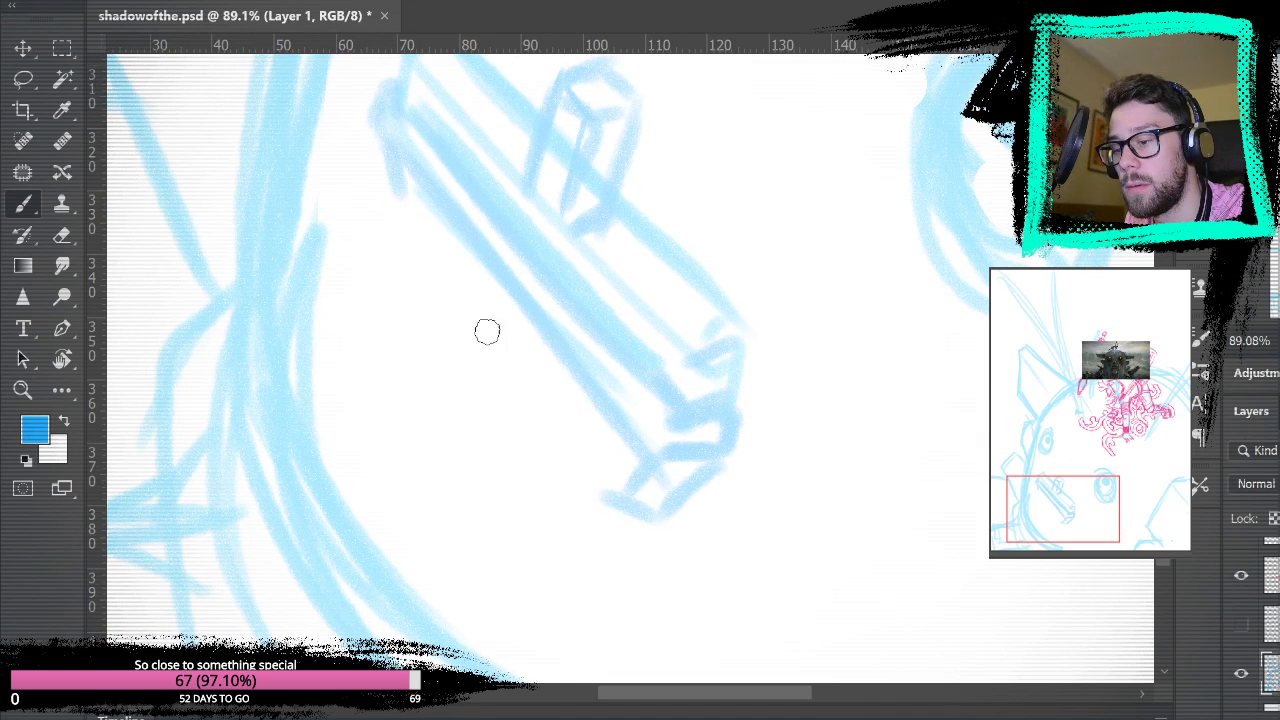
drag(400, 229, 564, 474)
mouse_move(834, 90)
mouse_down()
mouse_move(800, 400)
mouse_move(817, 355)
mouse_up()
mouse_move(817, 279)
mouse_down()
mouse_move(809, 314)
mouse_move(709, 409)
mouse_move(700, 437)
mouse_move(785, 190)
mouse_up()
mouse_move(660, 430)
mouse_down()
mouse_move(731, 349)
mouse_move(760, 165)
mouse_up()
drag(600, 485, 677, 217)
drag(625, 507, 666, 204)
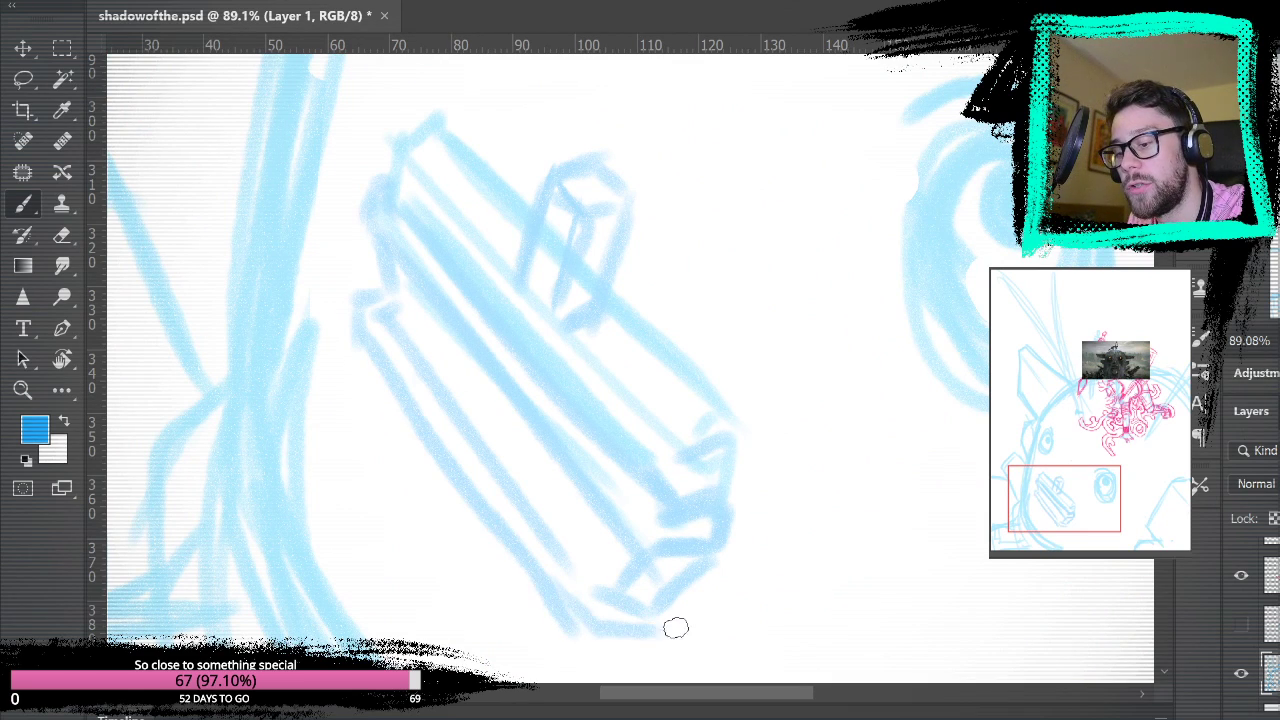
- Sketch the side edge, short chin pillar and curved lower outline beneath the creature's nose ledge
drag(554, 537, 509, 297)
drag(370, 140, 368, 325)
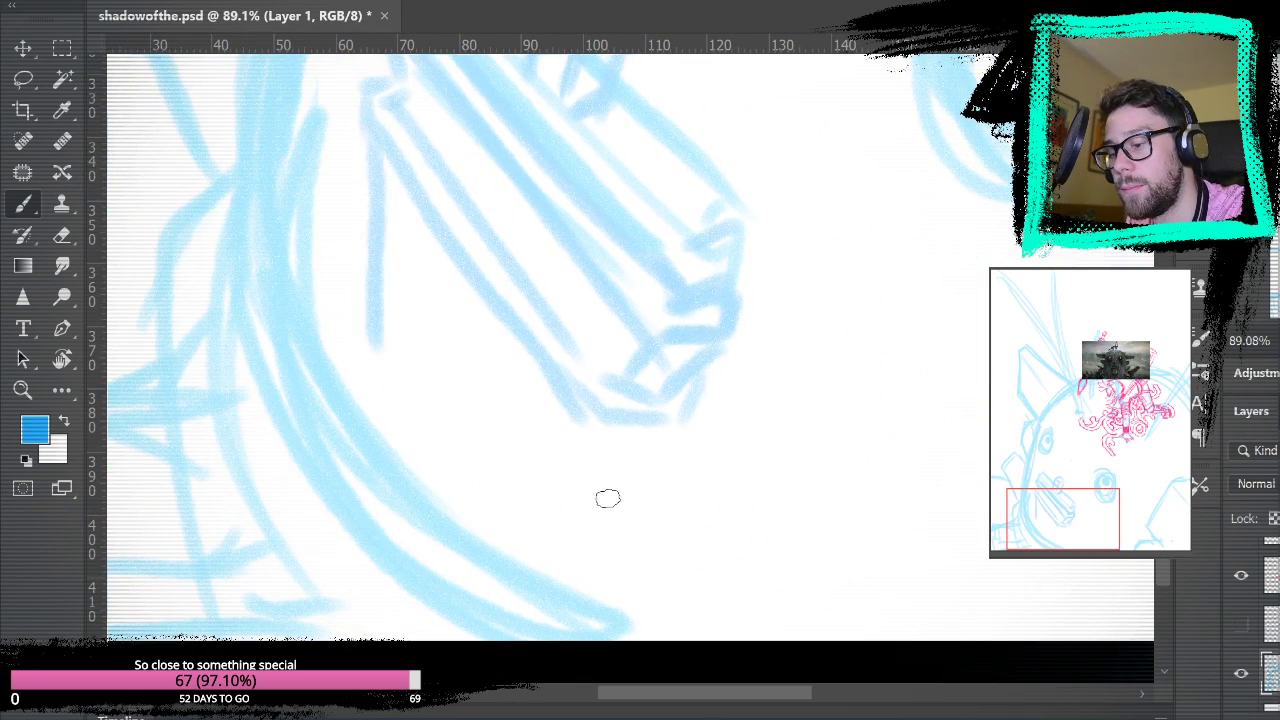
drag(600, 426, 592, 532)
drag(652, 422, 642, 530)
drag(362, 349, 490, 540)
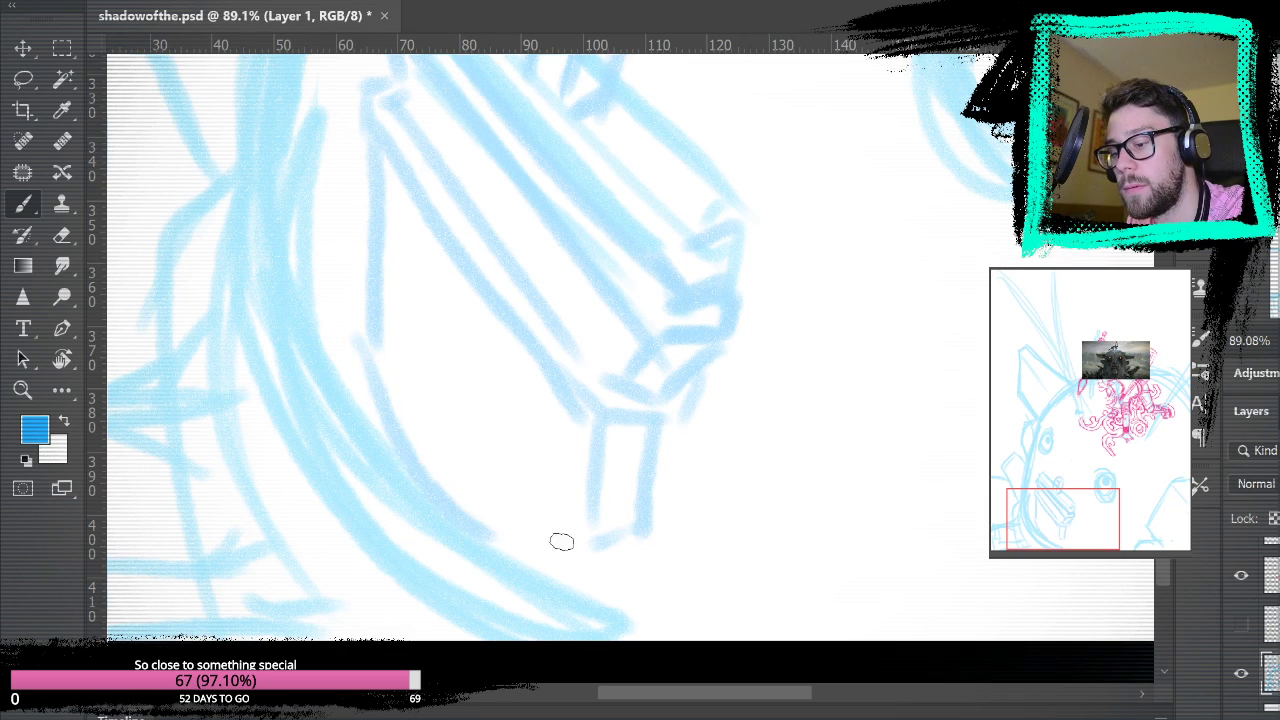
drag(596, 538, 503, 514)
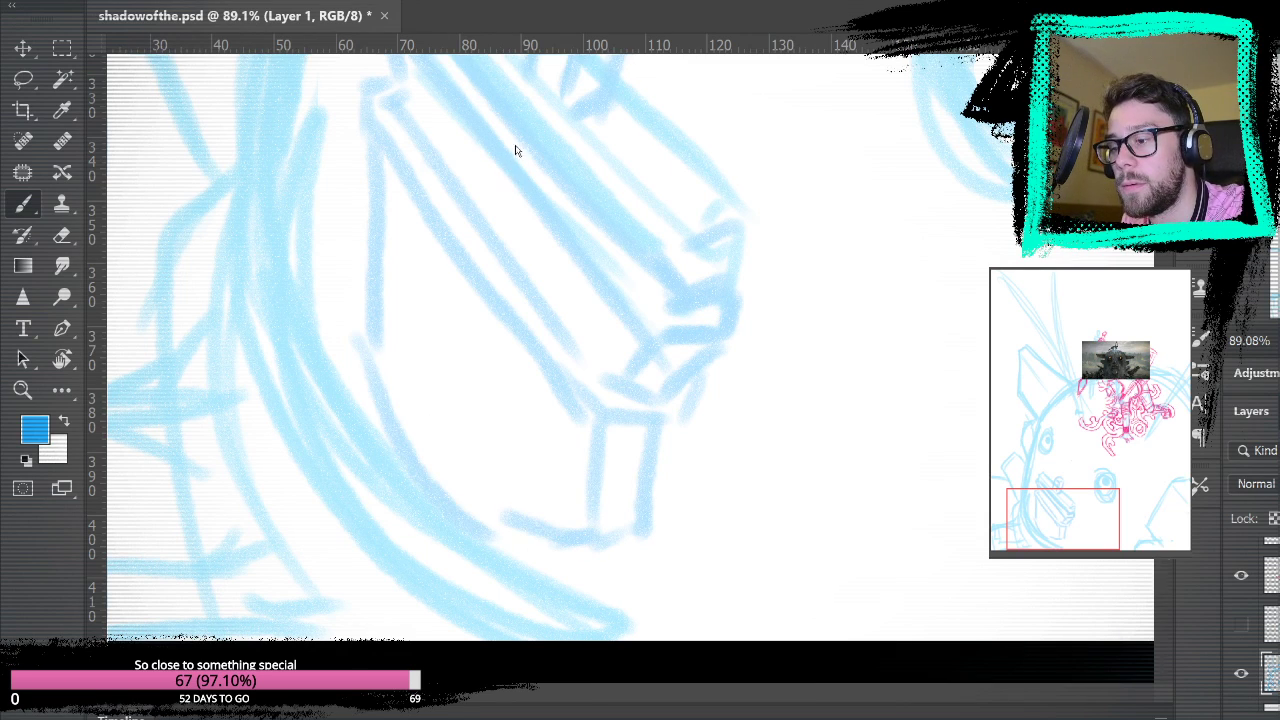
- Paste a second colossus reference image into the drawing and place it over the creature's lower face
key(ctrl+0)
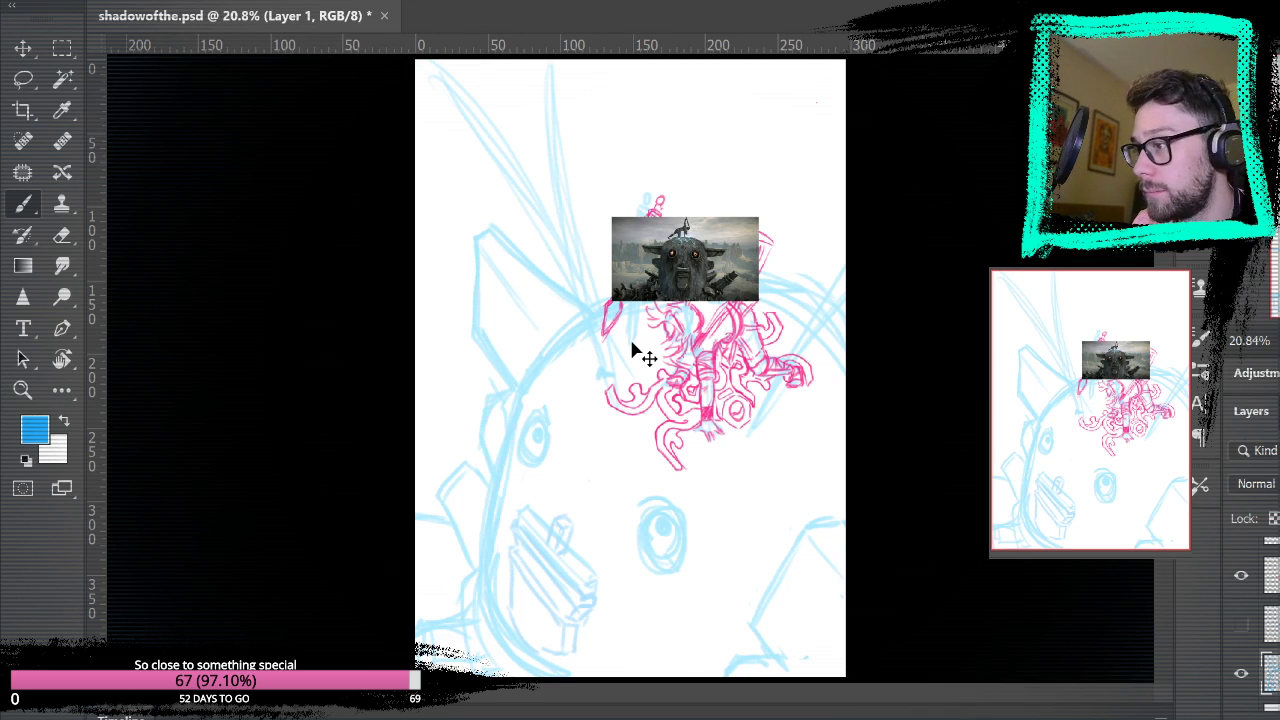
key(ctrl+v)
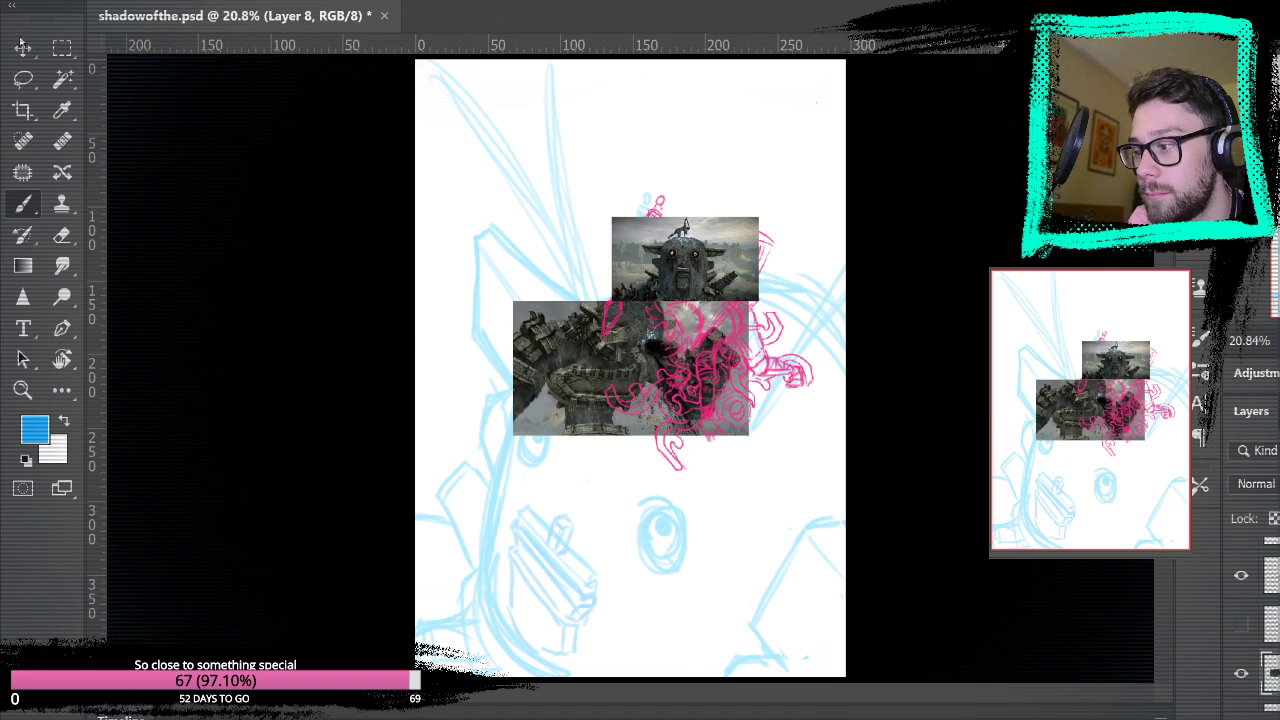
click(23, 45)
drag(591, 449, 527, 629)
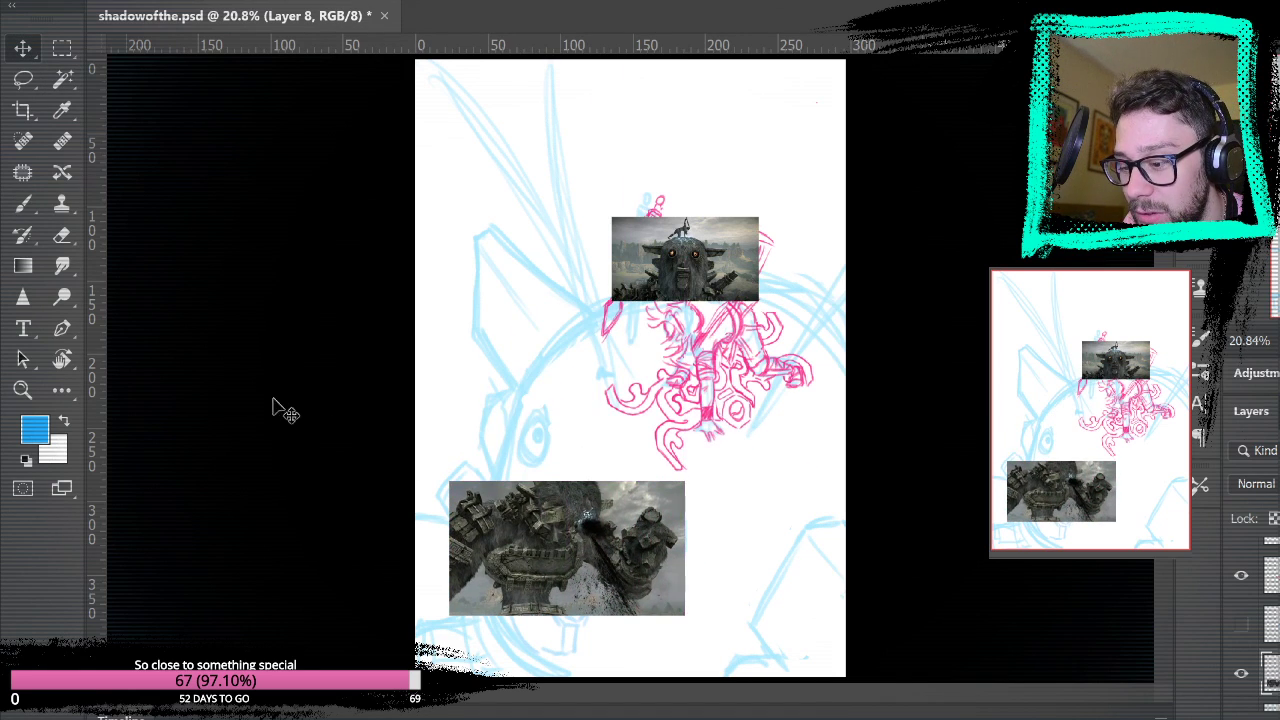
- Examine the stone armour and fur in the second colossus reference image, and return to the whole page
click(22, 390)
drag(648, 558, 663, 529)
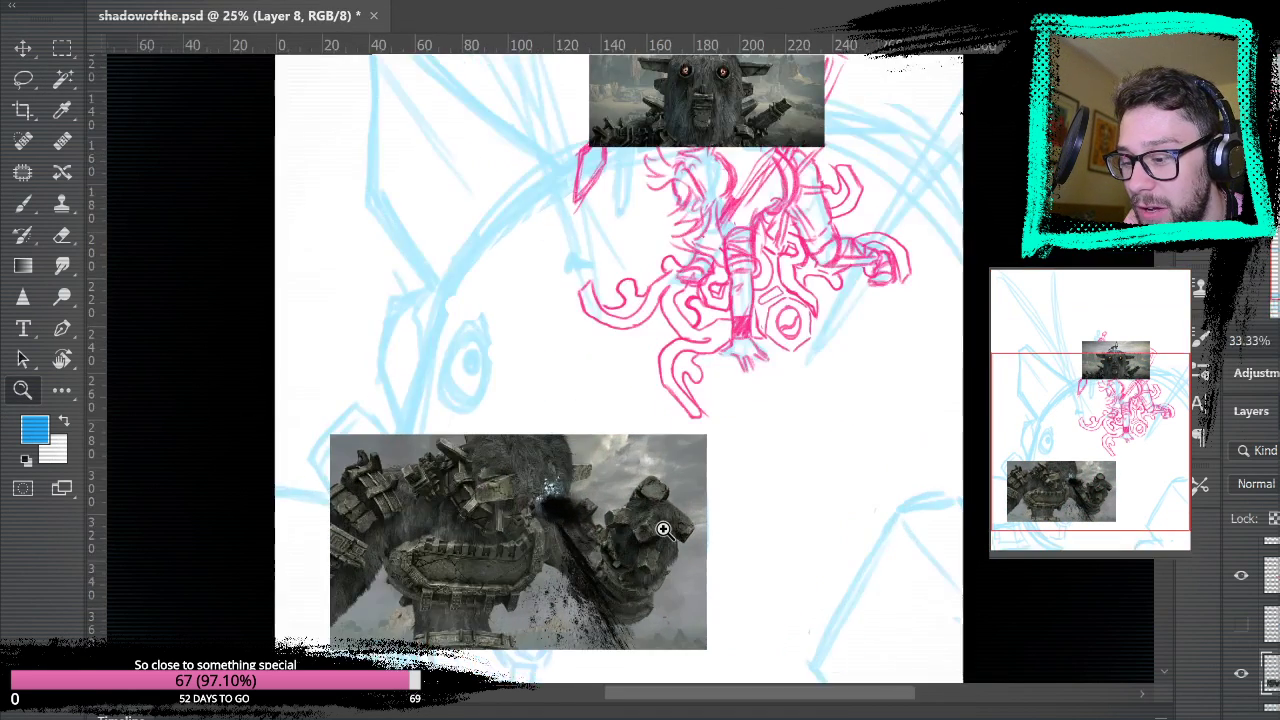
click(660, 555)
click(662, 559)
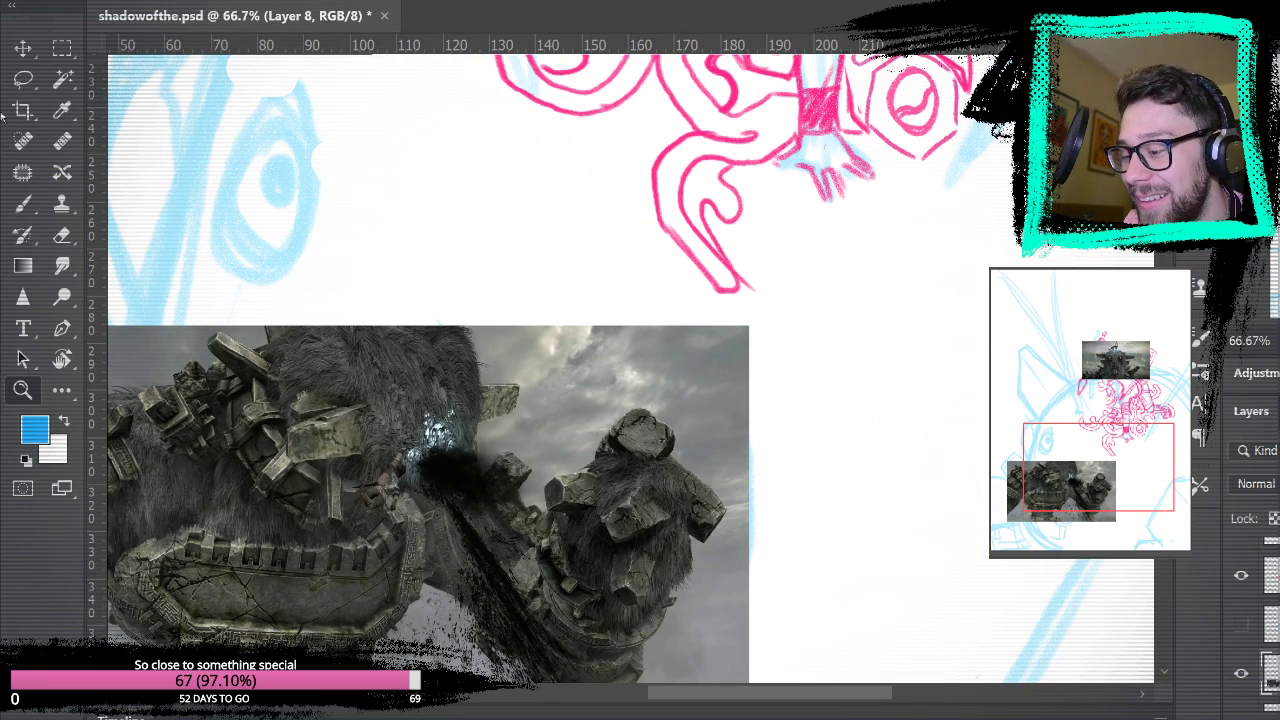
click(22, 47)
mouse_move(300, 470)
mouse_down()
mouse_move(186, 205)
mouse_move(296, 451)
mouse_up()
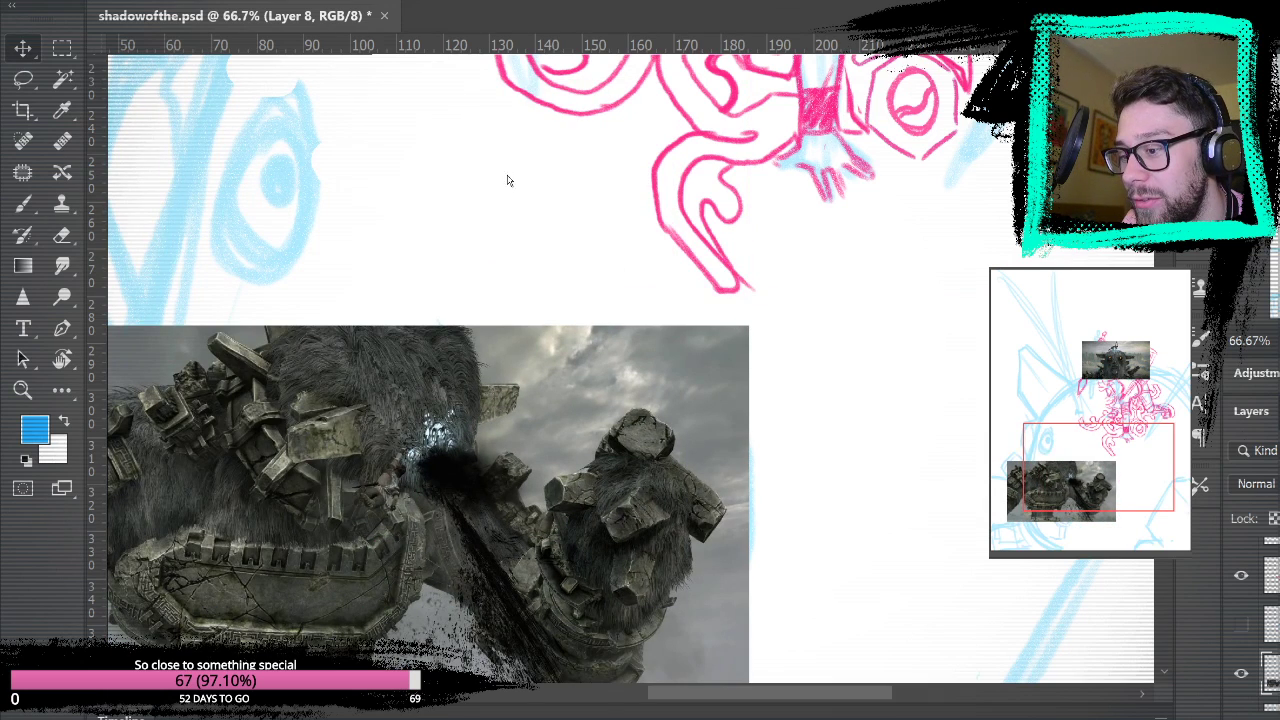
key(ctrl+0)
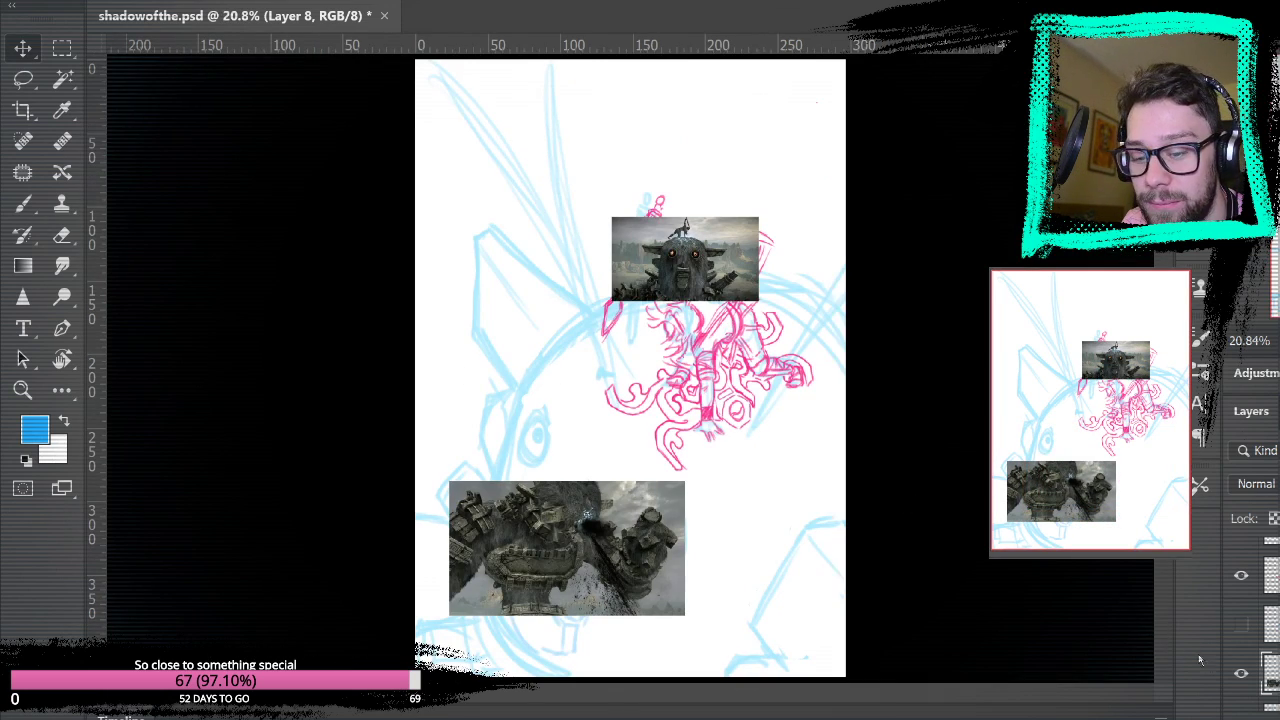
- Hide the second colossus reference image and make the creature's blue rough on Layer 1 the active layer
click(1242, 674)
click(1272, 625)
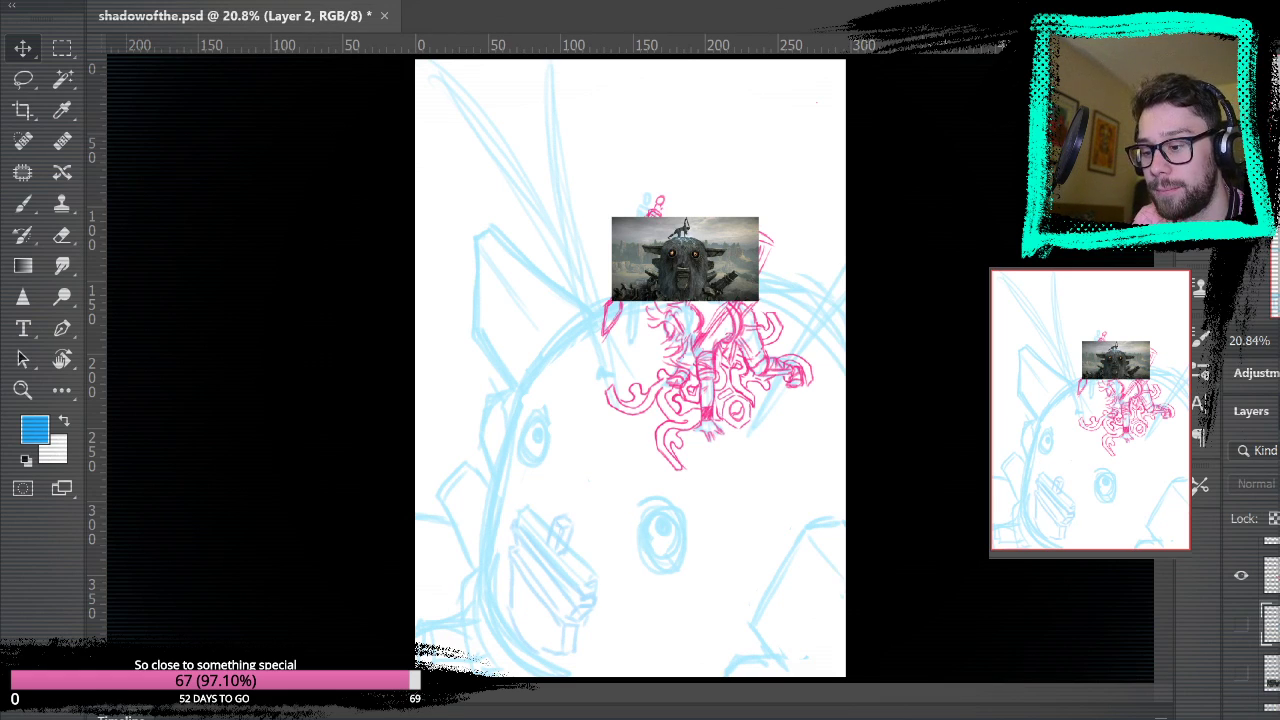
key(b)
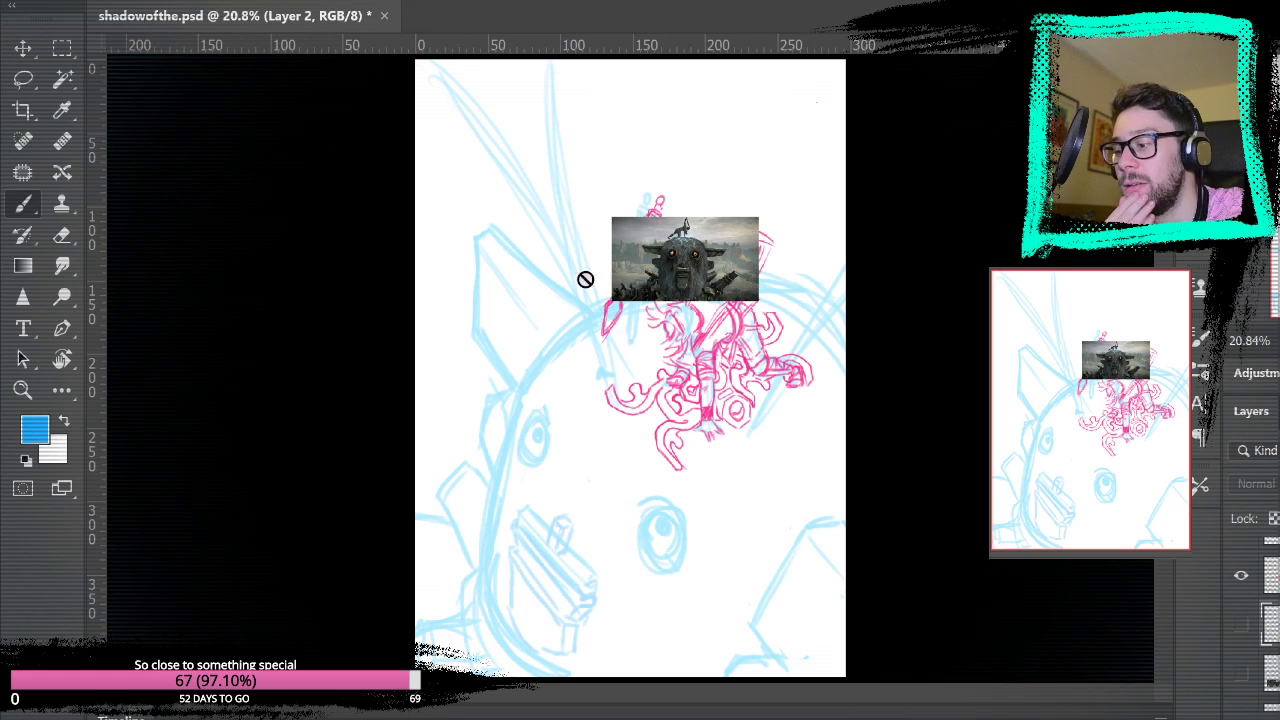
click(1245, 627)
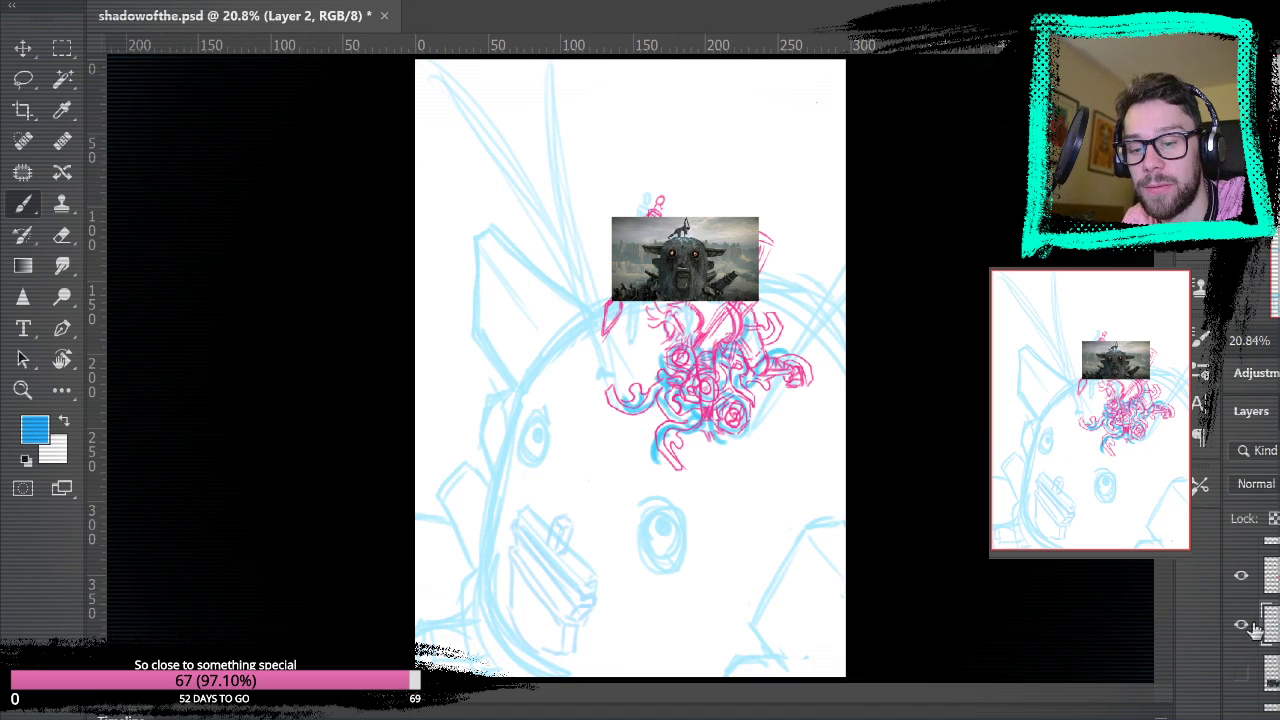
click(1241, 628)
scroll(1243, 628, down, 3)
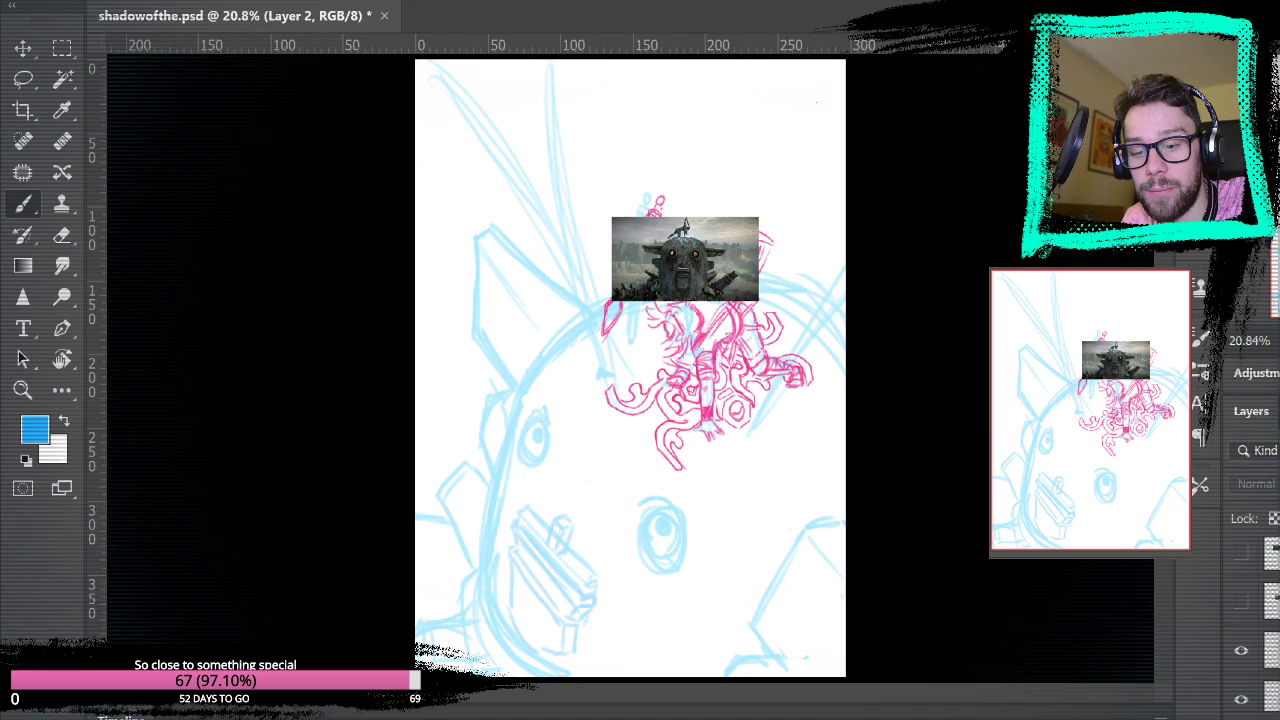
scroll(1268, 642, down, 3)
click(1271, 642)
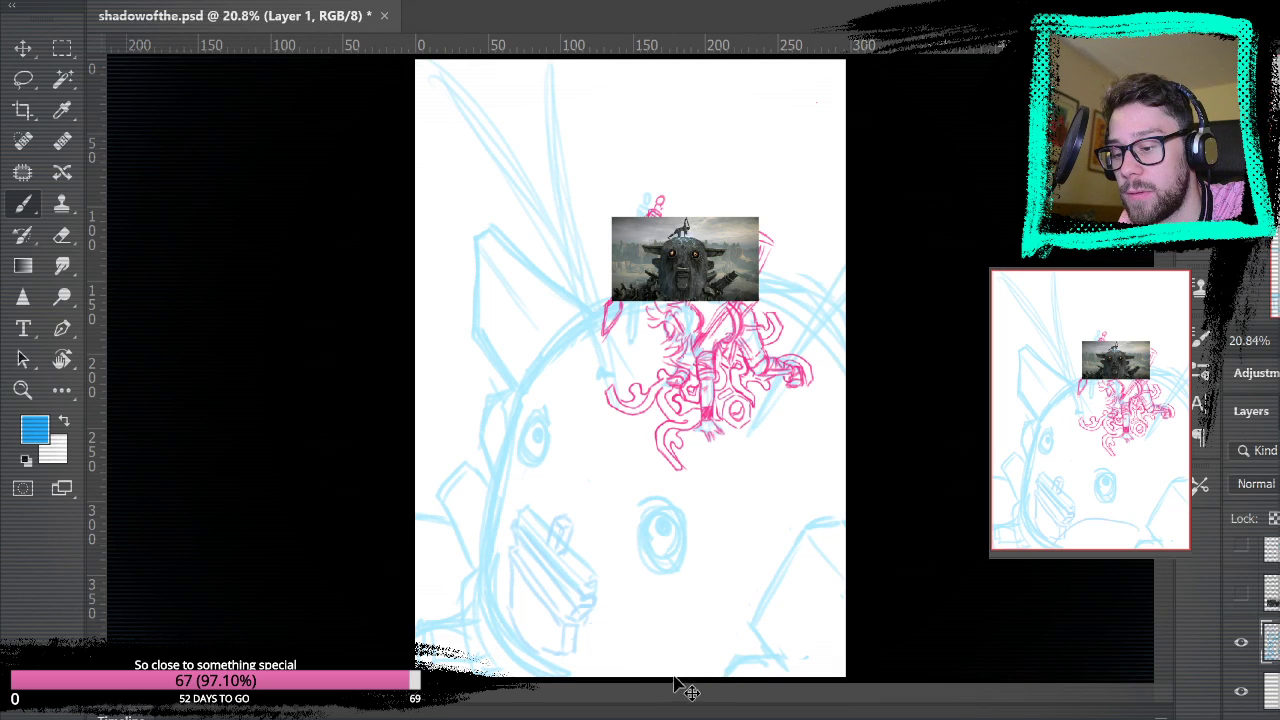
- Try sketching a curved outline and blocky side shapes below the creature's nearer eye, and undo those strokes
mouse_move(570, 628)
mouse_down()
mouse_move(655, 598)
mouse_move(752, 652)
mouse_up()
mouse_move(667, 590)
mouse_down()
mouse_move(690, 533)
mouse_move(756, 531)
mouse_up()
drag(756, 547, 735, 625)
mouse_move(604, 604)
mouse_down()
mouse_move(548, 656)
mouse_move(570, 672)
mouse_up()
drag(740, 642, 767, 657)
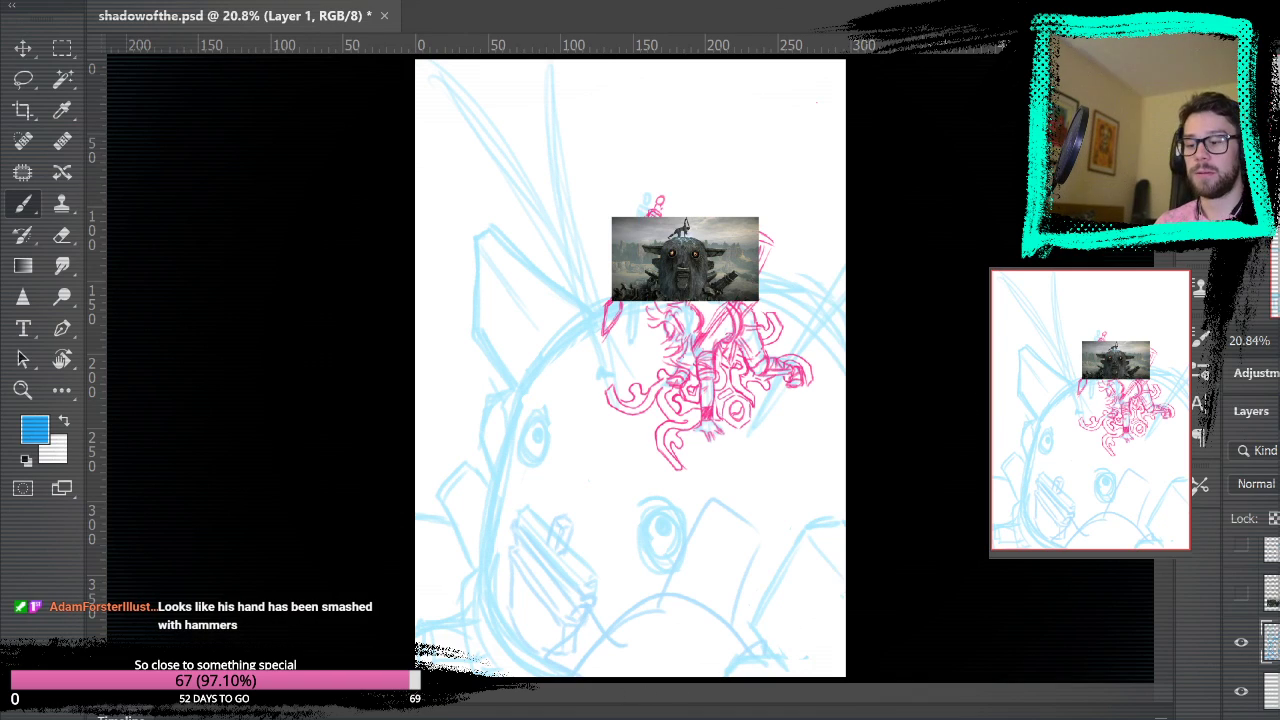
key(ctrl+z)
key(ctrl+z)
key(ctrl+z)
key(ctrl+z)
key(ctrl+z)
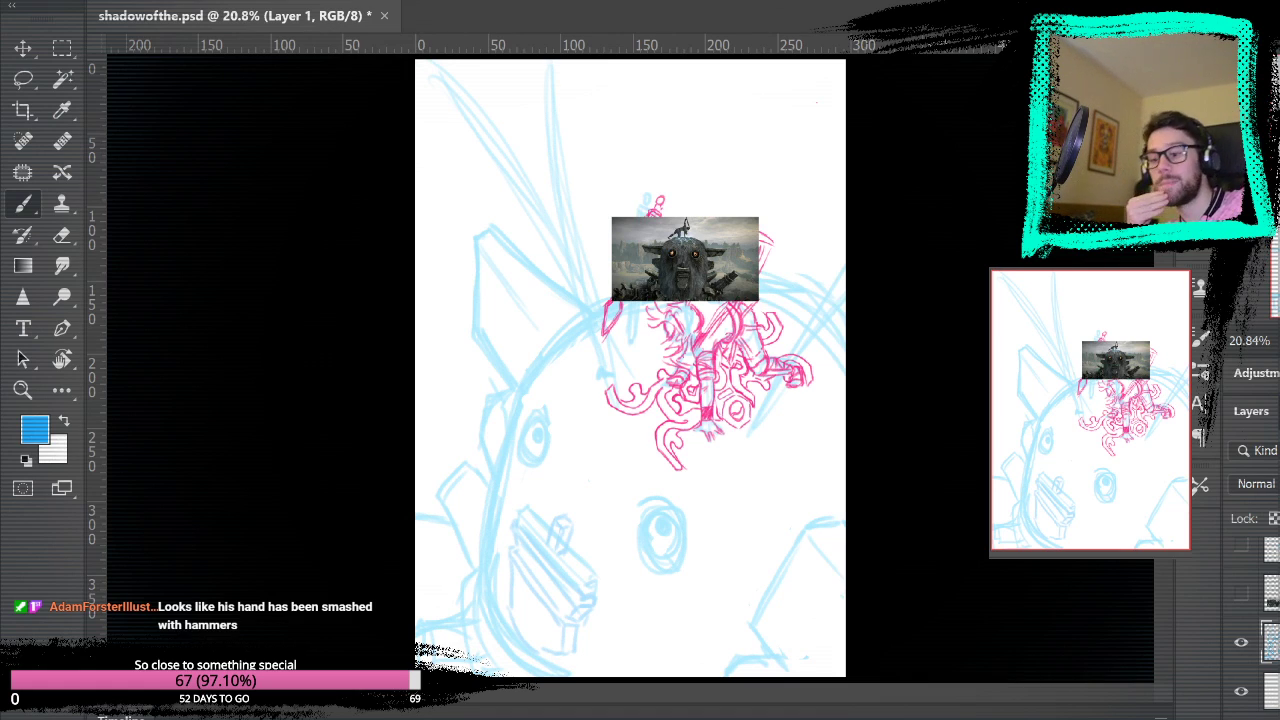
- Sketch a fan of long straight blue spikes from a point beside the sigil out to the page edge
drag(739, 453, 845, 236)
mouse_move(734, 487)
mouse_down()
mouse_move(880, 406)
mouse_move(848, 459)
mouse_up()
mouse_move(741, 466)
mouse_down()
mouse_move(862, 493)
mouse_move(885, 227)
mouse_up()
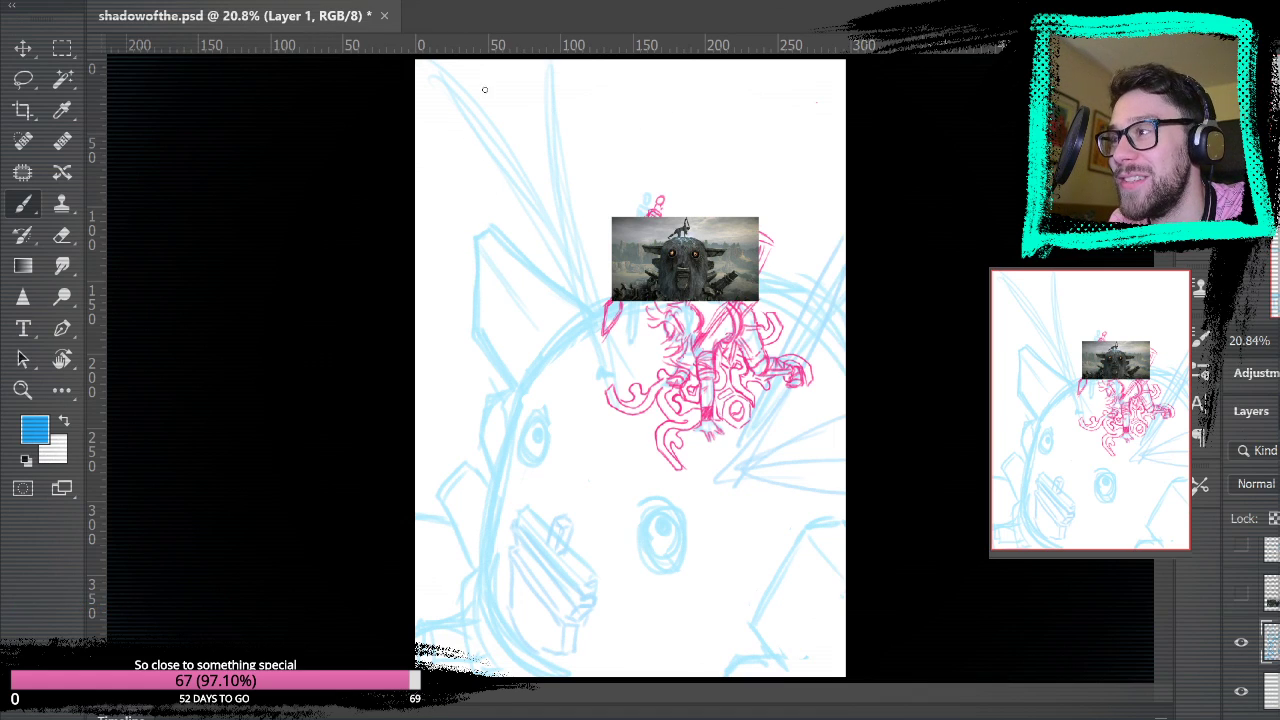
drag(423, 300, 418, 242)
mouse_move(420, 262)
mouse_down()
mouse_move(477, 264)
mouse_move(462, 255)
mouse_move(519, 249)
mouse_move(577, 270)
mouse_up()
mouse_move(664, 189)
mouse_down()
mouse_move(746, 184)
mouse_move(756, 140)
mouse_up()
mouse_move(770, 100)
mouse_down()
mouse_move(768, 162)
mouse_move(786, 188)
mouse_up()
drag(786, 176, 830, 202)
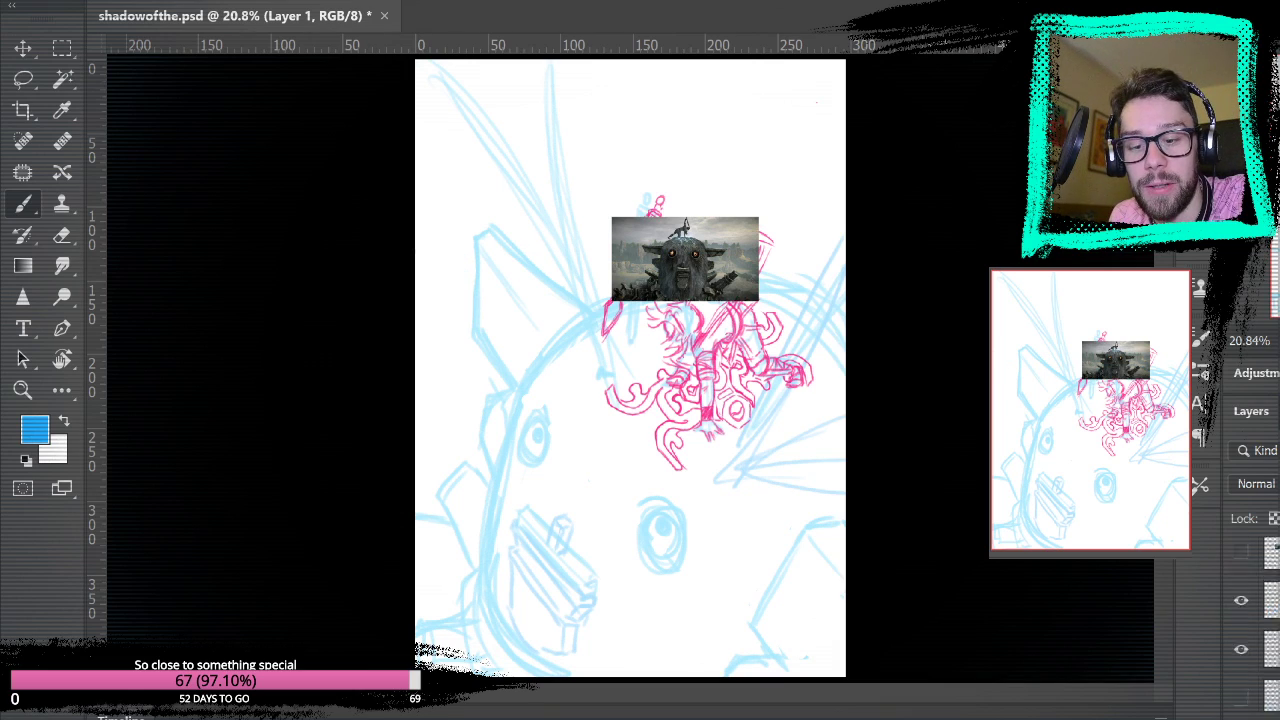
- Hide the first colossus reference image covering the warrior
click(1241, 642)
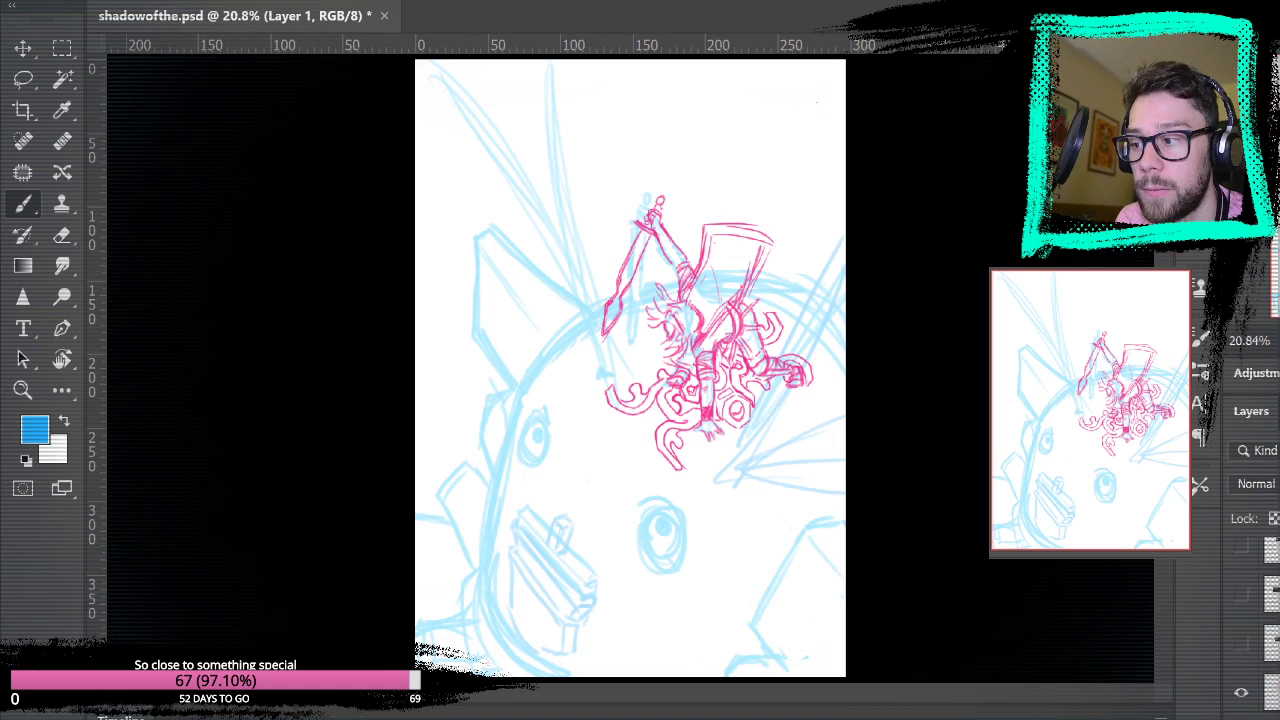
click(23, 47)
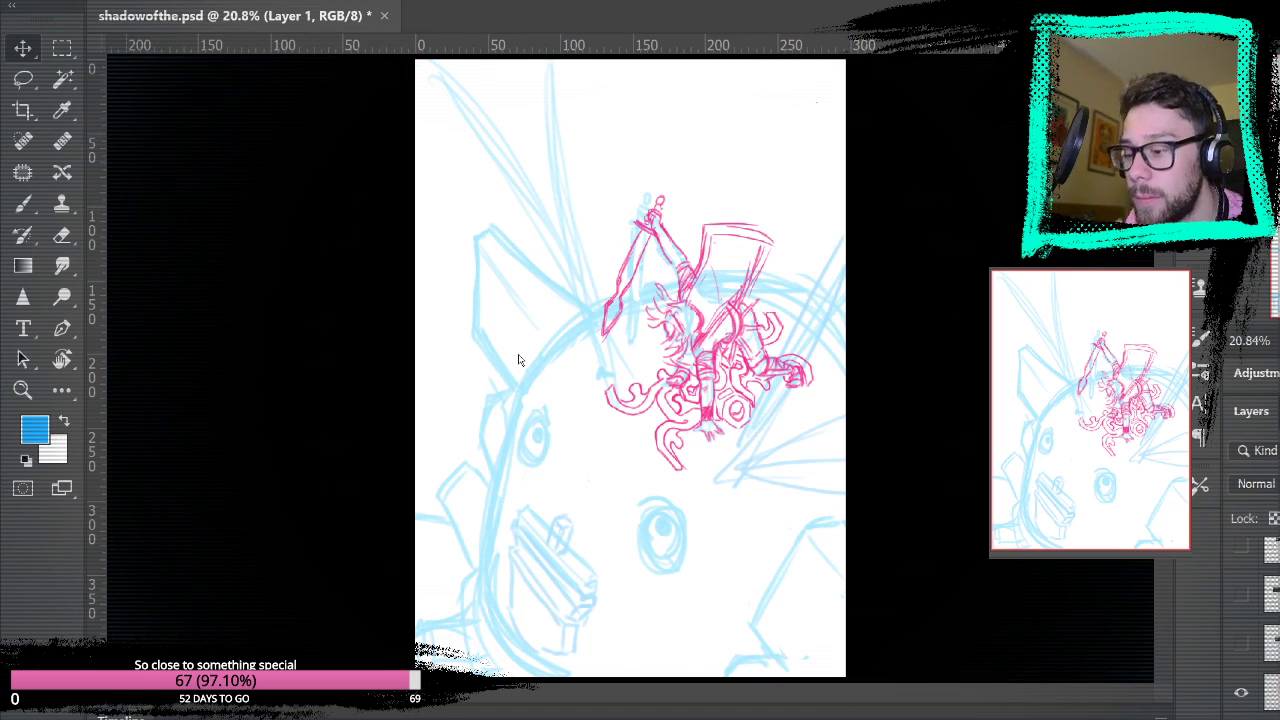
key(f)
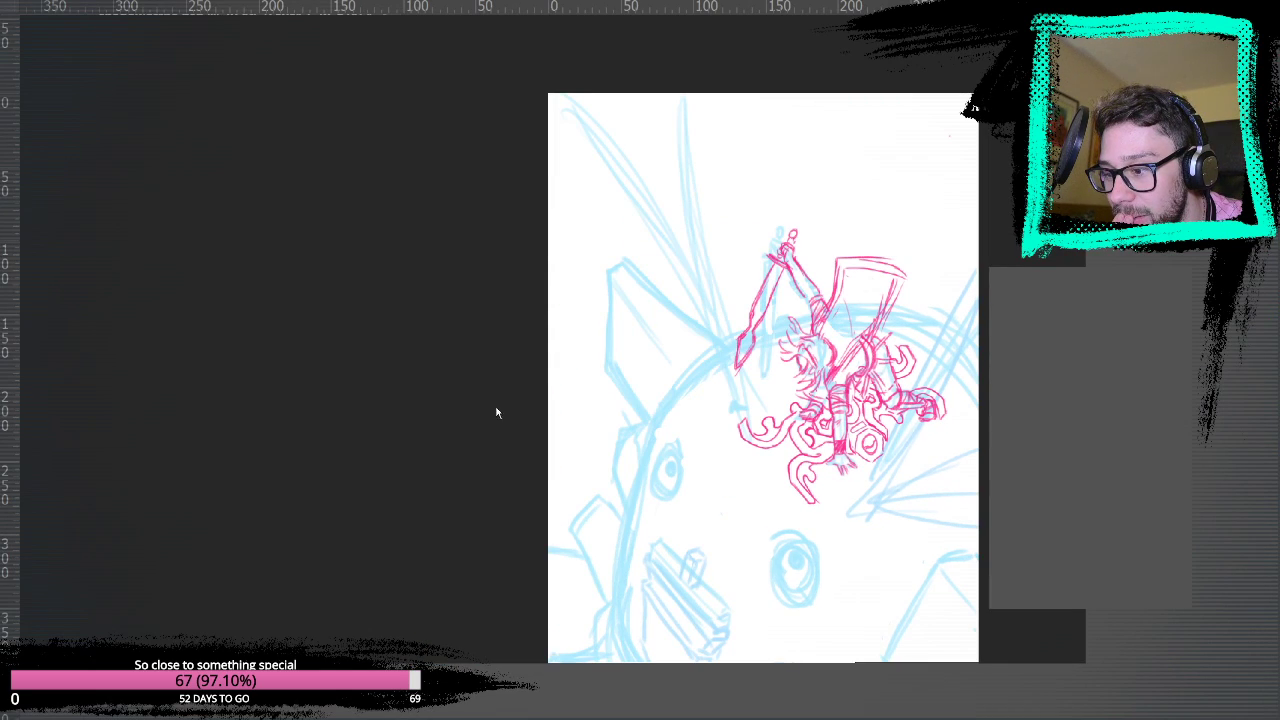
key(f)
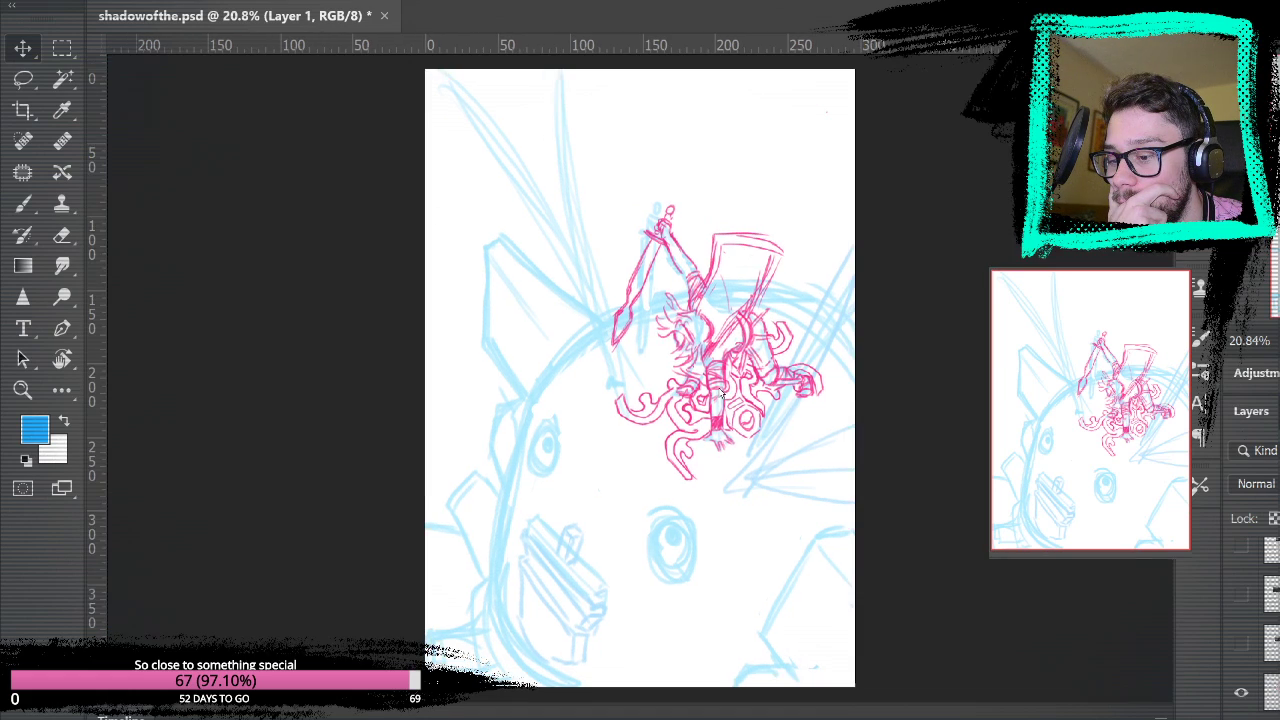
key(Tab)
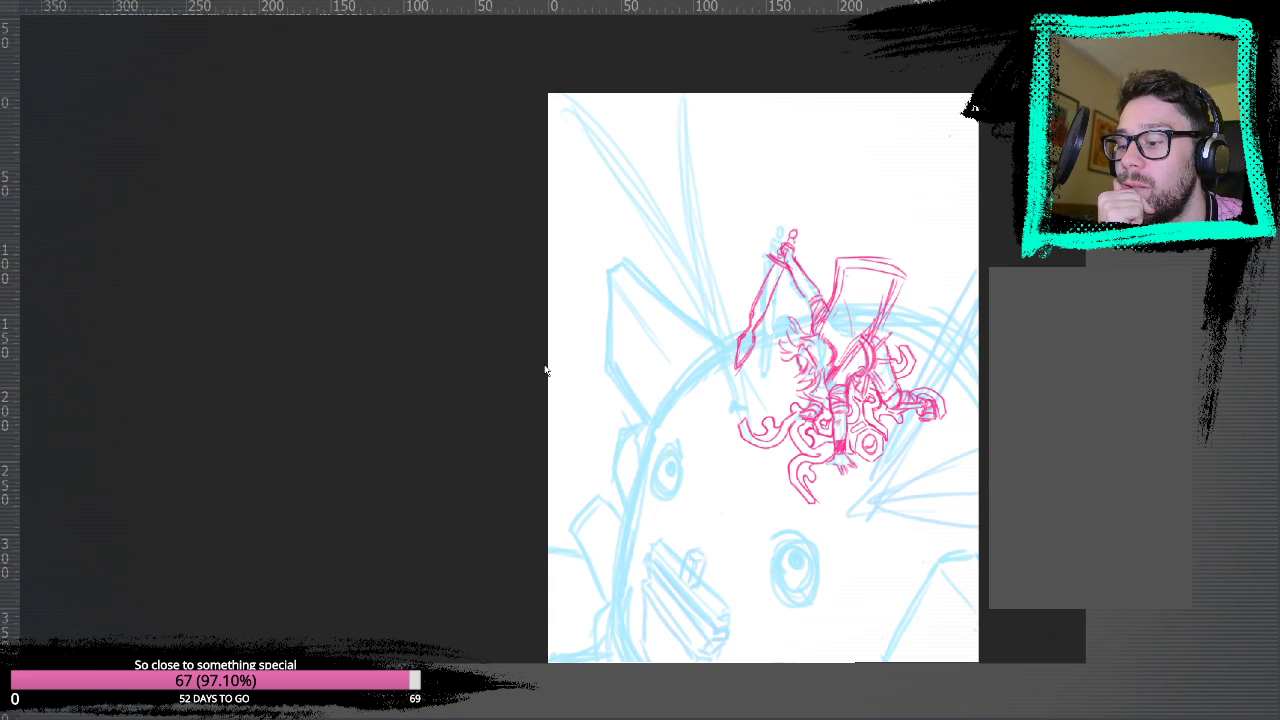
key(Tab)
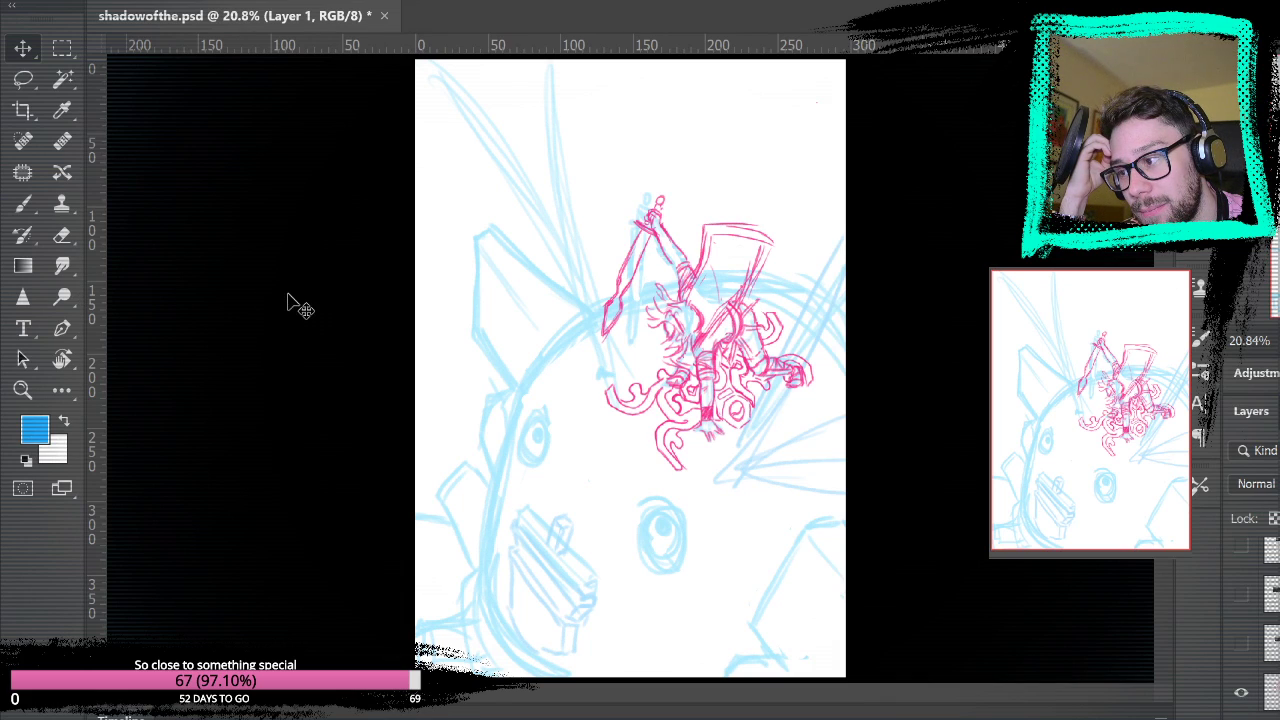
drag(265, 22, 268, 72)
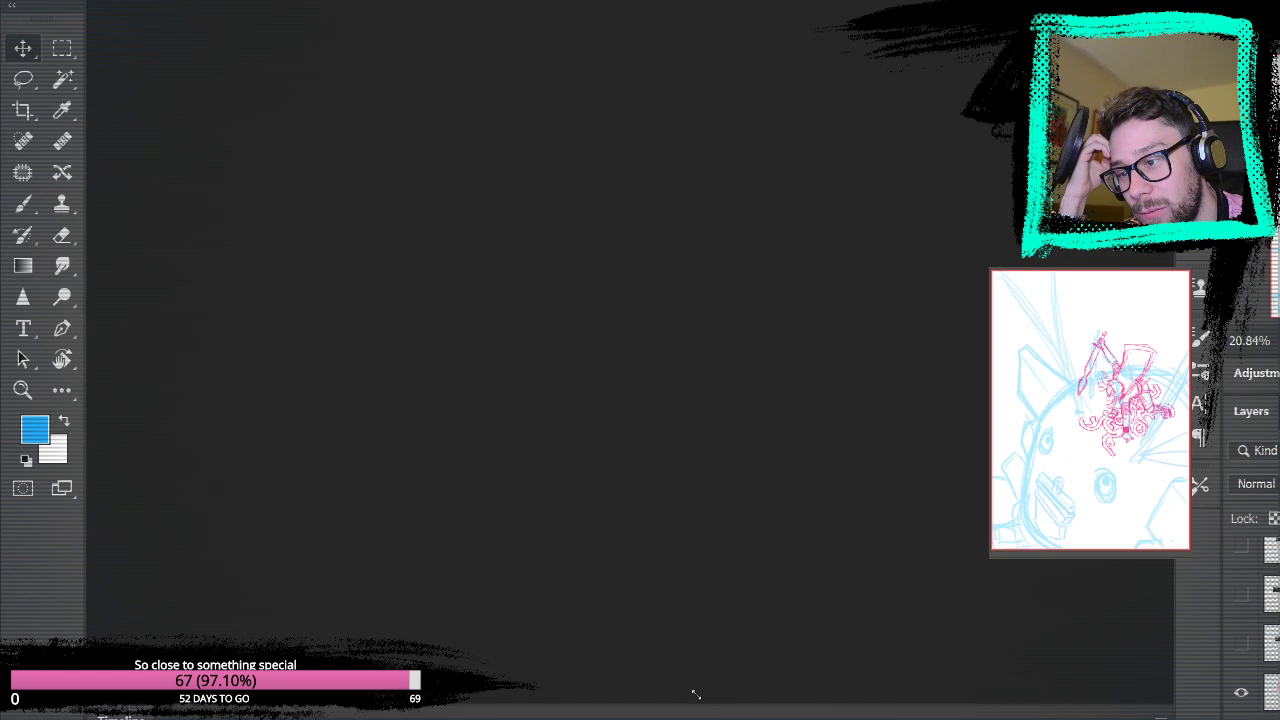
drag(286, 14, 246, 10)
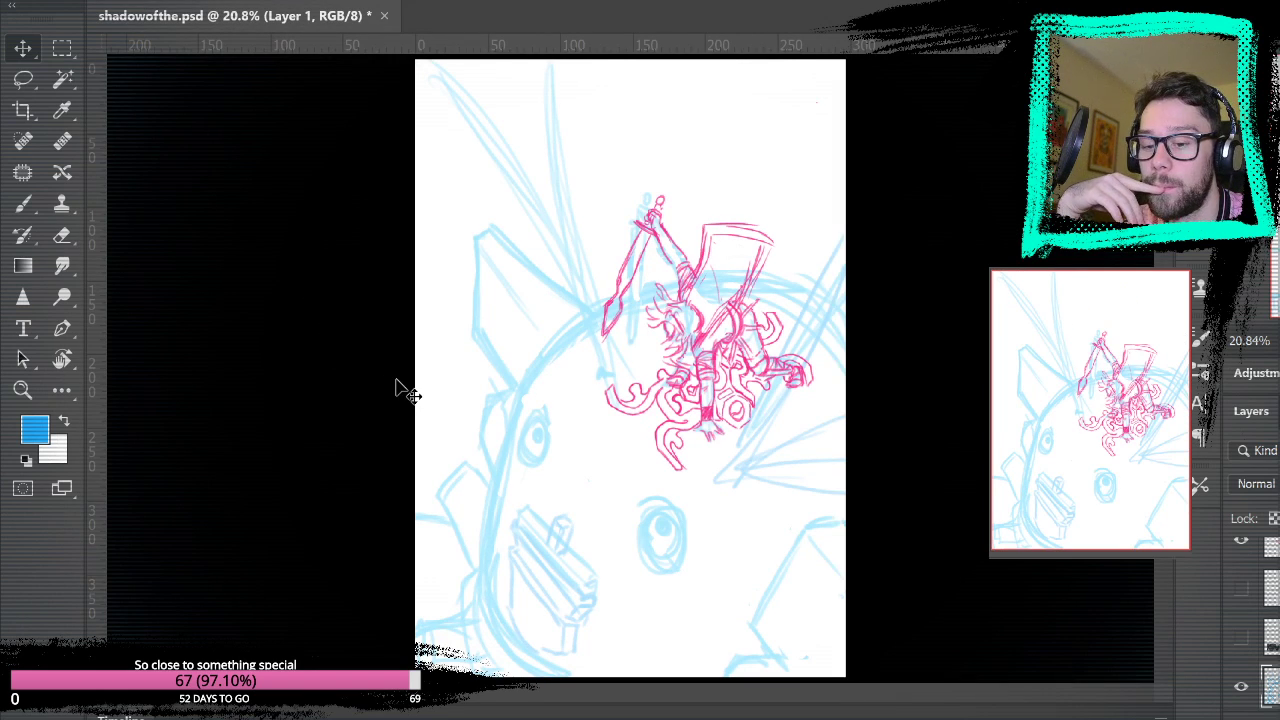
- Add a new layer above Layer 7 and set the brush colour to the magenta sampled from the warrior's lines
click(1268, 636)
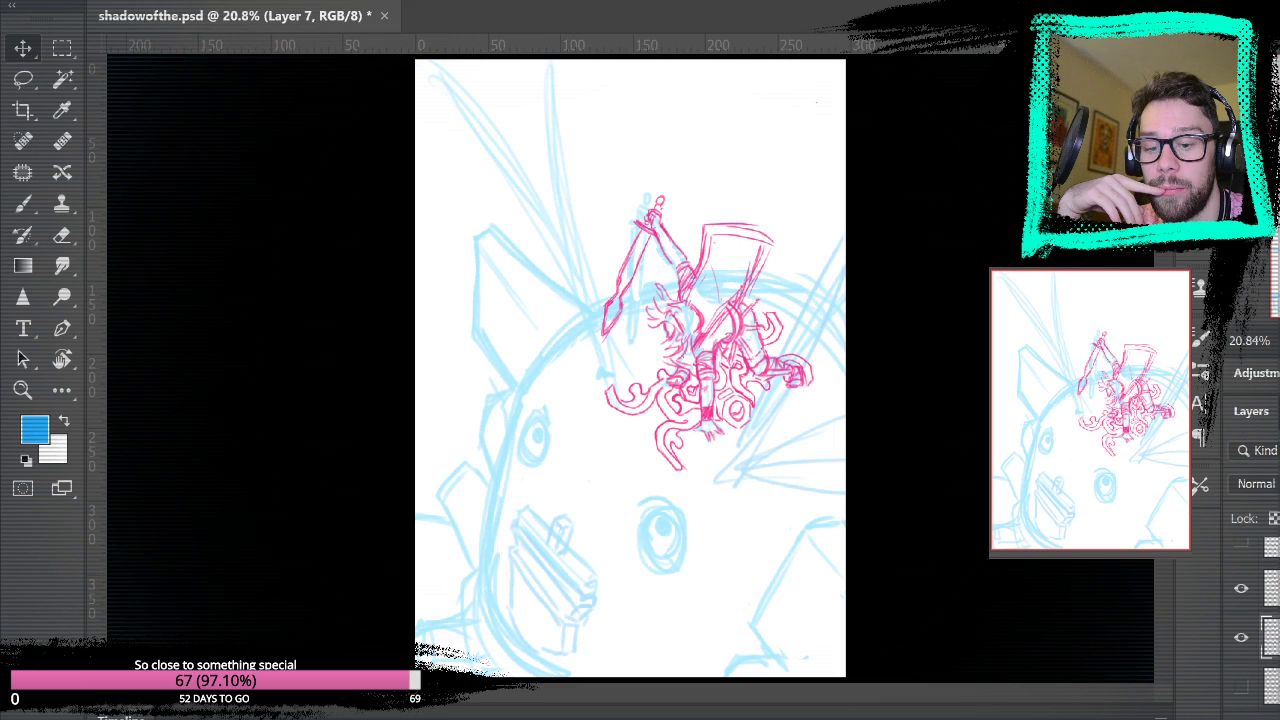
click(1240, 640)
click(1240, 640)
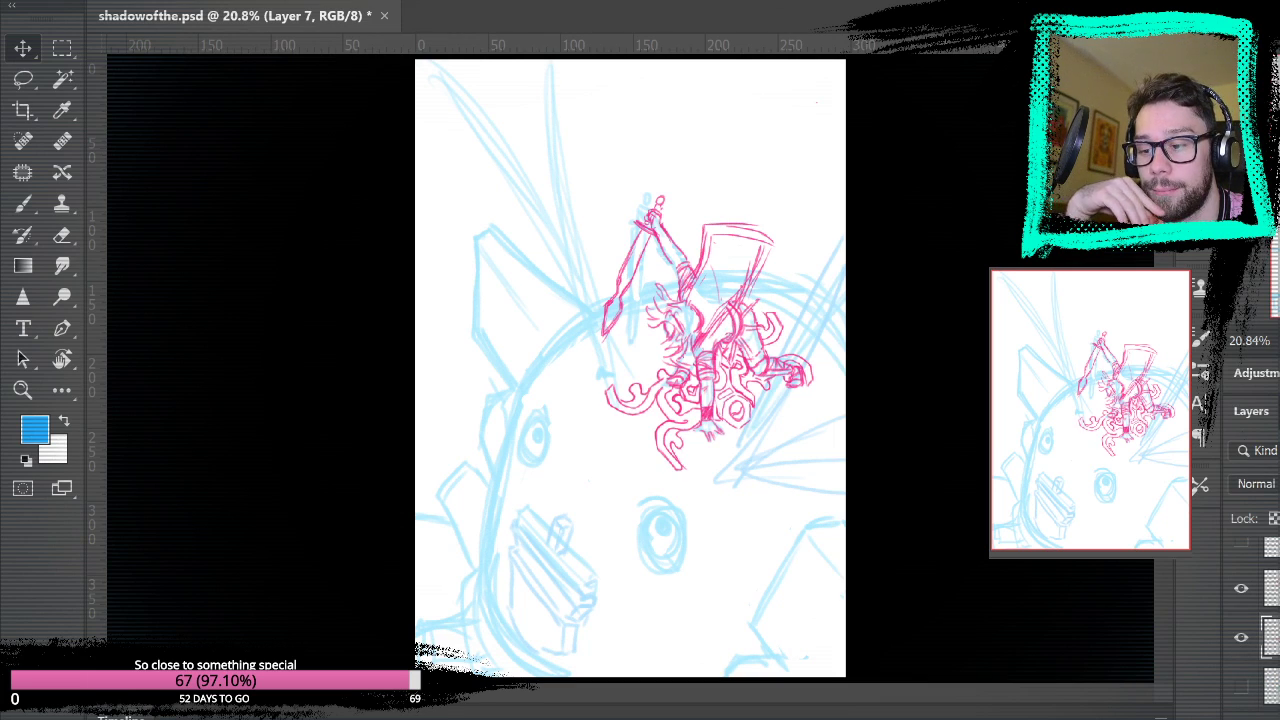
key(ctrl+alt+shift+n)
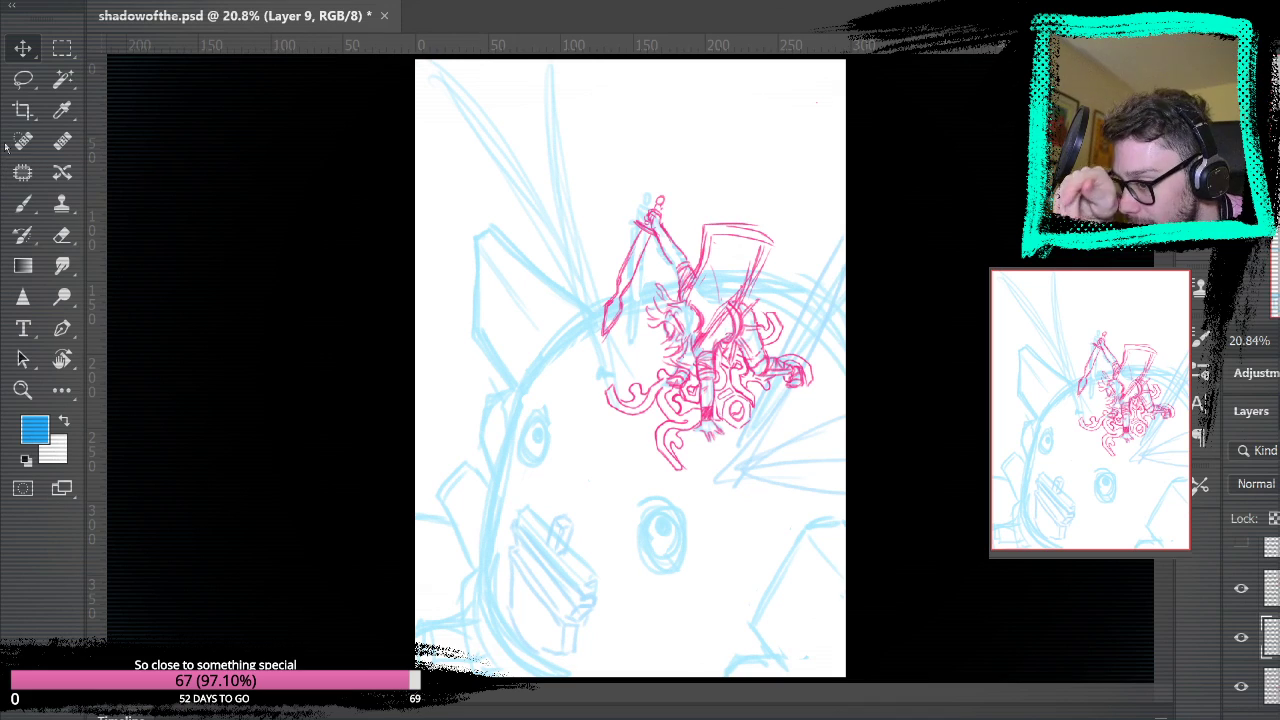
click(22, 203)
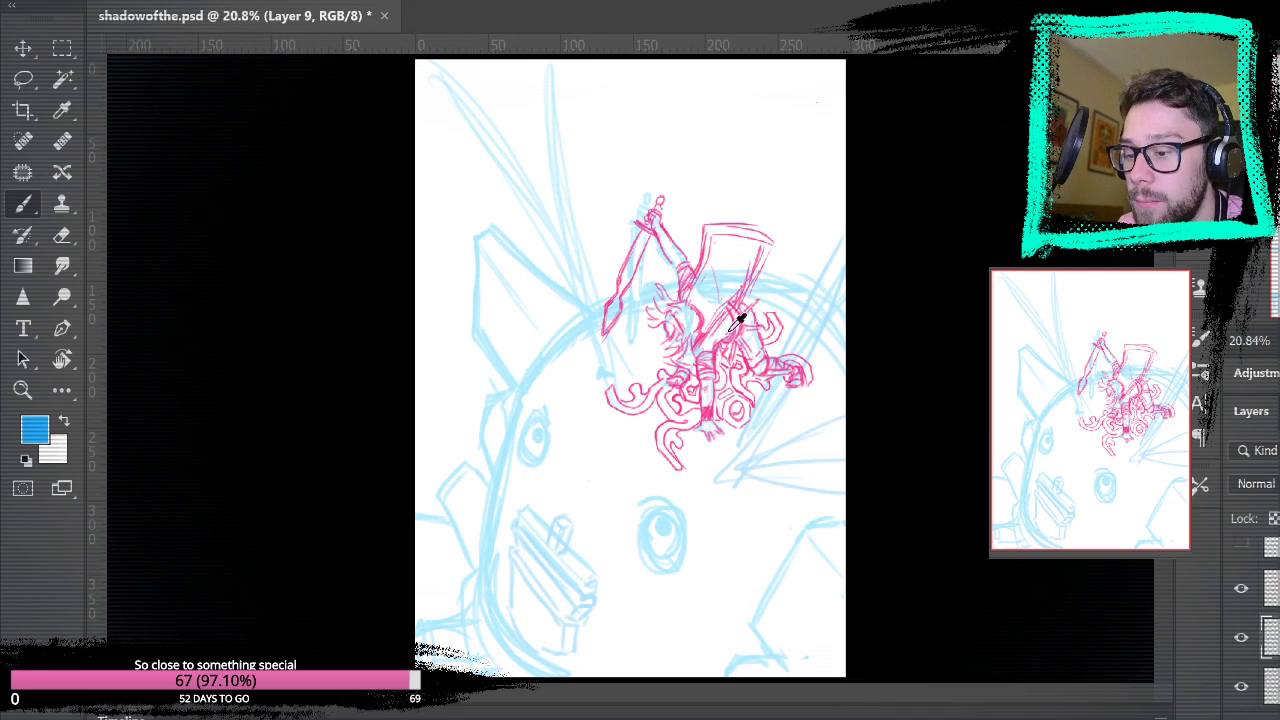
alt+click(698, 338)
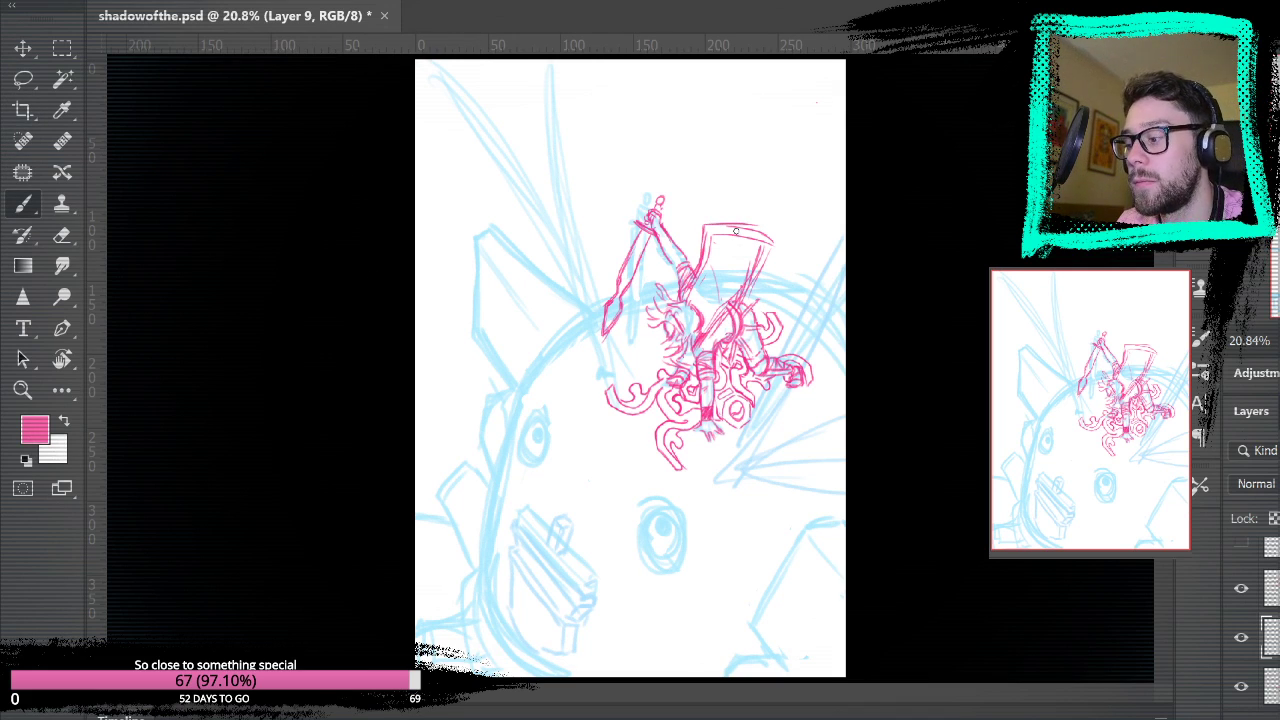
alt+click(712, 402)
alt+click(719, 408)
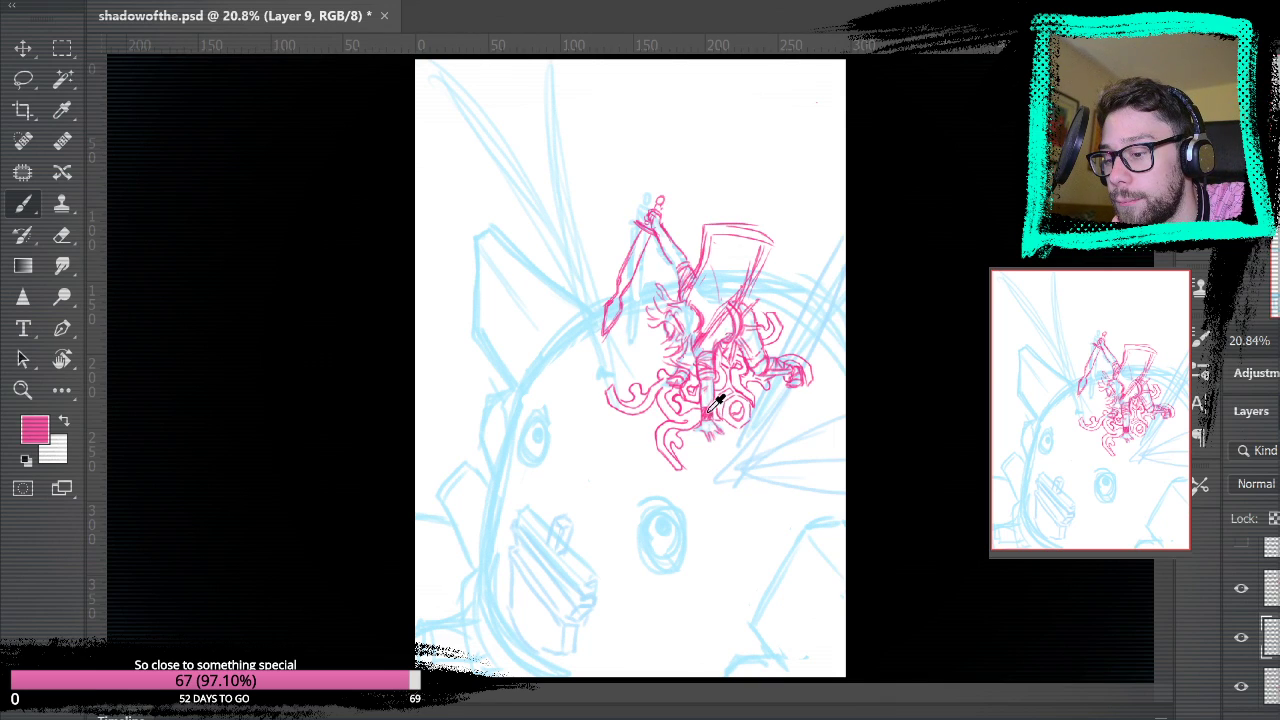
key(i)
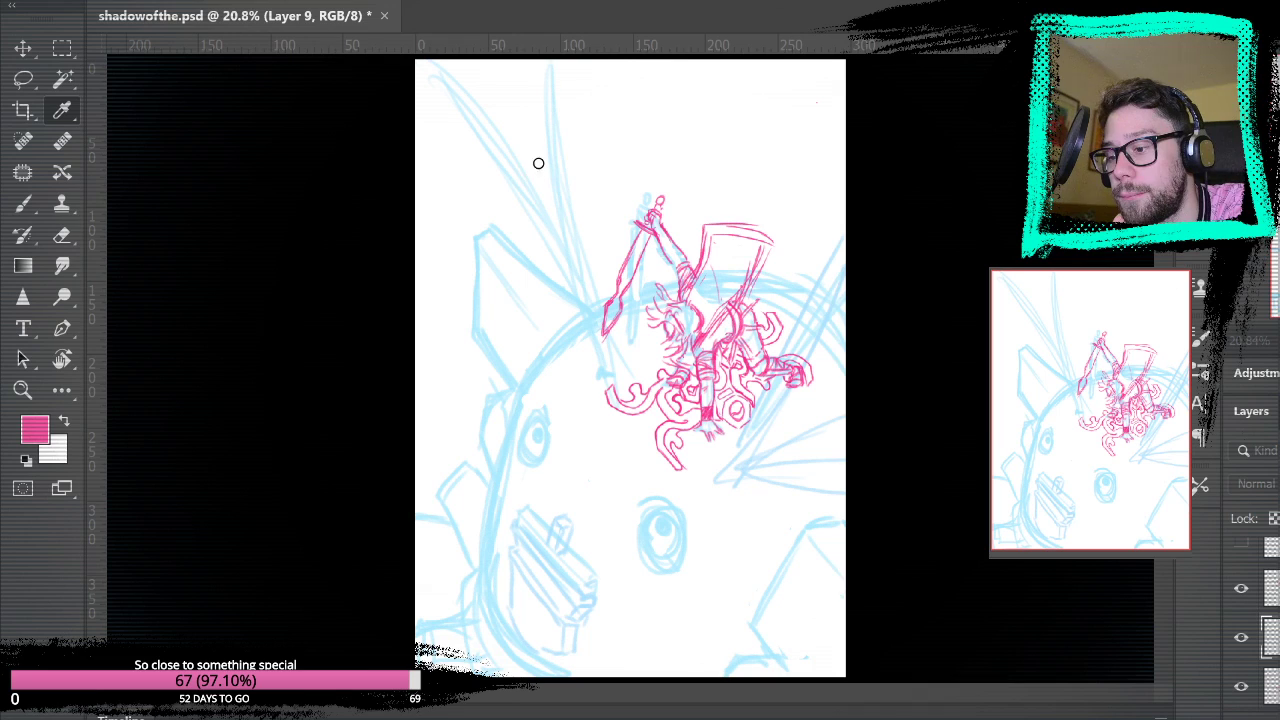
key(b)
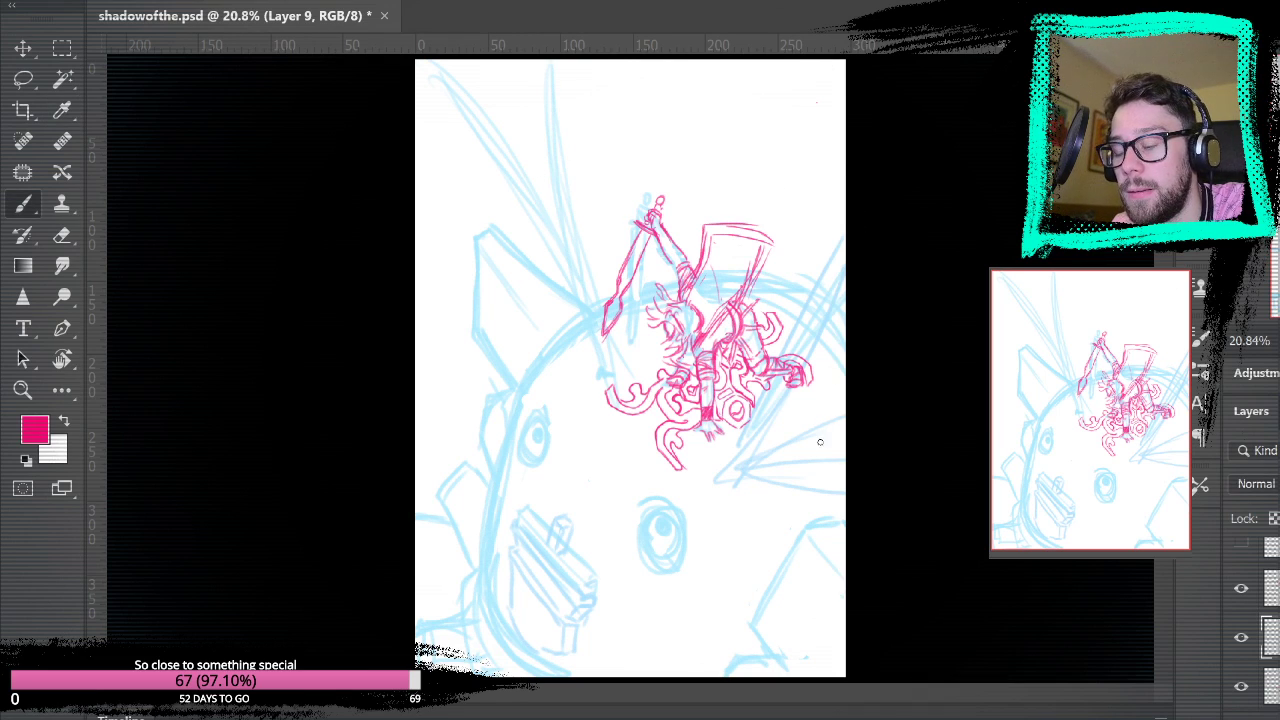
- Examine the creature's lower face and the warrior's line art close up, and return to the whole page
click(28, 386)
click(664, 523)
drag(711, 526, 650, 342)
click(790, 446)
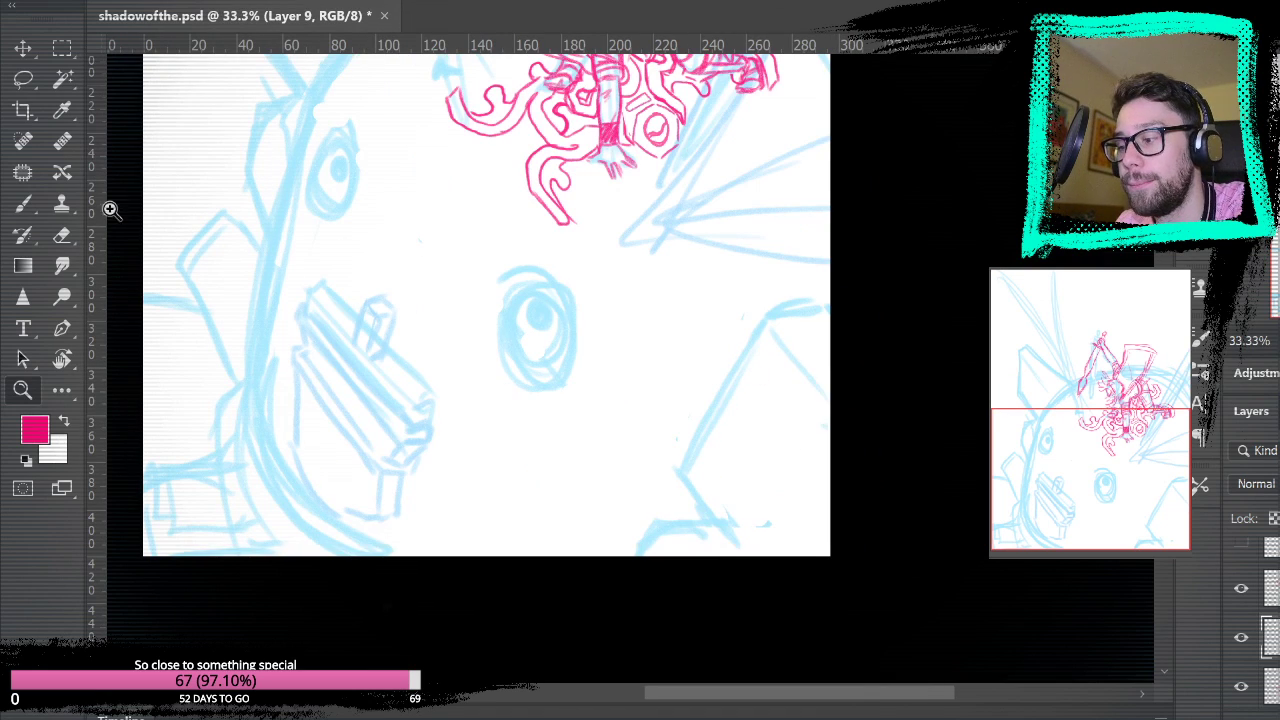
key(b)
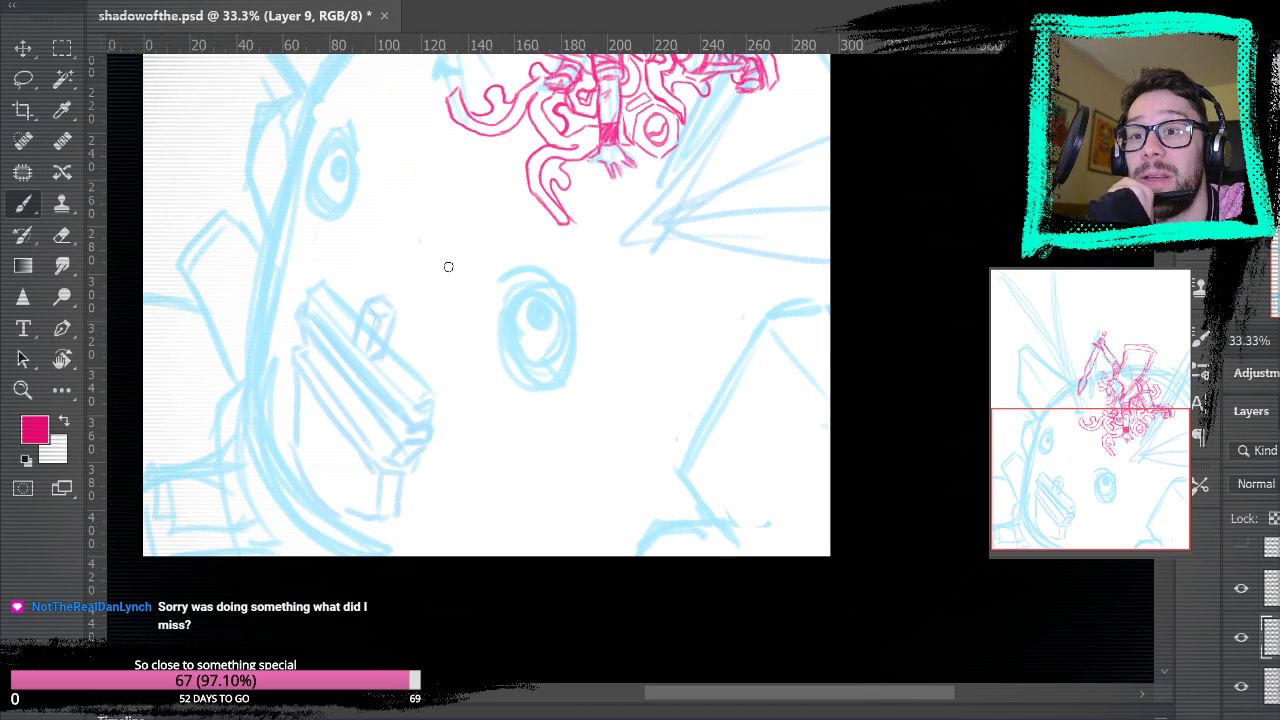
drag(569, 303, 746, 462)
mouse_move(843, 417)
mouse_down()
mouse_move(769, 574)
mouse_move(723, 437)
mouse_move(721, 495)
mouse_up()
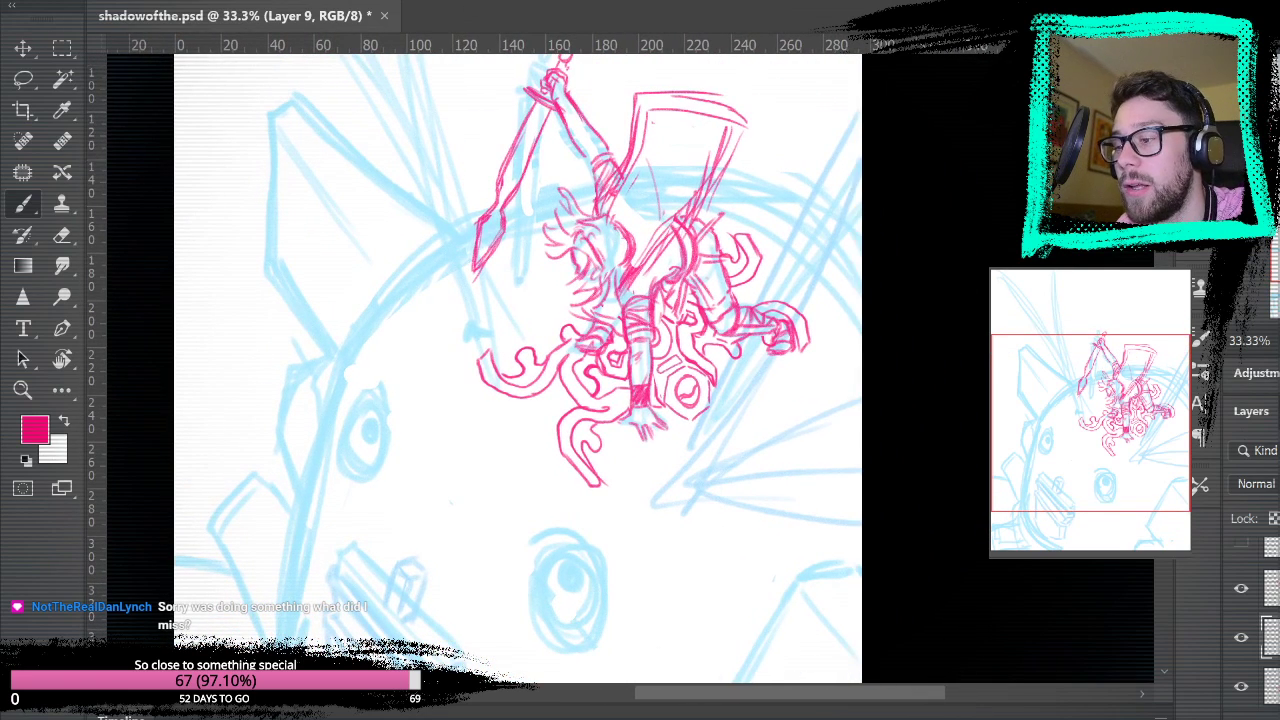
key(ctrl+0)
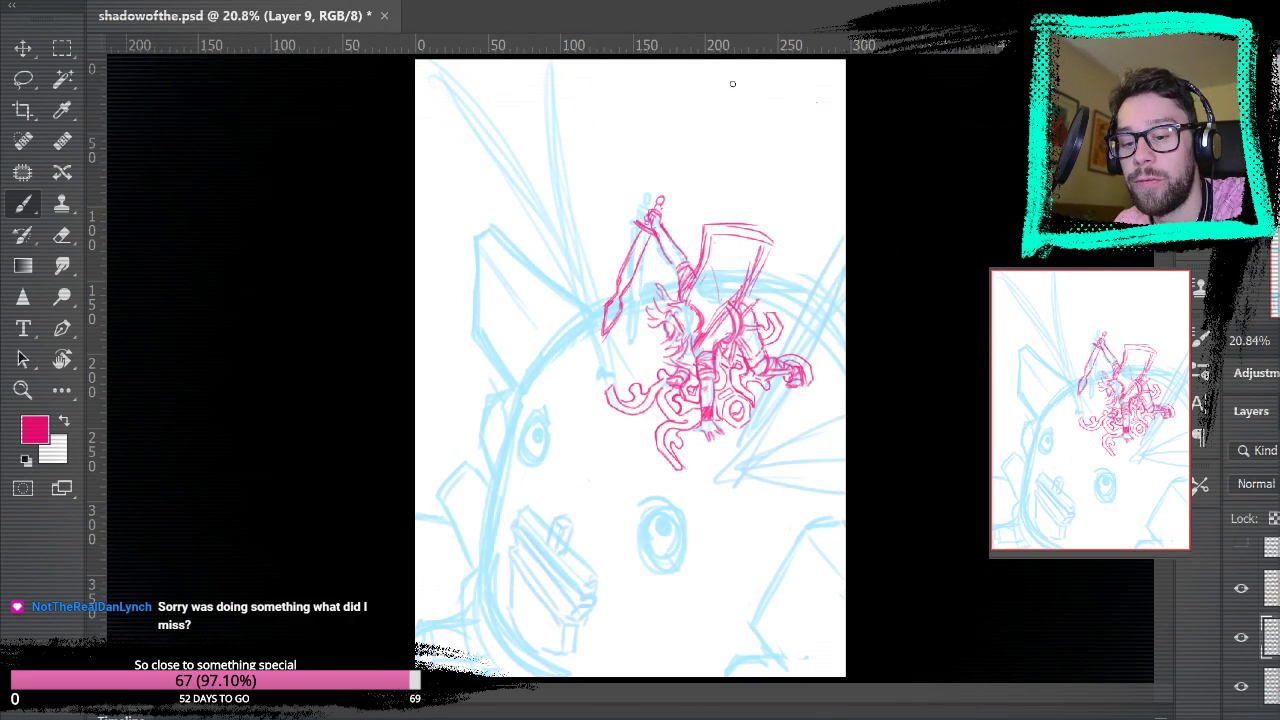
- Show the second colossus reference image, examine its stone armour and fur close up, and hide it again
scroll(1258, 630, down, 5)
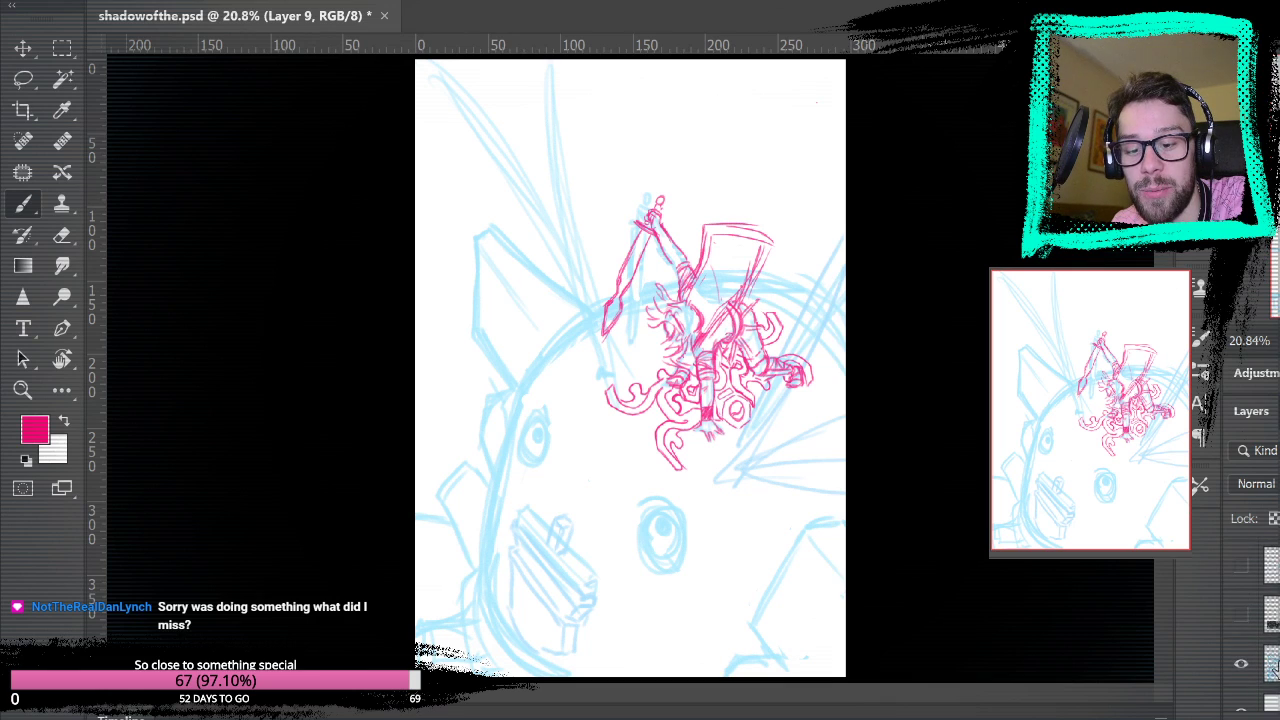
click(1240, 616)
key(z)
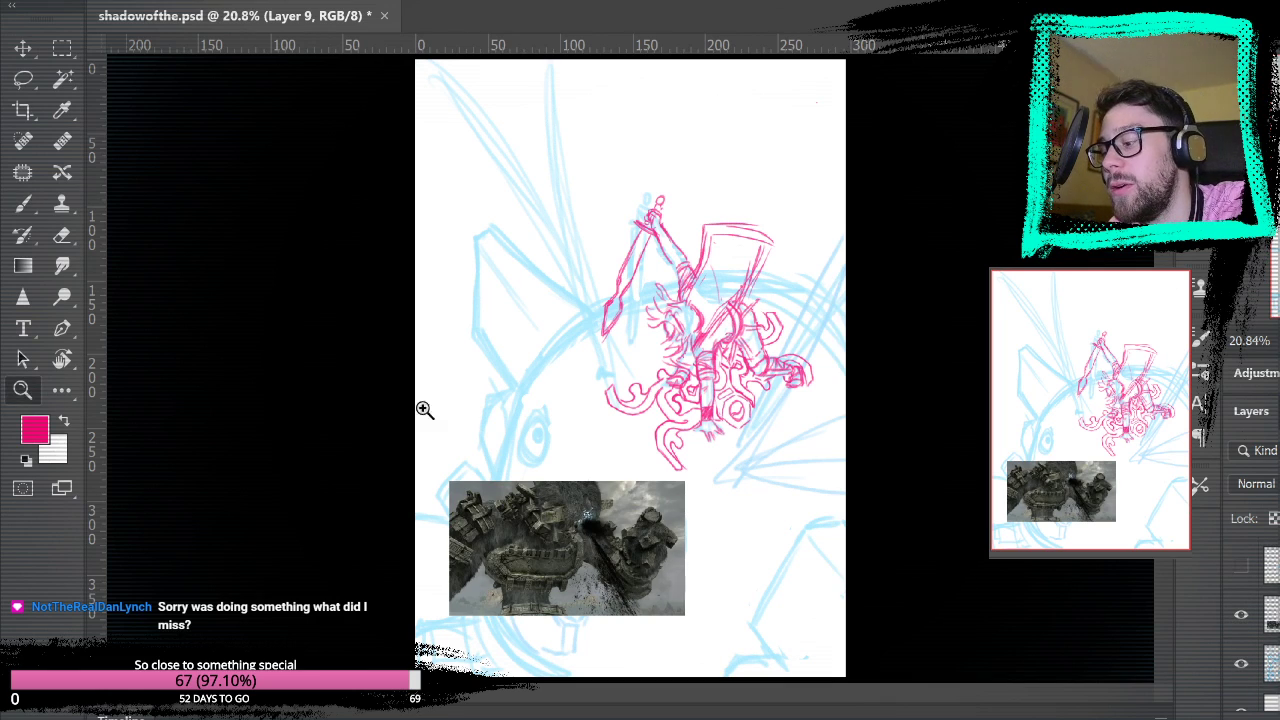
click(653, 569)
click(660, 572)
click(668, 575)
click(705, 555)
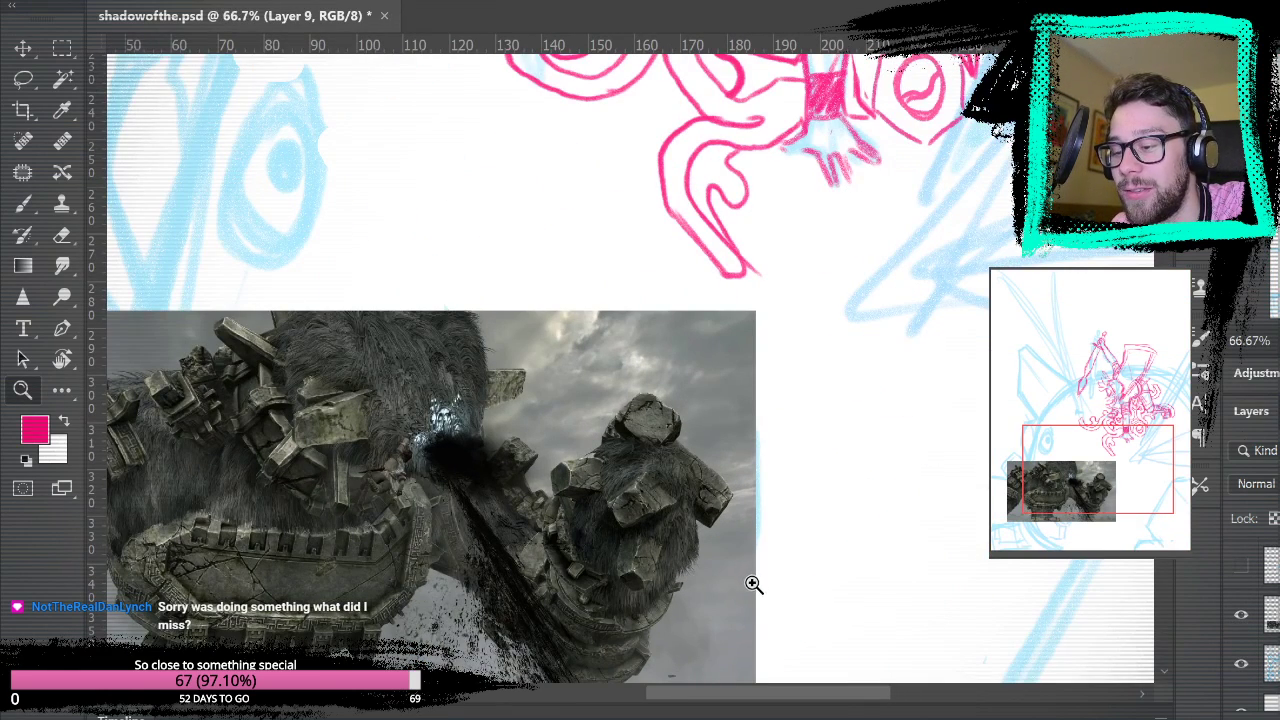
click(1240, 622)
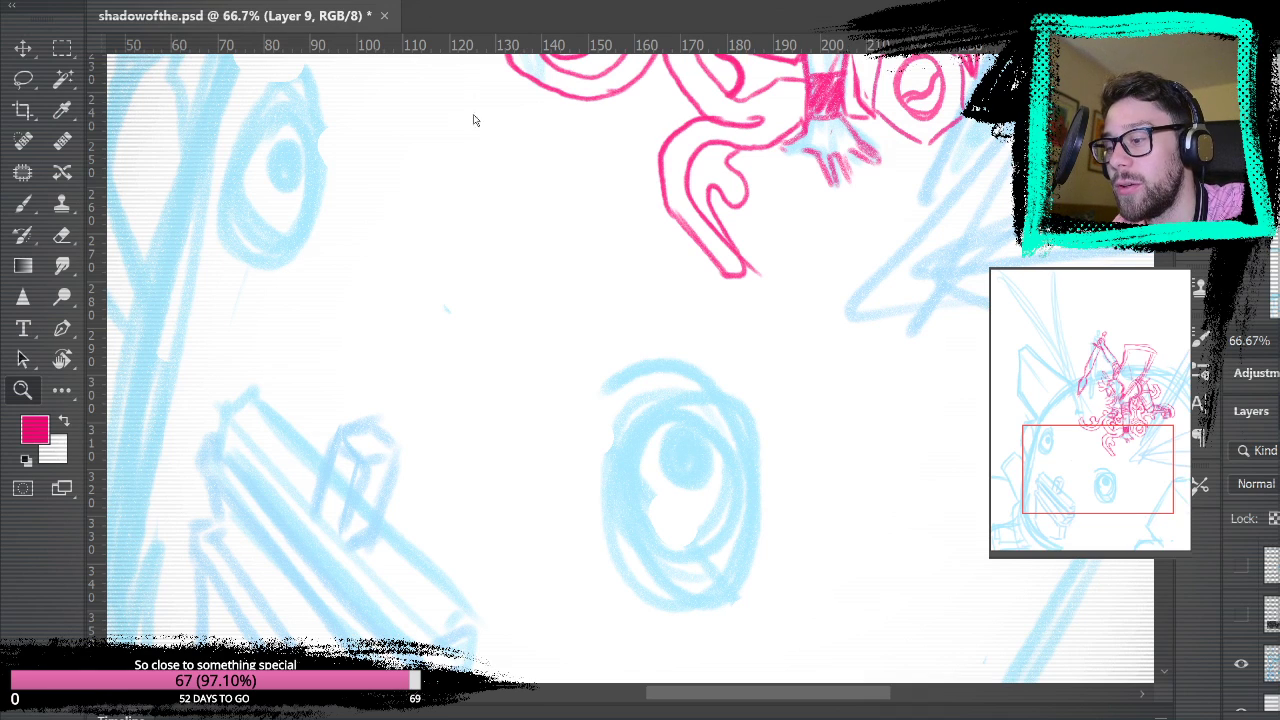
key(ctrl+0)
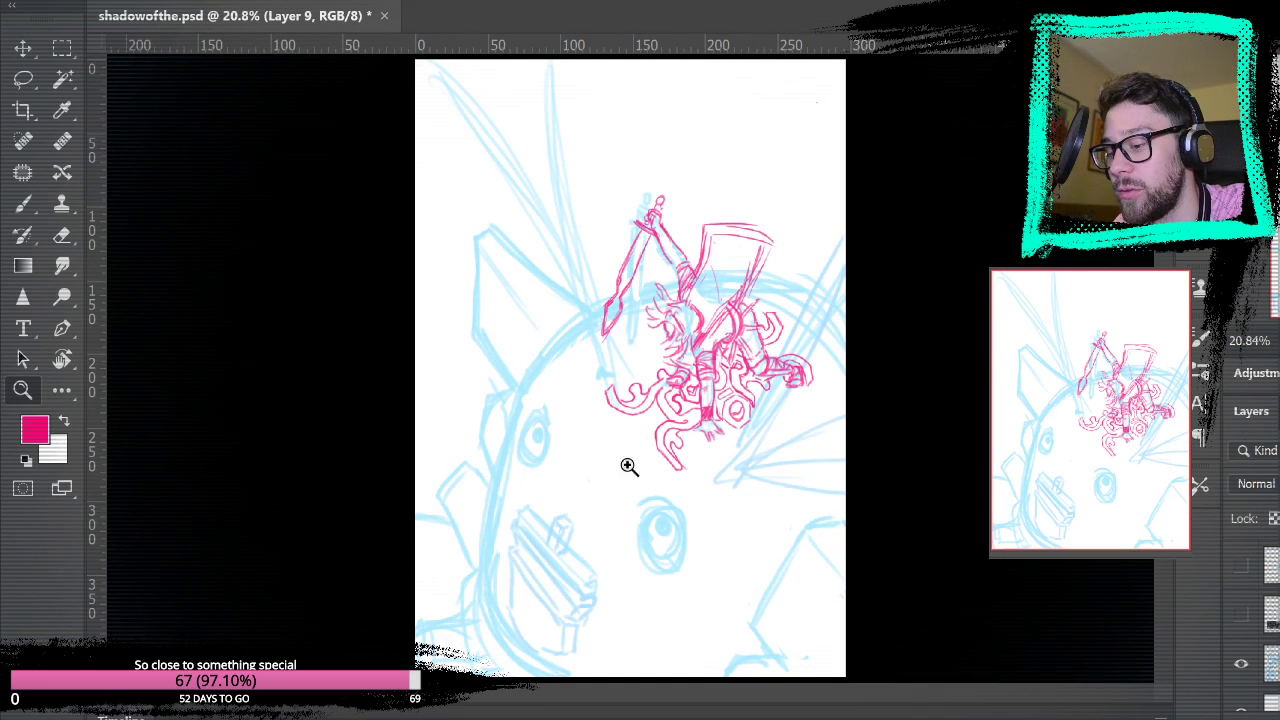
- Show the colossus reference image on Layer 5 and make that layer active
click(643, 540)
click(651, 536)
drag(688, 498, 742, 332)
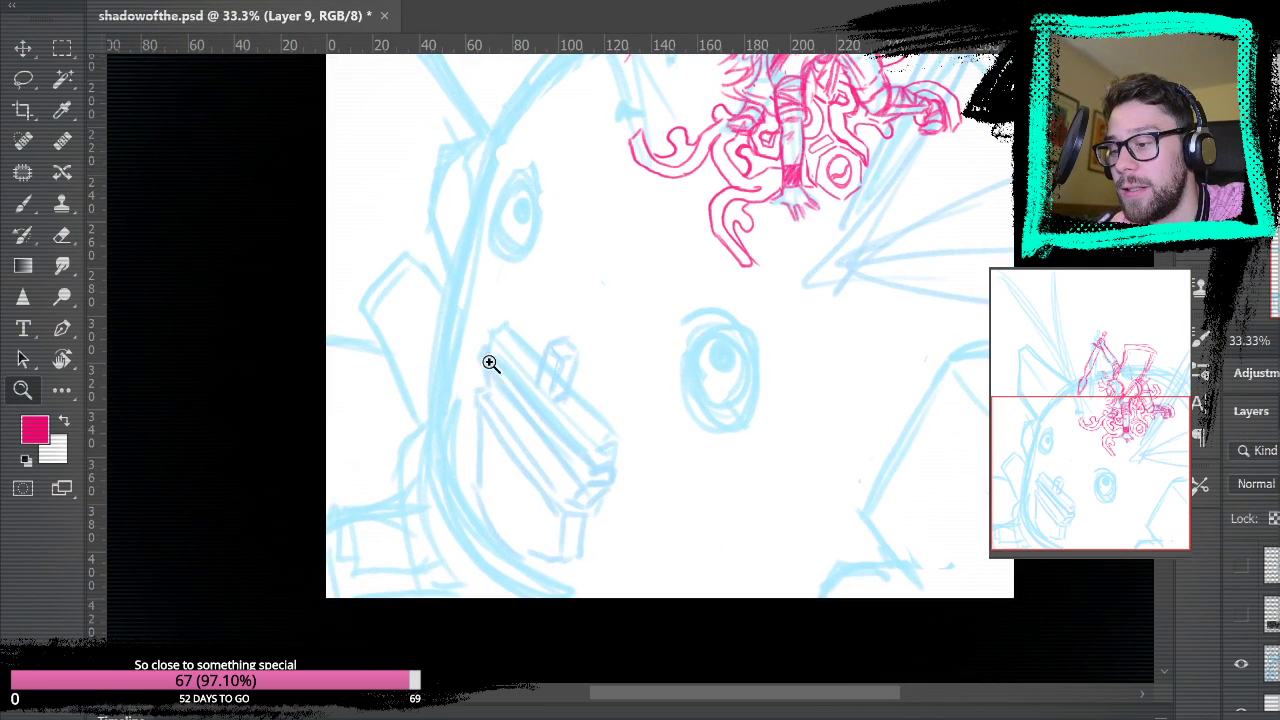
click(470, 405)
key(b)
drag(582, 334, 537, 284)
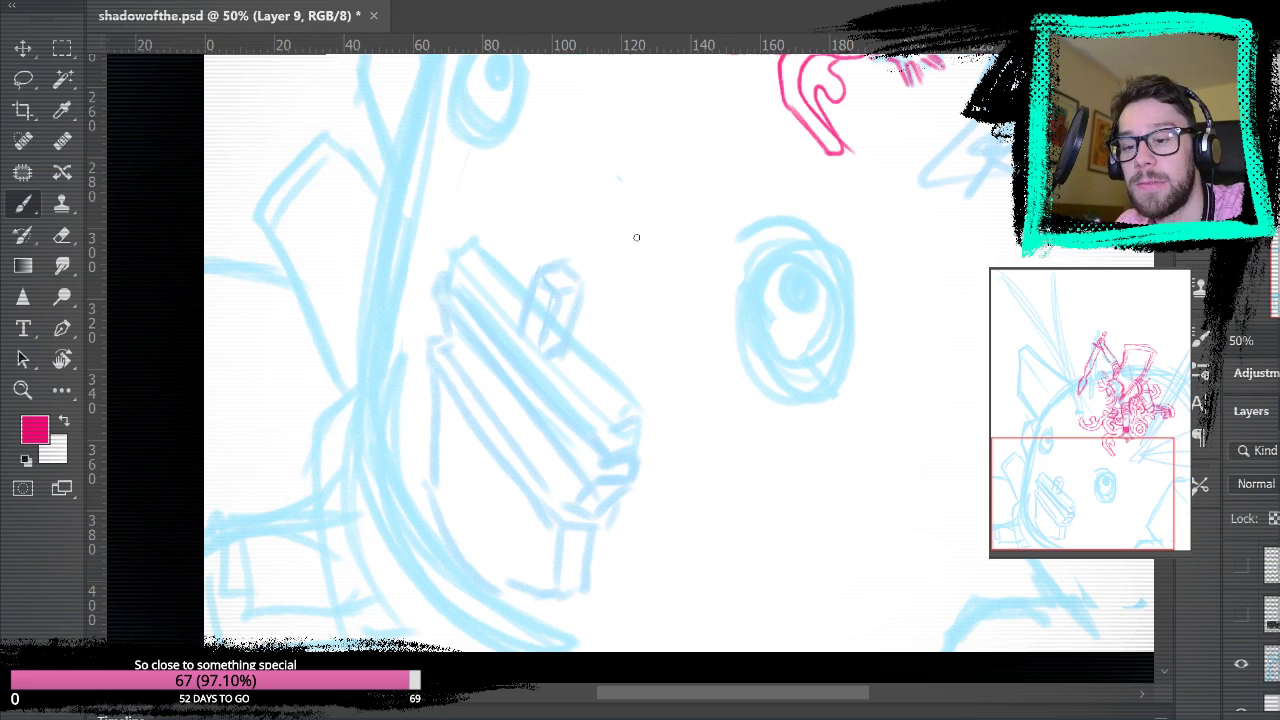
scroll(1270, 615, up, 5)
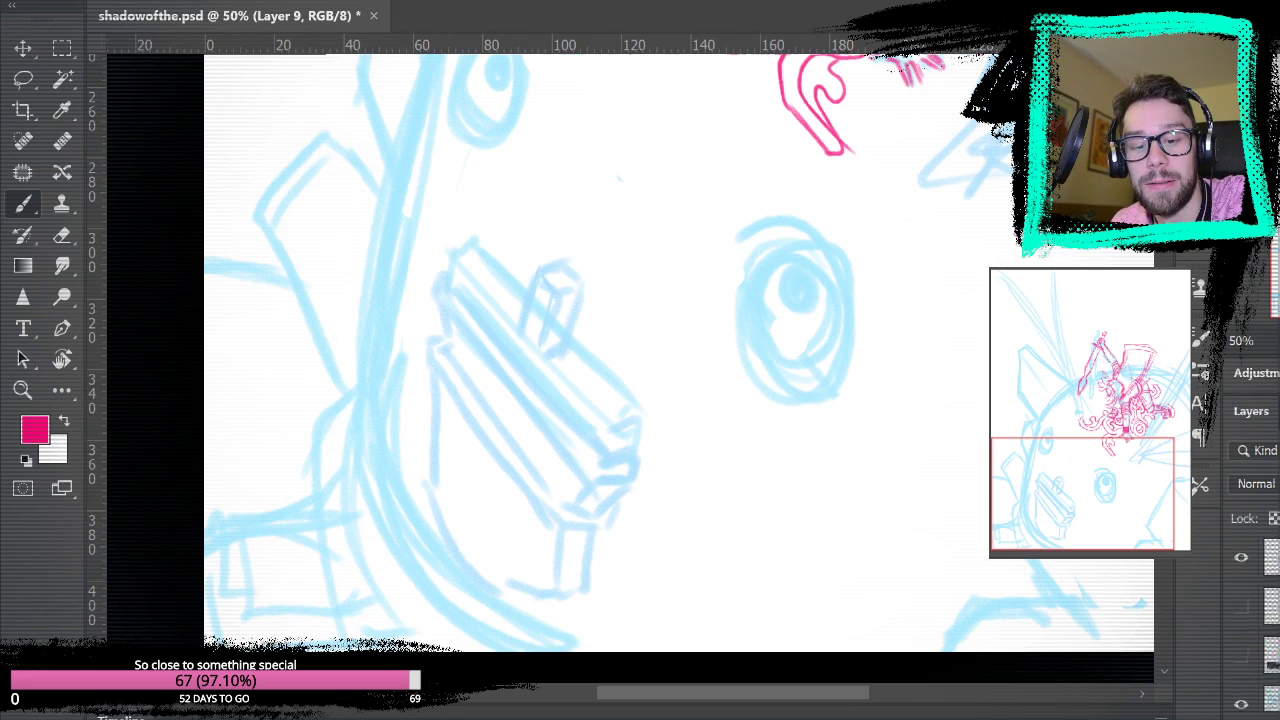
click(1240, 615)
click(1240, 615)
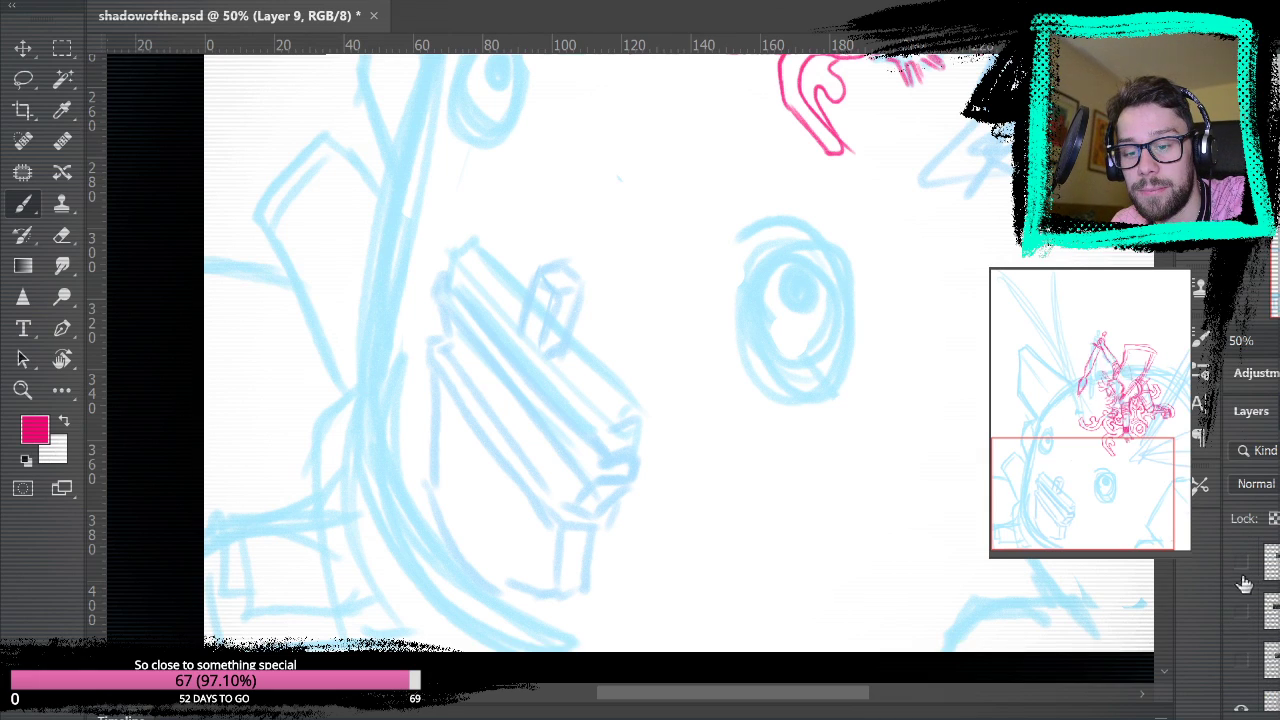
click(1241, 562)
click(1265, 564)
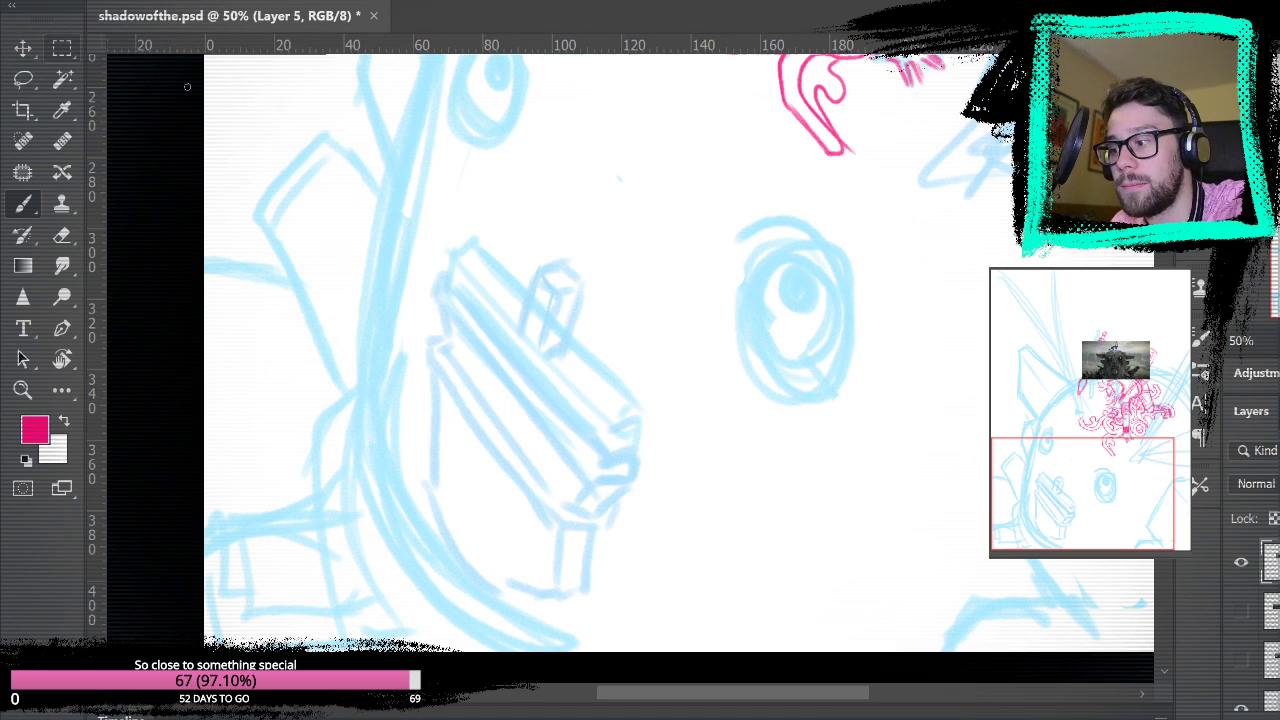
- Move the colossus reference image to the lower part of the page and enlarge it
key(v)
drag(750, 248, 557, 524)
mouse_move(783, 126)
mouse_down()
mouse_move(902, 340)
mouse_move(950, 340)
mouse_move(1046, 563)
mouse_move(1240, 651)
mouse_move(1192, 685)
mouse_up()
key(ctrl+t)
drag(1050, 590, 1030, 526)
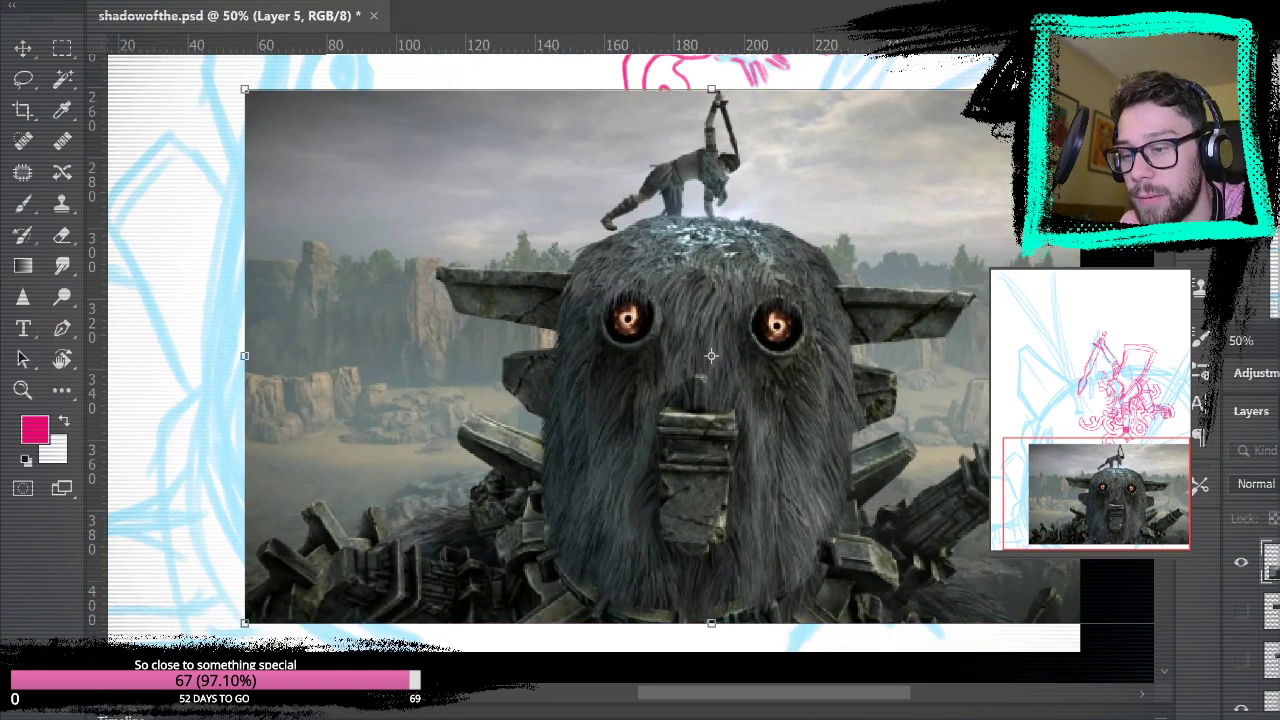
key(Return)
- Lasso the colossus's head in the reference image and paste a copy of it on a new layer
click(23, 78)
mouse_move(490, 178)
mouse_down()
mouse_move(537, 610)
mouse_move(560, 157)
mouse_up()
key(ctrl+c)
key(ctrl+v)
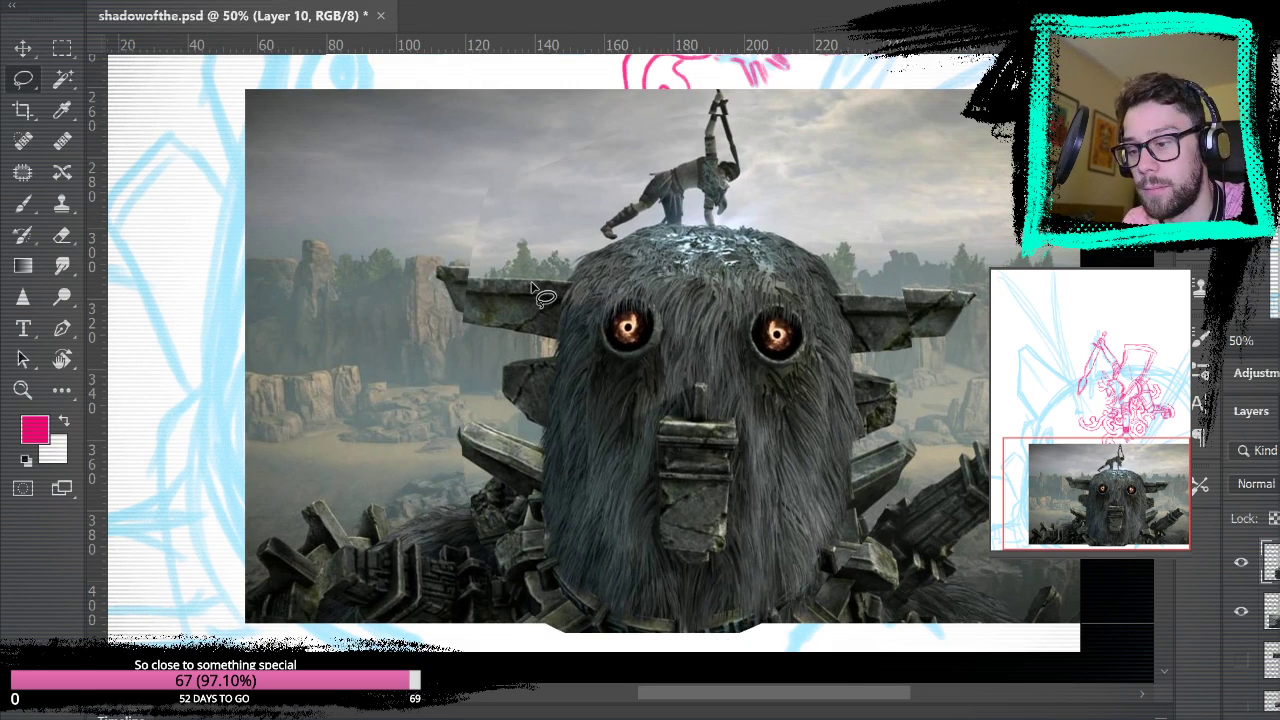
- Hide the full reference image and place the head cutout beside the creature's sketched mouth
click(1241, 610)
mouse_move(640, 488)
mouse_down()
mouse_move(851, 507)
mouse_move(866, 497)
mouse_up()
click(28, 47)
drag(872, 420, 922, 398)
- Find Layer 9 in the layer stack and make it active for drawing with the Brush
click(1271, 611)
scroll(1271, 620, down, 5)
click(1270, 636)
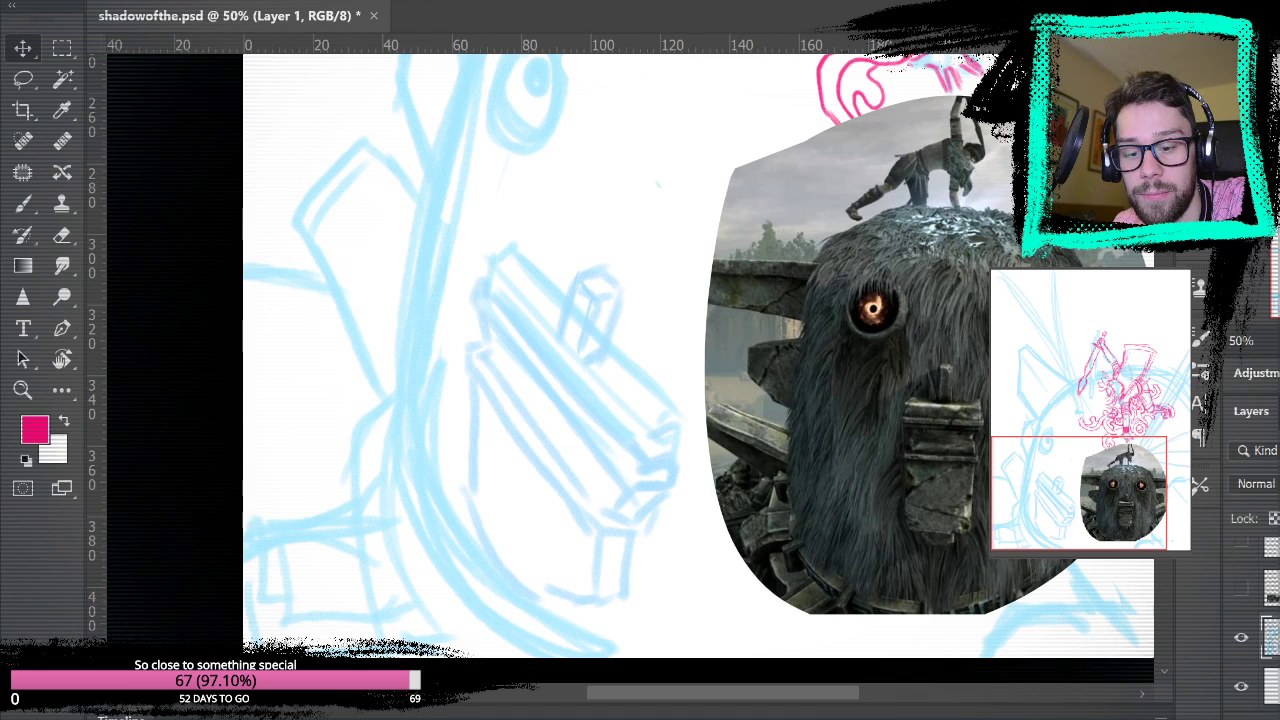
scroll(1270, 620, down, 2)
click(1270, 648)
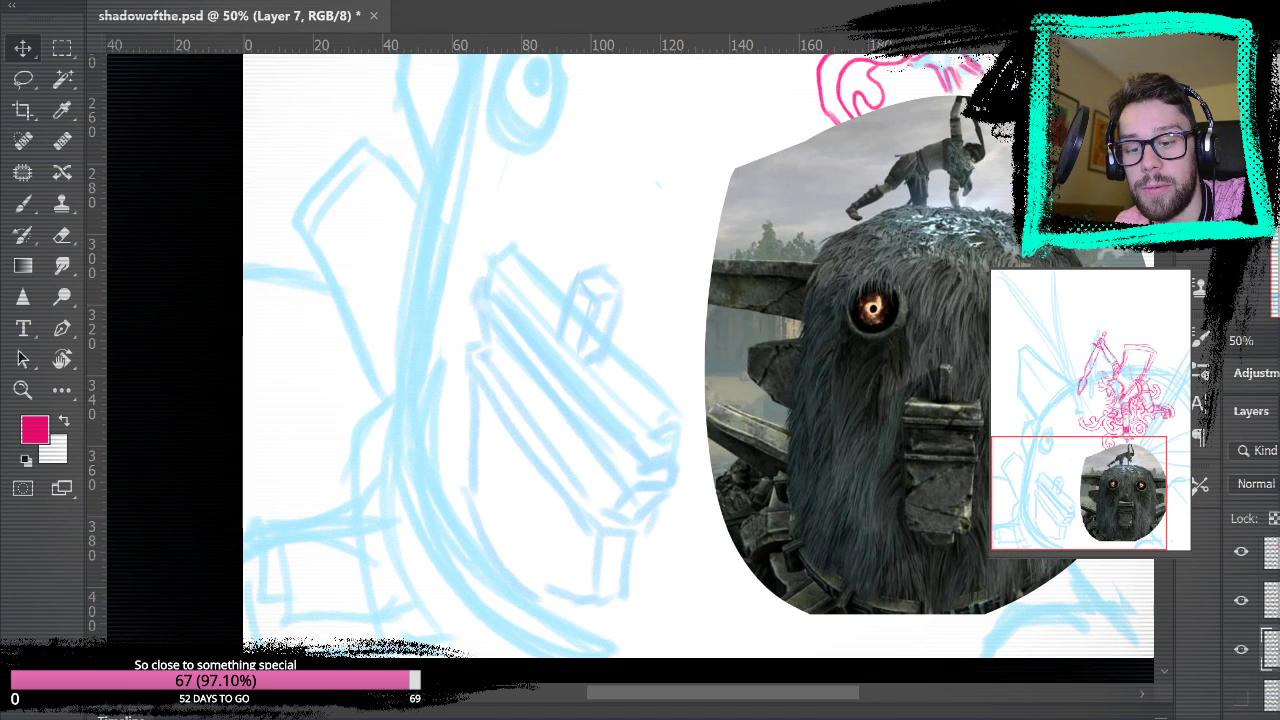
click(1245, 658)
click(1245, 658)
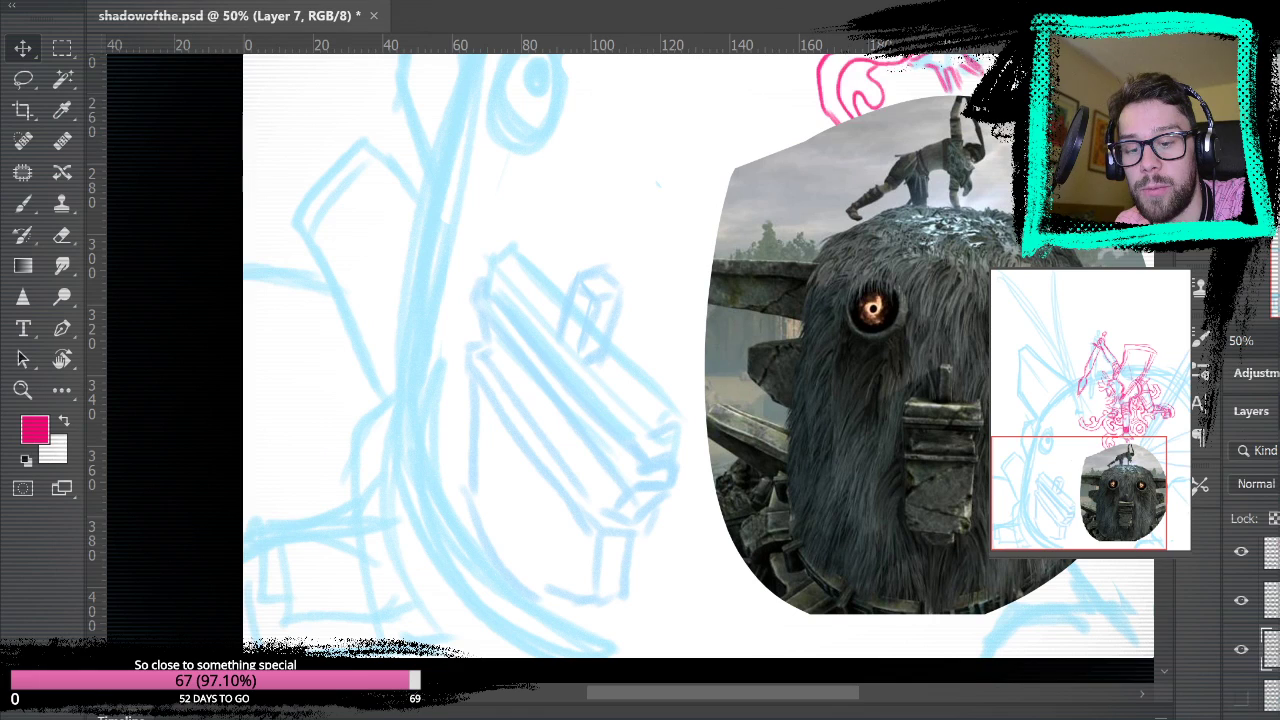
click(1266, 604)
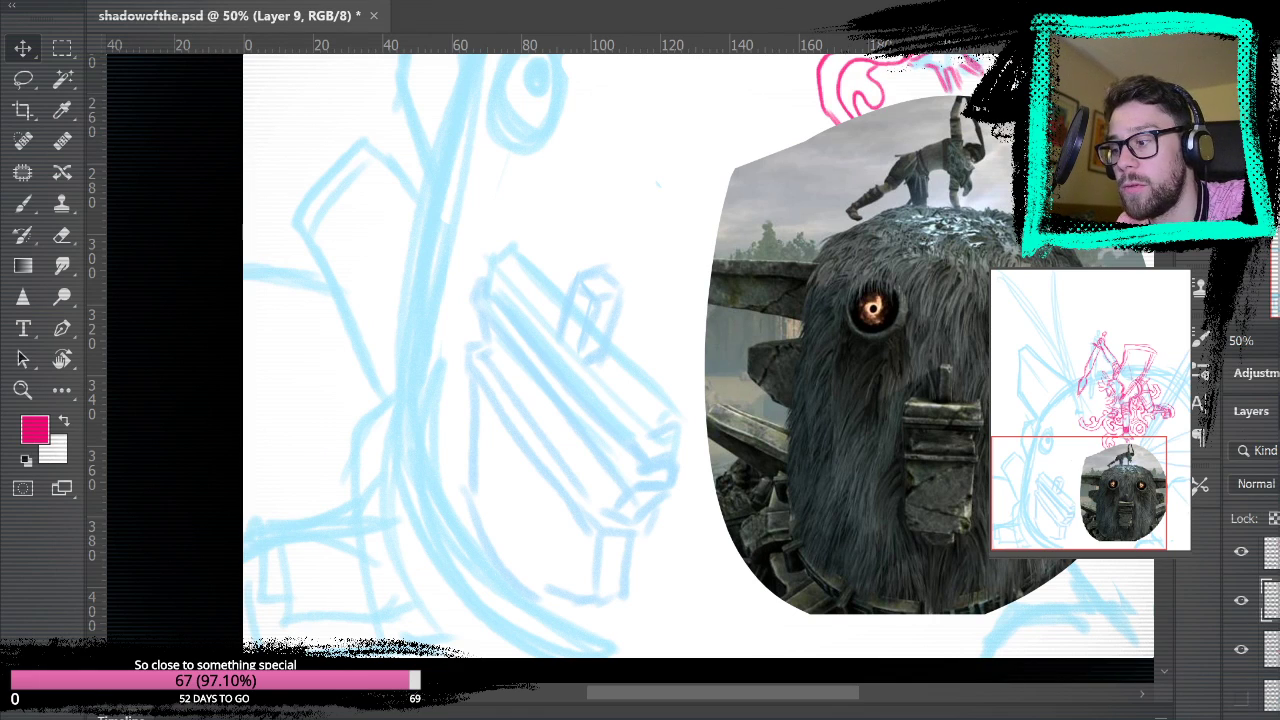
key(b)
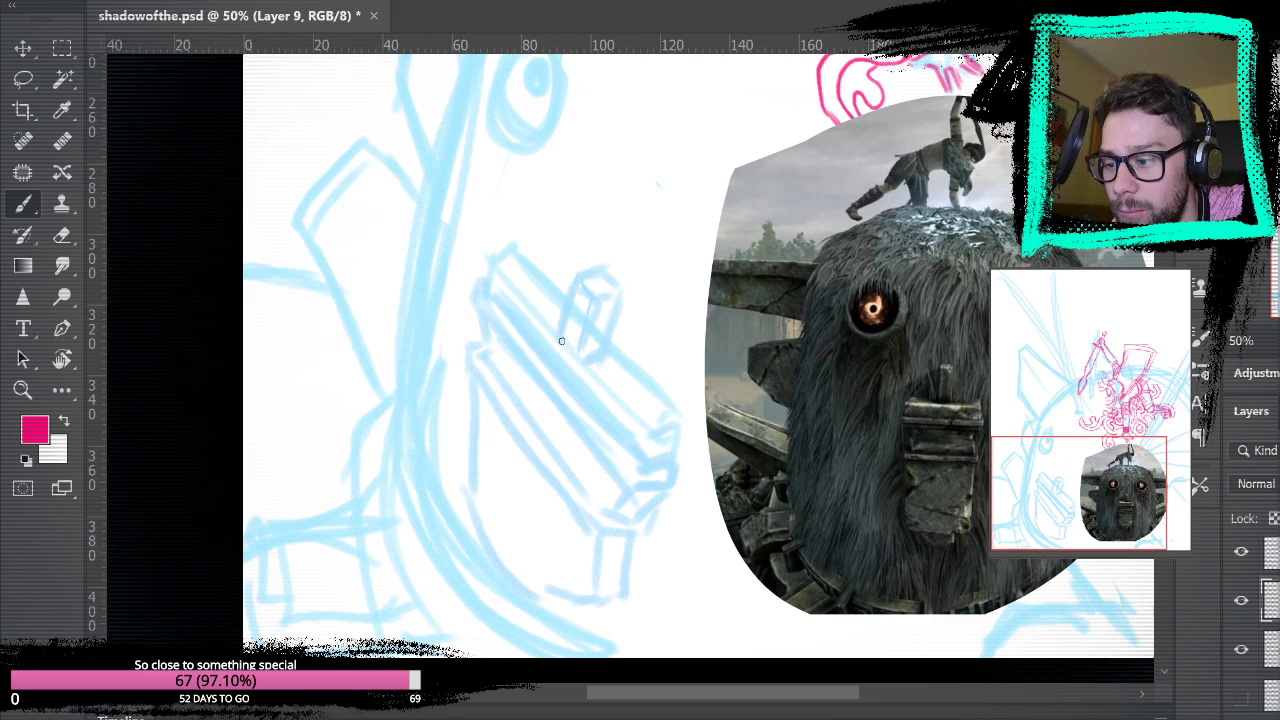
- Line the left side, top edge and inner edge of the creature's nose block in magenta
drag(560, 338, 584, 272)
key(ctrl+z)
drag(560, 336, 577, 282)
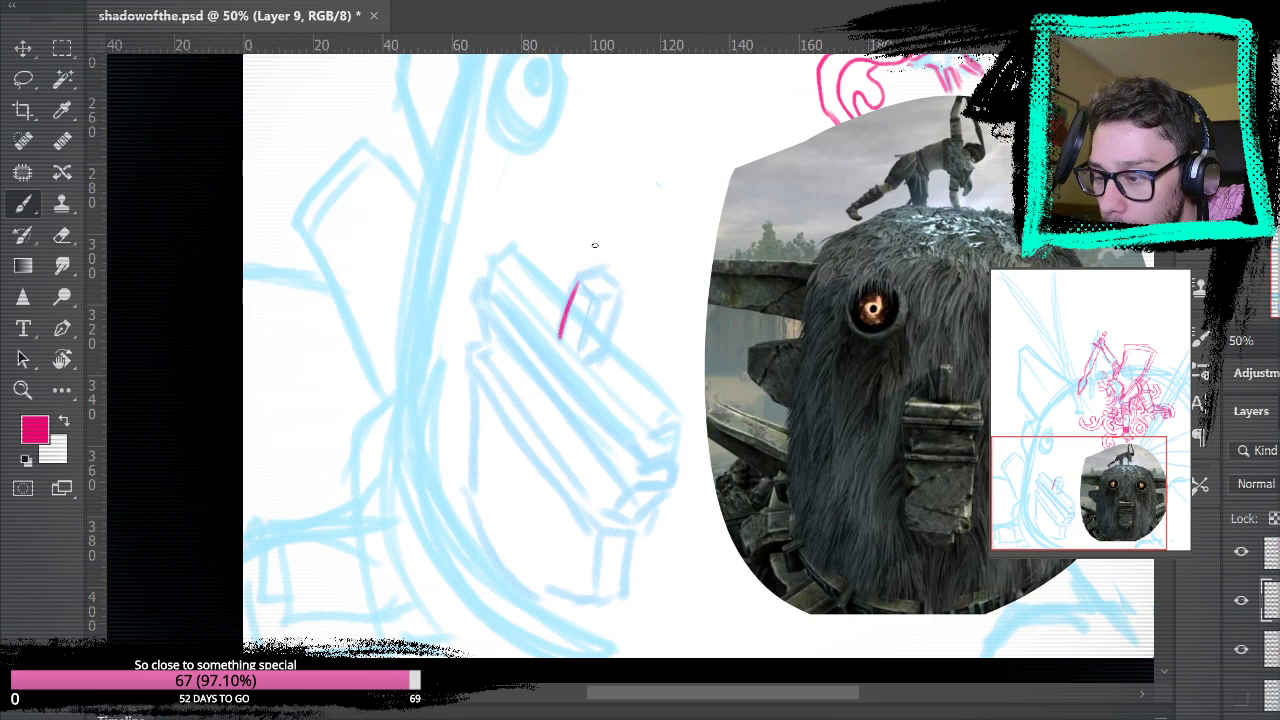
mouse_move(559, 338)
mouse_down()
mouse_move(584, 274)
mouse_move(610, 281)
mouse_up()
key(ctrl+z)
drag(571, 336, 589, 292)
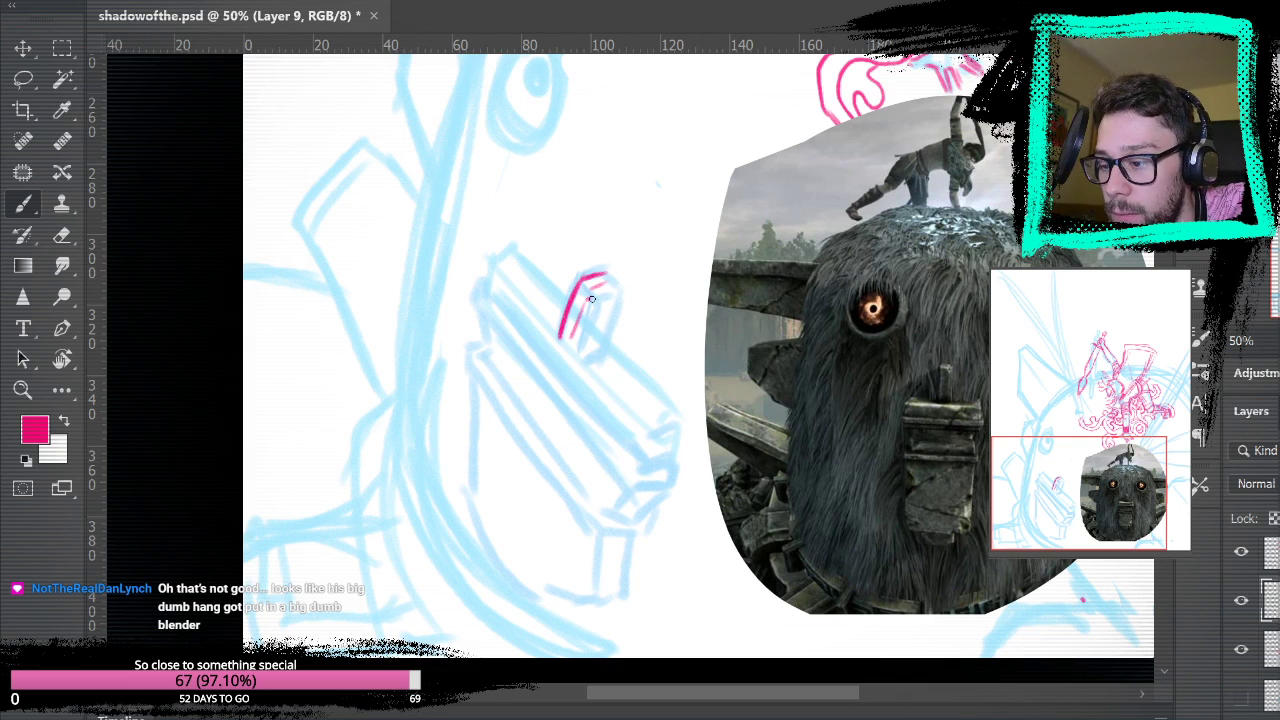
drag(574, 340, 570, 348)
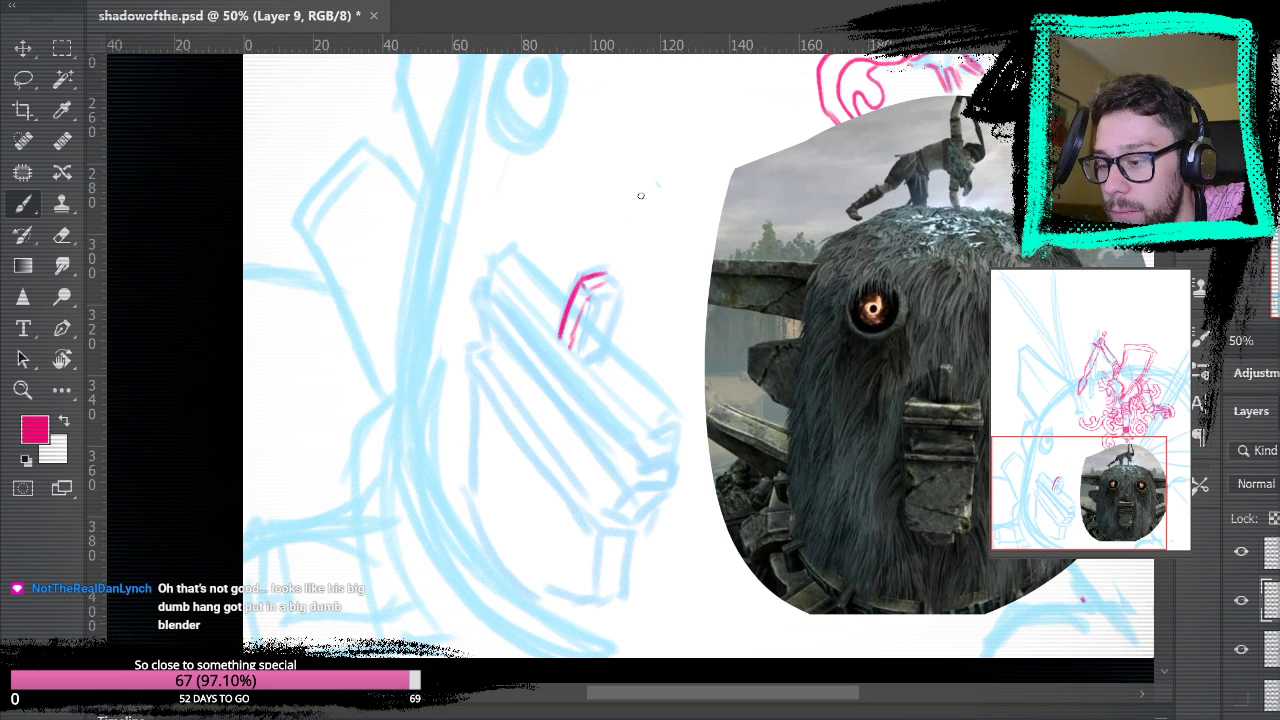
- Line the right side of the nose block and add a few fur strands above it
drag(625, 273, 600, 349)
drag(625, 300, 597, 351)
drag(615, 241, 601, 272)
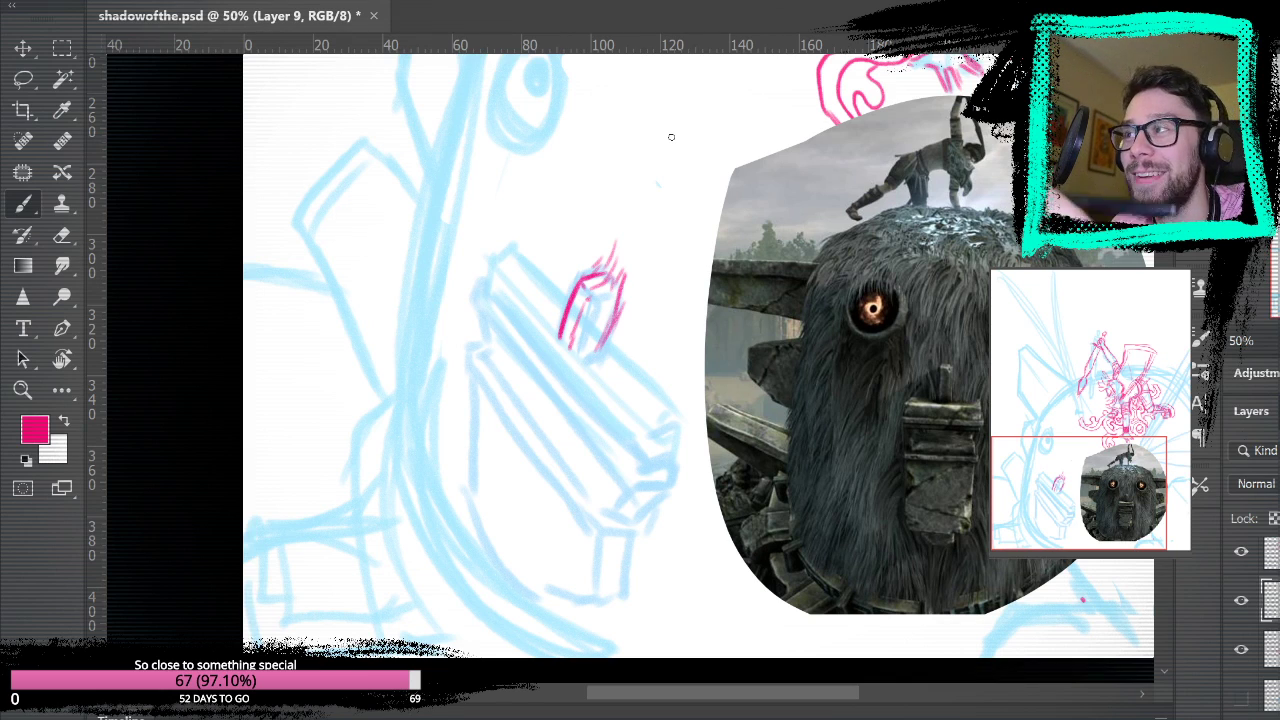
- Line the short top edge at the mouth slab's upper end and a jagged edge at its lower end
drag(669, 403, 605, 337)
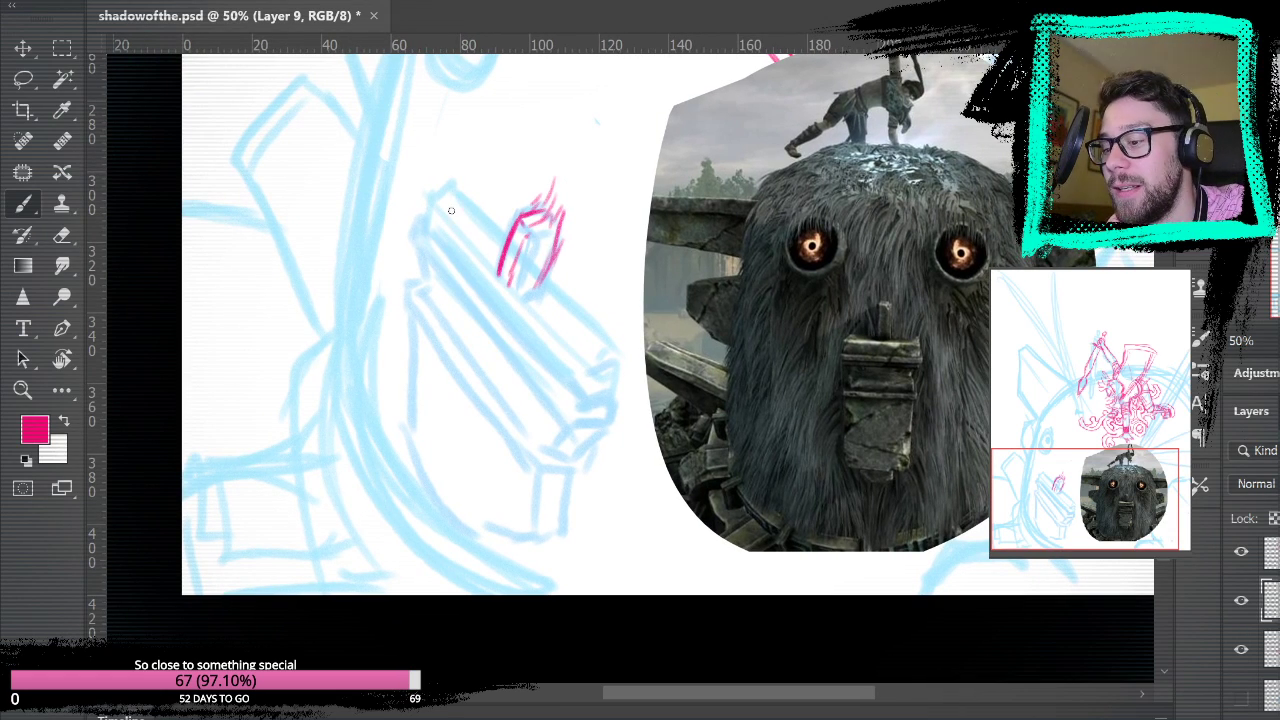
mouse_move(472, 200)
mouse_down()
mouse_move(426, 208)
mouse_move(464, 203)
mouse_up()
key(ctrl+z)
key(ctrl+z)
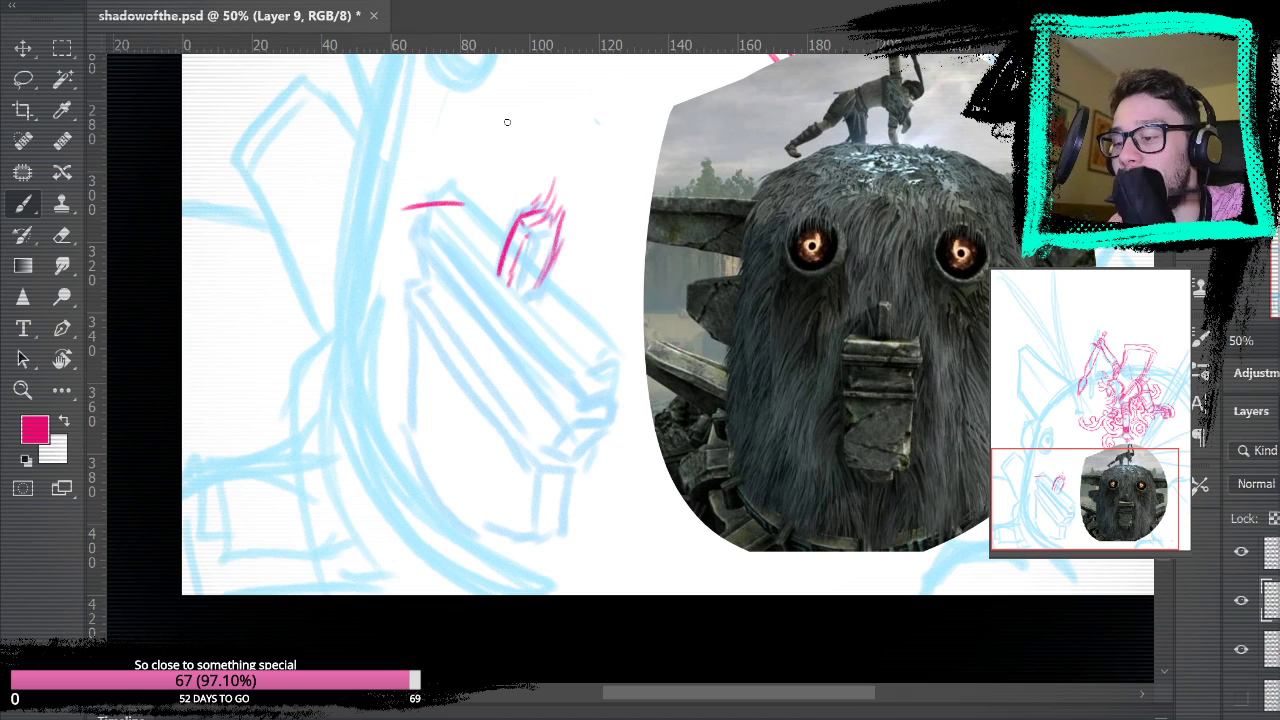
drag(576, 381, 607, 354)
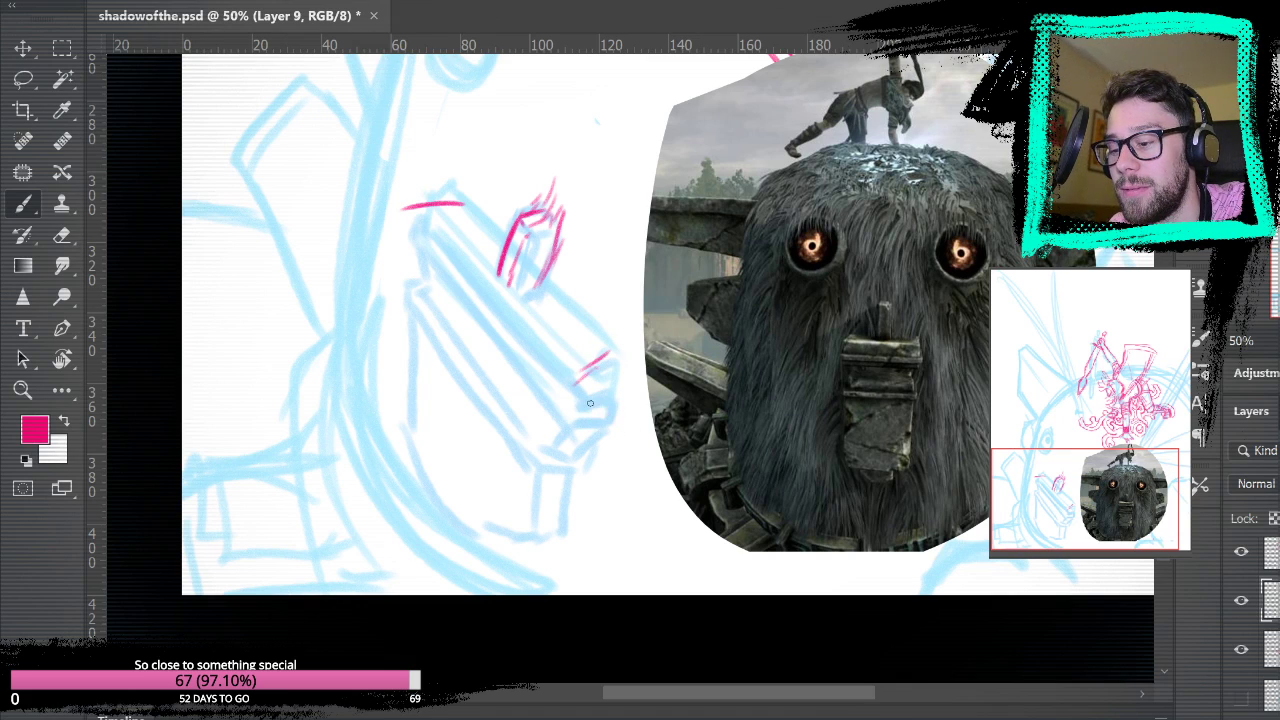
key(ctrl+z)
drag(572, 381, 614, 356)
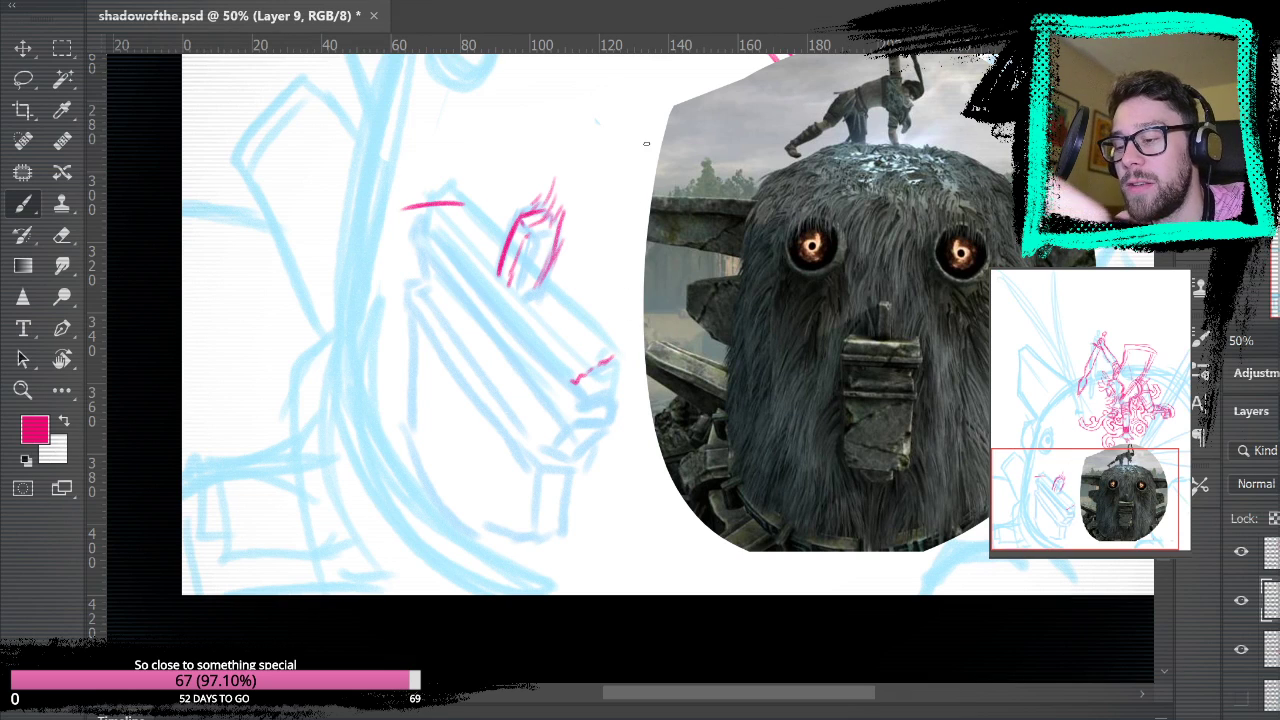
- Draw fur strands along the mouth slab's upper side and around its lower right corner
mouse_move(466, 186)
mouse_down()
mouse_move(460, 210)
mouse_move(497, 225)
mouse_up()
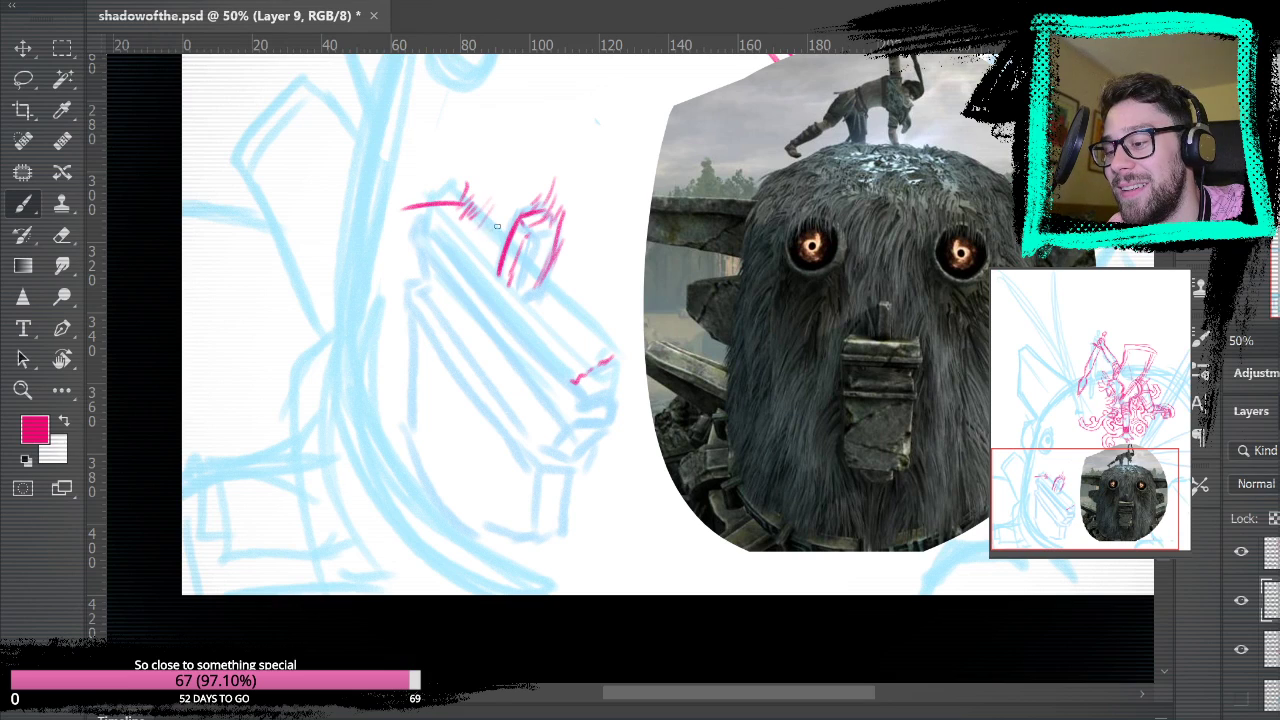
drag(590, 278, 578, 306)
mouse_move(595, 292)
mouse_down()
mouse_move(603, 330)
mouse_move(600, 362)
mouse_up()
drag(636, 304, 616, 372)
drag(628, 322, 612, 382)
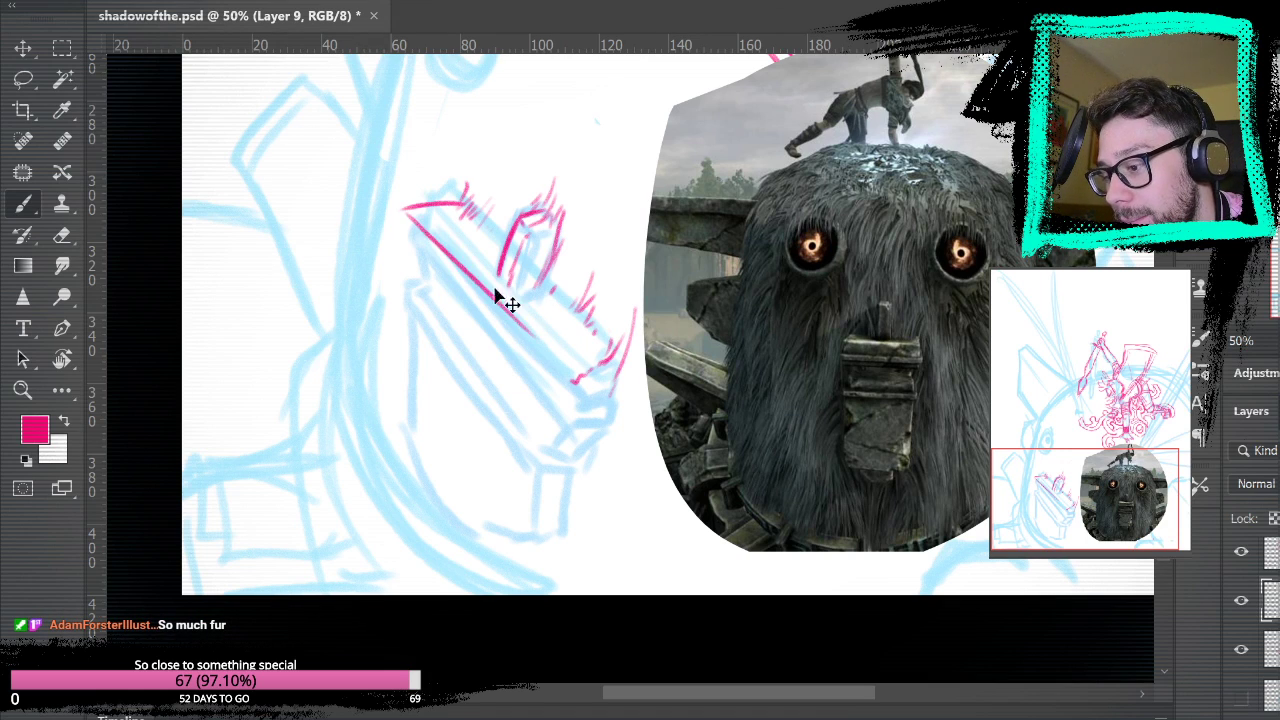
- Line the mouth slab's front face with two long diagonal edges, its left corner and its lower end
drag(407, 211, 553, 363)
key(ctrl+z)
mouse_move(497, 303)
mouse_down()
mouse_move(548, 340)
mouse_move(521, 335)
mouse_move(548, 380)
mouse_move(521, 341)
mouse_up()
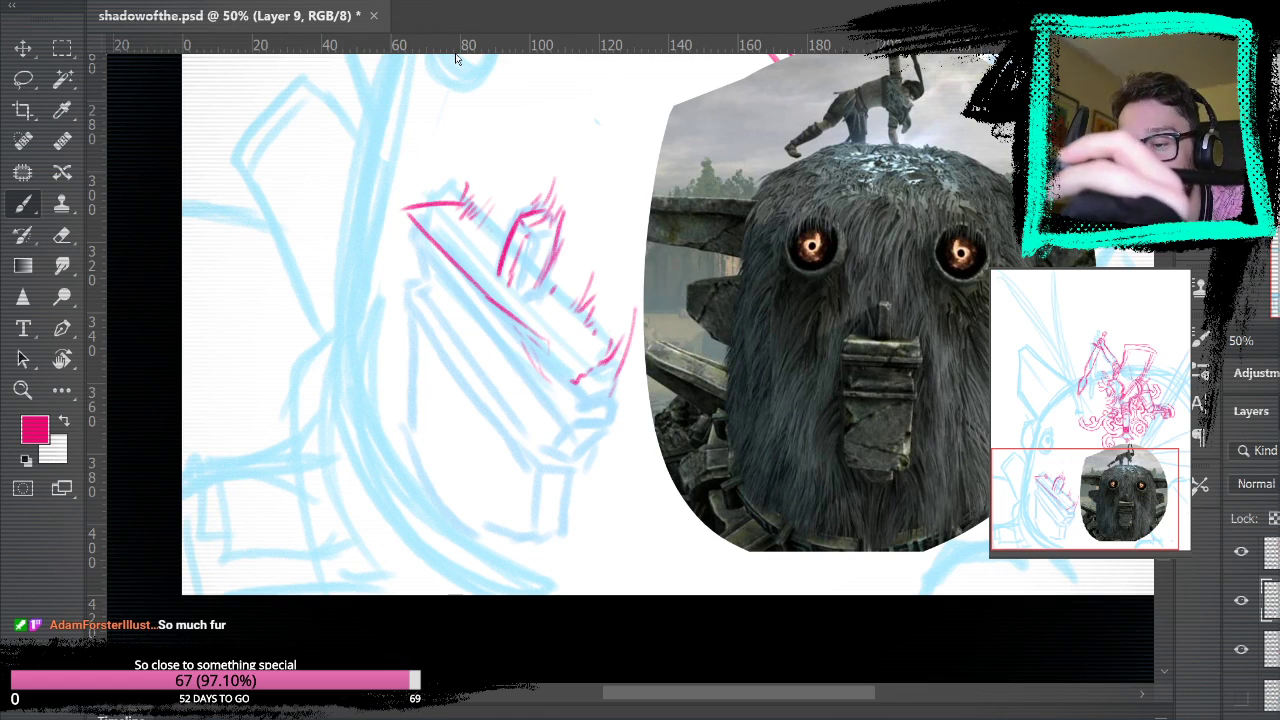
drag(568, 414, 603, 397)
mouse_move(405, 213)
mouse_down()
mouse_move(404, 256)
mouse_move(457, 294)
mouse_move(556, 412)
mouse_up()
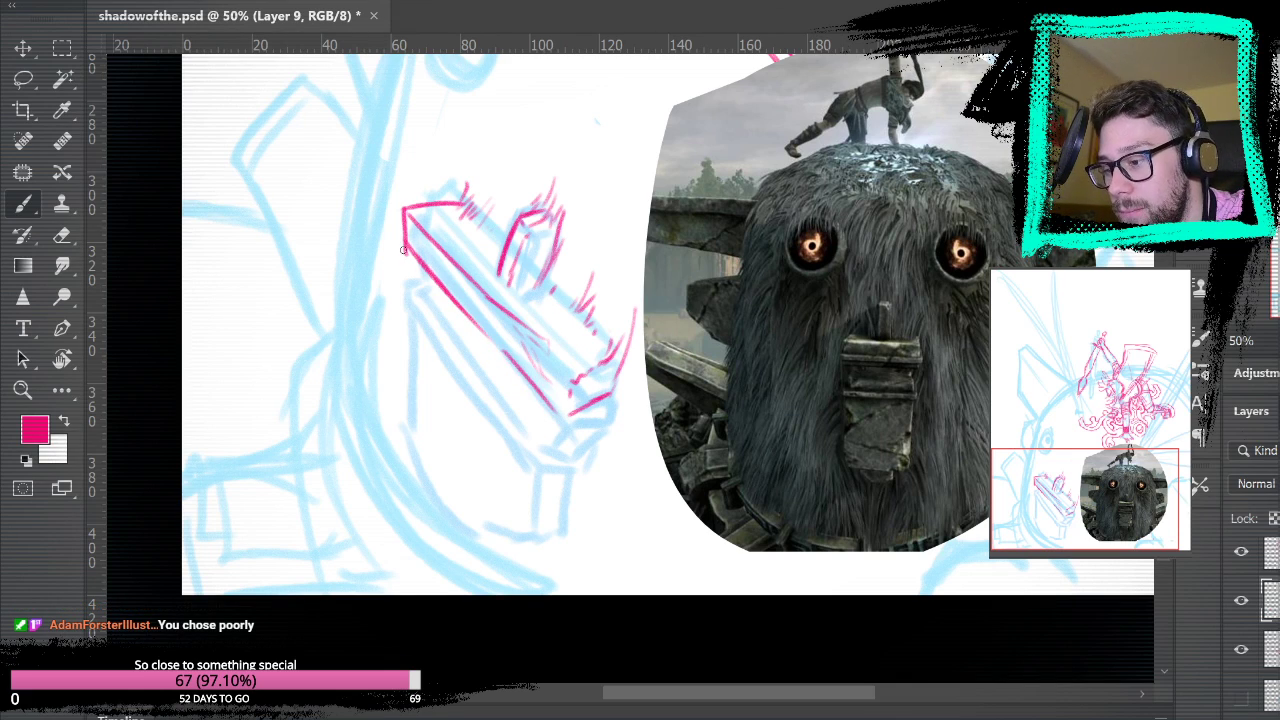
- Draw a thin second ledge under the left end of the mouth slab's front face
mouse_move(400, 246)
mouse_down()
mouse_move(461, 326)
mouse_move(406, 256)
mouse_move(443, 296)
mouse_up()
drag(400, 254, 455, 316)
drag(397, 250, 403, 230)
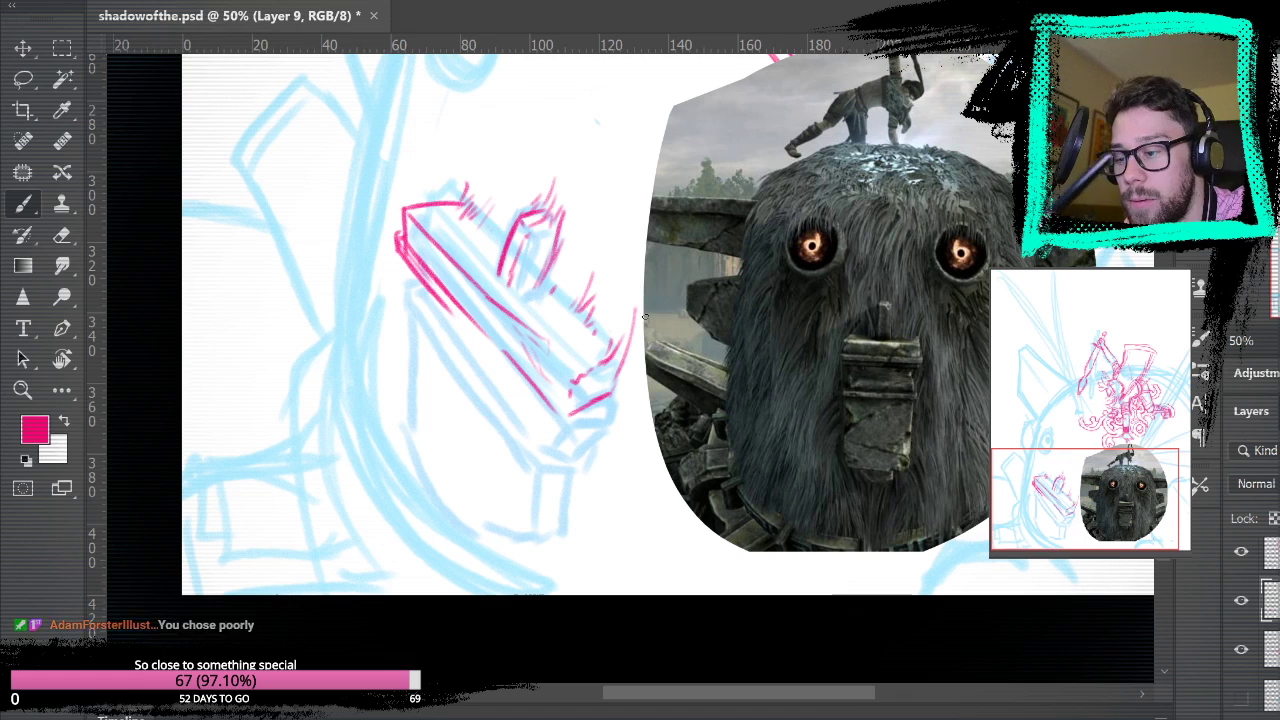
- Draw the lower long edge and the near corner of the nose slab in pink over the blue sketch
drag(445, 304, 530, 402)
drag(443, 305, 547, 418)
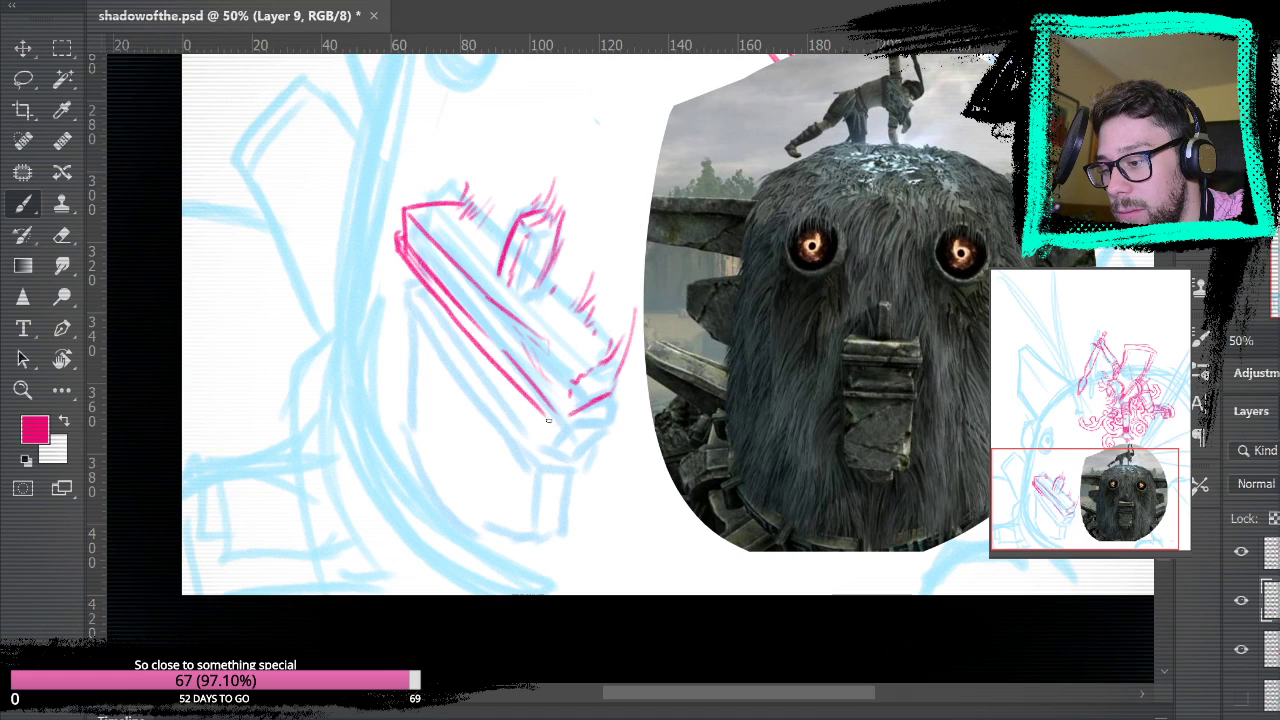
mouse_move(500, 364)
mouse_down()
mouse_move(559, 433)
mouse_move(614, 396)
mouse_move(592, 422)
mouse_up()
- Check the pink slab lines with the blue sketch layer hidden and shown, and within the whole drawing
drag(684, 570, 764, 543)
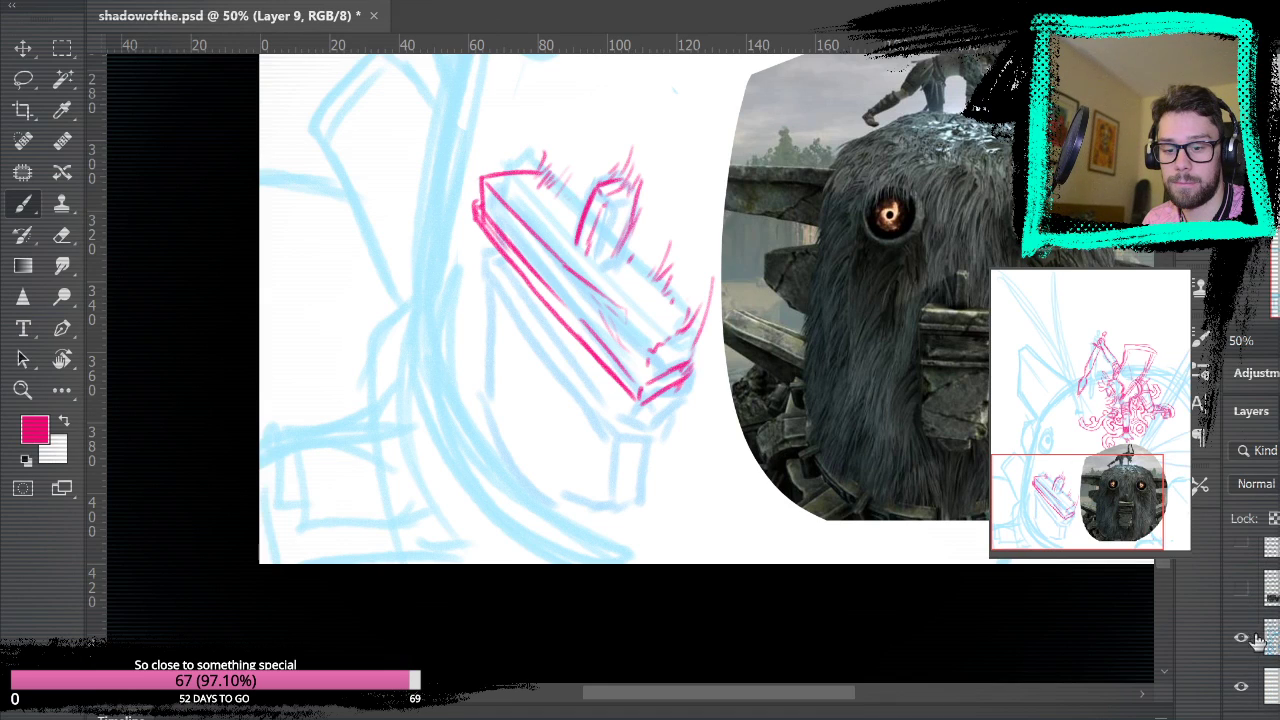
click(1246, 643)
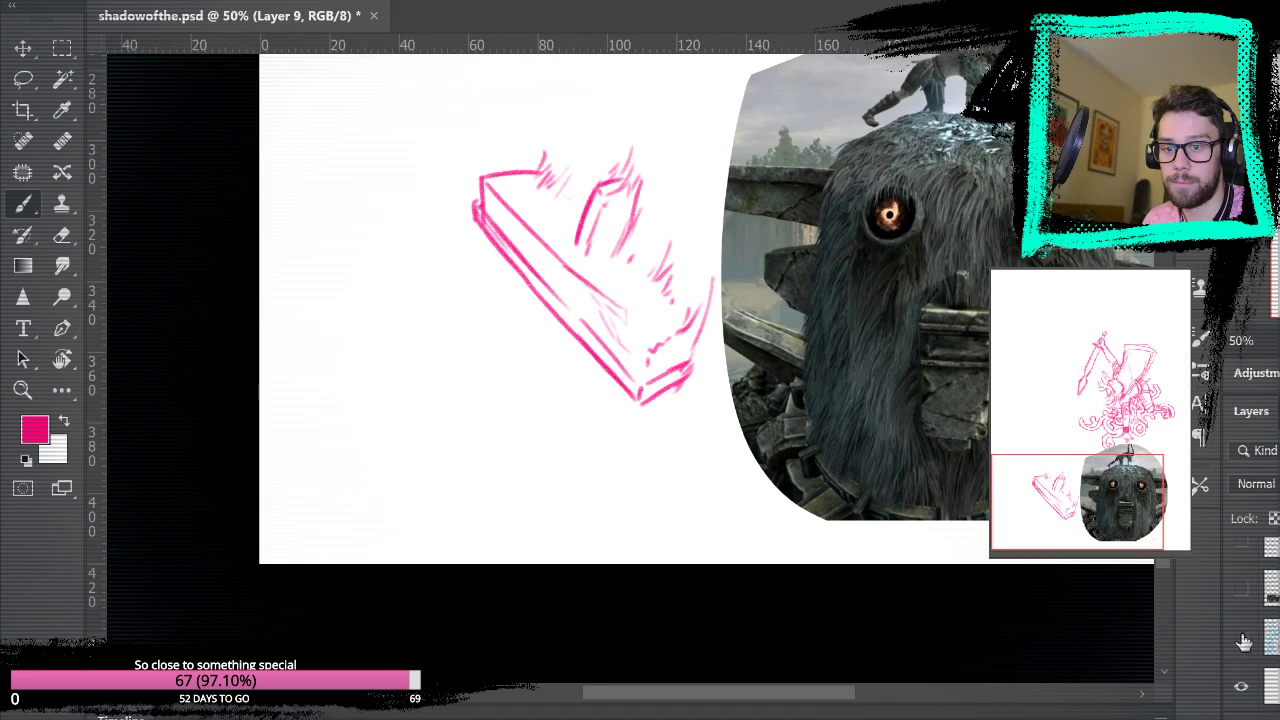
click(1241, 638)
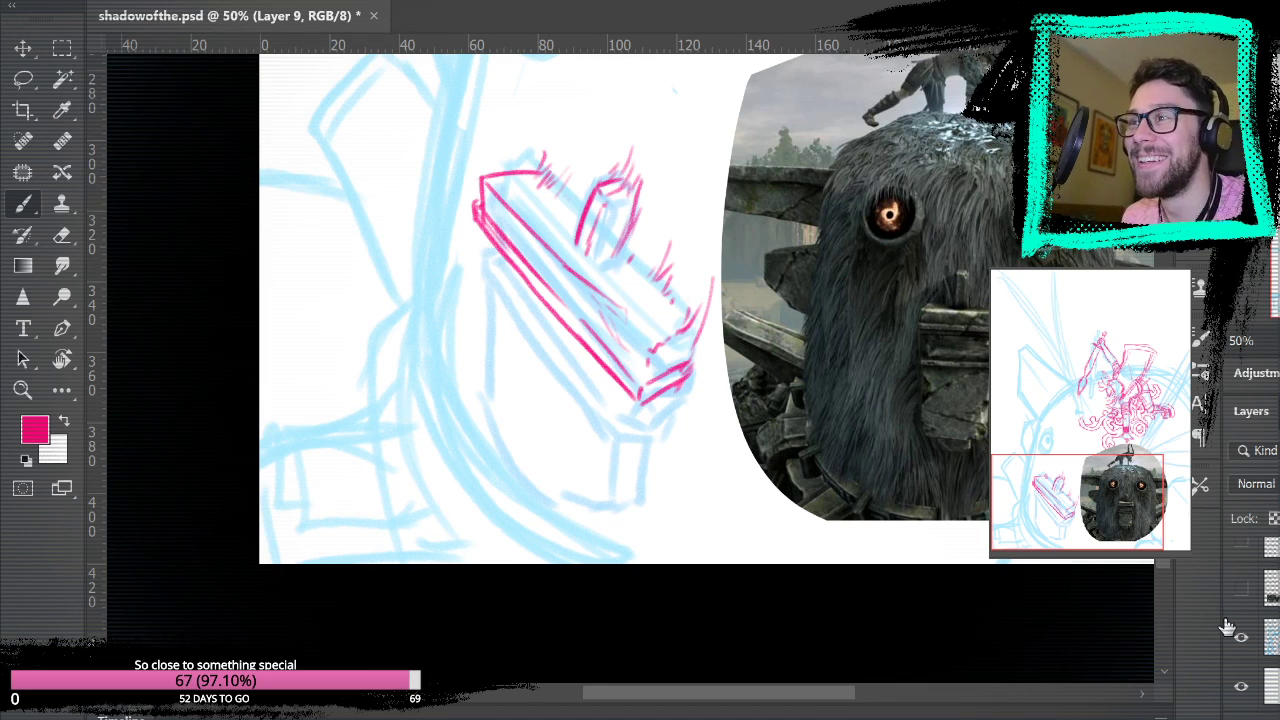
drag(679, 375, 570, 458)
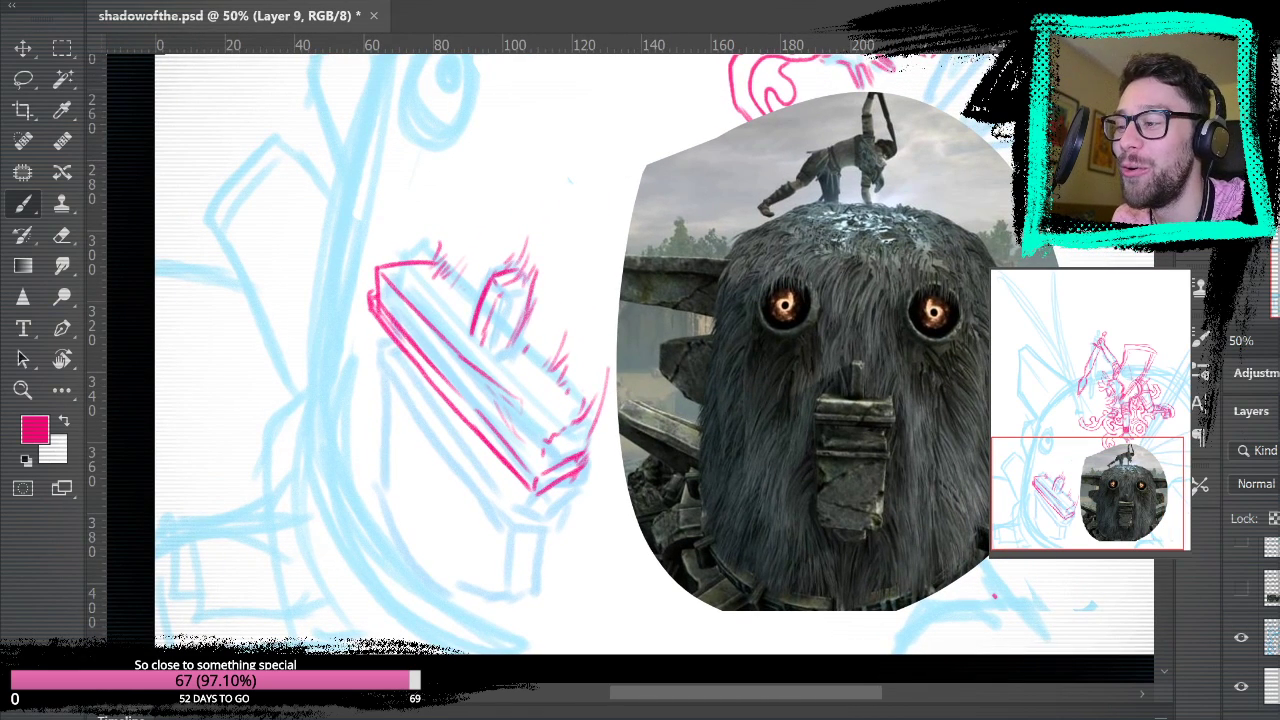
key(ctrl+0)
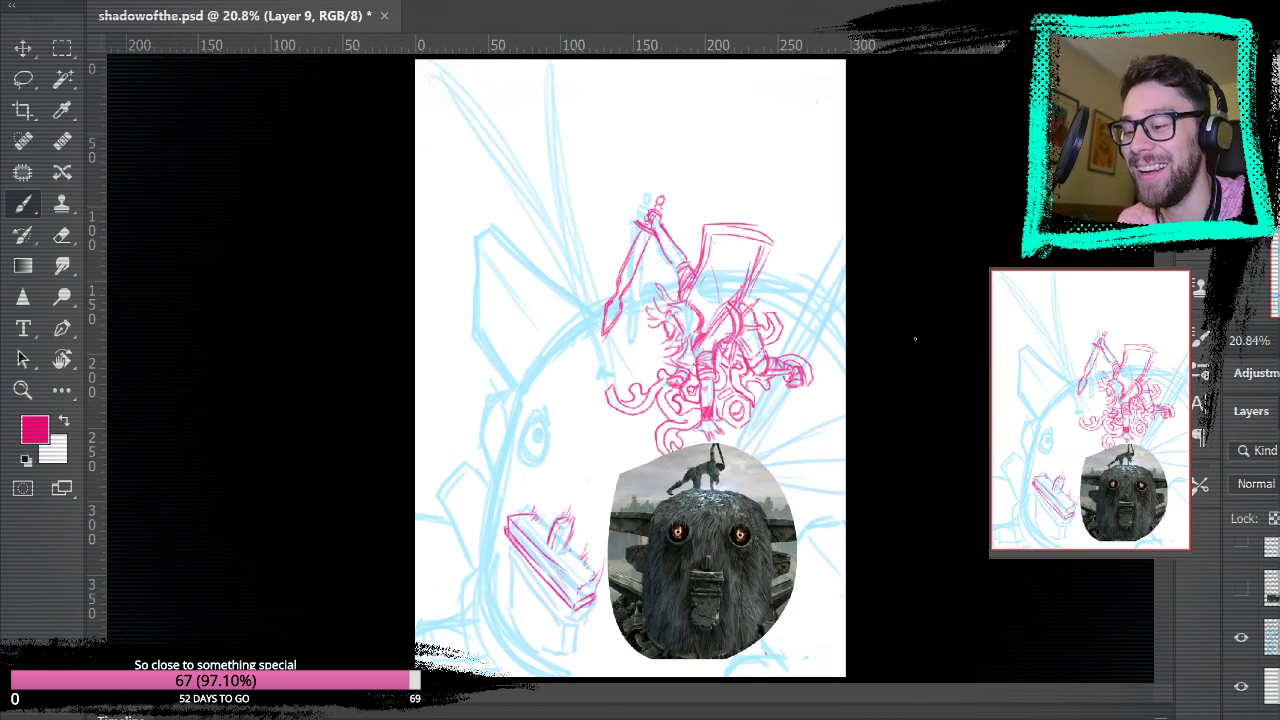
- Brush a second, heavier pink line along the slab's lower long edge and around its near corner
key(z)
click(563, 643)
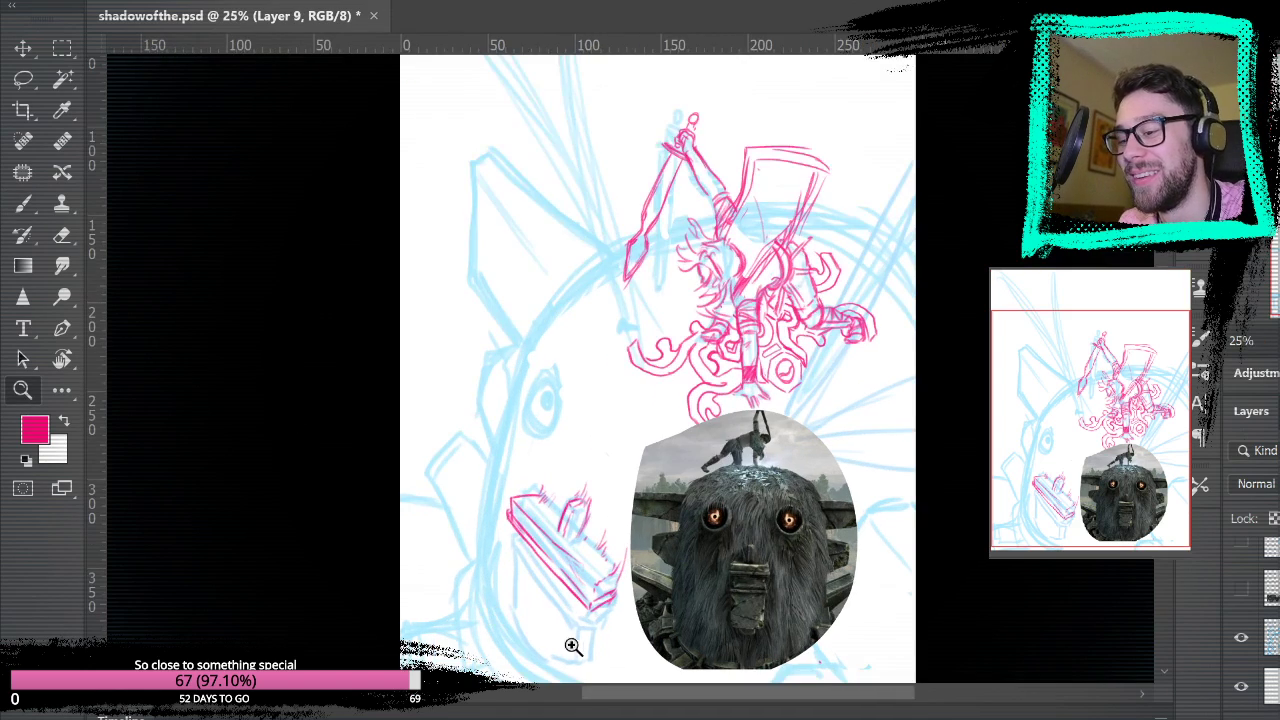
click(586, 634)
click(620, 636)
drag(634, 637, 657, 434)
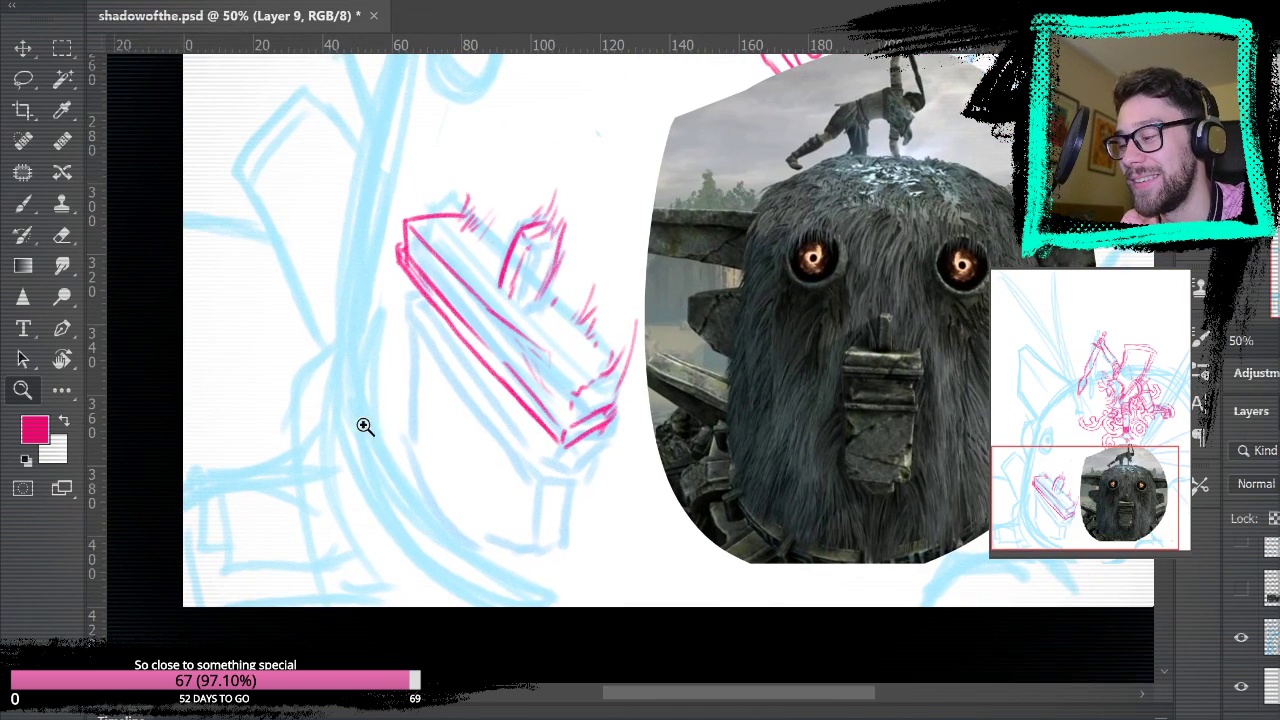
click(321, 427)
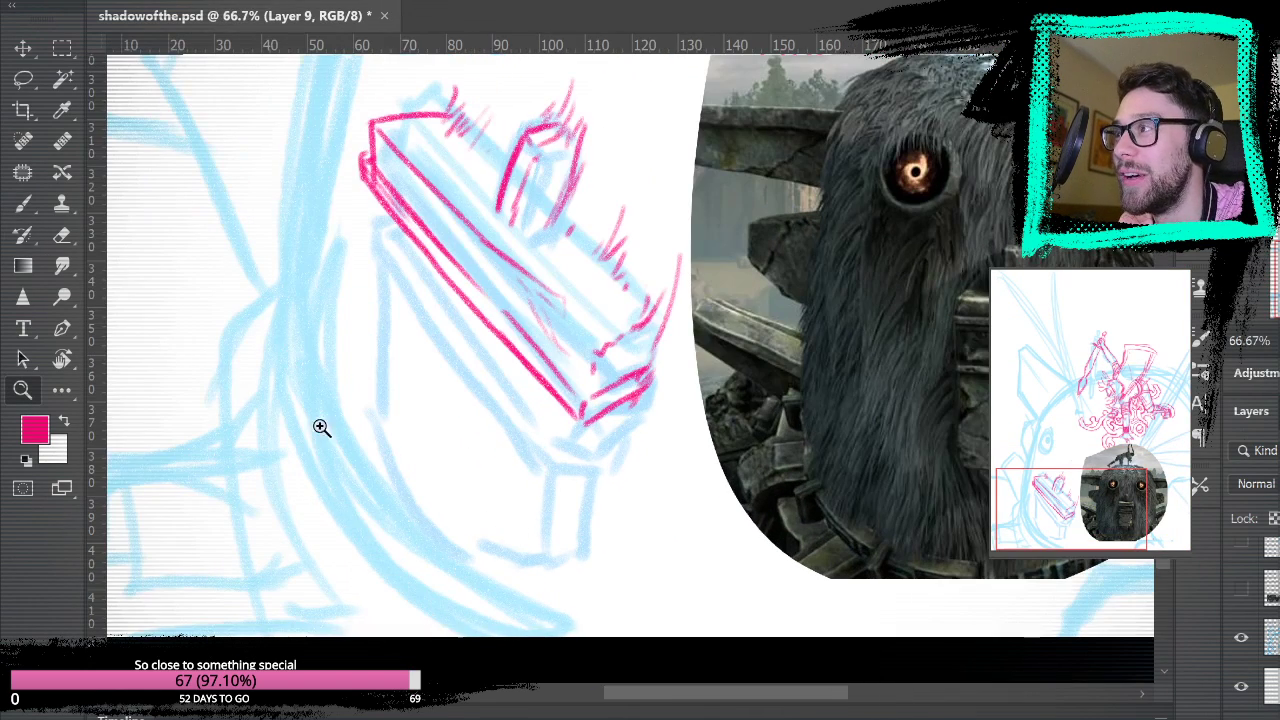
click(23, 203)
mouse_move(680, 443)
mouse_down()
mouse_move(698, 565)
mouse_move(691, 455)
mouse_up()
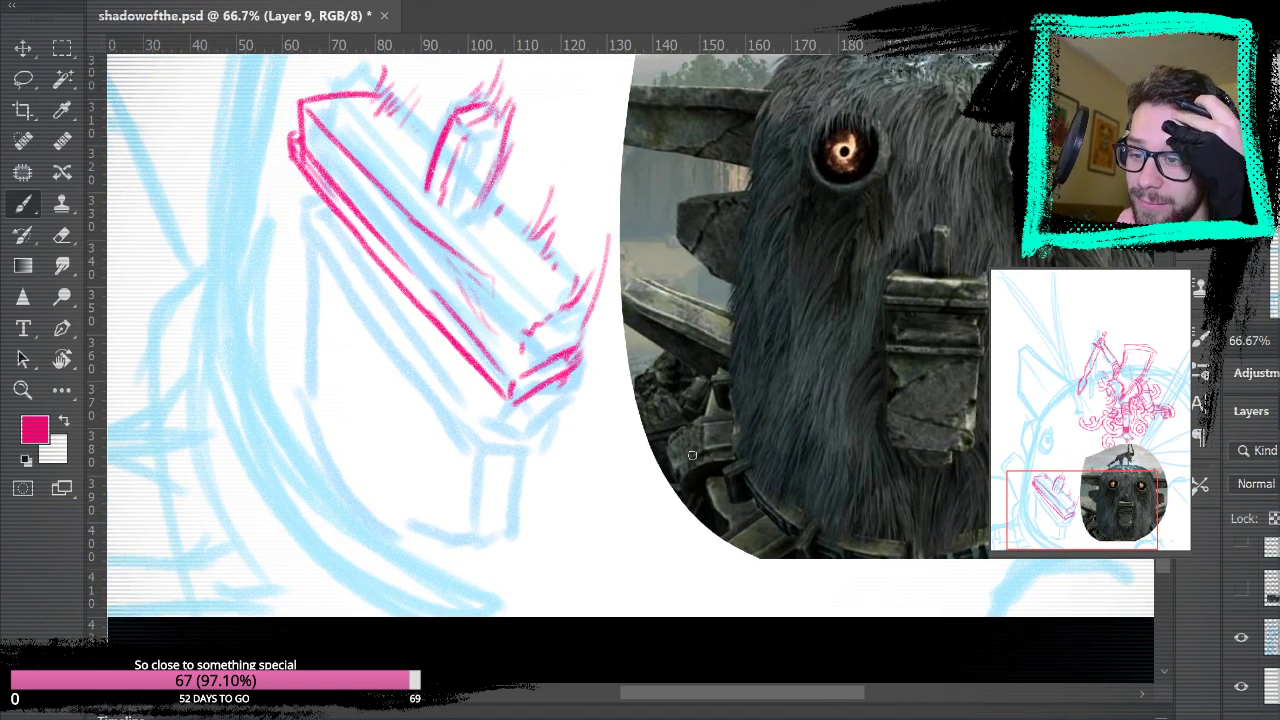
drag(300, 184, 408, 301)
mouse_move(357, 250)
mouse_down()
mouse_move(468, 379)
mouse_move(358, 252)
mouse_move(473, 377)
mouse_up()
mouse_move(433, 334)
mouse_down()
mouse_move(515, 413)
mouse_move(558, 385)
mouse_up()
mouse_move(456, 366)
mouse_down()
mouse_move(504, 416)
mouse_move(528, 414)
mouse_up()
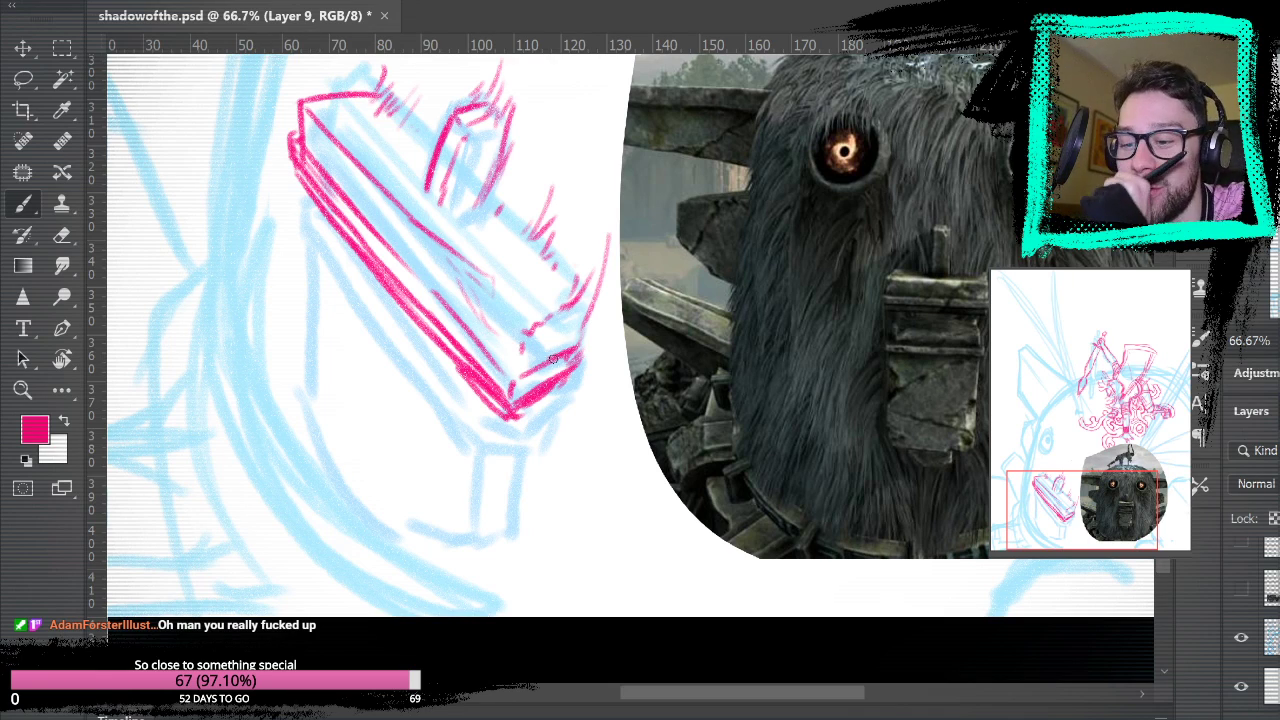
- Draw the narrower tier beneath the slab with a notched far end, a near end and a long lower edge
drag(316, 194, 314, 222)
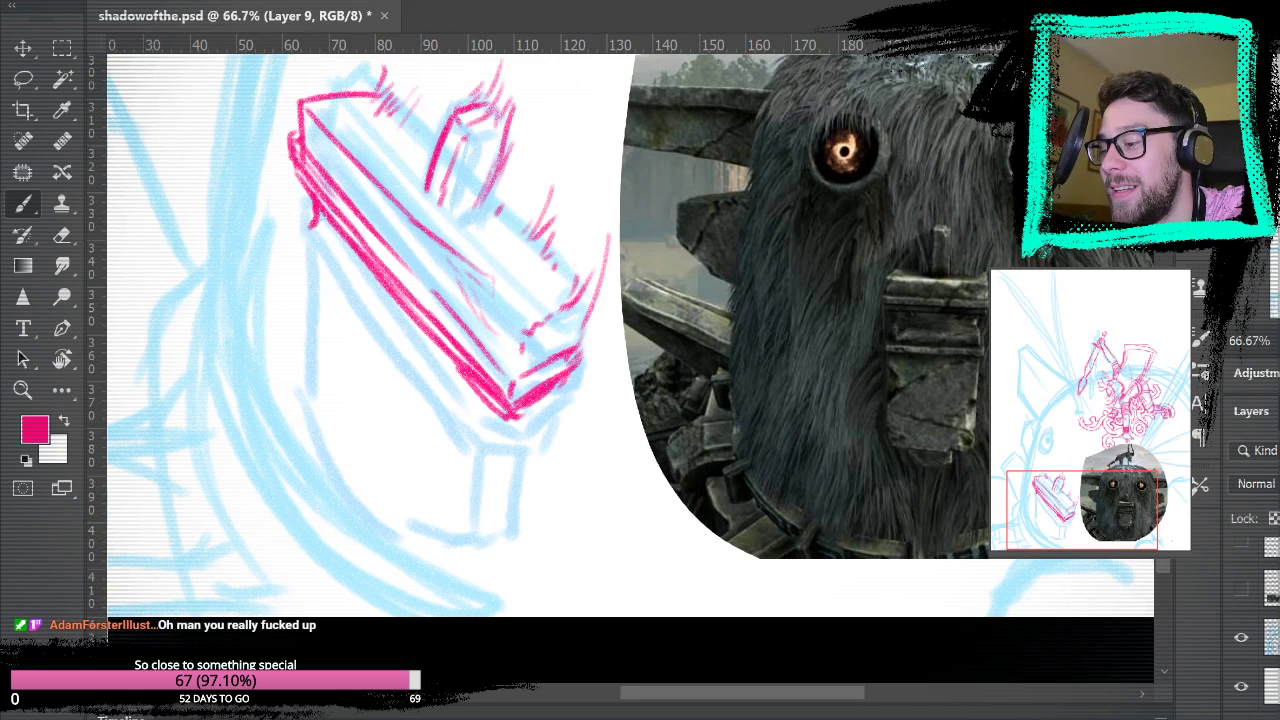
mouse_move(515, 413)
mouse_down()
mouse_move(491, 427)
mouse_move(519, 421)
mouse_move(502, 444)
mouse_move(540, 418)
mouse_move(498, 449)
mouse_up()
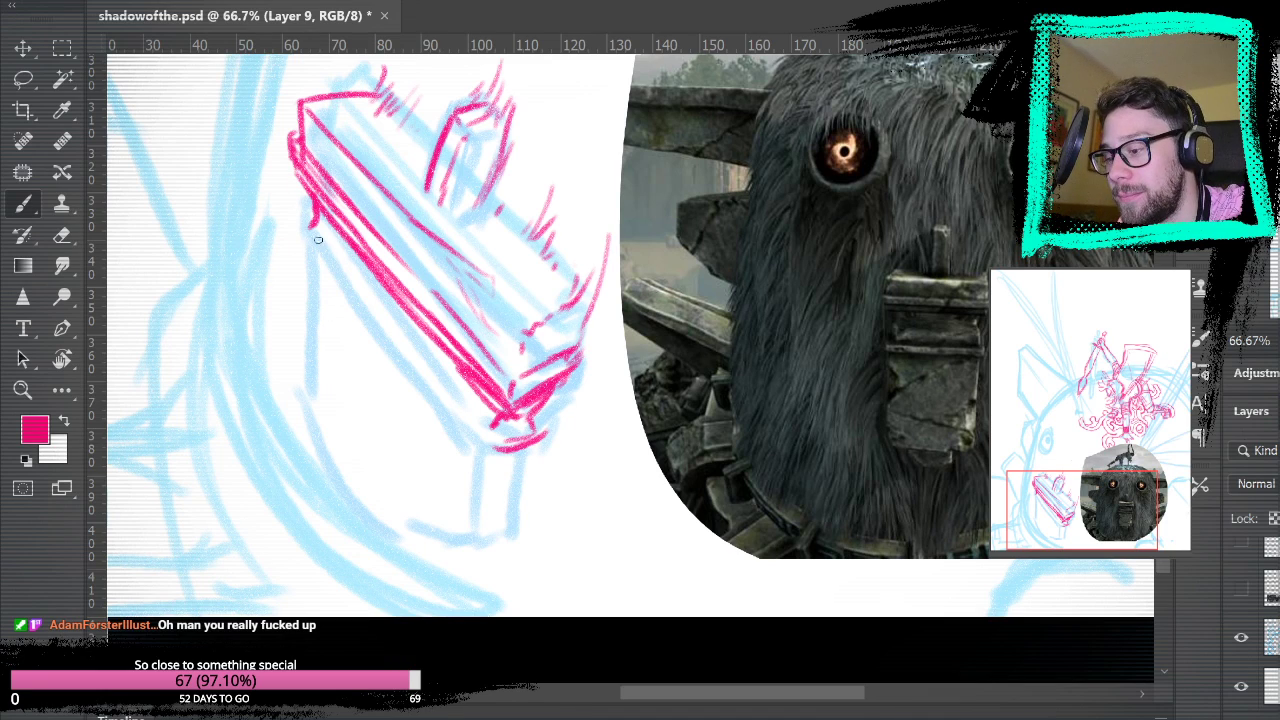
drag(307, 229, 464, 425)
mouse_move(340, 285)
mouse_down()
mouse_move(488, 454)
mouse_move(388, 354)
mouse_up()
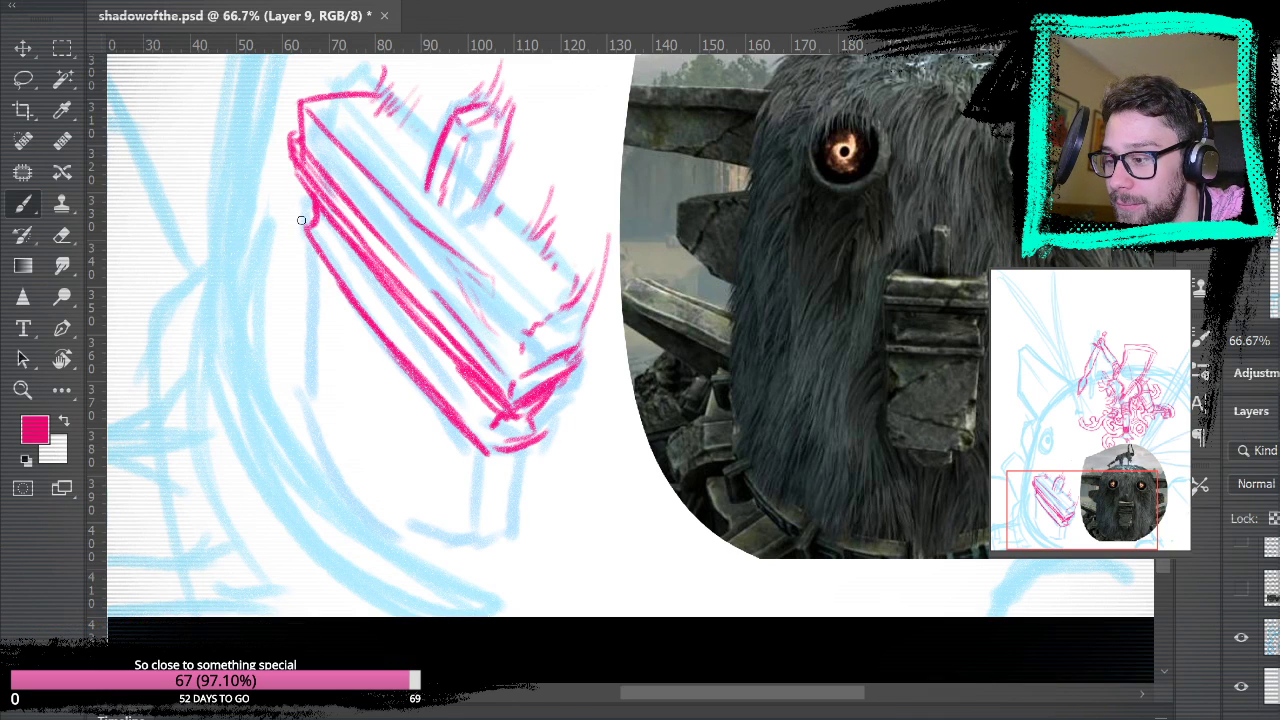
drag(300, 224, 294, 262)
drag(297, 257, 410, 405)
drag(353, 343, 455, 460)
drag(412, 412, 450, 462)
key(ctrl+z)
key(ctrl+z)
key(ctrl+z)
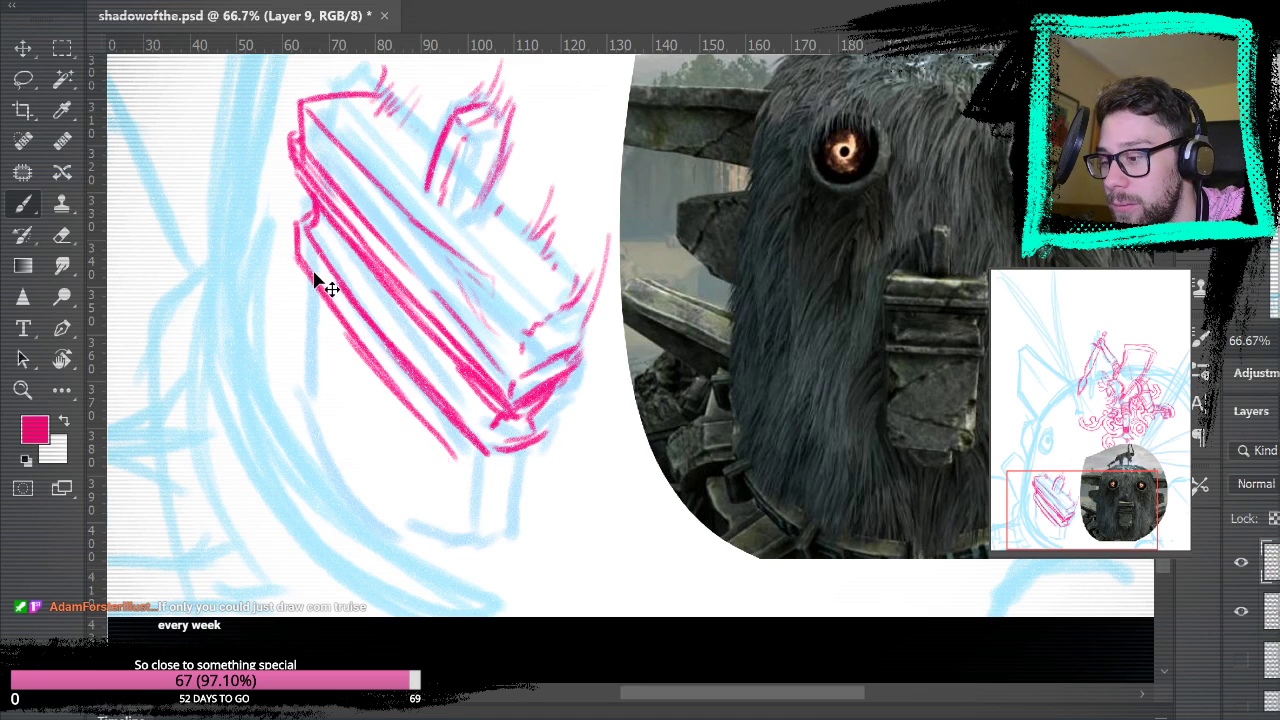
drag(301, 258, 403, 418)
key(ctrl+z)
- Draw the second tier's parallel bottom edge and close off its near end with short pink strokes
drag(301, 258, 430, 434)
drag(380, 374, 470, 472)
mouse_move(404, 396)
mouse_down()
mouse_move(484, 488)
mouse_move(482, 453)
mouse_up()
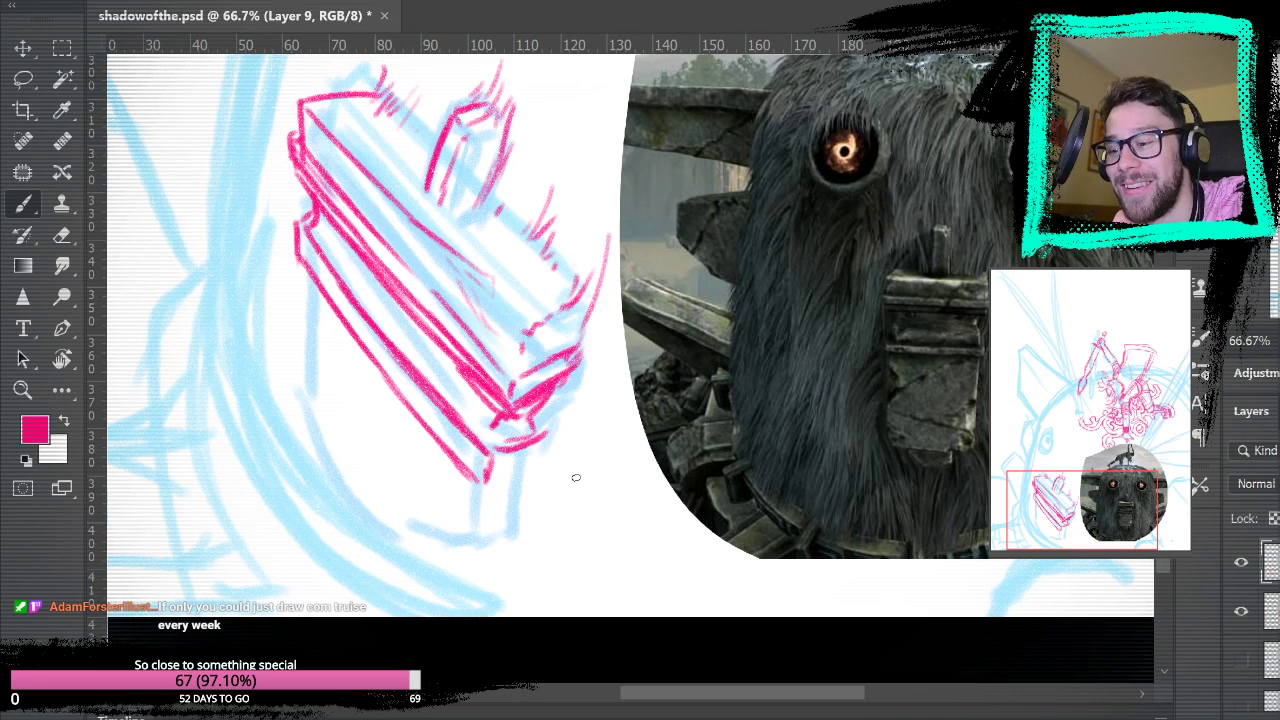
mouse_move(486, 484)
mouse_down()
mouse_move(542, 454)
mouse_move(535, 465)
mouse_up()
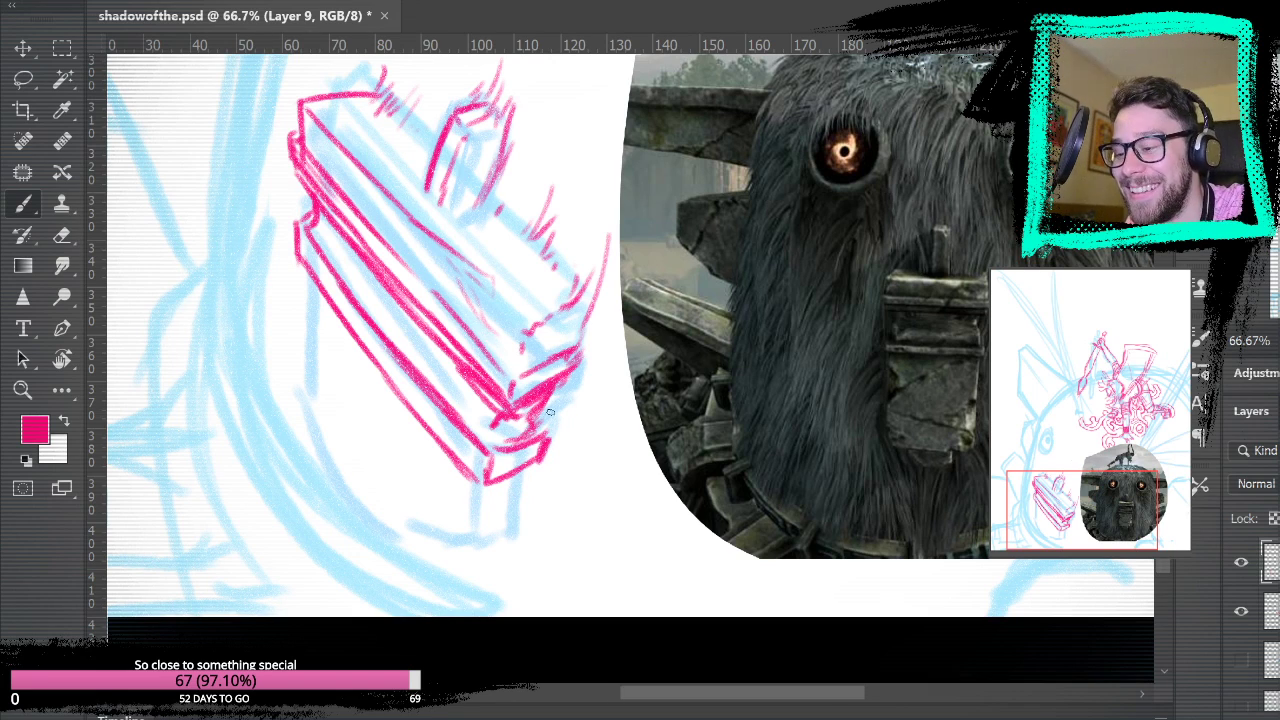
- Outline the tapering stone block beneath the tiers with upright edges, a slanted bottom and a chipped lower side
key(space)
drag(586, 571, 731, 498)
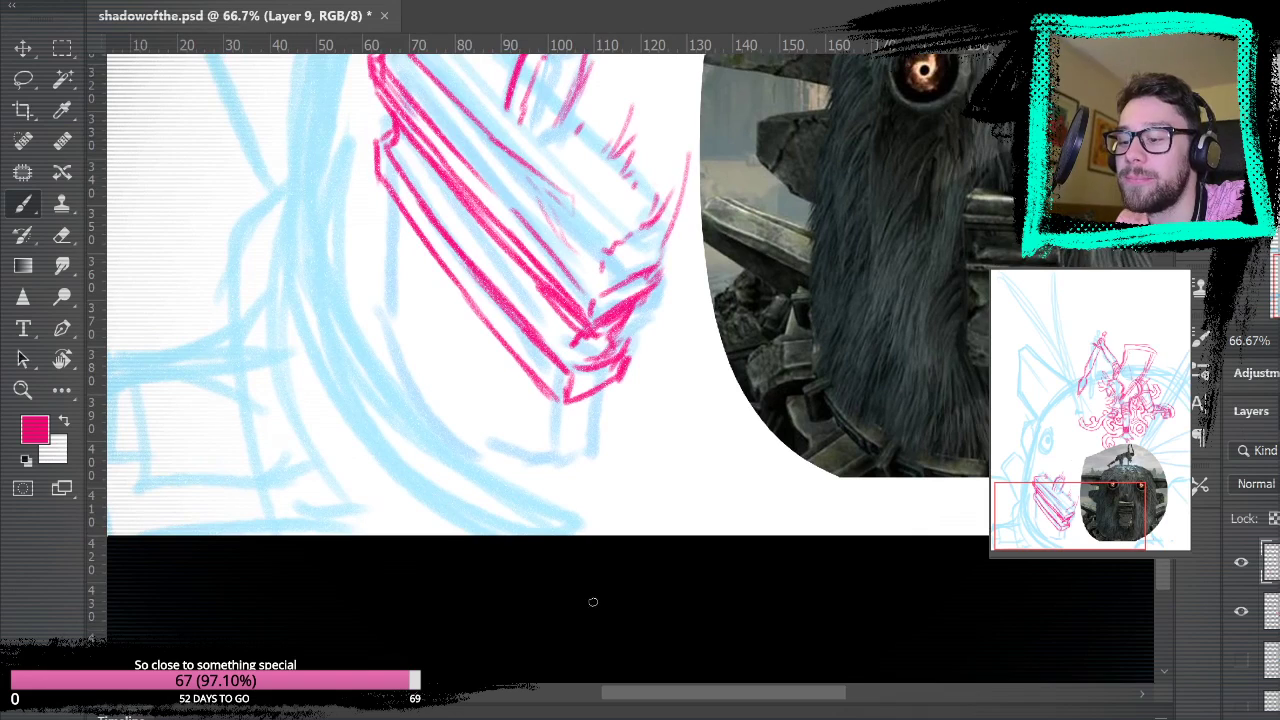
drag(378, 168, 381, 305)
drag(552, 415, 544, 515)
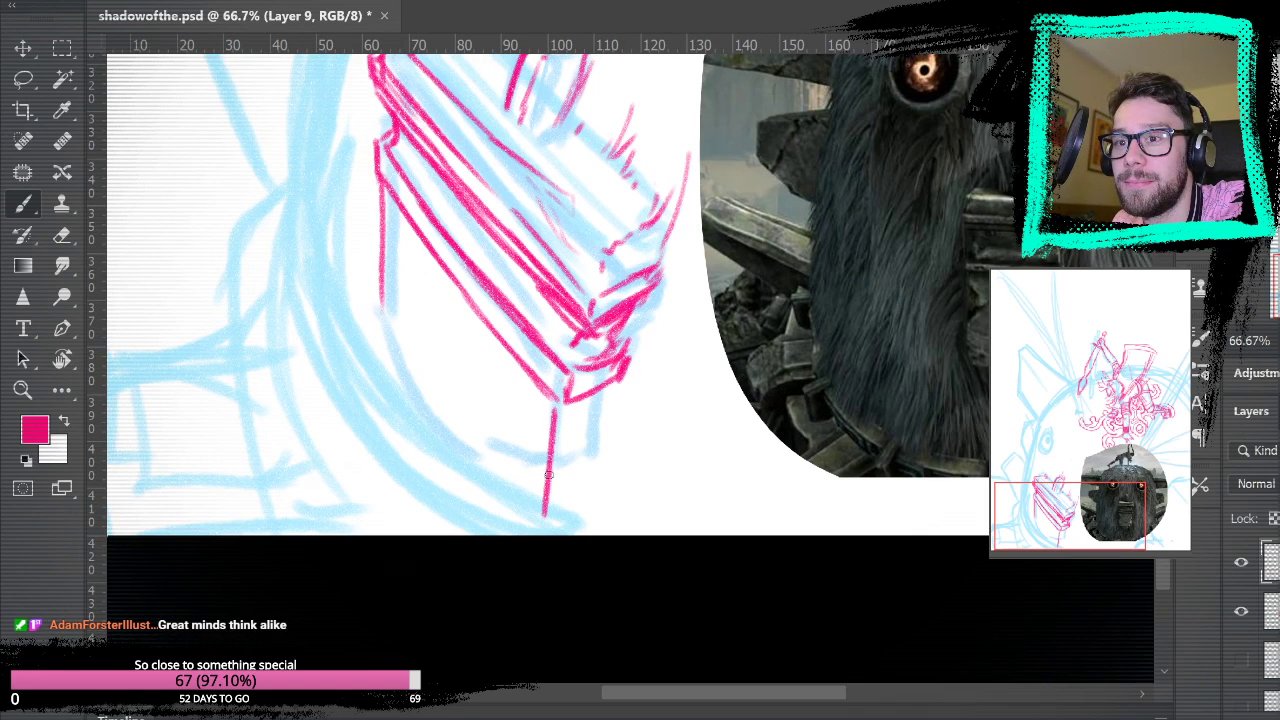
mouse_move(625, 340)
mouse_down()
mouse_move(586, 444)
mouse_move(608, 421)
mouse_move(591, 480)
mouse_up()
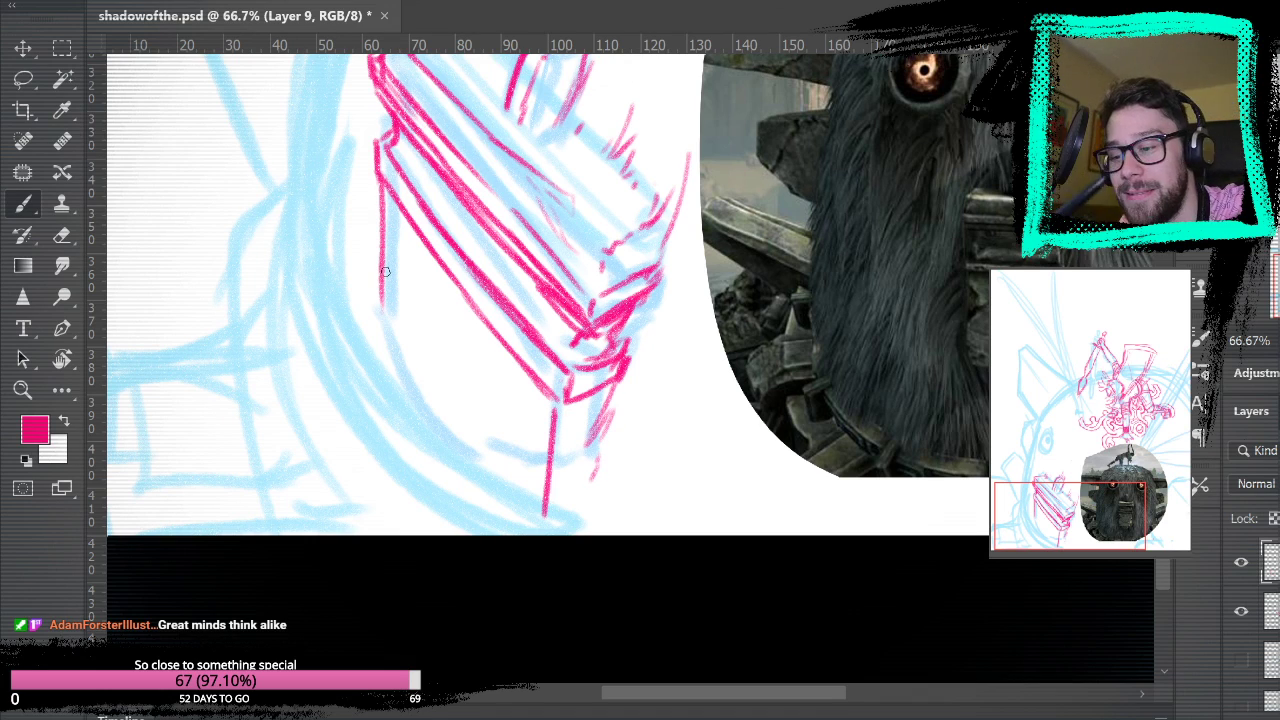
mouse_move(383, 310)
mouse_down()
mouse_move(516, 508)
mouse_move(540, 510)
mouse_up()
drag(414, 364, 458, 468)
mouse_move(414, 410)
mouse_down()
mouse_move(452, 464)
mouse_move(484, 478)
mouse_up()
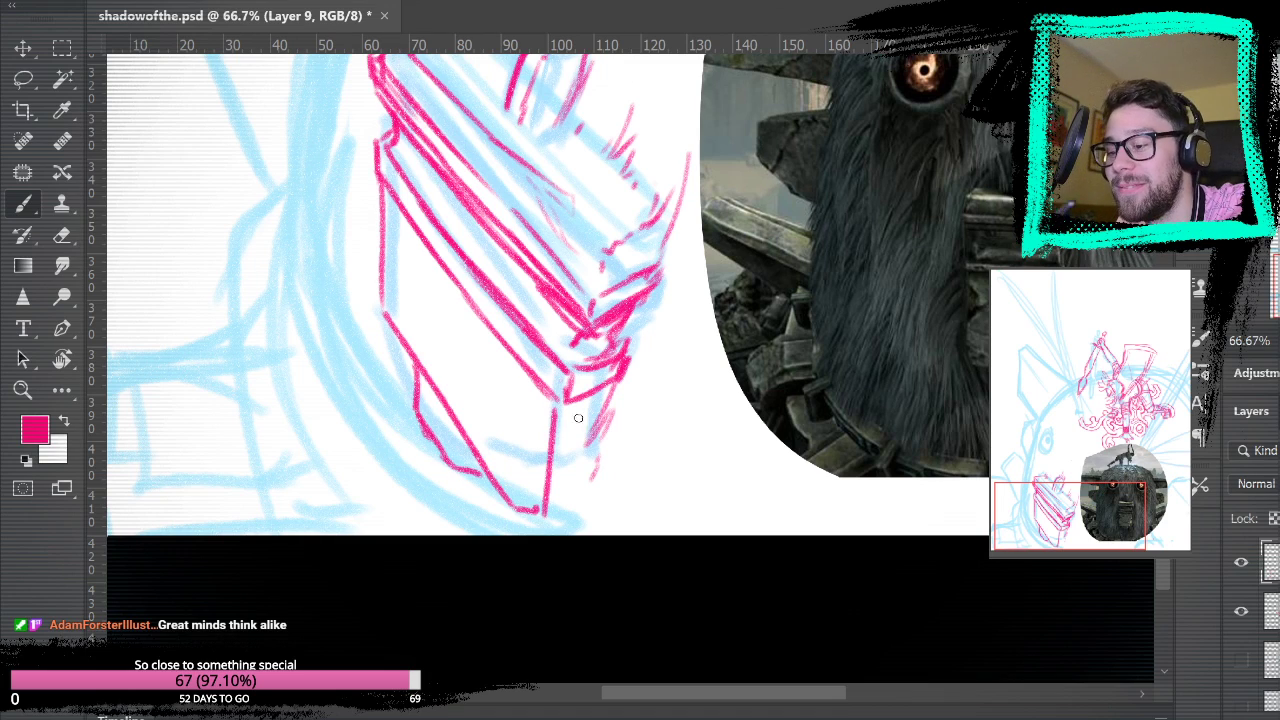
drag(552, 514, 596, 482)
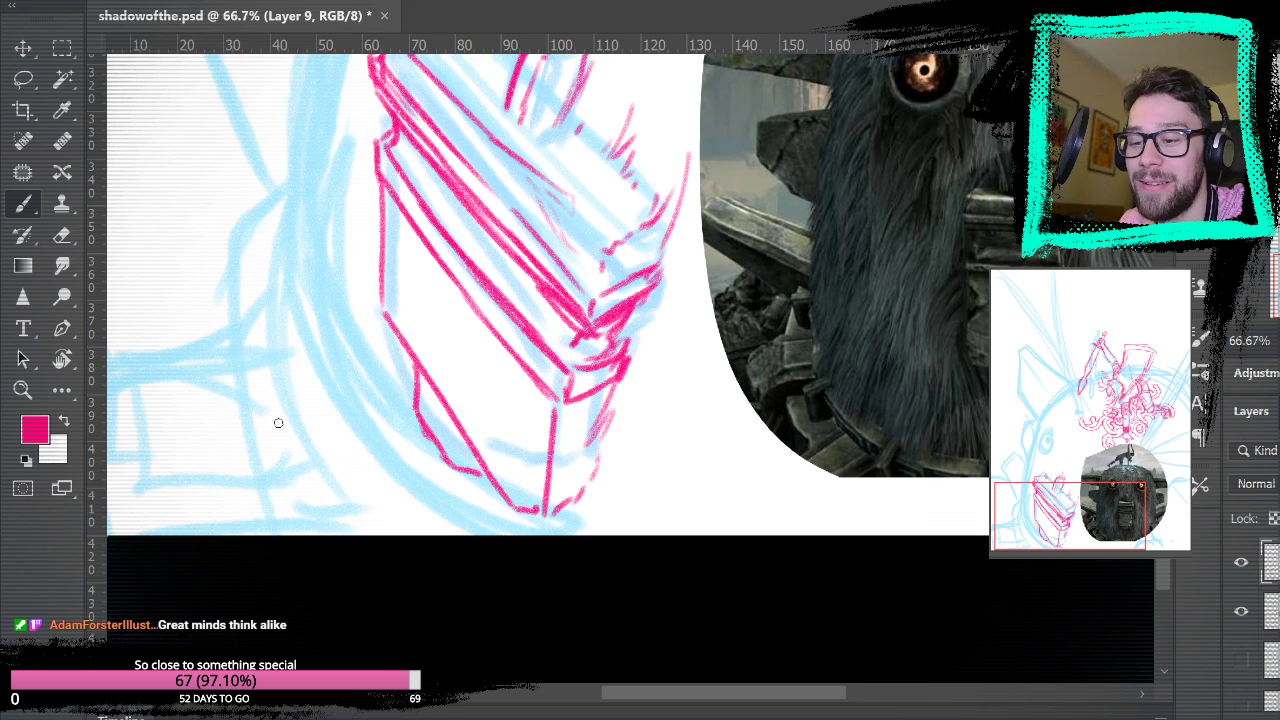
- Add a slanted crack inside the block and replace part of its straight left edge with a chipped outline
mouse_move(406, 290)
mouse_down()
mouse_move(438, 327)
mouse_move(501, 470)
mouse_move(425, 309)
mouse_move(516, 484)
mouse_up()
drag(388, 300, 399, 233)
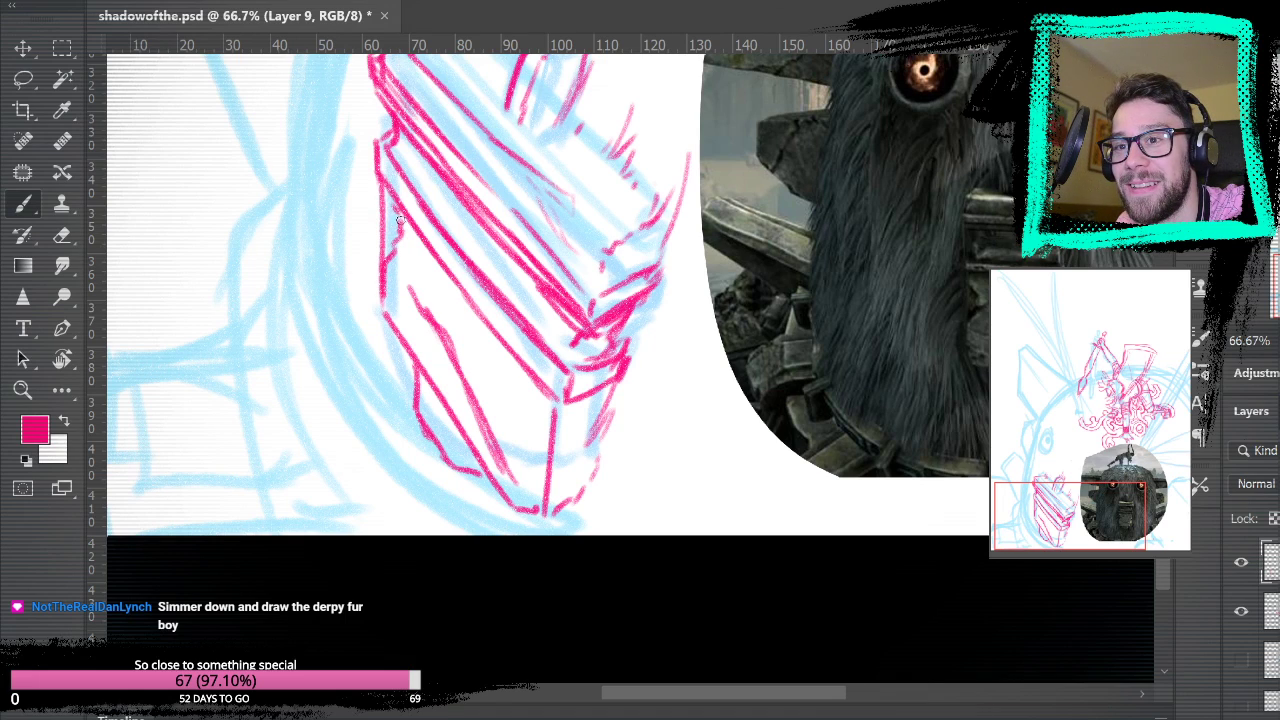
click(62, 237)
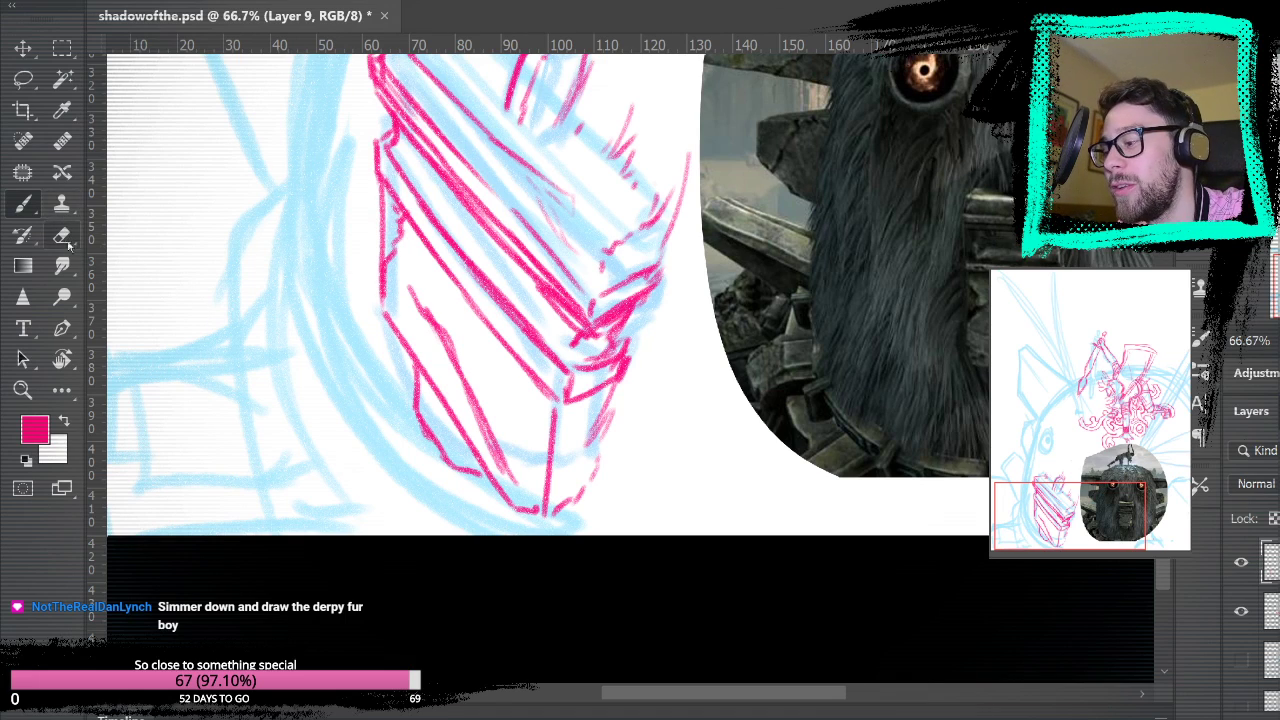
click(26, 204)
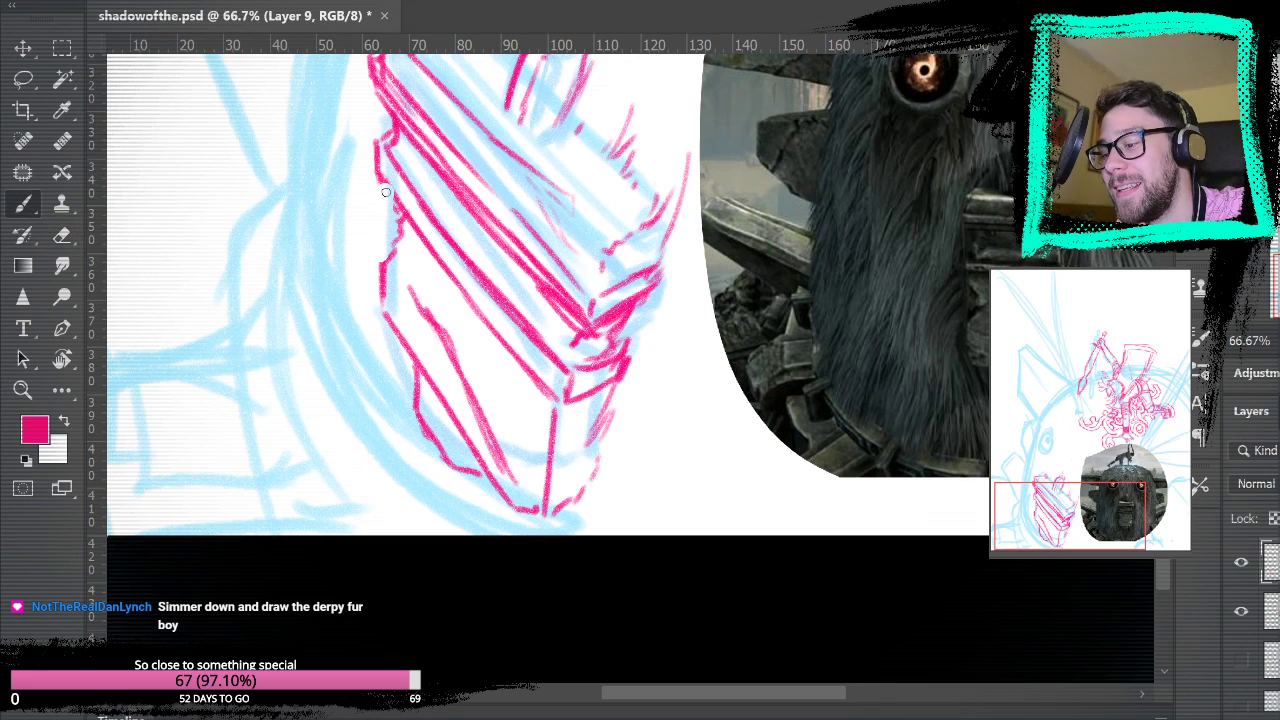
mouse_move(385, 268)
mouse_down()
mouse_move(387, 163)
mouse_move(421, 223)
mouse_move(393, 236)
mouse_up()
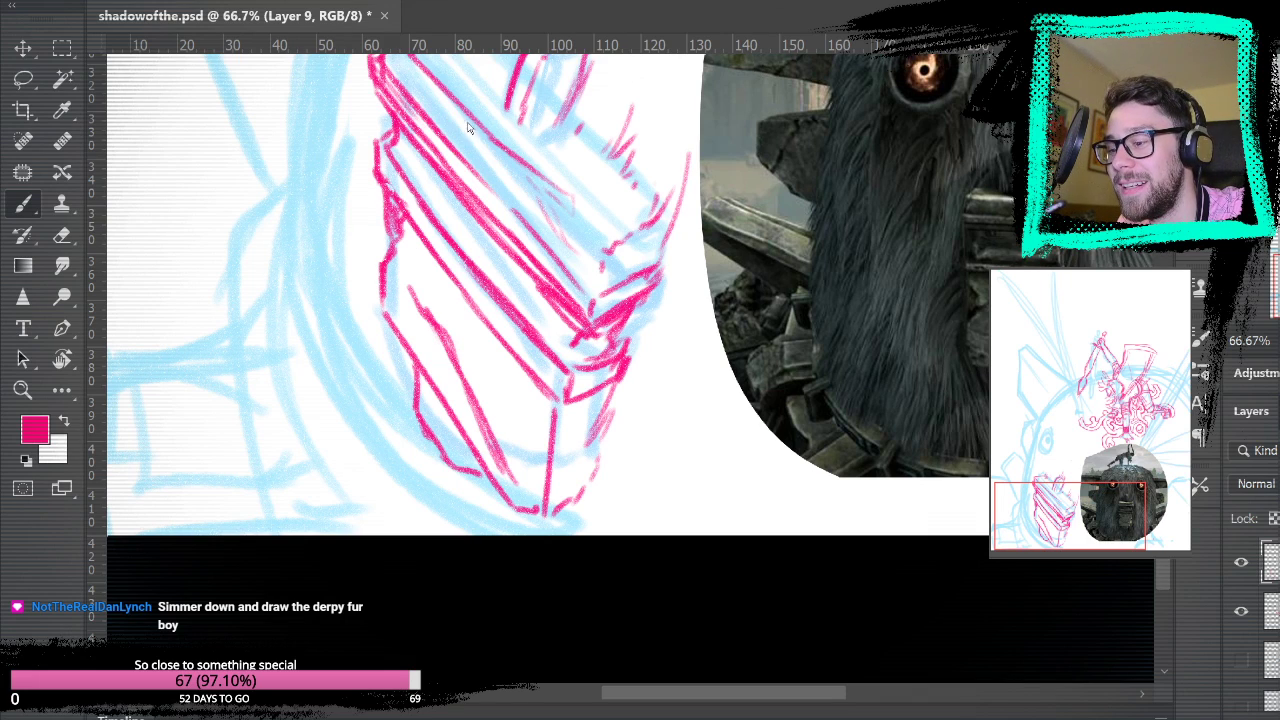
- Hide the reference photo layer that covers the lower part of the drawing
key(ctrl+0)
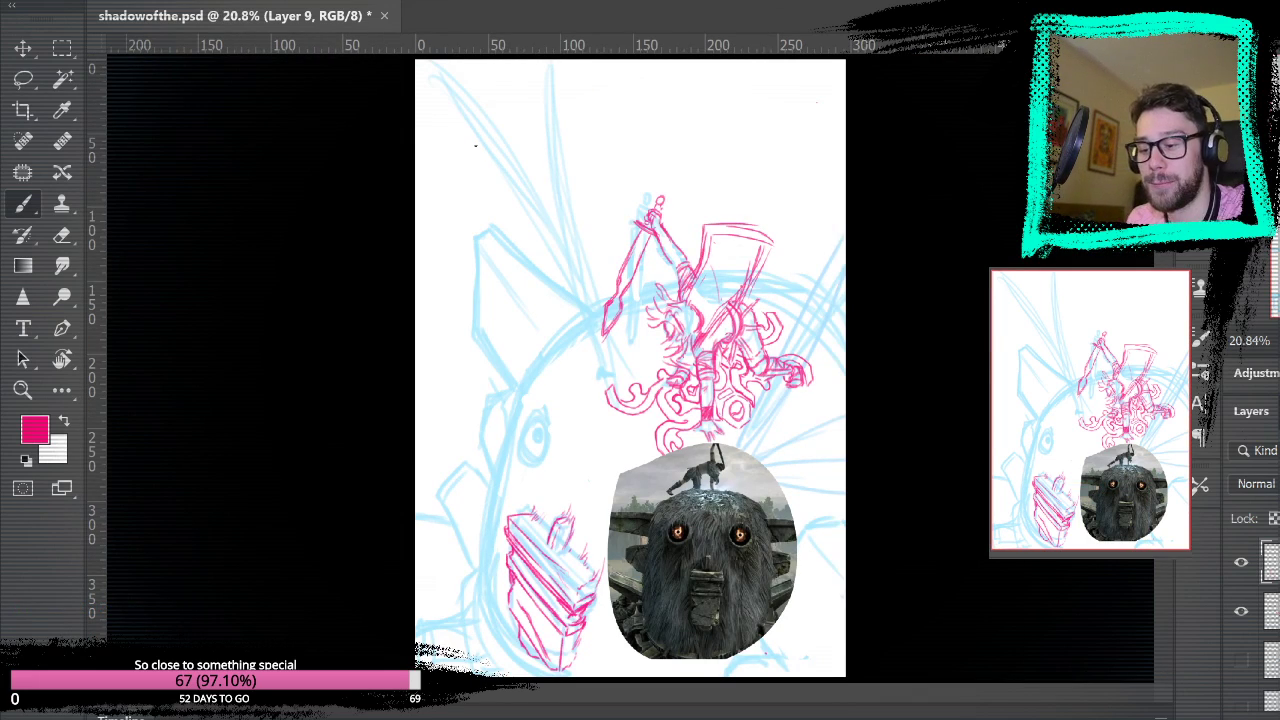
scroll(1258, 620, down, 5)
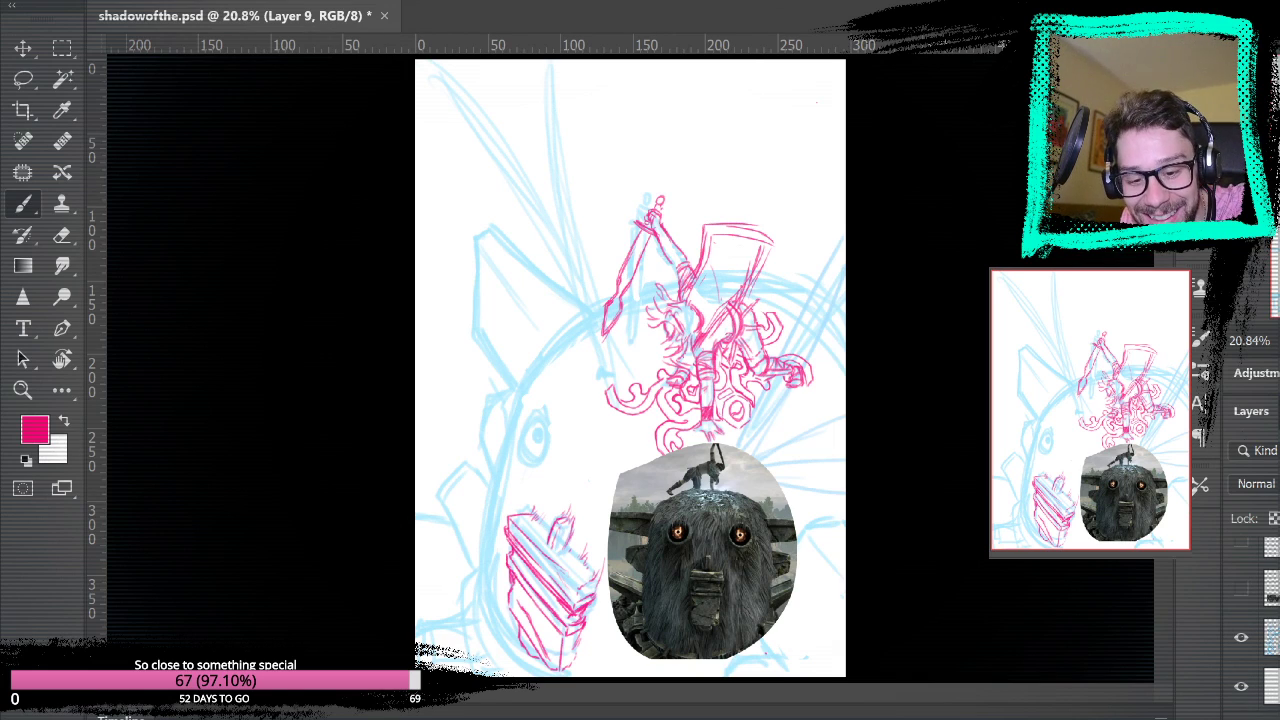
click(1242, 591)
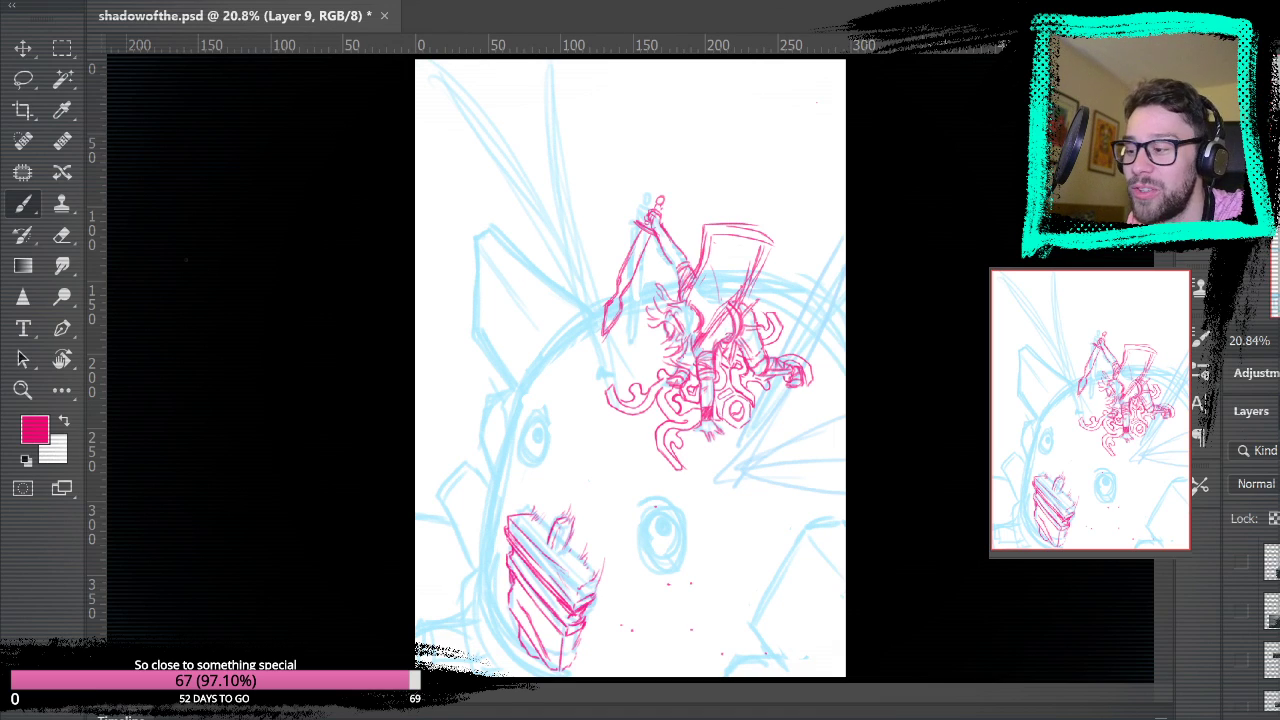
- Lasso the area around and below the right eye, delete the stray pink marks and remove the selection
key(l)
mouse_move(684, 496)
mouse_down()
mouse_move(610, 616)
mouse_move(680, 714)
mouse_move(806, 652)
mouse_move(747, 555)
mouse_move(686, 498)
mouse_up()
key(Delete)
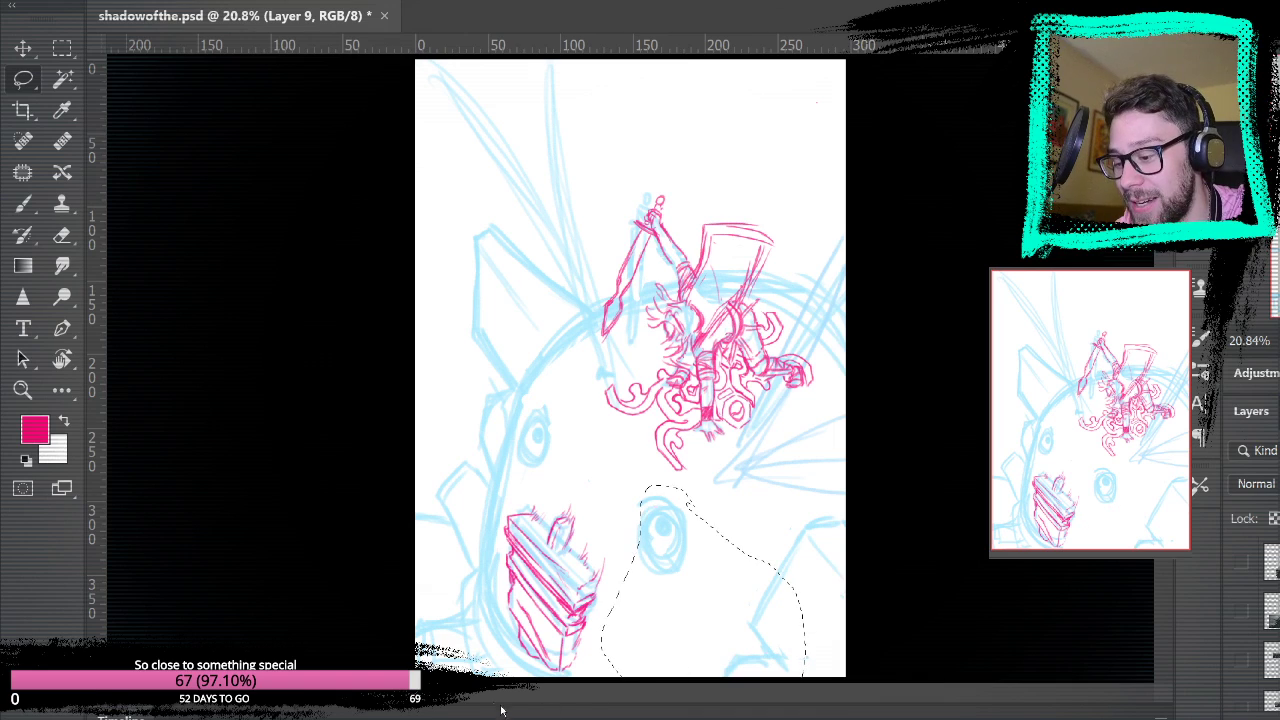
key(m)
key(ctrl+d)
key(b)
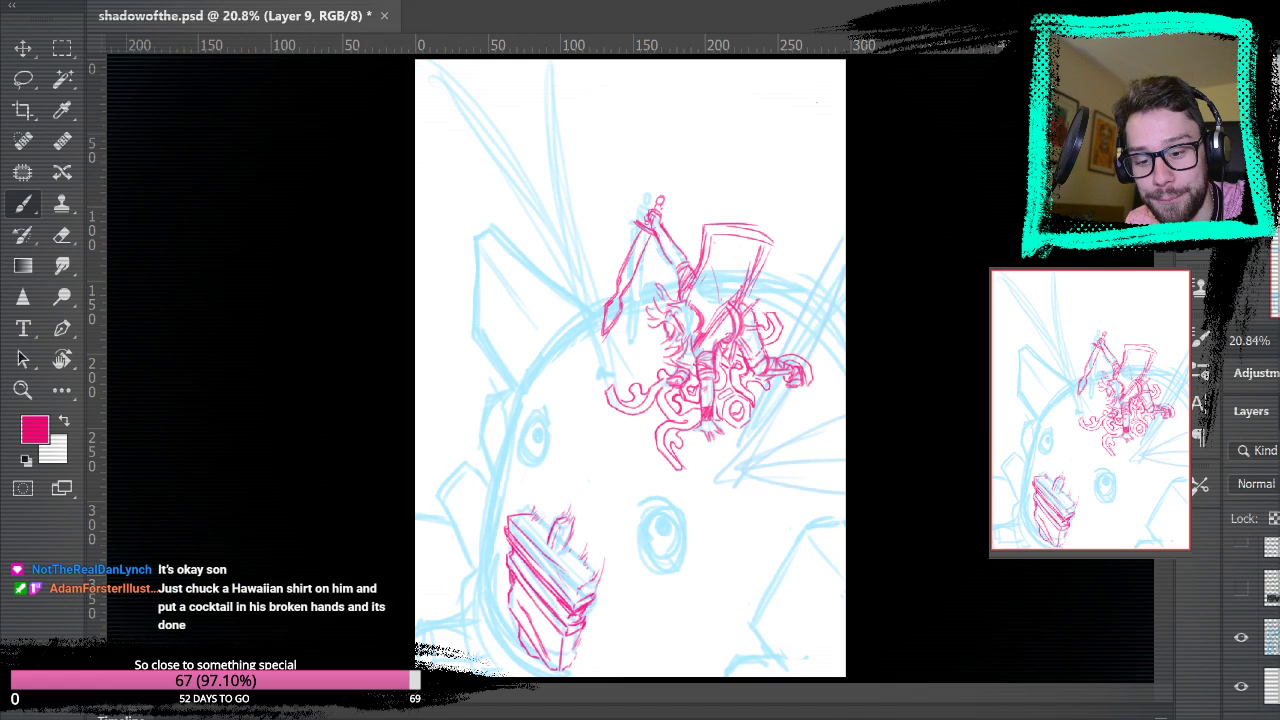
- Review the pink linework on its own by hiding the blue sketch layer, and show the sketch again
click(1241, 651)
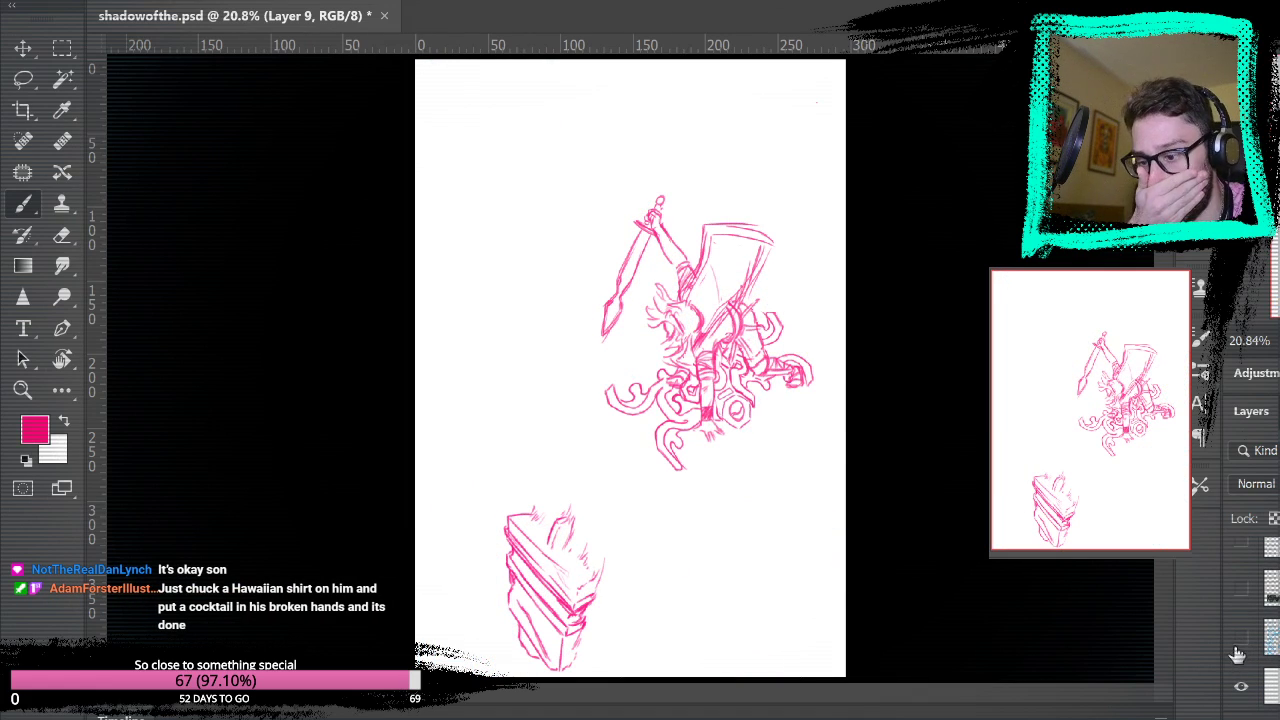
click(1239, 651)
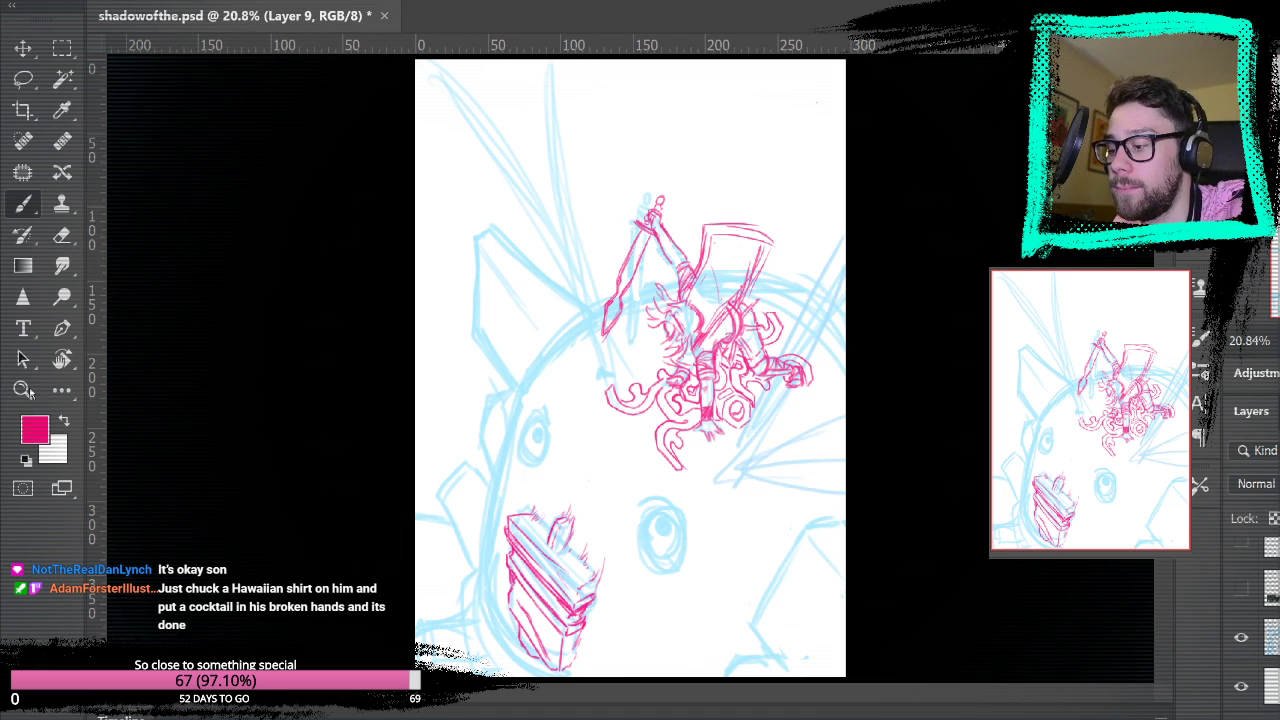
- Examine the colossus reference photos one after another beside the rough stone slab in the drawing's lower-right corner, hiding each again
click(28, 391)
click(775, 595)
click(782, 598)
drag(846, 600, 653, 369)
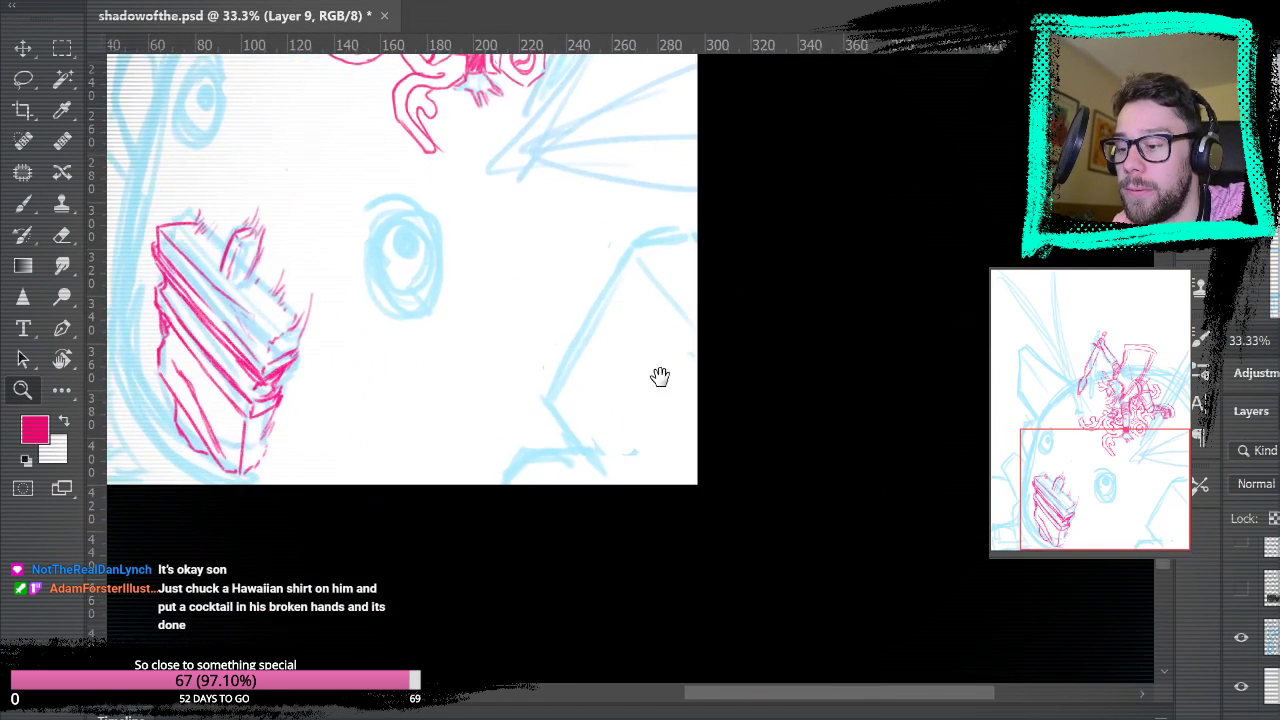
click(665, 362)
click(23, 203)
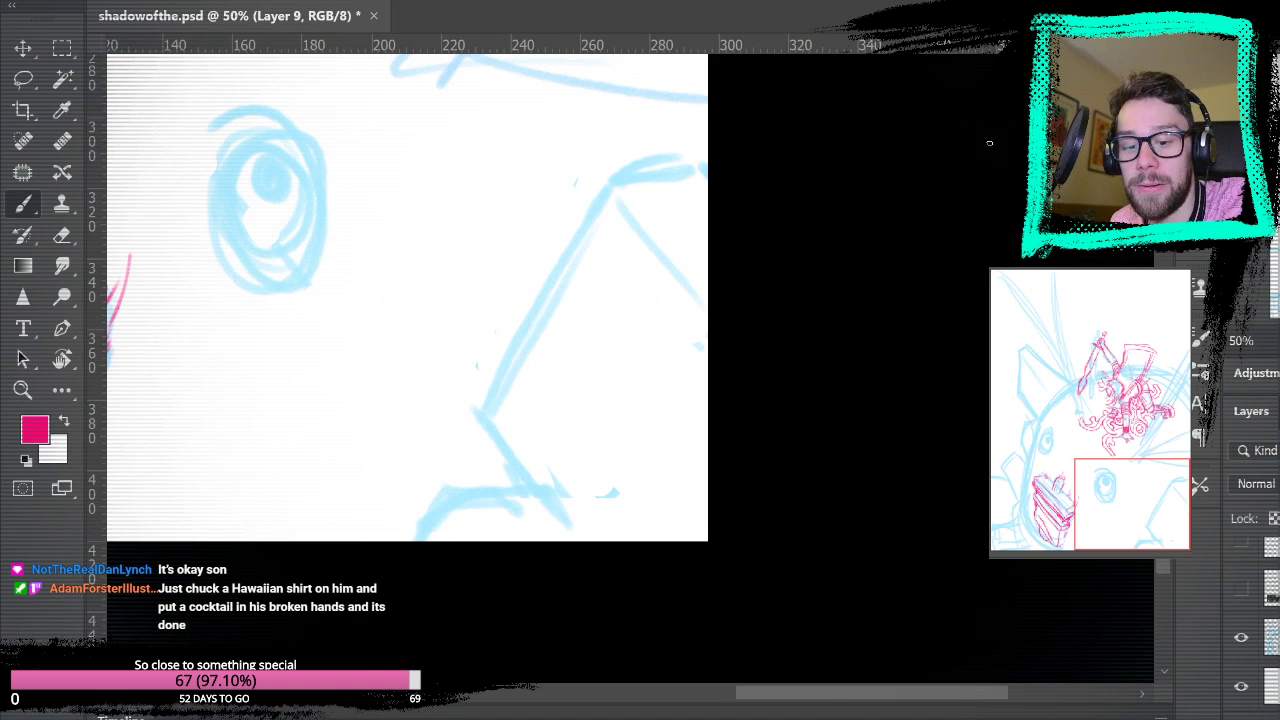
click(1241, 598)
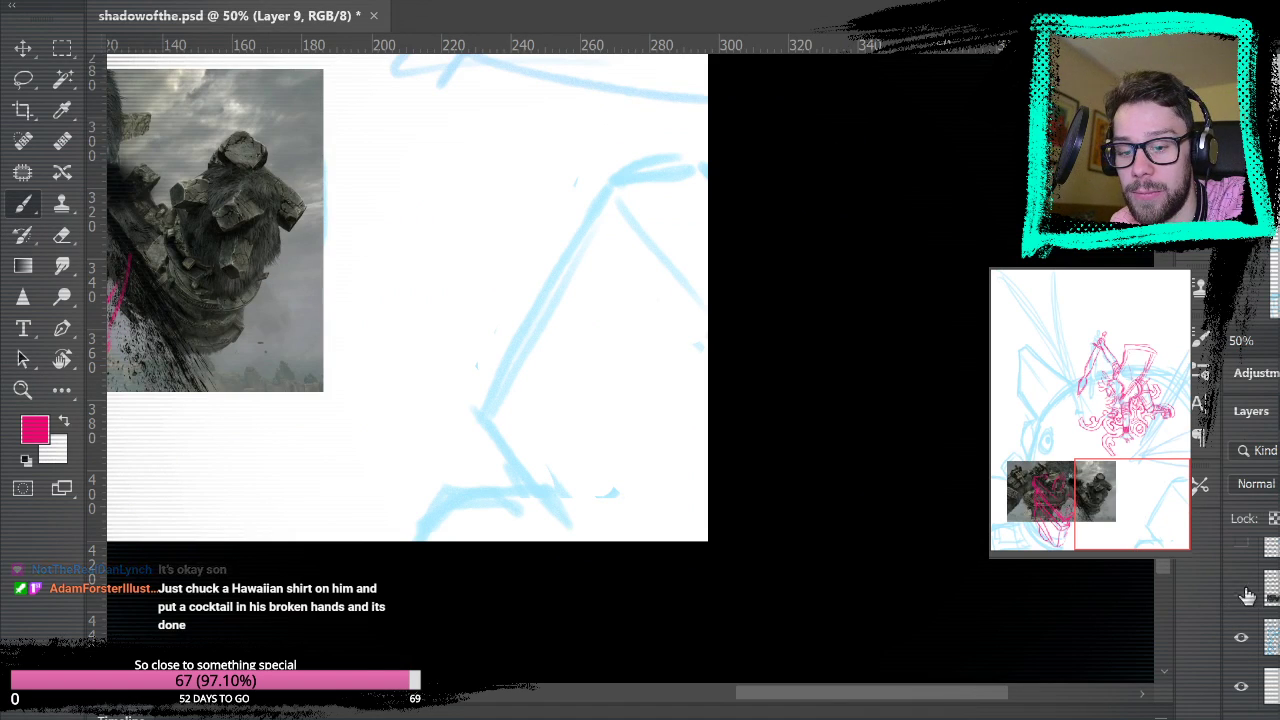
click(1241, 598)
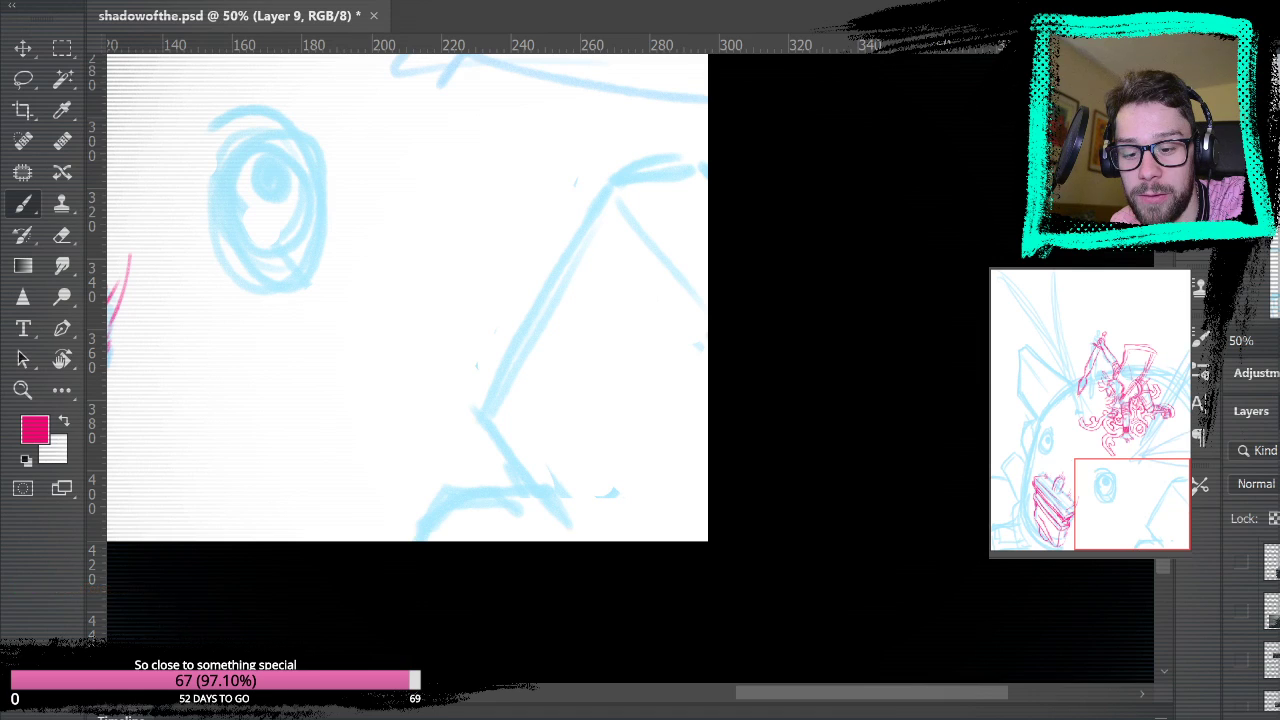
click(1241, 564)
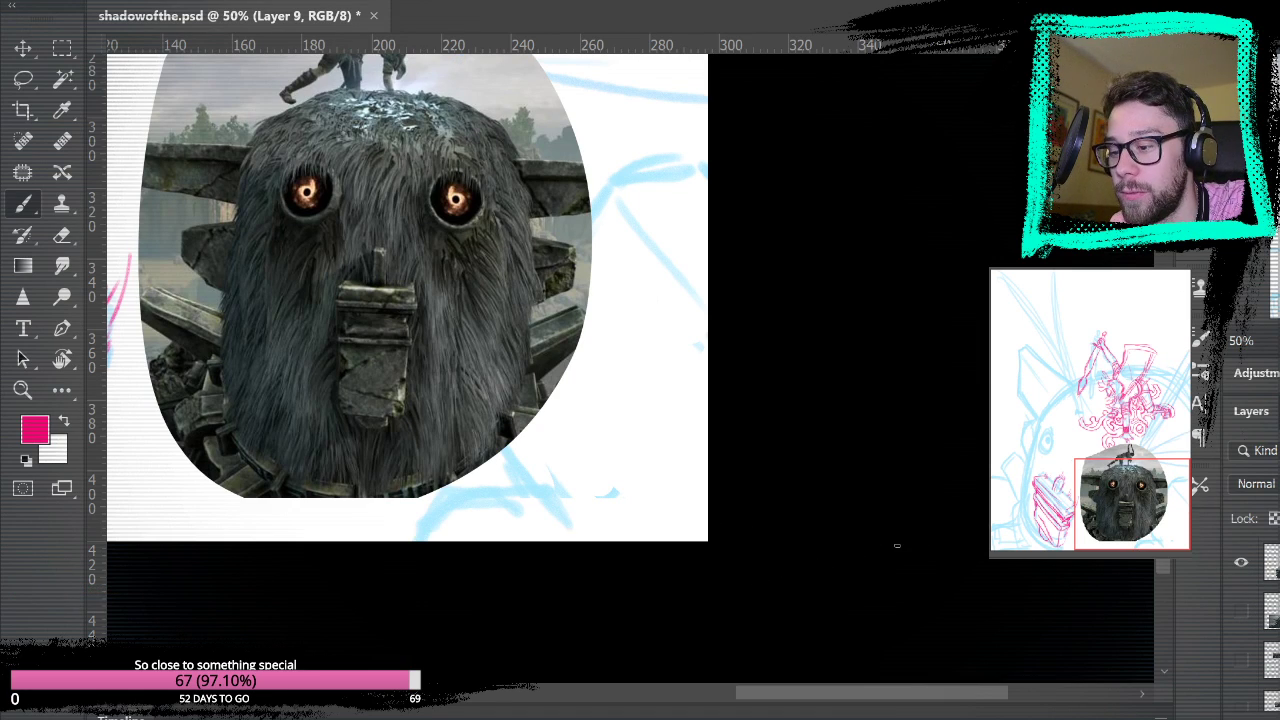
click(1241, 564)
click(1241, 611)
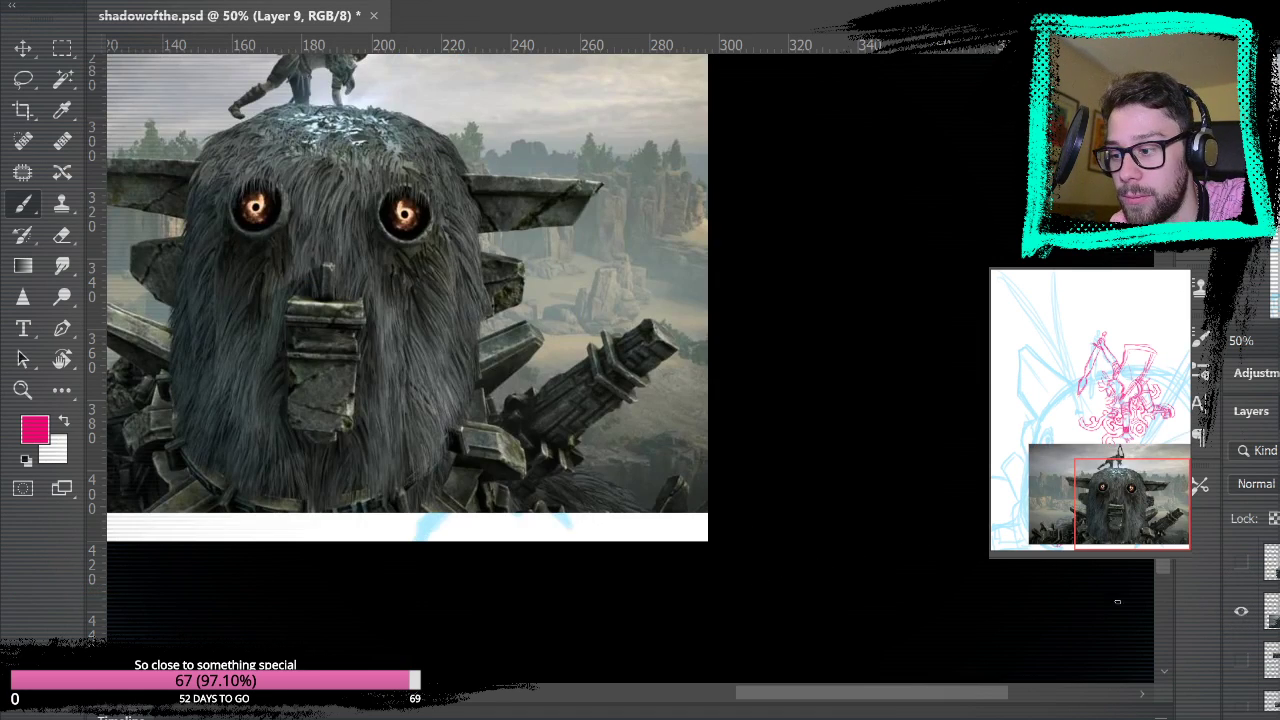
click(1241, 611)
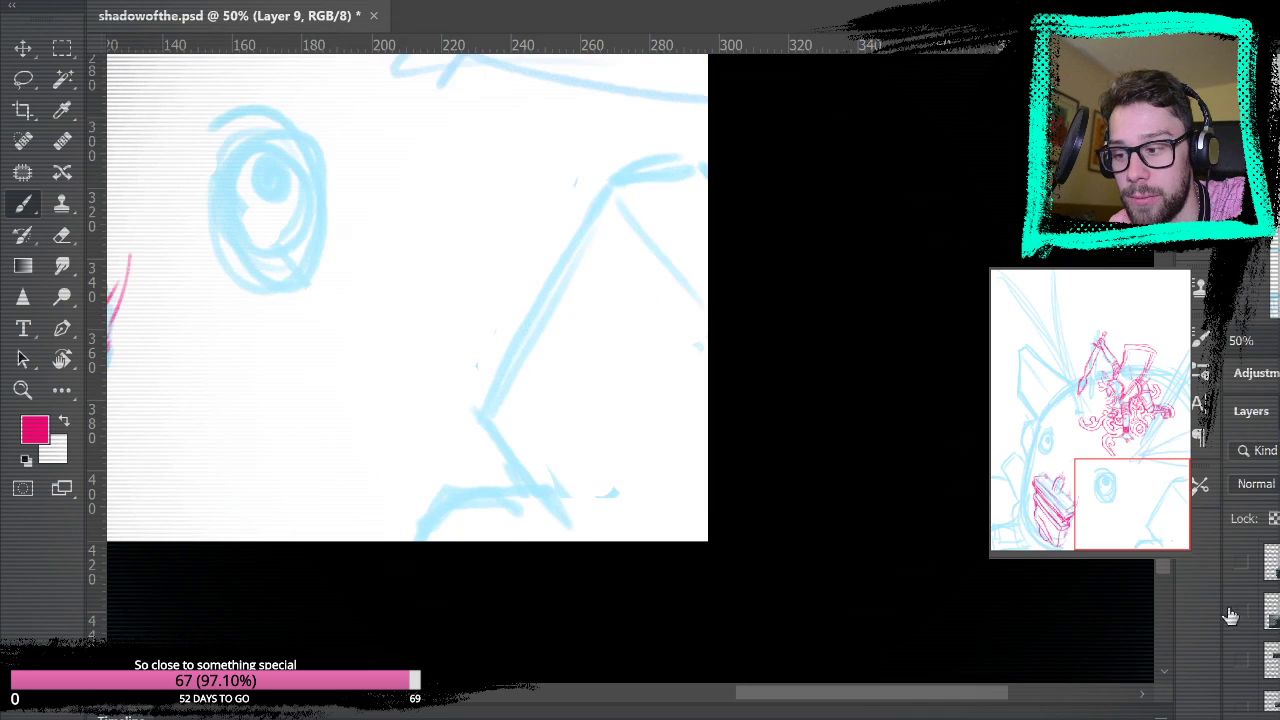
- Draw the slab's long vertical edge and its lower slanted edge in pink, checking the colossus reference photos in between
mouse_move(606, 206)
mouse_down()
mouse_move(590, 518)
mouse_move(601, 206)
mouse_up()
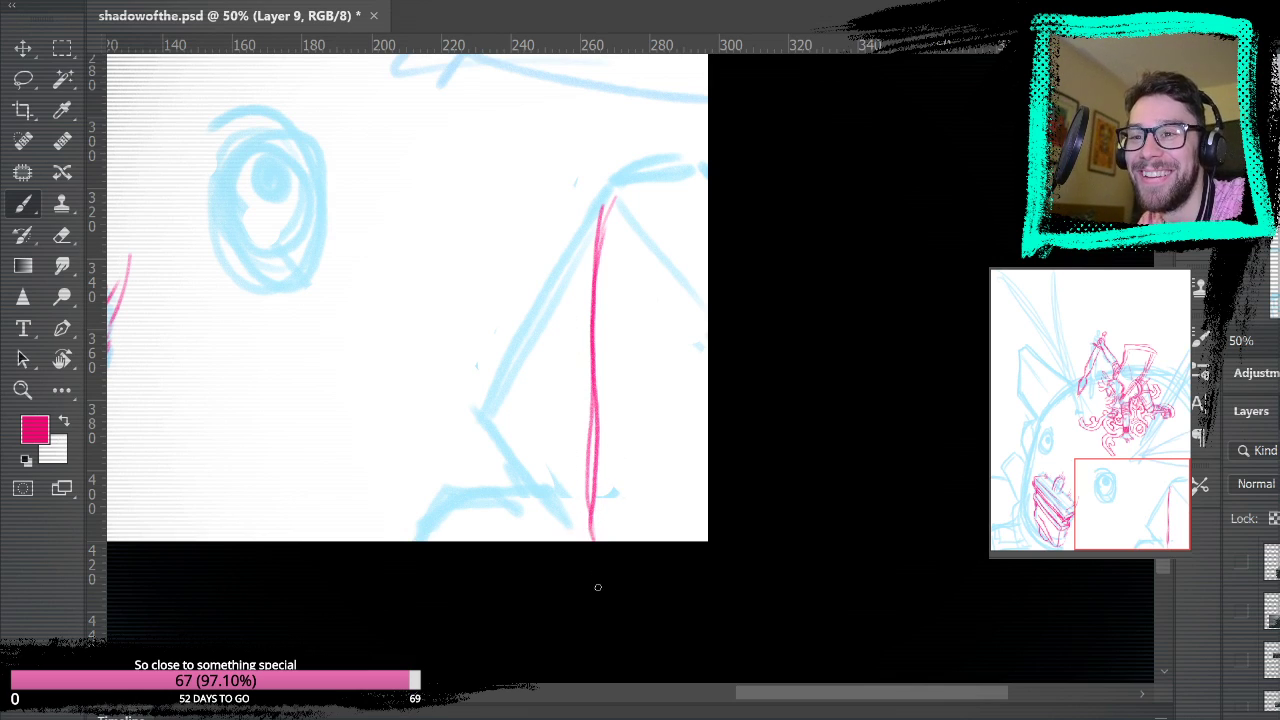
mouse_move(573, 543)
mouse_down()
mouse_move(584, 470)
mouse_move(586, 488)
mouse_move(574, 402)
mouse_up()
click(1241, 566)
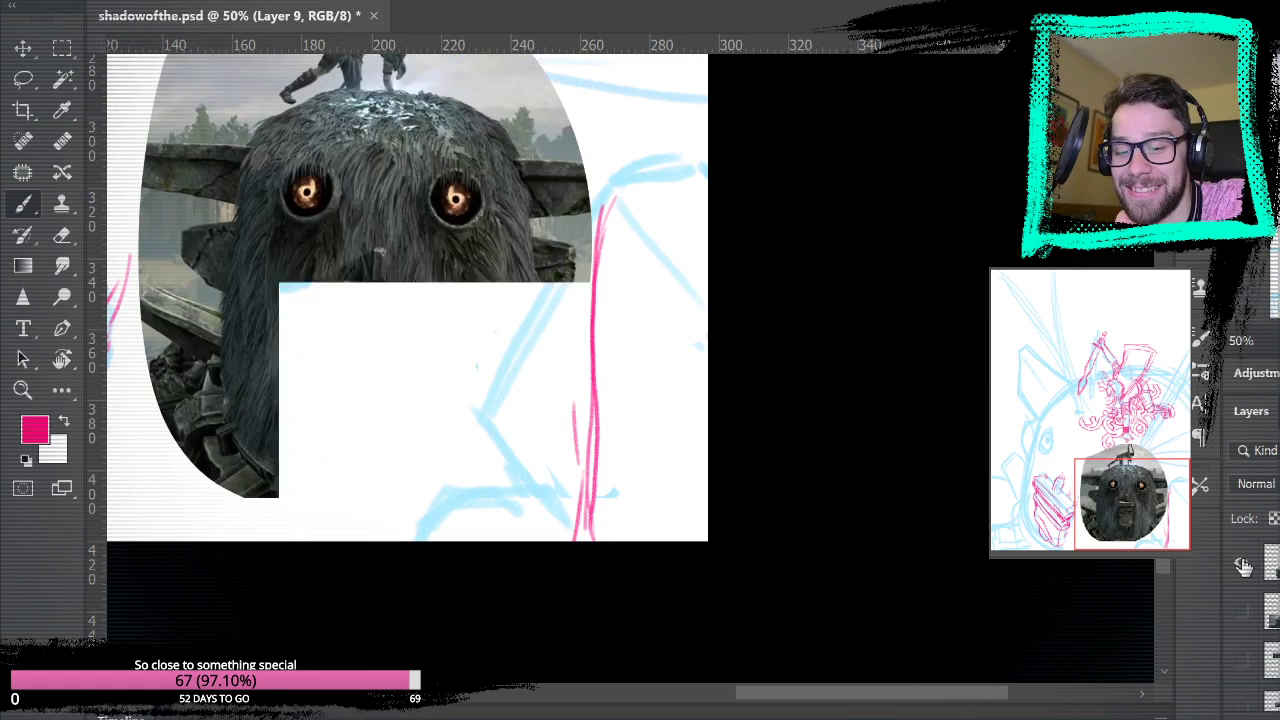
click(1241, 568)
click(1238, 617)
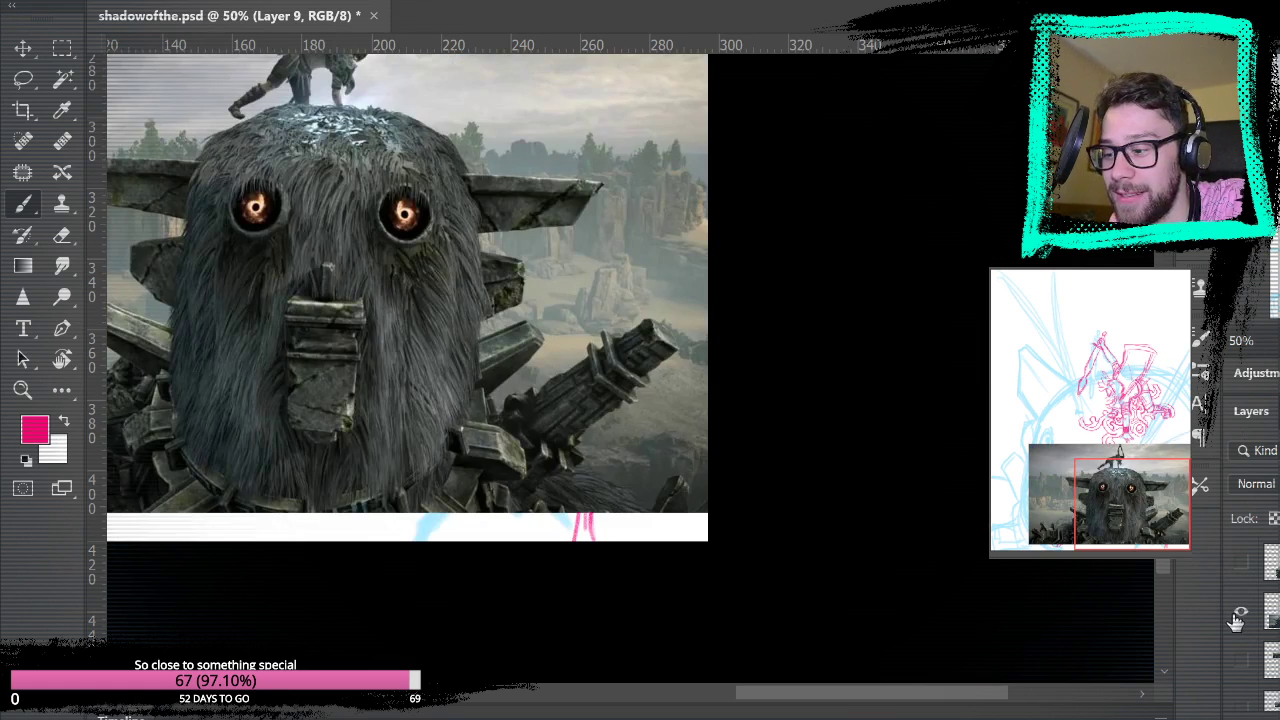
click(1238, 617)
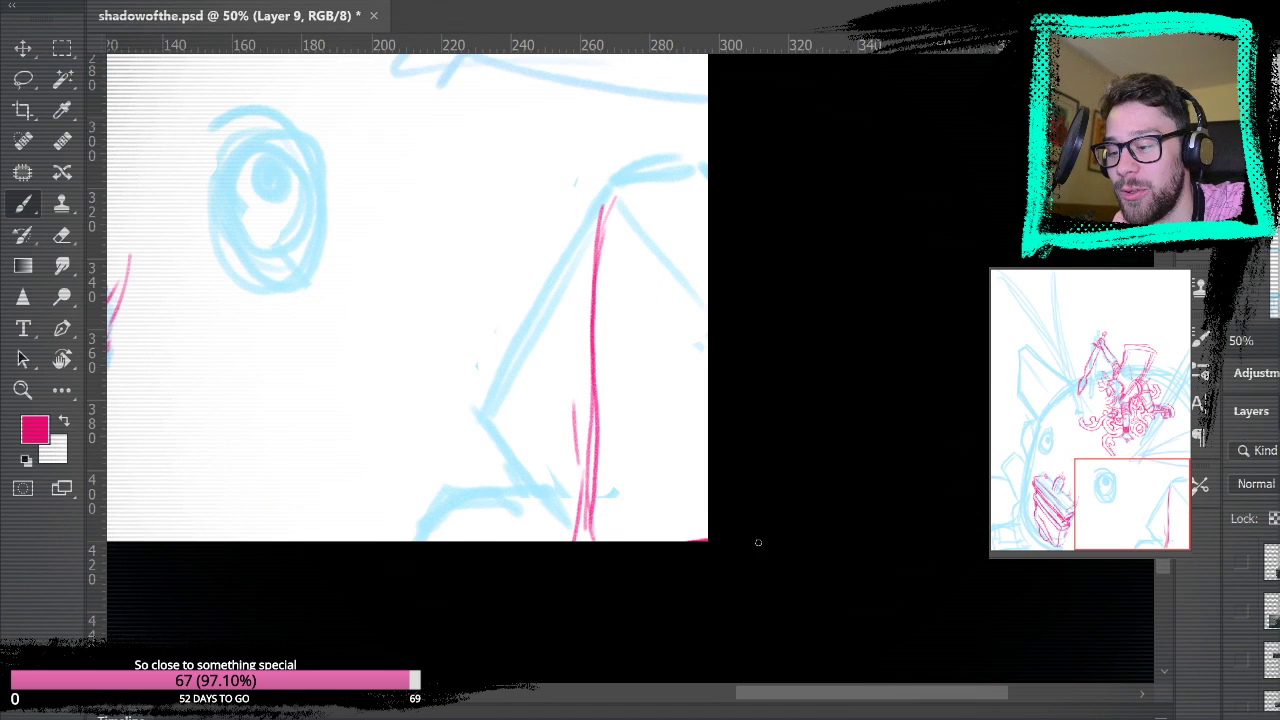
click(1241, 566)
click(1241, 568)
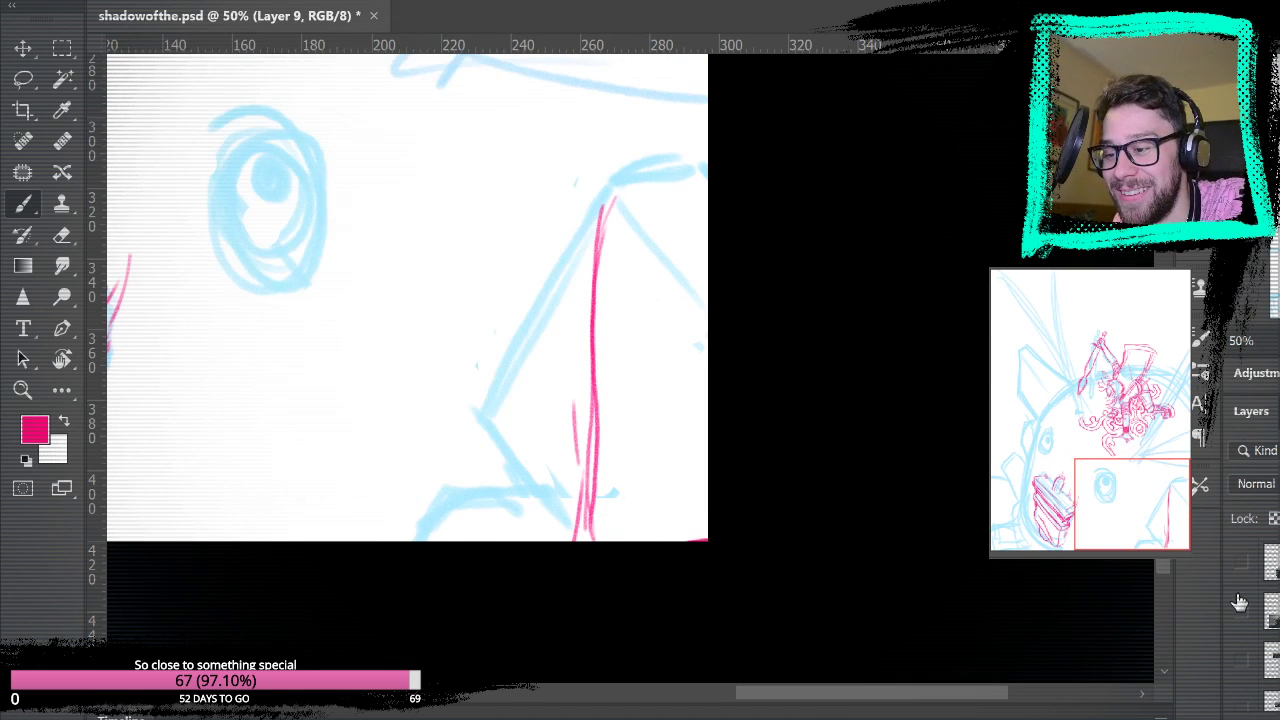
click(1241, 612)
click(1241, 613)
drag(475, 410, 580, 528)
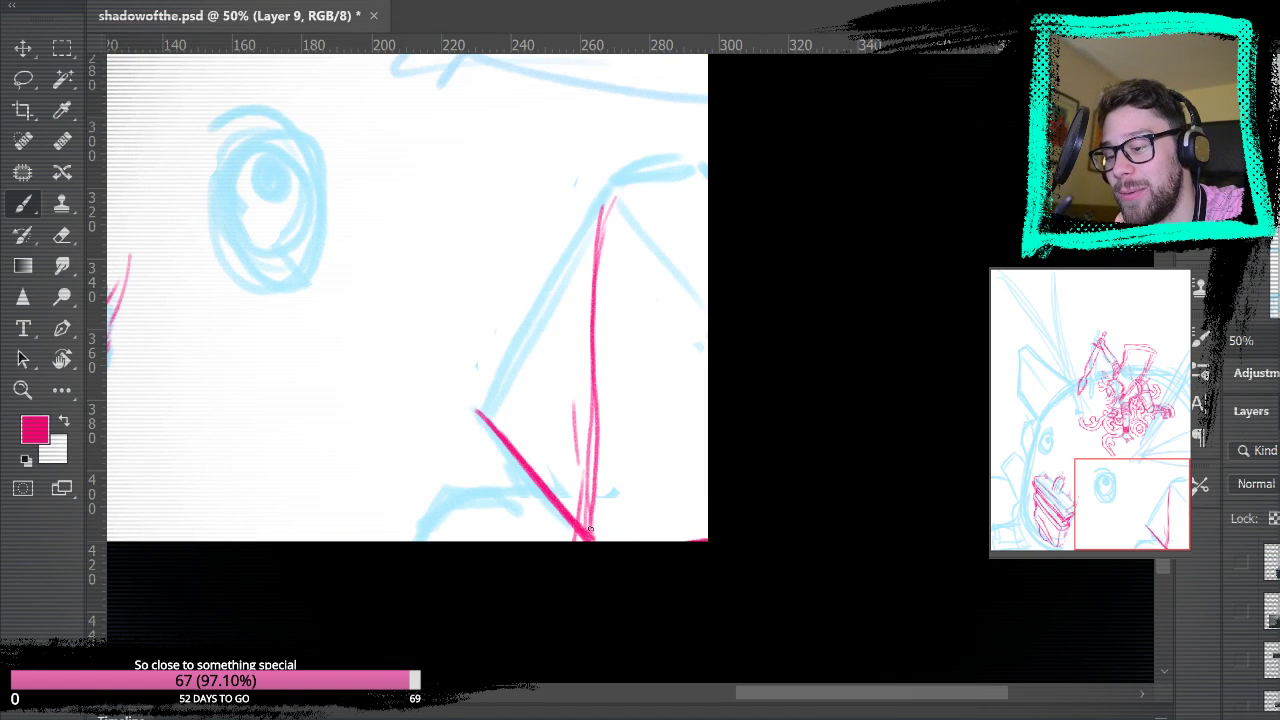
- Add short pink fur strokes along the slab's slanted left edge and across its top edge
drag(694, 326, 751, 486)
drag(648, 362, 548, 512)
key(ctrl+z)
mouse_move(659, 345)
mouse_down()
mouse_move(611, 462)
mouse_move(632, 394)
mouse_up()
drag(593, 467, 562, 536)
mouse_move(534, 578)
mouse_down()
mouse_move(578, 476)
mouse_move(530, 619)
mouse_up()
drag(677, 357, 695, 306)
drag(700, 337, 714, 280)
drag(731, 350, 739, 316)
drag(760, 331, 764, 293)
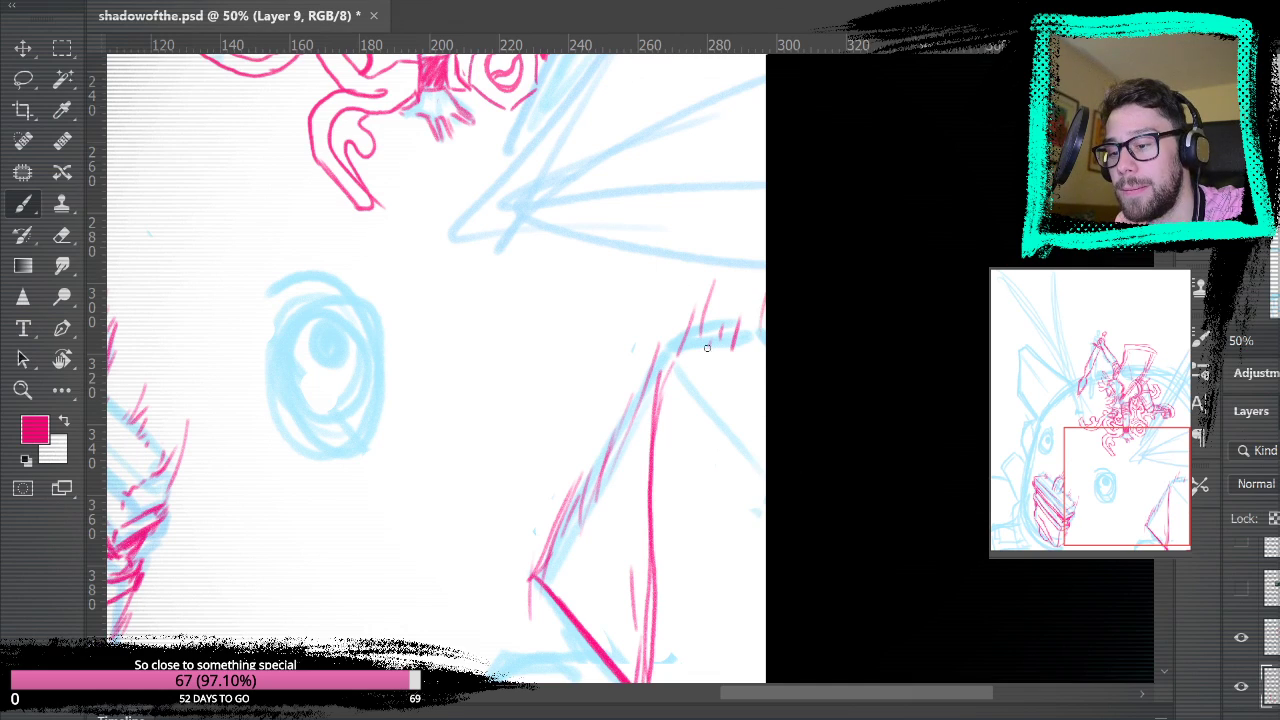
- Show the small colossus reference photo and briefly check the large one, hiding the large one again
click(1241, 595)
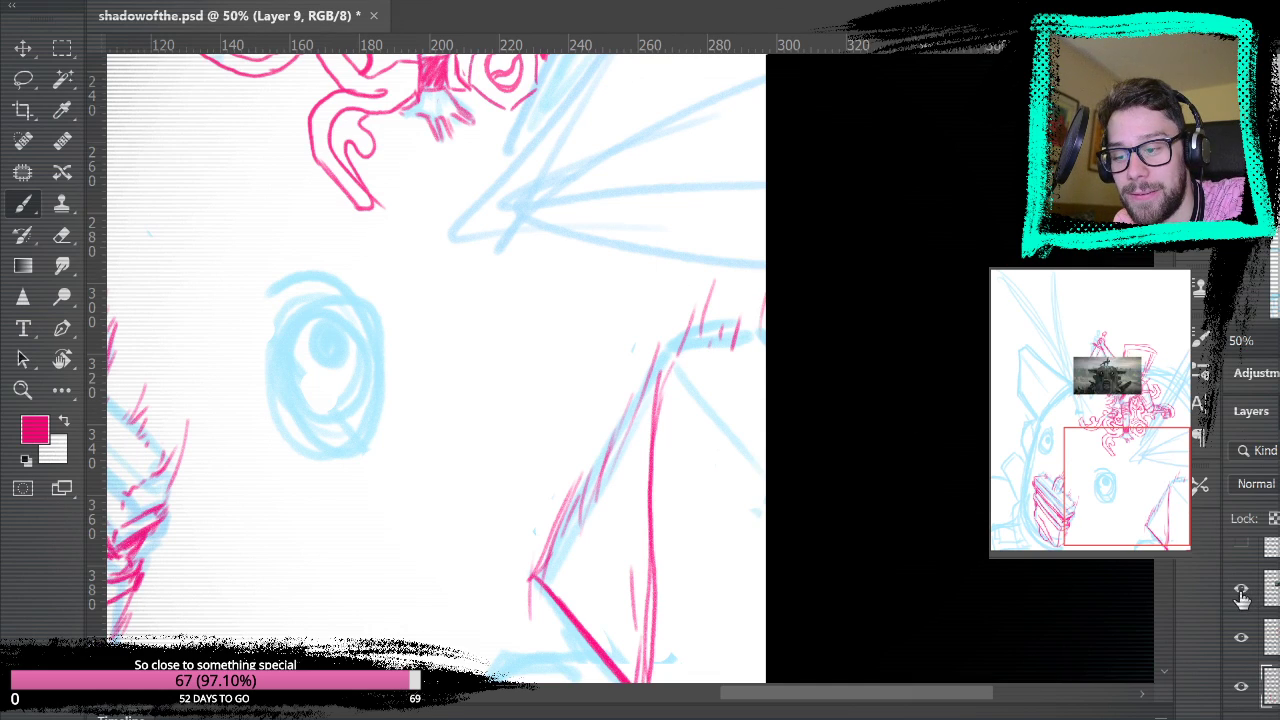
click(1240, 617)
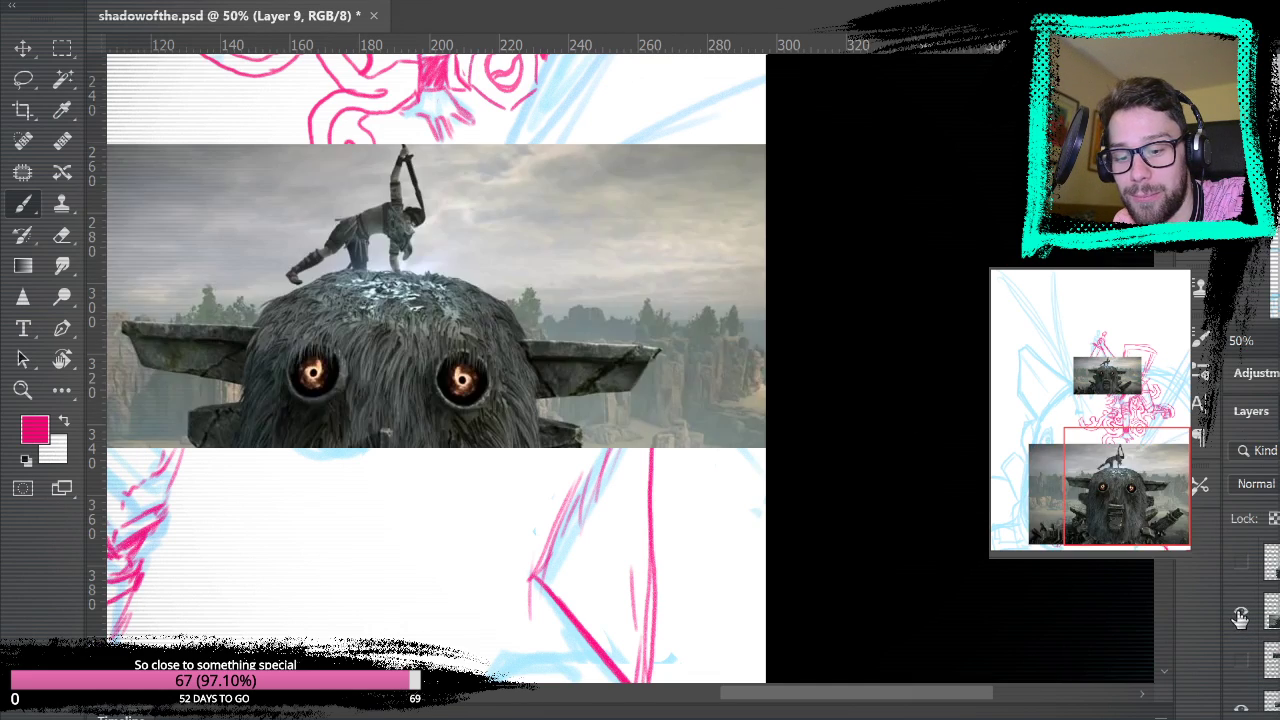
click(1240, 617)
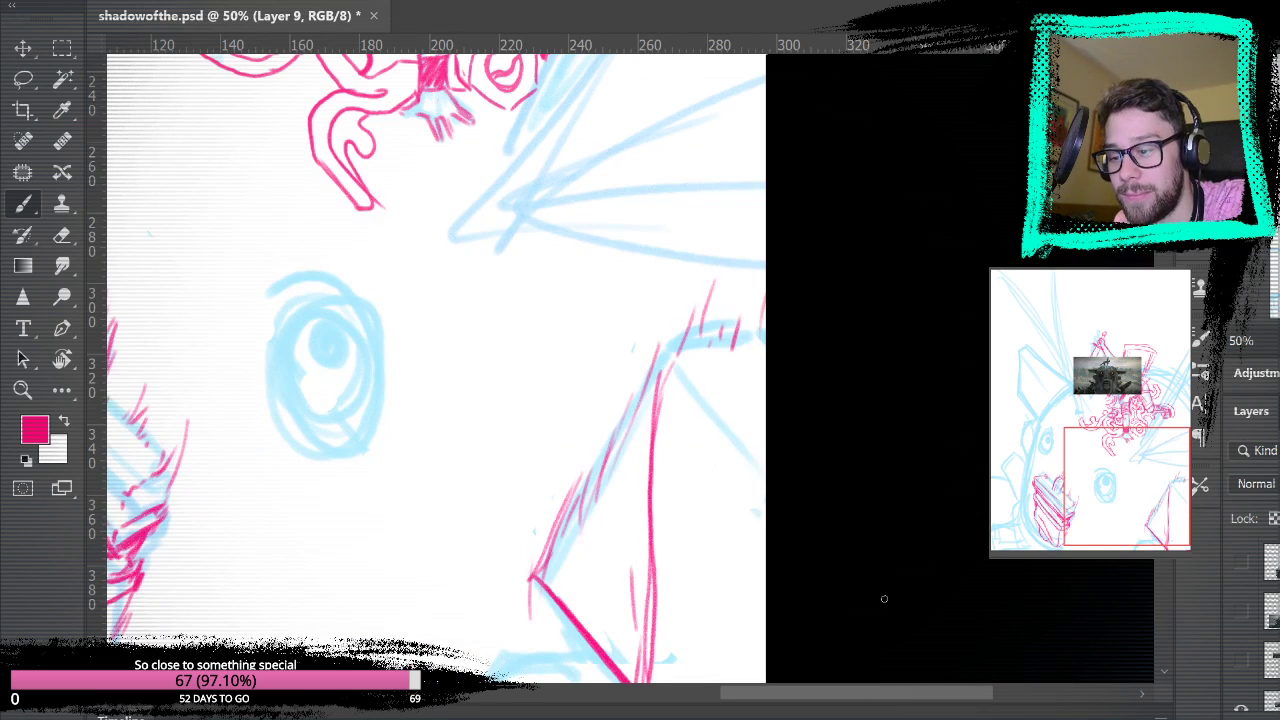
- Draw two roughly parallel diagonal lines from the slab's upper corner and left edge down to the canvas's right border
drag(676, 366, 762, 470)
drag(638, 392, 770, 573)
key(ctrl+z)
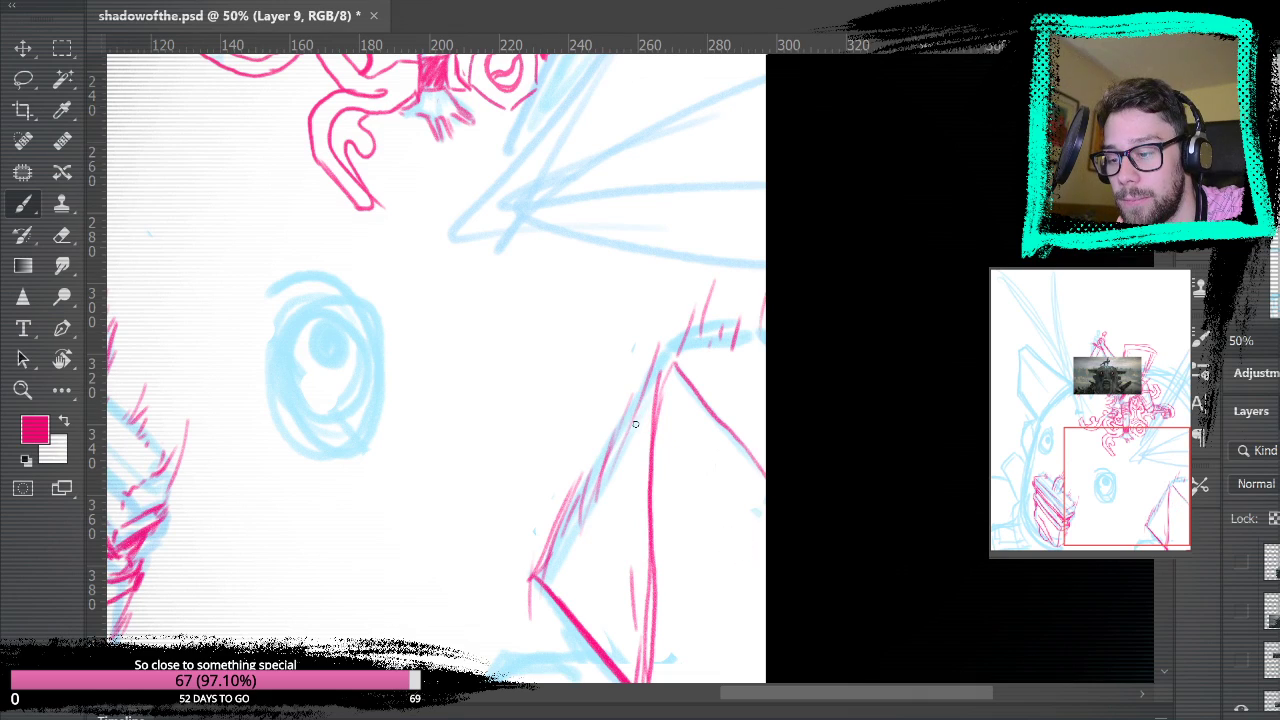
drag(648, 445, 748, 582)
drag(636, 424, 750, 588)
drag(643, 424, 767, 582)
key(ctrl+z)
key(ctrl+z)
drag(634, 416, 766, 612)
- Erase the vertical edge above the lower diagonal and redraw a short, bolder edge joining the slab's upper corner to the diagonal
key(e)
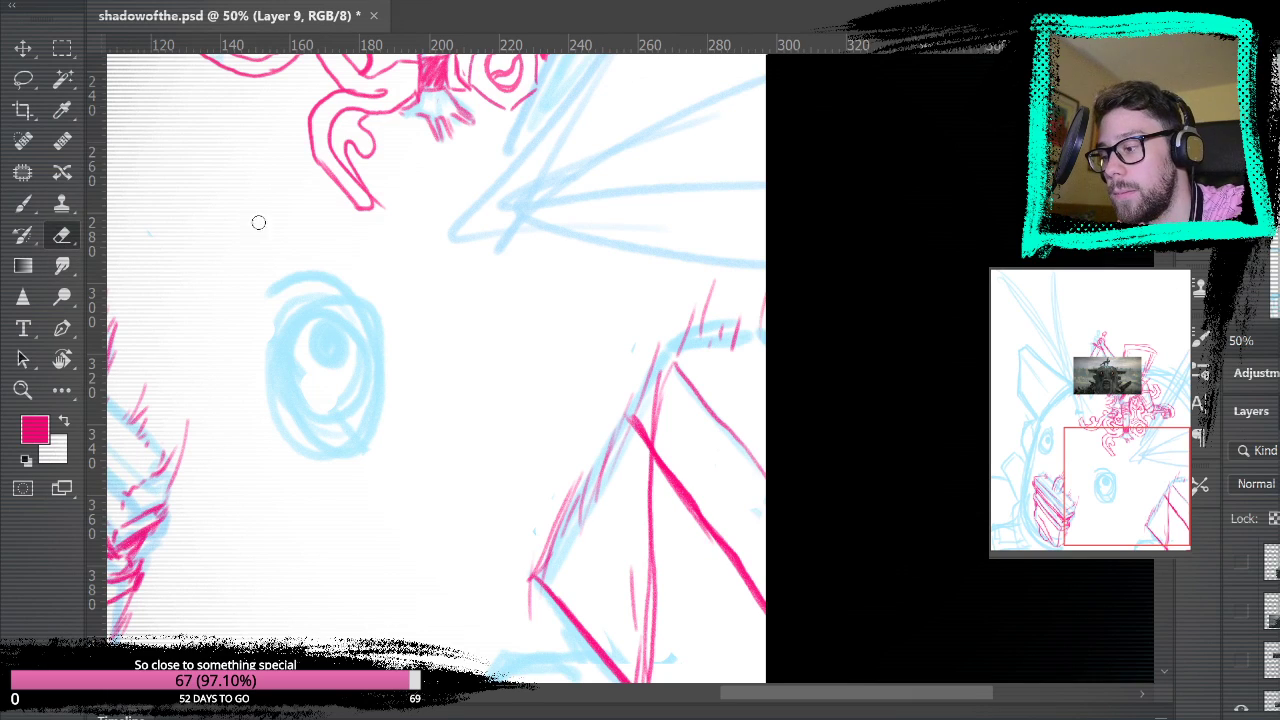
drag(660, 435, 652, 374)
key(b)
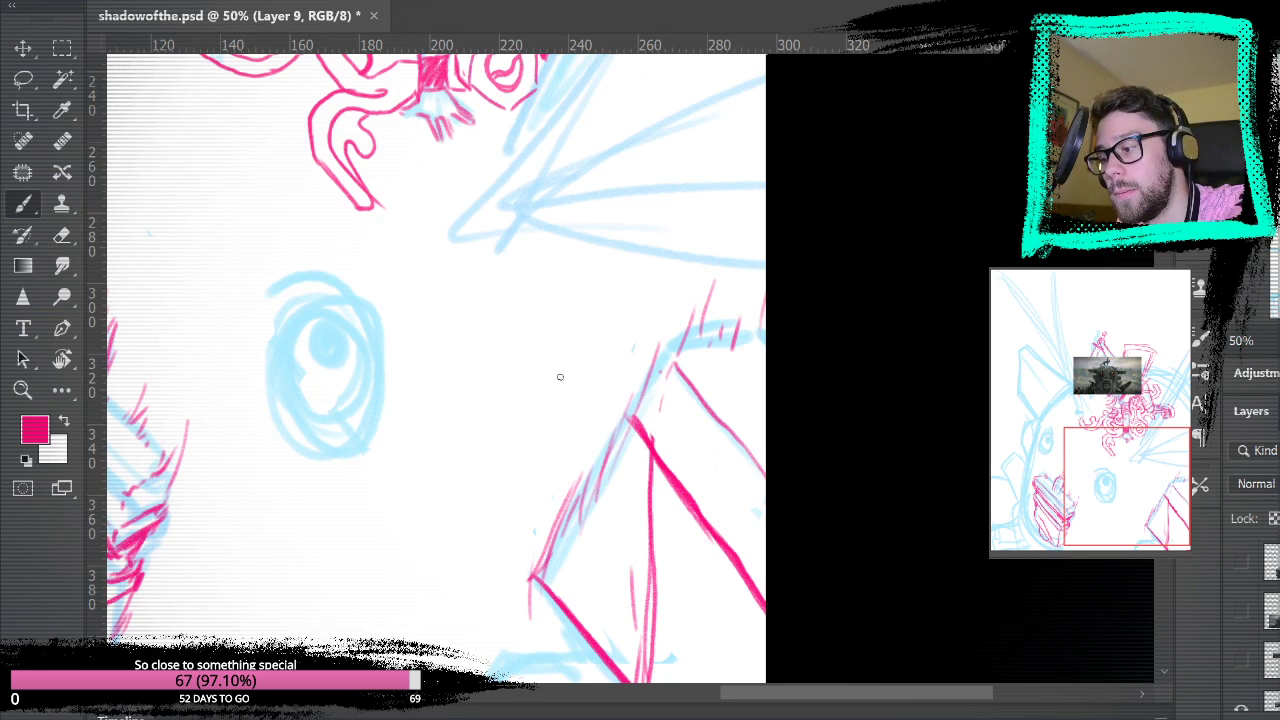
mouse_move(666, 481)
mouse_down()
mouse_move(667, 412)
mouse_move(674, 463)
mouse_up()
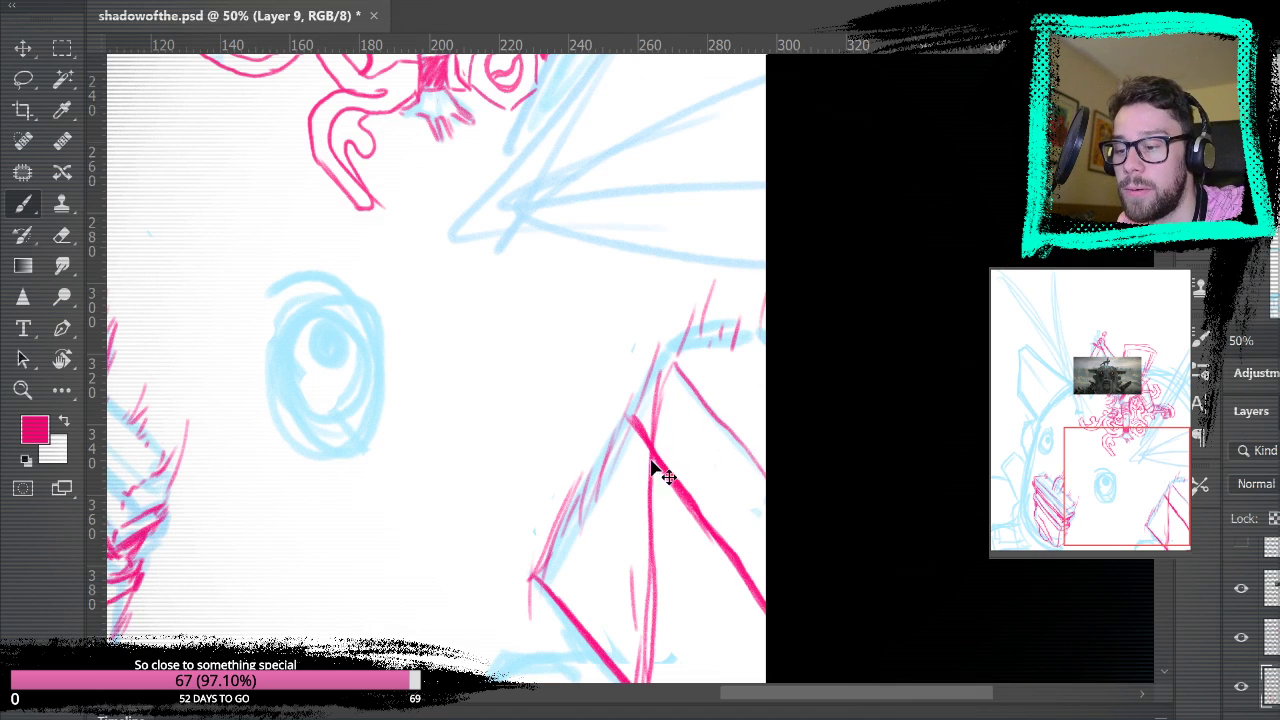
key(ctrl+z)
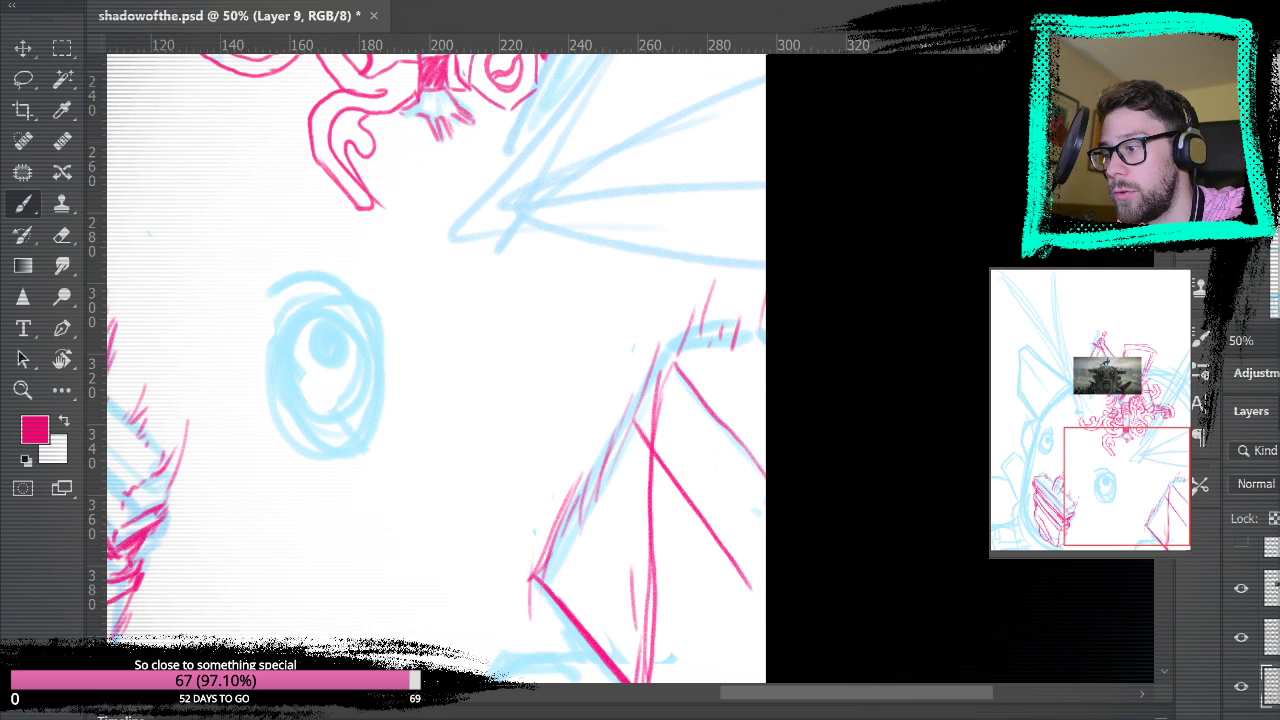
key(ctrl+shift+z)
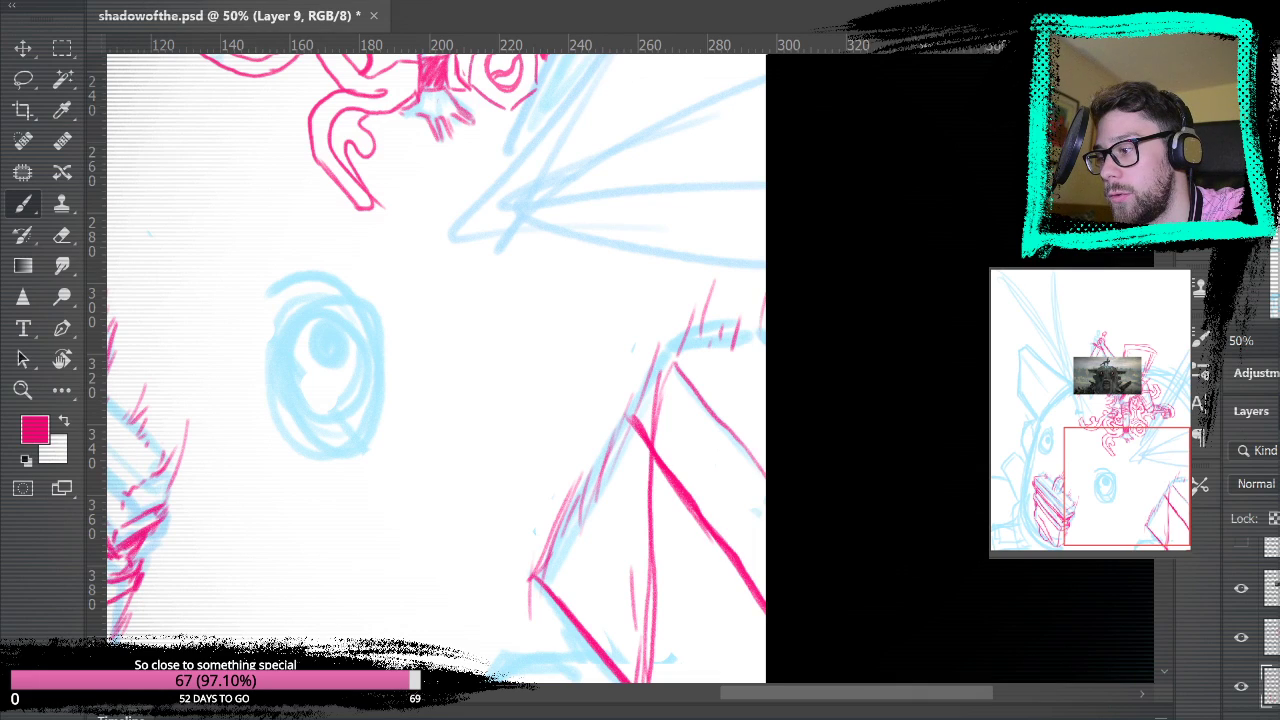
mouse_move(648, 440)
mouse_down()
mouse_move(655, 370)
mouse_move(654, 550)
mouse_move(643, 425)
mouse_up()
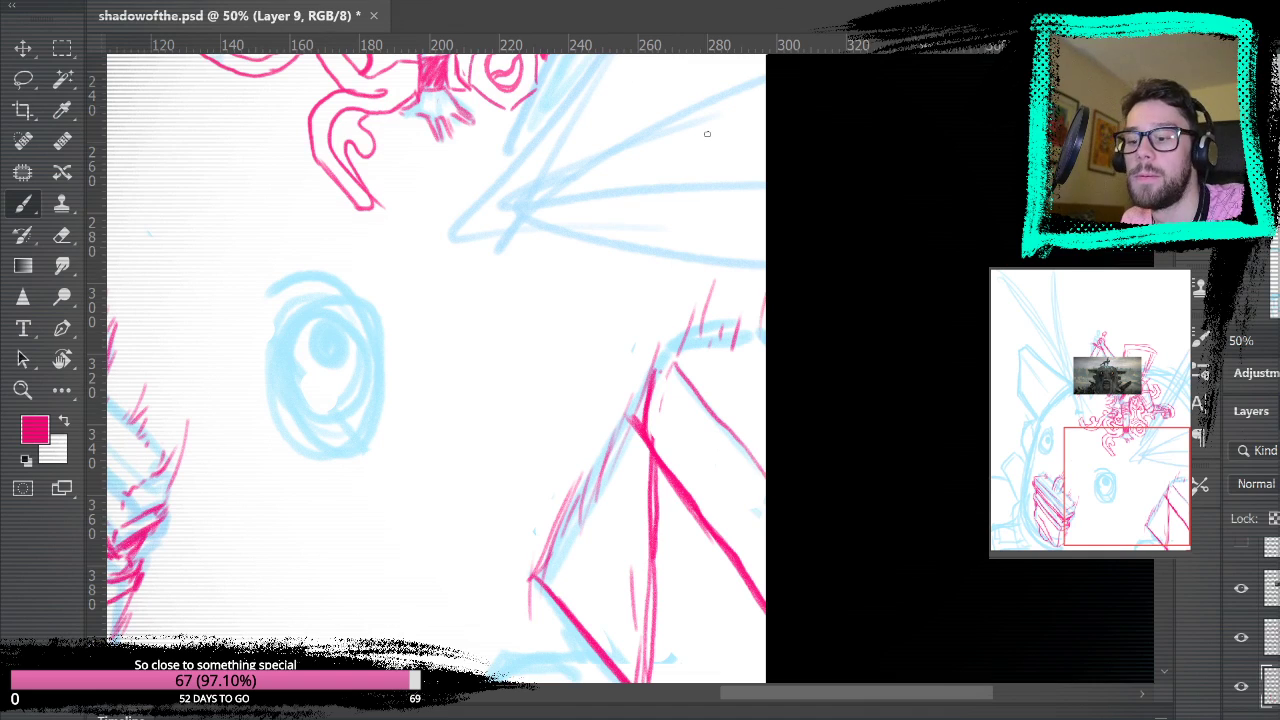
- Strengthen the lower part of the slab's vertical edge with the Brush while viewing the whole drawing
key(e)
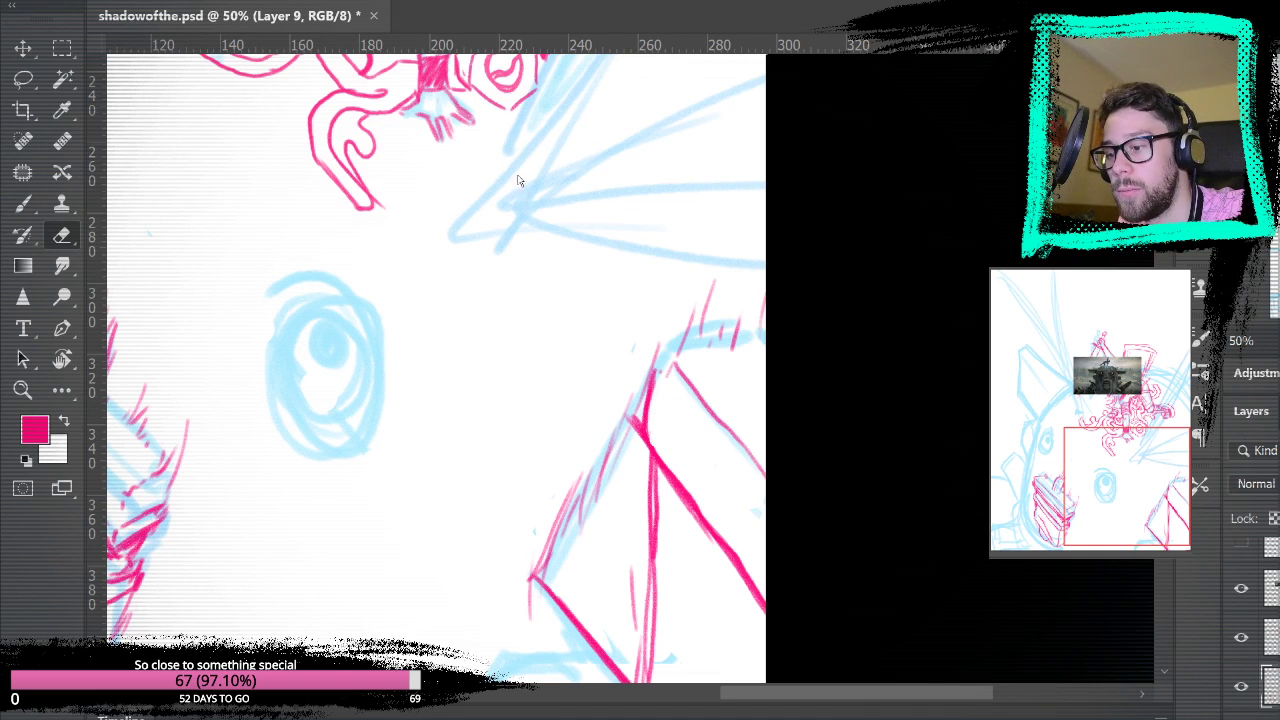
key(ctrl+0)
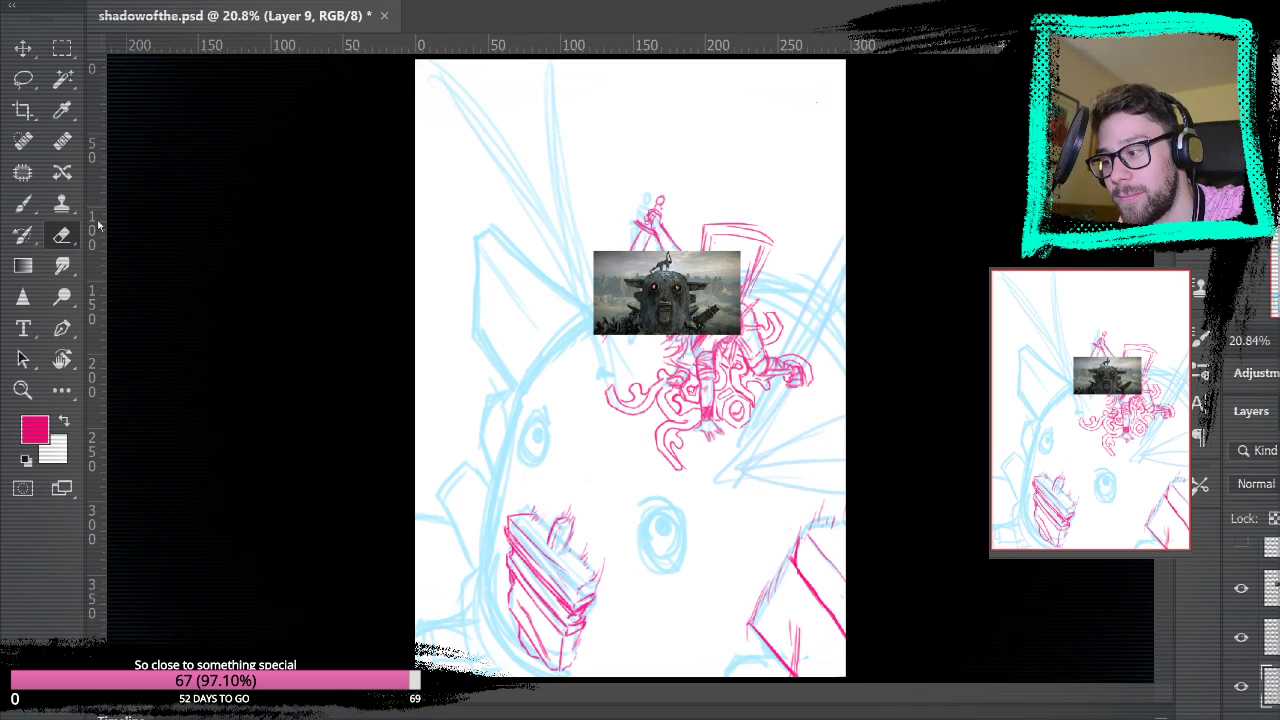
key(b)
mouse_move(801, 632)
mouse_down()
mouse_move(802, 612)
mouse_move(800, 672)
mouse_up()
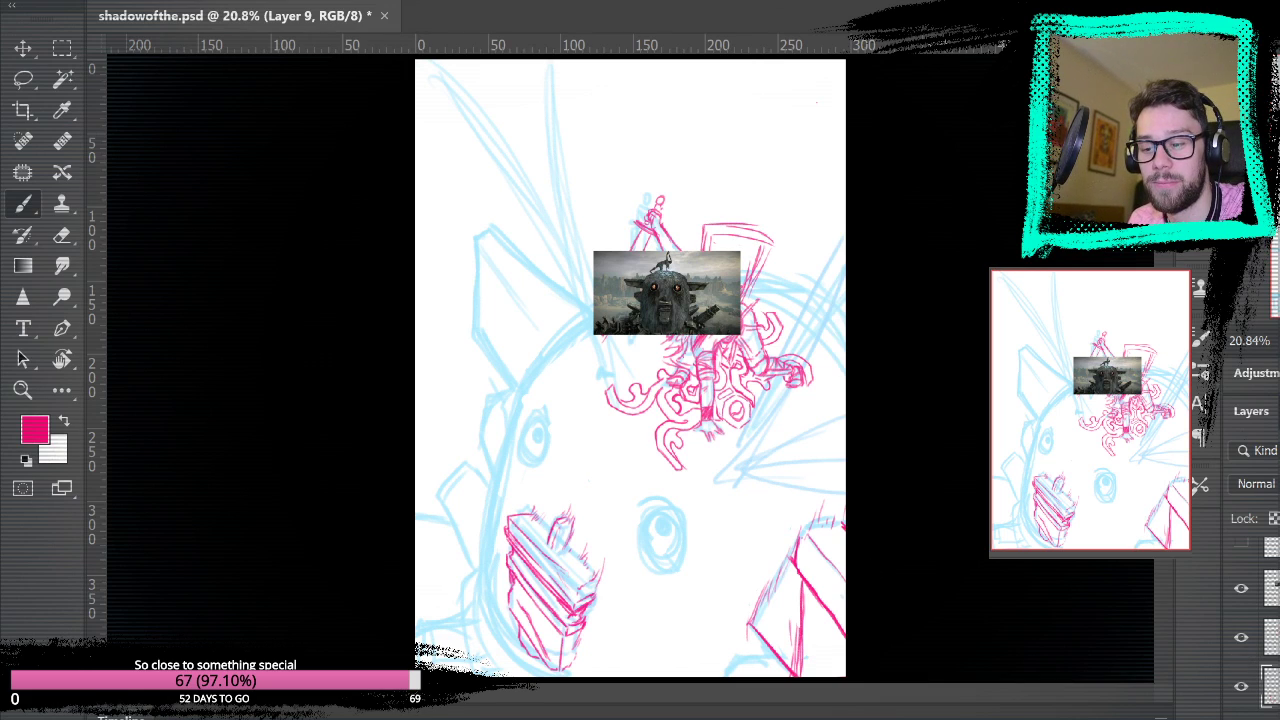
- Check the new slab linework without the blue sketch by hiding the sketch layer, and show it again
scroll(1265, 630, down, 4)
click(1236, 625)
click(1239, 622)
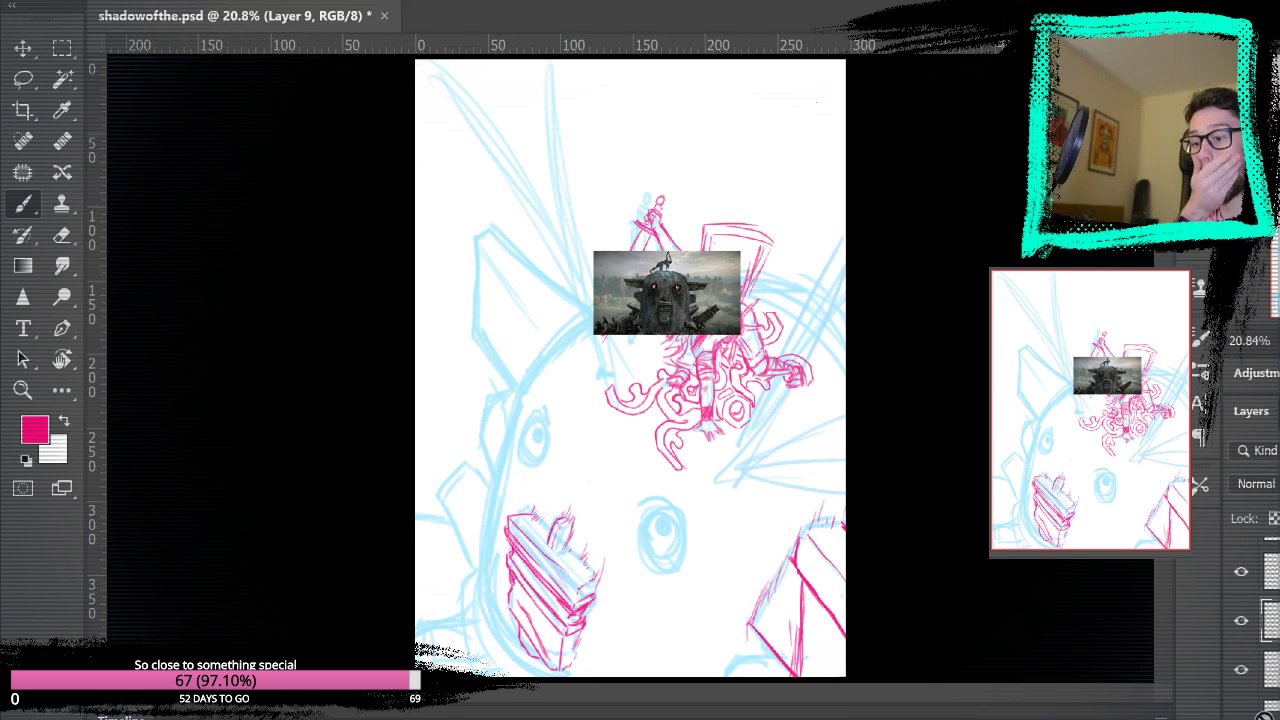
scroll(1262, 620, down, 2)
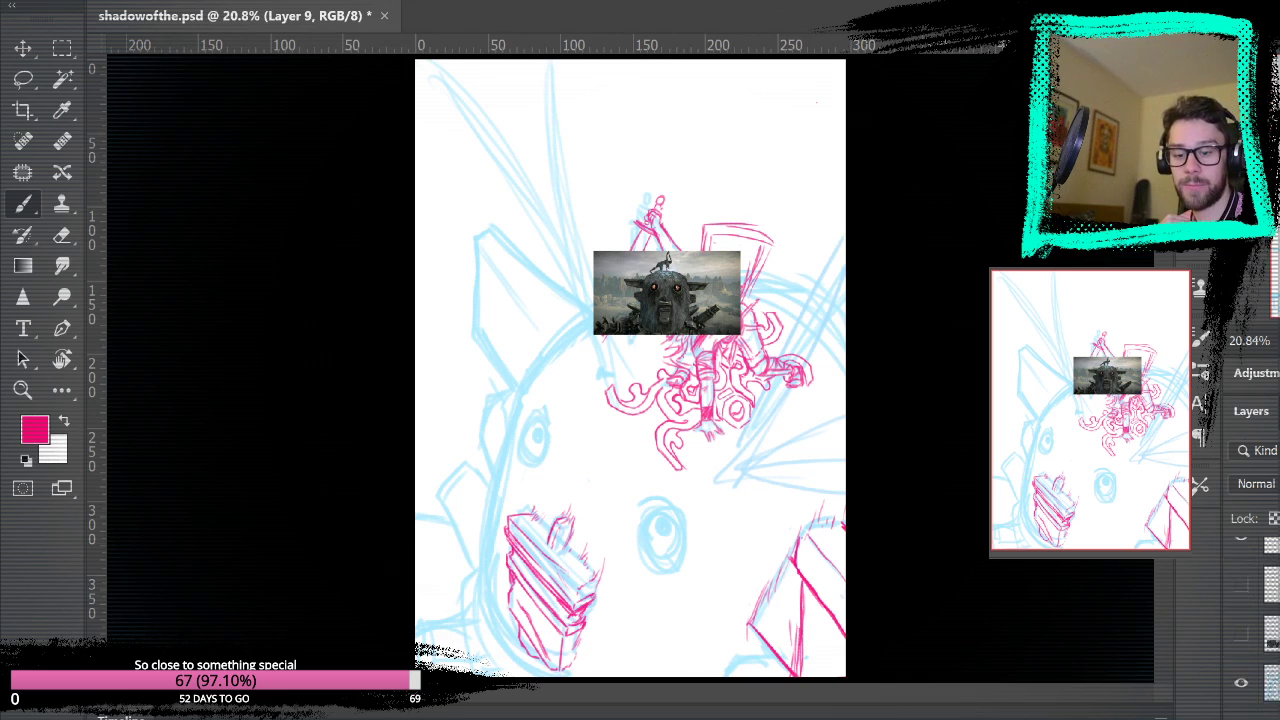
click(1241, 690)
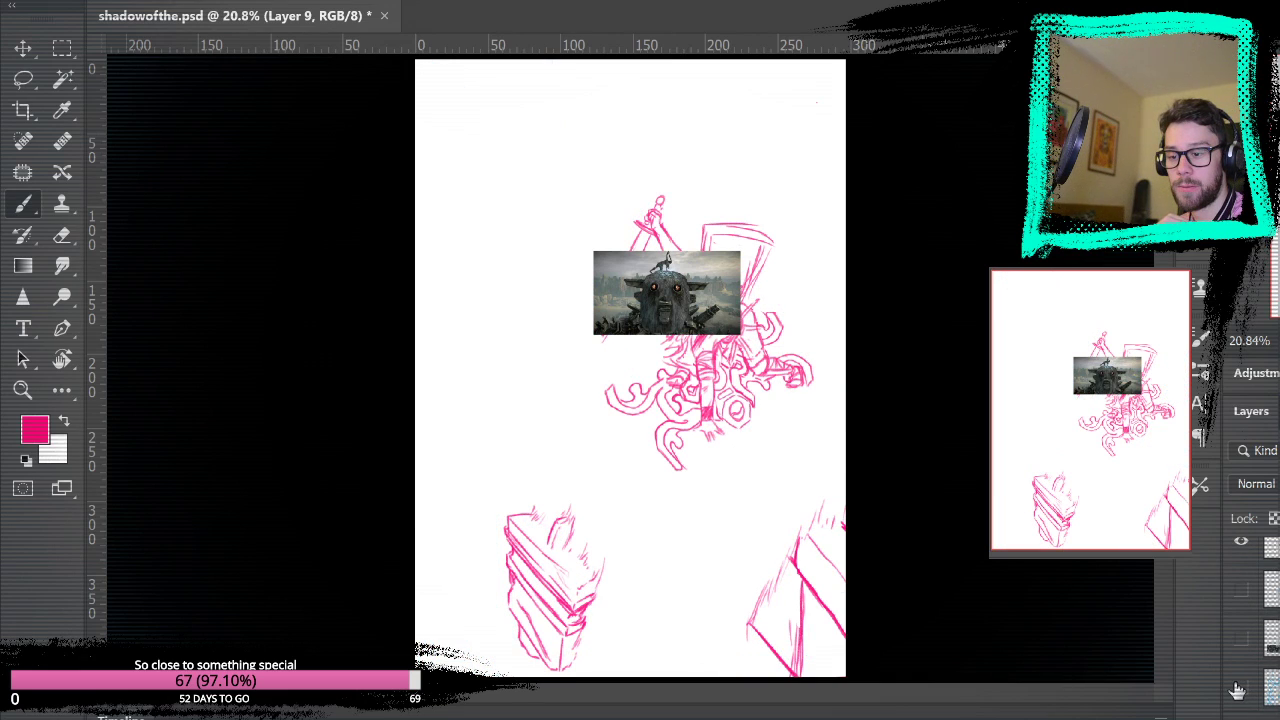
click(1240, 690)
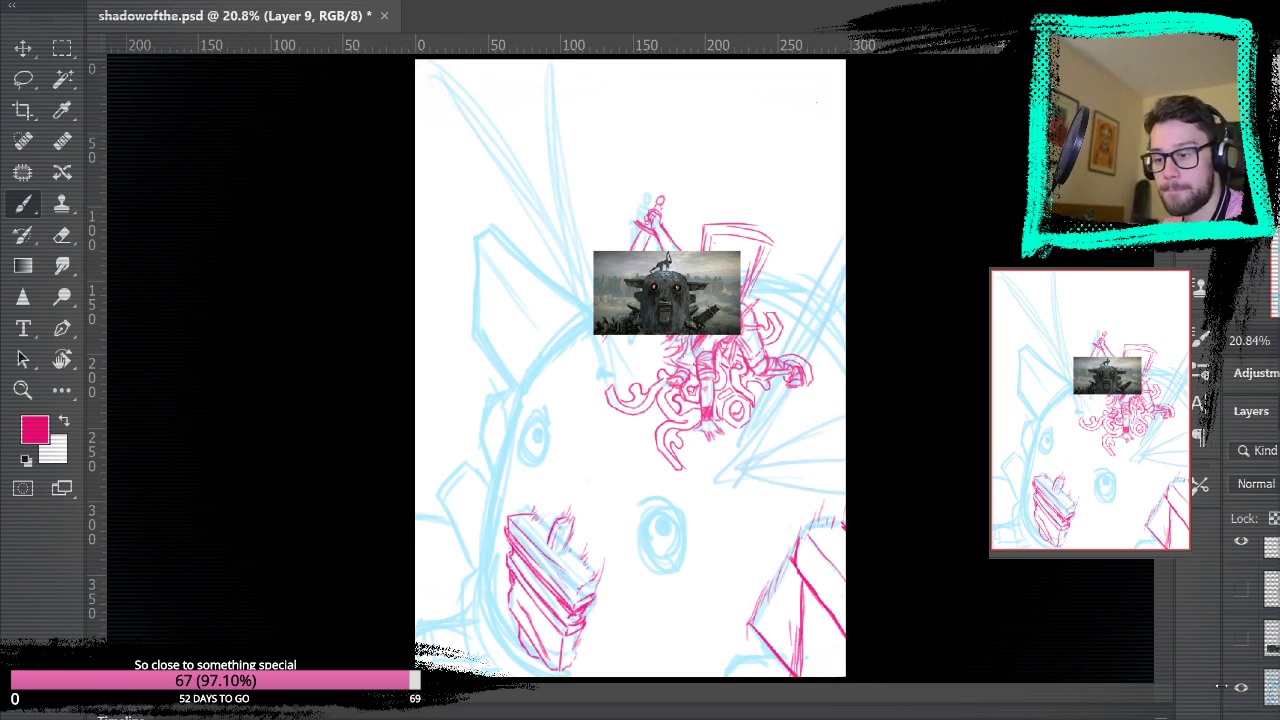
- Show the large colossus reference photo over the lower part of the drawing to consult it, and hide it again
click(22, 390)
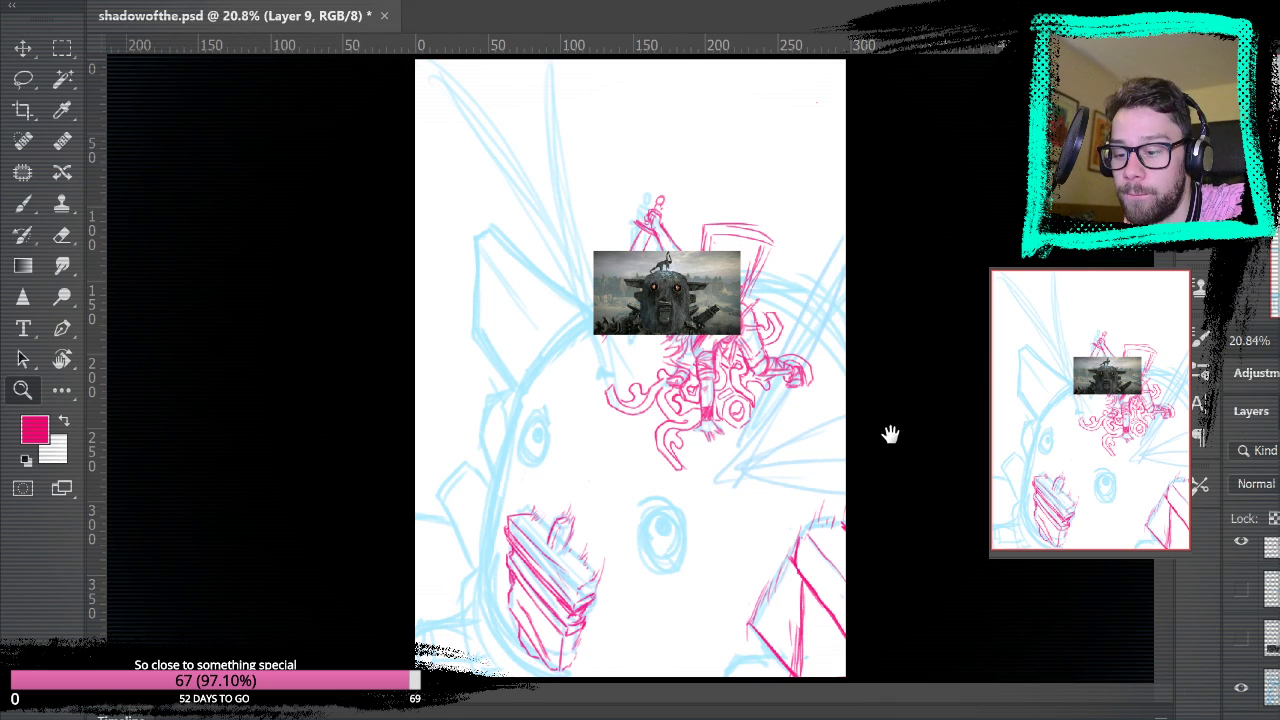
click(760, 637)
click(763, 650)
click(770, 660)
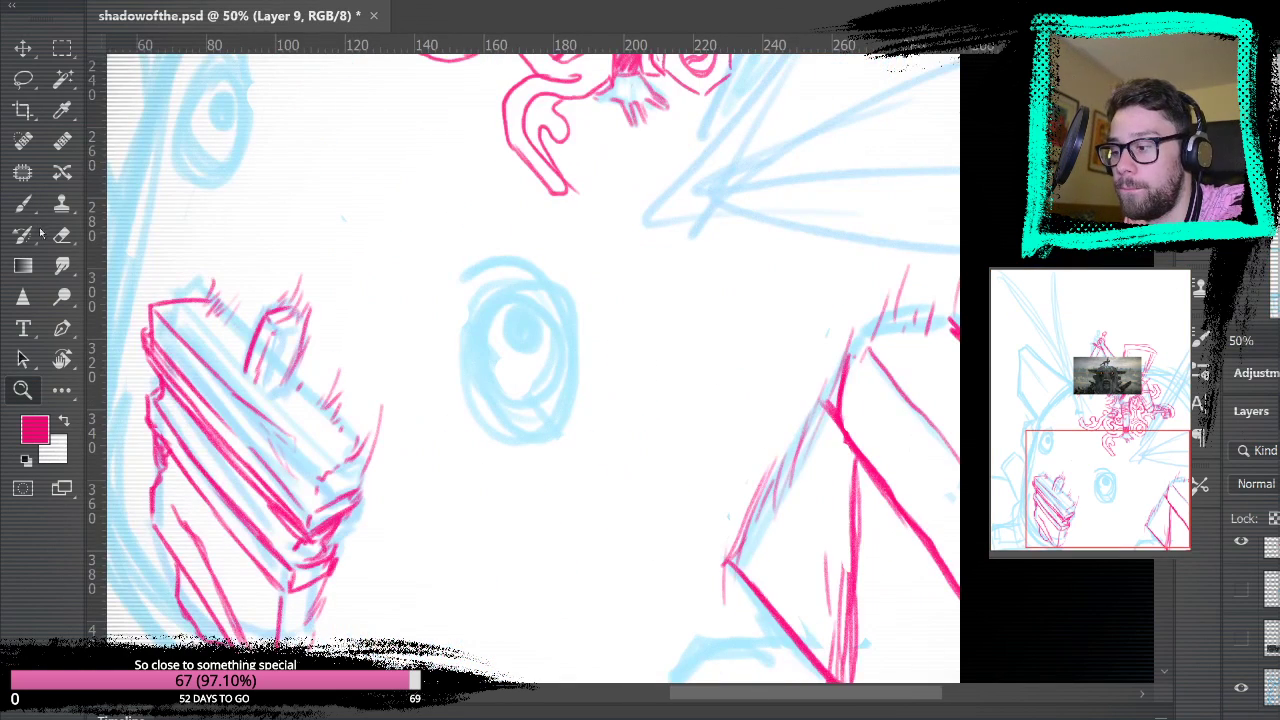
key(b)
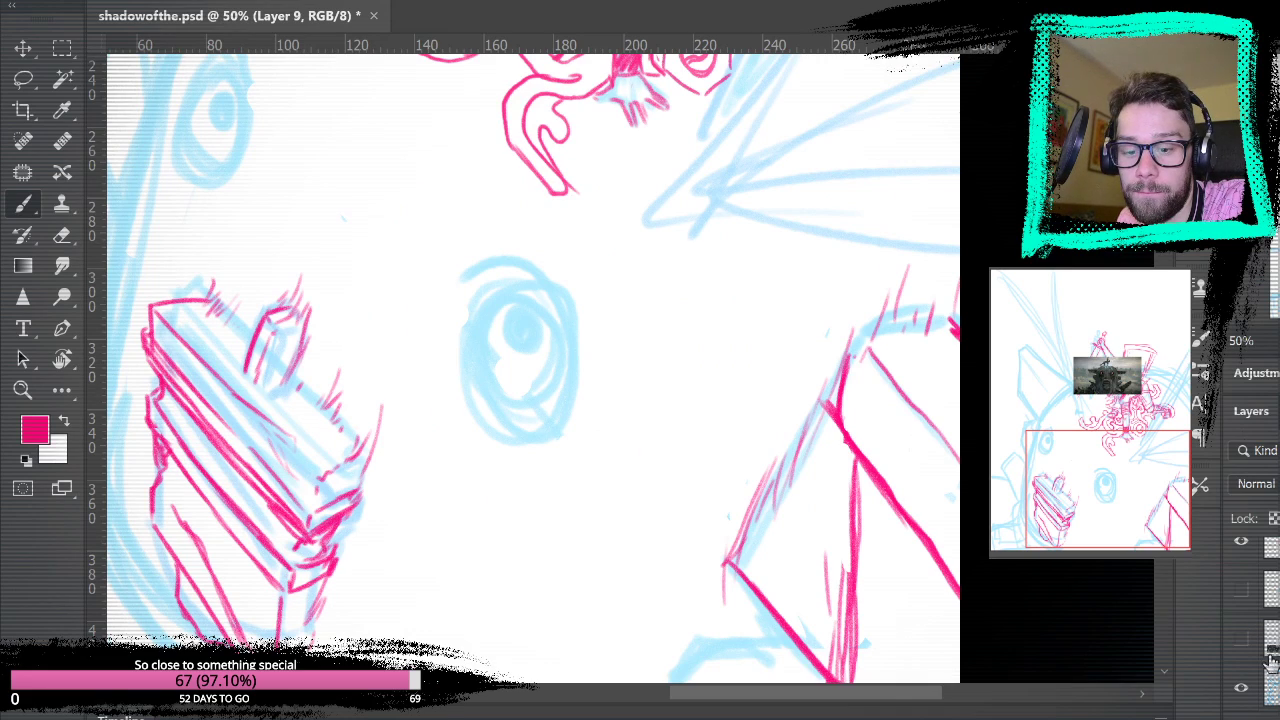
scroll(1256, 620, up, 3)
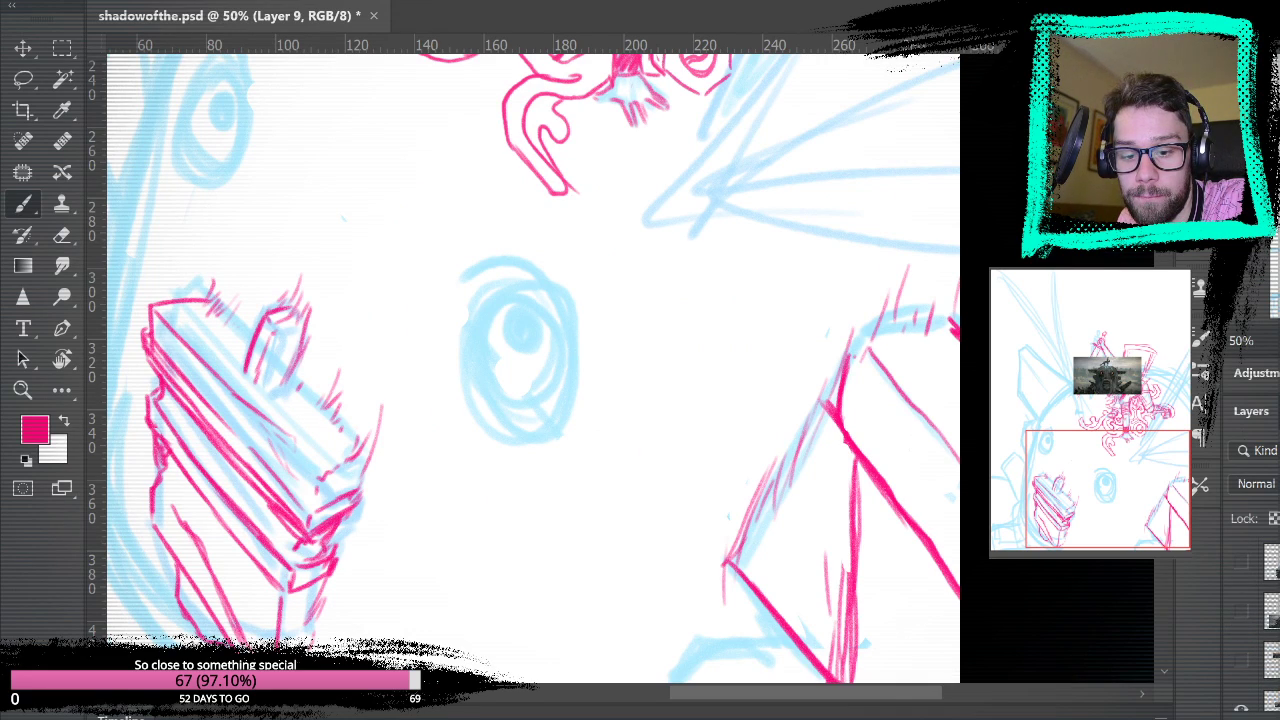
click(1243, 550)
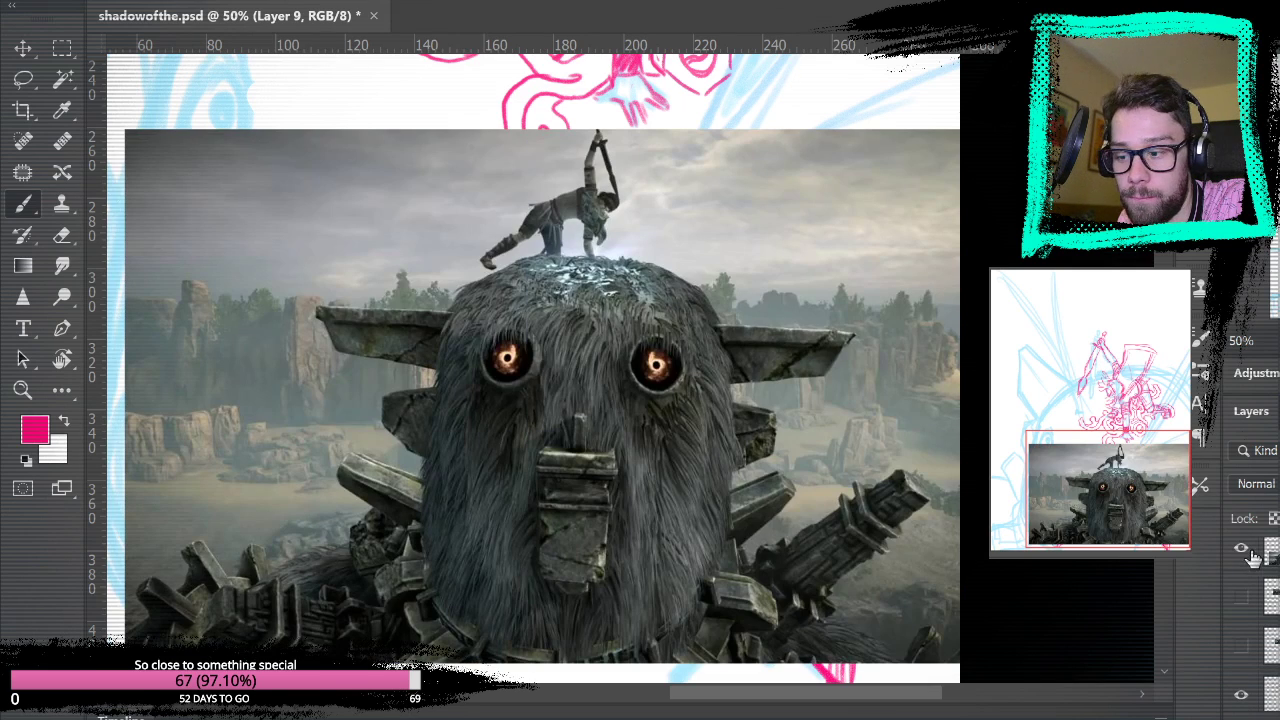
click(1242, 550)
- Draw the uneven top edge of the rock at the canvas's bottom border, running into the lower-right stone slab
drag(988, 459, 966, 309)
mouse_move(609, 398)
mouse_down()
mouse_move(635, 356)
mouse_move(631, 371)
mouse_move(752, 368)
mouse_up()
drag(847, 518, 894, 586)
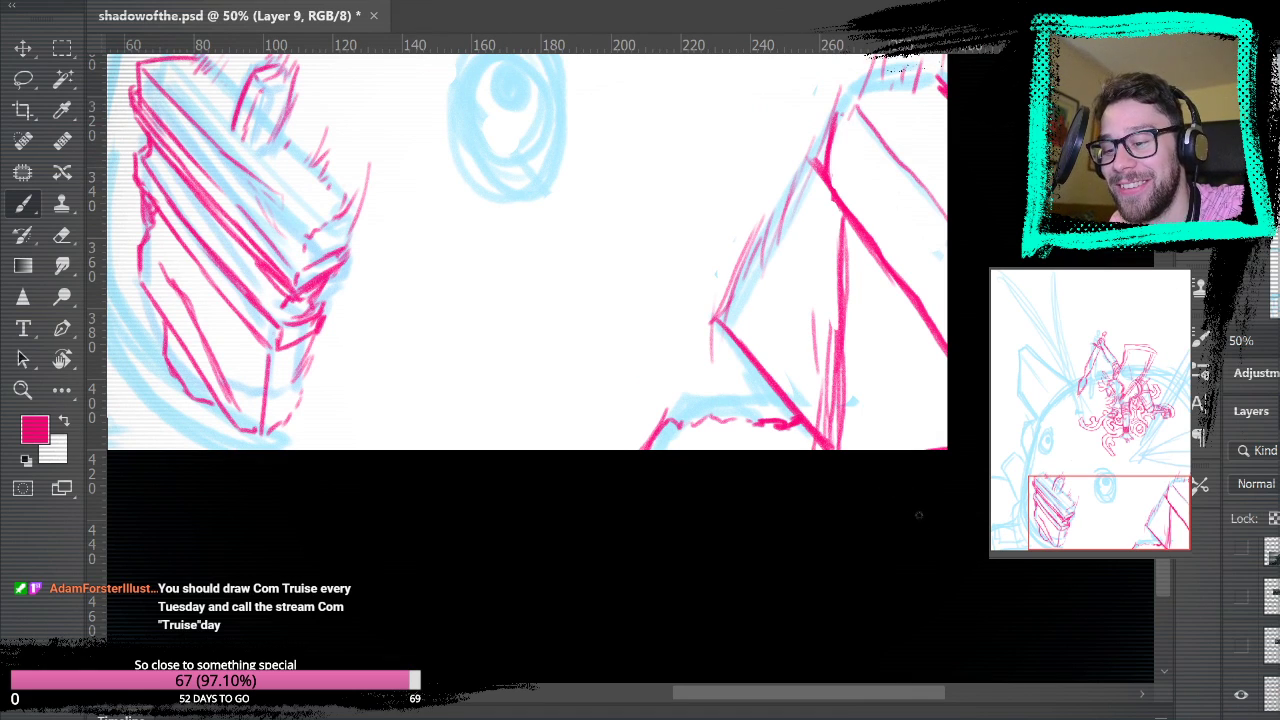
drag(960, 545, 1026, 649)
drag(826, 526, 960, 546)
drag(839, 451, 863, 654)
mouse_move(820, 466)
mouse_down()
mouse_move(835, 643)
mouse_move(874, 466)
mouse_up()
- Draw the colossus head's left contour with loose overlapping strokes, from below the sword tip down past the left eye
mouse_move(595, 126)
mouse_down()
mouse_move(496, 218)
mouse_move(435, 336)
mouse_up()
drag(495, 218, 400, 364)
drag(464, 287, 384, 462)
drag(429, 352, 384, 462)
drag(457, 314, 411, 472)
drag(424, 370, 402, 458)
drag(586, 329, 634, 167)
drag(426, 215, 380, 325)
drag(426, 272, 352, 392)
mouse_move(392, 348)
mouse_down()
mouse_move(350, 390)
mouse_move(387, 373)
mouse_up()
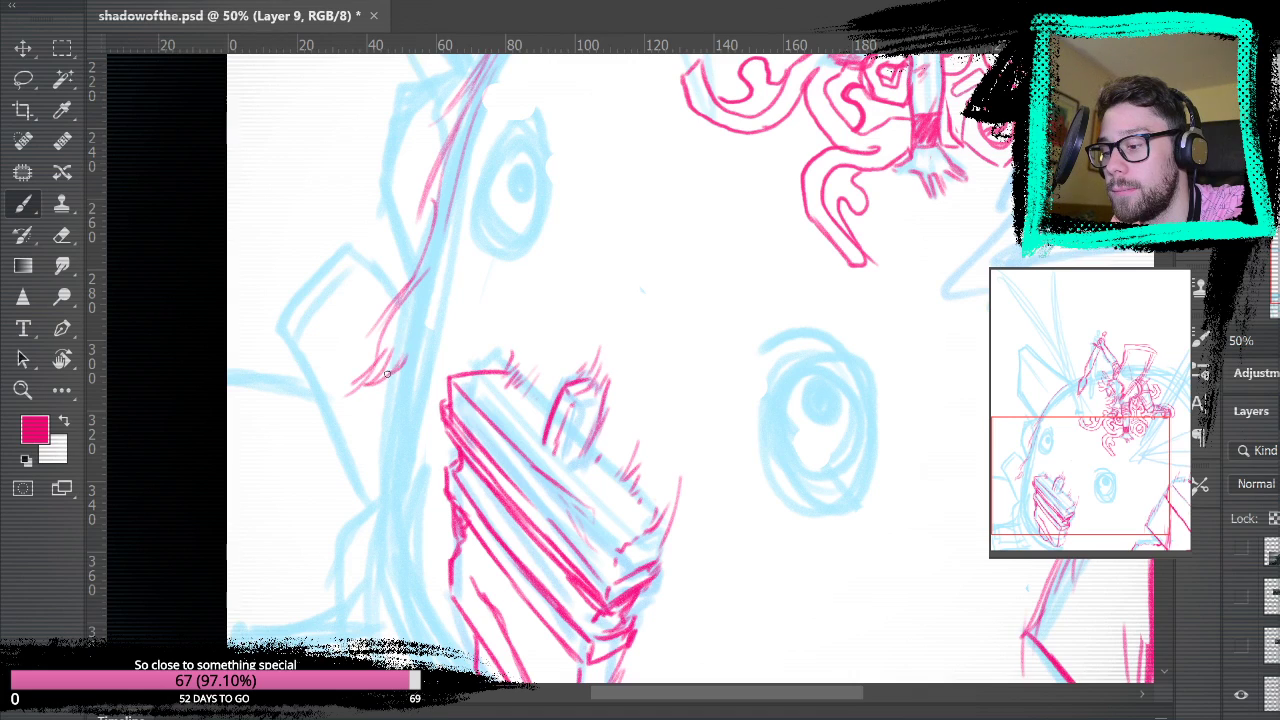
key(ctrl+z)
key(ctrl+z)
key(ctrl+z)
key(ctrl+z)
- Draw layered fur tufts down the head's left edge to beside the stone block, and erase the outermost stray wisp
mouse_move(440, 202)
mouse_down()
mouse_move(392, 334)
mouse_move(398, 320)
mouse_move(364, 348)
mouse_up()
mouse_move(418, 326)
mouse_down()
mouse_move(377, 388)
mouse_move(423, 370)
mouse_move(391, 402)
mouse_move(336, 536)
mouse_up()
drag(362, 460, 336, 542)
drag(402, 414, 356, 528)
drag(400, 448, 370, 563)
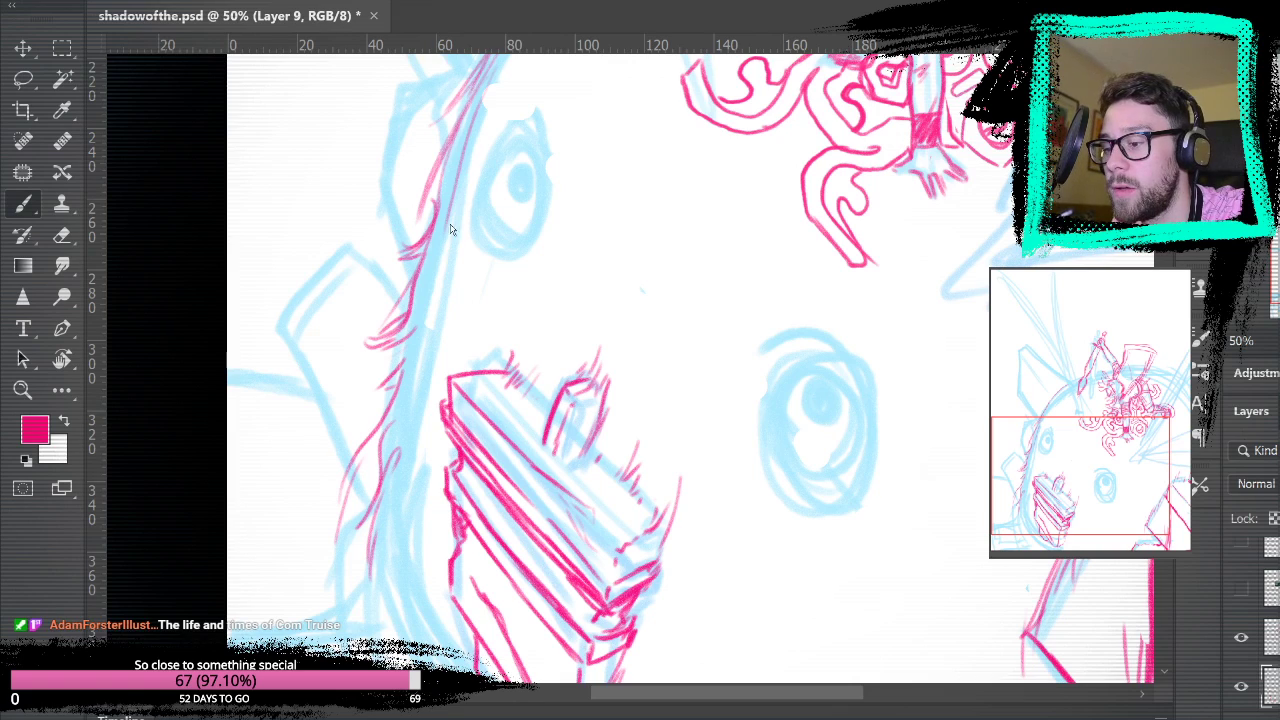
key(e)
drag(338, 545, 364, 442)
key(b)
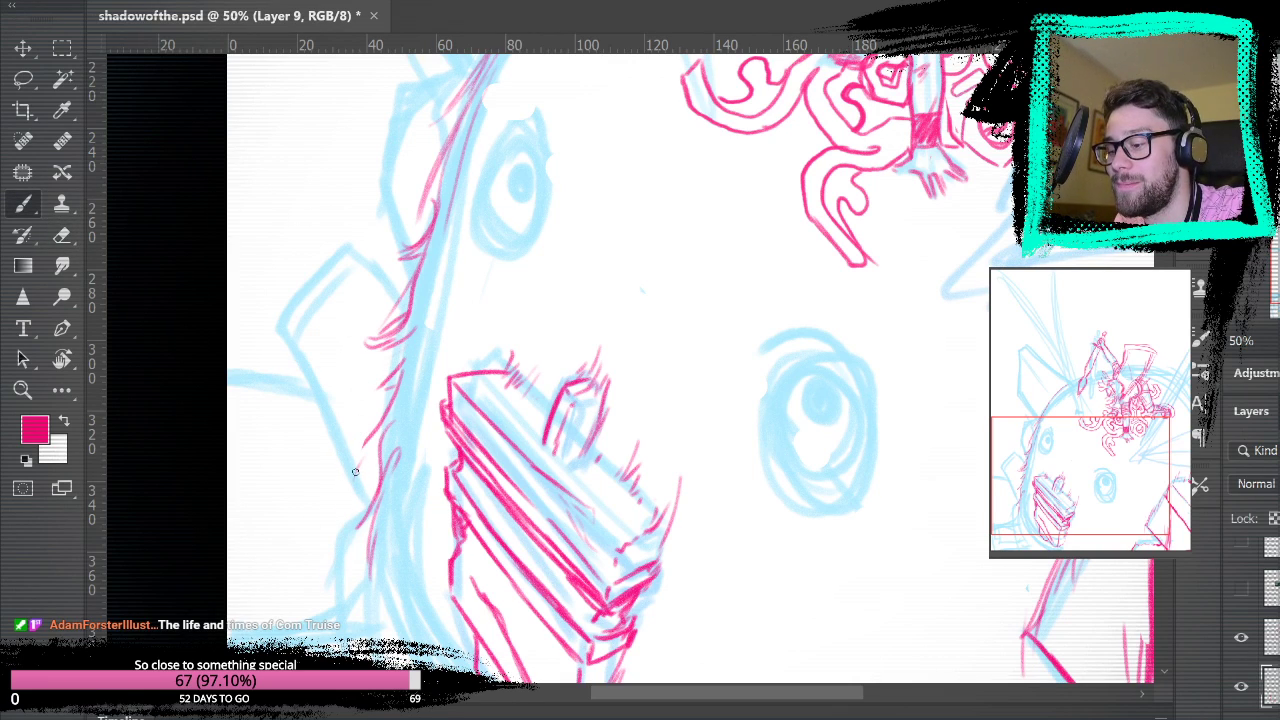
- Check the whole drawing's pink linework with the blue sketch layer hidden, and show the sketch again
key(ctrl+0)
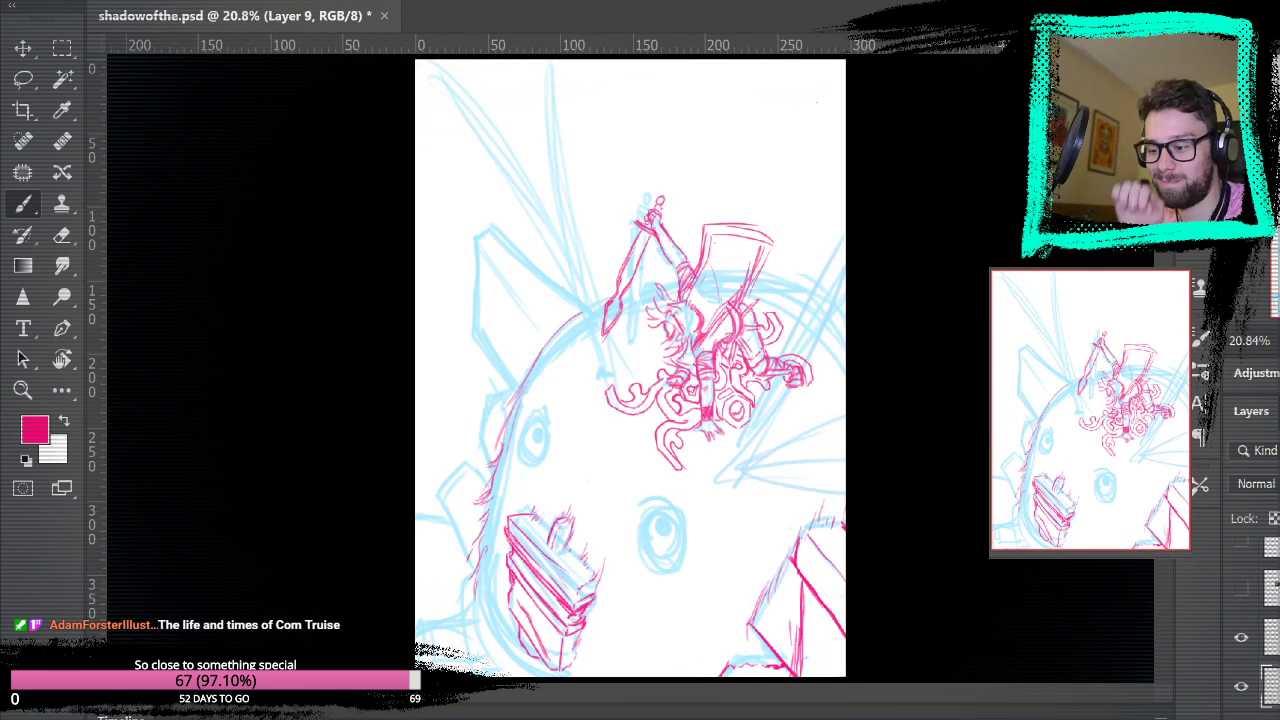
scroll(1250, 640, down, 2)
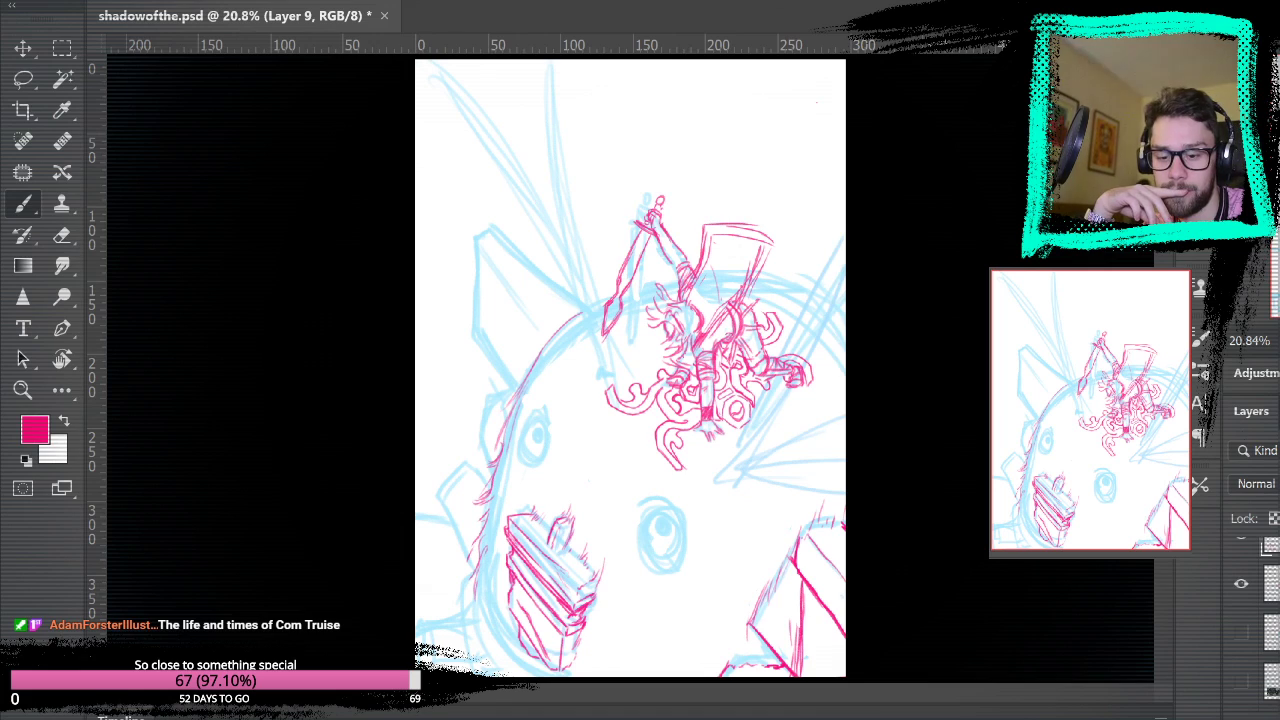
scroll(1250, 640, up, 4)
click(1237, 648)
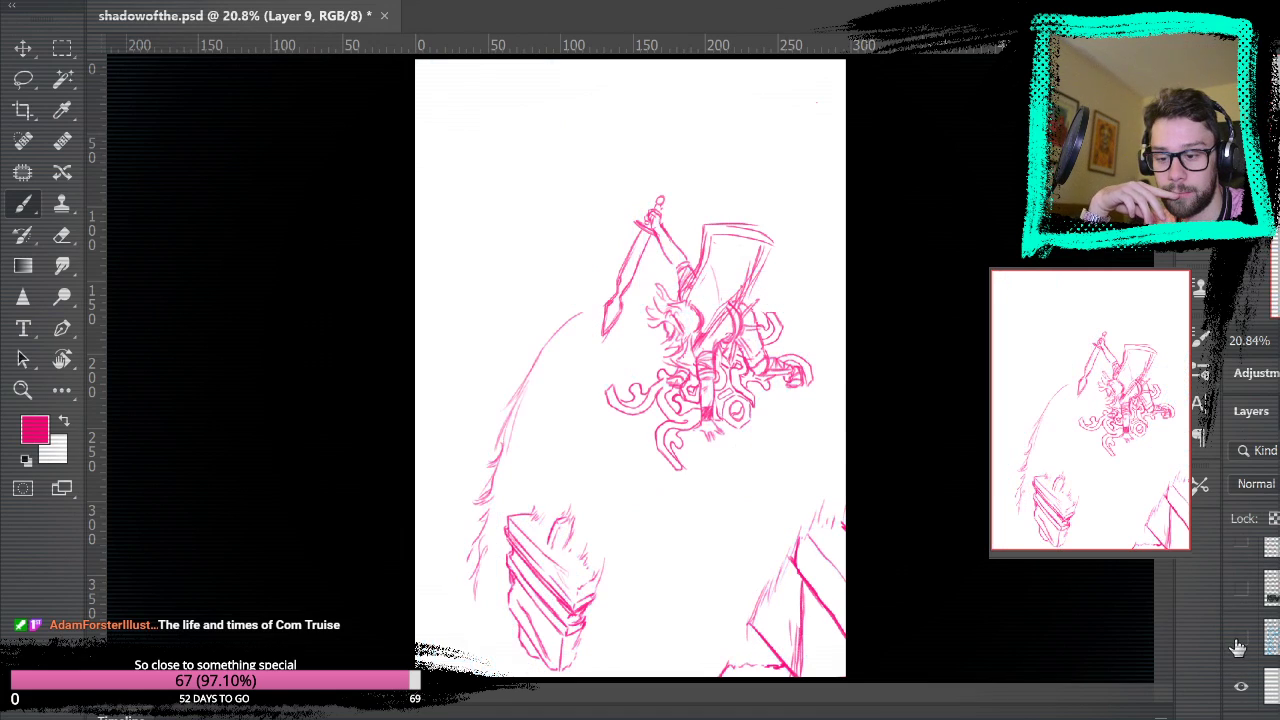
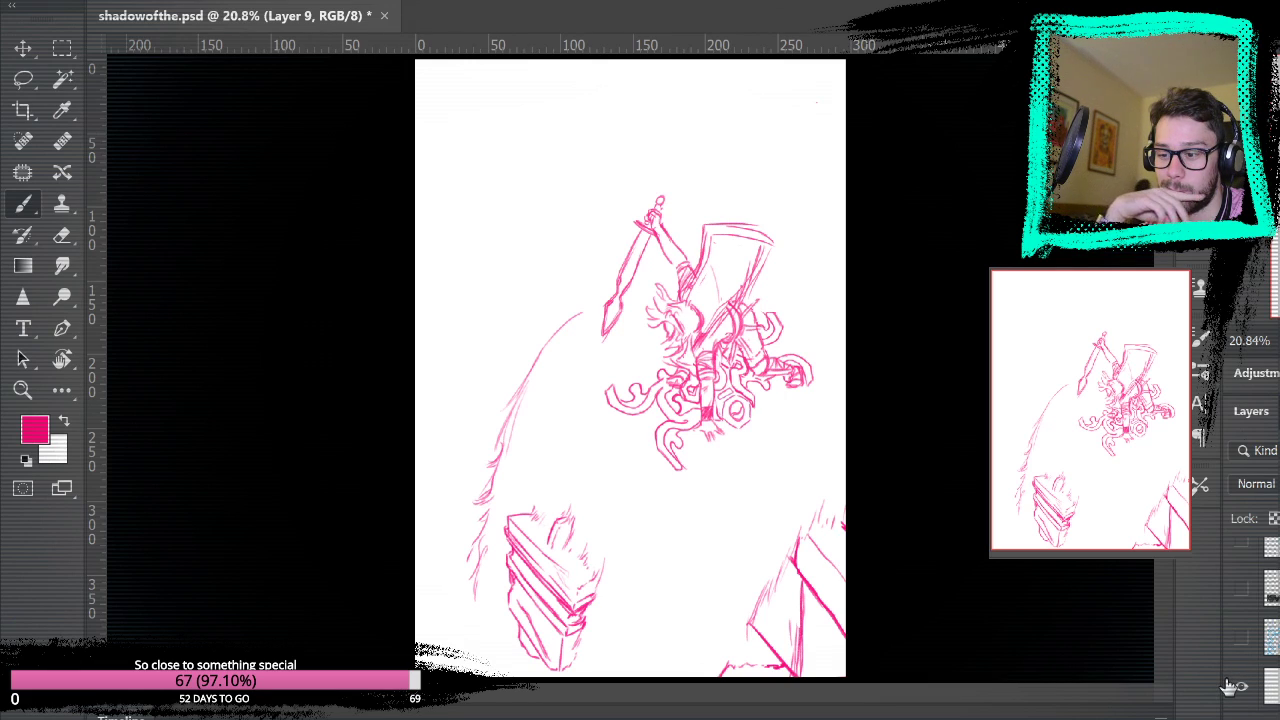
click(1241, 637)
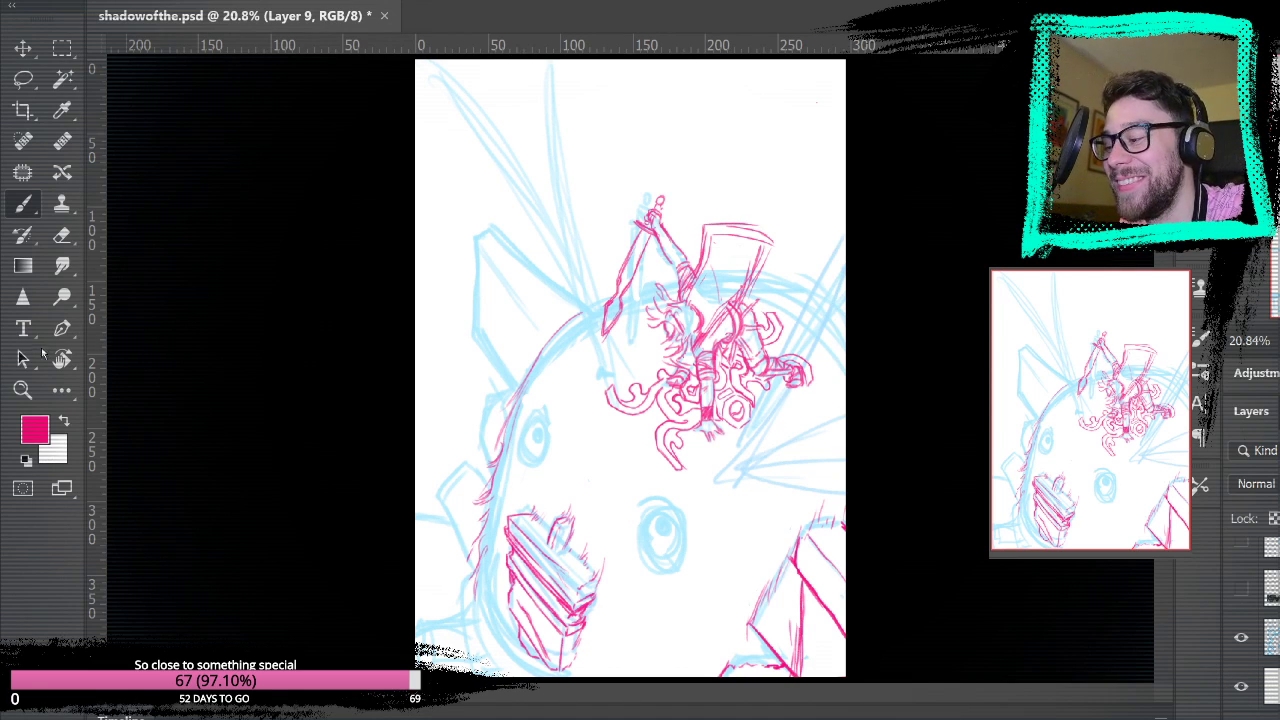
- Draw the top arc of the colossus head behind the sword and warrior, and continue it from the shield to the canvas's right border
click(23, 390)
click(610, 338)
click(610, 338)
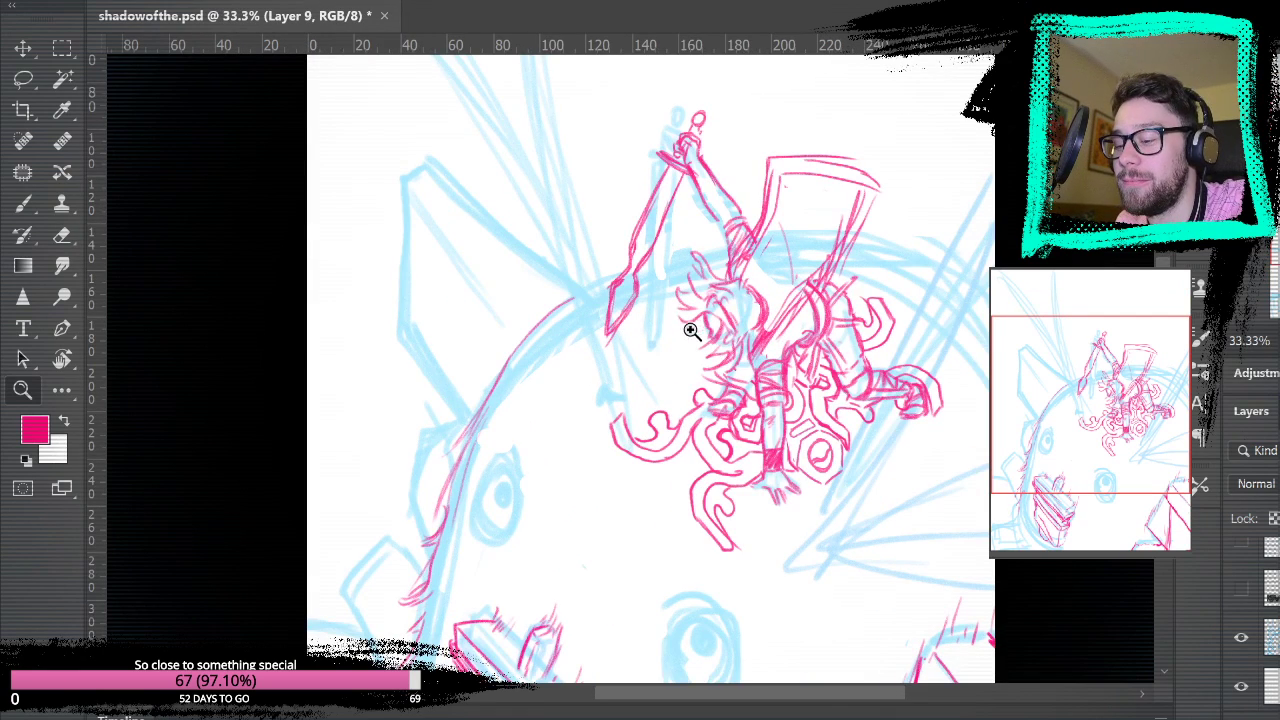
click(630, 258)
drag(825, 397, 674, 411)
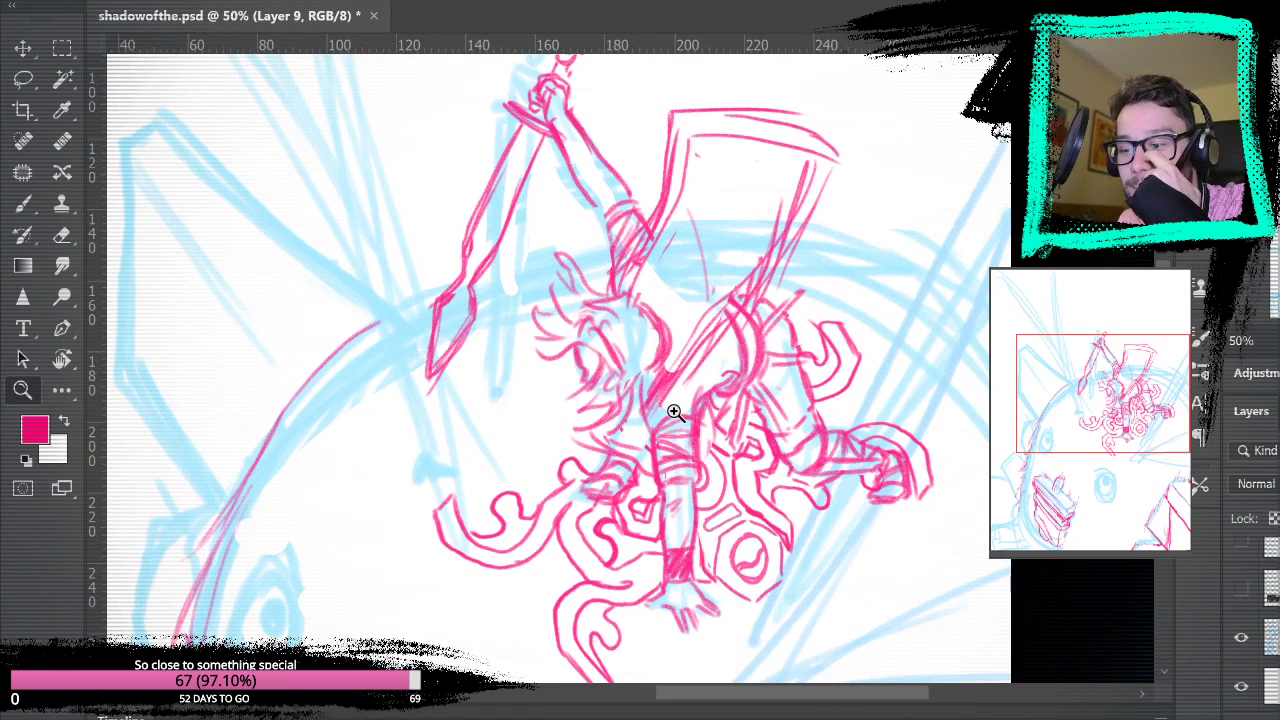
key(b)
drag(895, 525, 850, 250)
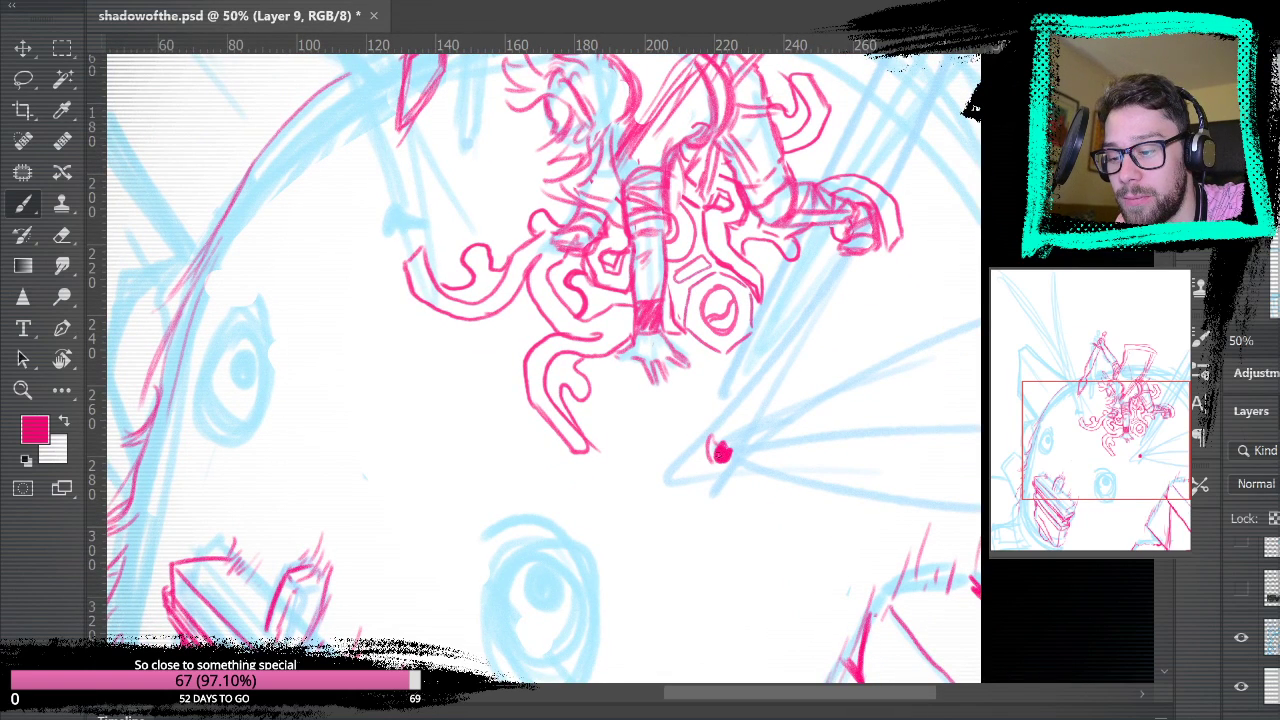
key(ctrl+z)
mouse_move(961, 413)
mouse_down()
mouse_move(855, 585)
mouse_move(937, 543)
mouse_up()
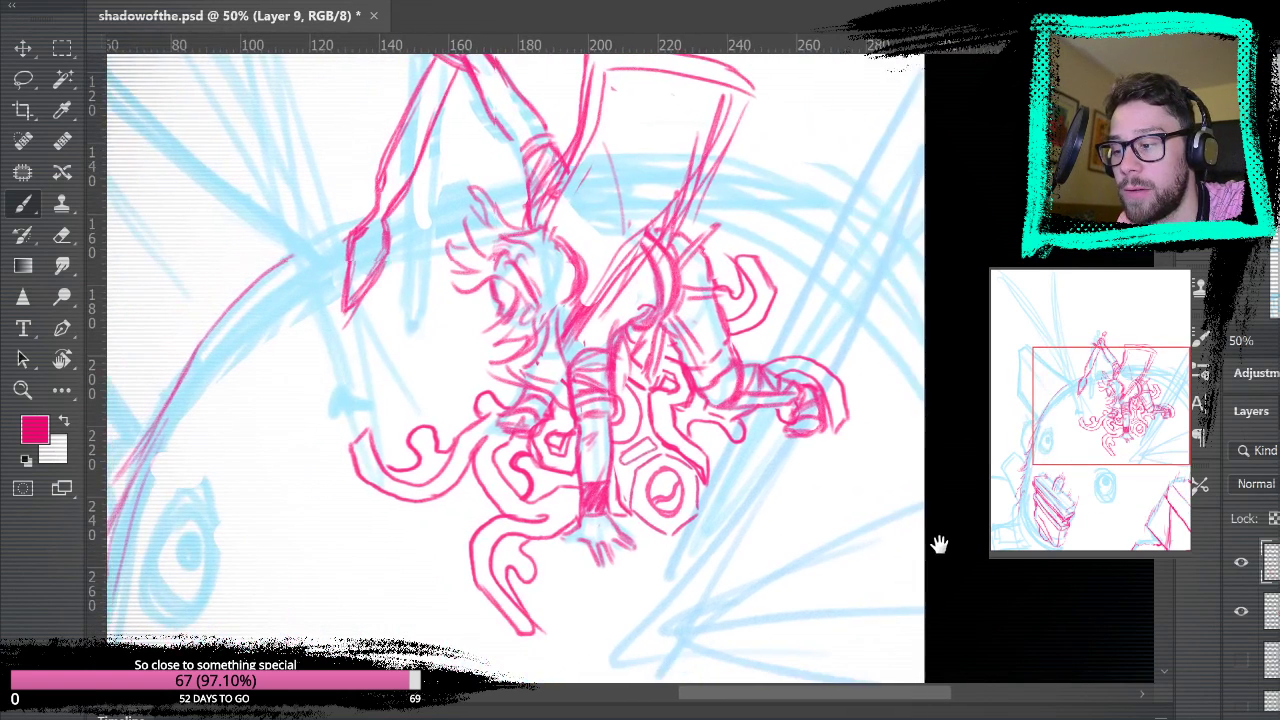
mouse_move(315, 238)
mouse_down()
mouse_move(518, 240)
mouse_move(388, 214)
mouse_move(482, 187)
mouse_up()
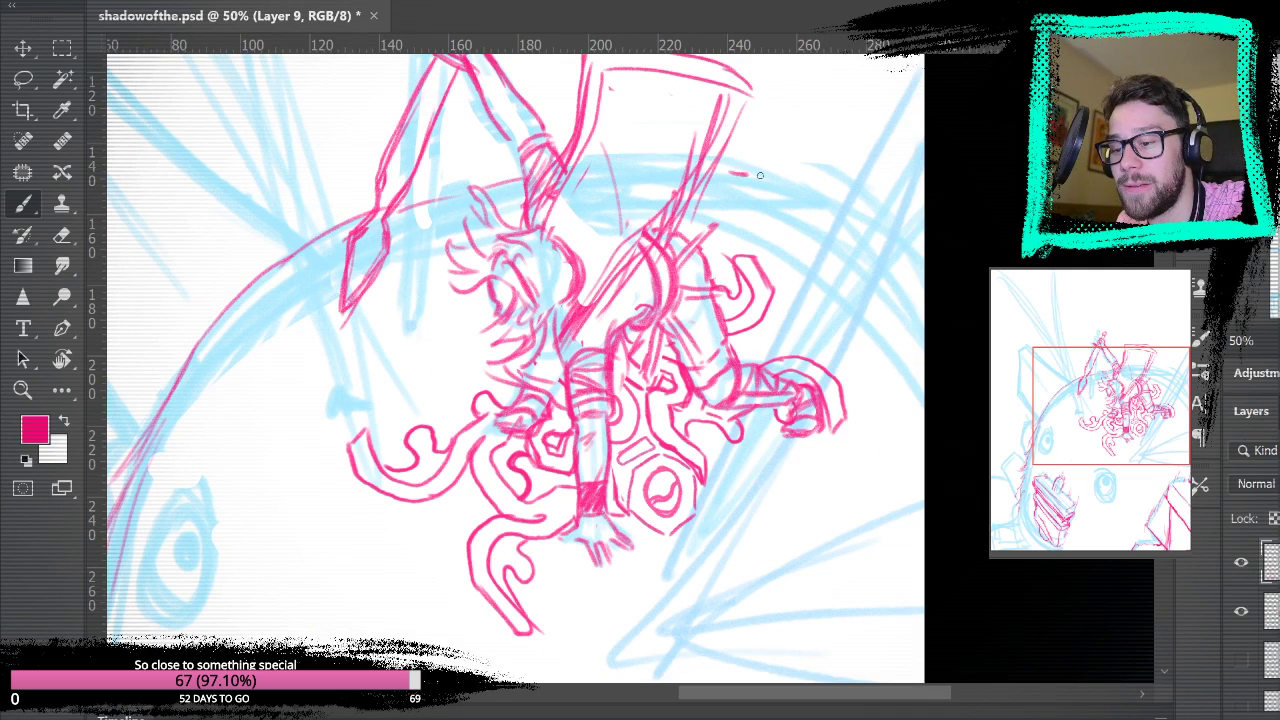
drag(743, 174, 962, 323)
drag(728, 170, 985, 320)
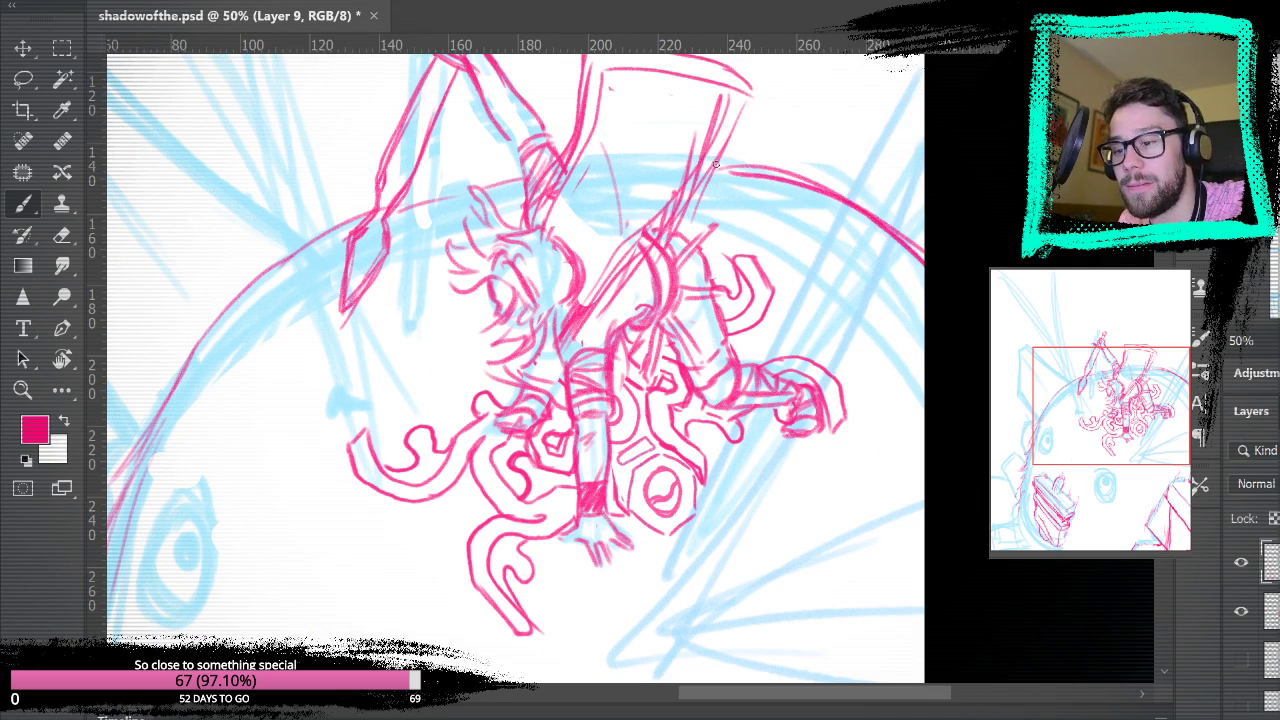
- Draw the straight upper edge of the stone horn at the head's upper left and the short edge closing its tip
drag(530, 612, 819, 393)
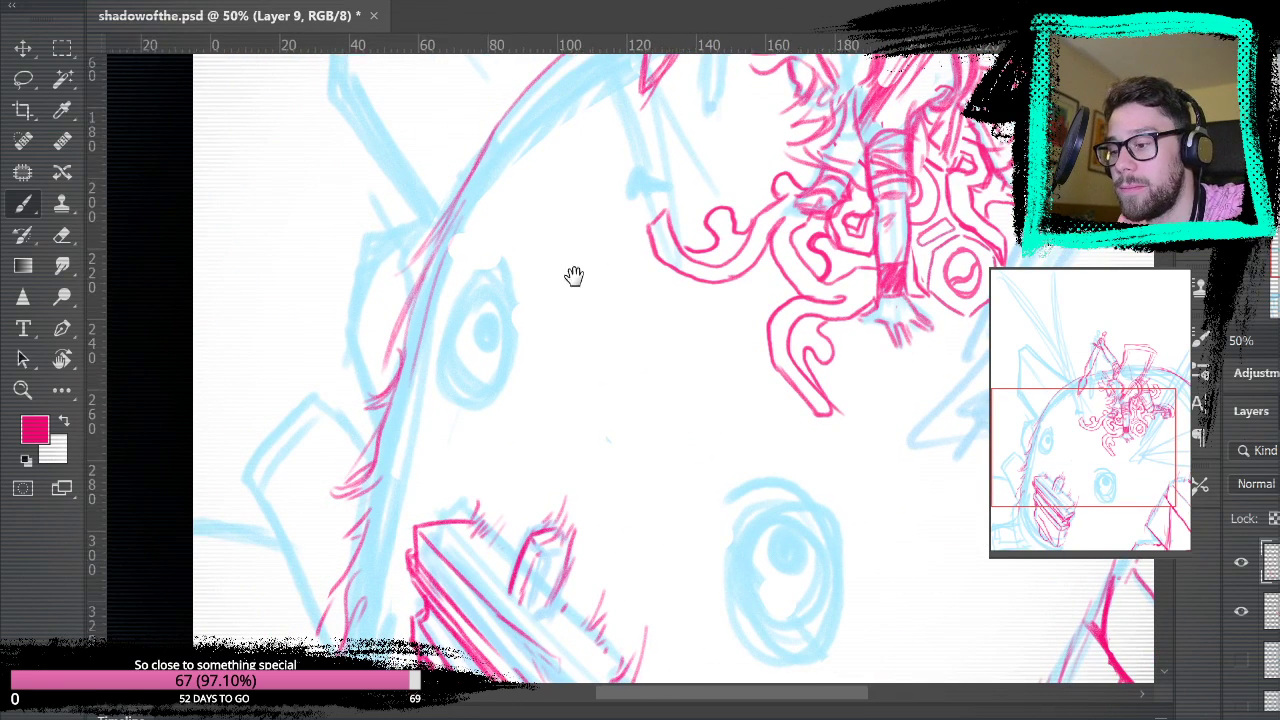
drag(557, 232, 658, 568)
mouse_move(730, 356)
mouse_down()
mouse_move(640, 327)
mouse_move(489, 188)
mouse_move(700, 354)
mouse_up()
key(ctrl+z)
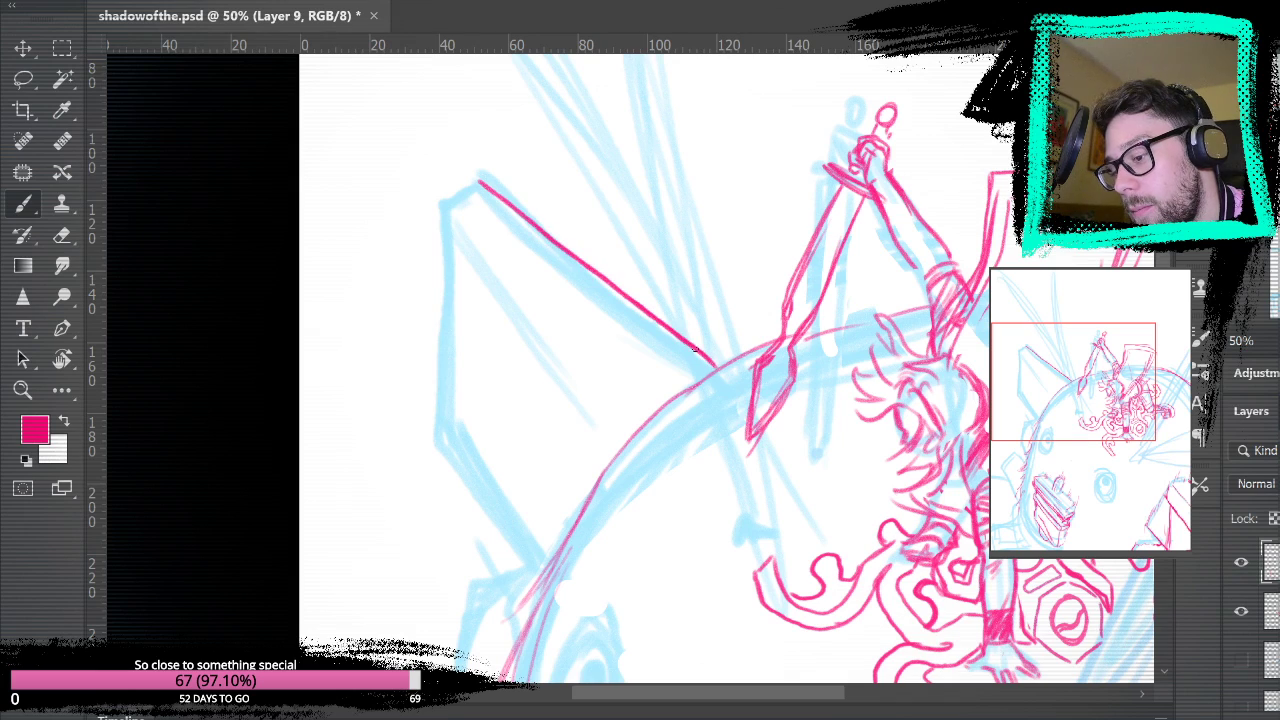
key(ctrl+z)
mouse_move(483, 182)
mouse_down()
mouse_move(426, 233)
mouse_move(428, 320)
mouse_up()
key(ctrl+z)
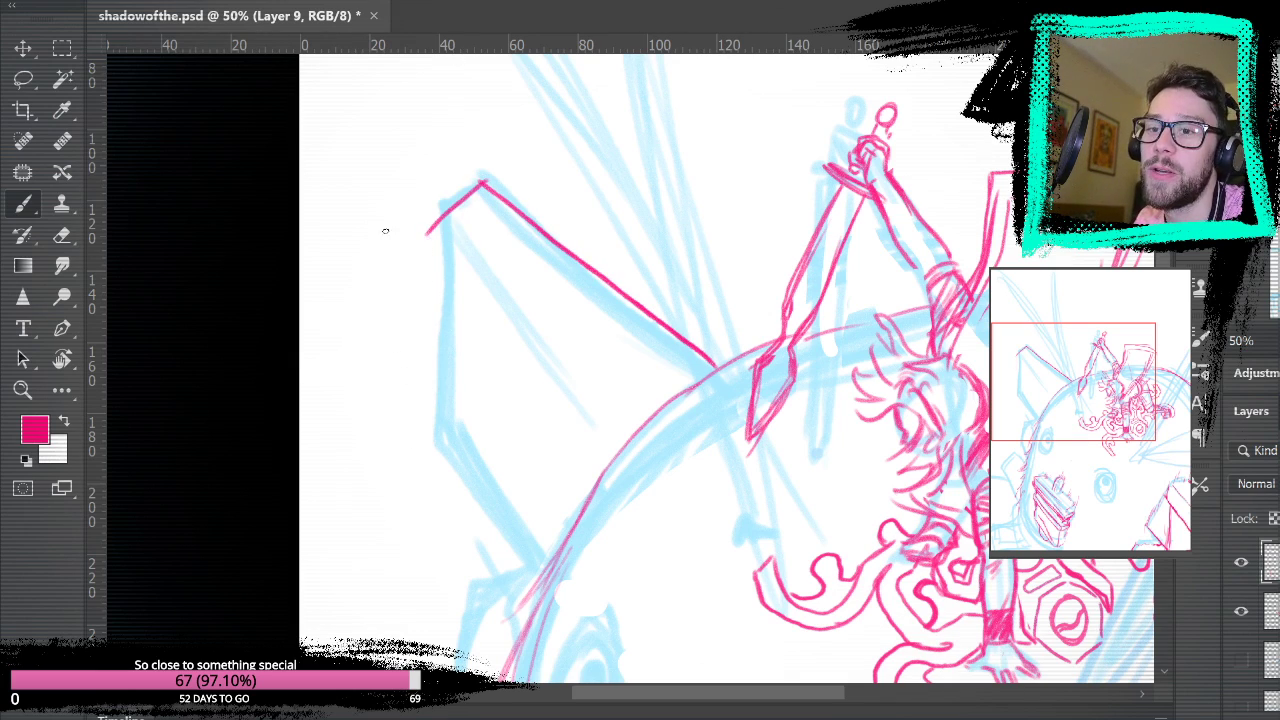
- Draw the stone horn's lower edge from its tip down to the head contour, and start an inner ridge line at the tip
mouse_move(428, 233)
mouse_down()
mouse_move(474, 349)
mouse_move(514, 416)
mouse_up()
mouse_move(452, 318)
mouse_down()
mouse_move(505, 418)
mouse_move(572, 492)
mouse_up()
drag(536, 452, 592, 497)
drag(515, 430, 588, 494)
drag(434, 237, 544, 350)
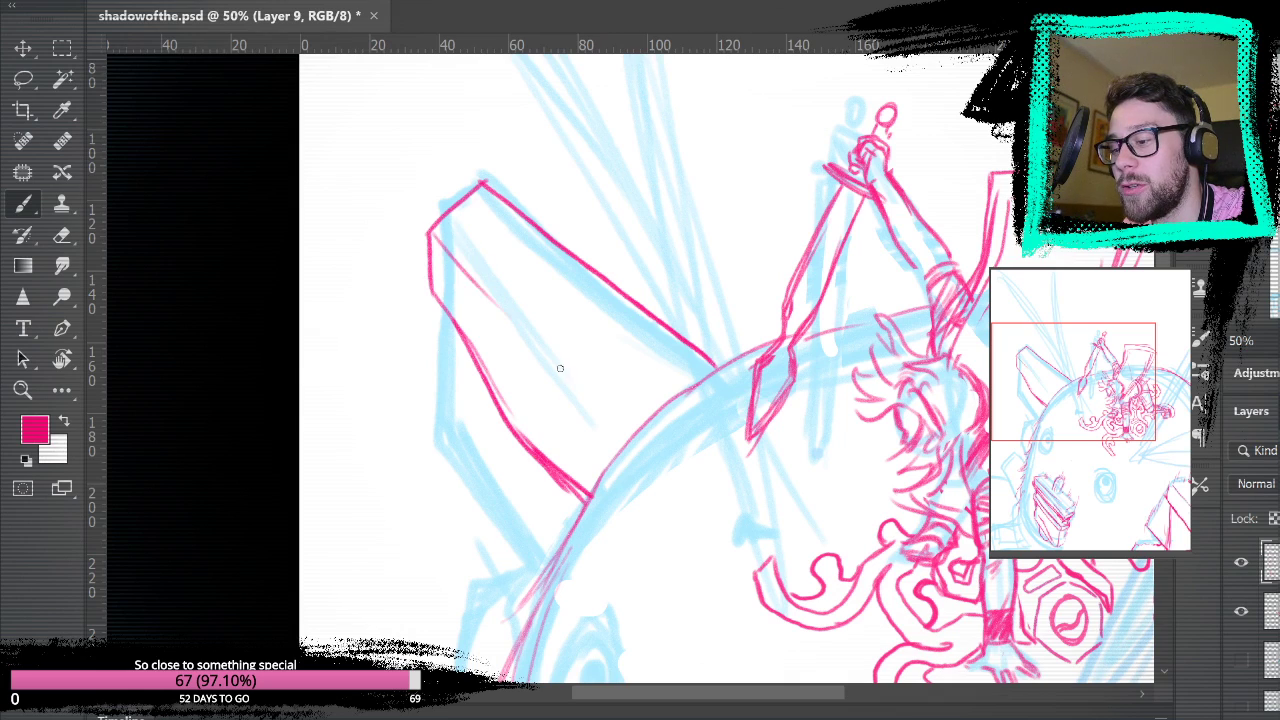
drag(463, 262, 590, 408)
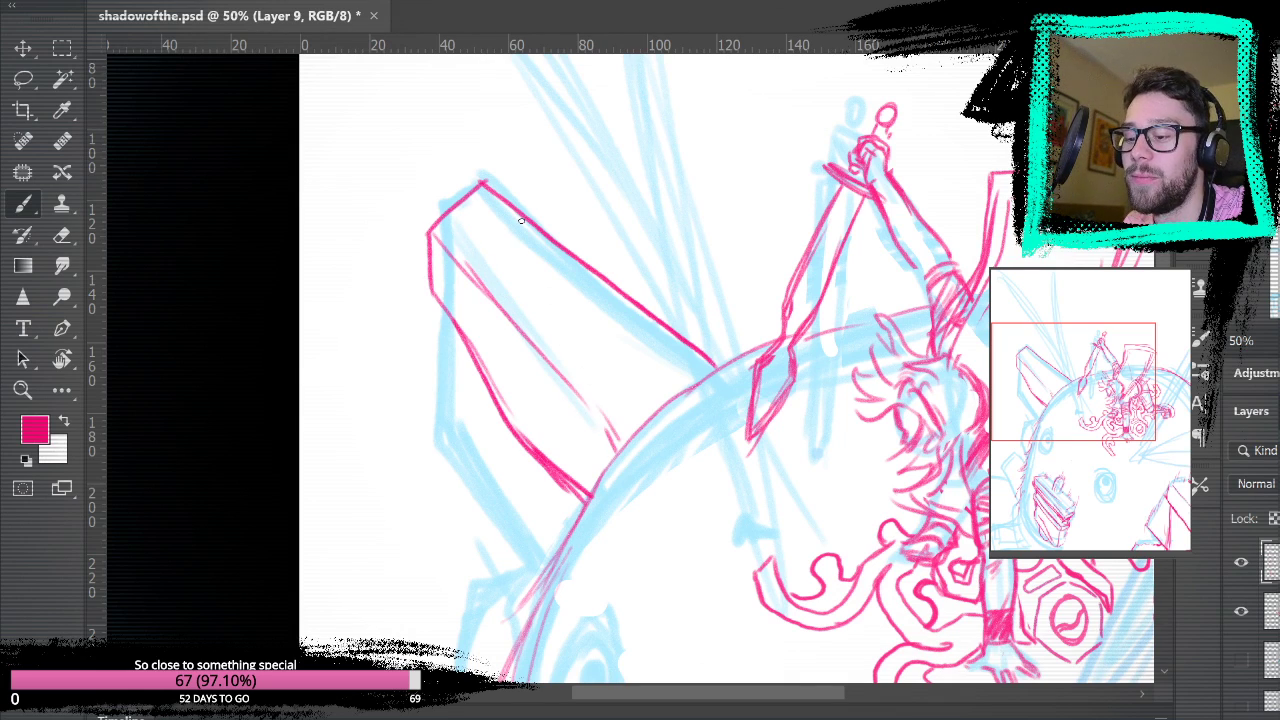
key(ctrl+z)
key(ctrl+z)
key(ctrl+z)
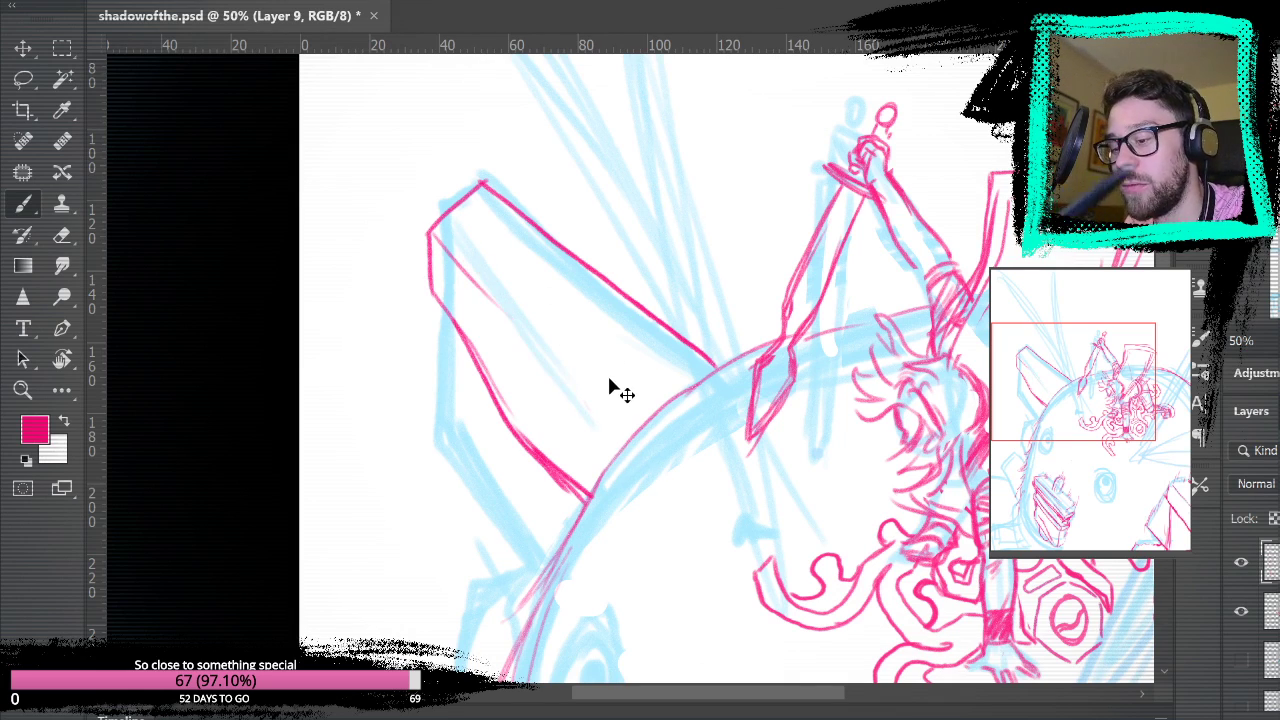
- Hide the blue sketch layer and show the large colossus reference photo on the canvas
scroll(1262, 625, down, 5)
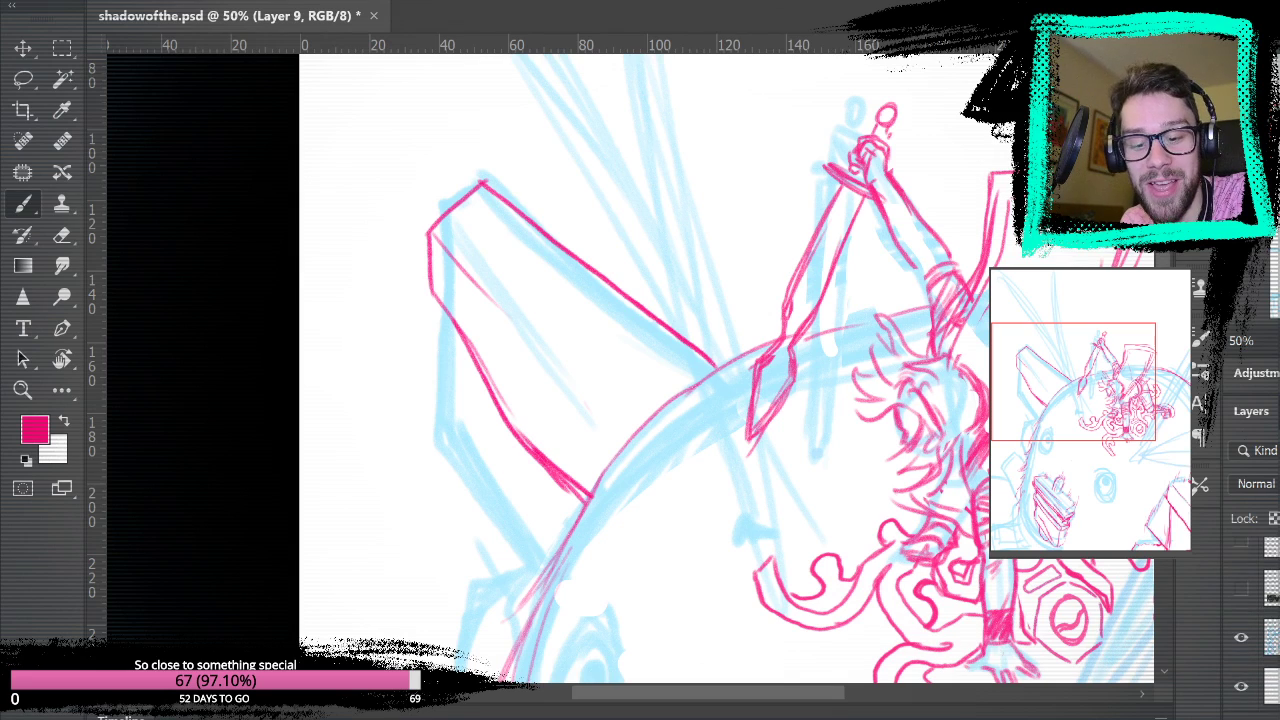
click(1241, 638)
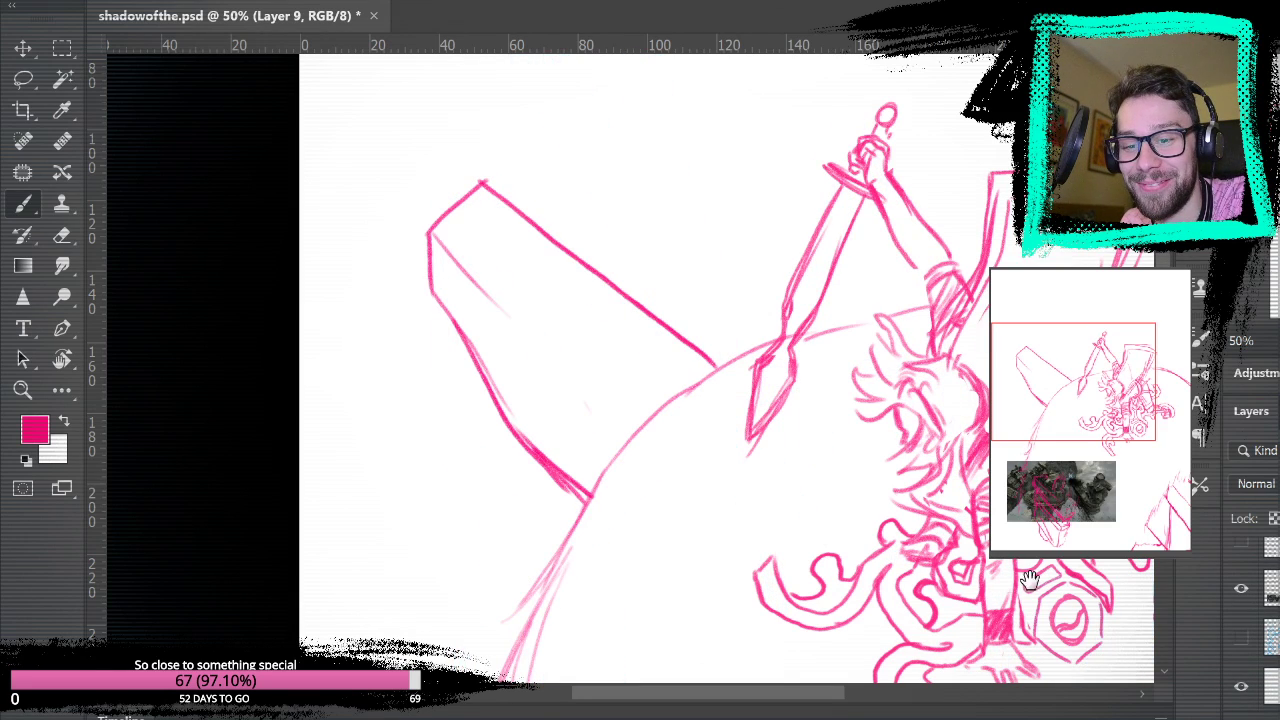
click(1241, 590)
scroll(1262, 625, up, 5)
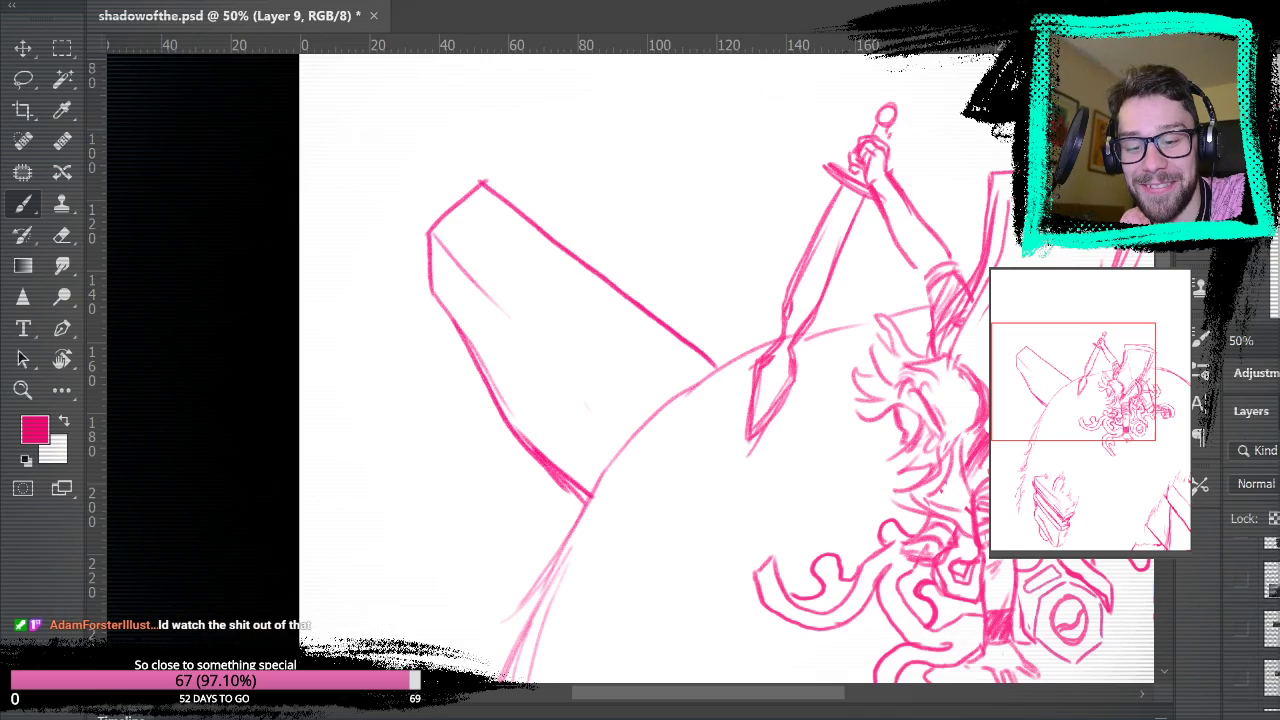
click(1241, 582)
- Erase a piece of the stone horn's lower edge near the tip and redraw it with a chipped outline
mouse_move(943, 540)
mouse_down()
mouse_move(800, 471)
mouse_move(634, 245)
mouse_move(696, 265)
mouse_move(932, 490)
mouse_move(791, 289)
mouse_move(838, 406)
mouse_move(818, 418)
mouse_move(766, 346)
mouse_move(845, 515)
mouse_move(830, 400)
mouse_move(821, 493)
mouse_up()
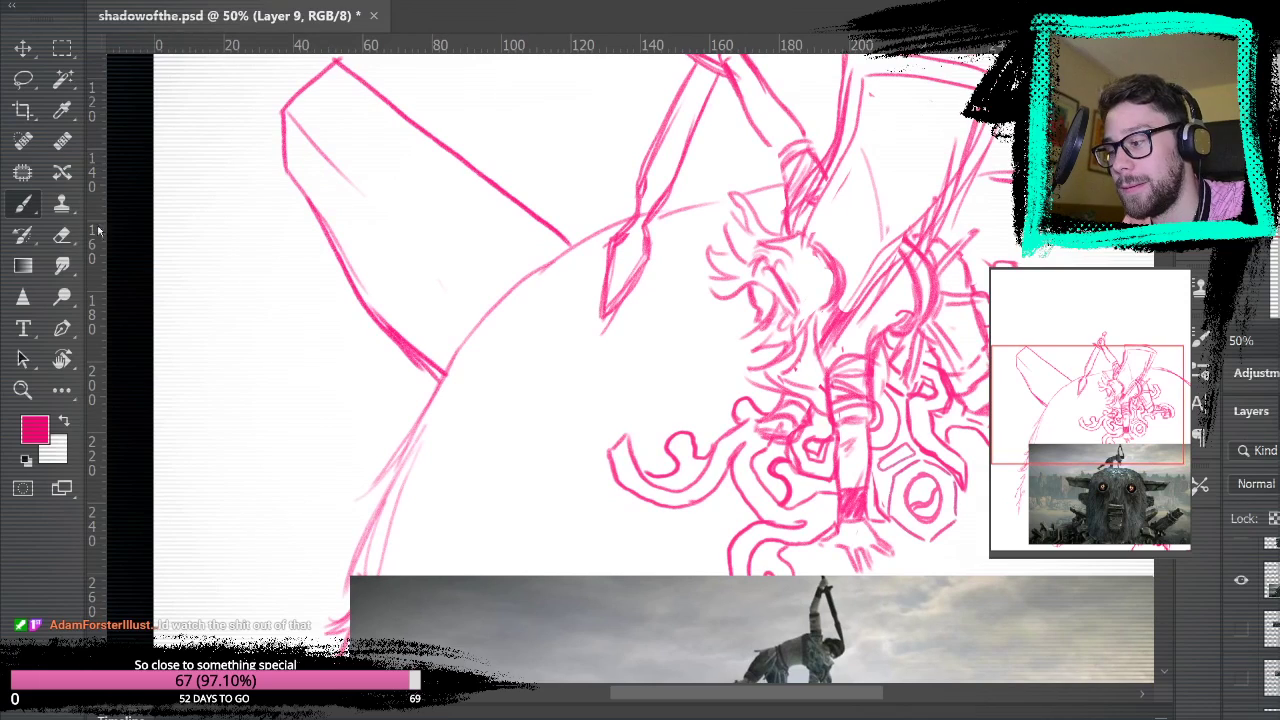
click(62, 235)
drag(270, 151, 322, 220)
click(23, 204)
mouse_move(286, 152)
mouse_down()
mouse_move(321, 186)
mouse_move(337, 250)
mouse_up()
drag(304, 166, 329, 229)
- Draw a broken inner ridge line along the stone horn and a crack across it near the head contour
mouse_move(623, 419)
mouse_down()
mouse_move(471, 200)
mouse_move(552, 320)
mouse_up()
drag(306, 155, 378, 232)
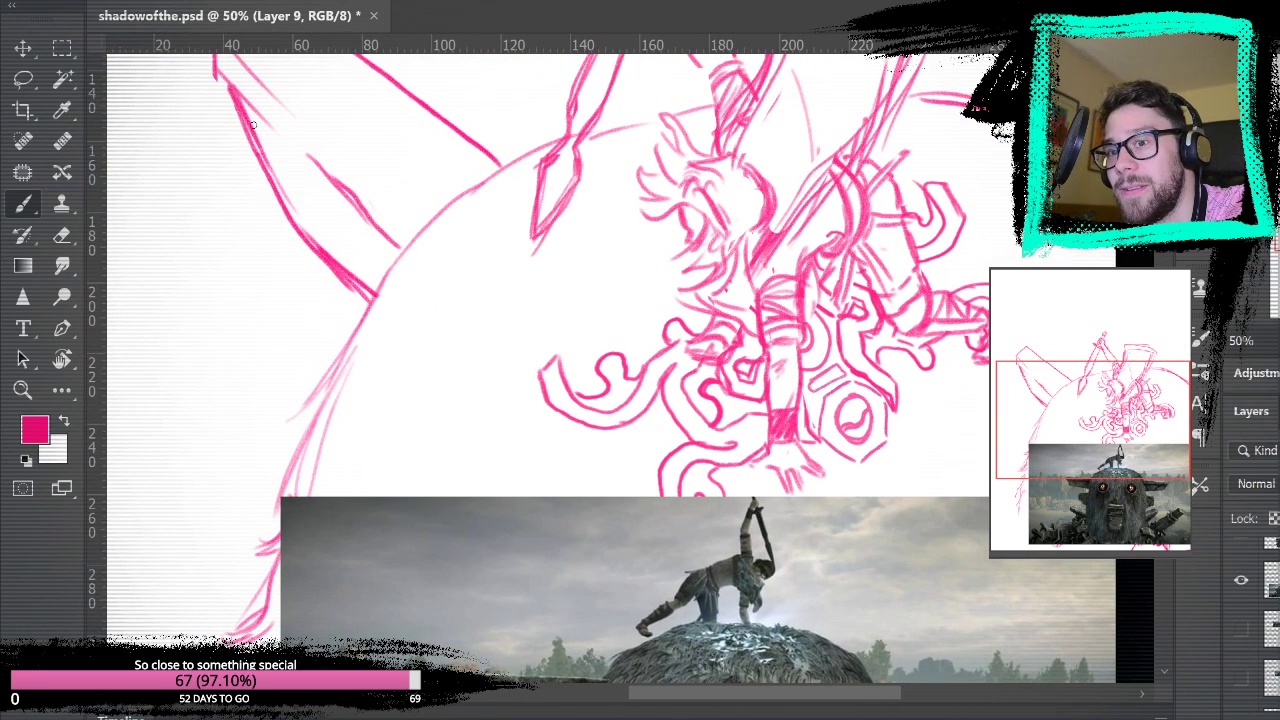
drag(247, 104, 278, 131)
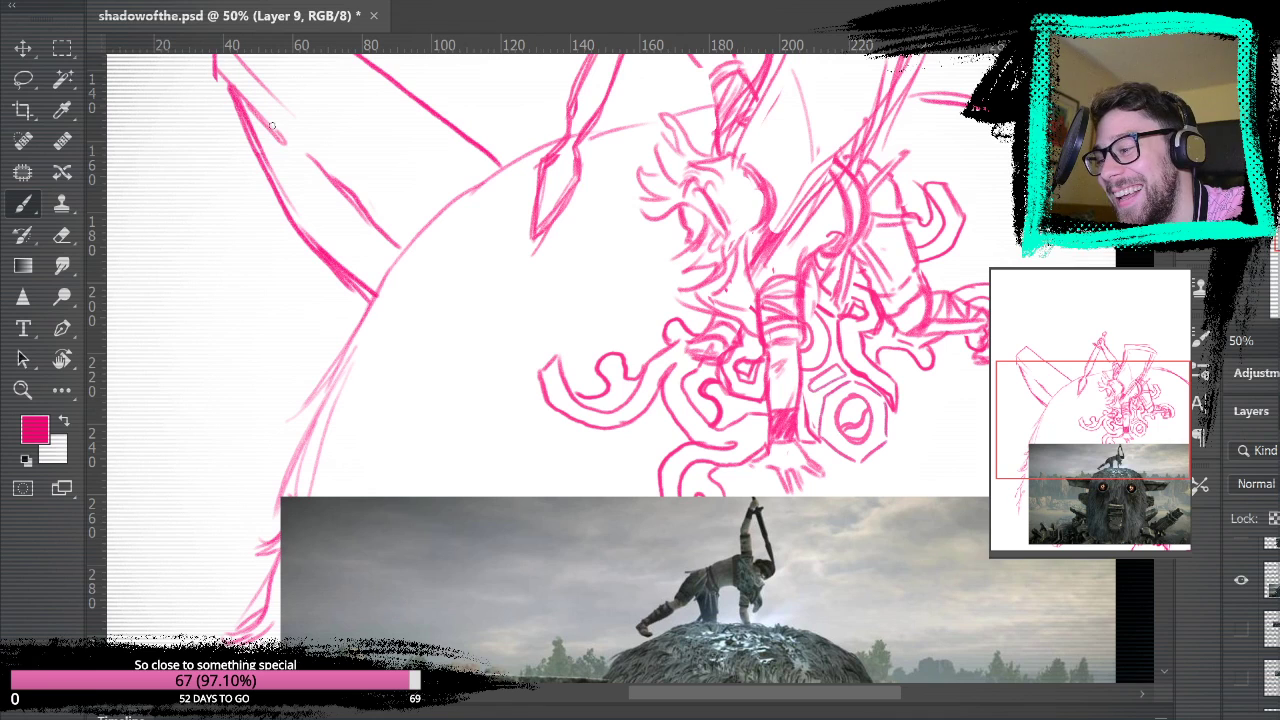
key(ctrl+z)
drag(544, 333, 564, 270)
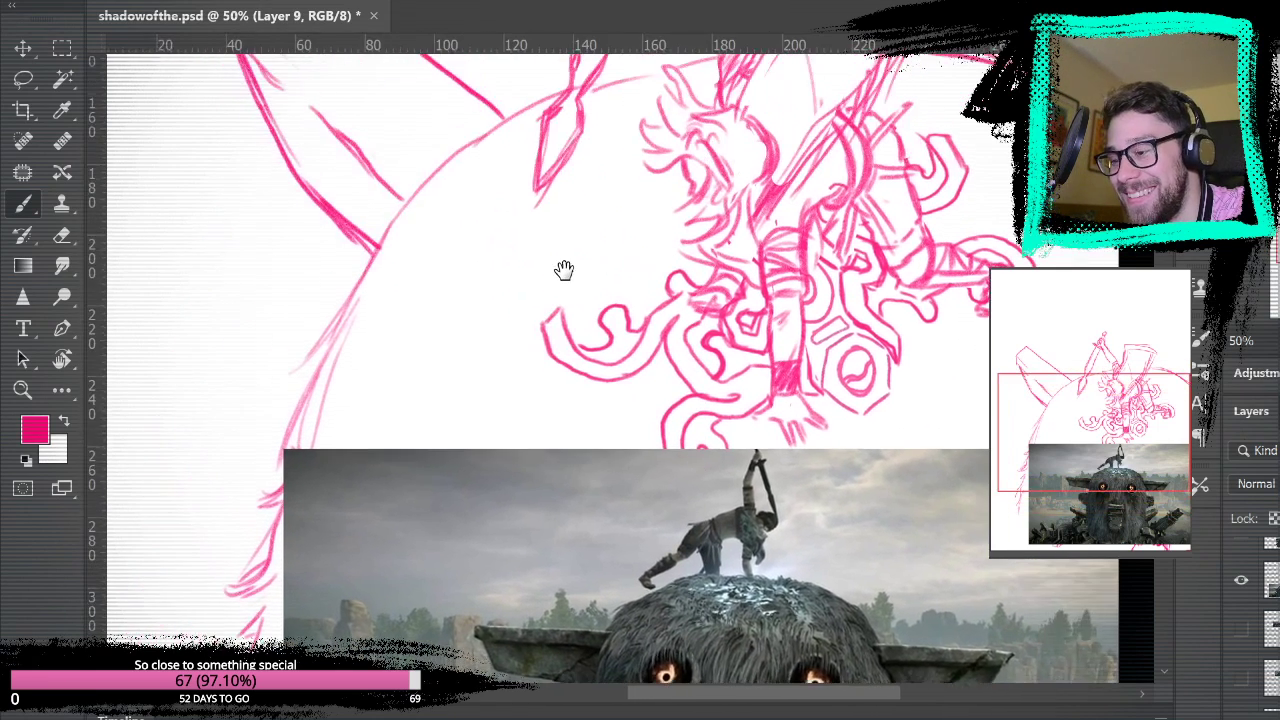
drag(372, 184, 330, 185)
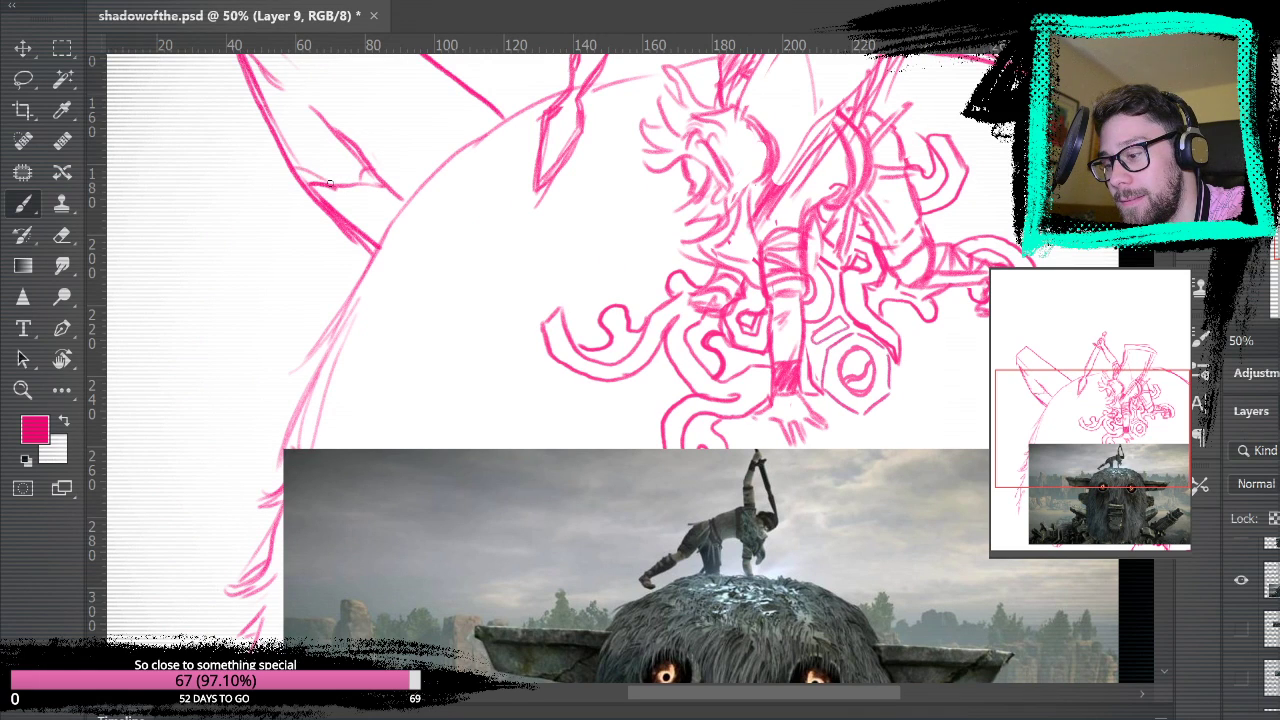
drag(563, 289, 683, 370)
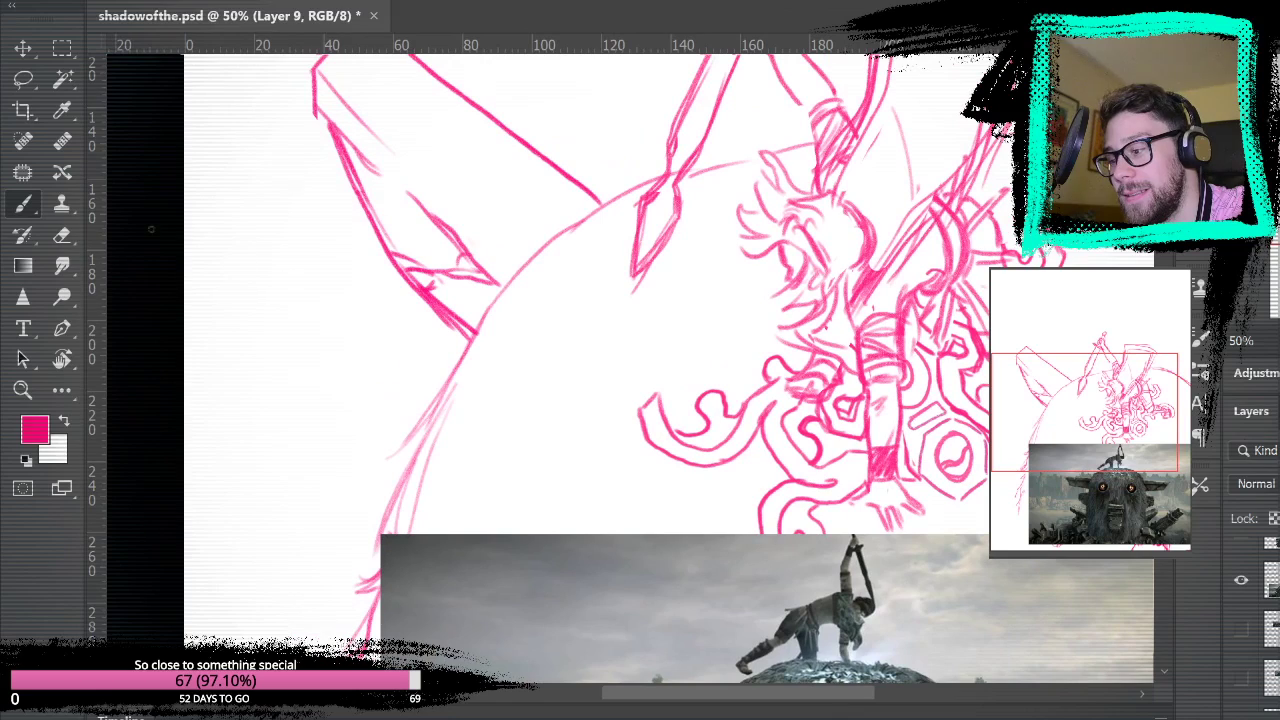
- Erase part of the stone horn's lower edge and redraw it with an angular bend near the tip
click(61, 235)
mouse_move(386, 256)
mouse_down()
mouse_move(358, 187)
mouse_move(436, 304)
mouse_up()
key(b)
mouse_move(348, 217)
mouse_down()
mouse_move(436, 312)
mouse_move(378, 239)
mouse_move(406, 278)
mouse_up()
mouse_move(328, 125)
mouse_down()
mouse_move(341, 205)
mouse_move(340, 184)
mouse_up()
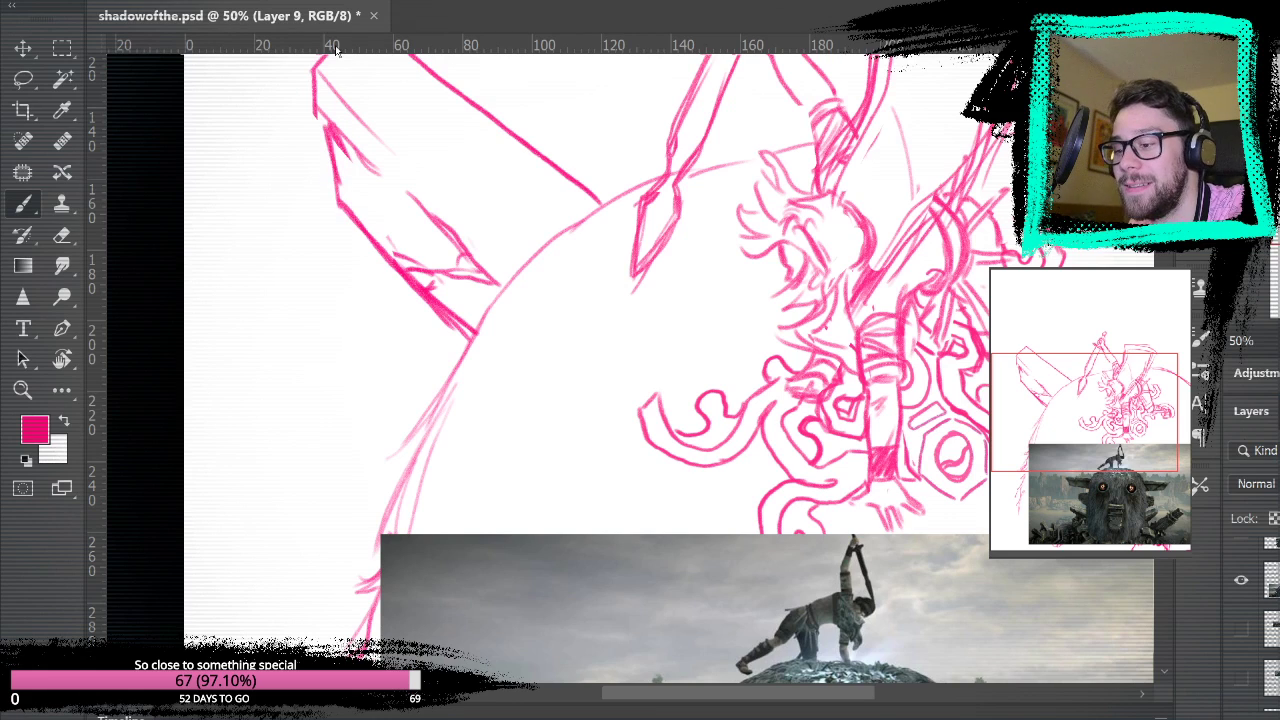
- Hide the colossus reference photo, erase the stone horn's lower edge and redraw it bulging further down to meet the head contour
drag(700, 305, 717, 514)
key(ctrl+0)
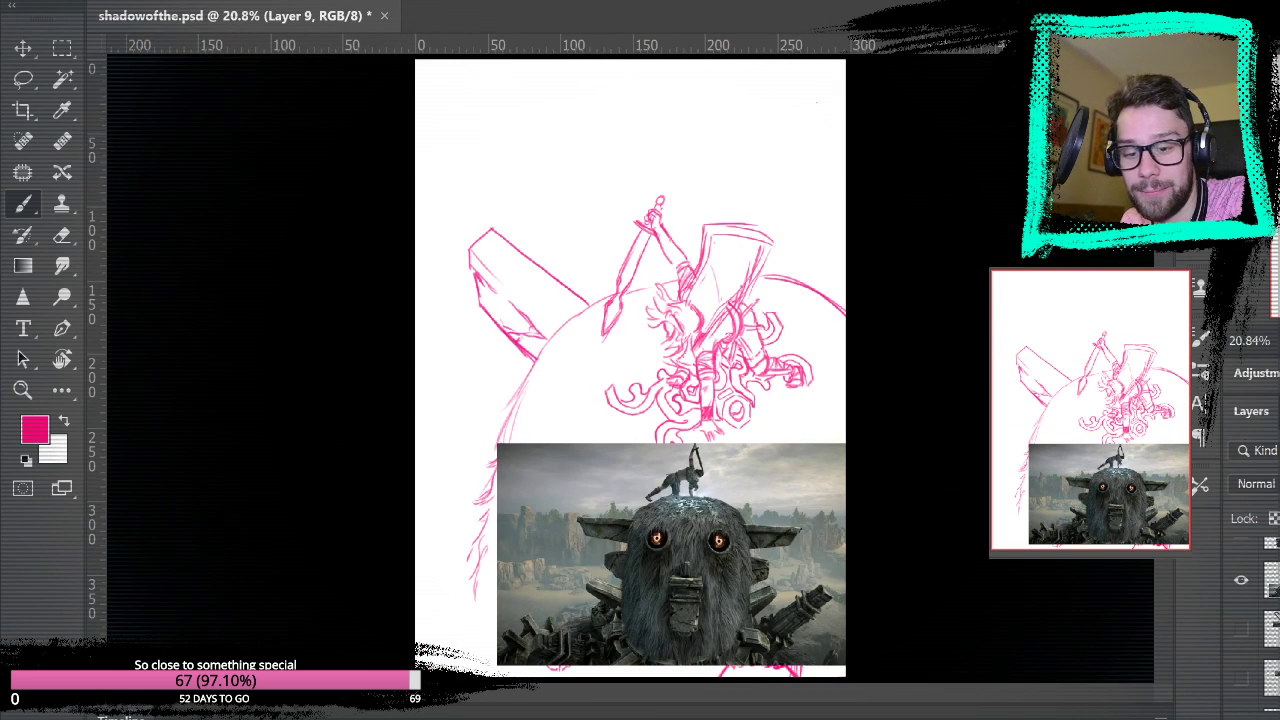
click(1241, 581)
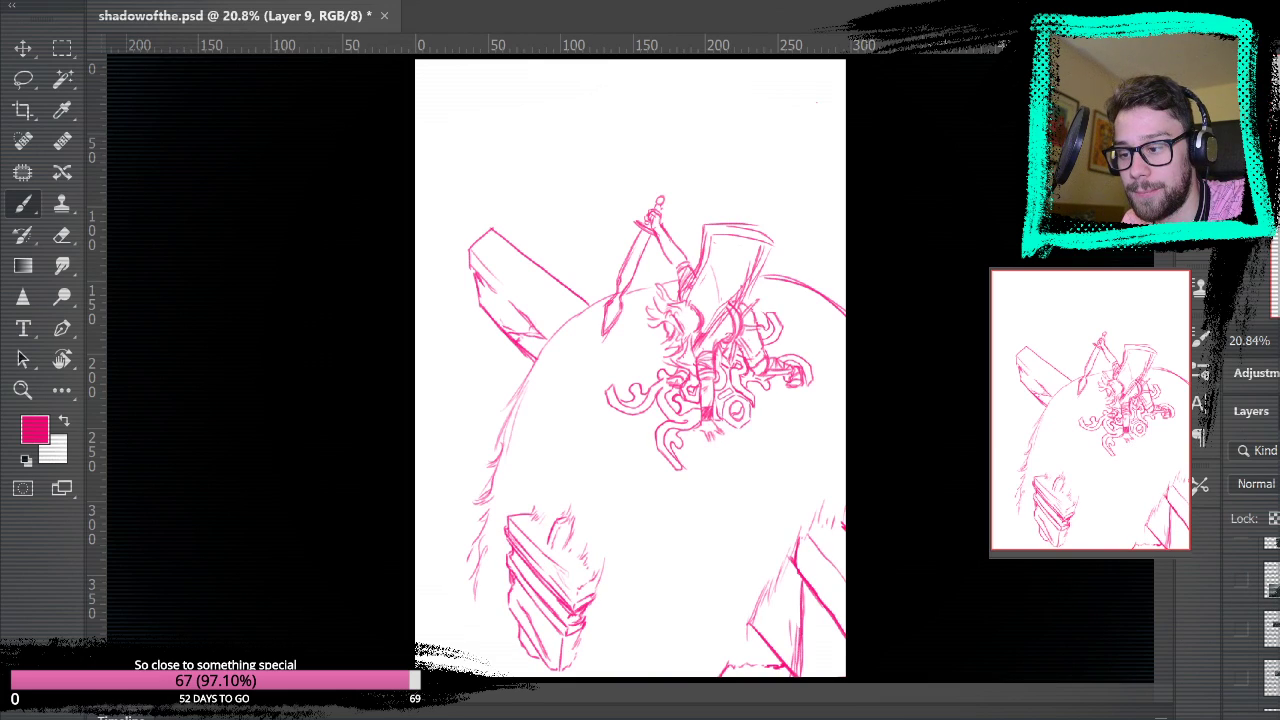
key(e)
drag(471, 280, 510, 334)
click(23, 203)
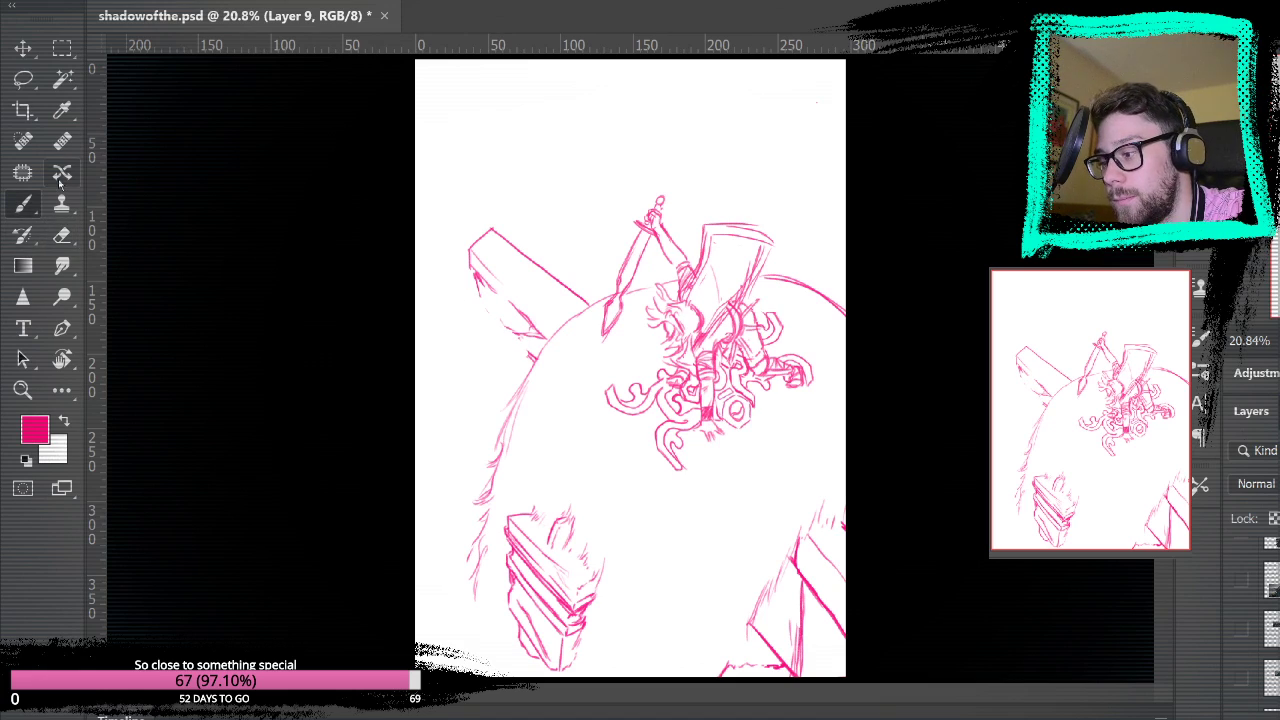
mouse_move(489, 340)
mouse_down()
mouse_move(520, 380)
mouse_move(510, 366)
mouse_up()
drag(474, 274, 486, 318)
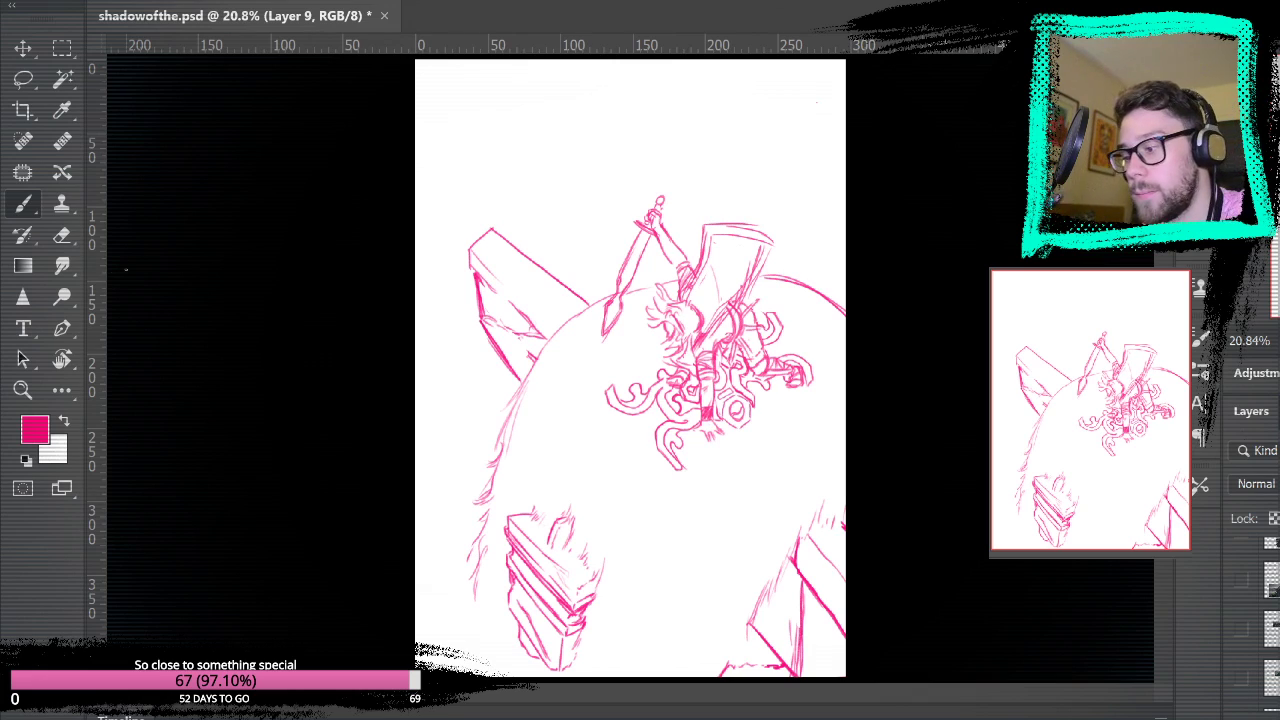
- Erase the stone horn's tip and redraw it as a blunt cap with facet lines running along the horn
key(e)
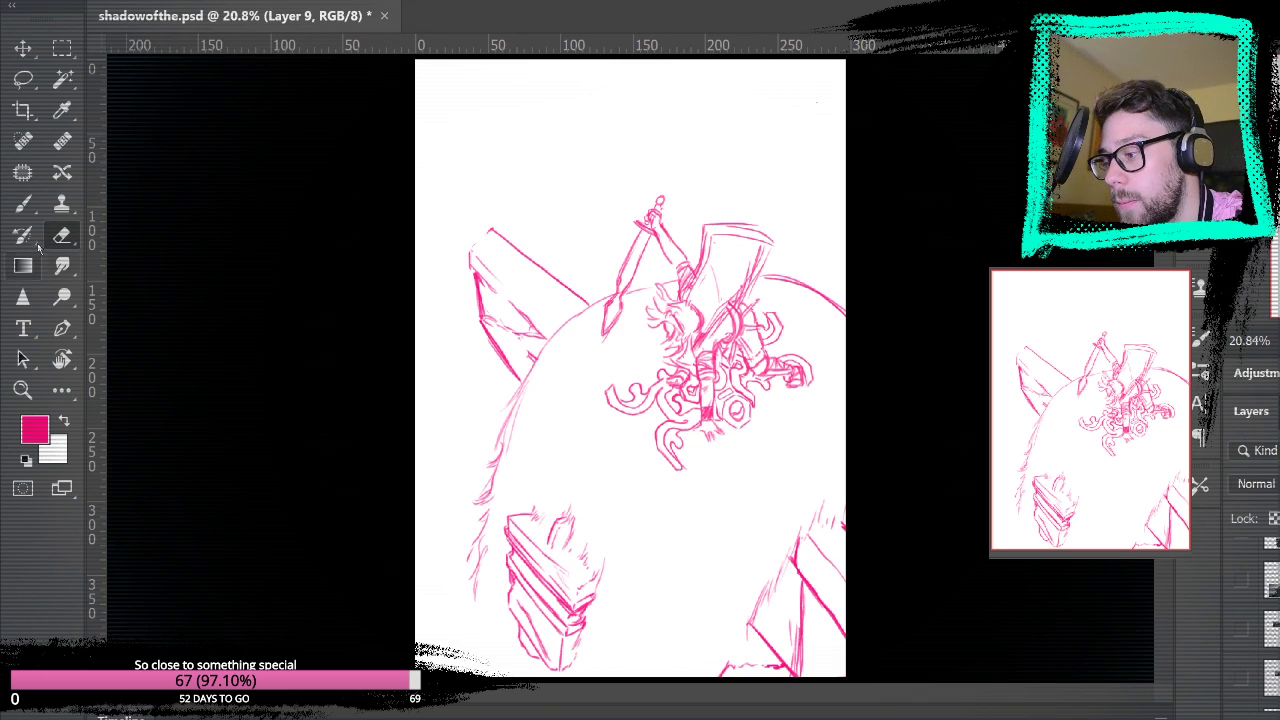
key(b)
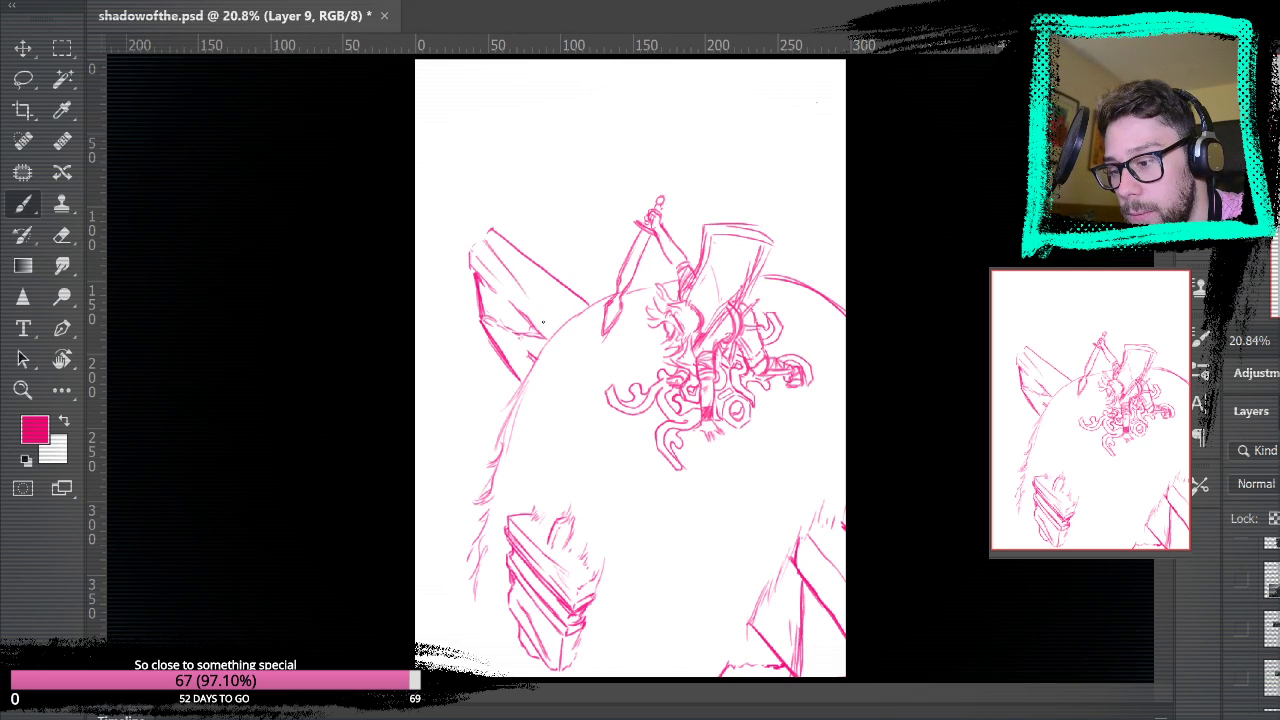
drag(486, 240, 485, 258)
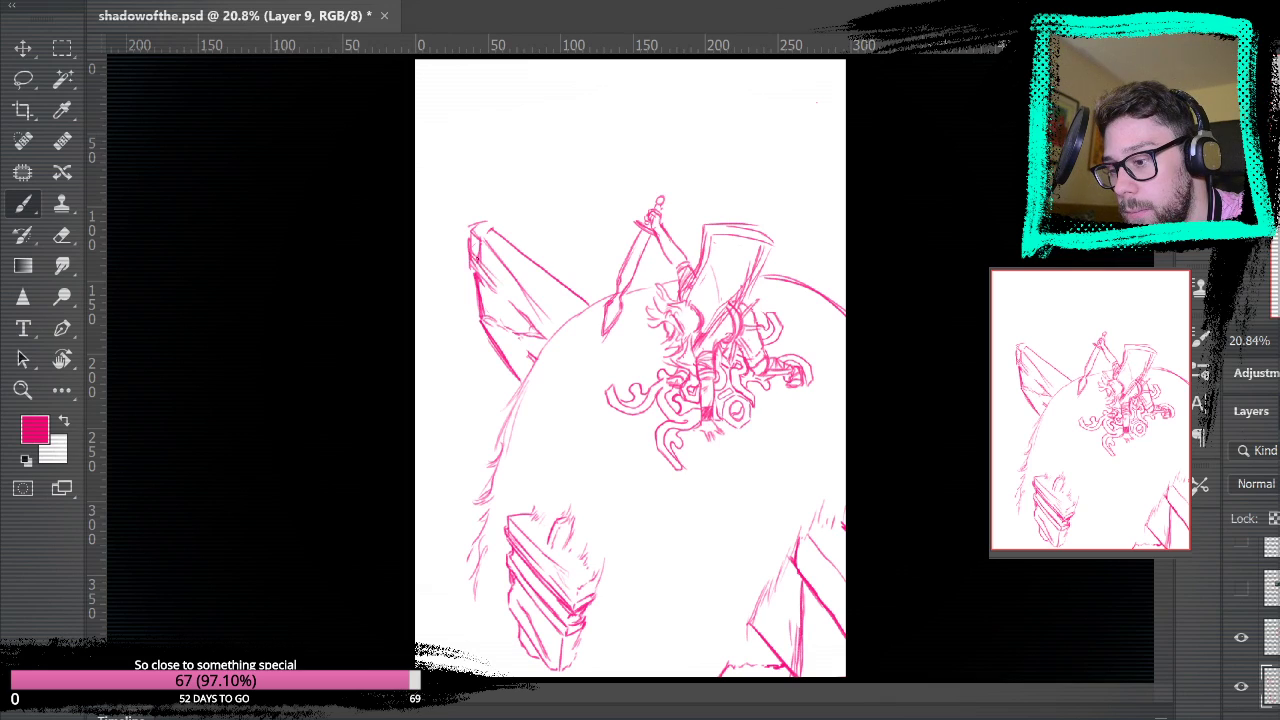
click(70, 244)
drag(477, 290, 481, 242)
key(b)
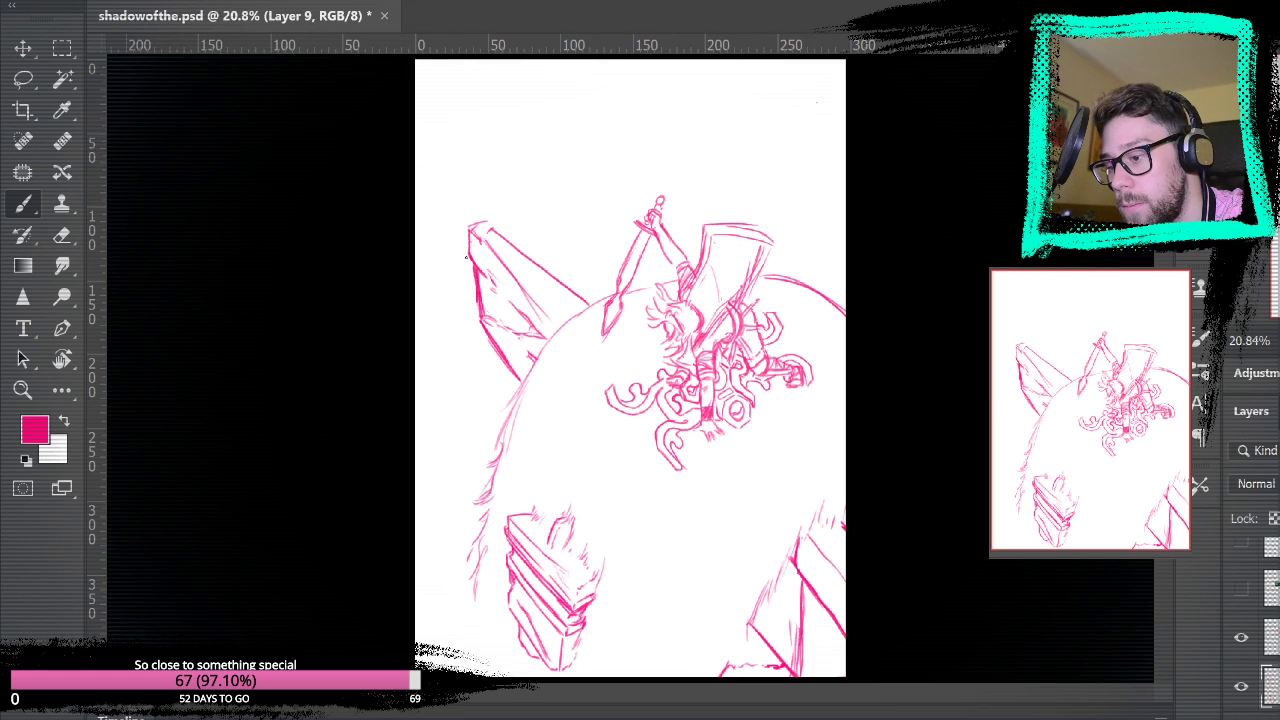
drag(517, 248, 556, 278)
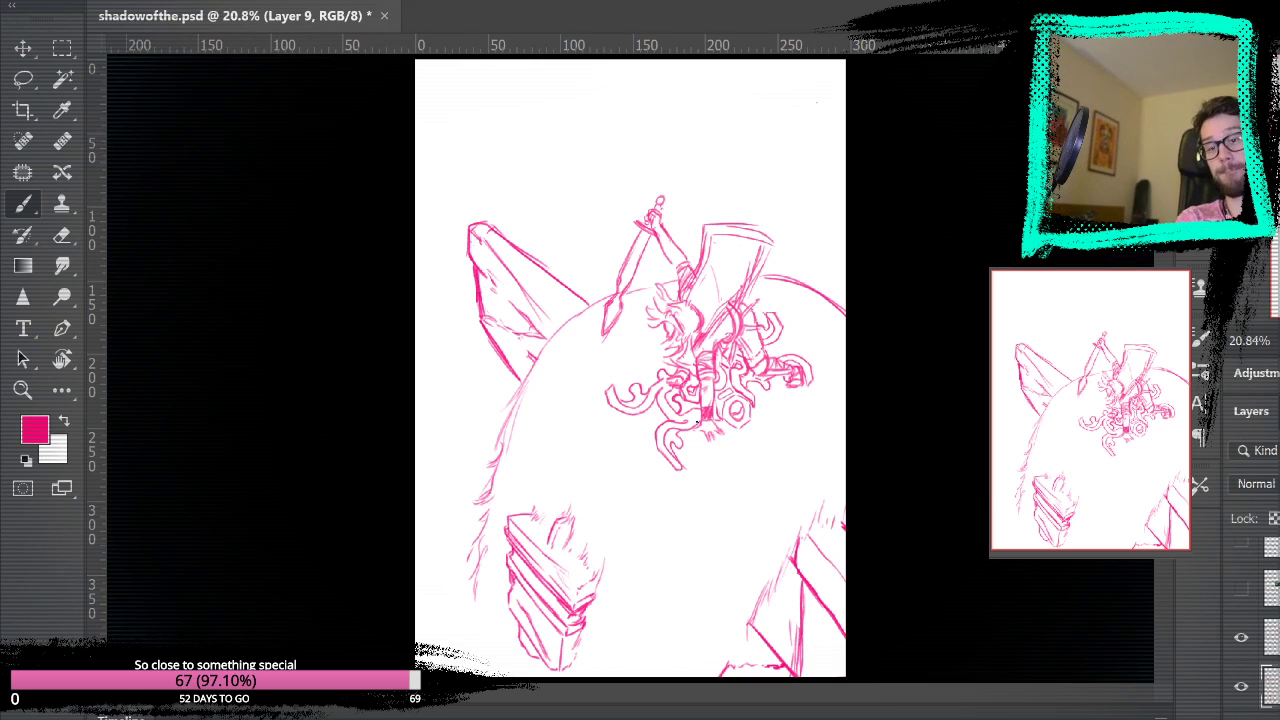
- Compare the pink linework with the sketch layers by toggling their visibility
scroll(1240, 625, down, 2)
click(1240, 625)
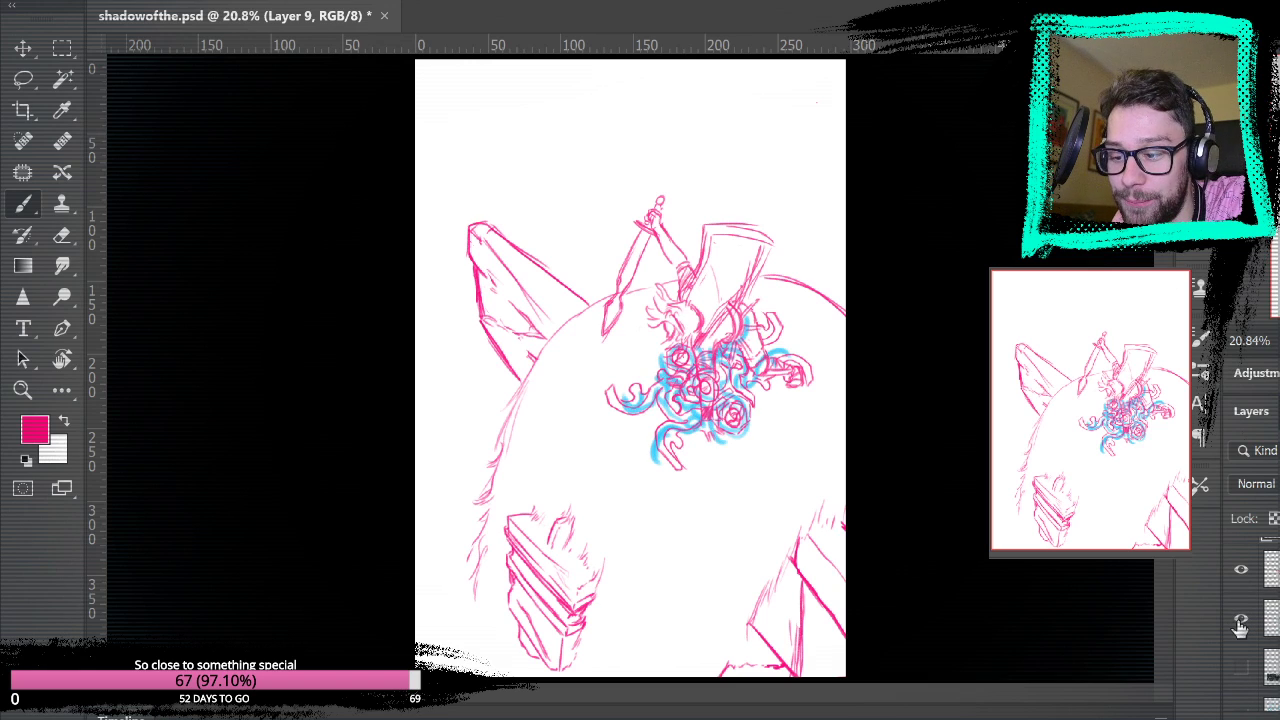
click(1240, 625)
click(1243, 640)
click(1243, 640)
- Show the blue sketch layer and draw a faceted stone shard on the head's left edge just below the horn
key(z)
click(495, 435)
click(495, 435)
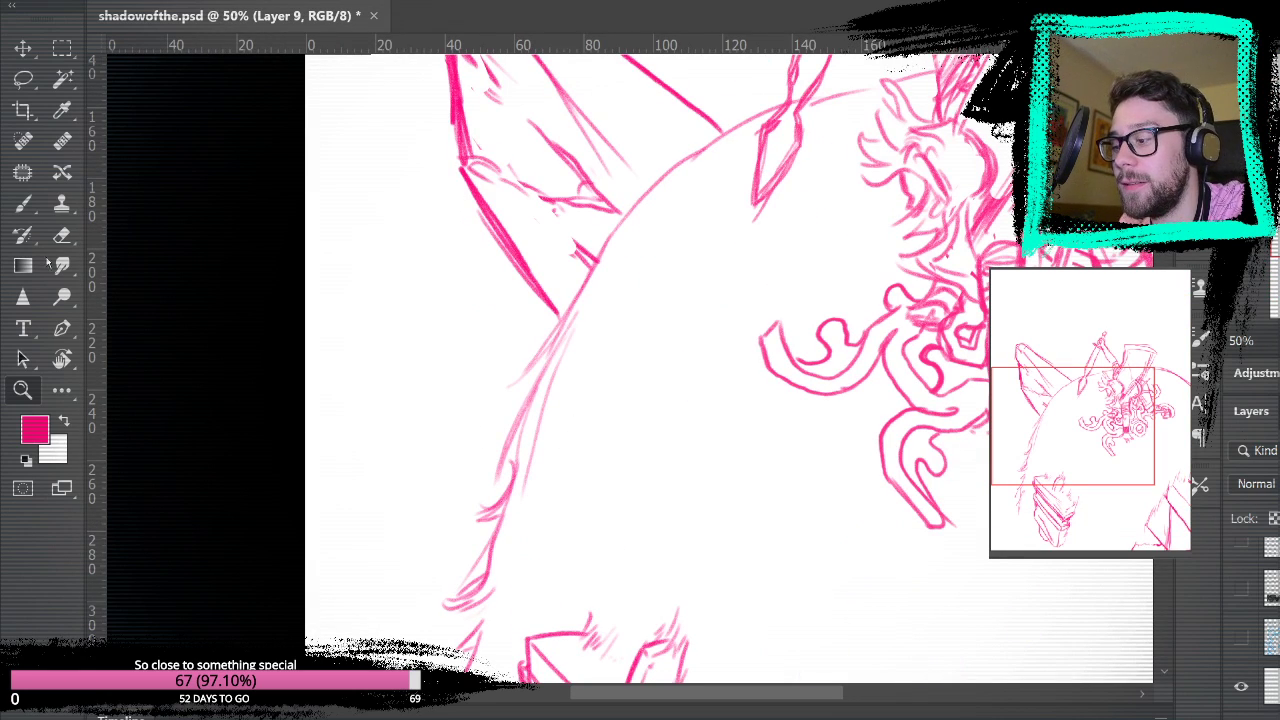
key(b)
click(1243, 640)
mouse_move(558, 320)
mouse_down()
mouse_move(470, 345)
mouse_move(460, 490)
mouse_move(490, 534)
mouse_up()
drag(517, 425, 475, 345)
mouse_move(490, 520)
mouse_down()
mouse_move(508, 432)
mouse_move(498, 447)
mouse_up()
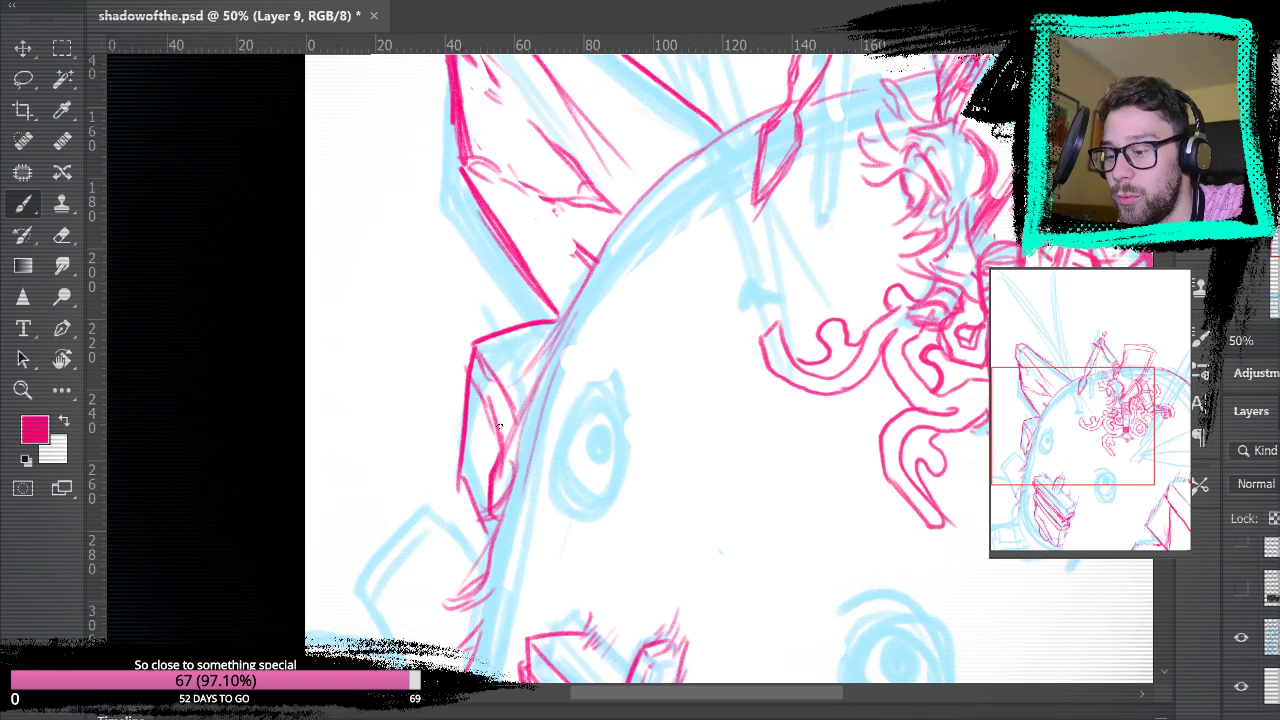
mouse_move(552, 318)
mouse_down()
mouse_move(465, 448)
mouse_move(489, 545)
mouse_up()
- Look over the lower face sketch and check the stone pieces beside the head in the reference photo, leaving the photo hidden
drag(664, 520, 760, 218)
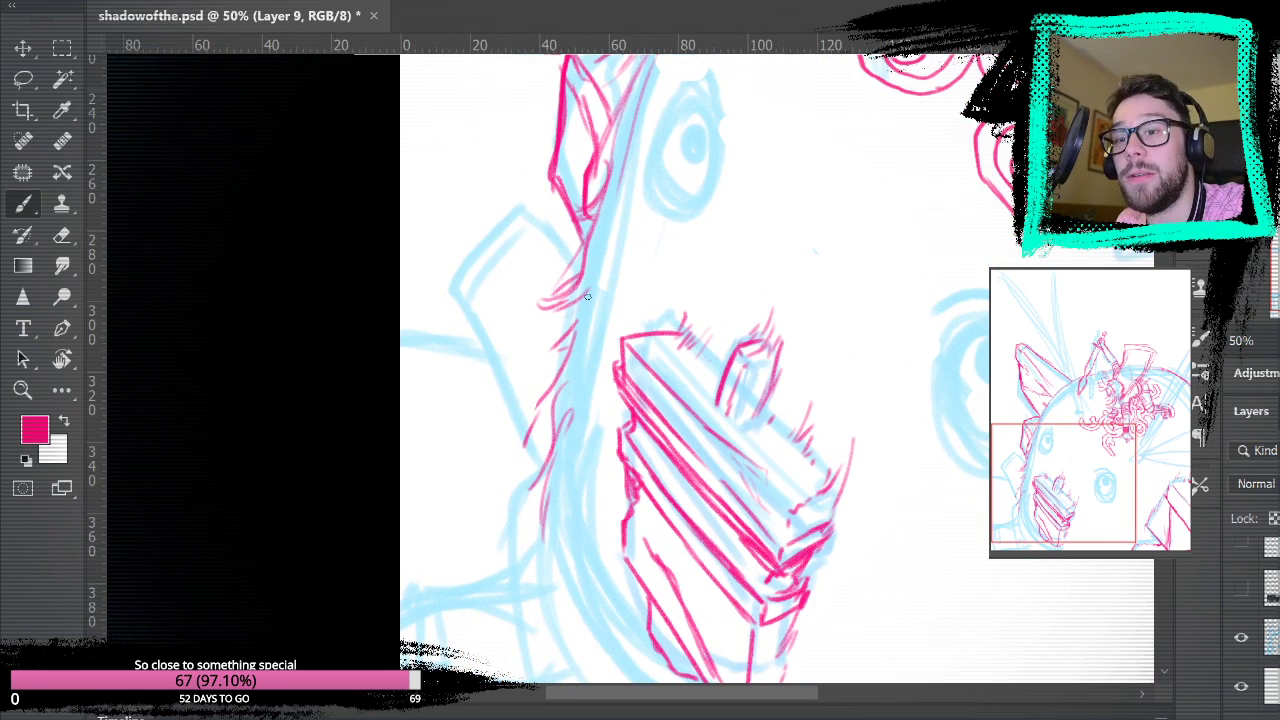
mouse_move(846, 311)
mouse_down()
mouse_move(837, 483)
mouse_move(840, 465)
mouse_move(771, 489)
mouse_move(711, 466)
mouse_up()
drag(811, 377, 789, 208)
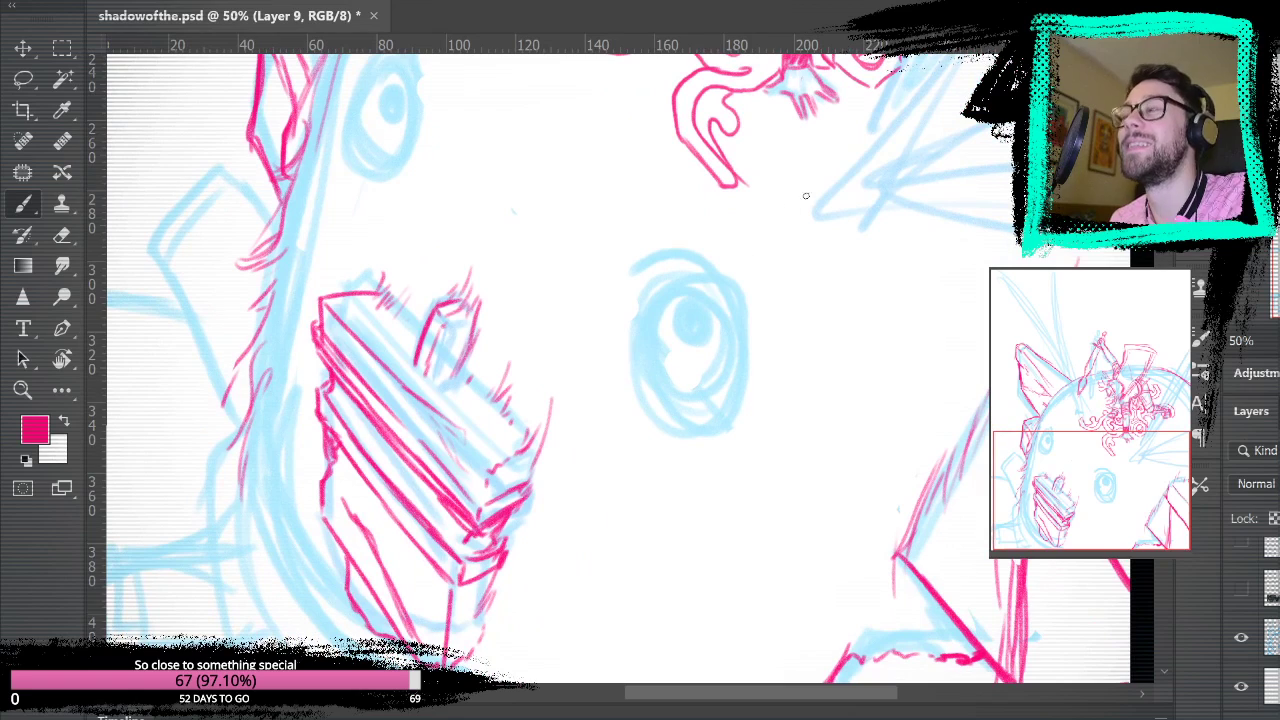
drag(725, 331, 840, 273)
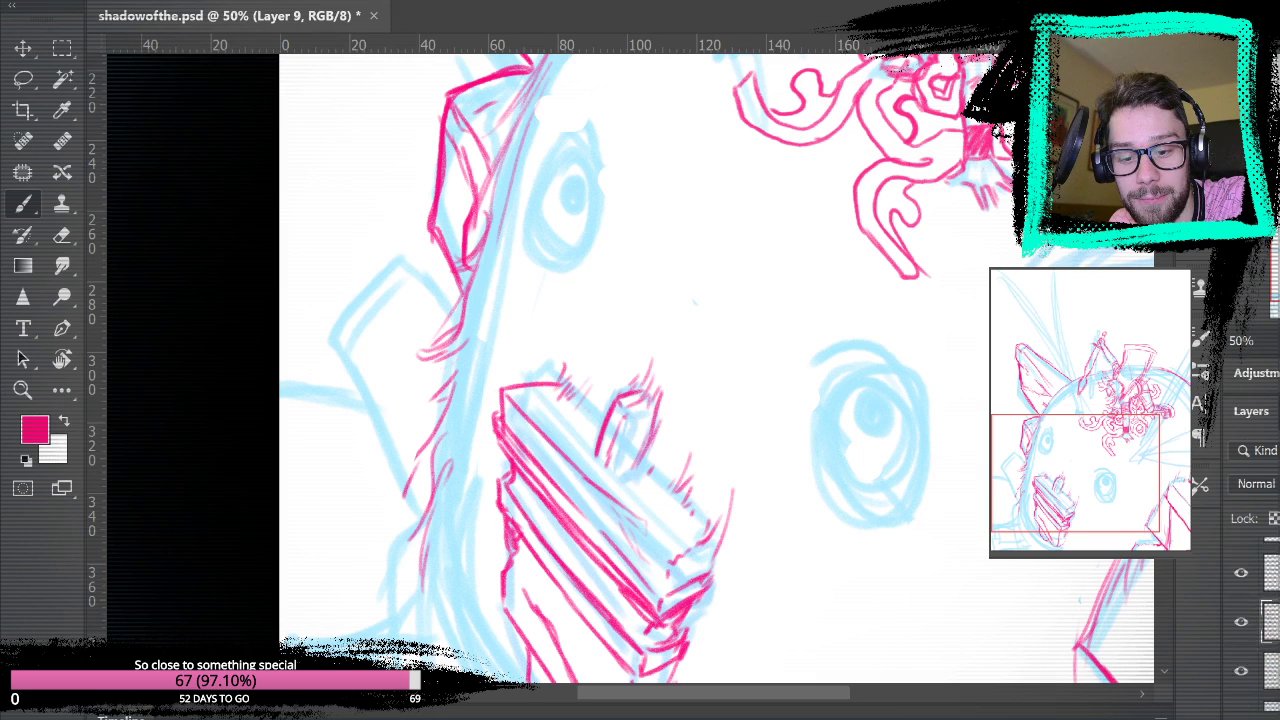
click(1241, 614)
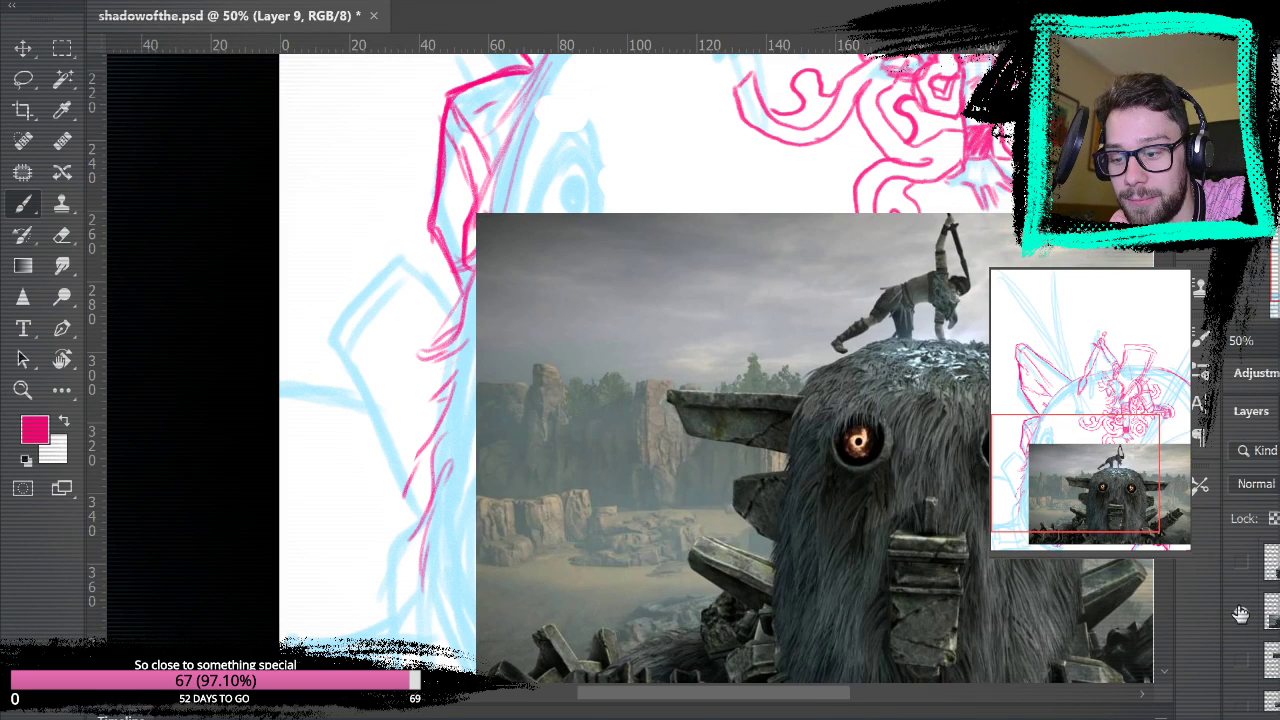
click(1238, 620)
- Draw a second, larger pointed stone shard with inner facet lines below the first one on the head's left edge
mouse_move(375, 220)
mouse_down()
mouse_move(458, 422)
mouse_move(447, 435)
mouse_up()
mouse_move(384, 258)
mouse_down()
mouse_move(436, 420)
mouse_move(426, 446)
mouse_up()
drag(394, 322, 447, 458)
mouse_move(358, 206)
mouse_down()
mouse_move(386, 190)
mouse_move(470, 308)
mouse_up()
mouse_move(351, 209)
mouse_down()
mouse_move(325, 315)
mouse_move(388, 437)
mouse_move(422, 538)
mouse_up()
drag(342, 340, 416, 396)
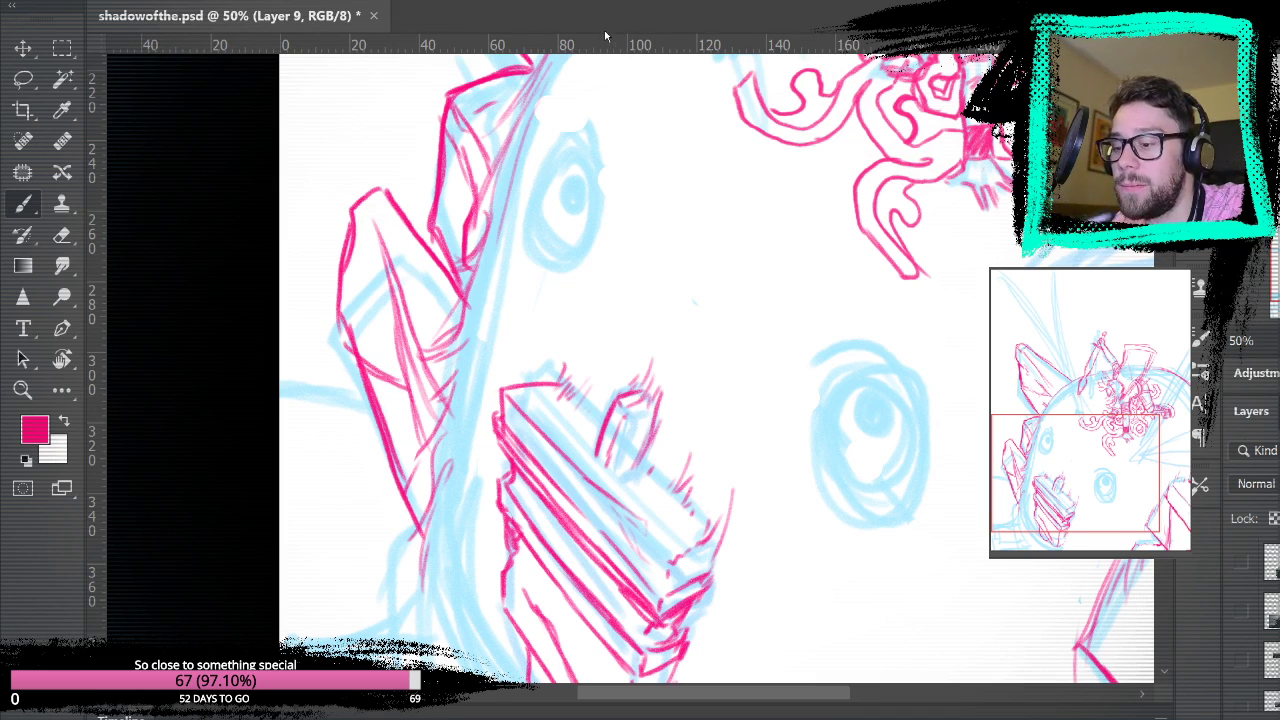
- Examine the pink linework on the whole canvas with the blue sketch hidden, and show the sketch again
key(ctrl+0)
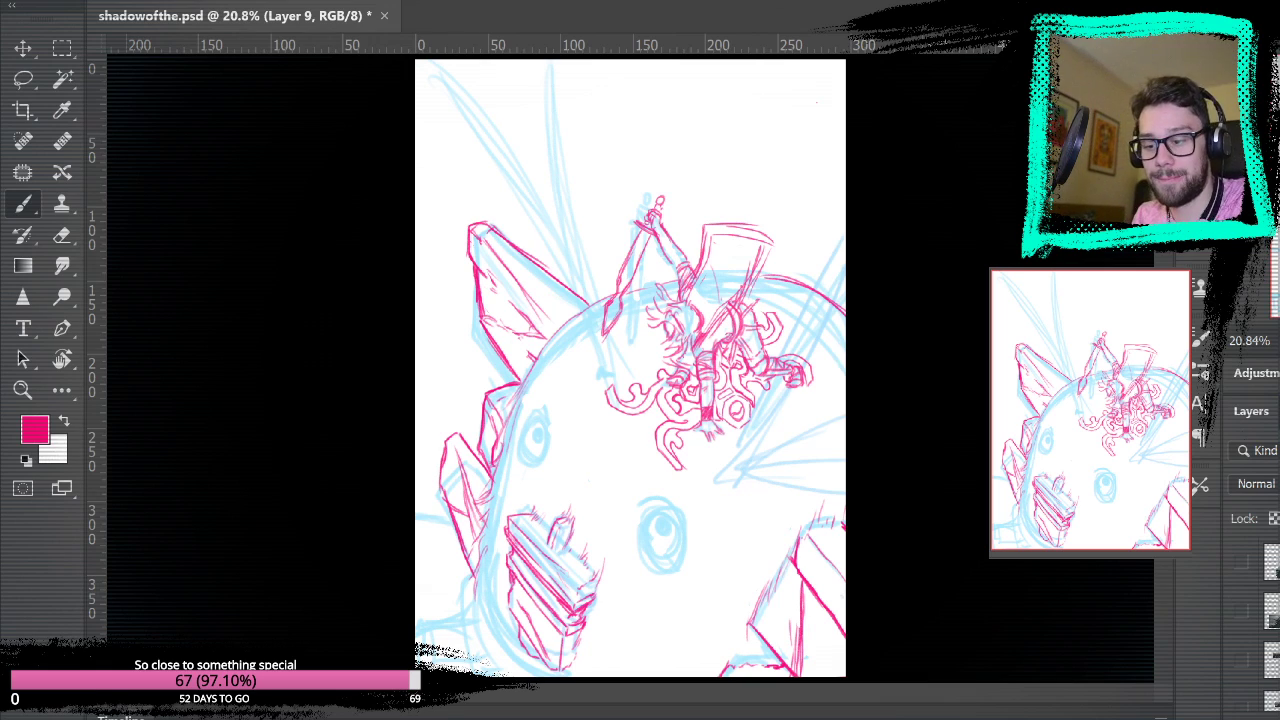
scroll(1256, 630, down, 3)
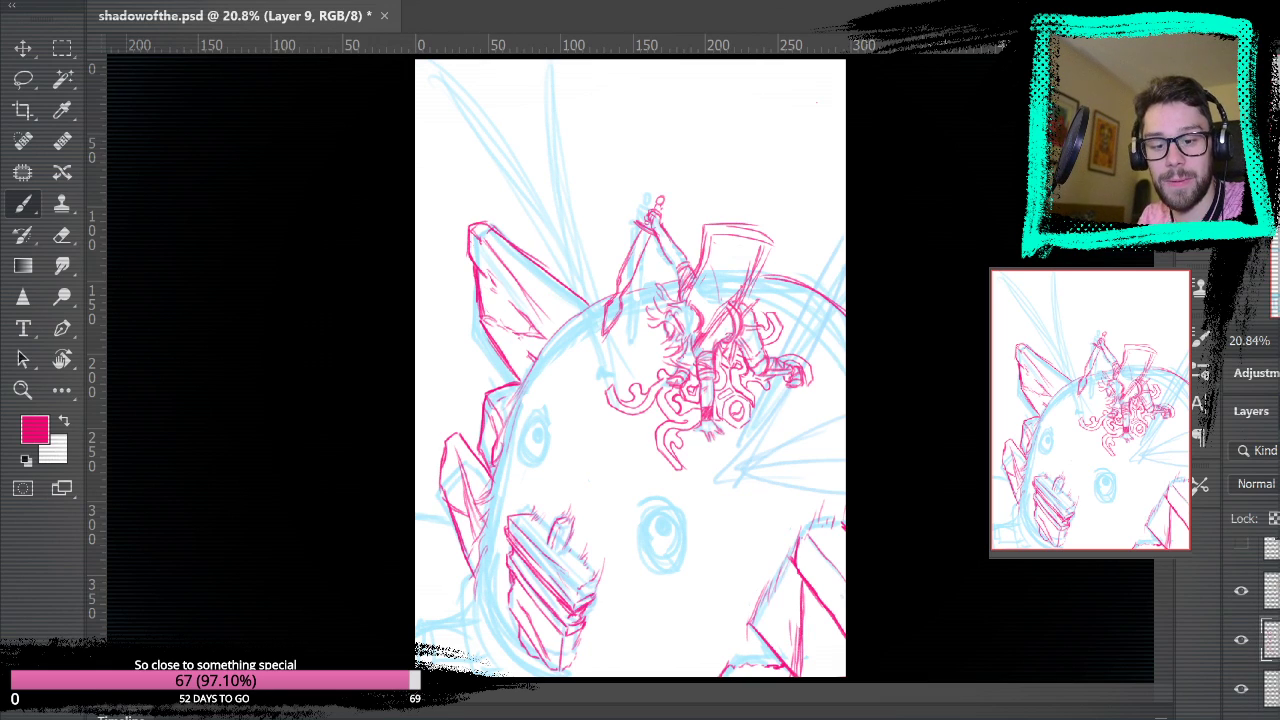
scroll(1250, 650, down, 2)
scroll(1252, 662, down, 2)
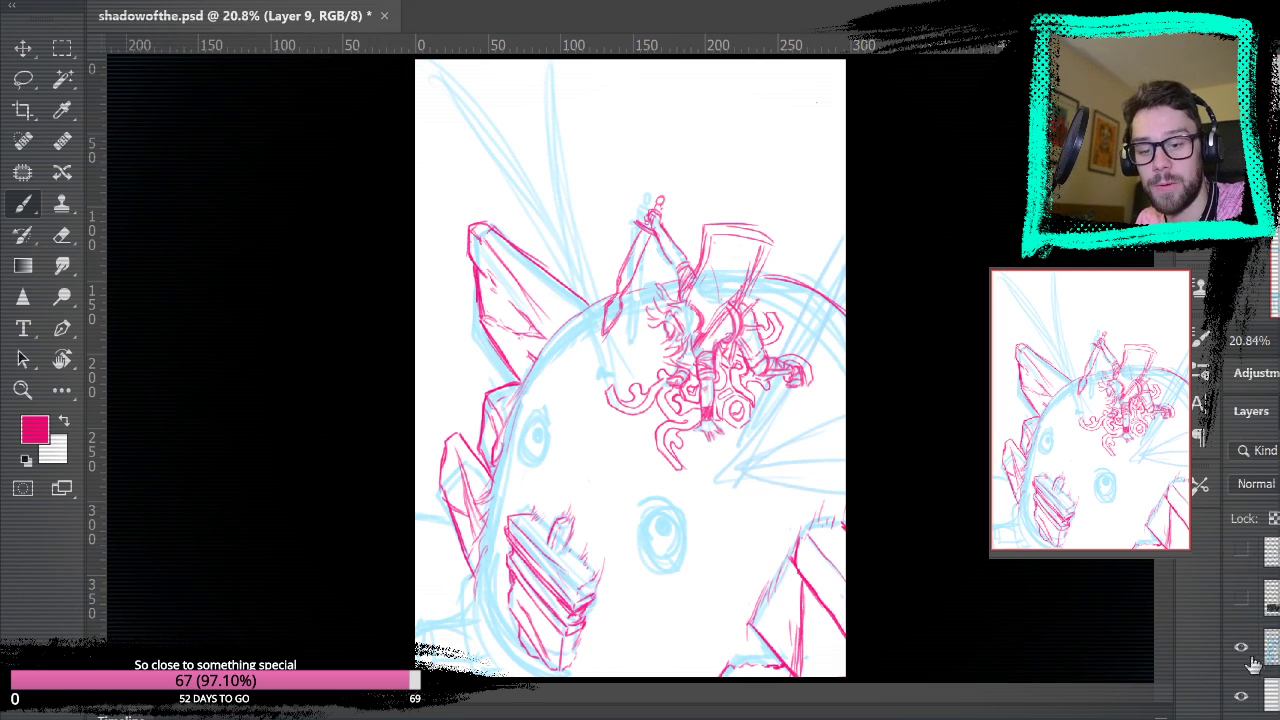
click(1241, 648)
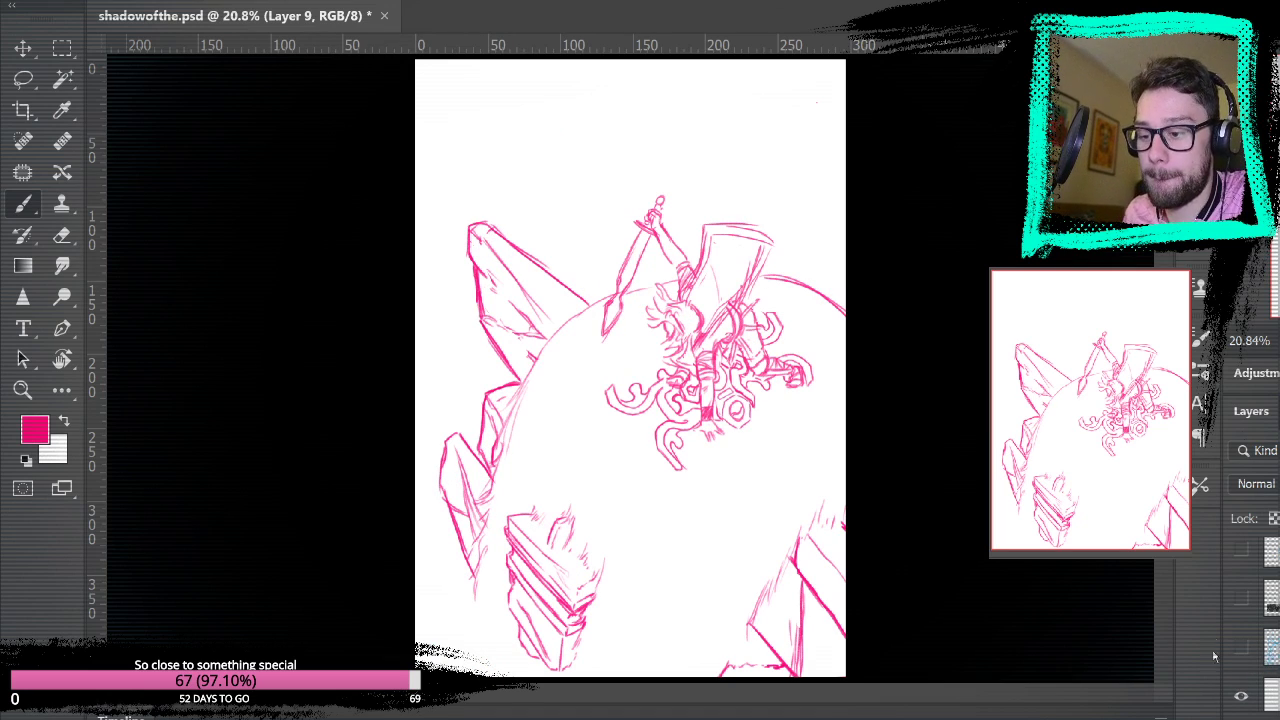
click(1241, 648)
- Draw fur strokes along the head's lower-left contour beside the stone mouth and undo the last ones
key(z)
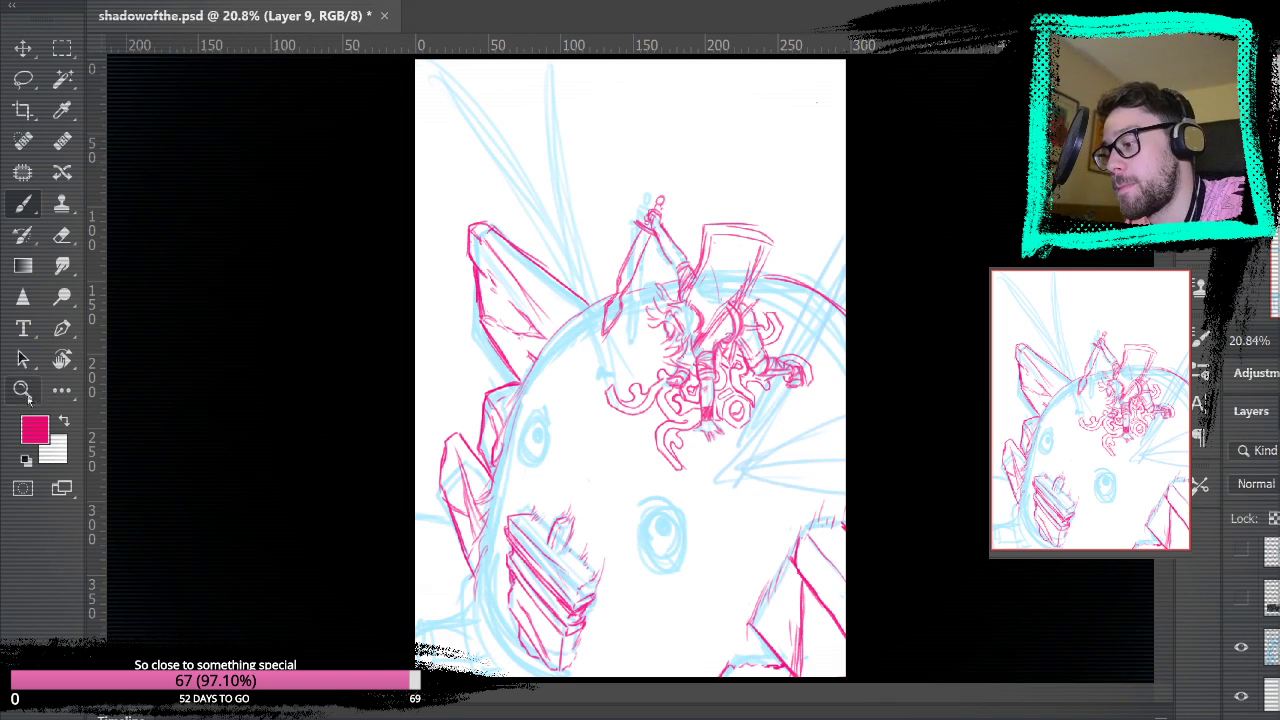
click(668, 617)
drag(725, 560, 747, 515)
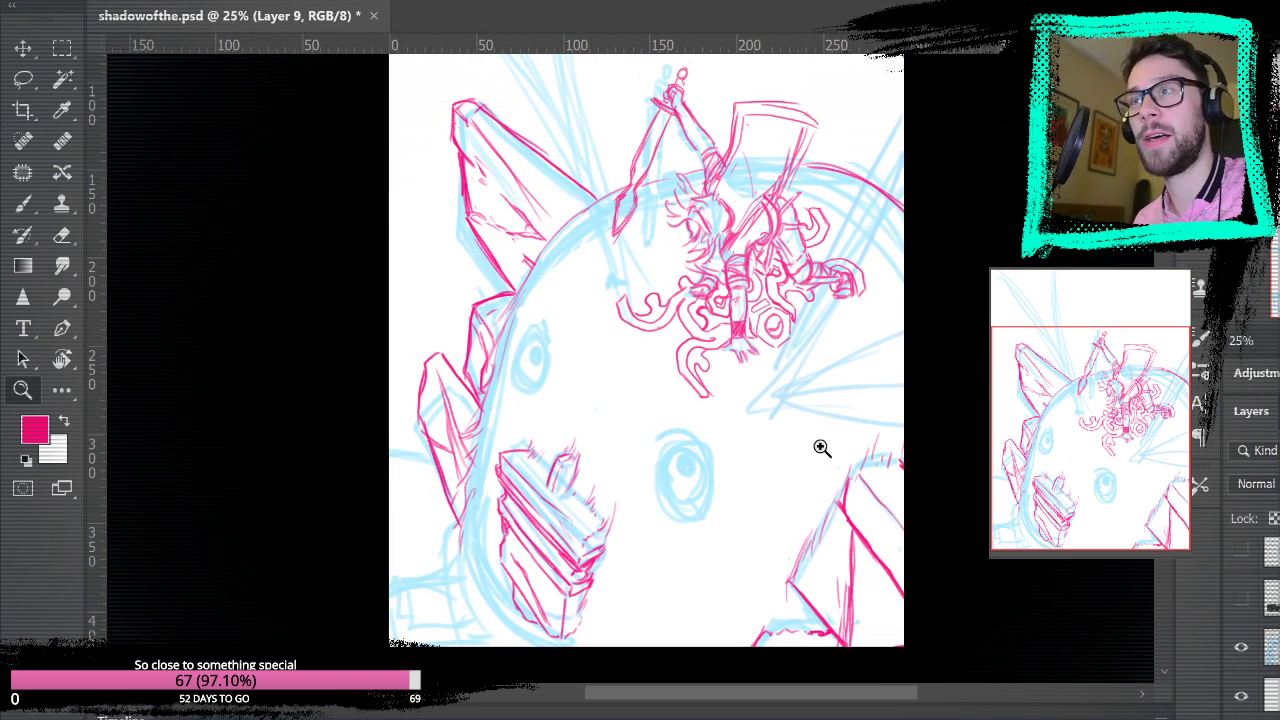
click(651, 613)
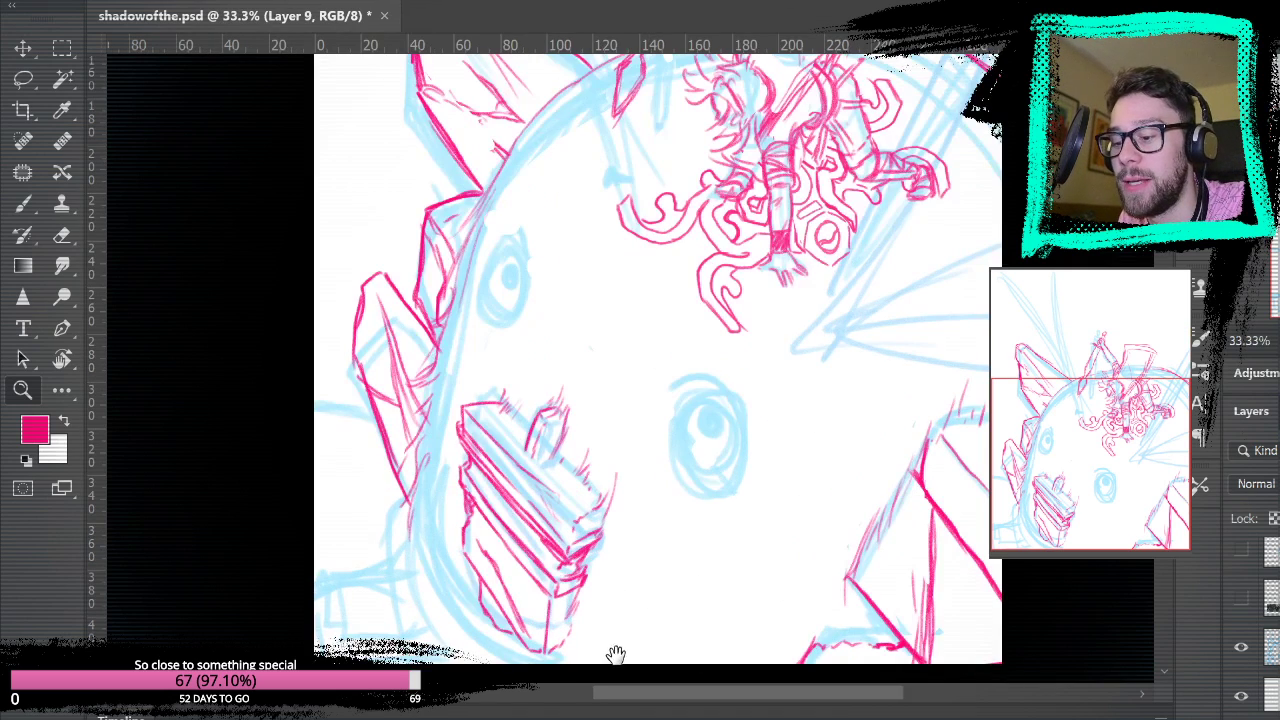
drag(614, 657, 717, 434)
click(23, 203)
mouse_move(498, 302)
mouse_down()
mouse_move(490, 376)
mouse_move(595, 462)
mouse_up()
key(ctrl+z)
key(ctrl+z)
key(ctrl+z)
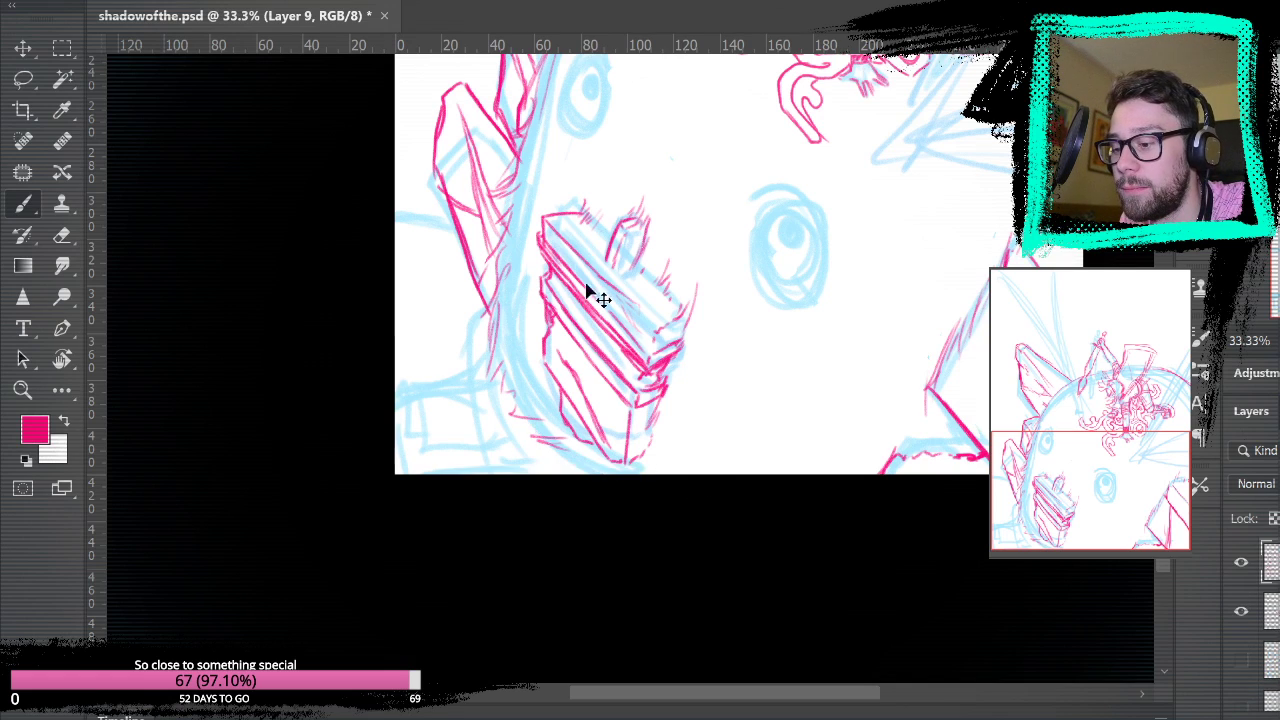
- Rework the fur tufts at the head's lower-left corner, undoing stray strokes, and add short strokes beneath the stone mouth
mouse_move(488, 386)
mouse_down()
mouse_move(508, 432)
mouse_move(562, 426)
mouse_move(481, 419)
mouse_up()
key(ctrl+z)
key(ctrl+z)
key(ctrl+z)
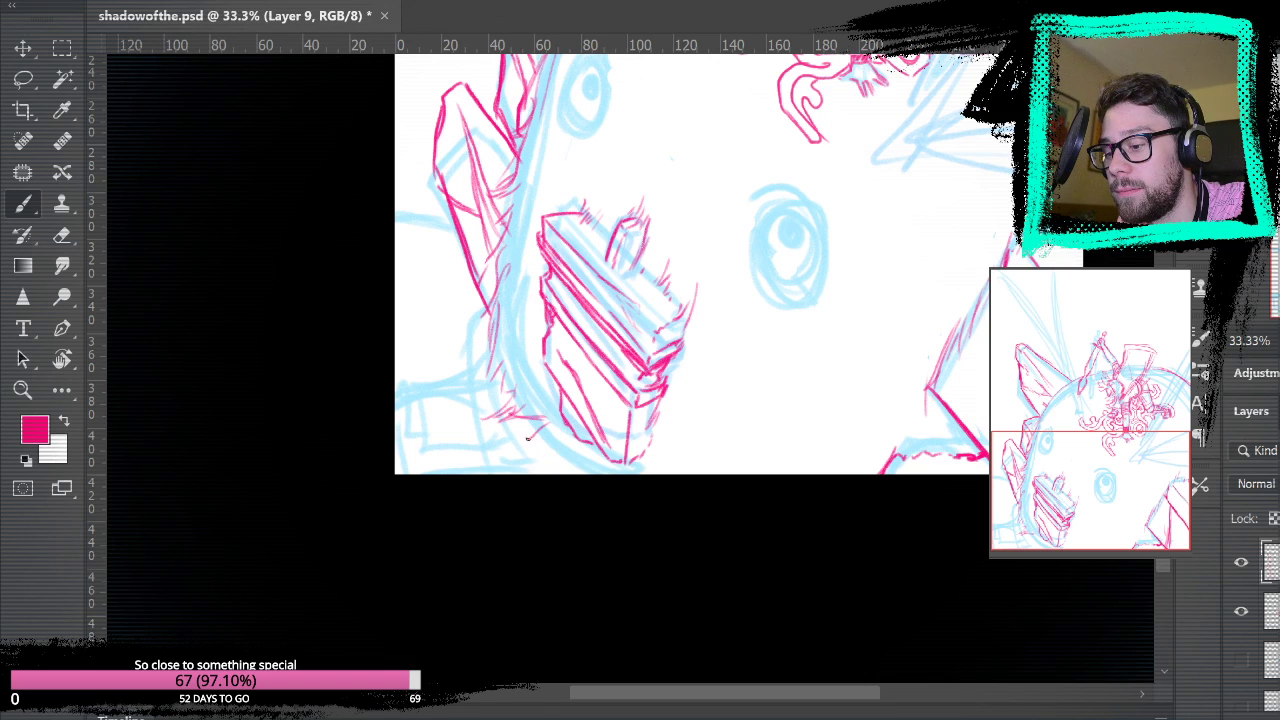
drag(561, 478, 576, 448)
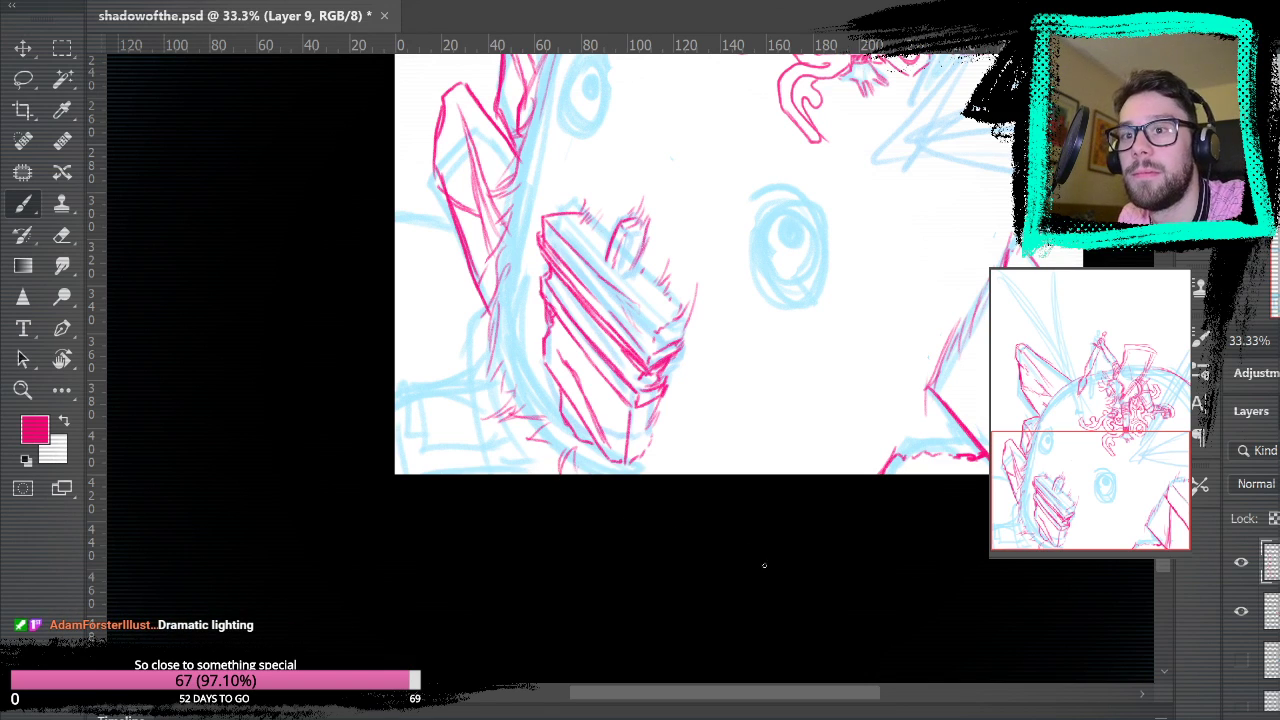
- Check the reference photo, hide it, and draw the curved shoulder outlines in the canvas's lower-left corner over the blue sketch
mouse_move(914, 503)
mouse_down()
mouse_move(874, 623)
mouse_move(811, 674)
mouse_move(838, 678)
mouse_move(863, 656)
mouse_move(901, 556)
mouse_up()
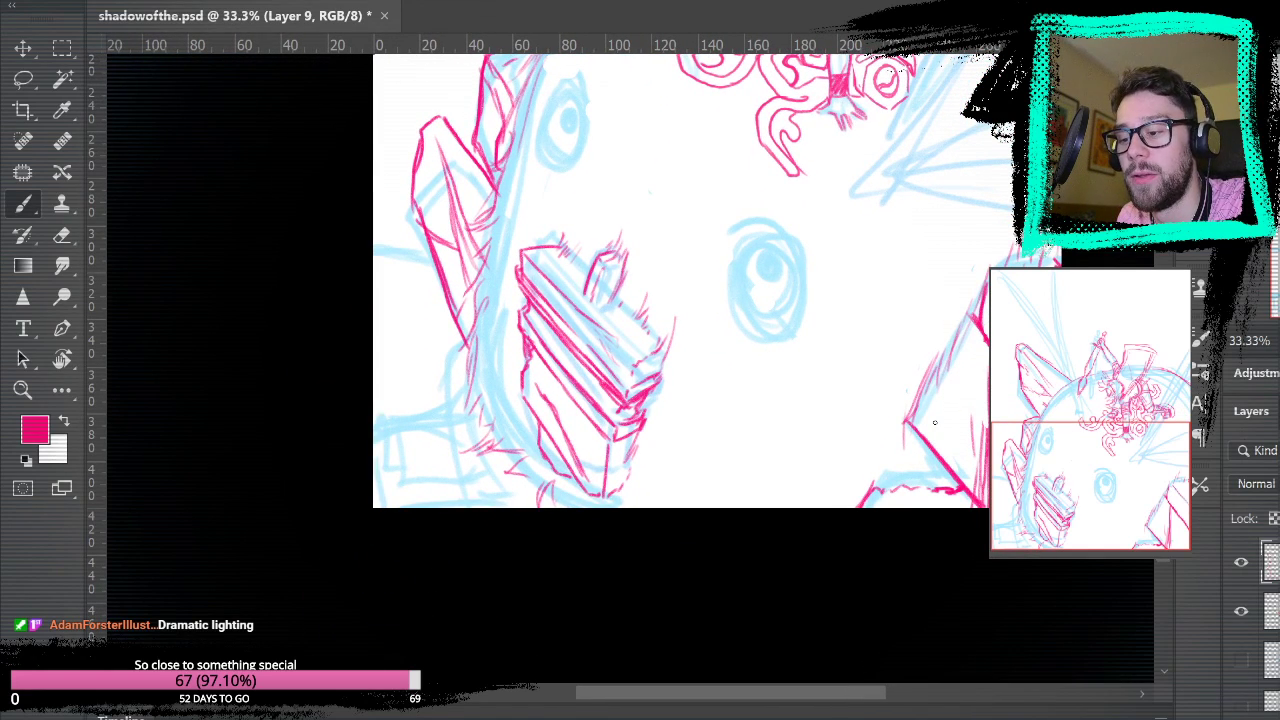
scroll(1235, 640, down, 3)
click(1233, 614)
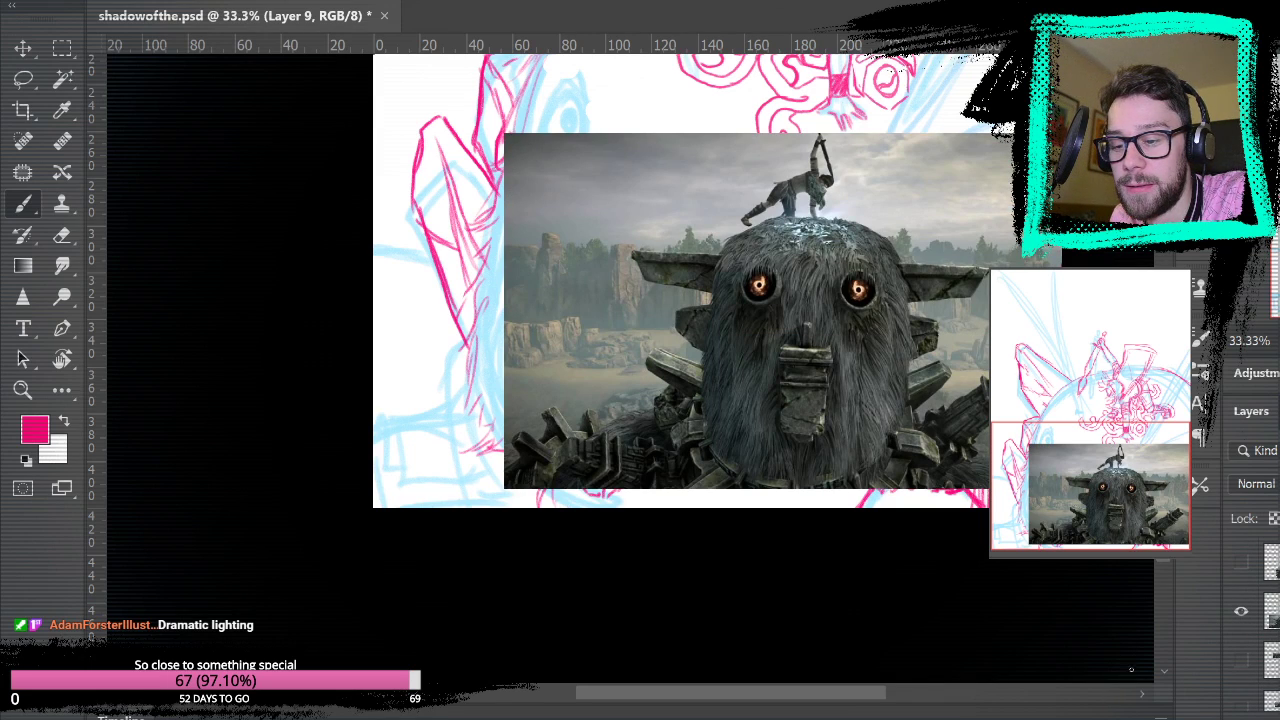
click(1237, 613)
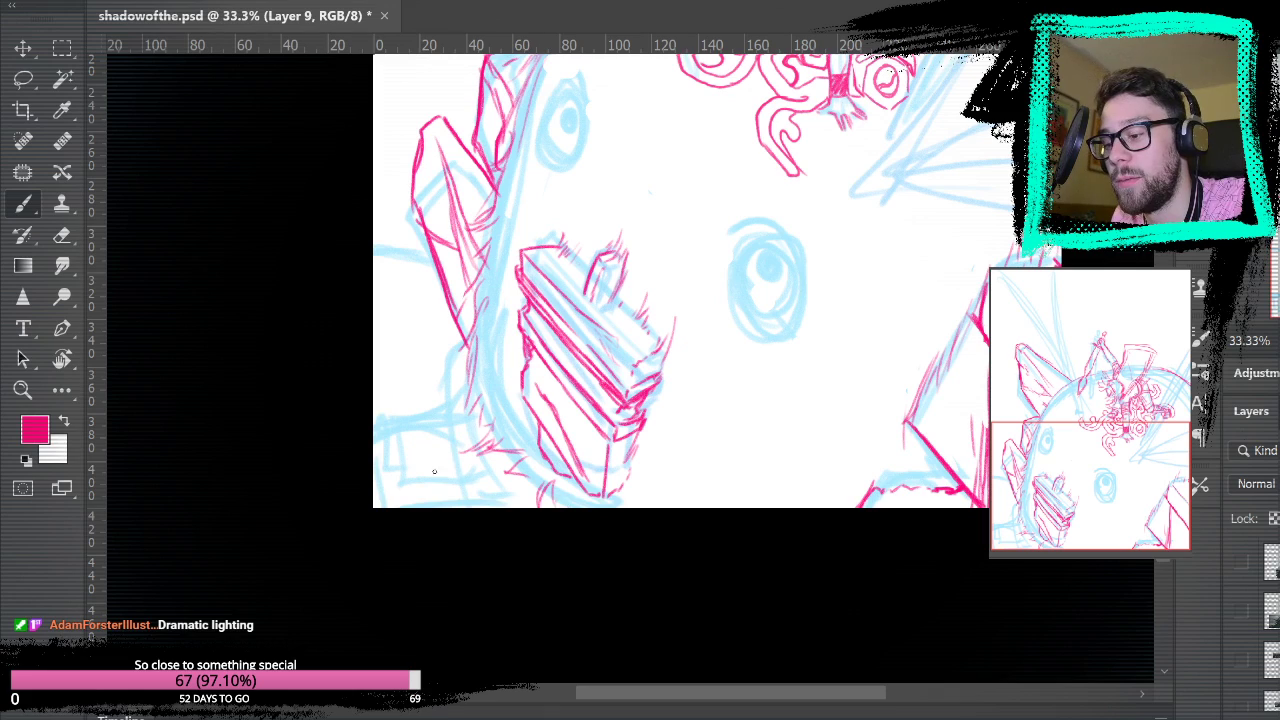
mouse_move(466, 411)
mouse_down()
mouse_move(386, 450)
mouse_move(425, 434)
mouse_move(418, 412)
mouse_move(381, 443)
mouse_up()
mouse_move(378, 491)
mouse_down()
mouse_move(432, 441)
mouse_move(456, 439)
mouse_up()
mouse_move(503, 486)
mouse_down()
mouse_move(447, 488)
mouse_move(500, 487)
mouse_up()
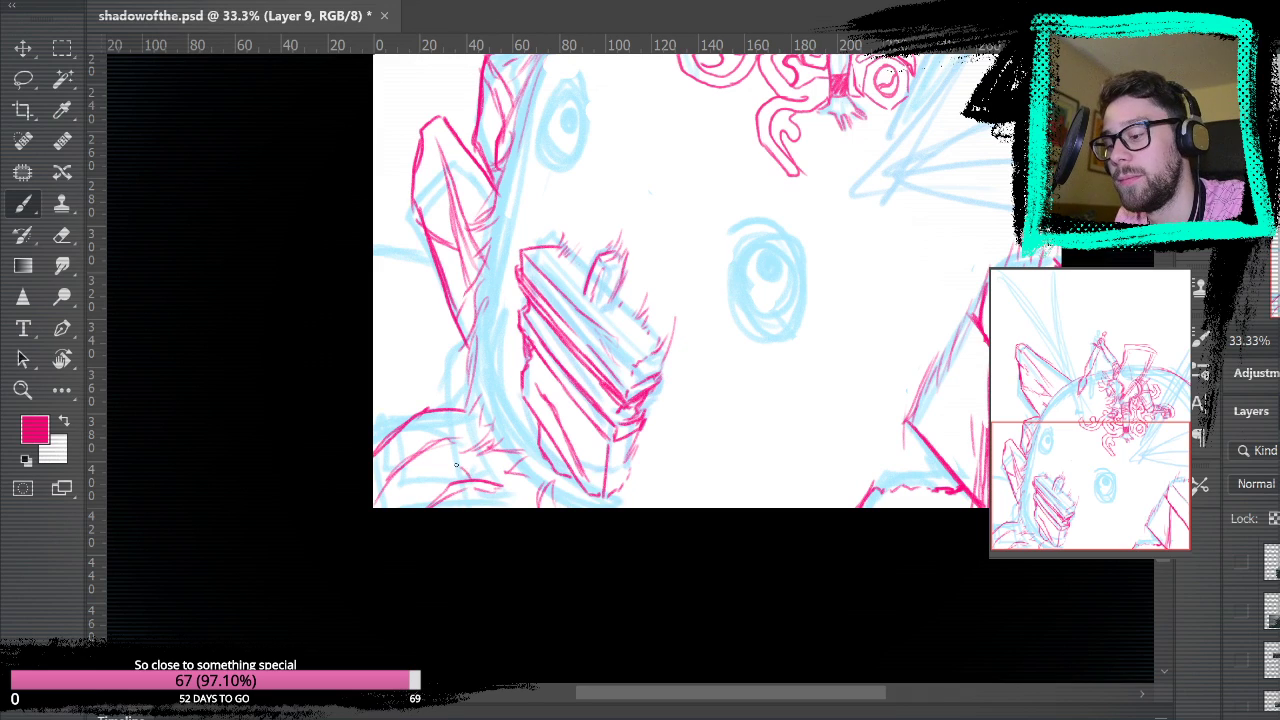
- Check the colossus's body and shoulder stones in the reference photo and hide it again
click(1241, 619)
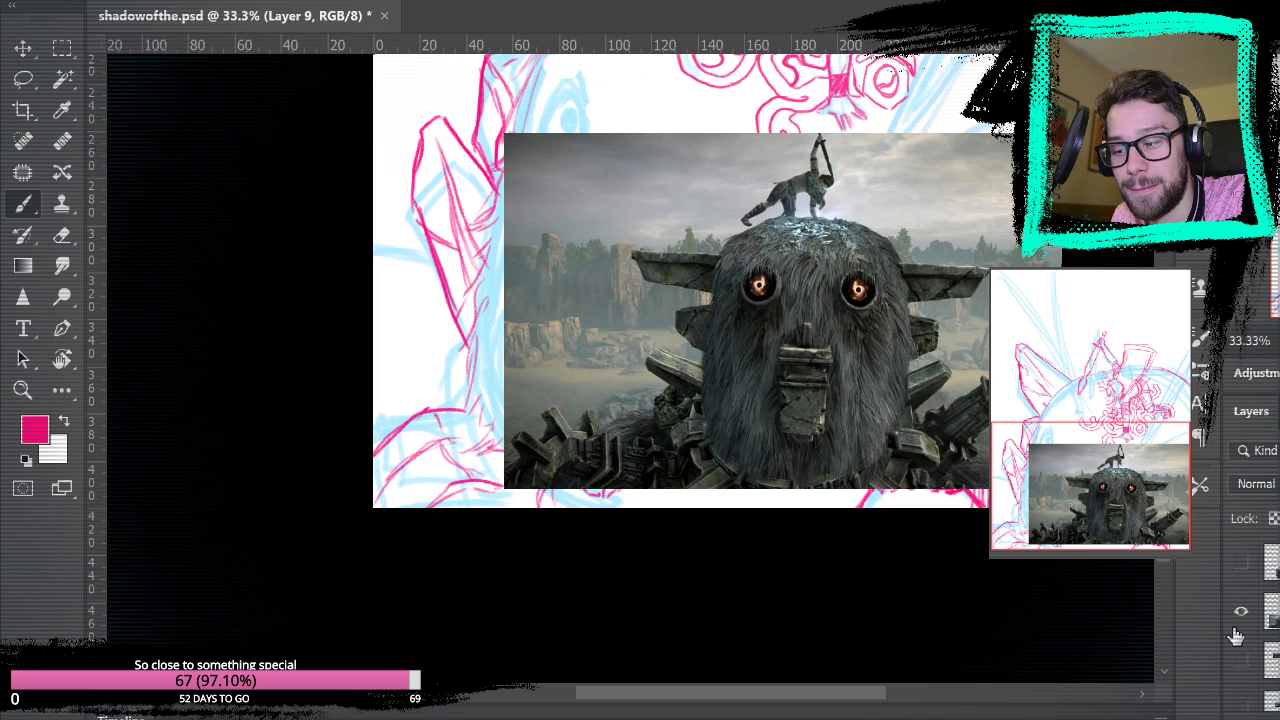
click(1241, 611)
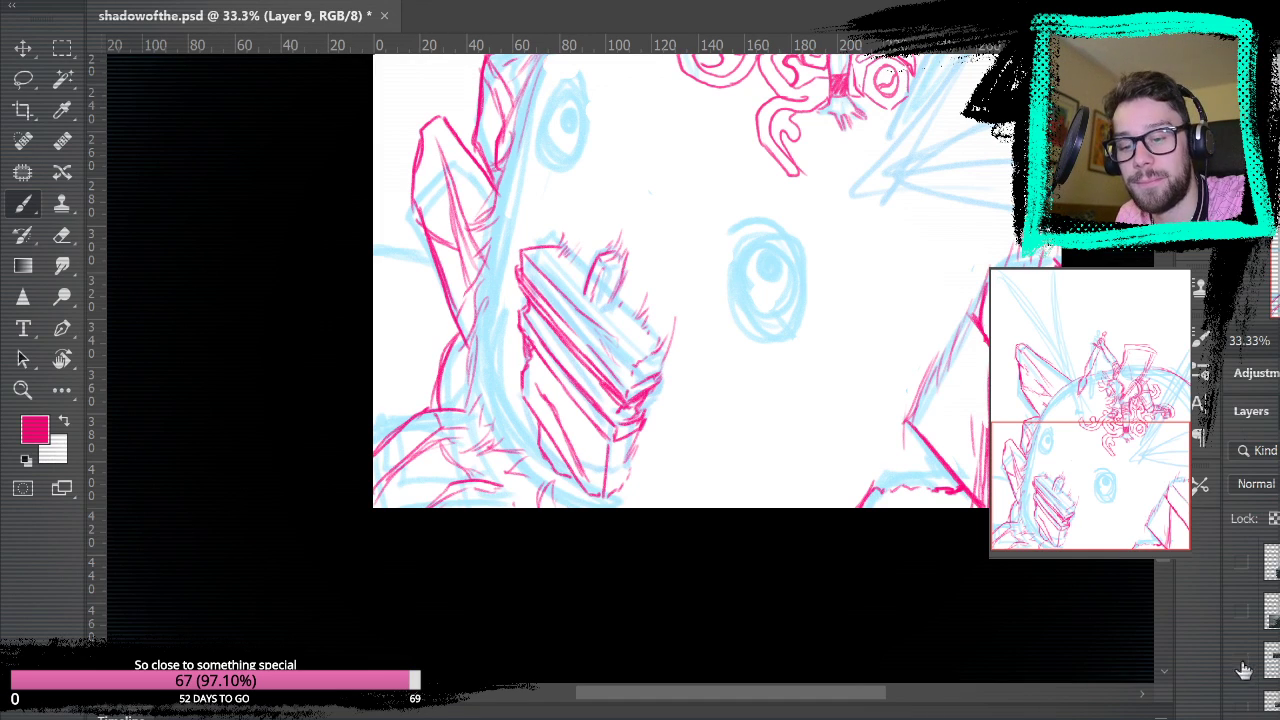
click(1242, 617)
click(1242, 617)
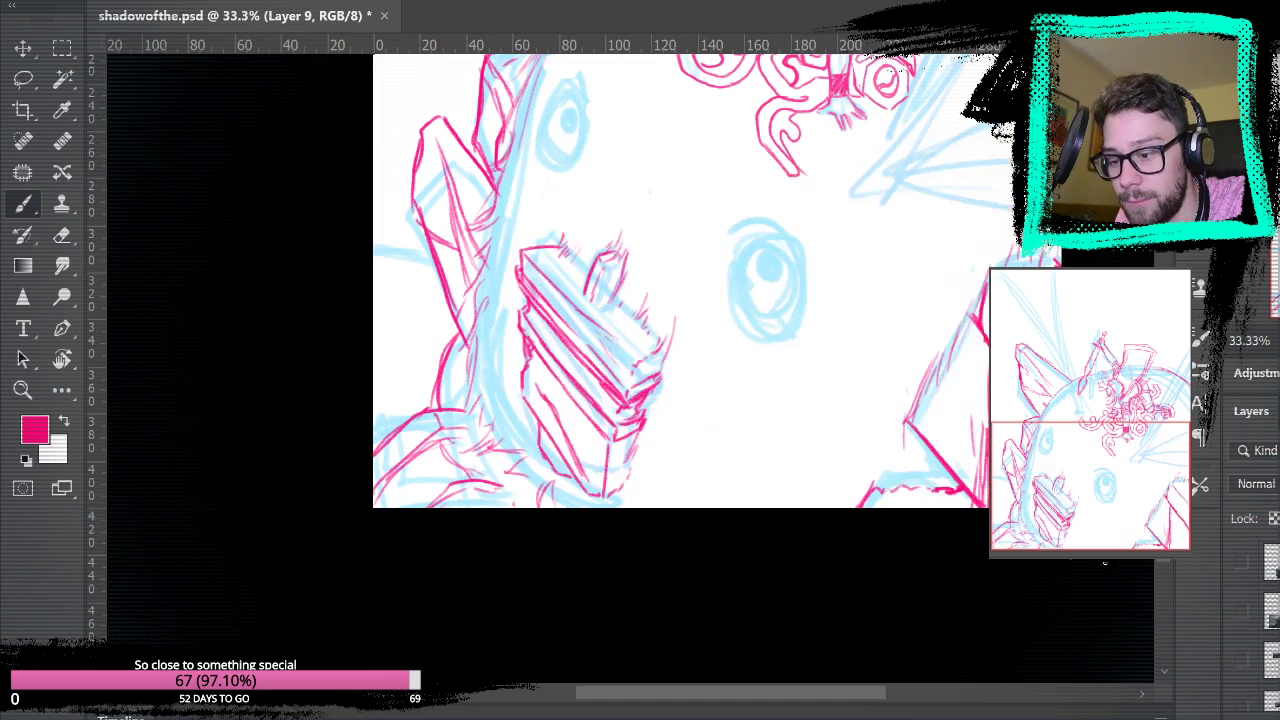
- Add short detail strokes to the small stone between the colossus's shoulder and the head's lower-left contour
mouse_move(464, 368)
mouse_down()
mouse_move(436, 371)
mouse_move(467, 409)
mouse_up()
drag(447, 373, 459, 390)
drag(465, 375, 460, 392)
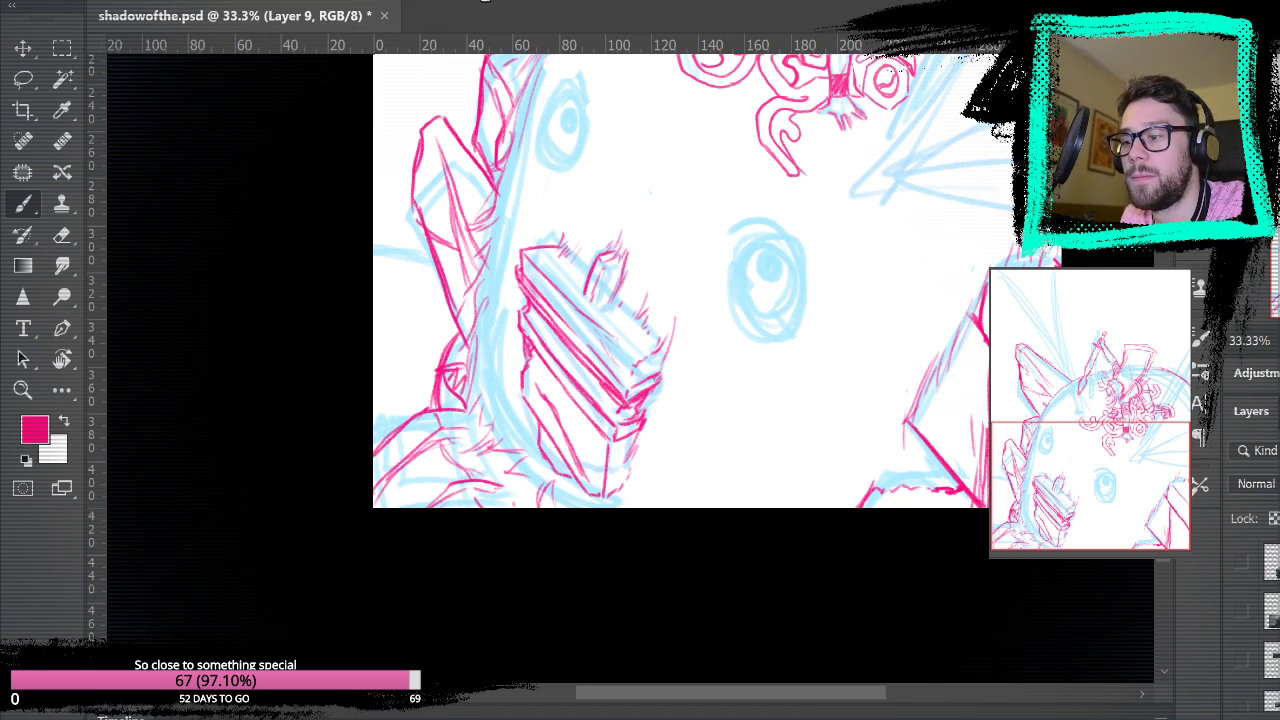
scroll(494, 136, down, 3)
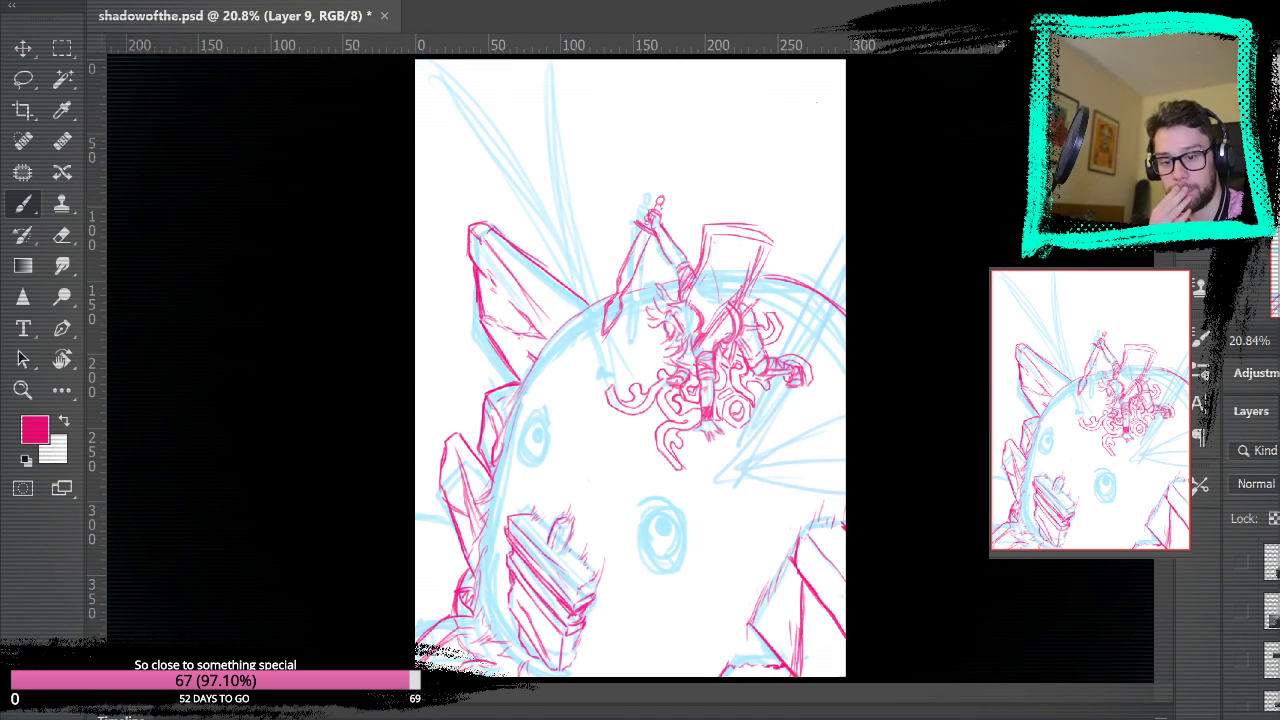
- Compare the pink linework with the blue rough sketch hidden and shown again
scroll(1273, 668, down, 3)
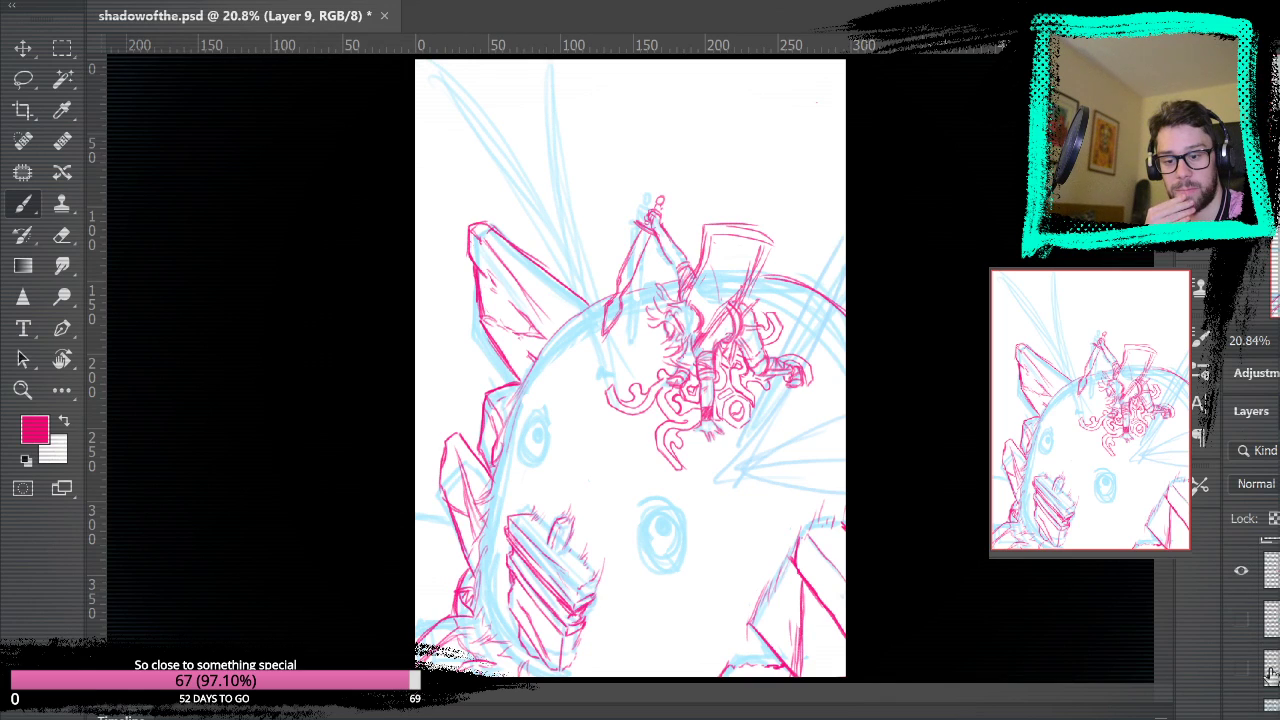
scroll(1270, 655, down, 3)
click(1241, 645)
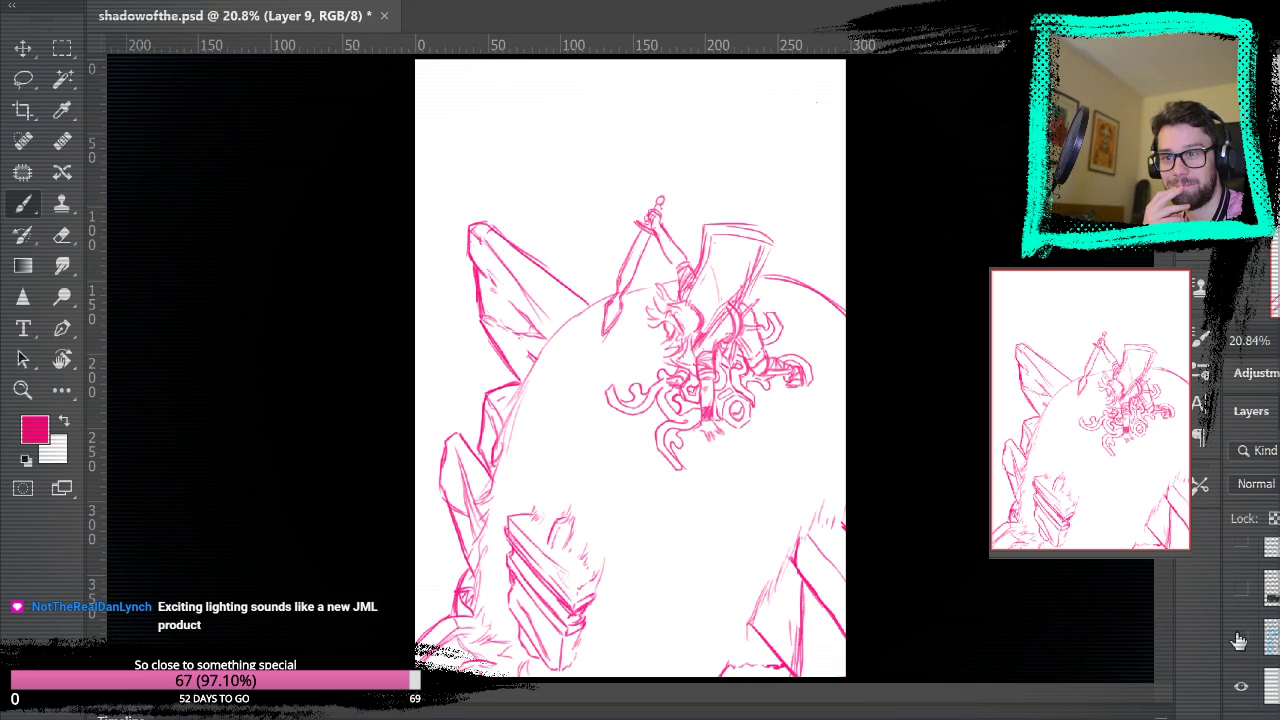
click(1241, 637)
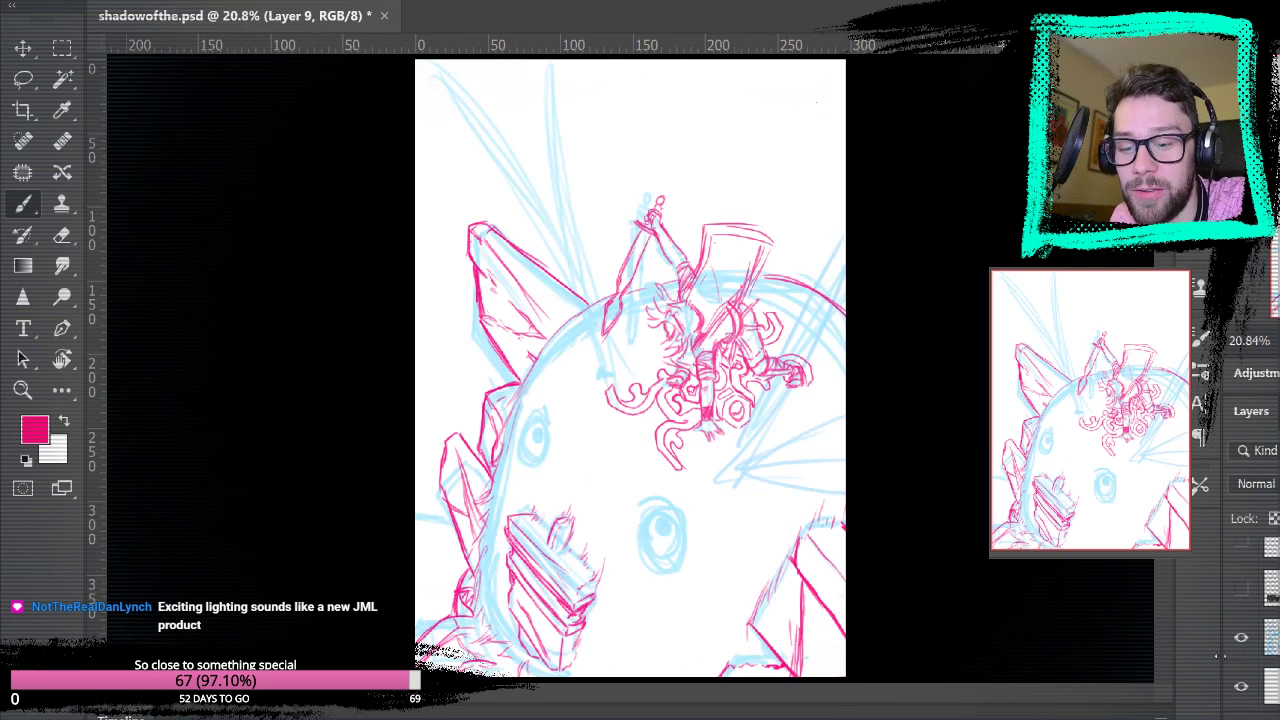
scroll(1265, 620, up, 5)
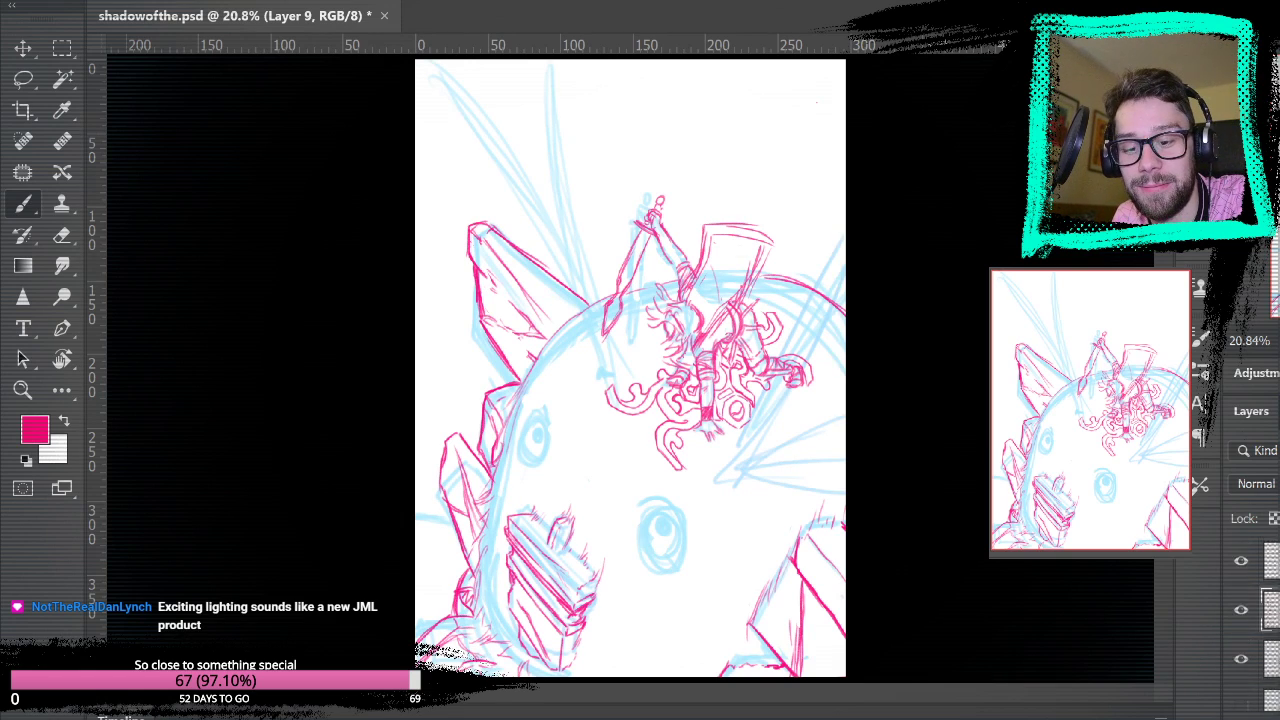
- Check the body reference photo and the front-facing head reference photo of the colossus, hiding each again
scroll(1265, 620, up, 2)
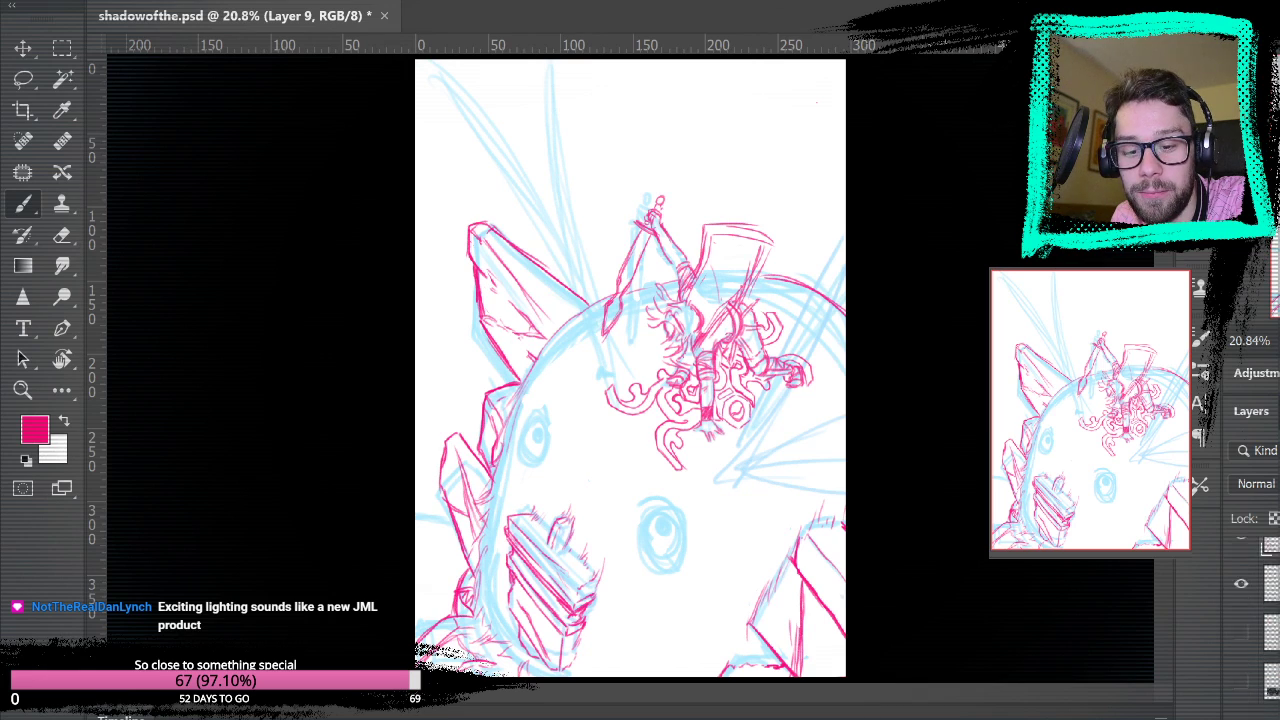
click(1241, 673)
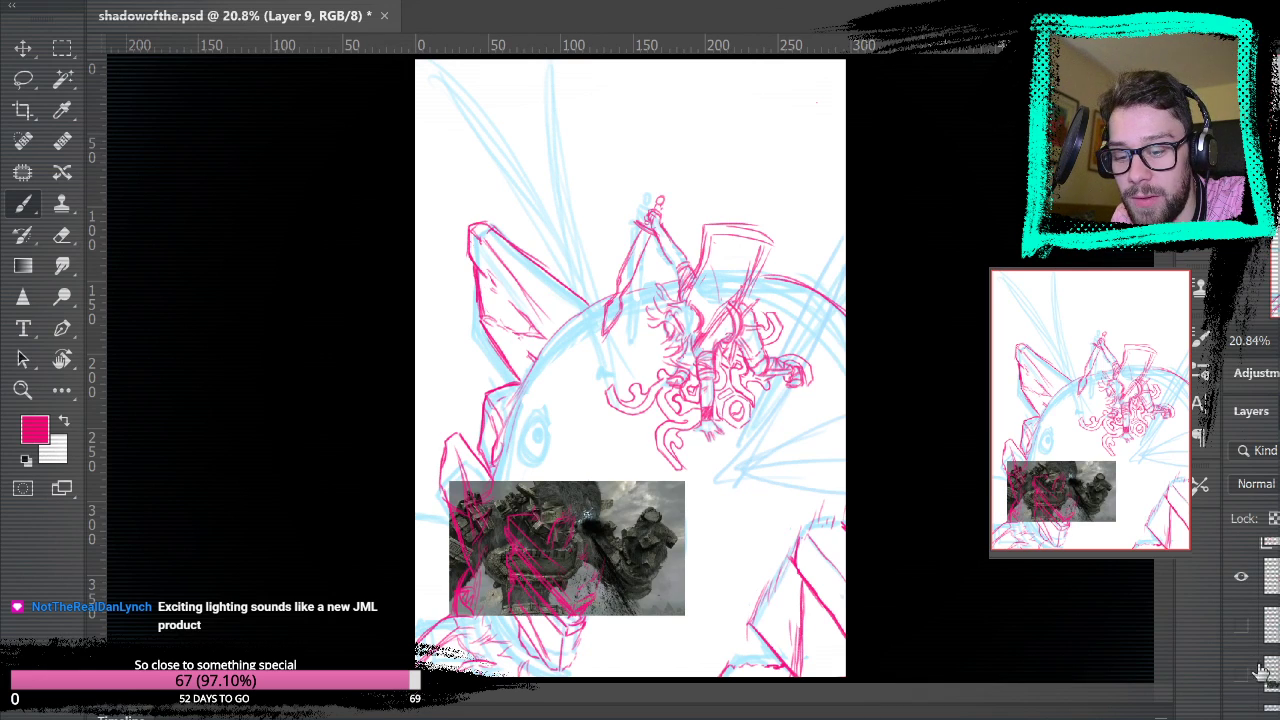
click(1241, 673)
scroll(1265, 620, down, 1)
scroll(1265, 620, down, 2)
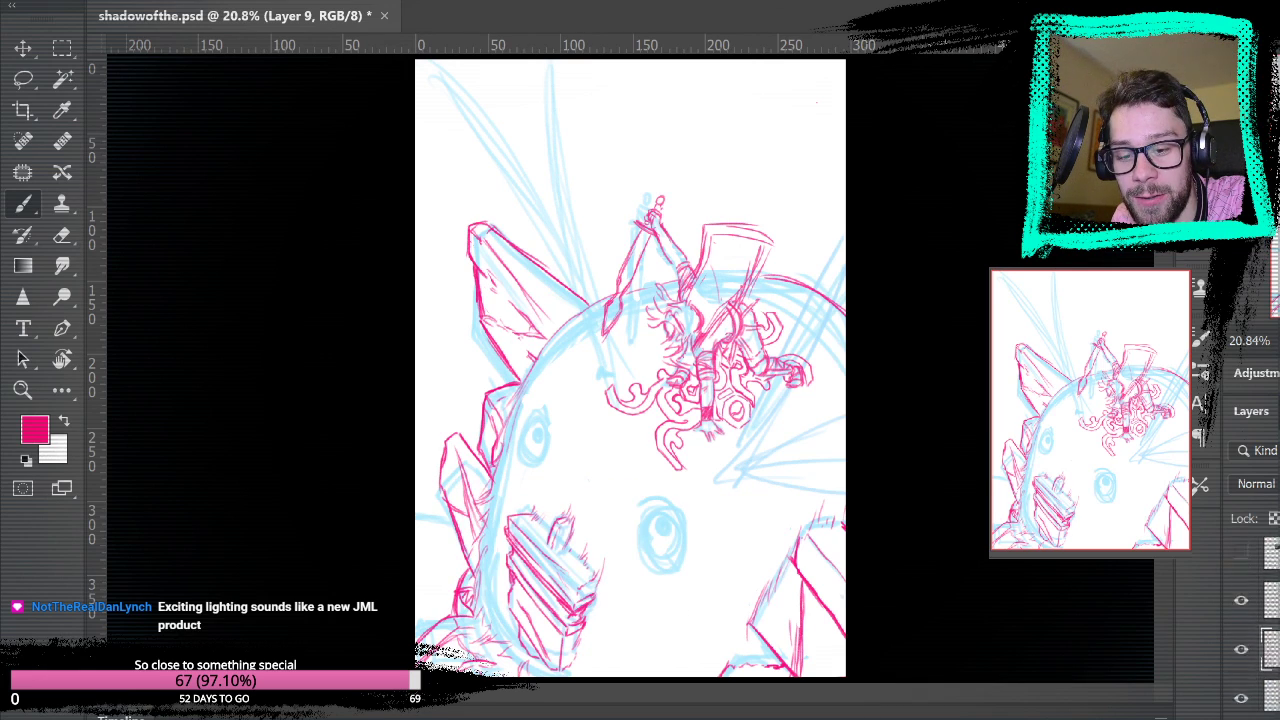
click(1241, 545)
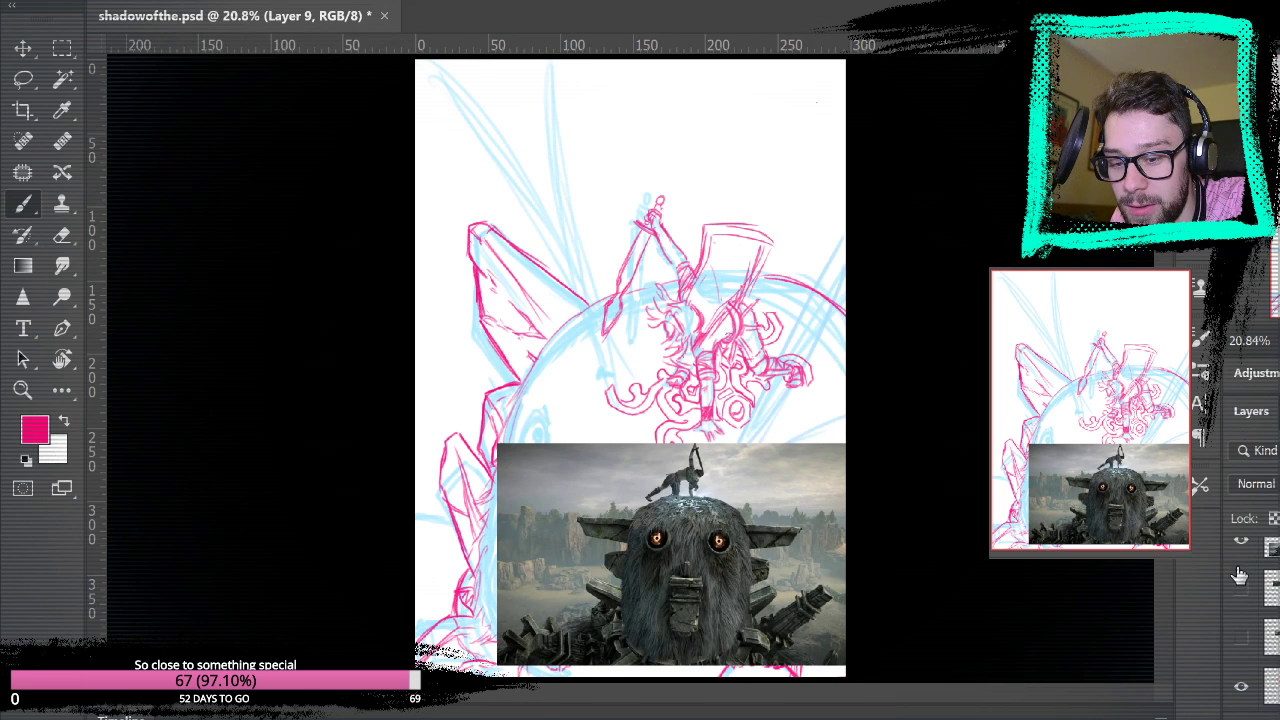
click(1241, 545)
- Draw the shoulder stone outlines along the canvas's lower-left edge and check the linework with the blue sketch hidden, leaving it shown
mouse_move(448, 530)
mouse_down()
mouse_move(416, 580)
mouse_move(424, 556)
mouse_up()
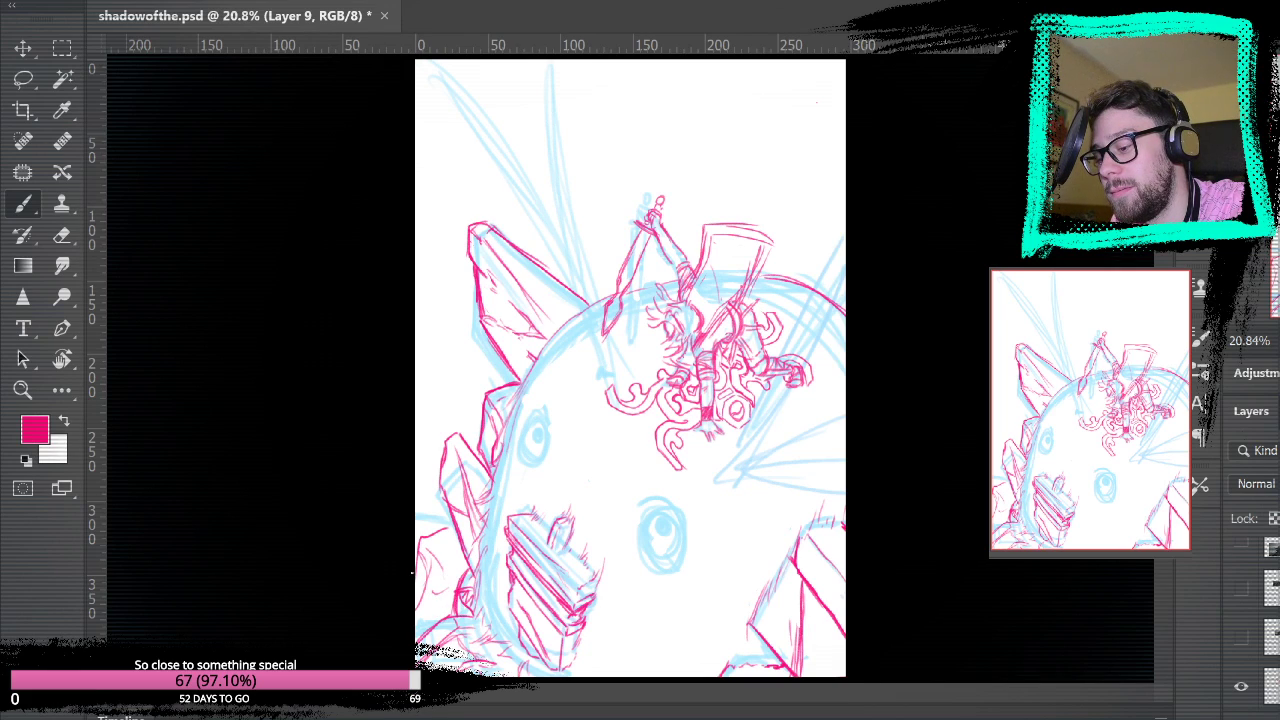
mouse_move(417, 608)
mouse_down()
mouse_move(447, 605)
mouse_move(418, 621)
mouse_move(444, 618)
mouse_up()
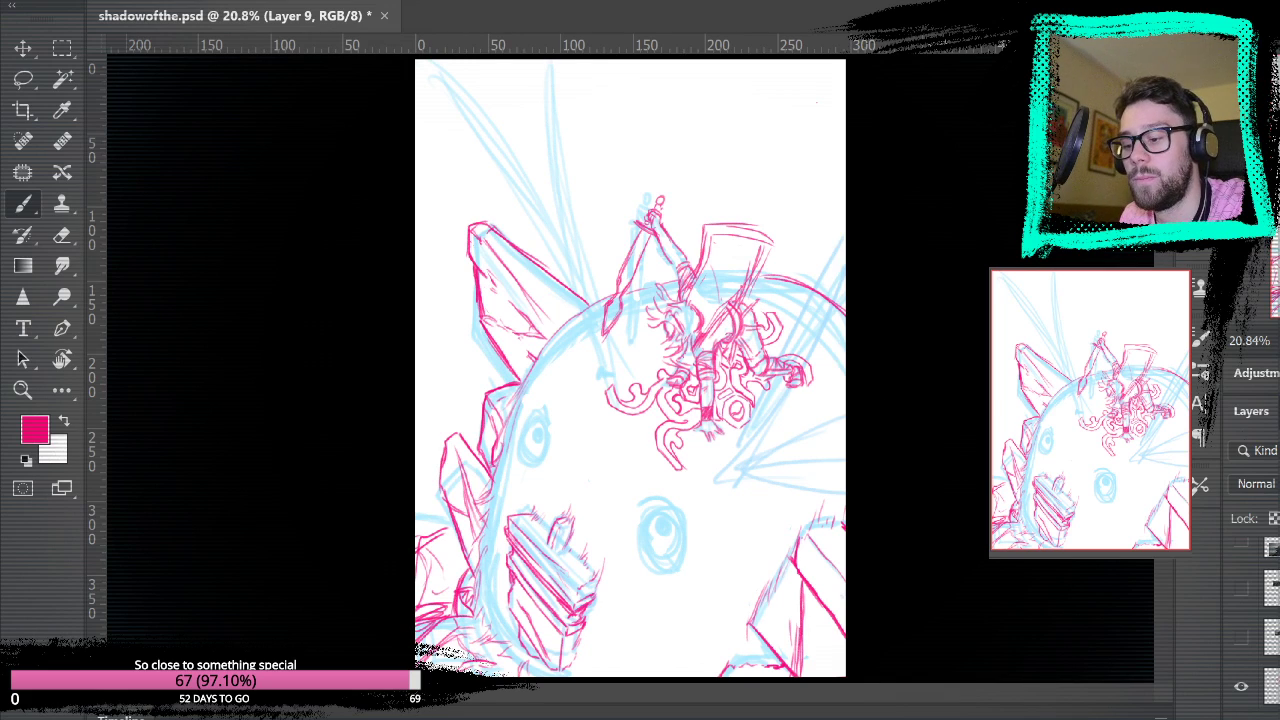
scroll(1255, 682, down, 5)
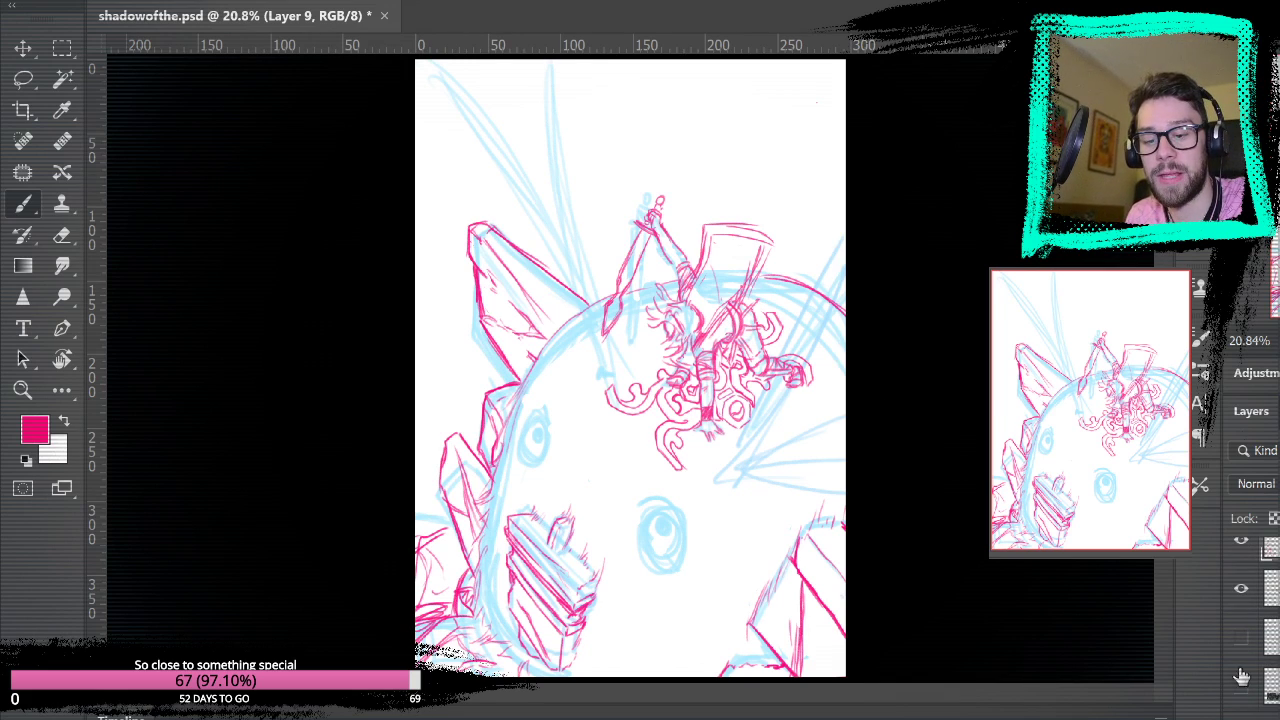
click(1241, 637)
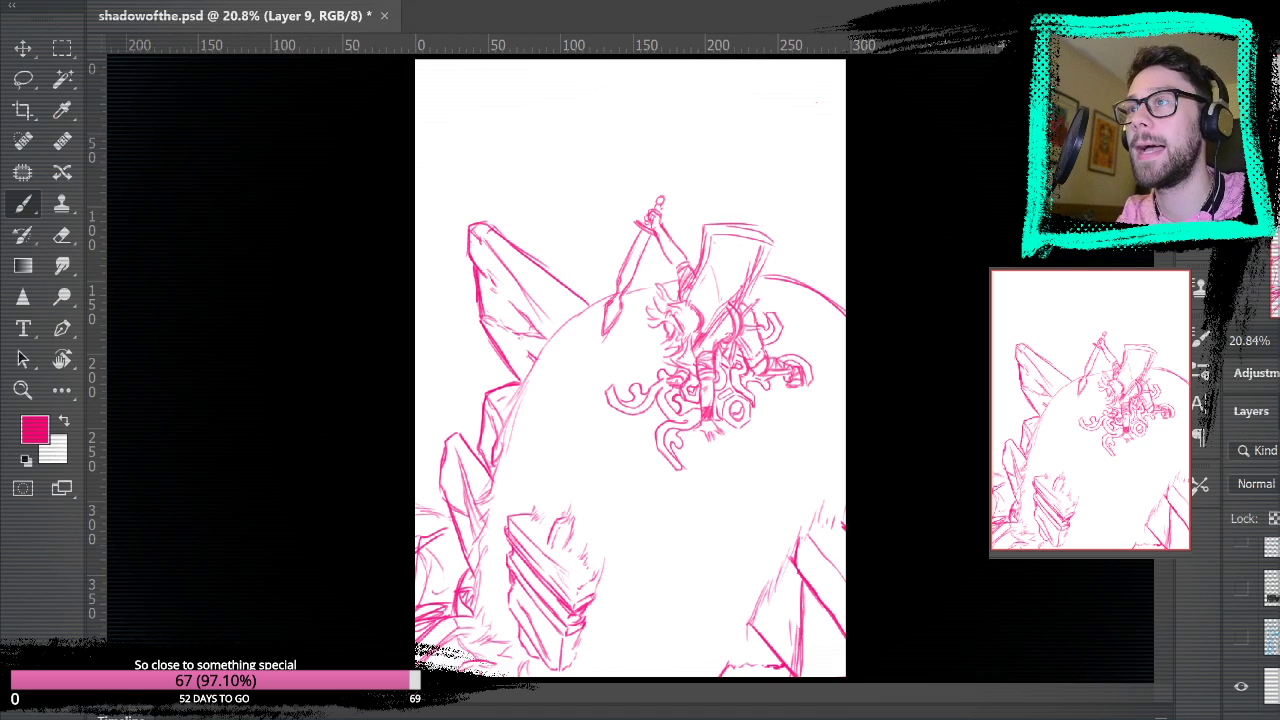
click(1241, 639)
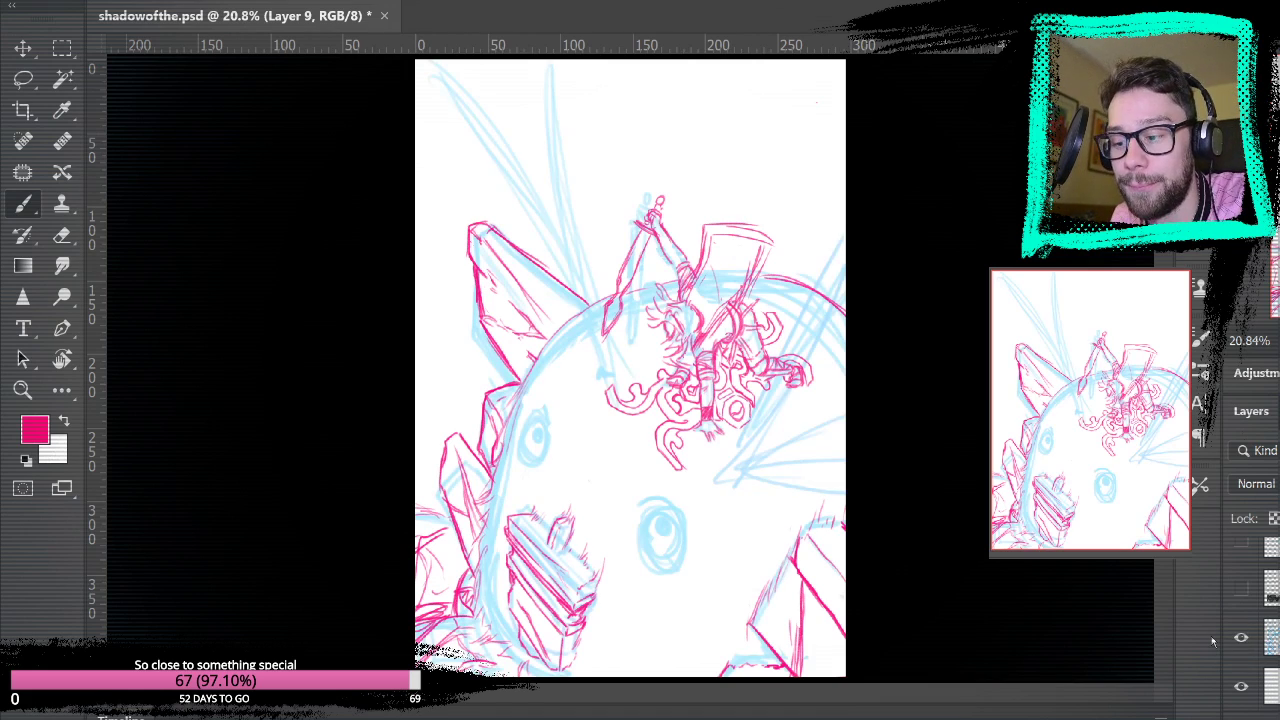
- Draw the first short fur strokes over the upper edge of the colossus's large eye
key(z)
click(692, 542)
click(702, 566)
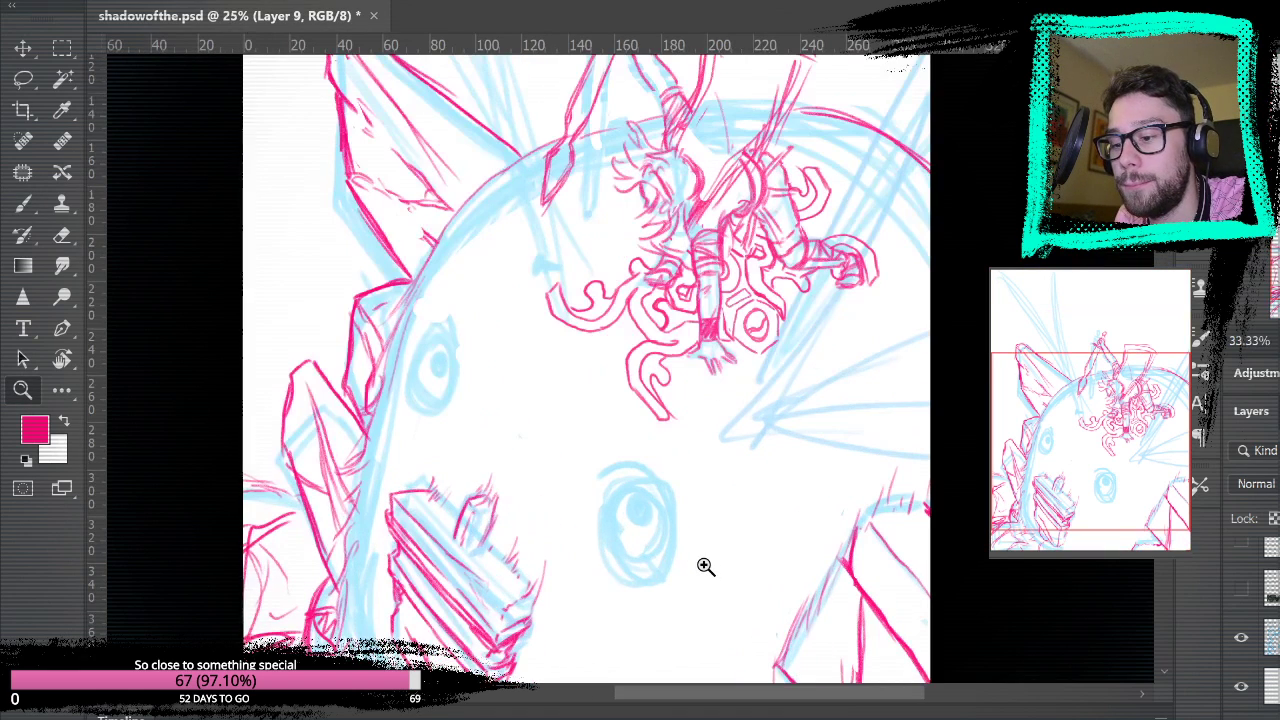
click(706, 574)
key(b)
drag(709, 574, 782, 242)
mouse_move(592, 295)
mouse_down()
mouse_move(628, 269)
mouse_move(643, 287)
mouse_move(588, 328)
mouse_up()
- Examine the body and head reference photos for how the fur surrounds the colossus's eyes, and hide both
click(1241, 591)
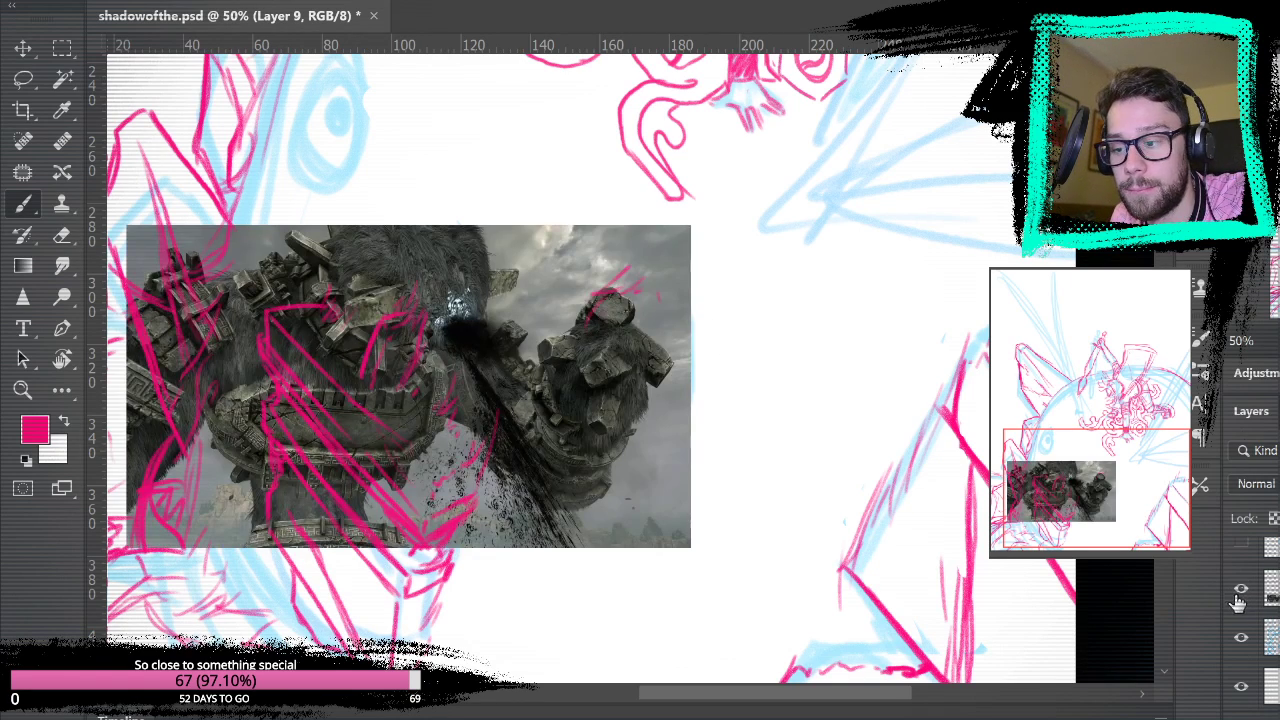
click(1241, 591)
scroll(1246, 566, up, 5)
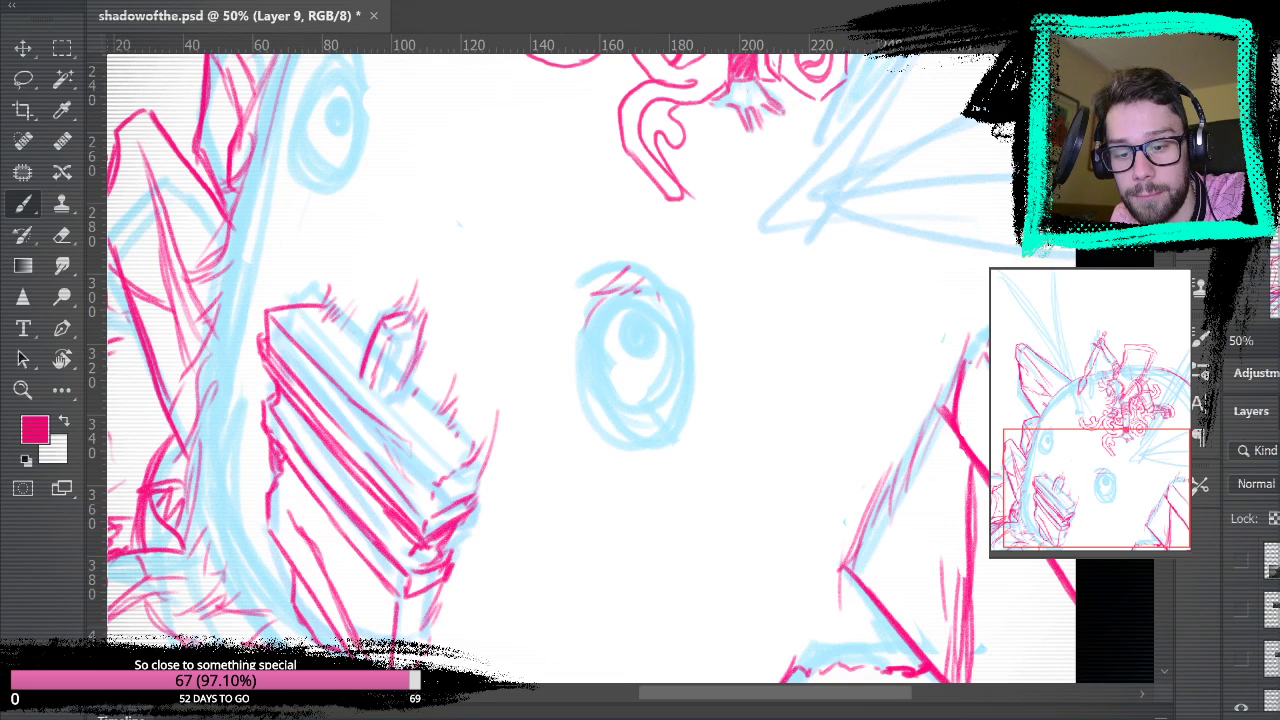
click(1241, 566)
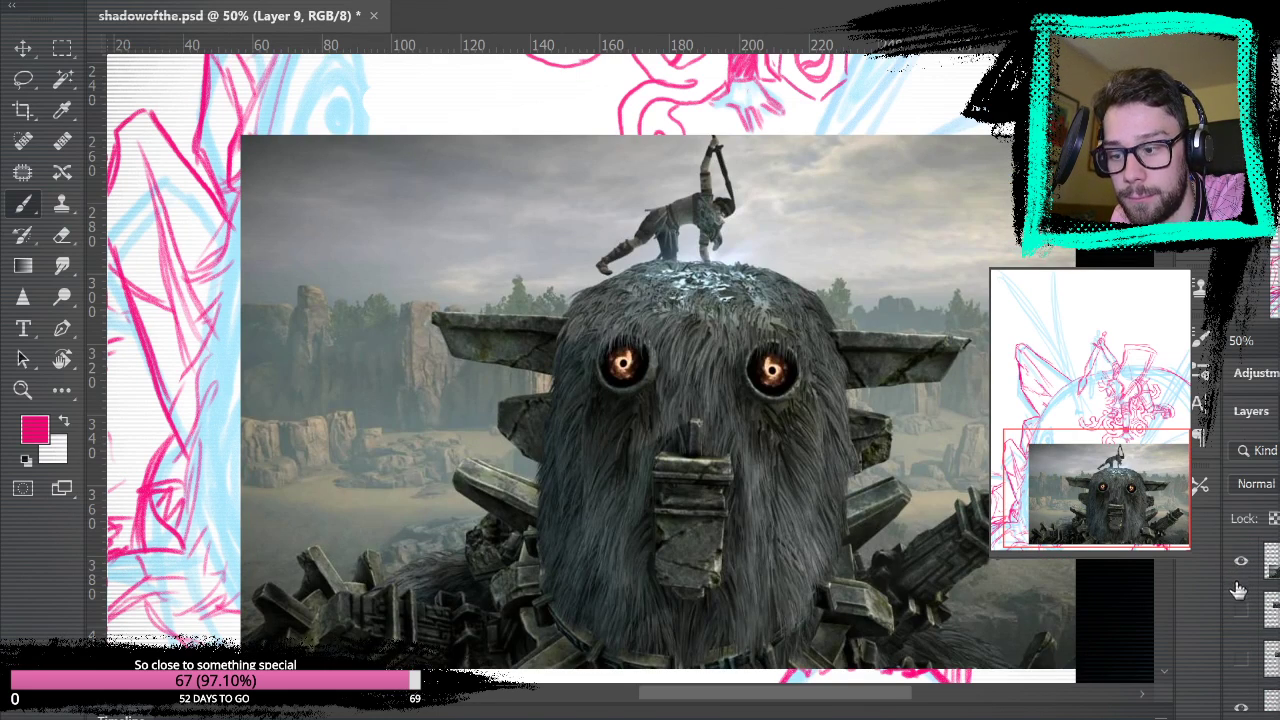
click(1241, 563)
- Draw the double oval rim of the large eye over the blue sketch and add fur strokes across its upper right
mouse_move(603, 300)
mouse_down()
mouse_move(576, 372)
mouse_move(612, 434)
mouse_move(665, 293)
mouse_move(667, 409)
mouse_up()
drag(599, 307, 578, 363)
key(ctrl+z)
mouse_move(599, 299)
mouse_down()
mouse_move(571, 342)
mouse_move(572, 404)
mouse_move(586, 429)
mouse_move(648, 453)
mouse_move(648, 428)
mouse_move(616, 448)
mouse_move(657, 431)
mouse_move(686, 350)
mouse_up()
mouse_move(667, 299)
mouse_down()
mouse_move(685, 363)
mouse_move(669, 301)
mouse_move(654, 294)
mouse_move(660, 332)
mouse_up()
drag(680, 304, 665, 346)
drag(687, 322, 669, 360)
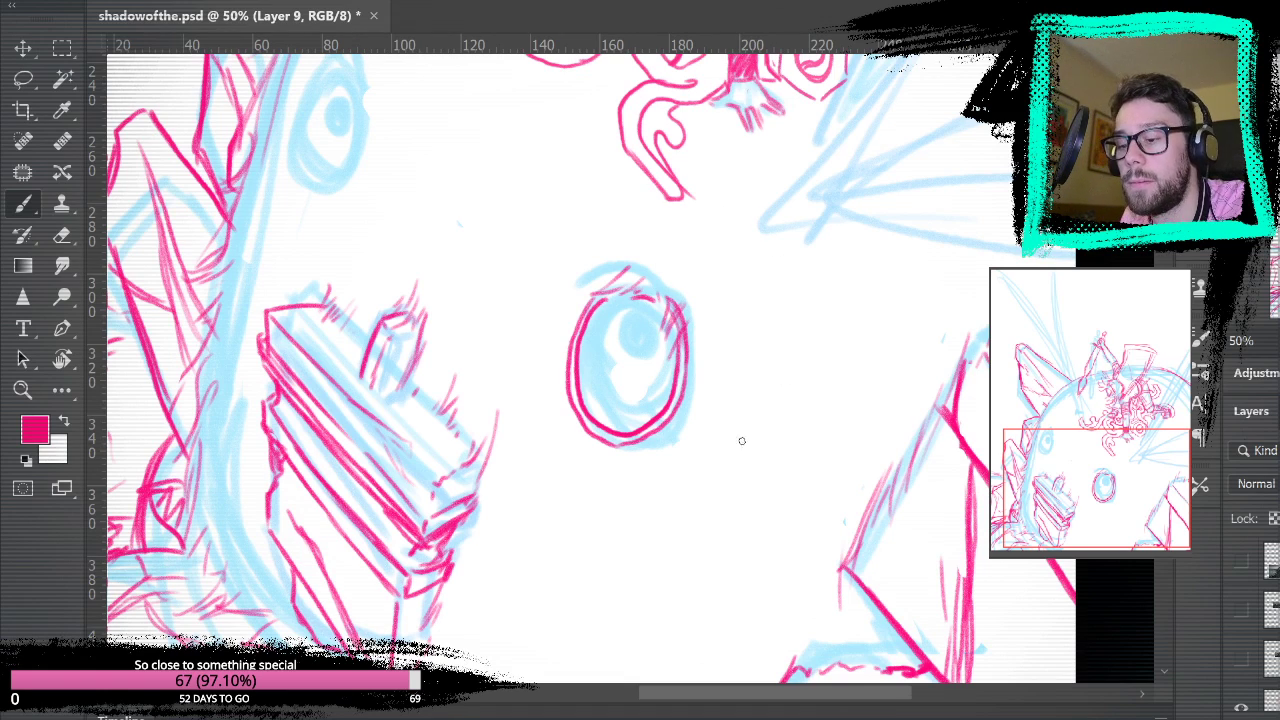
- Draw fur strokes around the large eye's lower rim and both sides, redoing the first stroke below it
click(1241, 568)
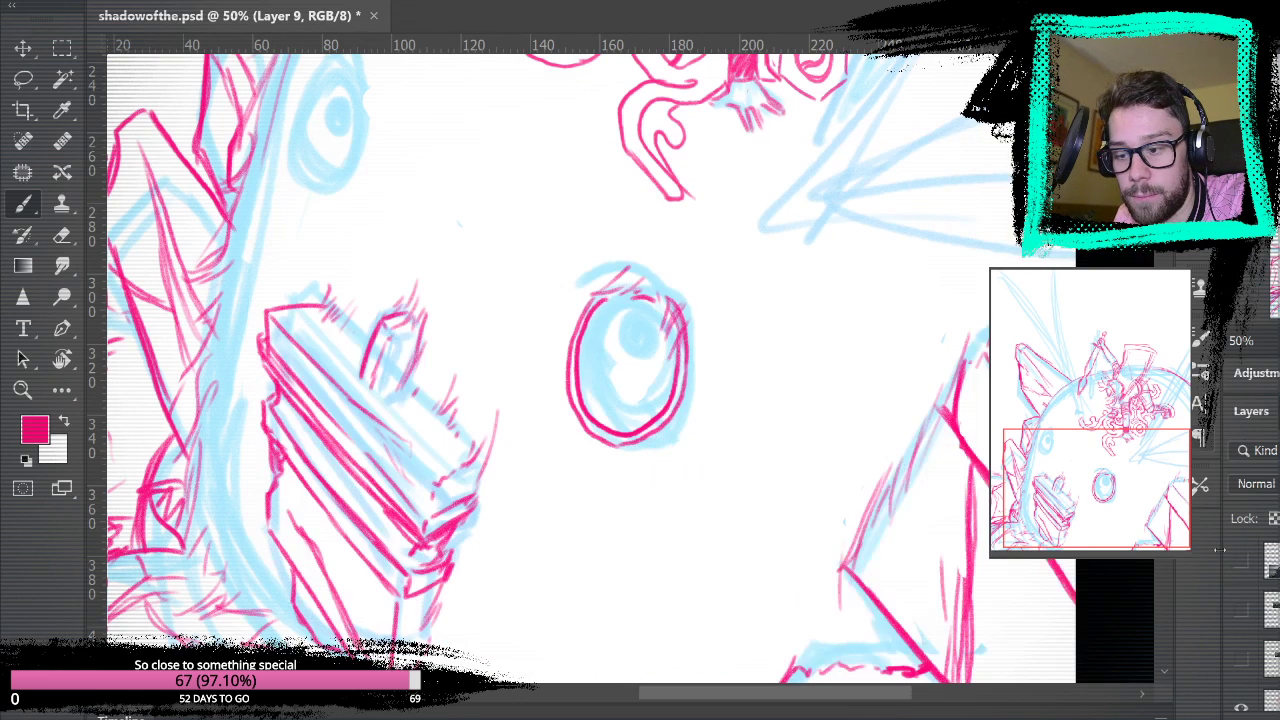
click(1240, 566)
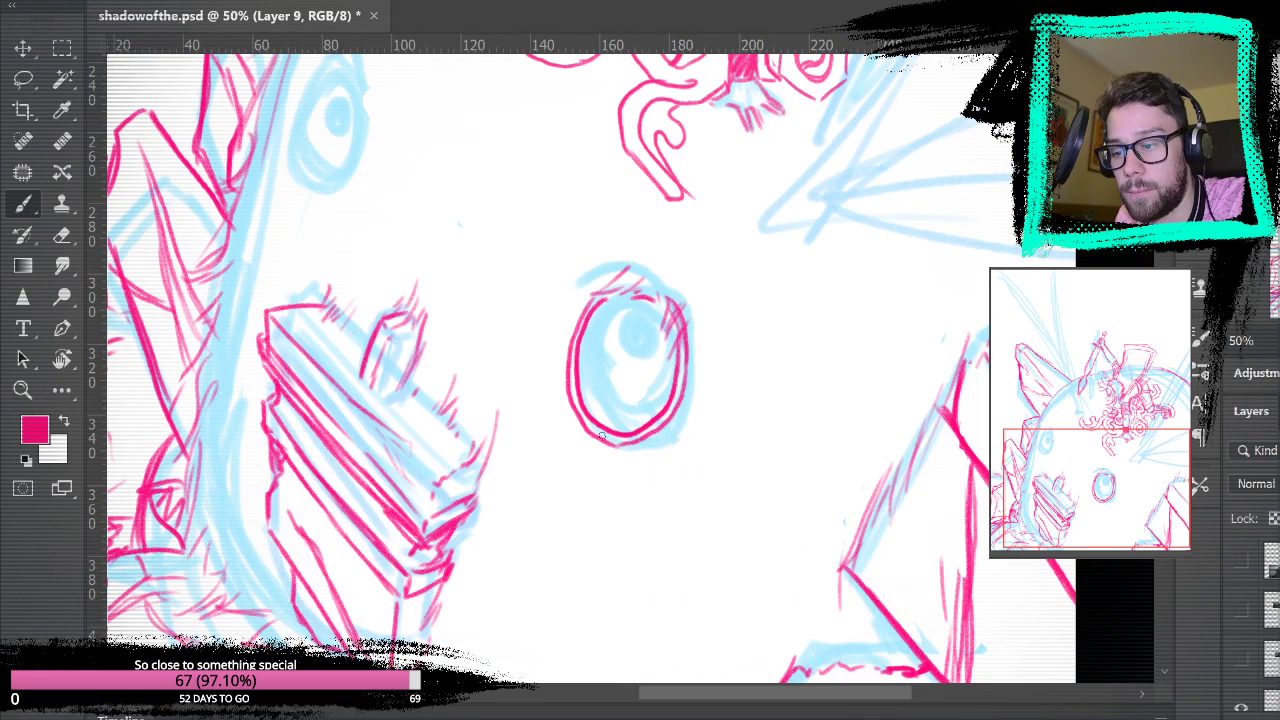
drag(610, 456, 685, 406)
key(ctrl+z)
drag(607, 456, 703, 406)
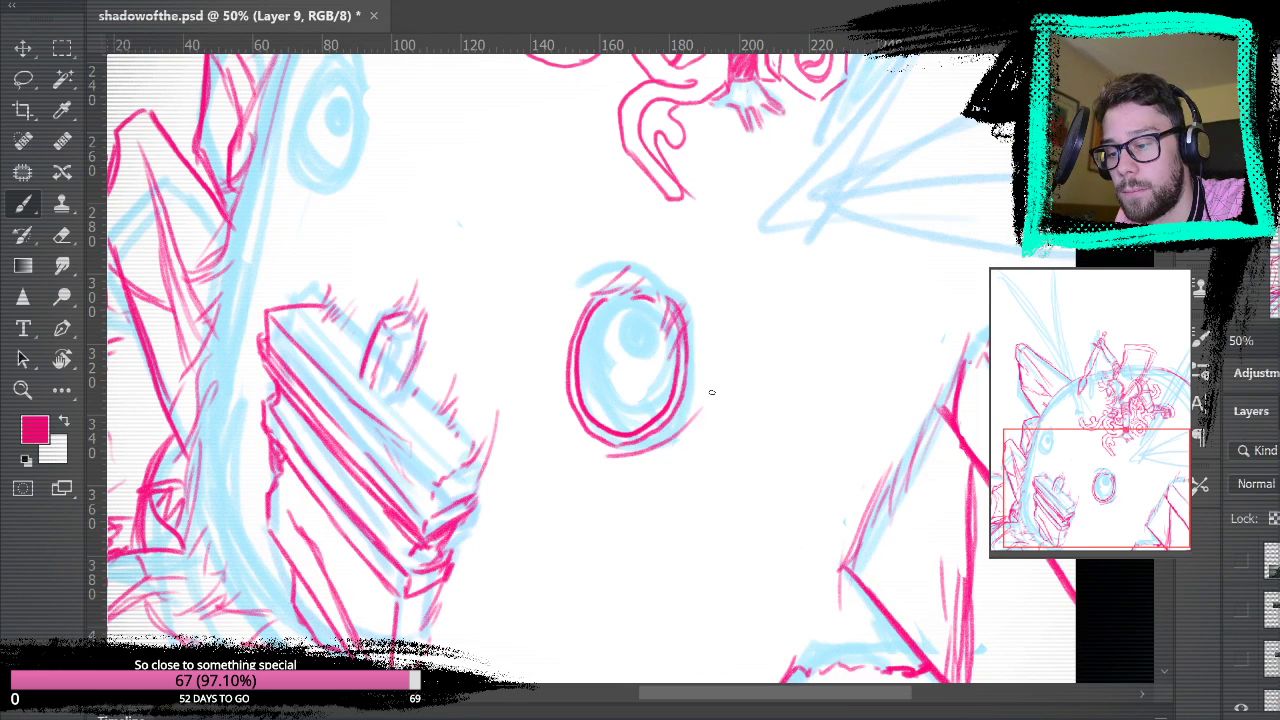
drag(648, 455, 714, 388)
drag(710, 323, 703, 367)
drag(707, 361, 718, 336)
mouse_move(612, 455)
mouse_down()
mouse_move(598, 482)
mouse_move(580, 478)
mouse_move(548, 438)
mouse_up()
drag(550, 440, 564, 416)
drag(645, 508, 697, 456)
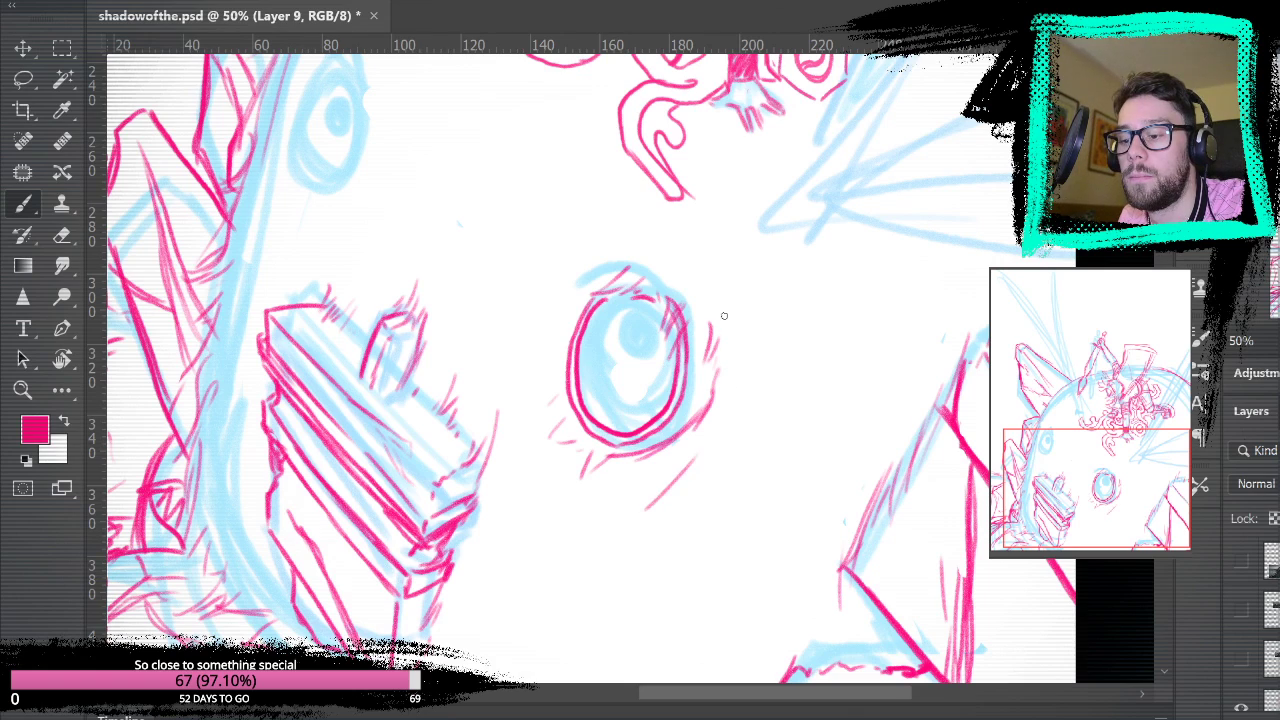
- Try fur strokes beside the large eye's upper left, undo them, and erase the long diagonal stroke below the eye
drag(557, 290, 537, 322)
drag(522, 352, 538, 342)
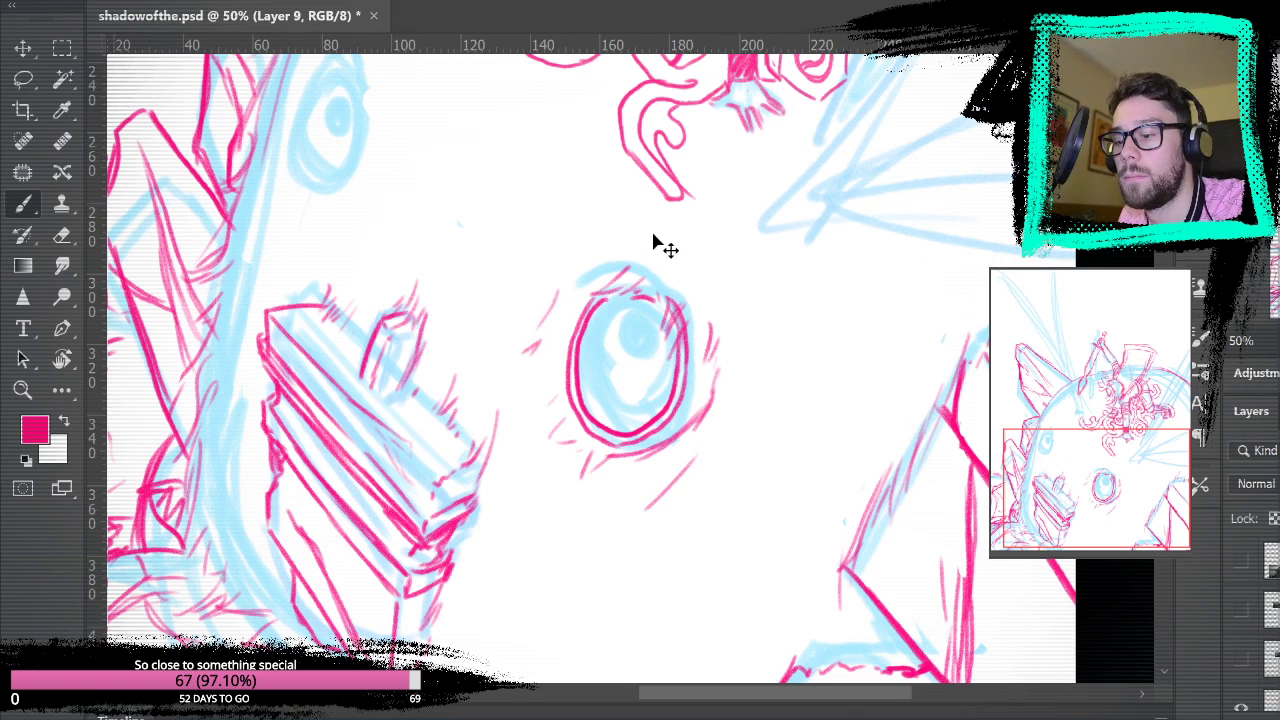
key(ctrl+z)
click(61, 235)
drag(648, 505, 700, 455)
click(23, 203)
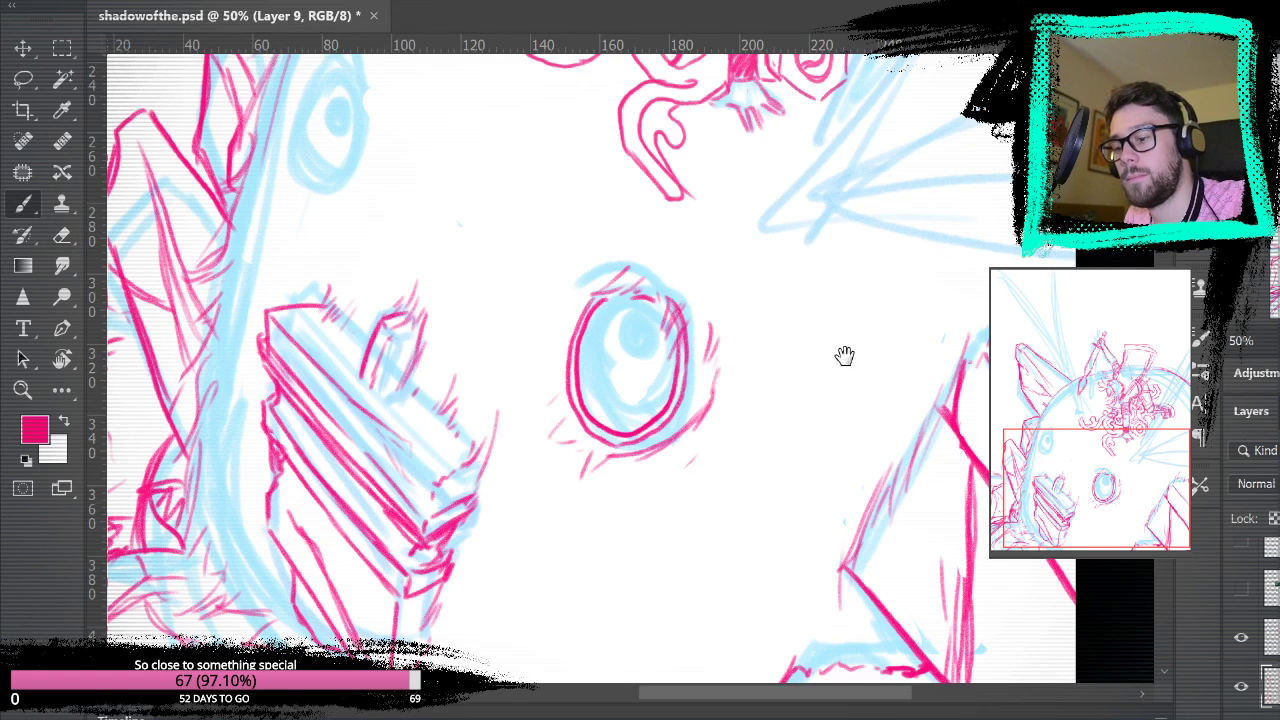
- Check the linework without the blue sketch, show the sketch again, and outline the smaller eye's oval near the head's left edge
drag(823, 334, 900, 474)
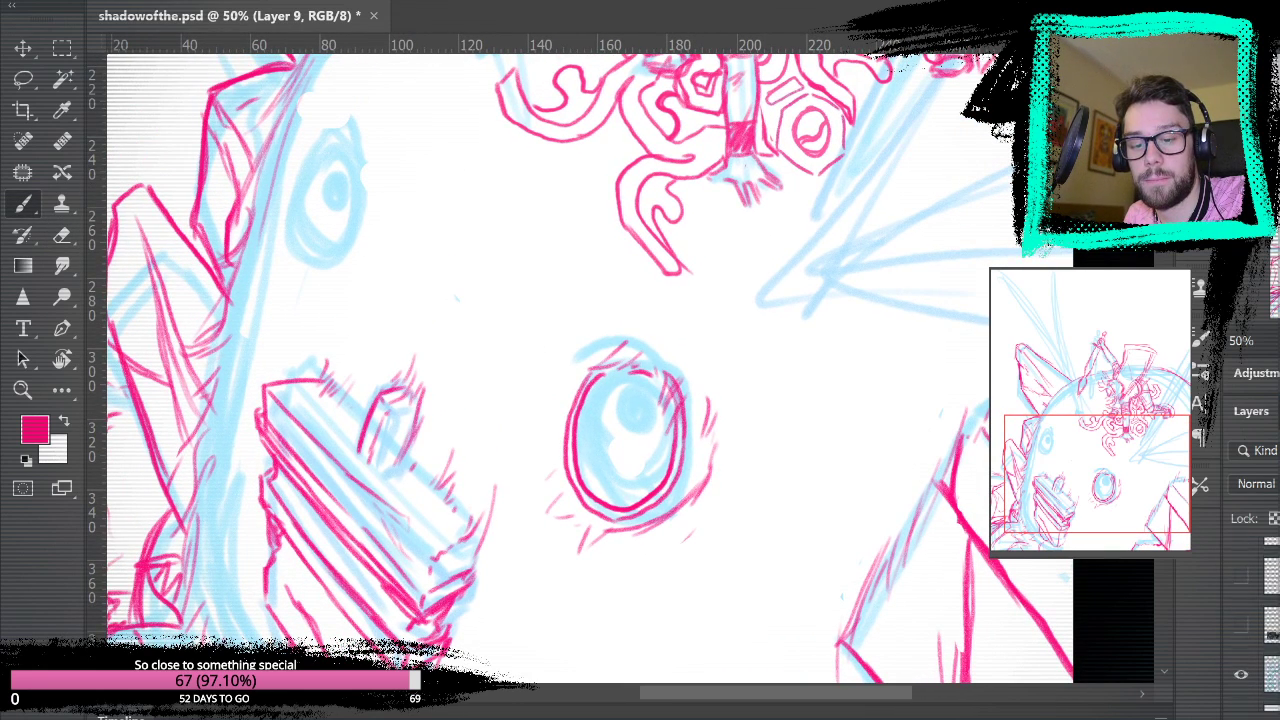
click(1238, 680)
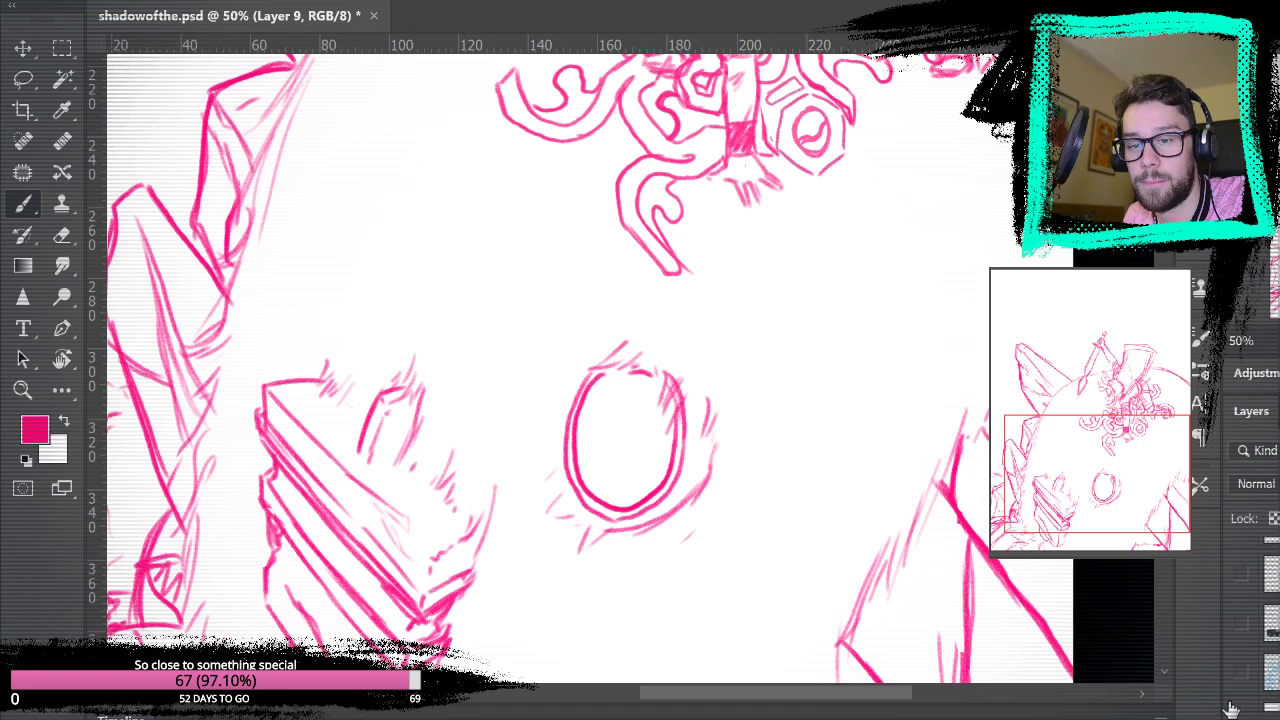
click(1240, 674)
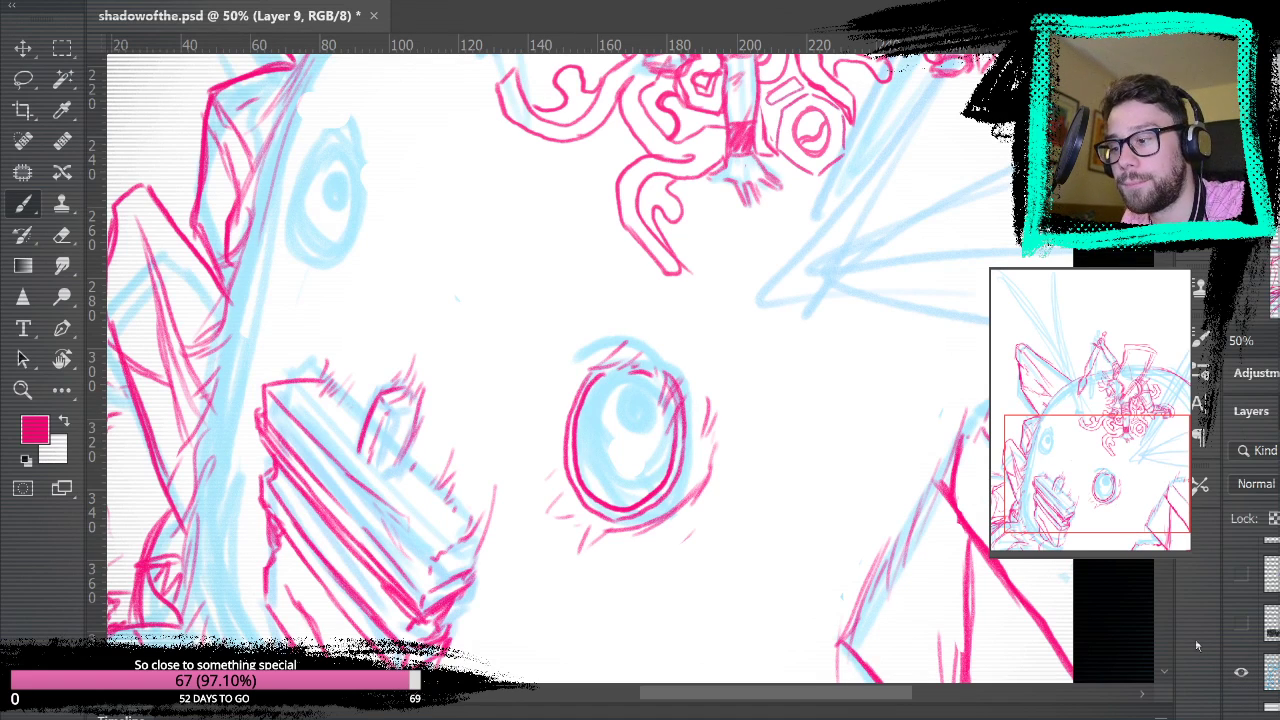
drag(327, 146, 291, 207)
mouse_move(338, 250)
mouse_down()
mouse_move(357, 167)
mouse_move(331, 140)
mouse_up()
click(62, 235)
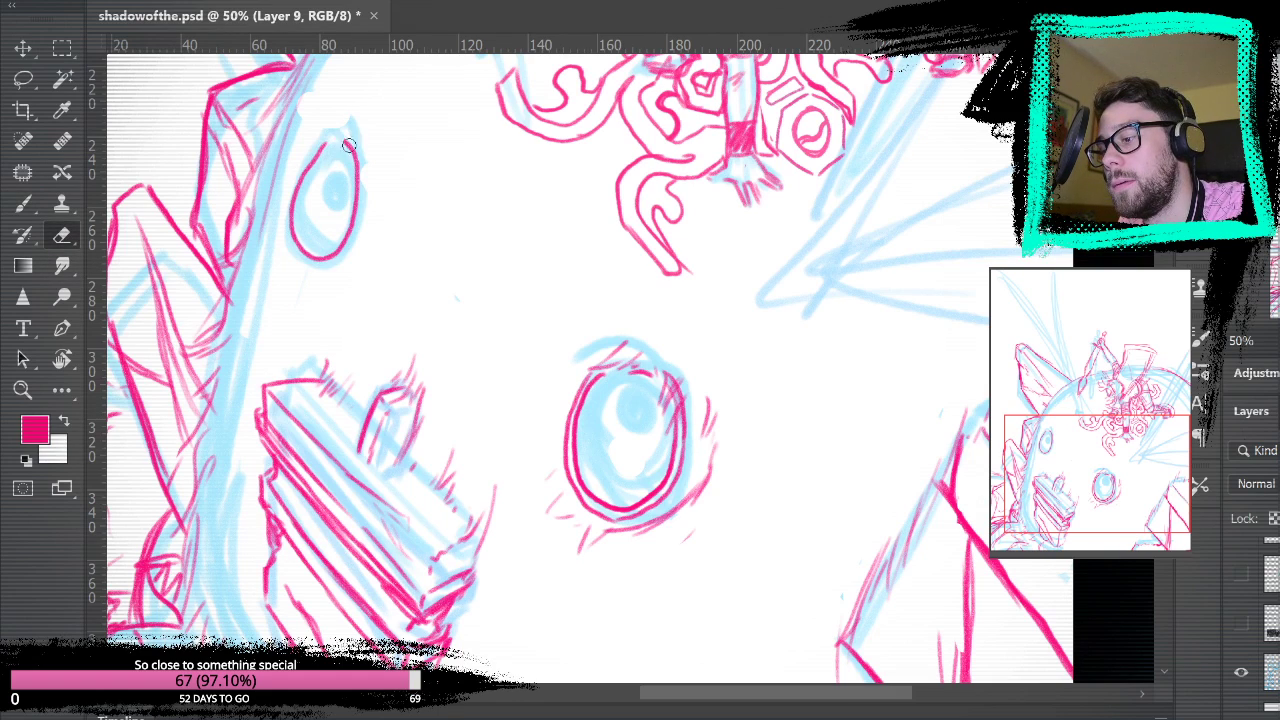
- Add short fur strokes over the smaller eye's upper edge and along both of its sides
click(38, 207)
drag(377, 179, 354, 206)
mouse_move(374, 152)
mouse_down()
mouse_move(348, 198)
mouse_move(347, 162)
mouse_up()
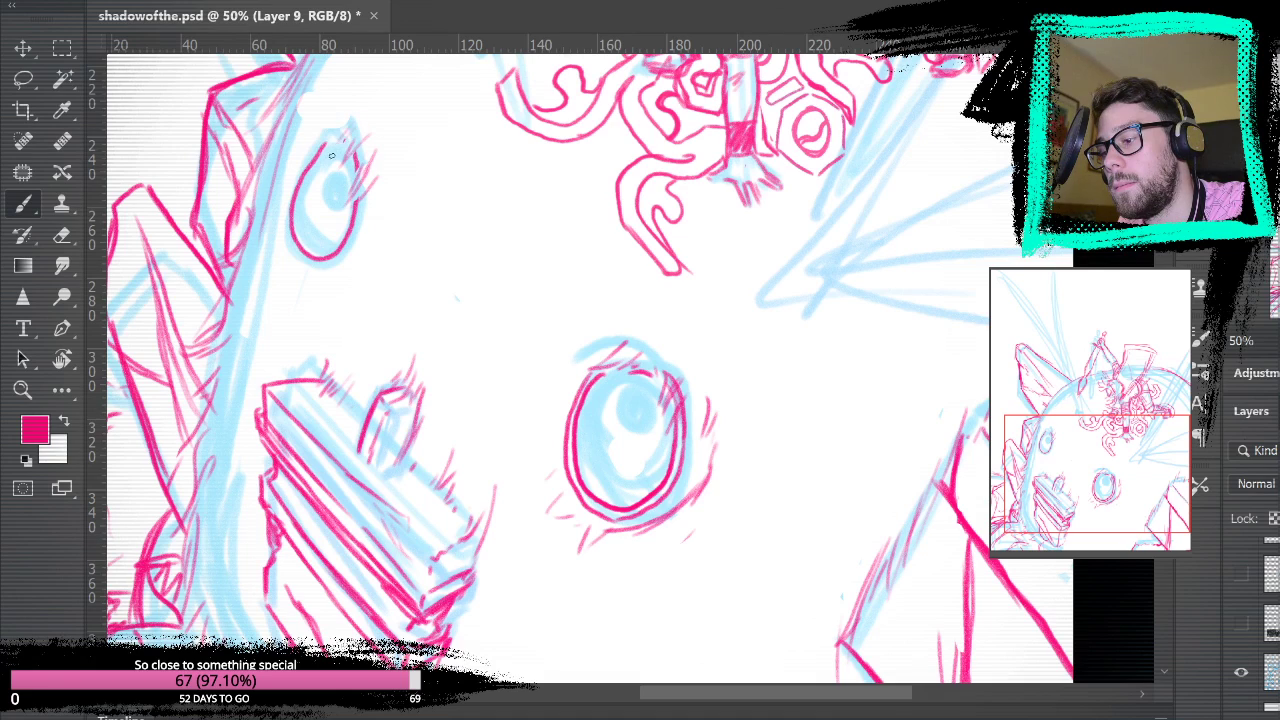
drag(320, 146, 272, 199)
drag(363, 219, 286, 268)
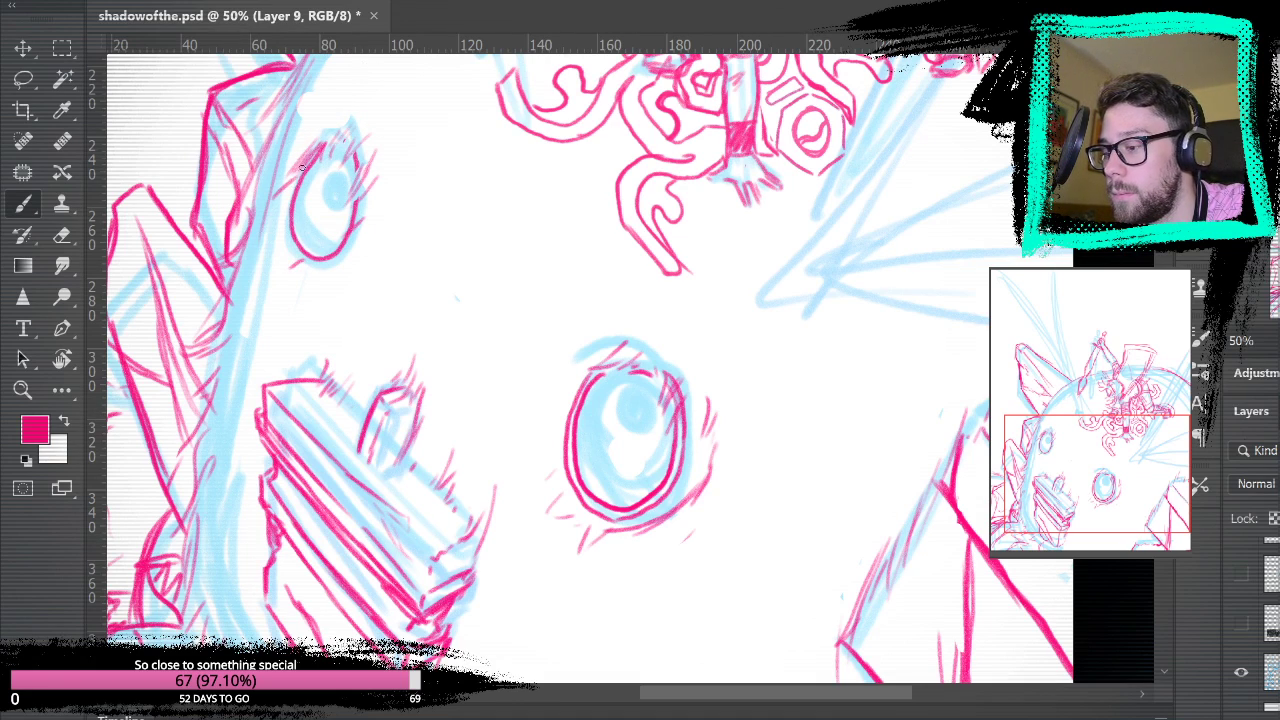
- Build up the smaller eye's left rim and the fur beside and below it, undoing stray strokes, and hide the blue sketch
mouse_move(294, 173)
mouse_down()
mouse_move(289, 249)
mouse_move(307, 264)
mouse_move(341, 254)
mouse_move(365, 198)
mouse_move(365, 160)
mouse_move(341, 126)
mouse_move(287, 194)
mouse_move(282, 242)
mouse_move(305, 270)
mouse_up()
mouse_move(286, 210)
mouse_down()
mouse_move(317, 282)
mouse_move(288, 264)
mouse_move(320, 288)
mouse_up()
drag(366, 242, 342, 270)
mouse_move(384, 209)
mouse_down()
mouse_move(348, 269)
mouse_move(377, 249)
mouse_move(355, 270)
mouse_up()
key(ctrl+z)
key(ctrl+z)
key(ctrl+z)
drag(389, 208, 376, 224)
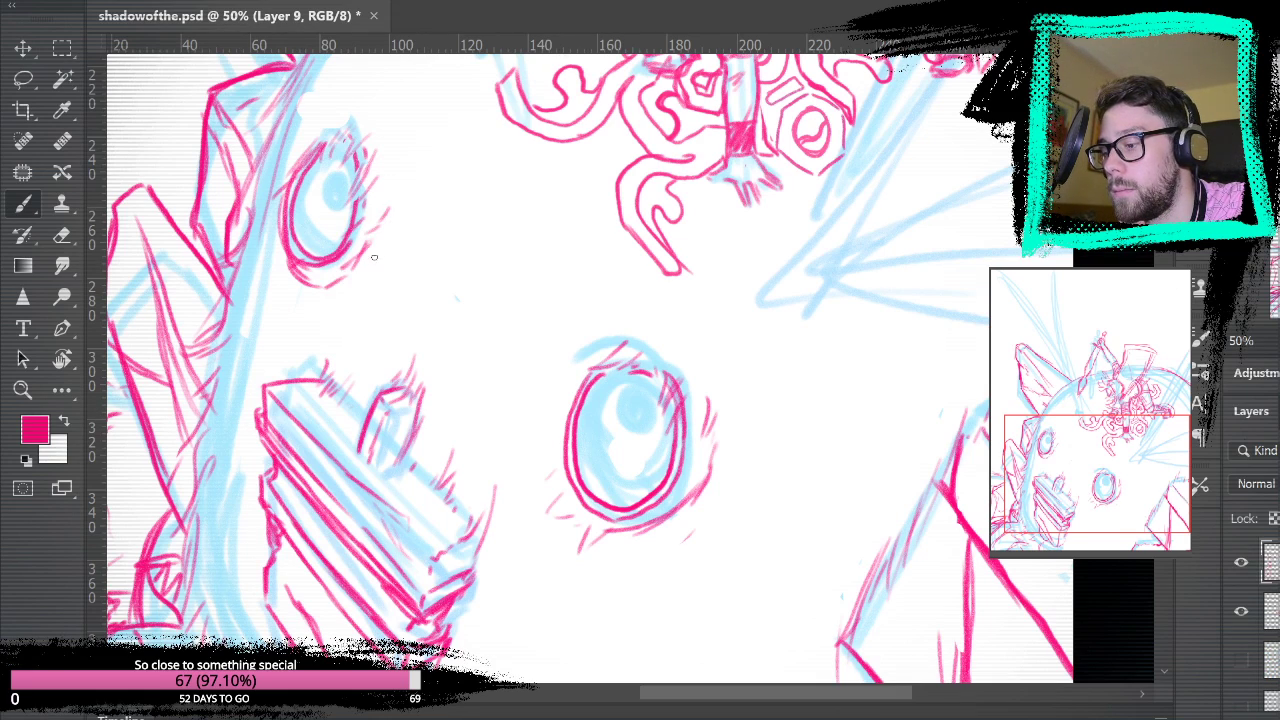
drag(374, 264, 348, 294)
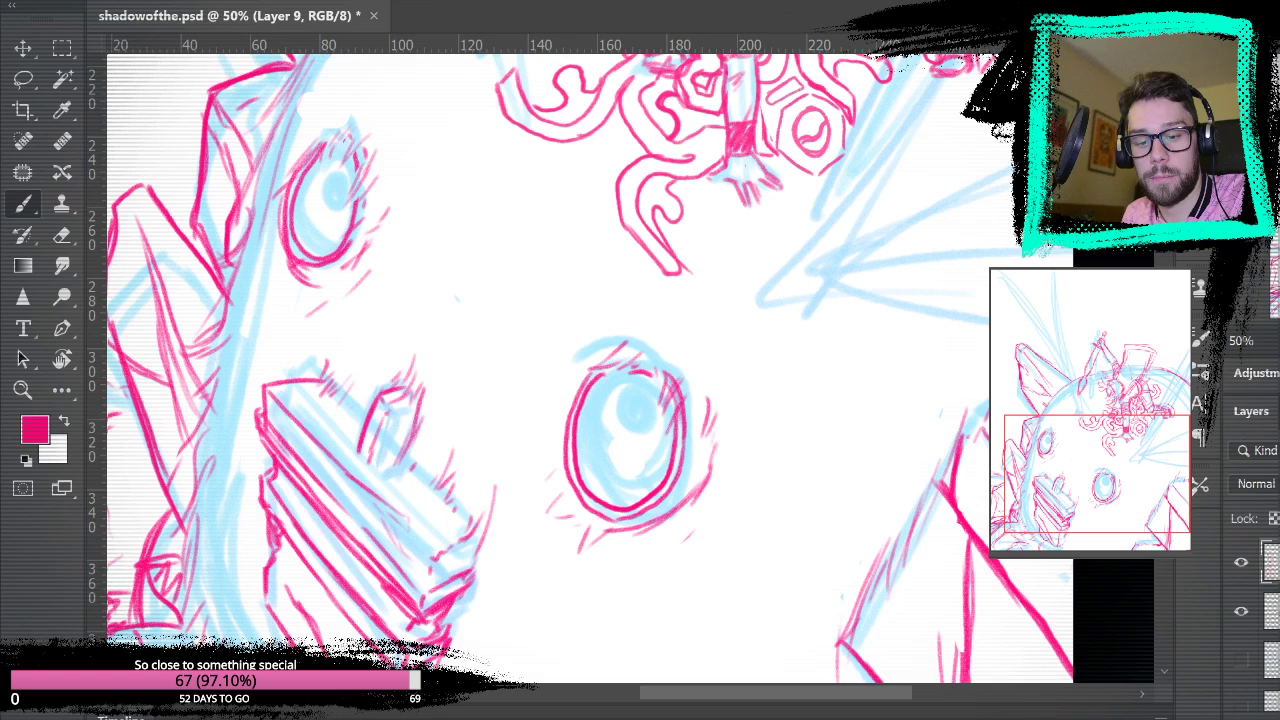
scroll(1256, 622, down, 5)
click(1241, 637)
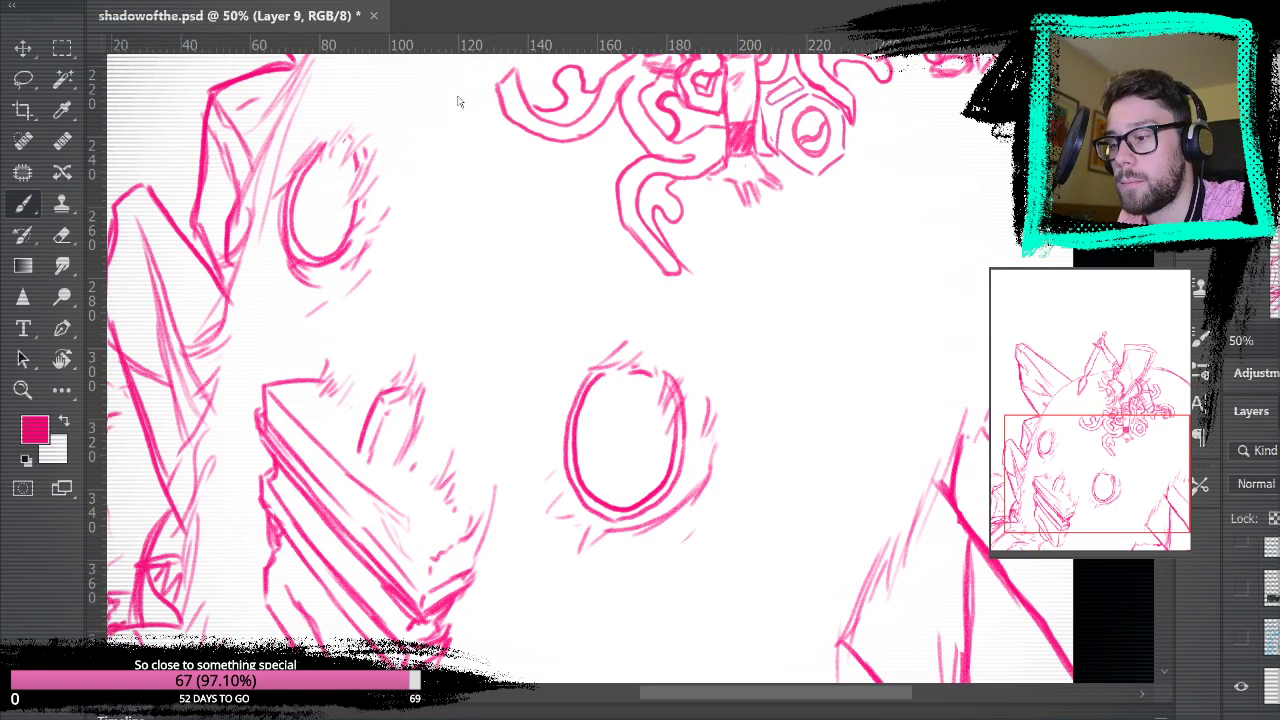
- Lasso the smaller eye with its fur, scale it down slightly, nudge it a little right and up, and deselect it
key(ctrl+0)
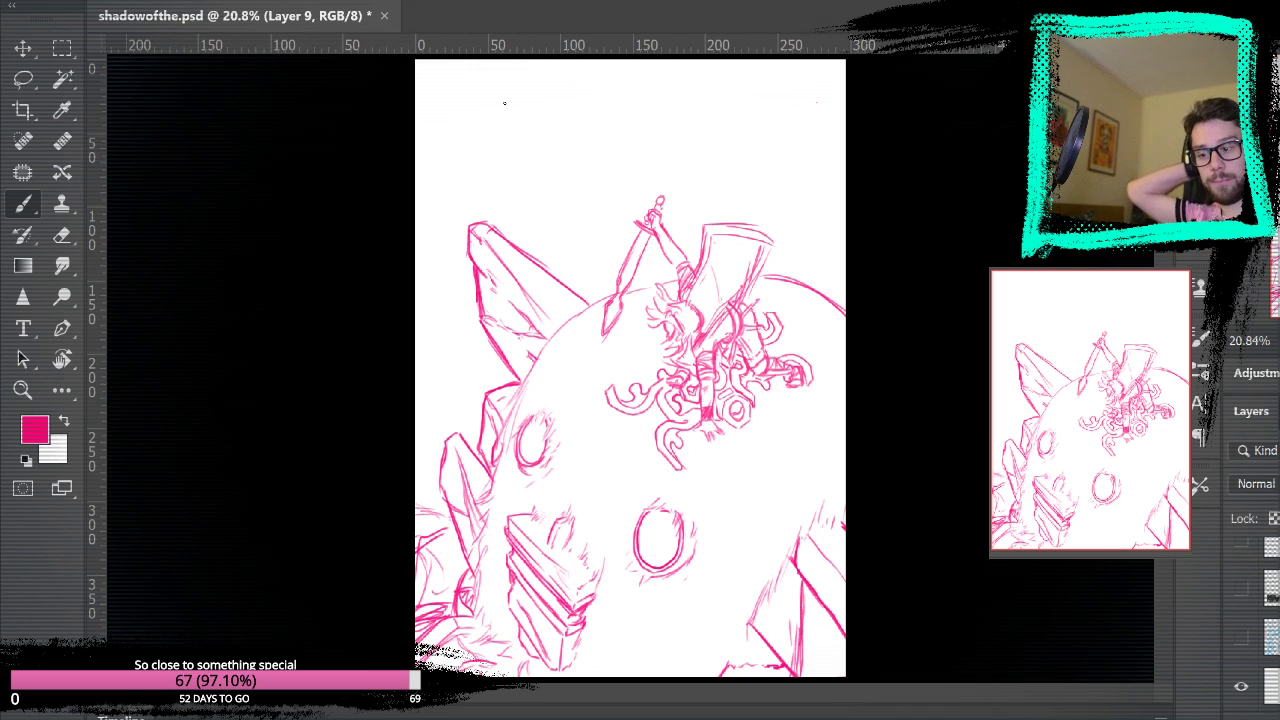
key(l)
mouse_move(540, 398)
mouse_down()
mouse_move(513, 494)
mouse_move(563, 391)
mouse_move(554, 378)
mouse_move(548, 390)
mouse_up()
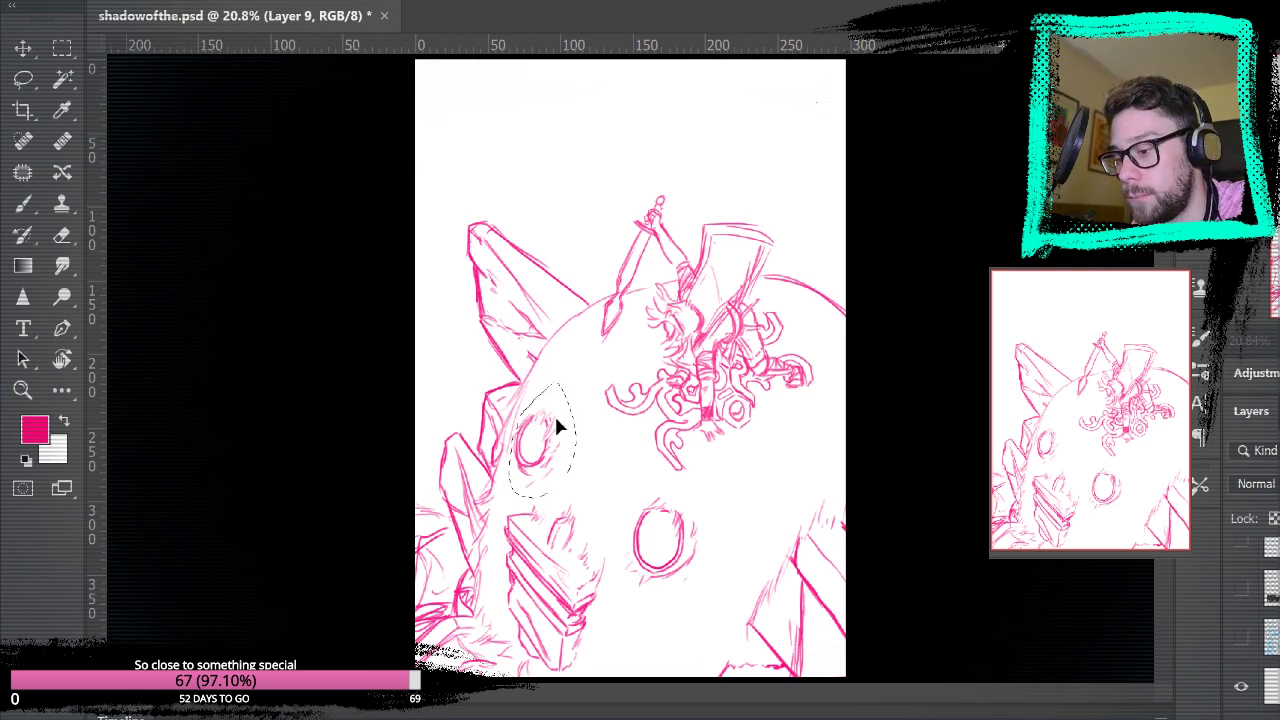
key(ctrl+t)
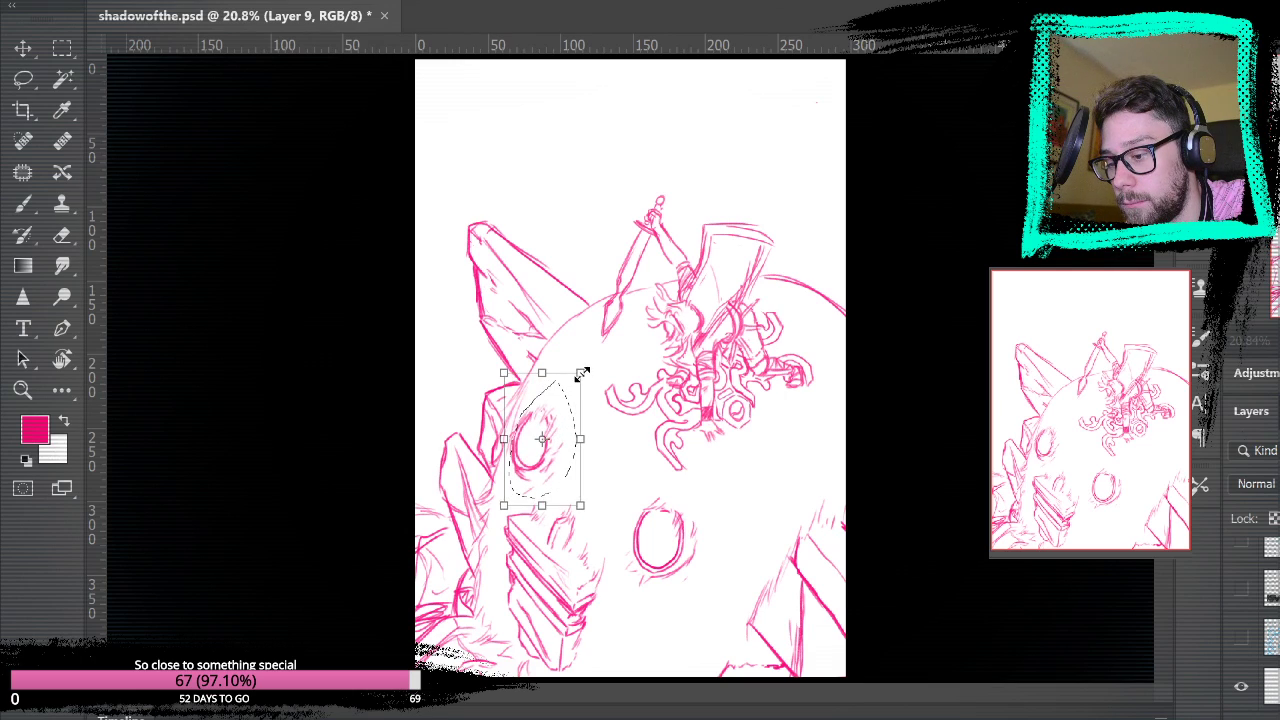
click(581, 378)
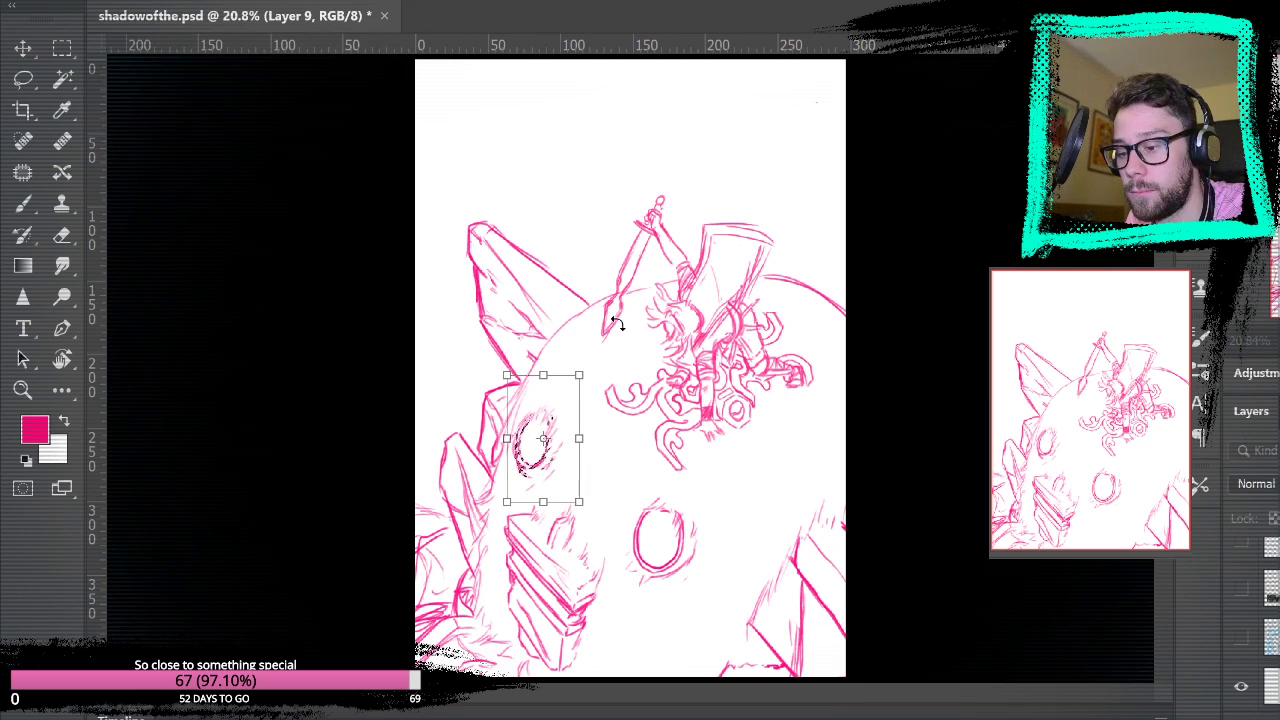
key(Right)
key(Right)
key(Right)
key(Up)
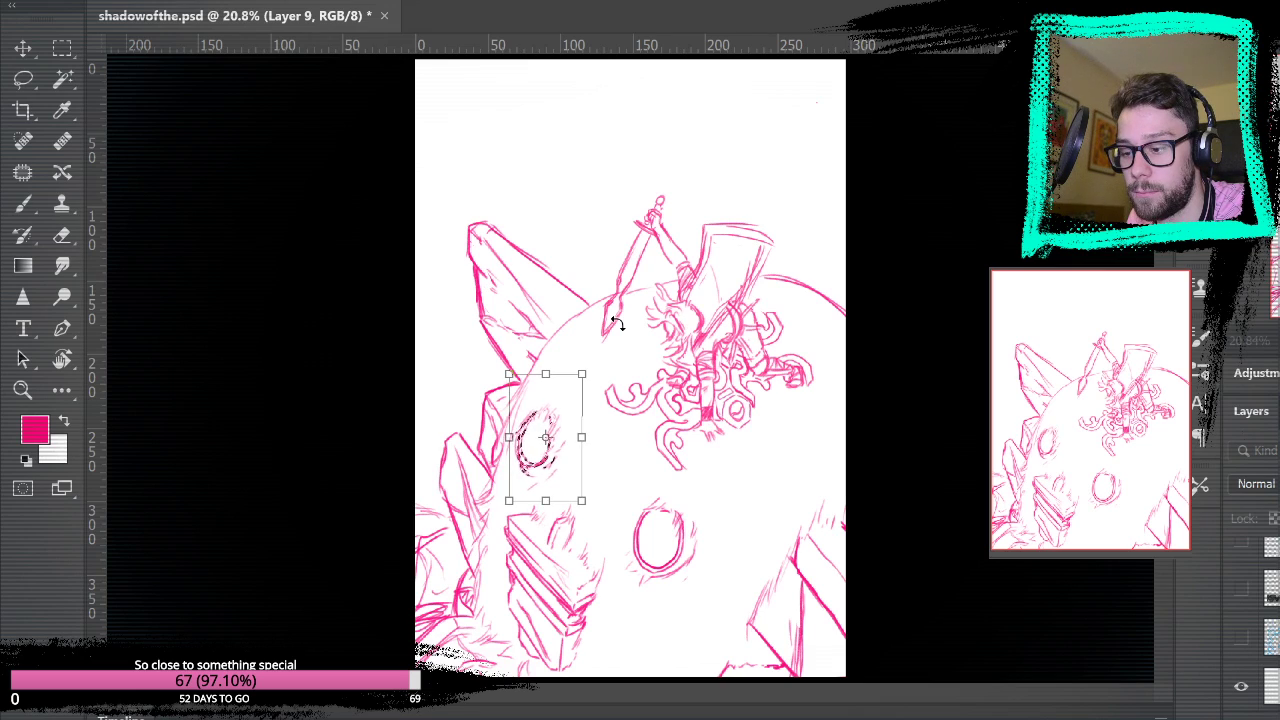
key(Return)
click(62, 79)
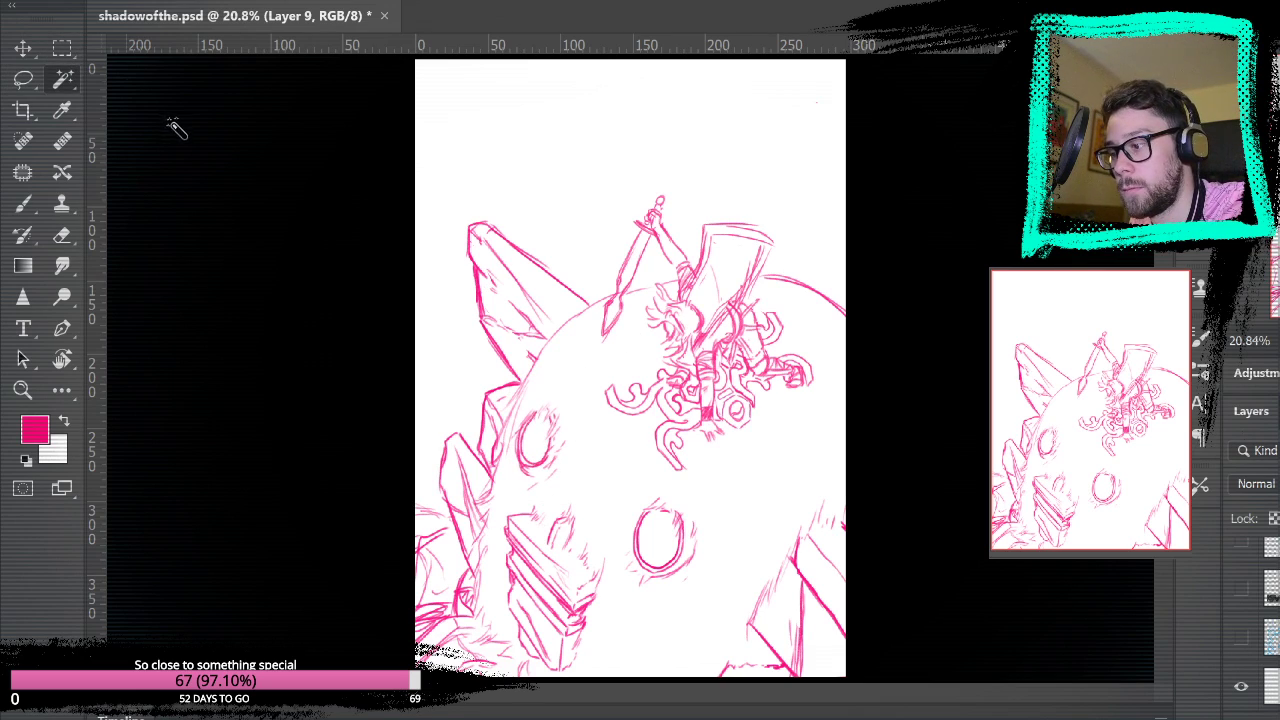
click(172, 124)
click(64, 50)
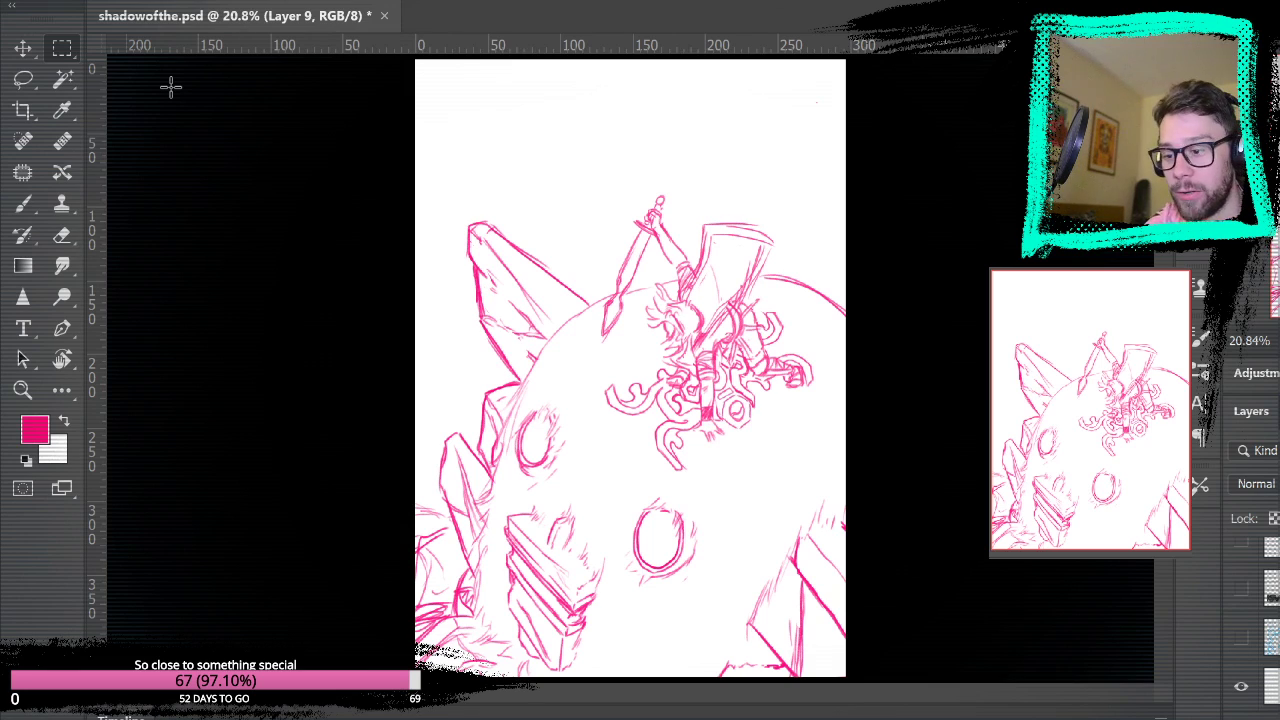
- Show the blue sketch again and check the eyes against the reference photo of the colossus's head
click(1241, 637)
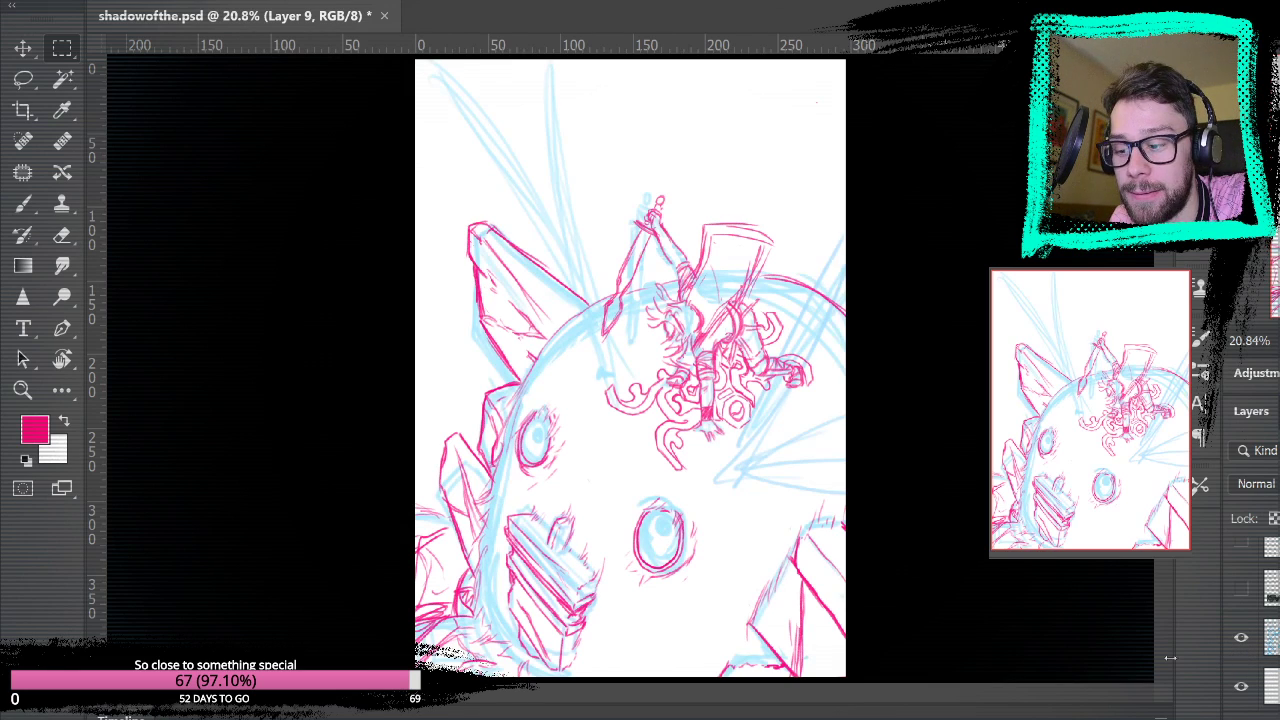
click(22, 390)
click(694, 534)
click(734, 571)
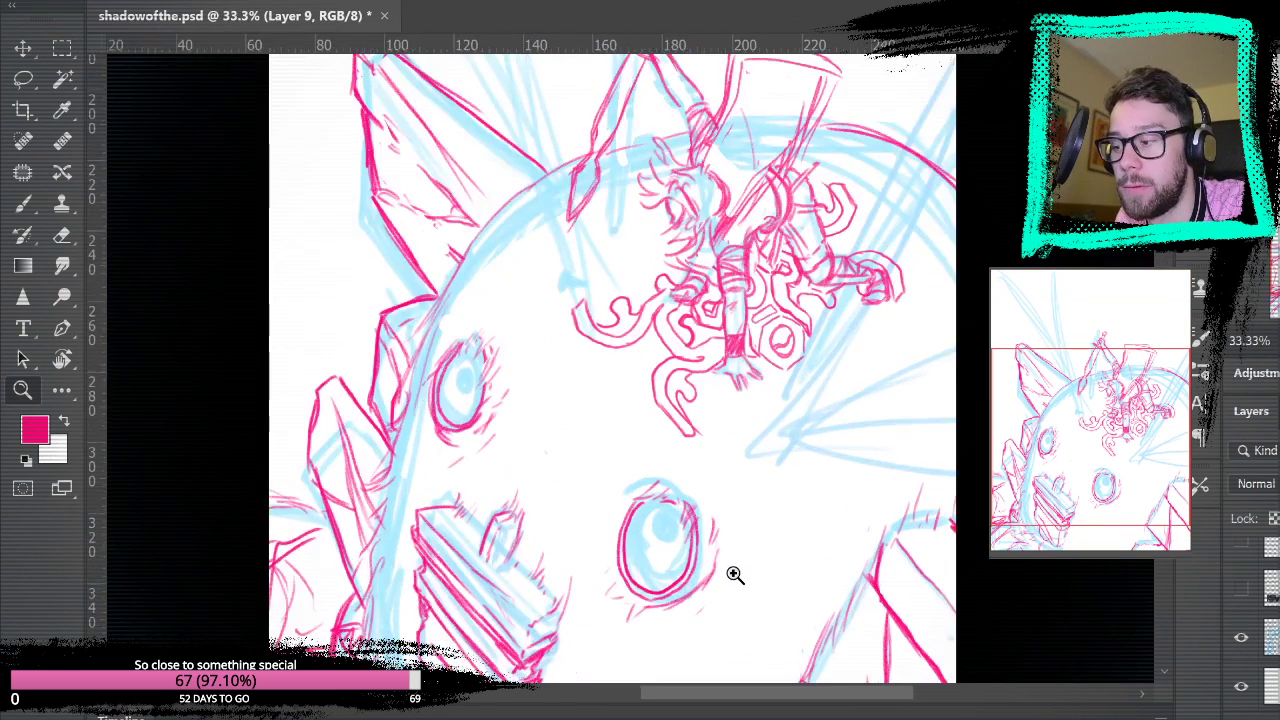
click(740, 560)
key(b)
scroll(601, 411, down, 2)
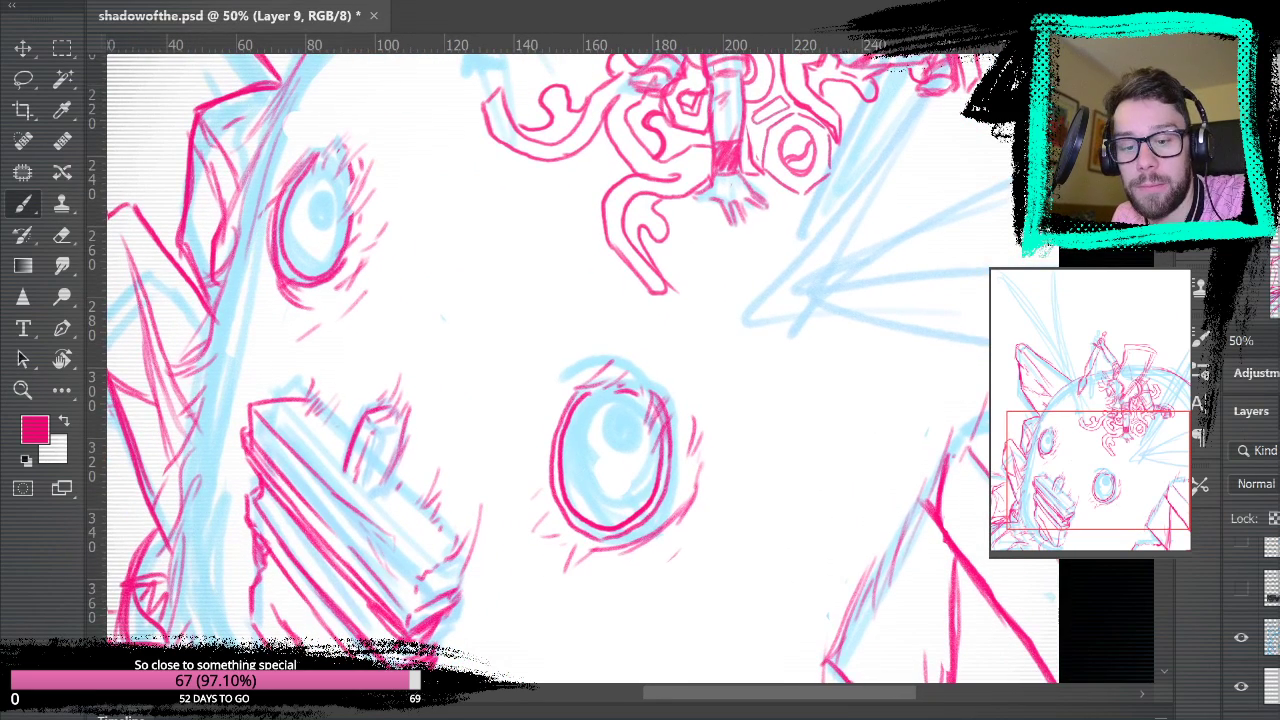
click(1240, 591)
click(1240, 591)
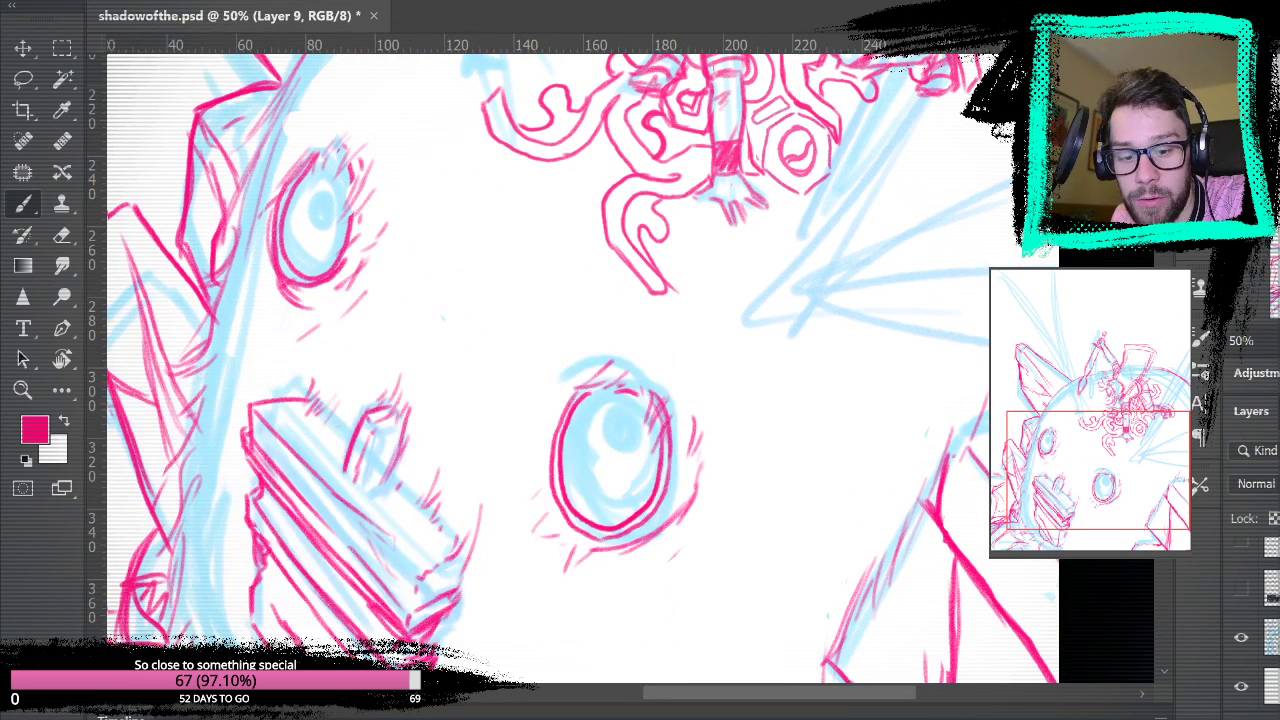
click(1241, 566)
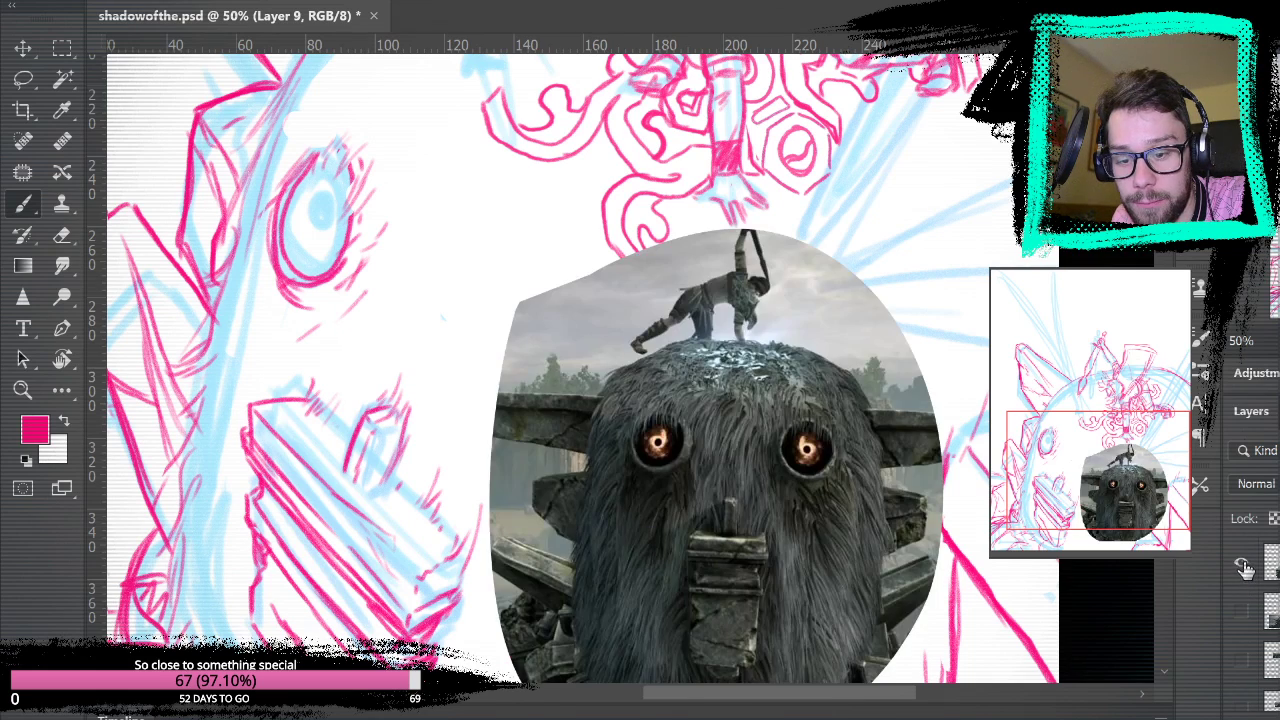
click(1242, 568)
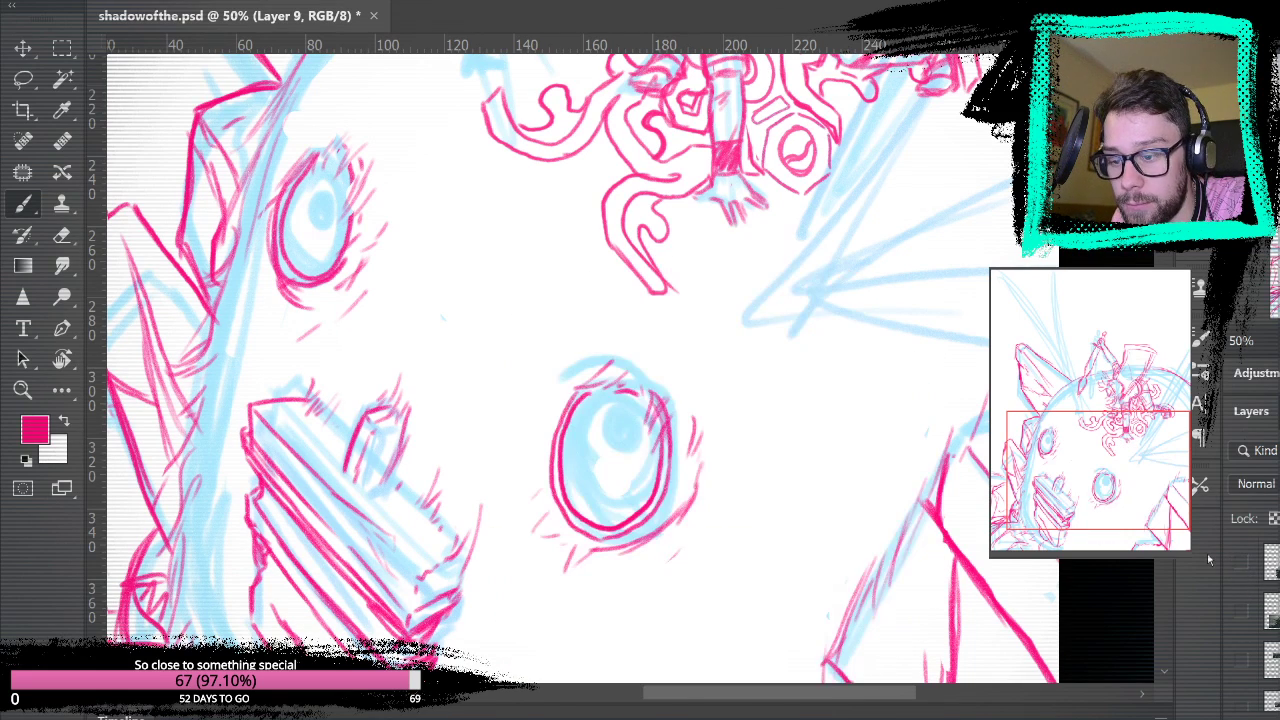
- Fill a solid round pink pupil in both eyes and draw hatched inner iris contours around them, rechecking the reference photo
mouse_move(617, 410)
mouse_down()
mouse_move(607, 440)
mouse_move(638, 430)
mouse_move(609, 407)
mouse_move(630, 443)
mouse_move(617, 424)
mouse_move(627, 428)
mouse_up()
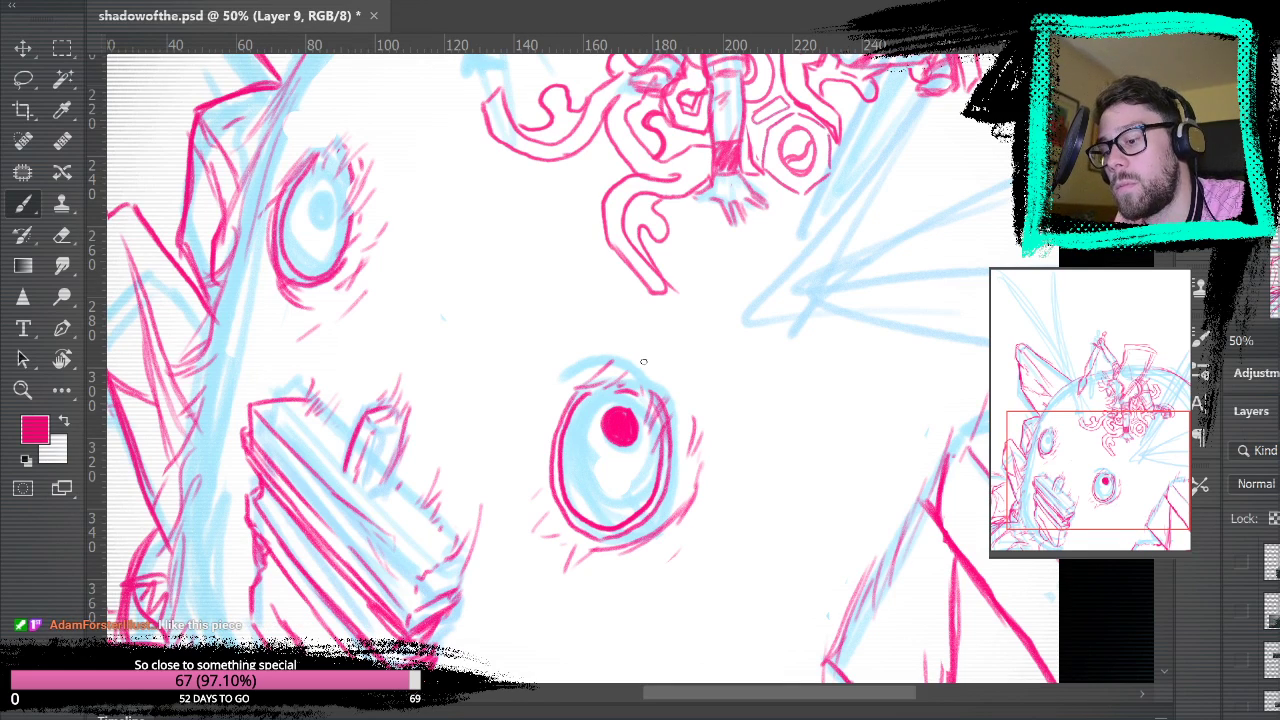
drag(308, 208, 321, 210)
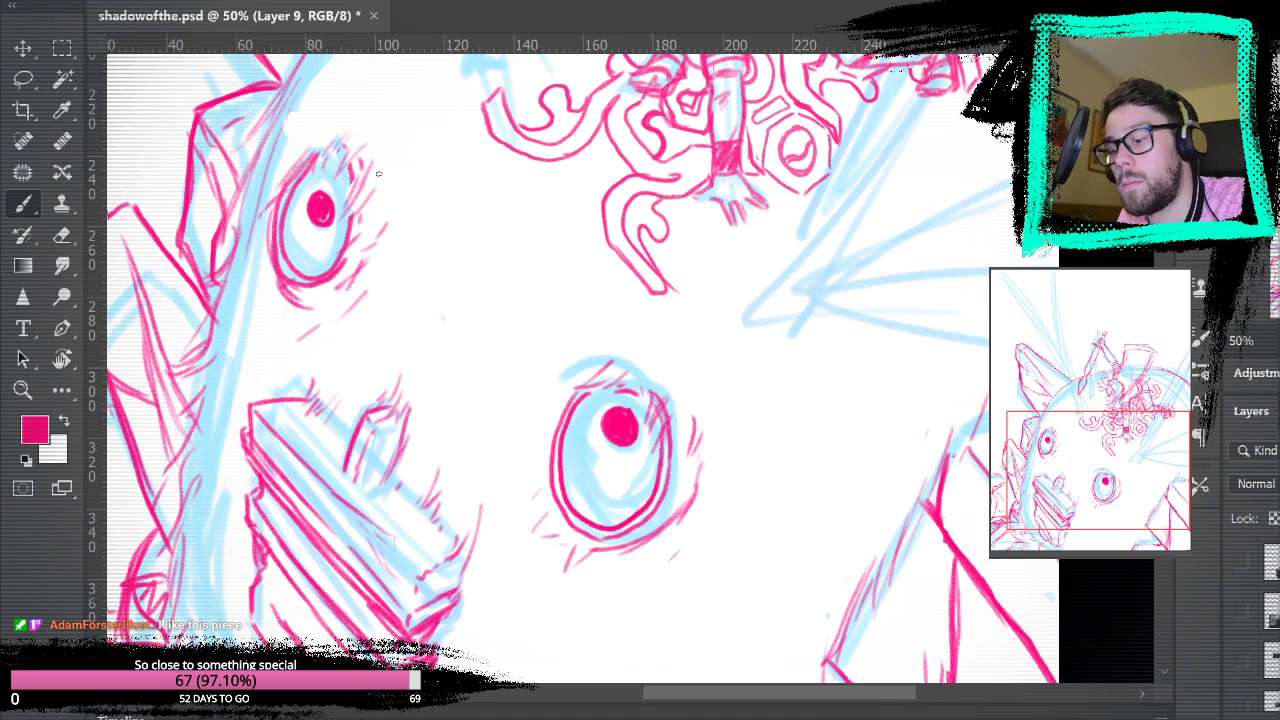
click(1245, 575)
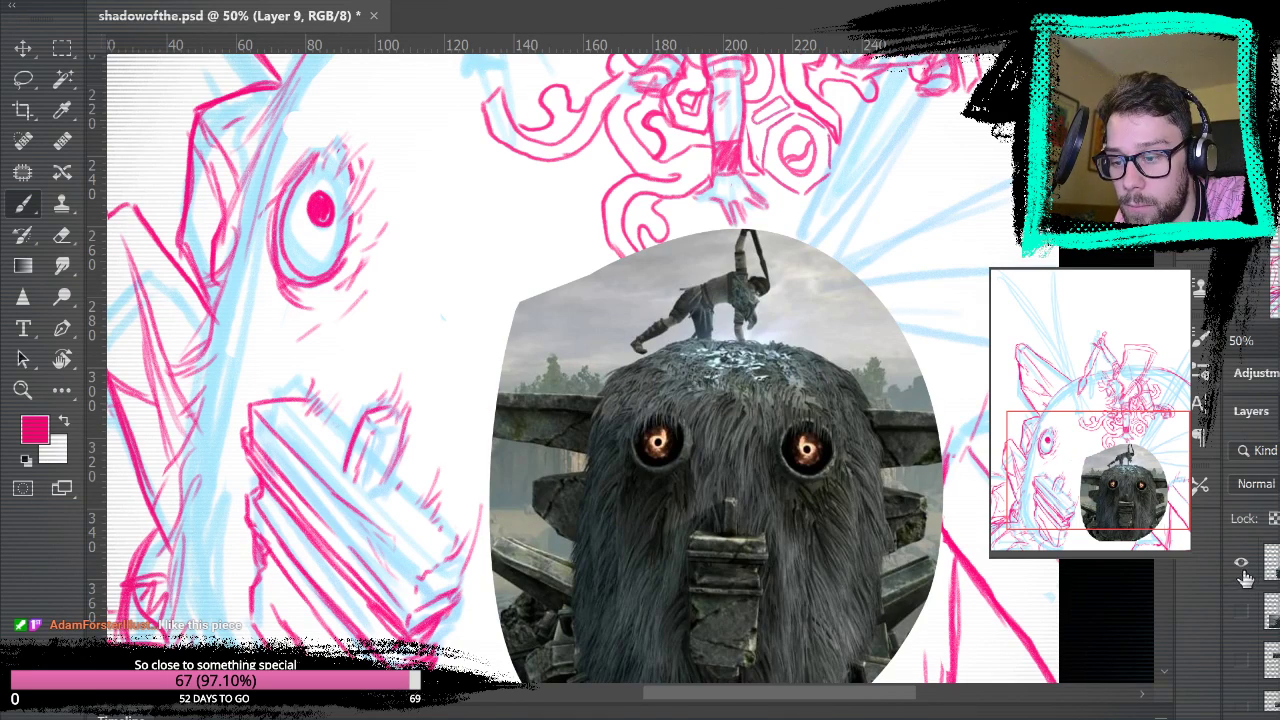
click(1244, 571)
mouse_move(606, 518)
mouse_down()
mouse_move(646, 482)
mouse_move(650, 448)
mouse_move(634, 508)
mouse_move(600, 516)
mouse_move(574, 490)
mouse_move(571, 439)
mouse_move(591, 400)
mouse_move(576, 435)
mouse_move(587, 503)
mouse_move(622, 495)
mouse_move(636, 464)
mouse_move(635, 498)
mouse_move(645, 439)
mouse_move(637, 487)
mouse_move(594, 510)
mouse_move(600, 405)
mouse_up()
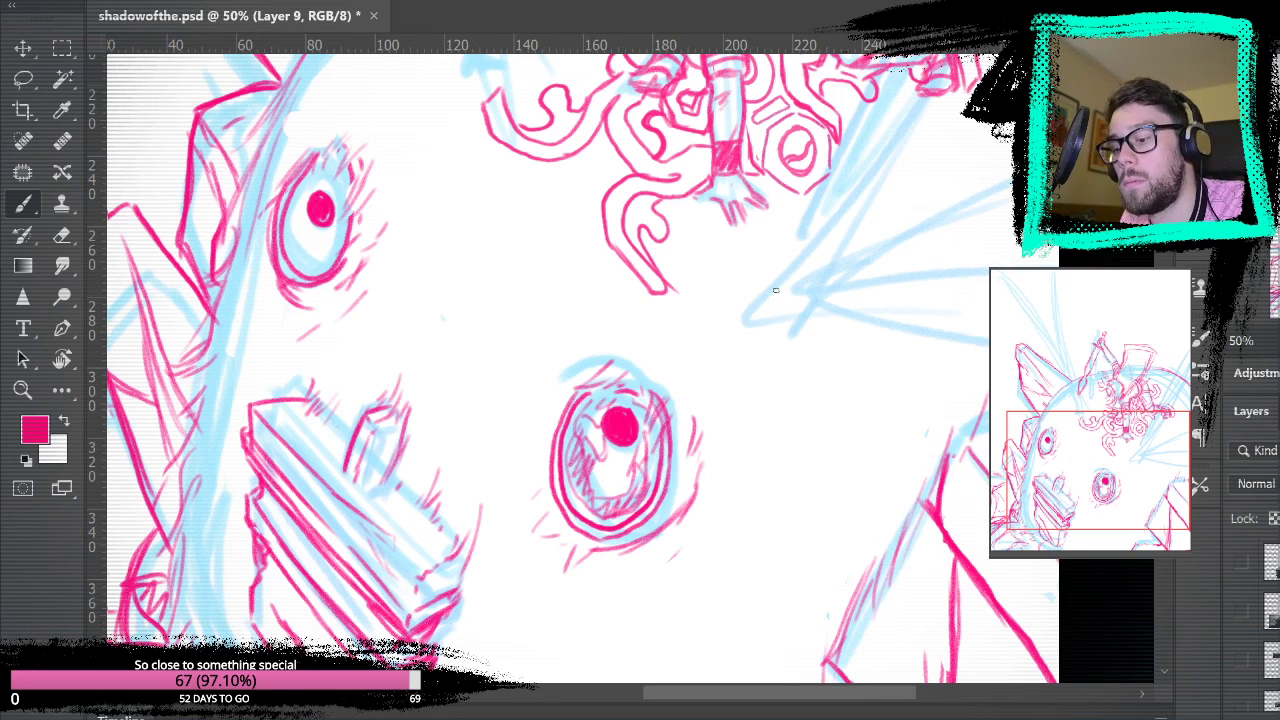
mouse_move(318, 172)
mouse_down()
mouse_move(300, 252)
mouse_move(326, 230)
mouse_move(308, 268)
mouse_move(297, 208)
mouse_move(292, 240)
mouse_move(316, 268)
mouse_move(334, 222)
mouse_move(303, 181)
mouse_move(290, 249)
mouse_up()
- Check the linework without the blue sketch, show the sketch again, and look briefly at the wide grey reference image
scroll(1240, 620, down, 4)
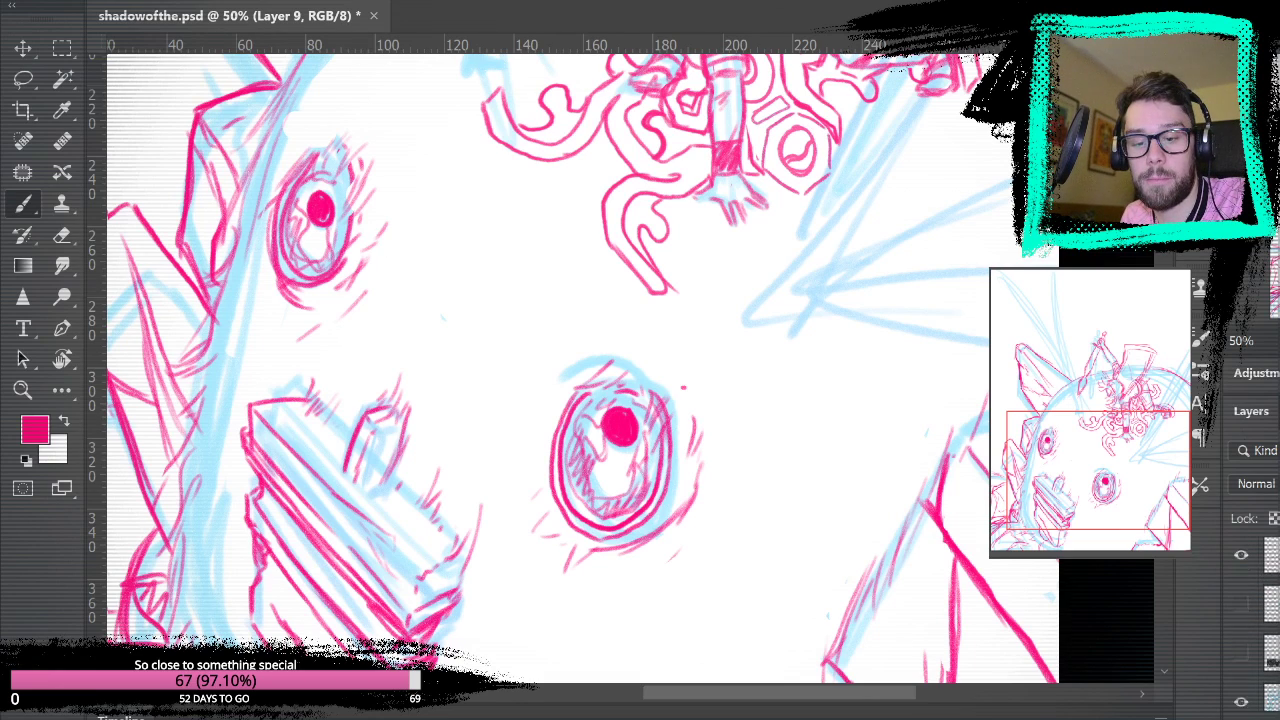
click(1240, 691)
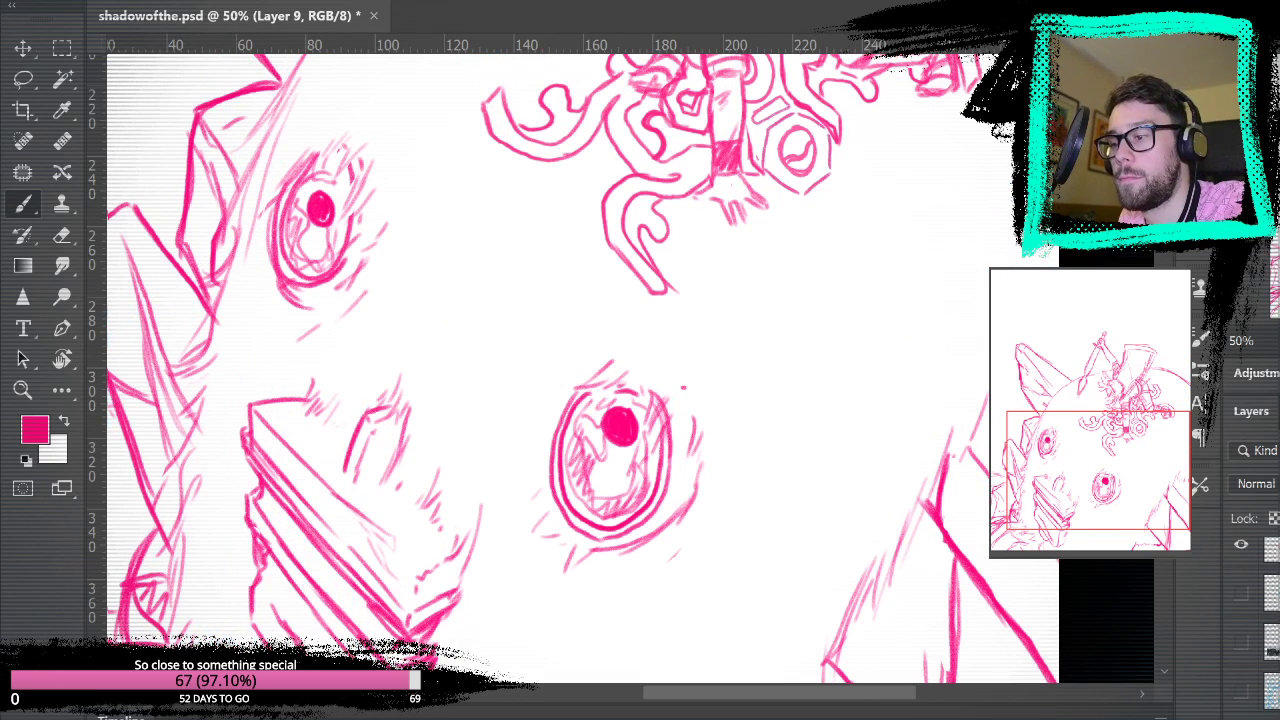
key(ctrl+0)
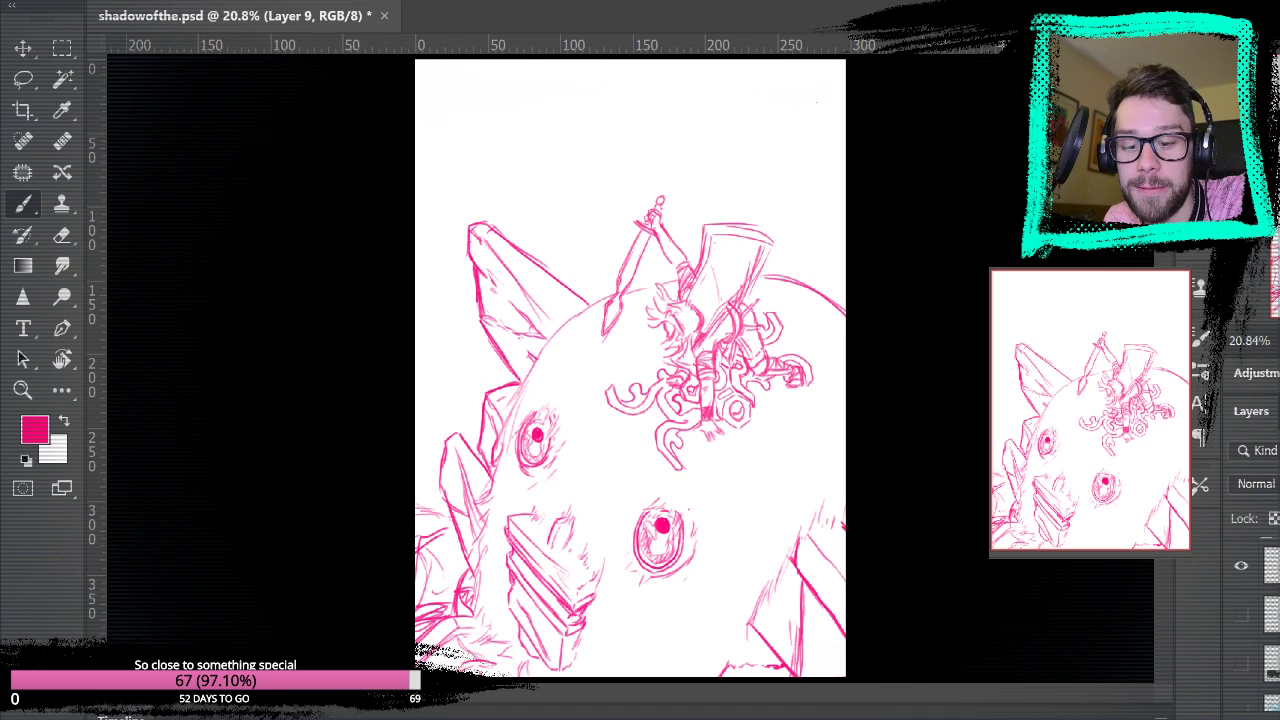
click(1244, 712)
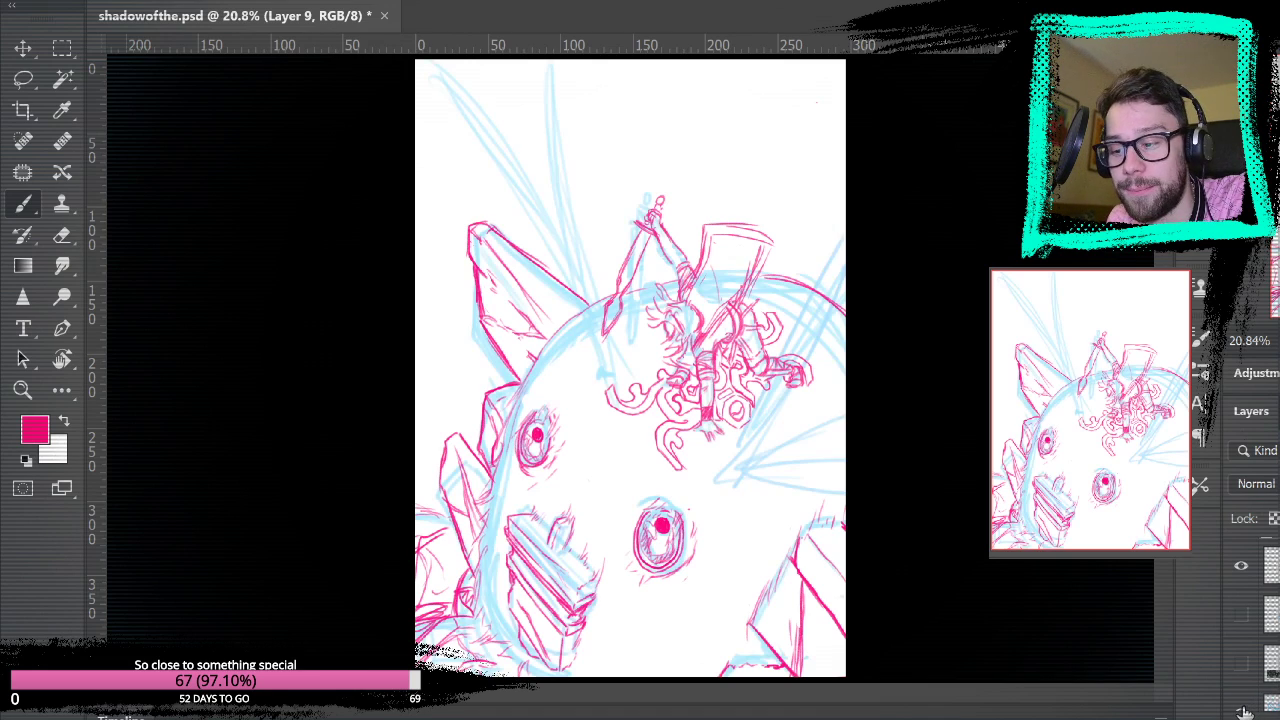
scroll(1262, 640, down, 5)
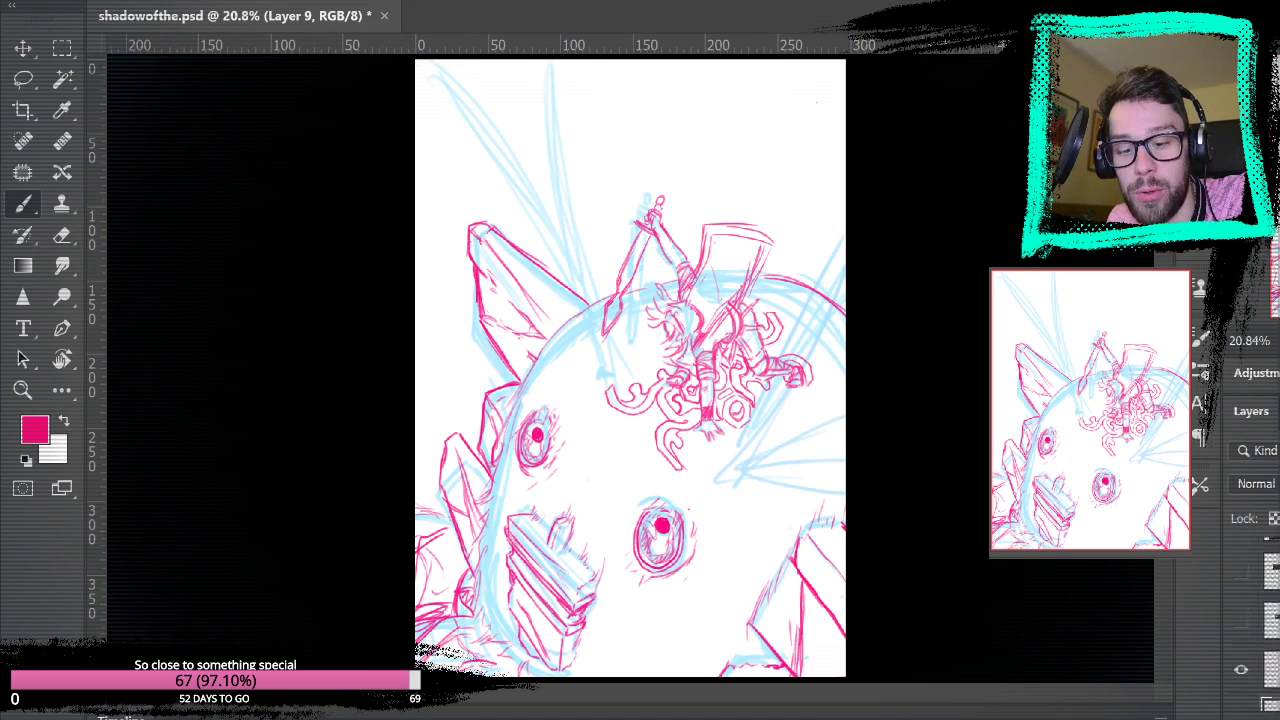
scroll(1262, 630, down, 5)
scroll(1262, 630, up, 5)
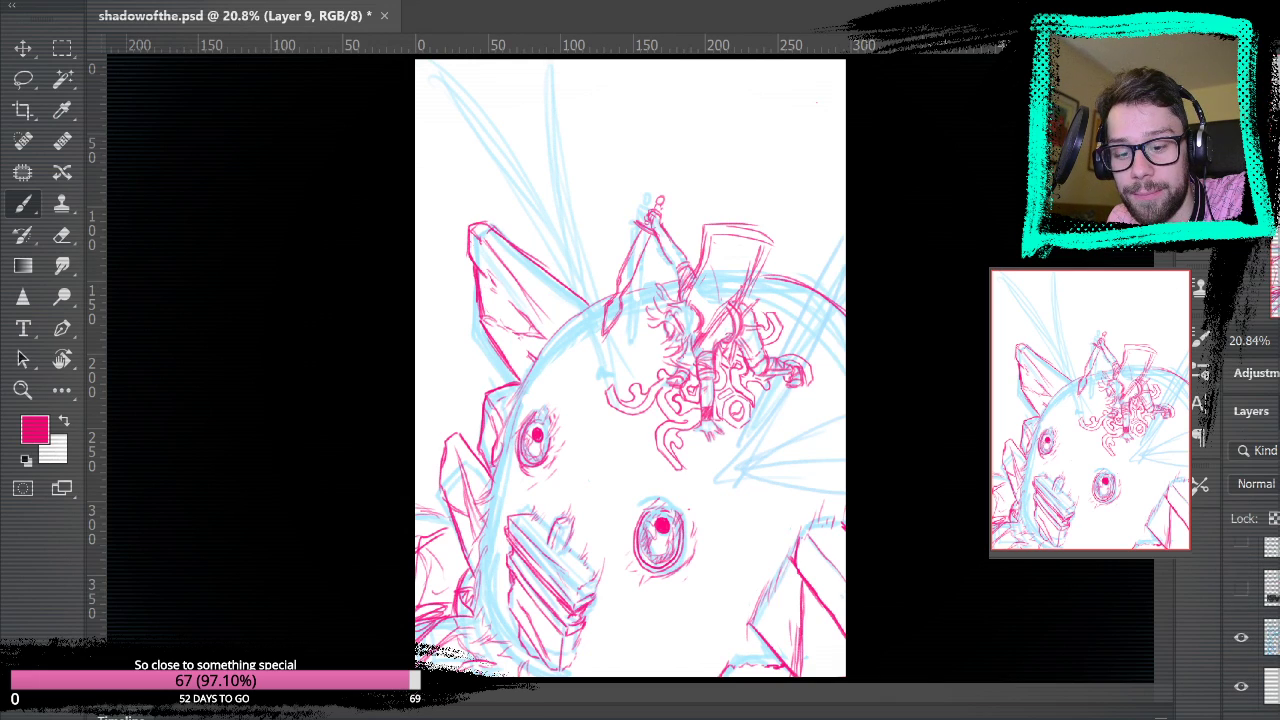
click(1242, 592)
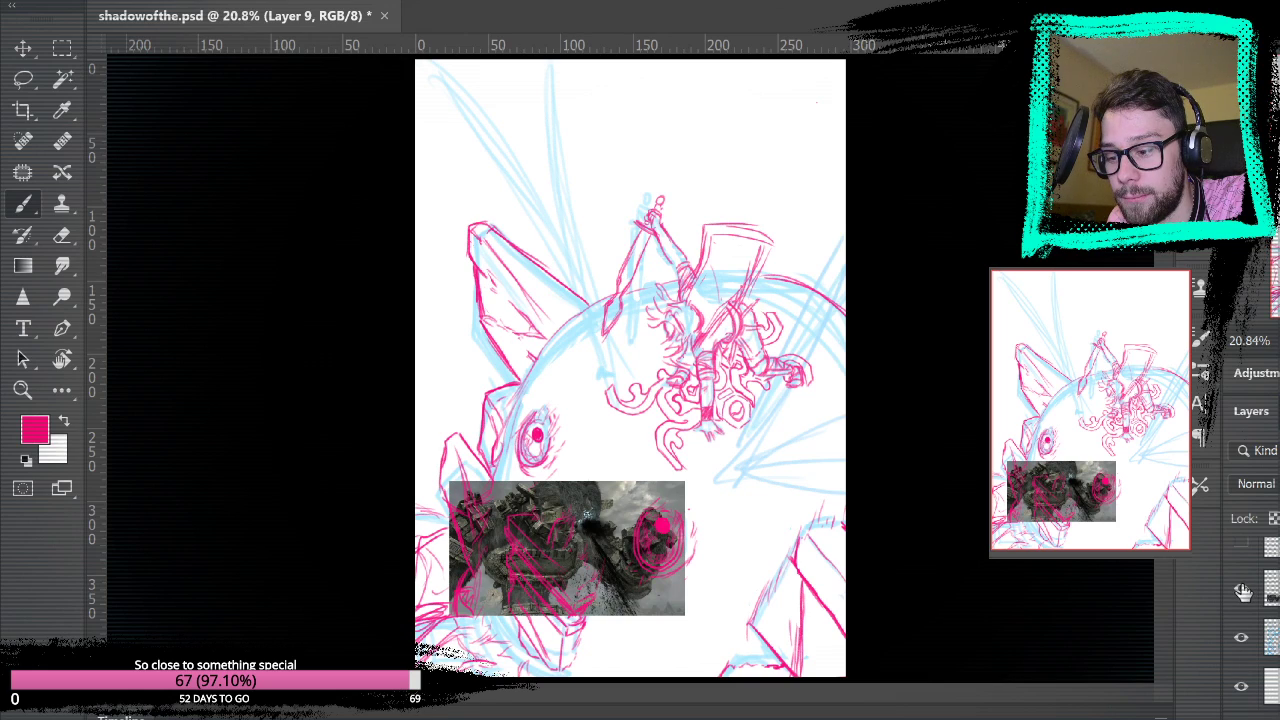
click(1243, 592)
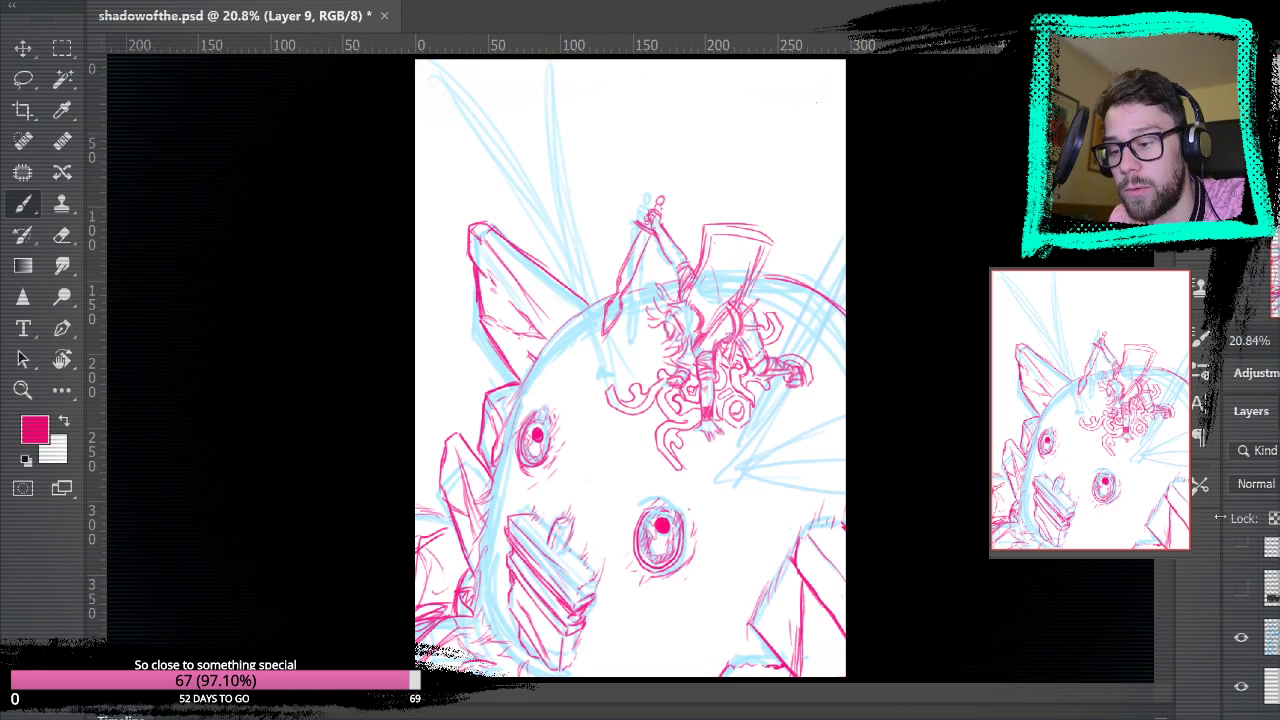
- Try curved strokes below the warrior beside the swirl ornament, over the blue rays, and undo them
mouse_move(701, 462)
mouse_down()
mouse_move(729, 465)
mouse_move(765, 422)
mouse_up()
mouse_move(758, 444)
mouse_down()
mouse_move(784, 398)
mouse_move(808, 422)
mouse_up()
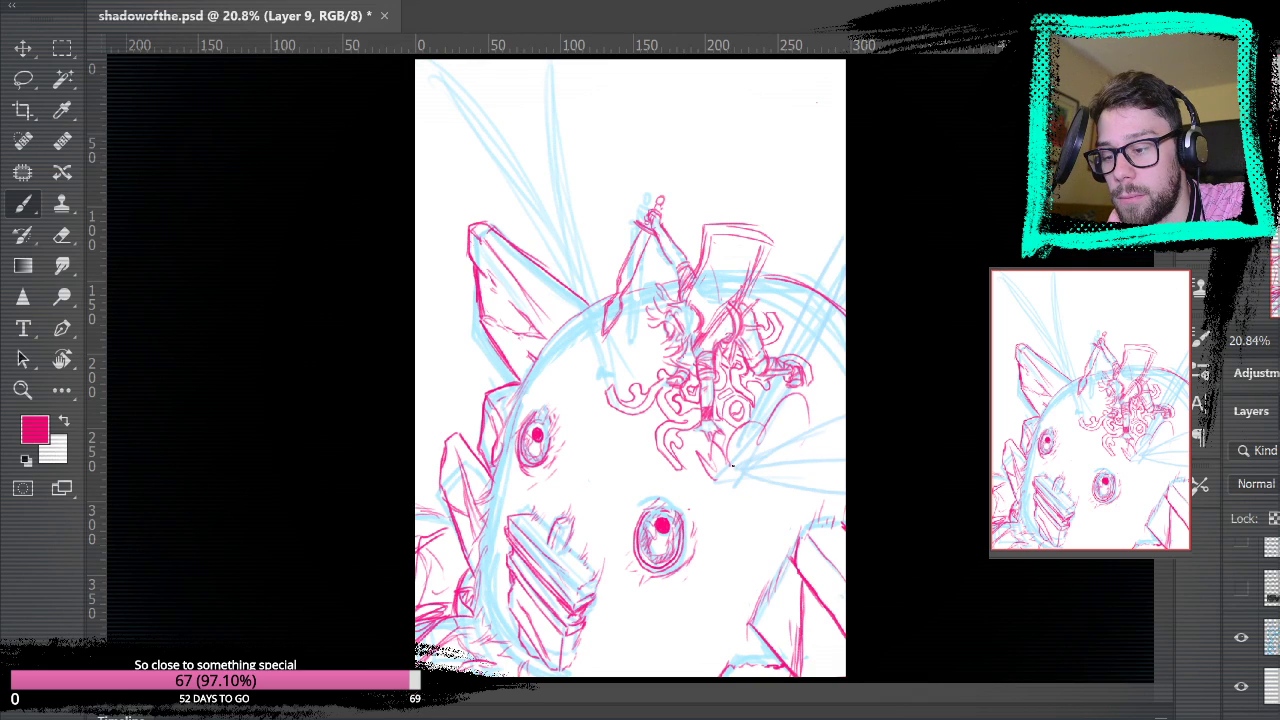
key(ctrl+z)
key(ctrl+z)
key(ctrl+z)
key(ctrl+z)
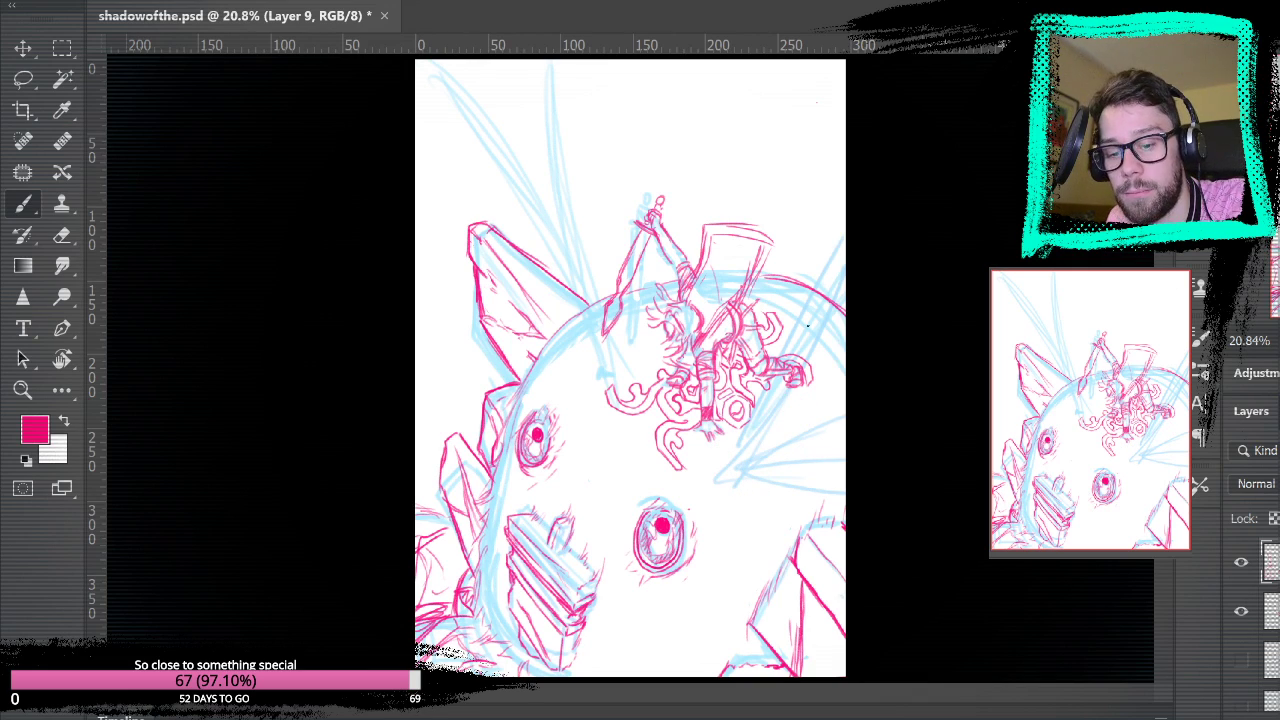
- Toggle the upper linework layers to identify them, and hide the warrior's linework so the swirl ornament shows uncovered
click(1241, 562)
click(1241, 562)
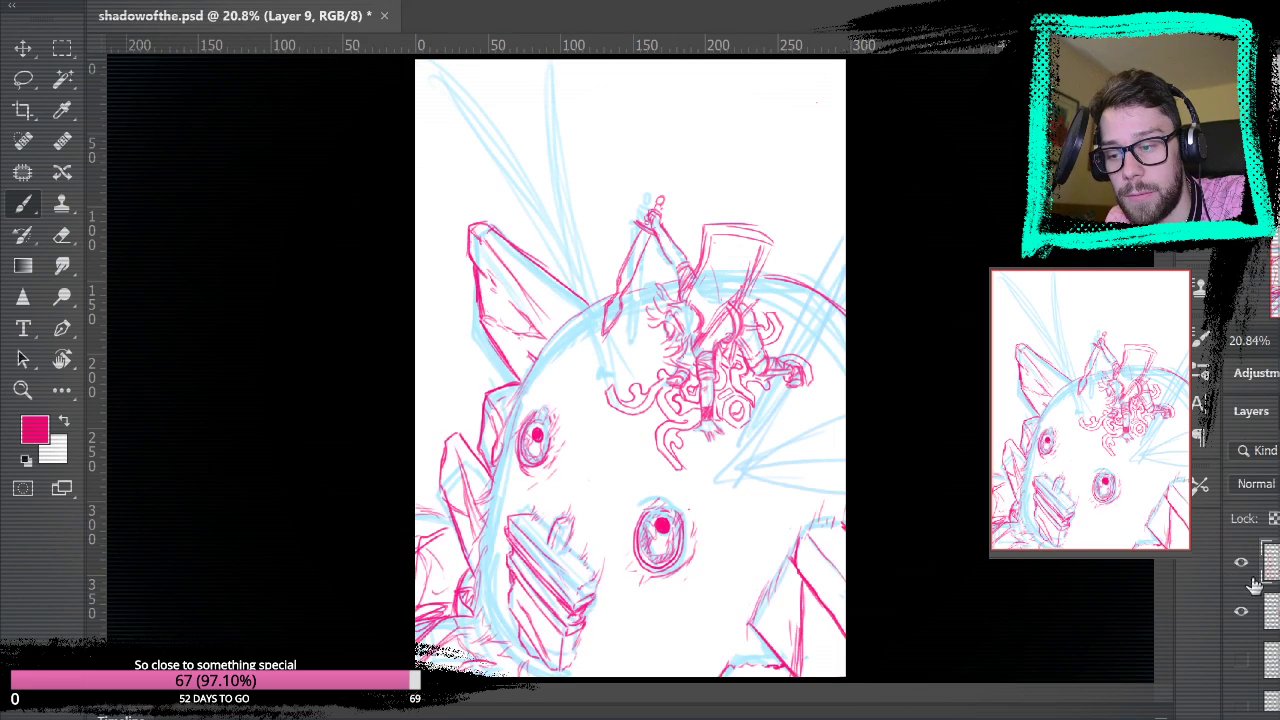
scroll(1241, 600, up, 2)
click(1240, 605)
click(1240, 605)
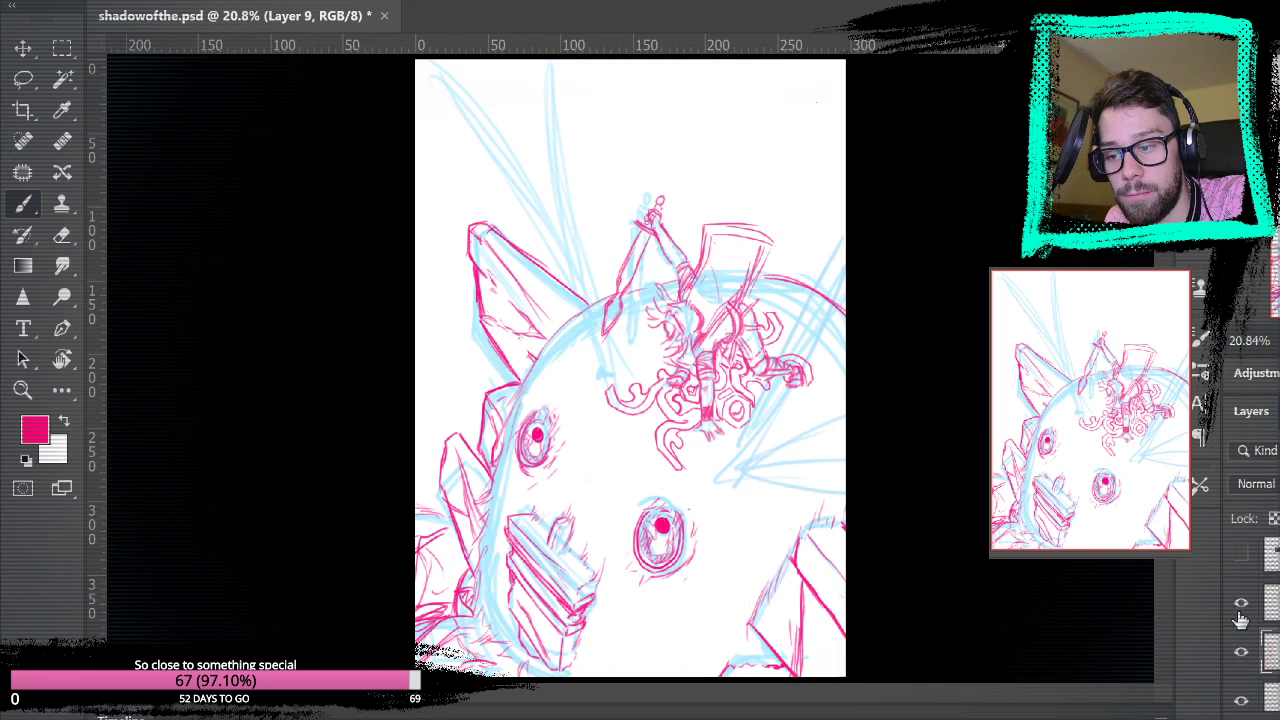
click(1240, 605)
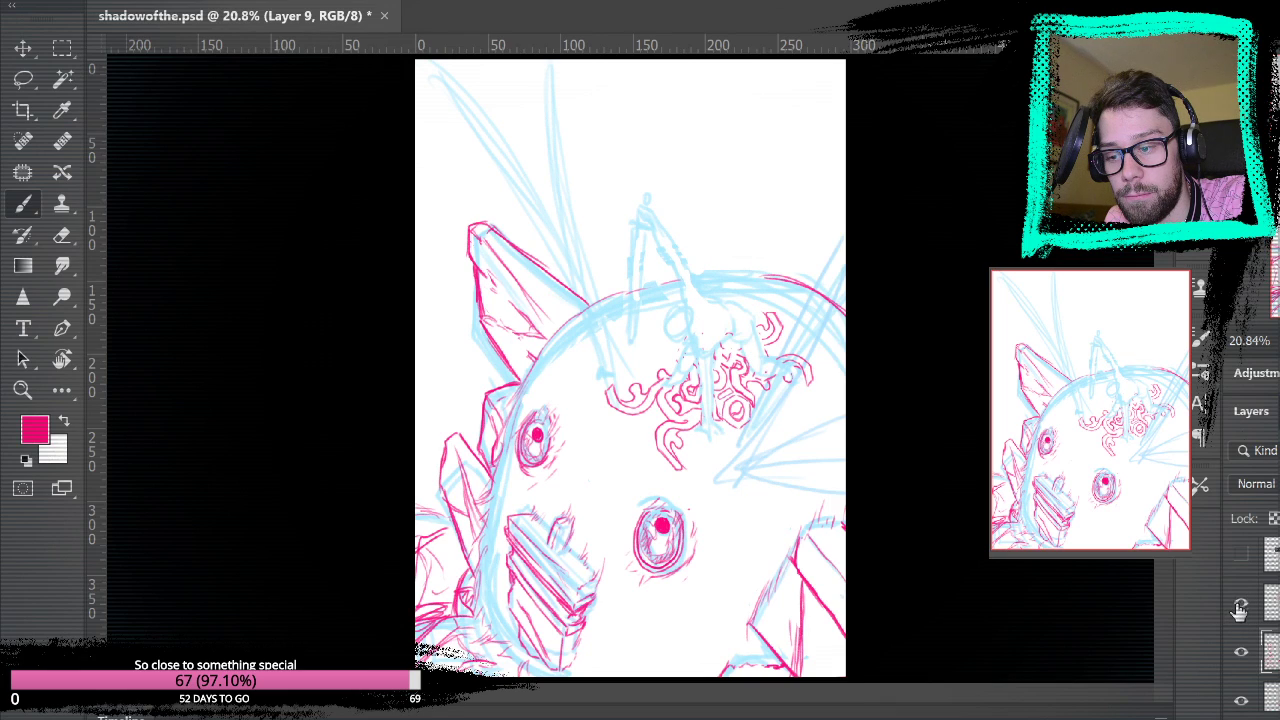
click(1239, 604)
click(1240, 605)
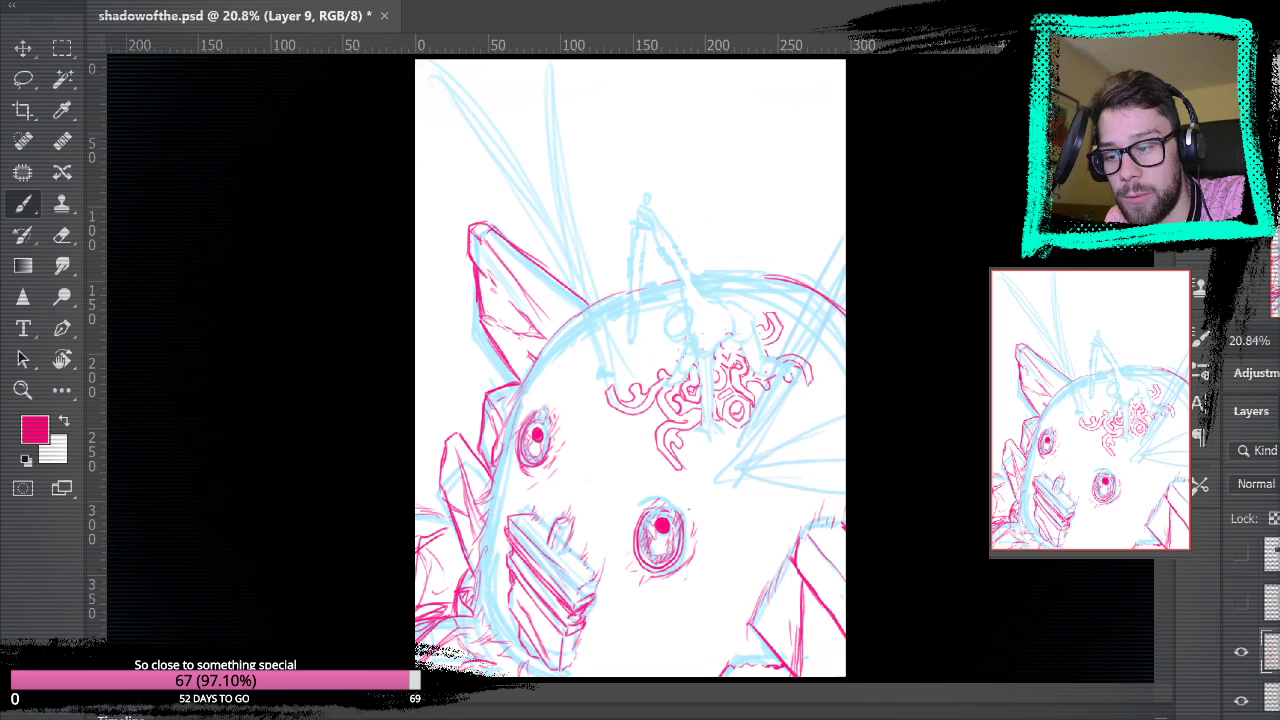
- Hide the colossus linework briefly to identify its layer, and show both the colossus and the warrior's linework again
key(e)
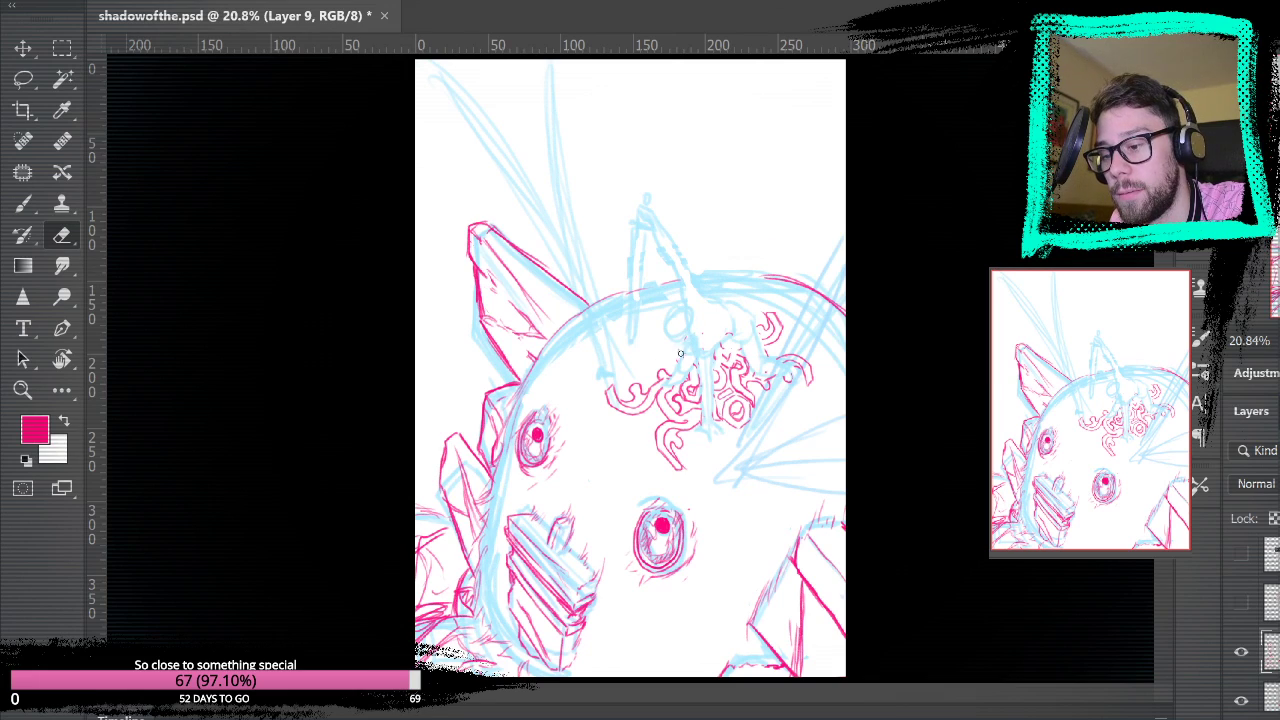
click(1272, 603)
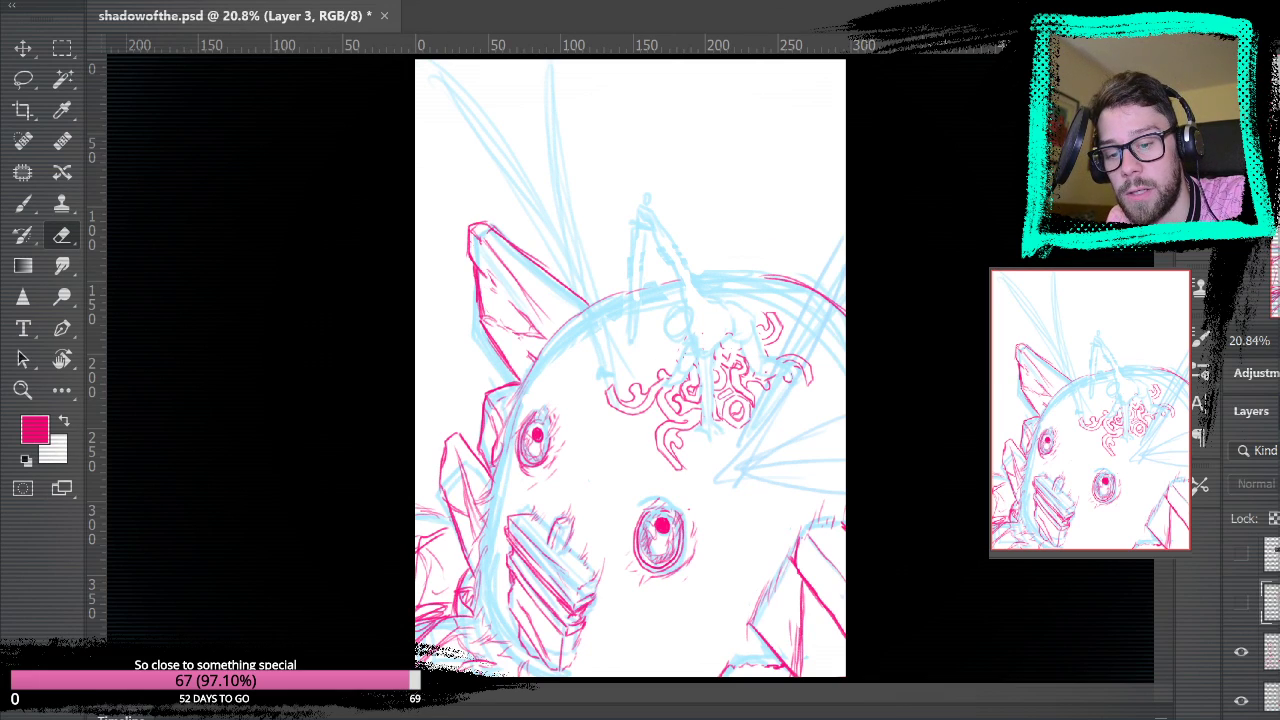
click(1272, 700)
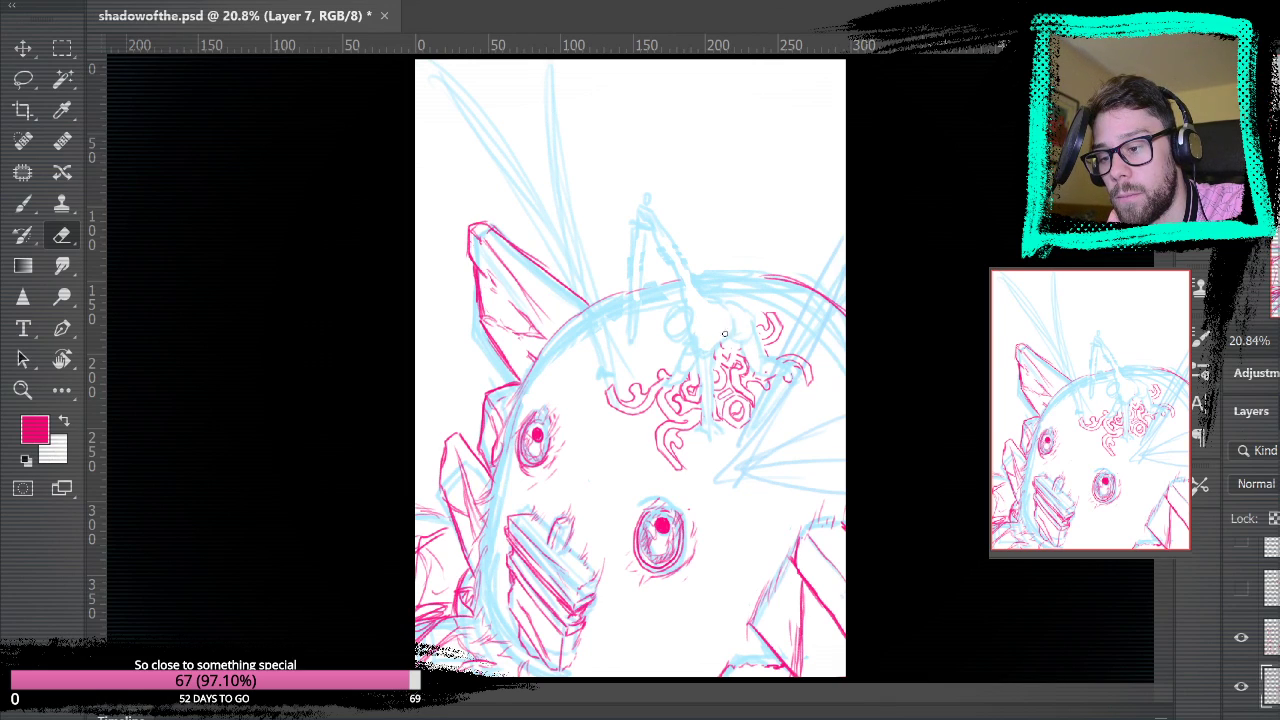
click(1241, 636)
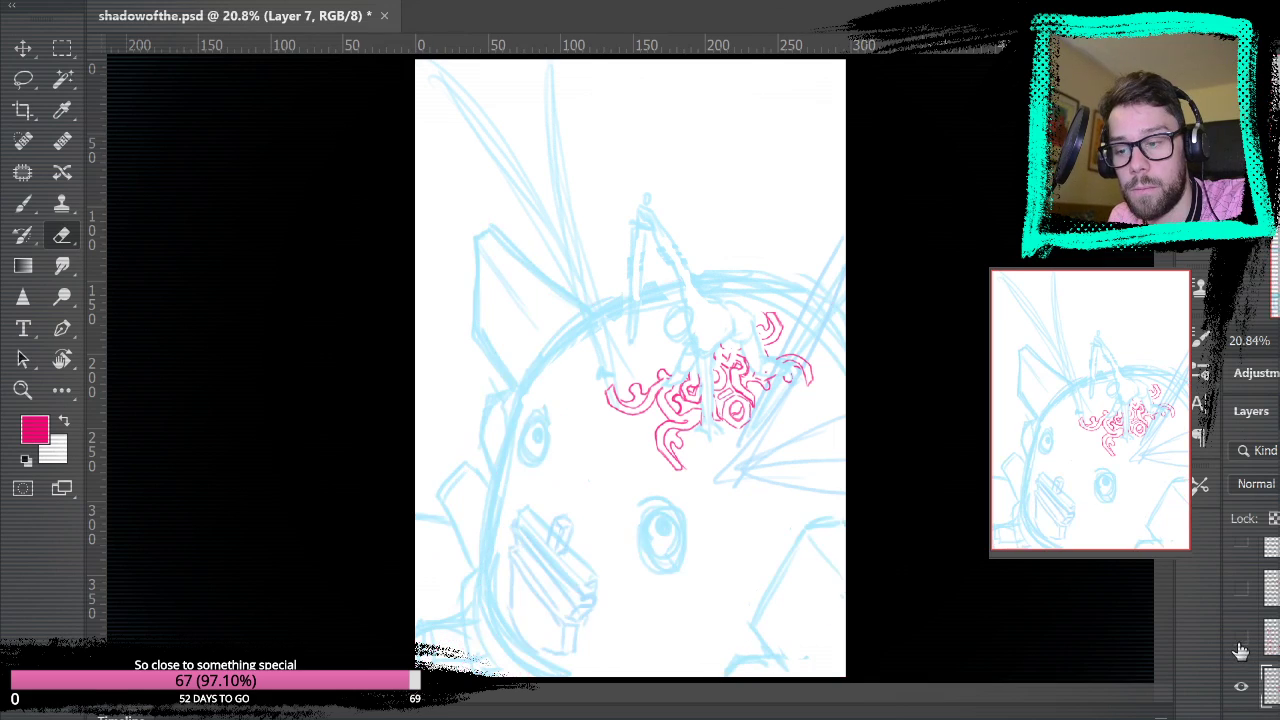
drag(1242, 624, 1242, 602)
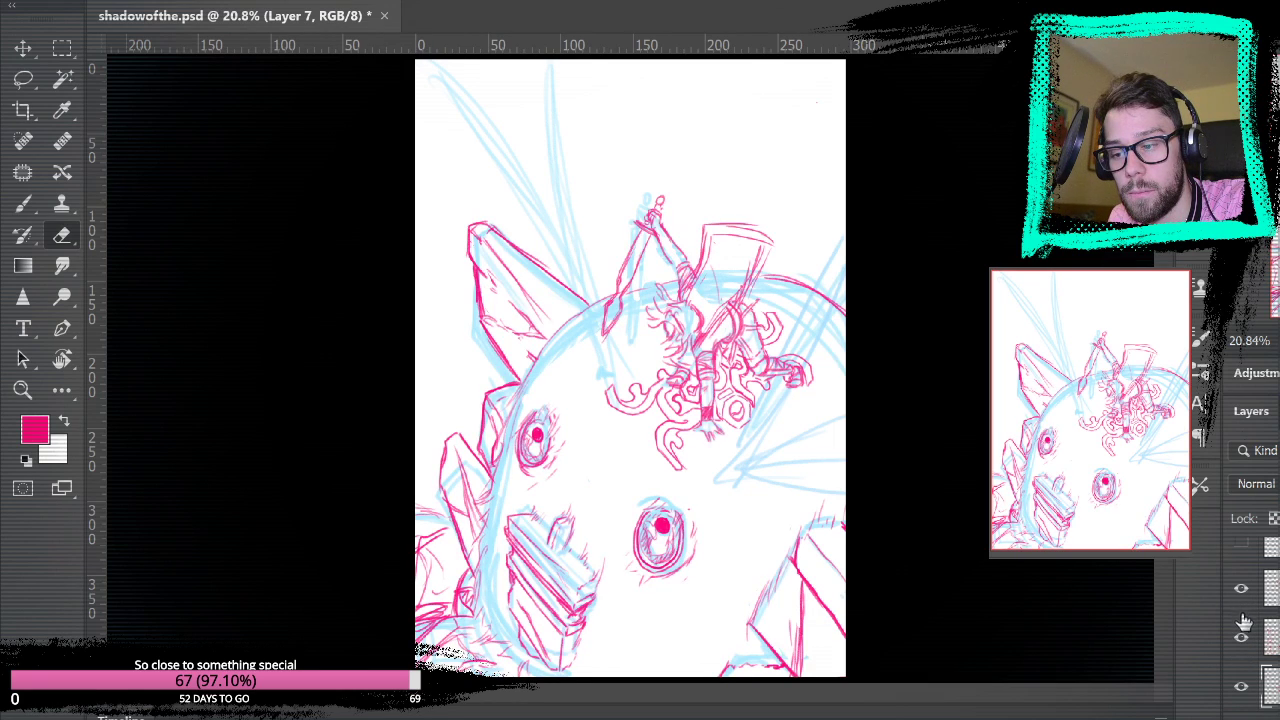
- Add a new layer above the warrior's linework and sketch pink jagged and curled splash outlines around the burst point below the swirl ornament
click(1273, 588)
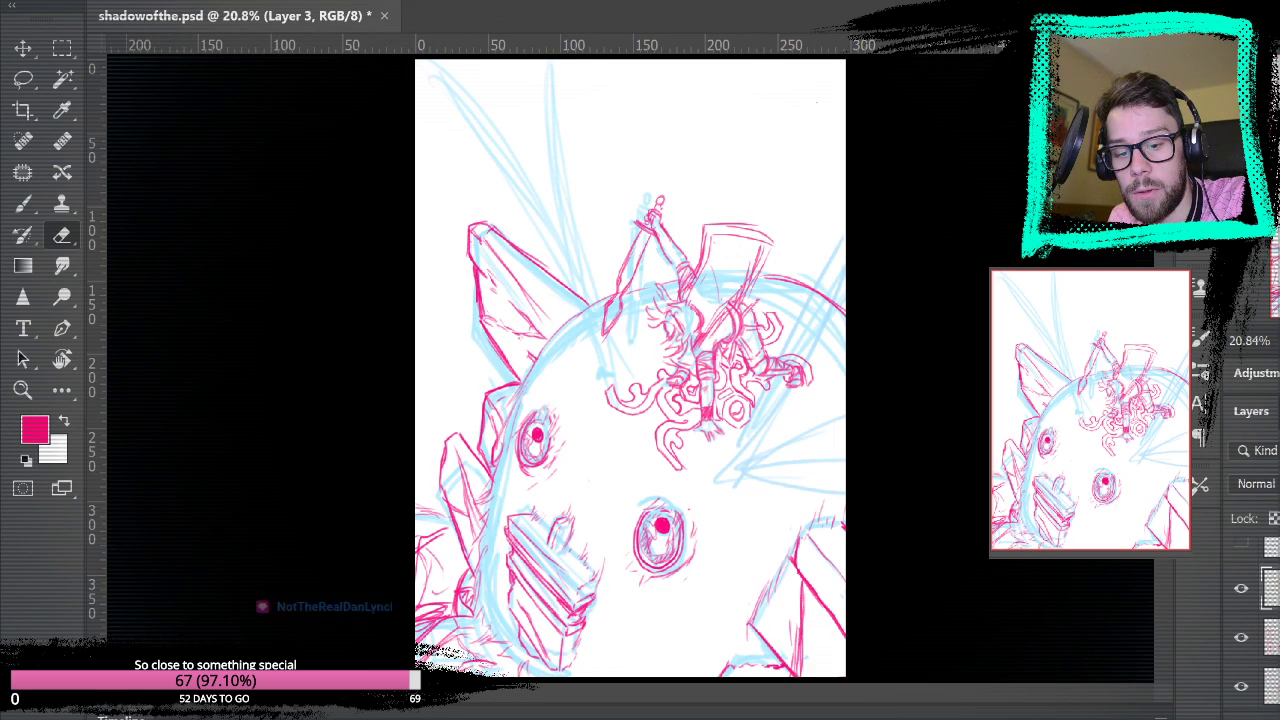
key(ctrl+alt+shift+n)
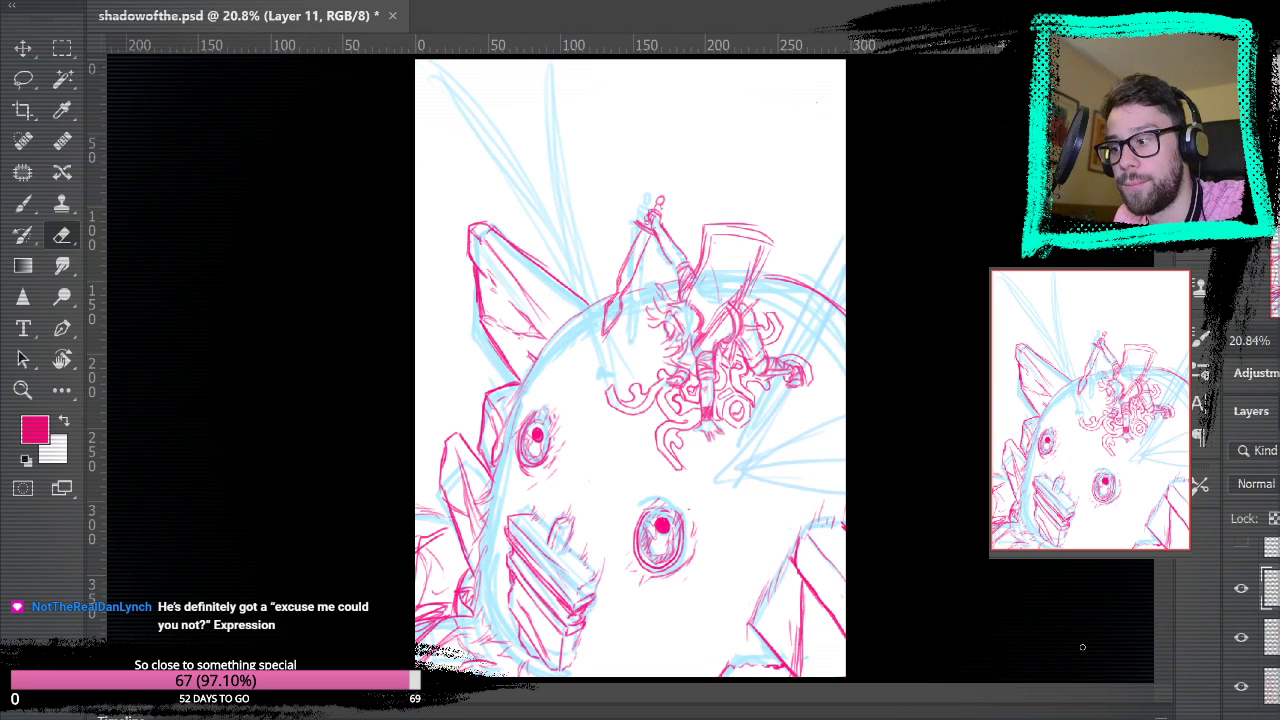
key(b)
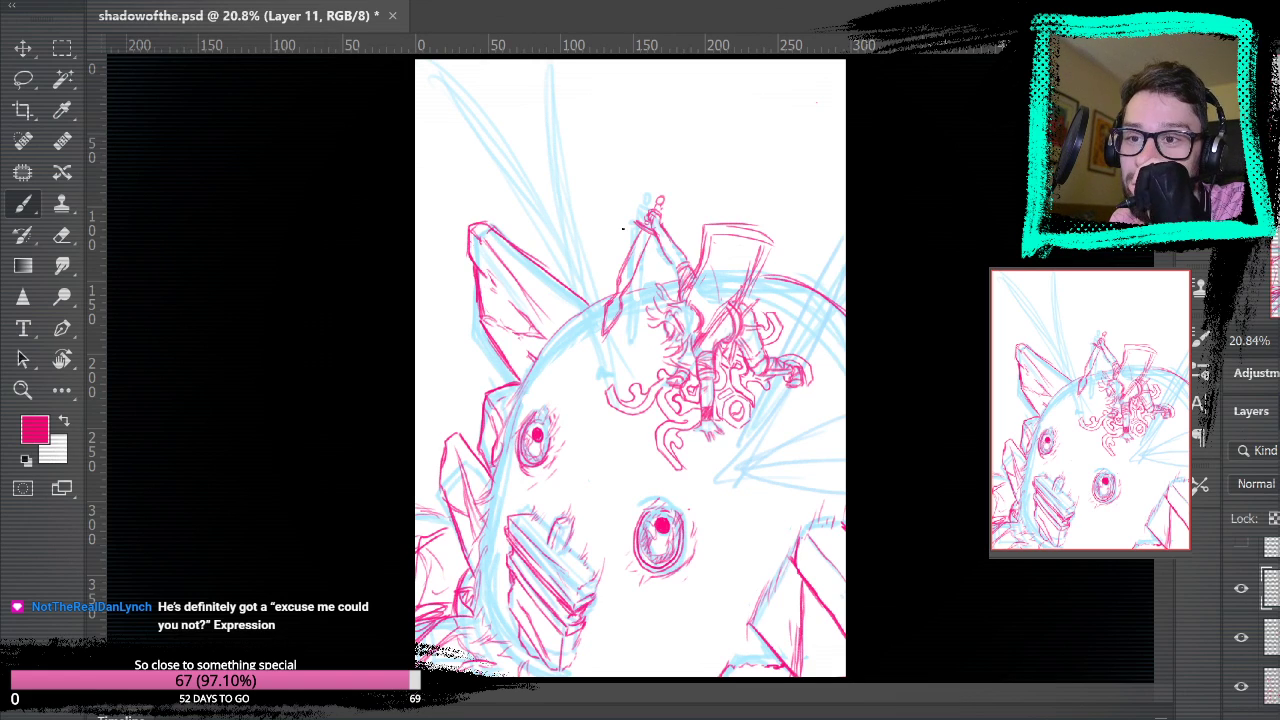
mouse_move(684, 461)
mouse_down()
mouse_move(727, 478)
mouse_move(731, 430)
mouse_move(796, 432)
mouse_up()
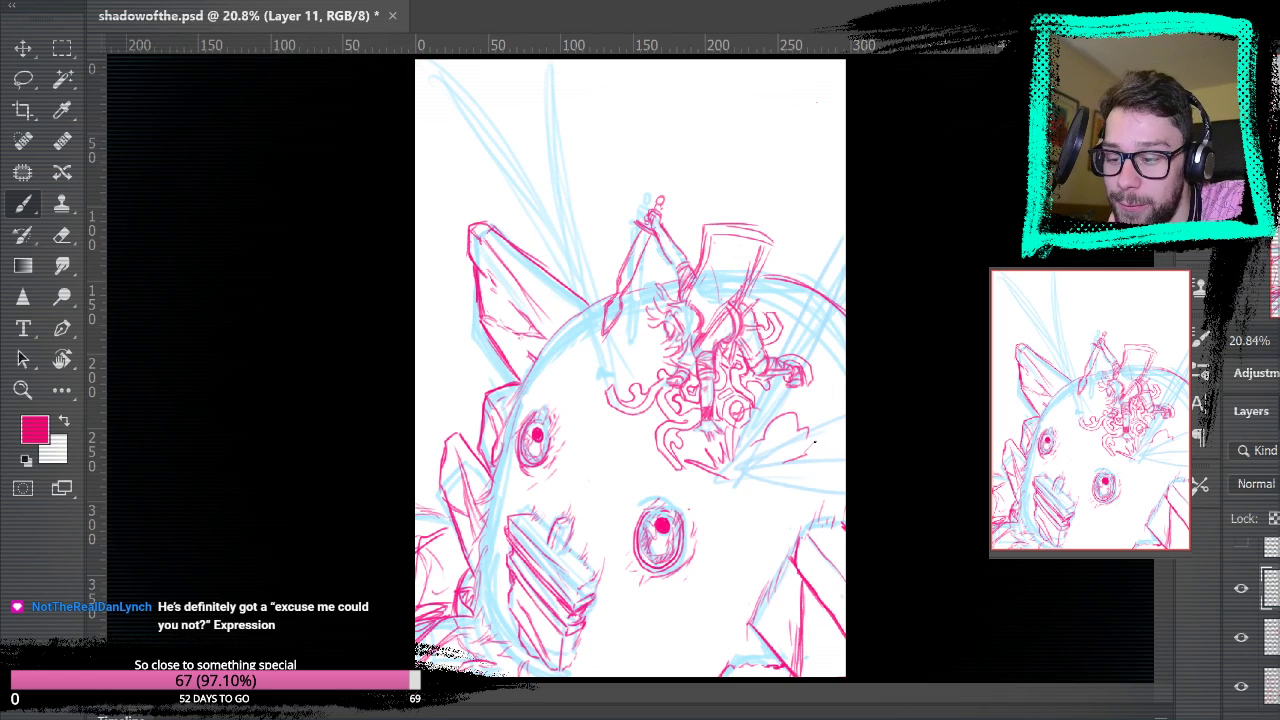
drag(739, 482, 744, 496)
drag(752, 481, 742, 502)
mouse_move(748, 497)
mouse_down()
mouse_move(747, 534)
mouse_move(763, 489)
mouse_move(776, 522)
mouse_up()
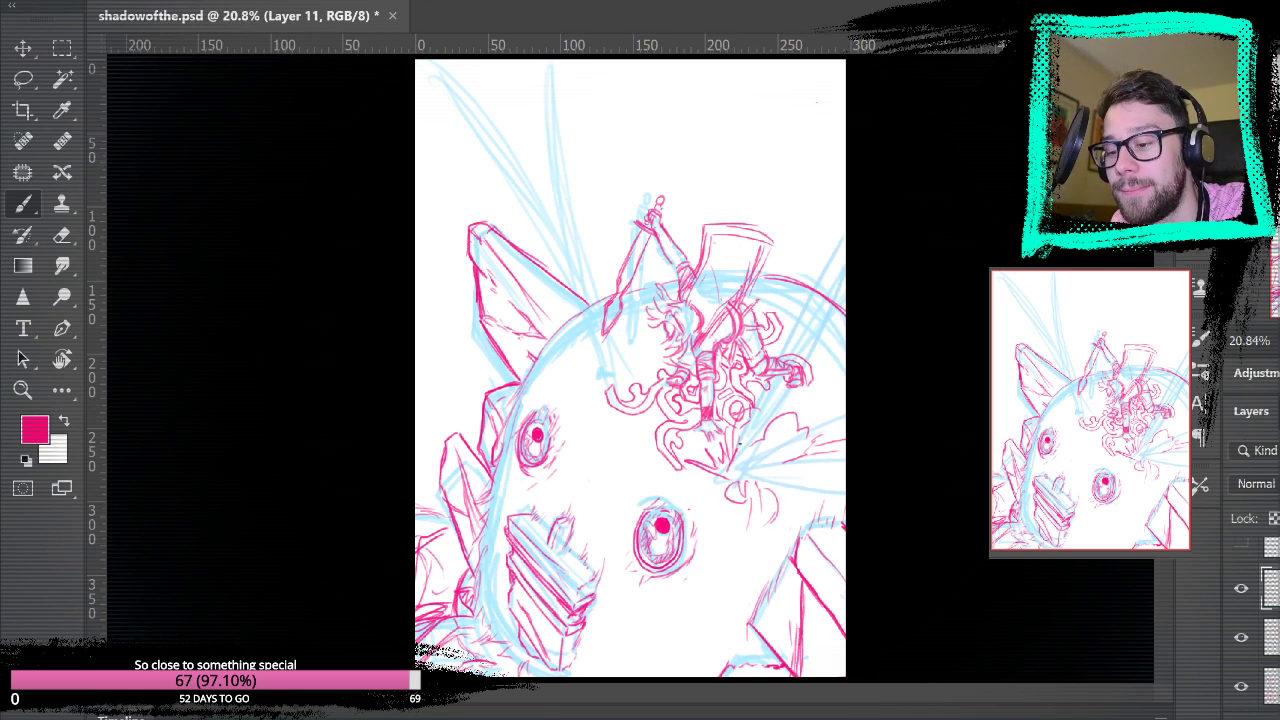
- Trace the blue rays rising from the lower burst point to the canvas's upper right edge, with straight and wavy pink strokes
mouse_move(782, 340)
mouse_down()
mouse_move(825, 243)
mouse_move(836, 170)
mouse_up()
drag(737, 470, 790, 370)
drag(753, 441, 838, 294)
drag(783, 375, 845, 268)
mouse_move(845, 247)
mouse_down()
mouse_move(796, 341)
mouse_move(845, 238)
mouse_up()
drag(746, 464, 822, 340)
drag(784, 386, 845, 311)
drag(824, 258, 836, 150)
drag(790, 322, 804, 216)
drag(748, 394, 785, 268)
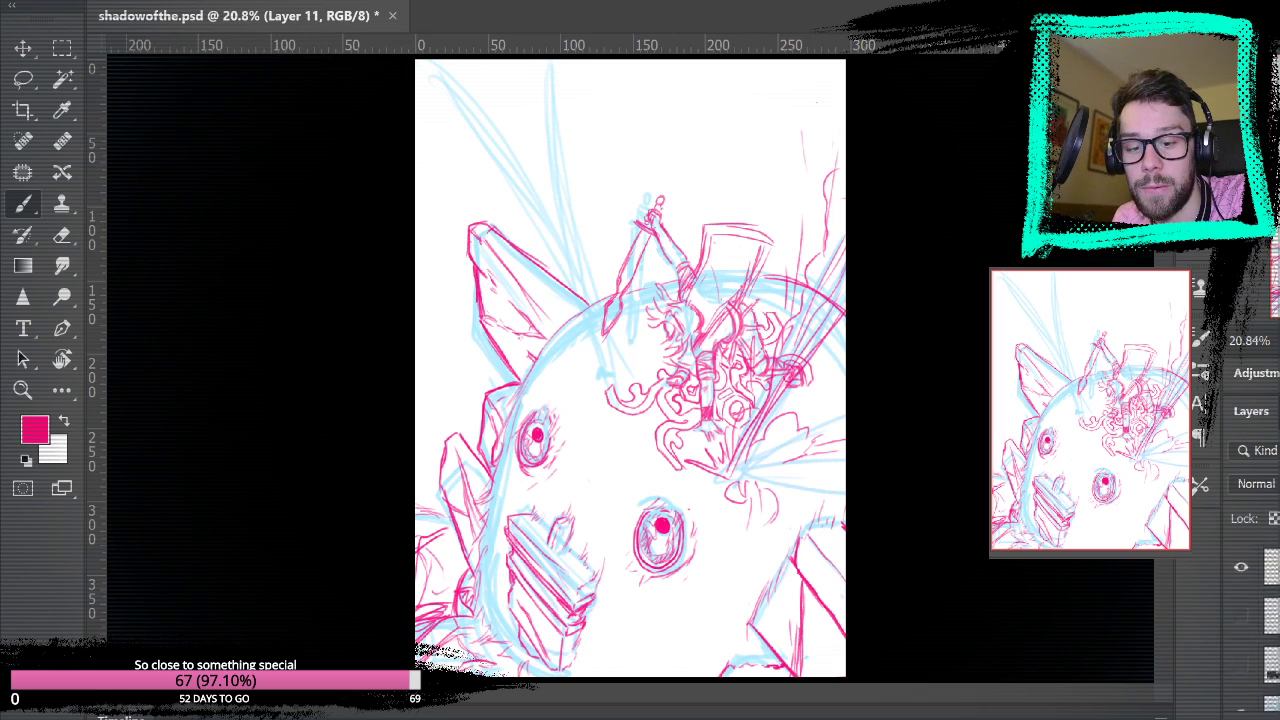
- Draw pink rays fanning right and steeply up from the lower burst point, checking the linework without the blue sketch
click(1241, 640)
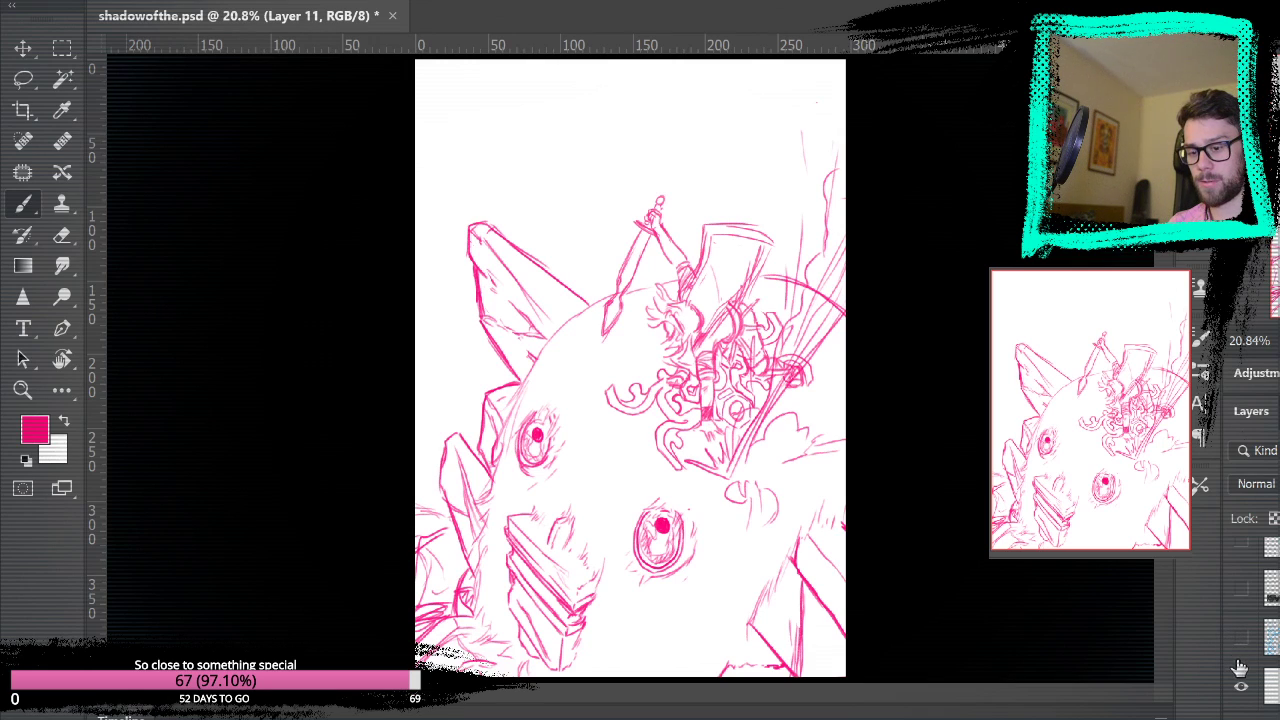
click(1240, 638)
drag(750, 449, 842, 343)
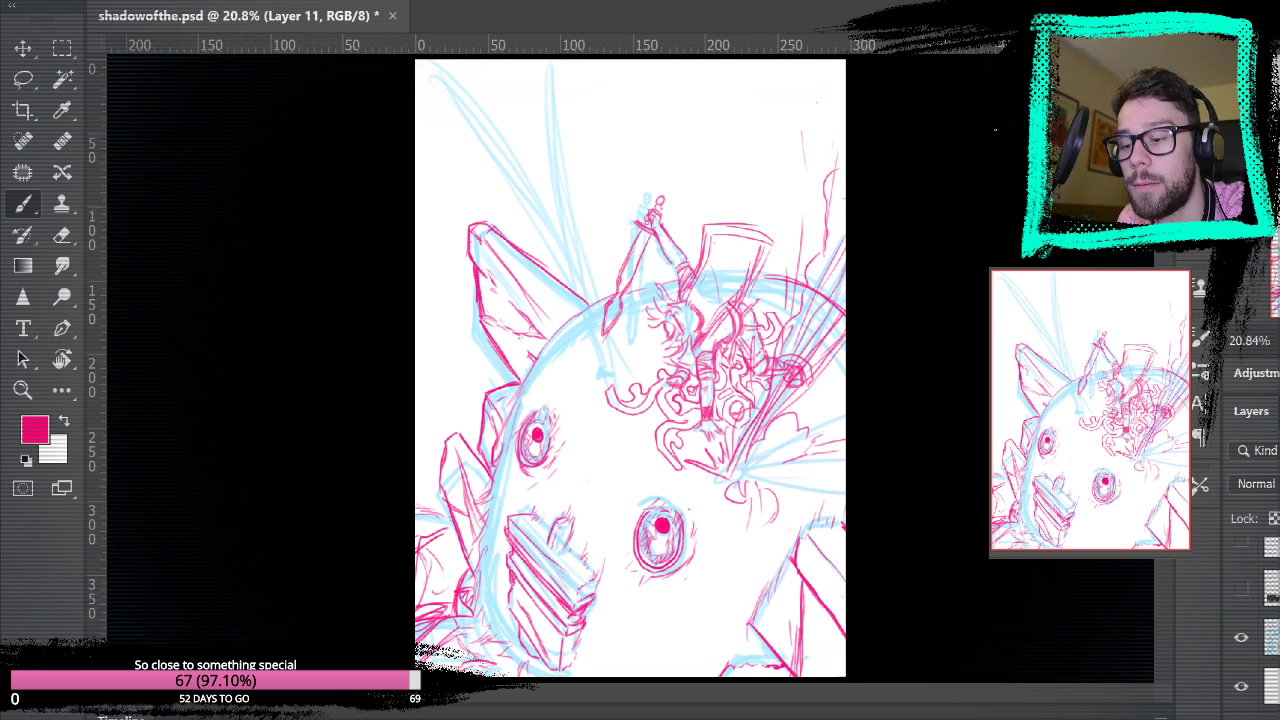
mouse_move(752, 475)
mouse_down()
mouse_move(845, 442)
mouse_move(832, 473)
mouse_up()
click(1241, 637)
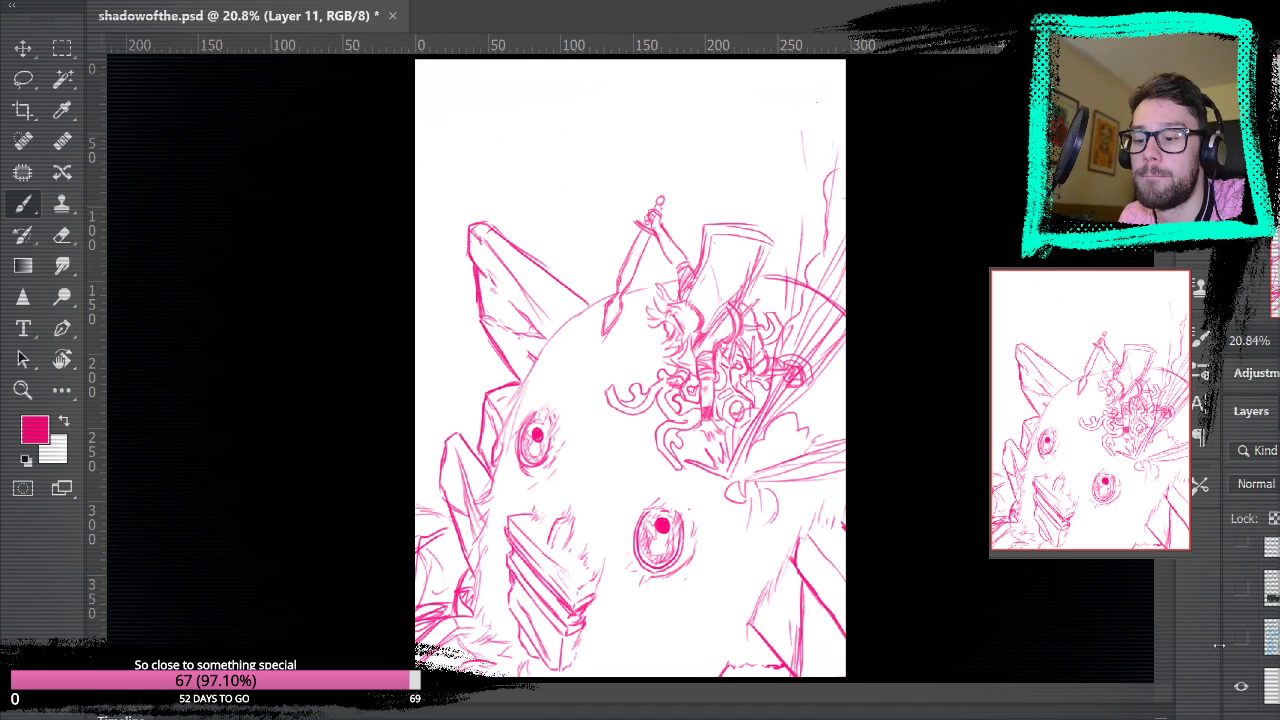
click(1240, 637)
- Add pink rays fanning down and right from the lower burst point, and compare them with the blue sketch off and on
mouse_move(766, 494)
mouse_down()
mouse_move(843, 559)
mouse_move(841, 541)
mouse_up()
drag(780, 498, 845, 521)
drag(811, 476, 845, 505)
click(1238, 650)
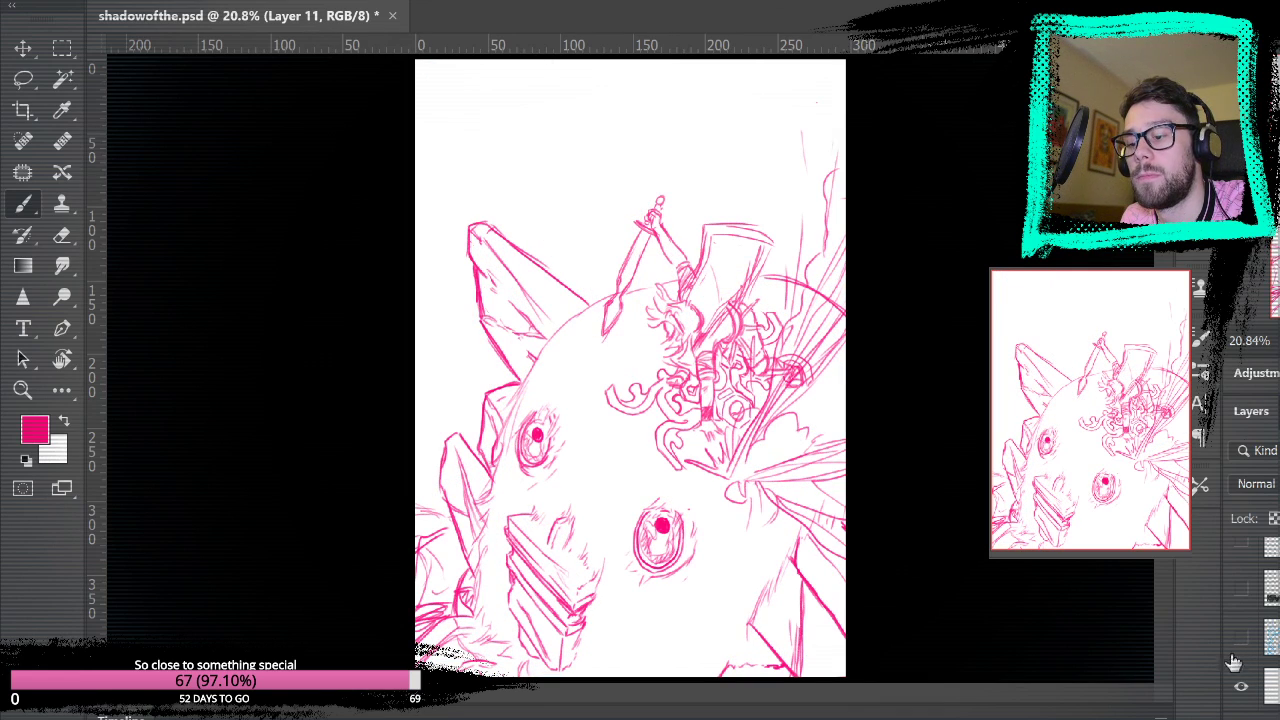
click(1240, 637)
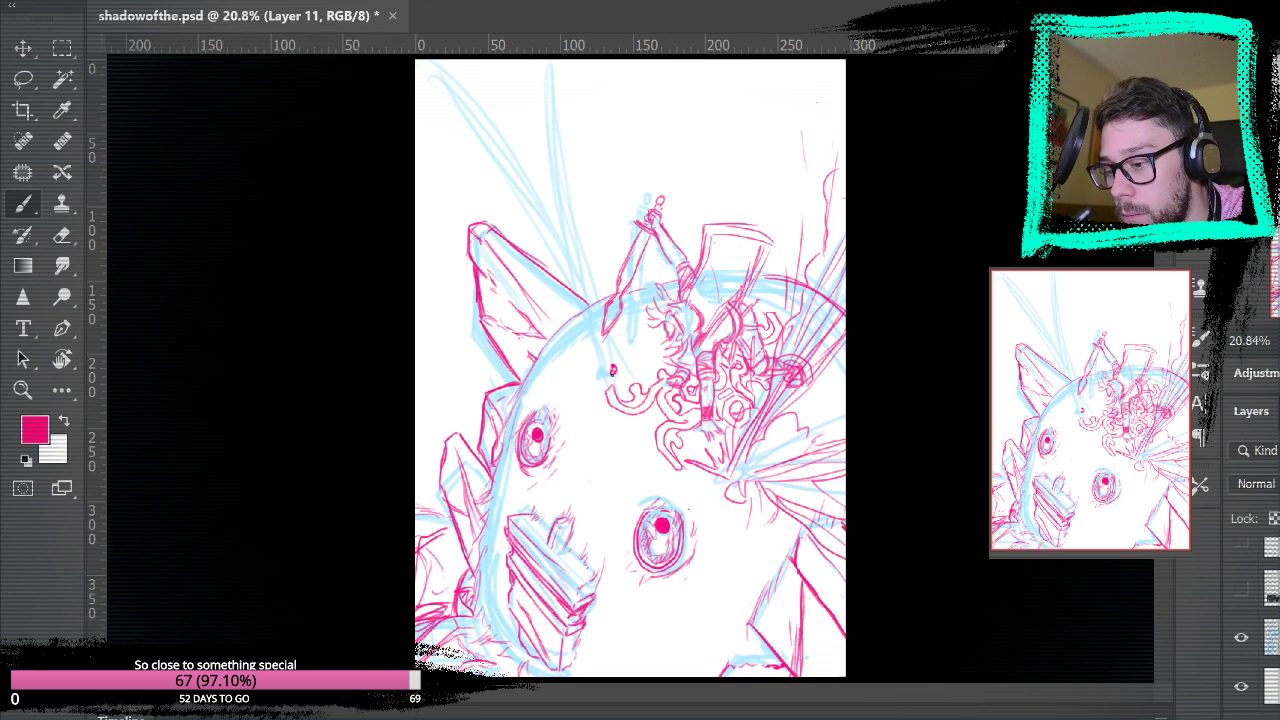
- Trace the blue rays above the sword tip in pink as a second burst of long wavy spurts reaching the canvas's upper edge
mouse_move(608, 370)
mouse_down()
mouse_move(578, 342)
mouse_move(590, 344)
mouse_move(576, 378)
mouse_move(627, 318)
mouse_move(629, 362)
mouse_move(505, 148)
mouse_up()
mouse_move(618, 364)
mouse_down()
mouse_move(575, 215)
mouse_move(563, 60)
mouse_up()
mouse_move(558, 244)
mouse_down()
mouse_move(444, 67)
mouse_move(532, 180)
mouse_up()
drag(468, 70, 500, 120)
drag(494, 77, 512, 120)
drag(532, 178, 608, 326)
drag(603, 327, 560, 185)
drag(590, 266, 581, 110)
drag(572, 50, 510, 143)
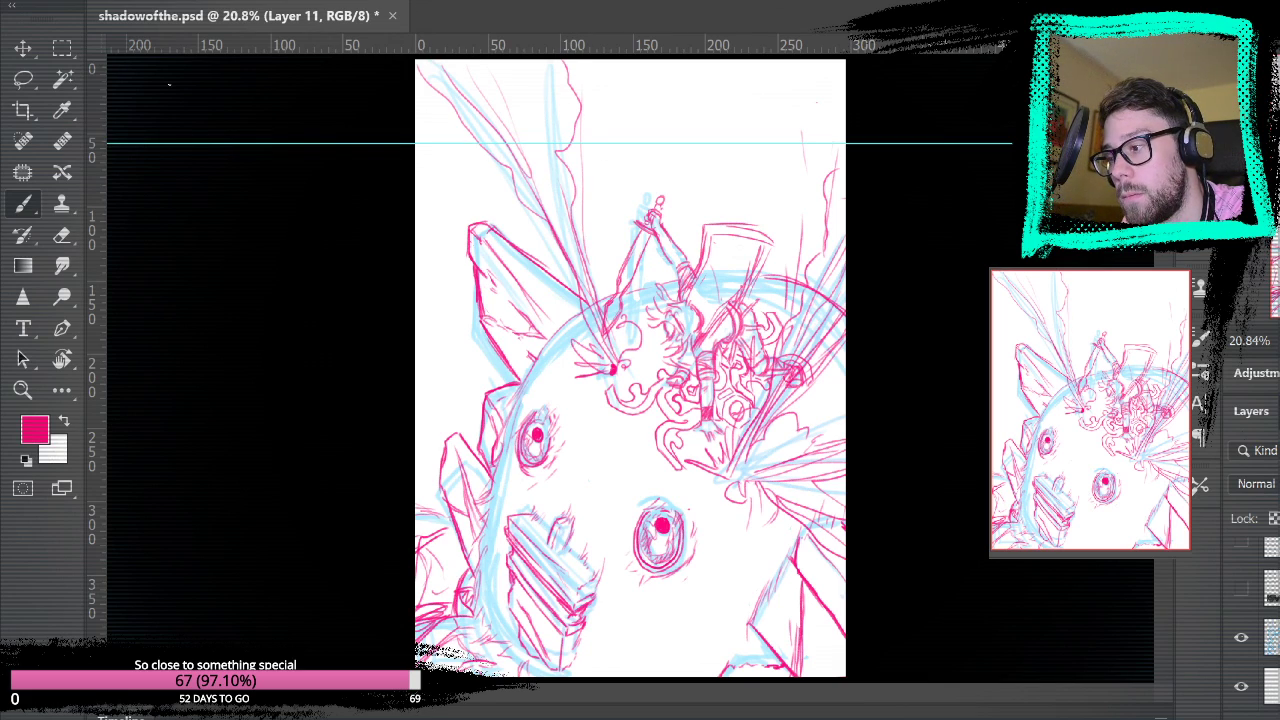
click(22, 48)
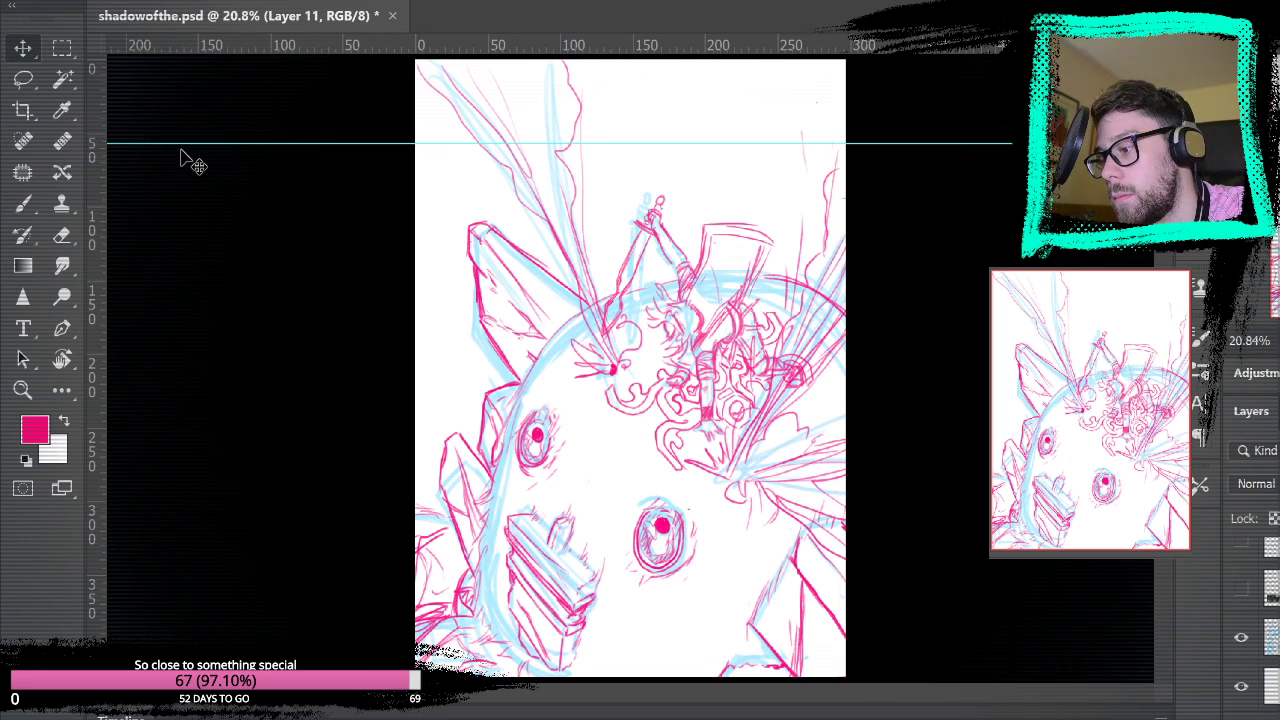
drag(186, 143, 208, 52)
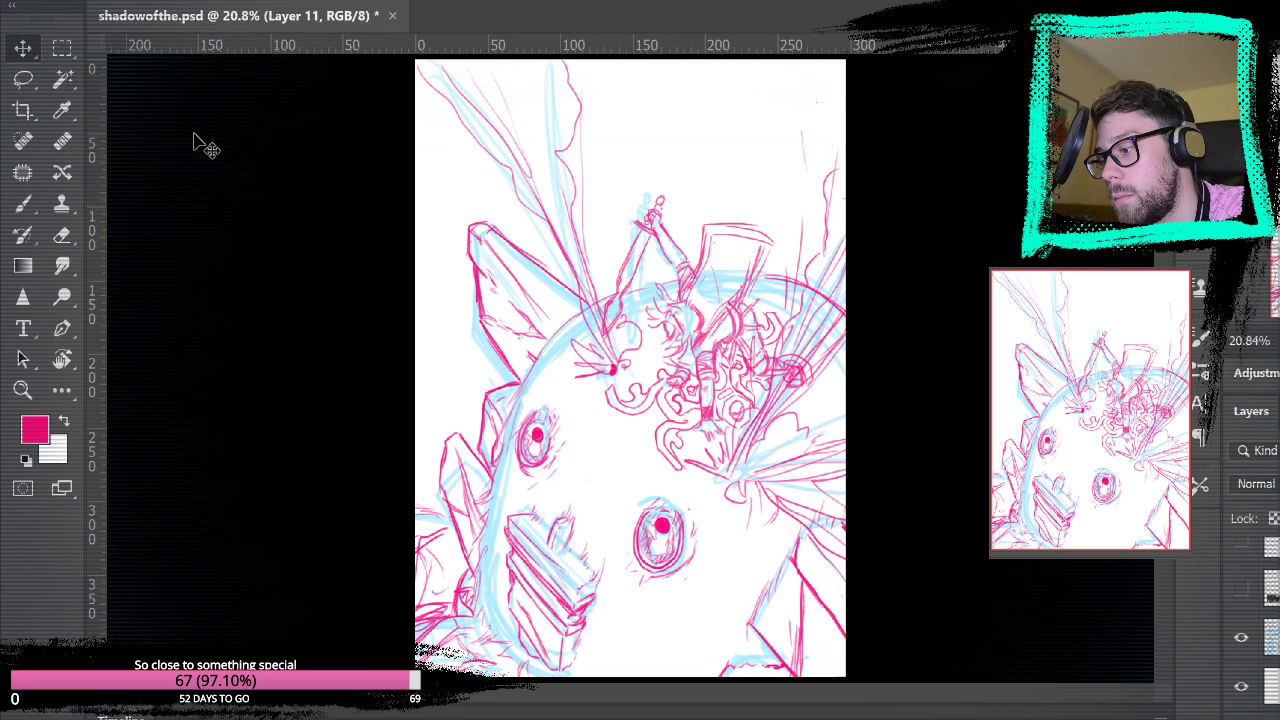
- Add two short curved strokes beside the sword-tip burst at the canvas's upper edge, and hide the blue sketch
click(24, 204)
drag(584, 65, 597, 131)
drag(595, 67, 600, 109)
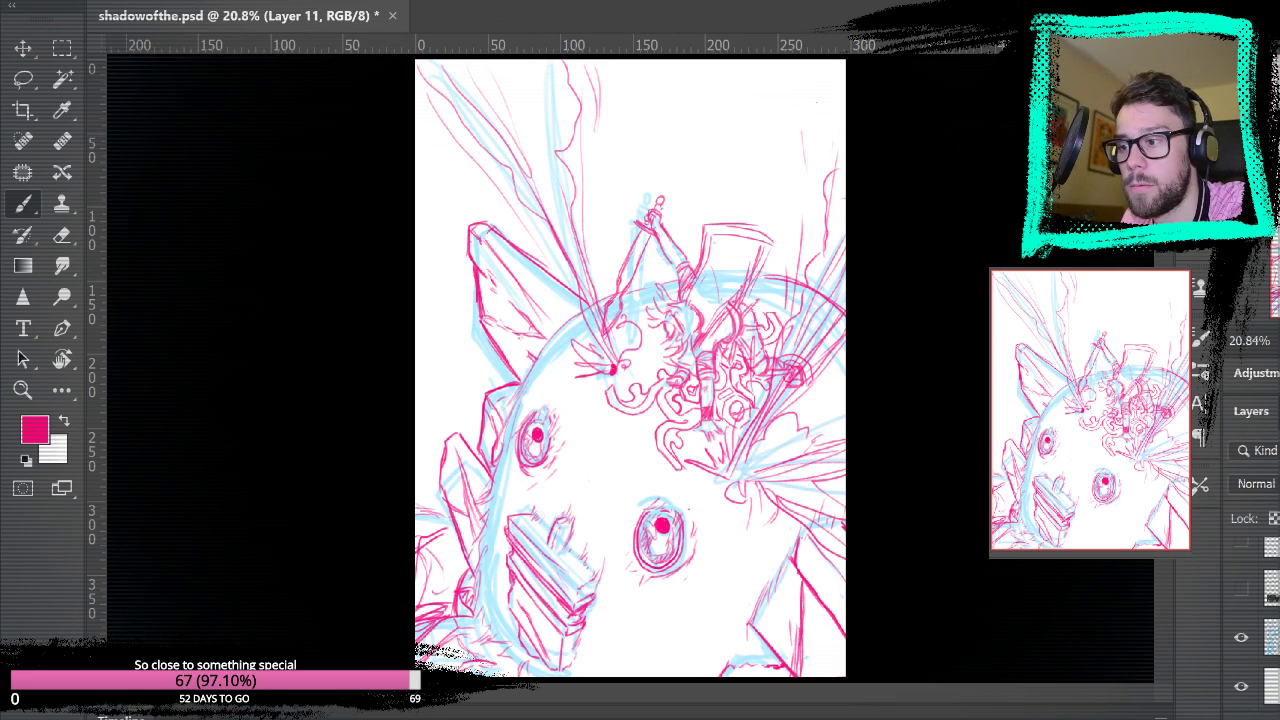
click(1241, 637)
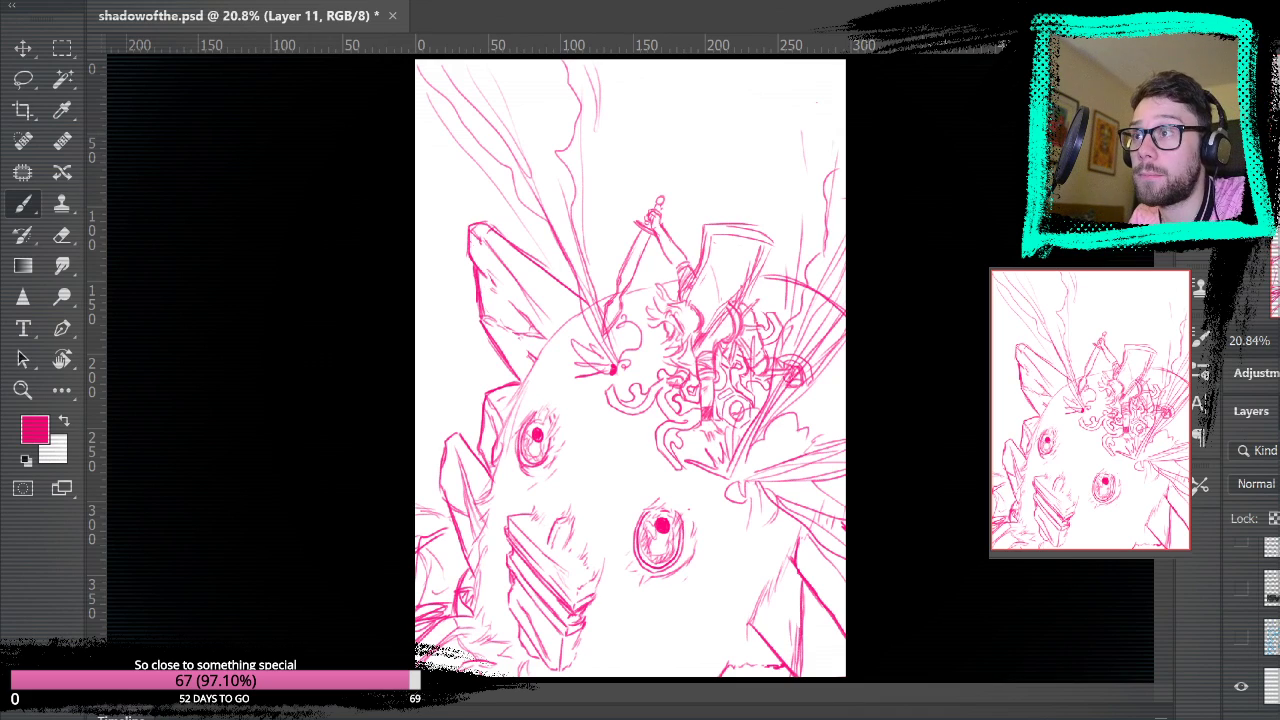
- Erase the warrior's lines that cross the right-hand rays, and clean the burst layer's lines where they overlap the sword tip
scroll(1258, 620, down, 5)
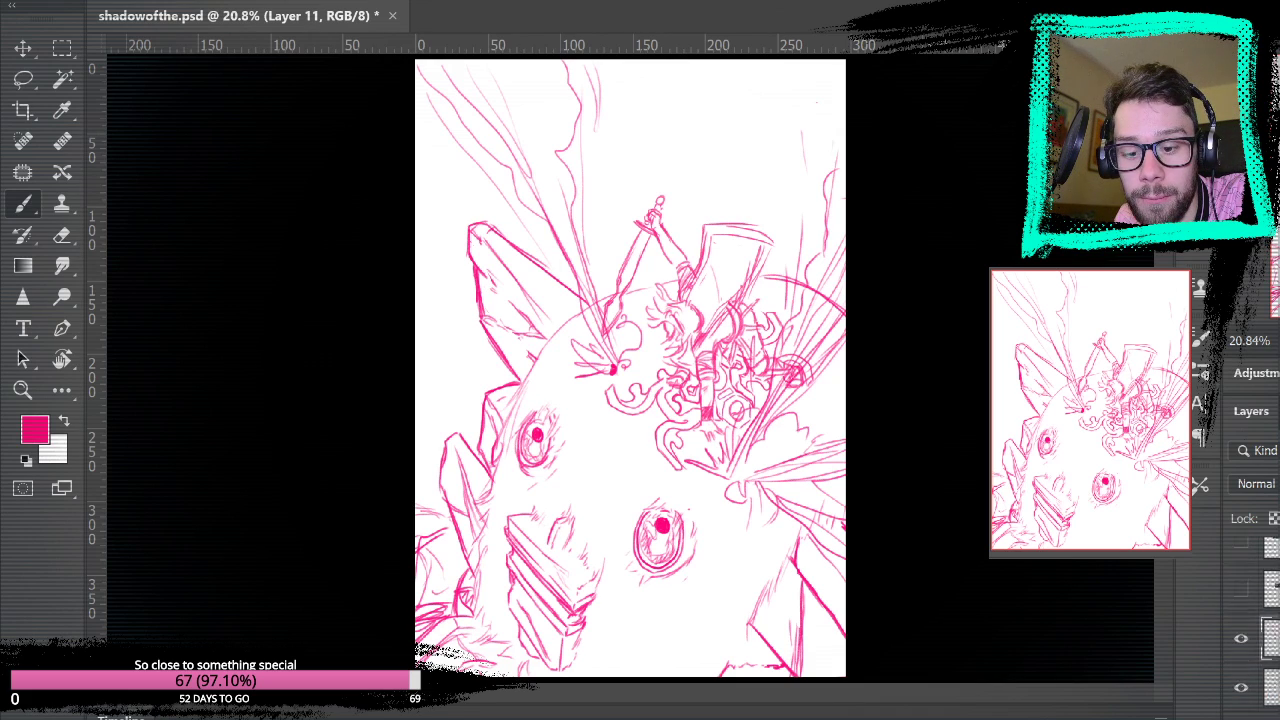
click(1271, 633)
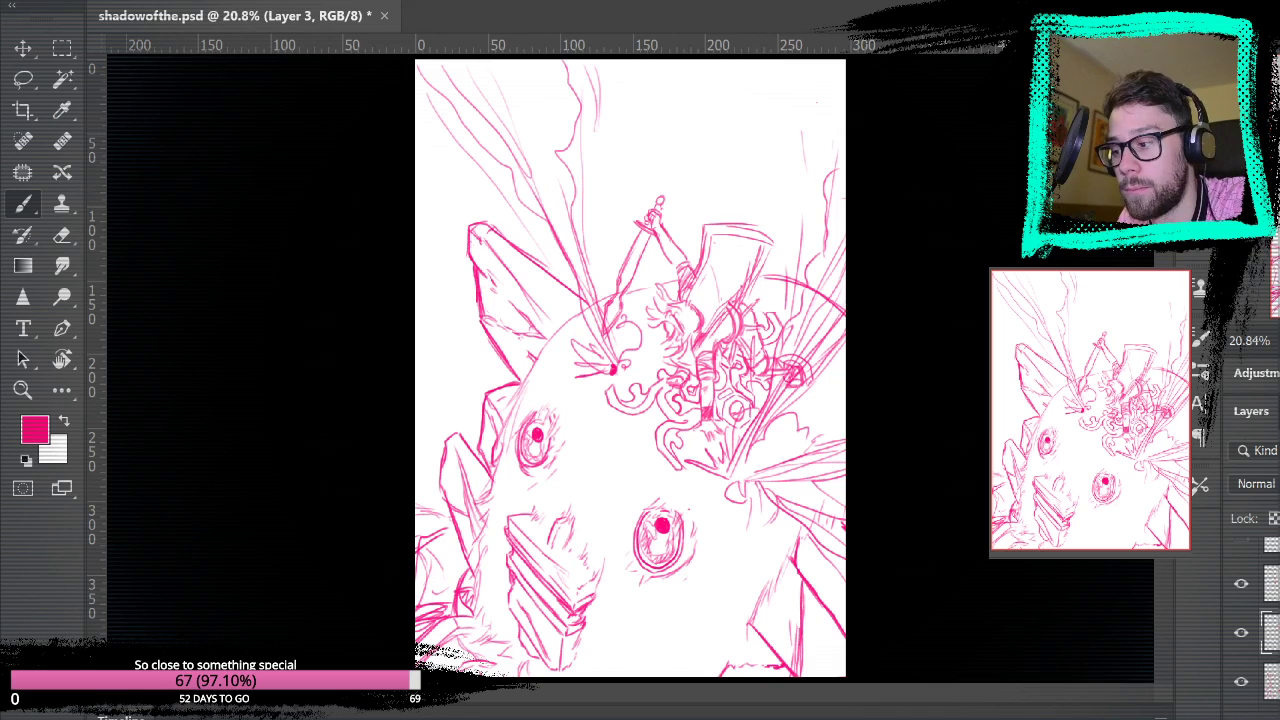
key(e)
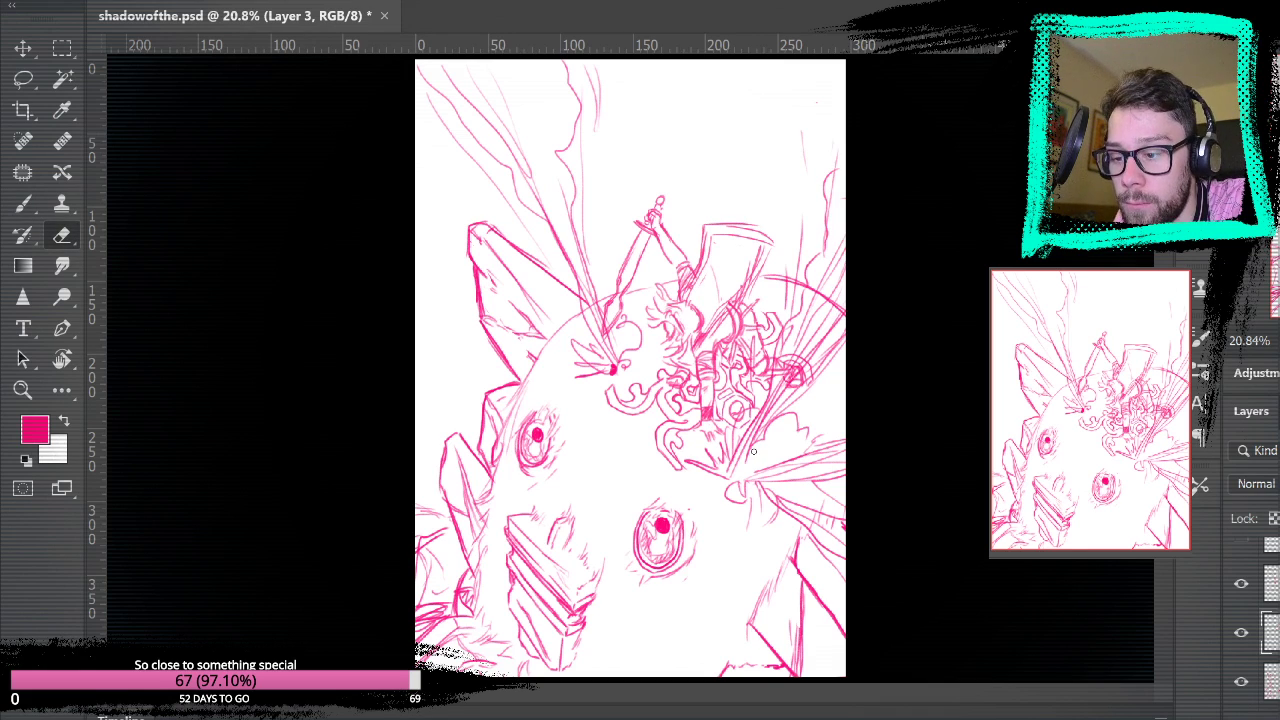
key(z)
click(600, 349)
click(862, 362)
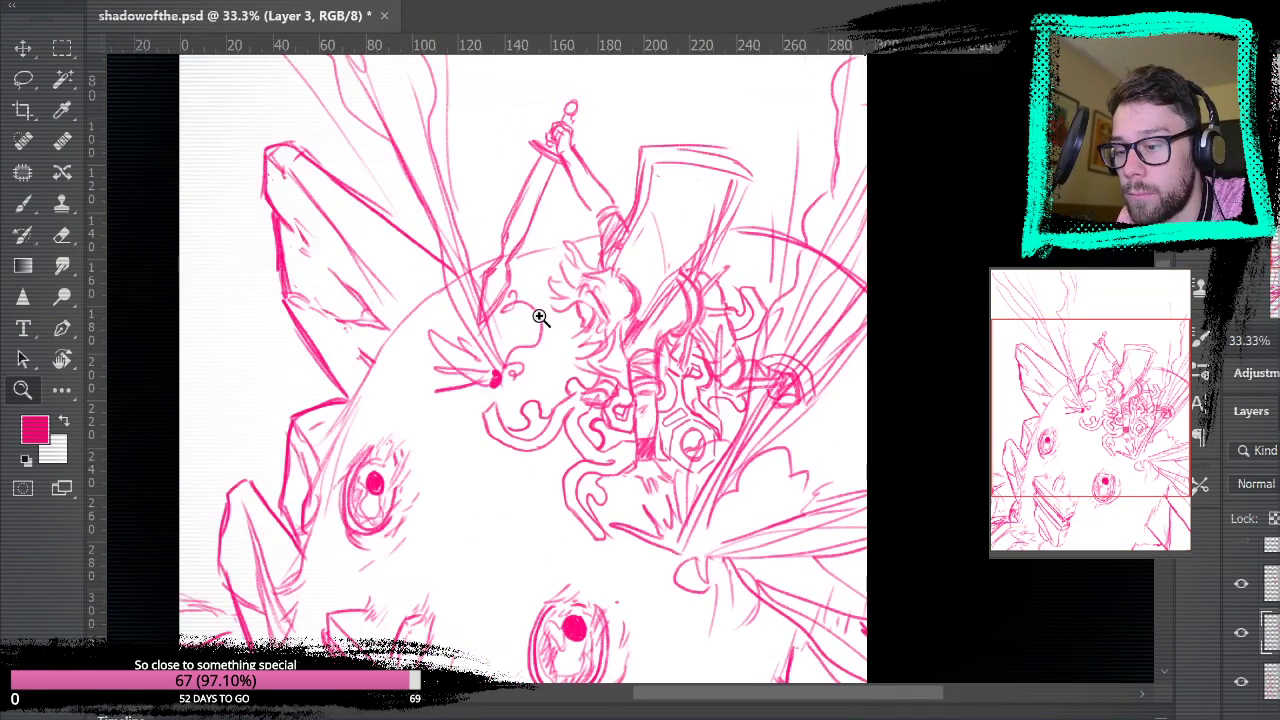
key(e)
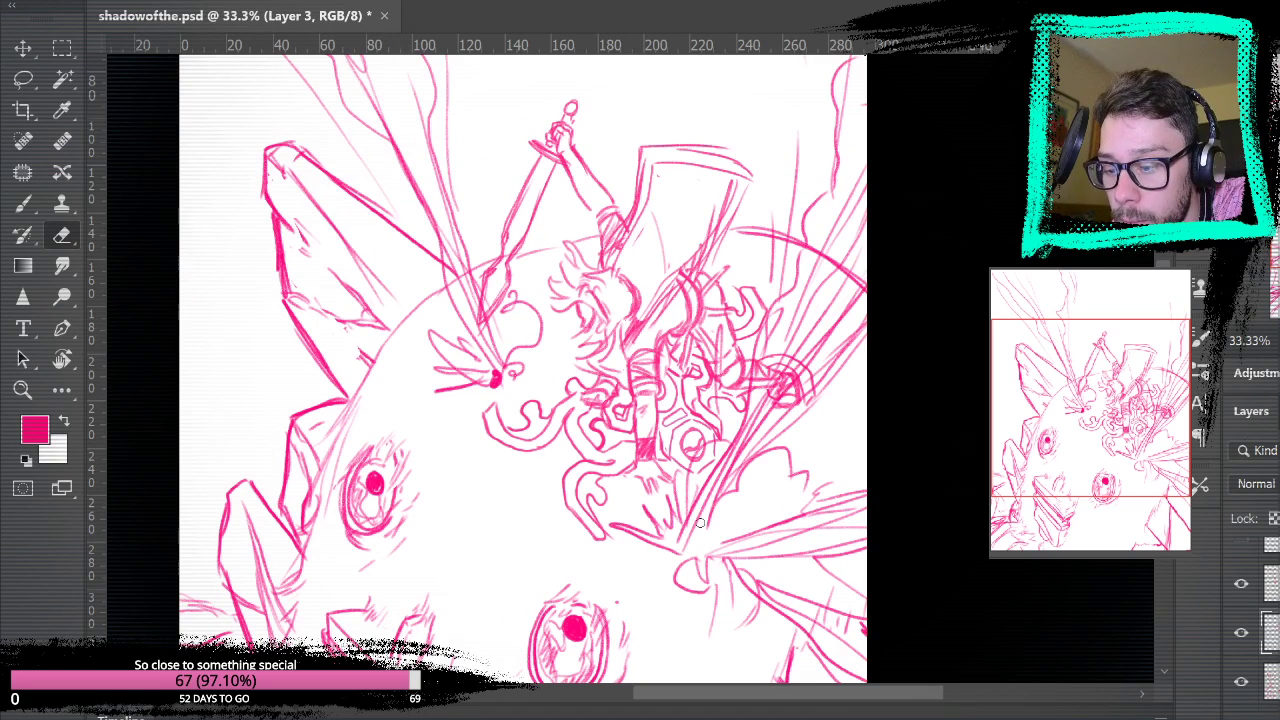
mouse_move(772, 402)
mouse_down()
mouse_move(780, 378)
mouse_move(762, 395)
mouse_move(759, 368)
mouse_move(755, 378)
mouse_up()
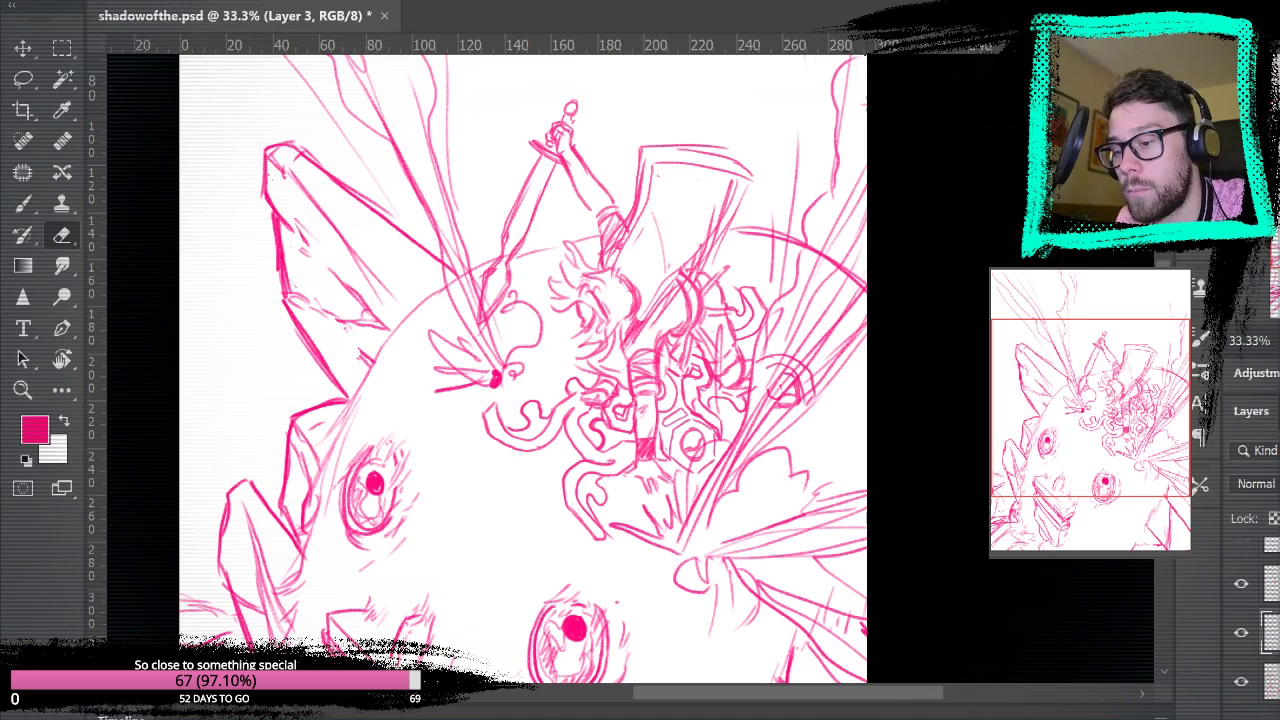
click(1271, 583)
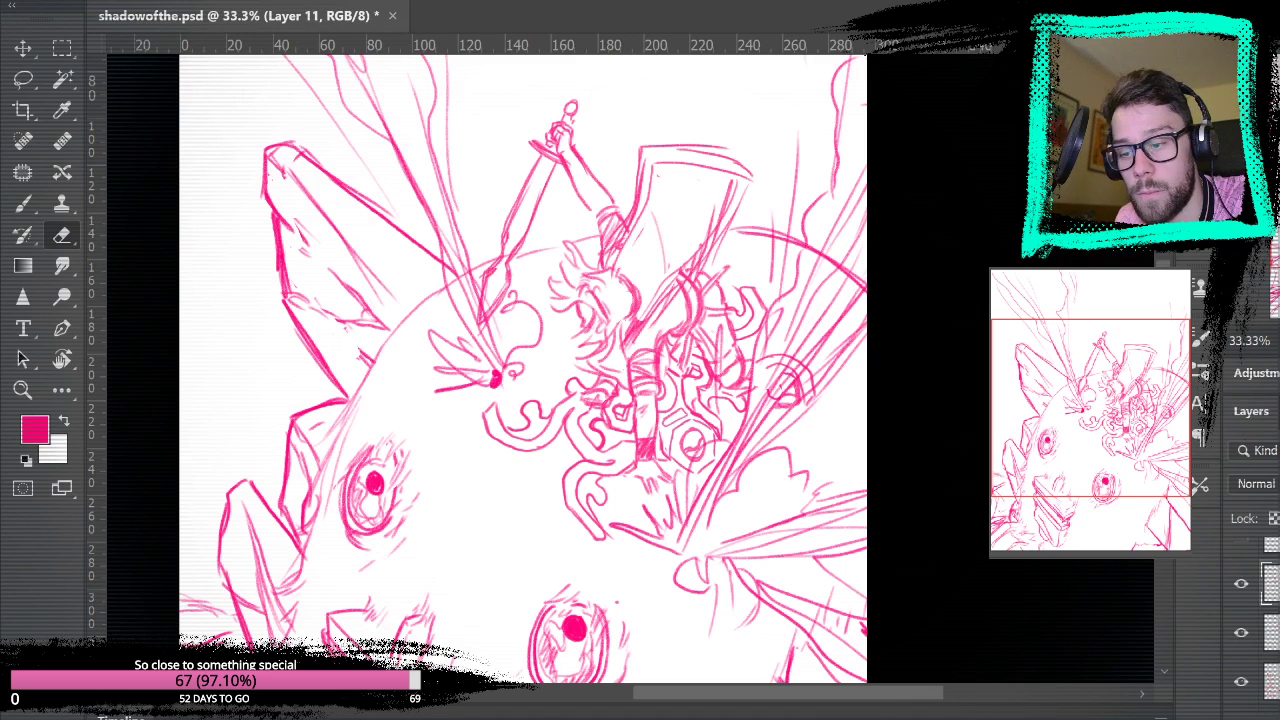
drag(489, 300, 487, 311)
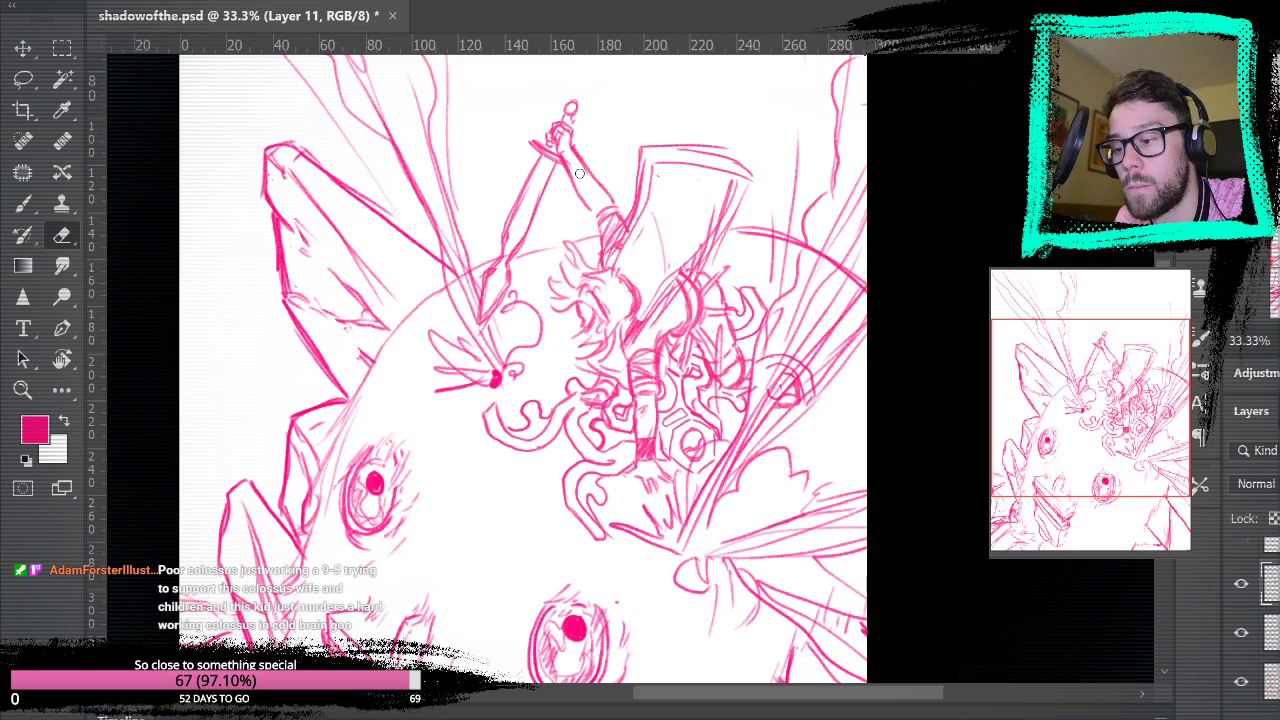
- On the colossus linework layer, erase the horn and head contour lines that run through the two bursts
click(1271, 681)
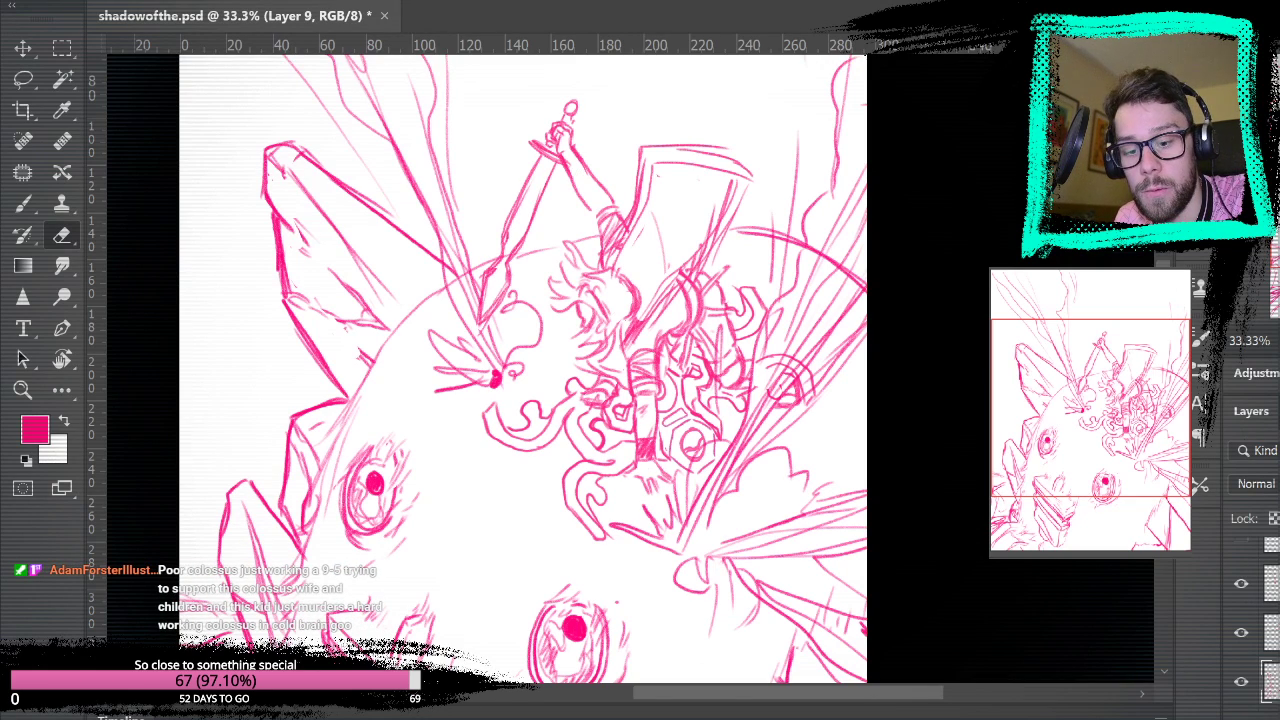
click(1240, 682)
click(1240, 682)
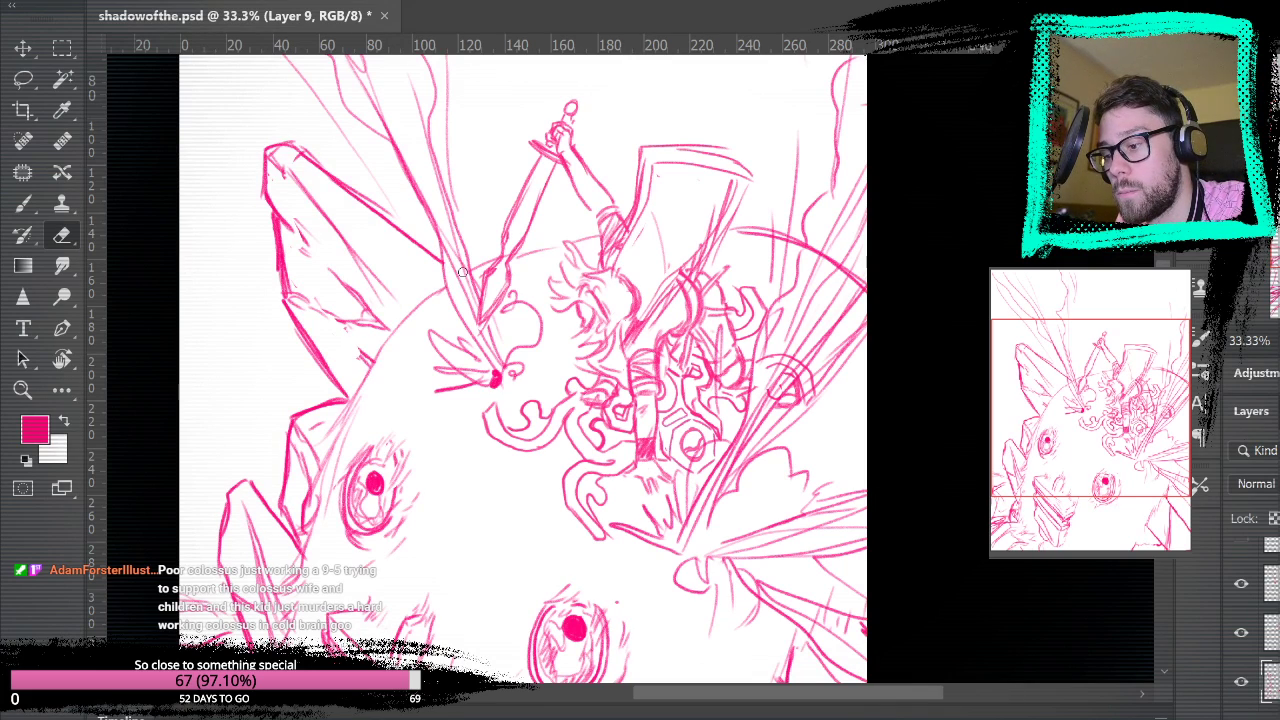
mouse_move(817, 242)
mouse_down()
mouse_move(846, 282)
mouse_move(866, 277)
mouse_move(862, 290)
mouse_up()
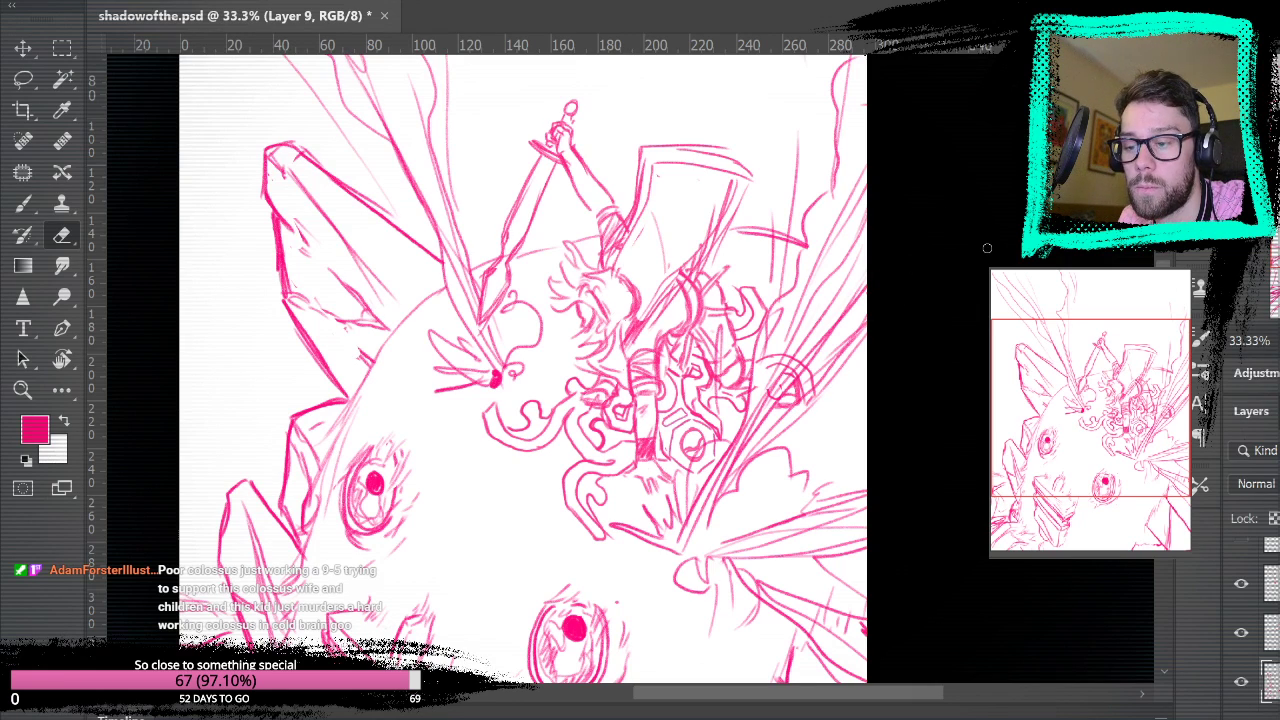
drag(914, 543, 897, 236)
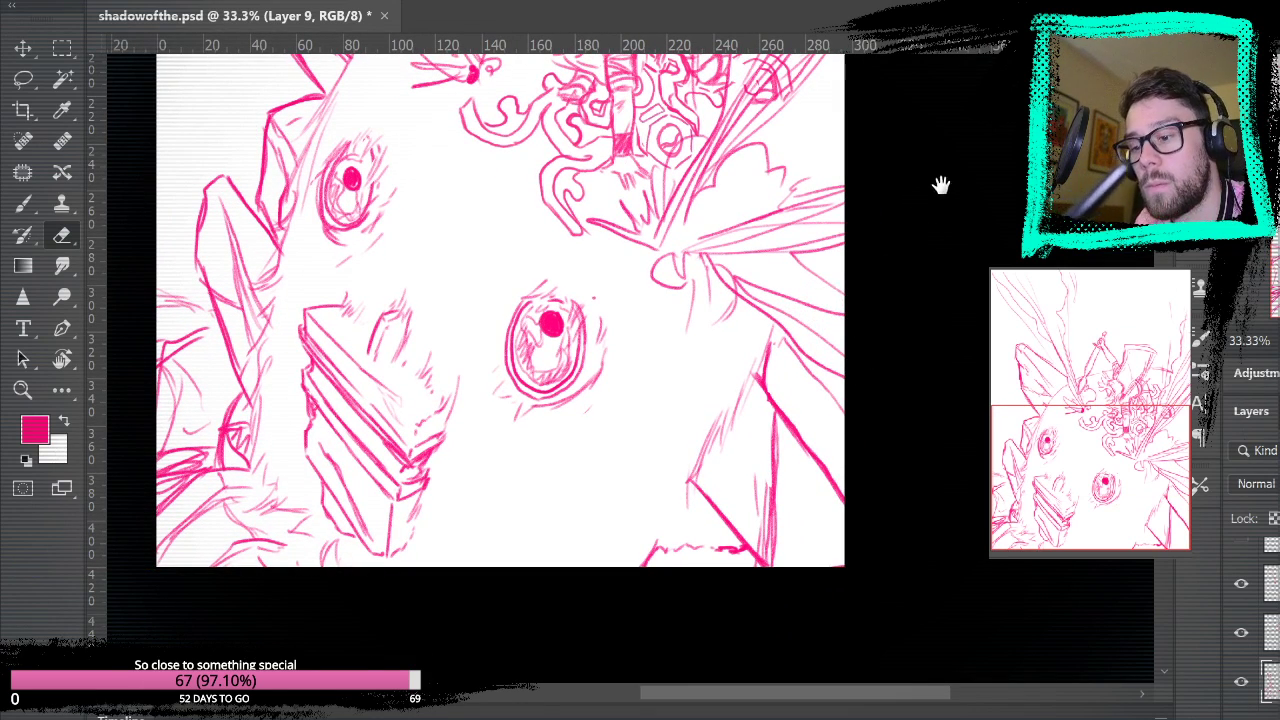
drag(929, 186, 1017, 412)
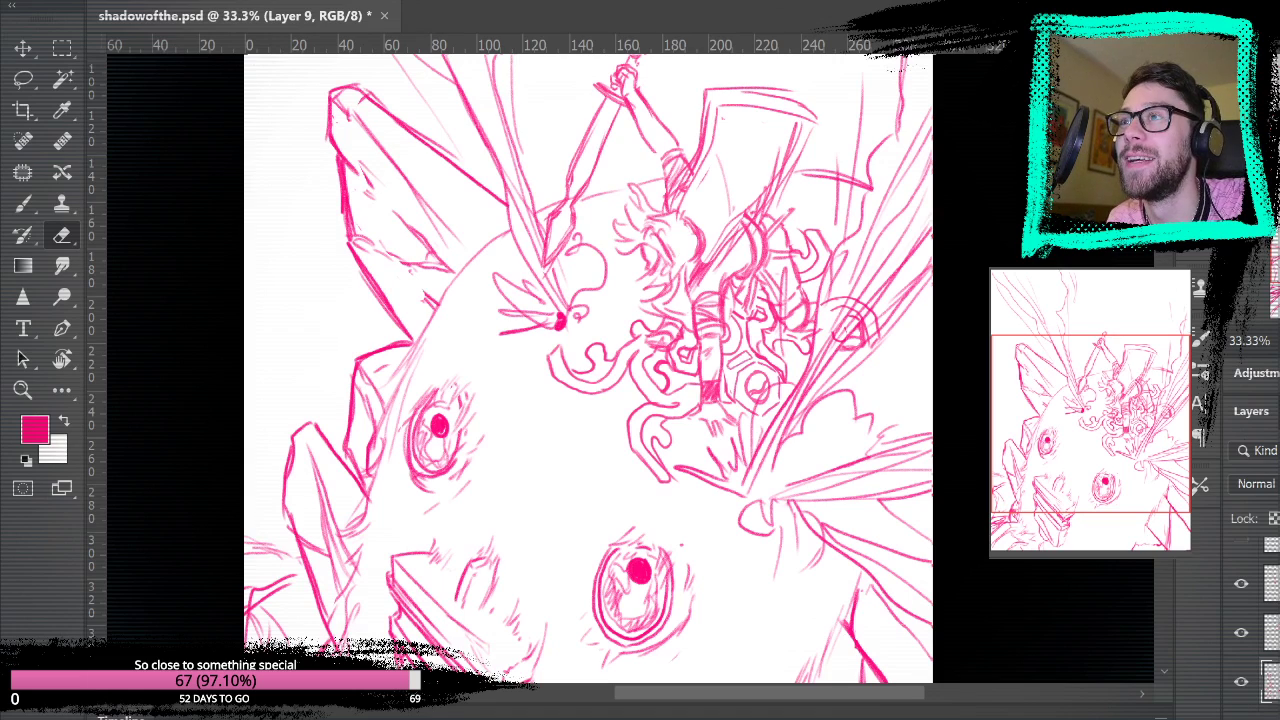
scroll(1262, 625, down, 3)
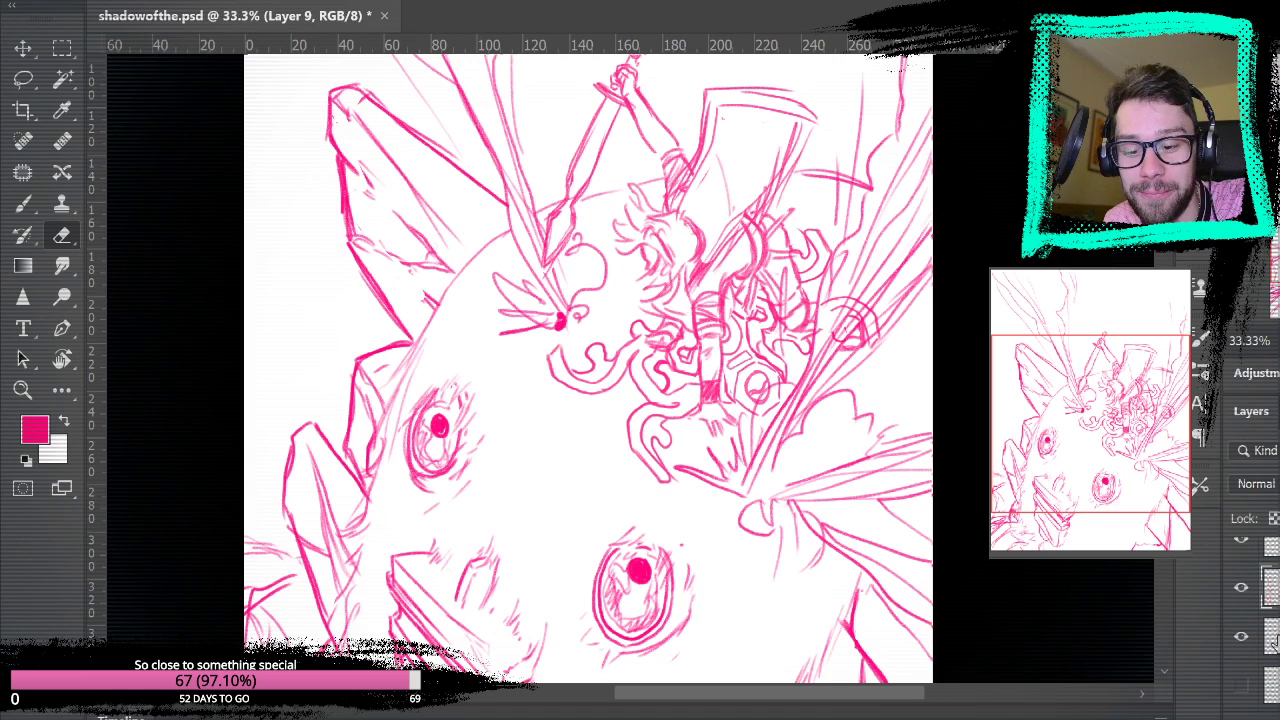
- On Layer 7, erase the lines of the circular ornament where it overlaps the right-hand burst rays
click(1241, 636)
click(1241, 636)
click(1268, 636)
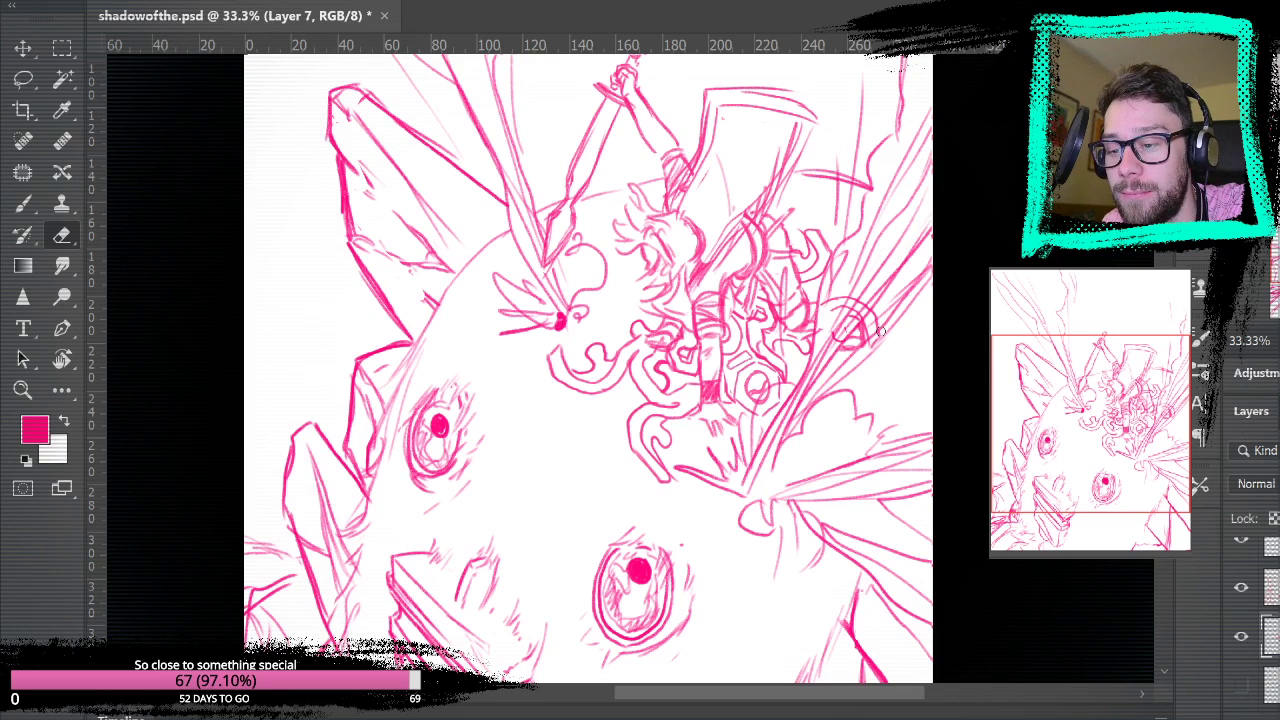
mouse_move(874, 284)
mouse_down()
mouse_move(856, 310)
mouse_move(828, 298)
mouse_up()
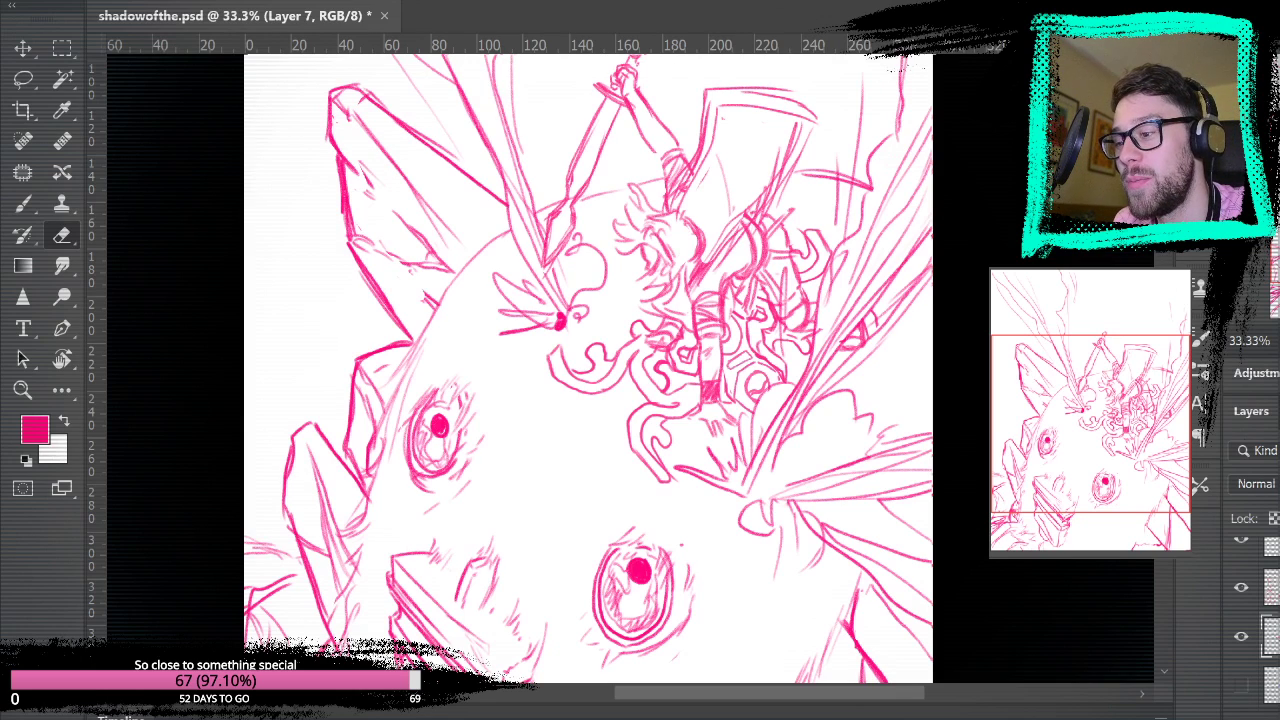
scroll(500, 151, down, 3)
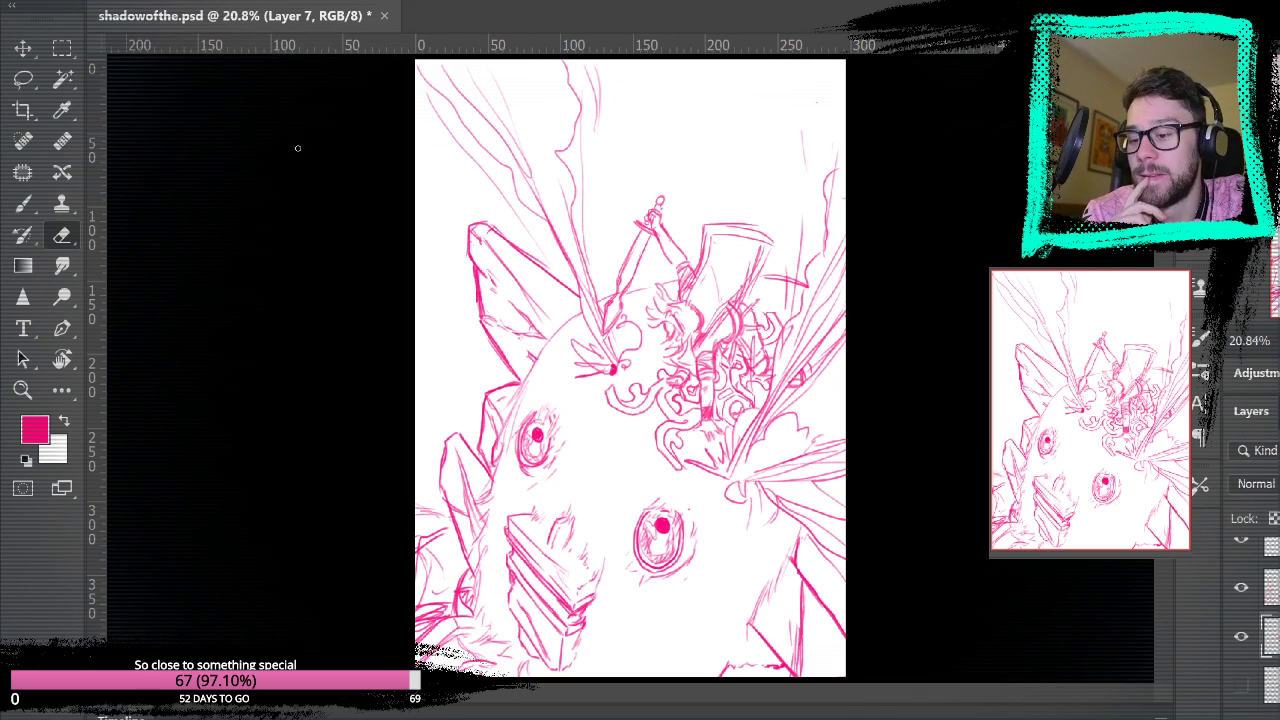
- Toggle the visibility of the linework layers on the full canvas to check which lines each one holds
click(1241, 636)
click(1241, 636)
click(1242, 590)
click(1242, 590)
click(1242, 590)
click(1272, 588)
click(1242, 589)
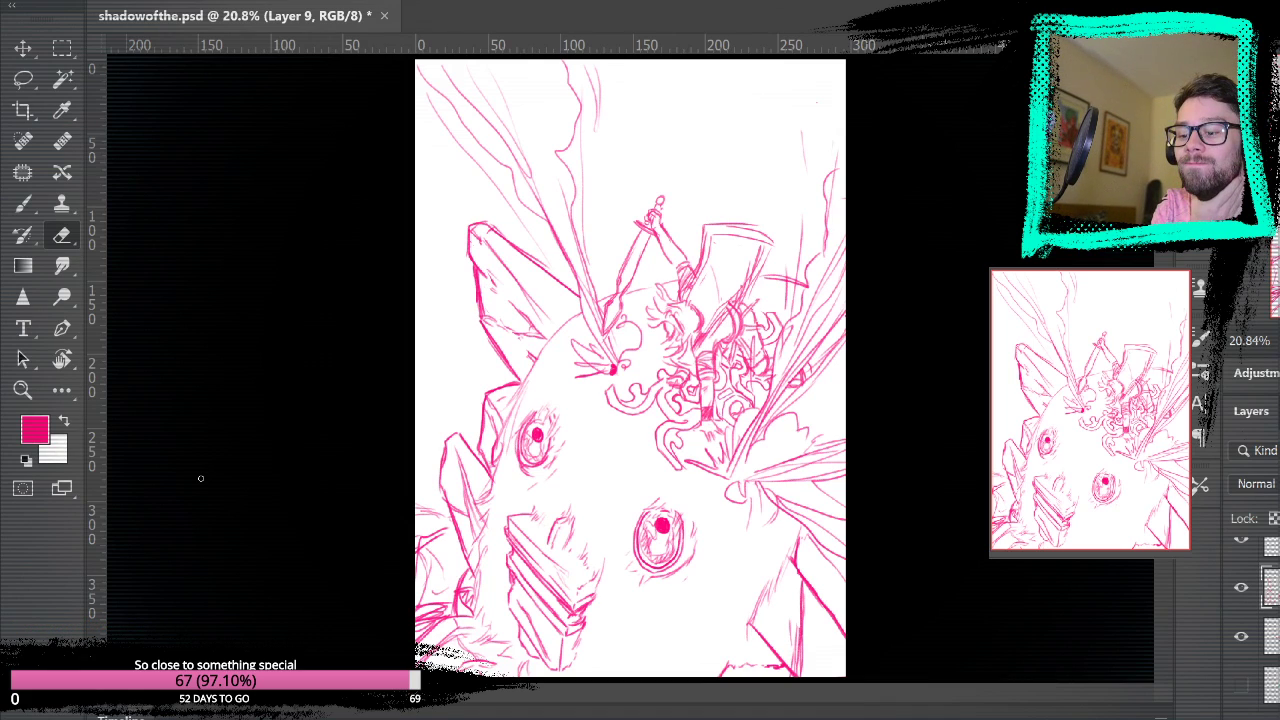
- Identify Layer 7 as the ornament layer and shift its swirls slightly up and to the left, comparing against the previous position
scroll(1256, 612, up, 1)
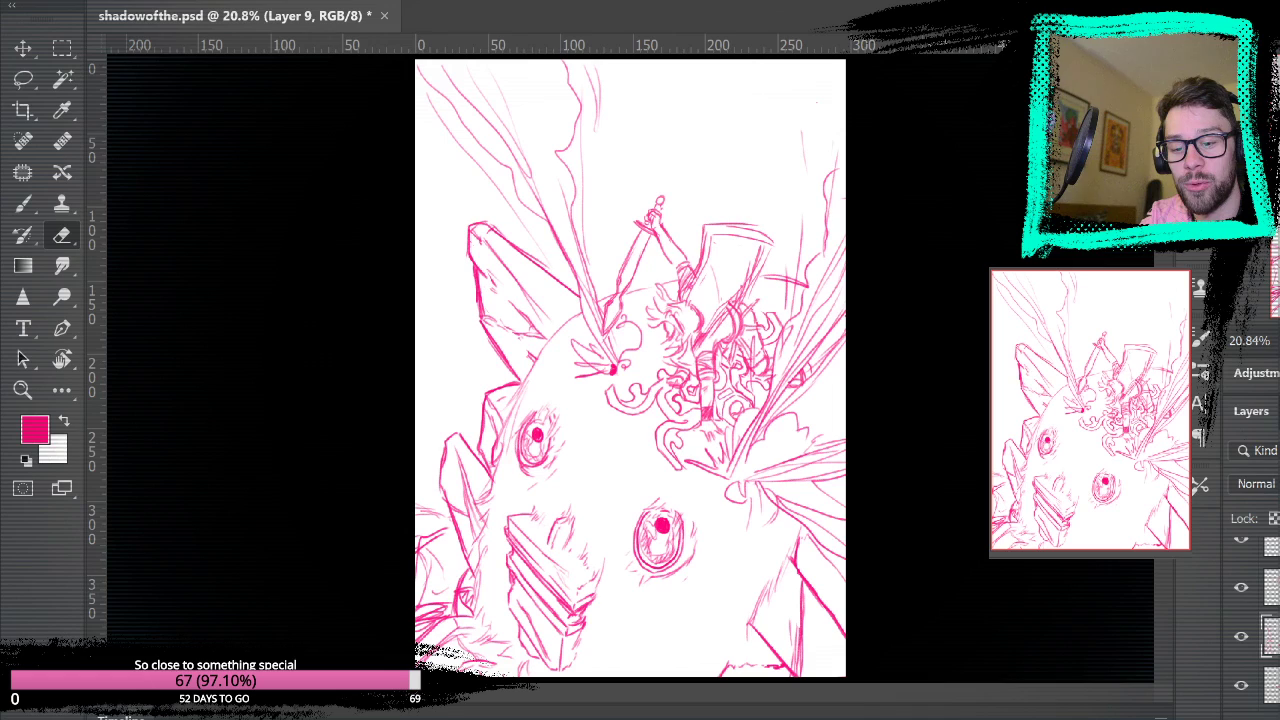
click(1241, 637)
click(1242, 637)
click(1241, 590)
click(1241, 590)
scroll(1246, 688, down, 1)
click(1242, 686)
click(1242, 686)
click(1273, 686)
key(v)
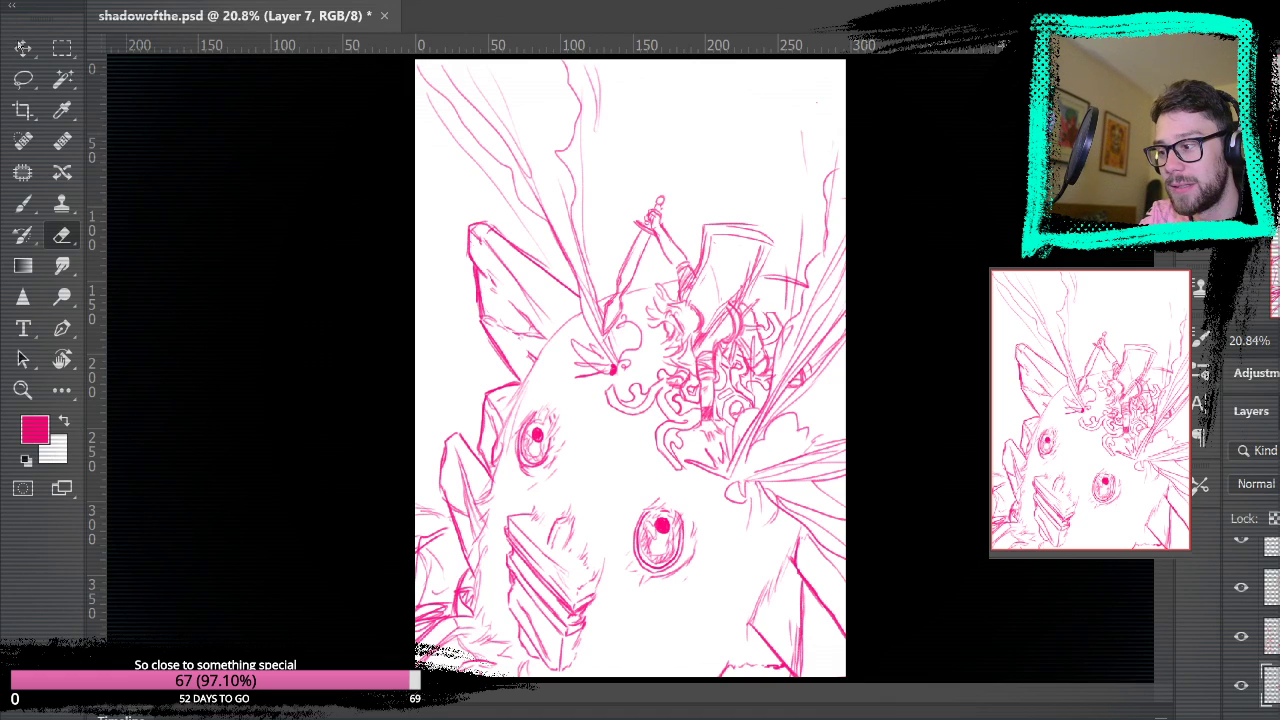
mouse_move(695, 443)
mouse_down()
mouse_move(684, 416)
mouse_move(686, 430)
mouse_up()
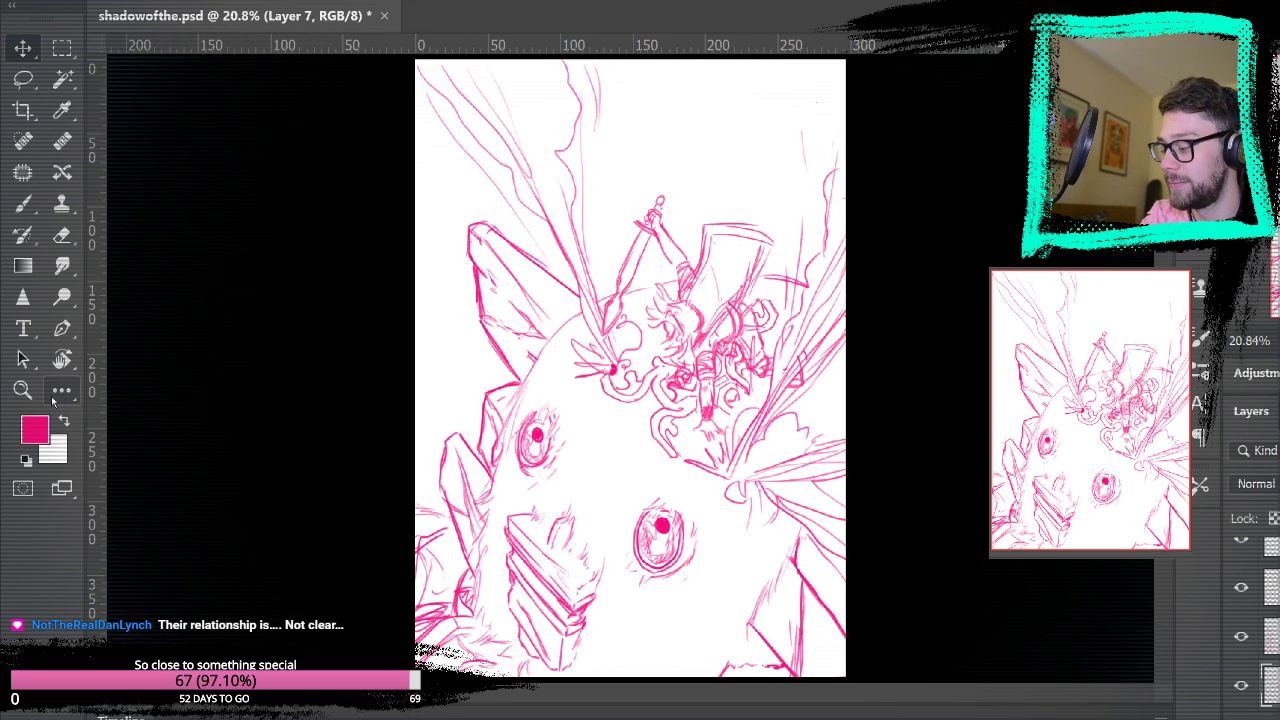
key(ctrl+z)
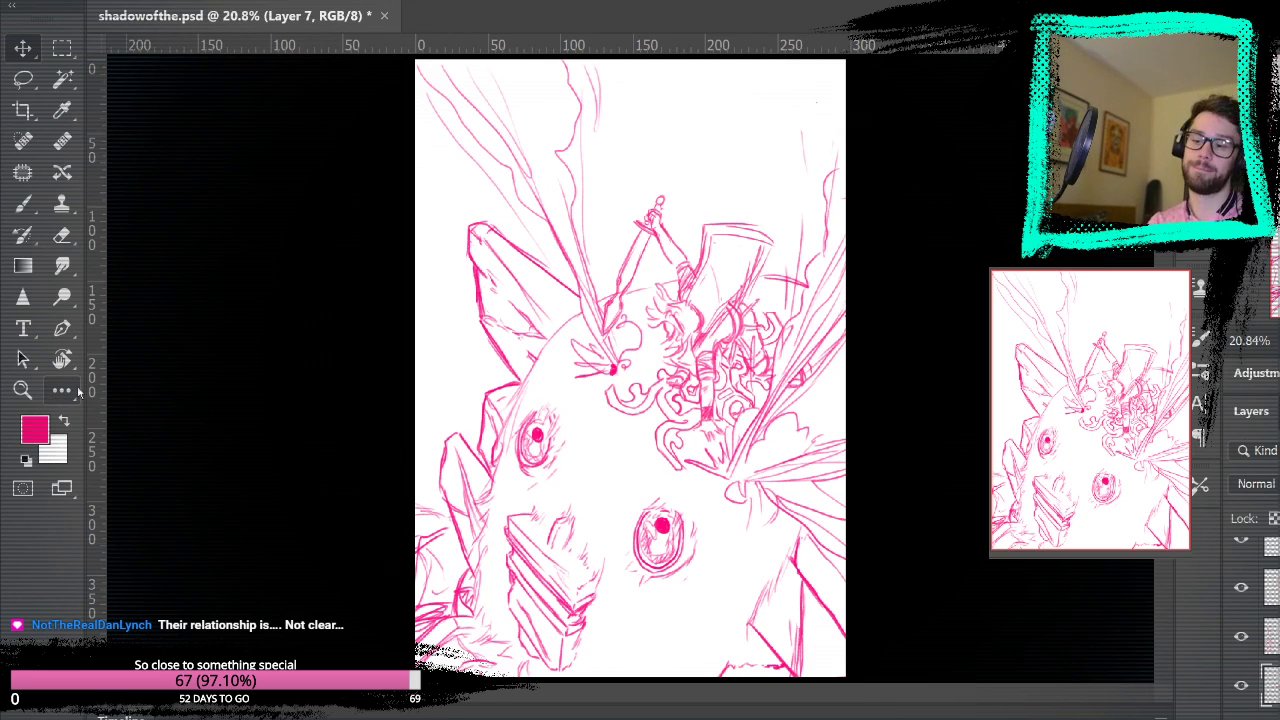
key(ctrl+shift+z)
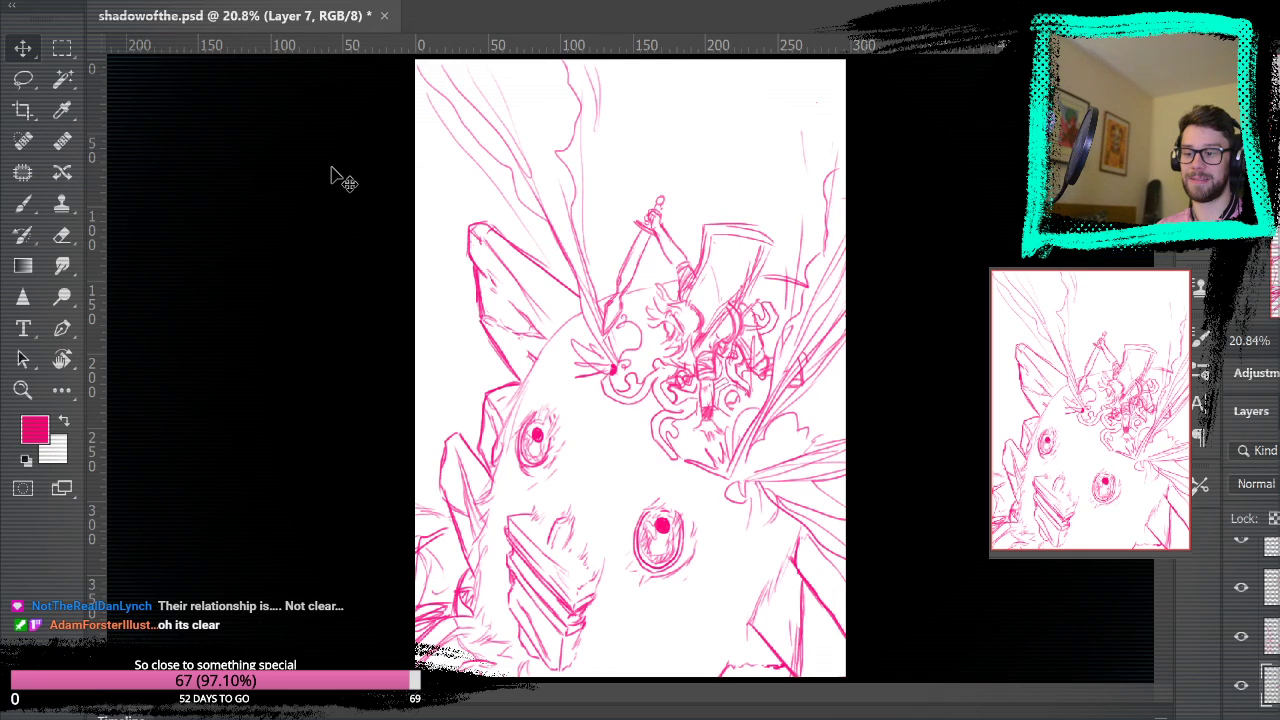
- With the warrior layer temporarily hidden, complete the round emblem's outline and close the open end of the lower swirl in pink
click(22, 390)
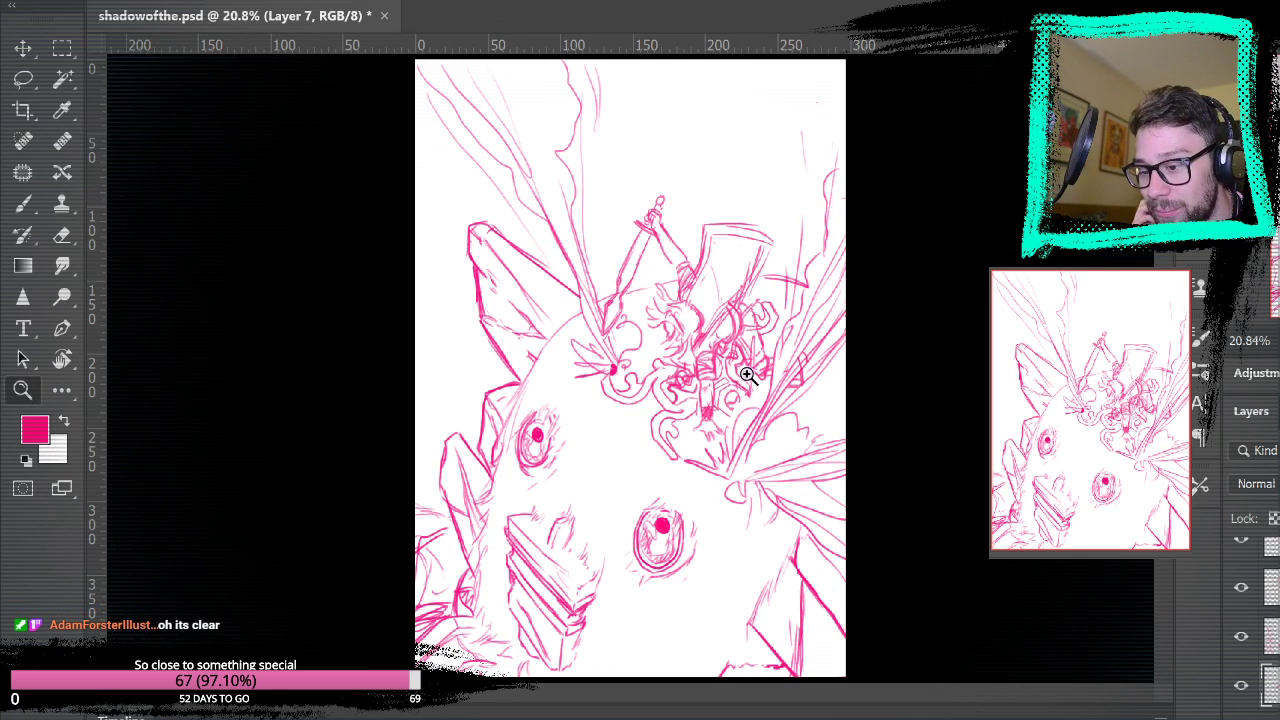
click(757, 426)
click(760, 423)
click(763, 420)
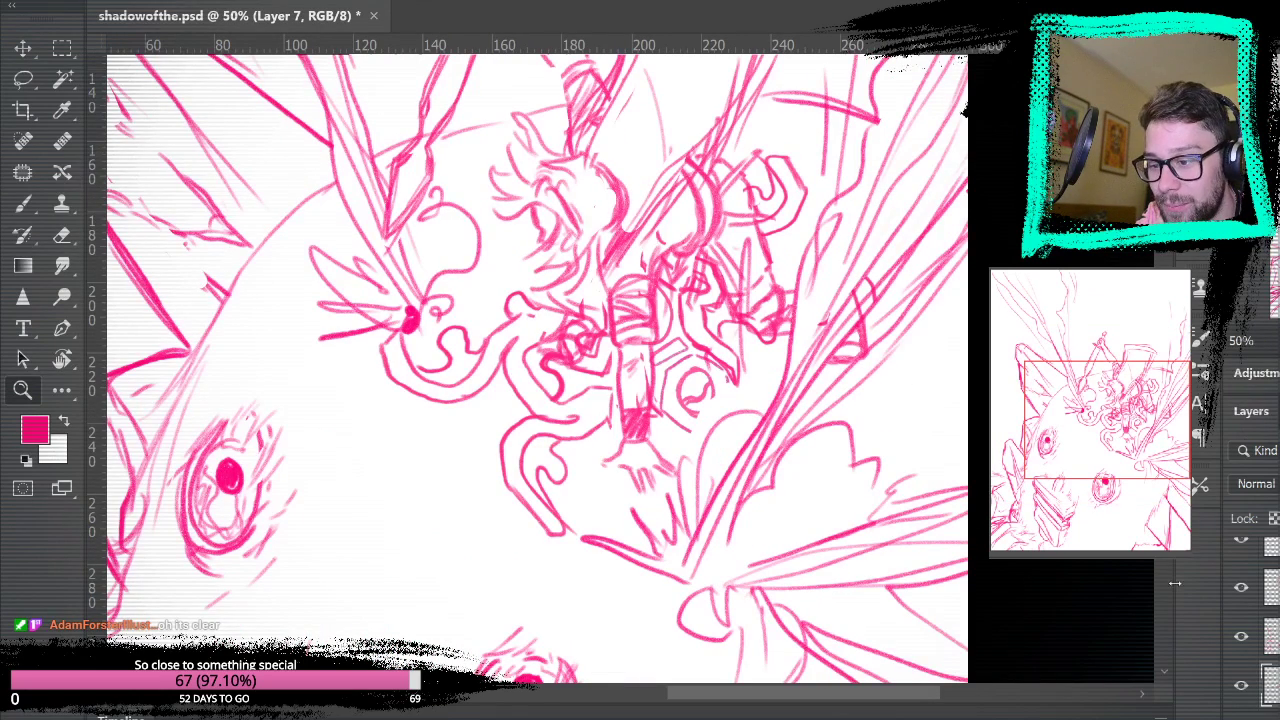
click(1242, 637)
click(1245, 640)
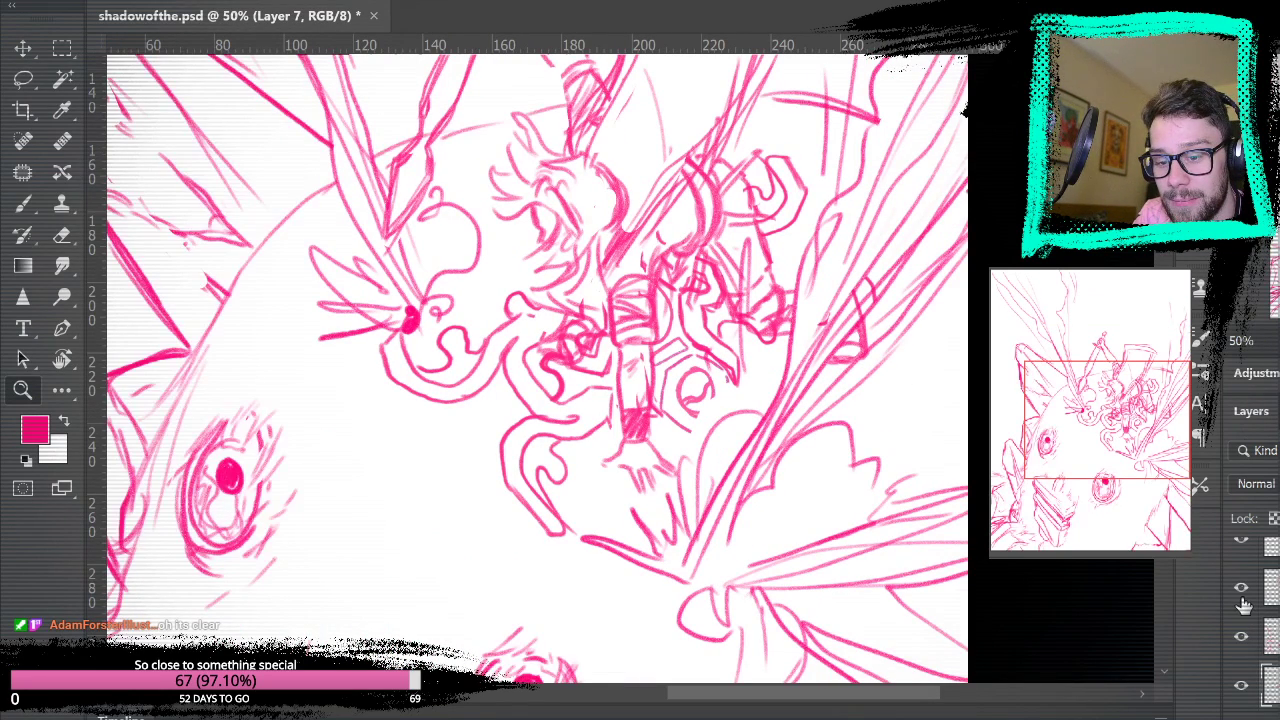
click(1243, 600)
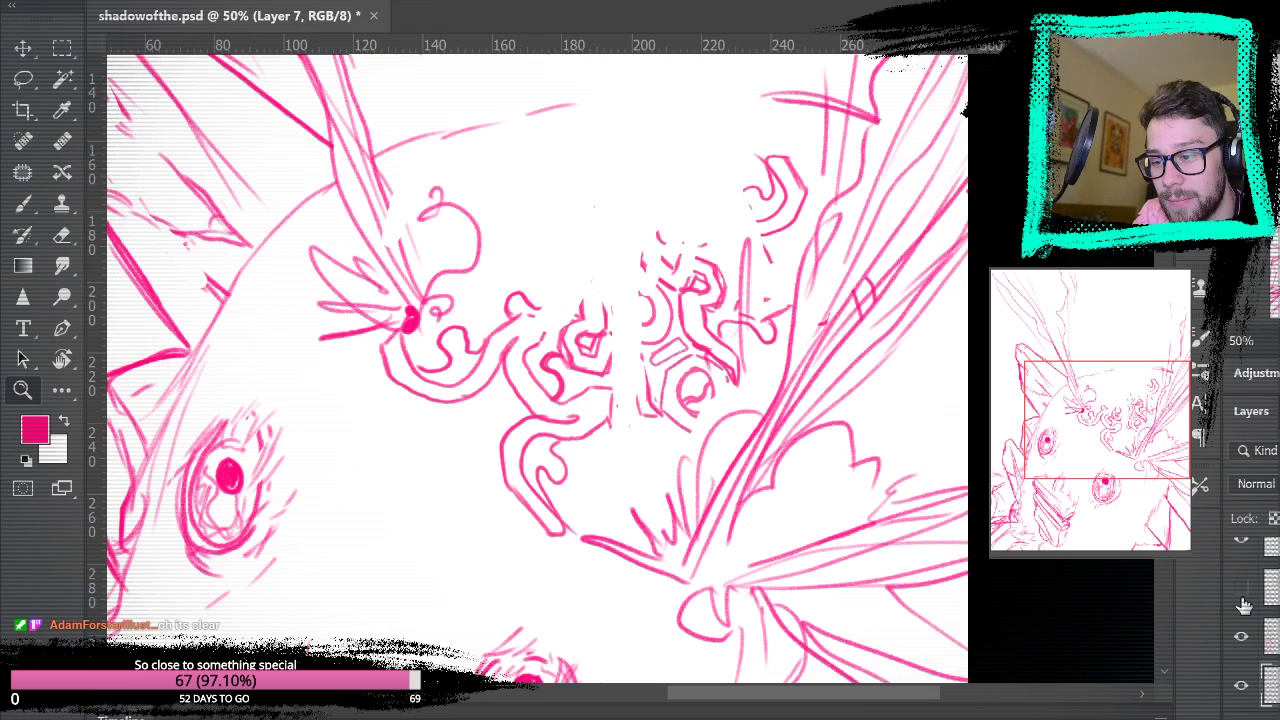
key(b)
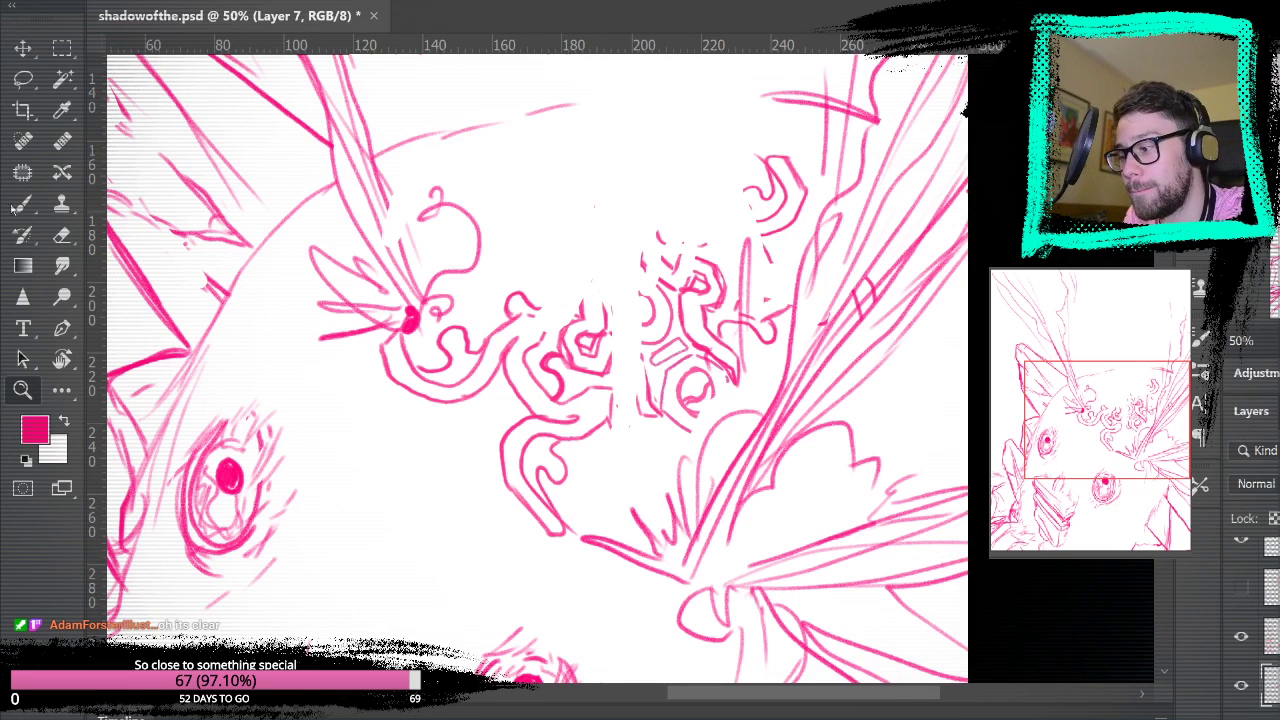
mouse_move(731, 378)
mouse_down()
mouse_move(735, 415)
mouse_move(702, 437)
mouse_move(702, 412)
mouse_up()
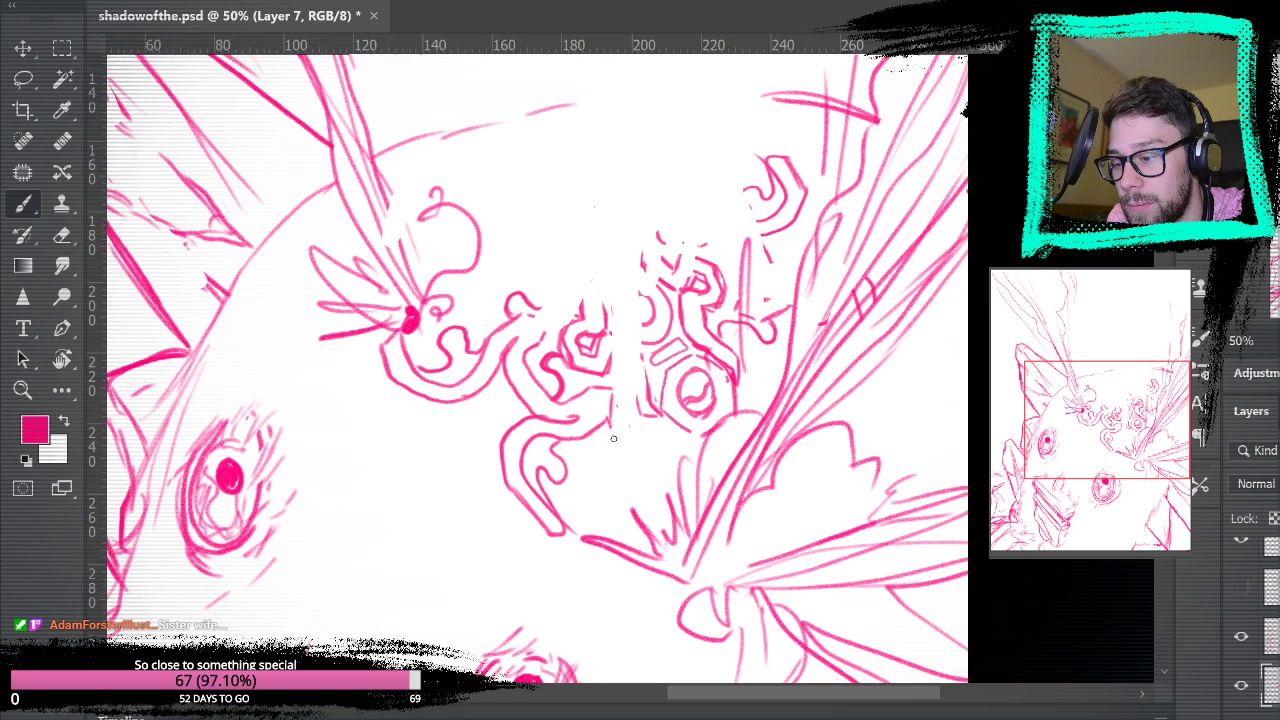
drag(607, 424, 625, 405)
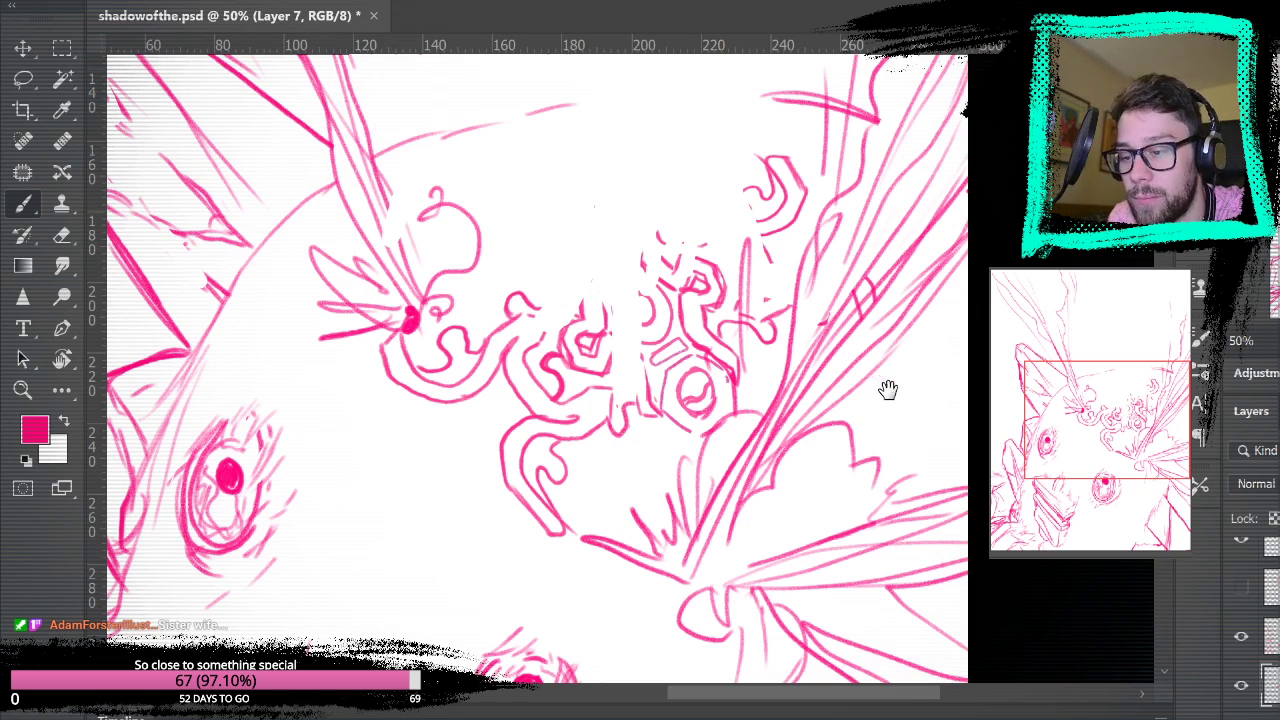
drag(886, 380, 863, 454)
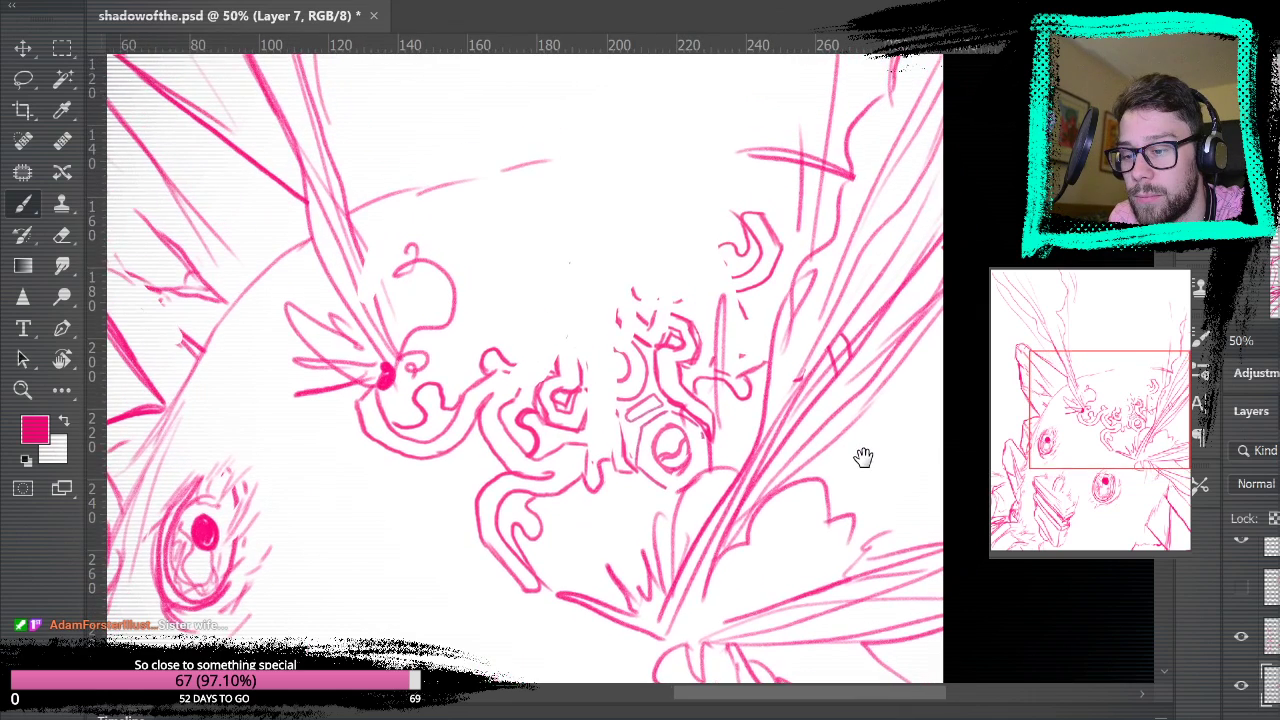
click(1241, 587)
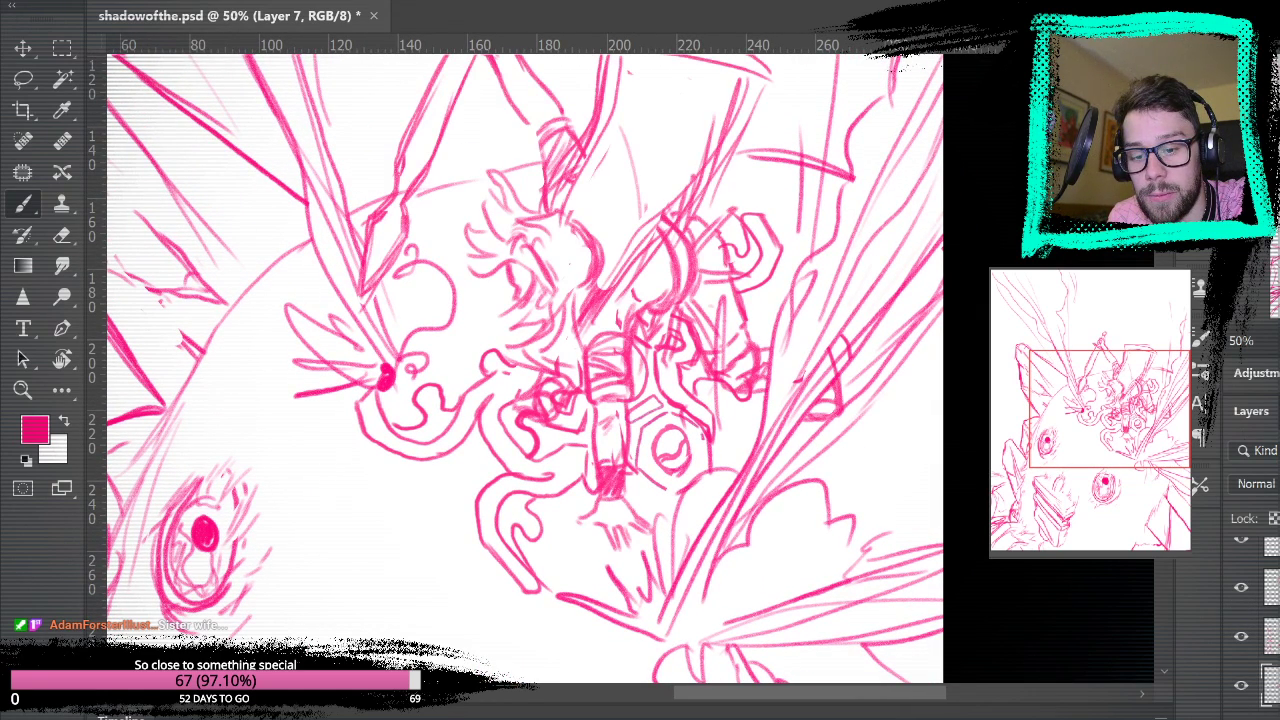
- Lower the opacity of the ornament layer, Layer 7, so its swirls are fainter than the warrior
click(1271, 587)
click(1271, 685)
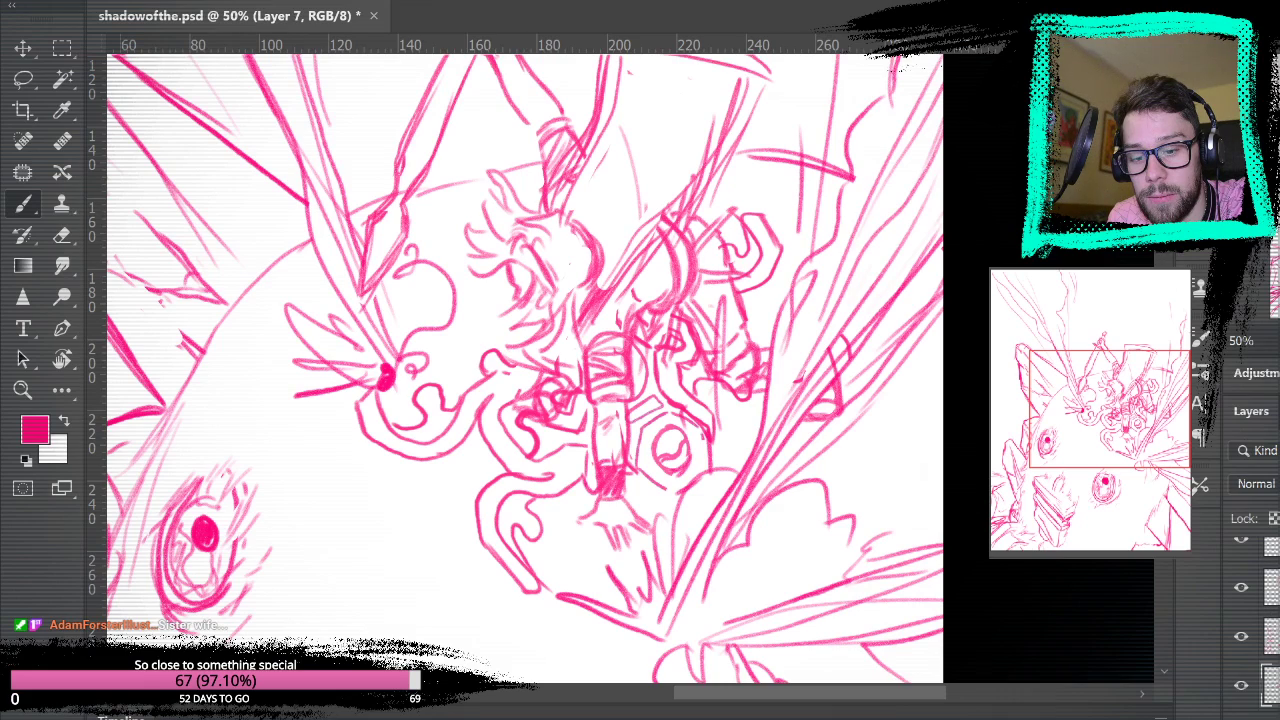
key(5)
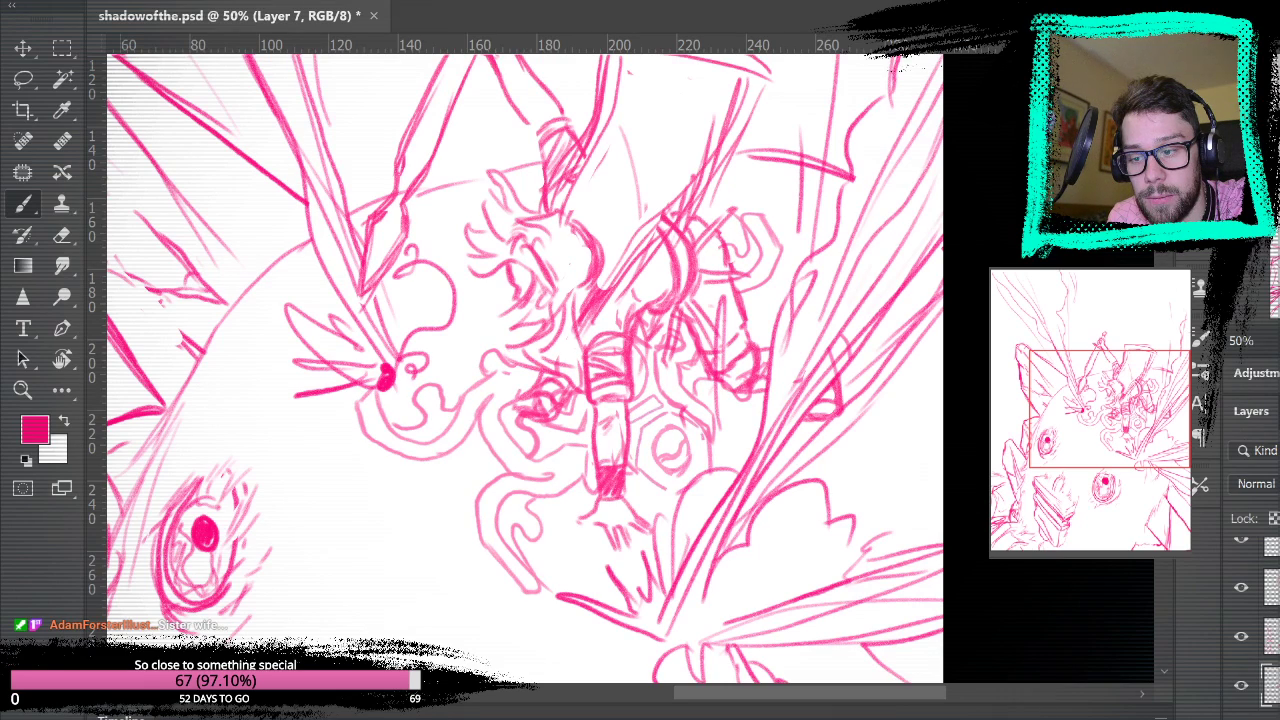
- Hide the colossus and burst linework layers, isolating the warrior and the ornament, with Layer 7 selected
alt+click(1241, 587)
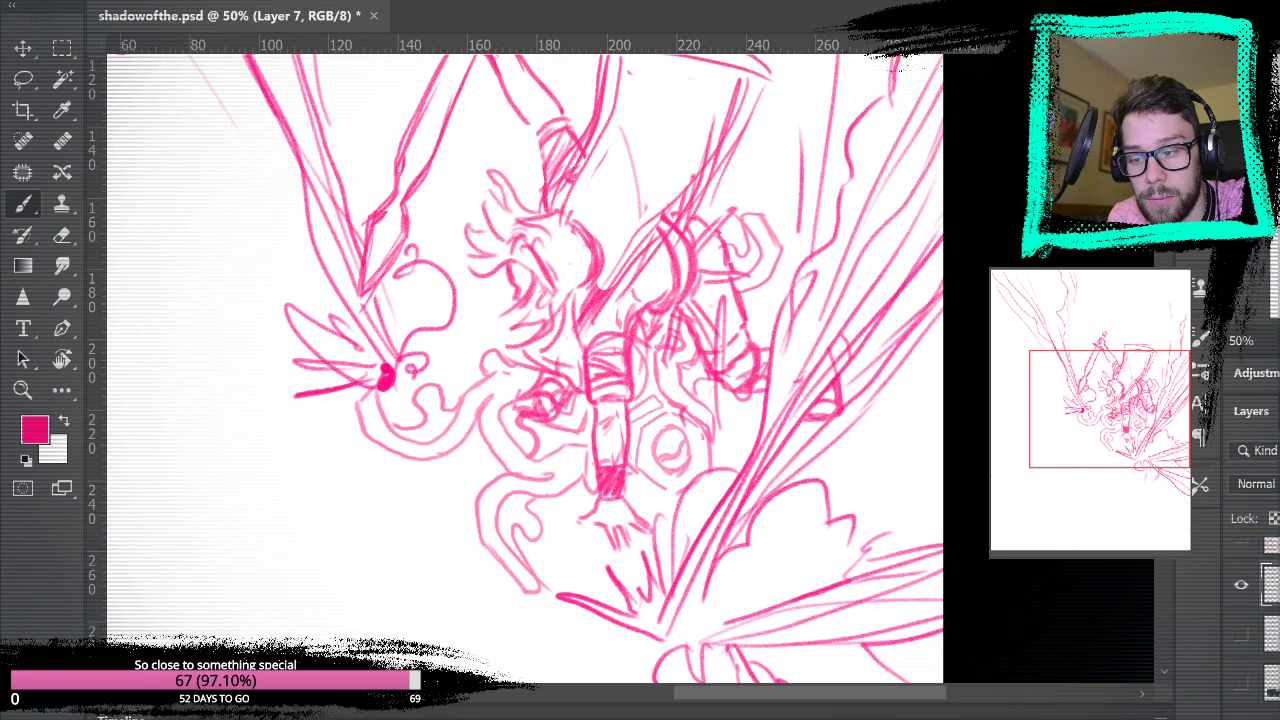
click(1271, 633)
click(1241, 540)
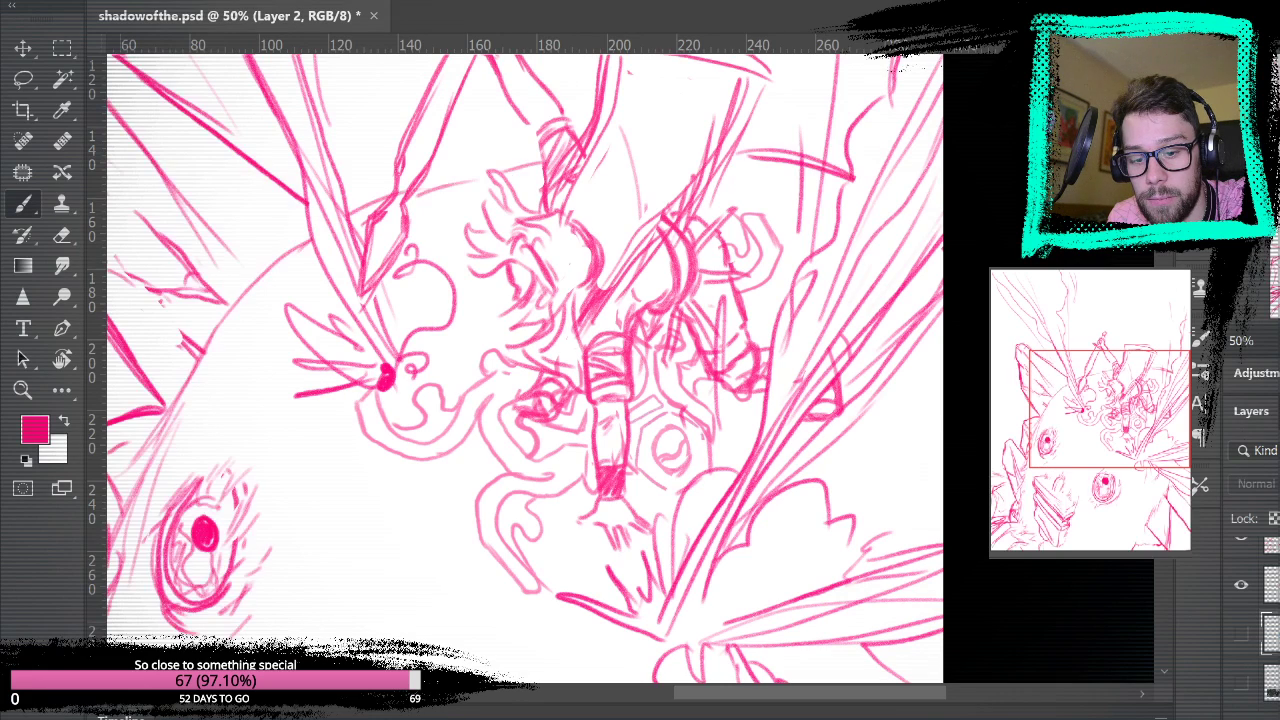
scroll(1243, 600, up, 3)
click(1242, 654)
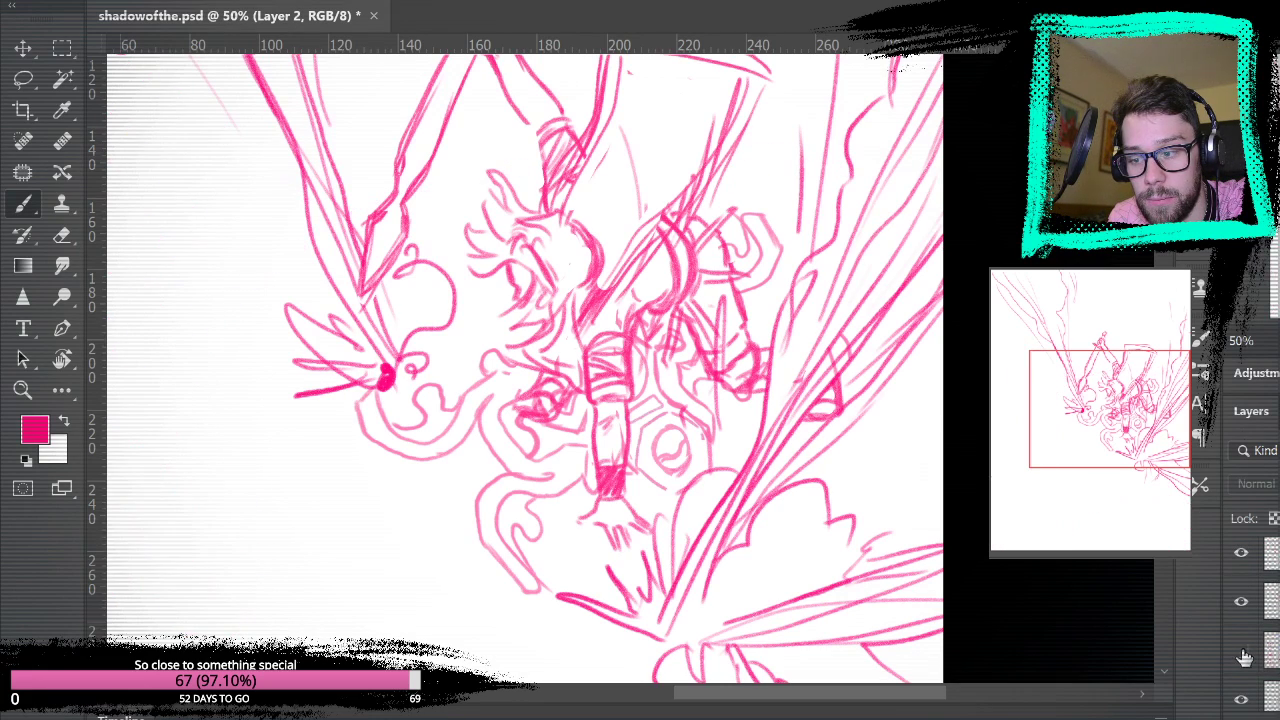
click(1241, 560)
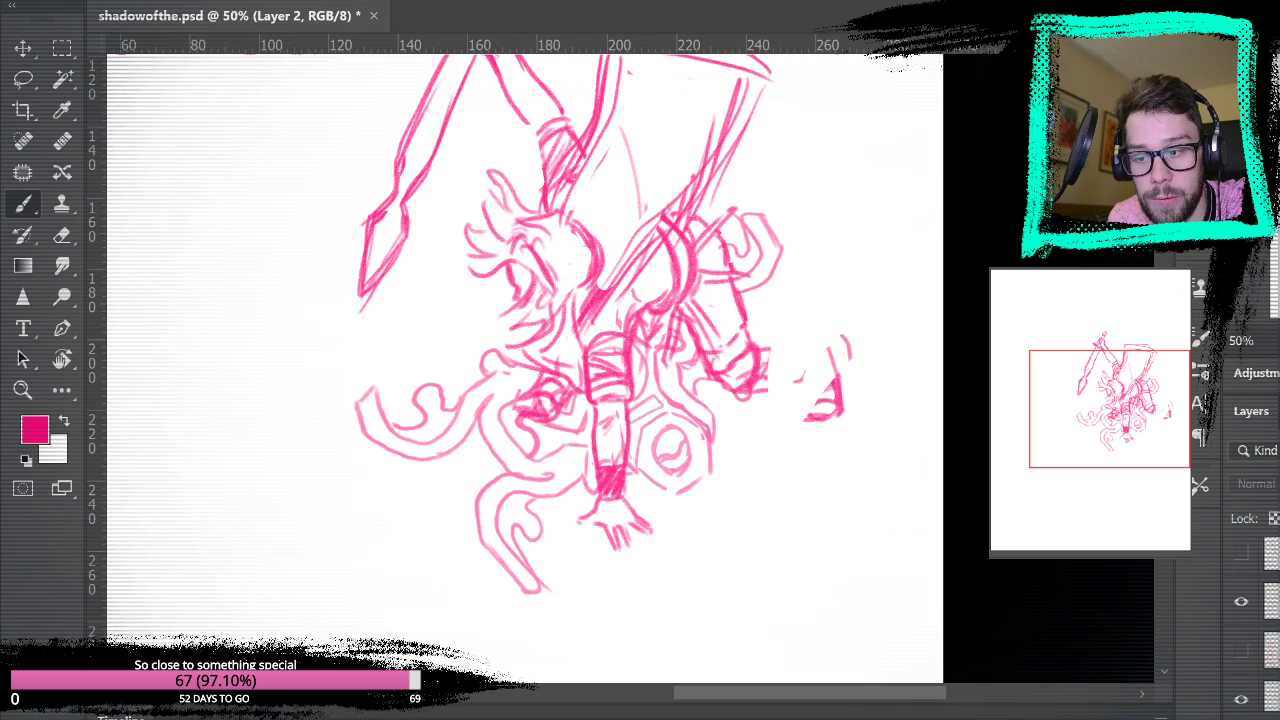
scroll(1243, 610, down, 3)
click(1272, 604)
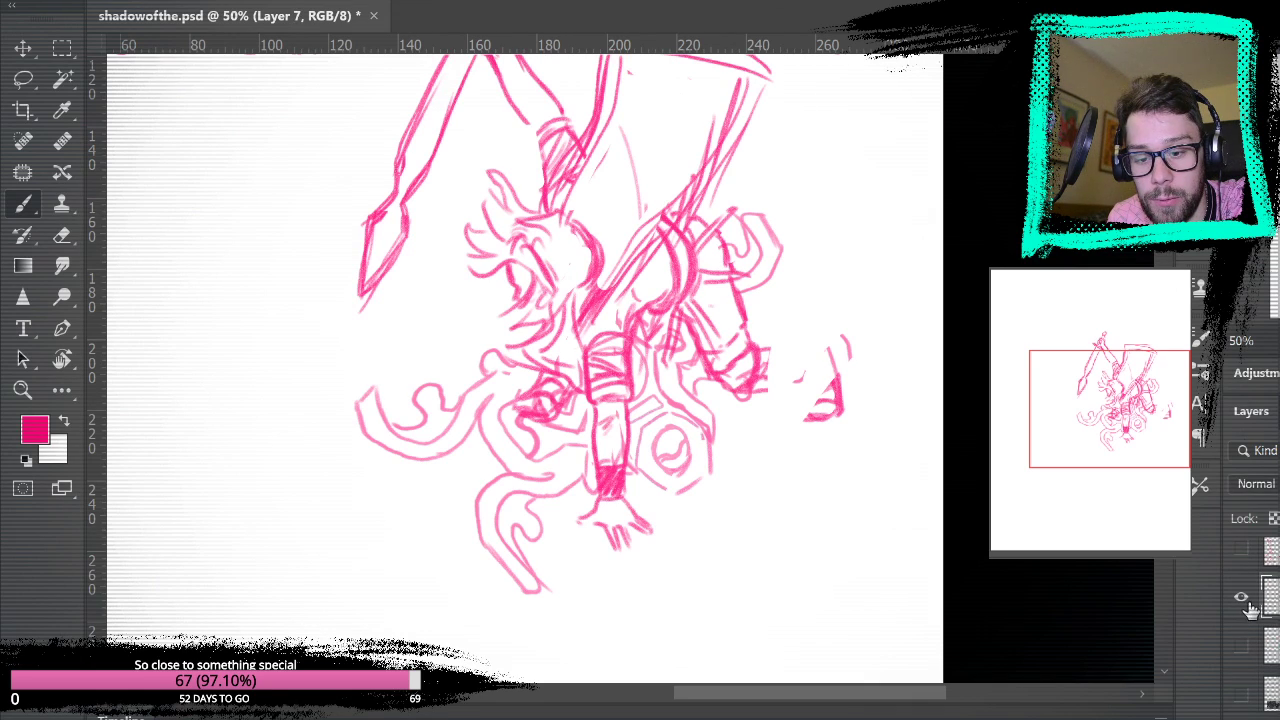
- Recolour the ornament swirls on Layer 7 from pink to teal
click(1243, 602)
click(1243, 600)
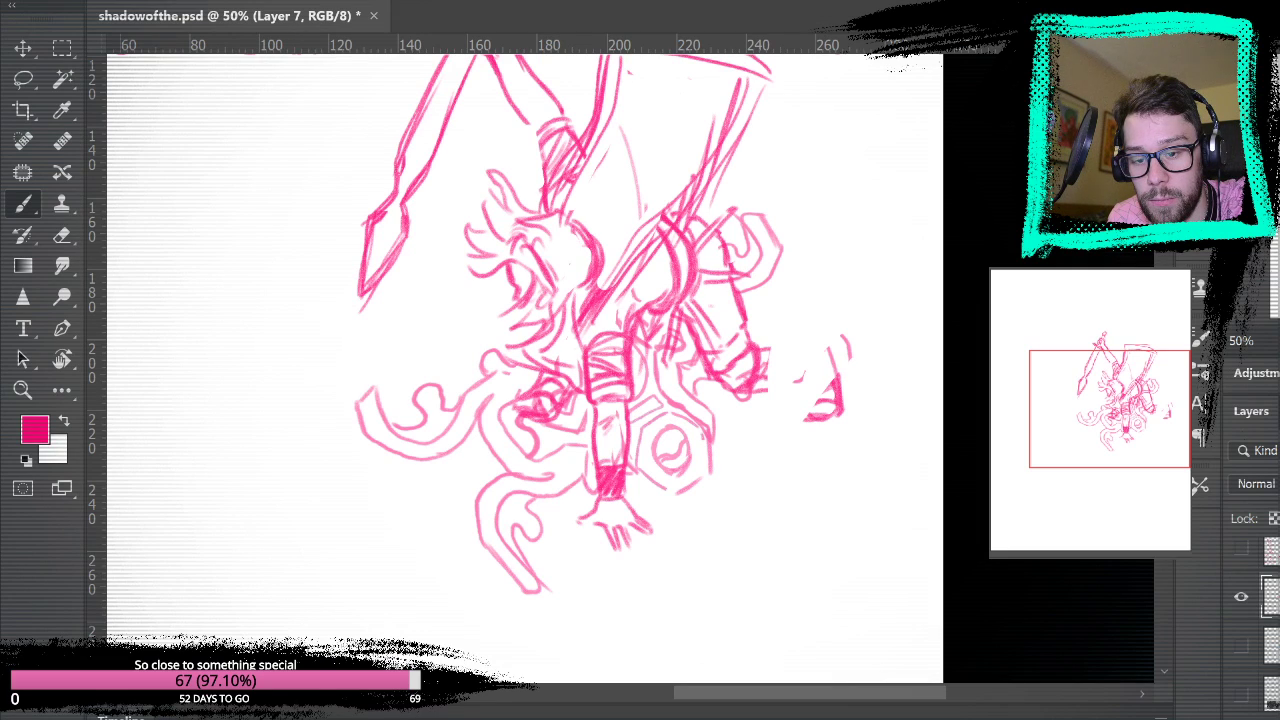
click(1278, 655)
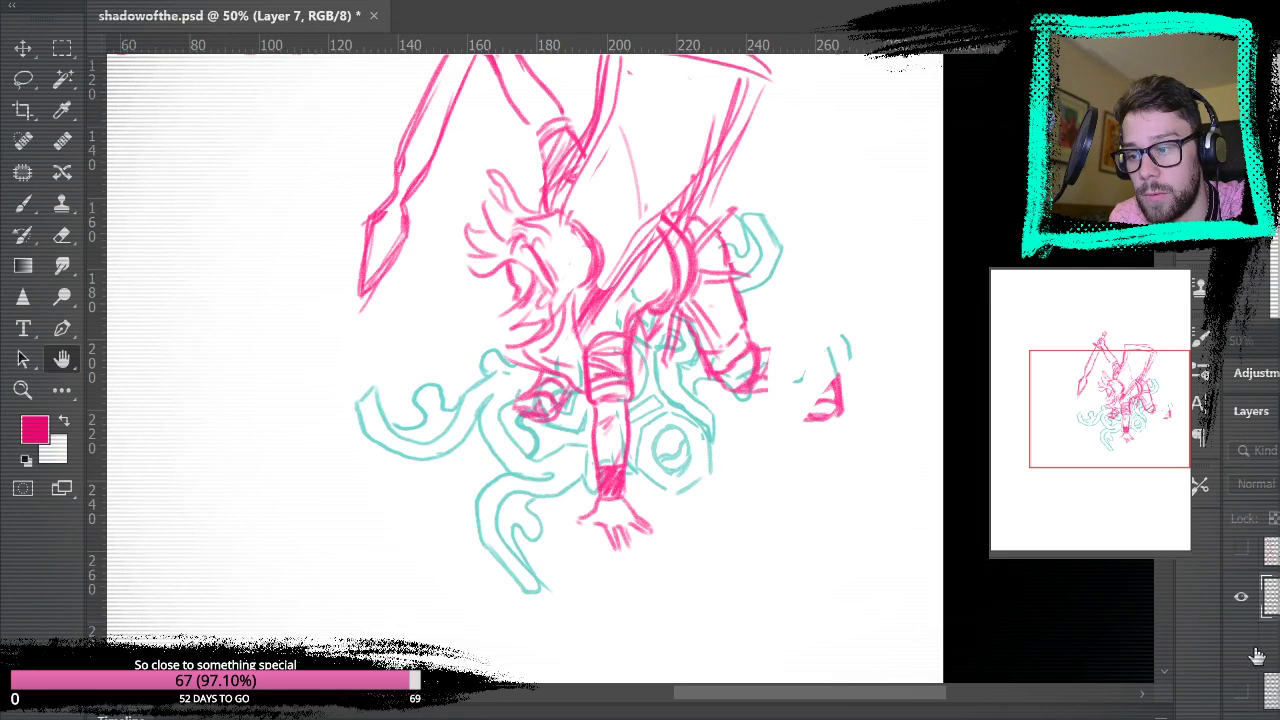
key(Return)
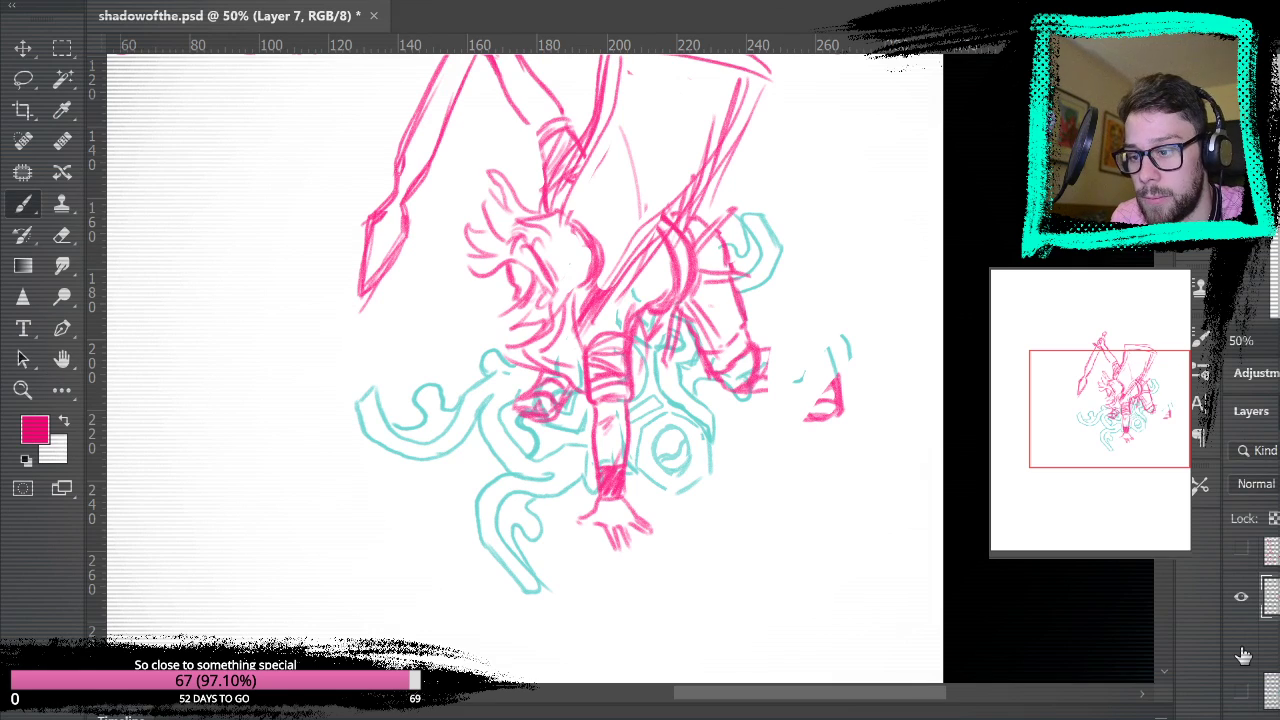
- Erase the stray teal ornament lines around the warrior's body and beside the detached foot
key(e)
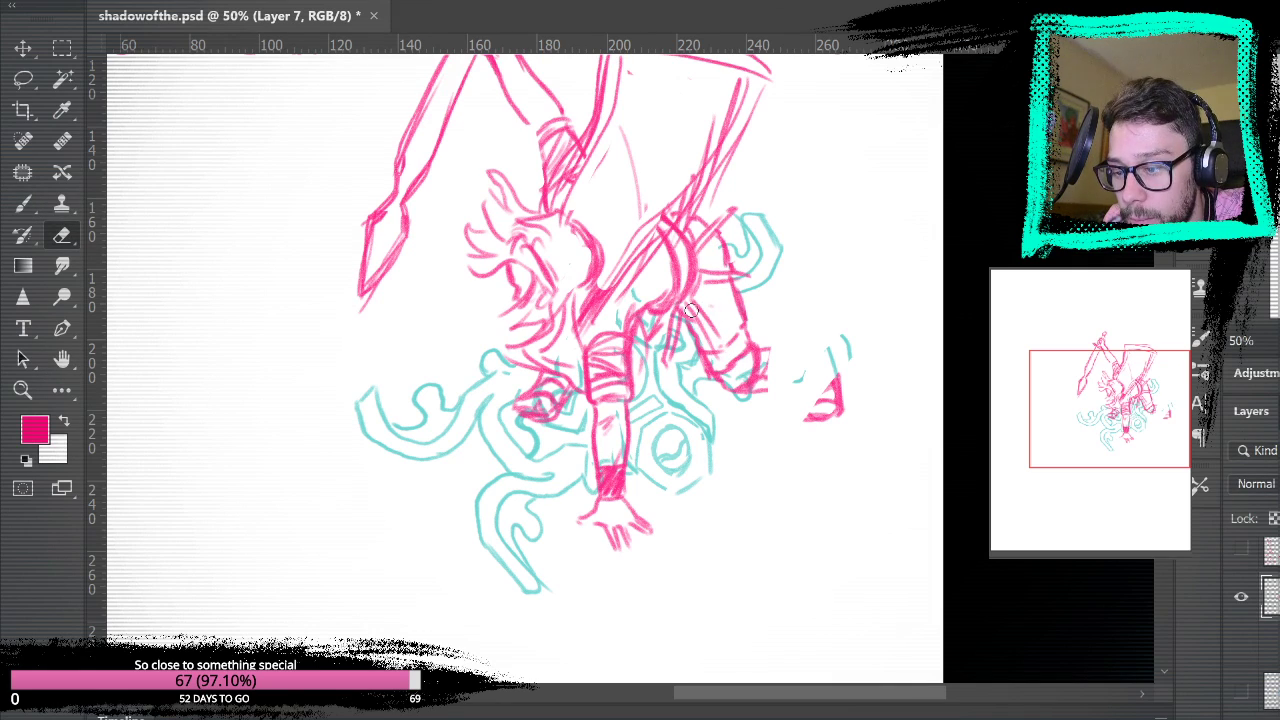
drag(797, 381, 808, 366)
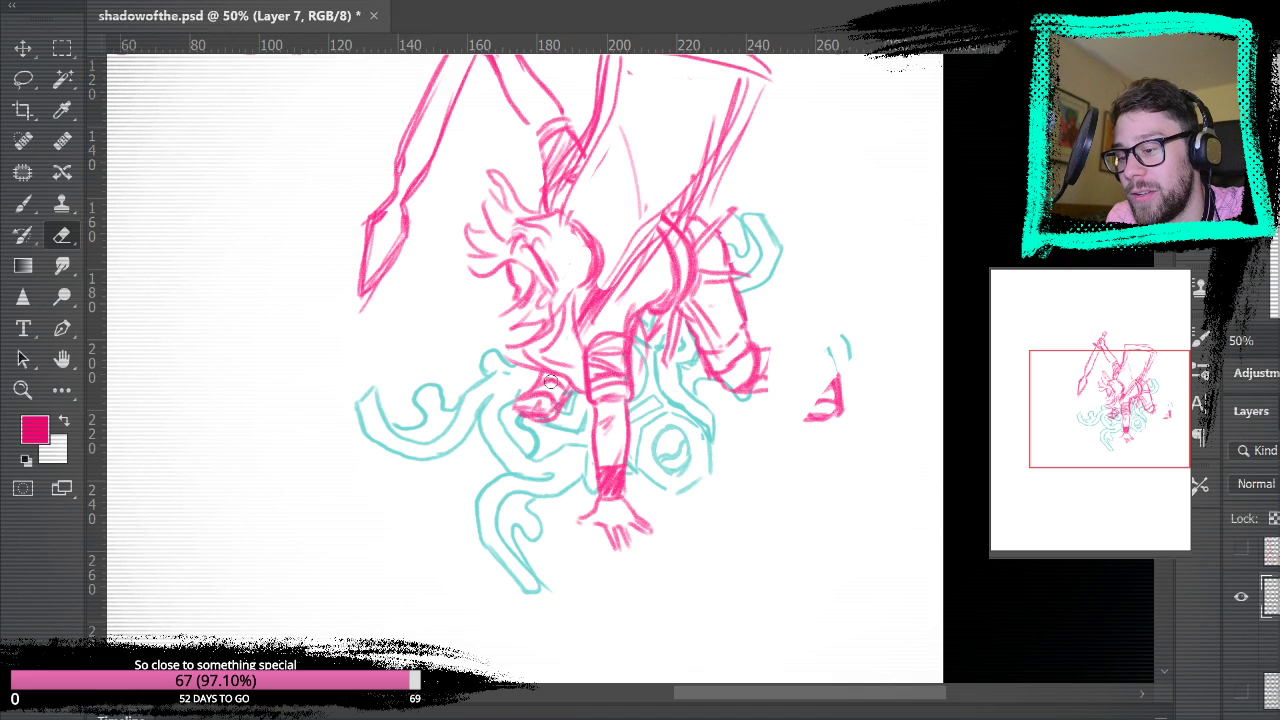
mouse_move(905, 245)
mouse_down()
mouse_move(914, 337)
mouse_move(903, 340)
mouse_up()
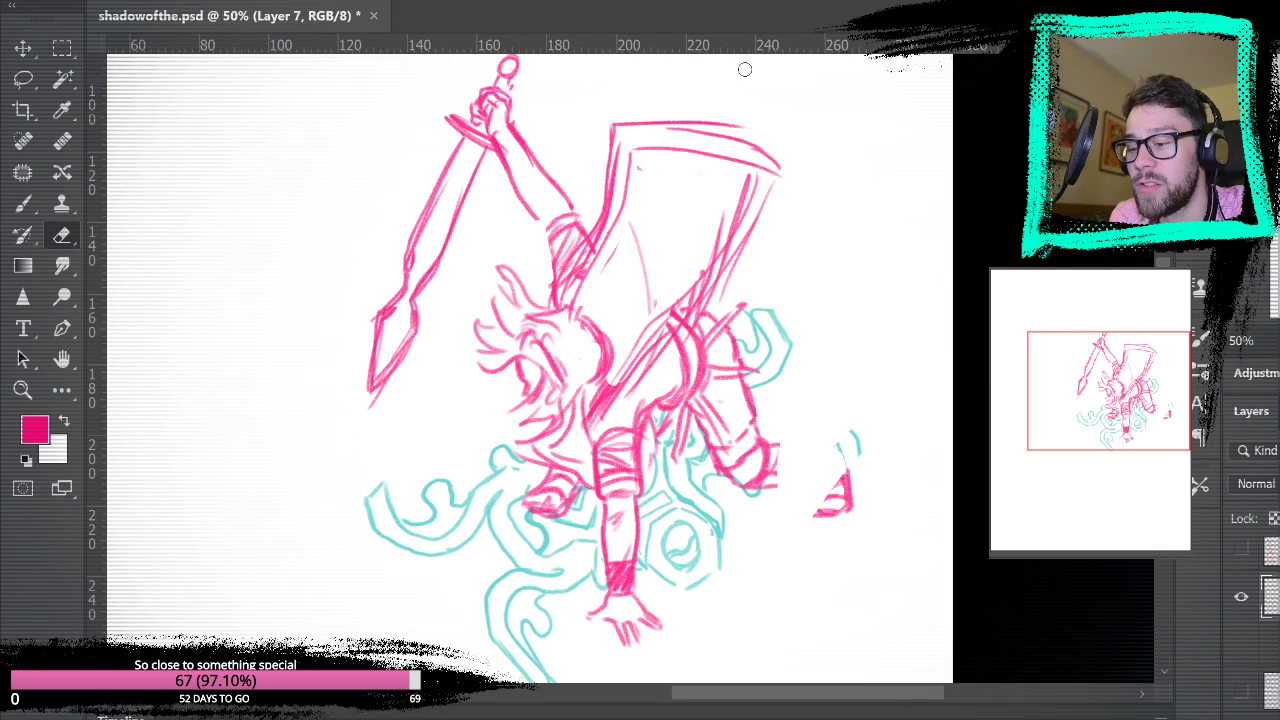
drag(983, 348, 966, 384)
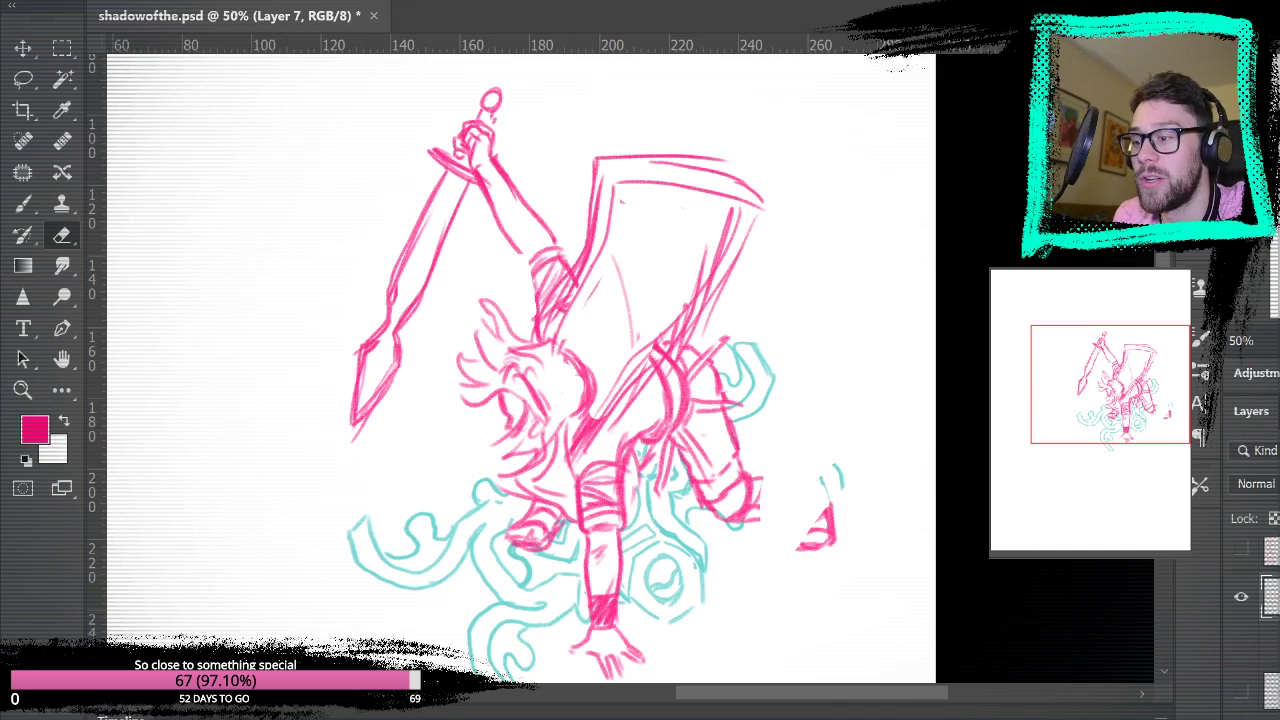
- Show the colossus linework layer again beneath the warrior and the teal ornament
key(ctrl+0)
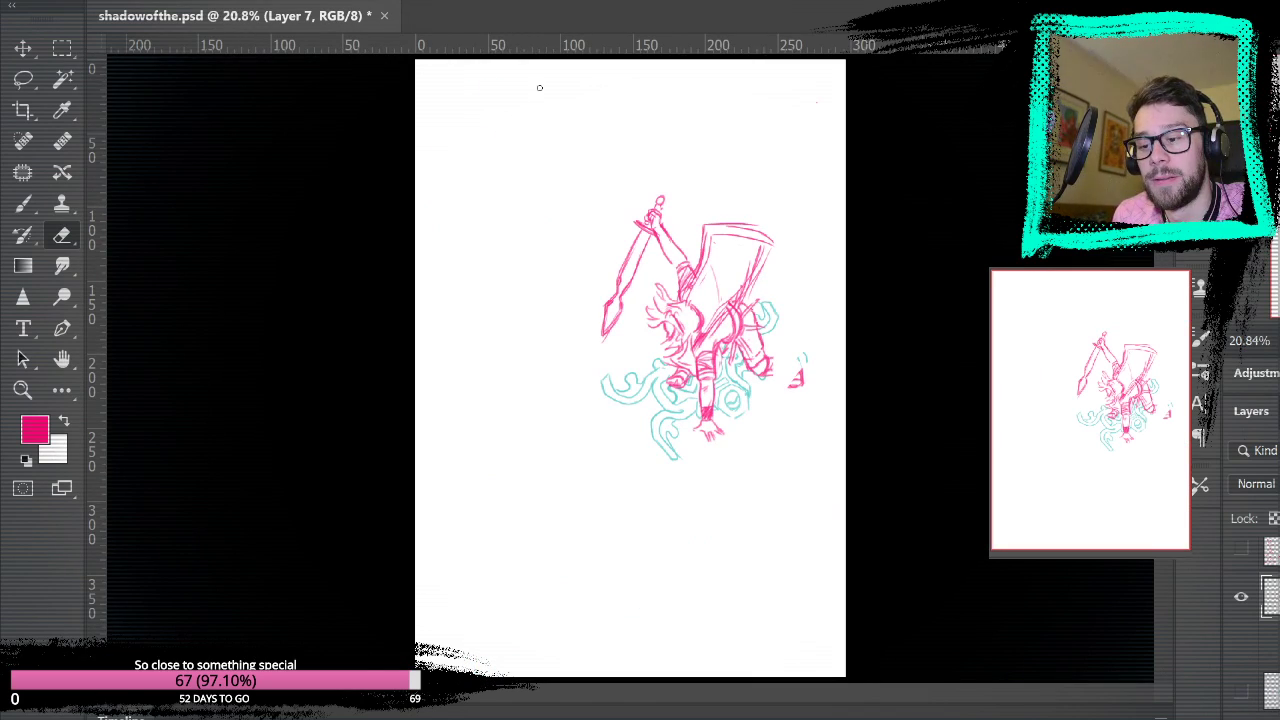
scroll(1270, 630, down, 5)
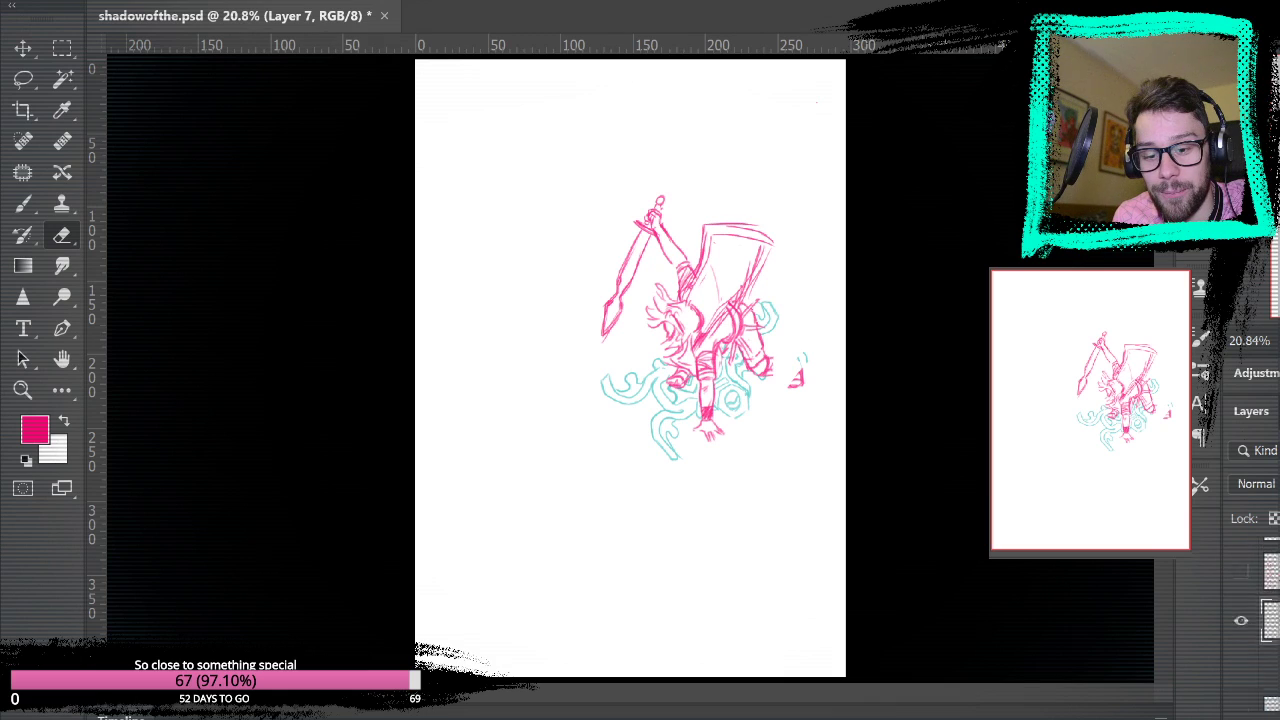
click(1242, 690)
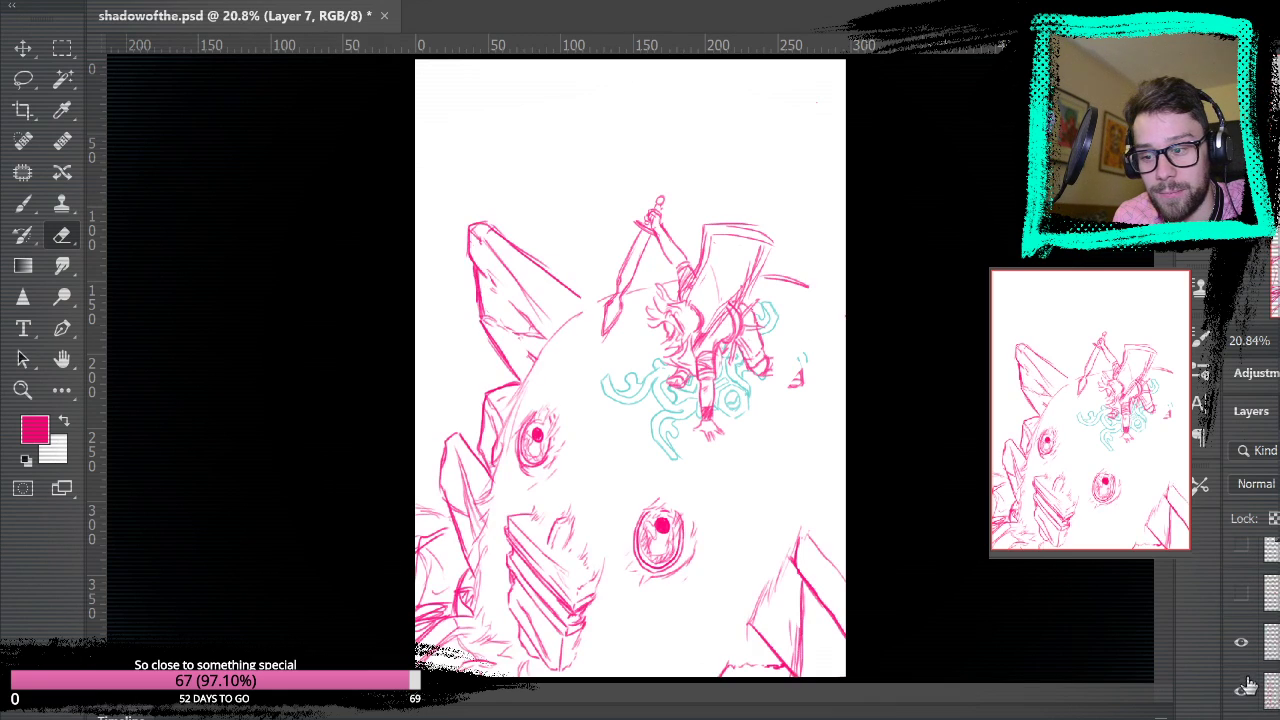
- Show the burst linework layer again, return the ornament swirls to pink, and save the document
click(1241, 594)
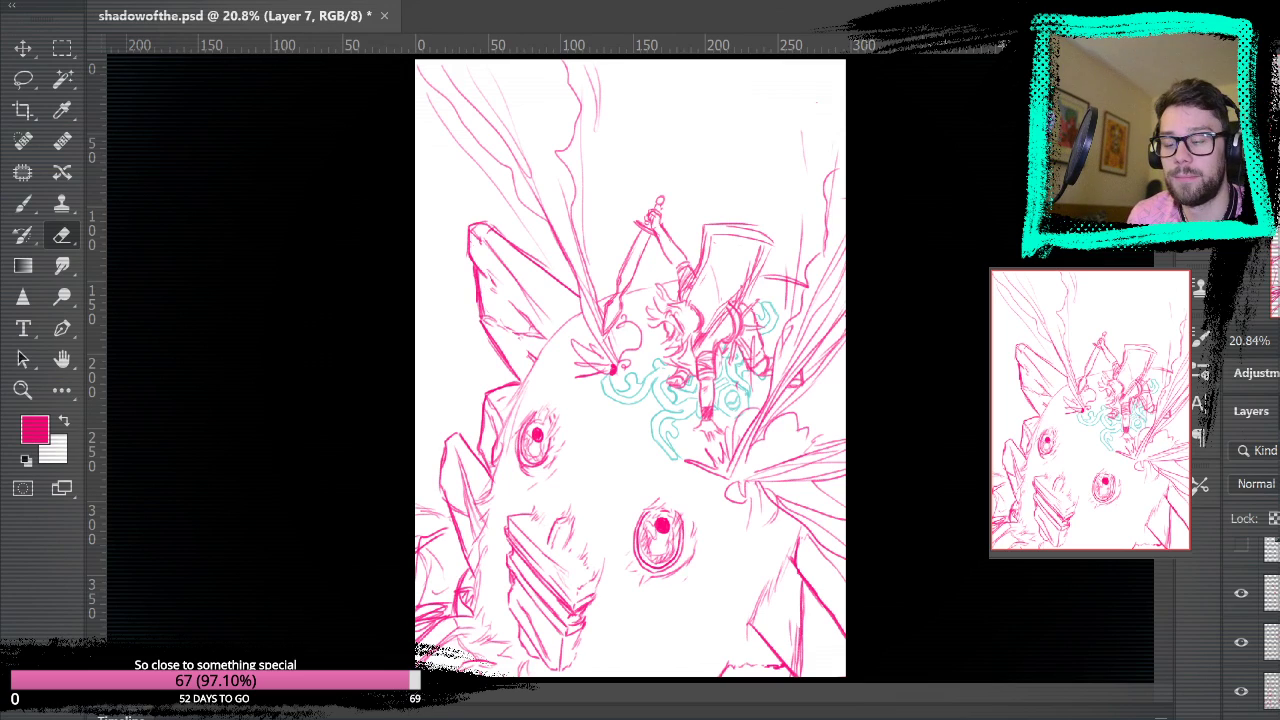
scroll(1260, 625, down, 5)
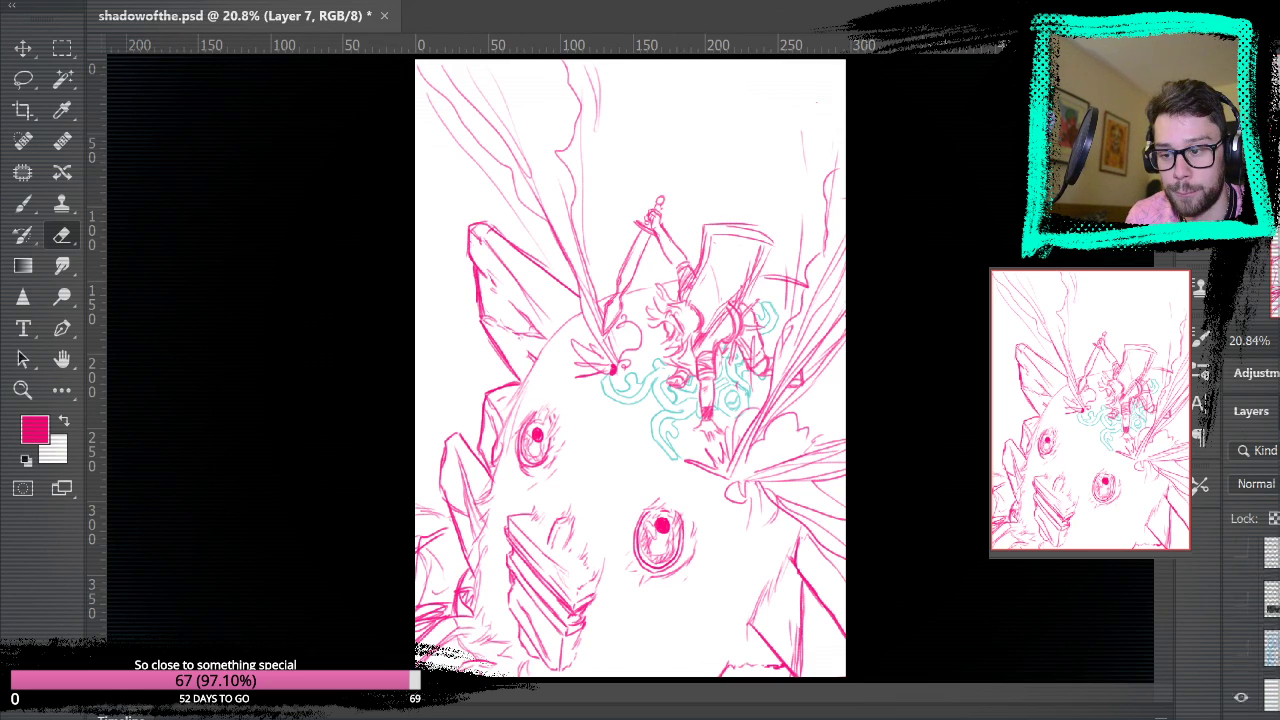
scroll(1260, 625, up, 1)
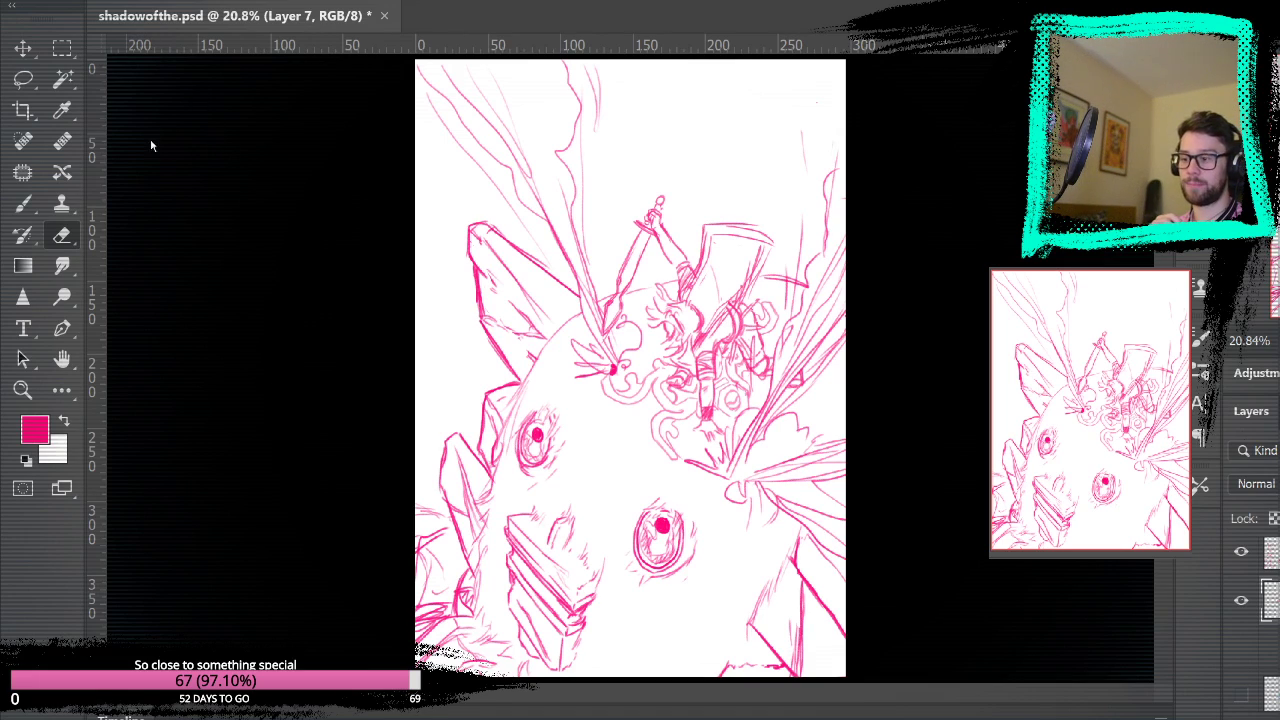
key(ctrl+s)
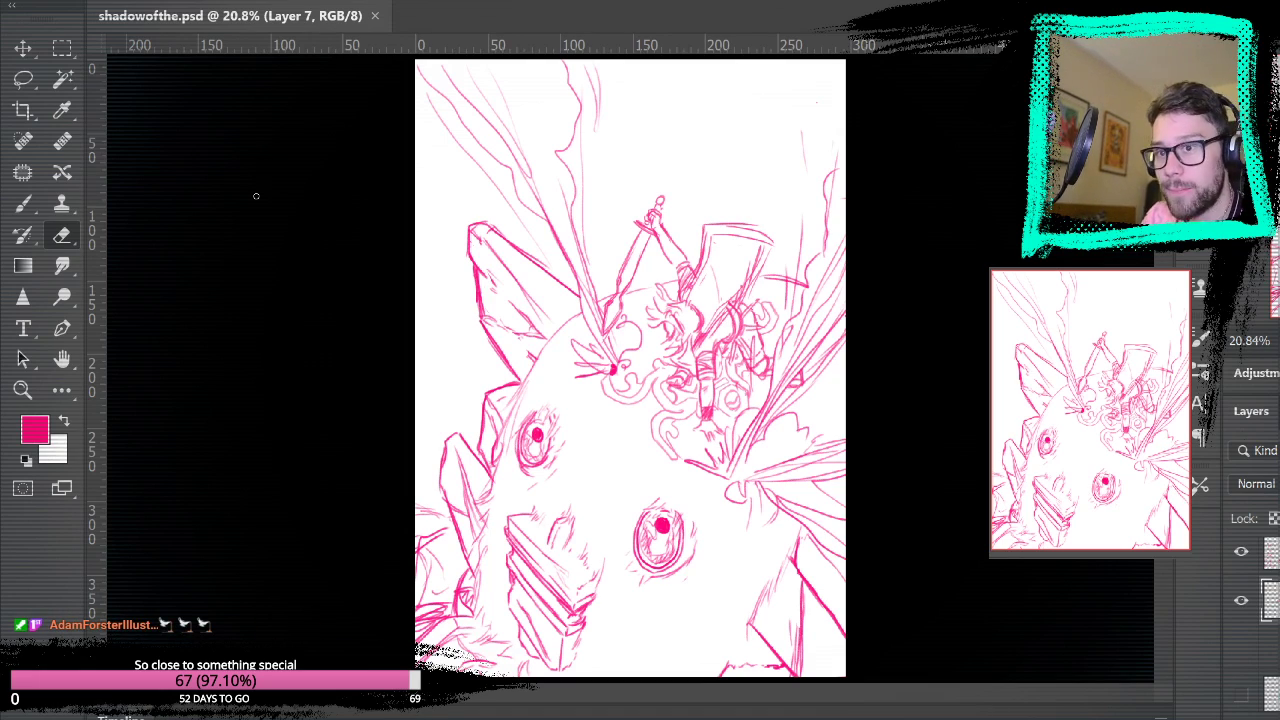
key(b)
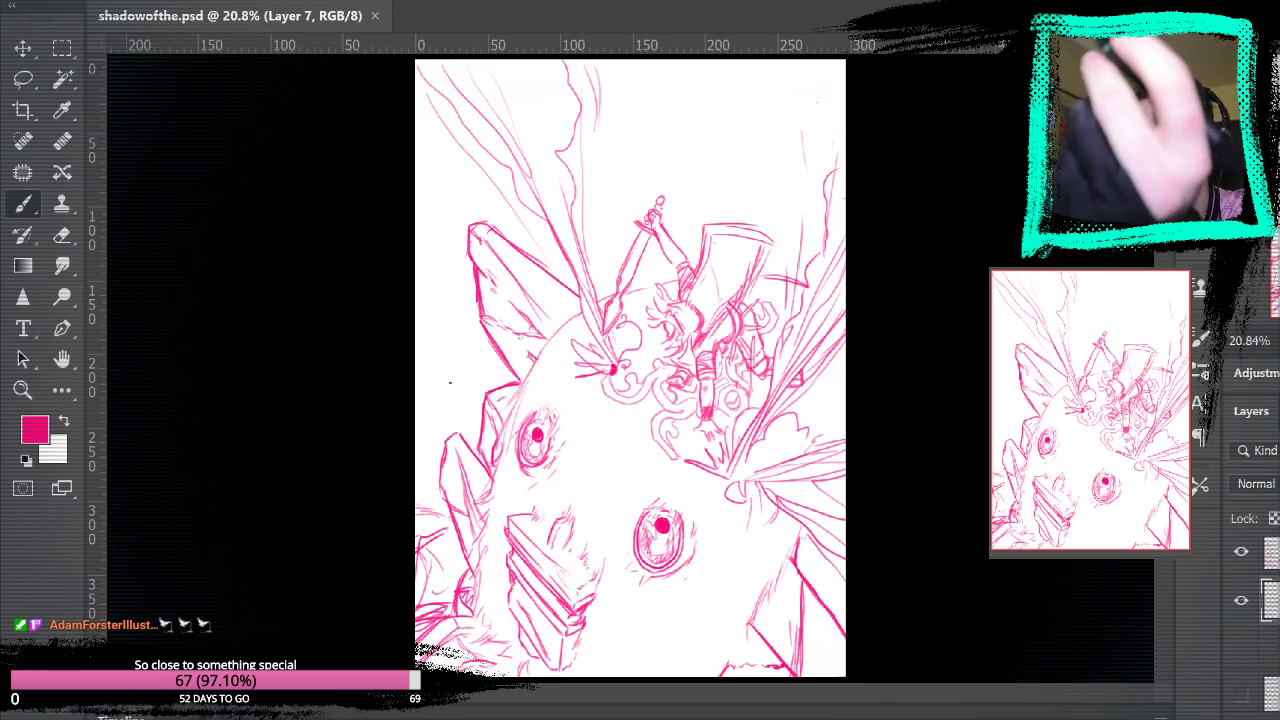
key(ctrl+z)
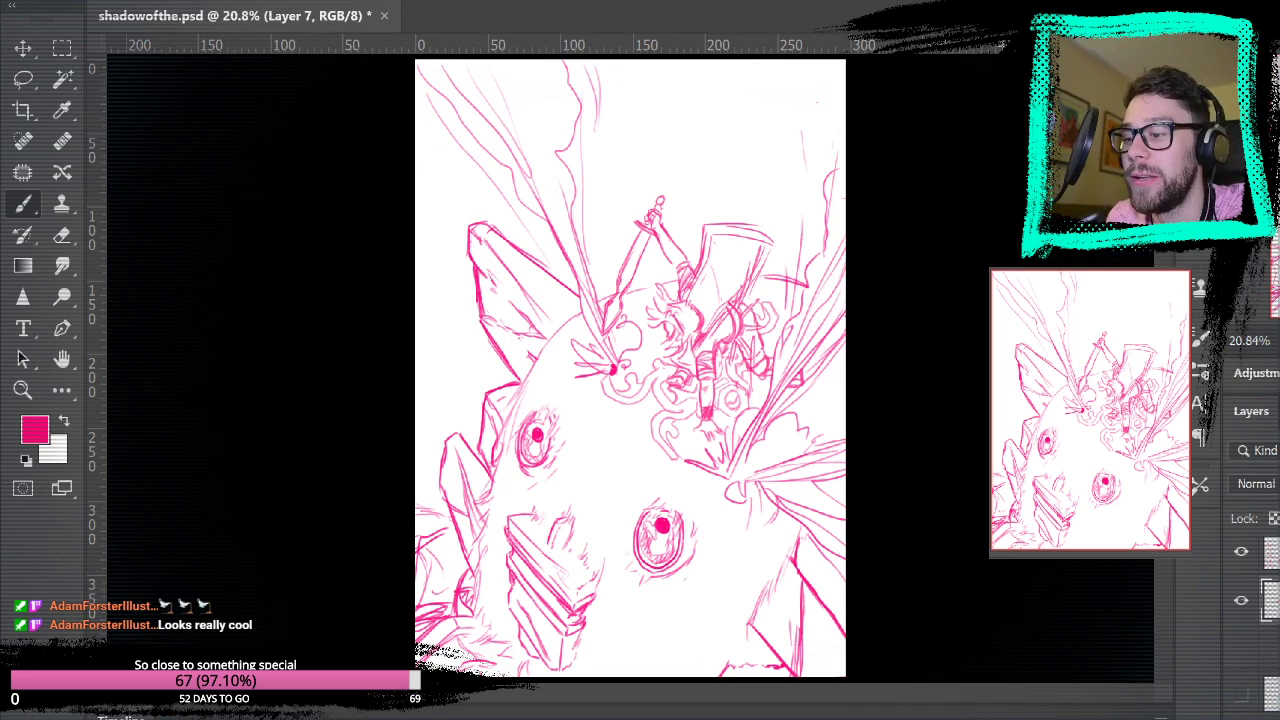
mouse_move(461, 89)
mouse_down()
mouse_move(497, 155)
mouse_move(715, 84)
mouse_move(564, 155)
mouse_move(489, 216)
mouse_move(586, 190)
mouse_move(623, 203)
mouse_move(835, 178)
mouse_up()
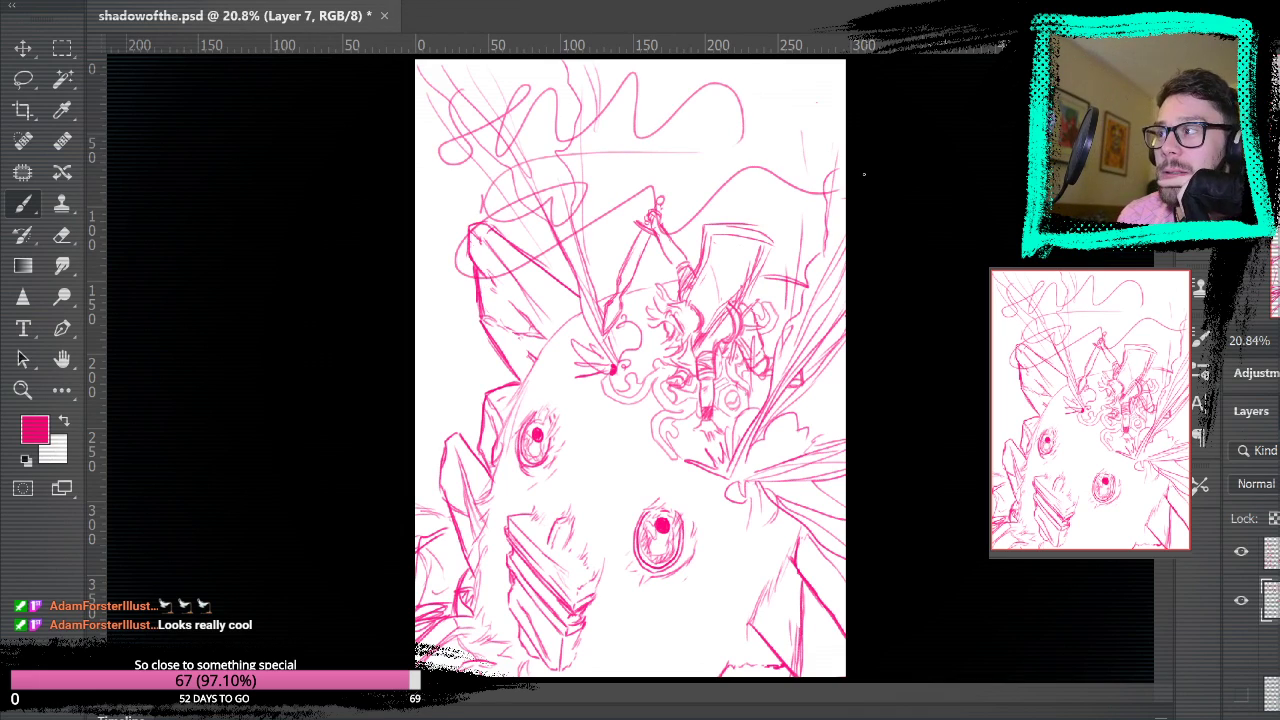
key(ctrl+z)
key(ctrl+z)
key(ctrl+z)
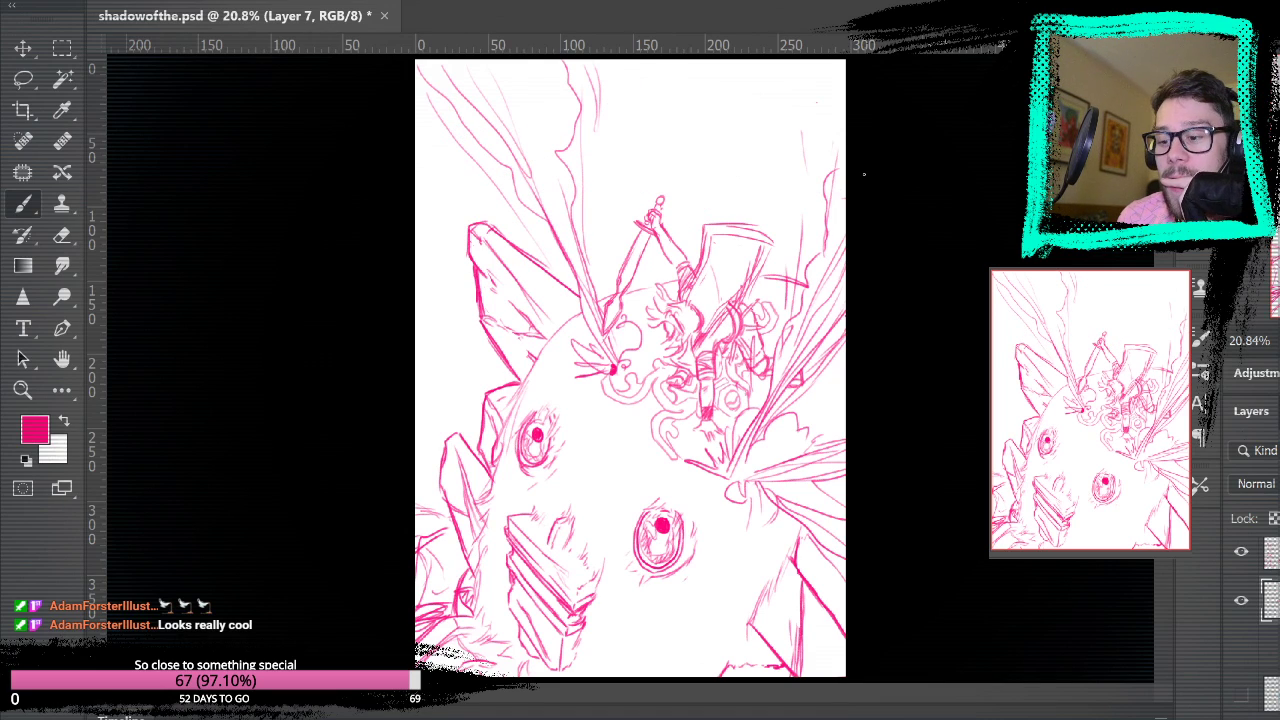
mouse_move(452, 172)
mouse_down()
mouse_move(484, 96)
mouse_move(630, 90)
mouse_move(600, 172)
mouse_move(678, 161)
mouse_up()
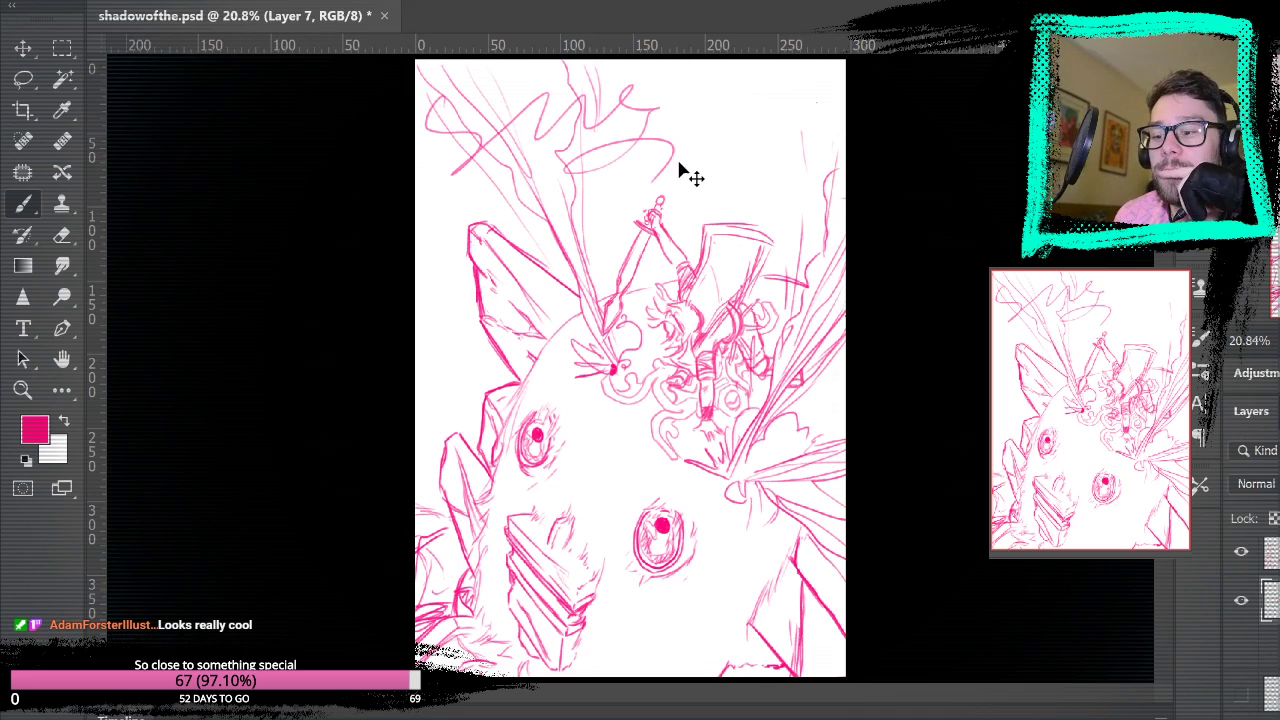
key(ctrl+z)
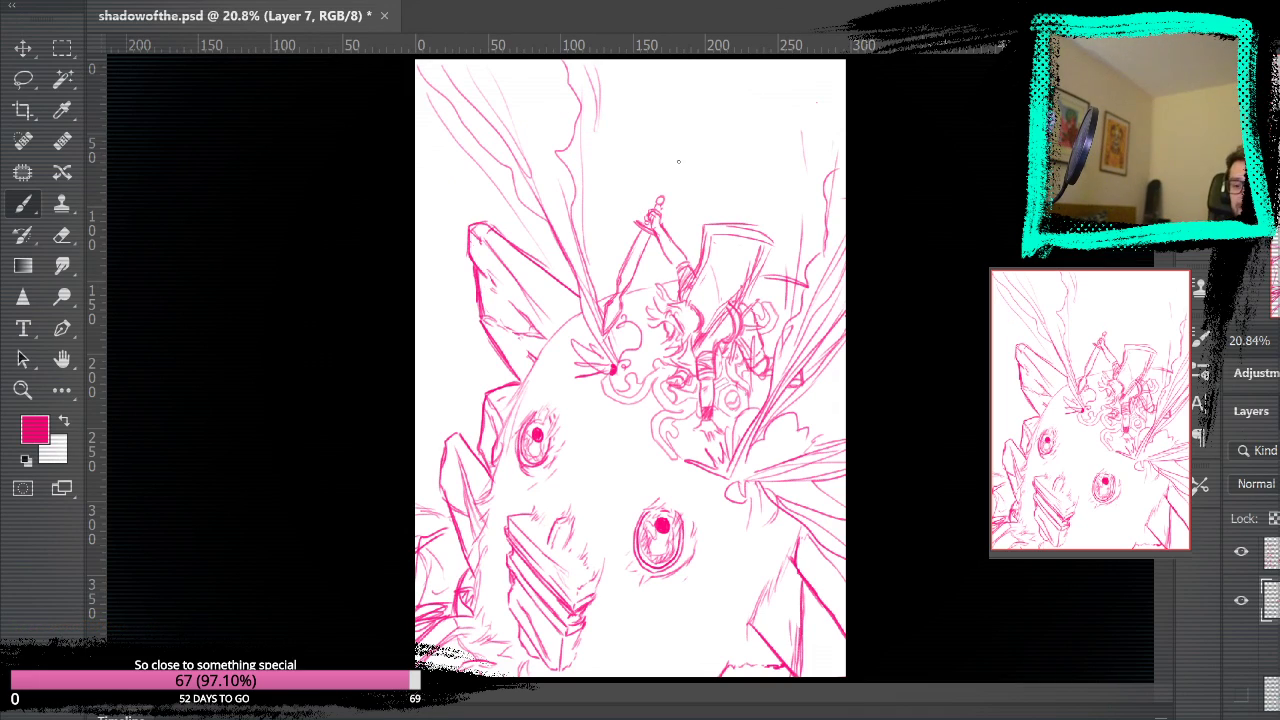
mouse_move(680, 312)
mouse_down()
mouse_move(650, 446)
mouse_move(640, 314)
mouse_move(560, 392)
mouse_up()
key(ctrl+z)
drag(599, 212, 607, 362)
mouse_move(608, 328)
mouse_down()
mouse_move(817, 146)
mouse_move(844, 160)
mouse_up()
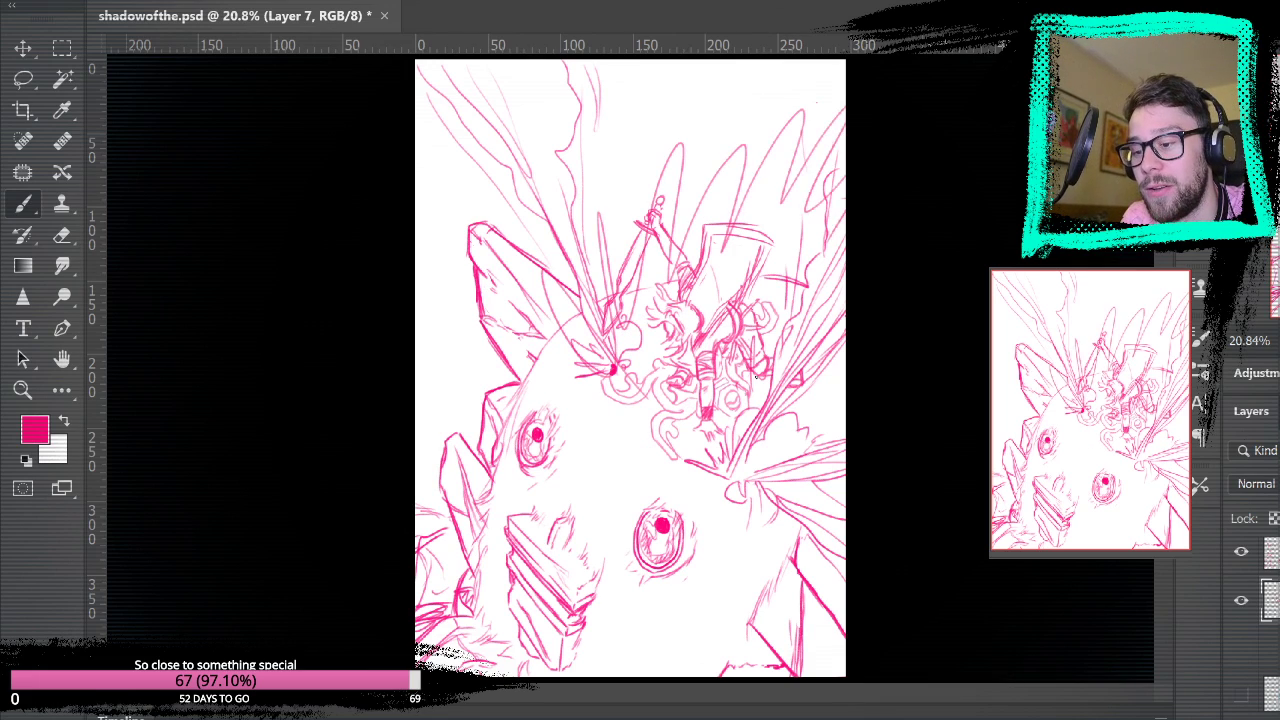
key(ctrl+z)
mouse_move(586, 386)
mouse_down()
mouse_move(578, 590)
mouse_move(790, 482)
mouse_up()
key(ctrl+z)
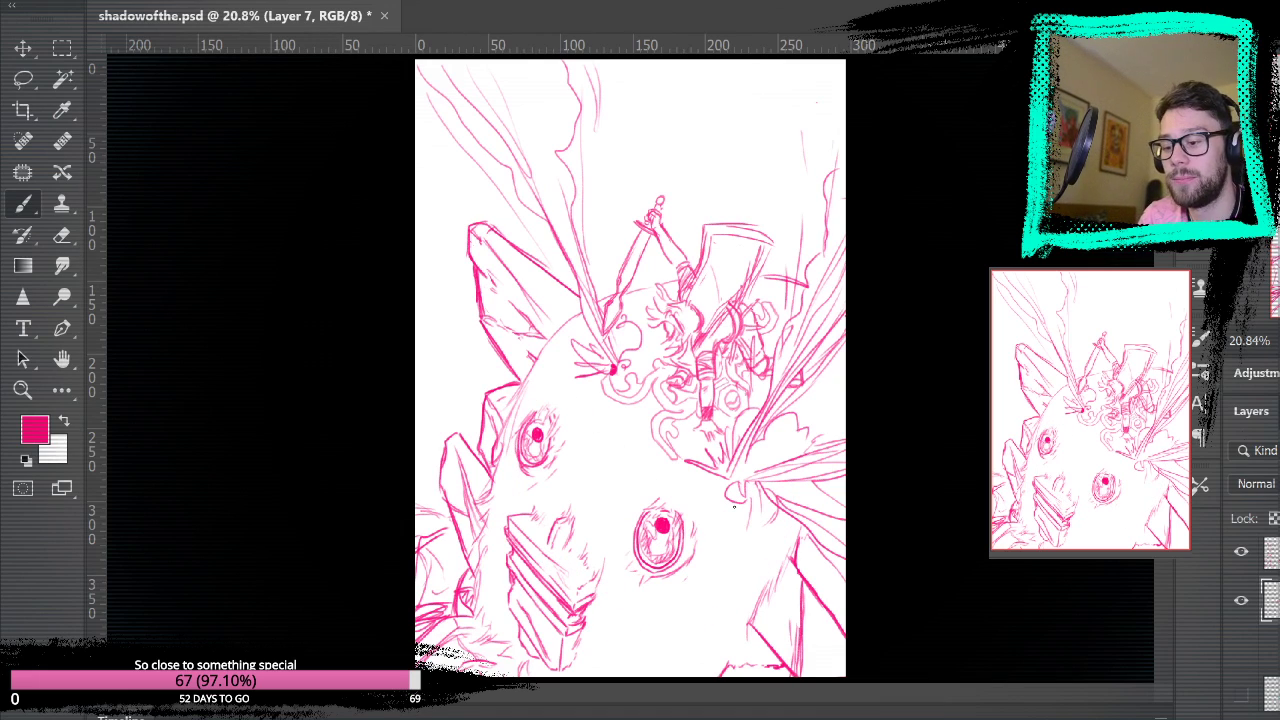
mouse_move(734, 507)
mouse_down()
mouse_move(575, 400)
mouse_move(800, 470)
mouse_move(660, 520)
mouse_move(620, 300)
mouse_up()
key(ctrl+z)
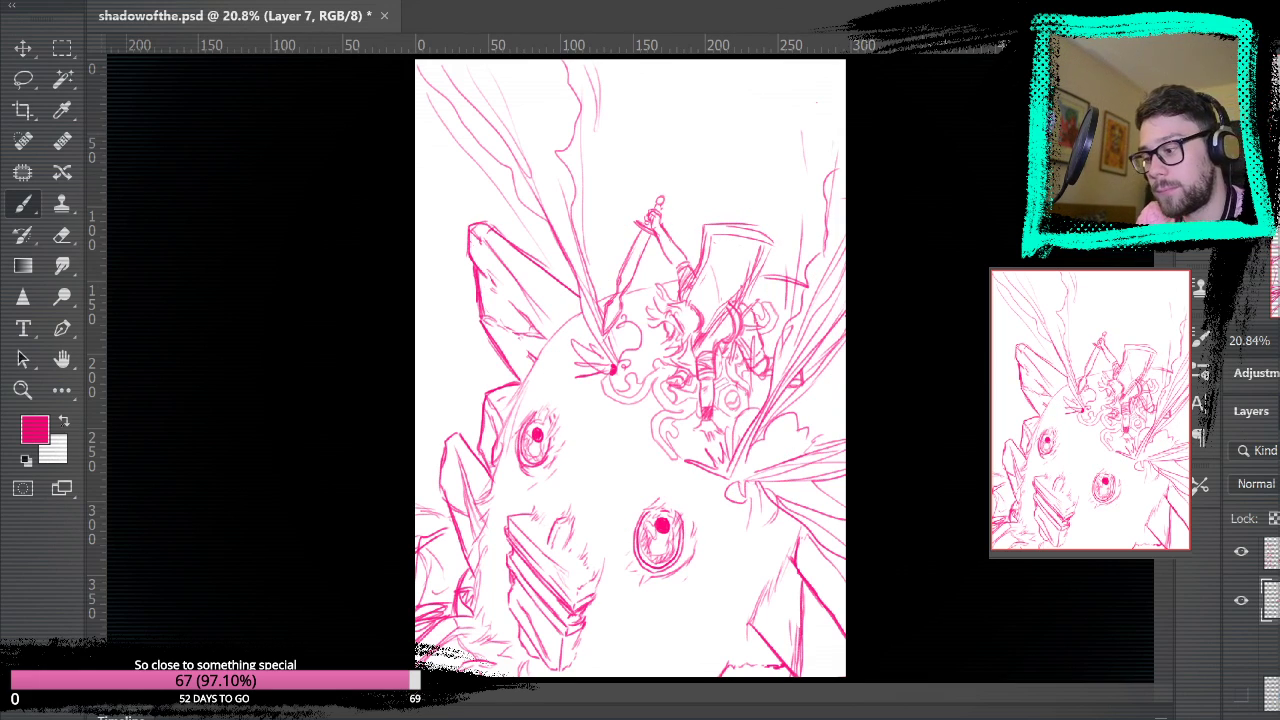
- Lasso the warrior's raised sword together with the gripping hand and forearm
key(z)
click(828, 318)
click(848, 323)
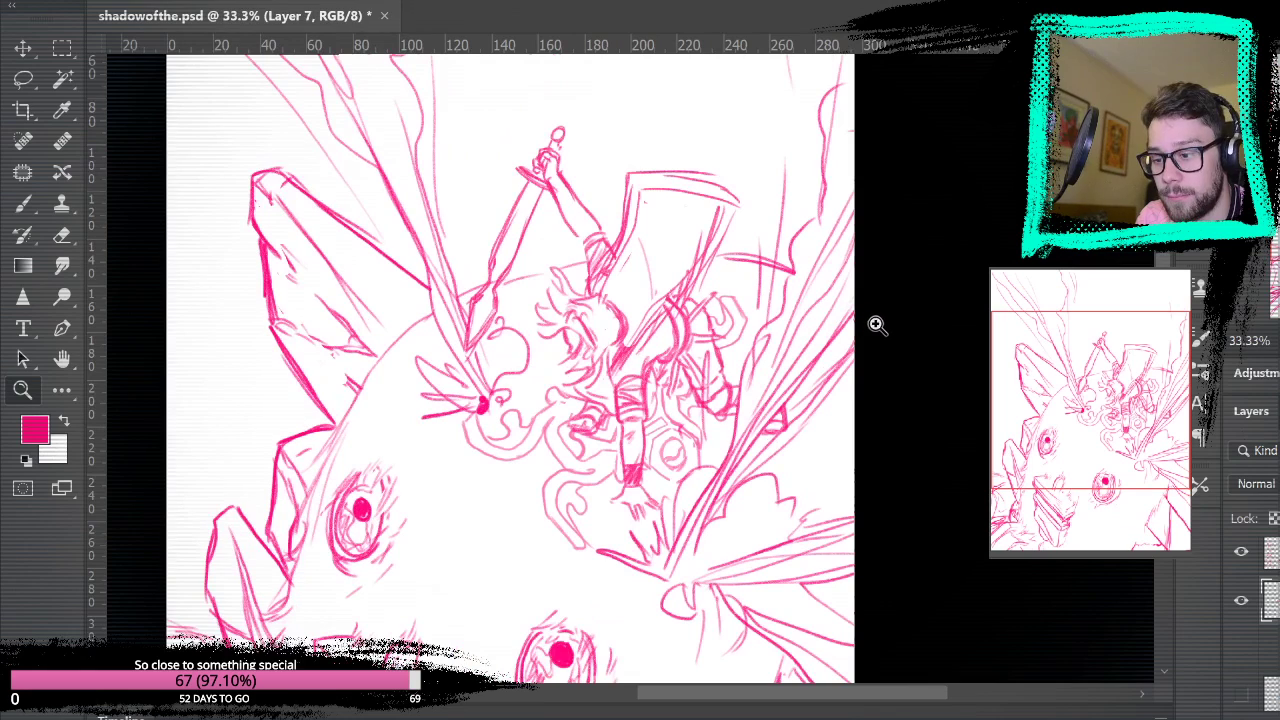
scroll(900, 330, up, 2)
click(880, 222)
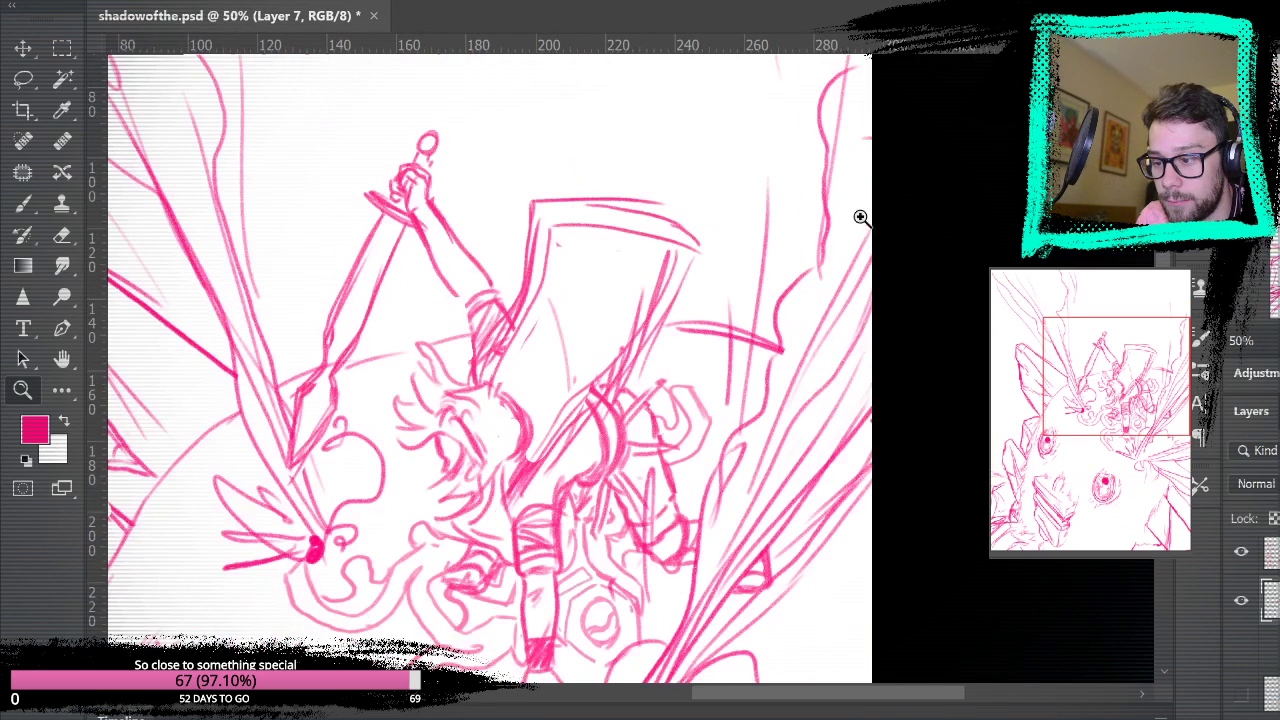
click(23, 78)
mouse_move(318, 297)
mouse_down()
mouse_move(276, 478)
mouse_move(314, 467)
mouse_move(347, 371)
mouse_move(391, 311)
mouse_move(445, 316)
mouse_move(484, 288)
mouse_move(493, 237)
mouse_move(461, 107)
mouse_up()
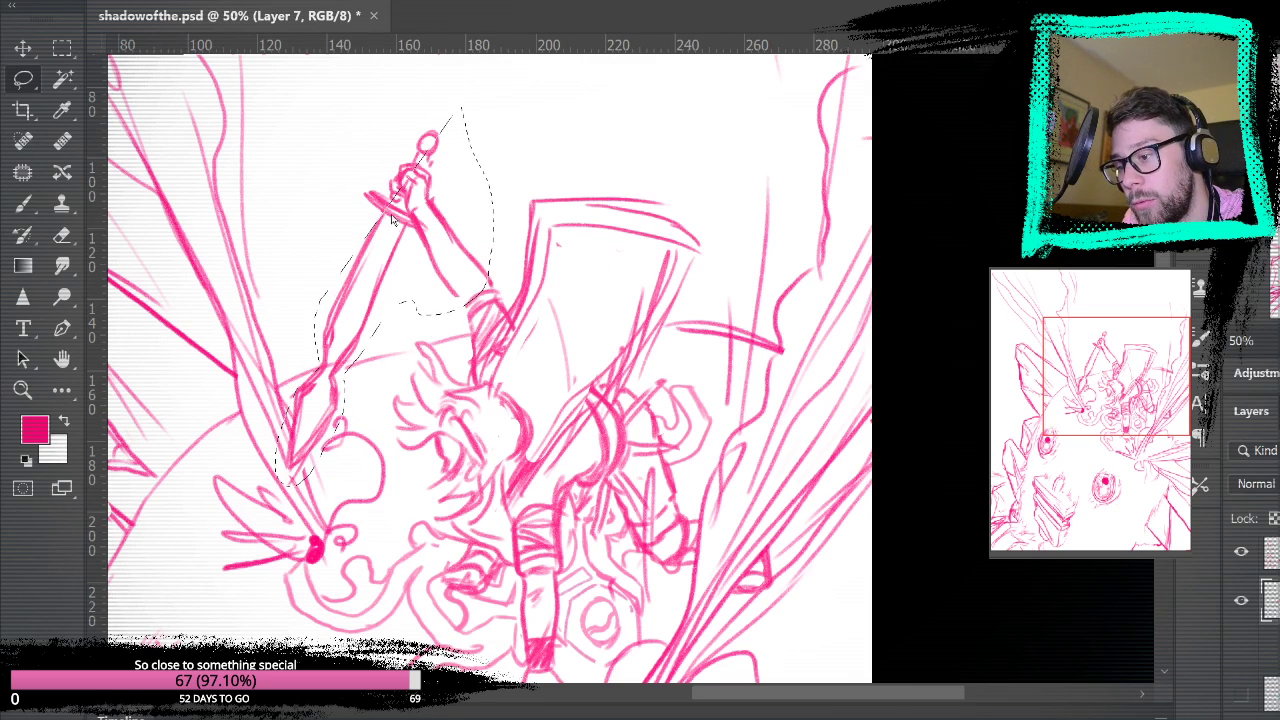
drag(432, 163, 352, 257)
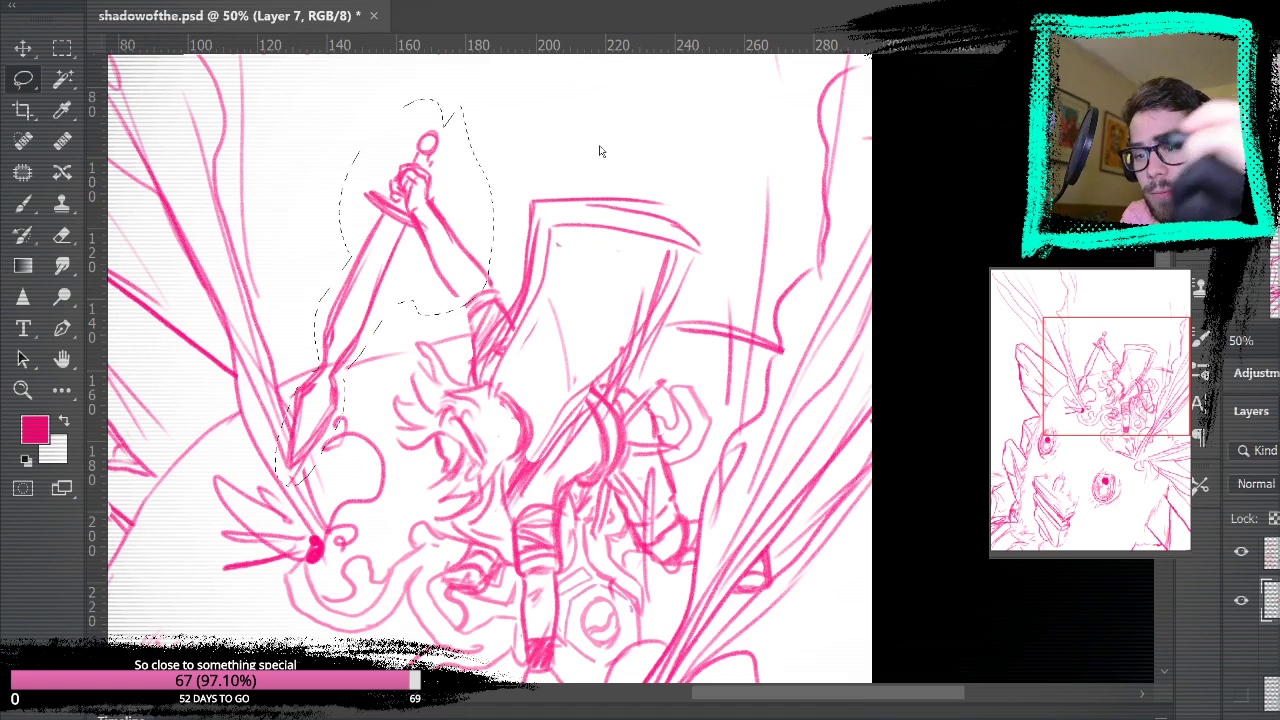
- Identify the warrior's linework layer by toggling layer visibility and make Layer 3 active
scroll(1265, 620, up, 2)
click(1243, 636)
click(1243, 636)
click(1243, 636)
click(1243, 587)
click(1243, 587)
click(1262, 586)
click(1242, 638)
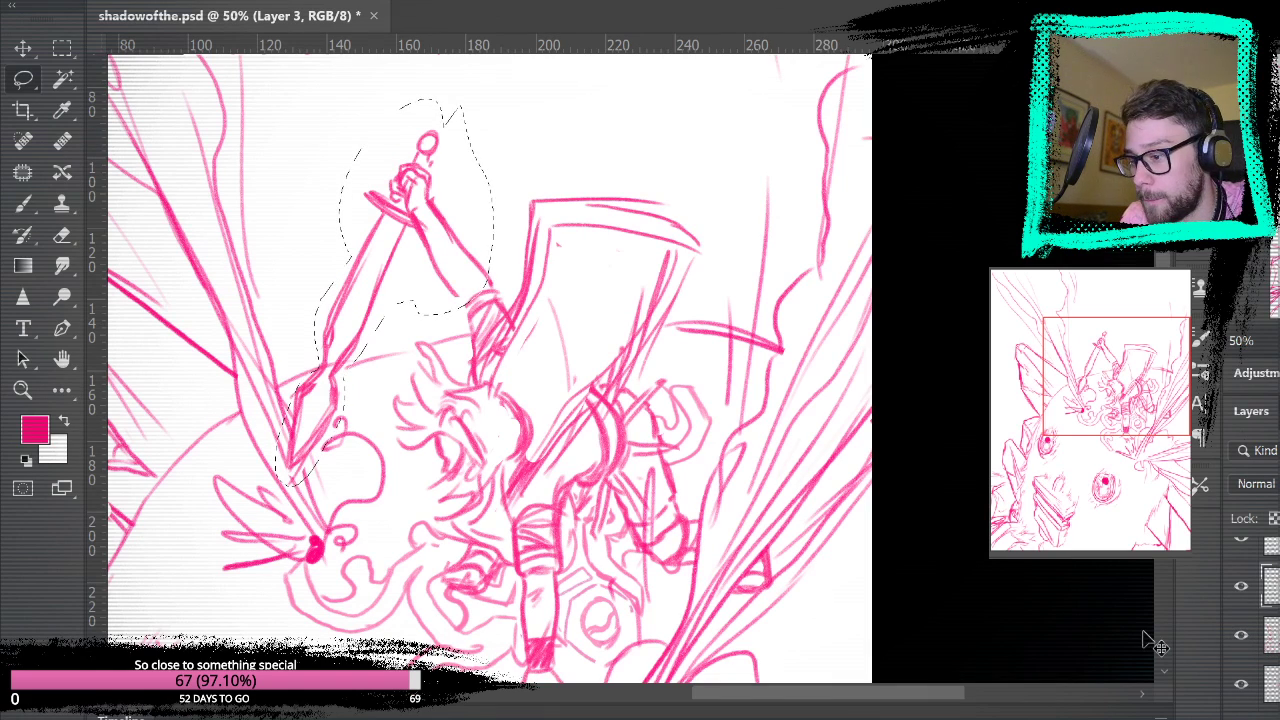
- Try rotating the selected sword and forearm slightly clockwise on Layer 3
key(ctrl+t)
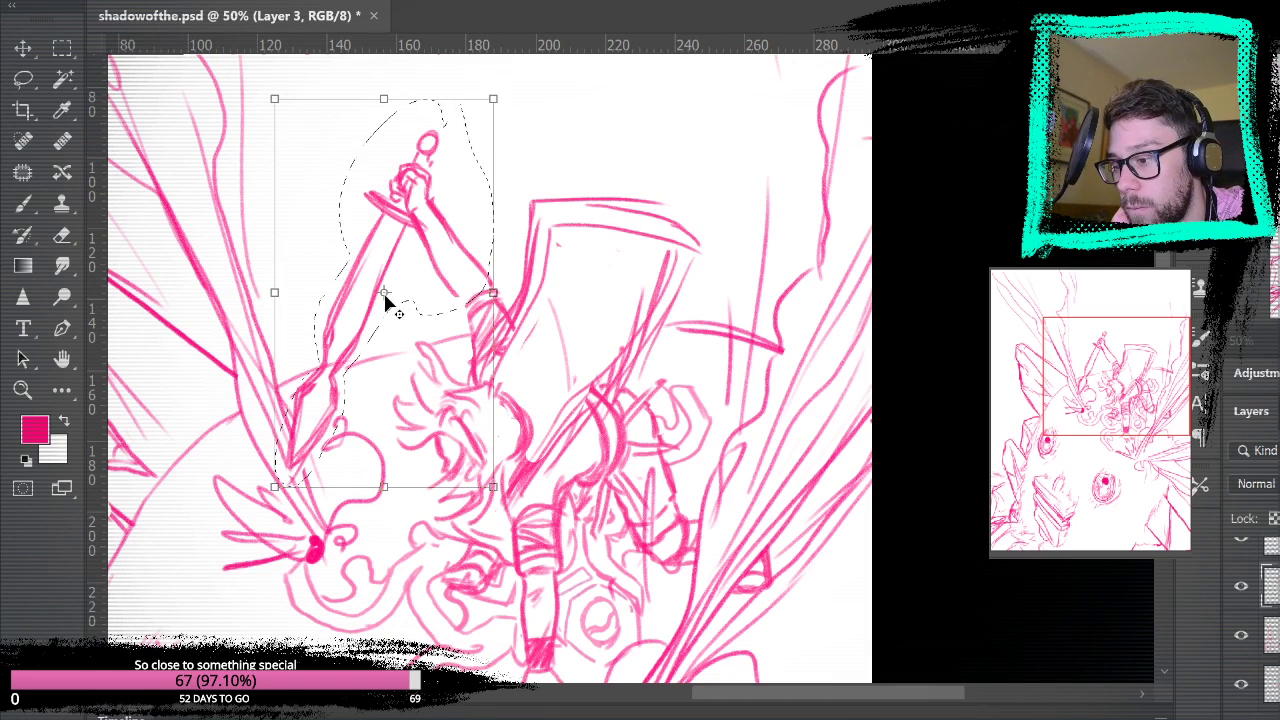
drag(700, 135, 852, 208)
key(Return)
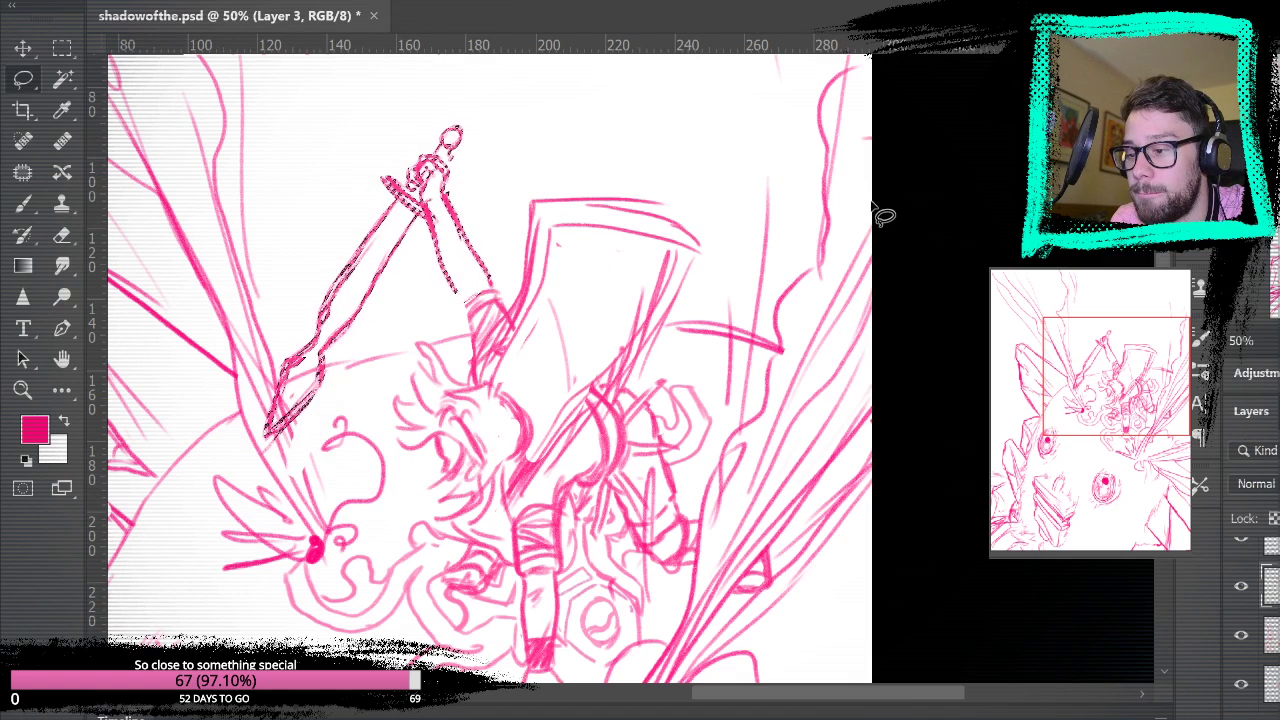
drag(491, 133, 522, 137)
key(ctrl+z)
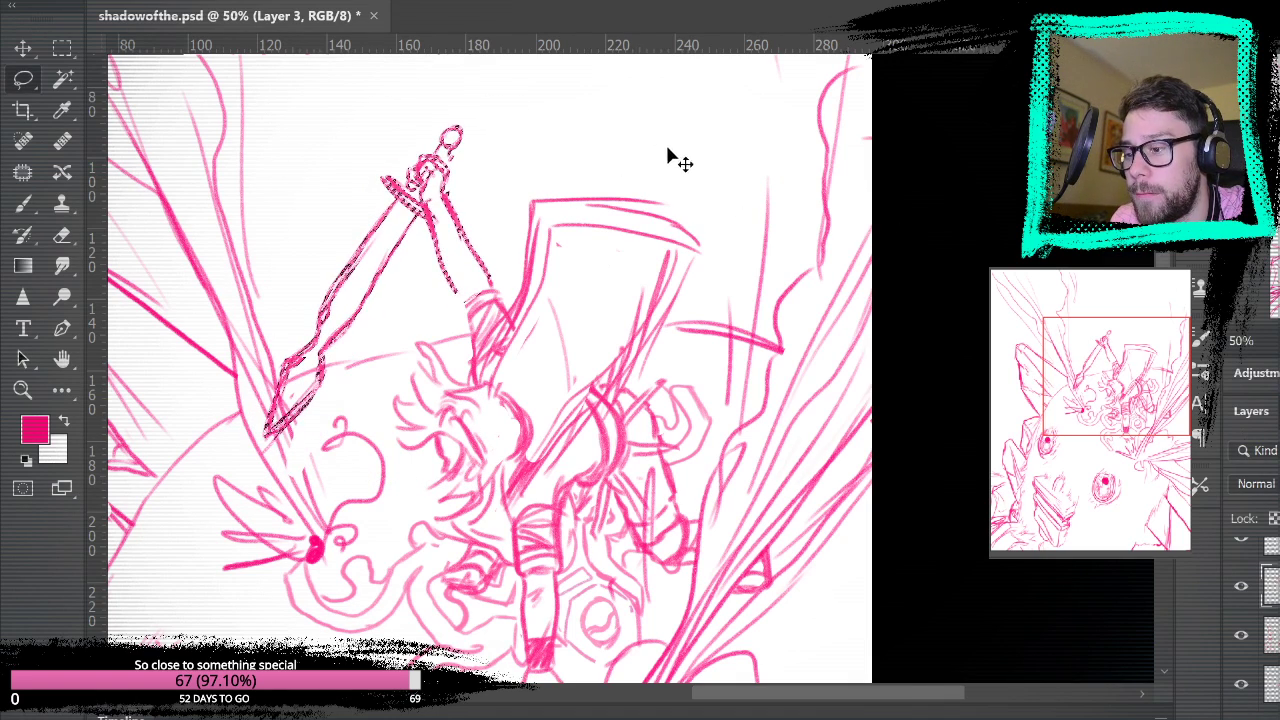
key(ctrl+z)
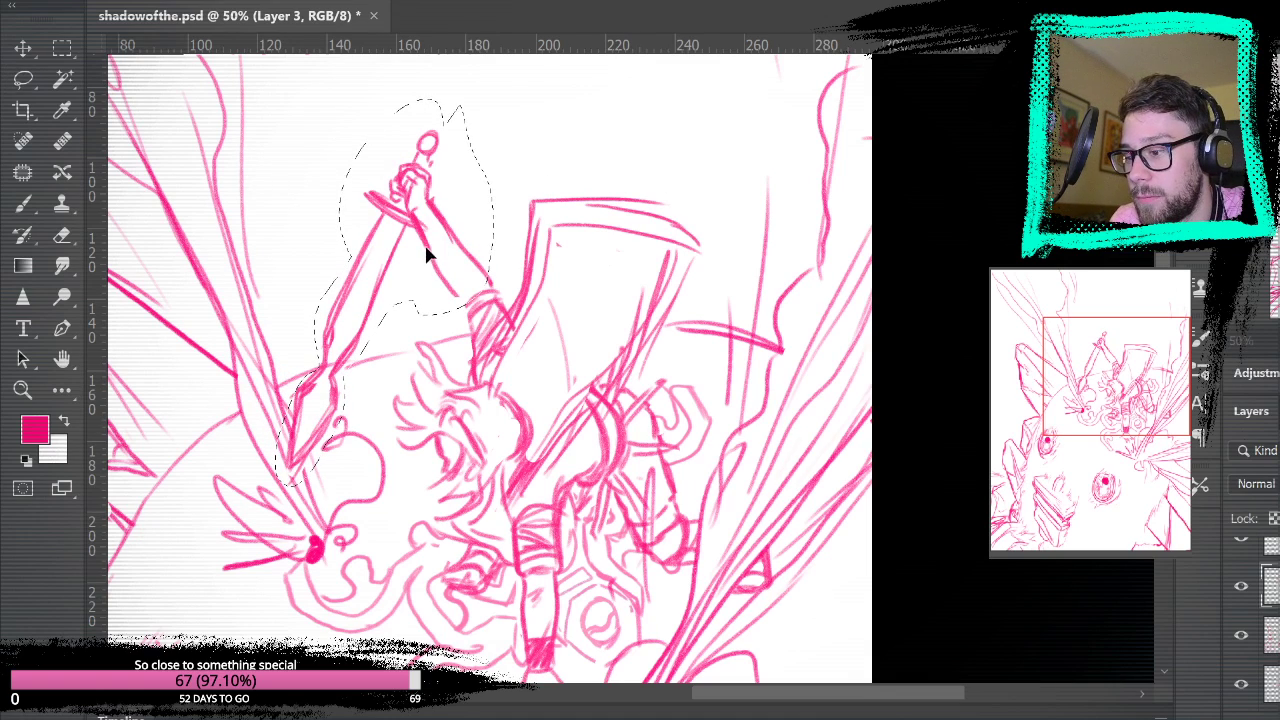
- Rotate the selected sword and forearm clockwise around the warrior's elbow and clear the selection
key(ctrl+t)
drag(384, 292, 478, 296)
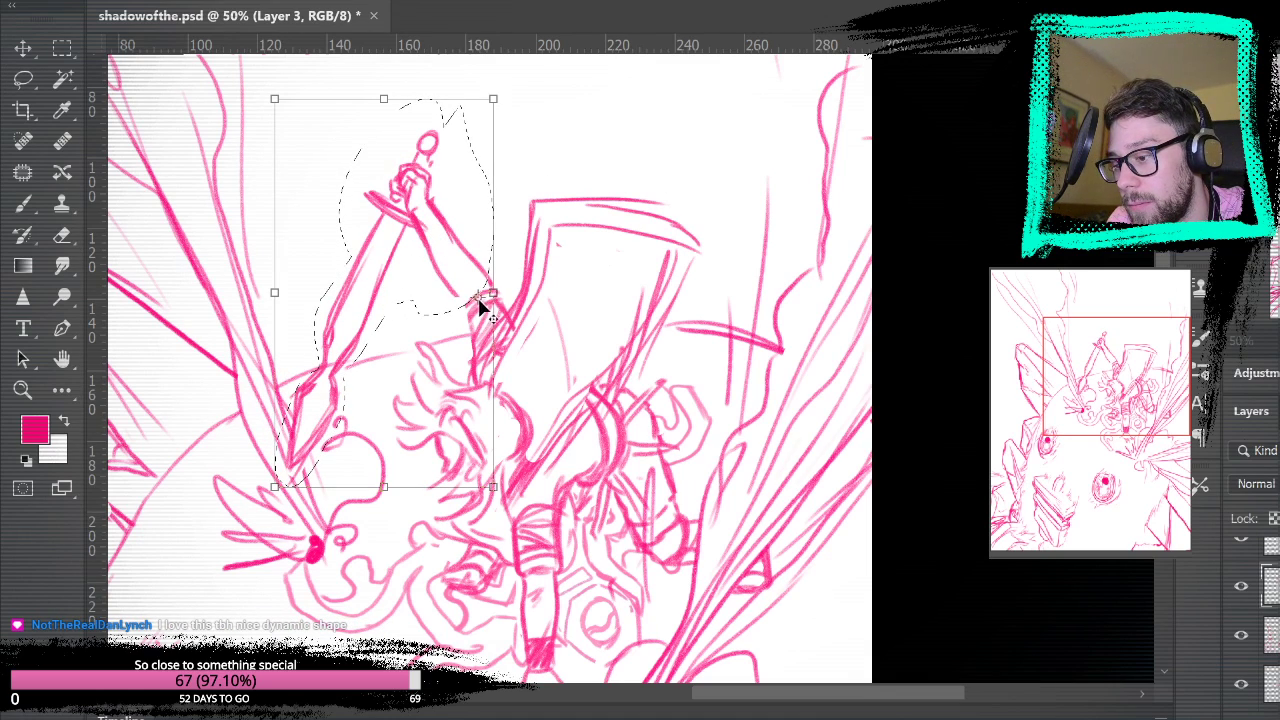
drag(586, 123, 631, 149)
key(Return)
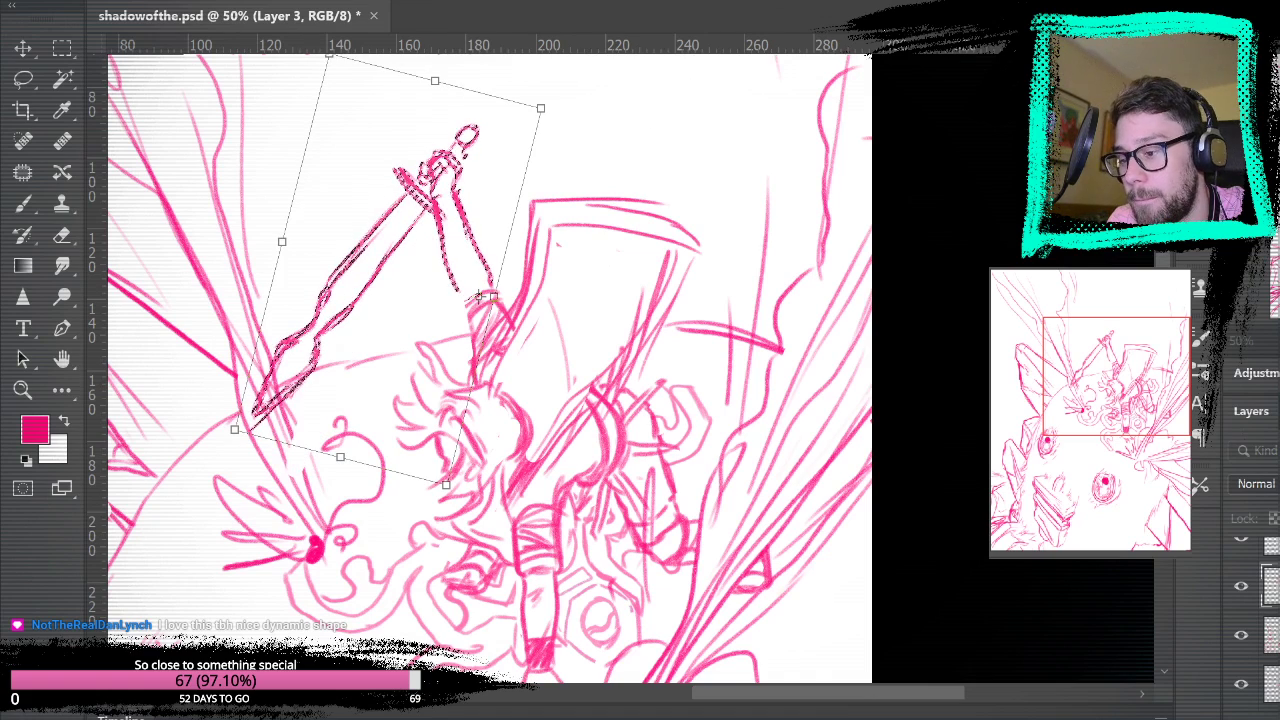
key(m)
click(160, 95)
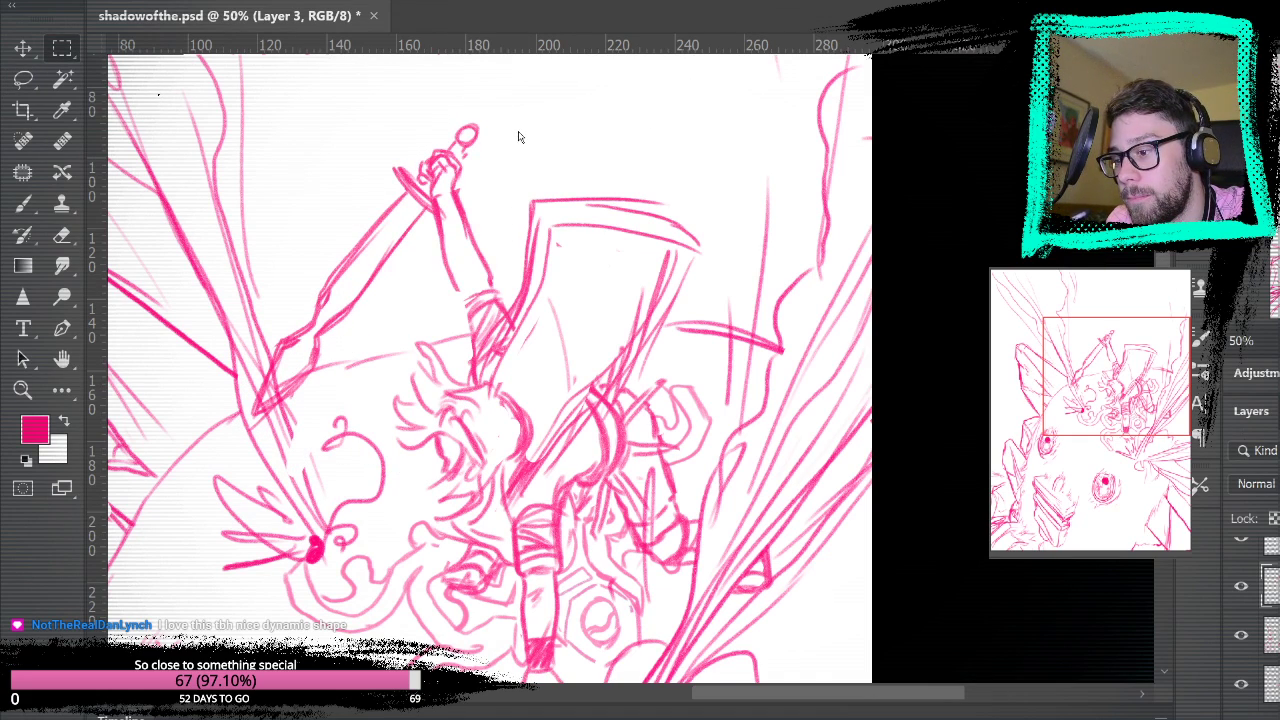
key(ctrl+0)
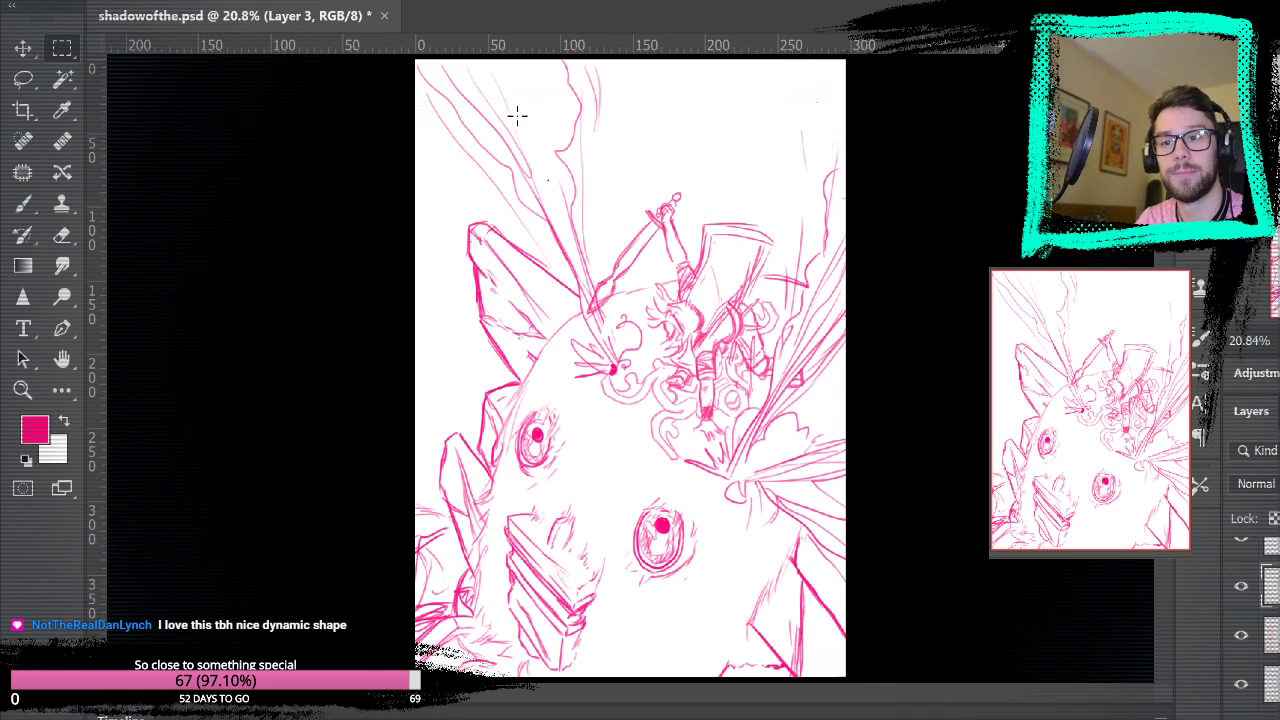
- Make Layer 11 active with the Eraser tool ready and save the document
click(1275, 635)
scroll(1272, 632, up, 3)
click(1272, 631)
key(e)
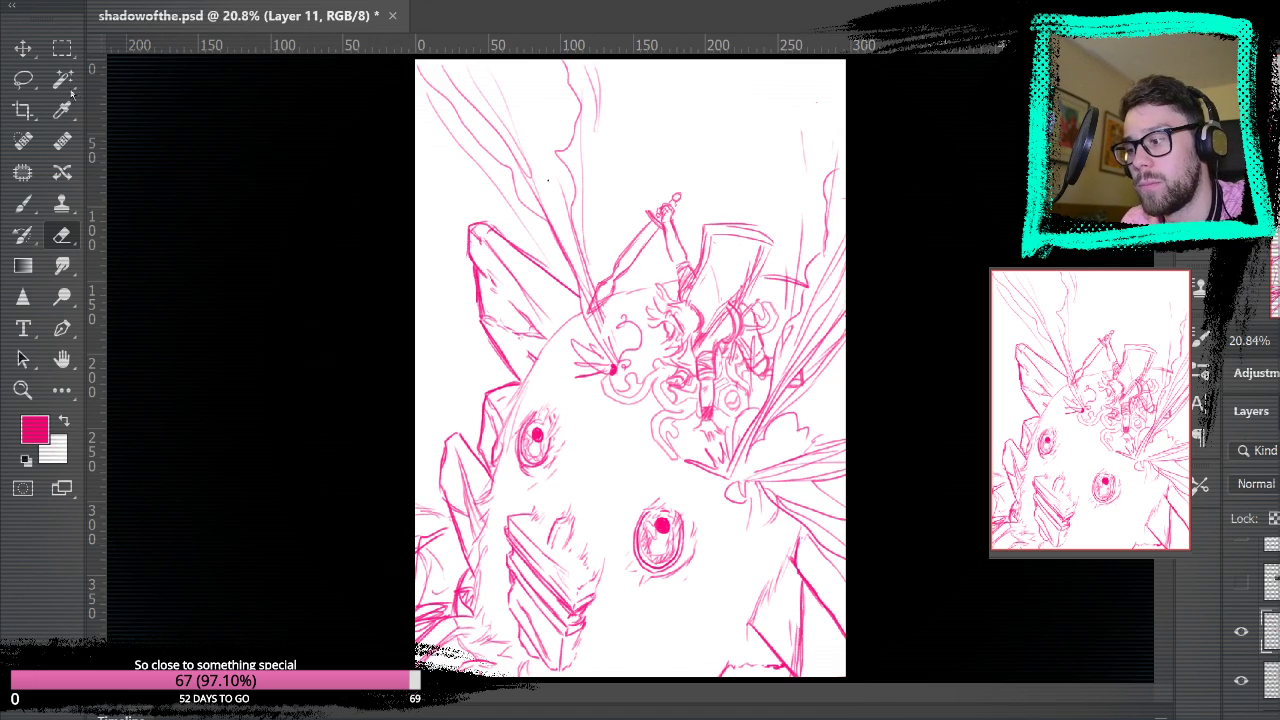
key(m)
key(e)
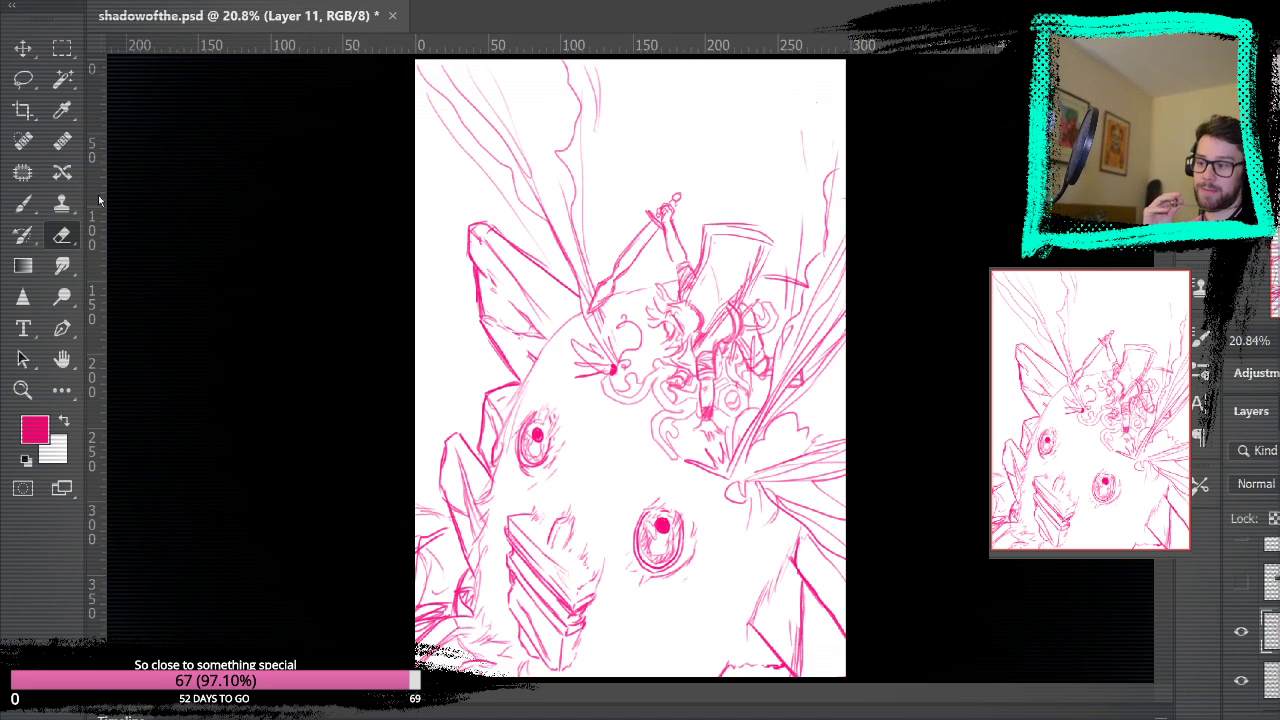
key(ctrl+s)
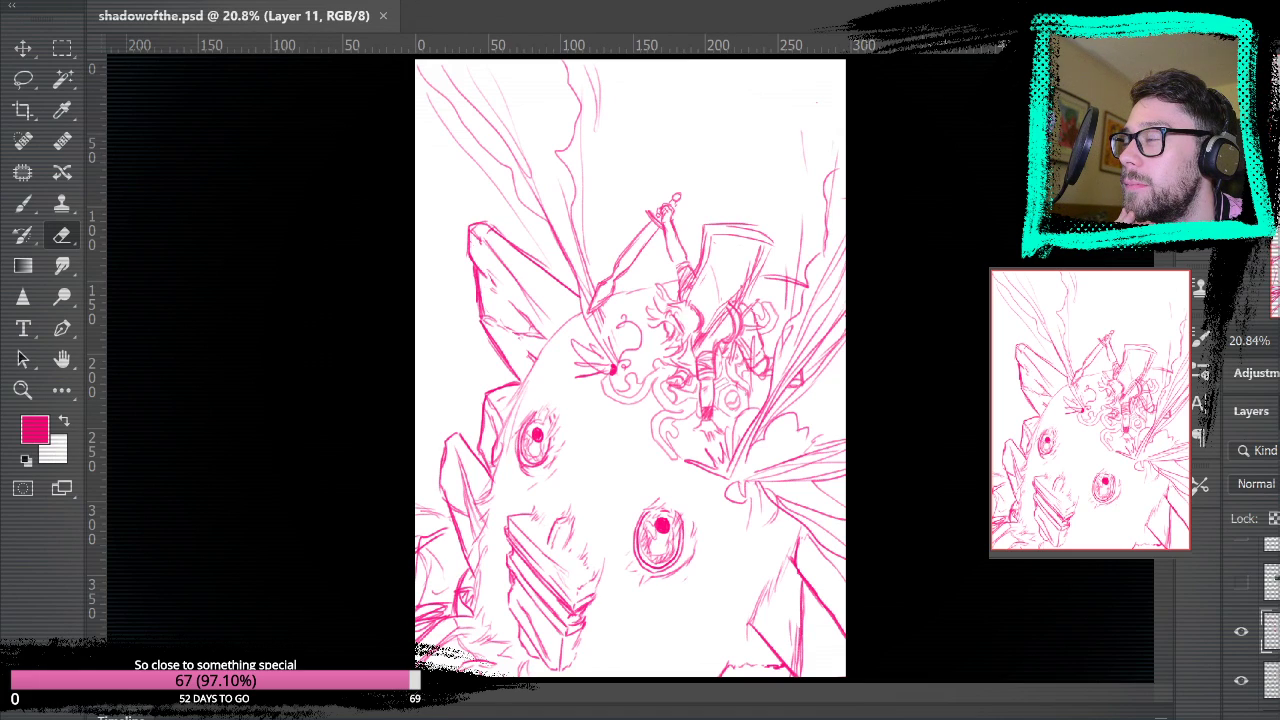
- Compare the pink linework with the blue thumbnail sketches and colossus reference image in Untitled-1
key(ctrl+Tab)
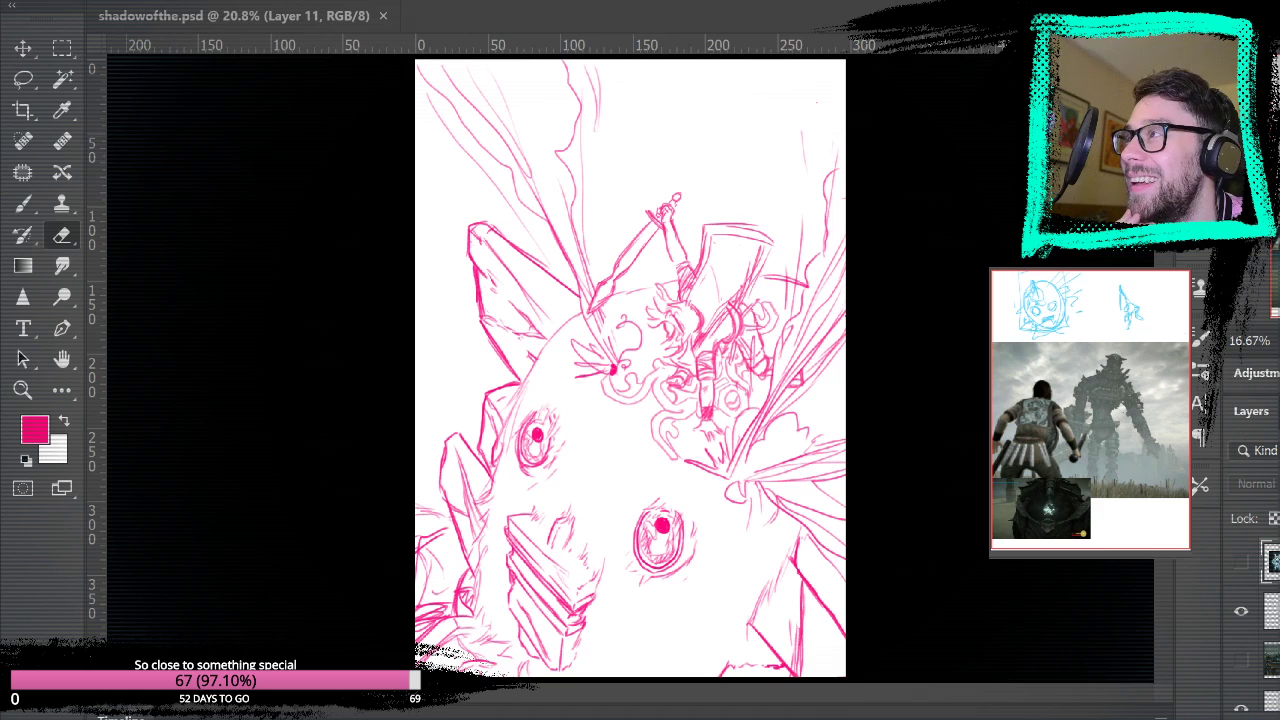
drag(638, 27, 624, 10)
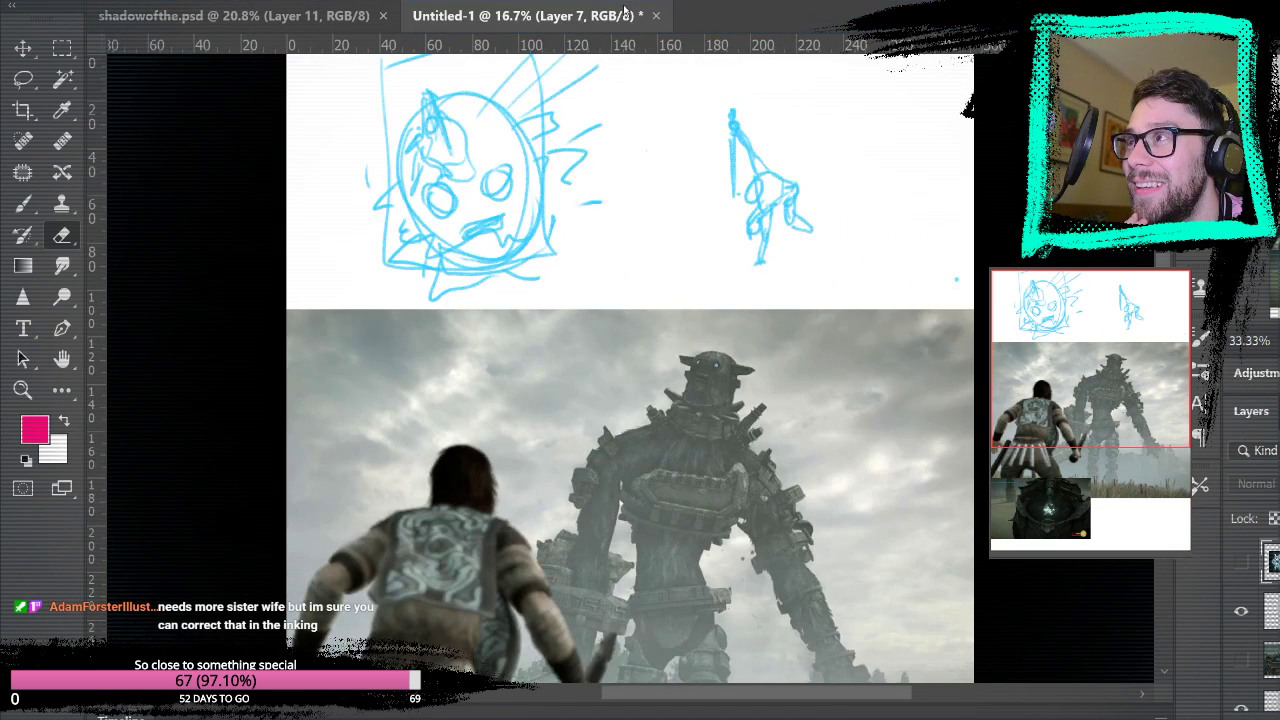
scroll(436, 280, up, 4)
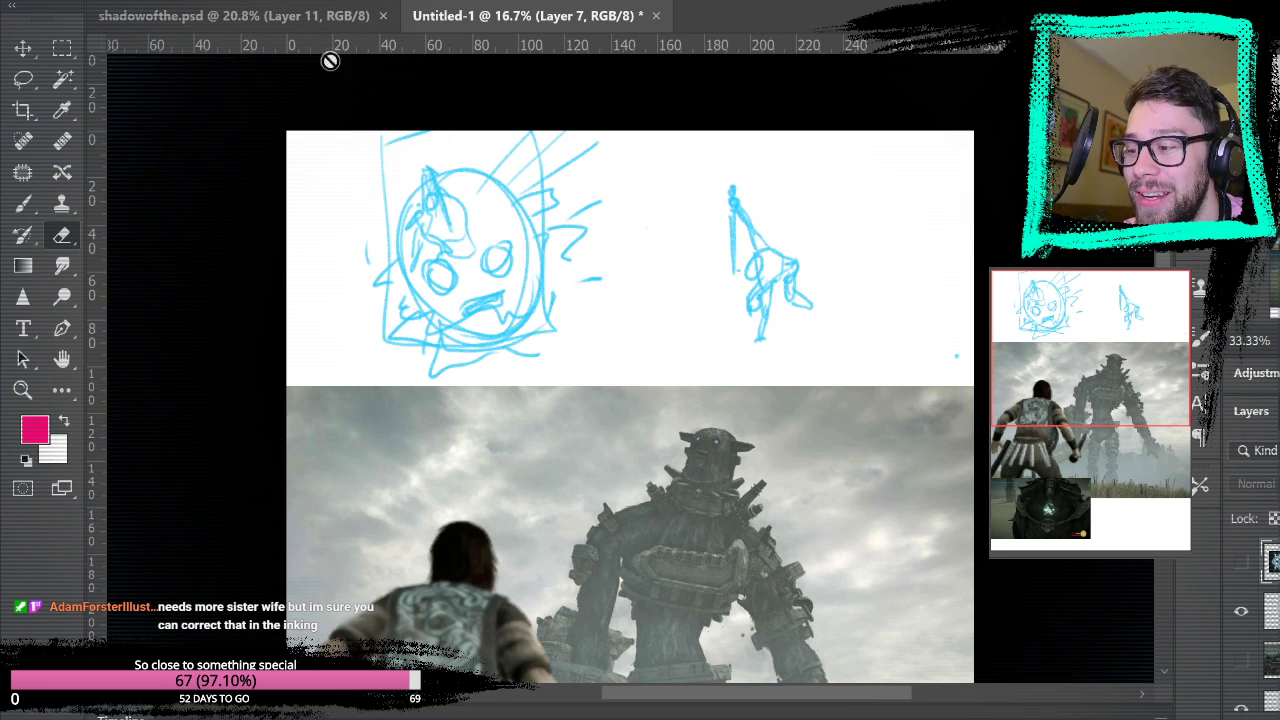
click(230, 15)
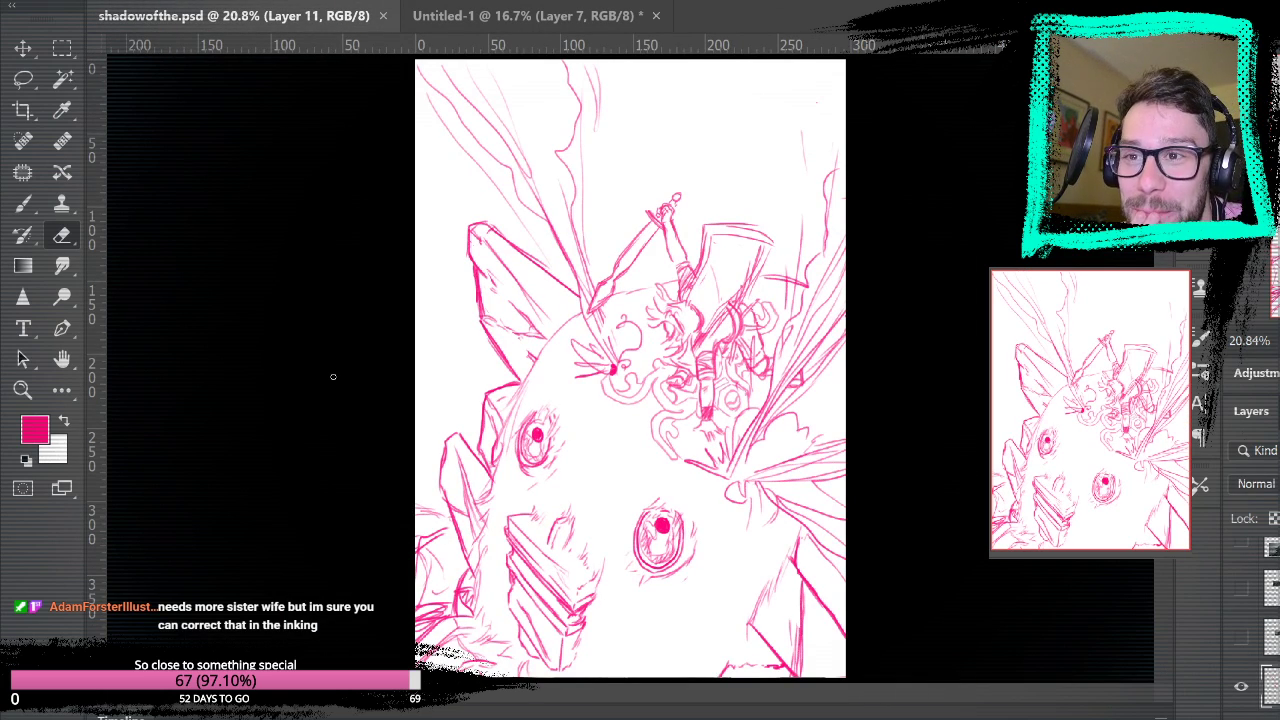
click(520, 15)
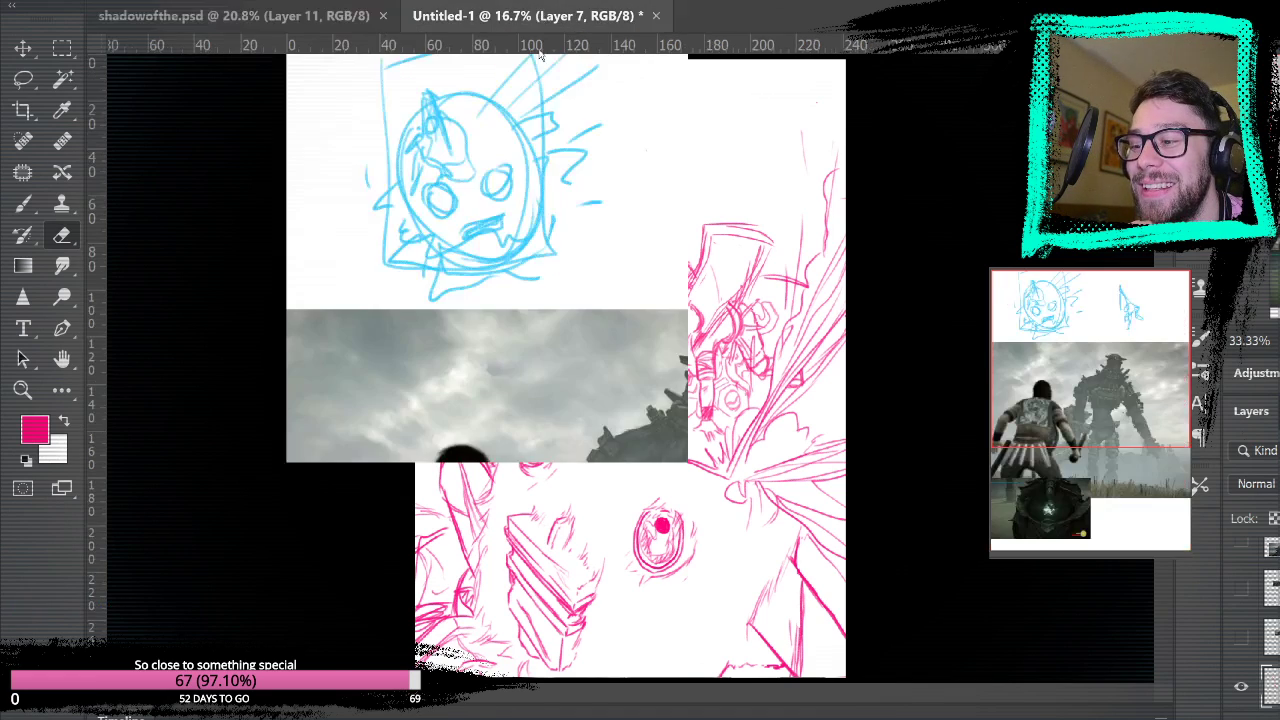
scroll(446, 308, up, 2)
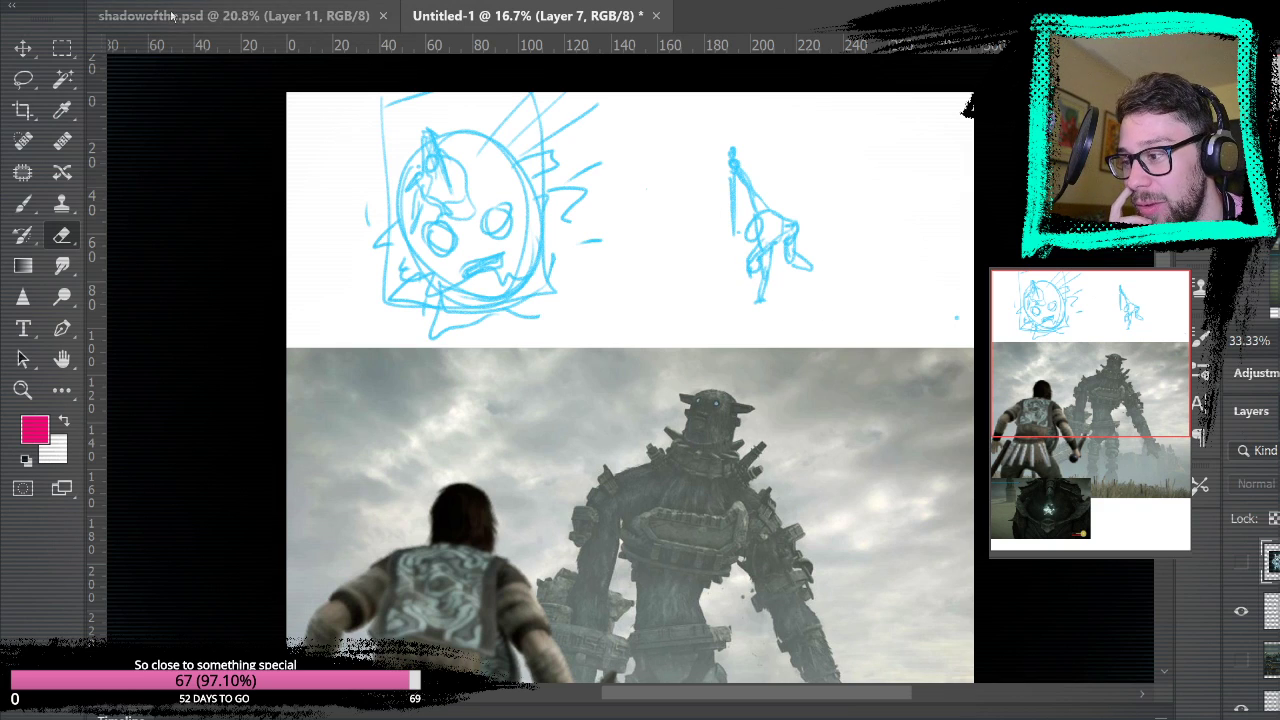
- Try sketching rough bracket shapes, a jagged outline and side guide lines in the empty sky of shadowofthe.psd
click(230, 15)
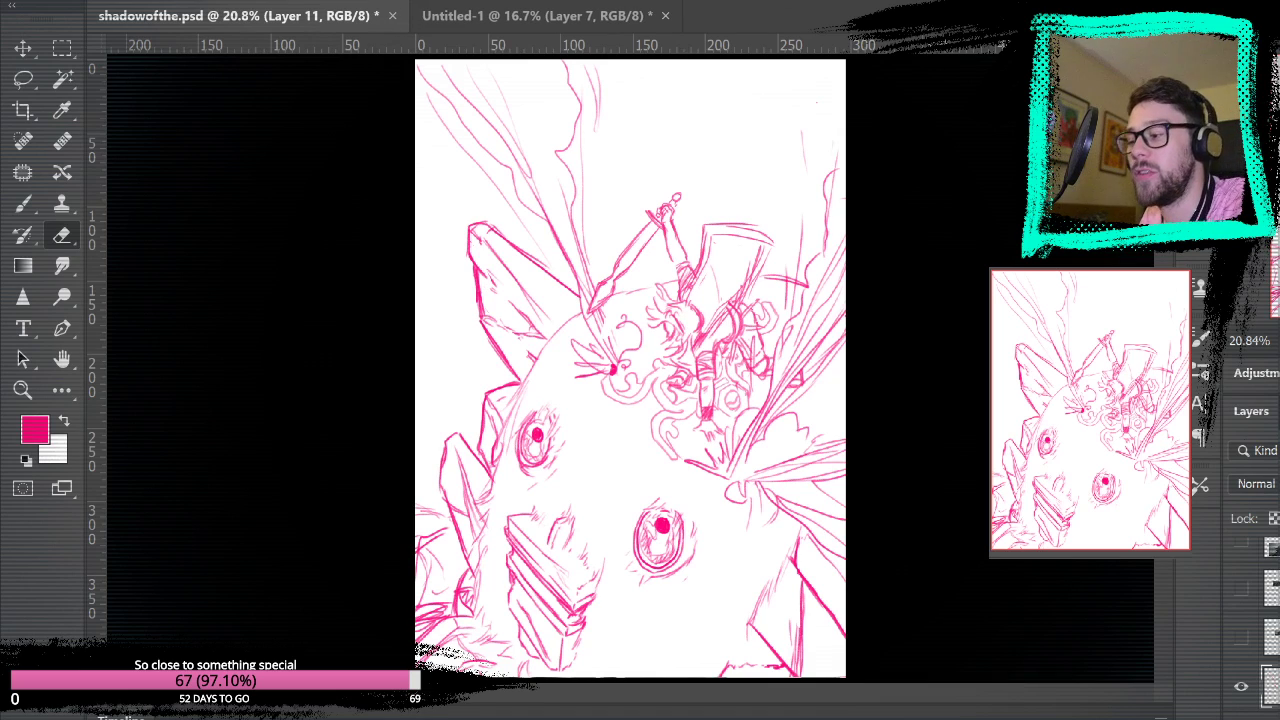
key(b)
mouse_move(613, 192)
mouse_down()
mouse_move(613, 161)
mouse_move(701, 175)
mouse_up()
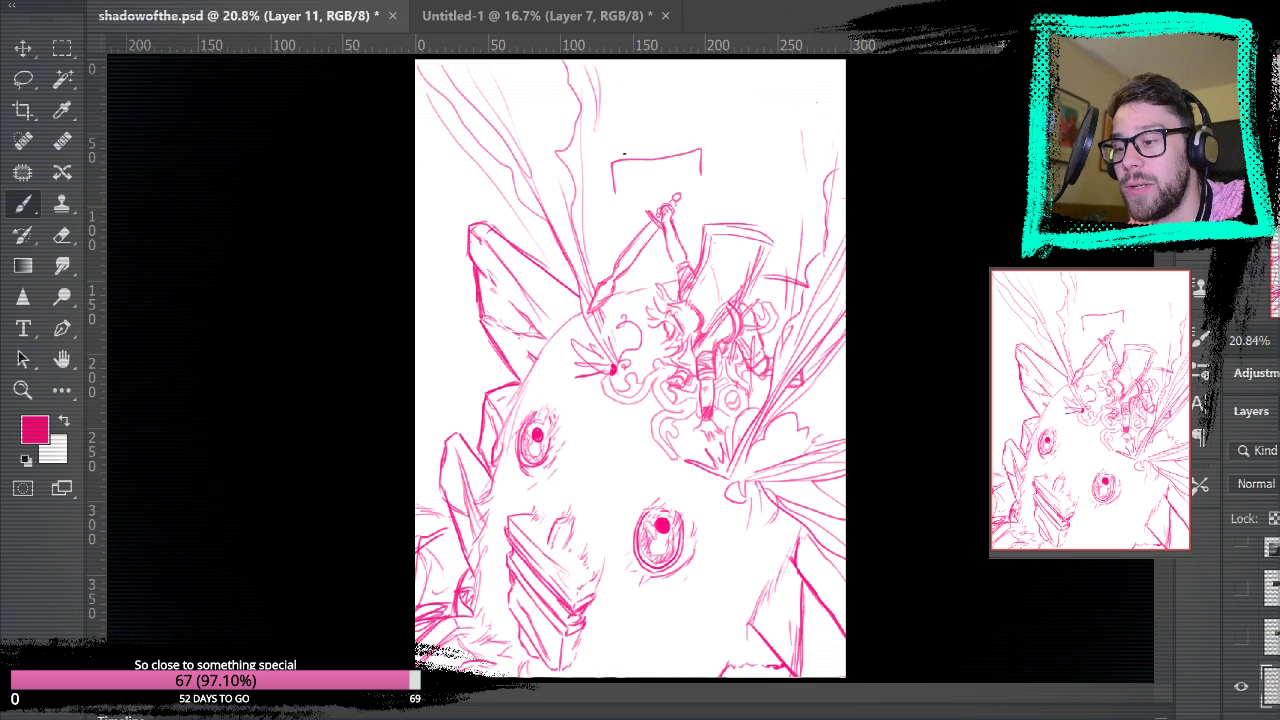
drag(616, 157, 691, 139)
mouse_move(600, 68)
mouse_down()
mouse_move(602, 120)
mouse_move(626, 98)
mouse_move(705, 104)
mouse_move(705, 64)
mouse_up()
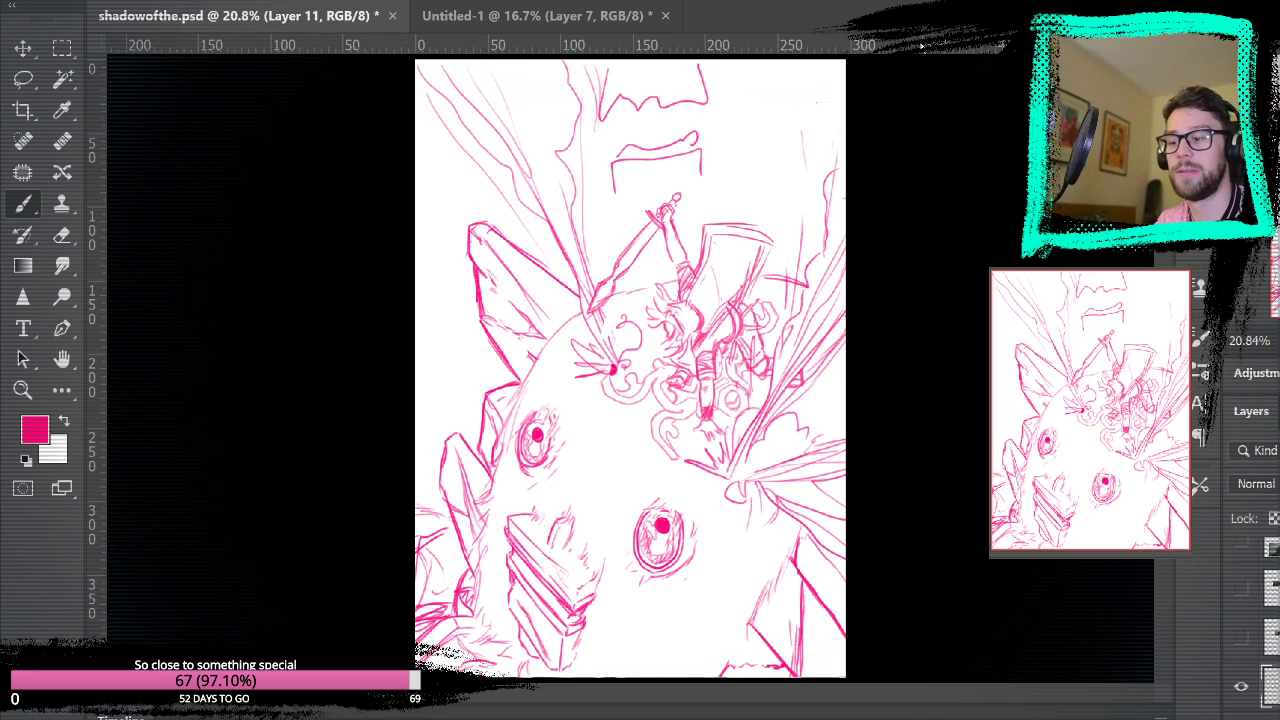
drag(416, 206, 470, 206)
drag(718, 173, 900, 140)
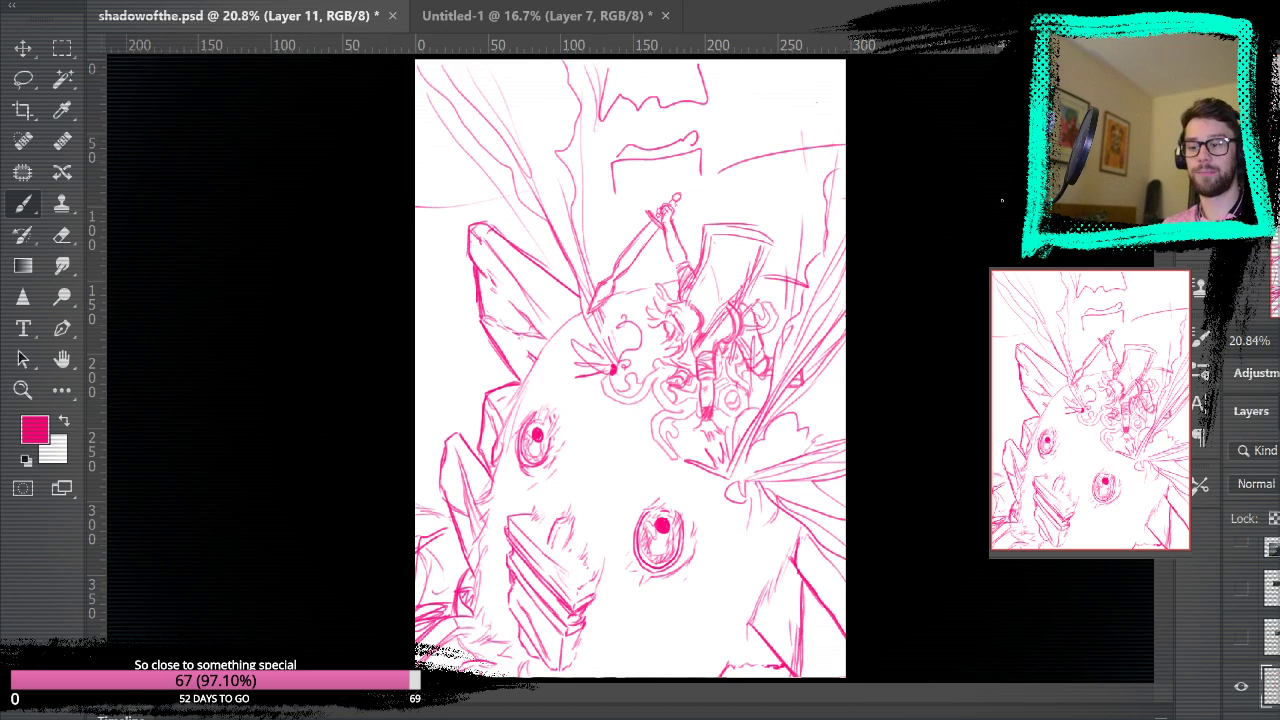
- Undo all the trial strokes in the sky above the raised sword and save the document
key(ctrl+z)
key(ctrl+z)
key(ctrl+z)
key(ctrl+z)
key(ctrl+z)
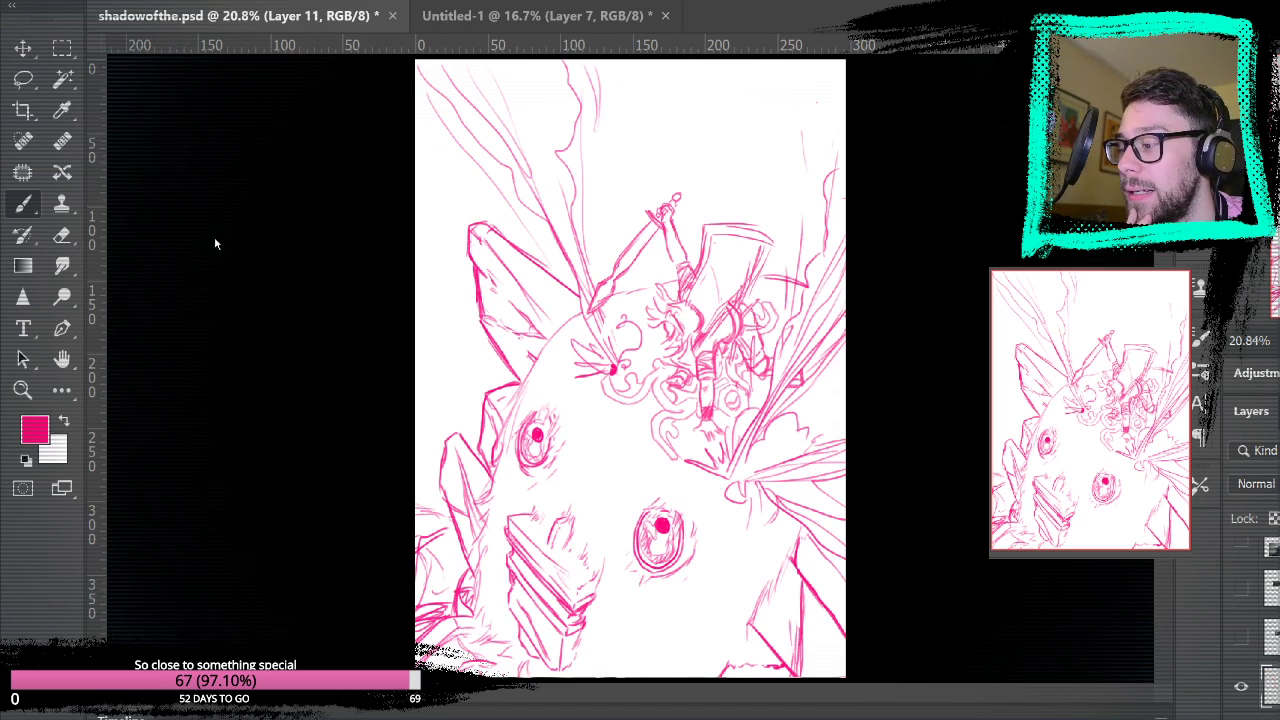
key(ctrl+s)
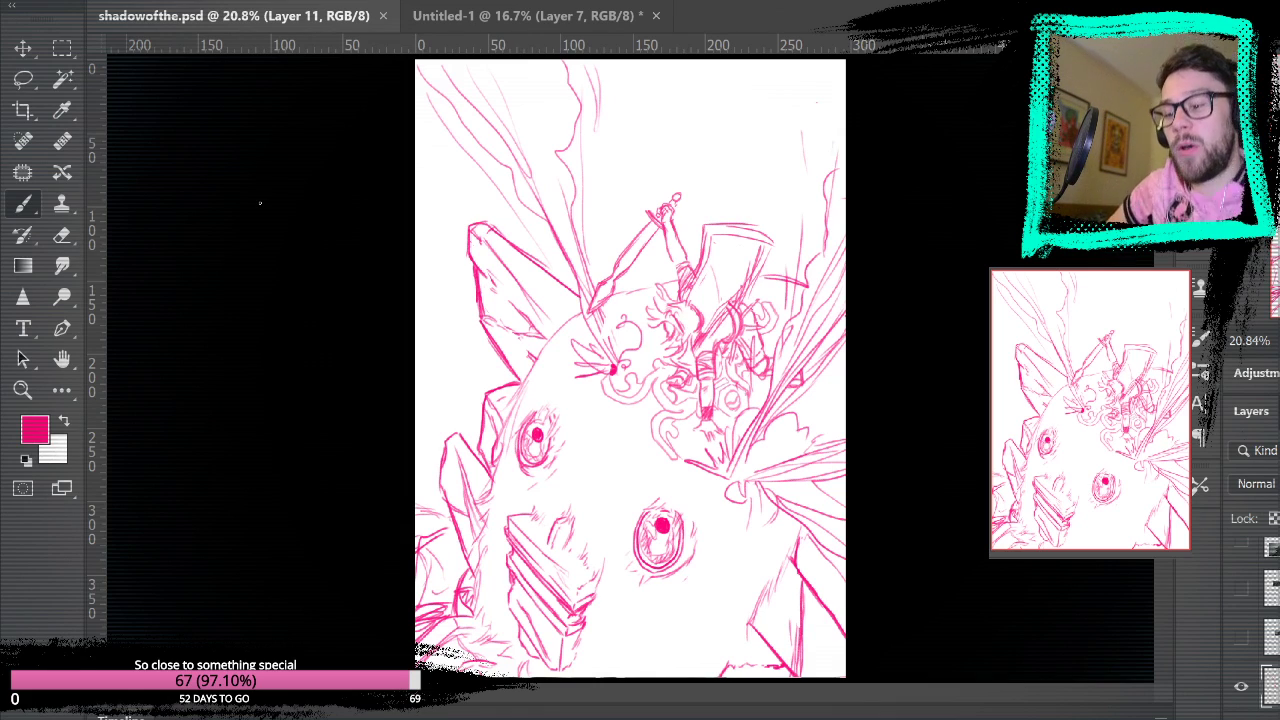
- Compare the warrior's blank cloth panel with the patterned tunic back in the Untitled-1 reference image
click(22, 390)
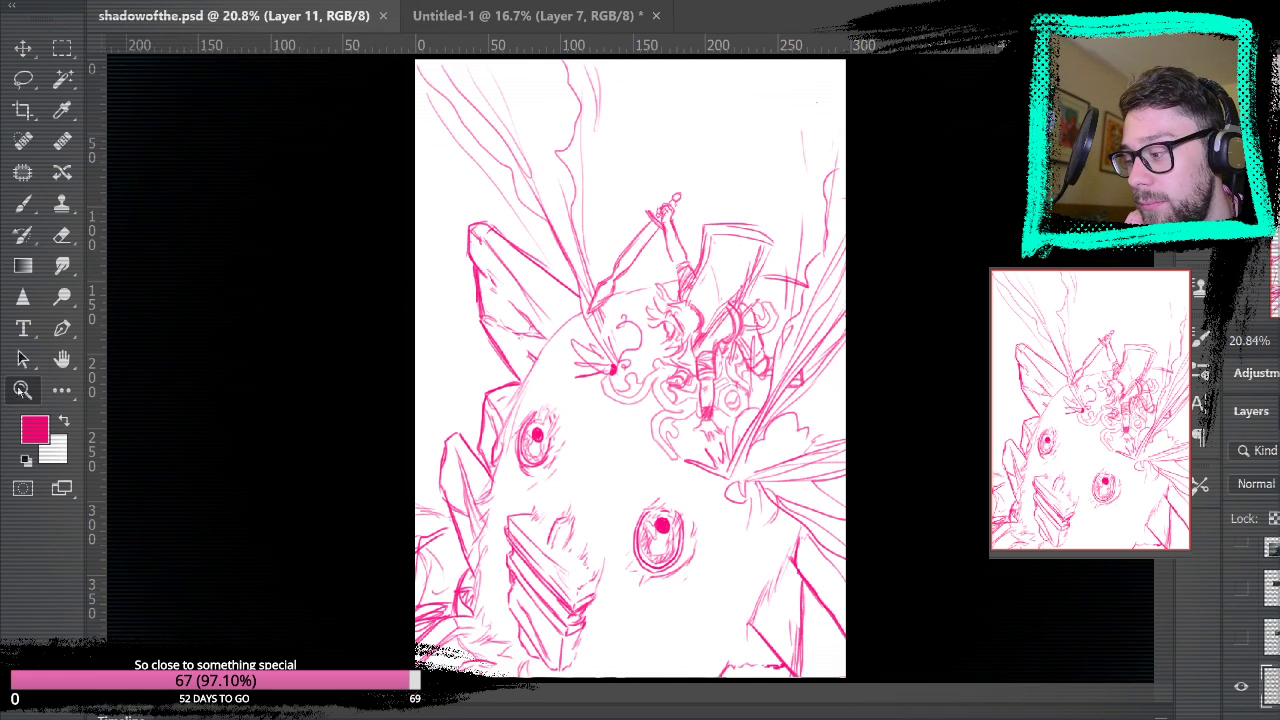
click(709, 266)
click(739, 311)
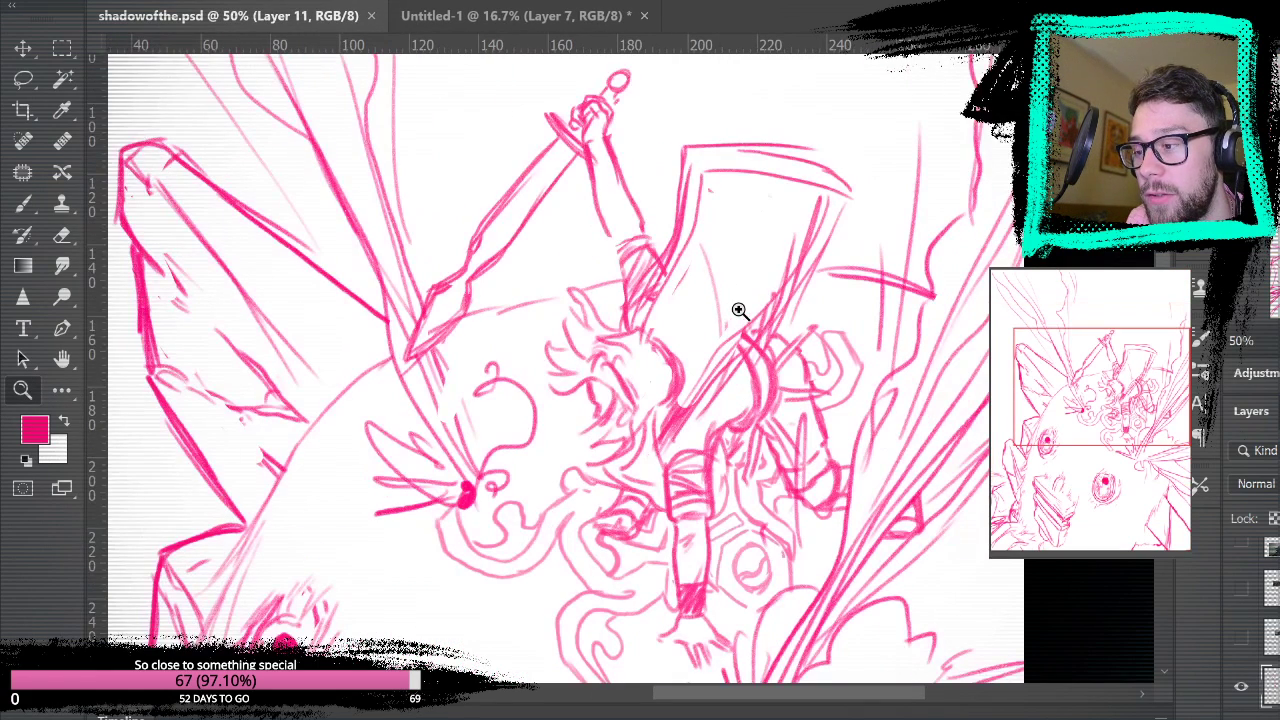
click(739, 311)
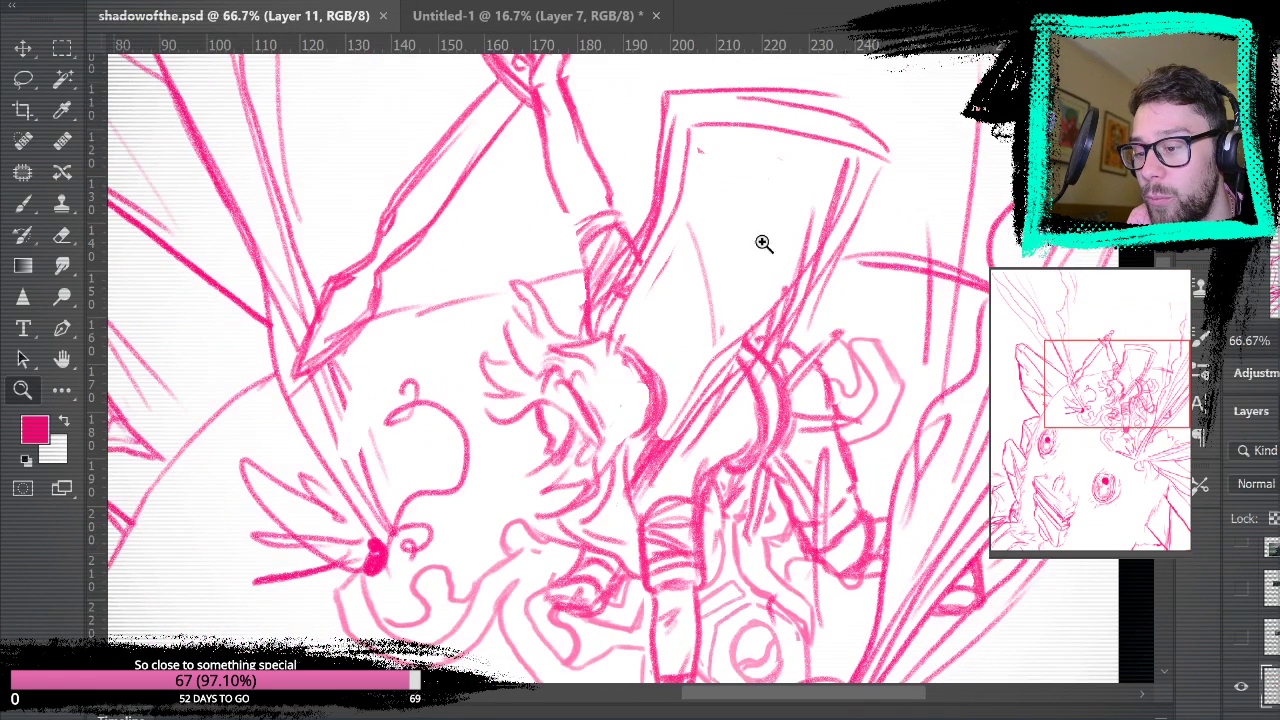
click(455, 16)
scroll(456, 583, down, 1)
click(414, 455)
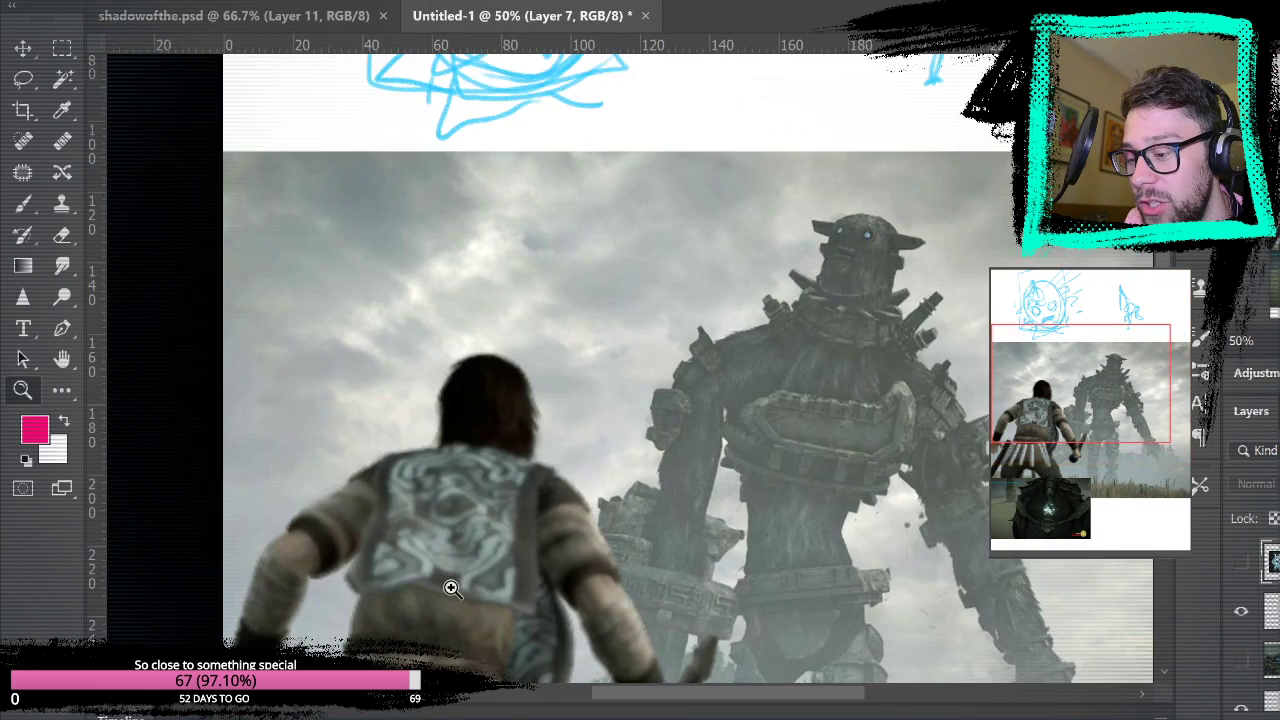
scroll(451, 360, down, 2)
click(451, 360)
scroll(450, 480, down, 1)
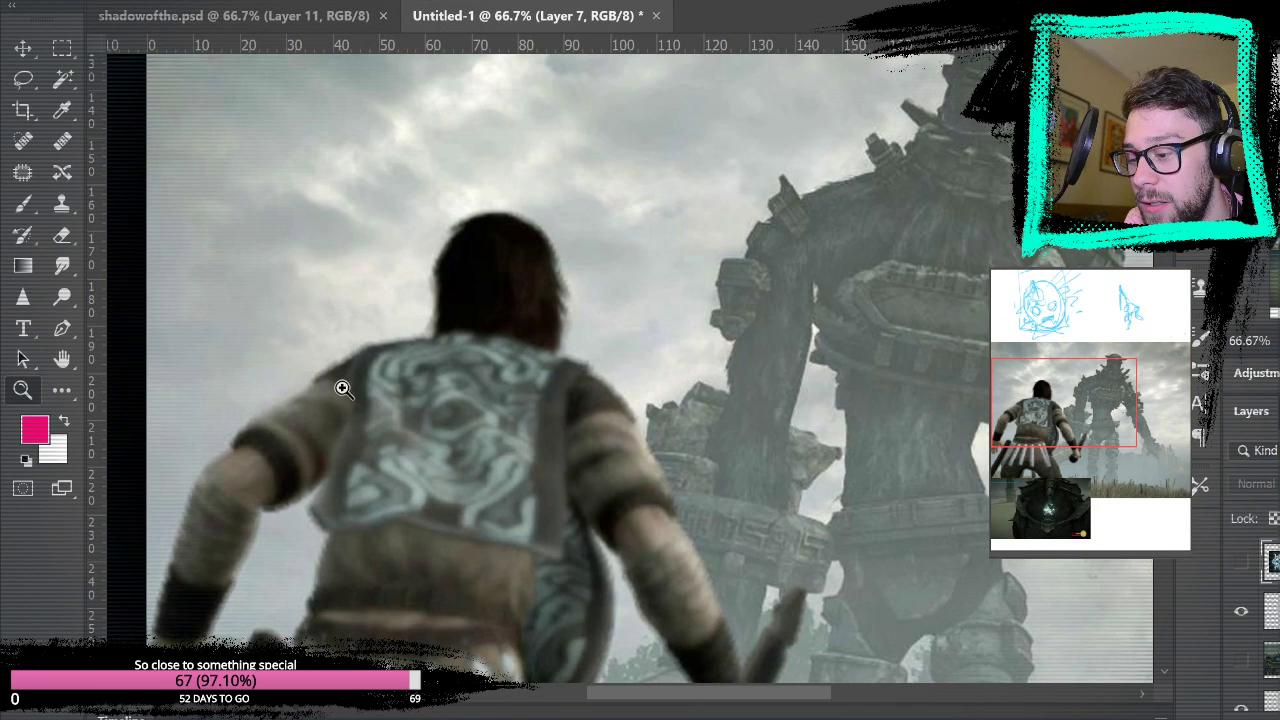
- In shadowofthe.psd, brush a ringed central ornament with curling scroll edges onto the lower part of the warrior's flying cloth panel
click(272, 18)
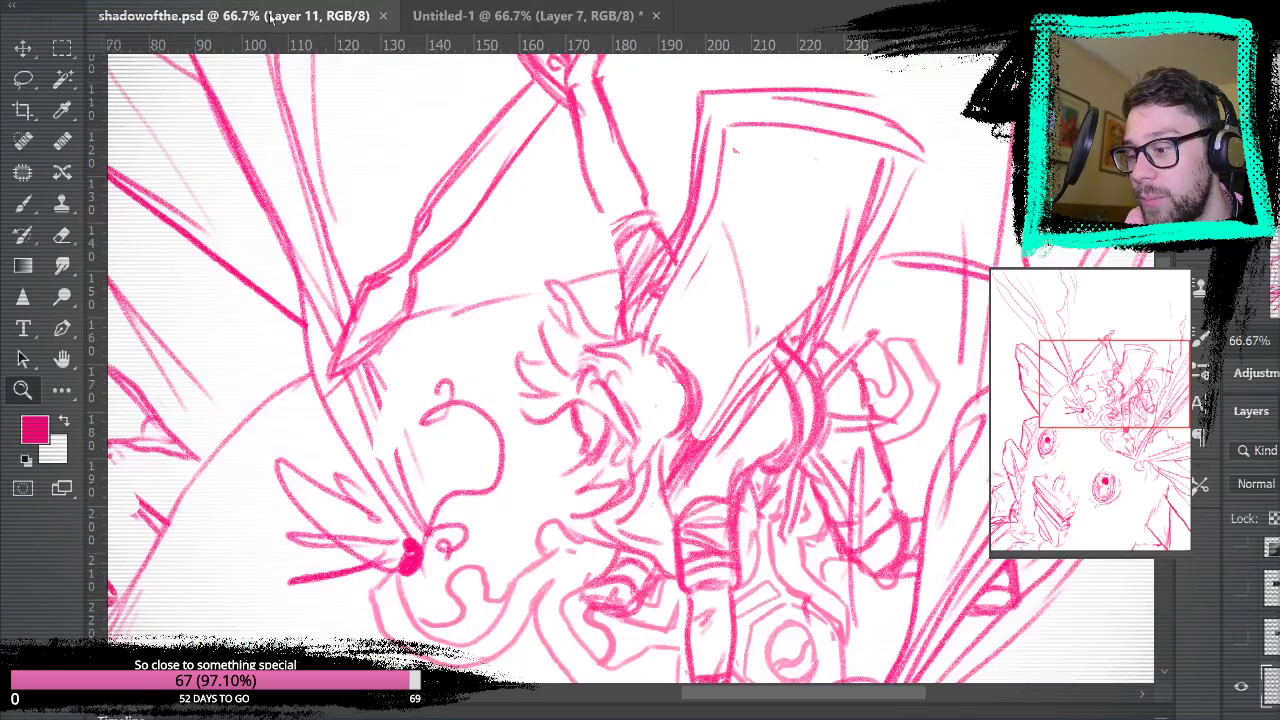
scroll(688, 562, down, 3)
scroll(820, 590, up, 2)
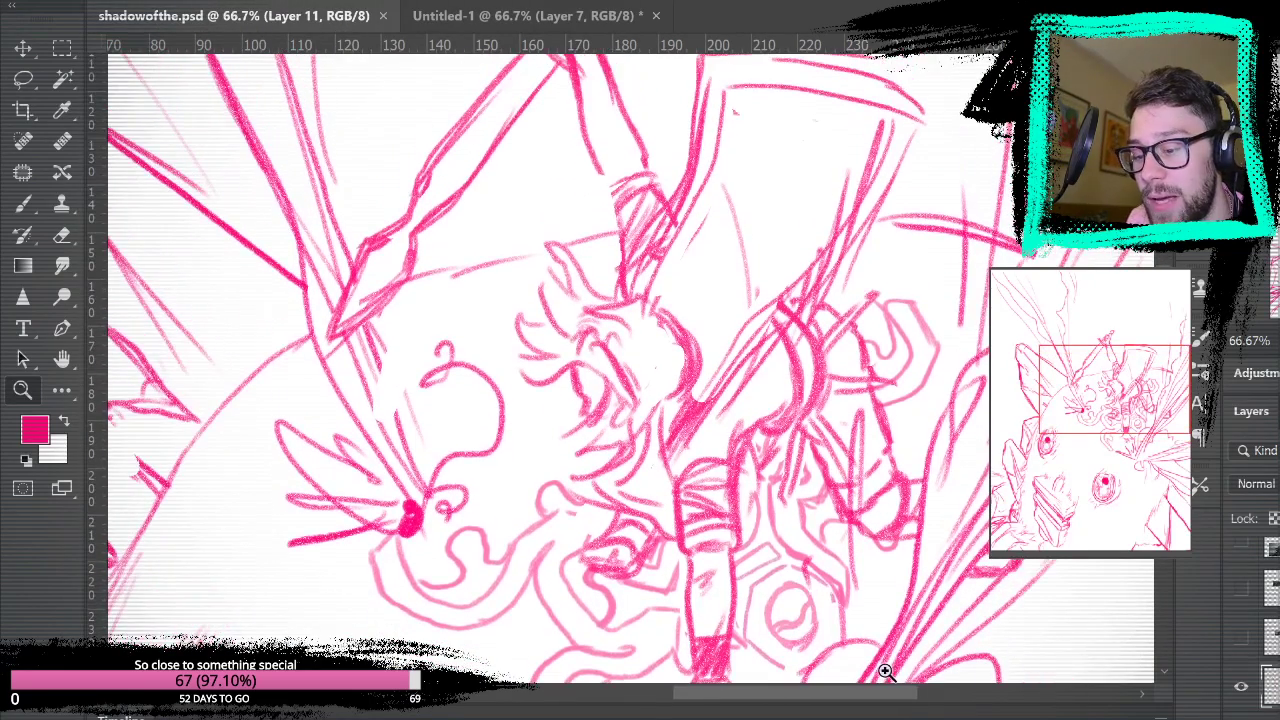
scroll(886, 610, left, 1)
scroll(871, 466, up, 2)
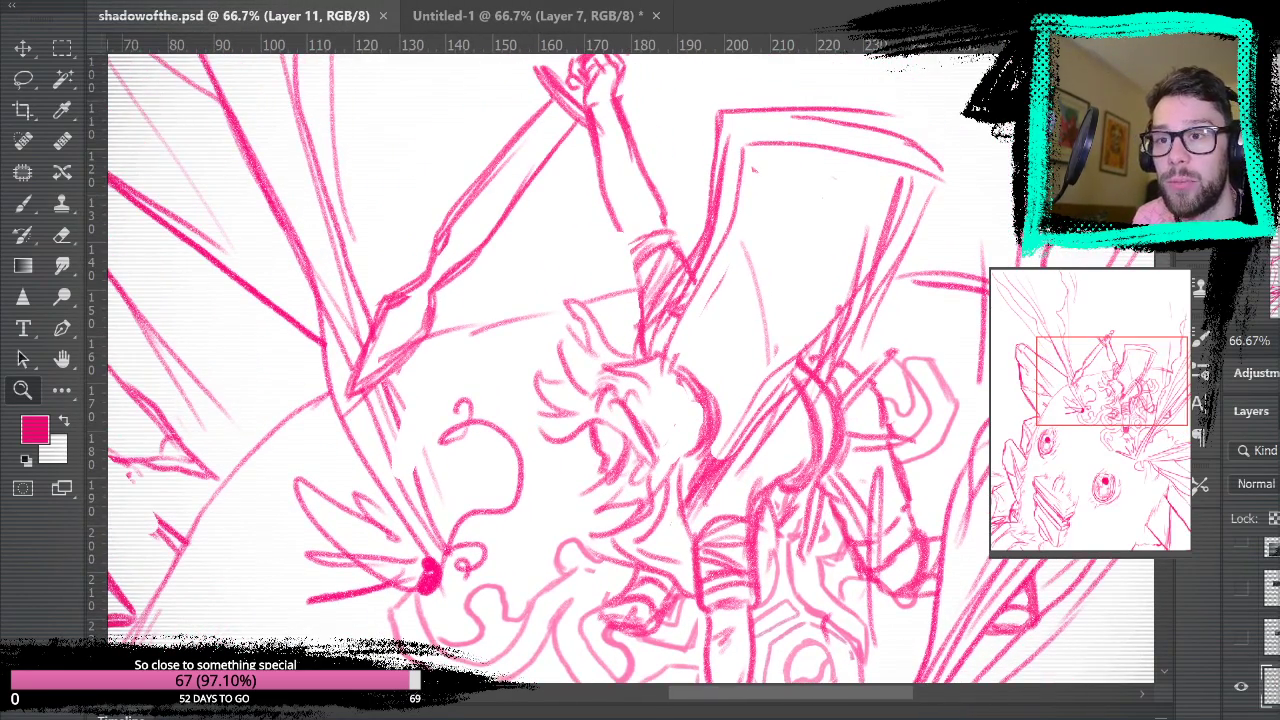
scroll(438, 156, right, 1)
key(b)
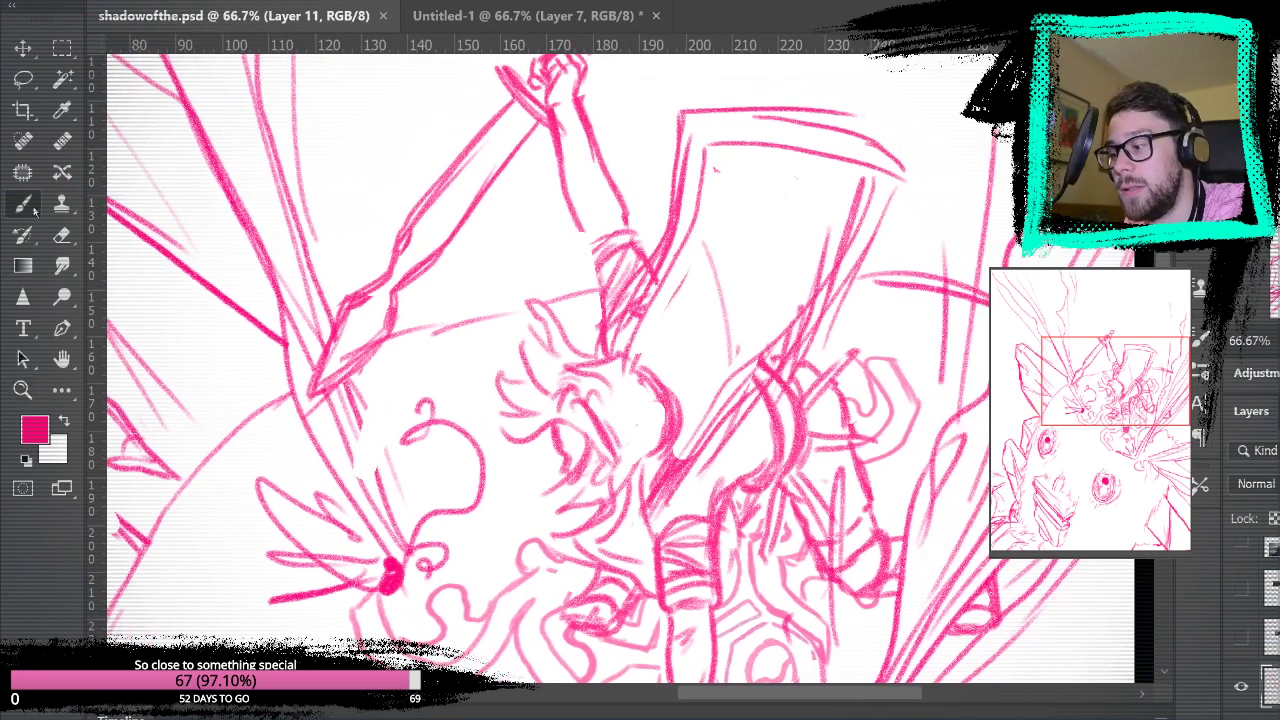
mouse_move(715, 305)
mouse_down()
mouse_move(706, 290)
mouse_move(736, 296)
mouse_move(720, 314)
mouse_move(742, 322)
mouse_move(748, 309)
mouse_up()
mouse_move(700, 272)
mouse_down()
mouse_move(690, 302)
mouse_move(712, 276)
mouse_up()
drag(755, 318, 746, 350)
mouse_move(758, 320)
mouse_down()
mouse_move(781, 315)
mouse_move(760, 352)
mouse_up()
mouse_move(698, 270)
mouse_down()
mouse_move(684, 300)
mouse_move(680, 266)
mouse_move(658, 306)
mouse_up()
drag(680, 268, 668, 294)
drag(686, 238, 672, 250)
mouse_move(704, 238)
mouse_down()
mouse_move(728, 271)
mouse_move(738, 239)
mouse_move(762, 262)
mouse_move(741, 276)
mouse_move(746, 291)
mouse_move(792, 313)
mouse_move(750, 281)
mouse_move(749, 241)
mouse_move(716, 259)
mouse_move(700, 241)
mouse_move(739, 268)
mouse_up()
mouse_move(659, 293)
mouse_down()
mouse_move(737, 334)
mouse_move(655, 308)
mouse_move(684, 321)
mouse_move(678, 341)
mouse_move(707, 358)
mouse_move(719, 340)
mouse_move(749, 359)
mouse_move(706, 336)
mouse_up()
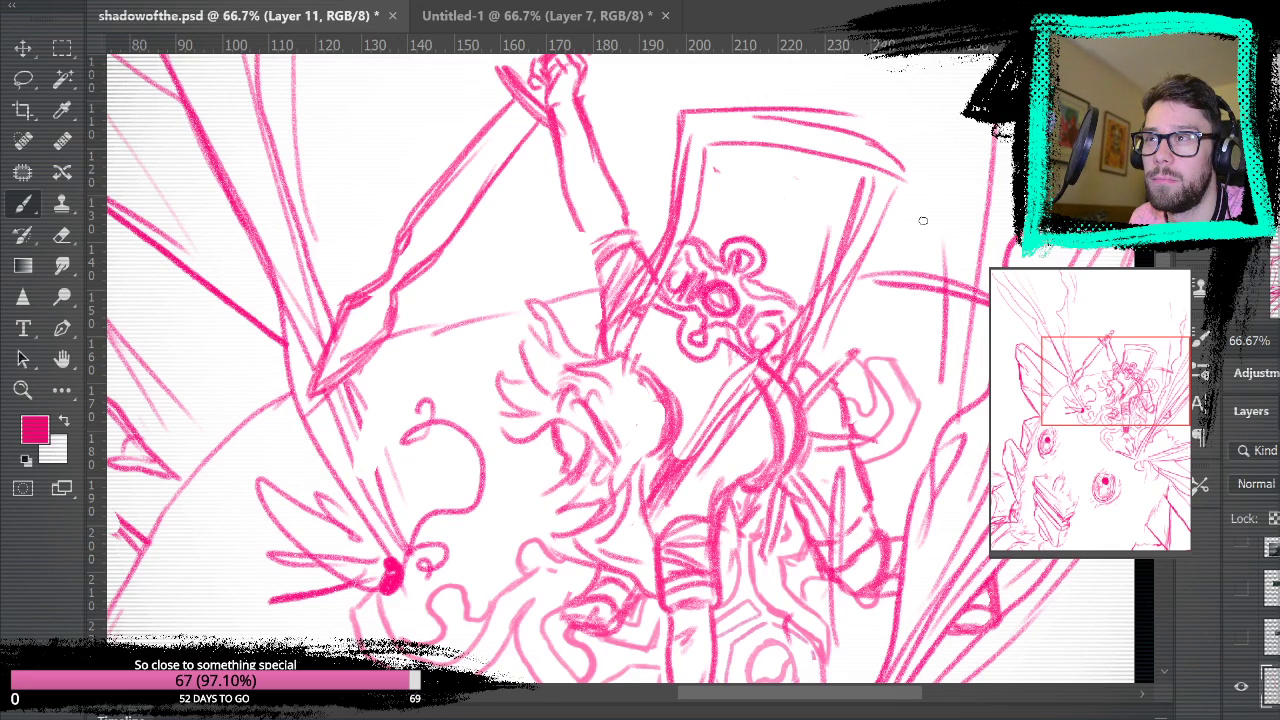
- Draw a curling outline above the ornament's upper ring on the cloth panel and undo the surplus strokes
mouse_move(712, 210)
mouse_down()
mouse_move(751, 200)
mouse_move(783, 215)
mouse_move(787, 254)
mouse_move(808, 229)
mouse_move(723, 195)
mouse_move(706, 240)
mouse_up()
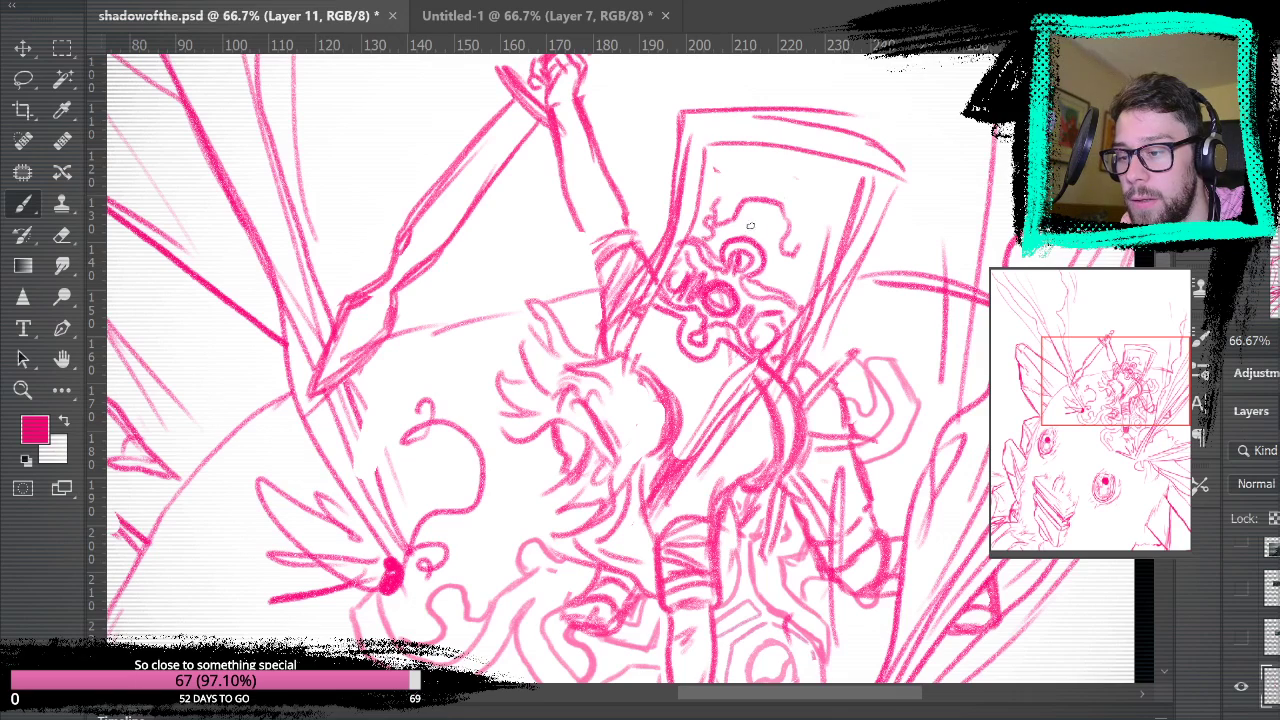
drag(784, 254, 776, 286)
mouse_move(759, 216)
mouse_down()
mouse_move(746, 238)
mouse_move(752, 210)
mouse_move(771, 212)
mouse_up()
key(ctrl+z)
key(ctrl+z)
key(ctrl+z)
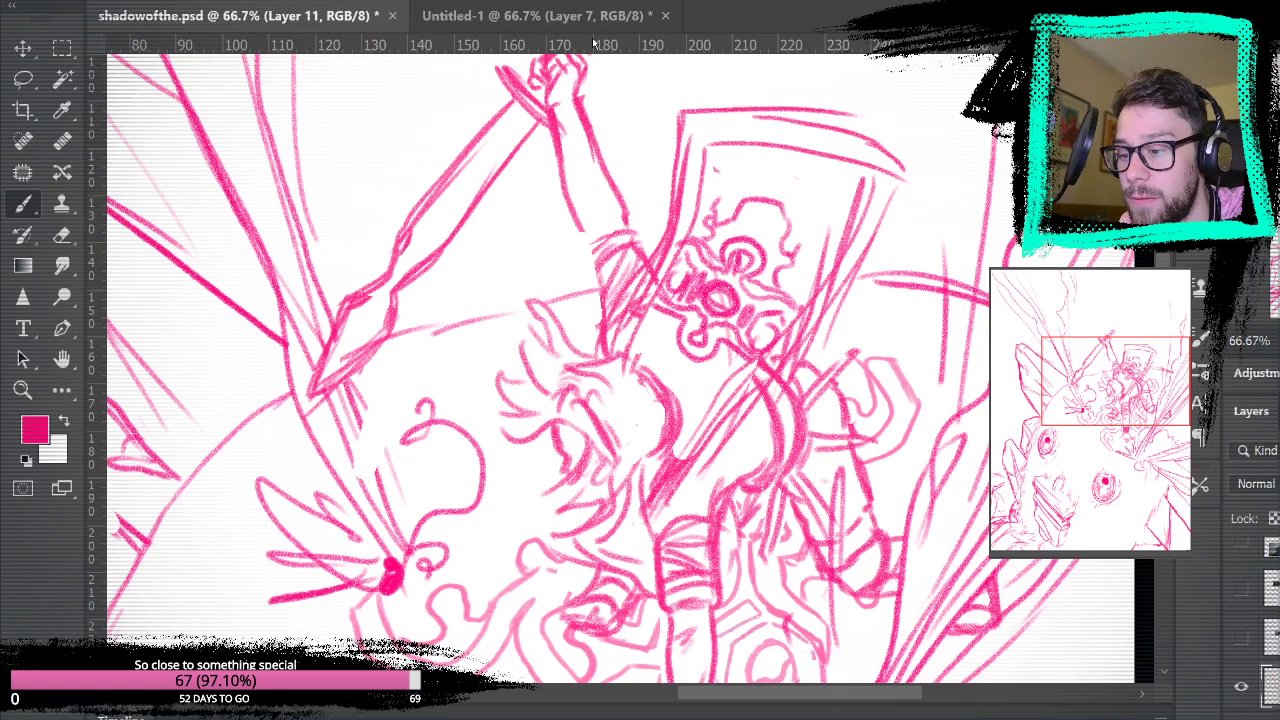
- Show the glowing blue emblem reference layer in Untitled-1 and compare it with the ornament in shadowofthe.psd
click(624, 18)
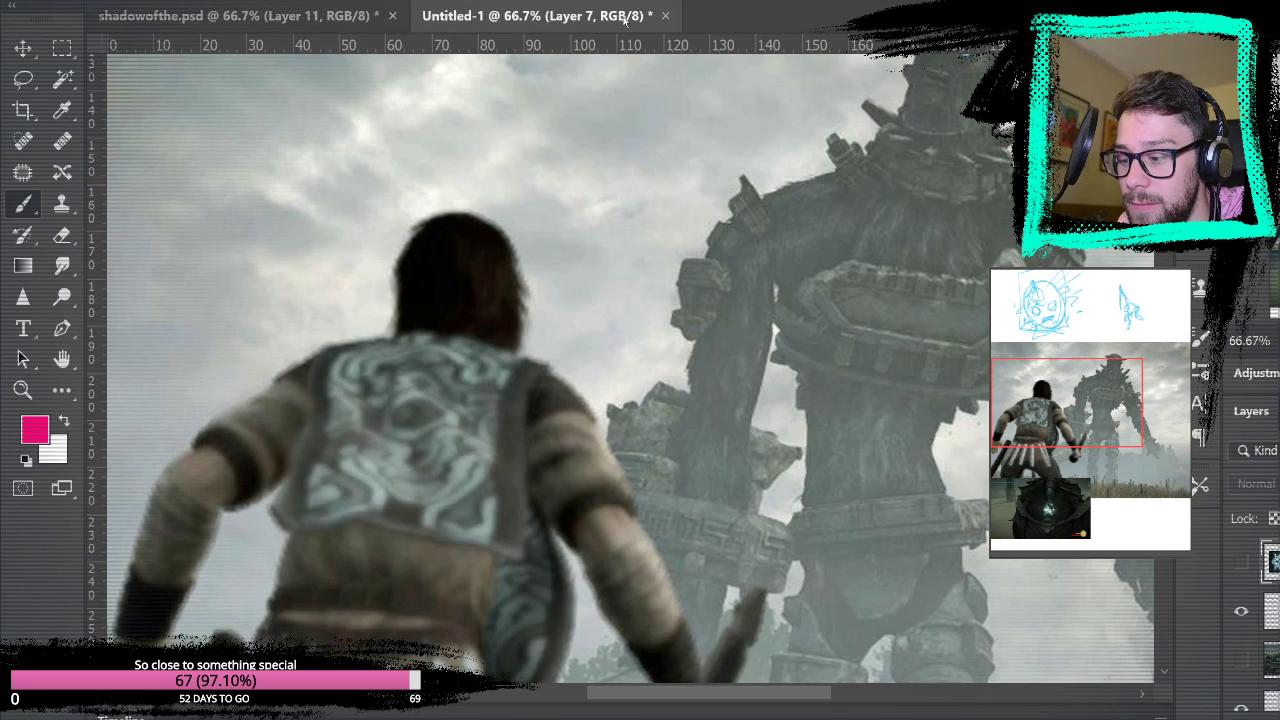
click(1240, 566)
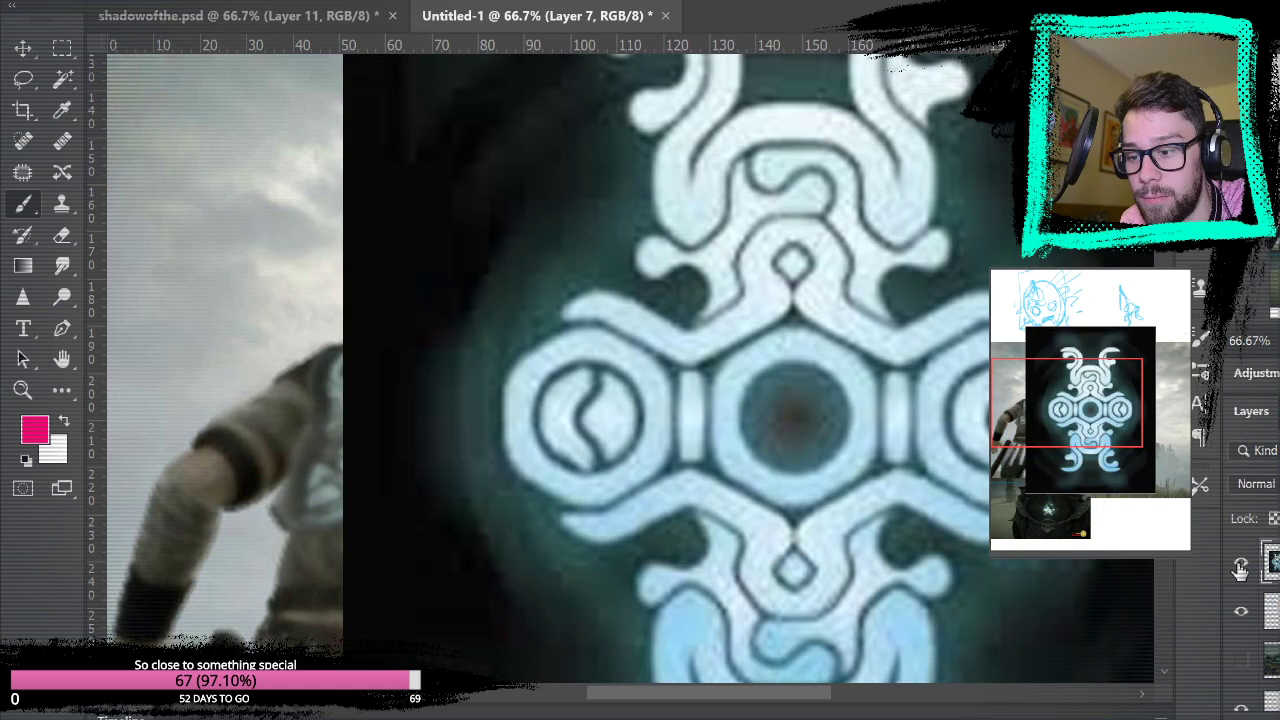
click(343, 16)
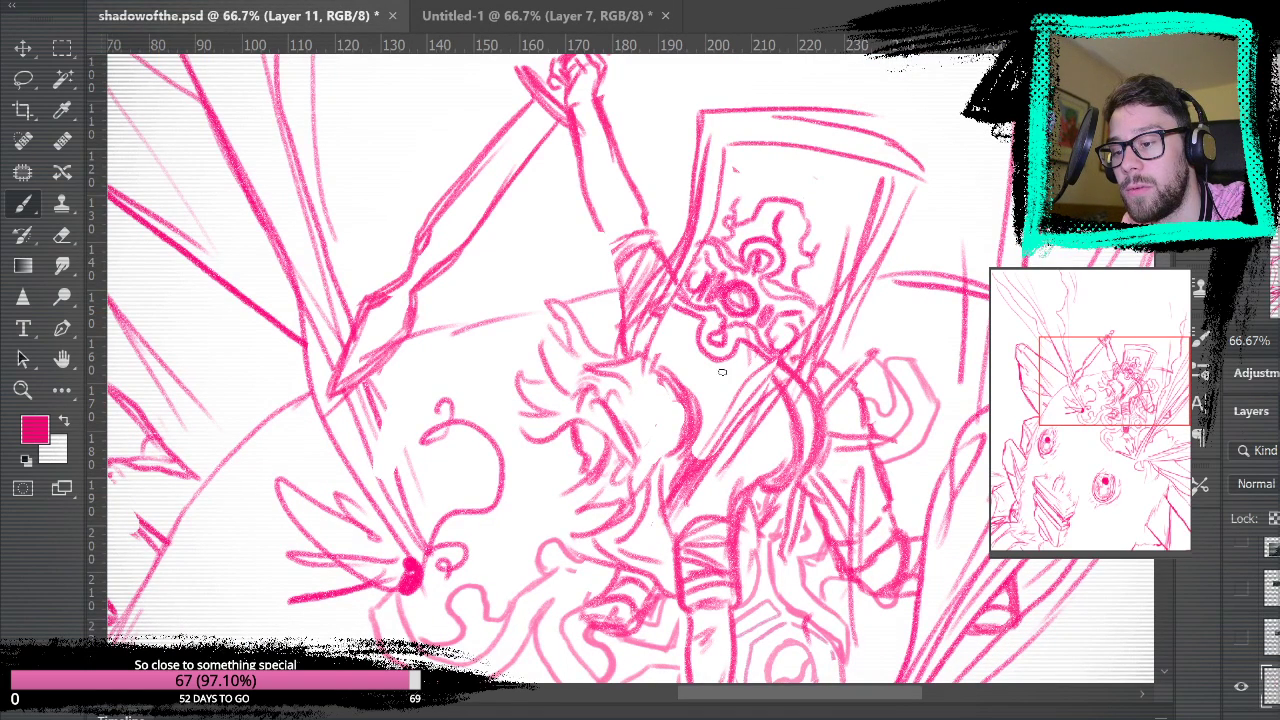
click(617, 6)
click(278, 19)
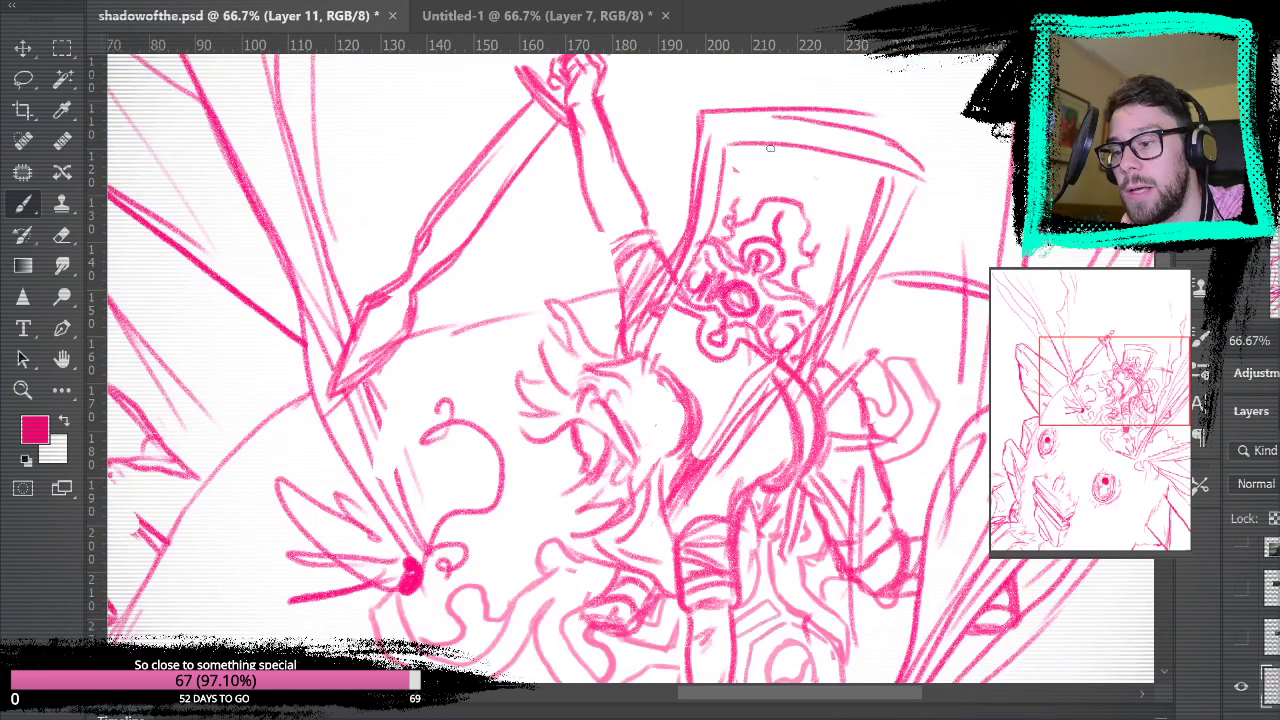
- Extend the cloth ornament with branching horn-like scrolls above and below its centre and save the document
mouse_move(737, 209)
mouse_down()
mouse_move(764, 182)
mouse_move(763, 165)
mouse_move(739, 153)
mouse_move(776, 154)
mouse_move(789, 181)
mouse_move(777, 184)
mouse_move(832, 209)
mouse_move(818, 202)
mouse_move(831, 176)
mouse_move(866, 195)
mouse_move(843, 190)
mouse_move(801, 236)
mouse_up()
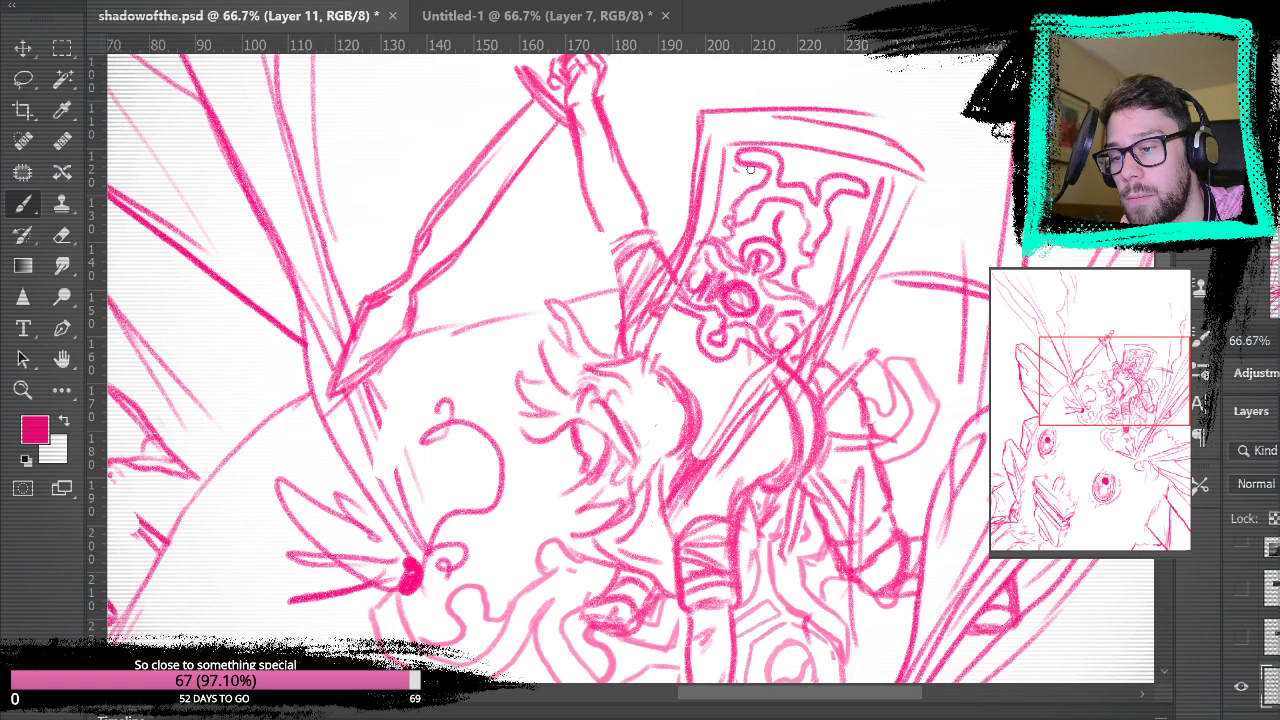
drag(757, 170, 748, 183)
drag(846, 188, 837, 206)
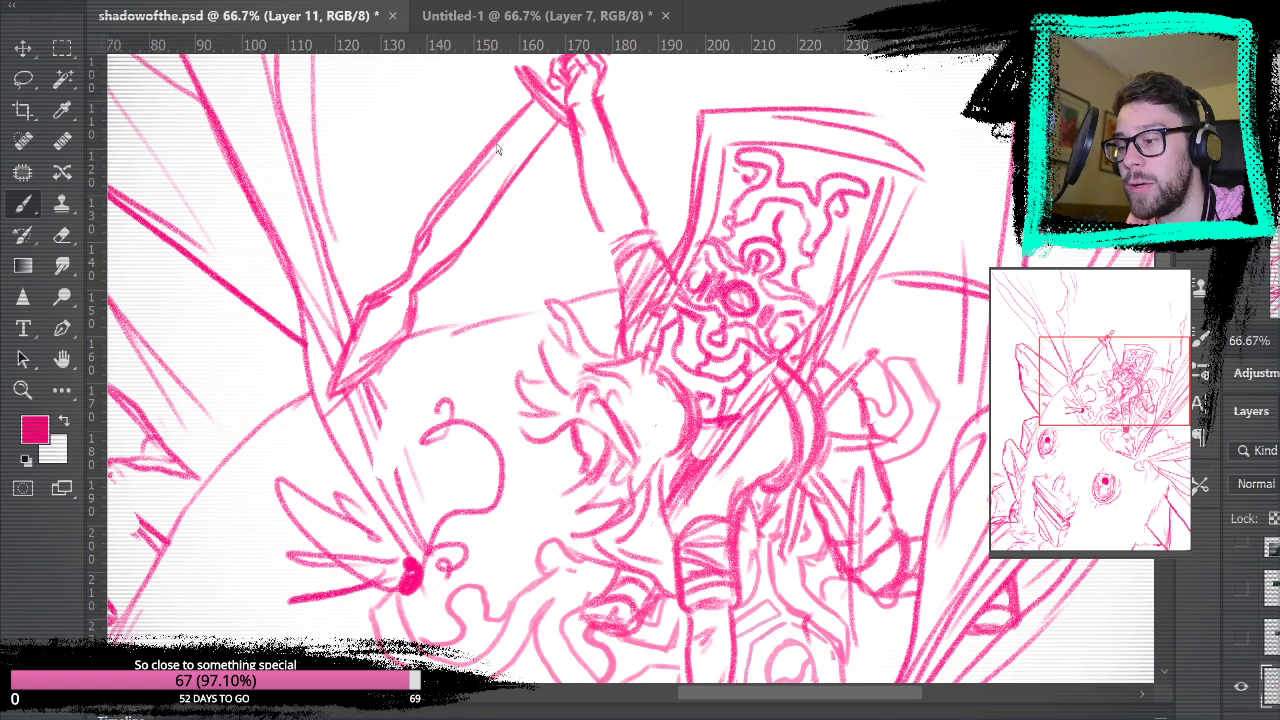
key(ctrl+0)
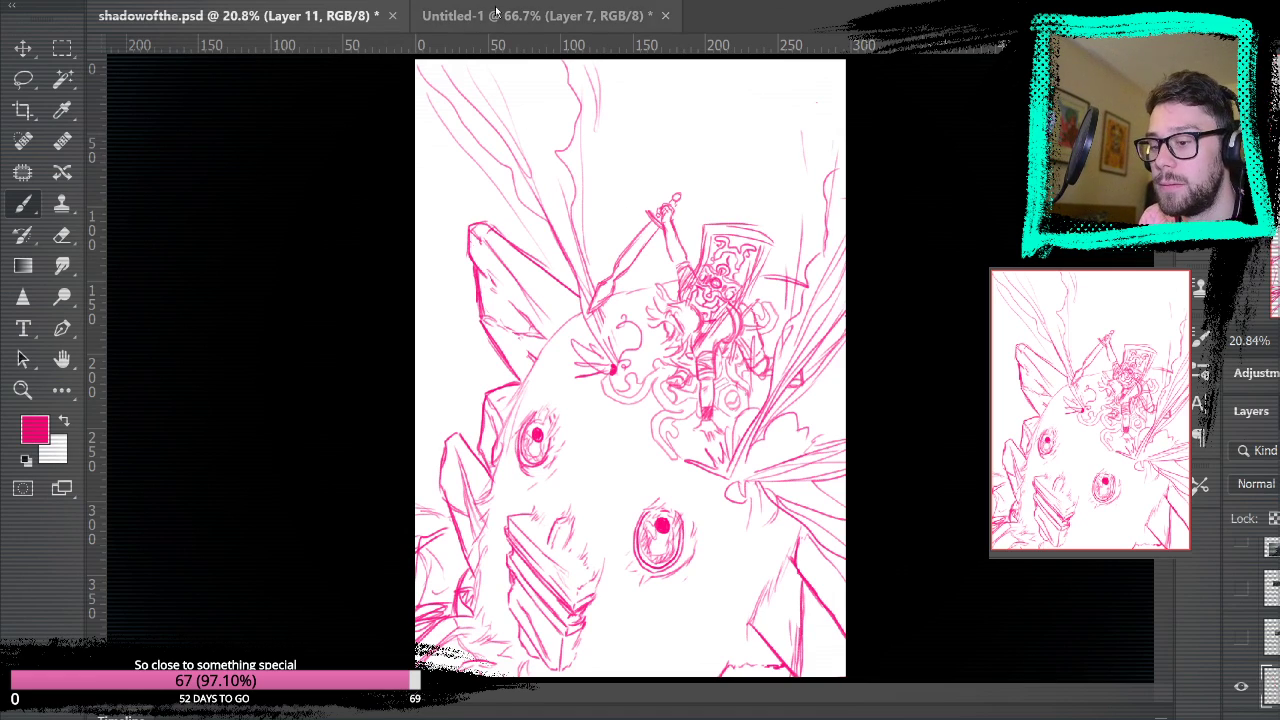
key(ctrl+s)
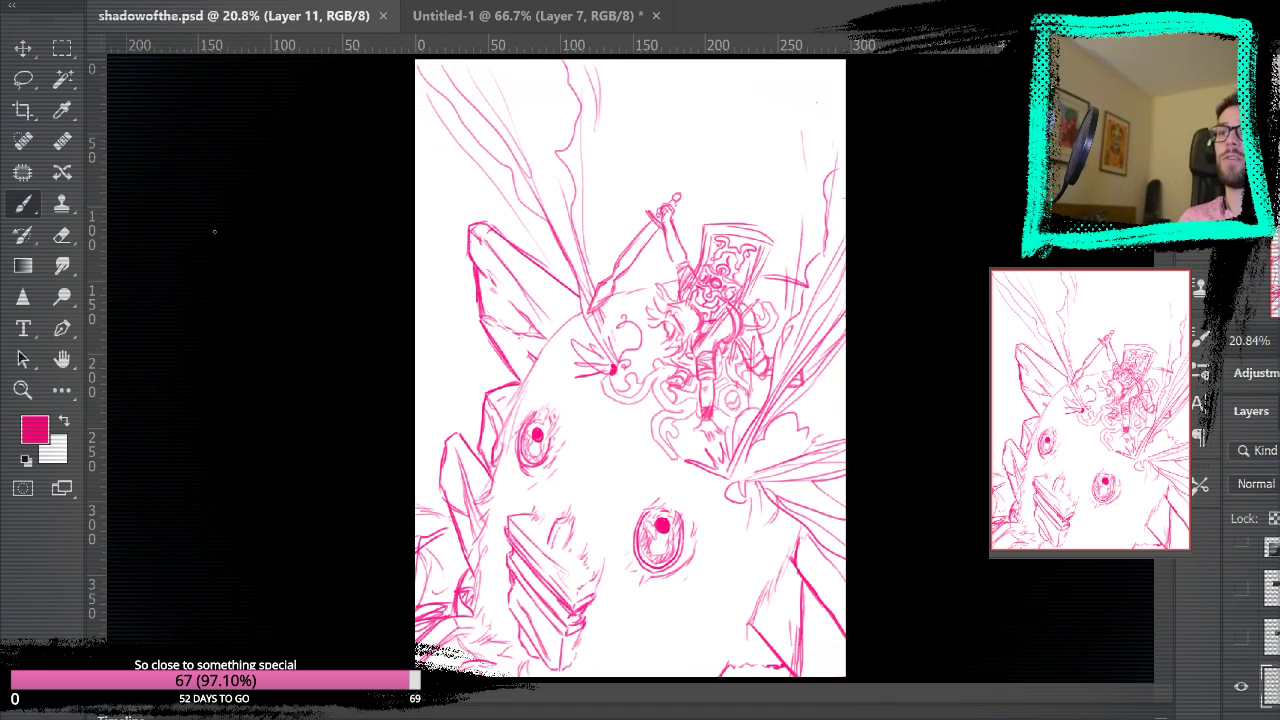